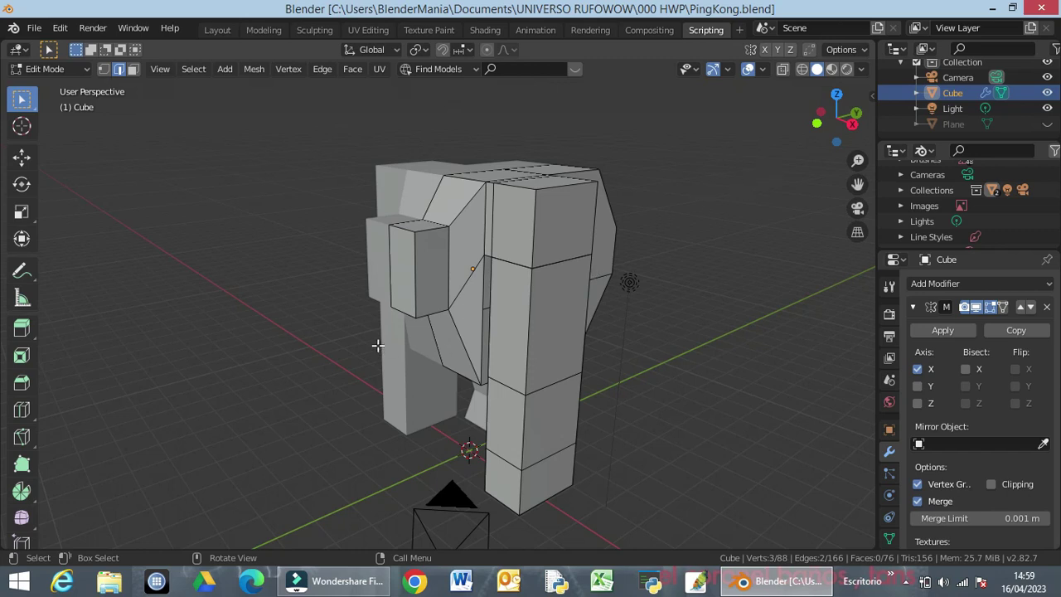
Collapse the Mirror modifier's settings and add a Subdivision Surface modifier to the blocky character mesh
{"action": "middle_click_drag", "start_coordinate": [534, 376], "coordinate": [597, 382]}
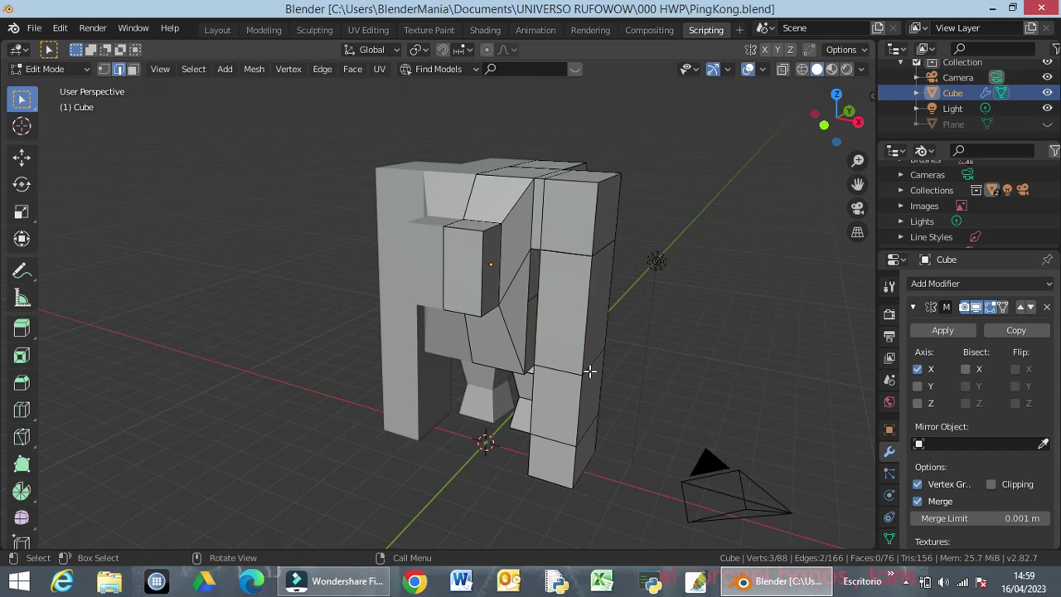
{"action": "middle_click_drag", "start_coordinate": [561, 352], "coordinate": [571, 287]}
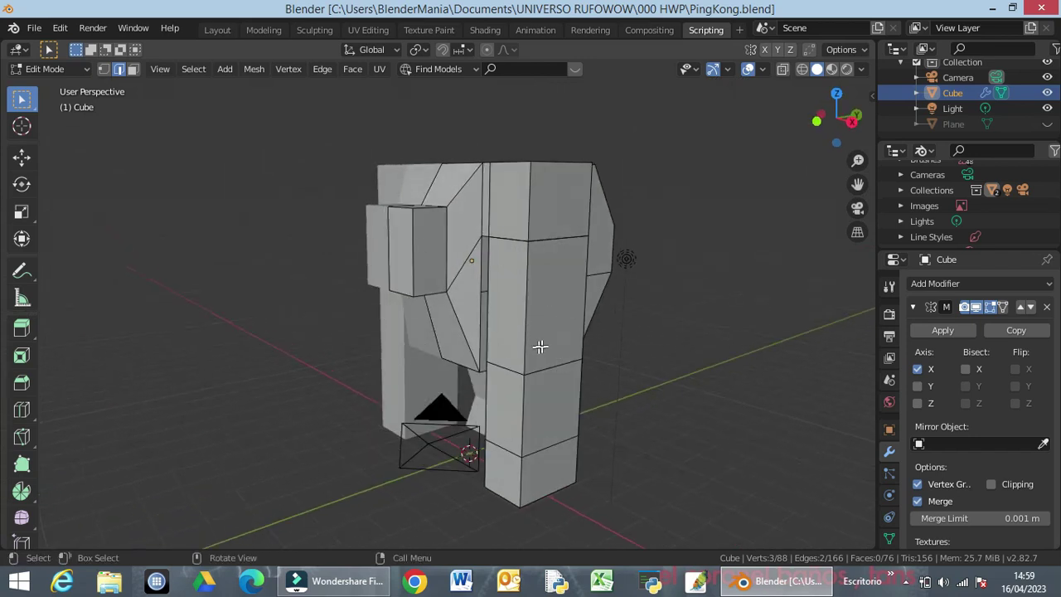
{"action": "middle_click_drag", "start_coordinate": [372, 383], "coordinate": [423, 387]}
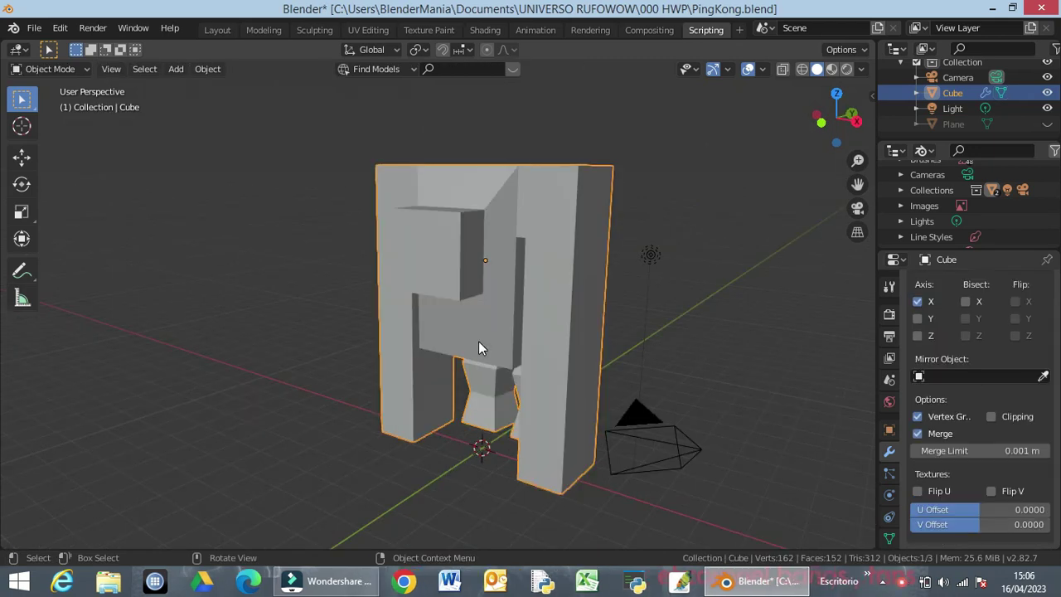
{"action": "middle_click_drag", "start_coordinate": [569, 393], "coordinate": [530, 423]}
{"action": "scroll", "coordinate": [917, 399], "scroll_direction": "up", "scroll_amount": 2}
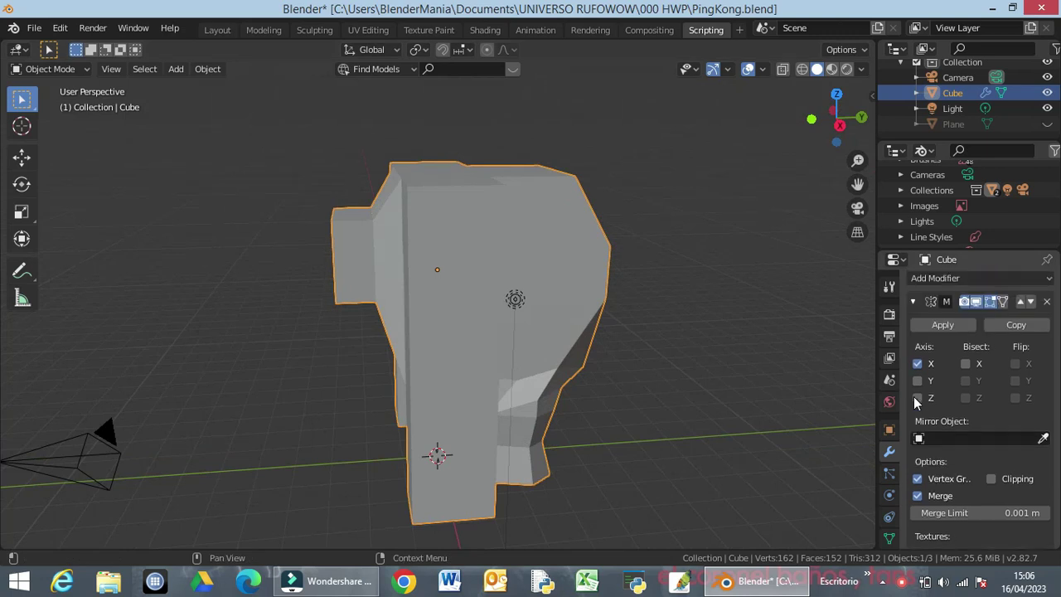
{"action": "left_click", "coordinate": [913, 307]}
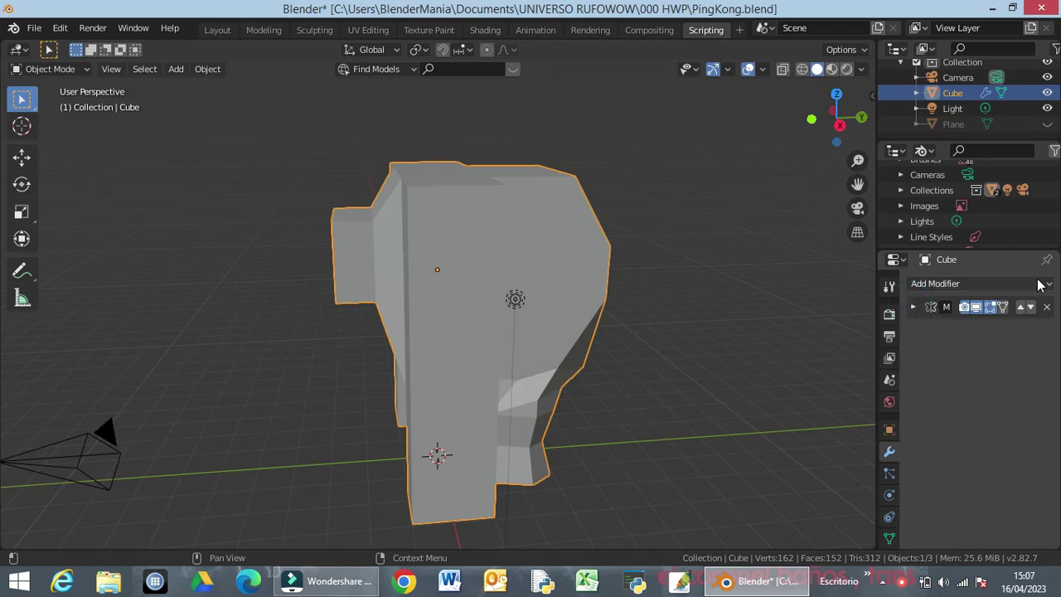
{"action": "left_click", "coordinate": [968, 285]}
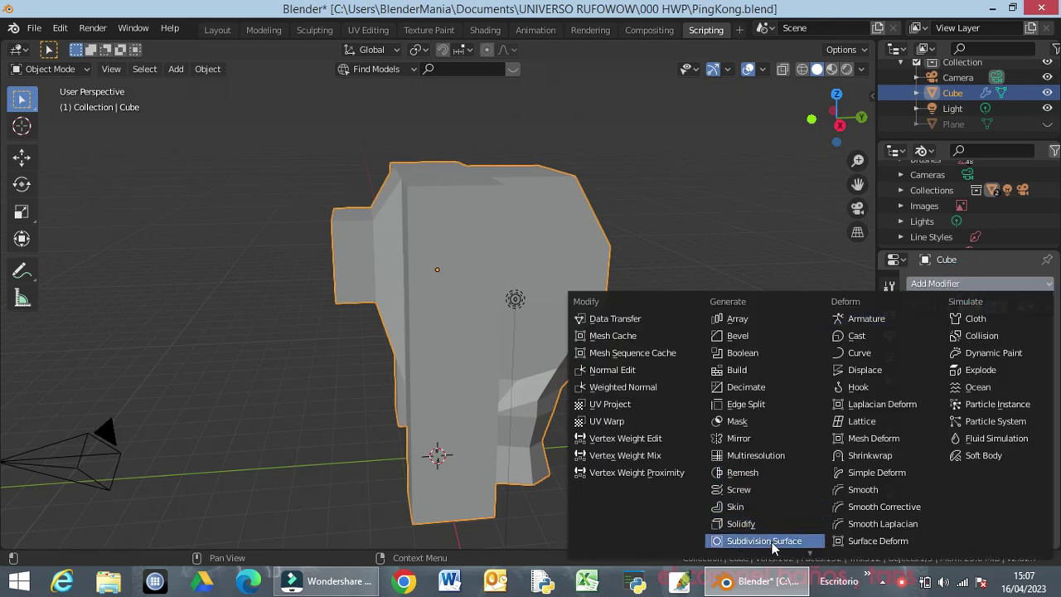
{"action": "mouse_move", "coordinate": [729, 551]}
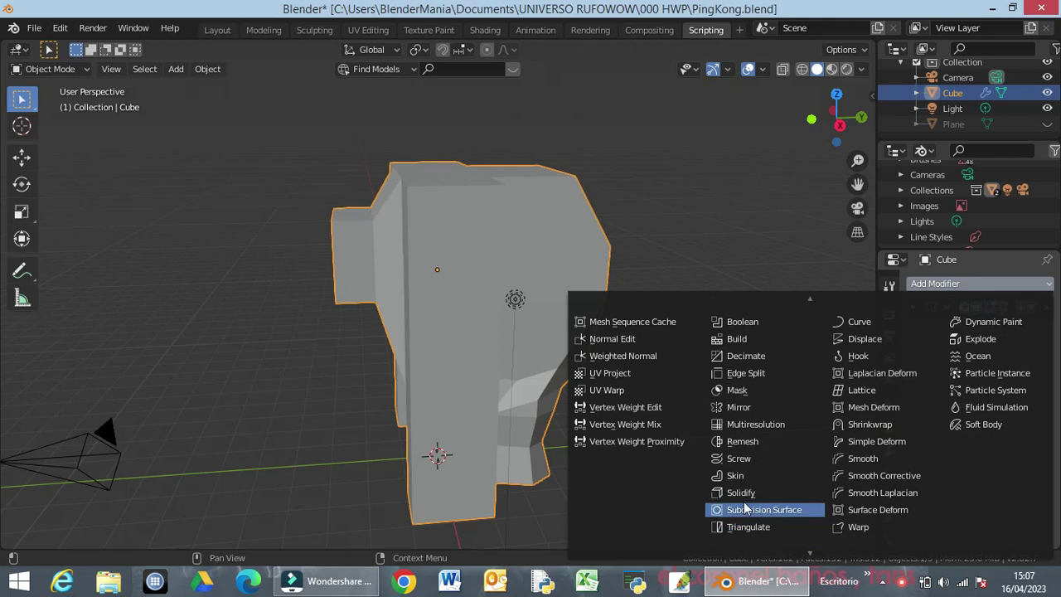
{"action": "left_click", "coordinate": [764, 511]}
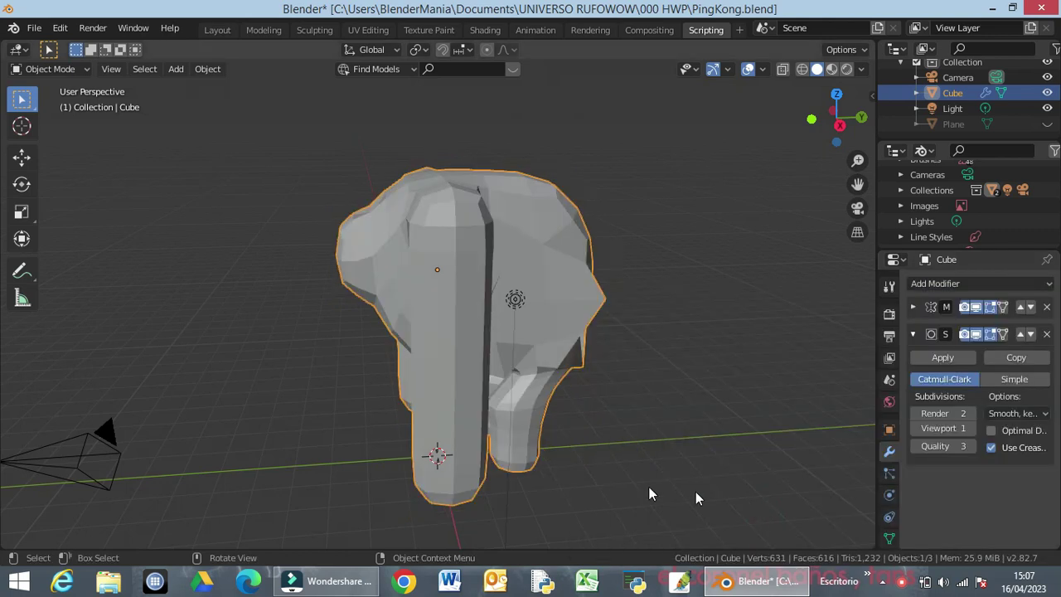
Set the Subdivision Surface modifier's viewport subdivisions to 6
{"action": "middle_click_drag", "start_coordinate": [408, 407], "coordinate": [525, 424]}
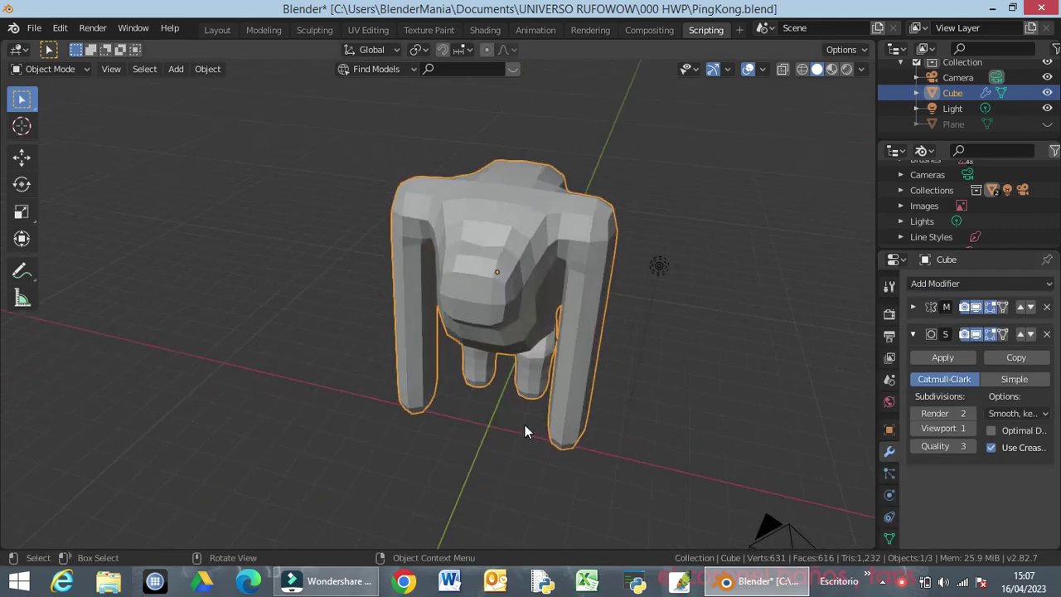
{"action": "scroll", "coordinate": [522, 423], "scroll_direction": "up", "scroll_amount": 5}
{"action": "scroll", "coordinate": [522, 422], "scroll_direction": "down", "scroll_amount": 3}
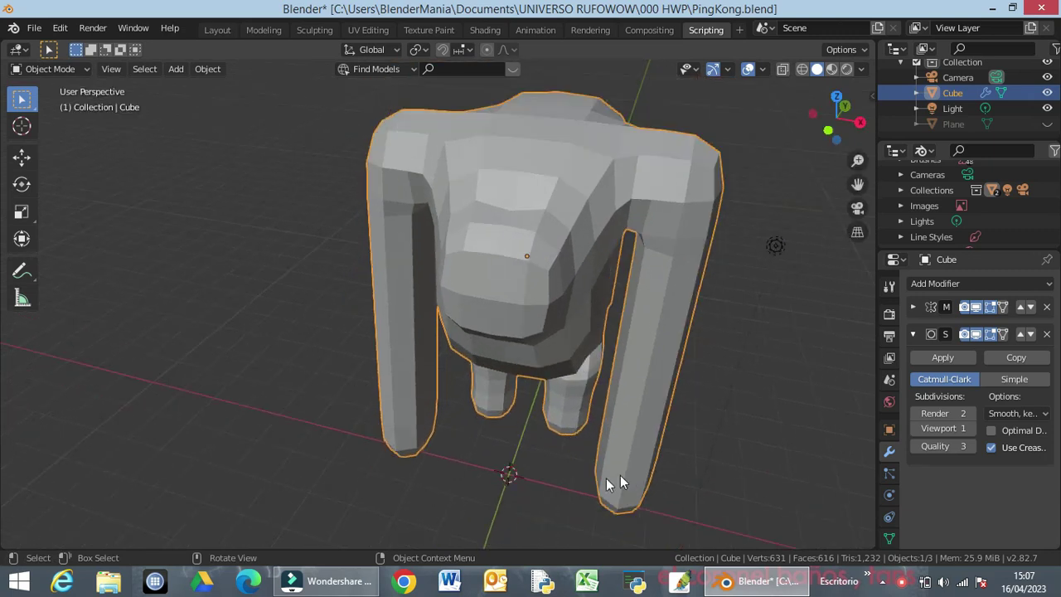
{"action": "mouse_move", "coordinate": [620, 474]}
{"action": "middle_mouse_down"}
{"action": "mouse_move", "coordinate": [527, 451]}
{"action": "mouse_move", "coordinate": [523, 383]}
{"action": "mouse_move", "coordinate": [521, 411]}
{"action": "mouse_move", "coordinate": [635, 424]}
{"action": "mouse_move", "coordinate": [604, 442]}
{"action": "mouse_move", "coordinate": [369, 407]}
{"action": "mouse_move", "coordinate": [458, 475]}
{"action": "mouse_move", "coordinate": [444, 478]}
{"action": "mouse_move", "coordinate": [373, 430]}
{"action": "mouse_move", "coordinate": [627, 438]}
{"action": "mouse_move", "coordinate": [630, 461]}
{"action": "middle_mouse_up"}
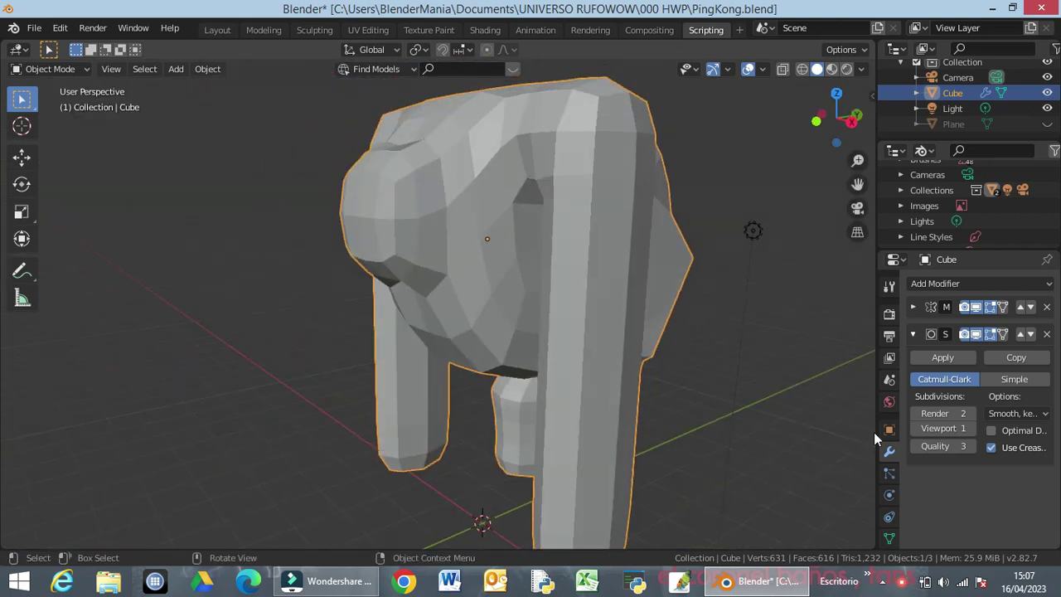
{"action": "left_click", "coordinate": [971, 426]}
{"action": "left_click", "coordinate": [968, 427]}
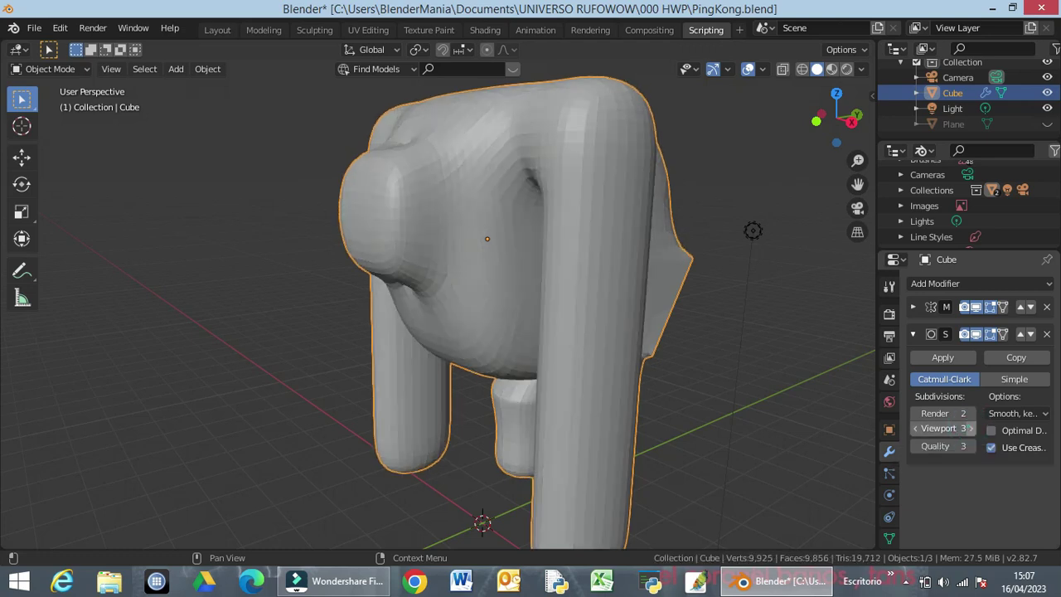
{"action": "left_click", "coordinate": [968, 427]}
{"action": "left_click", "coordinate": [968, 427]}
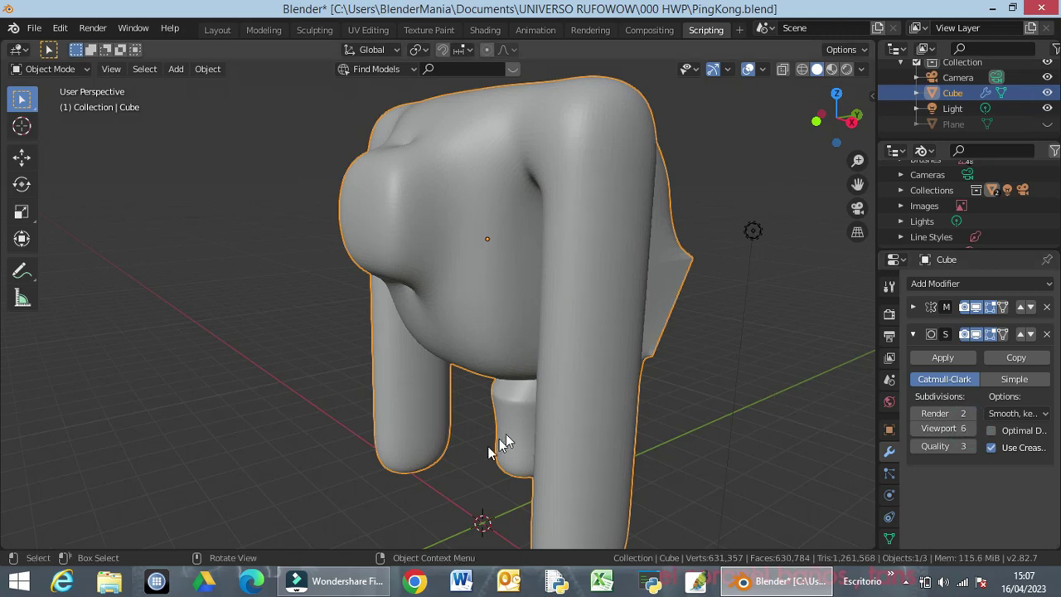
Switch the Subdivision Surface modifier's viewport display off and back on to compare the blocky and smoothed mesh
{"action": "middle_click_drag", "start_coordinate": [500, 435], "coordinate": [553, 382]}
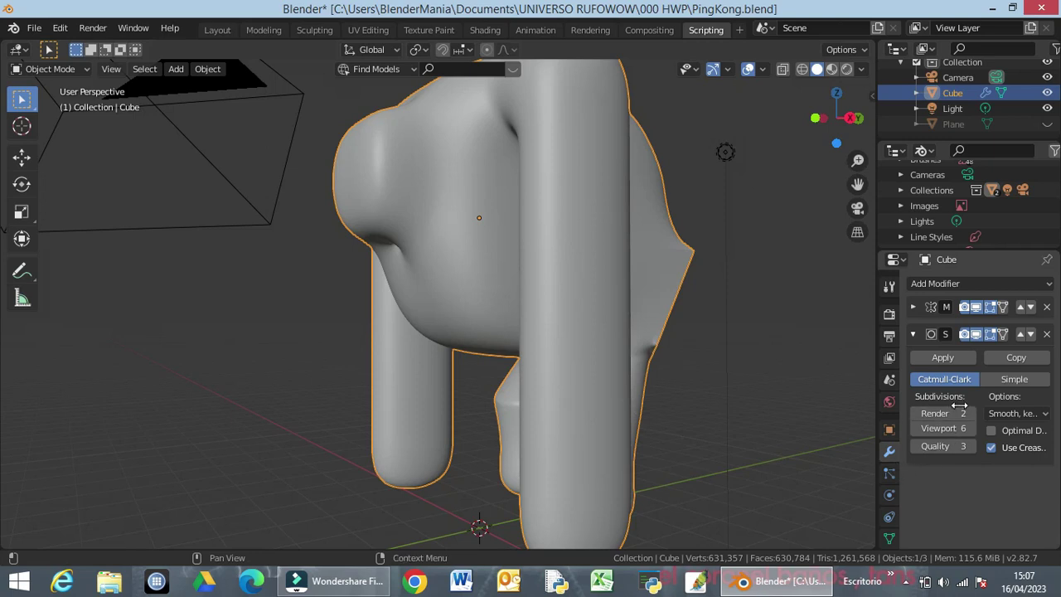
{"action": "left_click", "coordinate": [975, 334]}
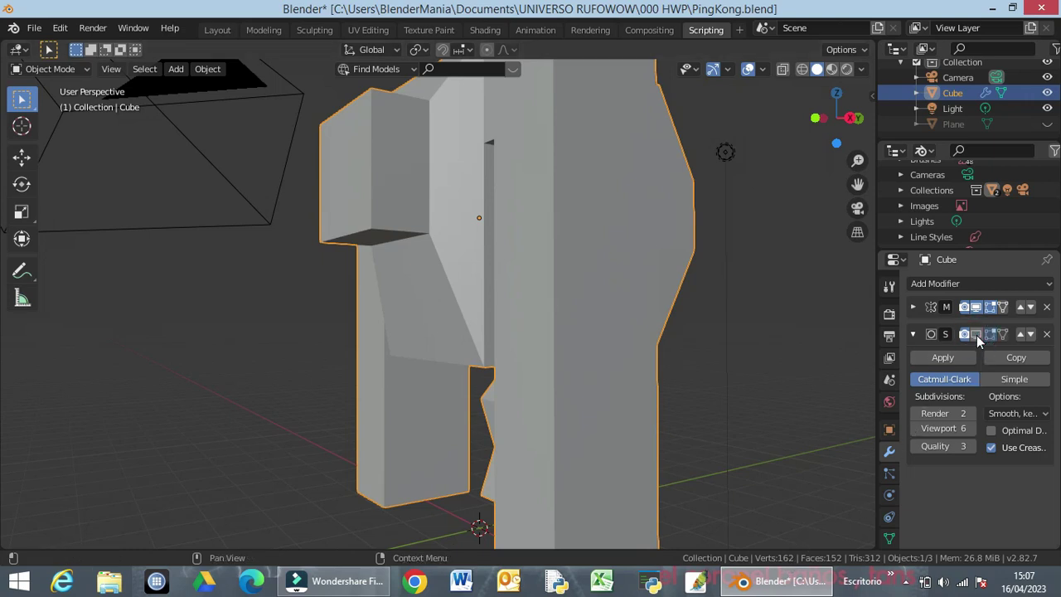
{"action": "left_click", "coordinate": [976, 335]}
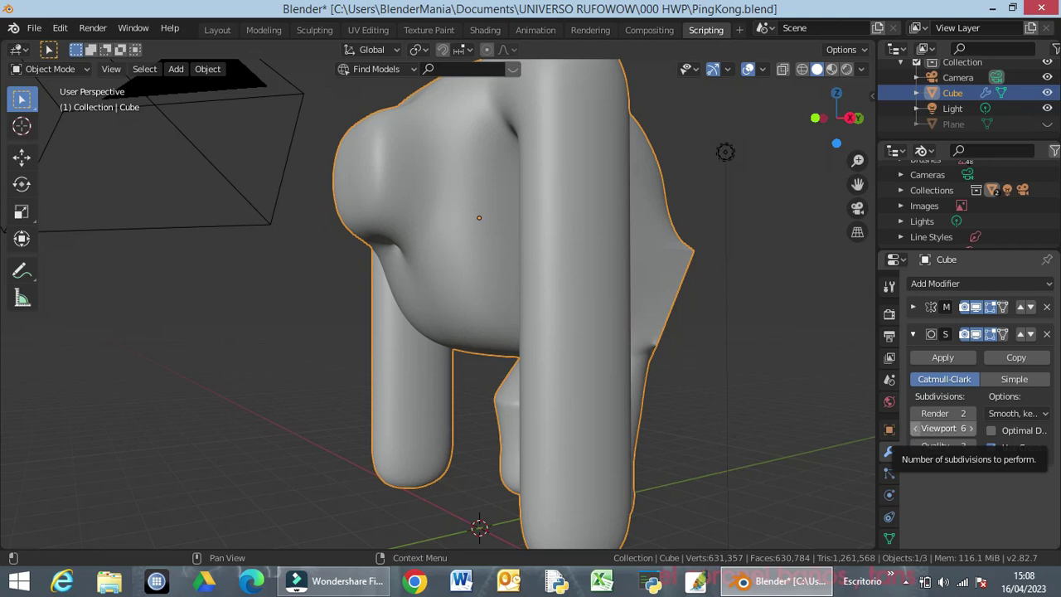
Reset the viewport subdivisions to 0 and raise them through level 1 to 2, comparing the smoothing at each level
{"action": "double_click", "coordinate": [916, 429]}
{"action": "type", "text": "0"}
{"action": "key", "text": "Return"}
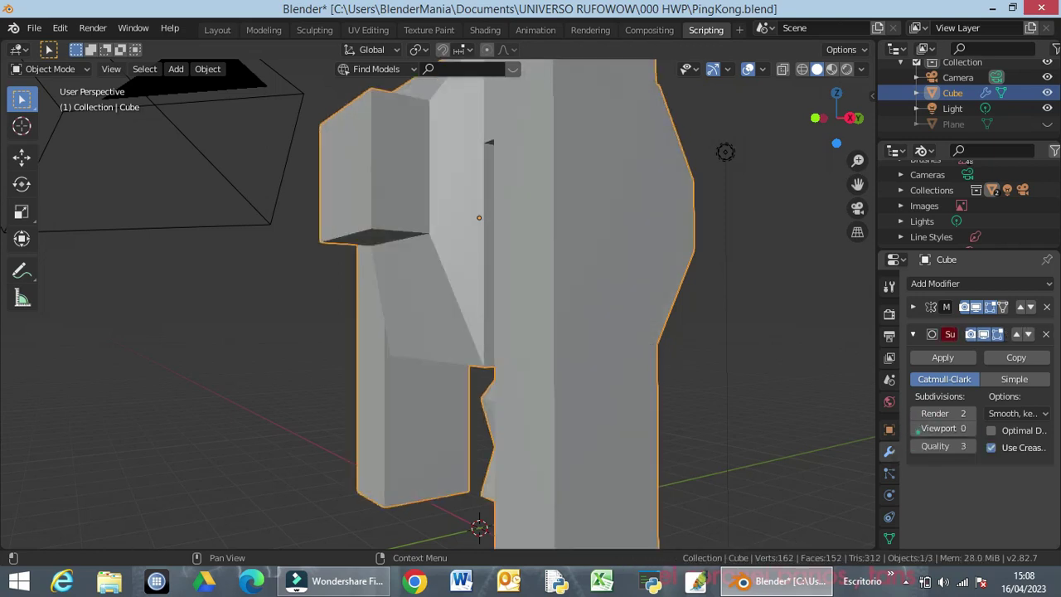
{"action": "left_click", "coordinate": [971, 429]}
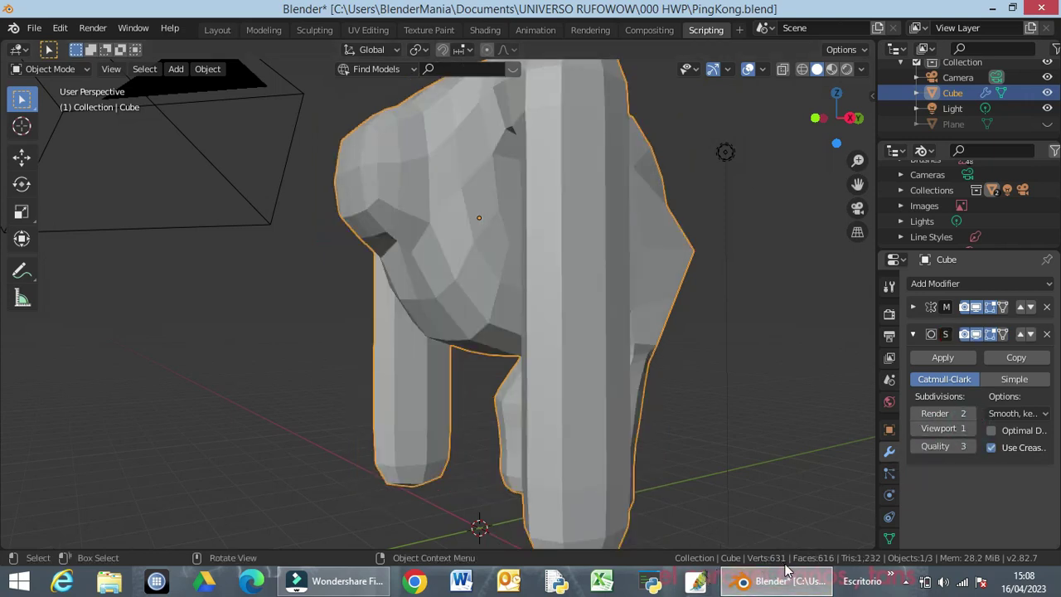
{"action": "left_click", "coordinate": [917, 429]}
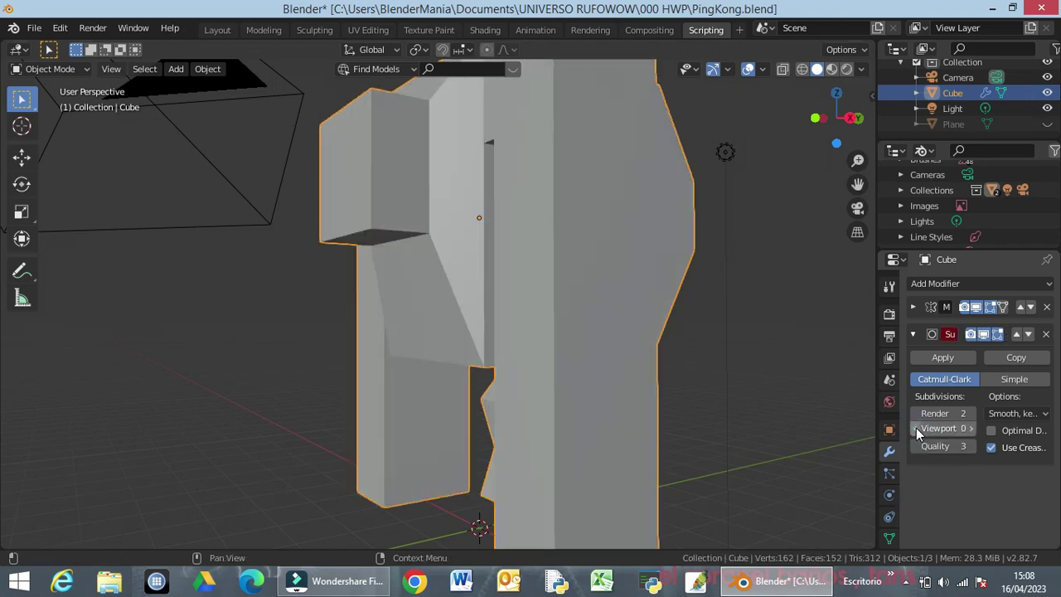
{"action": "left_click", "coordinate": [970, 428]}
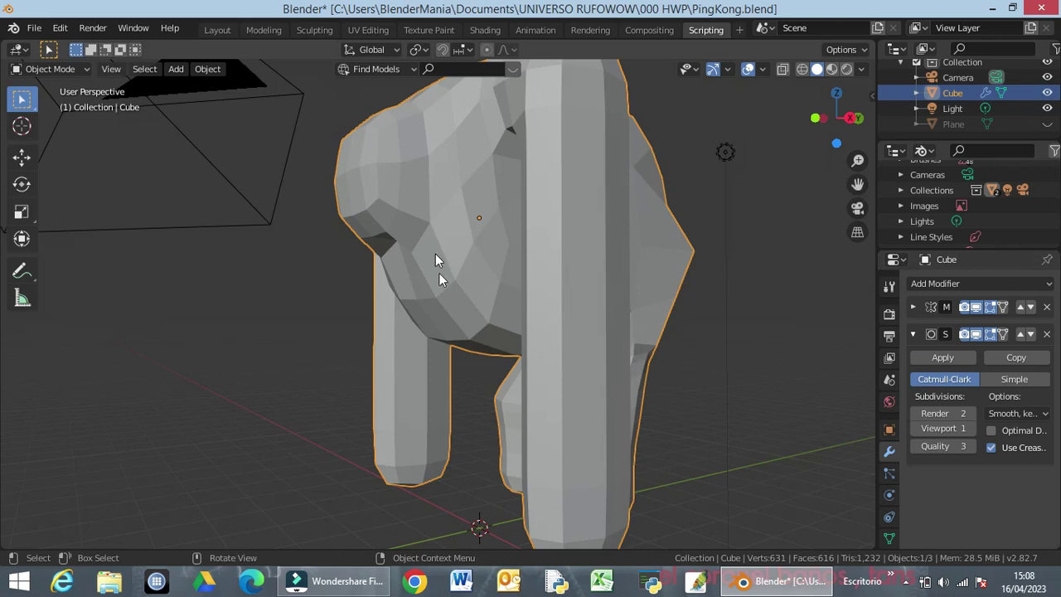
{"action": "left_click", "coordinate": [972, 428]}
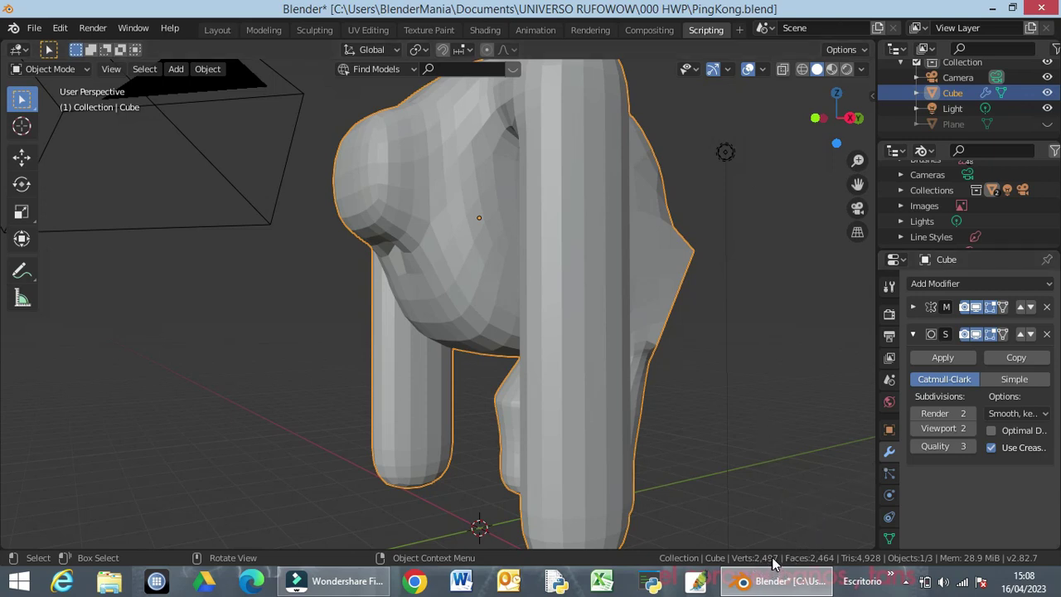
Turn off the Mirror modifier's viewport display and examine the inner side of the half body
{"action": "middle_click_drag", "start_coordinate": [724, 395], "coordinate": [679, 439]}
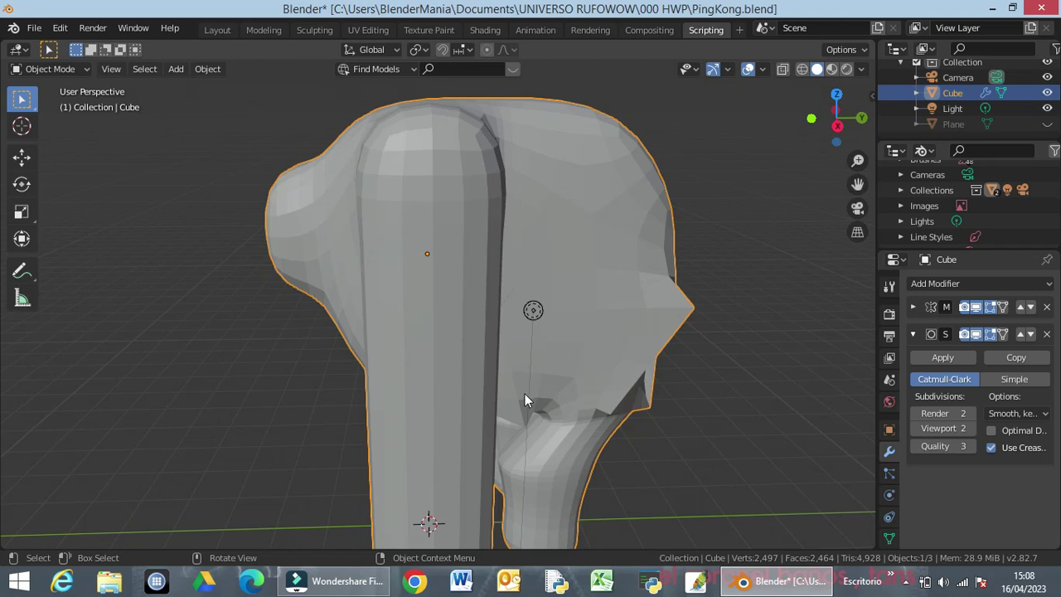
{"action": "middle_click_drag", "start_coordinate": [403, 447], "coordinate": [541, 365]}
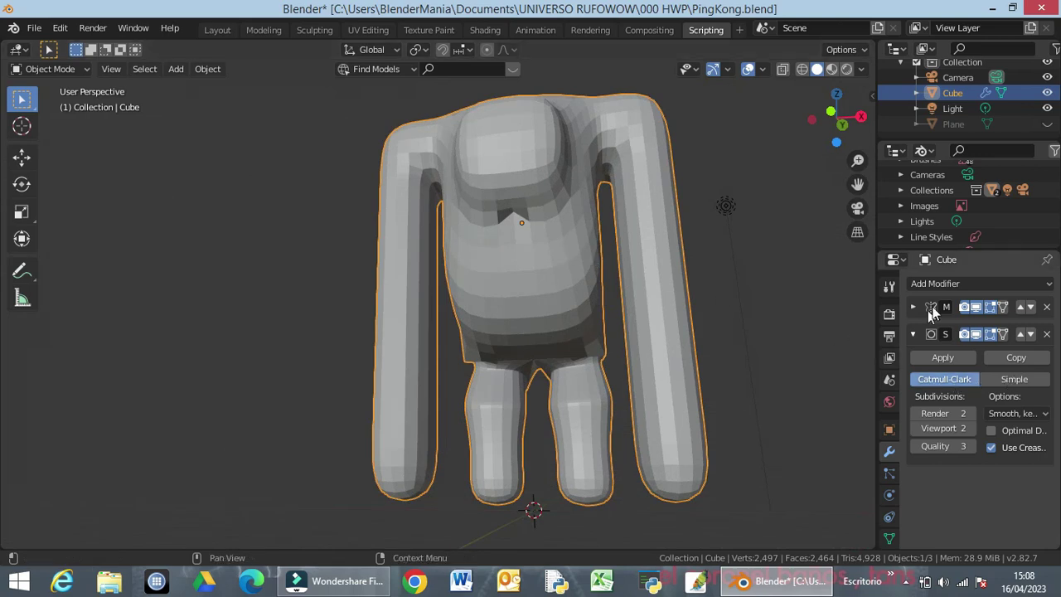
{"action": "left_click", "coordinate": [976, 308]}
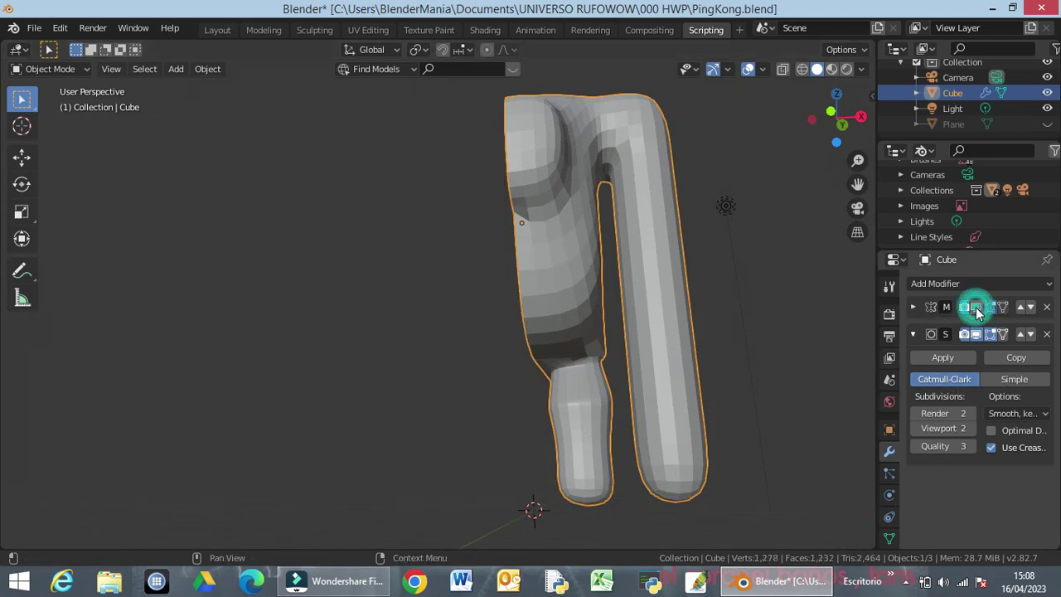
{"action": "middle_click_drag", "start_coordinate": [539, 394], "coordinate": [712, 429]}
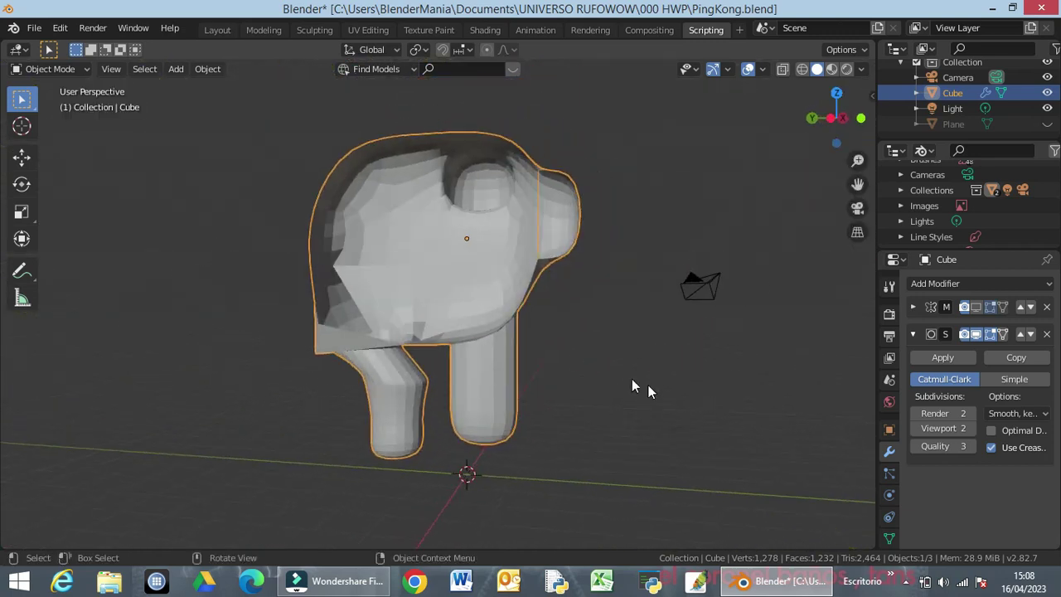
{"action": "scroll", "coordinate": [557, 354], "scroll_direction": "up", "scroll_amount": 2}
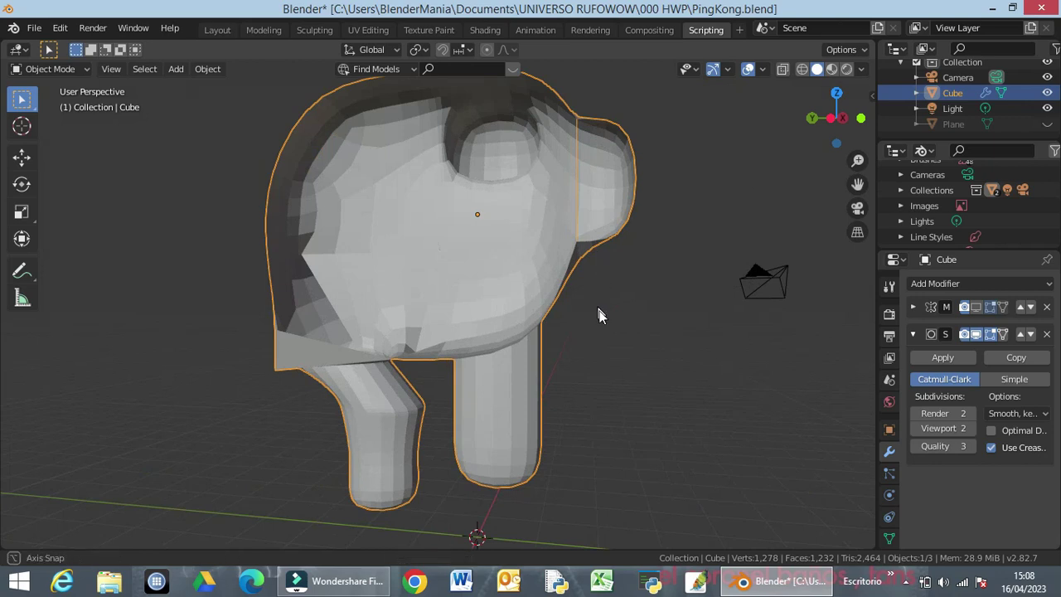
{"action": "middle_click_drag", "start_coordinate": [599, 314], "coordinate": [597, 214]}
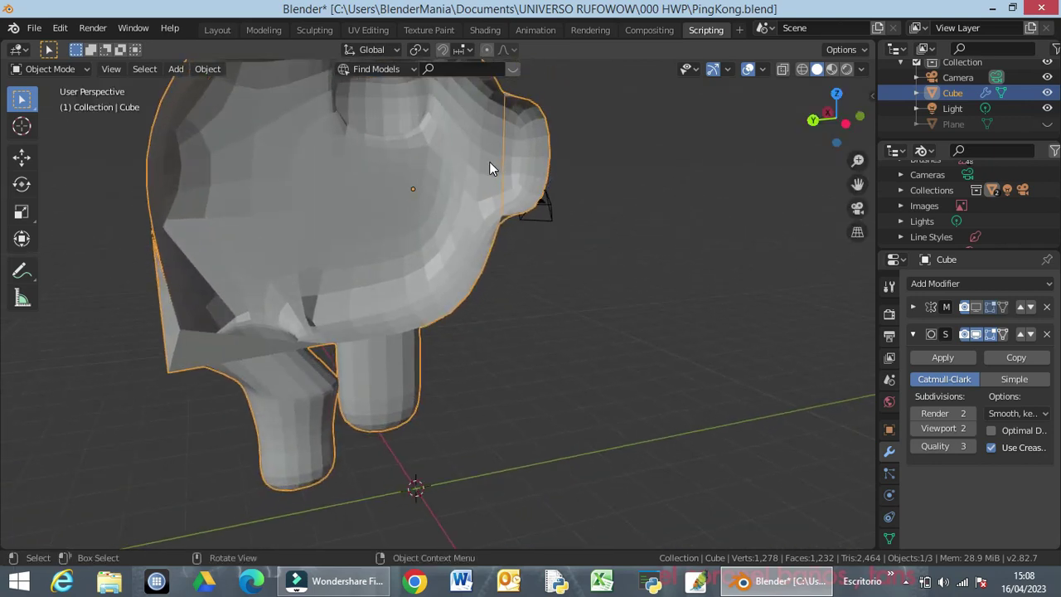
Enter Edit Mode on the half body and turn off the Subdivision Surface modifier's viewport display
{"action": "key", "text": "Tab"}
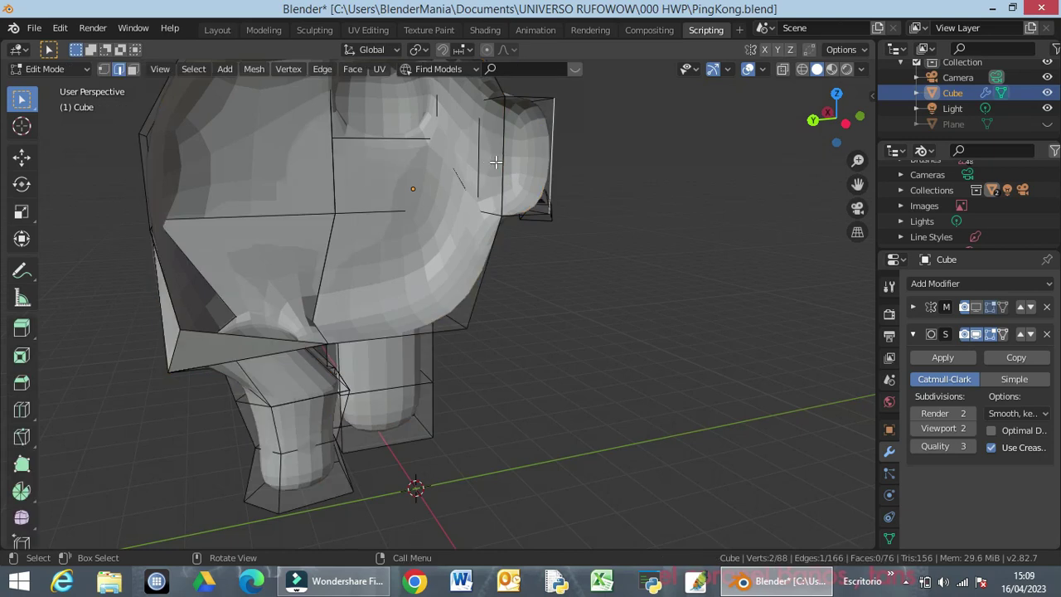
{"action": "key", "text": "Tab"}
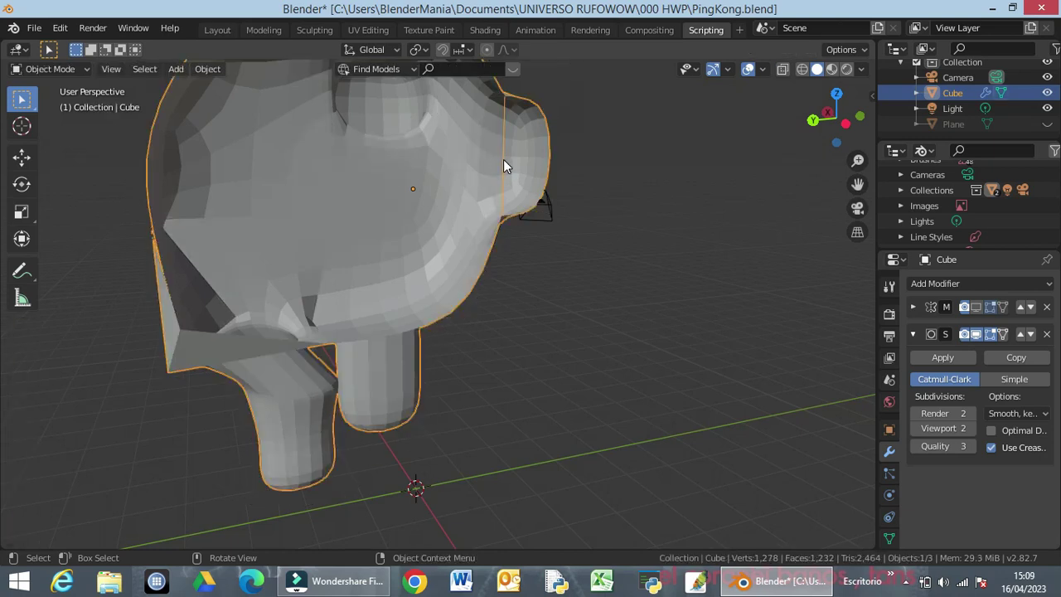
{"action": "key", "text": "Tab"}
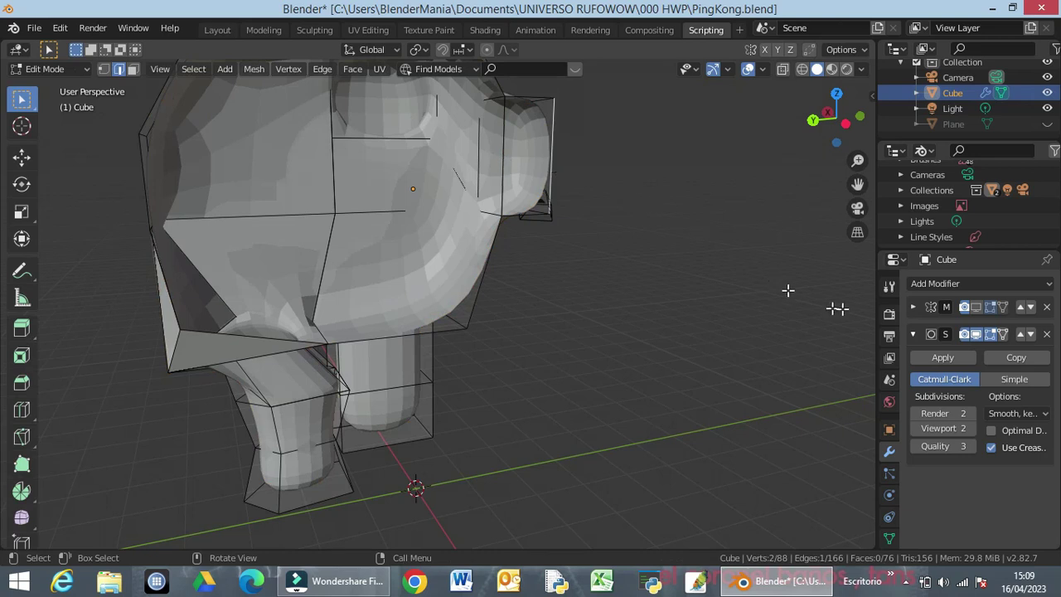
{"action": "left_click", "coordinate": [976, 334]}
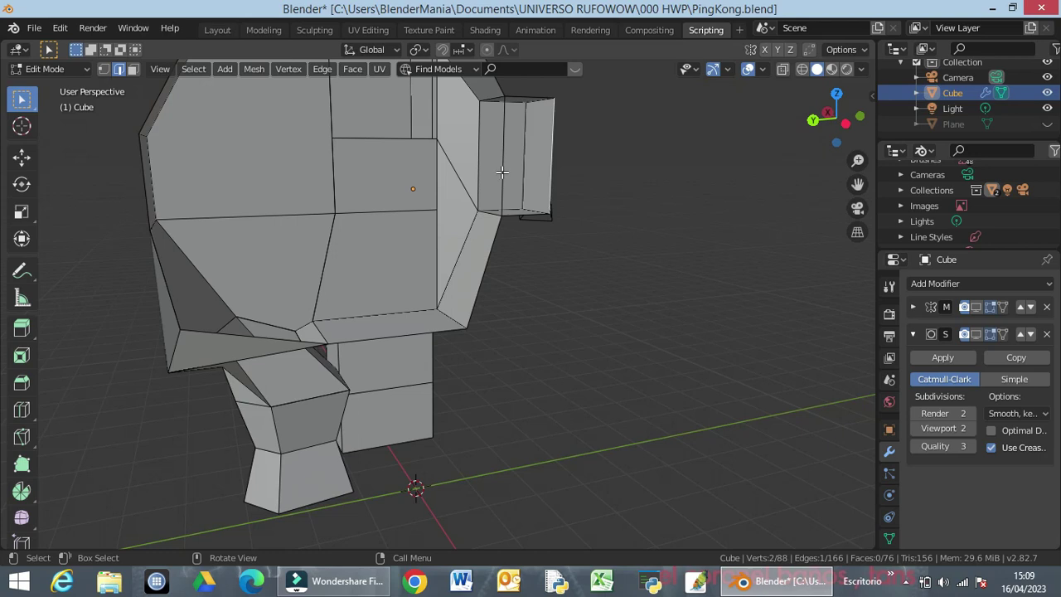
Delete the stray vertical edge on the open inner side of the protruding head block
{"action": "key", "text": "3"}
{"action": "key", "text": "2"}
{"action": "left_click", "coordinate": [503, 165]}
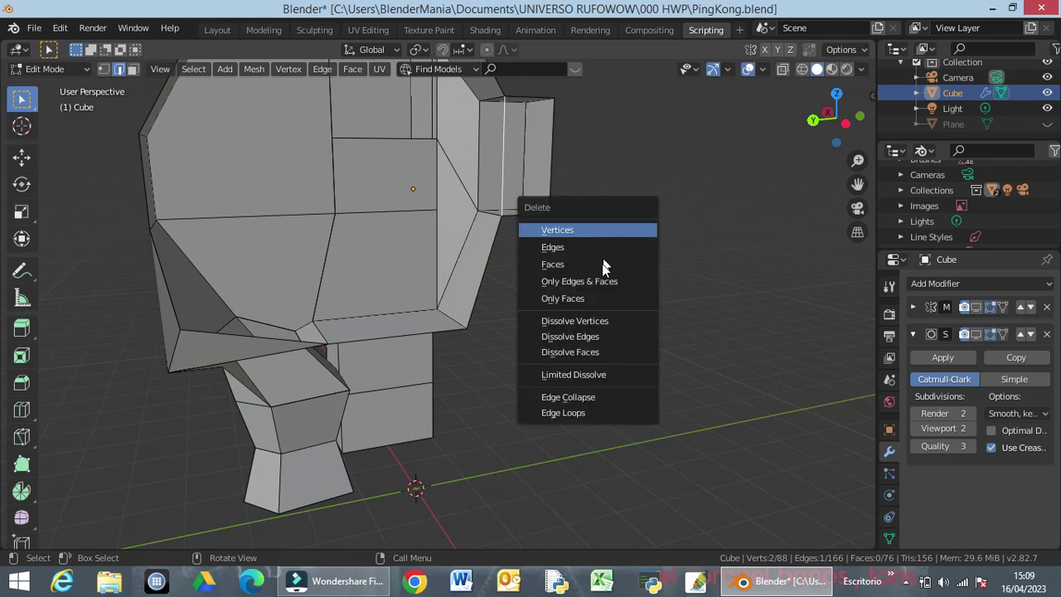
{"action": "left_click", "coordinate": [584, 244]}
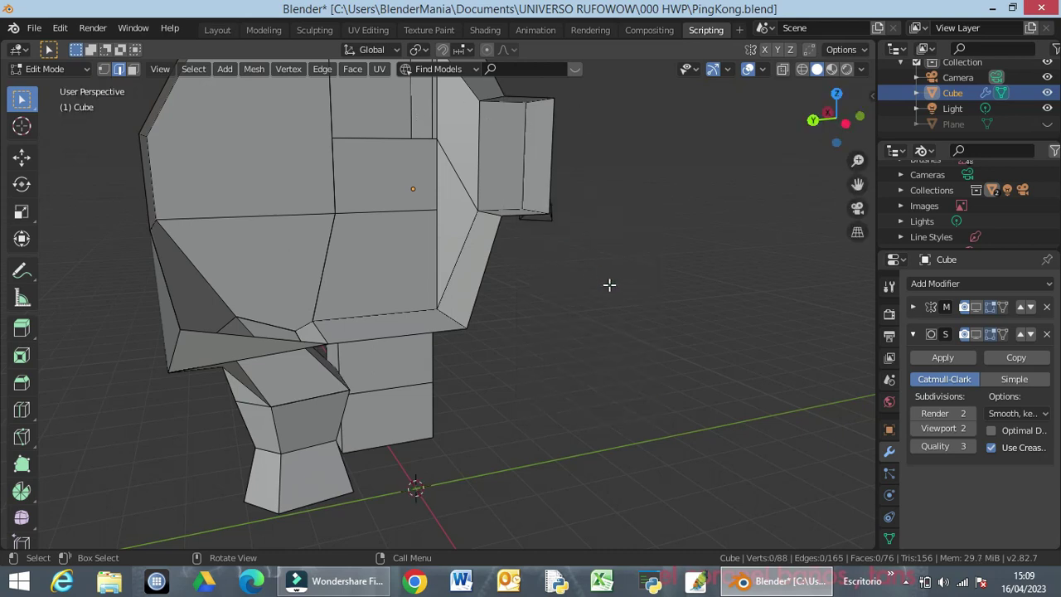
Turn the Mirror modifier's viewport display back on and examine the full body from the front
{"action": "middle_click_drag", "start_coordinate": [609, 284], "coordinate": [588, 268]}
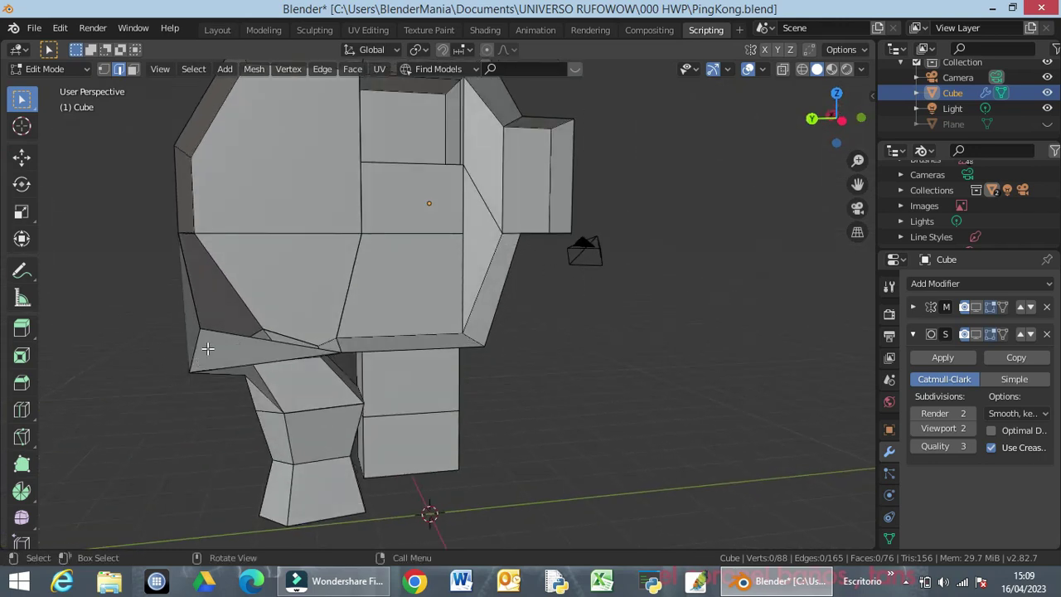
{"action": "left_click", "coordinate": [975, 307]}
{"action": "middle_click_drag", "start_coordinate": [727, 355], "coordinate": [895, 386]}
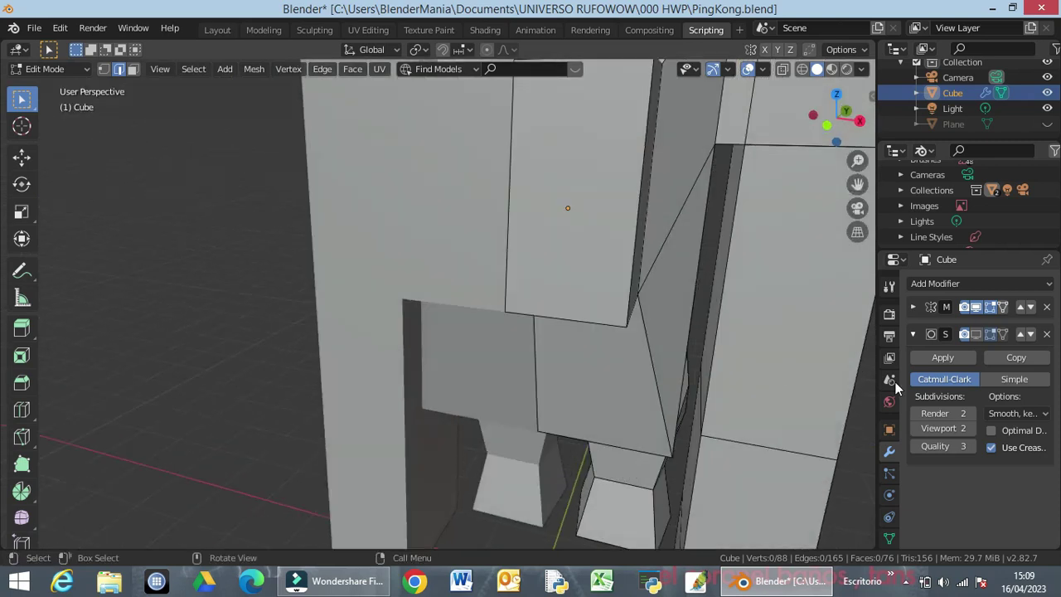
Turn the Subdivision Surface modifier's viewport display back on and move the modifier above Mirror in the stack
{"action": "left_click", "coordinate": [966, 334]}
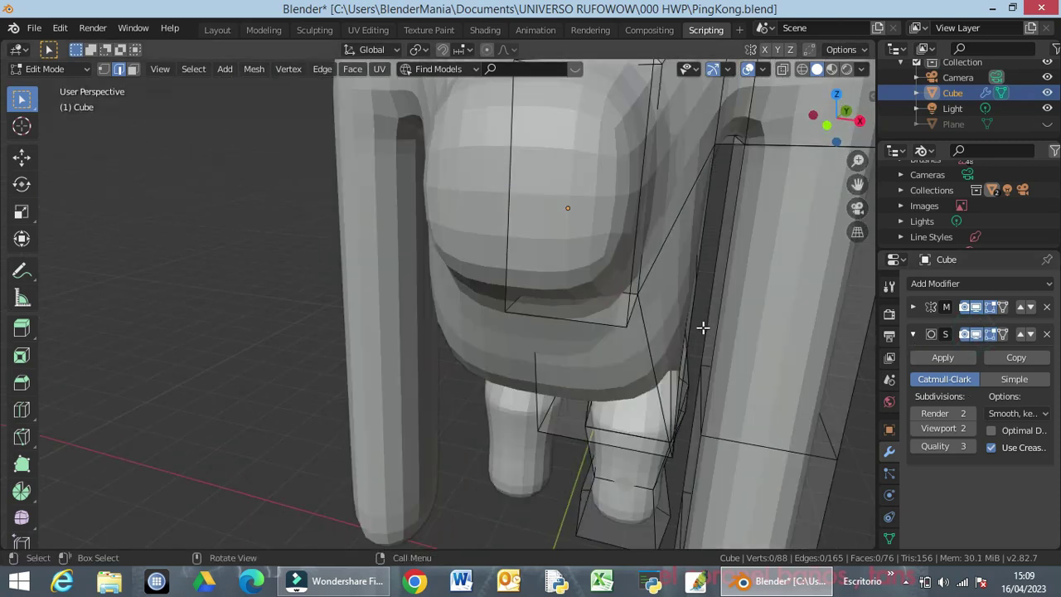
{"action": "scroll", "coordinate": [702, 327], "scroll_direction": "down", "scroll_amount": 5}
{"action": "middle_click_drag", "start_coordinate": [675, 320], "coordinate": [575, 320]}
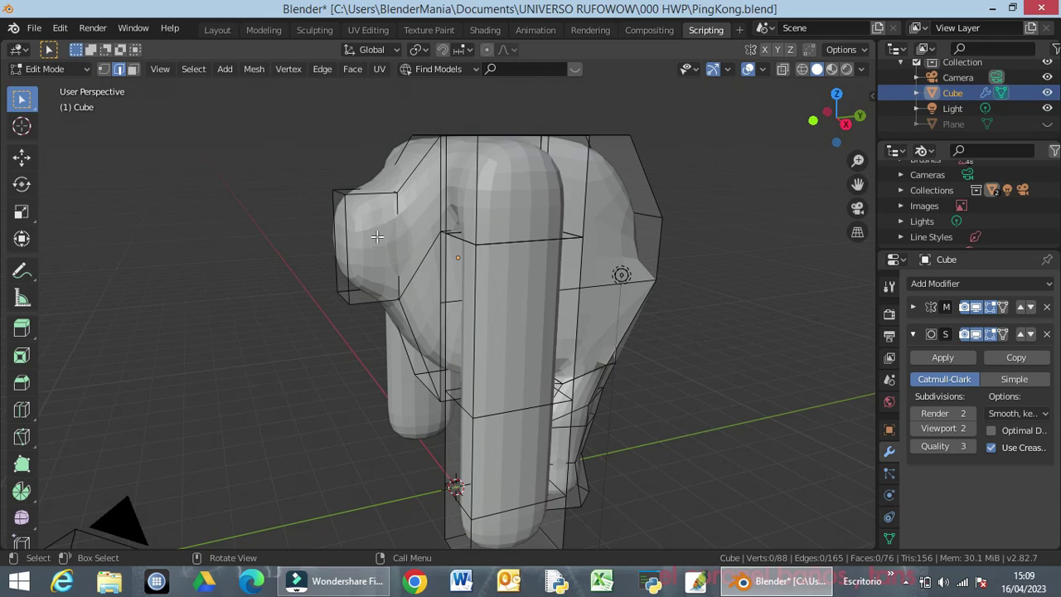
{"action": "left_click", "coordinate": [1020, 334]}
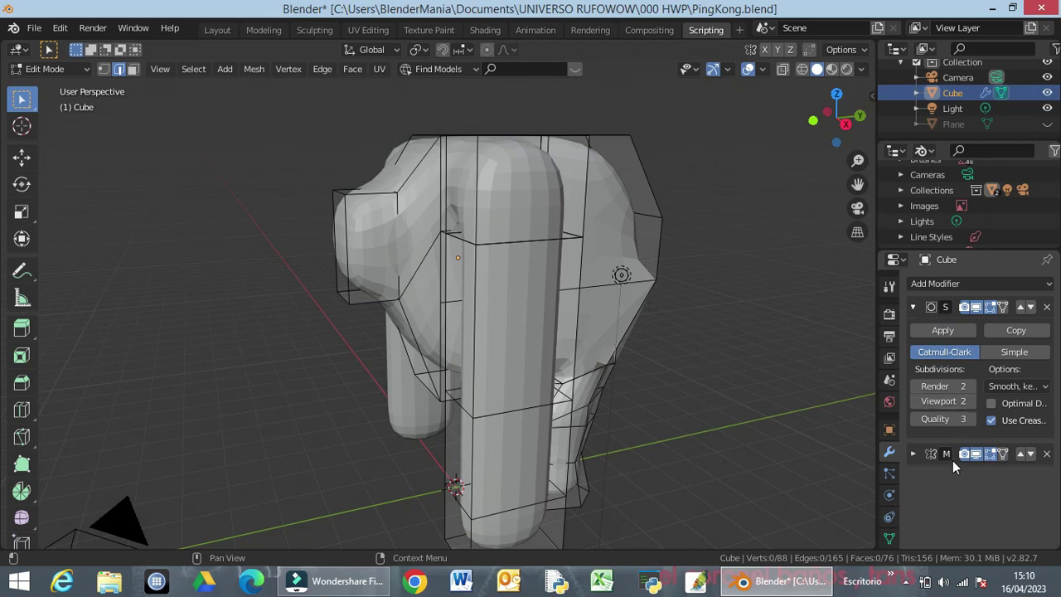
{"action": "middle_click_drag", "start_coordinate": [705, 420], "coordinate": [646, 378]}
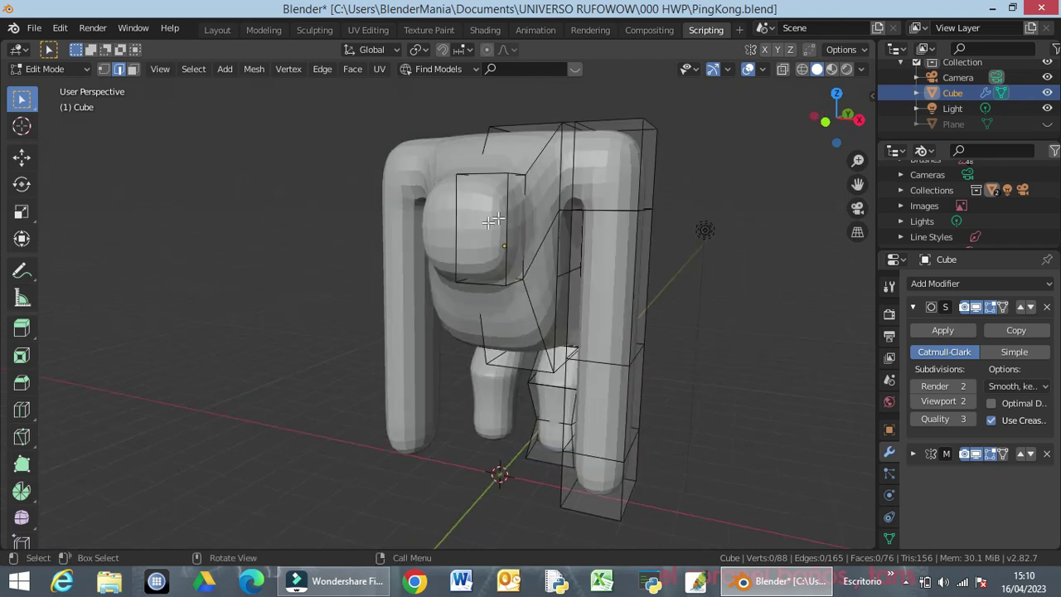
Add a loop cut around the protruding head block and slide it all the way back against the neck
{"action": "middle_click_drag", "start_coordinate": [547, 277], "coordinate": [365, 242]}
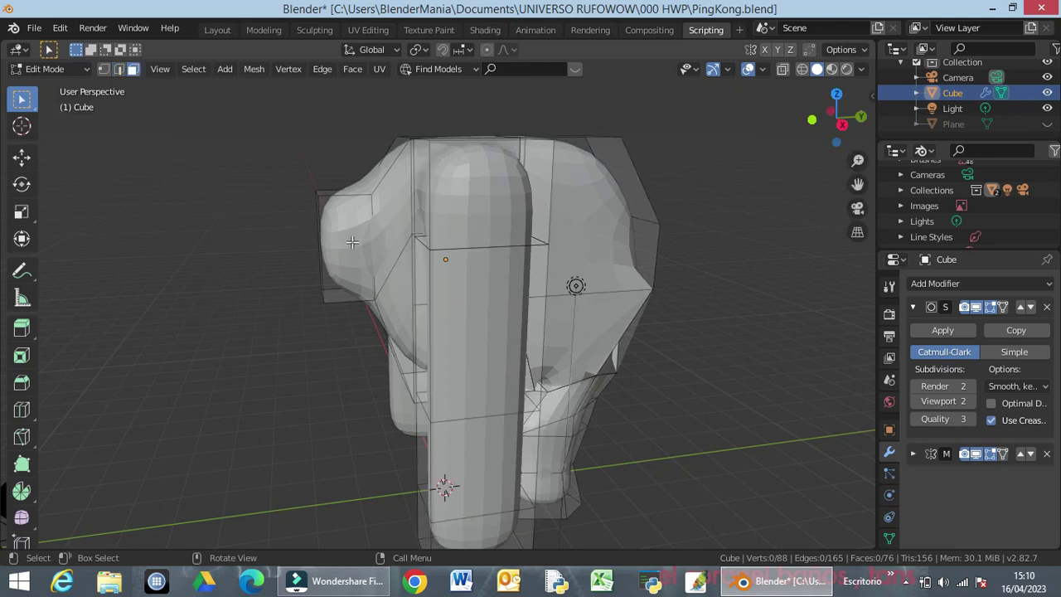
{"action": "key", "text": "ctrl+r"}
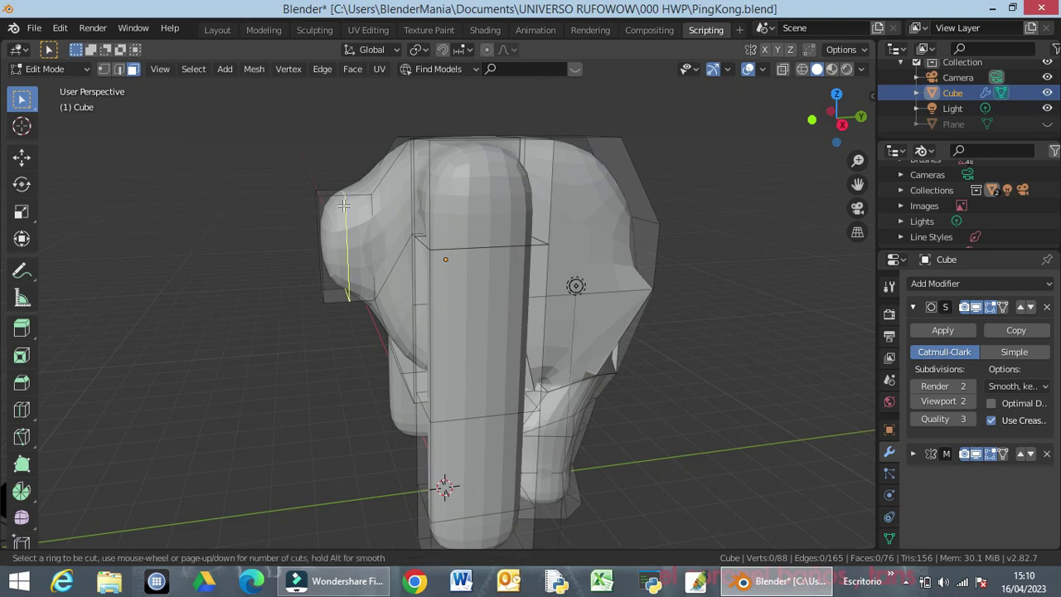
{"action": "left_click", "coordinate": [345, 201]}
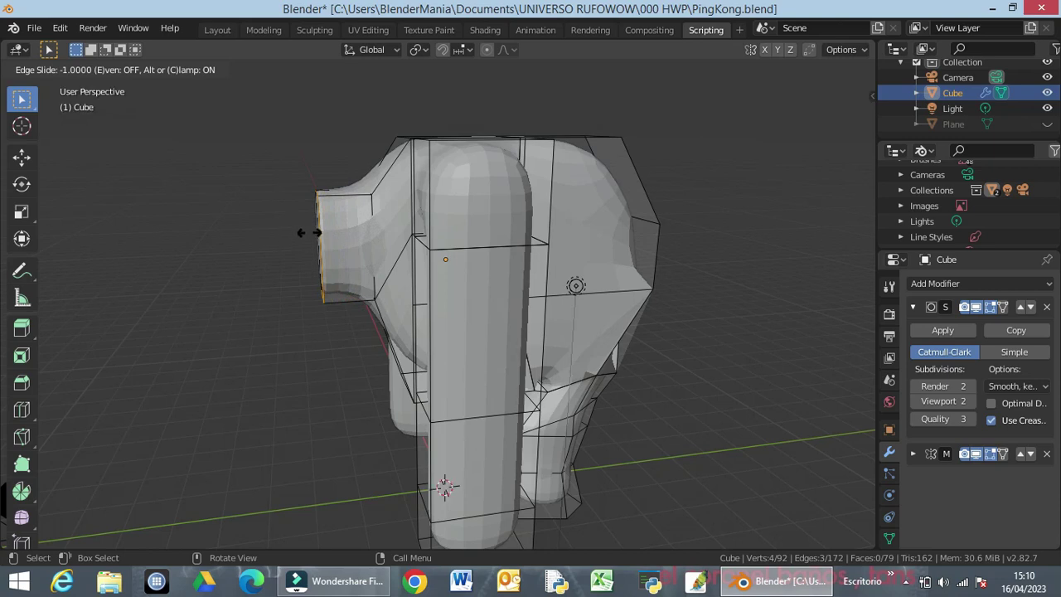
{"action": "left_click", "coordinate": [406, 226]}
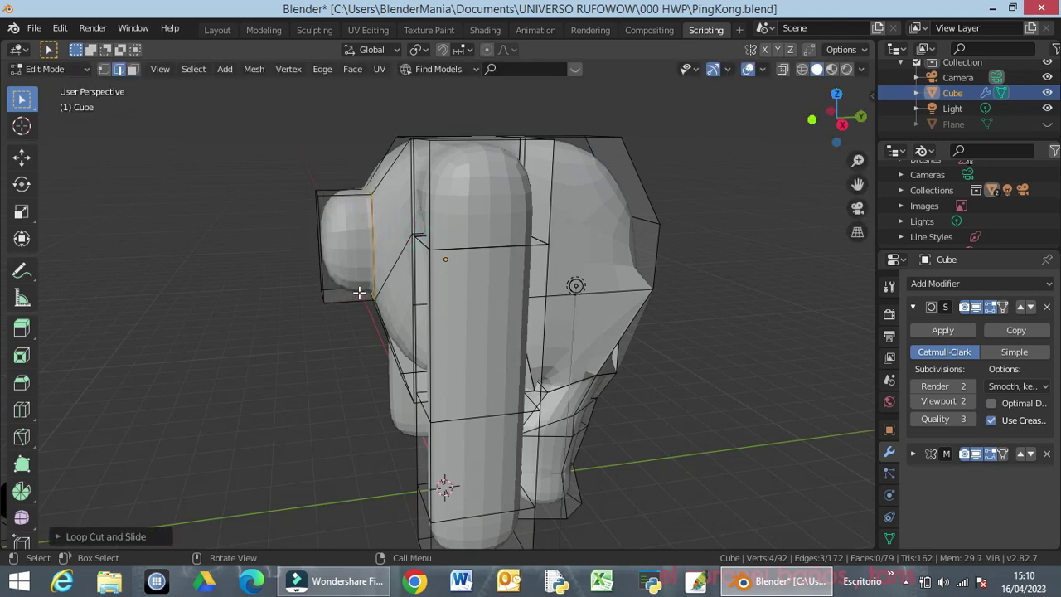
{"action": "mouse_move", "coordinate": [358, 299]}
{"action": "middle_mouse_down"}
{"action": "mouse_move", "coordinate": [495, 303]}
{"action": "mouse_move", "coordinate": [444, 289]}
{"action": "mouse_move", "coordinate": [357, 292]}
{"action": "middle_mouse_up"}
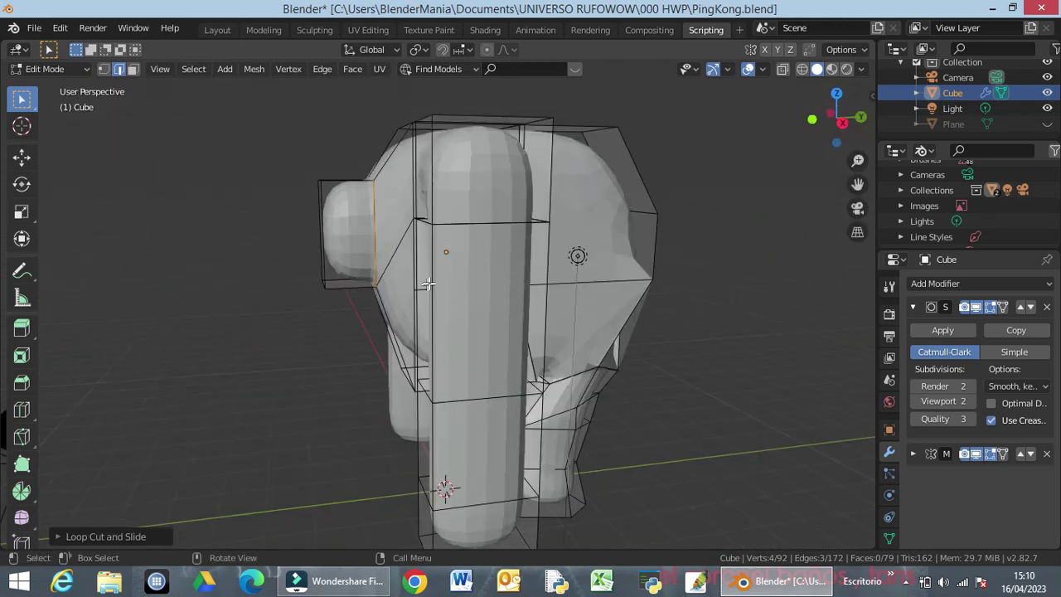
Try to move the edge loop below the shoulder on the arm, then clear the selection
{"action": "key", "text": "alt"}
{"action": "left_click", "coordinate": [474, 222], "text": "alt"}
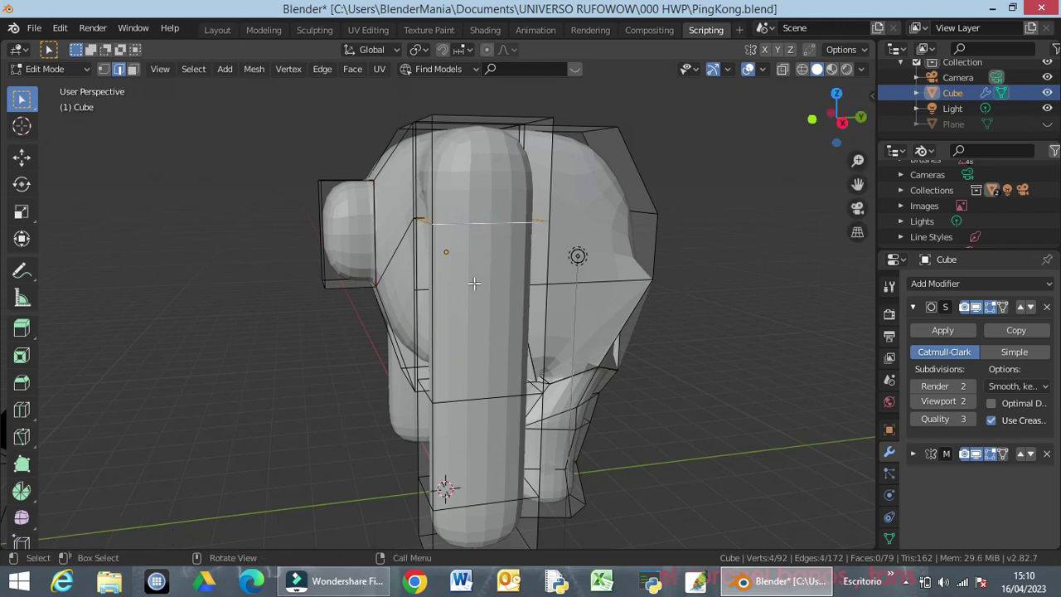
{"action": "middle_click_drag", "start_coordinate": [474, 283], "coordinate": [519, 292]}
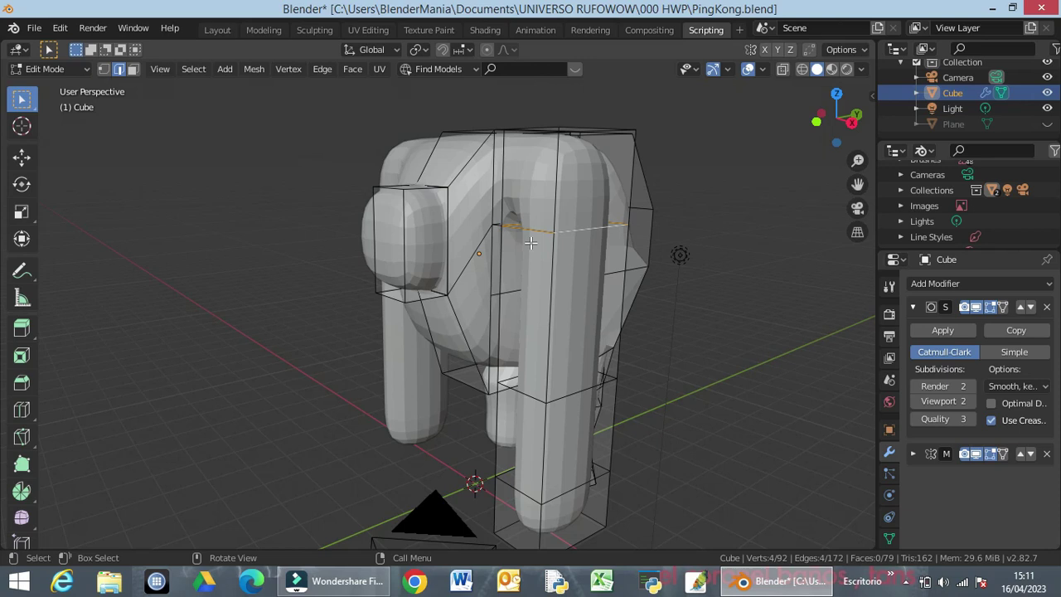
{"action": "key", "text": "g"}
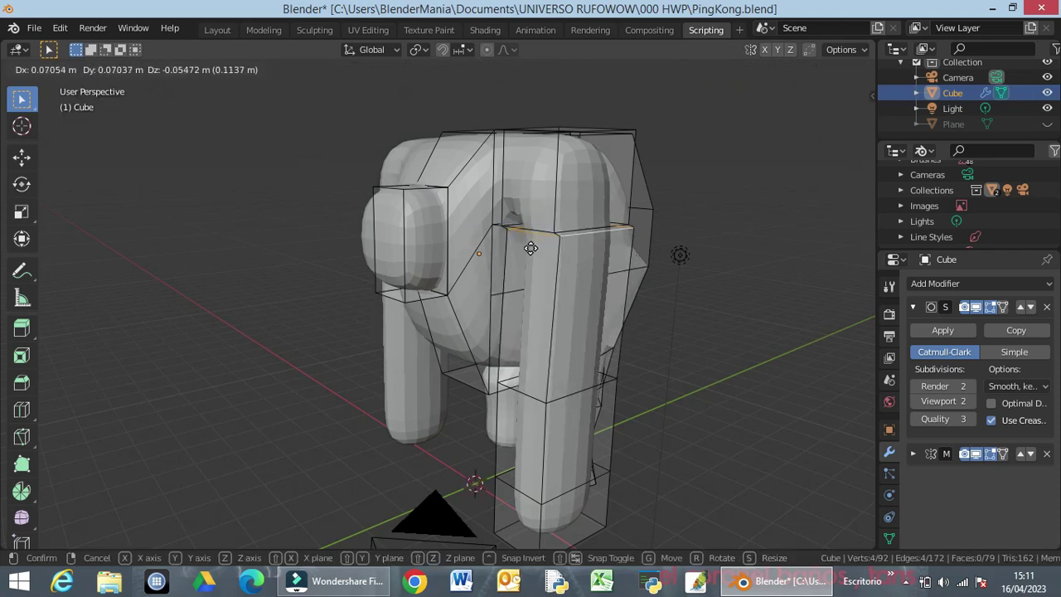
{"action": "left_click", "coordinate": [557, 269]}
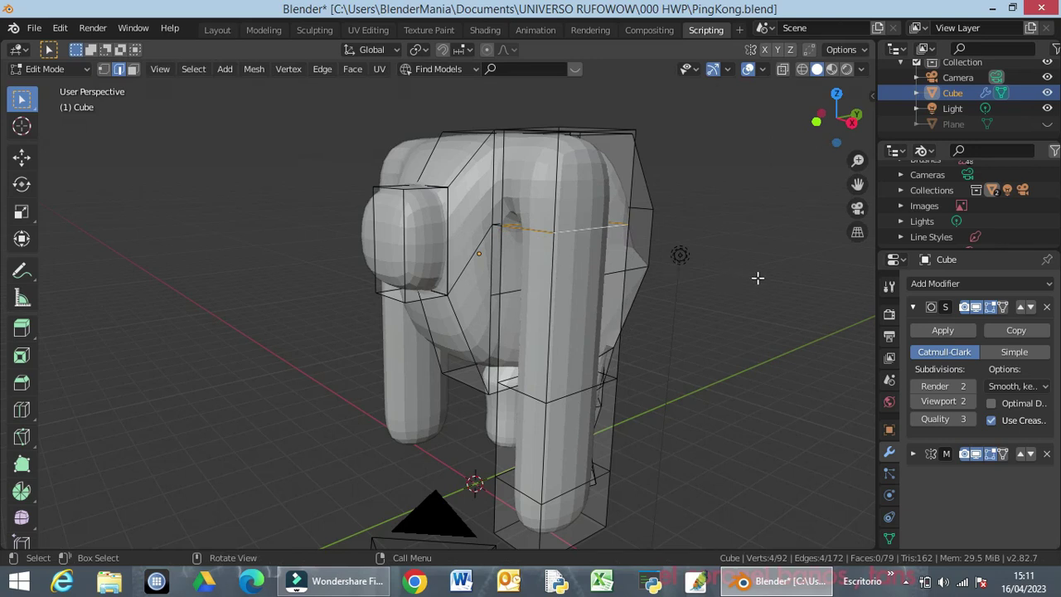
{"action": "left_click", "coordinate": [693, 272]}
Add a centred loop cut to the upper arm section below the shoulder and scale it up by about 1.8
{"action": "key", "text": "ctrl"}
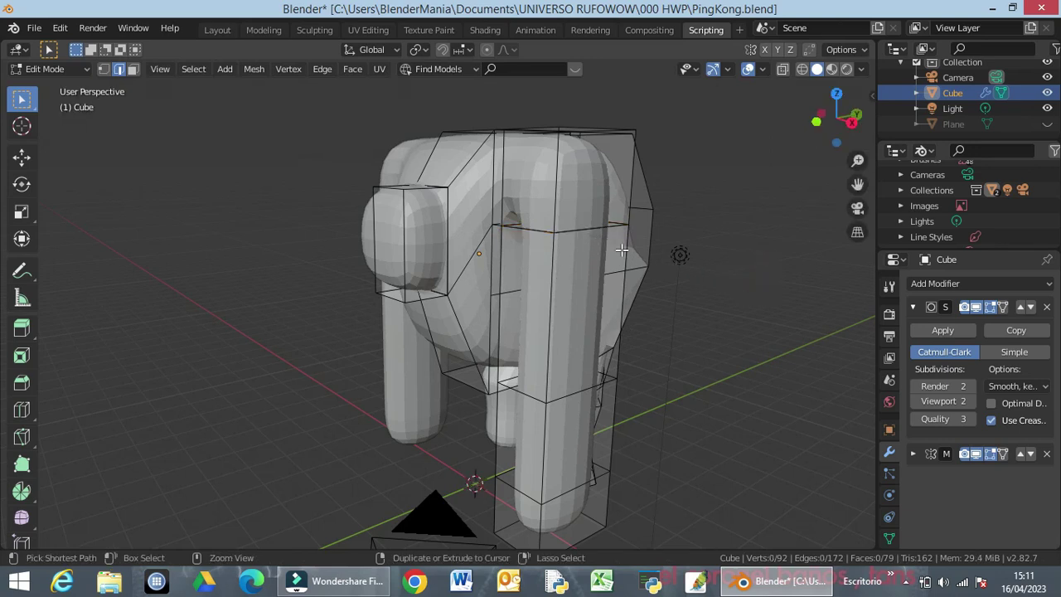
{"action": "key", "text": "ctrl+r"}
{"action": "left_click", "coordinate": [622, 249]}
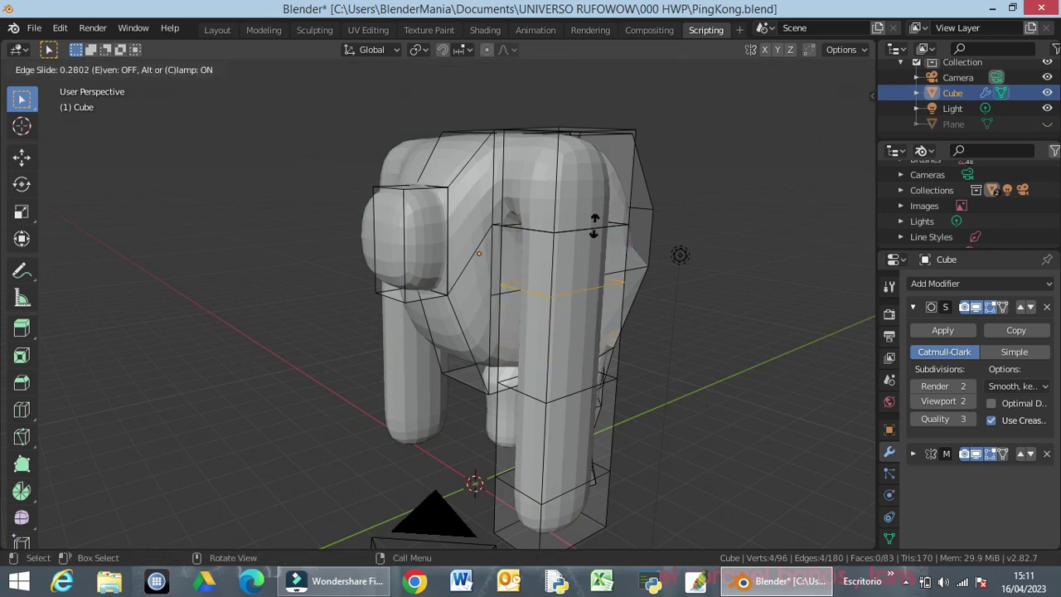
{"action": "left_click", "coordinate": [589, 234]}
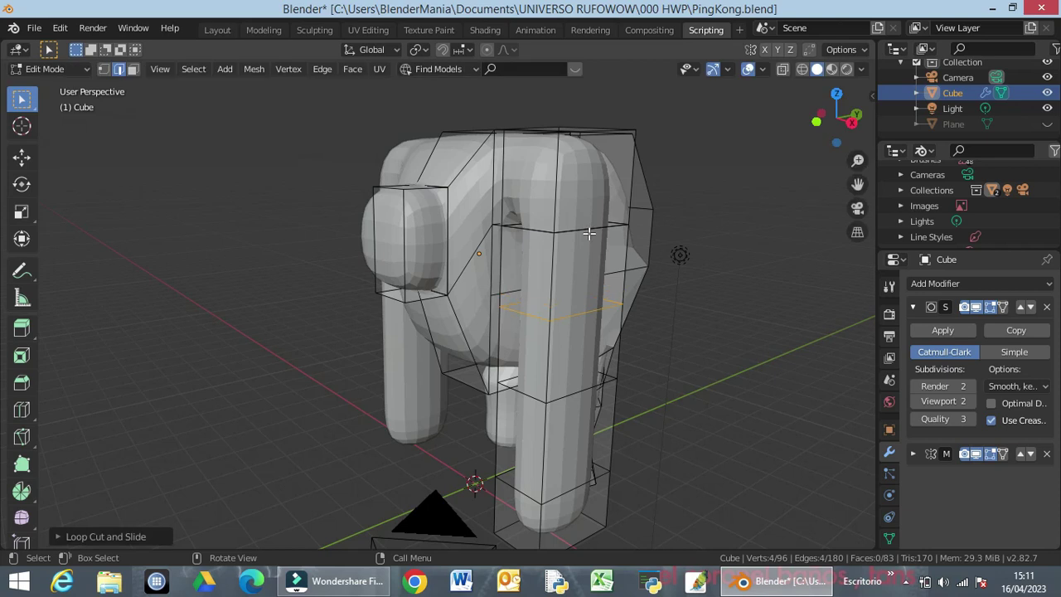
{"action": "key", "text": "s"}
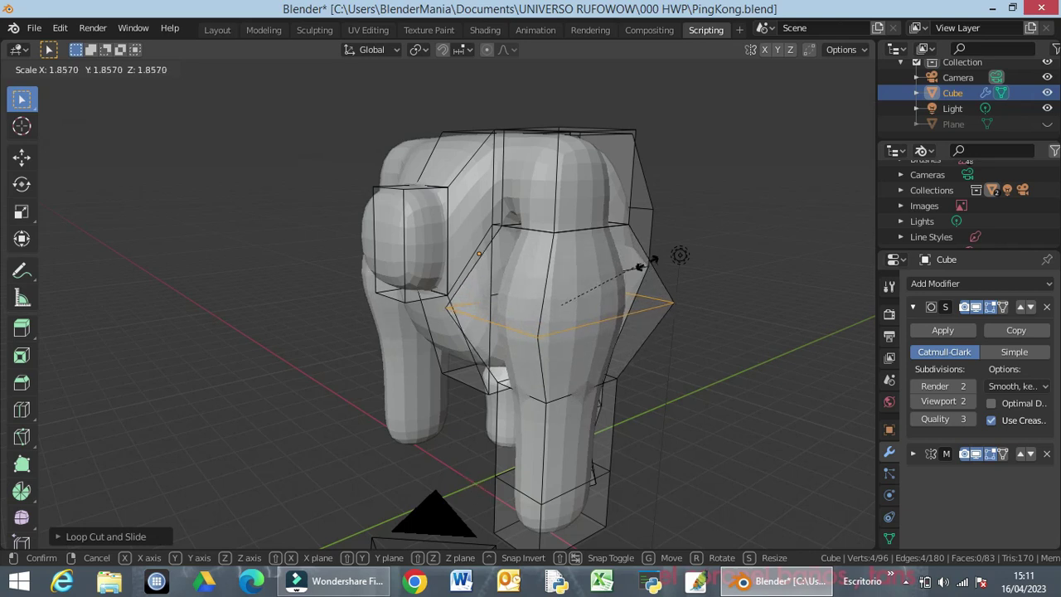
{"action": "left_click", "coordinate": [636, 261]}
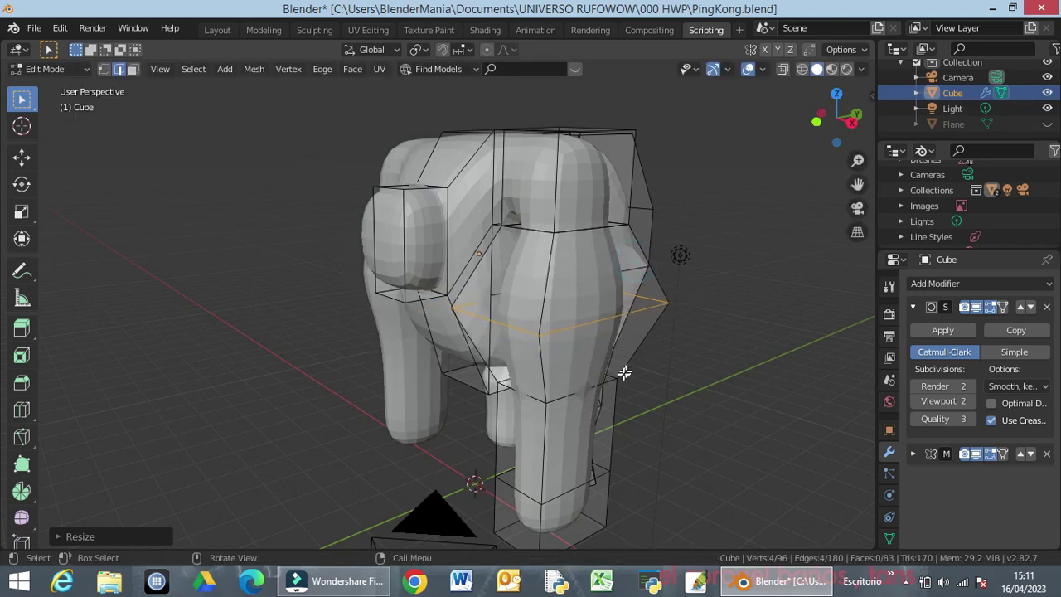
Scale the arm's new edge loop along global X by about 0.92
{"action": "middle_click_drag", "start_coordinate": [623, 372], "coordinate": [694, 353]}
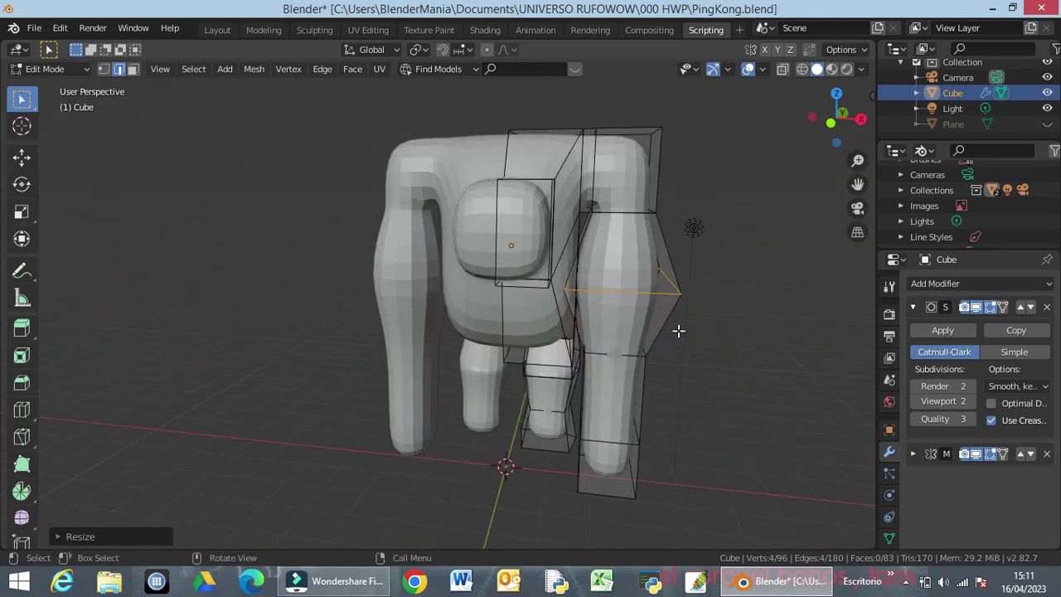
{"action": "key", "text": "s"}
{"action": "key", "text": "x"}
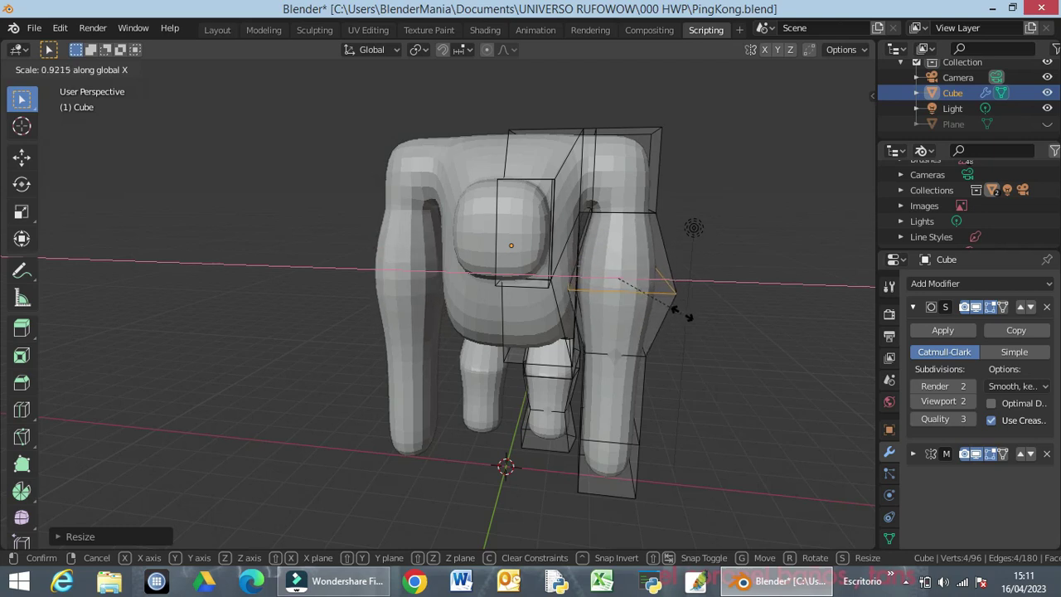
{"action": "left_click", "coordinate": [682, 314]}
Undo the scaling and the loop cut on the arm
{"action": "middle_click_drag", "start_coordinate": [710, 355], "coordinate": [565, 335]}
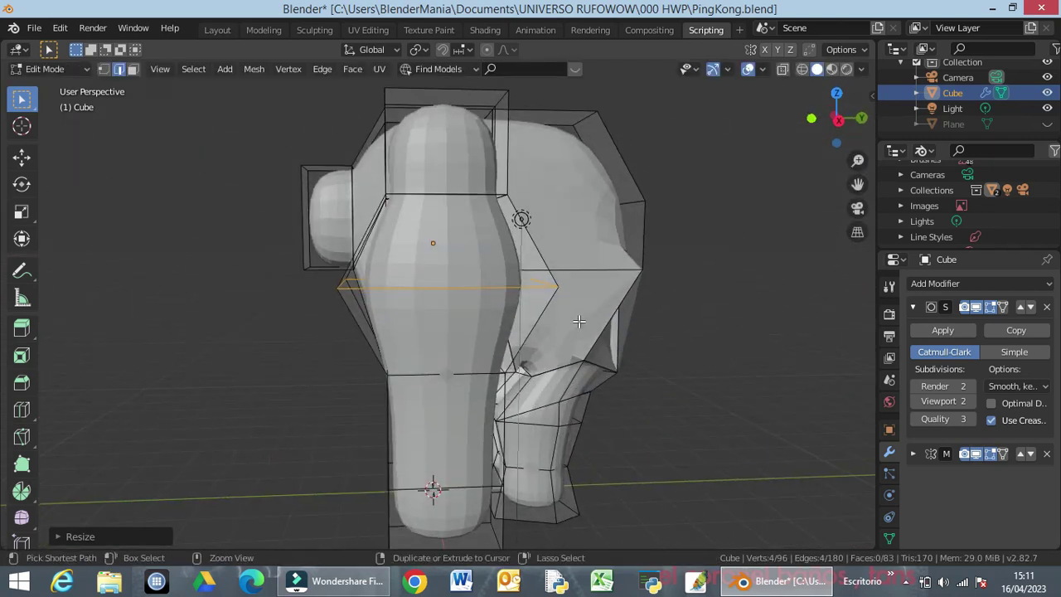
{"action": "key", "text": "ctrl+x"}
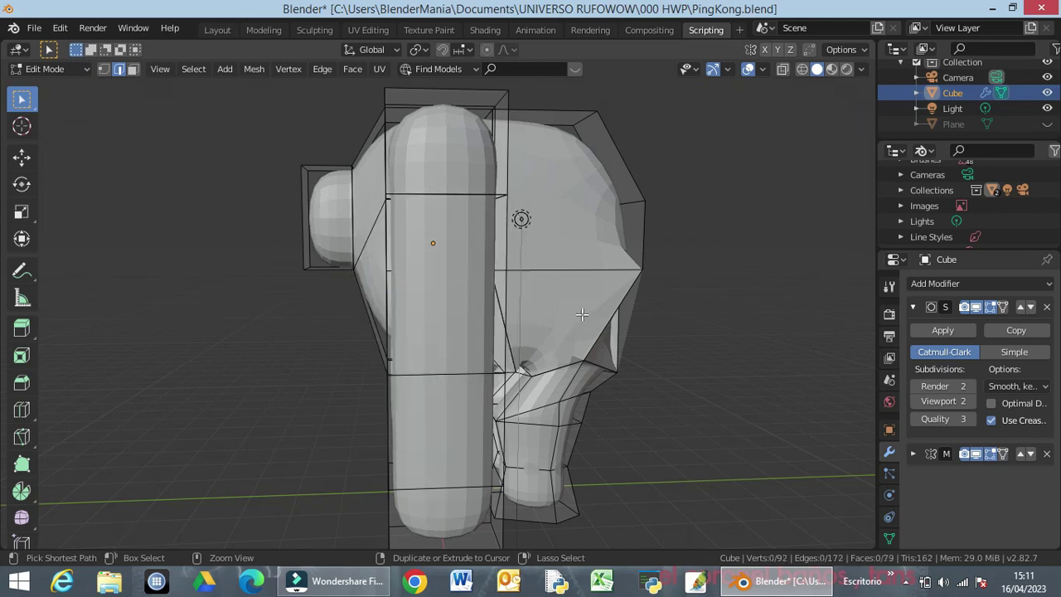
{"action": "middle_click_drag", "start_coordinate": [493, 397], "coordinate": [646, 270]}
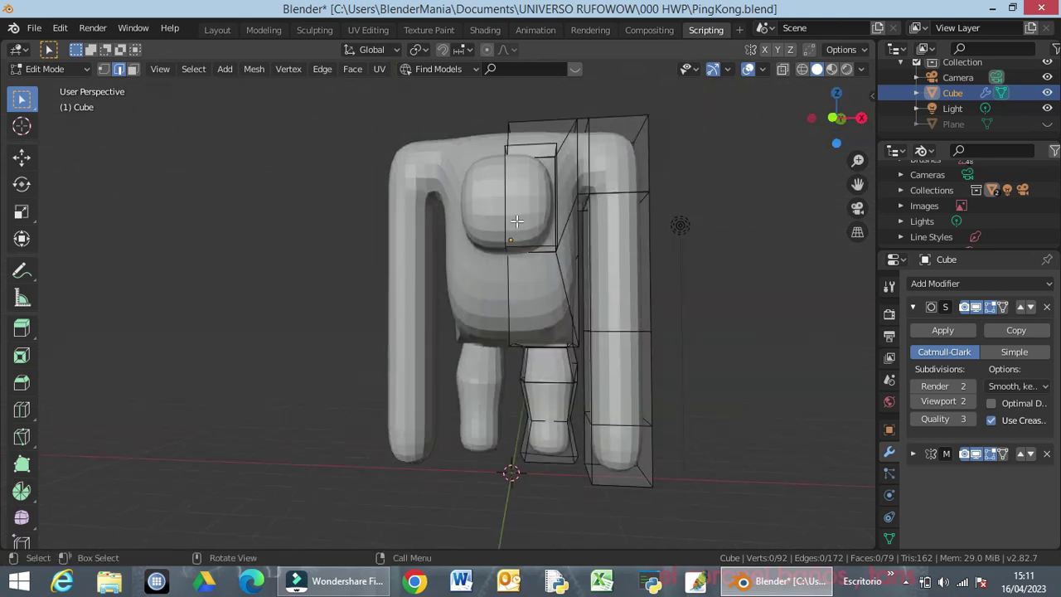
Extrude the front face of the head block forward by about 0.75 m
{"action": "middle_click_drag", "start_coordinate": [525, 219], "coordinate": [407, 256]}
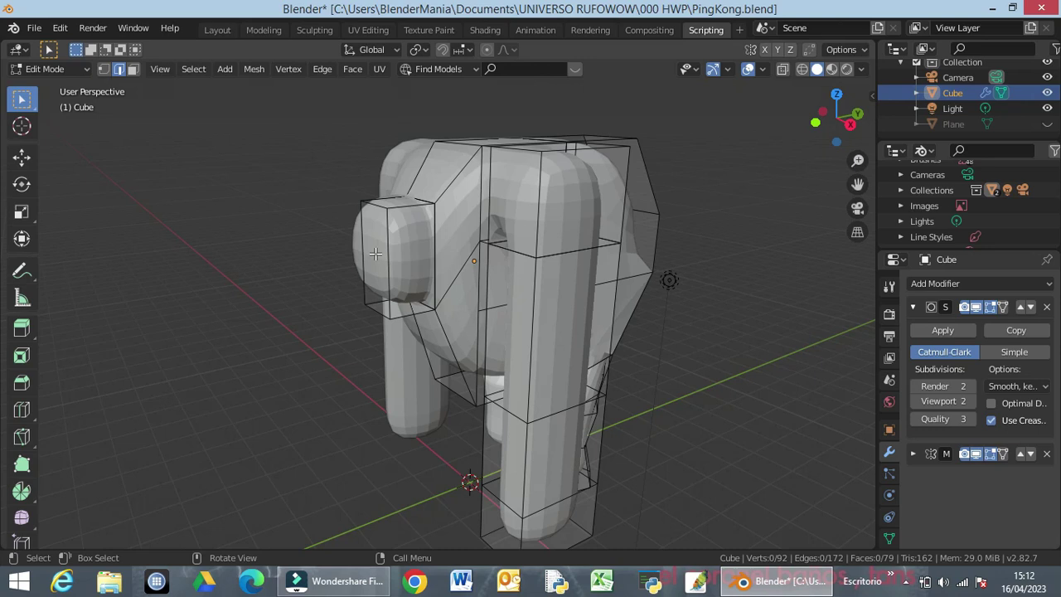
{"action": "key", "text": "3"}
{"action": "left_click", "coordinate": [379, 255]}
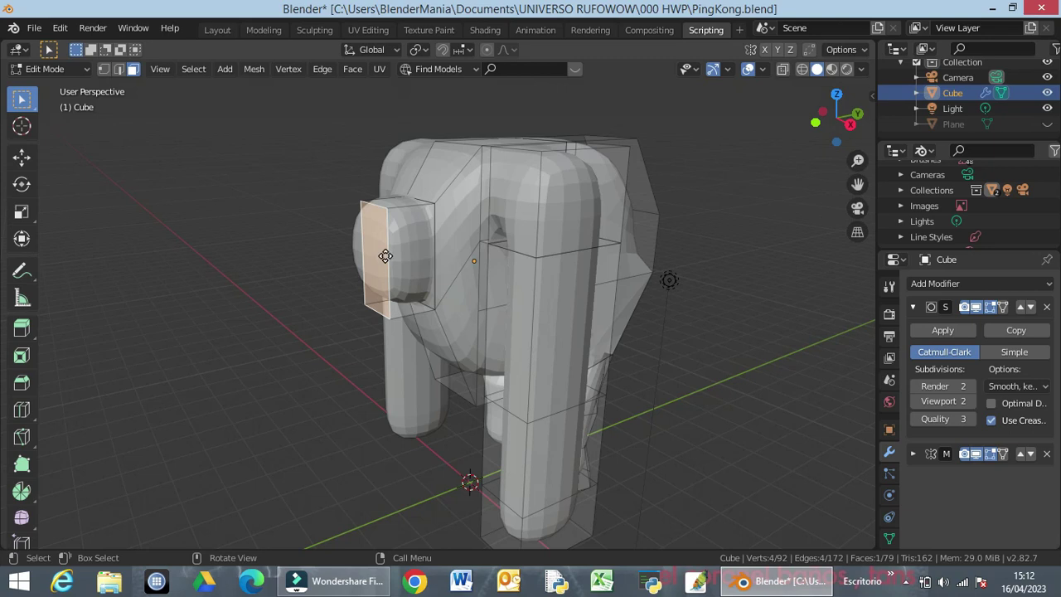
{"action": "key", "text": "e"}
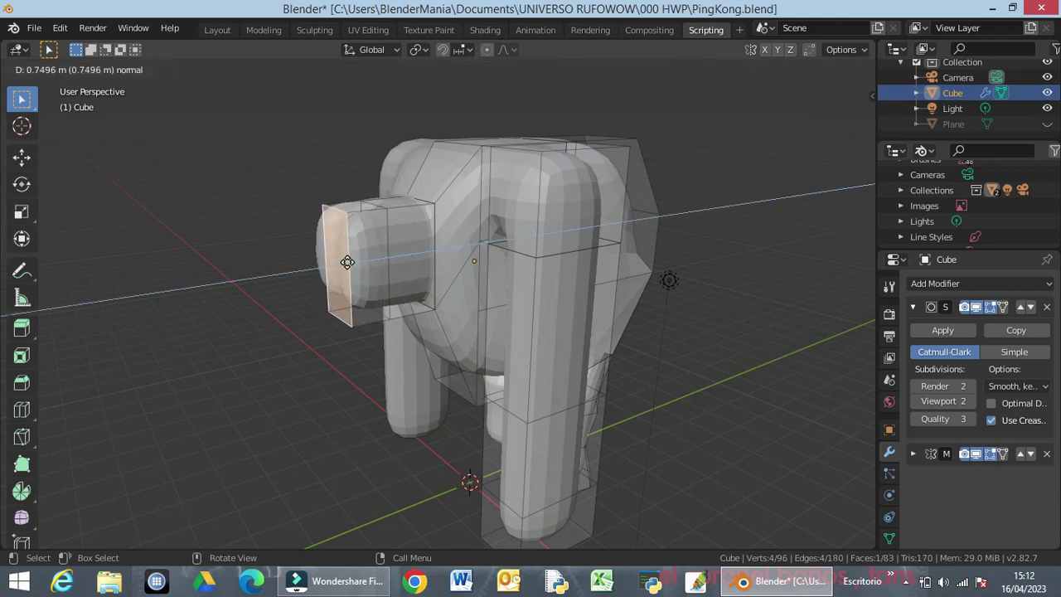
{"action": "left_click", "coordinate": [347, 261]}
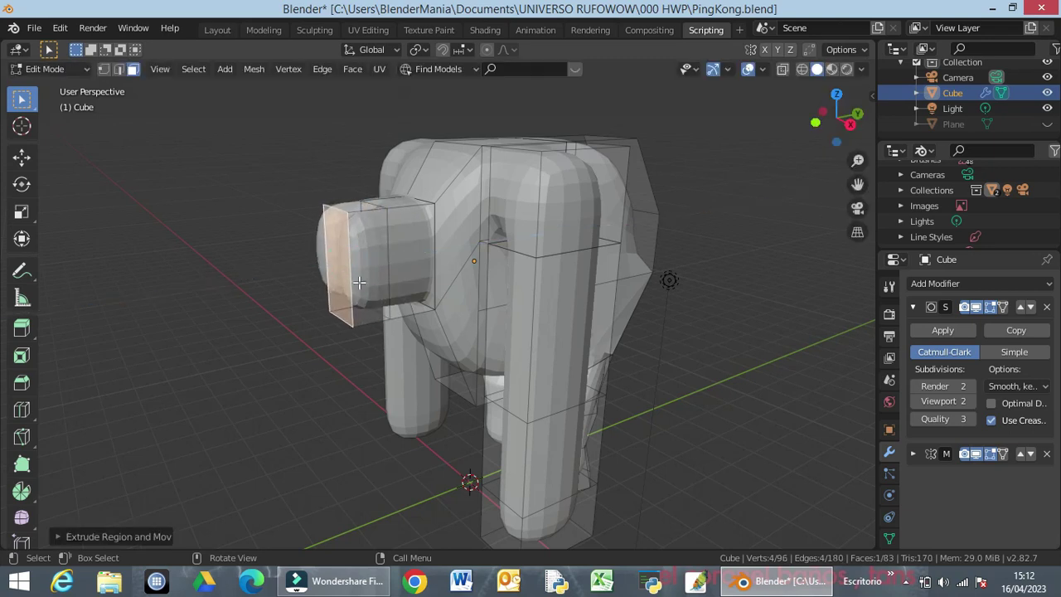
Switch the viewport to wireframe shading and examine the smoothed mesh around the legs and the lower body
{"action": "middle_click_drag", "start_coordinate": [365, 305], "coordinate": [540, 303]}
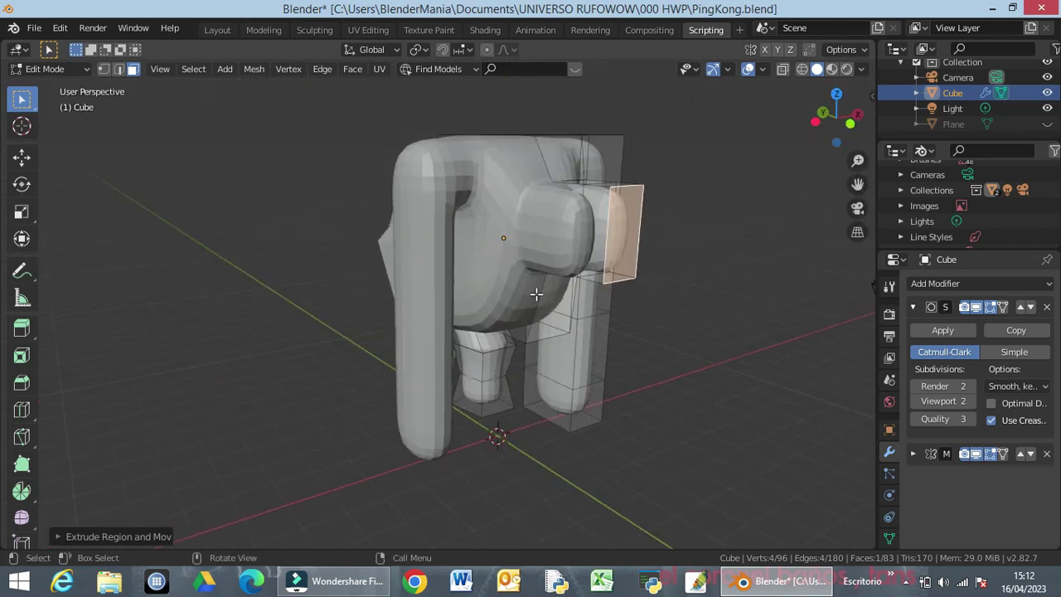
{"action": "key", "text": "z"}
{"action": "left_click", "coordinate": [408, 295]}
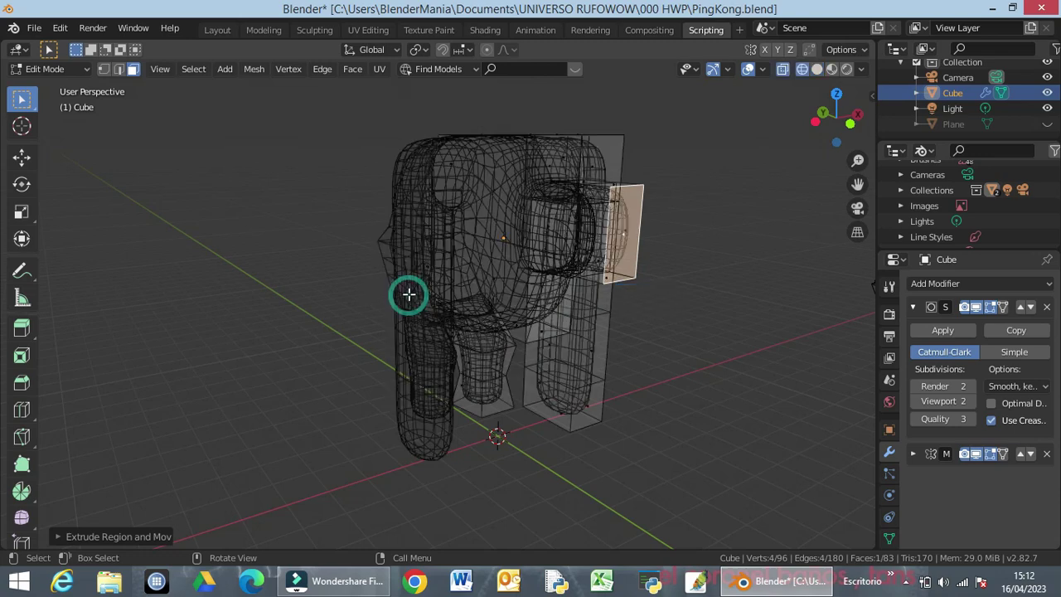
{"action": "scroll", "coordinate": [580, 284], "scroll_direction": "up", "scroll_amount": 5}
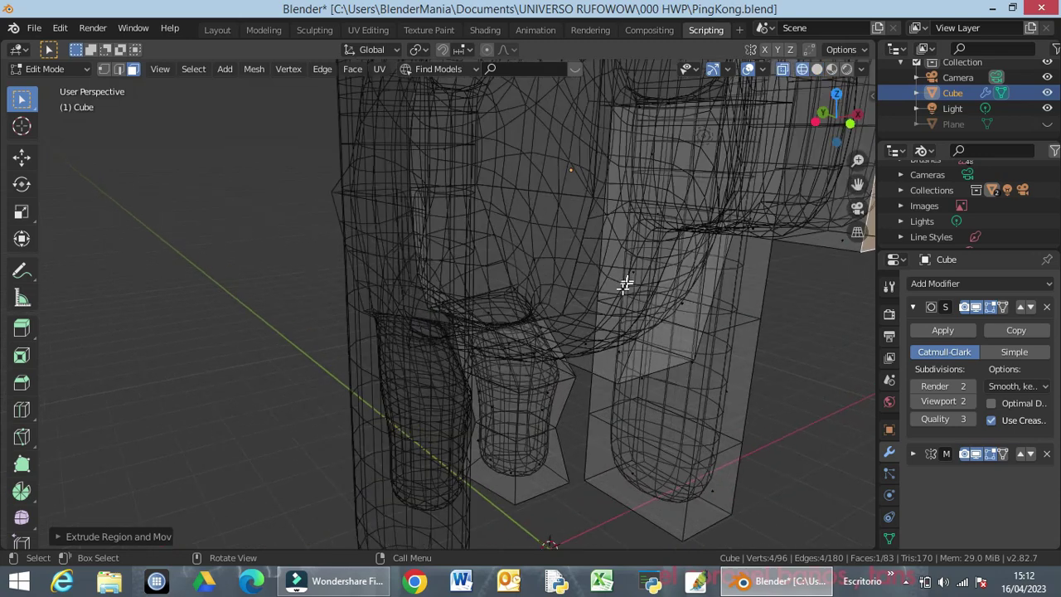
{"action": "middle_click_drag", "start_coordinate": [625, 284], "coordinate": [518, 320]}
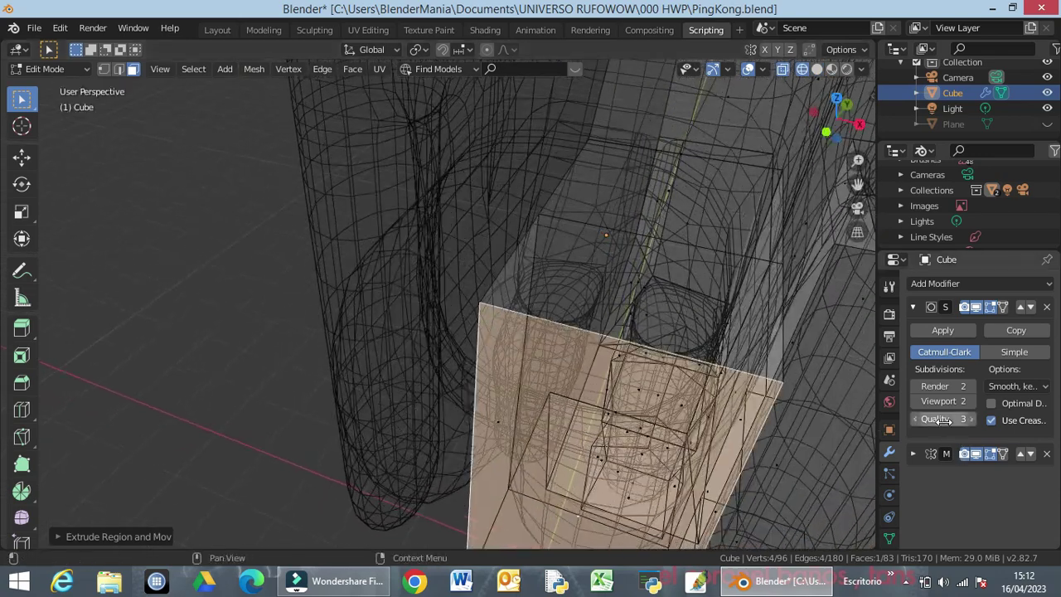
Turn off the viewport display of the Mirror and Subdivision Surface modifiers and examine the half body's original mesh
{"action": "left_click", "coordinate": [976, 454]}
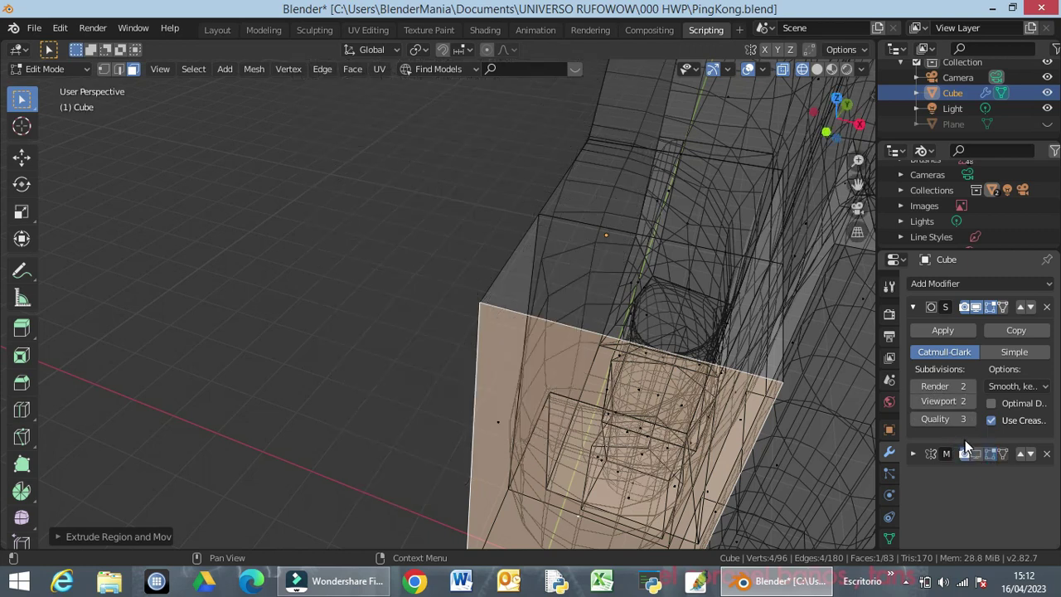
{"action": "left_click", "coordinate": [976, 307]}
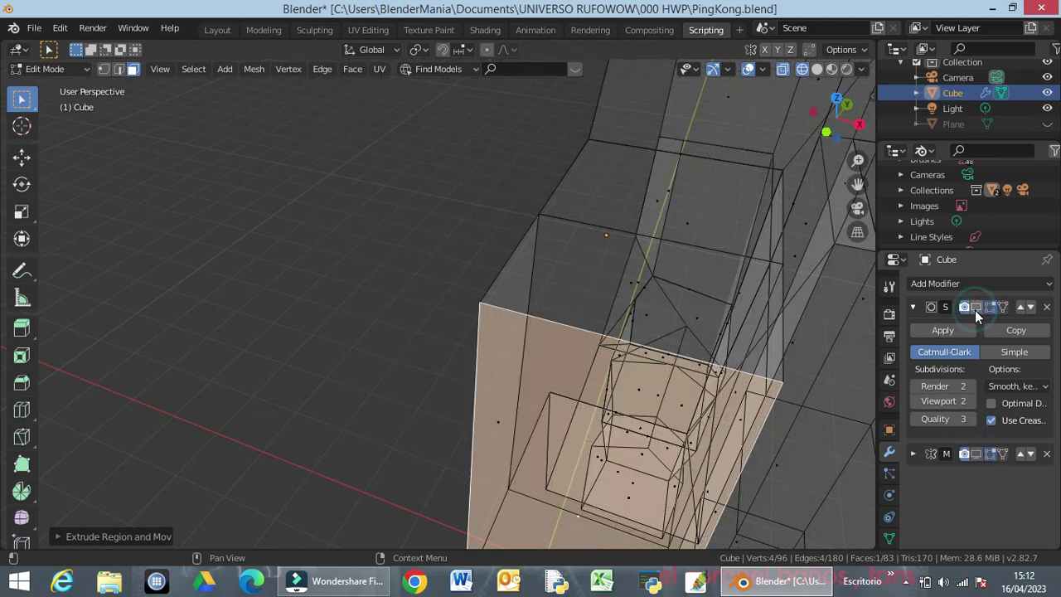
{"action": "middle_click_drag", "start_coordinate": [779, 365], "coordinate": [699, 407]}
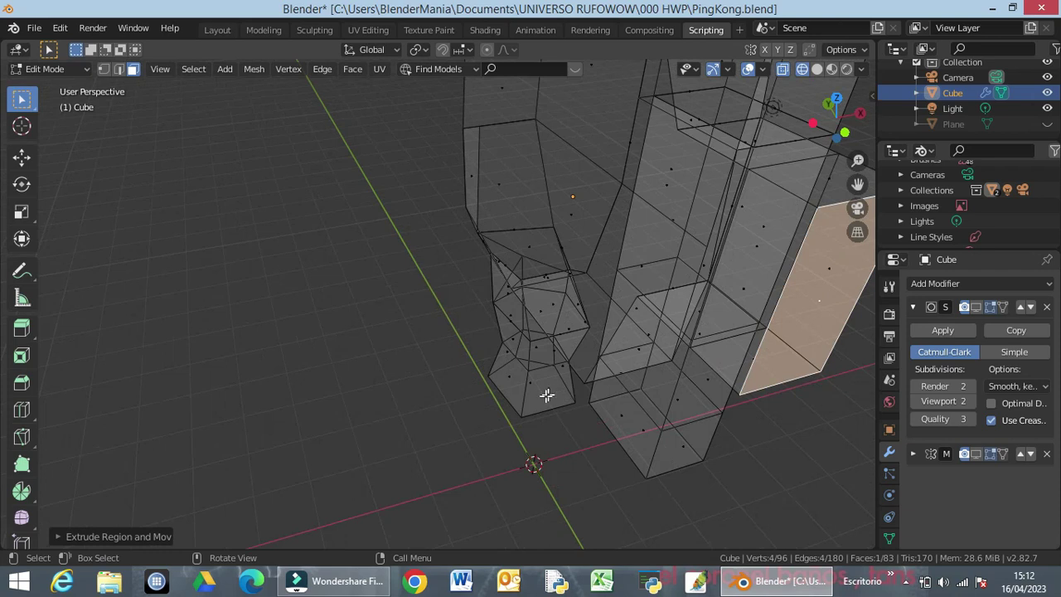
{"action": "middle_click_drag", "start_coordinate": [553, 395], "coordinate": [440, 500]}
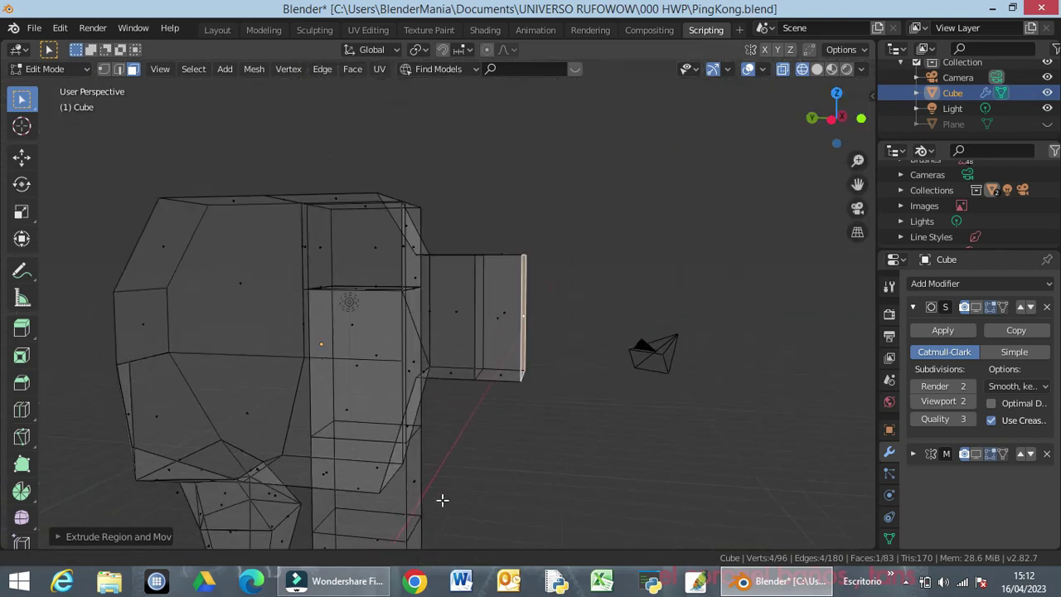
Delete the vertical edge midway along the inner, mirror-plane side of the head block
{"action": "left_click", "coordinate": [473, 331]}
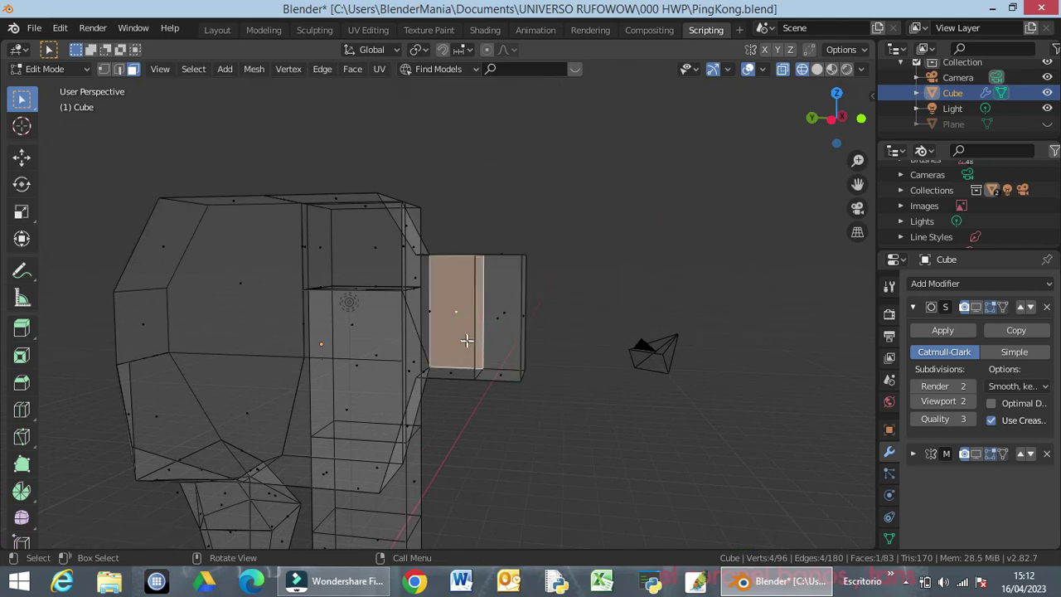
{"action": "key", "text": "2"}
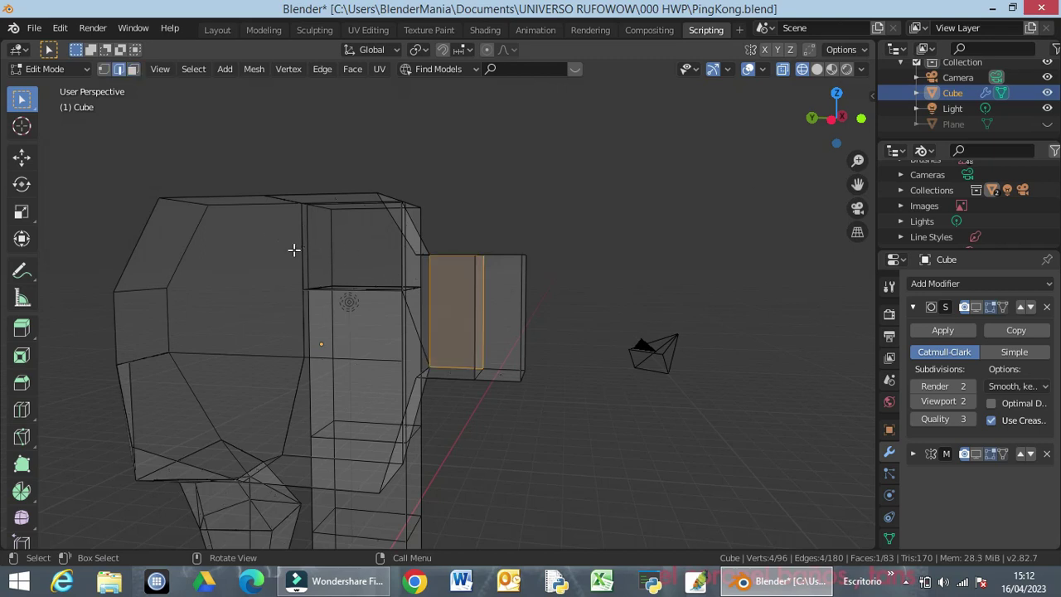
{"action": "left_click", "coordinate": [471, 303]}
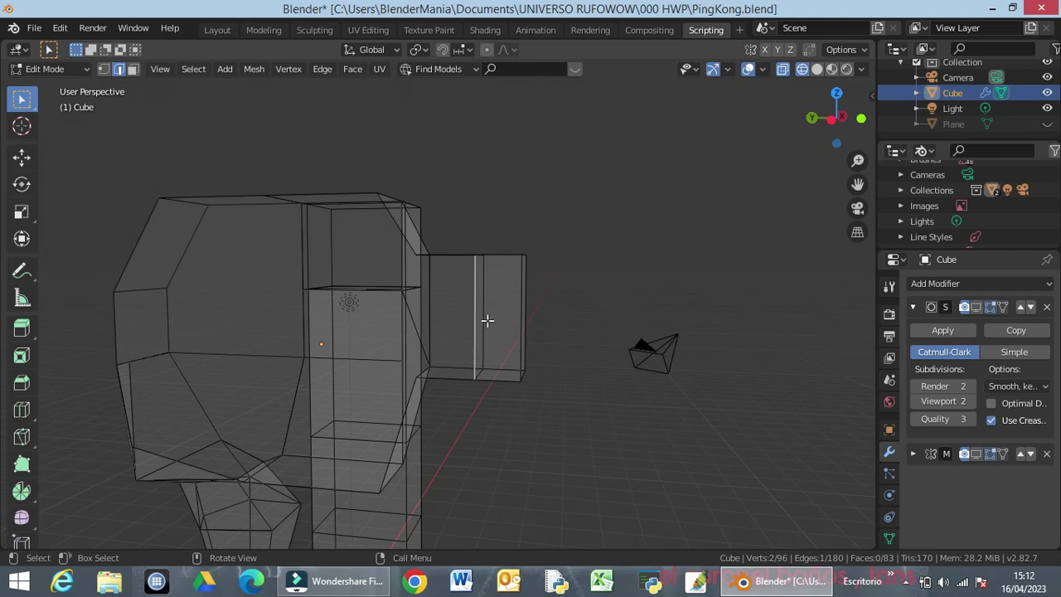
{"action": "key", "text": "x"}
{"action": "left_click", "coordinate": [486, 322]}
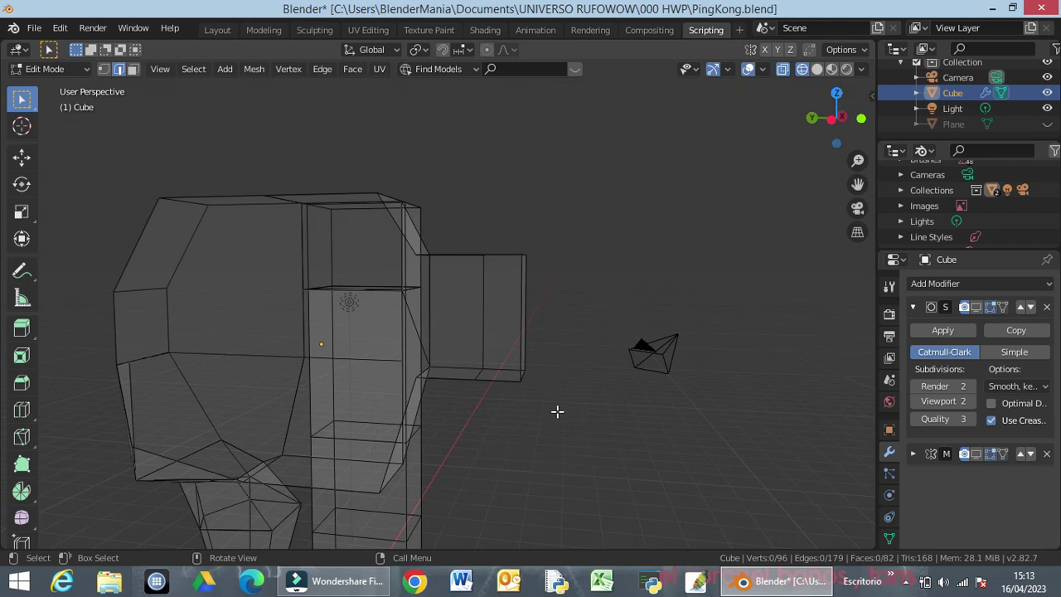
Switch the viewport to solid shading and turn the viewport display of the Mirror and Subdivision Surface modifiers back on
{"action": "middle_click_drag", "start_coordinate": [556, 412], "coordinate": [504, 414]}
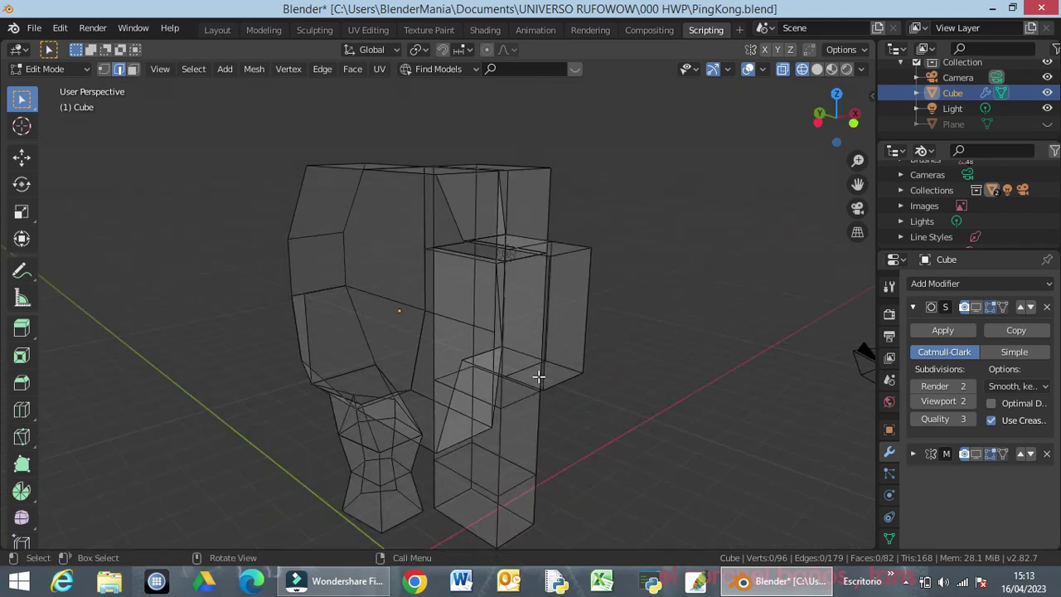
{"action": "key", "text": "z"}
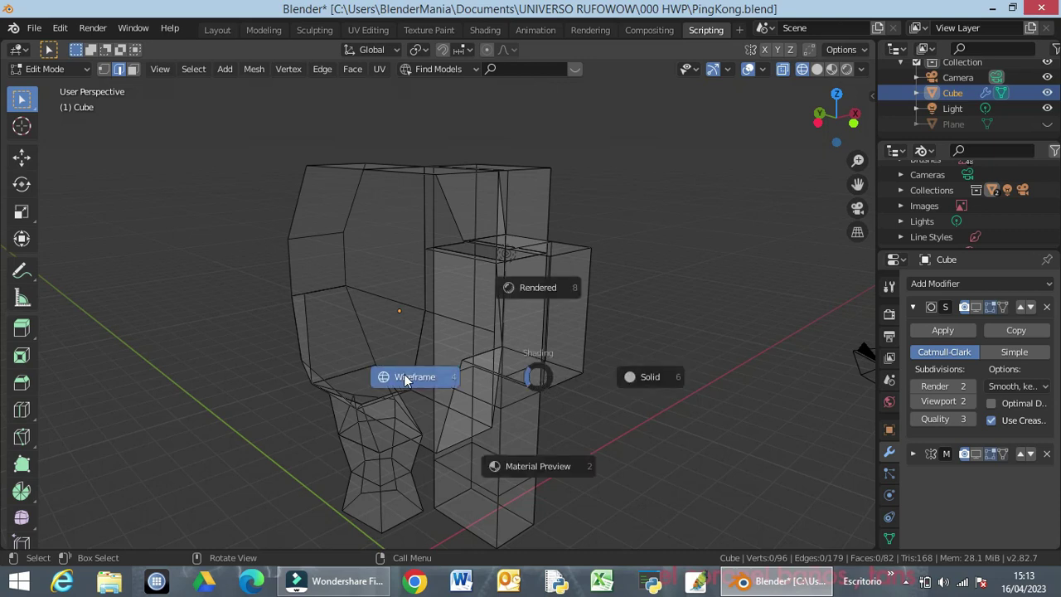
{"action": "left_click", "coordinate": [631, 391]}
{"action": "middle_click_drag", "start_coordinate": [620, 442], "coordinate": [826, 429]}
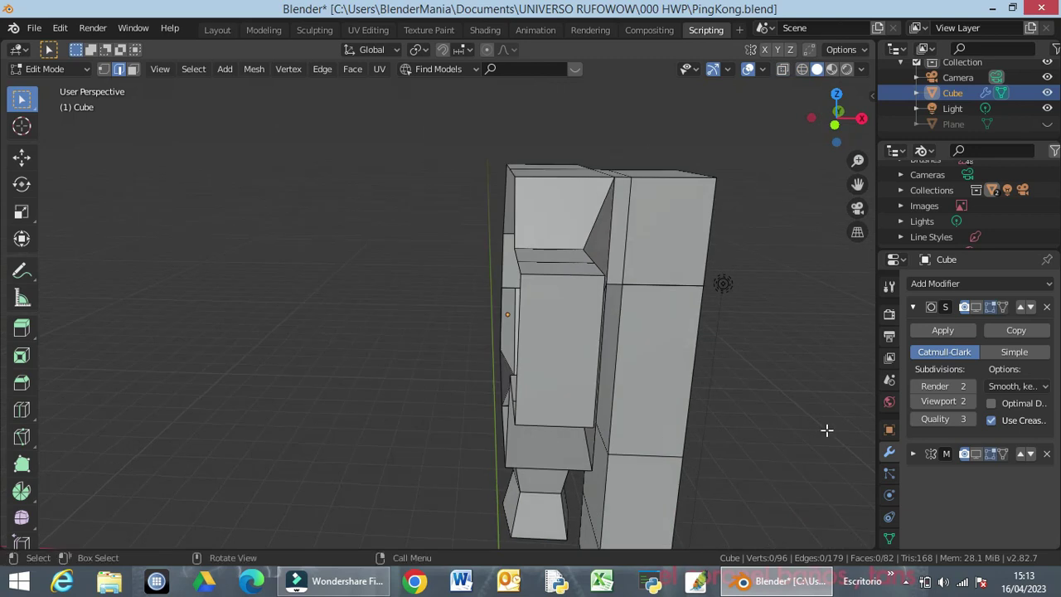
{"action": "left_click", "coordinate": [975, 453]}
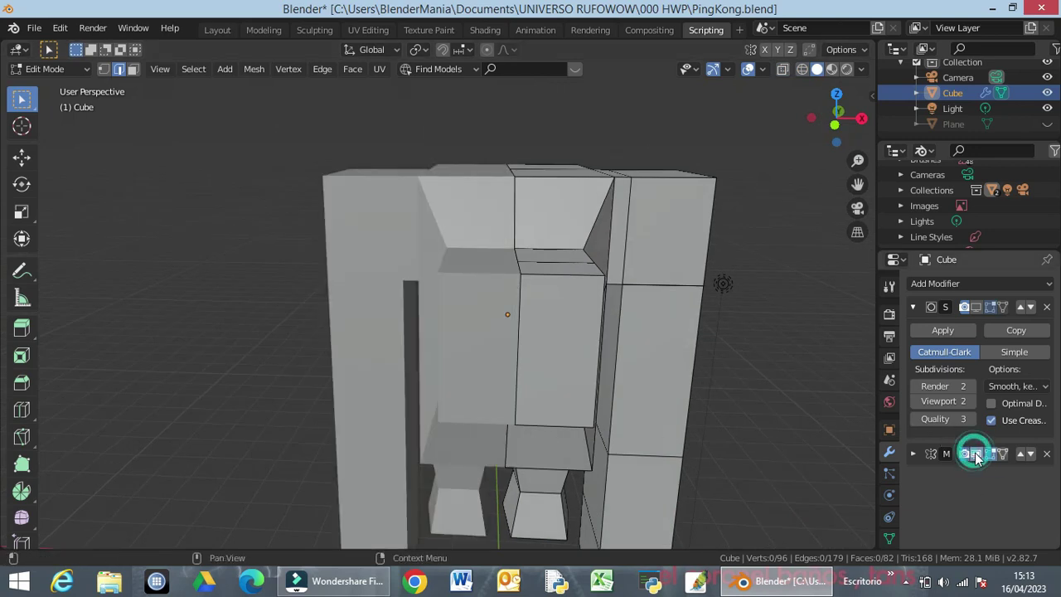
{"action": "left_click", "coordinate": [975, 307]}
Move the front face on the underside of the head block downward along the Z axis
{"action": "middle_click_drag", "start_coordinate": [722, 440], "coordinate": [656, 395]}
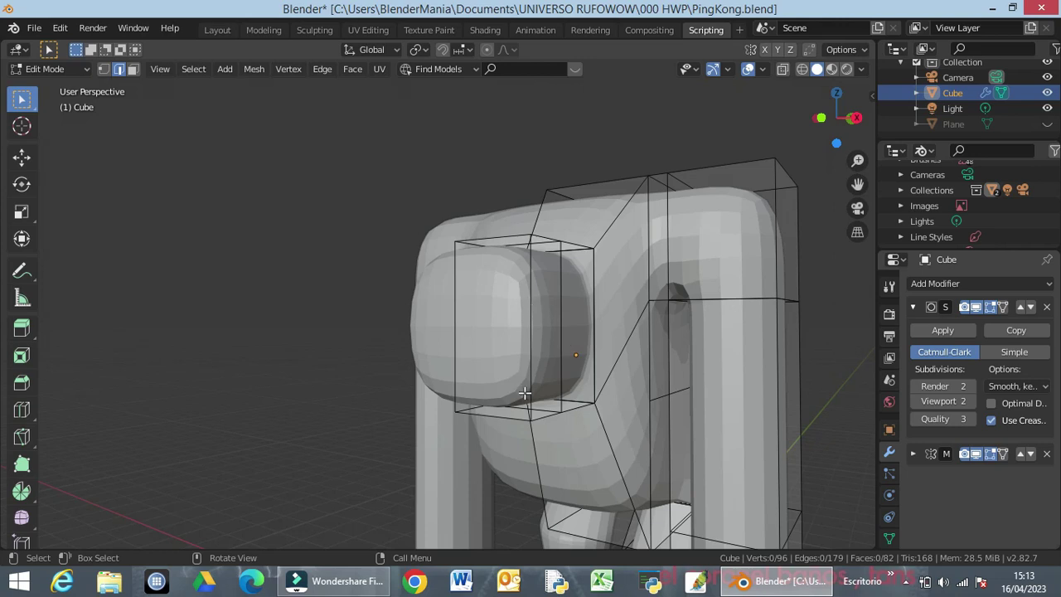
{"action": "middle_click_drag", "start_coordinate": [530, 350], "coordinate": [528, 317]}
{"action": "left_click", "coordinate": [513, 312]}
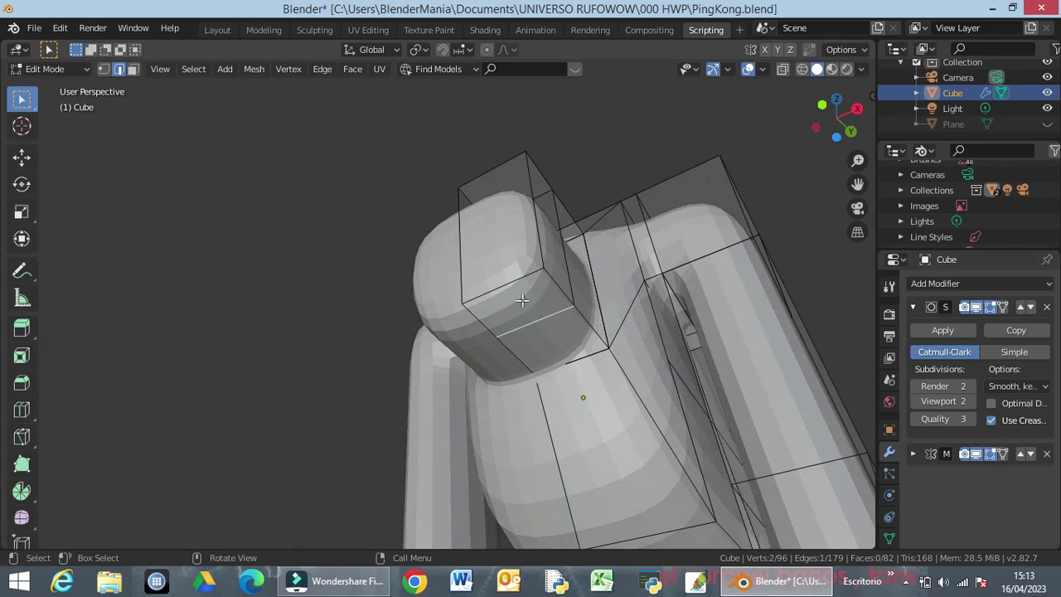
{"action": "key", "text": "3"}
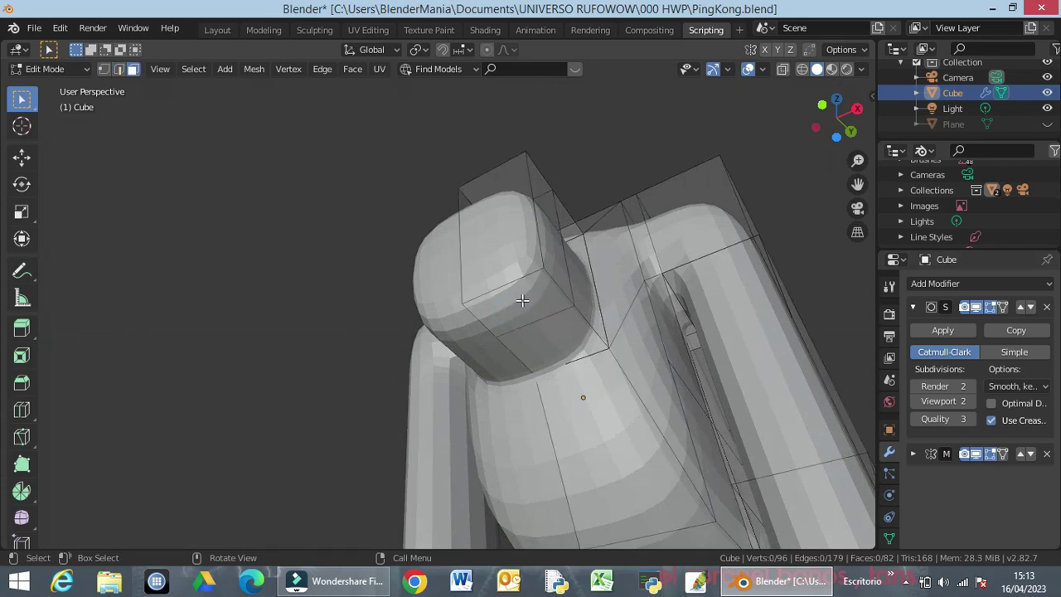
{"action": "left_click", "coordinate": [522, 300]}
{"action": "middle_click_drag", "start_coordinate": [517, 407], "coordinate": [481, 507]}
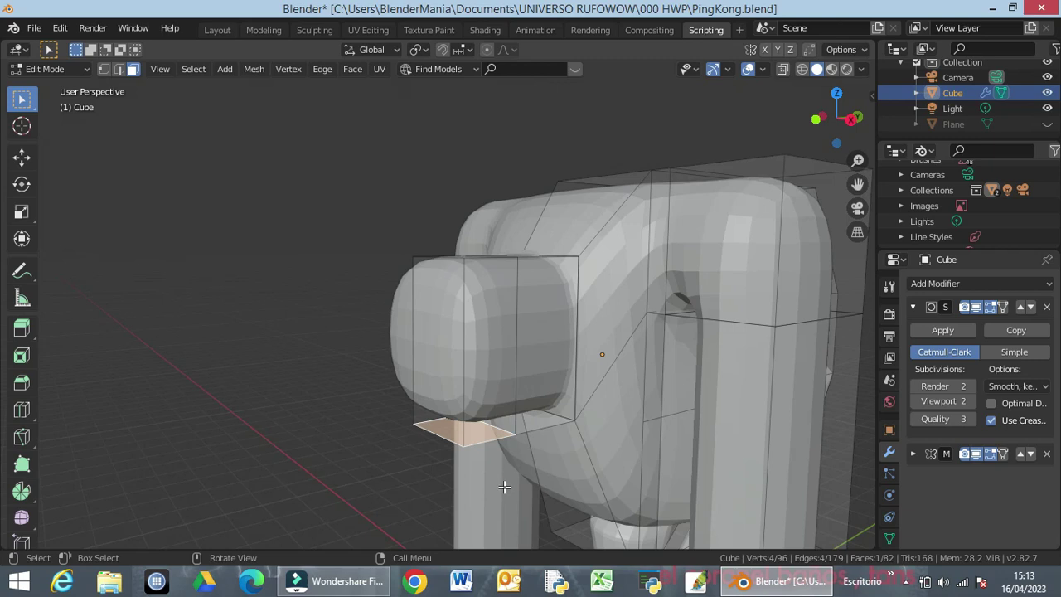
{"action": "key", "text": "g"}
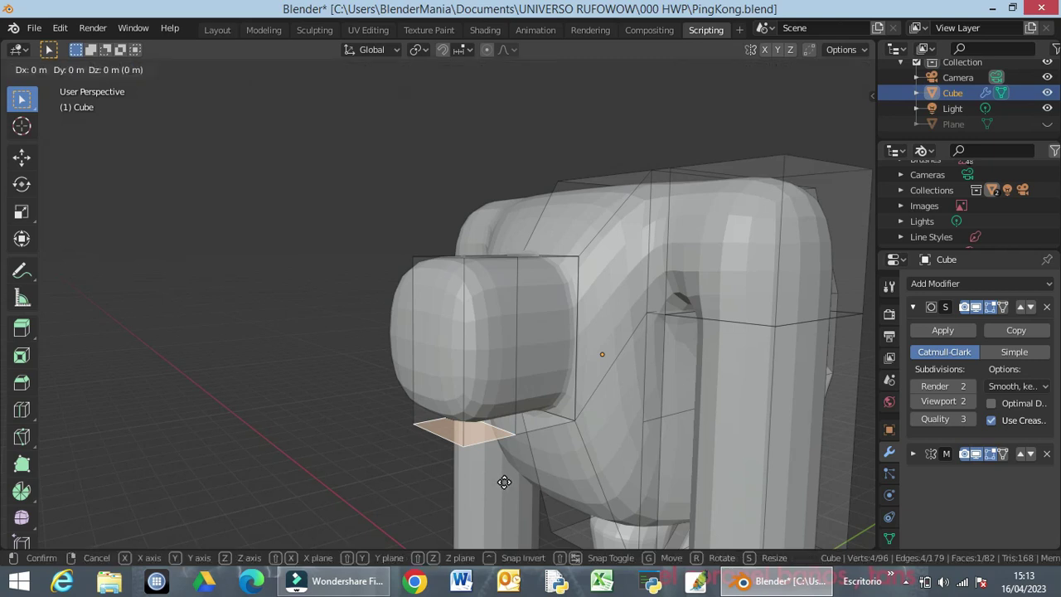
{"action": "key", "text": "z"}
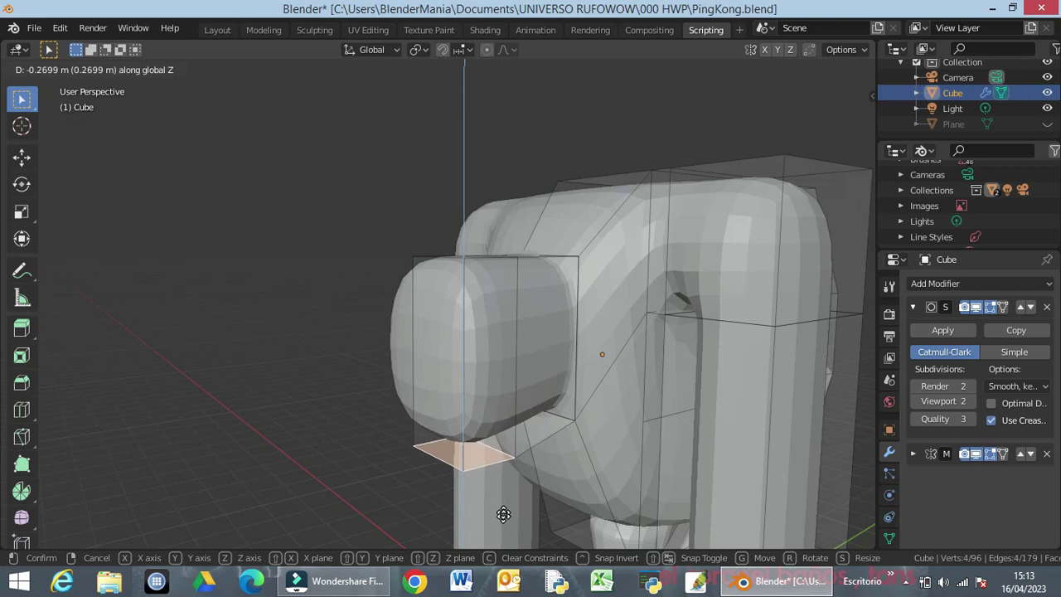
{"action": "left_click", "coordinate": [507, 529]}
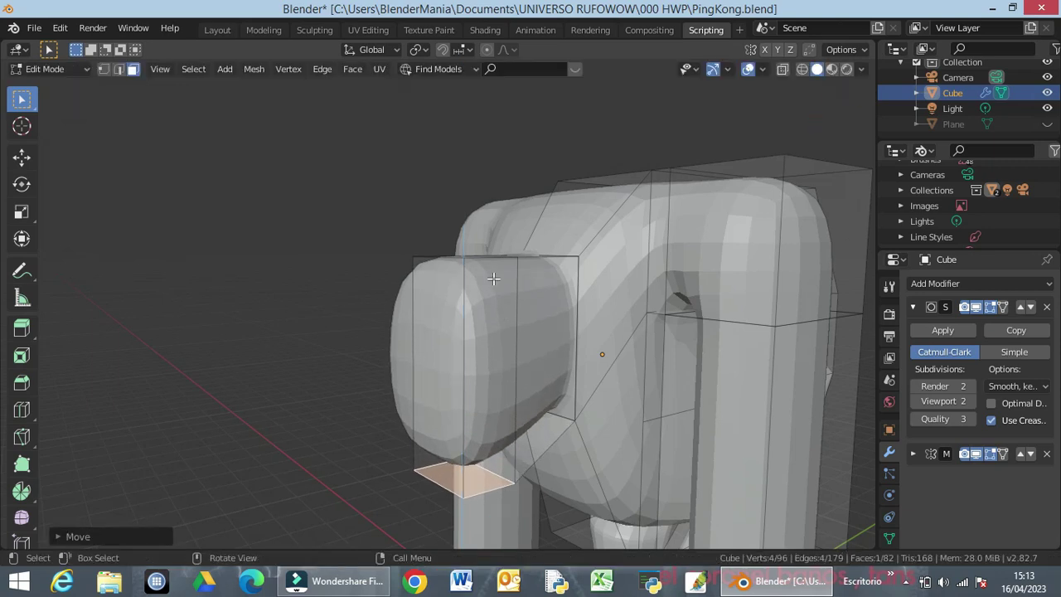
Raise the front face on top of the head block by about 0.65 m along the Z axis
{"action": "mouse_move", "coordinate": [501, 375]}
{"action": "middle_mouse_down"}
{"action": "mouse_move", "coordinate": [492, 414]}
{"action": "mouse_move", "coordinate": [492, 367]}
{"action": "middle_mouse_up"}
{"action": "left_click", "coordinate": [470, 342]}
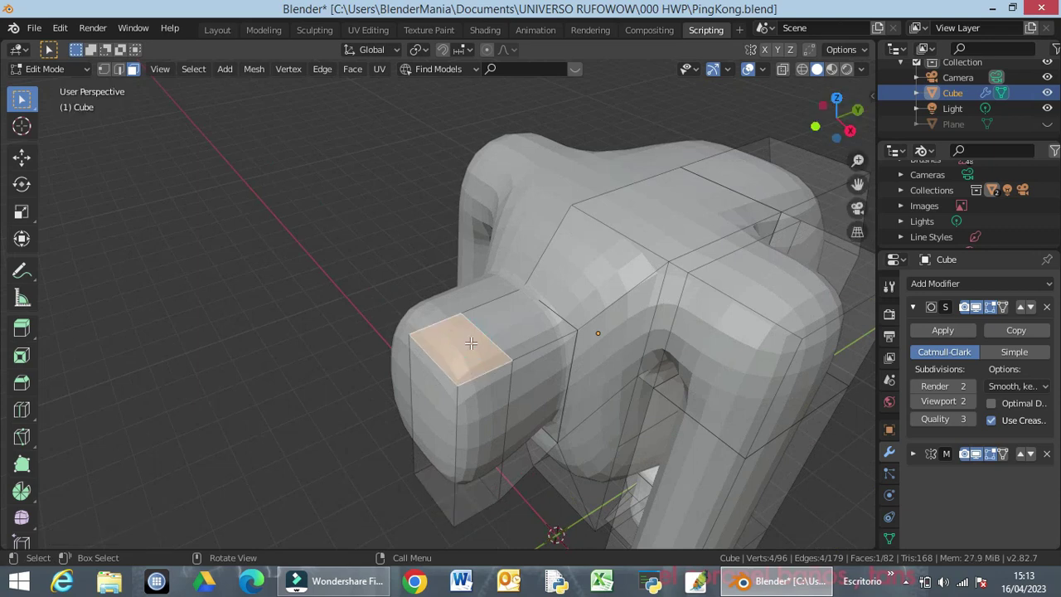
{"action": "key", "text": "g"}
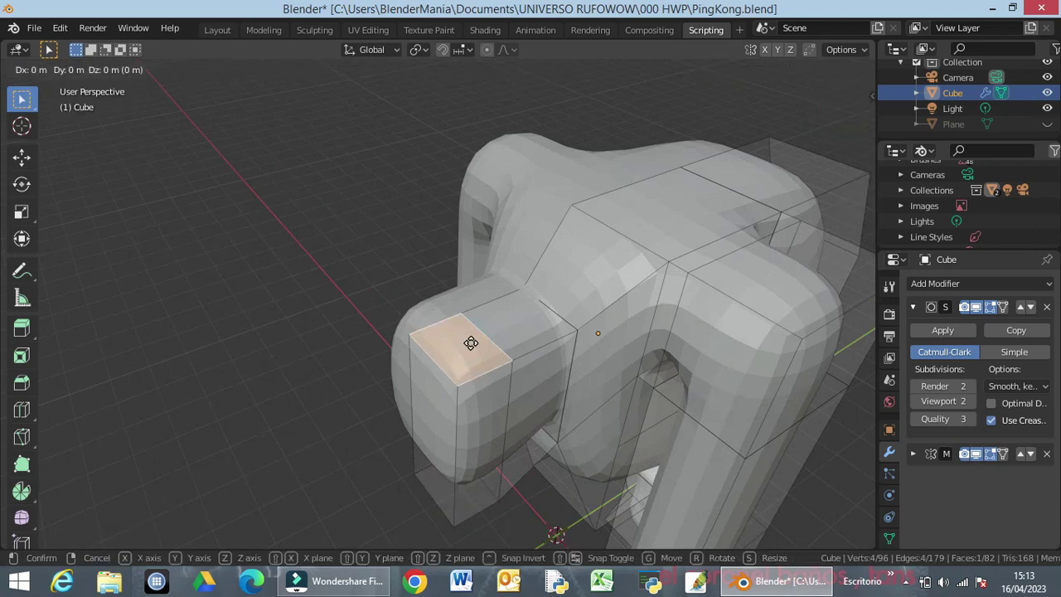
{"action": "key", "text": "z"}
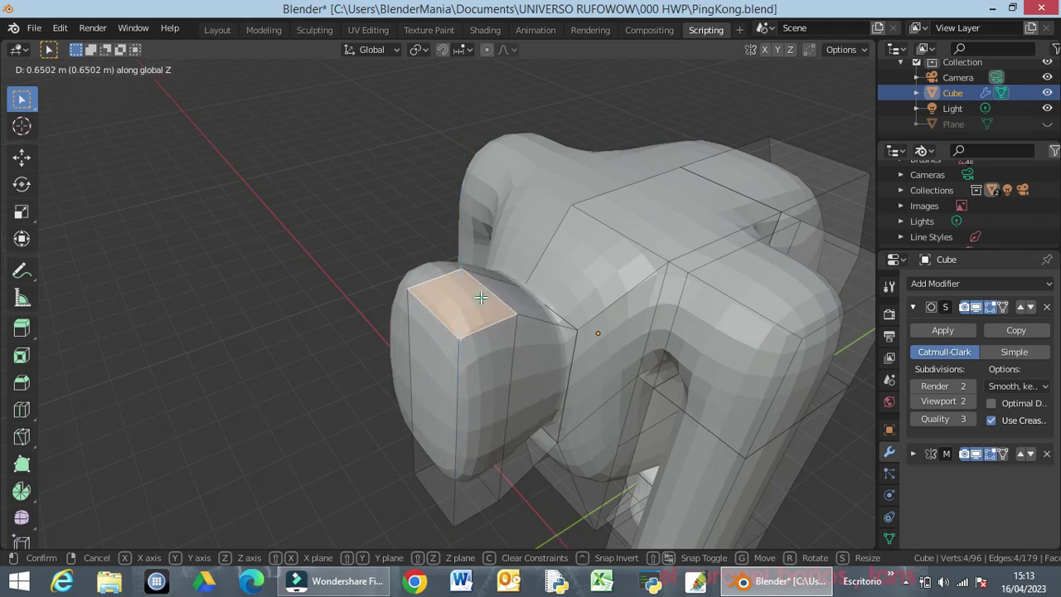
{"action": "left_click", "coordinate": [480, 296]}
{"action": "mouse_move", "coordinate": [481, 296]}
{"action": "middle_mouse_down"}
{"action": "mouse_move", "coordinate": [481, 348]}
{"action": "mouse_move", "coordinate": [469, 308]}
{"action": "middle_mouse_up"}
{"action": "scroll", "coordinate": [476, 342], "scroll_direction": "down", "scroll_amount": 2}
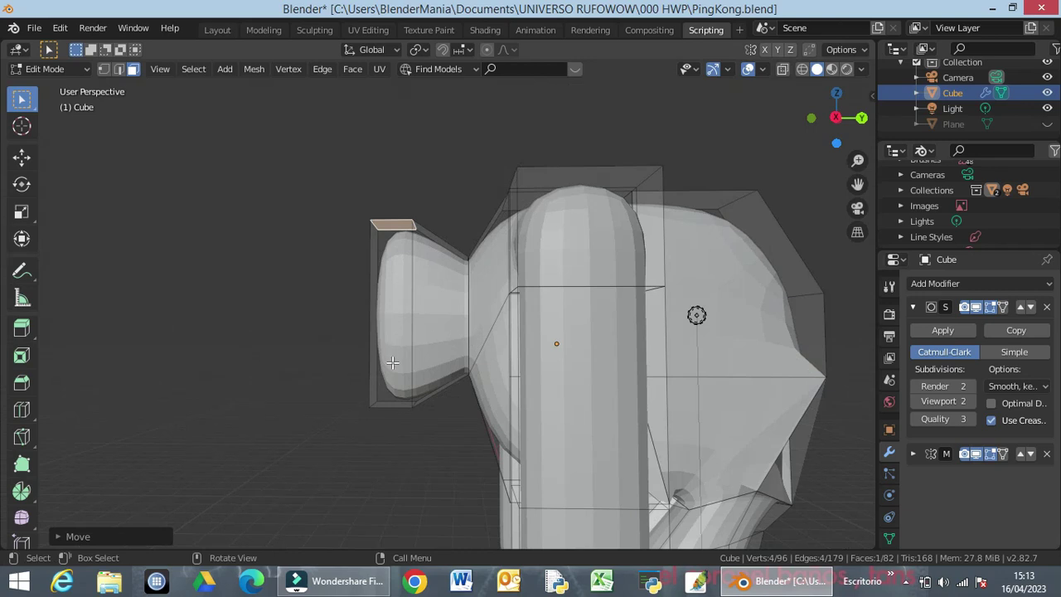
Move the outer side face of the head's front section outward by about 0.59 m along the X axis
{"action": "middle_click_drag", "start_coordinate": [402, 372], "coordinate": [494, 360]}
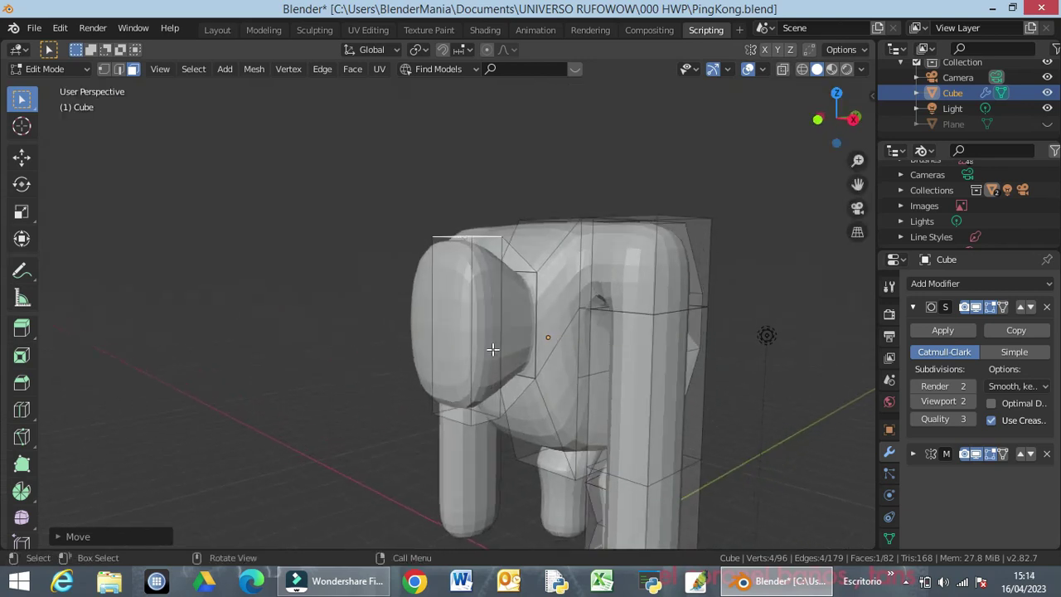
{"action": "left_click", "coordinate": [495, 367]}
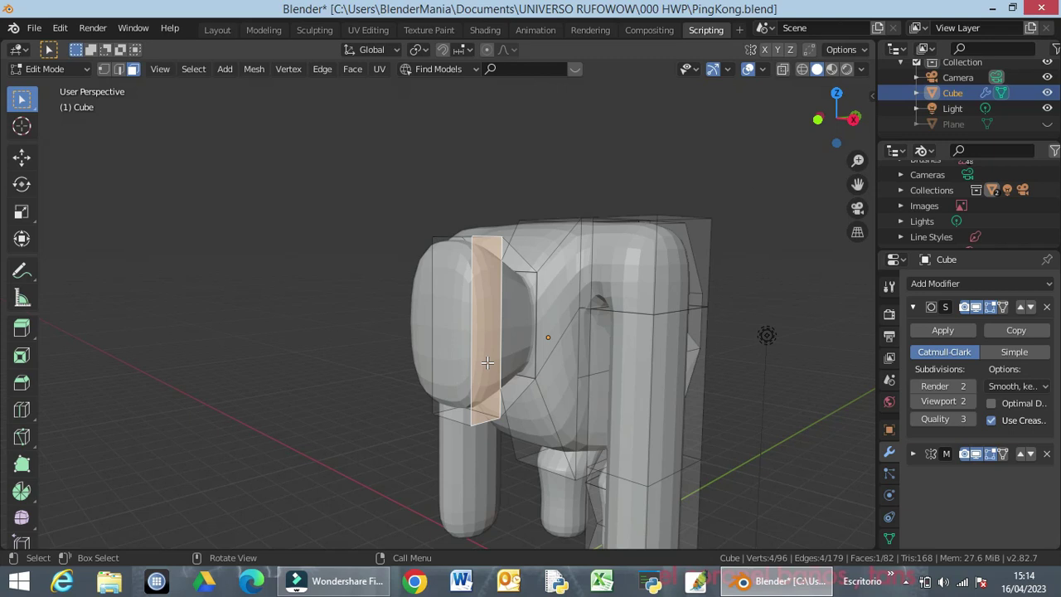
{"action": "key", "text": "g"}
{"action": "key", "text": "x"}
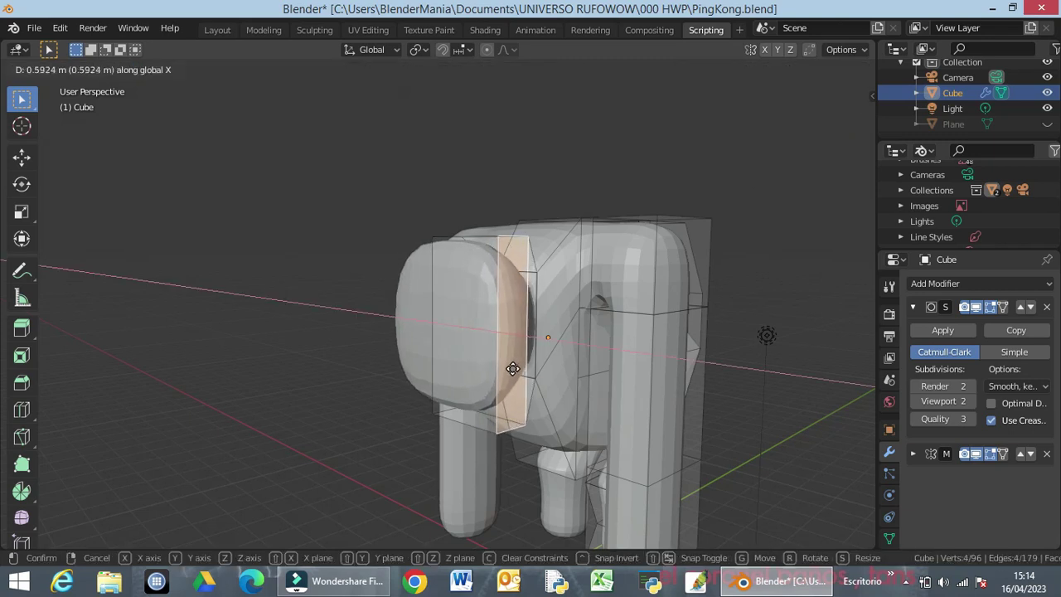
{"action": "left_click", "coordinate": [512, 368]}
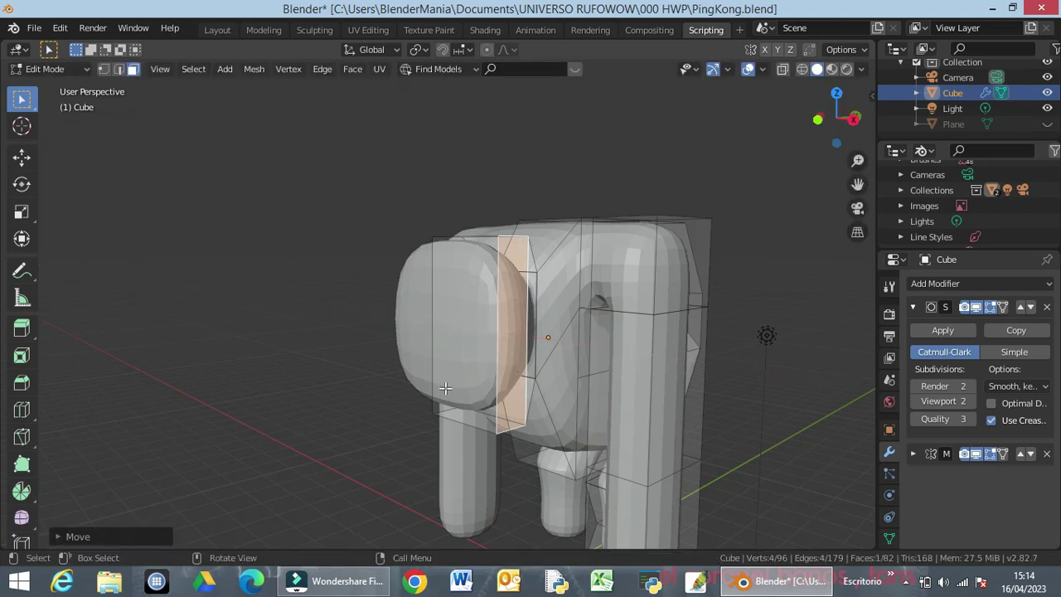
Try to rotate the head's front face about the global Y axis
{"action": "middle_click_drag", "start_coordinate": [452, 371], "coordinate": [575, 433]}
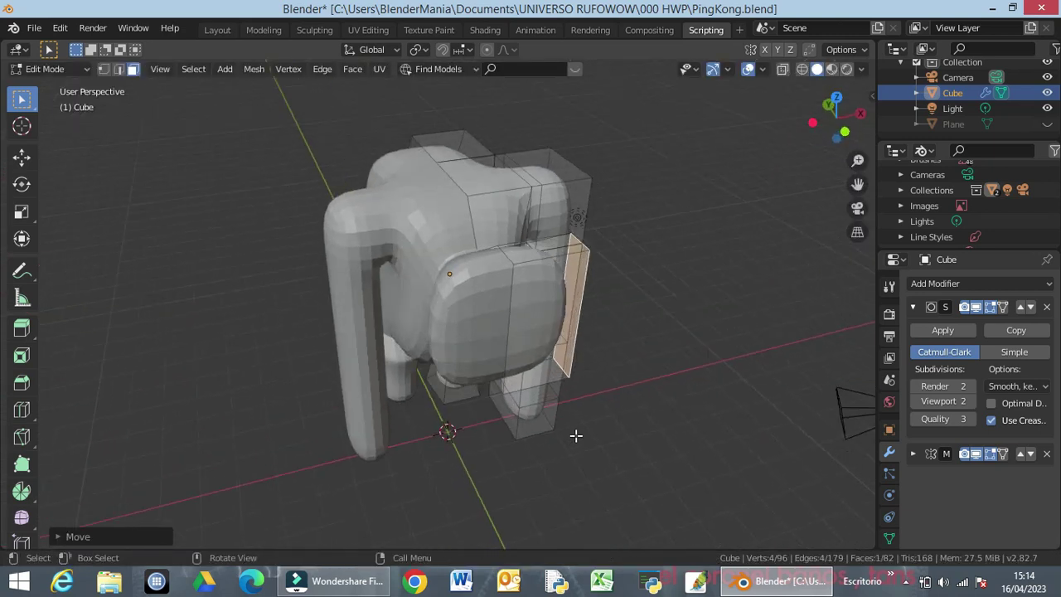
{"action": "left_click", "coordinate": [532, 335]}
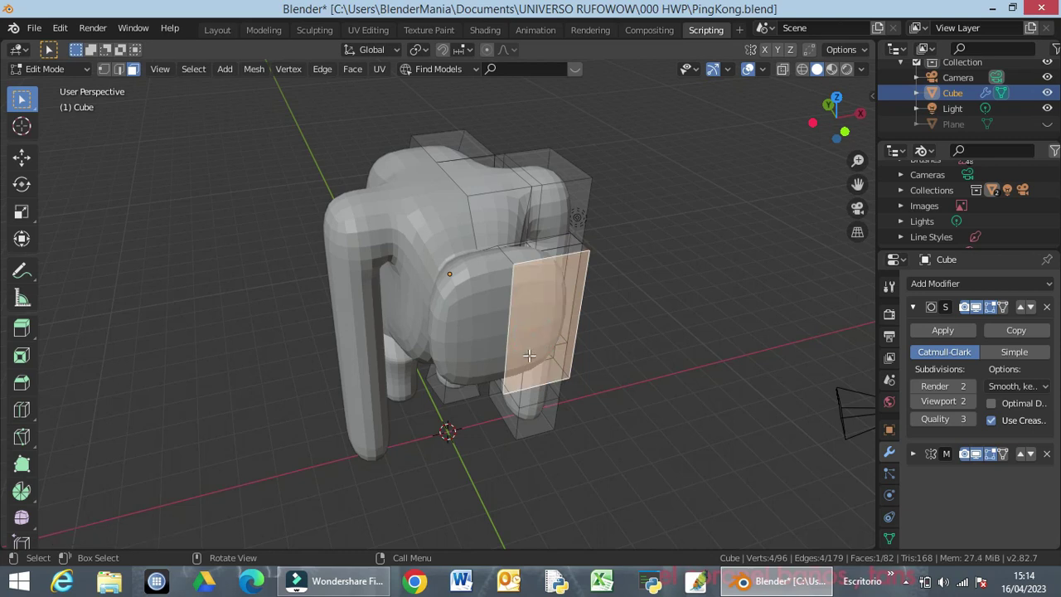
{"action": "middle_click_drag", "start_coordinate": [518, 379], "coordinate": [457, 340]}
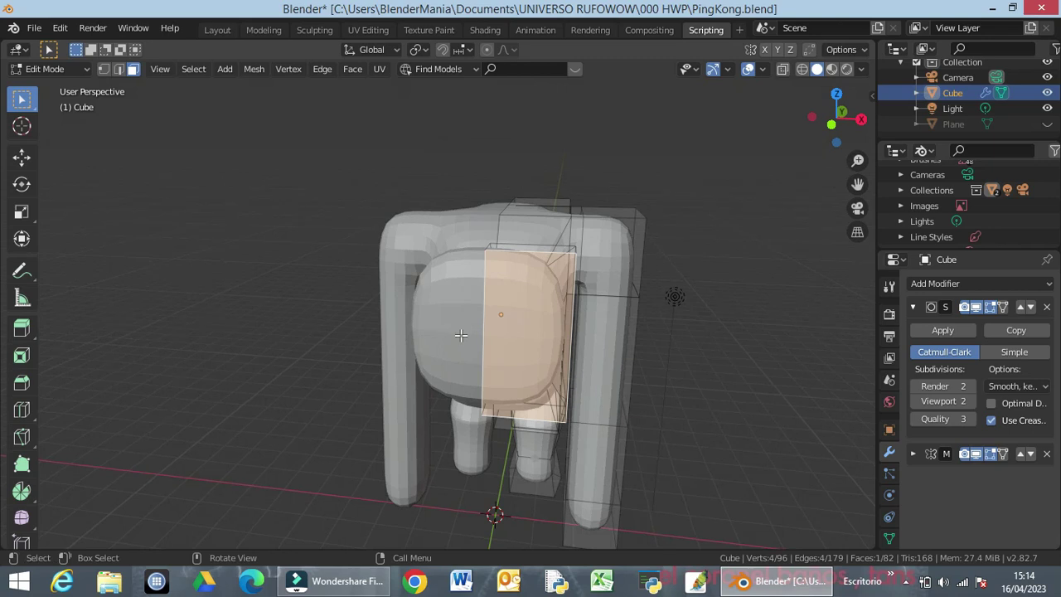
{"action": "key", "text": "r"}
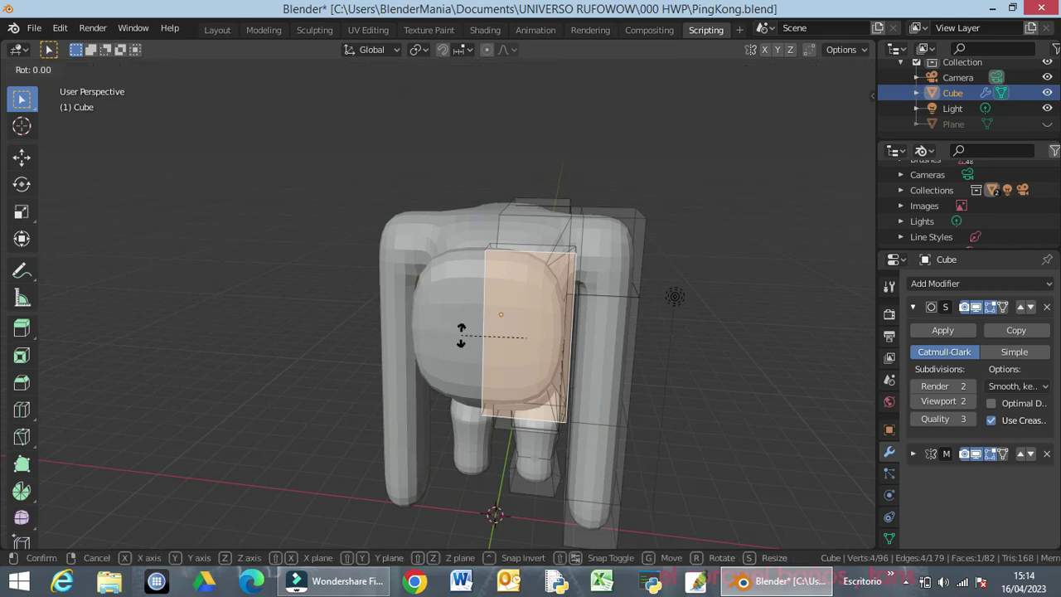
{"action": "key", "text": "y"}
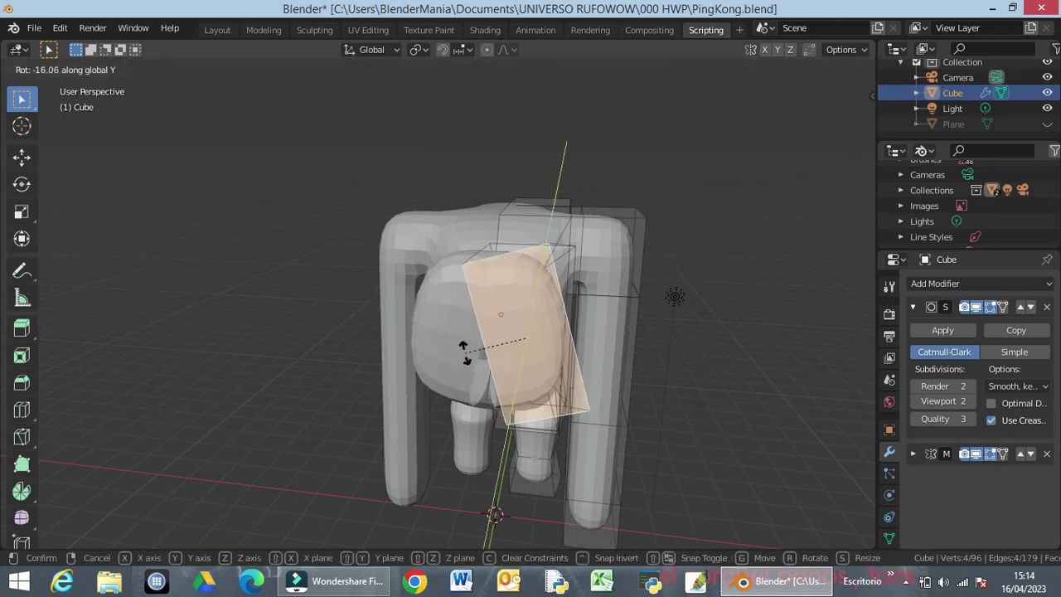
{"action": "key", "text": "Escape"}
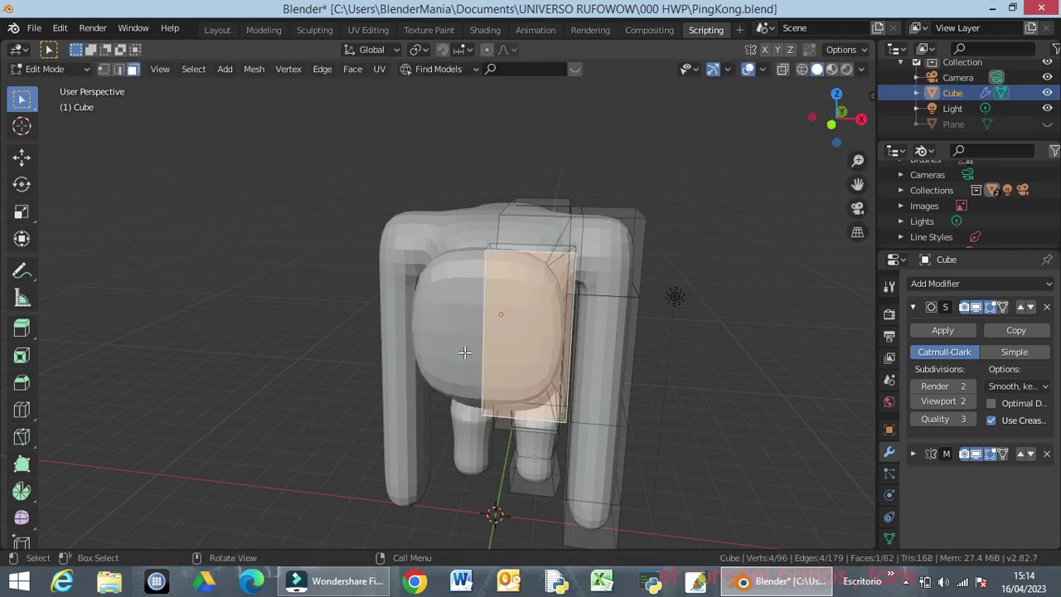
Try moving the head's front face forward along the global Y axis and undo the move
{"action": "key", "text": "g"}
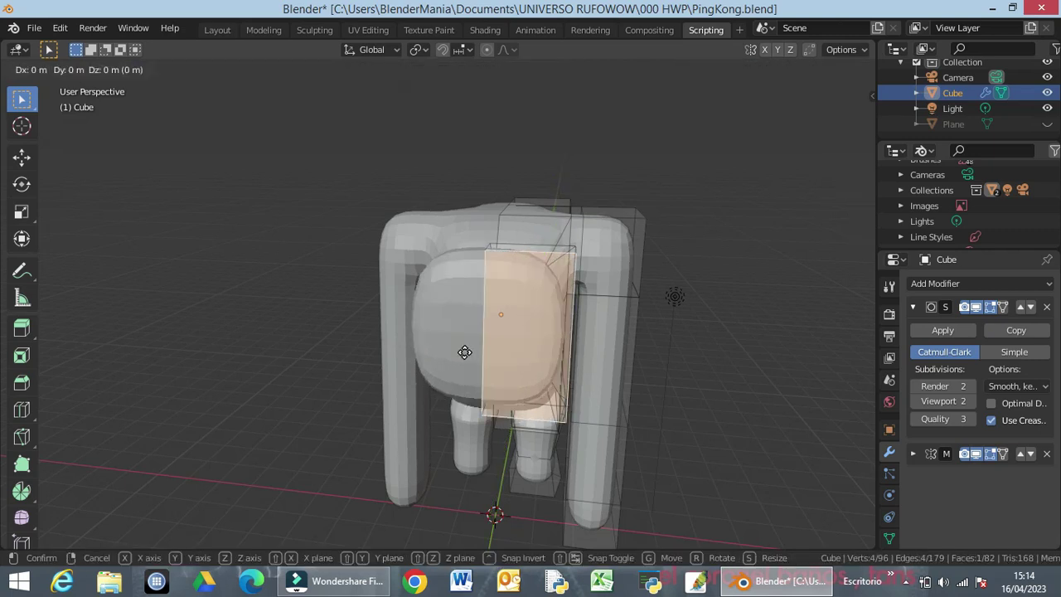
{"action": "key", "text": "y"}
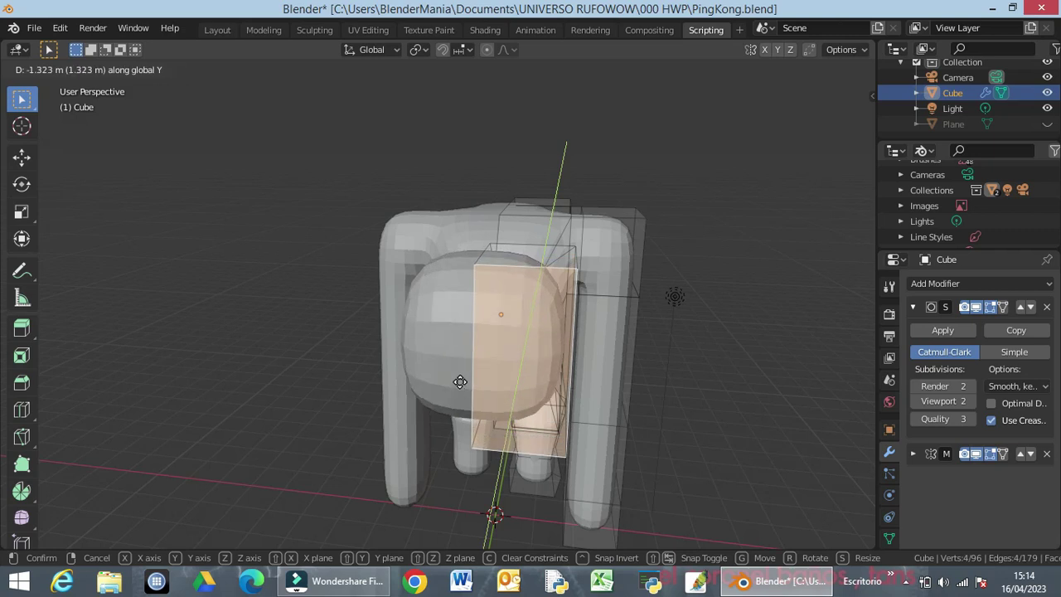
{"action": "left_click", "coordinate": [451, 399]}
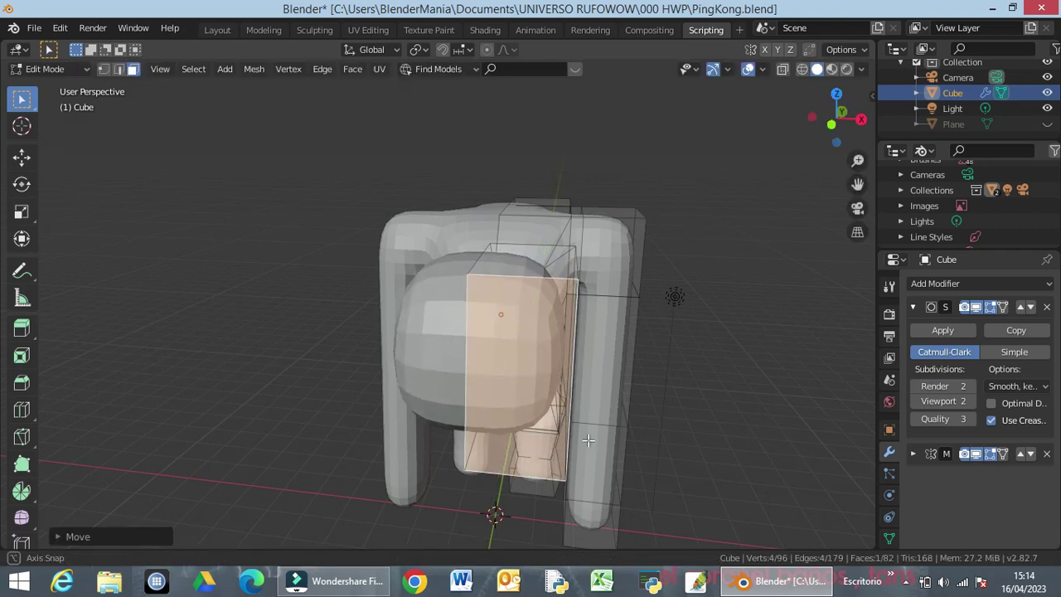
{"action": "middle_click_drag", "start_coordinate": [451, 399], "coordinate": [493, 406]}
{"action": "key", "text": "ctrl+z"}
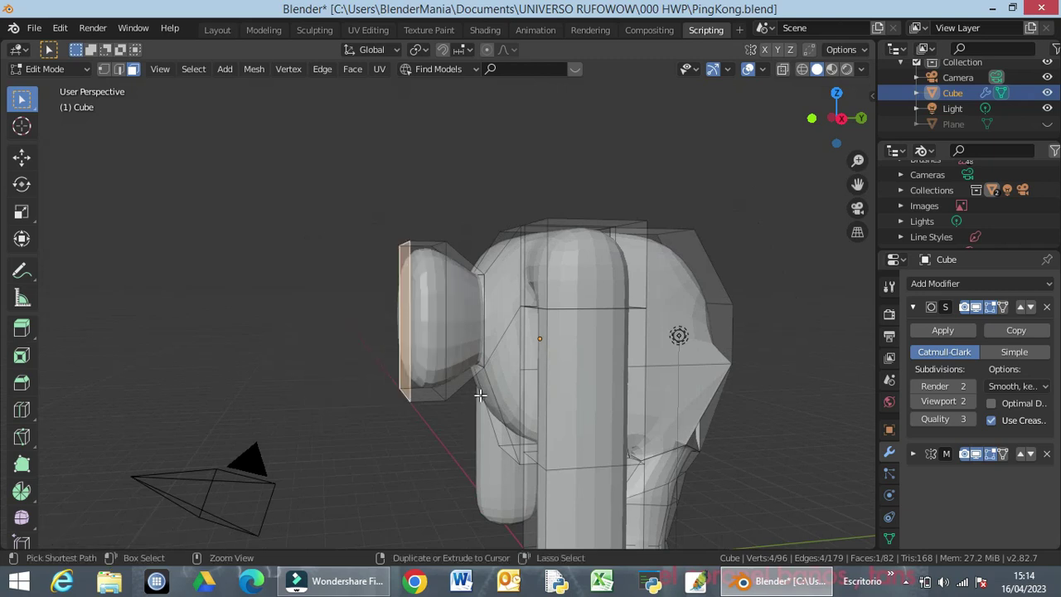
Add a horizontal loop cut around the head's front section and slide it slightly below the middle
{"action": "middle_click_drag", "start_coordinate": [469, 431], "coordinate": [445, 433]}
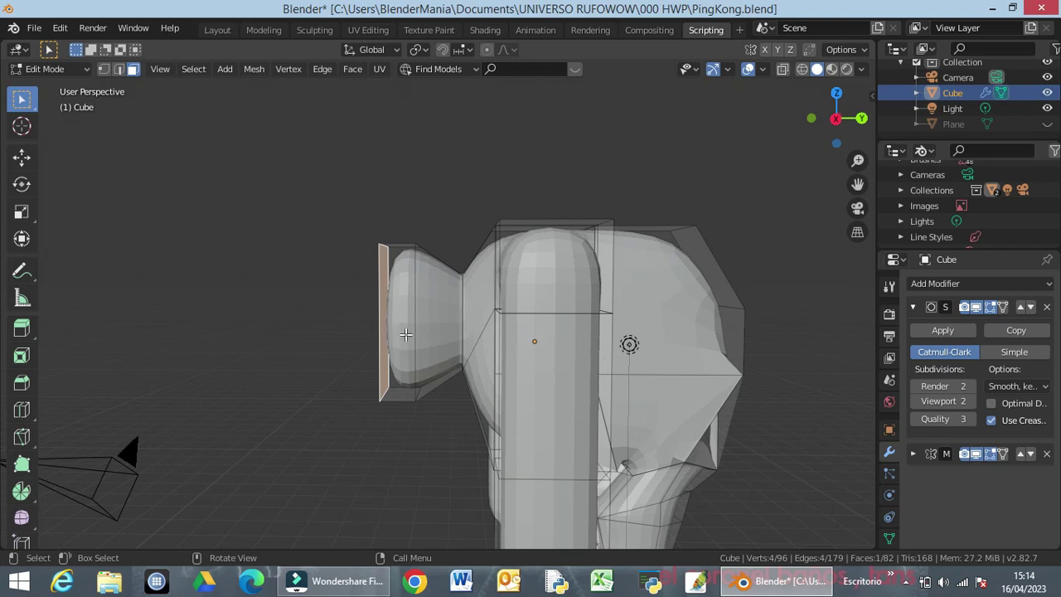
{"action": "key", "text": "ctrl+r"}
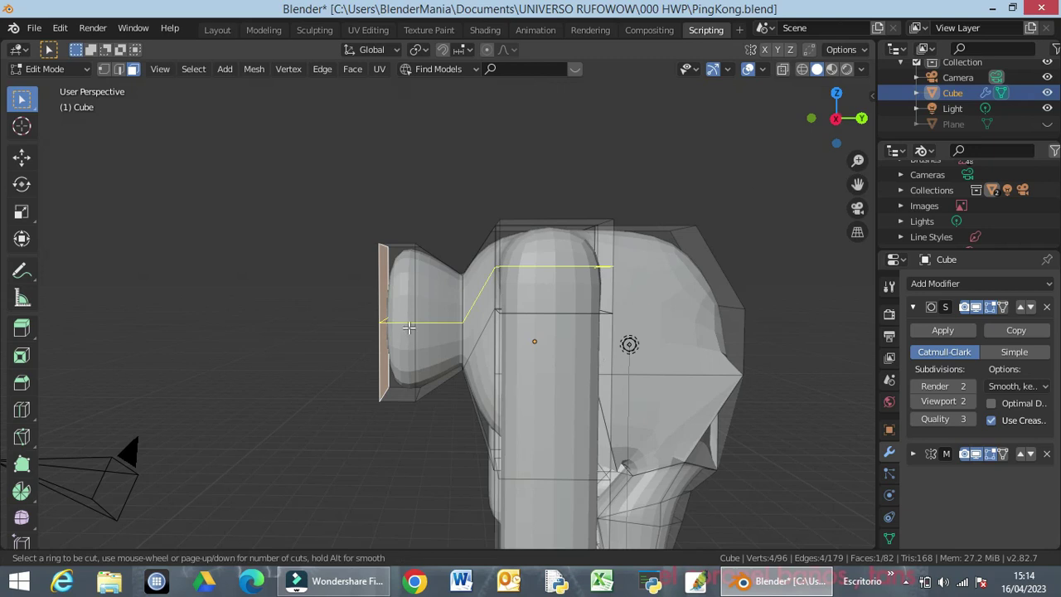
{"action": "left_click", "coordinate": [407, 327]}
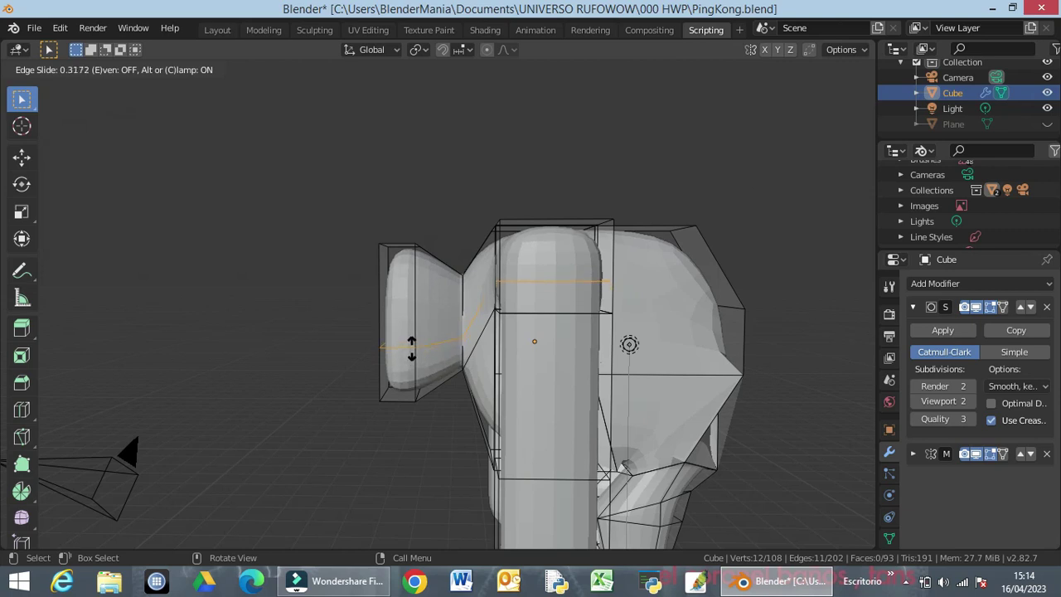
{"action": "left_click", "coordinate": [407, 343]}
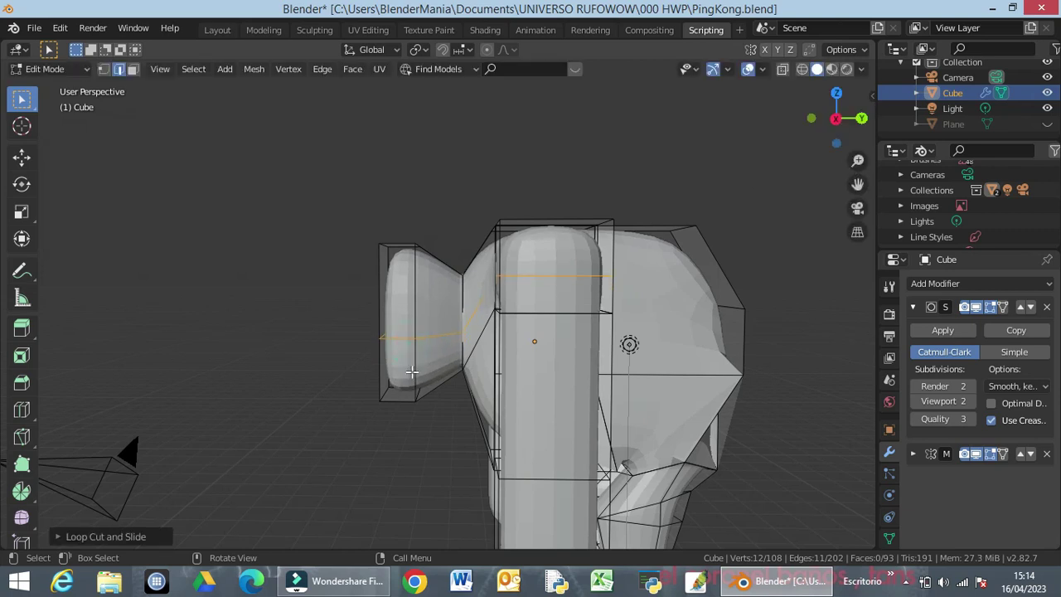
Try to enlarge the lower front and side faces of the head's front section by scaling them up twice
{"action": "middle_click_drag", "start_coordinate": [459, 422], "coordinate": [481, 356]}
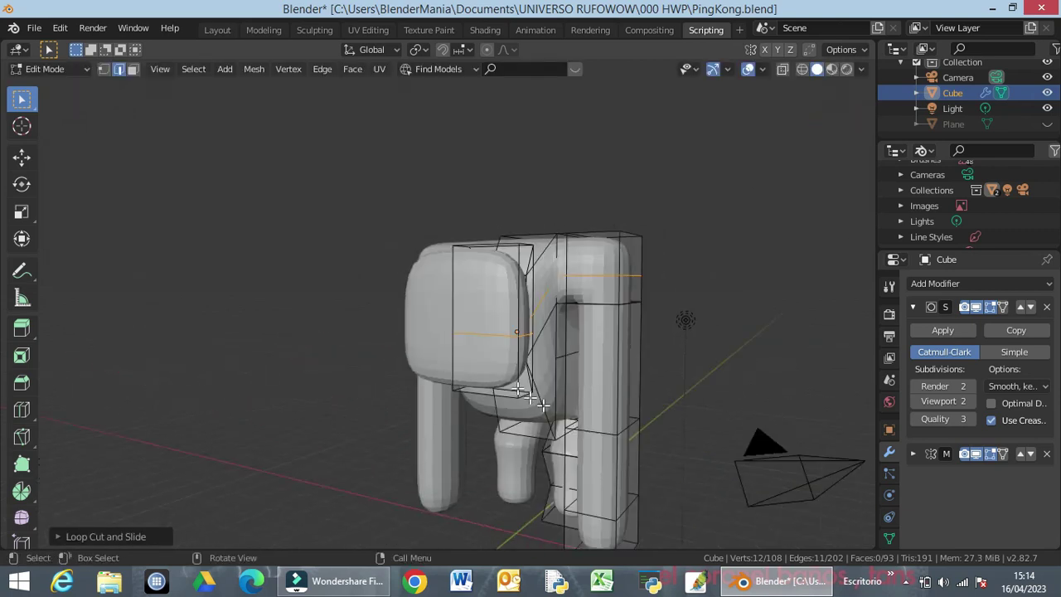
{"action": "left_click", "coordinate": [489, 364]}
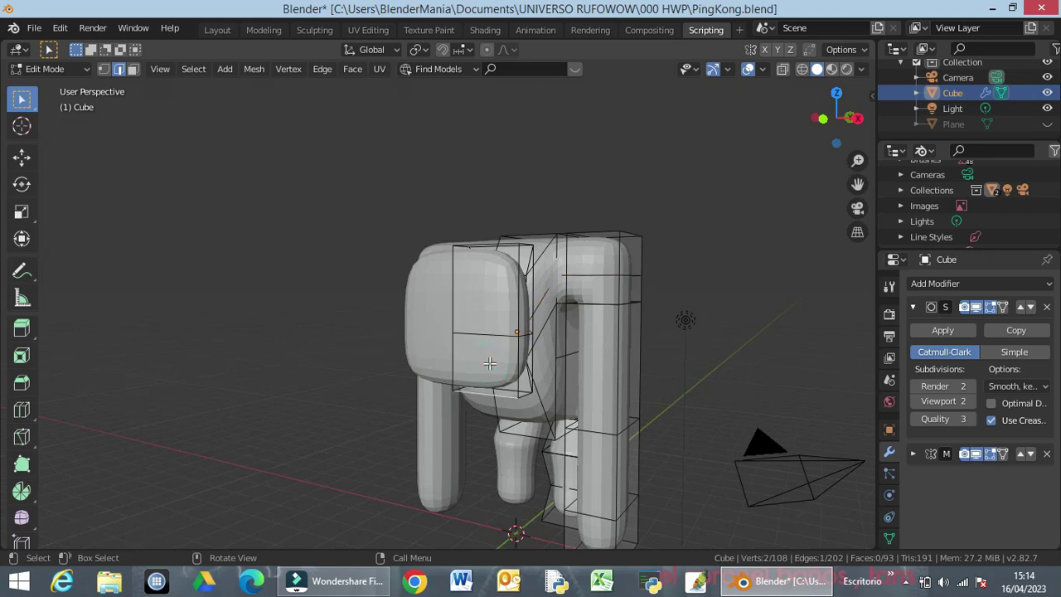
{"action": "key", "text": "3"}
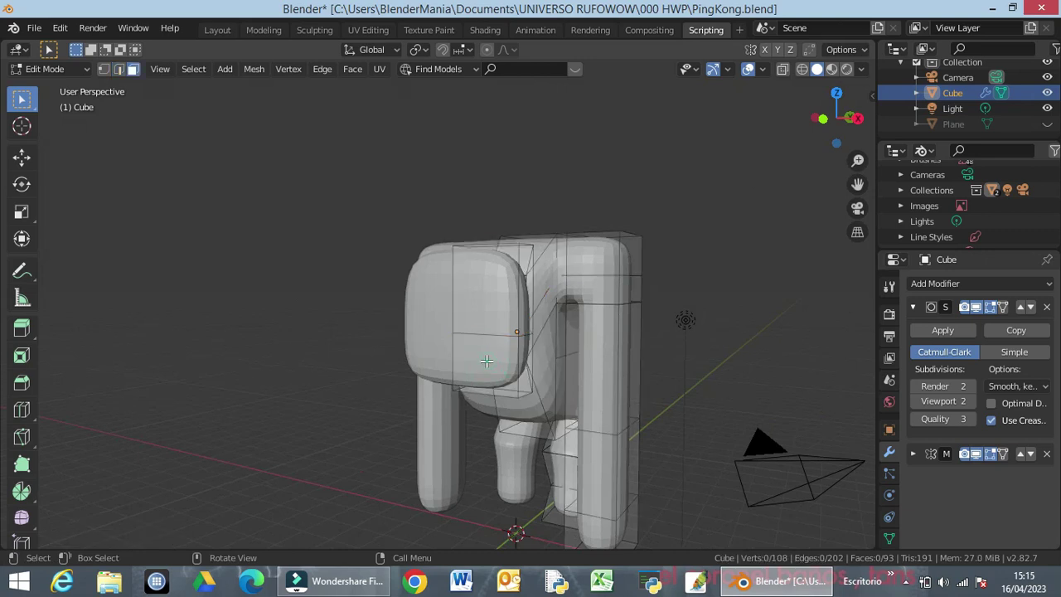
{"action": "left_click", "coordinate": [509, 362]}
{"action": "left_click", "coordinate": [526, 362], "text": "shift"}
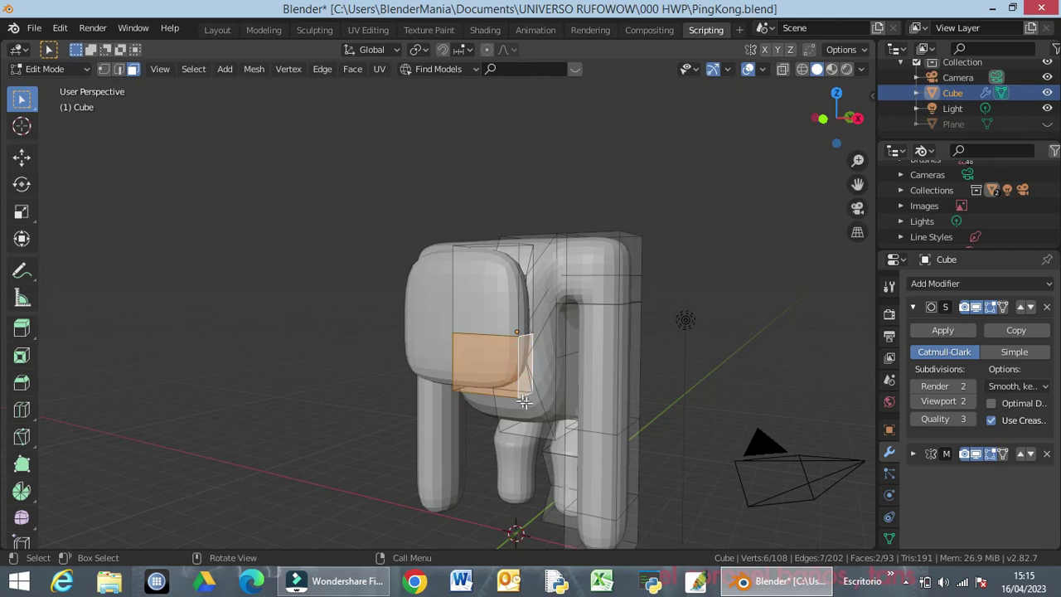
{"action": "middle_click_drag", "start_coordinate": [547, 426], "coordinate": [474, 431]}
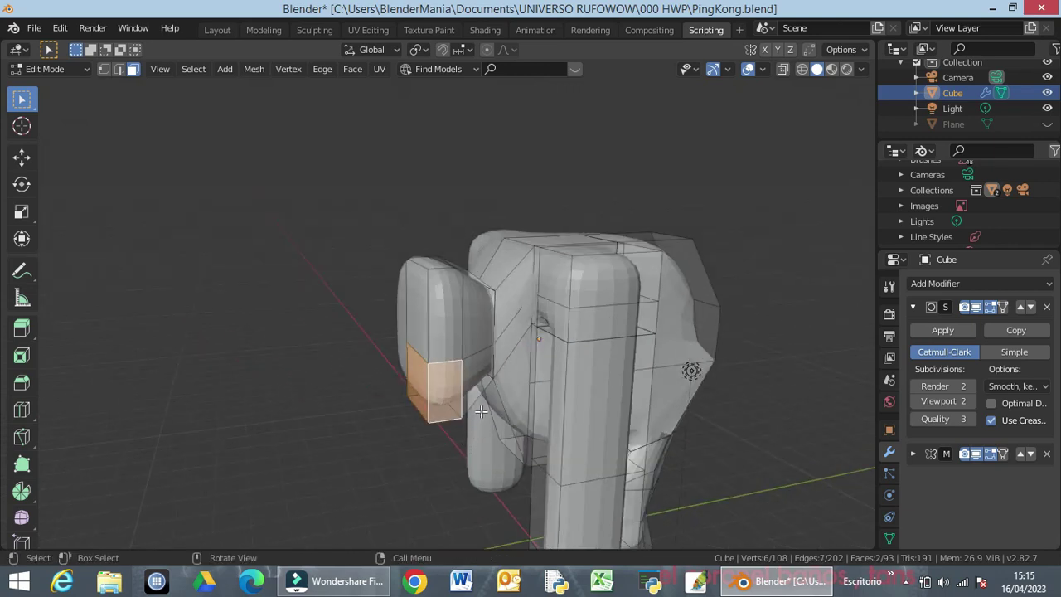
{"action": "key", "text": "s"}
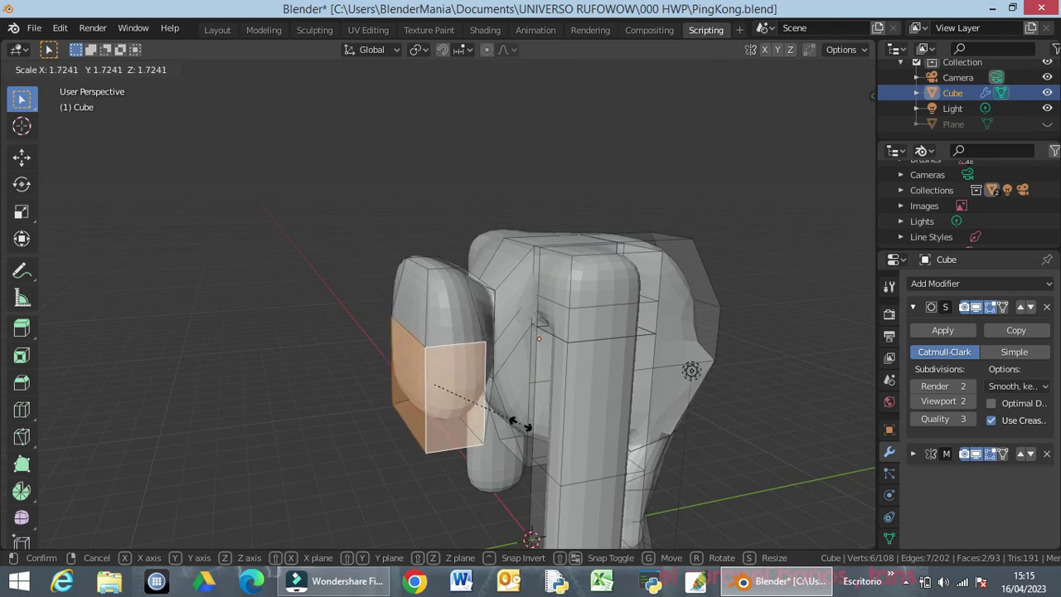
{"action": "left_click", "coordinate": [513, 432]}
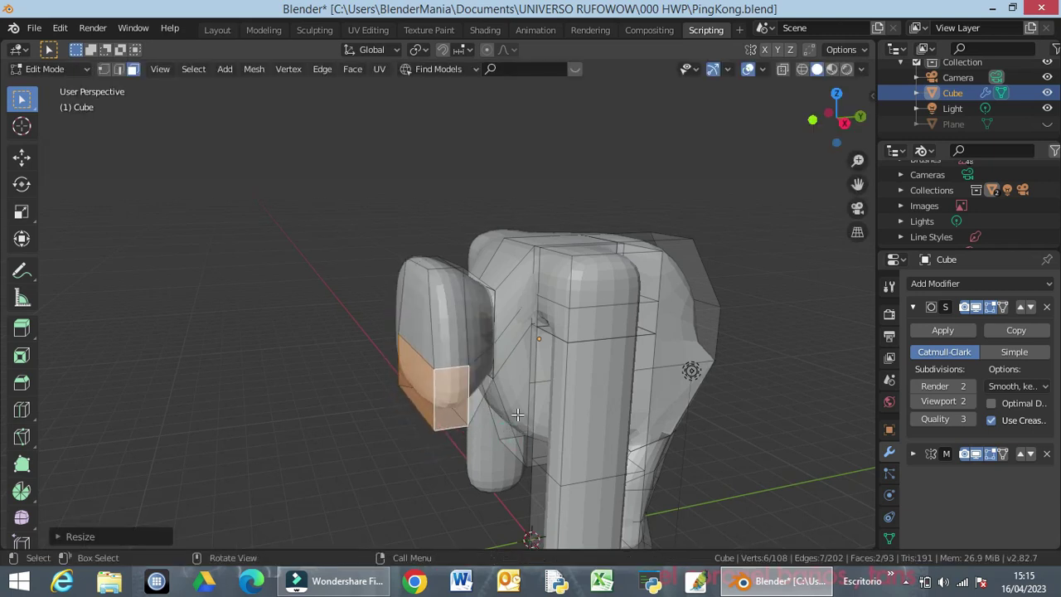
{"action": "key", "text": "s"}
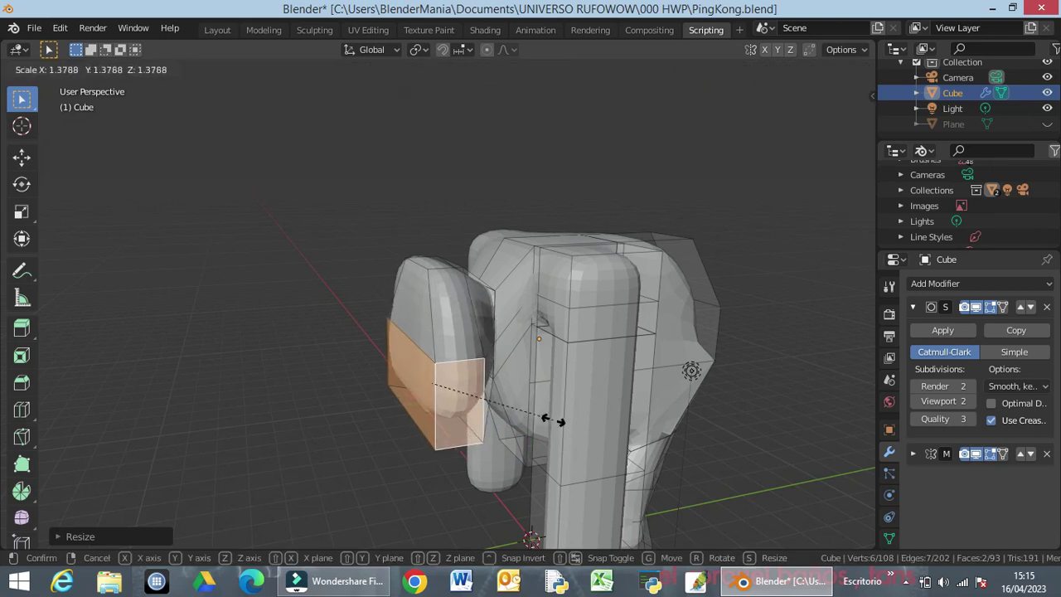
{"action": "left_click", "coordinate": [561, 433]}
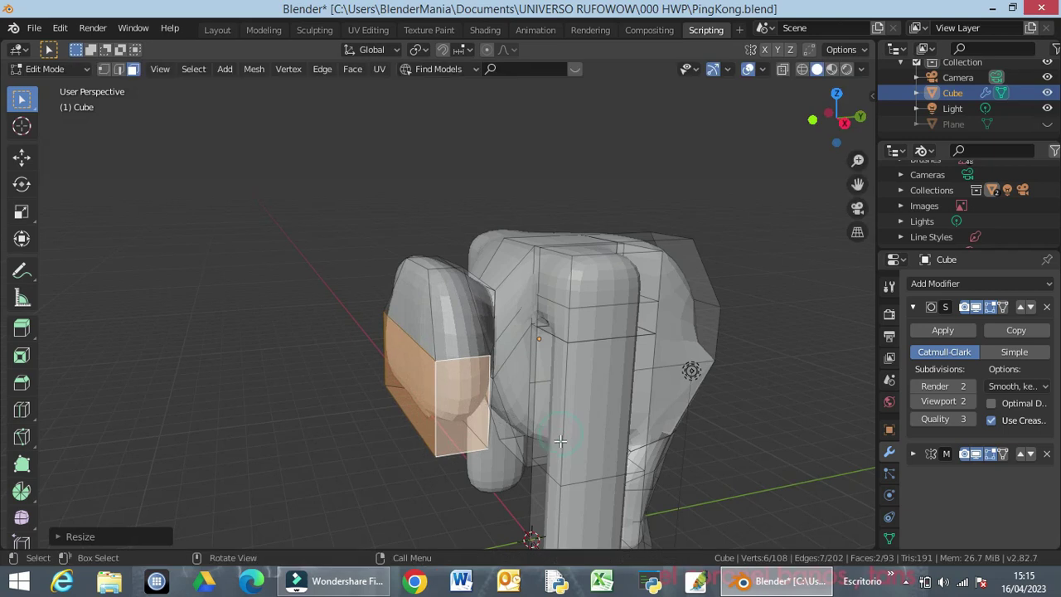
Undo the scaling of the head's lower front and side faces
{"action": "middle_click_drag", "start_coordinate": [561, 434], "coordinate": [608, 461]}
{"action": "left_click", "coordinate": [613, 441]}
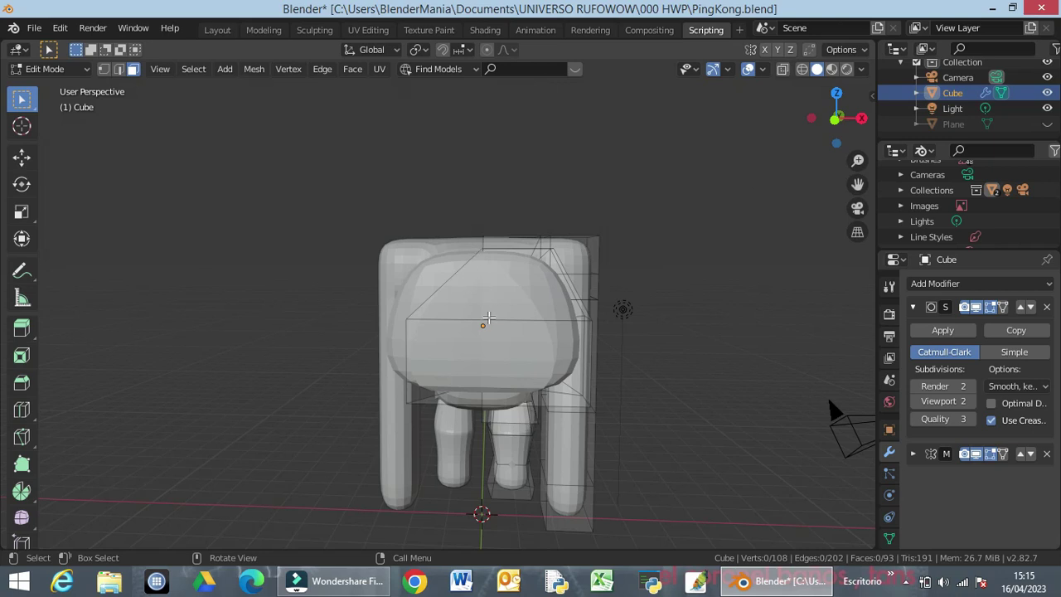
{"action": "left_click", "coordinate": [489, 303], "text": "ctrl"}
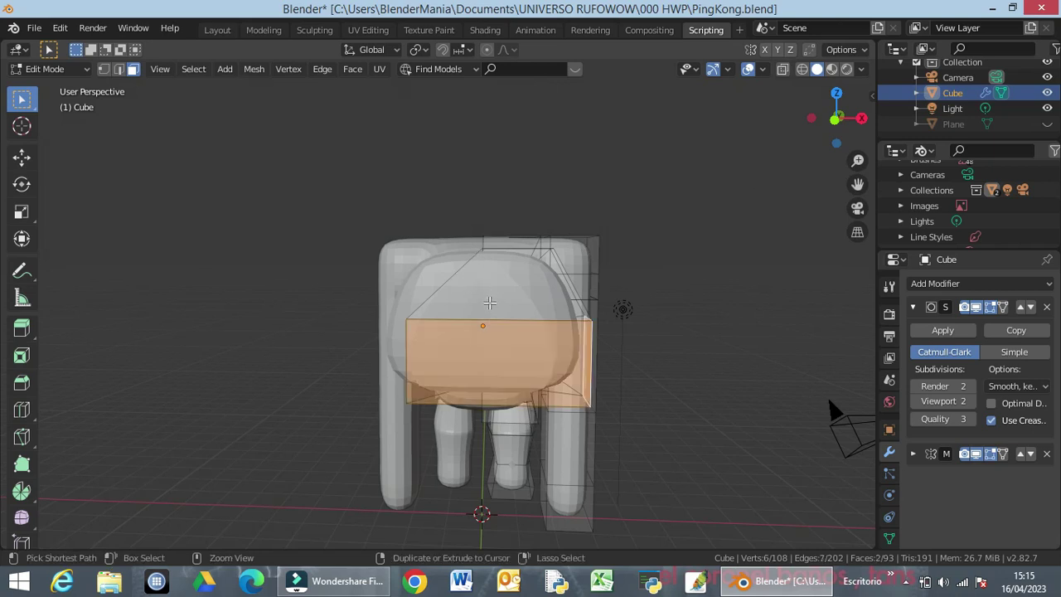
{"action": "key", "text": "ctrl+z"}
{"action": "key", "text": "ctrl+z"}
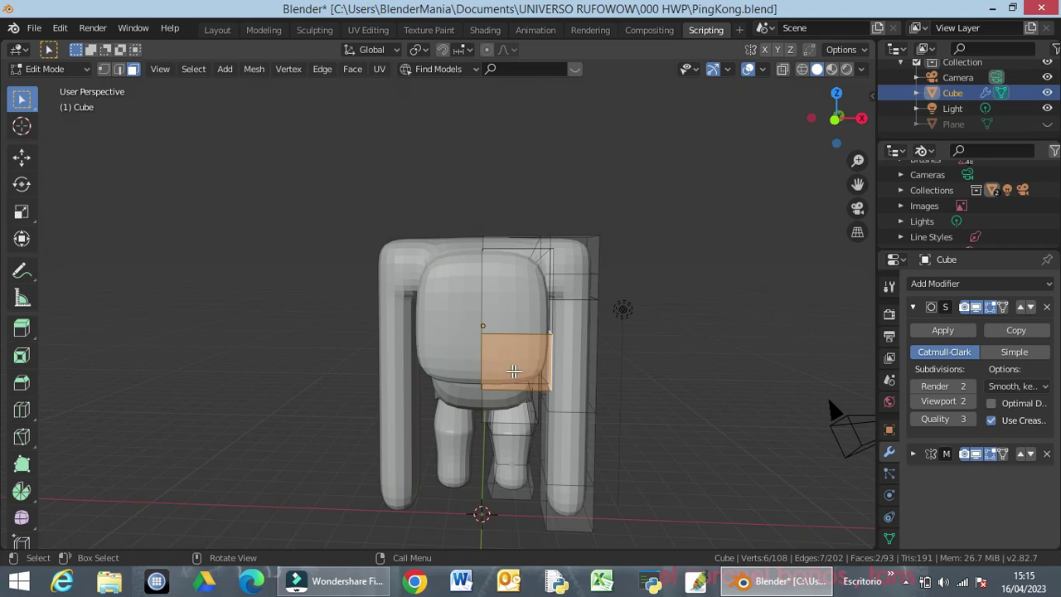
Try adding a vertical loop cut across the side of the head's front section and undo it
{"action": "left_click", "coordinate": [542, 364]}
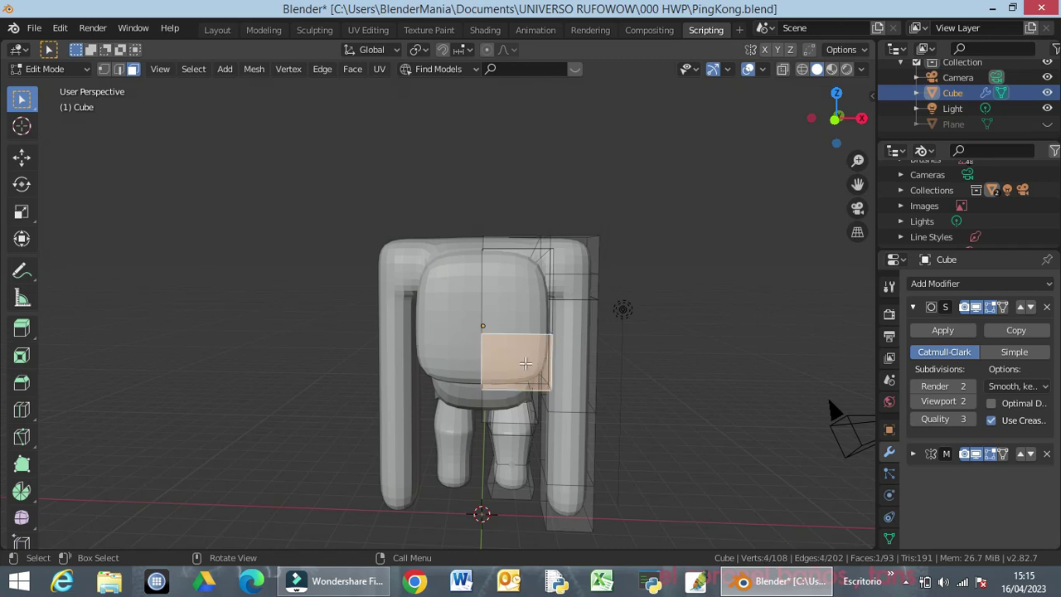
{"action": "scroll", "coordinate": [522, 364], "scroll_direction": "up", "scroll_amount": 3}
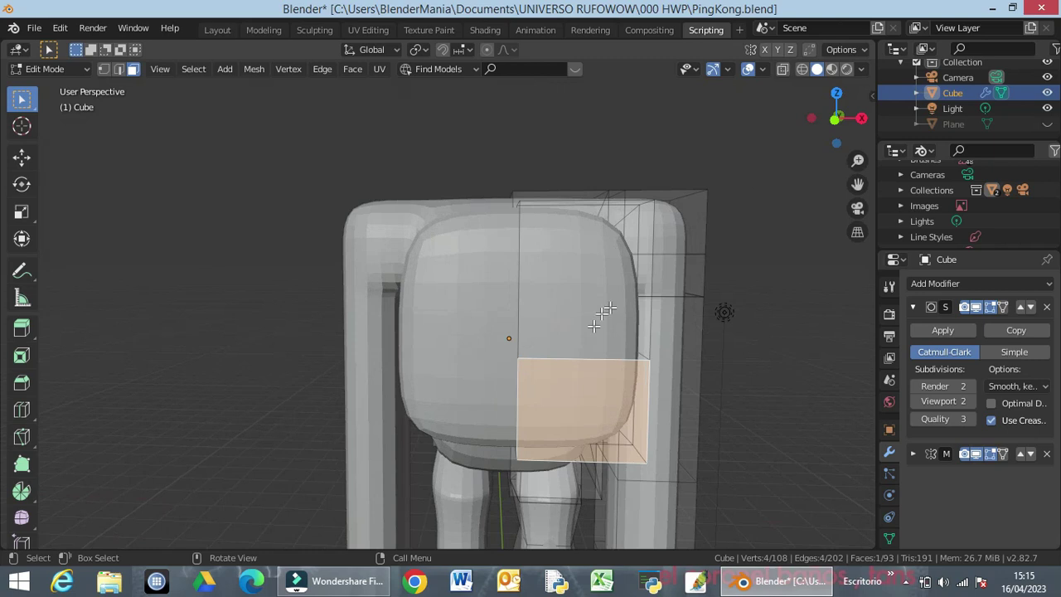
{"action": "middle_click_drag", "start_coordinate": [547, 313], "coordinate": [391, 280]}
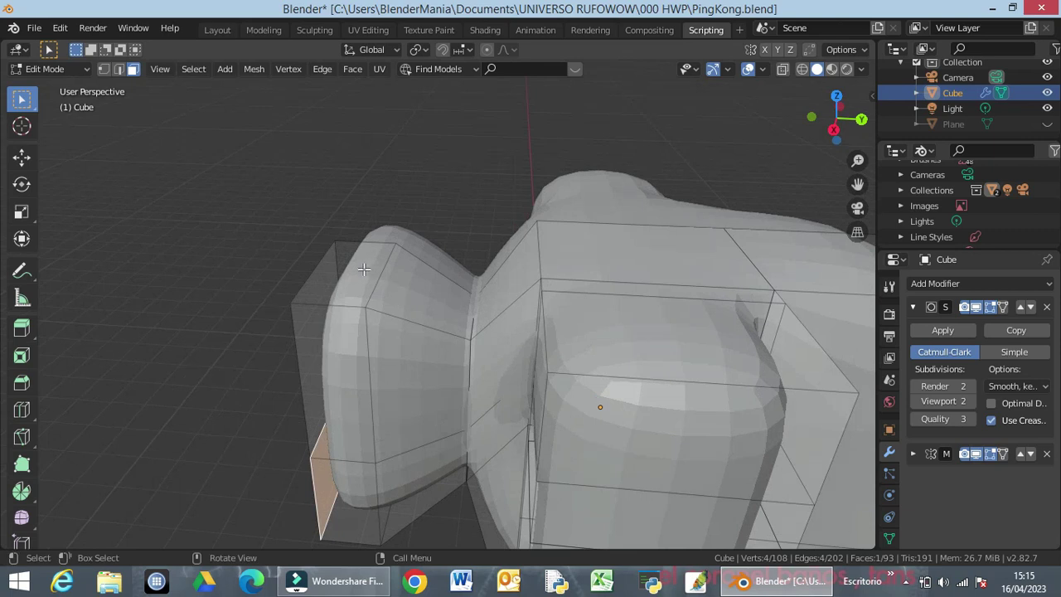
{"action": "key", "text": "ctrl+r"}
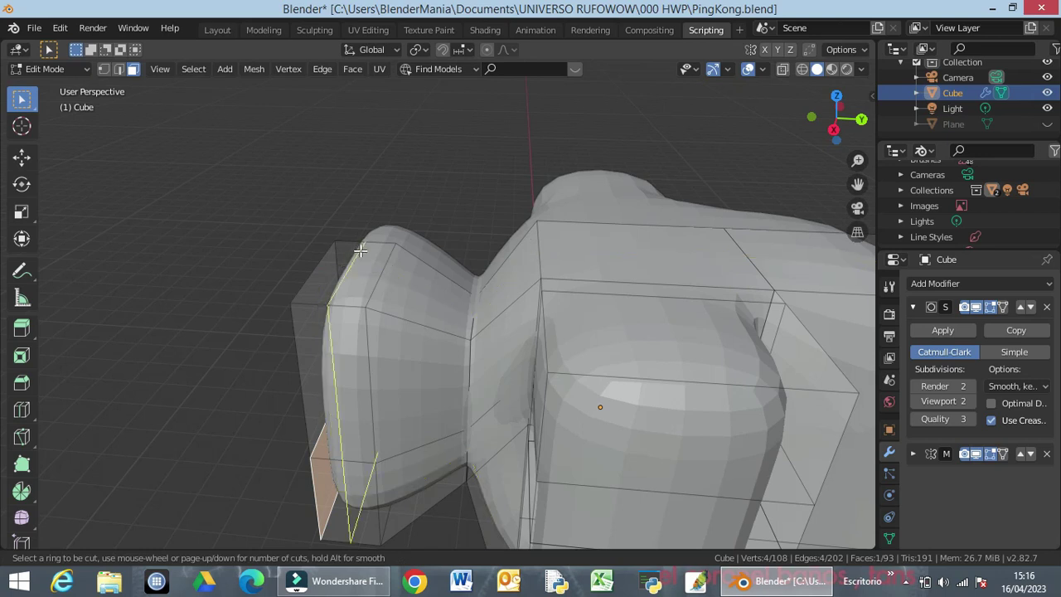
{"action": "left_click", "coordinate": [362, 247]}
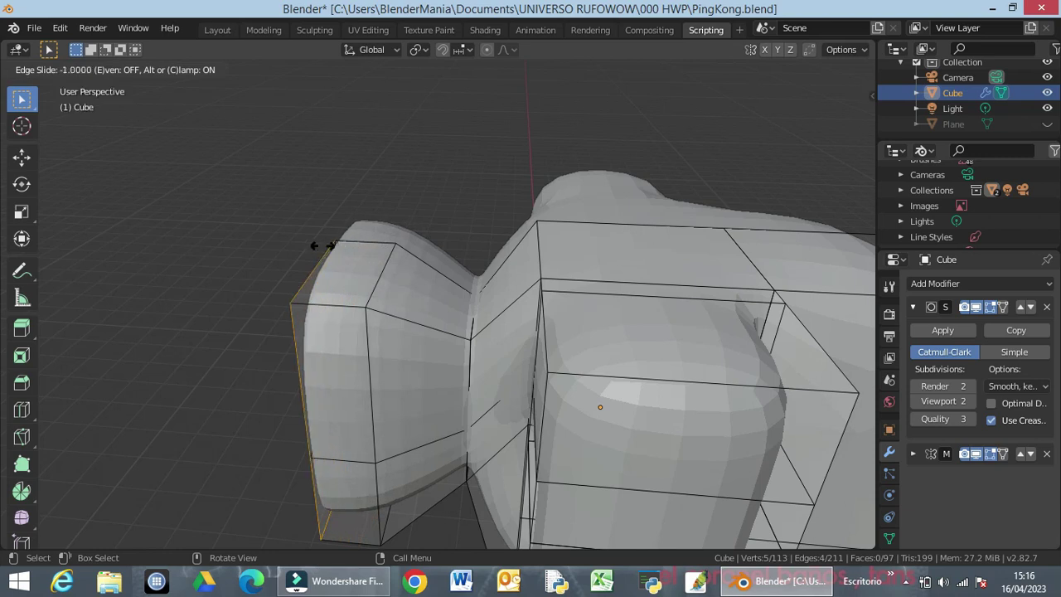
{"action": "left_click", "coordinate": [375, 268]}
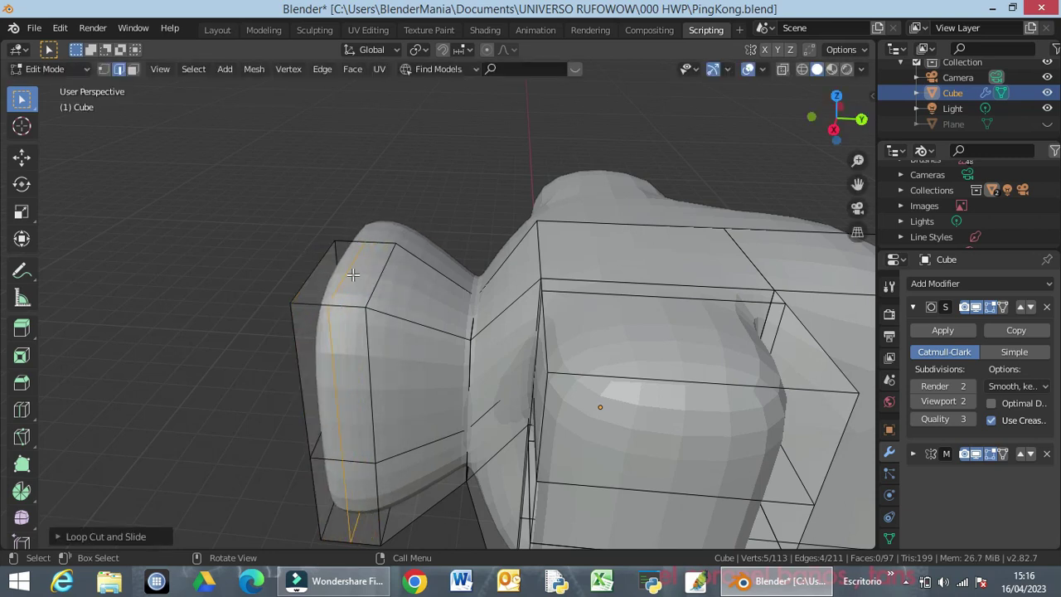
{"action": "middle_click_drag", "start_coordinate": [353, 276], "coordinate": [430, 268]}
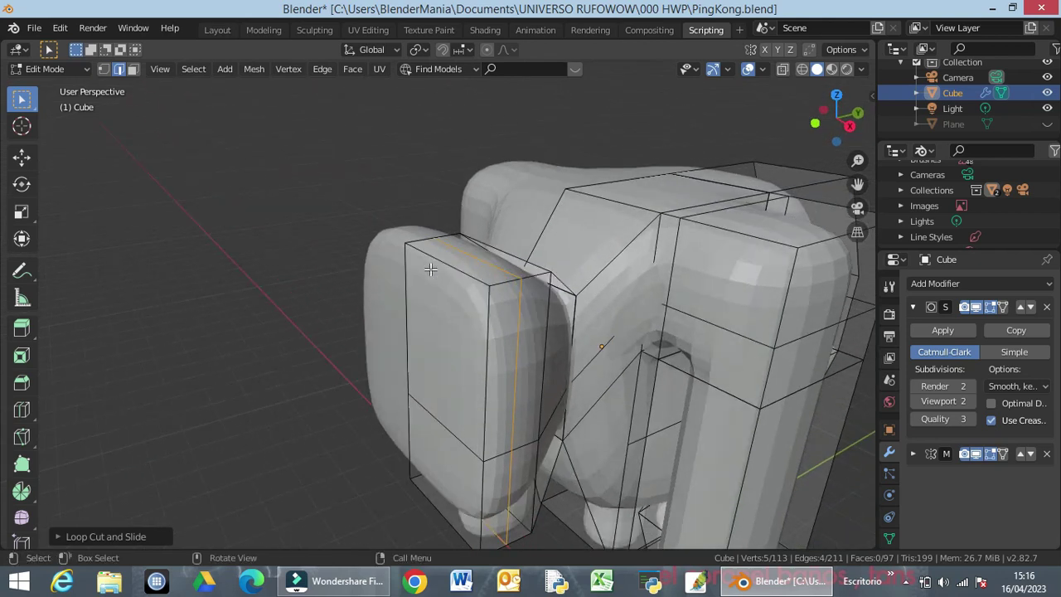
{"action": "key", "text": "ctrl+z"}
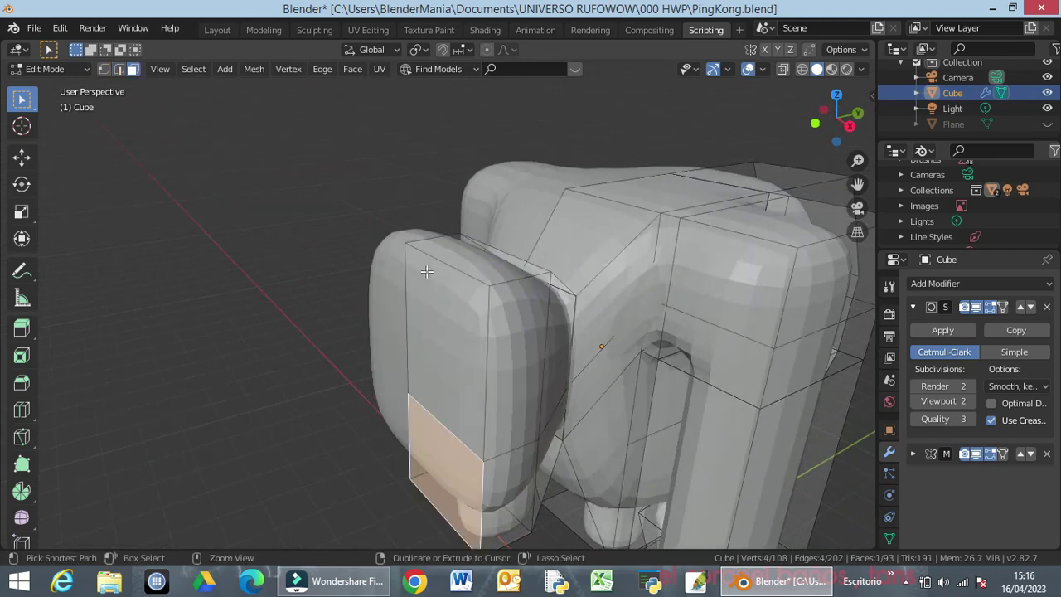
Add a vertical loop cut around the top and side of the head's front section, with an edge slide of about -0.07
{"action": "left_click", "coordinate": [482, 254]}
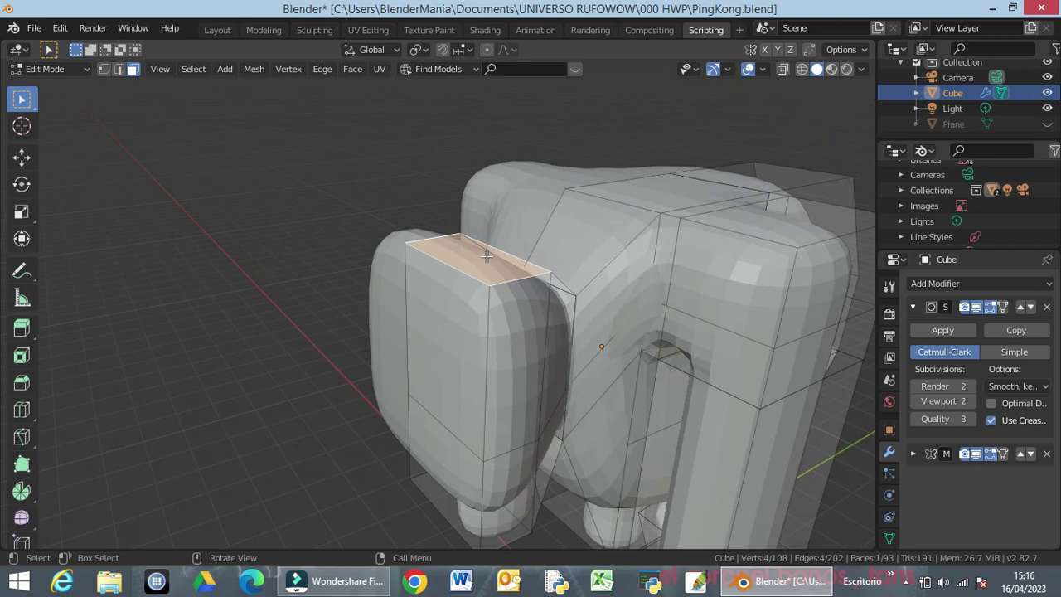
{"action": "key", "text": "ctrl+r"}
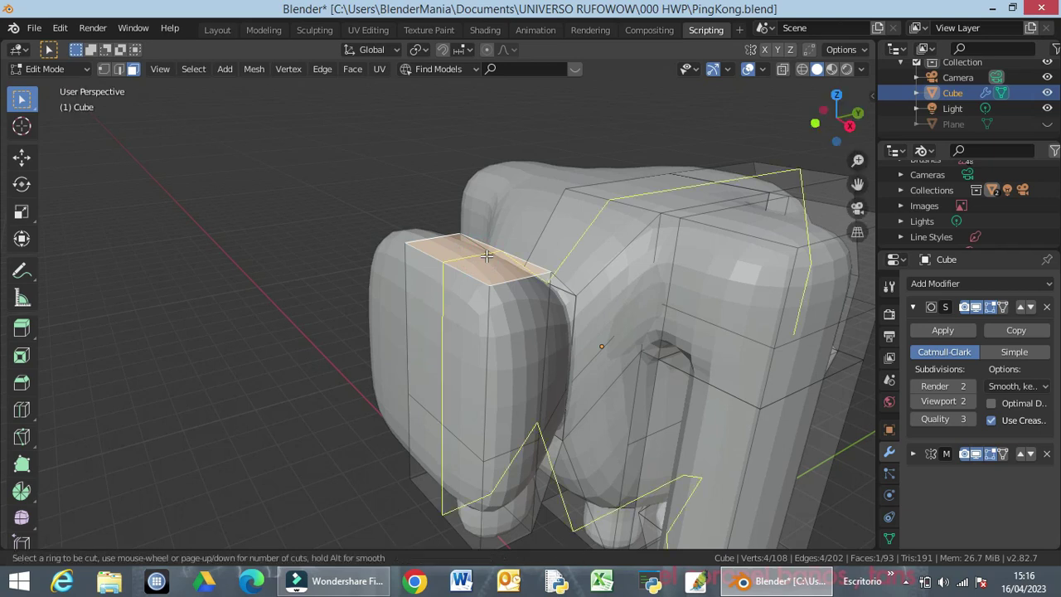
{"action": "left_click", "coordinate": [445, 237]}
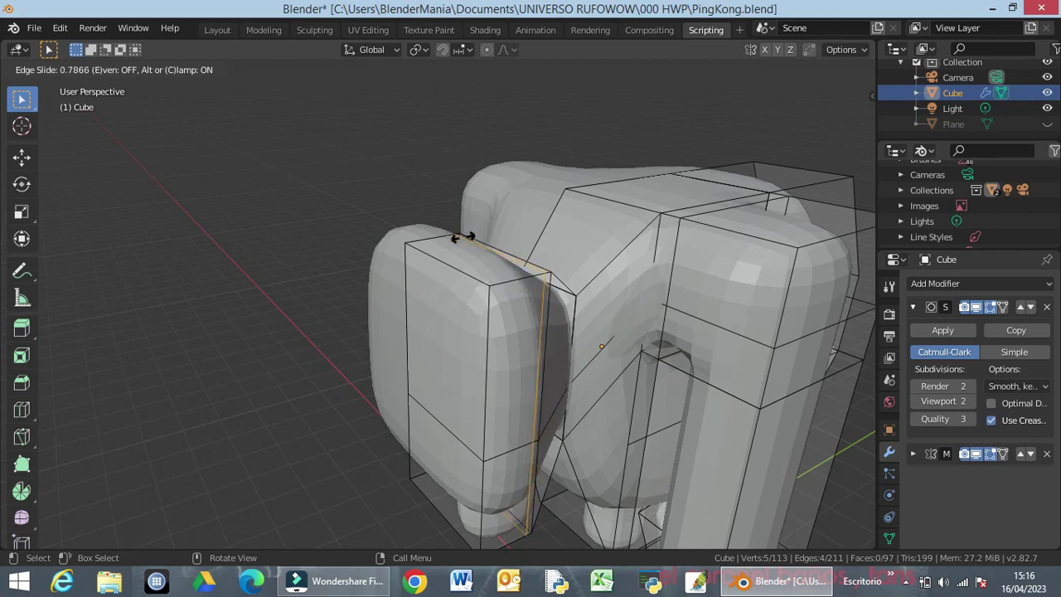
{"action": "left_click", "coordinate": [403, 261]}
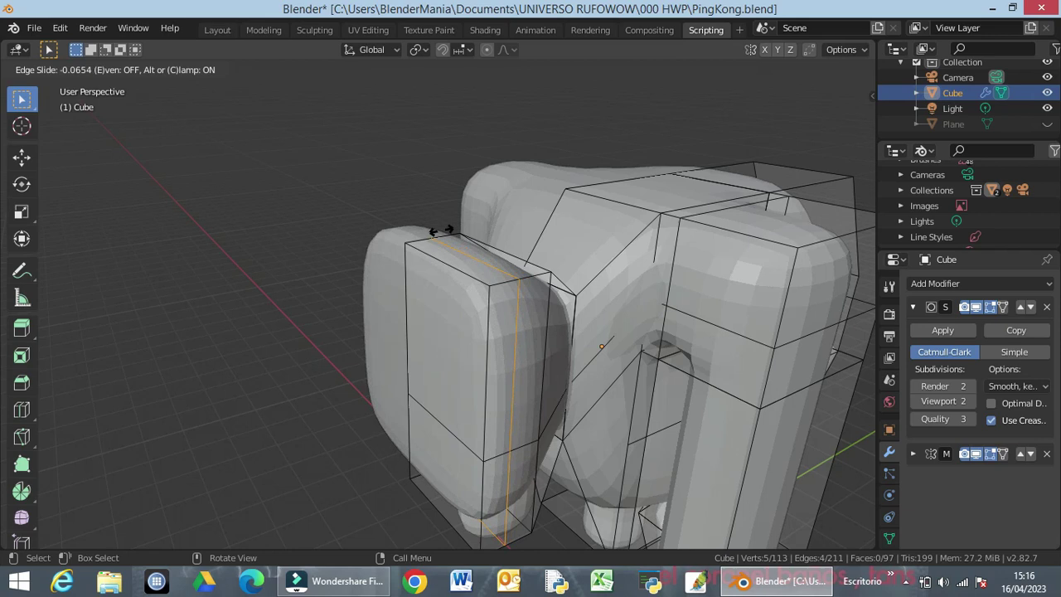
{"action": "left_click", "coordinate": [441, 230]}
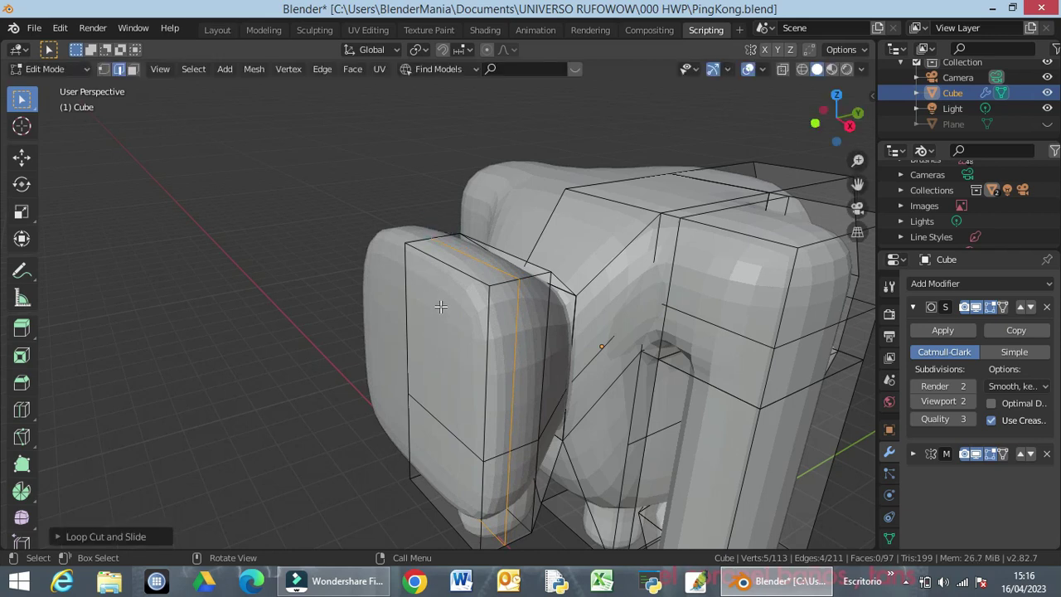
Add two evenly spaced horizontal loop cuts around the upper part of the head and body, without an edge slide
{"action": "key", "text": "ctrl+r"}
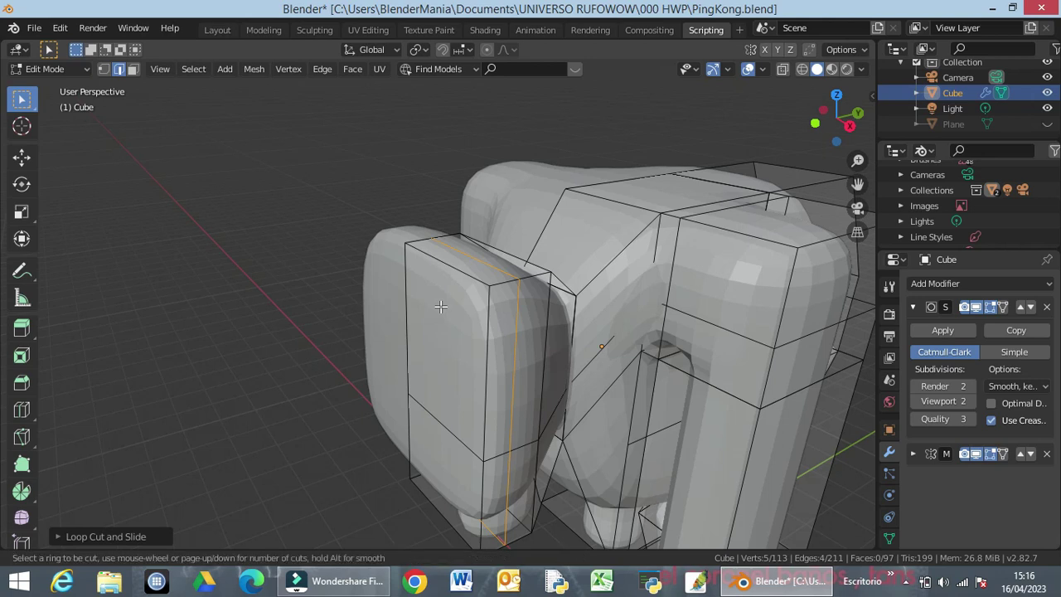
{"action": "key", "text": "Escape"}
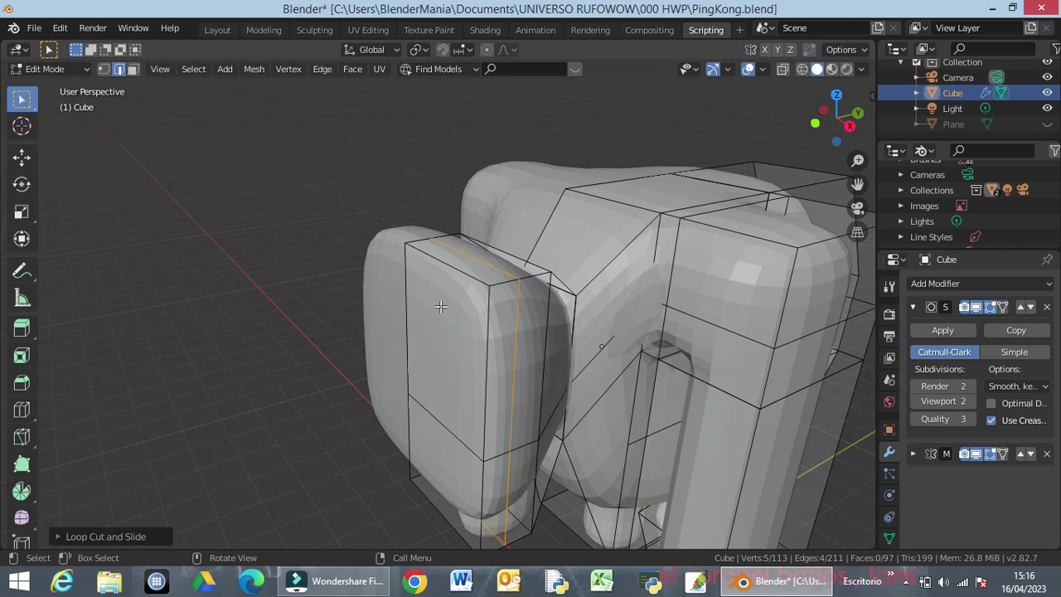
{"action": "left_click", "coordinate": [287, 276]}
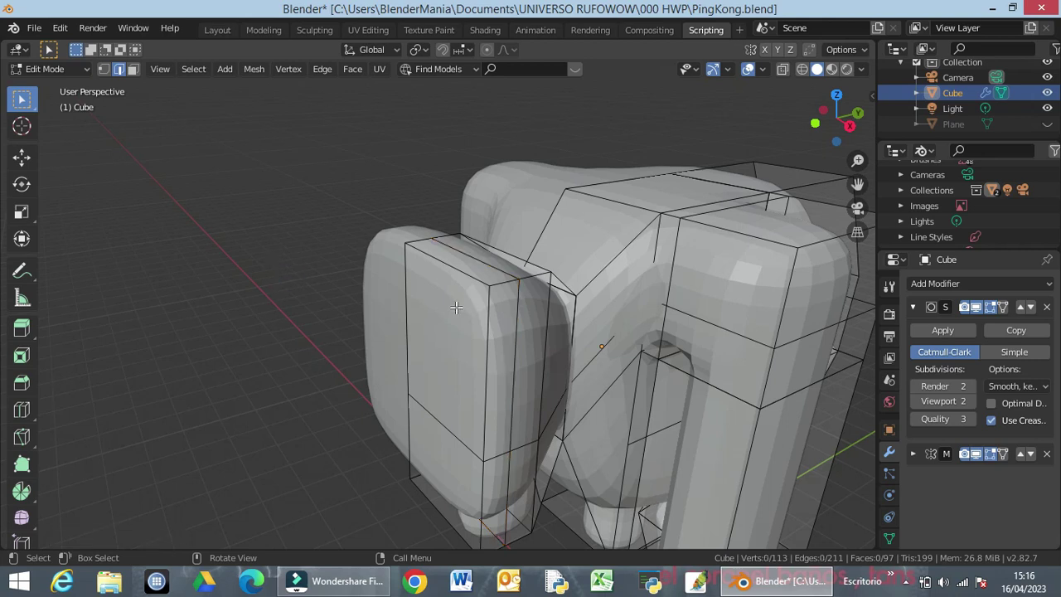
{"action": "key", "text": "3"}
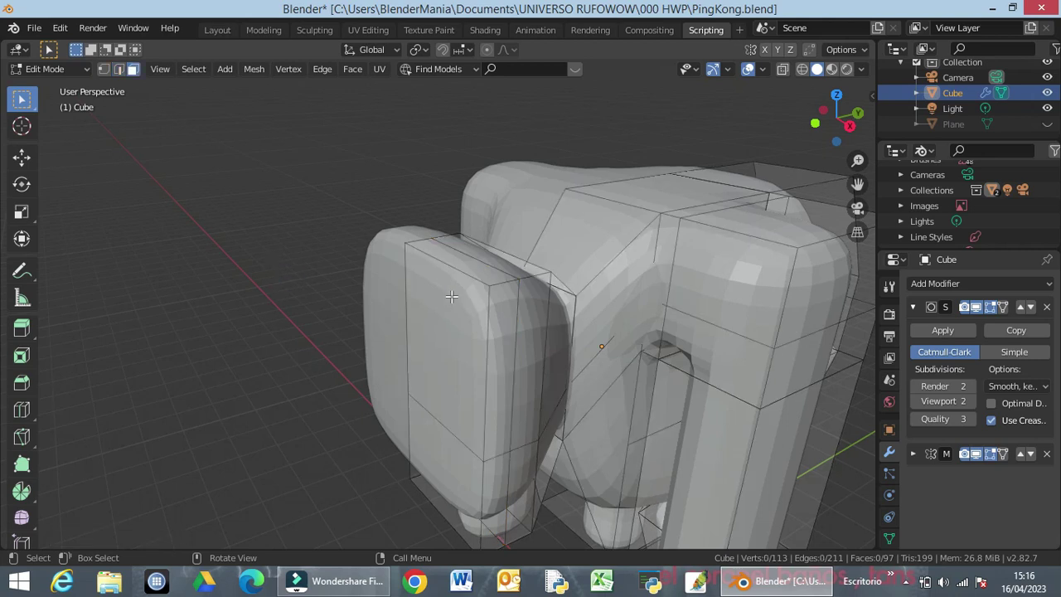
{"action": "key", "text": "ctrl"}
{"action": "key", "text": "ctrl+r"}
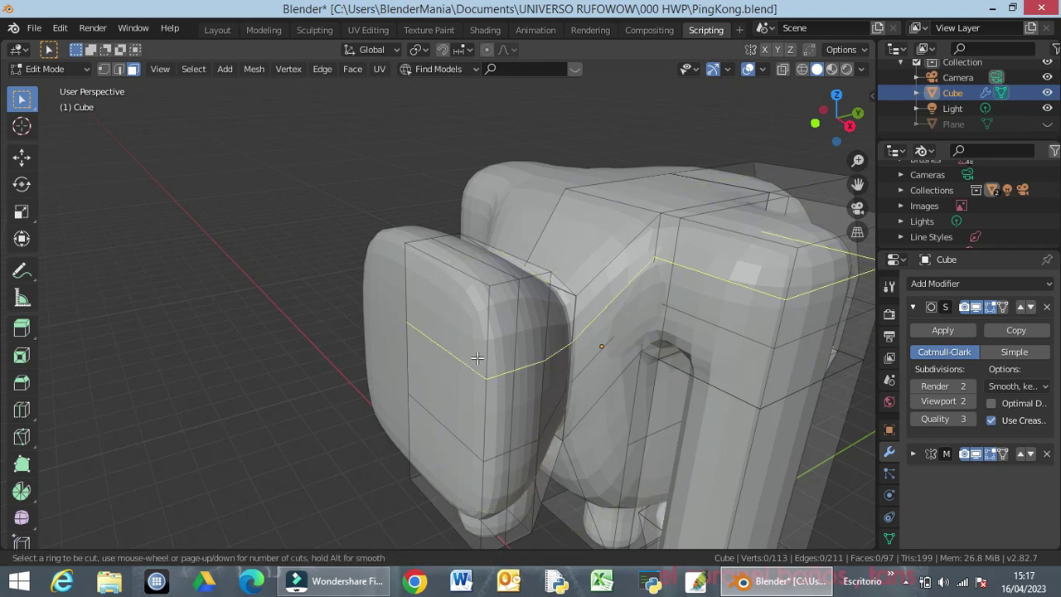
{"action": "scroll", "coordinate": [478, 357], "scroll_direction": "up", "scroll_amount": 1}
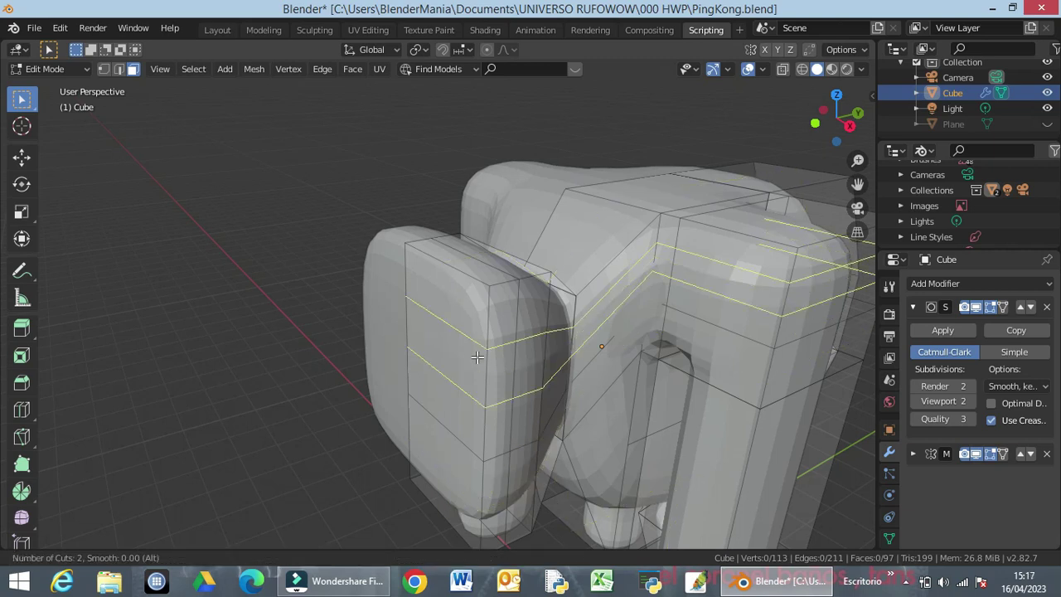
{"action": "left_click", "coordinate": [477, 357]}
{"action": "left_click", "coordinate": [474, 356]}
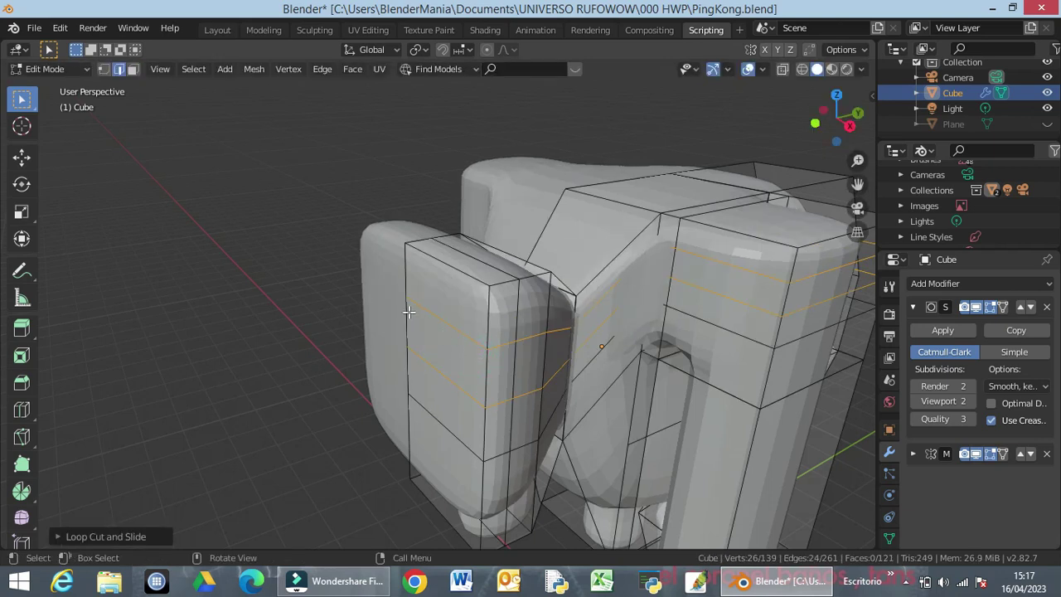
Try extruding the topmost front face of the head in place and undo it
{"action": "key", "text": "3"}
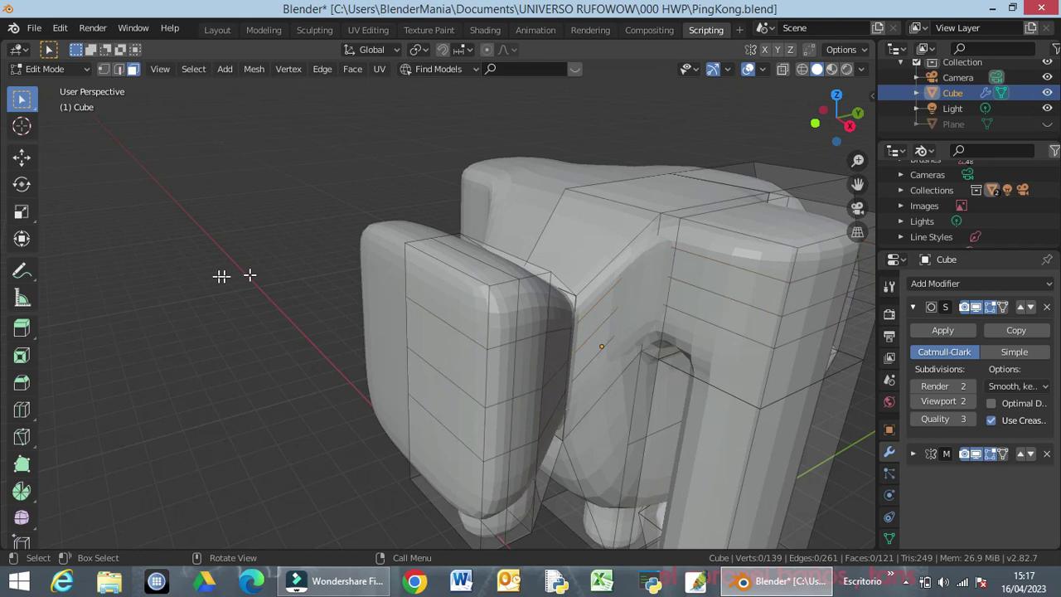
{"action": "left_click", "coordinate": [439, 303]}
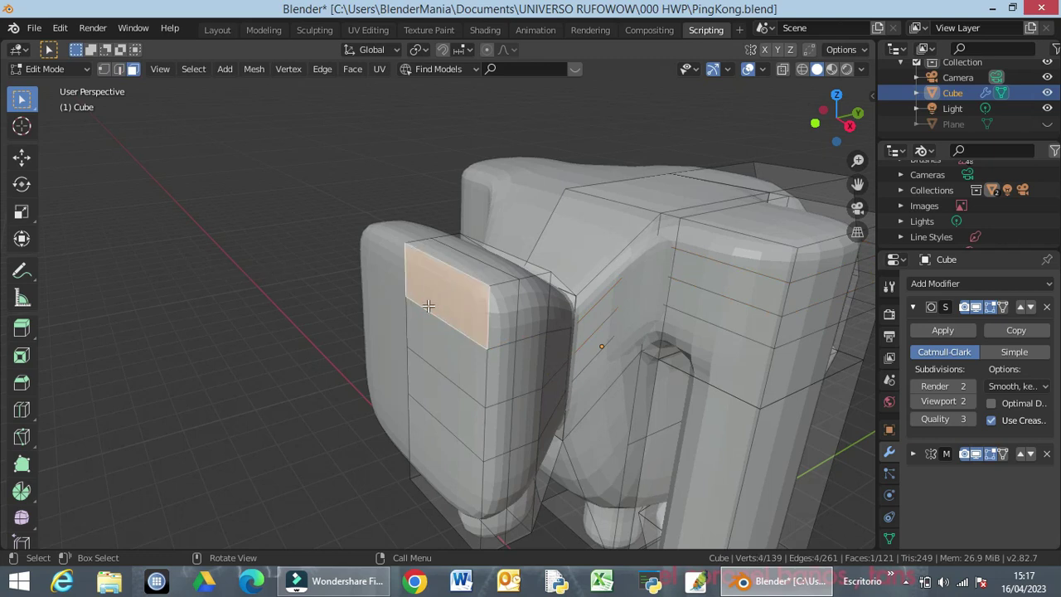
{"action": "key", "text": "e"}
{"action": "left_click", "coordinate": [427, 306]}
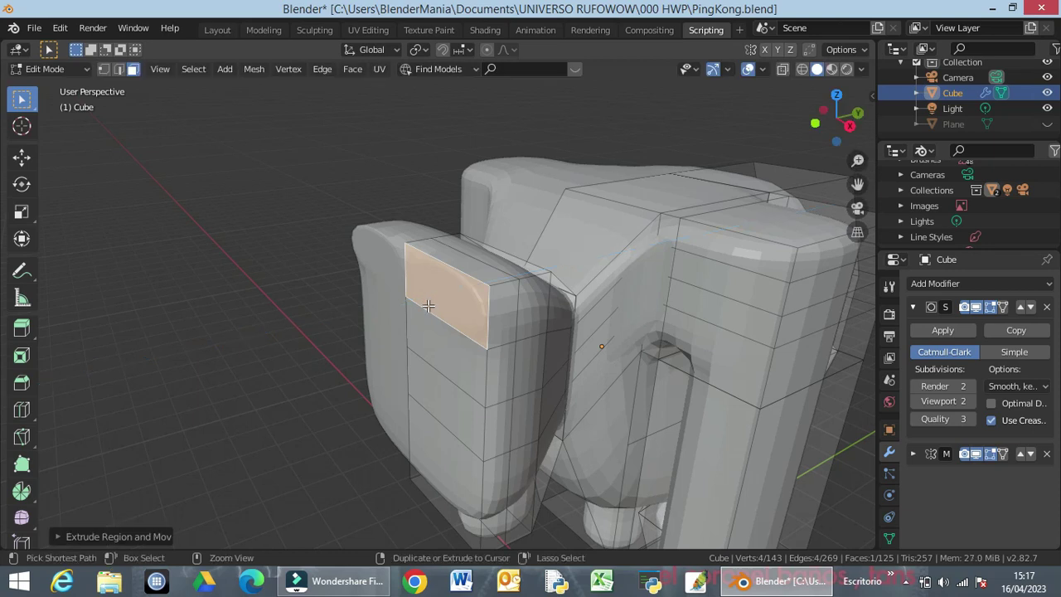
{"action": "key", "text": "ctrl+z"}
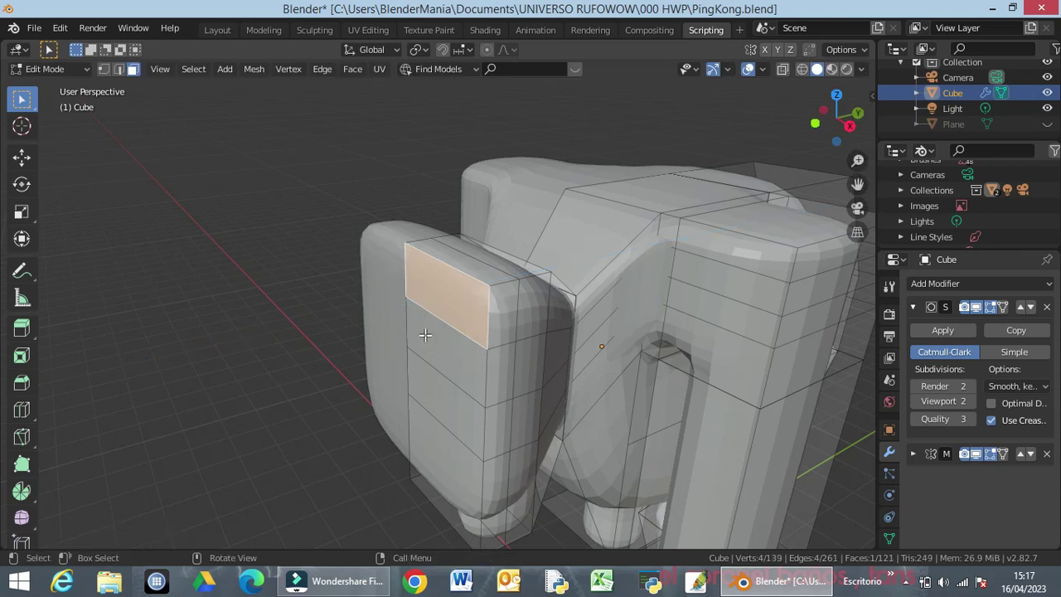
Pull the second front face from the top of the head forward and raise it along Z to form a brow
{"action": "left_click", "coordinate": [436, 341]}
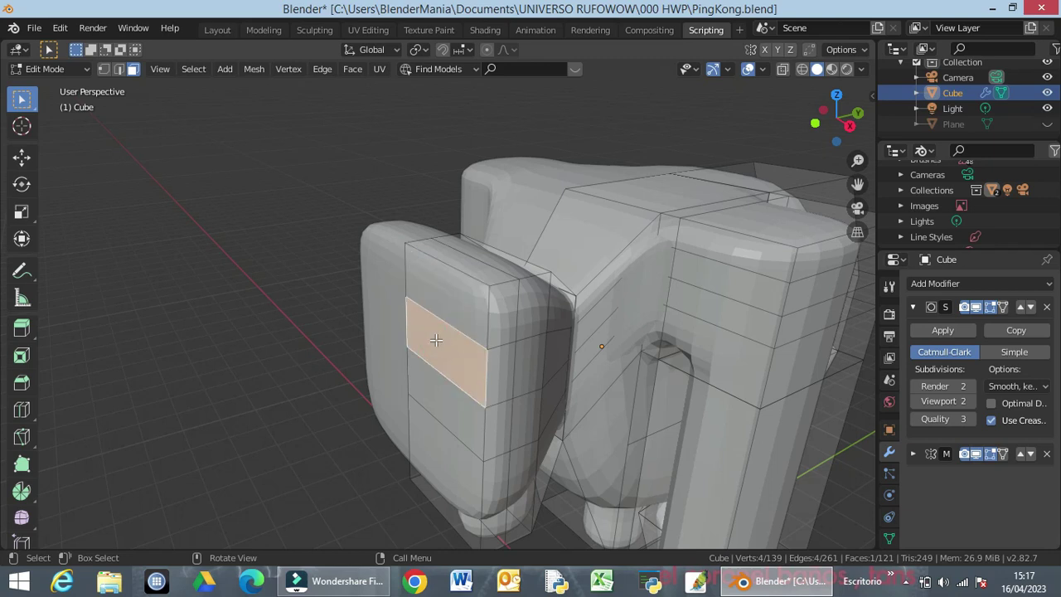
{"action": "key", "text": "g"}
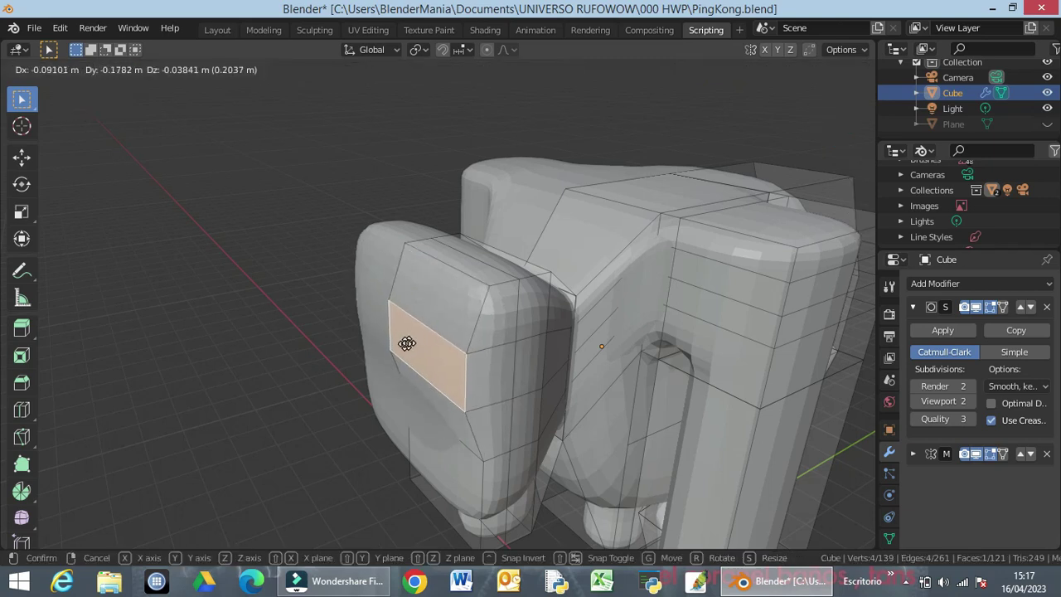
{"action": "left_click", "coordinate": [387, 354]}
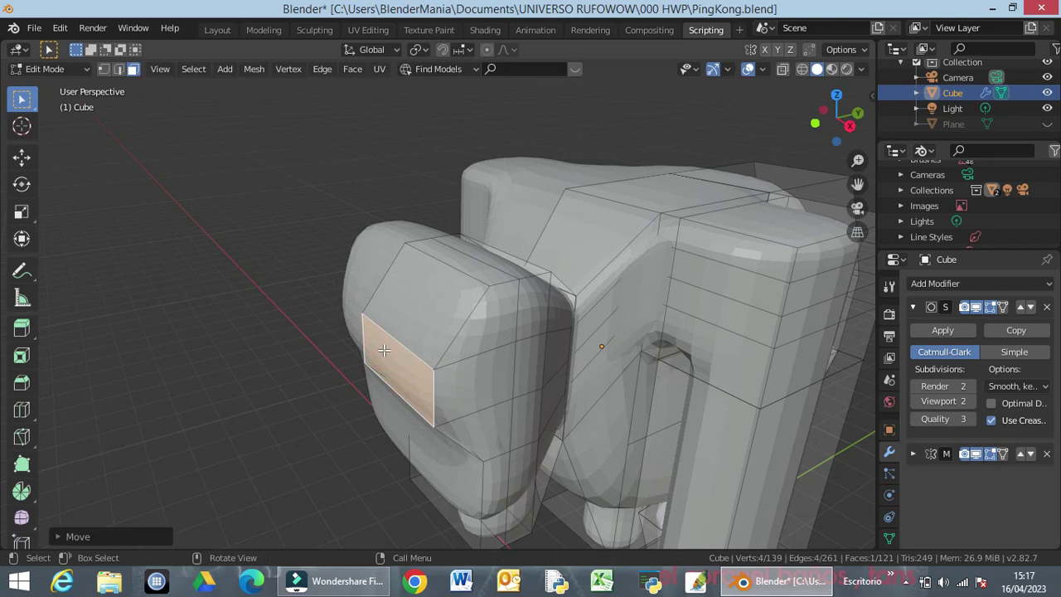
{"action": "key", "text": "g"}
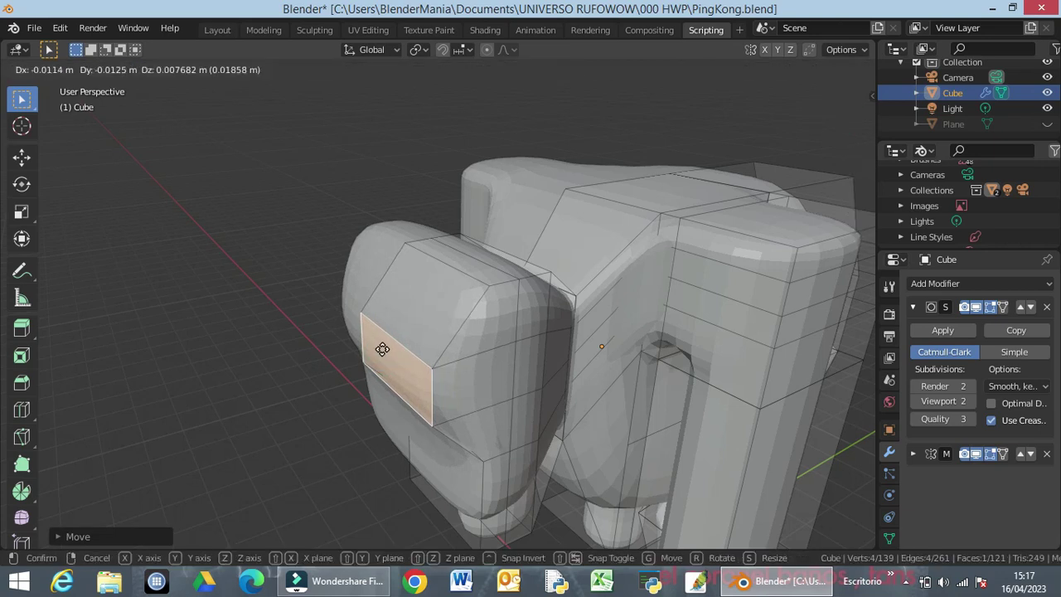
{"action": "key", "text": "z"}
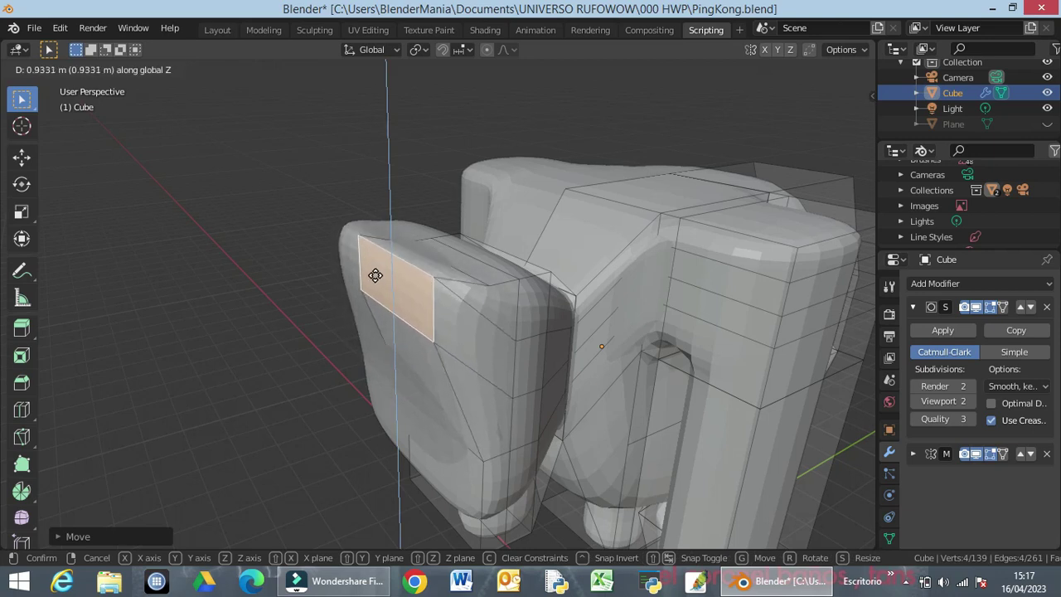
{"action": "left_click", "coordinate": [375, 283]}
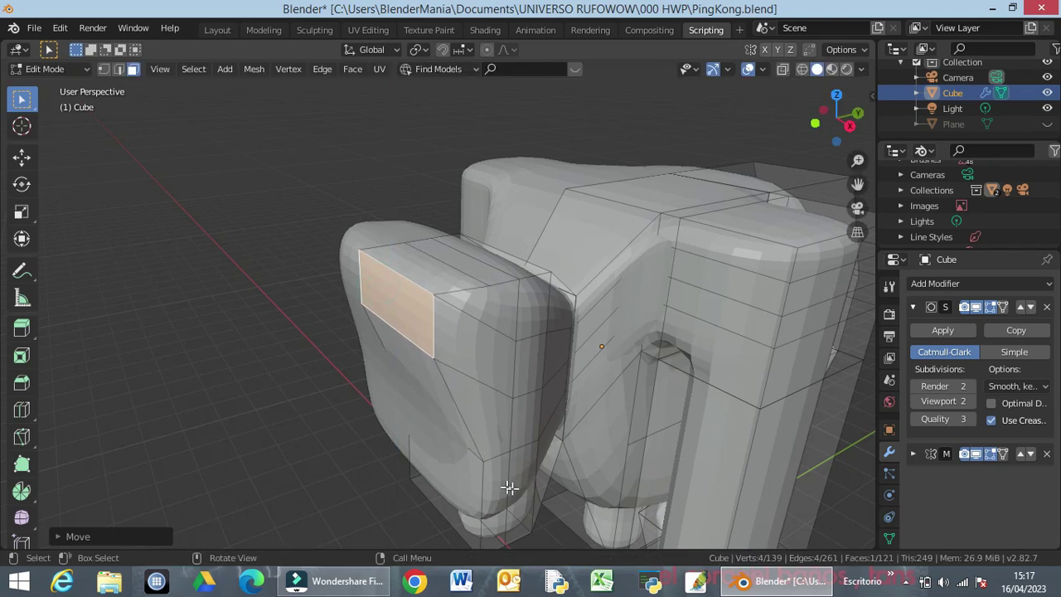
Add a centred horizontal loop cut through the head's lowest row of faces, without an edge slide
{"action": "middle_click_drag", "start_coordinate": [509, 487], "coordinate": [620, 459]}
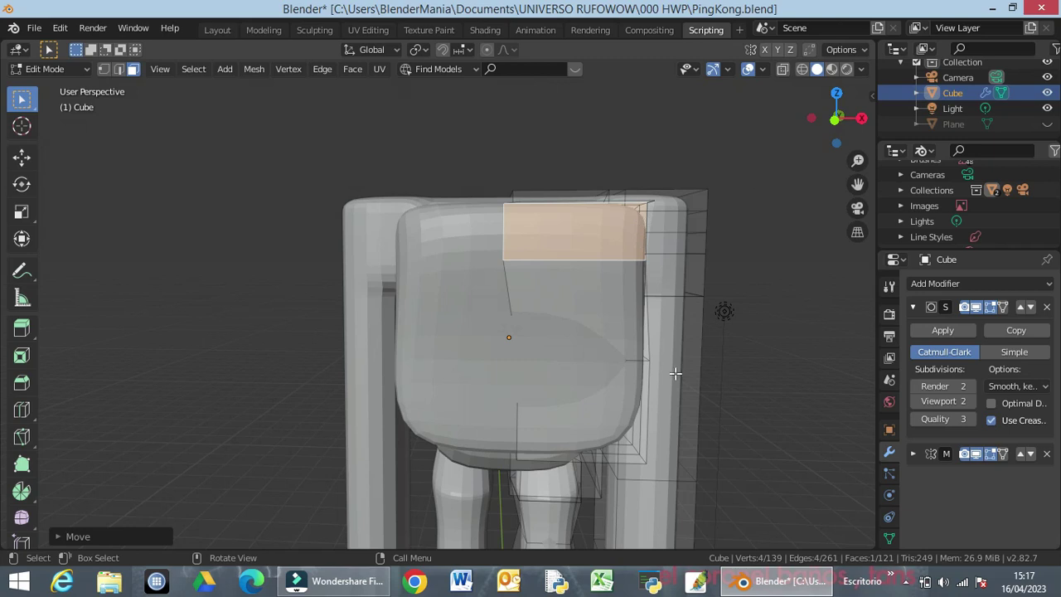
{"action": "middle_click_drag", "start_coordinate": [689, 419], "coordinate": [571, 391]}
{"action": "left_click", "coordinate": [428, 409]}
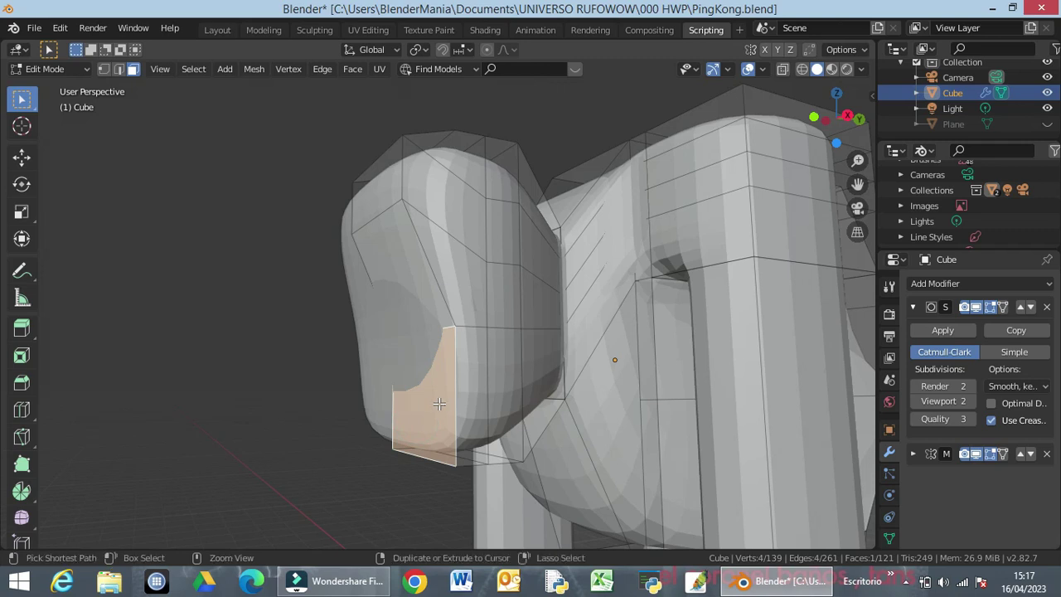
{"action": "key", "text": "ctrl+r"}
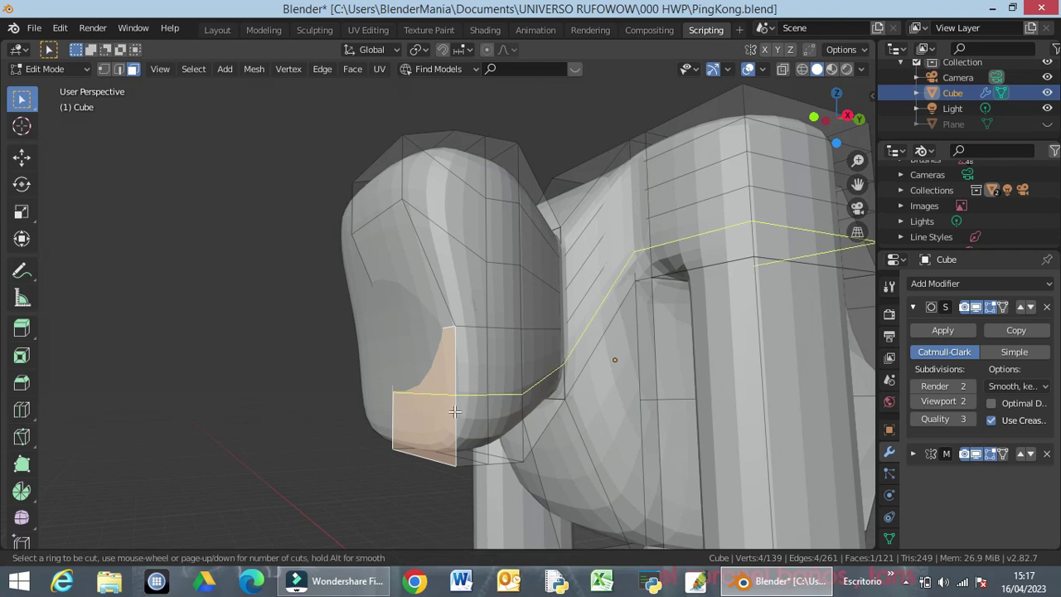
{"action": "left_click", "coordinate": [437, 409]}
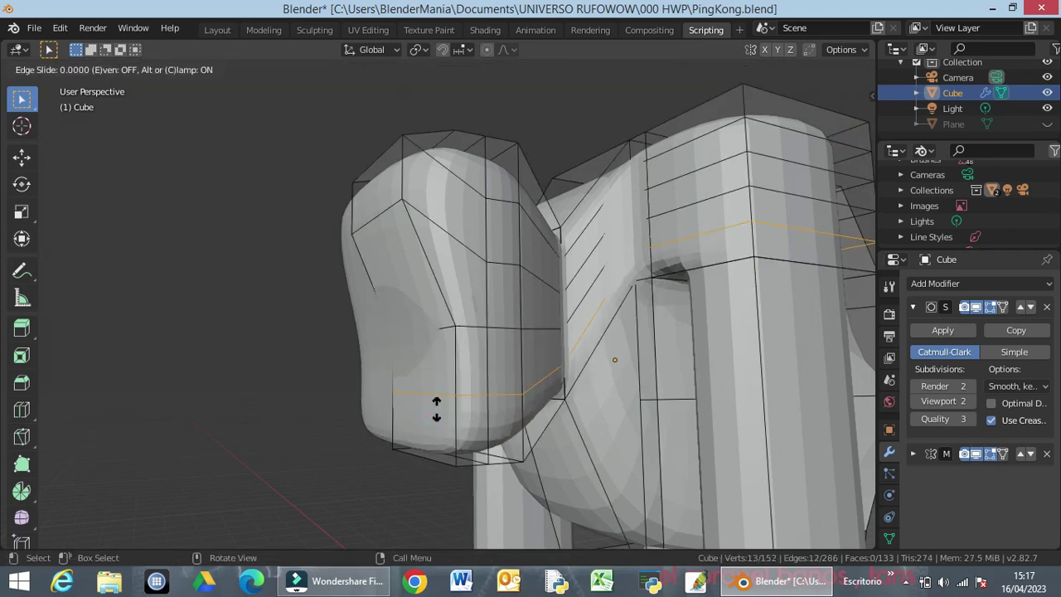
{"action": "right_click", "coordinate": [437, 409]}
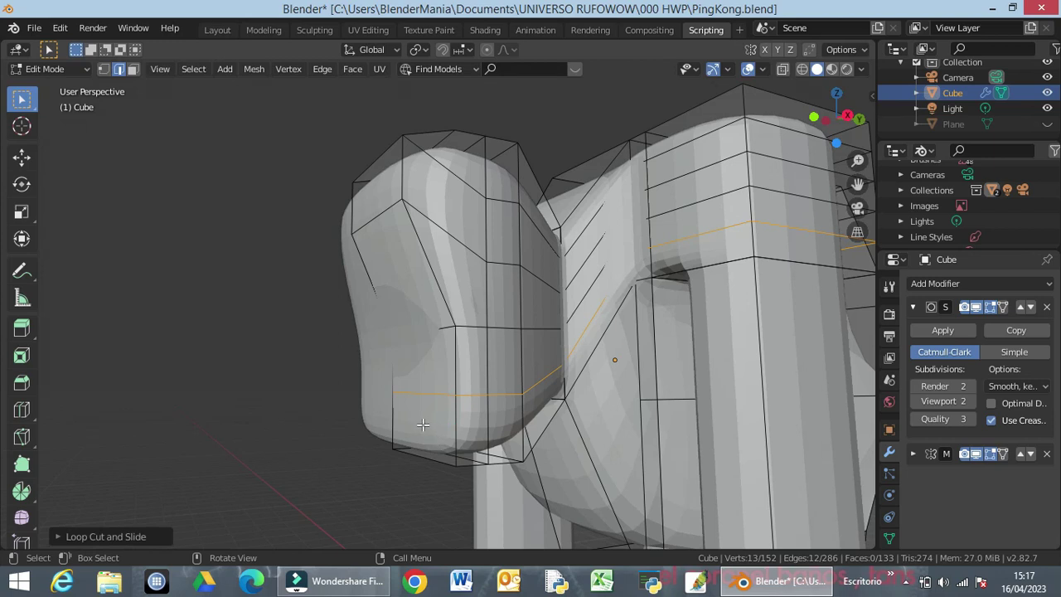
Move the lowest front face of the head about -1.05 m along the global Y axis to form the muzzle
{"action": "left_click", "coordinate": [420, 424]}
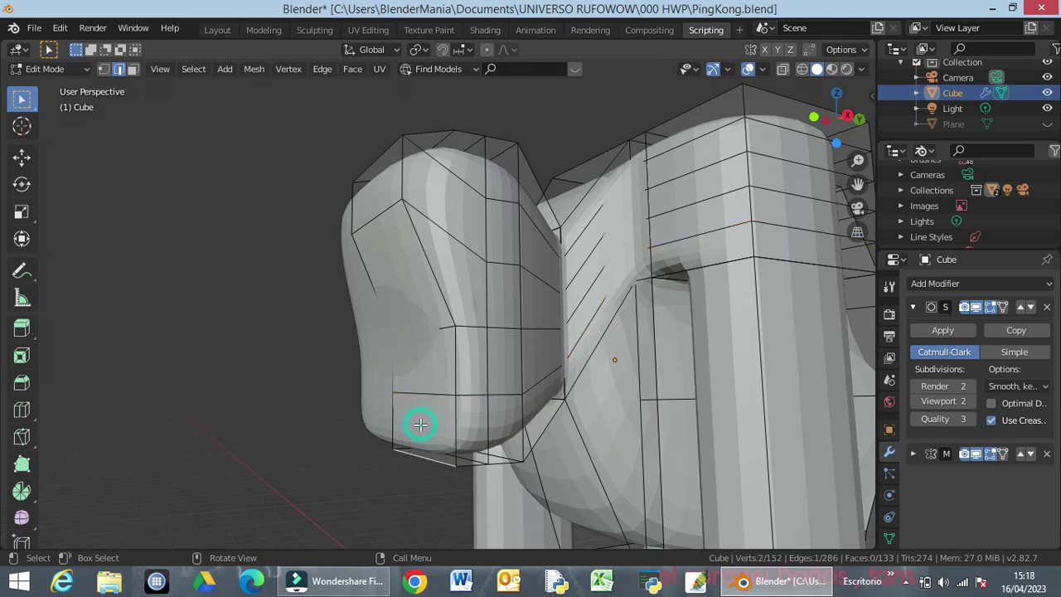
{"action": "key", "text": "3"}
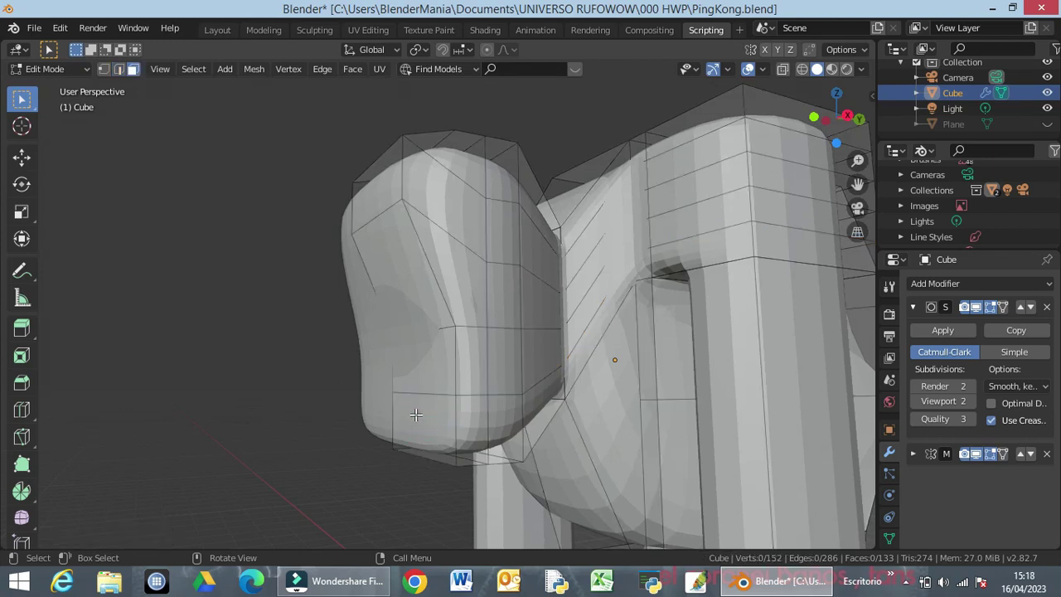
{"action": "left_click", "coordinate": [414, 418]}
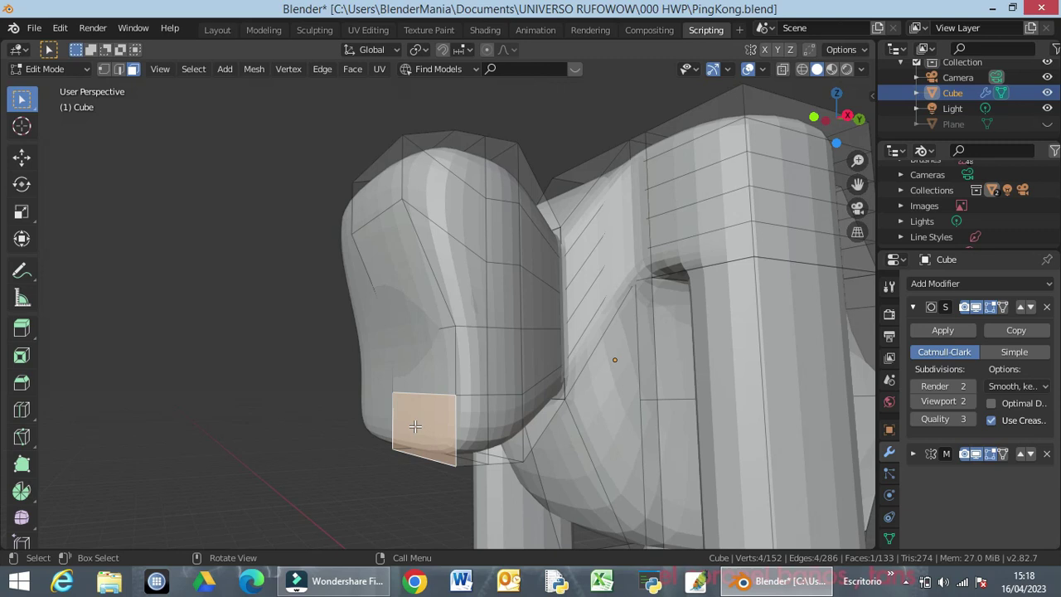
{"action": "key", "text": "g"}
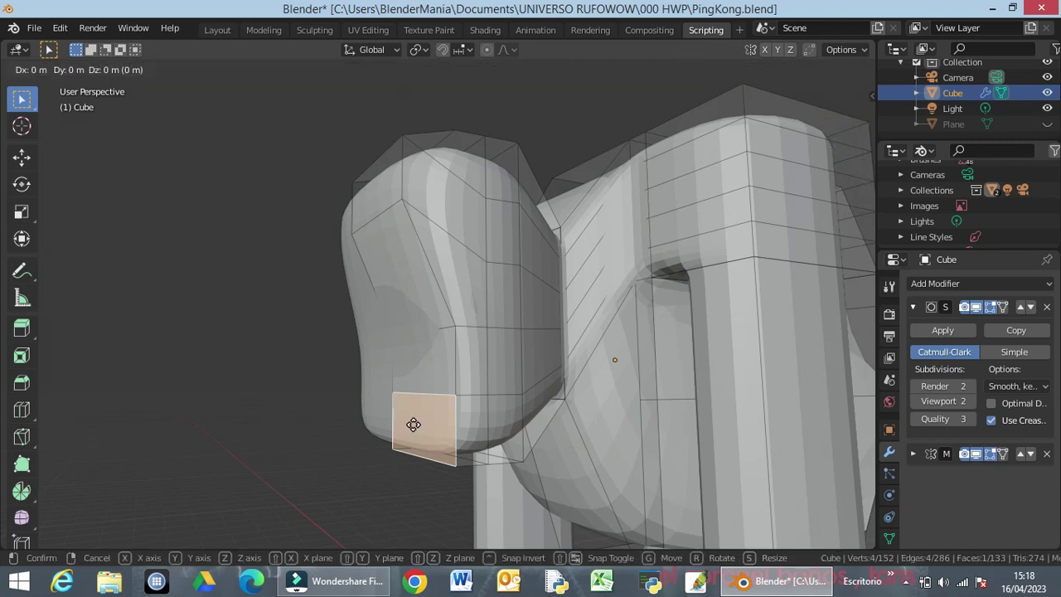
{"action": "key", "text": "y"}
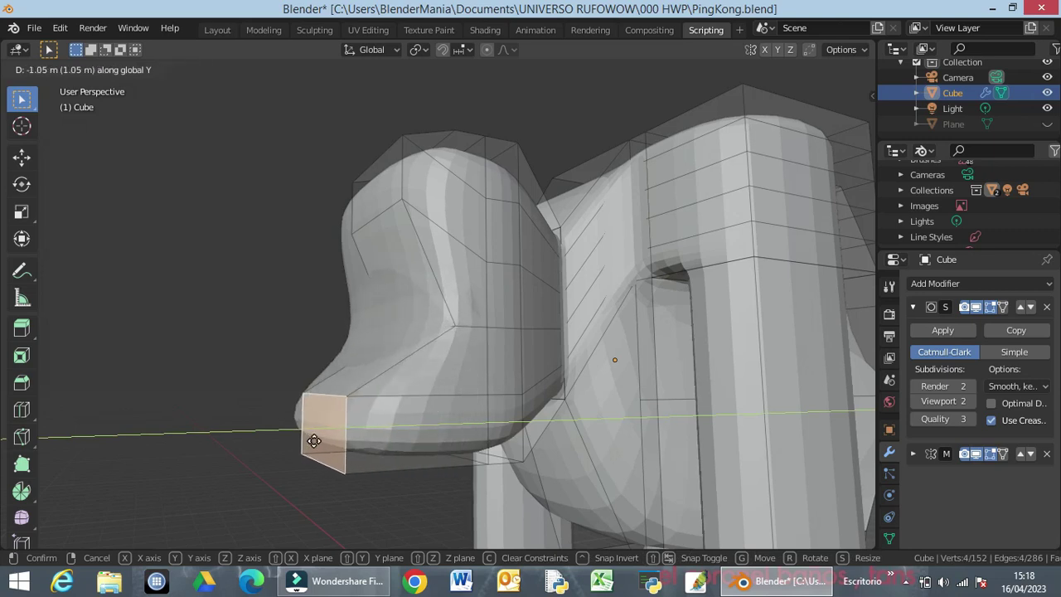
{"action": "left_click", "coordinate": [314, 441]}
Try moving the head's upper front side face inward along the global X axis and undo the move
{"action": "middle_click_drag", "start_coordinate": [439, 411], "coordinate": [543, 251]}
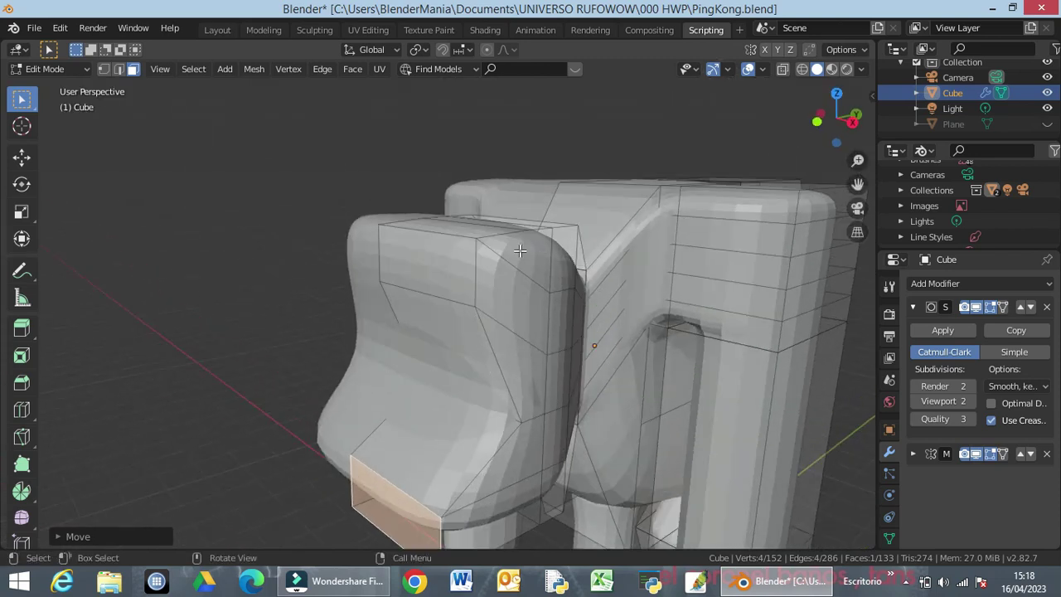
{"action": "left_click", "coordinate": [520, 253]}
{"action": "key", "text": "g"}
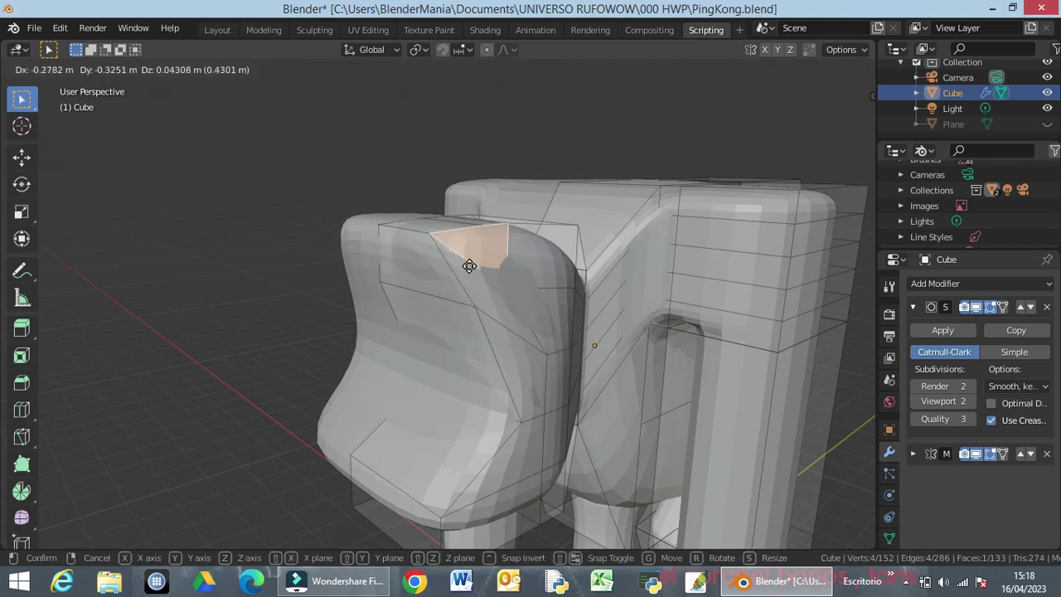
{"action": "key", "text": "x"}
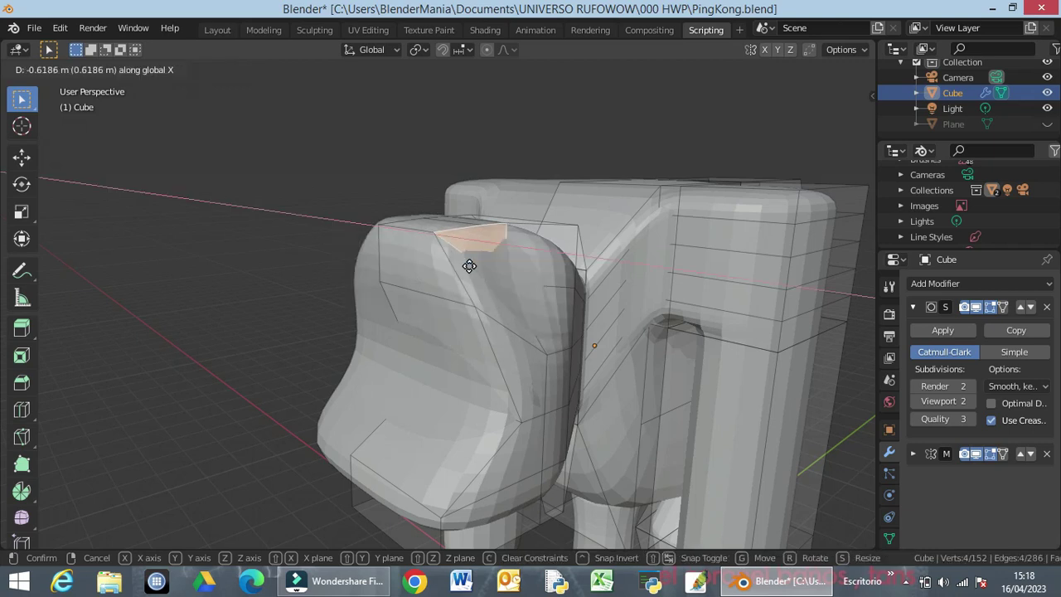
{"action": "left_click", "coordinate": [462, 266]}
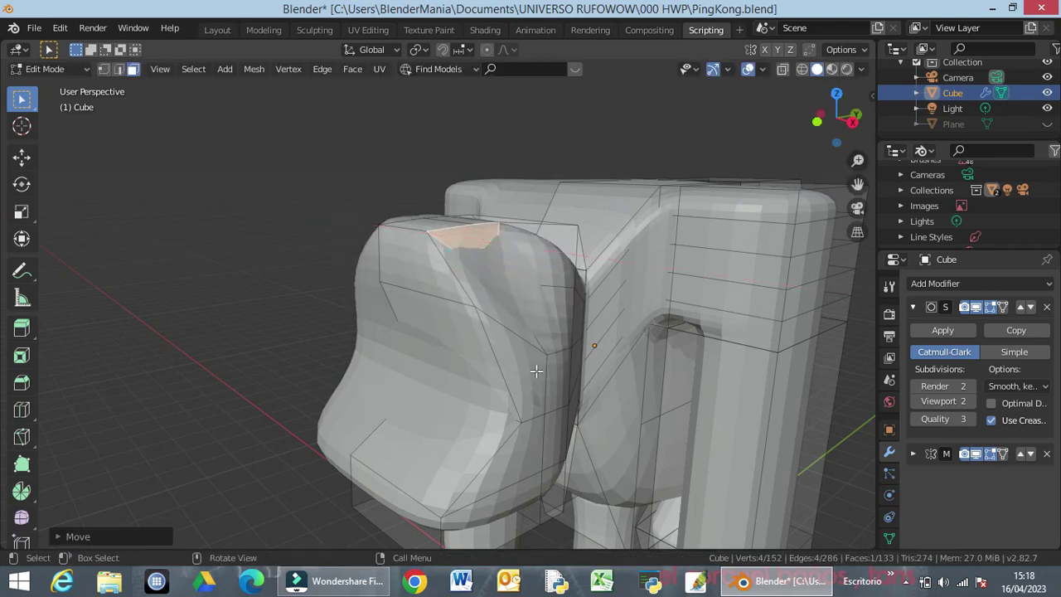
{"action": "middle_click_drag", "start_coordinate": [555, 417], "coordinate": [530, 422]}
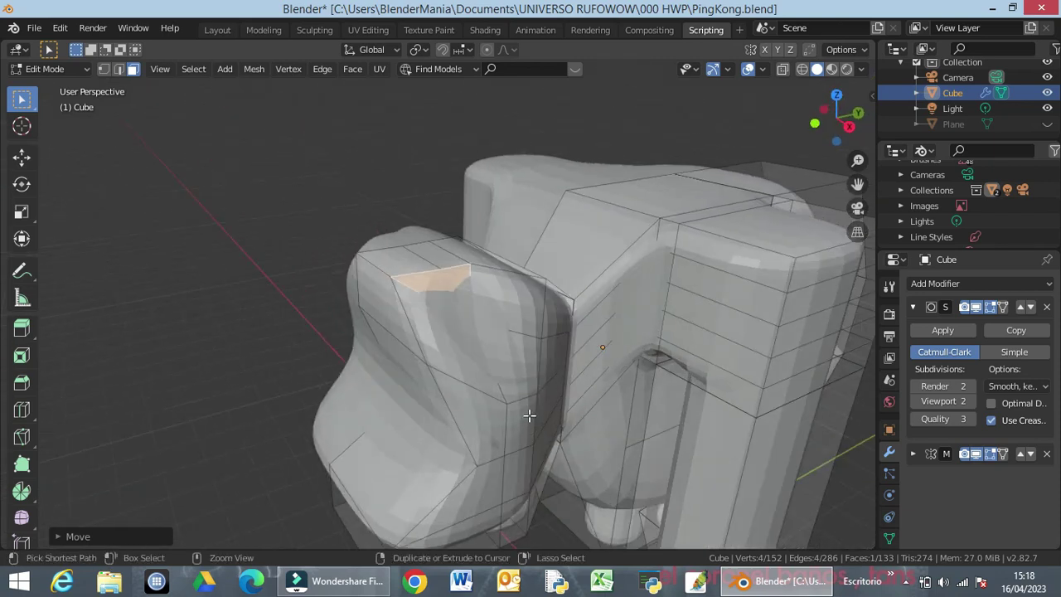
{"action": "key", "text": "ctrl+z"}
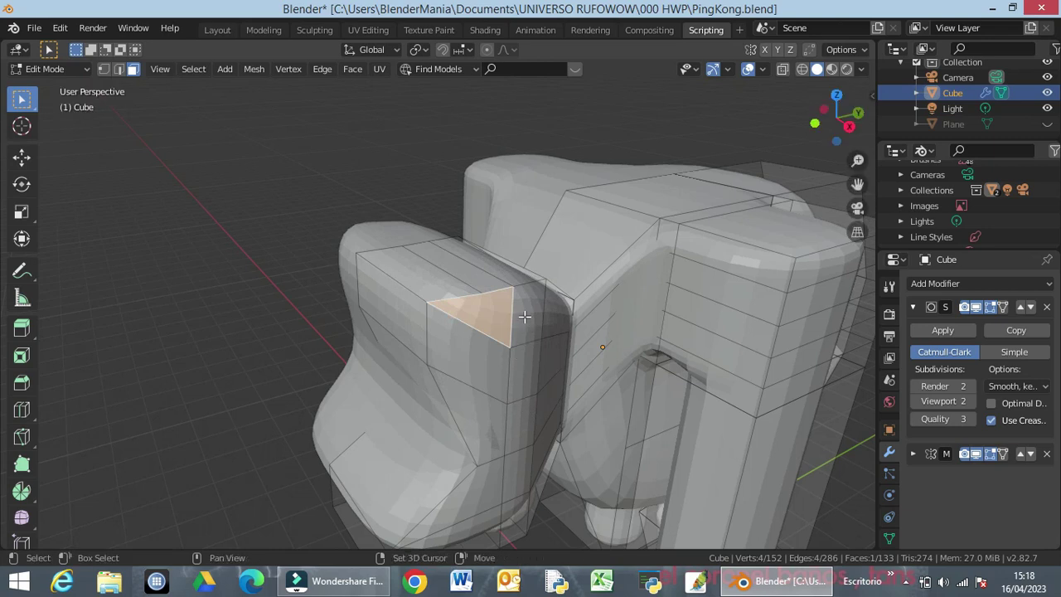
Add the adjacent upper side face of the head to the selection and move both faces inward about -0.69 m along global X
{"action": "left_click", "coordinate": [517, 319], "text": "shift"}
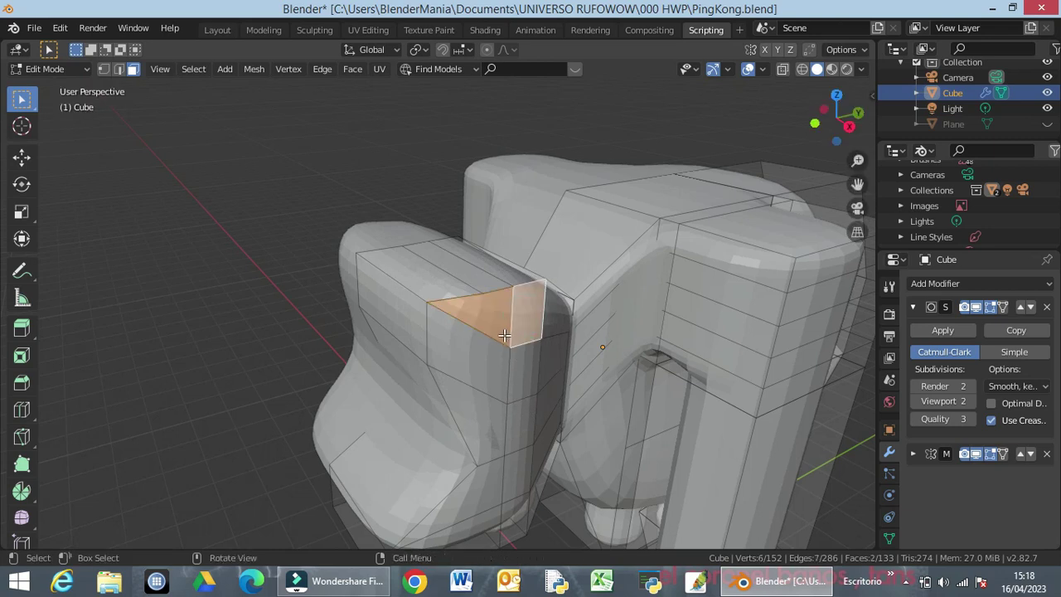
{"action": "key", "text": "g"}
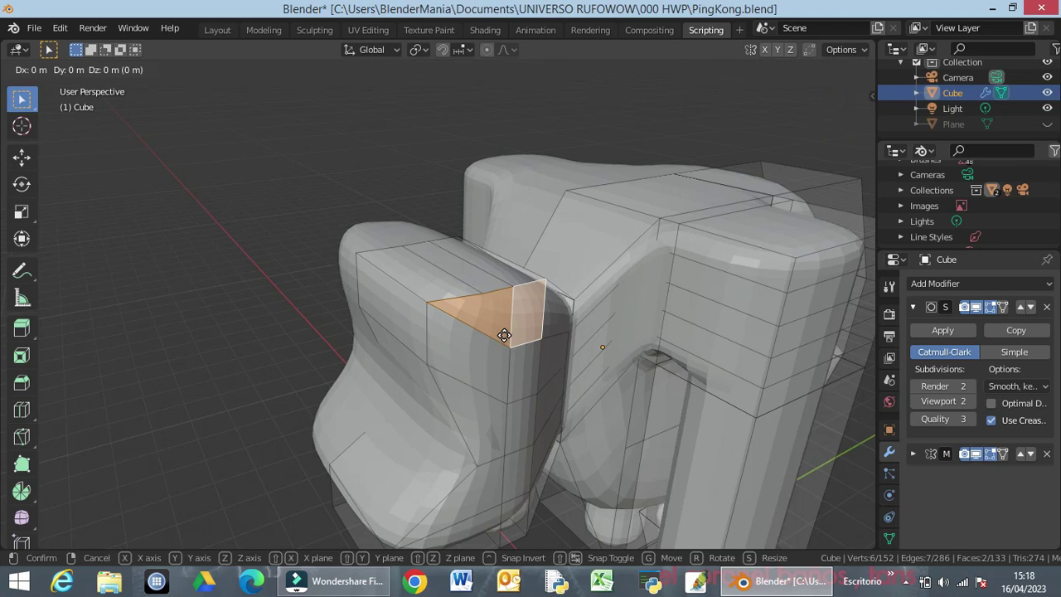
{"action": "key", "text": "x"}
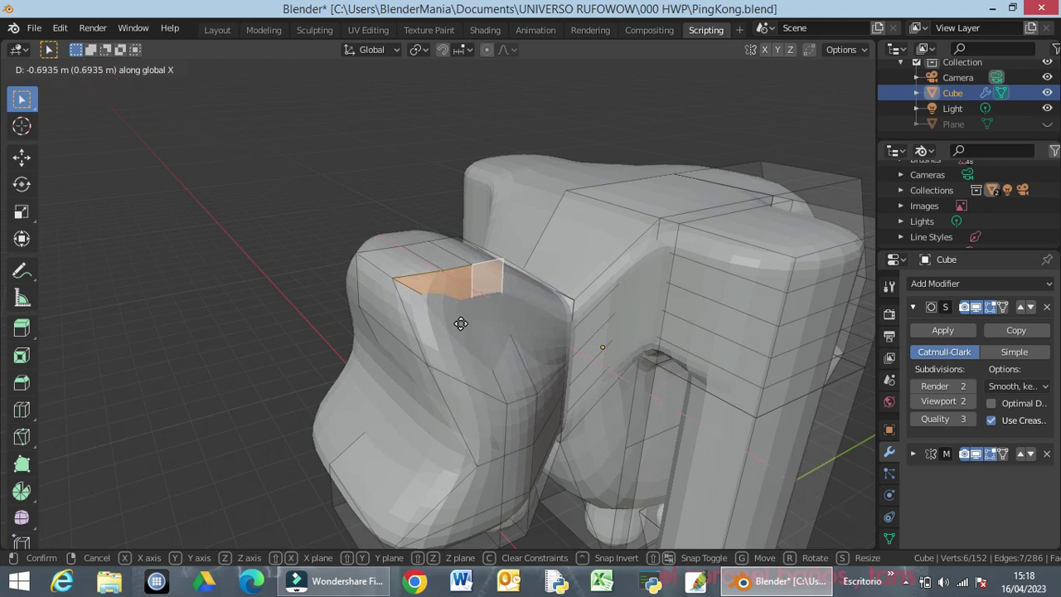
{"action": "left_click", "coordinate": [460, 323]}
{"action": "middle_click_drag", "start_coordinate": [522, 445], "coordinate": [613, 412]}
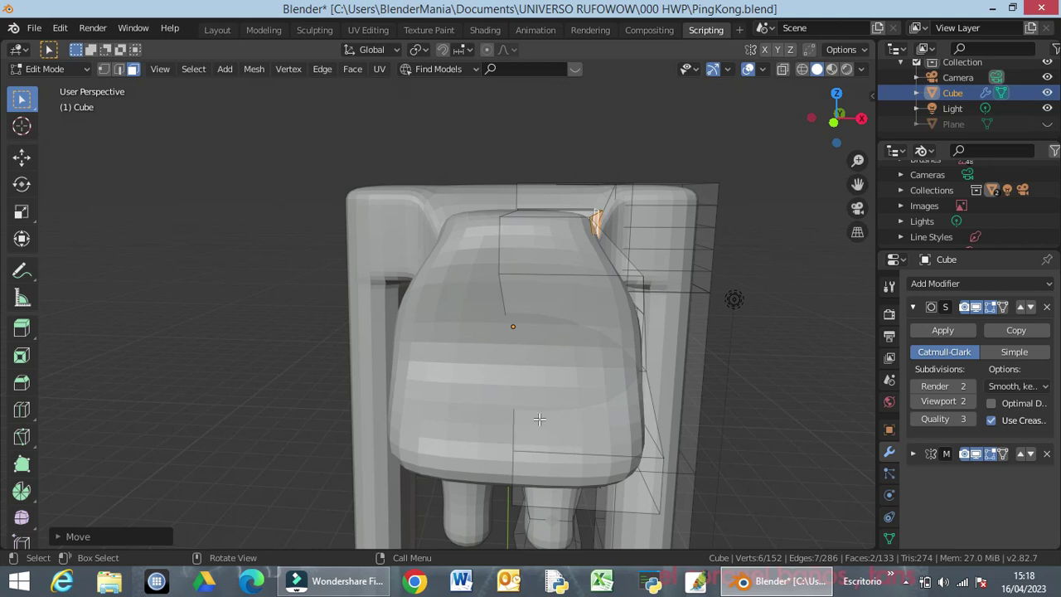
Pull the head's middle front face outward along global X, and shift it back inward freely by about 0.4 m
{"action": "left_click", "coordinate": [560, 305]}
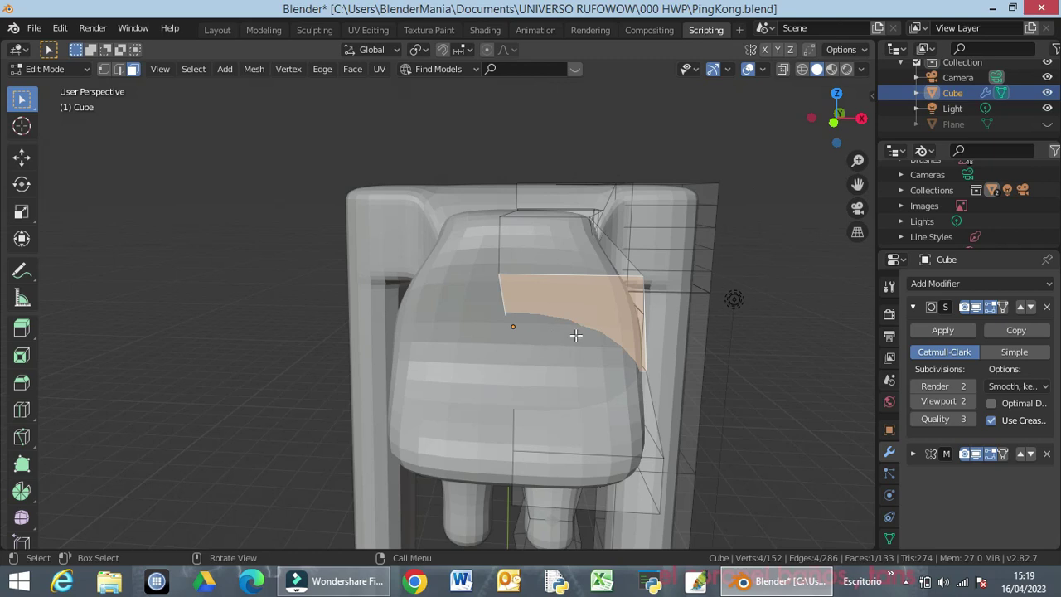
{"action": "middle_click_drag", "start_coordinate": [545, 380], "coordinate": [549, 436]}
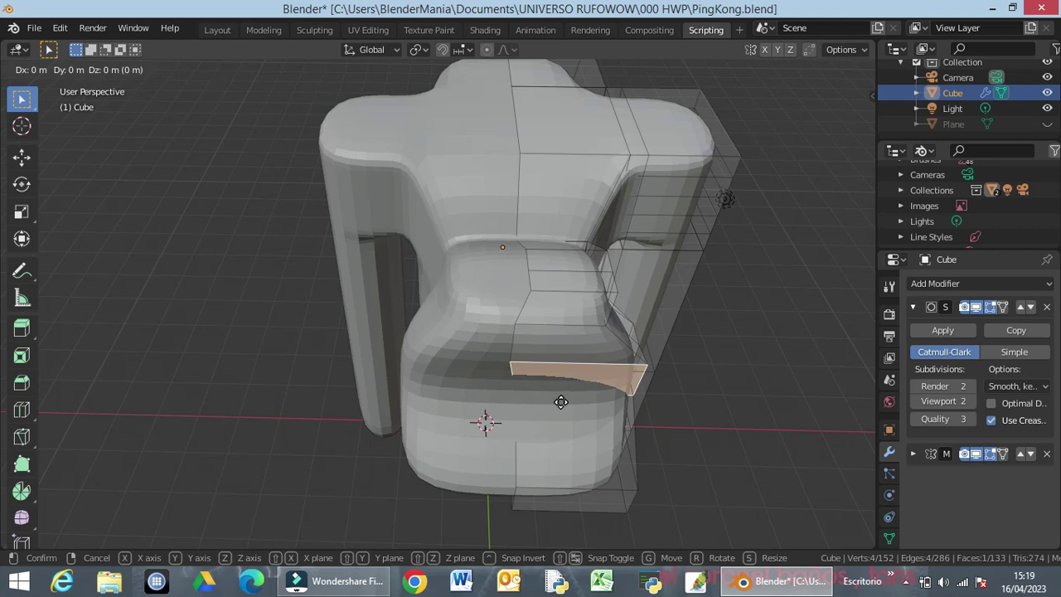
{"action": "key", "text": "x"}
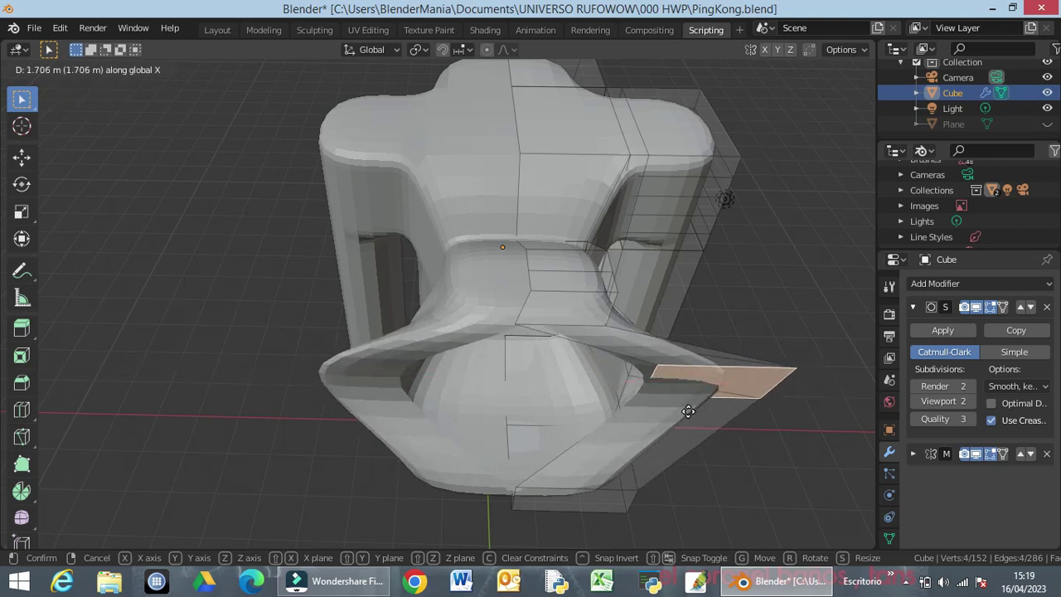
{"action": "left_click", "coordinate": [666, 412]}
{"action": "middle_click_drag", "start_coordinate": [591, 463], "coordinate": [640, 331]}
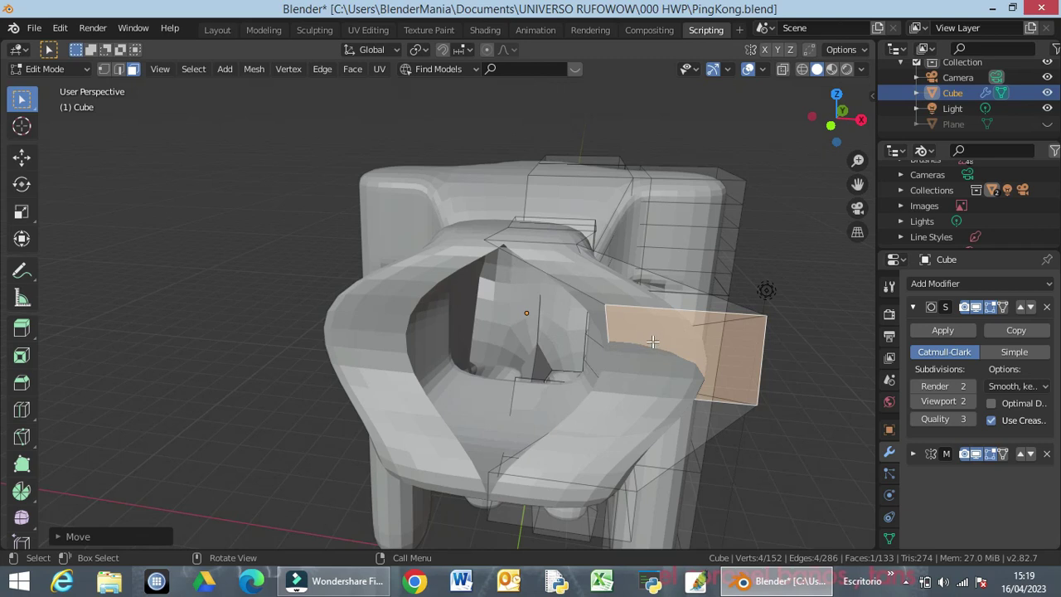
{"action": "key", "text": "g"}
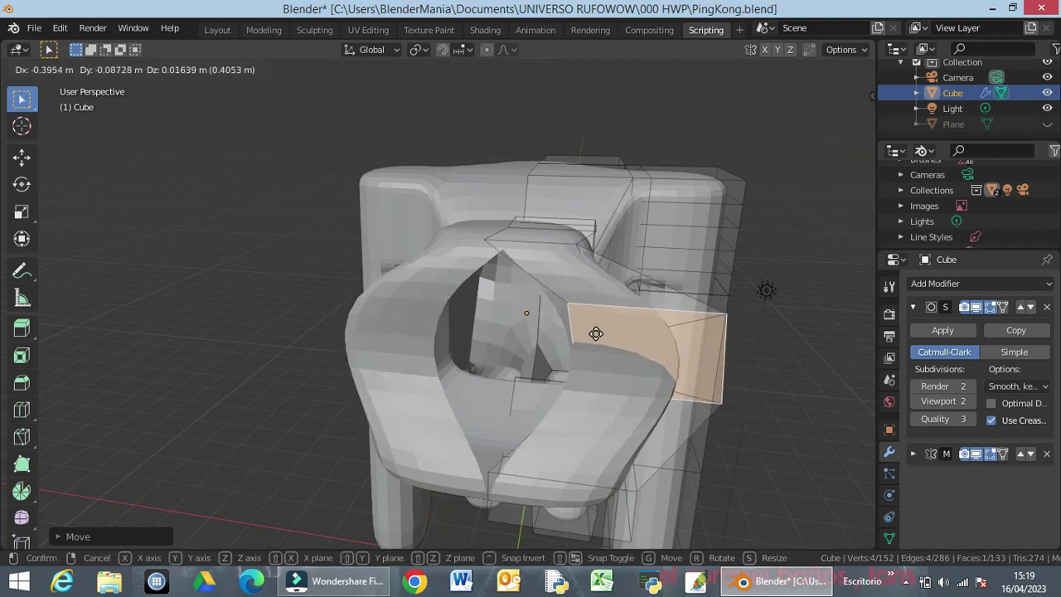
{"action": "left_click", "coordinate": [594, 332]}
Move the front face below it outward by about 0.25 m to round the front of the head
{"action": "left_click", "coordinate": [568, 434]}
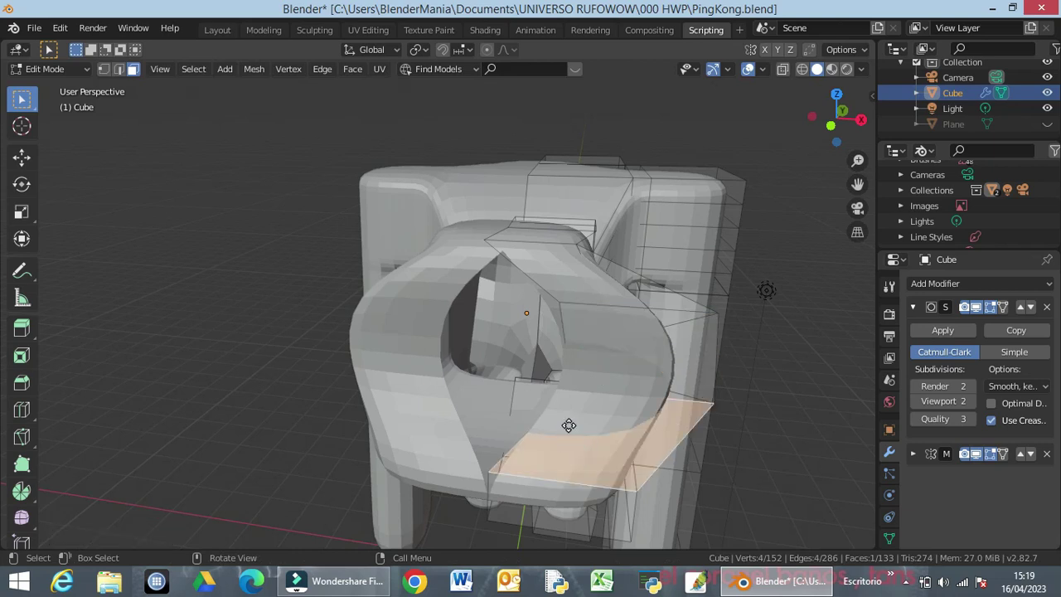
{"action": "key", "text": "g"}
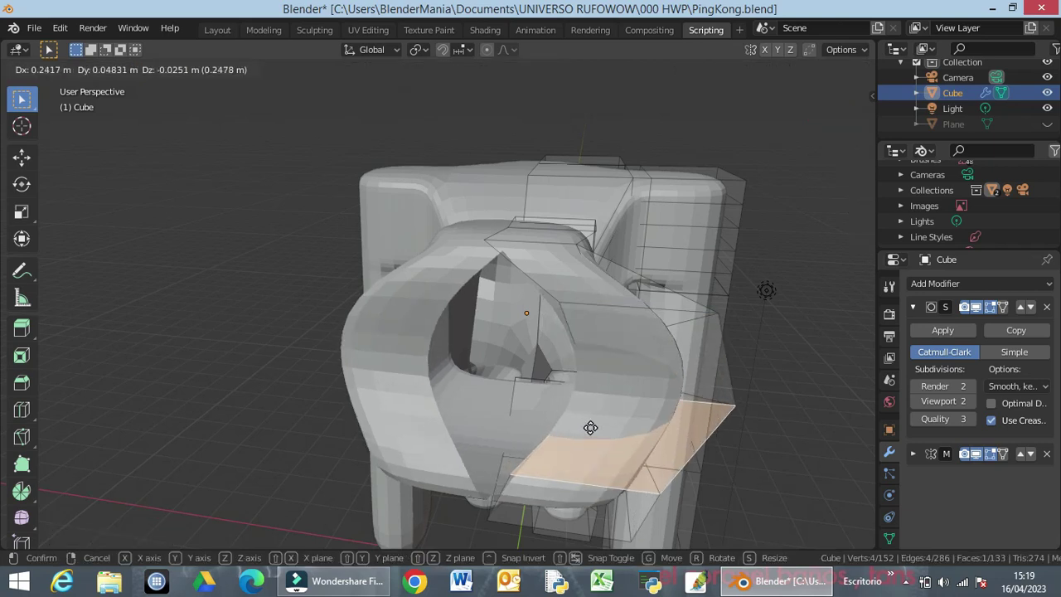
{"action": "left_click", "coordinate": [590, 427]}
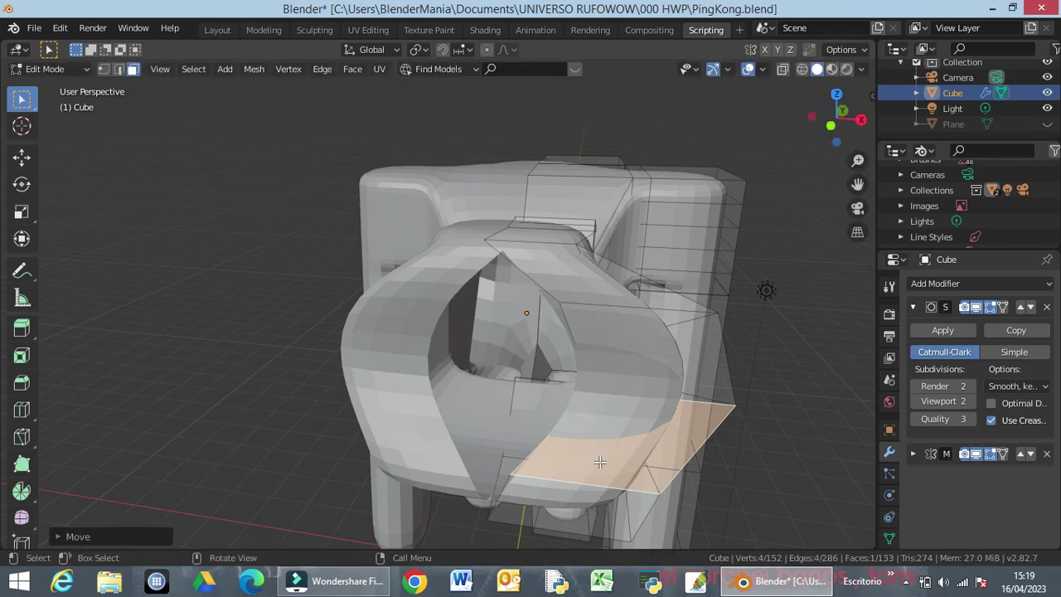
{"action": "middle_click_drag", "start_coordinate": [598, 457], "coordinate": [627, 410]}
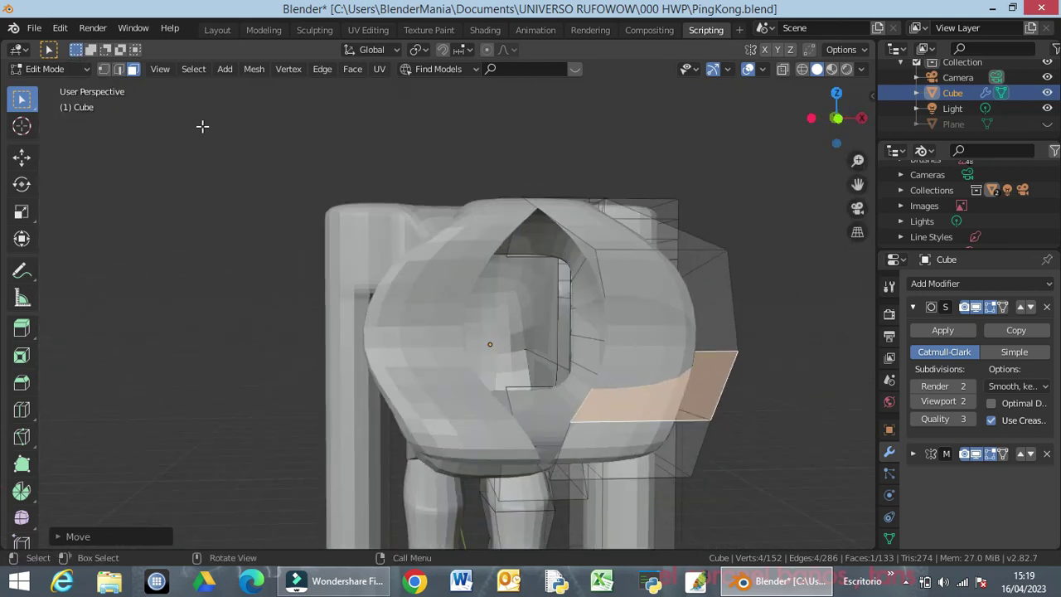
Add a UV sphere to the character's mesh
{"action": "left_click", "coordinate": [221, 71]}
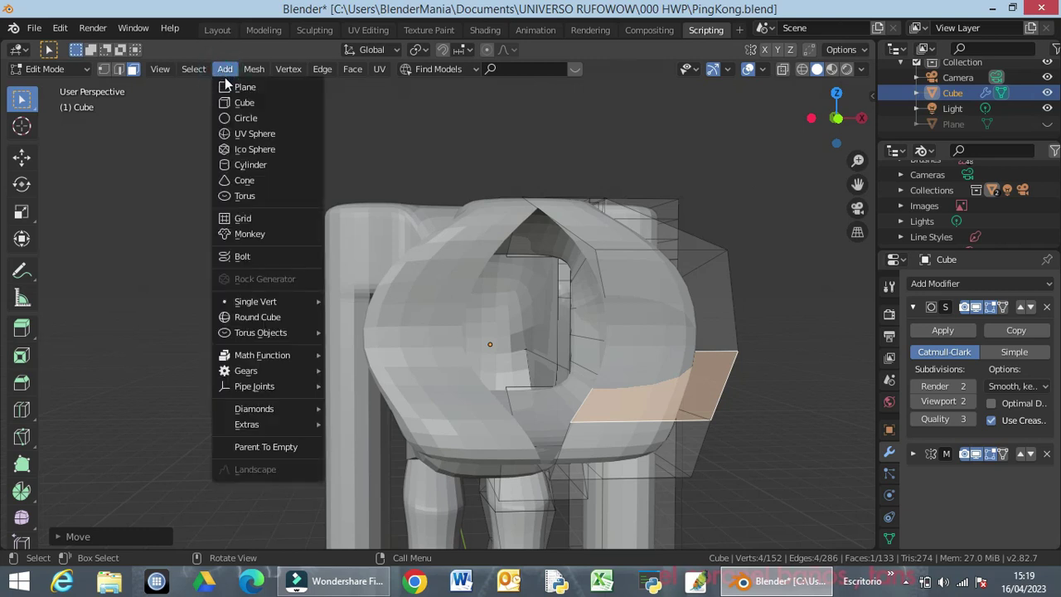
{"action": "left_click", "coordinate": [246, 133]}
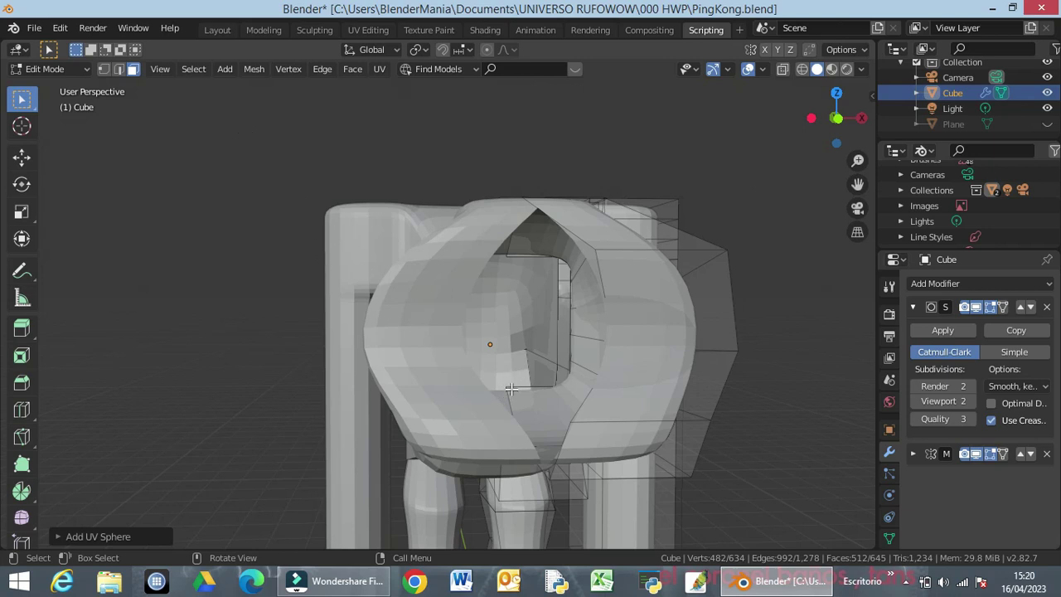
{"action": "scroll", "coordinate": [435, 325], "scroll_direction": "down", "scroll_amount": 5}
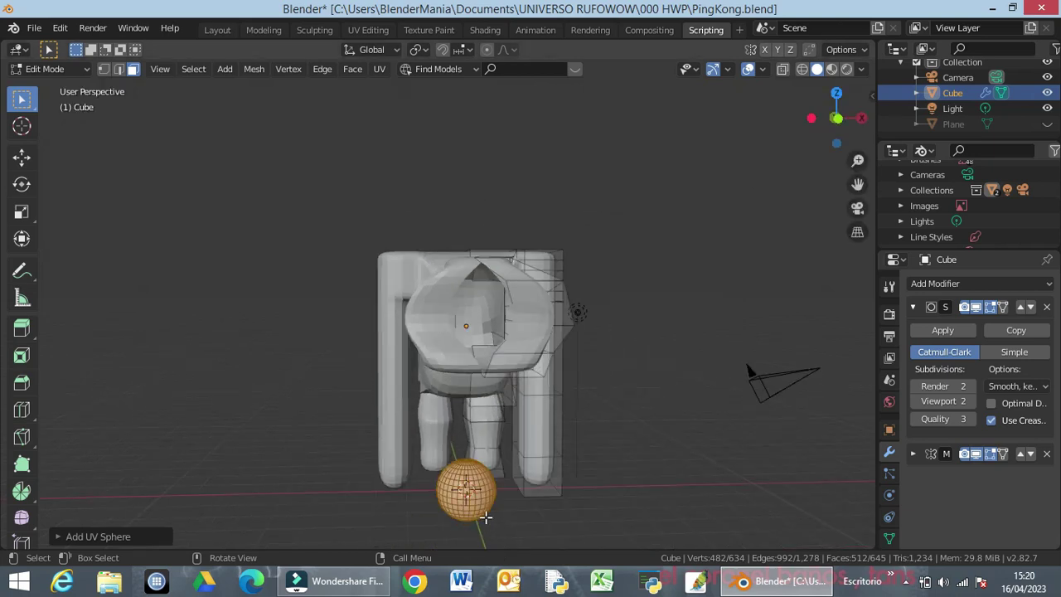
{"action": "key", "text": "g"}
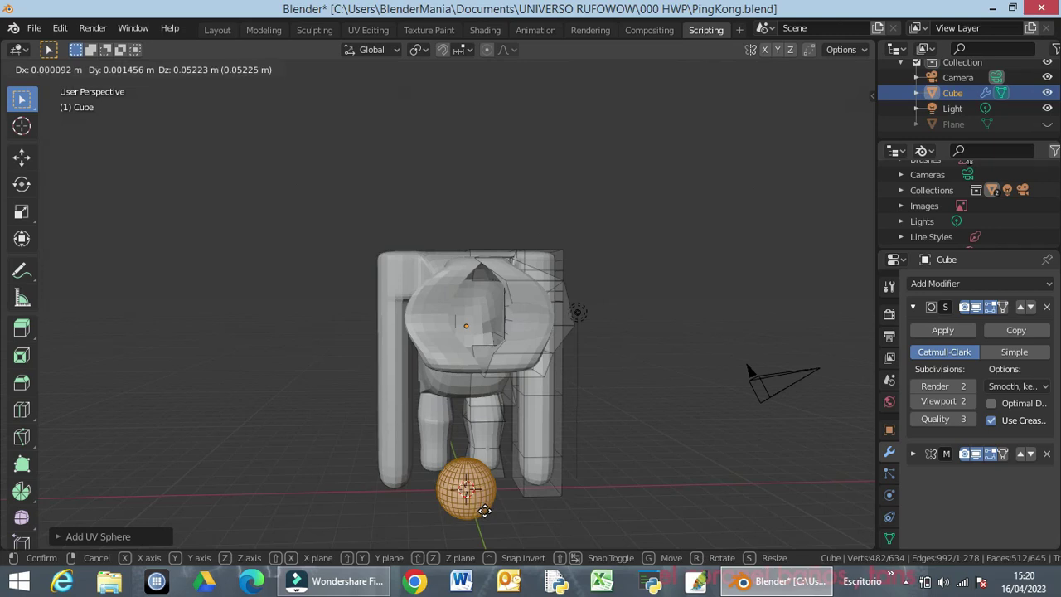
{"action": "left_click", "coordinate": [485, 511]}
In the front view, raise the sphere along global Z to the height of the opening in the head
{"action": "key", "text": "KP_1"}
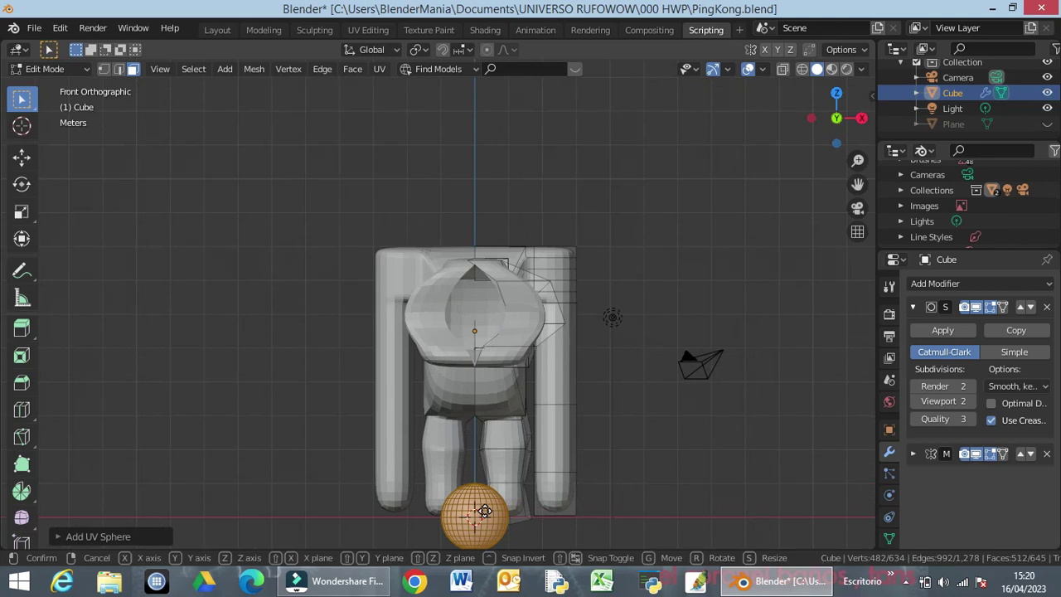
{"action": "key", "text": "g"}
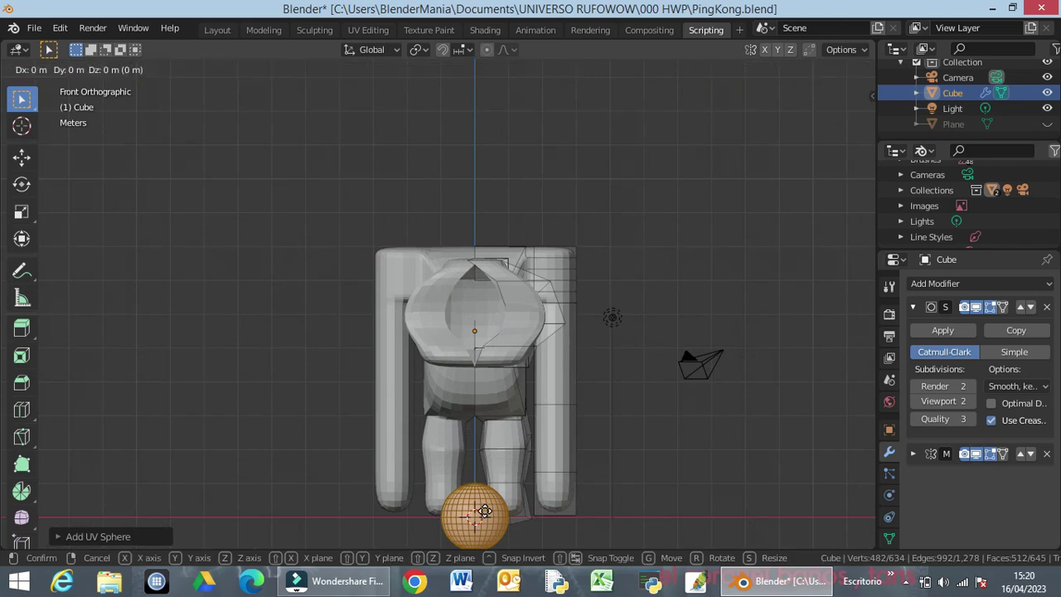
{"action": "key", "text": "z"}
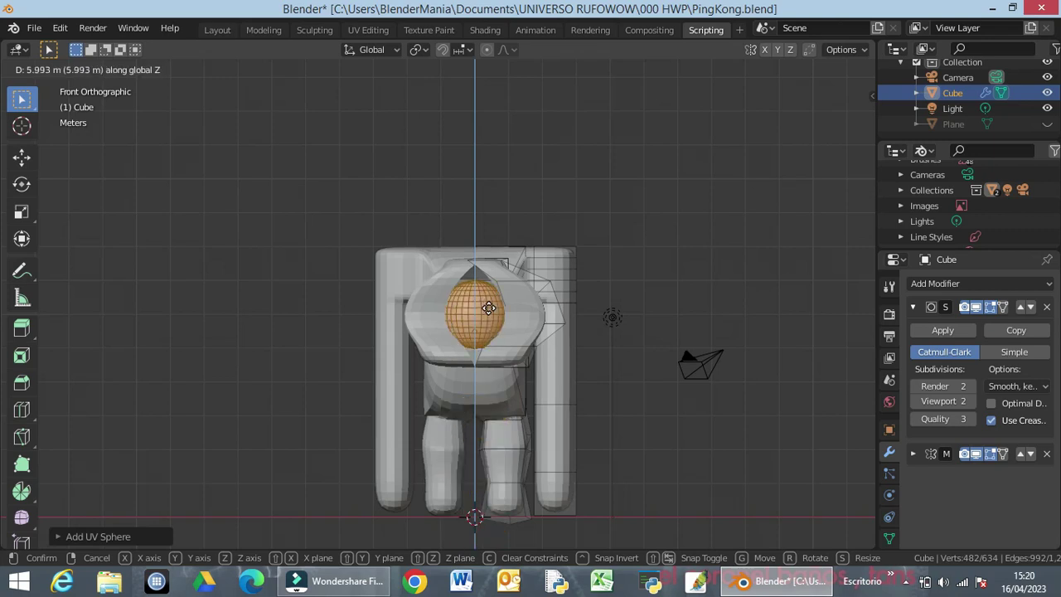
{"action": "left_click", "coordinate": [486, 299]}
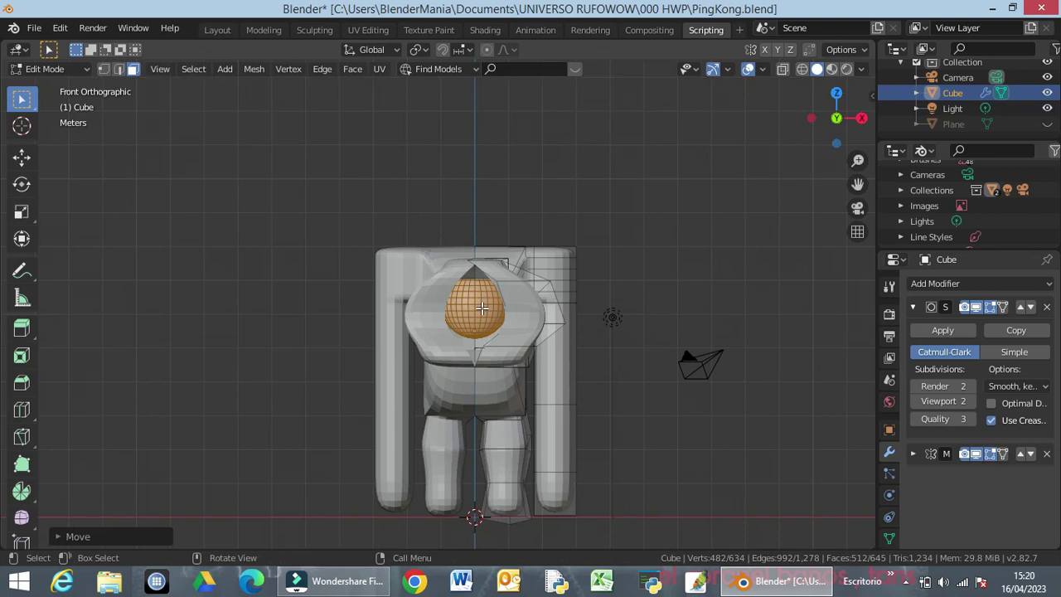
{"action": "key", "text": "g"}
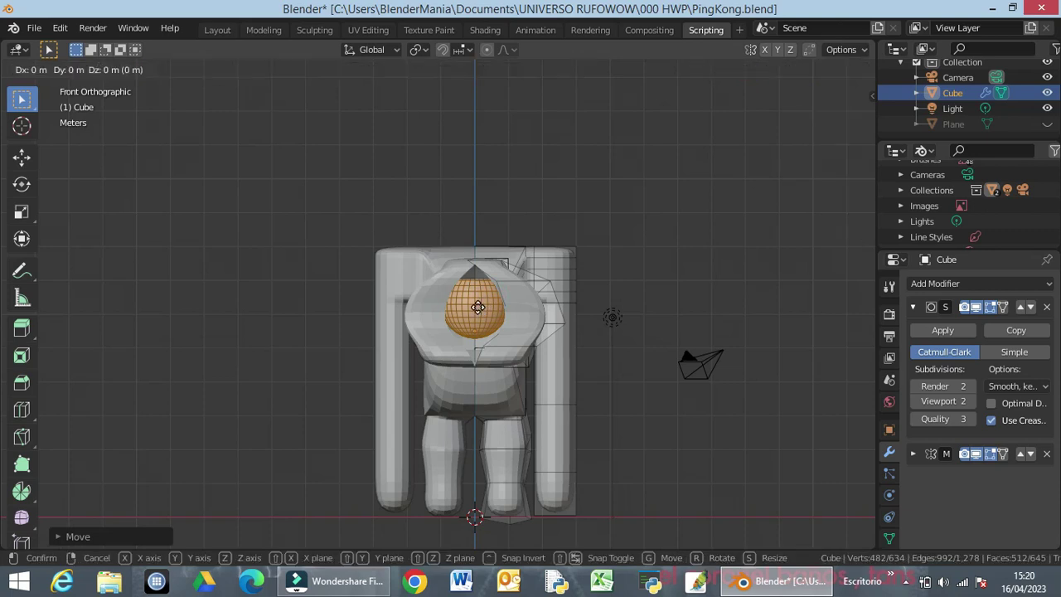
{"action": "key", "text": "z"}
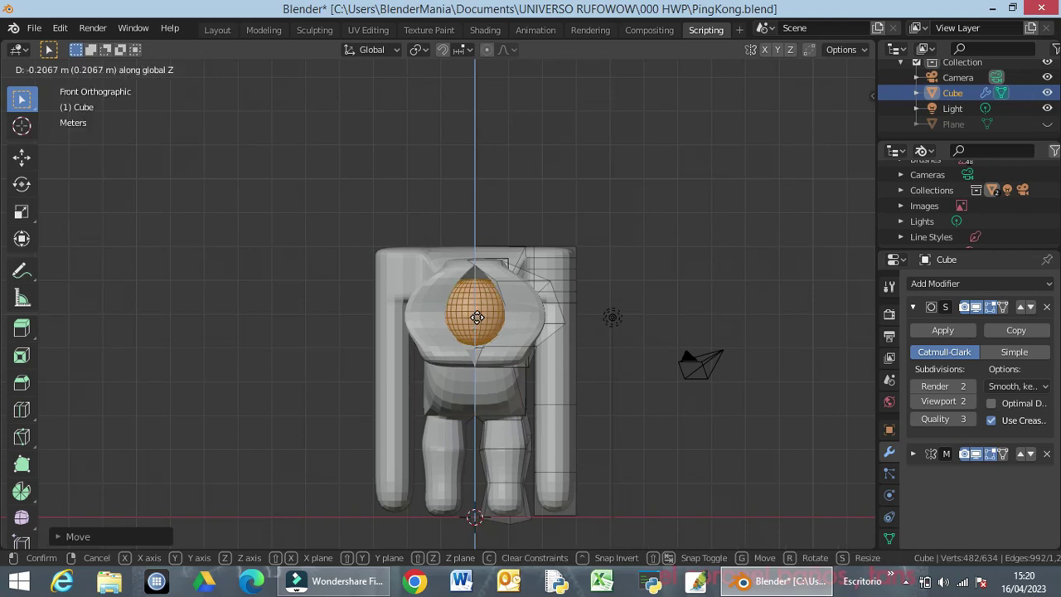
{"action": "left_click", "coordinate": [476, 314]}
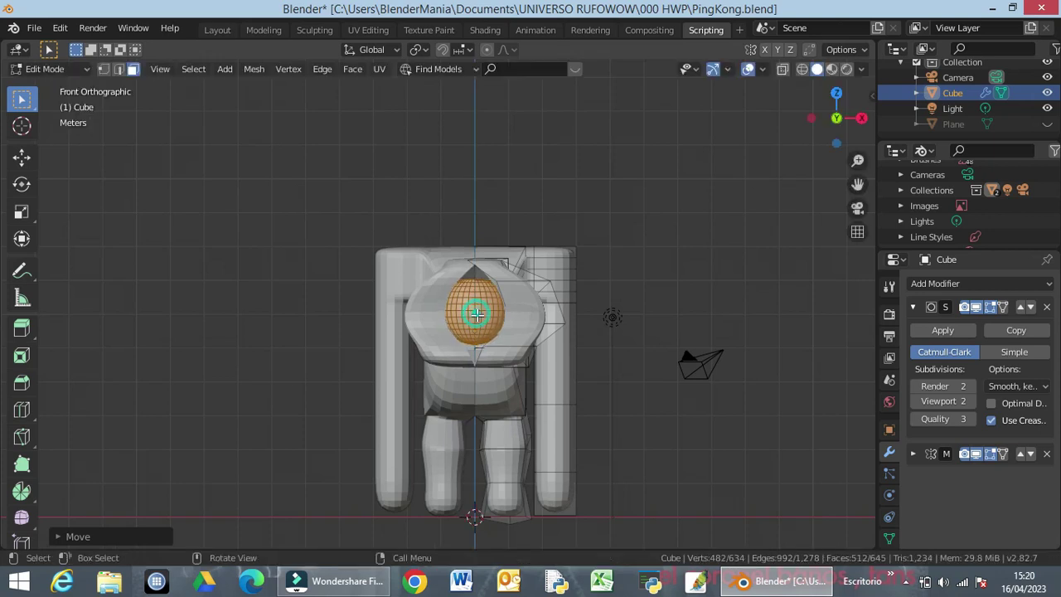
In the right side view, move the sphere forward along global Y until it sits in front of the head
{"action": "key", "text": "KP_3"}
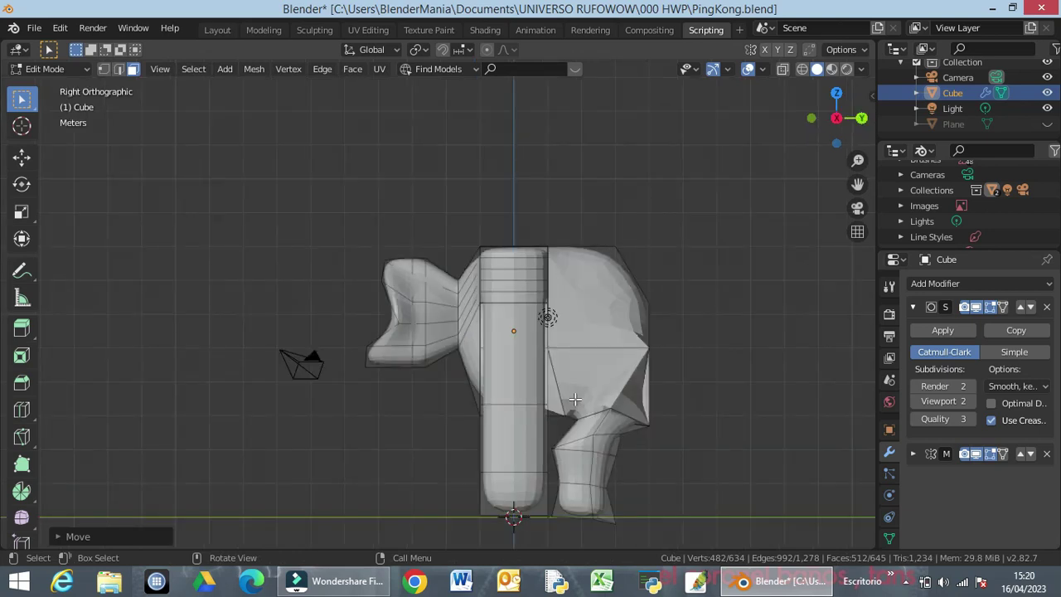
{"action": "key", "text": "g"}
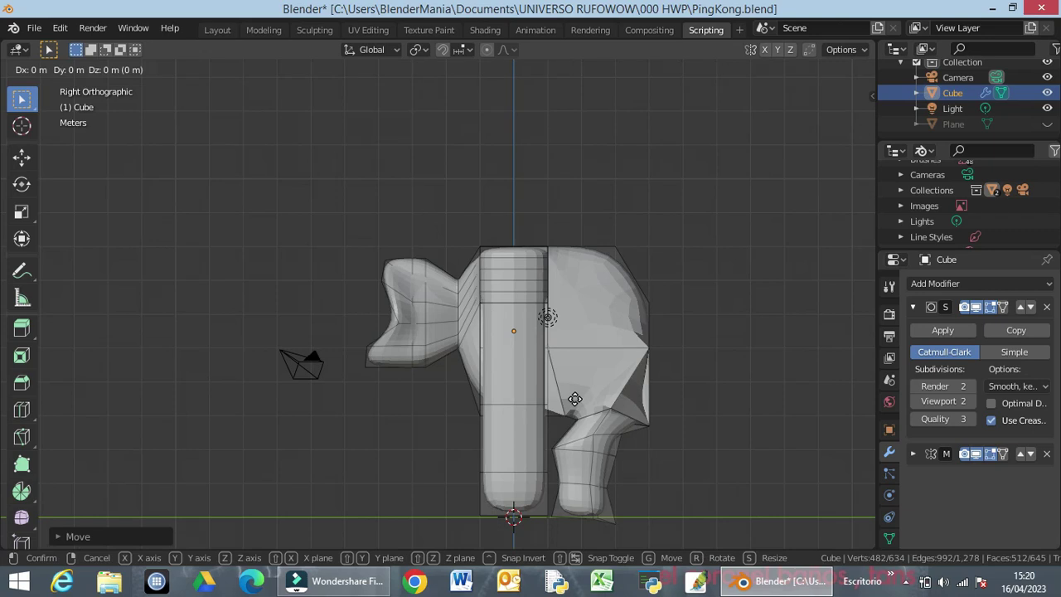
{"action": "key", "text": "y"}
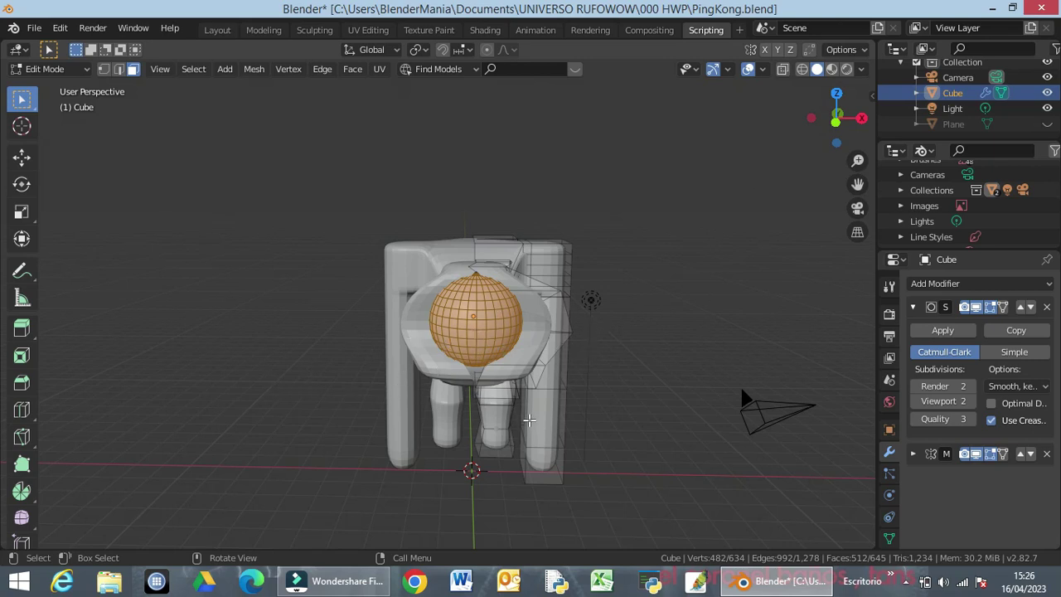
Move the Mirror modifier above the Subdivision Surface modifier in the stack and collapse its settings
{"action": "scroll", "coordinate": [528, 420], "scroll_direction": "up", "scroll_amount": 1}
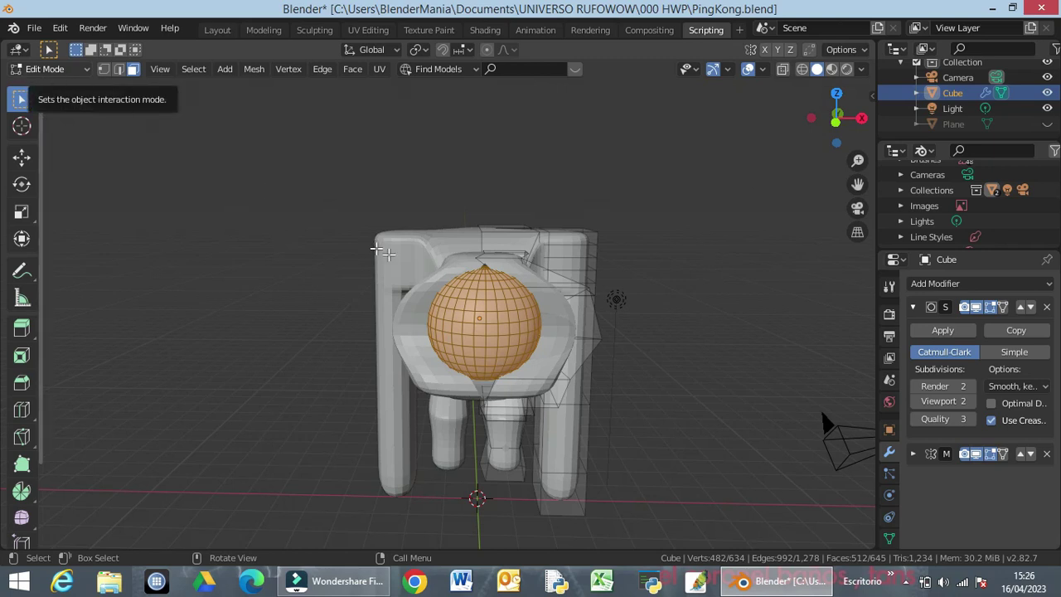
{"action": "left_click", "coordinate": [913, 454]}
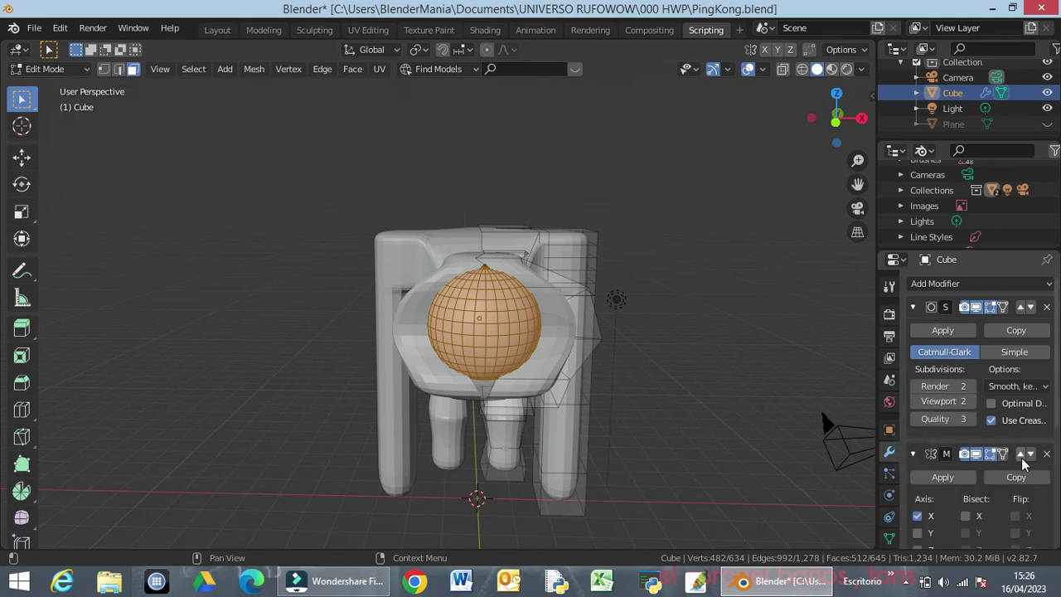
{"action": "scroll", "coordinate": [1021, 461], "scroll_direction": "down", "scroll_amount": 5}
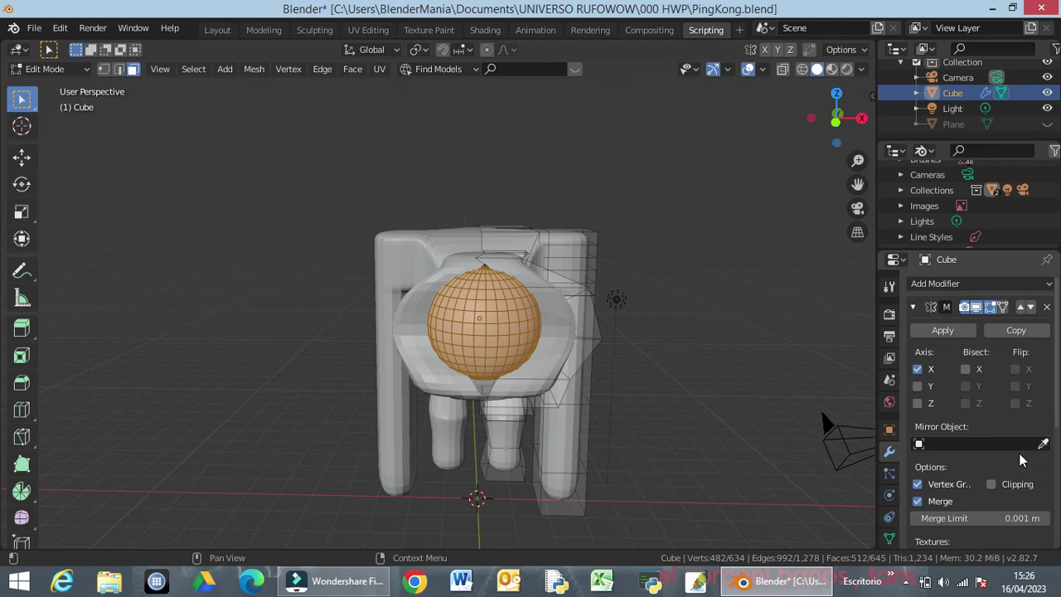
{"action": "left_click", "coordinate": [913, 306]}
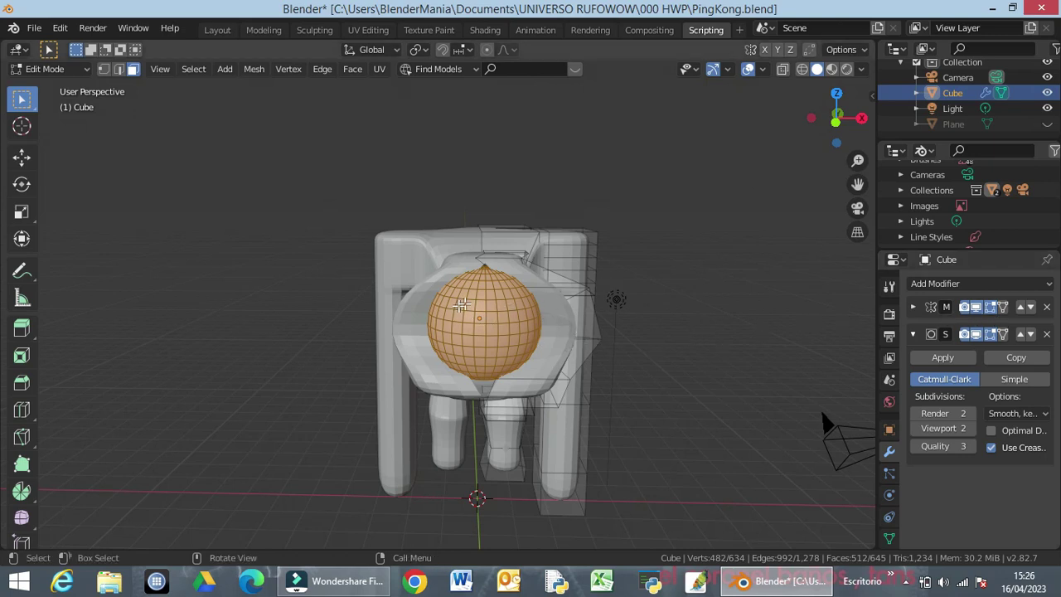
Move the sphere about 5.14 m along global X, clear of the character's body
{"action": "key", "text": "g"}
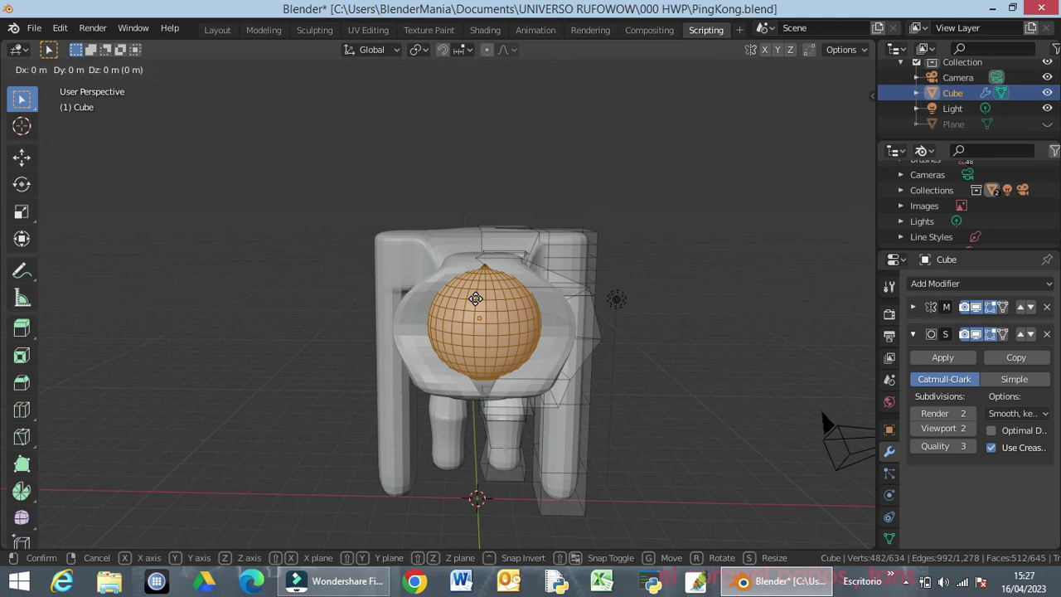
{"action": "key", "text": "x"}
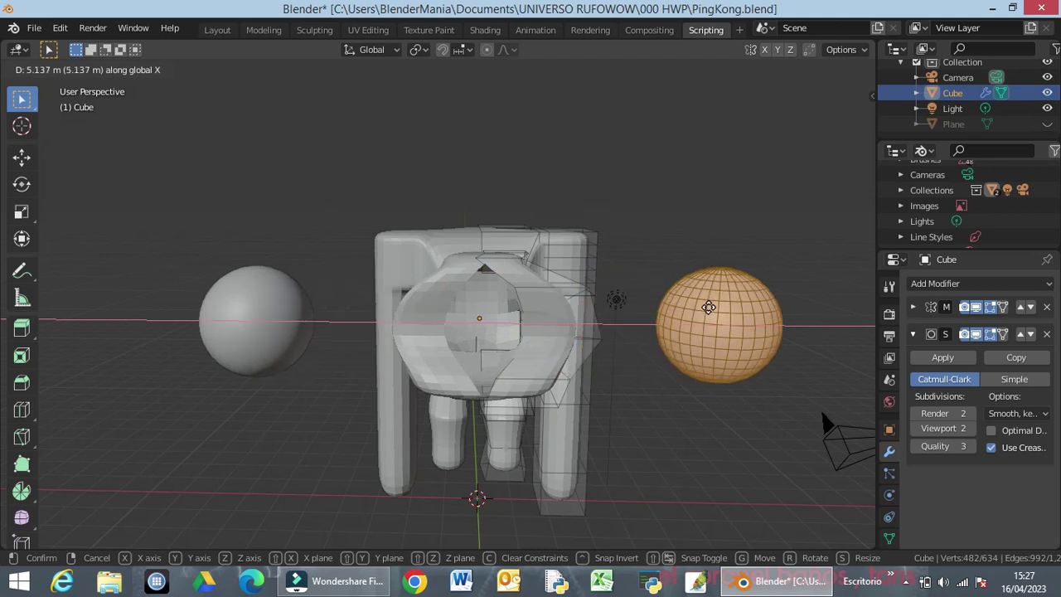
{"action": "left_click", "coordinate": [708, 307]}
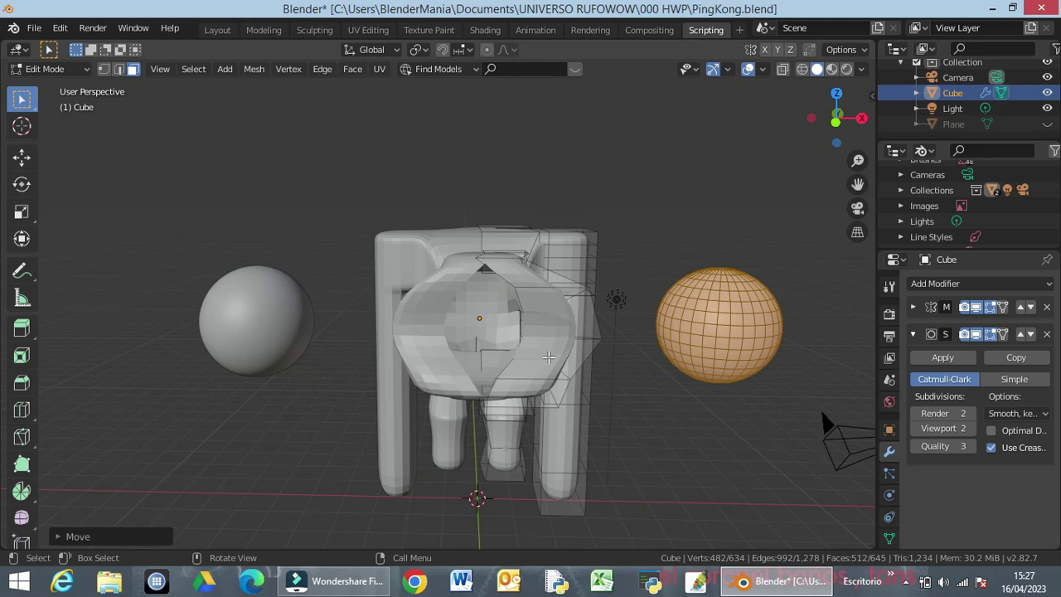
{"action": "middle_click_drag", "start_coordinate": [552, 356], "coordinate": [729, 300]}
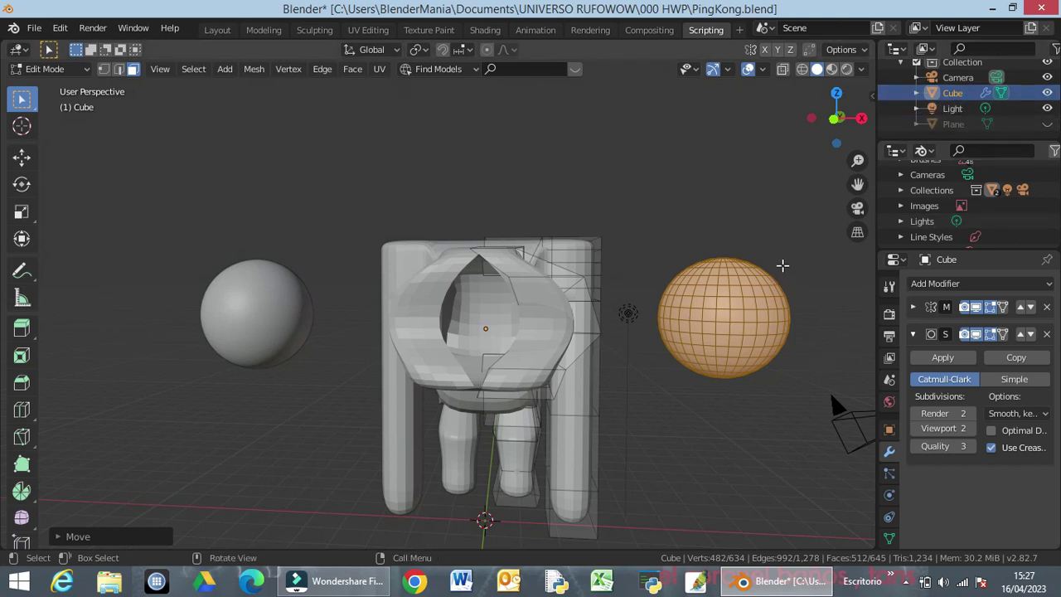
Delete the selected sphere's vertices from the character mesh, return to Object Mode and deselect the character
{"action": "key", "text": "x"}
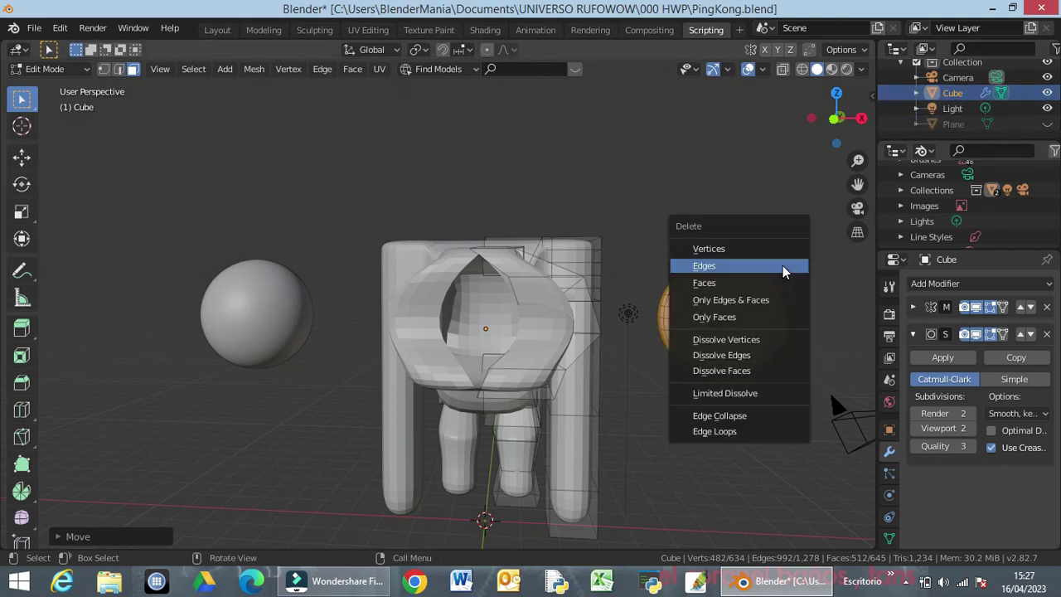
{"action": "left_click", "coordinate": [736, 250]}
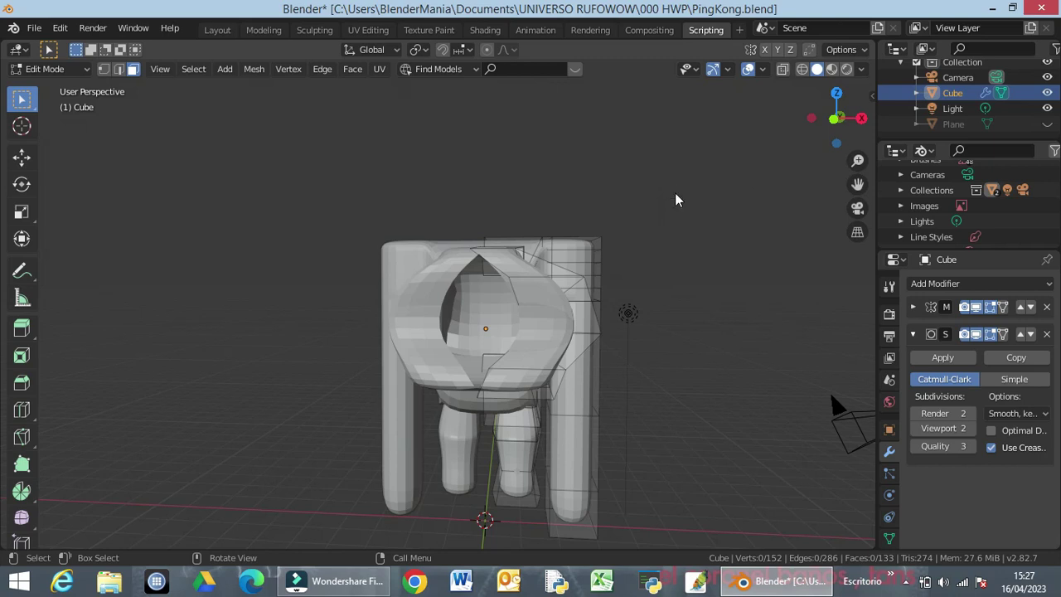
{"action": "key", "text": "Tab"}
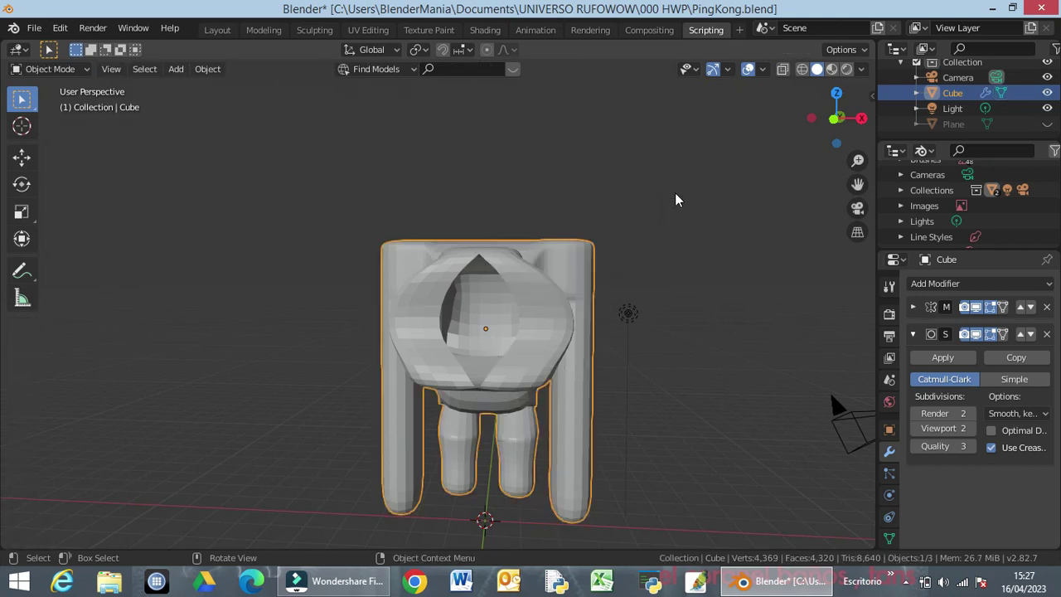
{"action": "left_click", "coordinate": [485, 181]}
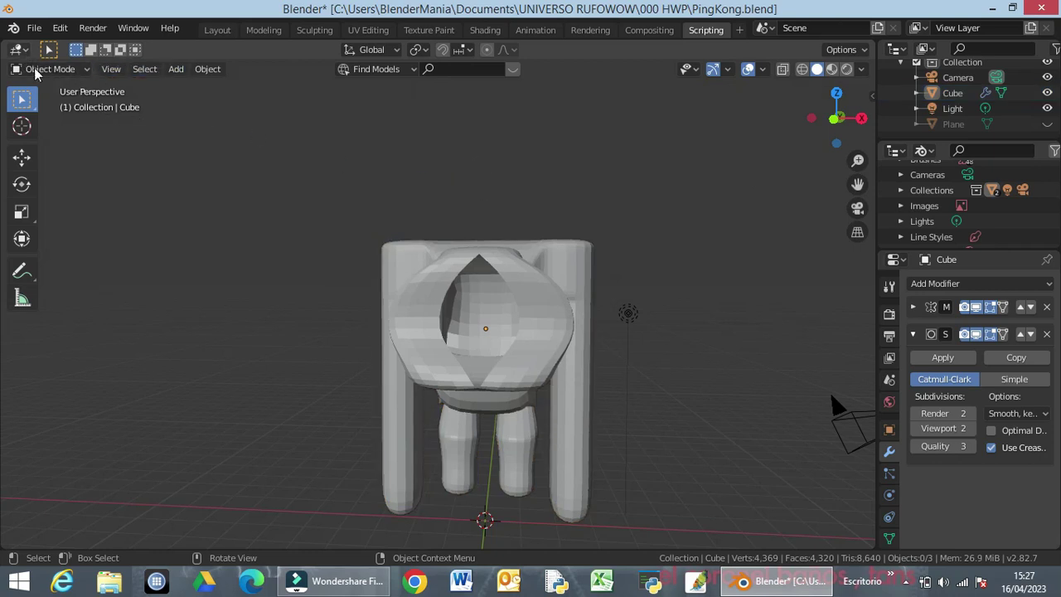
{"action": "left_click", "coordinate": [455, 257]}
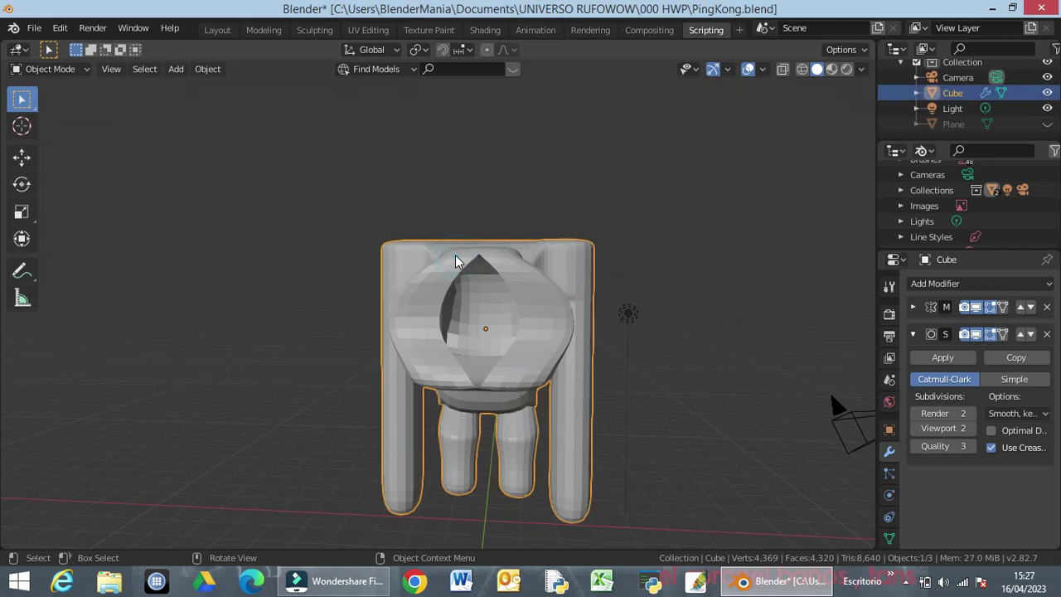
{"action": "left_click", "coordinate": [655, 170]}
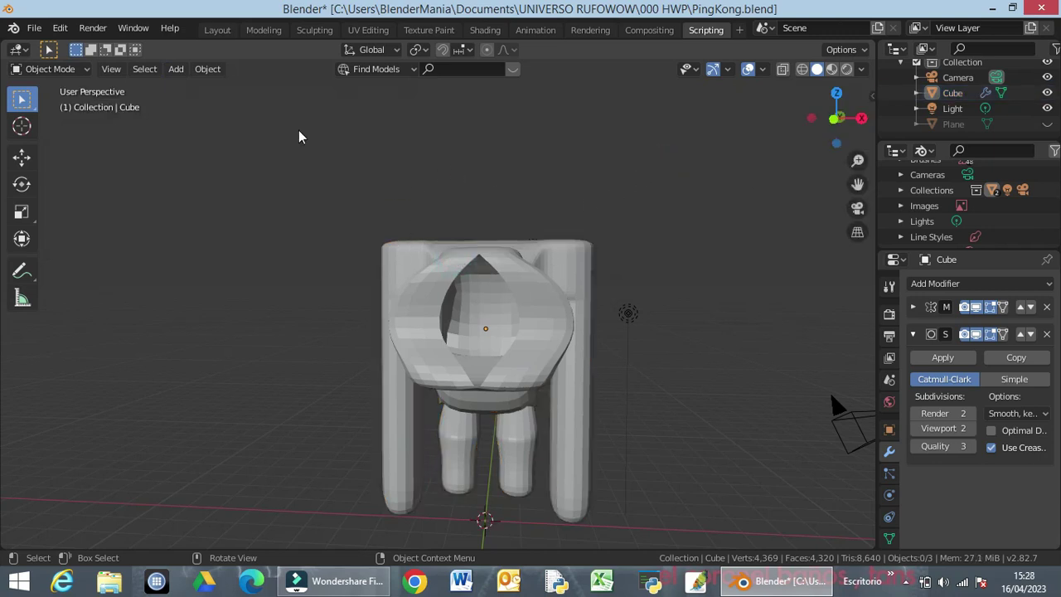
Add a UV sphere as a separate object and raise it along global Z to the height of the head's opening
{"action": "left_click", "coordinate": [174, 70]}
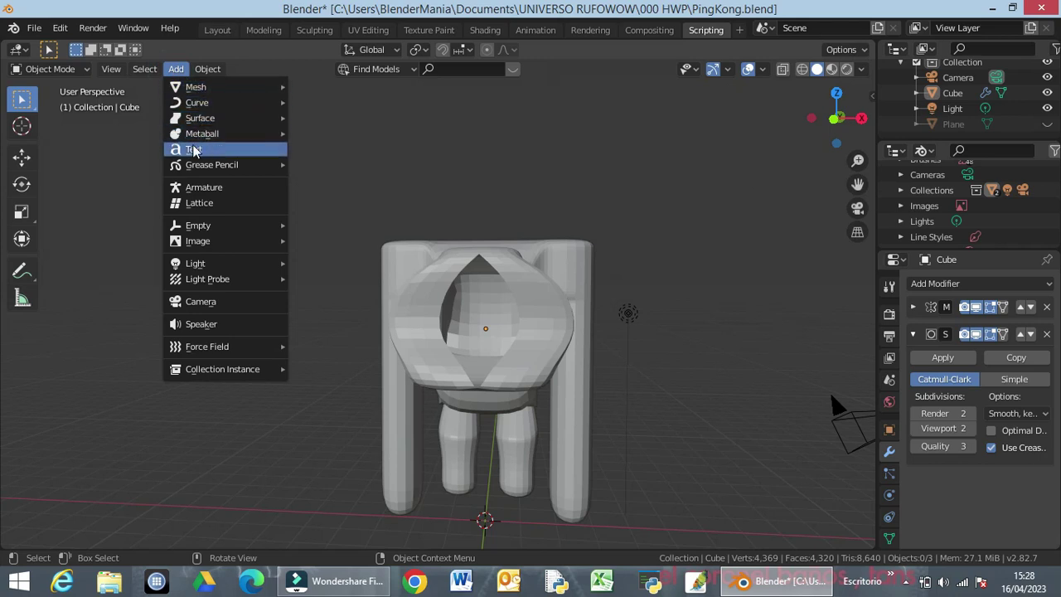
{"action": "mouse_move", "coordinate": [196, 140]}
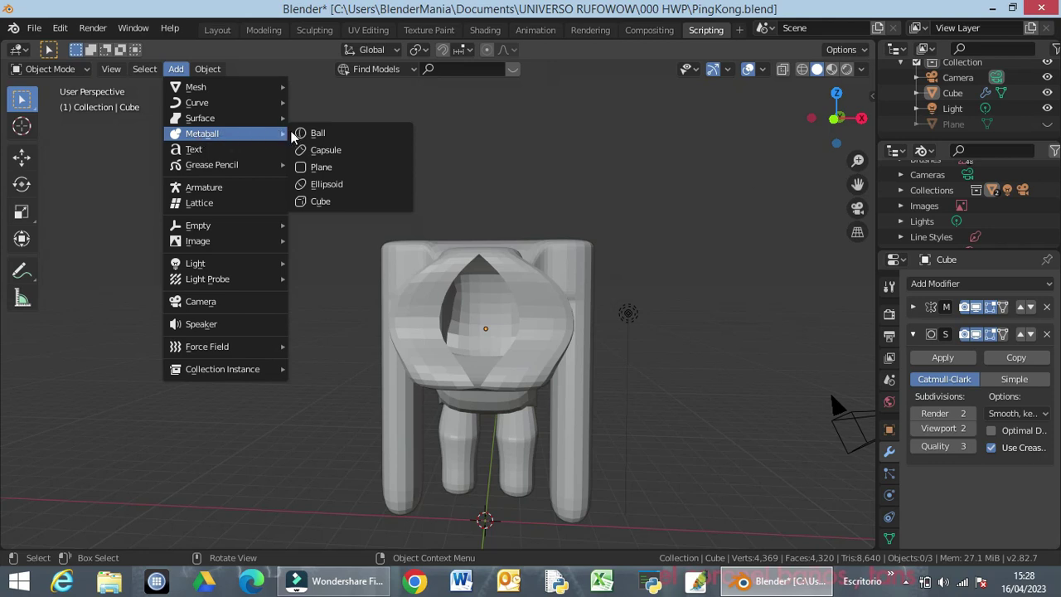
{"action": "mouse_move", "coordinate": [249, 86]}
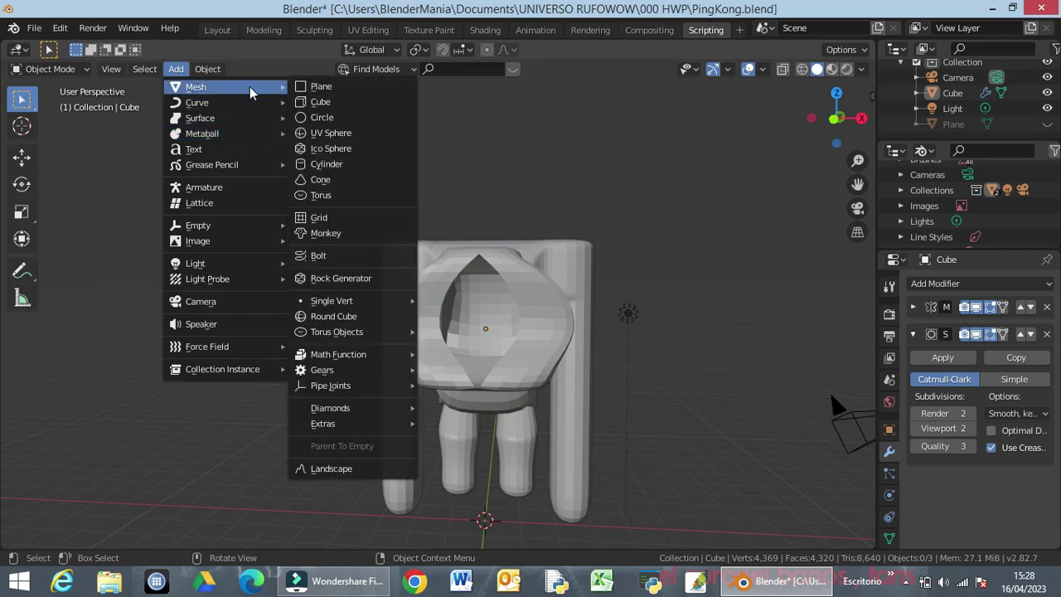
{"action": "left_click", "coordinate": [316, 133]}
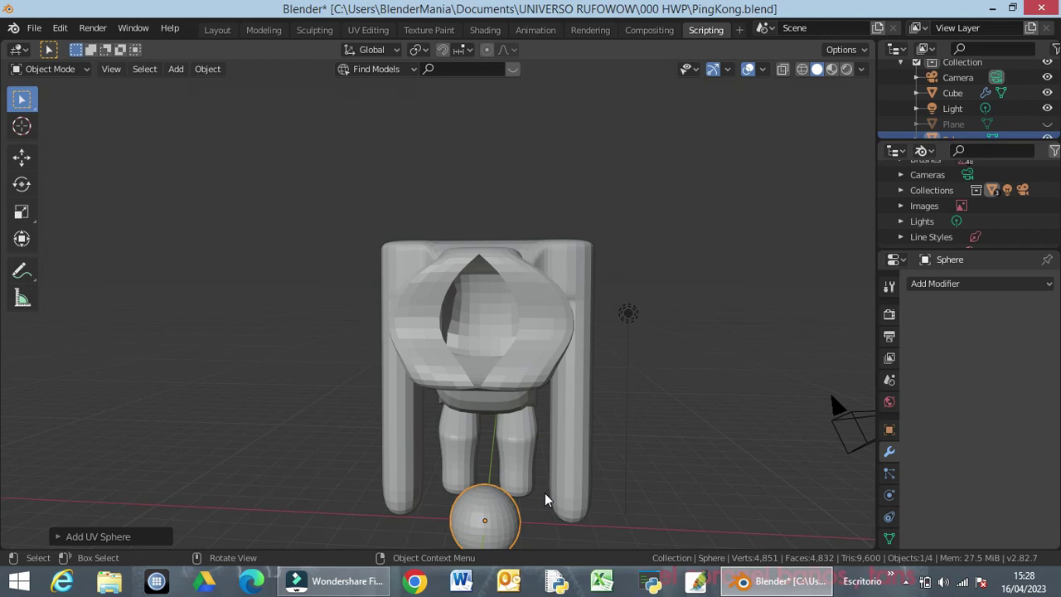
{"action": "key", "text": "g"}
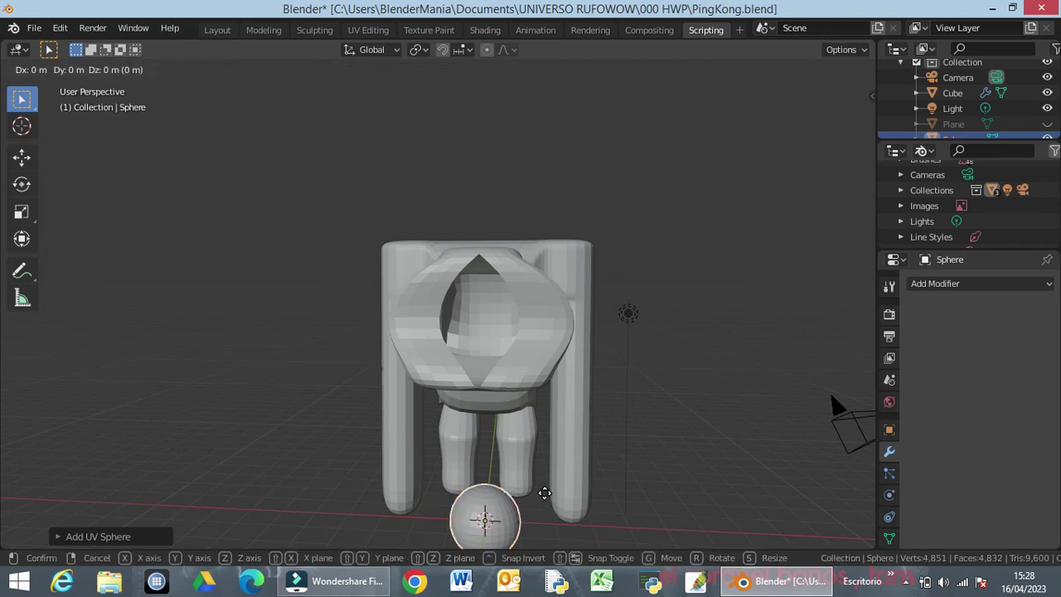
{"action": "key", "text": "z"}
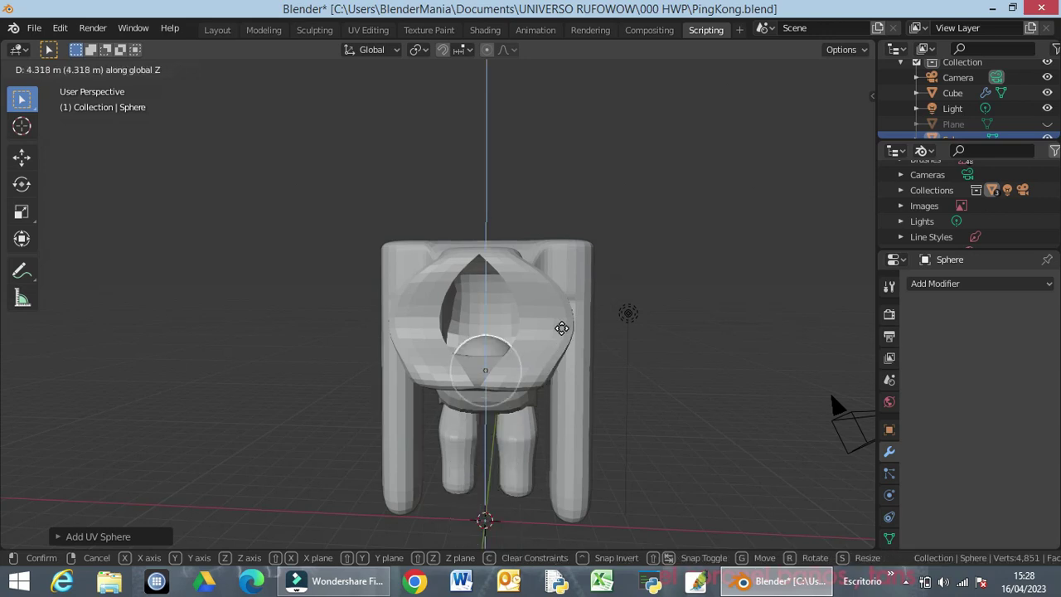
{"action": "left_click", "coordinate": [560, 300]}
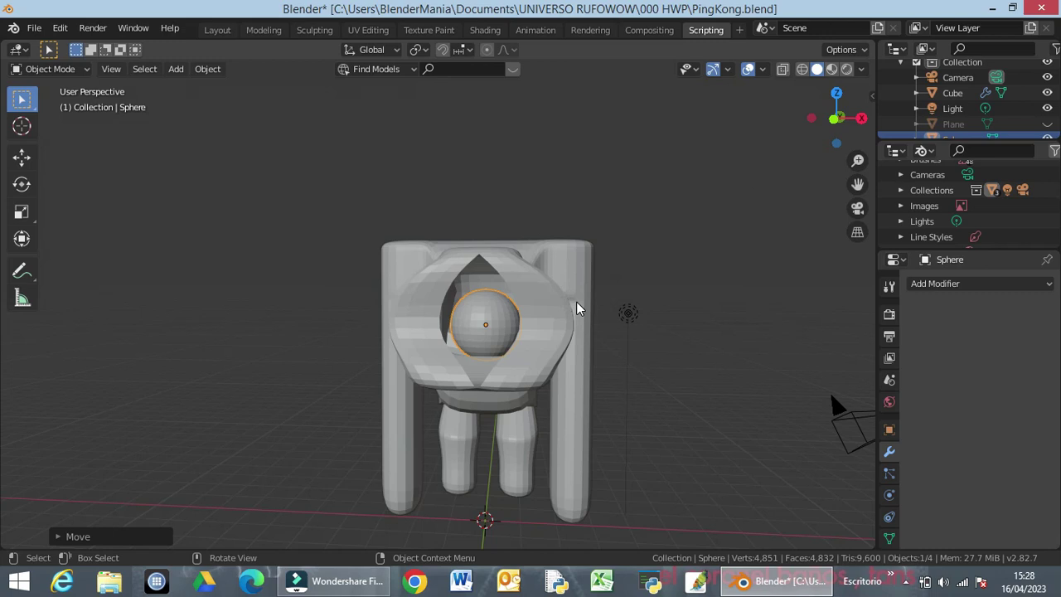
In the right side view, raise the sphere slightly along global Z and scale it up by about 1.16
{"action": "key", "text": "KP_3"}
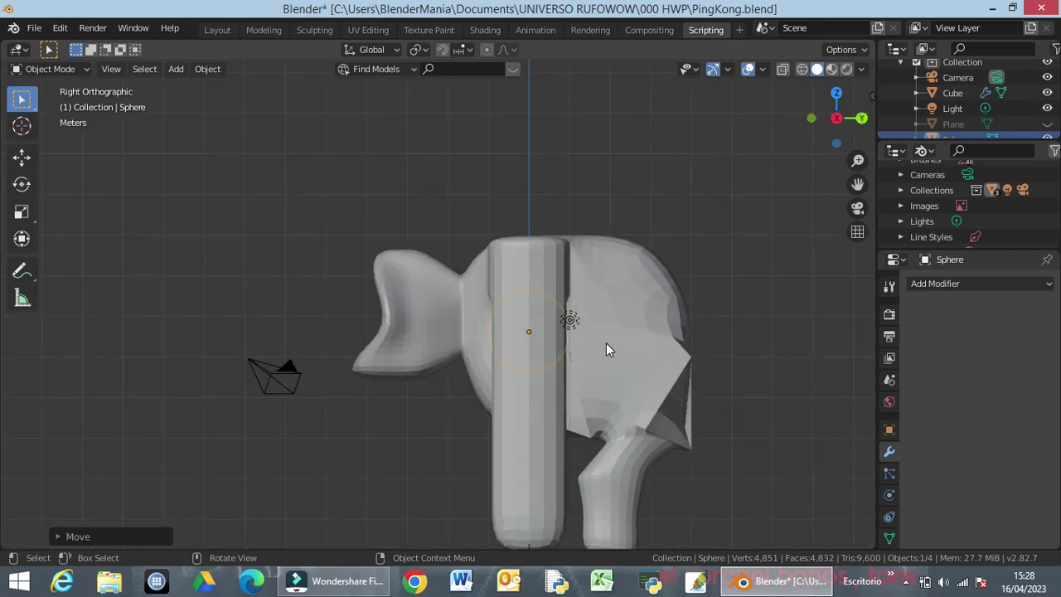
{"action": "key", "text": "g"}
{"action": "key", "text": "z"}
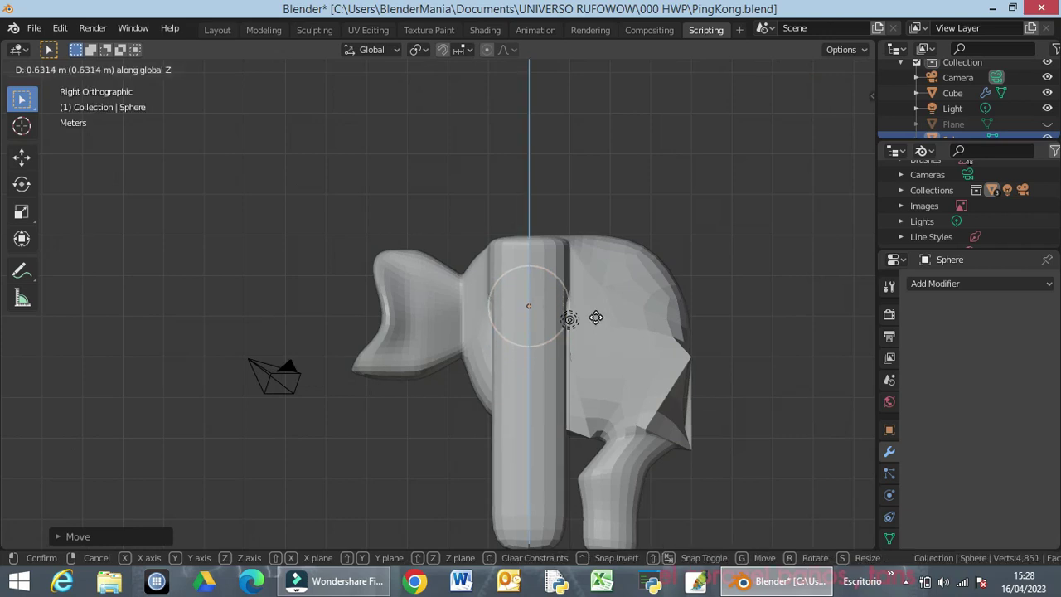
{"action": "left_click", "coordinate": [590, 326]}
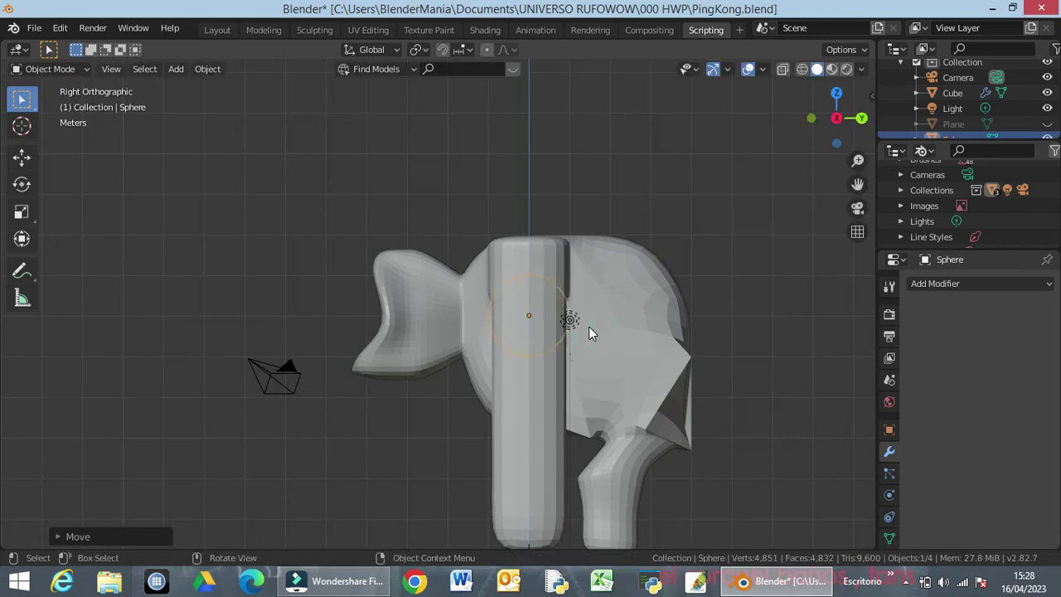
{"action": "key", "text": "s"}
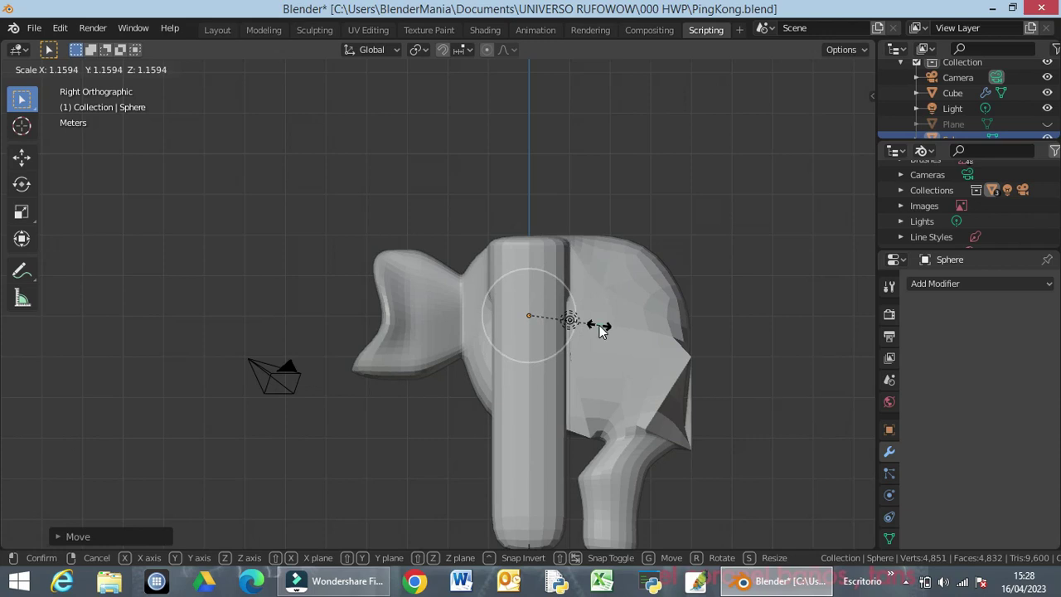
{"action": "left_click", "coordinate": [600, 333]}
Move the sphere forward along negative global Y until it sits partly inside the head's opening
{"action": "key", "text": "g"}
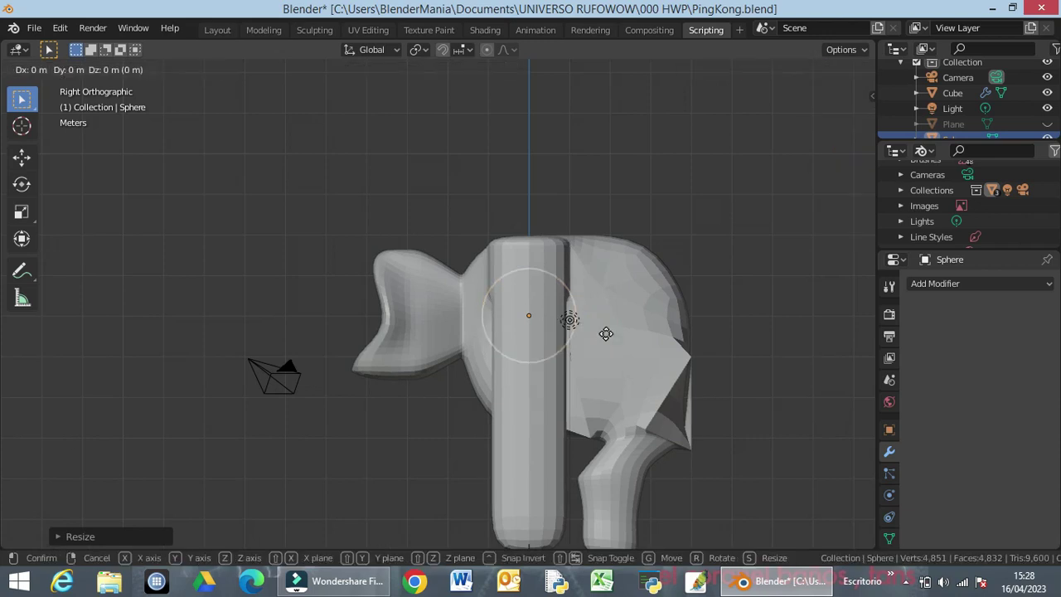
{"action": "key", "text": "y"}
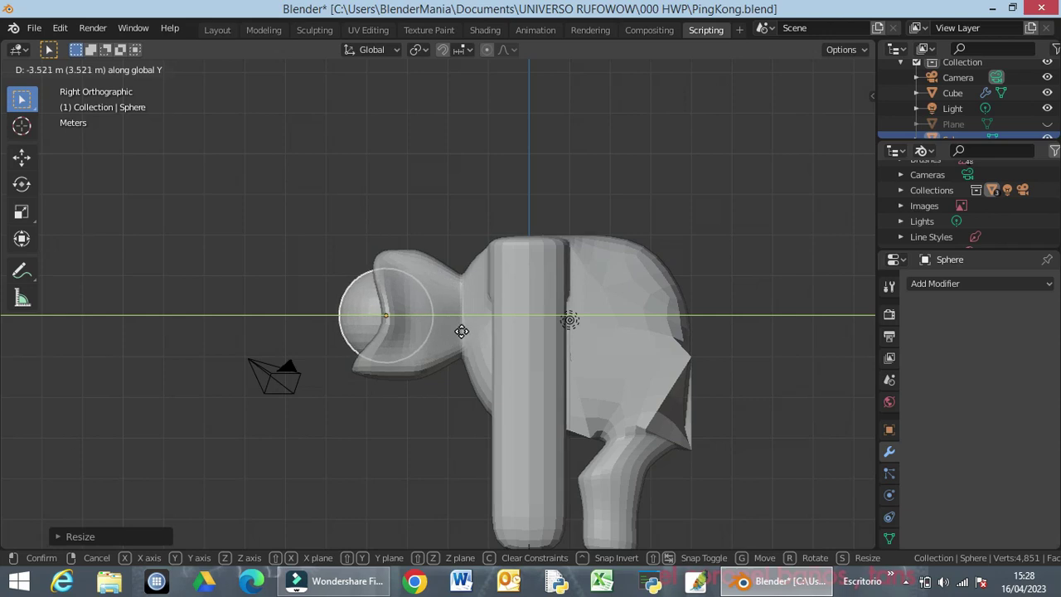
{"action": "left_click", "coordinate": [472, 341]}
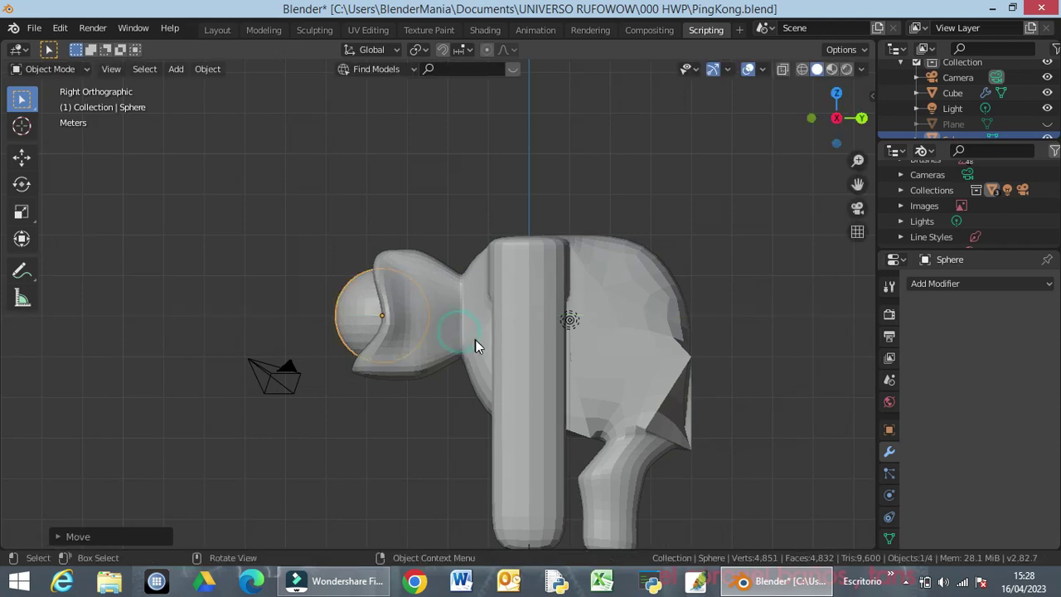
In the front view, enlarge the sphere uniformly by a factor of about 1.36 to fill the head's opening
{"action": "middle_click_drag", "start_coordinate": [313, 430], "coordinate": [473, 434]}
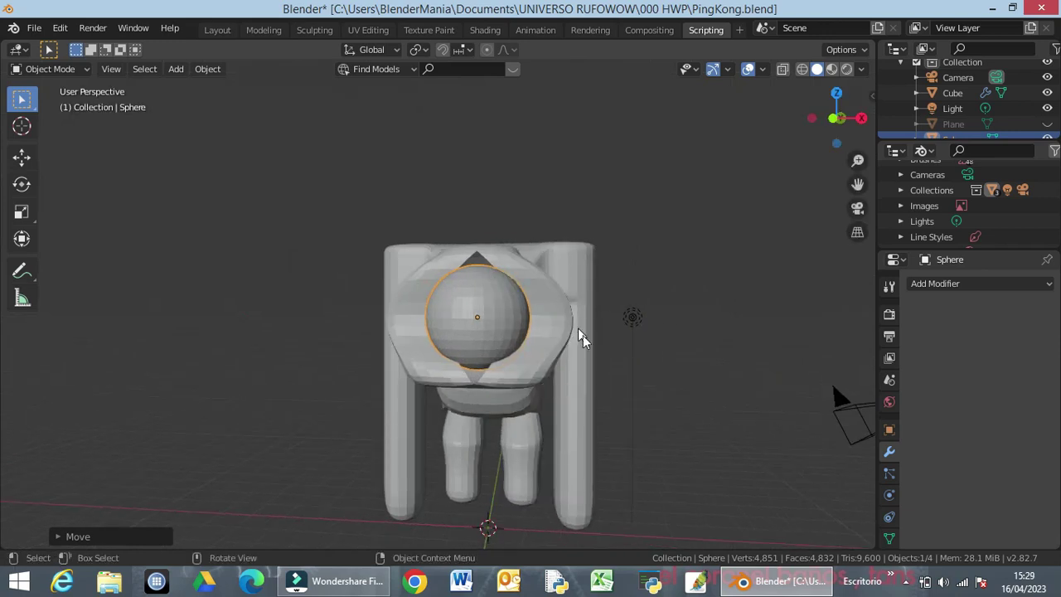
{"action": "middle_click_drag", "start_coordinate": [582, 334], "coordinate": [434, 292]}
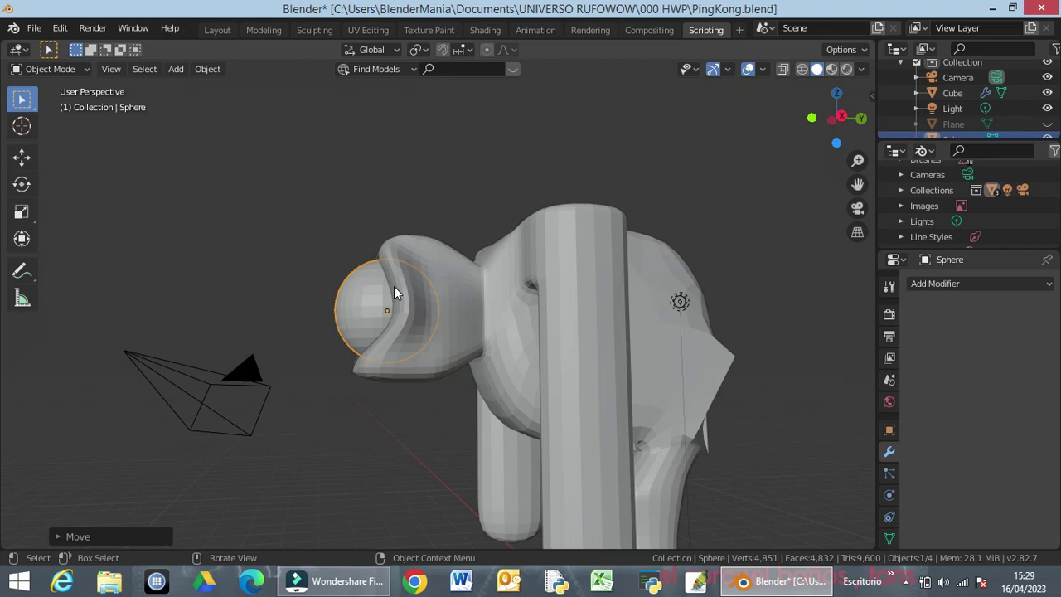
{"action": "key", "text": "KP_1"}
{"action": "key", "text": "s"}
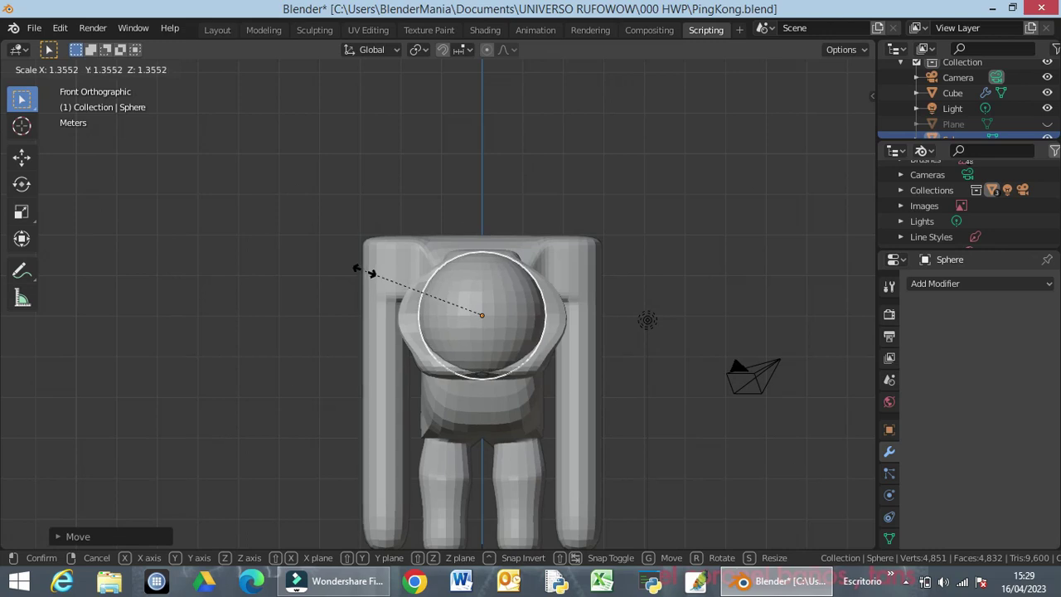
{"action": "left_click", "coordinate": [363, 271]}
In the right side view, shrink the sphere uniformly by a factor of about 0.87 to fit within the head
{"action": "middle_click_drag", "start_coordinate": [624, 352], "coordinate": [443, 359]}
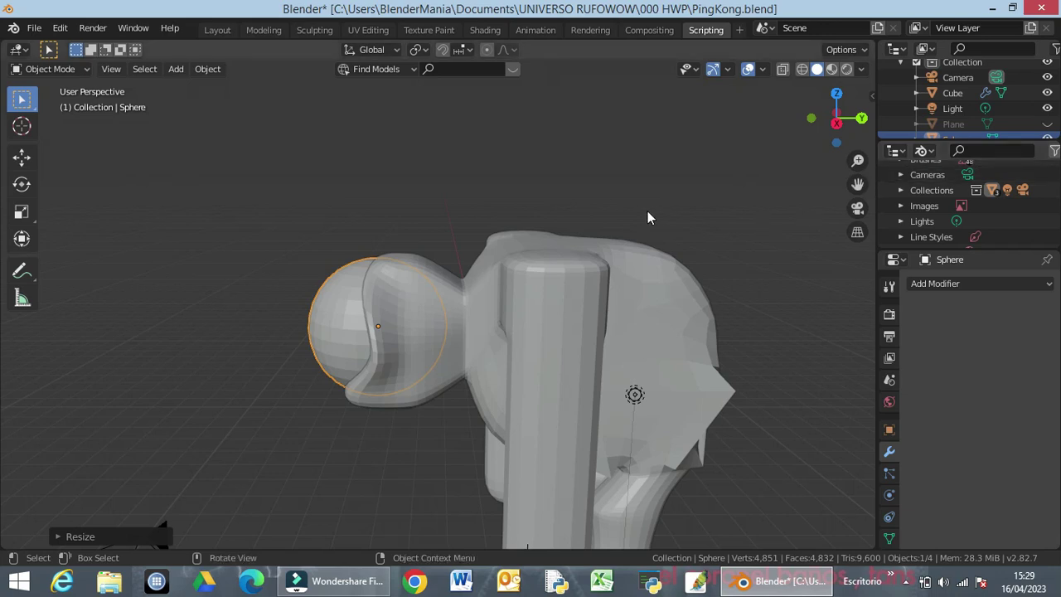
{"action": "key", "text": "KP_3"}
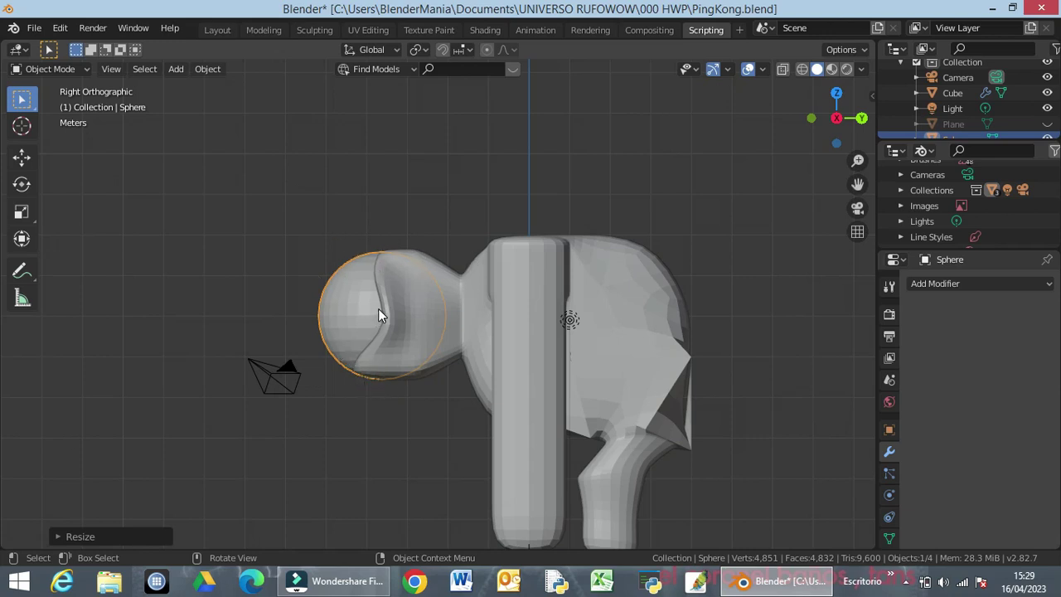
{"action": "key", "text": "s"}
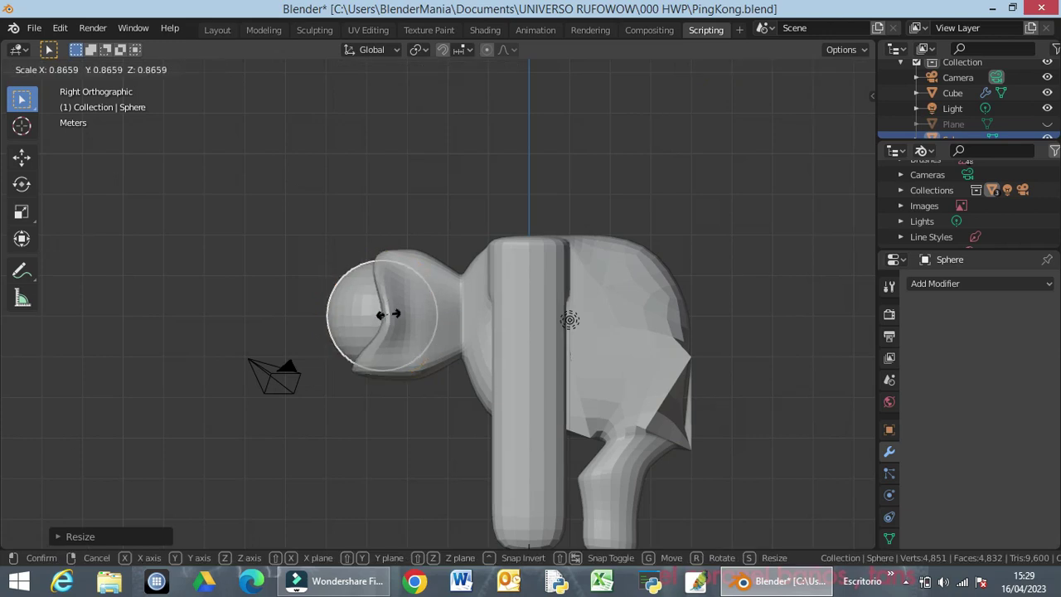
{"action": "left_click", "coordinate": [389, 314]}
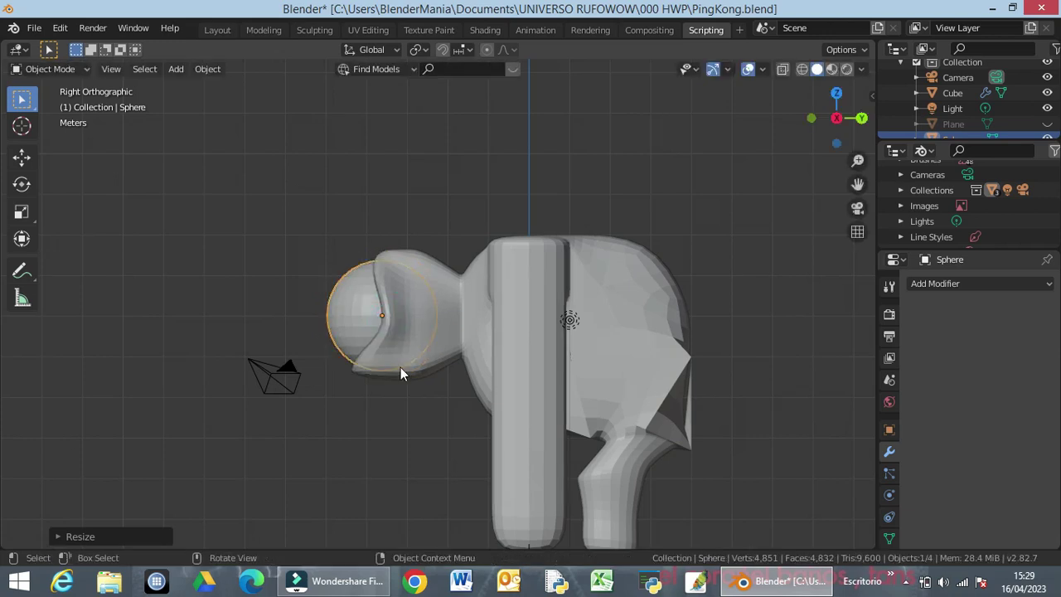
Inspect how the sphere fits in the head from several angles and enter Edit Mode on the sphere
{"action": "middle_click_drag", "start_coordinate": [400, 367], "coordinate": [582, 317]}
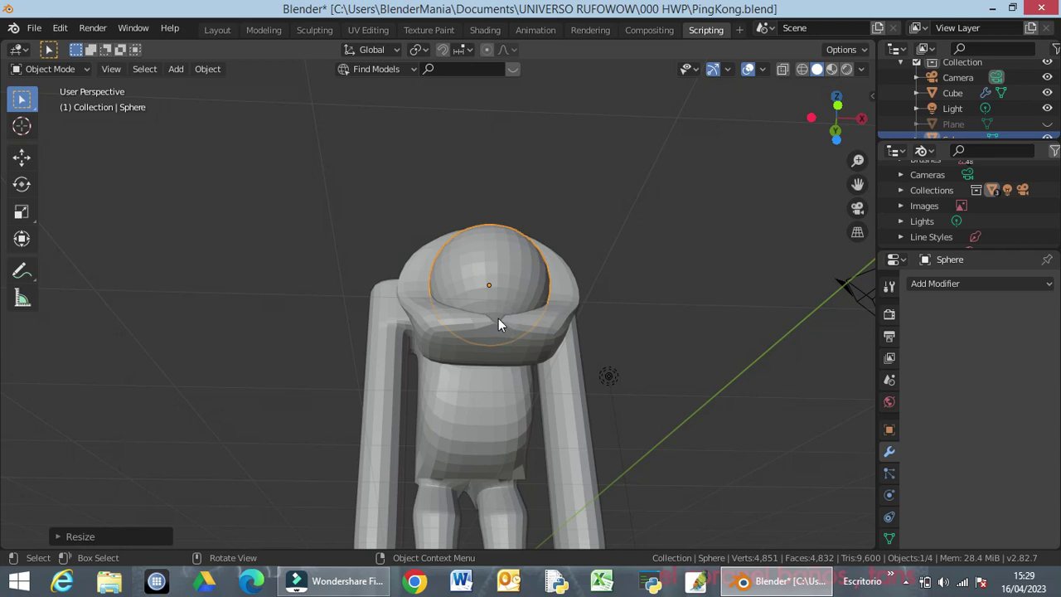
{"action": "middle_click_drag", "start_coordinate": [519, 343], "coordinate": [399, 422]}
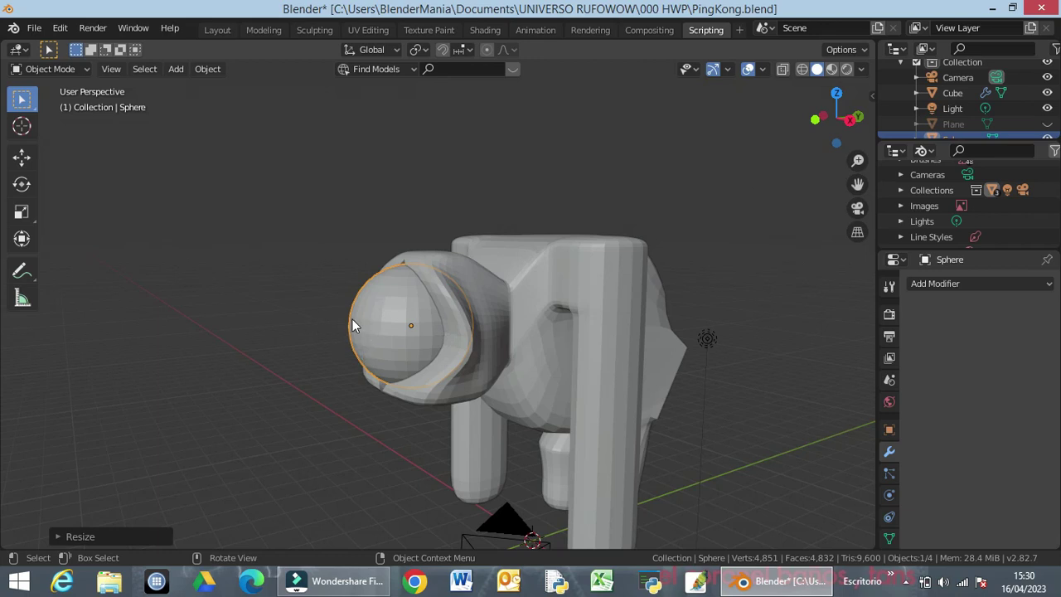
{"action": "middle_click_drag", "start_coordinate": [453, 329], "coordinate": [404, 342]}
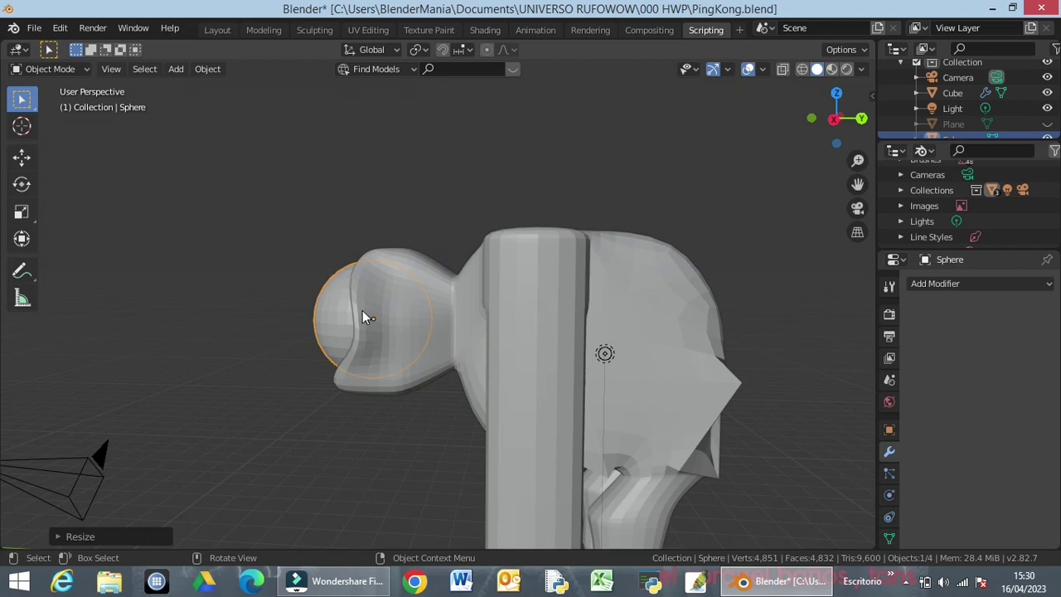
{"action": "middle_click_drag", "start_coordinate": [365, 348], "coordinate": [547, 338]}
{"action": "key", "text": "Tab"}
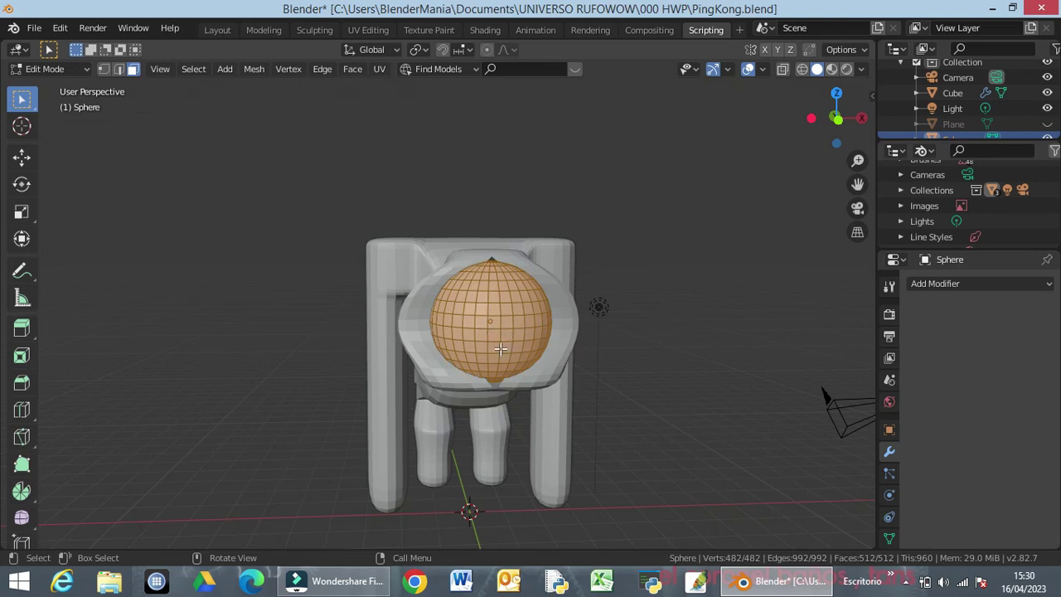
{"action": "middle_click_drag", "start_coordinate": [556, 328], "coordinate": [529, 323]}
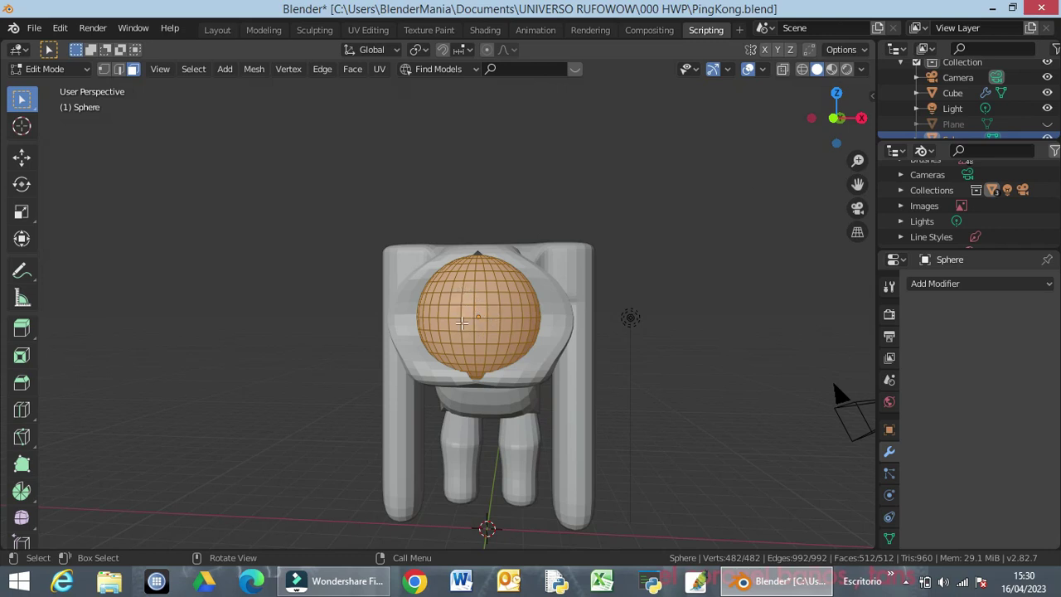
{"action": "left_click", "coordinate": [223, 69]}
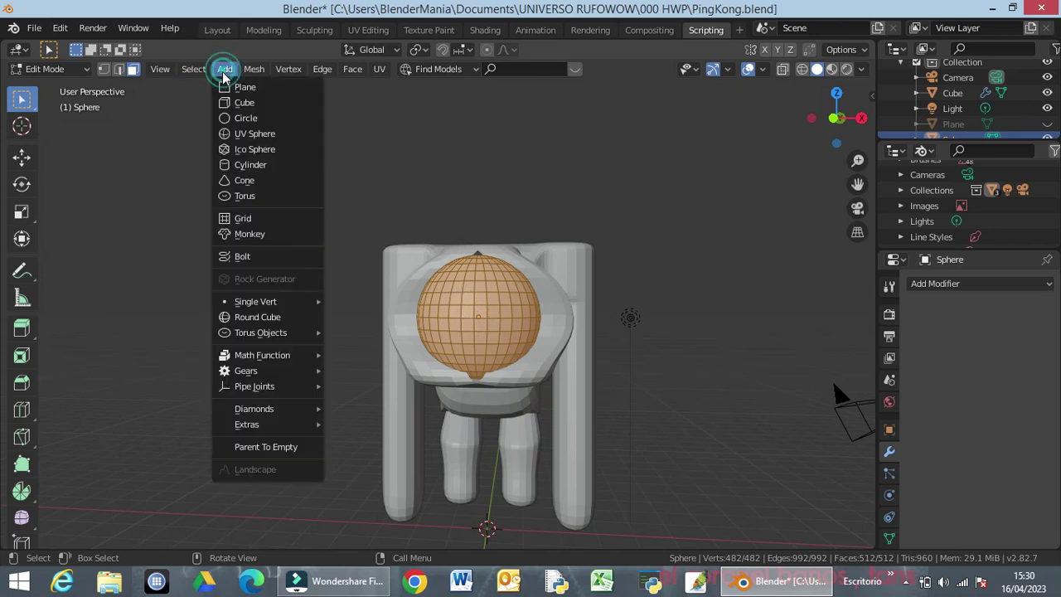
{"action": "left_click", "coordinate": [224, 70]}
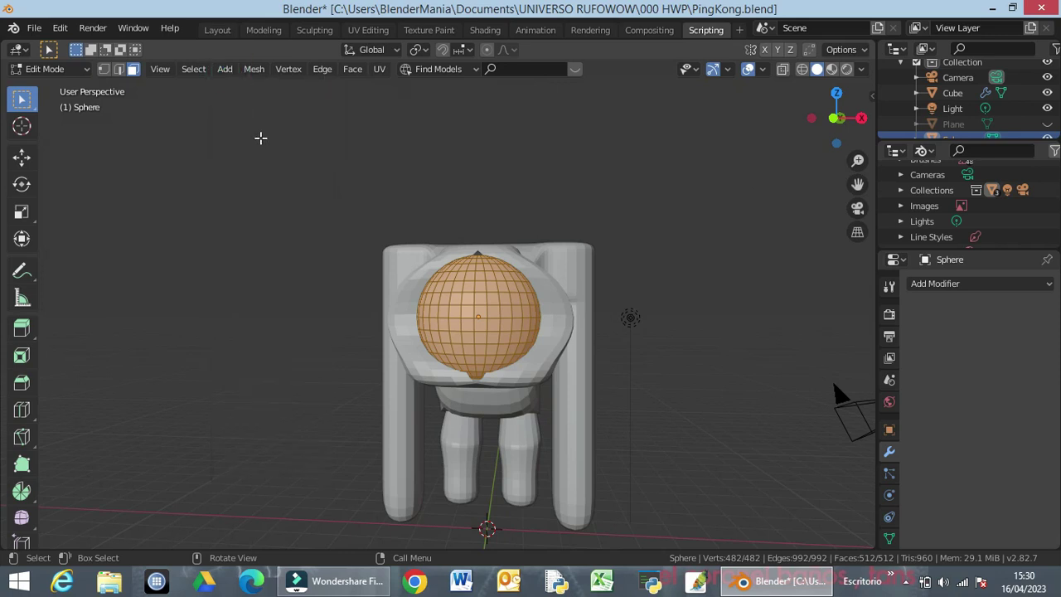
{"action": "key", "text": "g"}
{"action": "key", "text": "y"}
{"action": "key", "text": "x"}
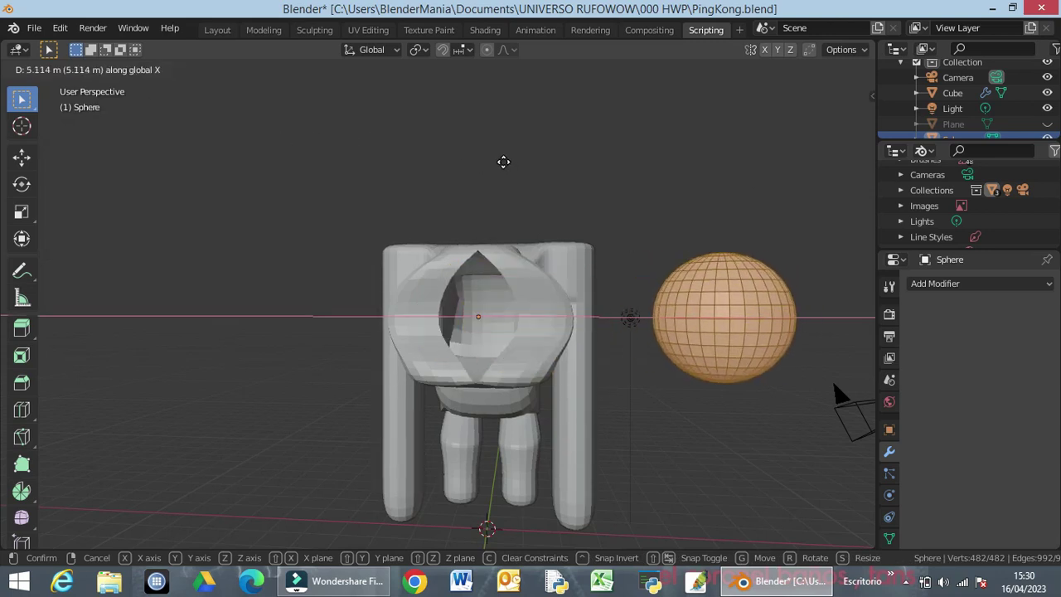
{"action": "key", "text": "Escape"}
{"action": "key", "text": "Tab"}
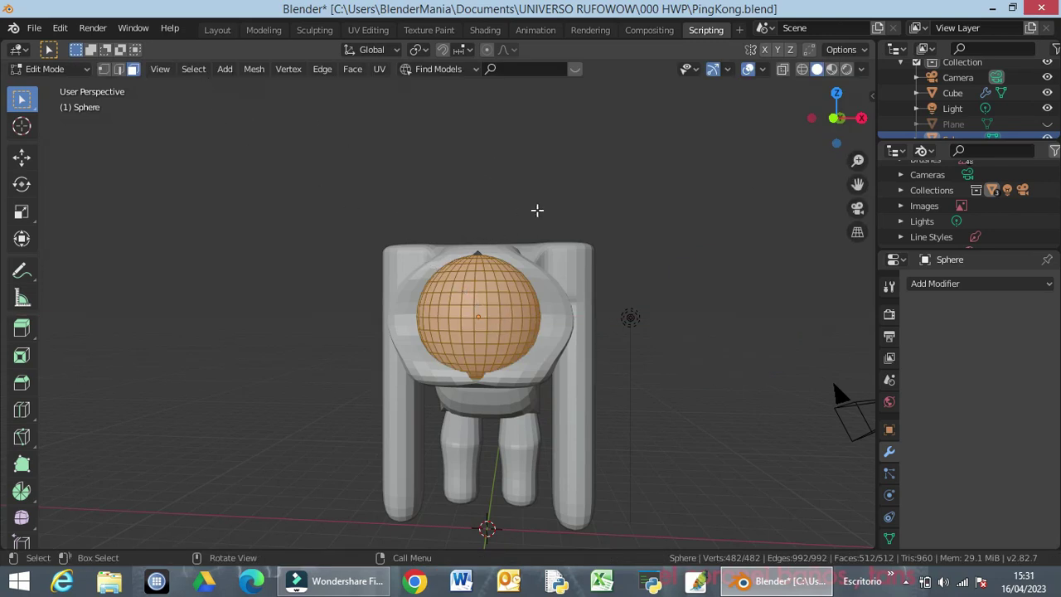
Hide the Cube body and add a second UV sphere within the existing sphere's mesh in the right side view
{"action": "left_click", "coordinate": [1047, 93]}
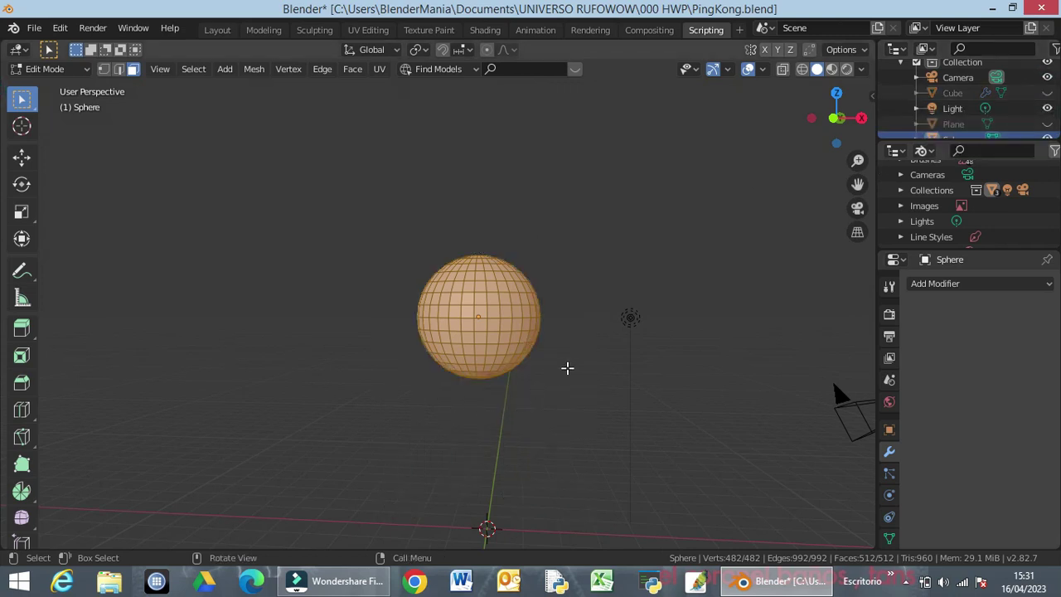
{"action": "key", "text": "1"}
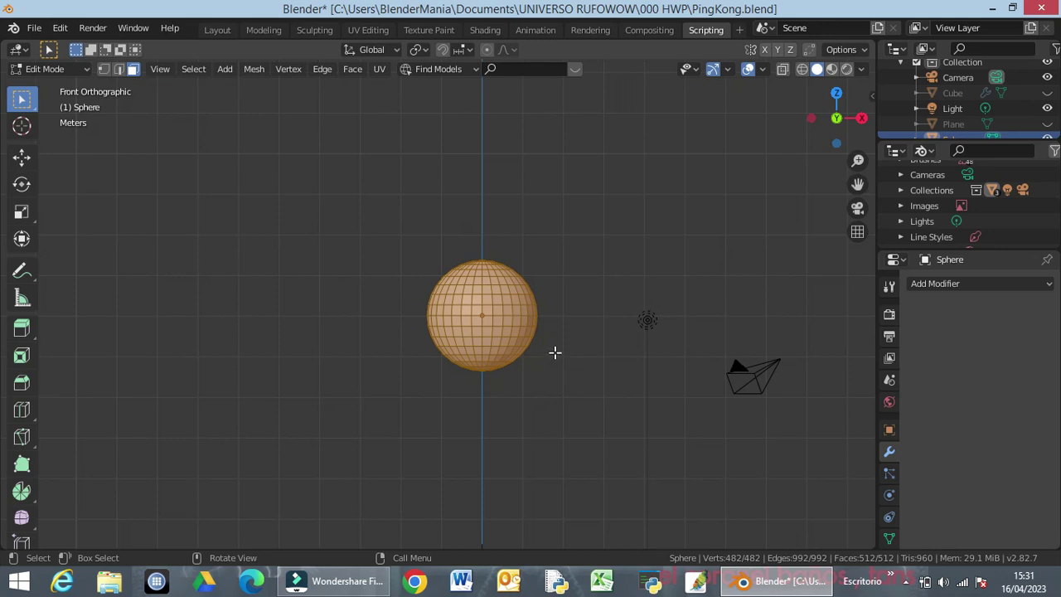
{"action": "key", "text": "3"}
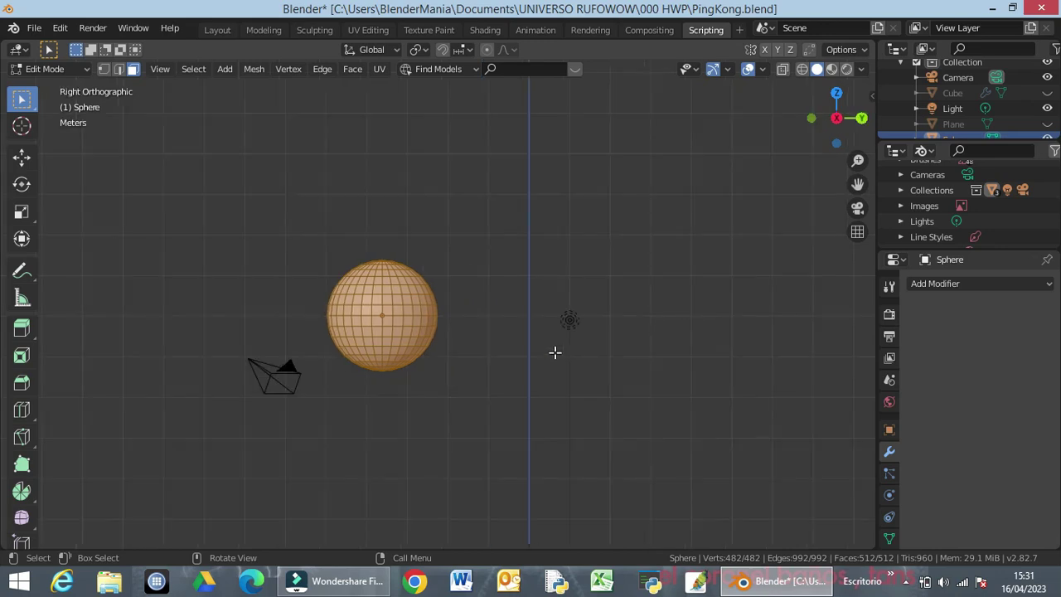
{"action": "left_click", "coordinate": [222, 68]}
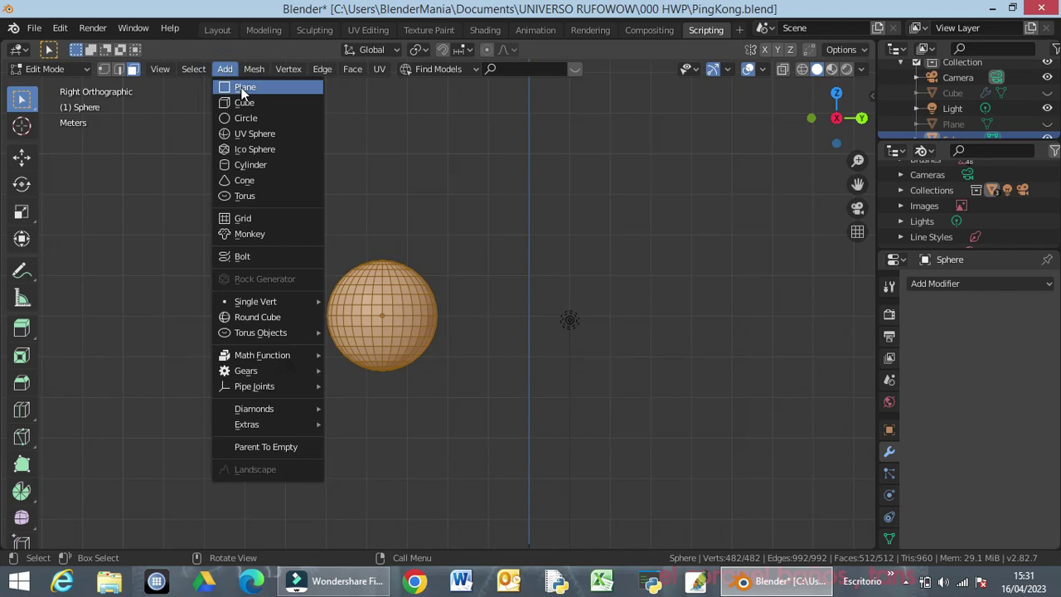
{"action": "left_click", "coordinate": [242, 135]}
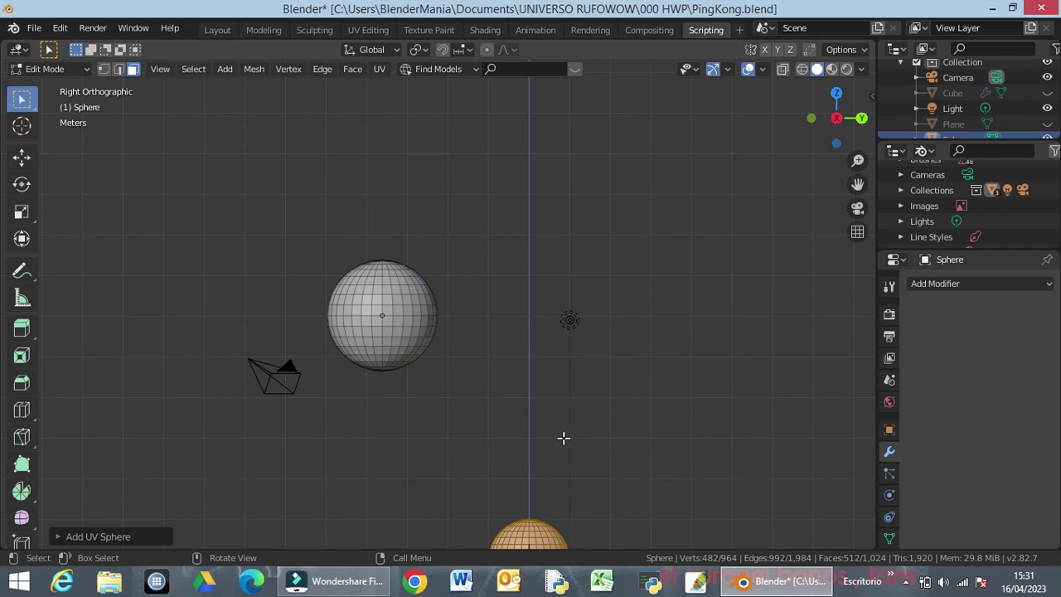
Raise the new sphere about 5.91 m along global Z to roughly the height of the large sphere
{"action": "key", "text": "g"}
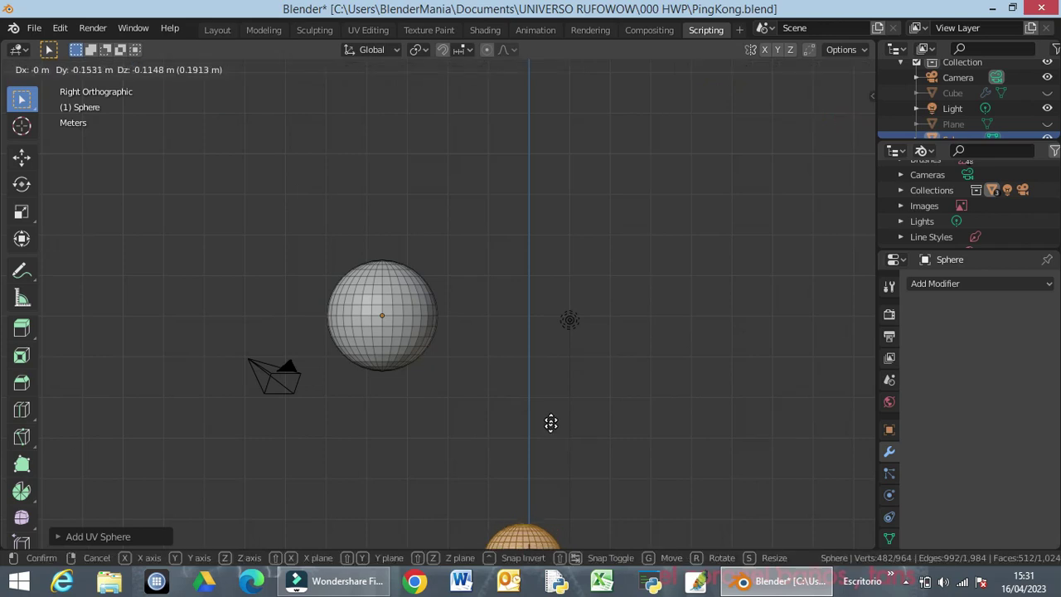
{"action": "key", "text": "z"}
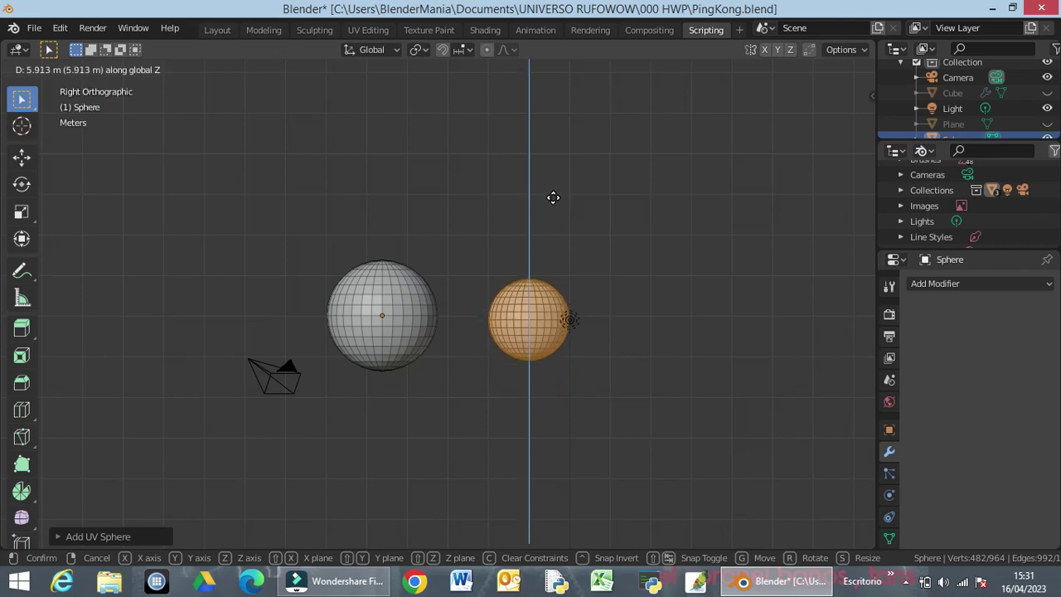
{"action": "left_click", "coordinate": [553, 198]}
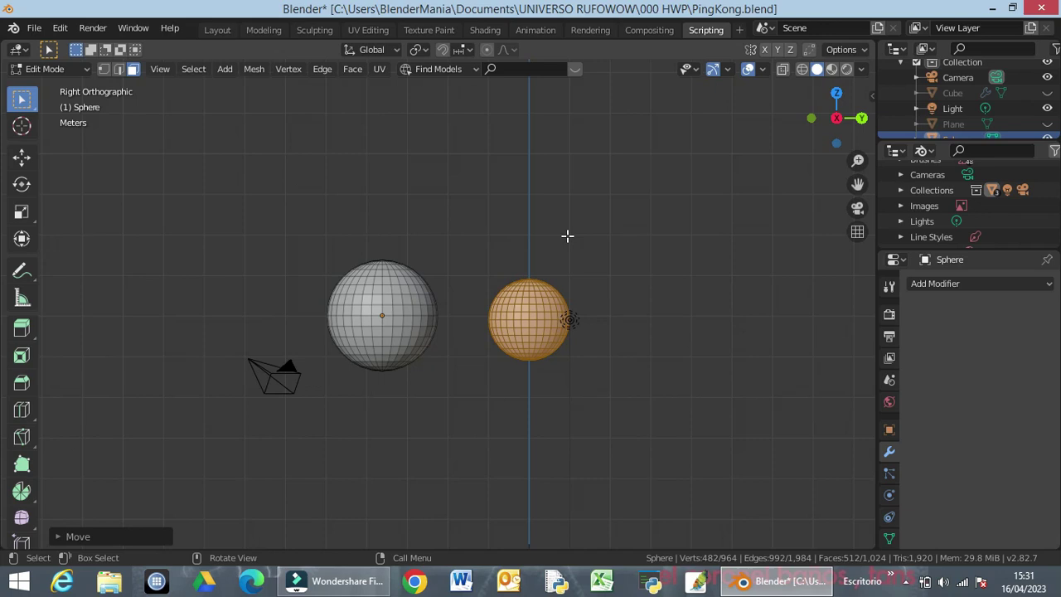
Shrink the new sphere uniformly by a factor of about 0.29 and raise it about 0.1 m along global Z to the large sphere's center height
{"action": "key", "text": "s"}
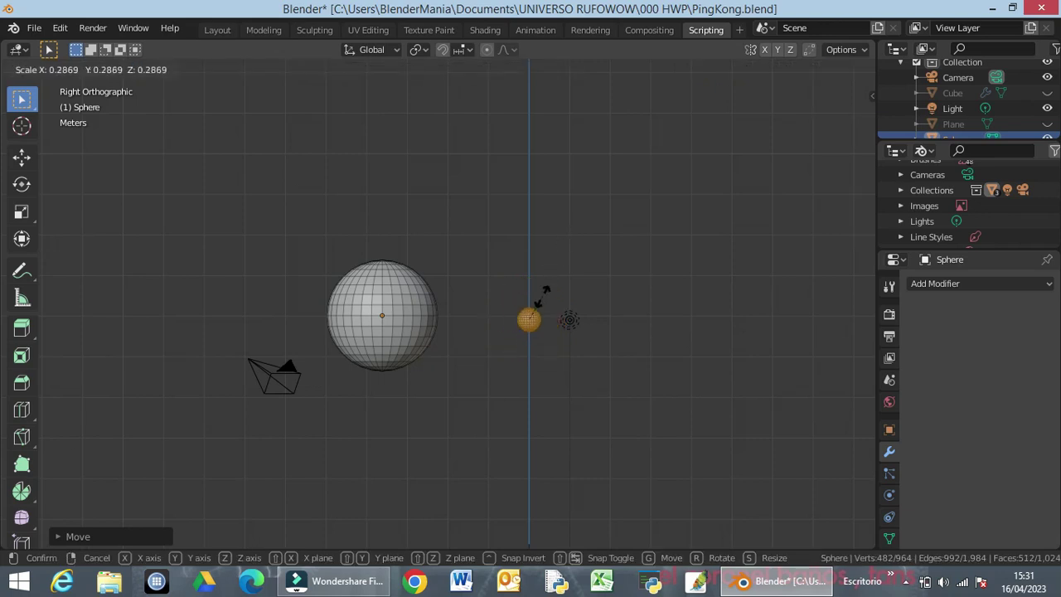
{"action": "left_click", "coordinate": [541, 297]}
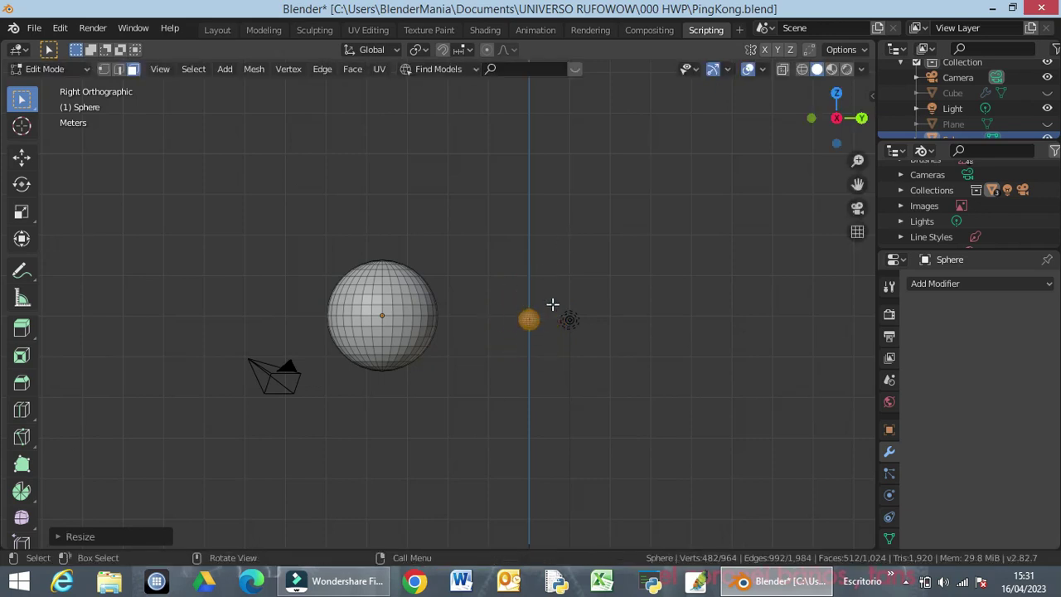
{"action": "key", "text": "g"}
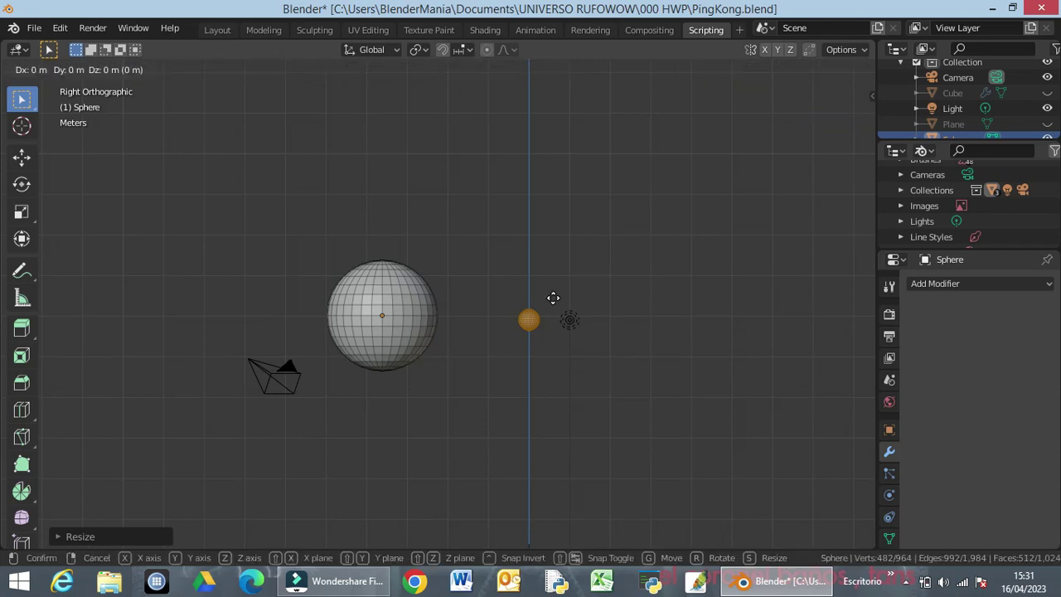
{"action": "key", "text": "z"}
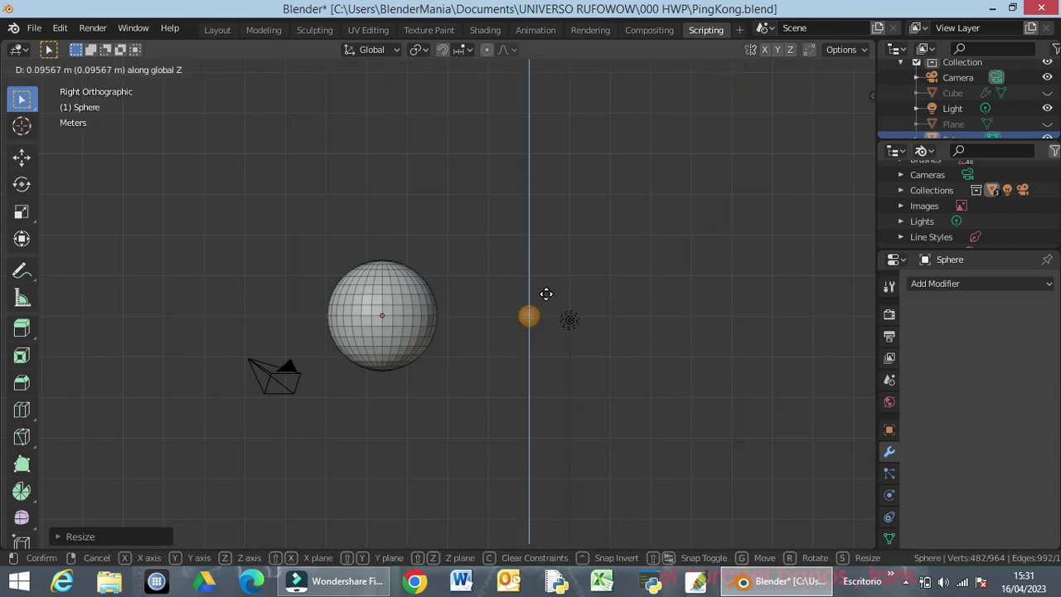
{"action": "left_click", "coordinate": [545, 295]}
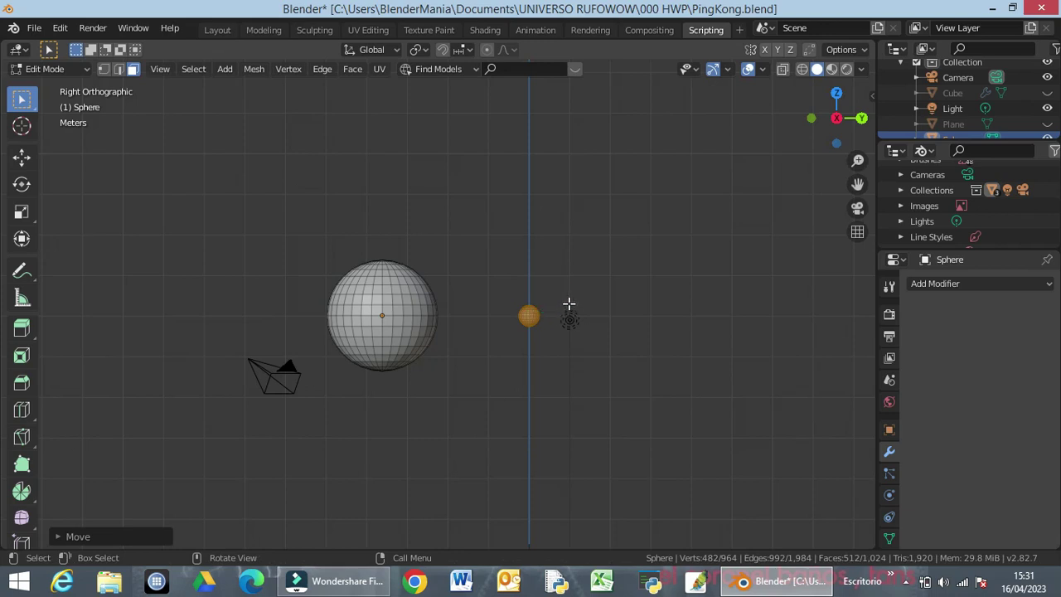
Move the small sphere about 5 m along negative global Y so it partly protrudes from the large sphere's front
{"action": "key", "text": "g"}
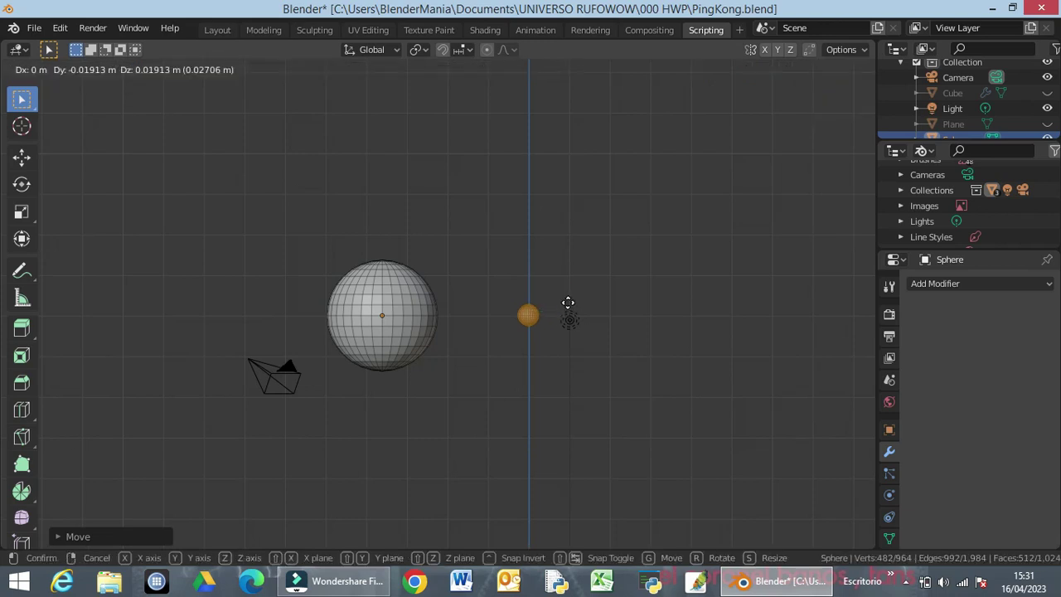
{"action": "key", "text": "y"}
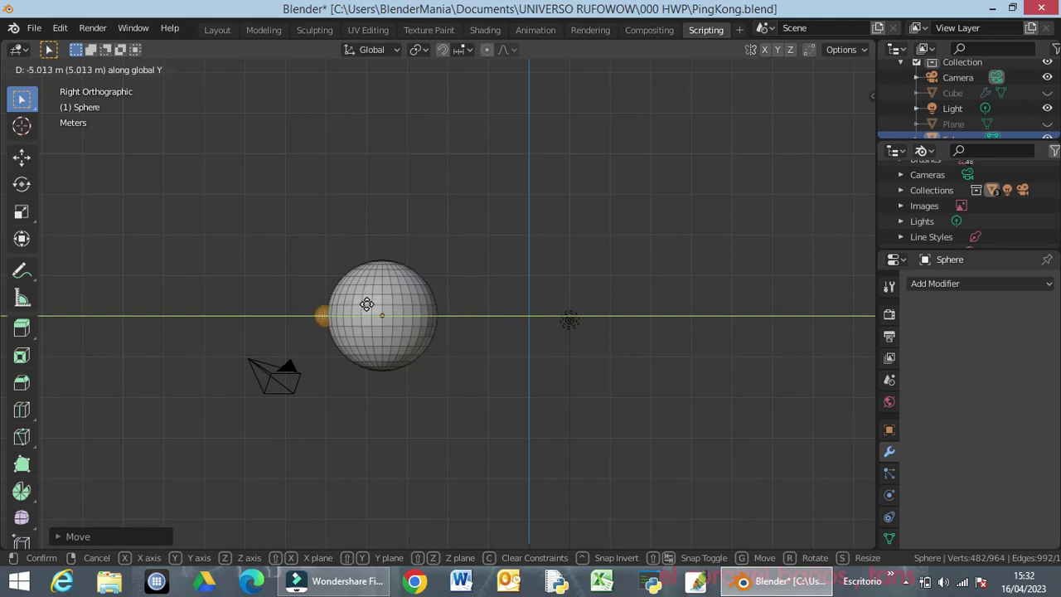
{"action": "left_click", "coordinate": [368, 305]}
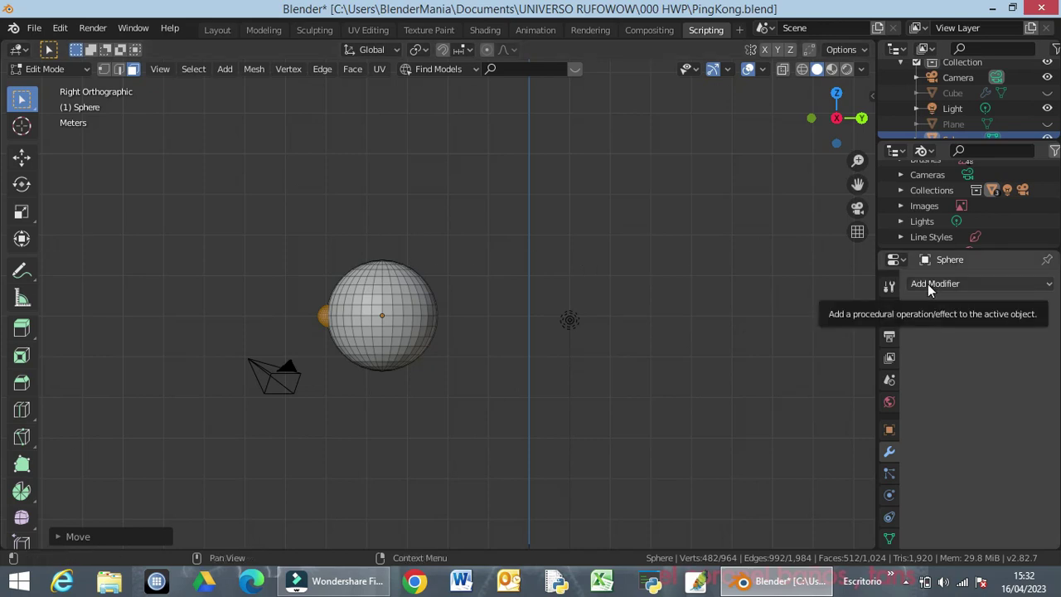
{"action": "middle_click_drag", "start_coordinate": [382, 458], "coordinate": [516, 318]}
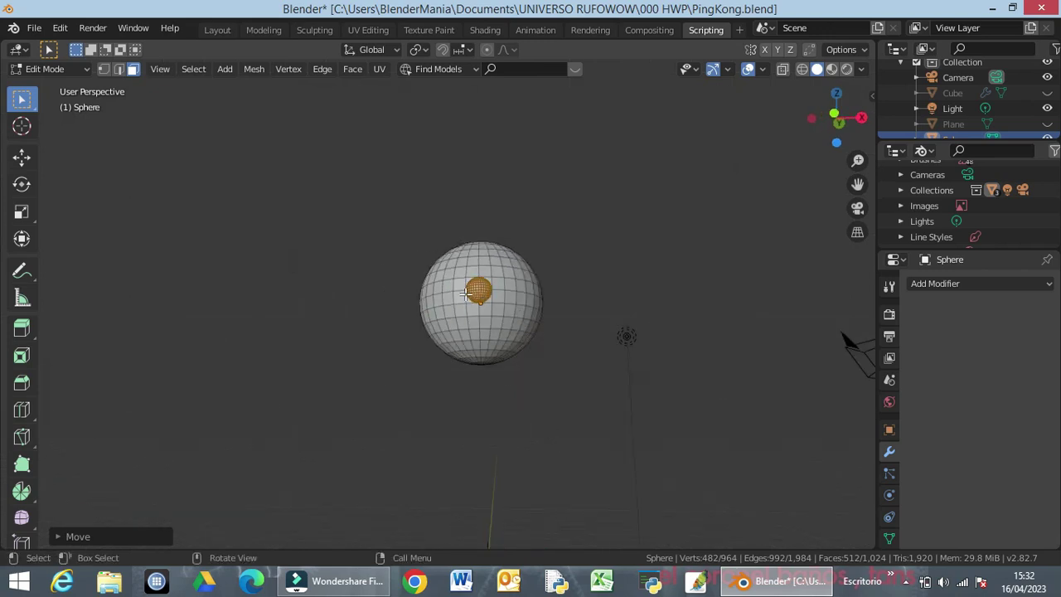
{"action": "middle_click_drag", "start_coordinate": [611, 348], "coordinate": [469, 373]}
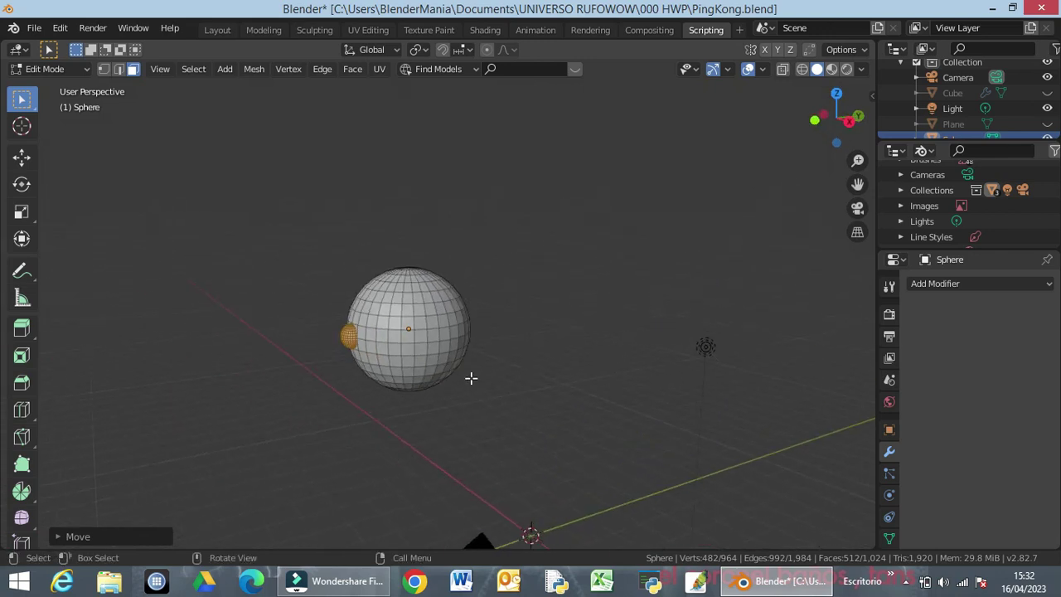
Return to Object Mode and add a Boolean modifier to the combined sphere object
{"action": "left_click", "coordinate": [436, 325]}
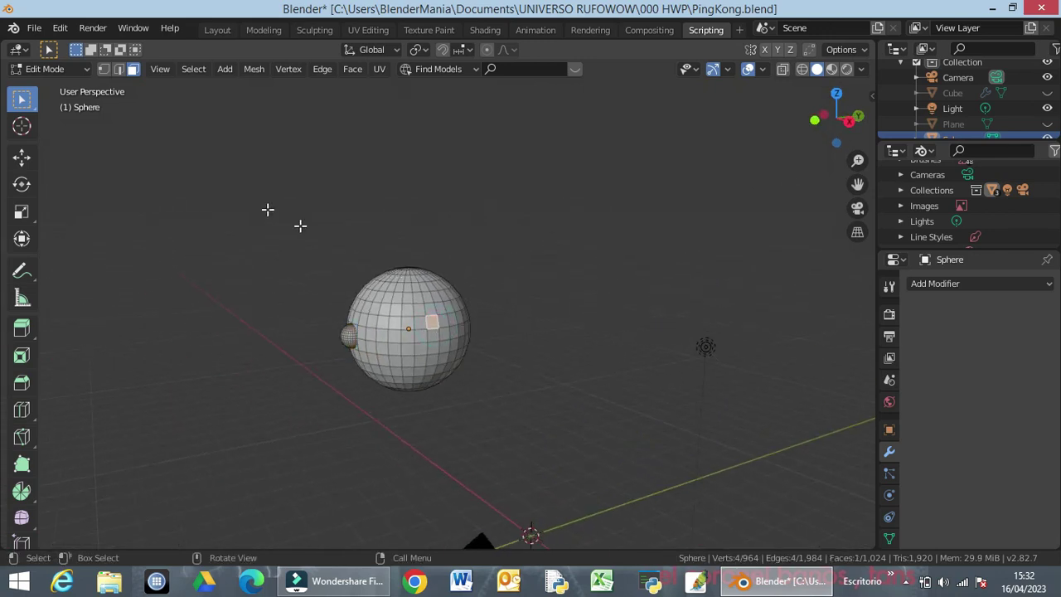
{"action": "key", "text": "Tab"}
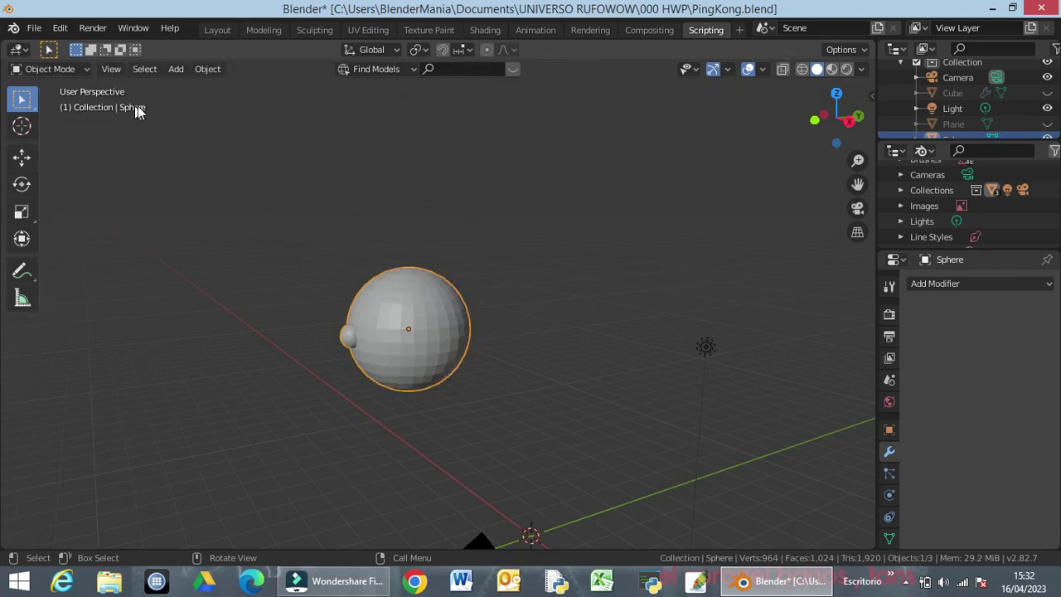
{"action": "left_click", "coordinate": [425, 324]}
{"action": "left_click", "coordinate": [552, 279]}
{"action": "left_click", "coordinate": [454, 301]}
{"action": "left_click", "coordinate": [947, 284]}
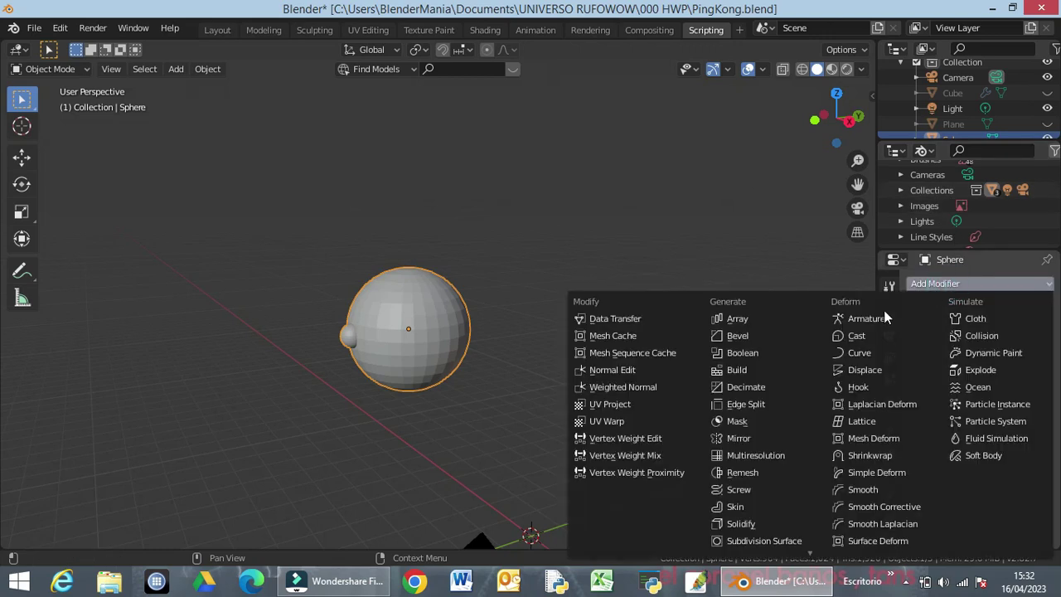
{"action": "left_click", "coordinate": [742, 355]}
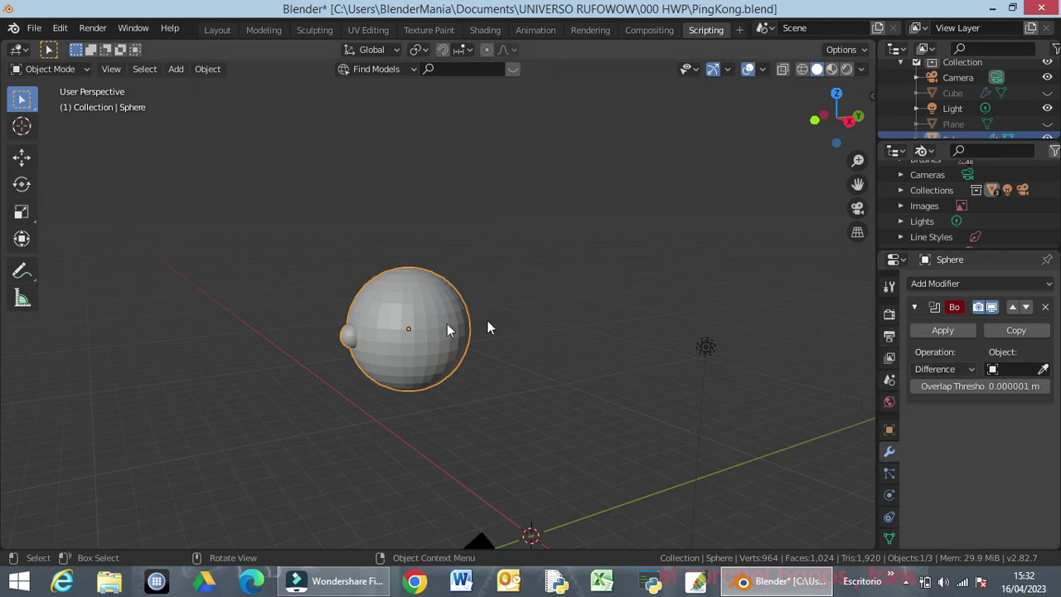
Try to assign a target object to the sphere's Boolean modifier with the Difference operation
{"action": "left_click", "coordinate": [521, 315]}
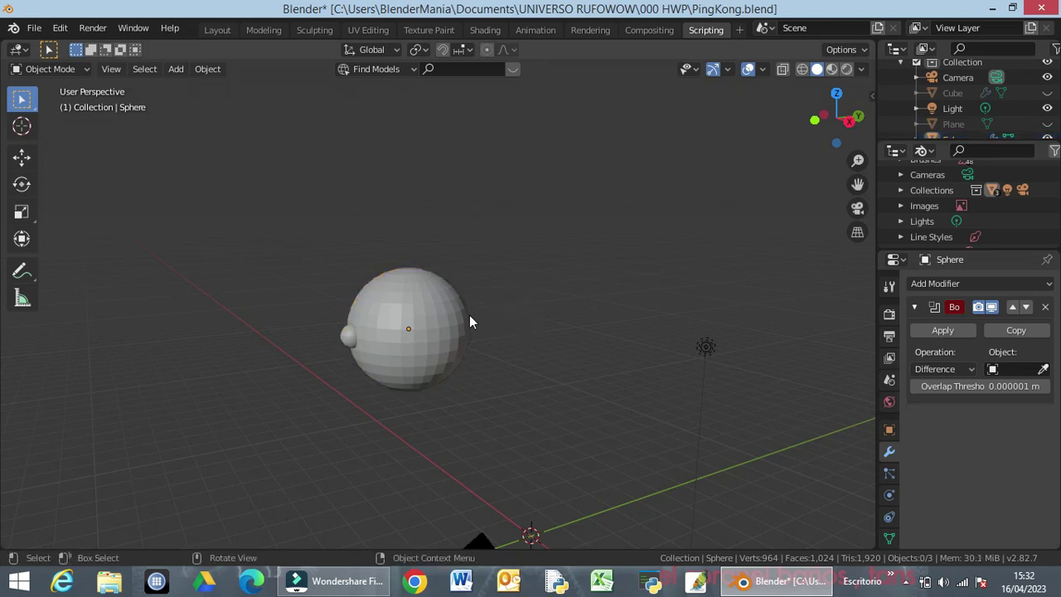
{"action": "left_click", "coordinate": [423, 329]}
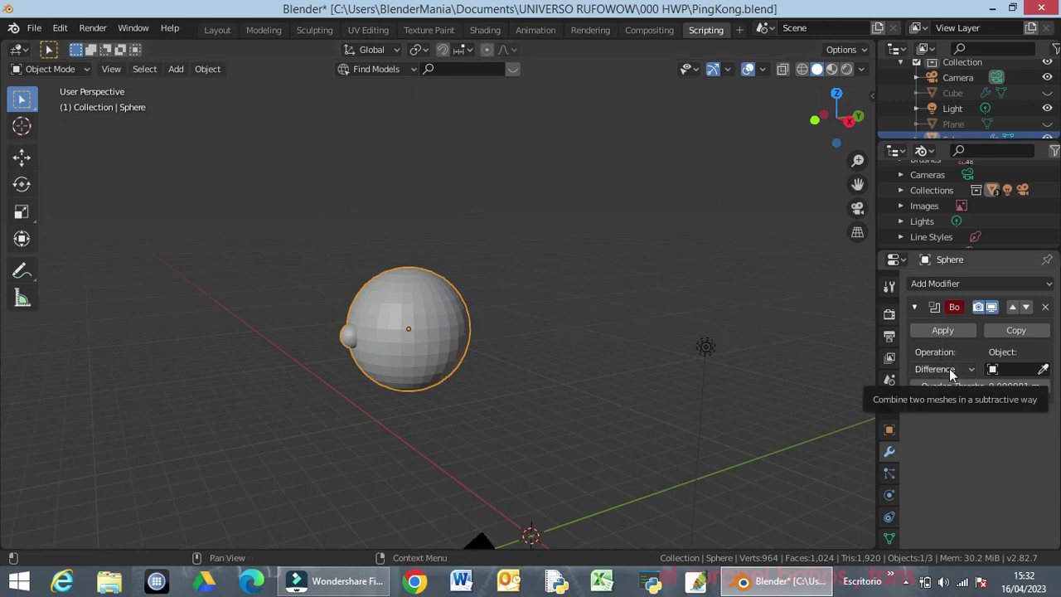
{"action": "left_click", "coordinate": [1007, 373]}
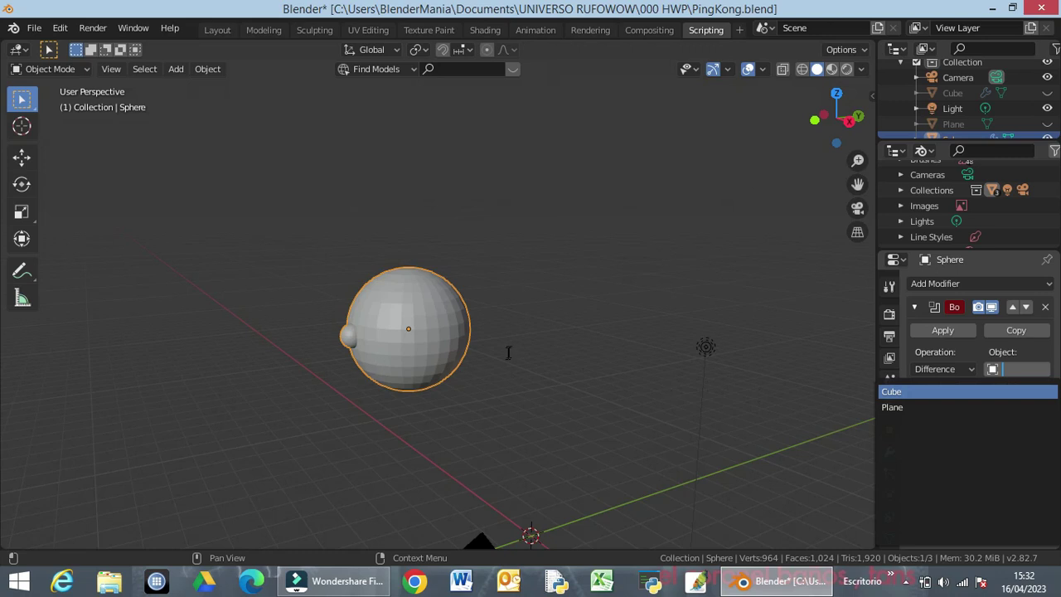
{"action": "key", "text": "ctrl"}
{"action": "left_click", "coordinate": [580, 329]}
{"action": "left_click", "coordinate": [584, 332]}
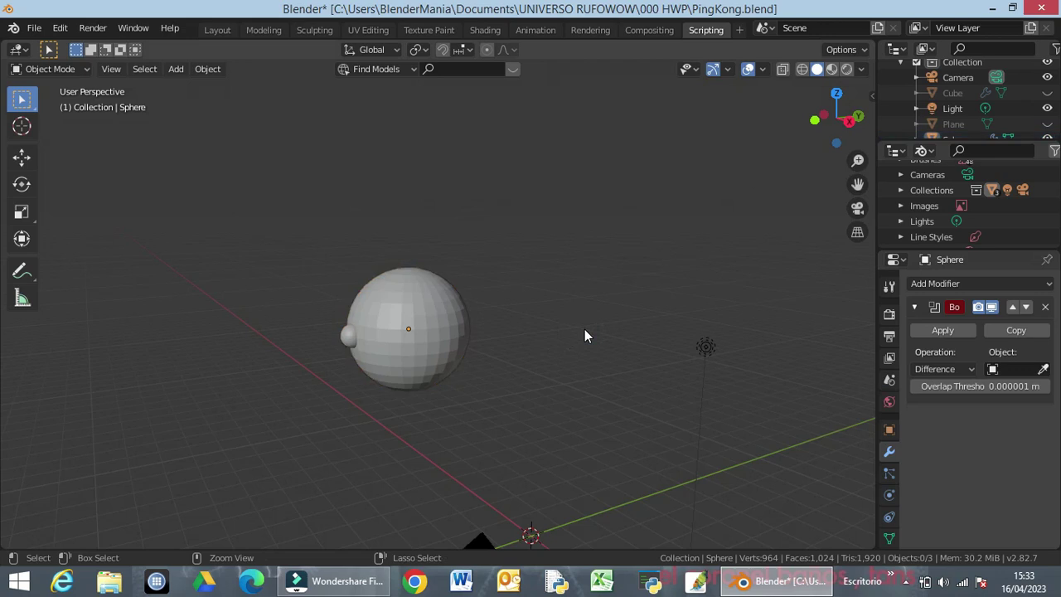
Undo the Boolean modifier and the small sphere's move, return to Object Mode and hide the Cube character again
{"action": "key", "text": "ctrl+z"}
{"action": "key", "text": "ctrl+z"}
{"action": "key", "text": "ctrl+z"}
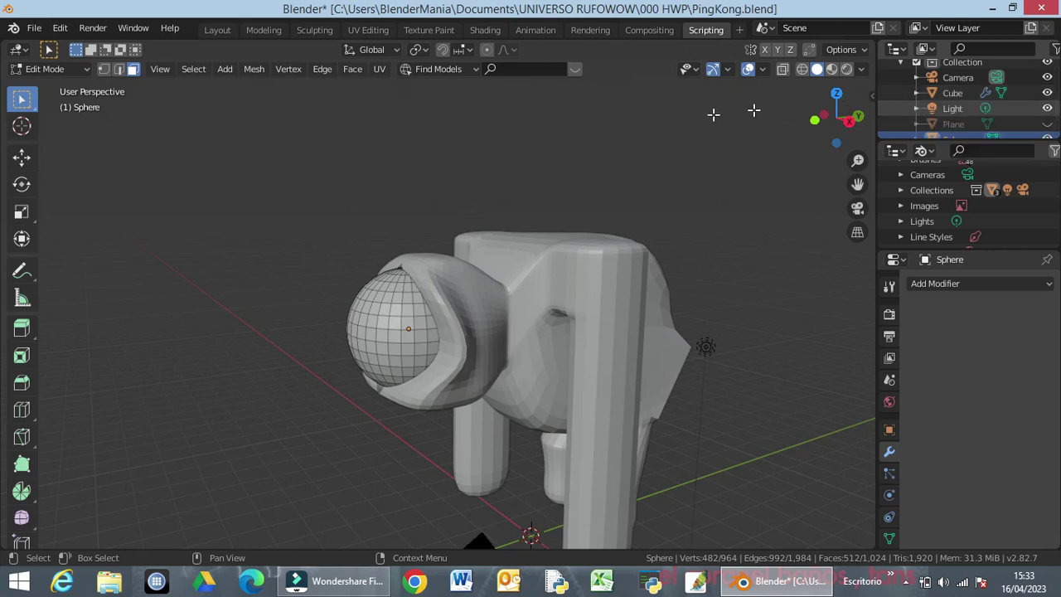
{"action": "key", "text": "Tab"}
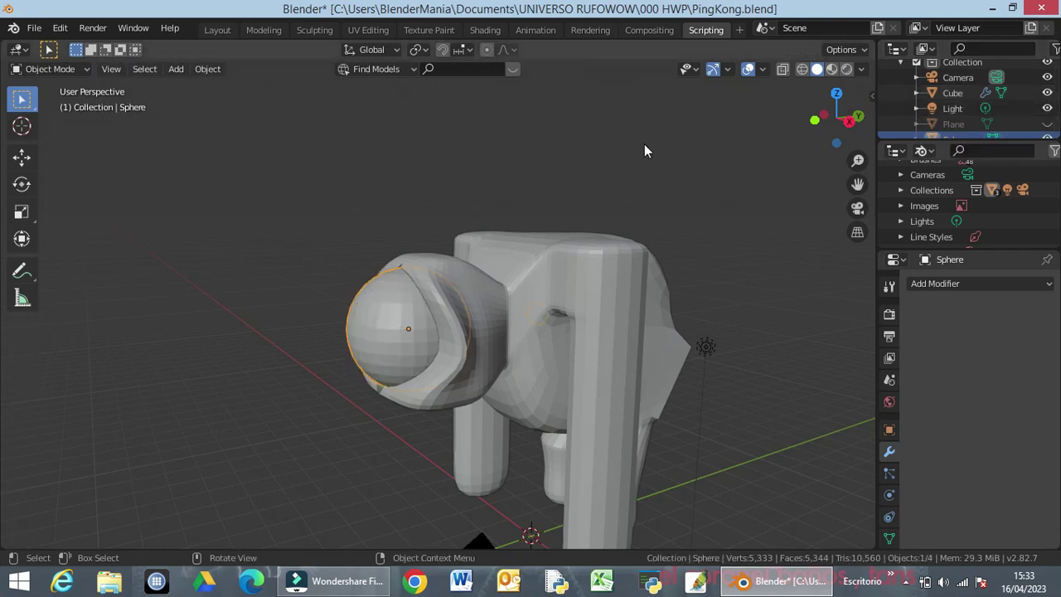
{"action": "left_click", "coordinate": [1046, 93]}
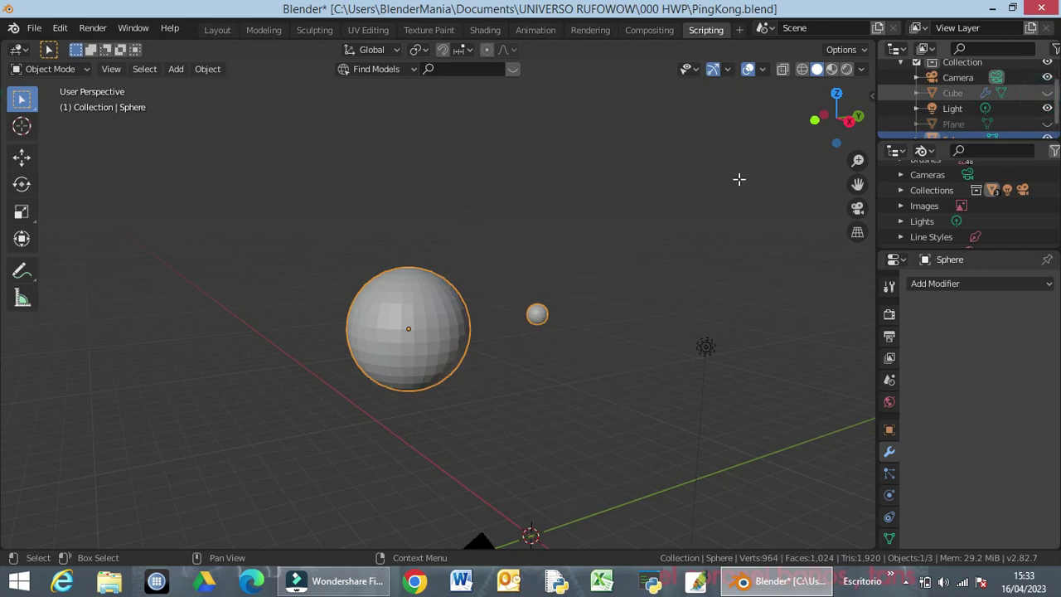
Enter Edit Mode on the Sphere object and delete the box-selected visible vertices of the small sphere
{"action": "left_click", "coordinate": [537, 318]}
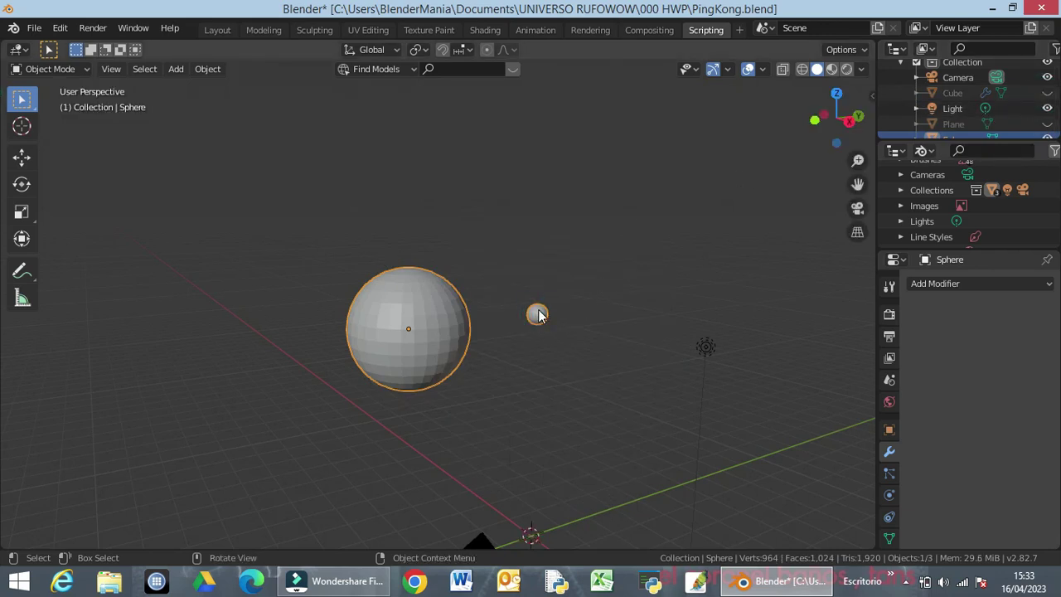
{"action": "key", "text": "Tab"}
{"action": "left_click_drag", "start_coordinate": [507, 282], "coordinate": [590, 349]}
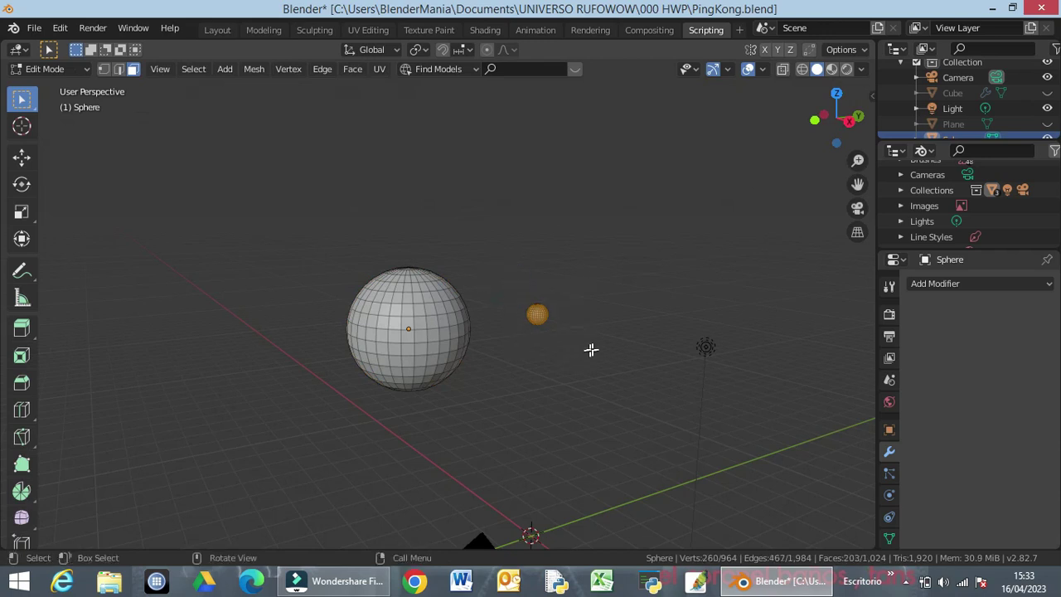
{"action": "key", "text": "x"}
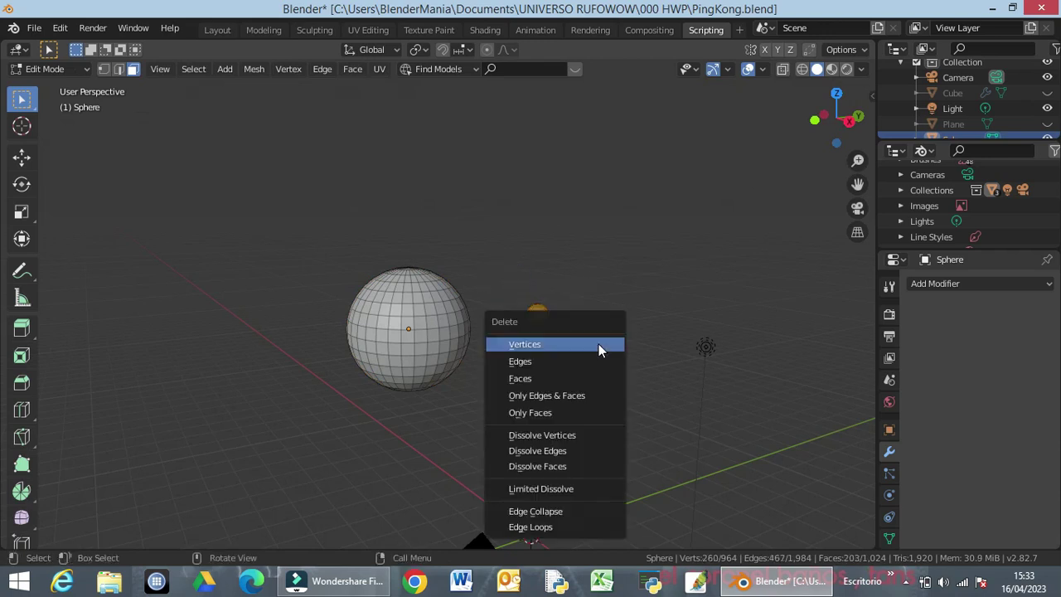
{"action": "left_click", "coordinate": [587, 346]}
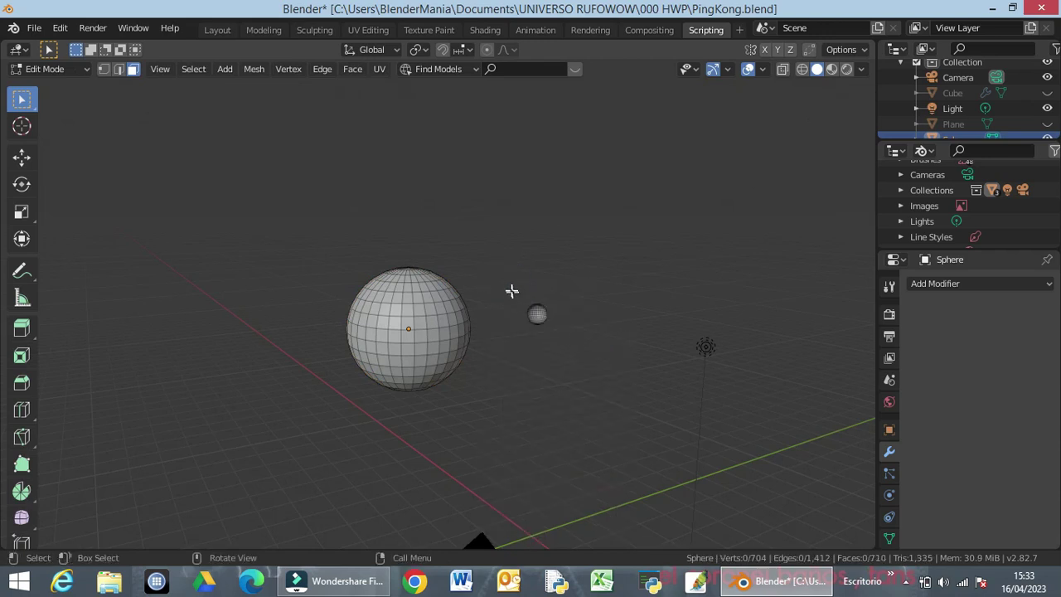
Delete the remaining selected edges of the small sphere's far half and return to Object Mode
{"action": "left_click_drag", "start_coordinate": [510, 290], "coordinate": [555, 340]}
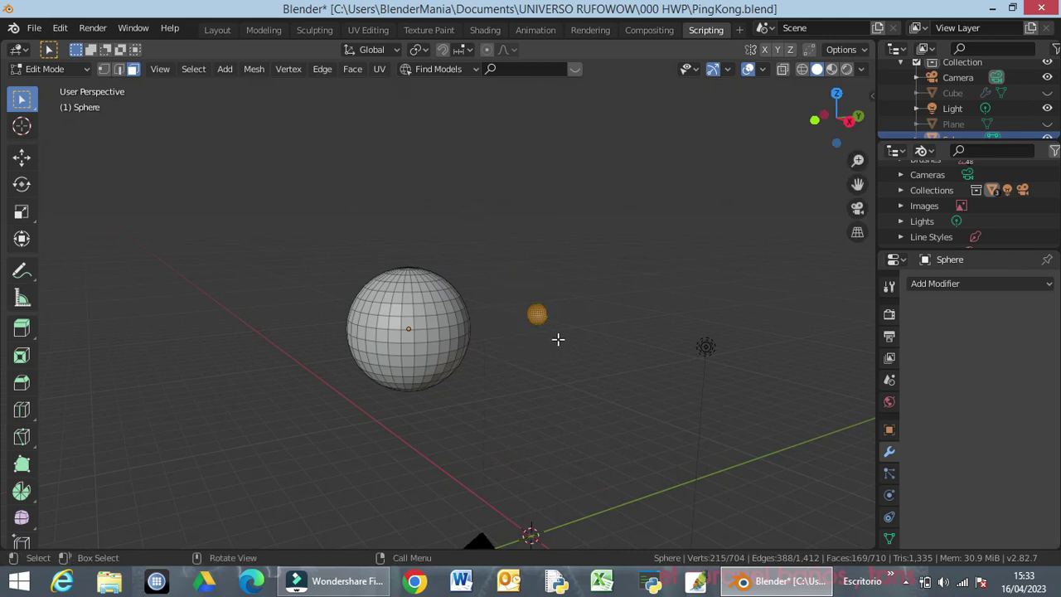
{"action": "key", "text": "x"}
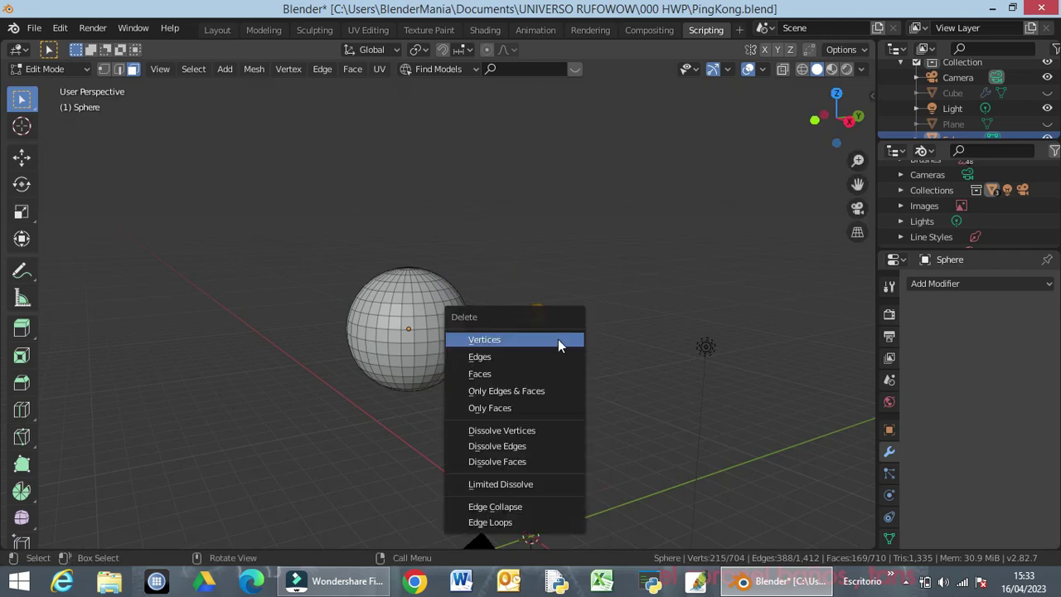
{"action": "left_click", "coordinate": [516, 357]}
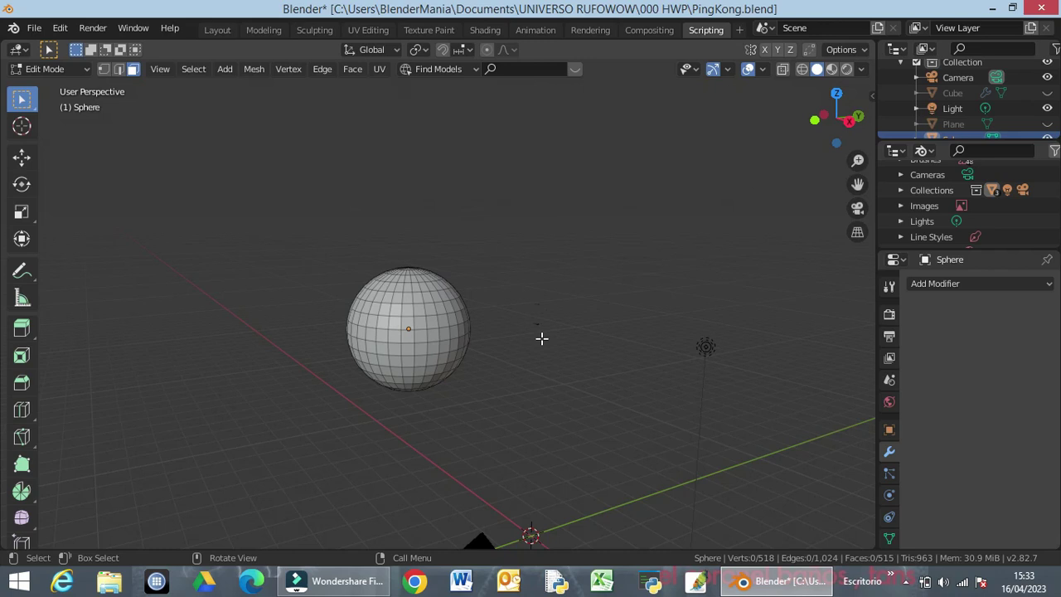
{"action": "key", "text": "Tab"}
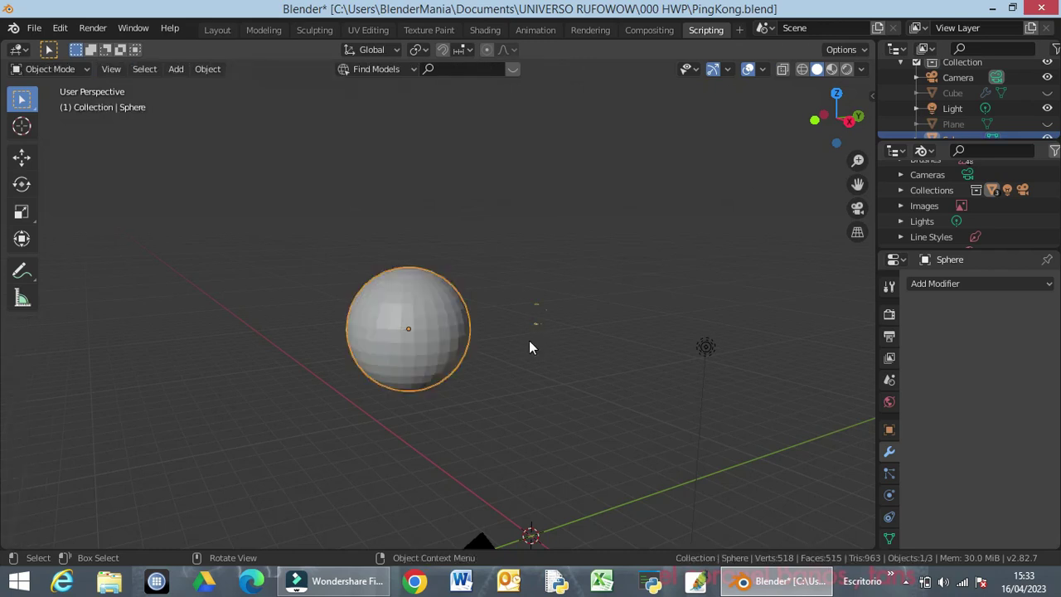
Reopen the Sphere in Edit Mode and switch to Wireframe shading to reach the small sphere's leftover fragments
{"action": "left_click", "coordinate": [522, 296]}
{"action": "key", "text": "Tab"}
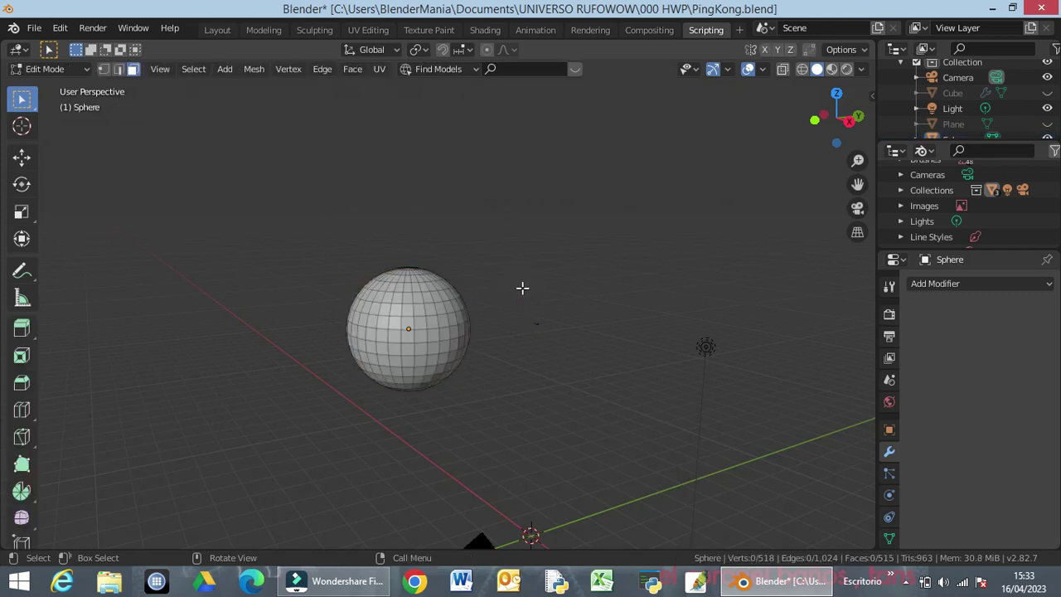
{"action": "left_click_drag", "start_coordinate": [509, 284], "coordinate": [581, 372]}
{"action": "mouse_move", "coordinate": [572, 359]}
{"action": "middle_mouse_down"}
{"action": "mouse_move", "coordinate": [559, 379]}
{"action": "mouse_move", "coordinate": [521, 386]}
{"action": "mouse_move", "coordinate": [572, 372]}
{"action": "middle_mouse_up"}
{"action": "key", "text": "z"}
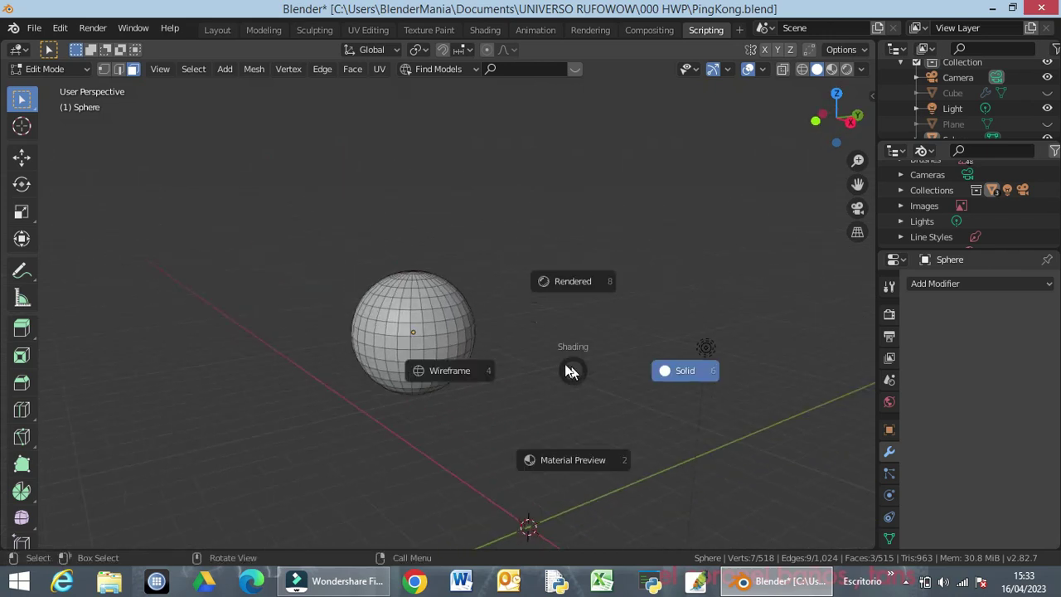
{"action": "left_click", "coordinate": [469, 371]}
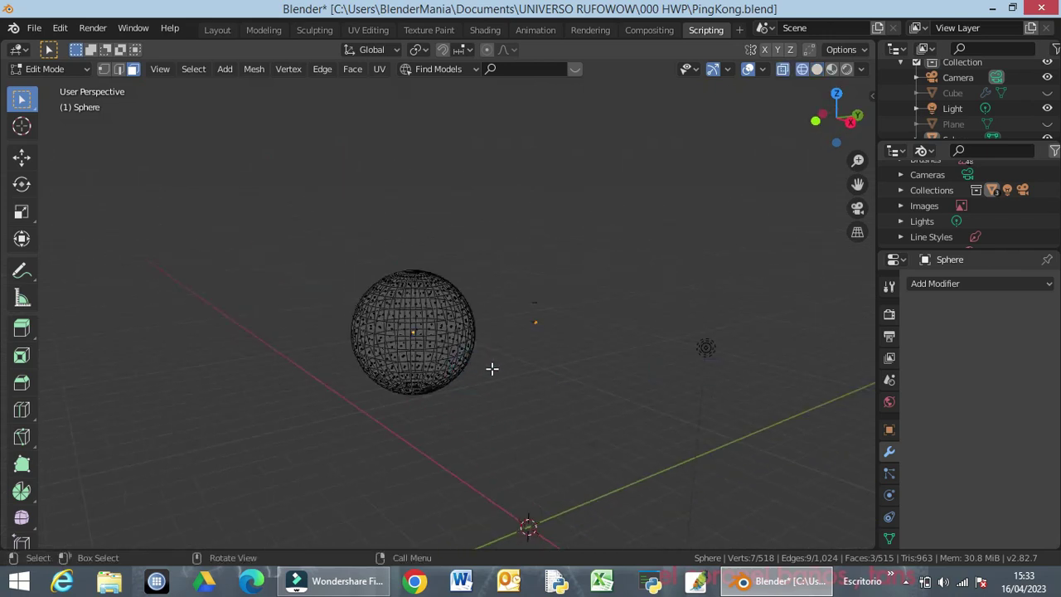
Select all leftover fragments beside the large sphere in edge select mode and delete their edges
{"action": "left_click_drag", "start_coordinate": [507, 263], "coordinate": [556, 364]}
{"action": "middle_click_drag", "start_coordinate": [530, 398], "coordinate": [456, 314]}
{"action": "scroll", "coordinate": [506, 291], "scroll_direction": "up", "scroll_amount": 3}
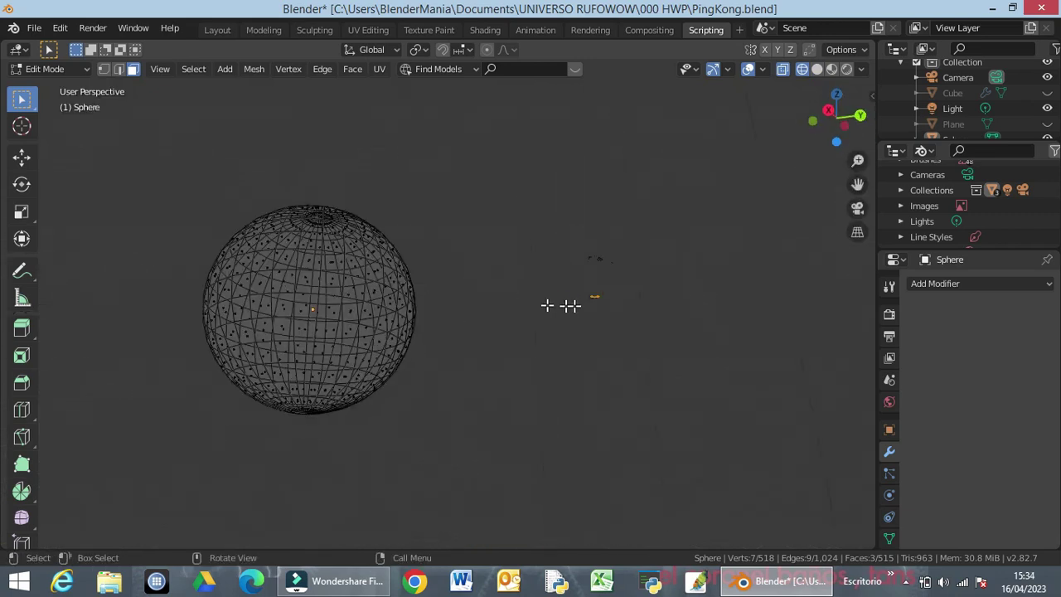
{"action": "scroll", "coordinate": [564, 304], "scroll_direction": "up", "scroll_amount": 3}
{"action": "left_click_drag", "start_coordinate": [647, 196], "coordinate": [736, 354]}
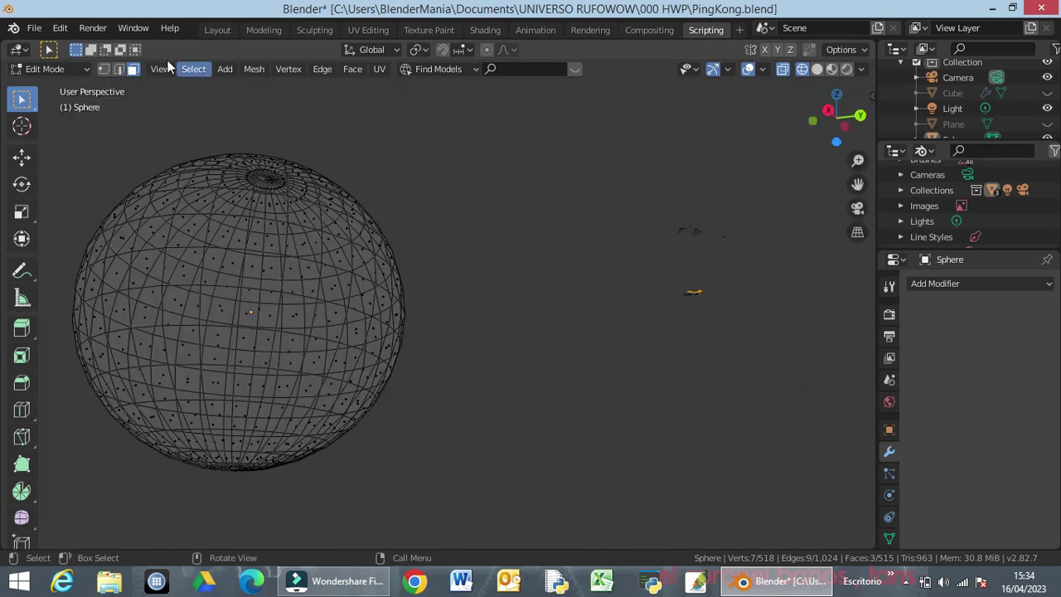
{"action": "left_click", "coordinate": [118, 68]}
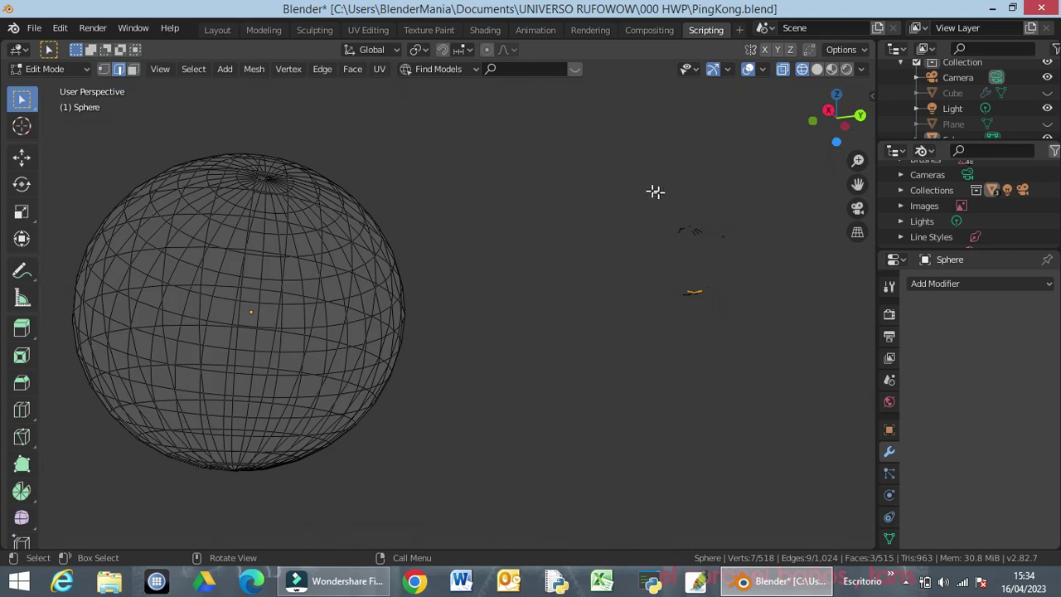
{"action": "left_click_drag", "start_coordinate": [642, 190], "coordinate": [717, 331]}
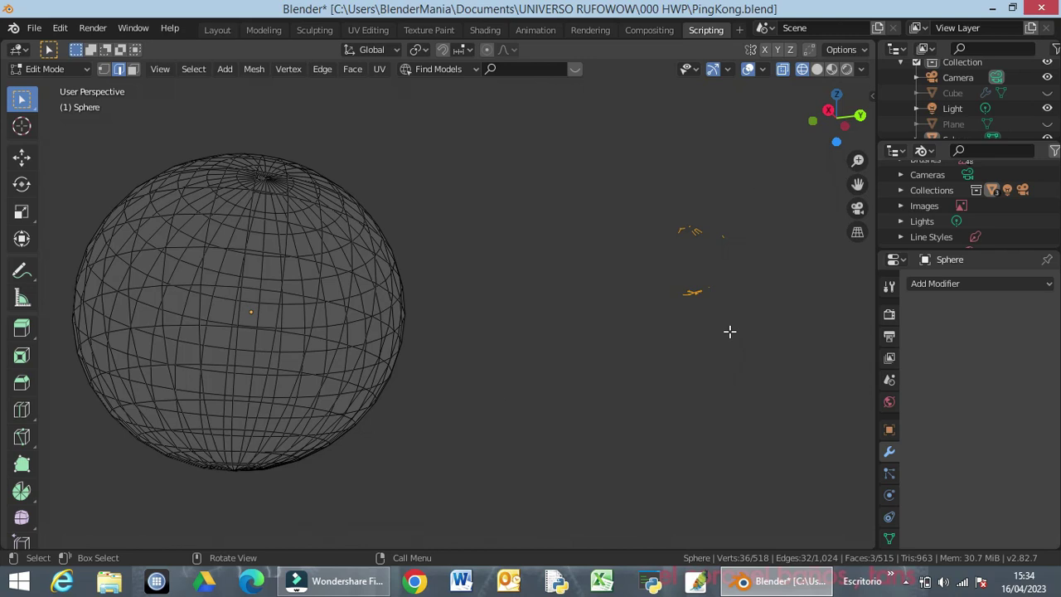
{"action": "key", "text": "x"}
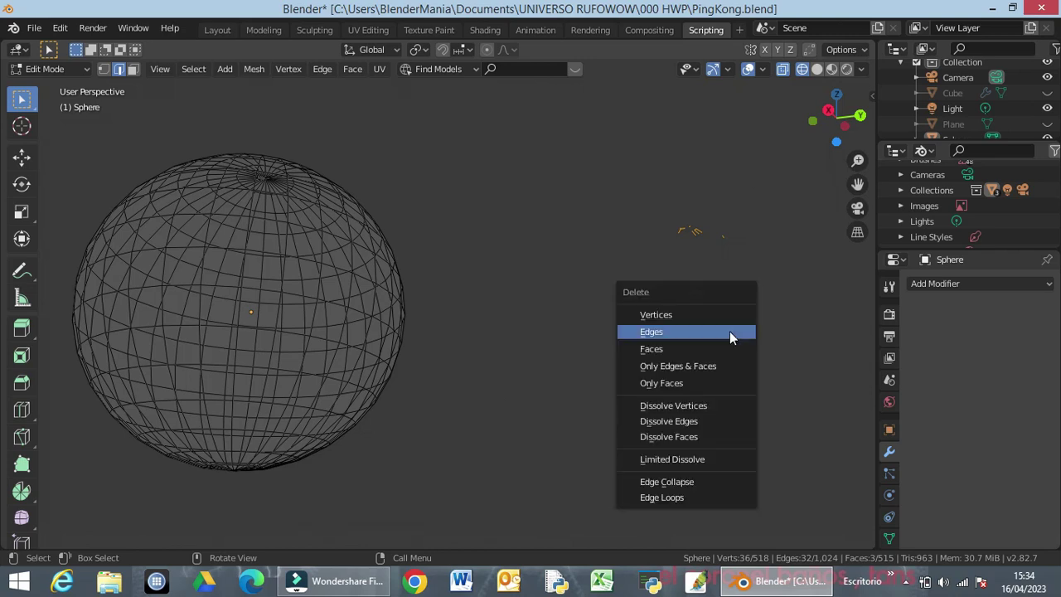
{"action": "left_click", "coordinate": [704, 334]}
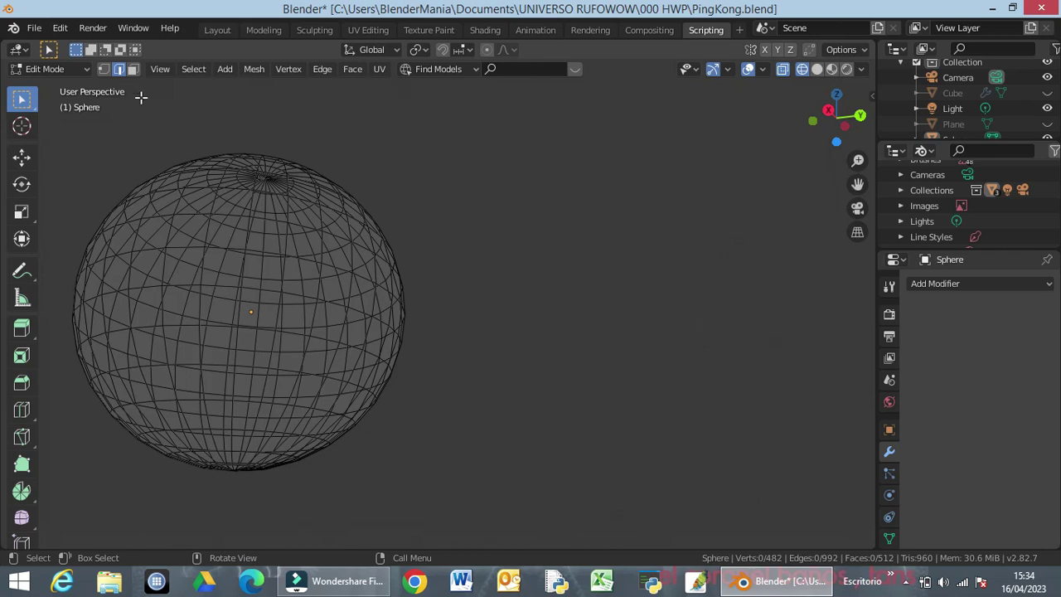
Clear any stray vertices beside the large sphere in vertex select mode, and return to Object Mode with Solid shading
{"action": "left_click", "coordinate": [103, 68]}
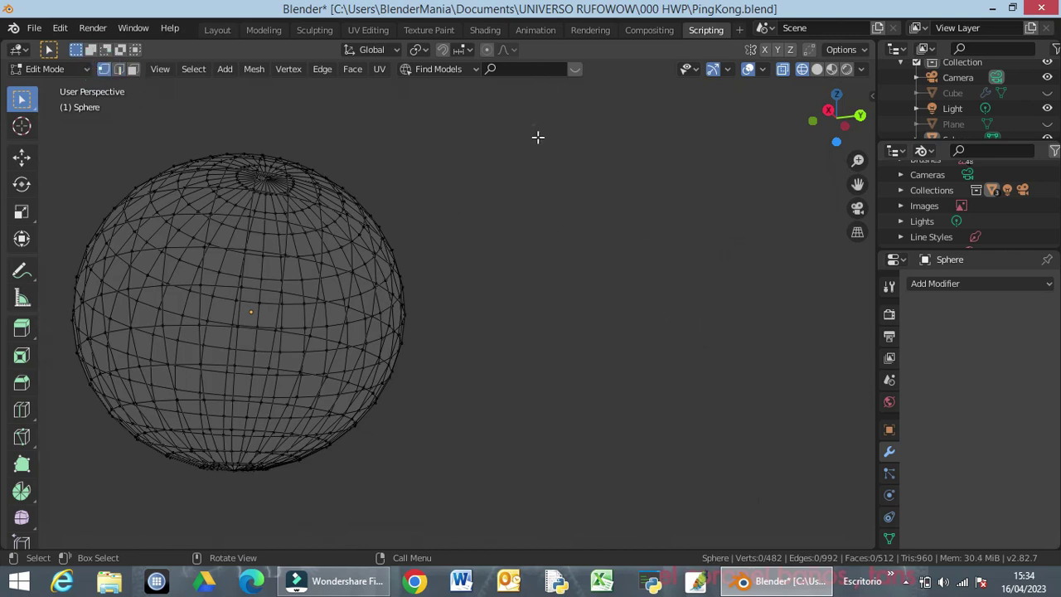
{"action": "left_click_drag", "start_coordinate": [533, 125], "coordinate": [880, 497]}
{"action": "key", "text": "x"}
{"action": "left_click", "coordinate": [554, 363]}
{"action": "key", "text": "Tab"}
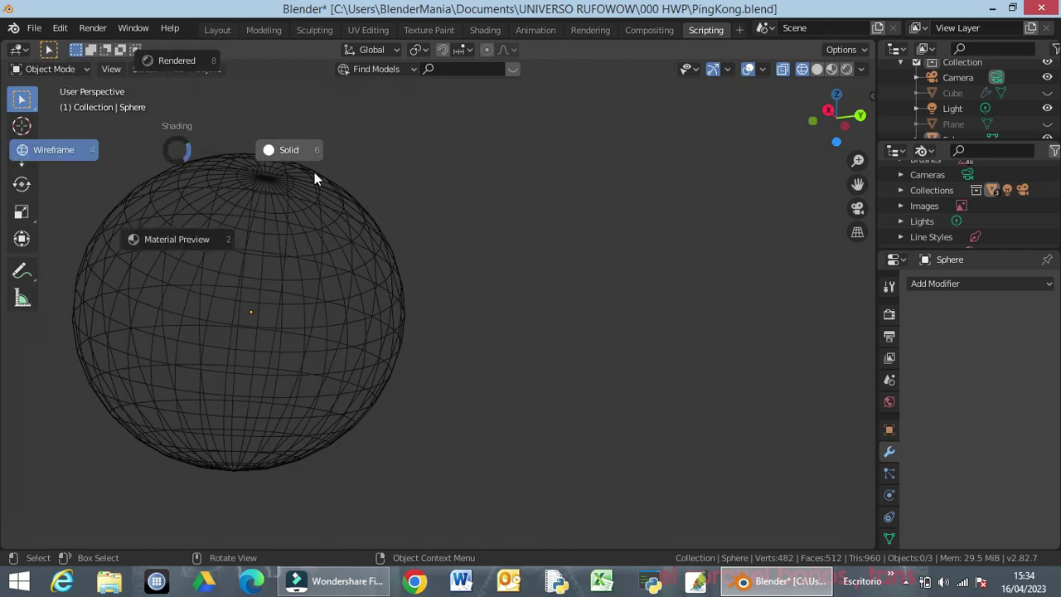
{"action": "left_click", "coordinate": [301, 154]}
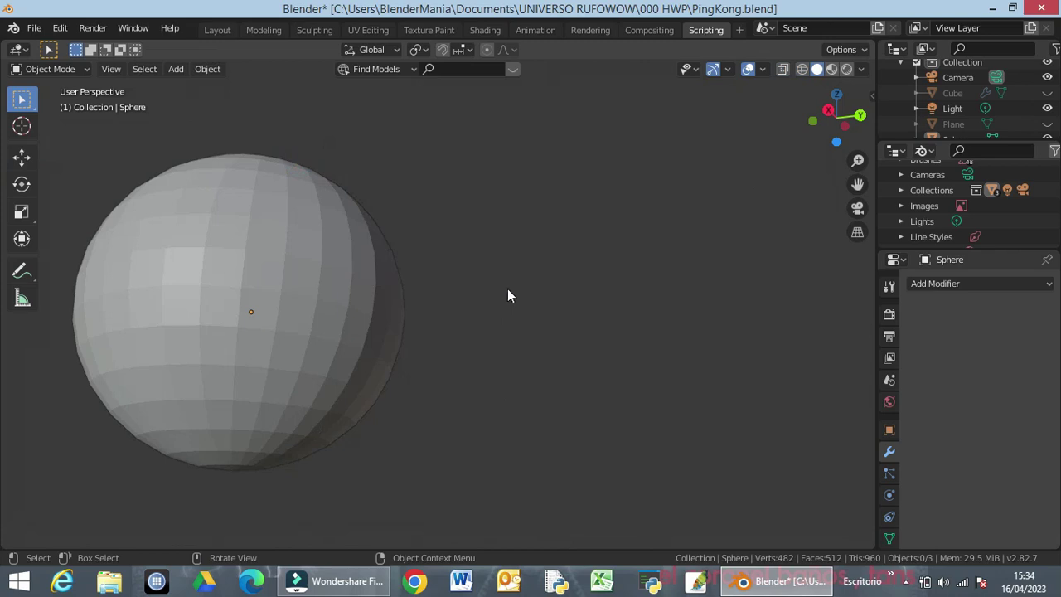
Add a separate UV sphere in Object Mode from the right orthographic view and scale it uniformly to about 0.4
{"action": "key", "text": "KP_3"}
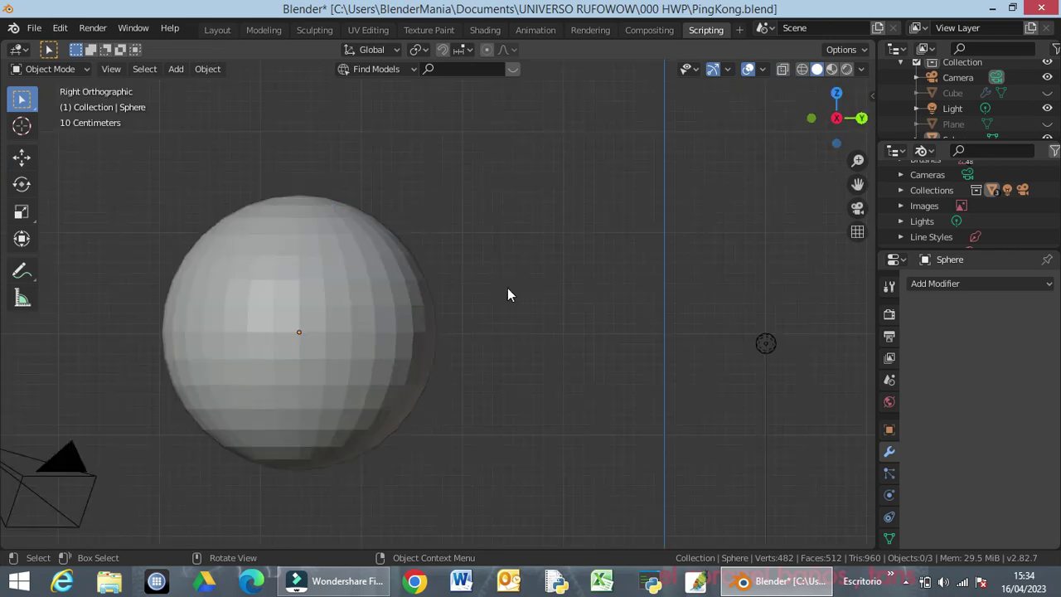
{"action": "scroll", "coordinate": [532, 315], "scroll_direction": "down", "scroll_amount": 1}
{"action": "scroll", "coordinate": [533, 314], "scroll_direction": "down", "scroll_amount": 6}
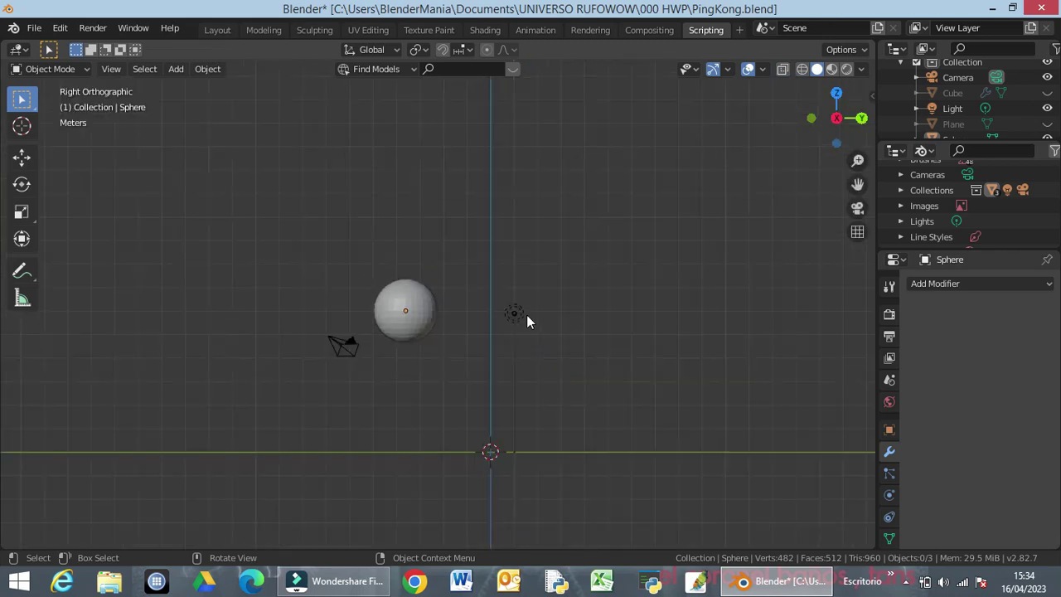
{"action": "left_click", "coordinate": [177, 70]}
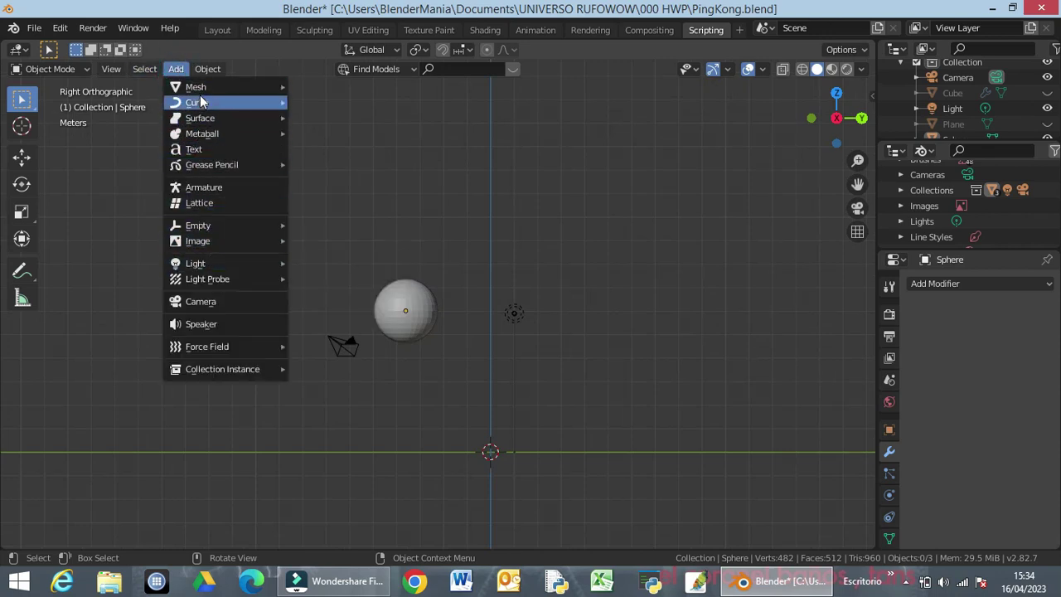
{"action": "mouse_move", "coordinate": [203, 87]}
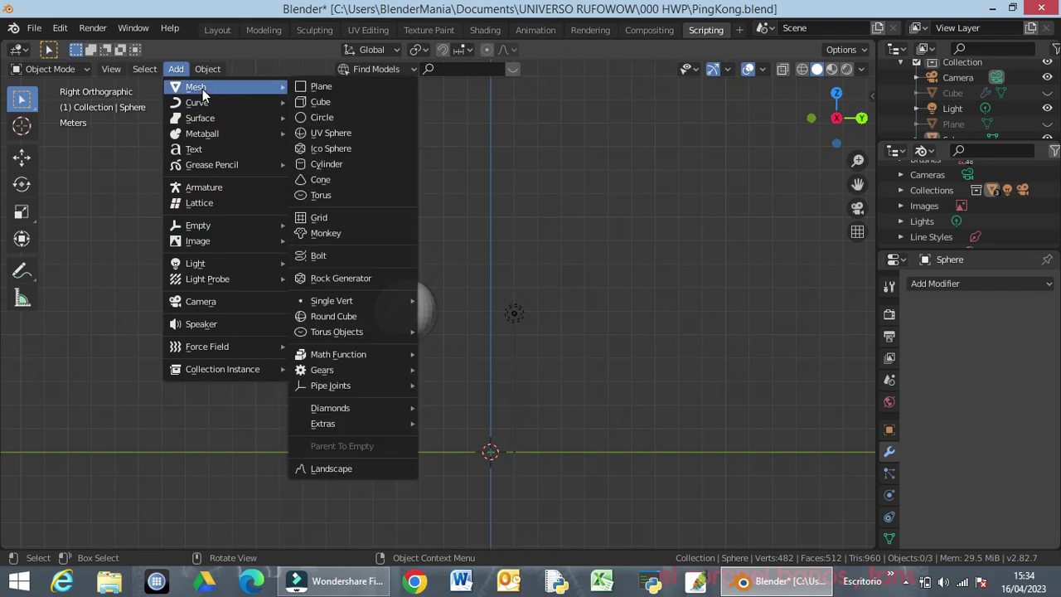
{"action": "left_click", "coordinate": [318, 134]}
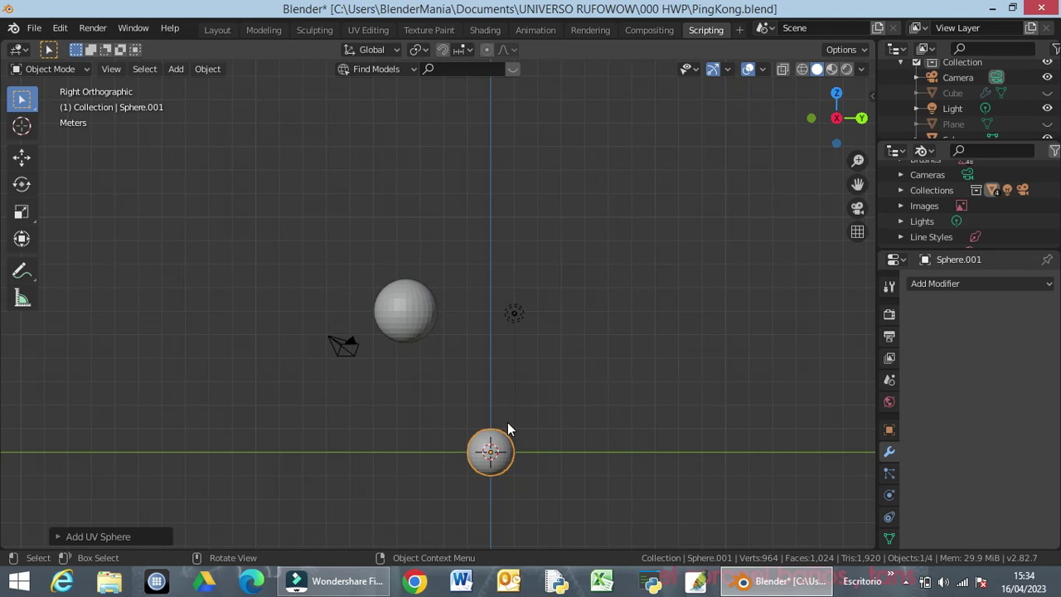
{"action": "key", "text": "s"}
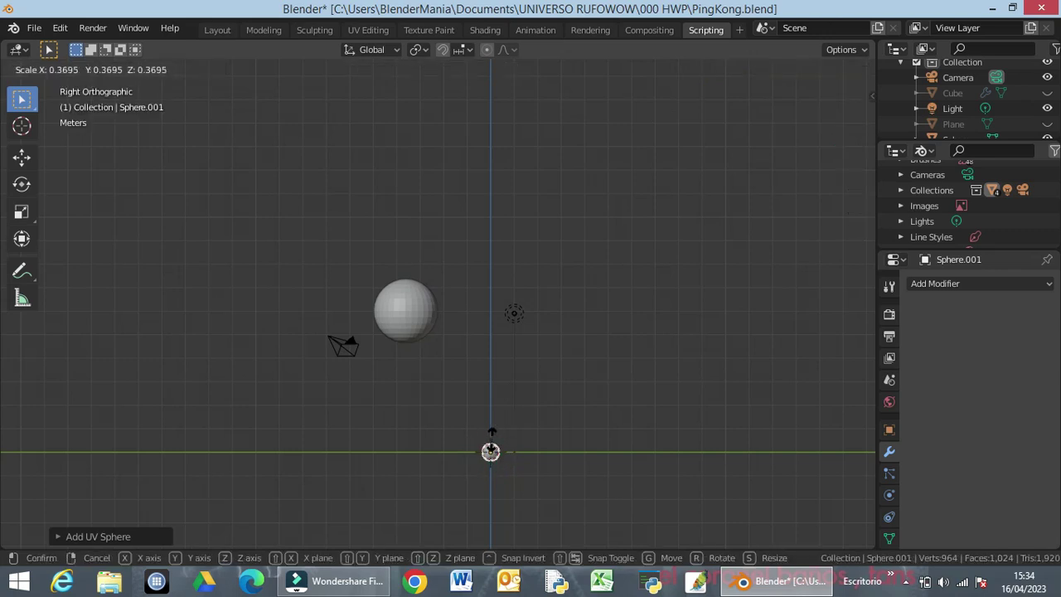
{"action": "left_click", "coordinate": [491, 436]}
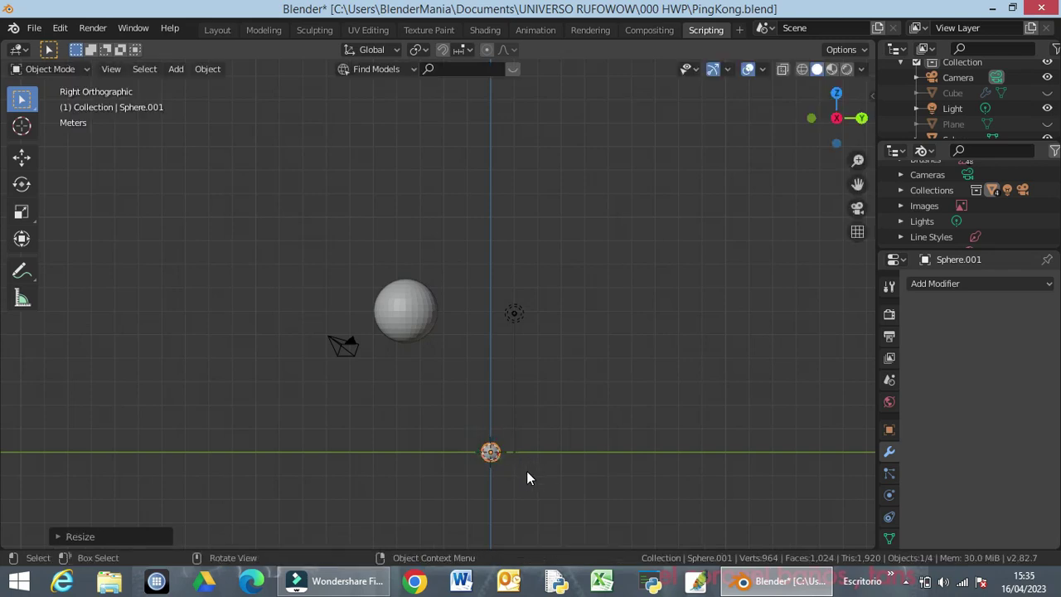
Move the new small sphere 6 m up along global Z, snapped level with the large sphere's center
{"action": "scroll", "coordinate": [544, 328], "scroll_direction": "up", "scroll_amount": 5}
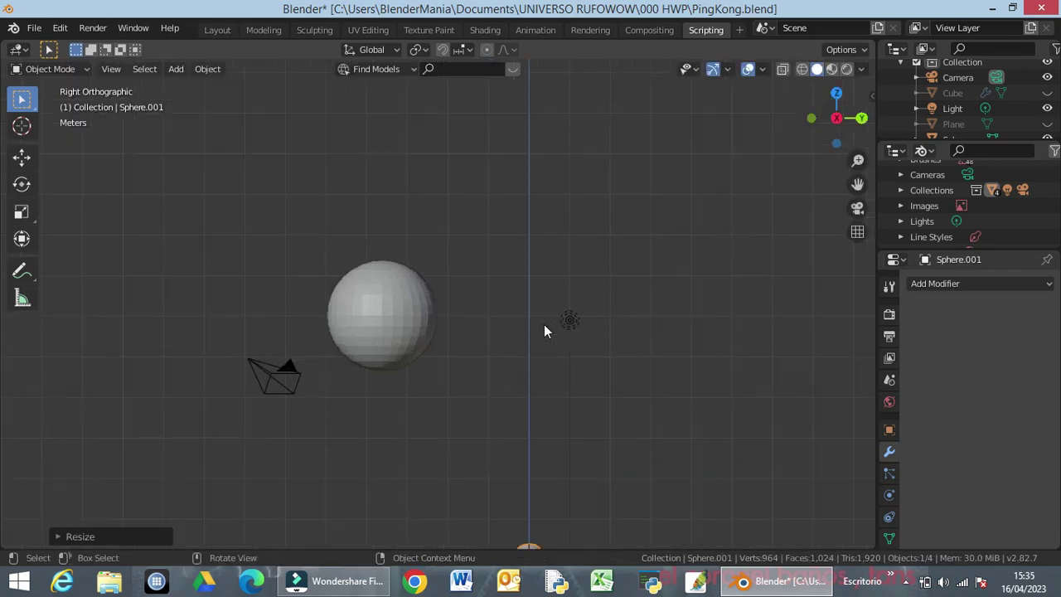
{"action": "scroll", "coordinate": [544, 327], "scroll_direction": "up", "scroll_amount": 1}
{"action": "scroll", "coordinate": [555, 325], "scroll_direction": "up", "scroll_amount": 2}
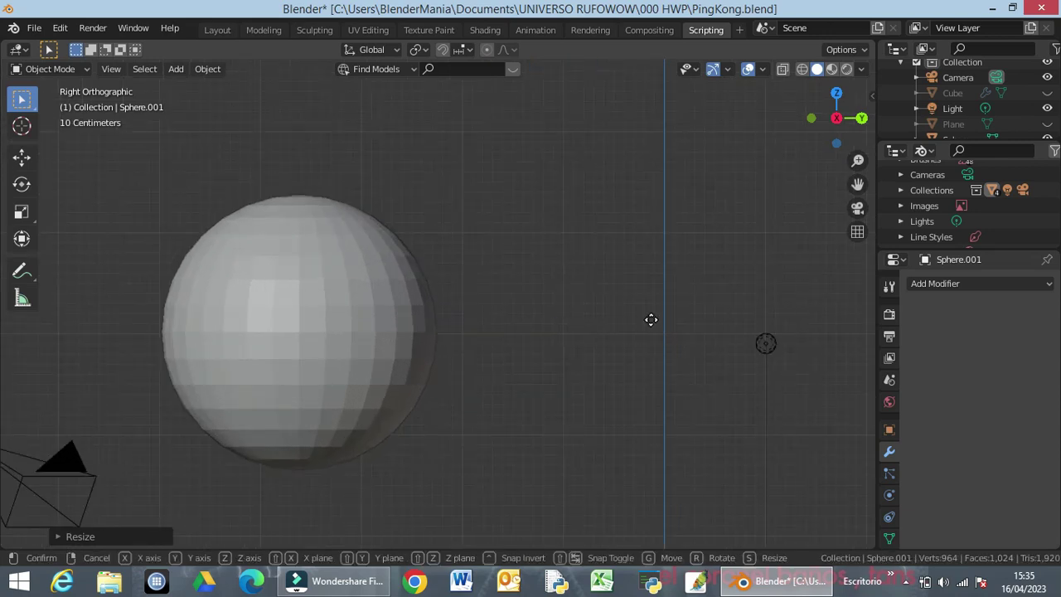
{"action": "key", "text": "g"}
{"action": "key", "text": "z"}
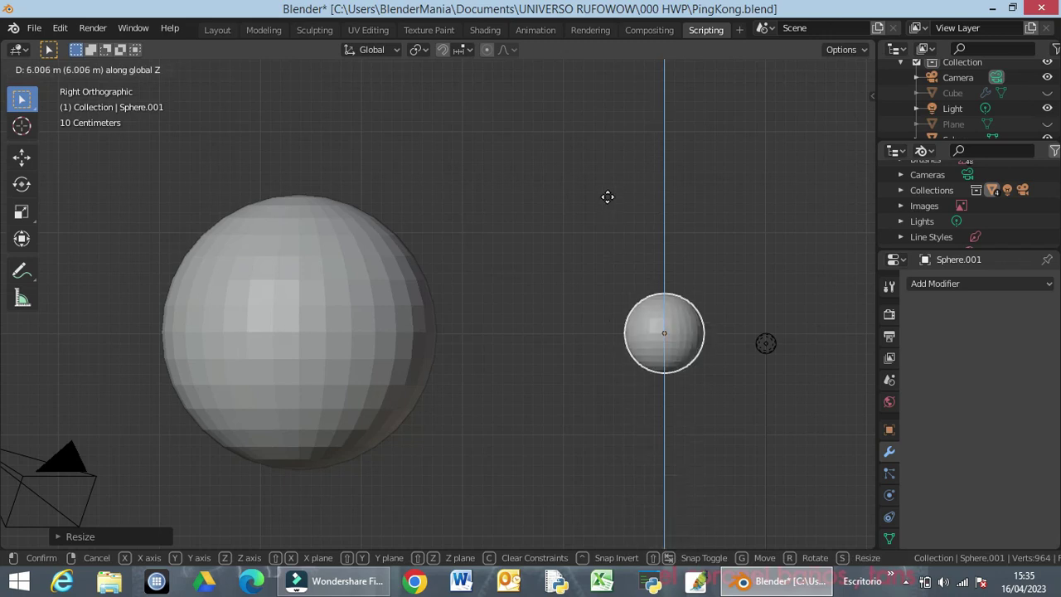
{"action": "key", "text": "ctrl"}
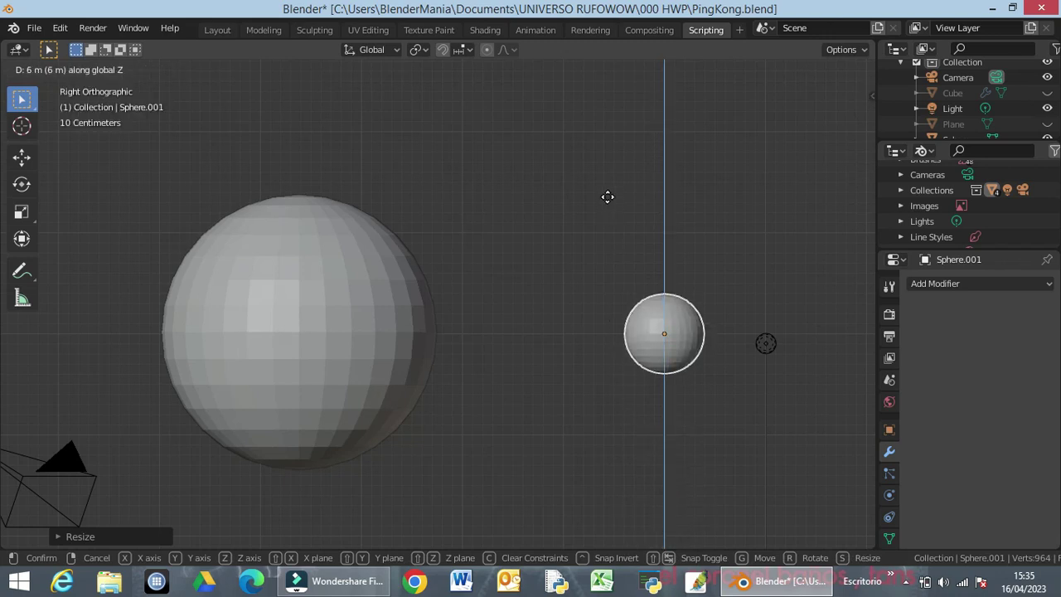
{"action": "left_click", "coordinate": [607, 196]}
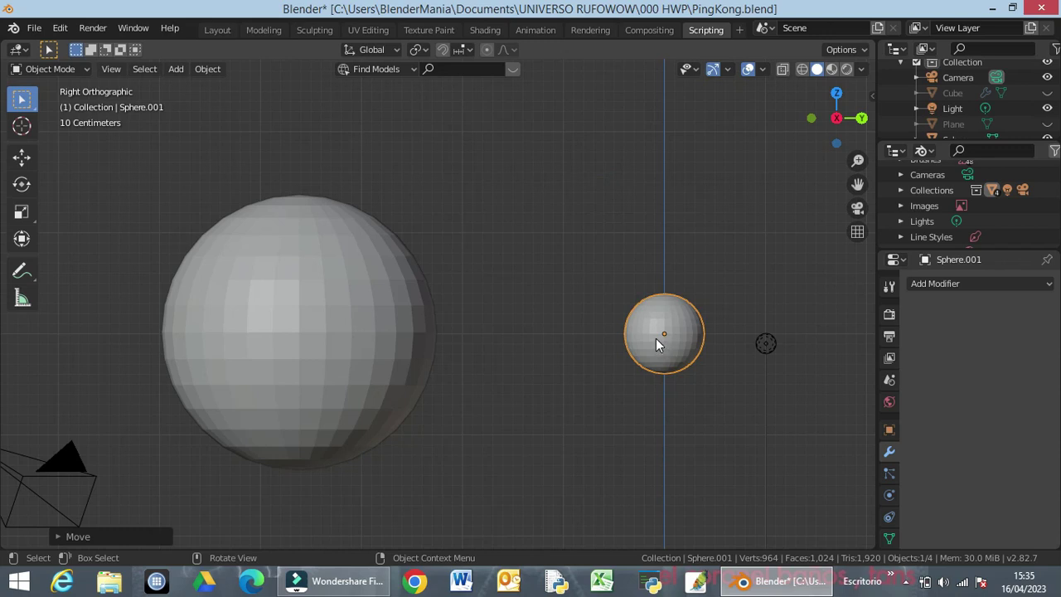
Scale the small sphere to about 0.89 and move it about -4.9 m along global Y to the large sphere's front
{"action": "key", "text": "s"}
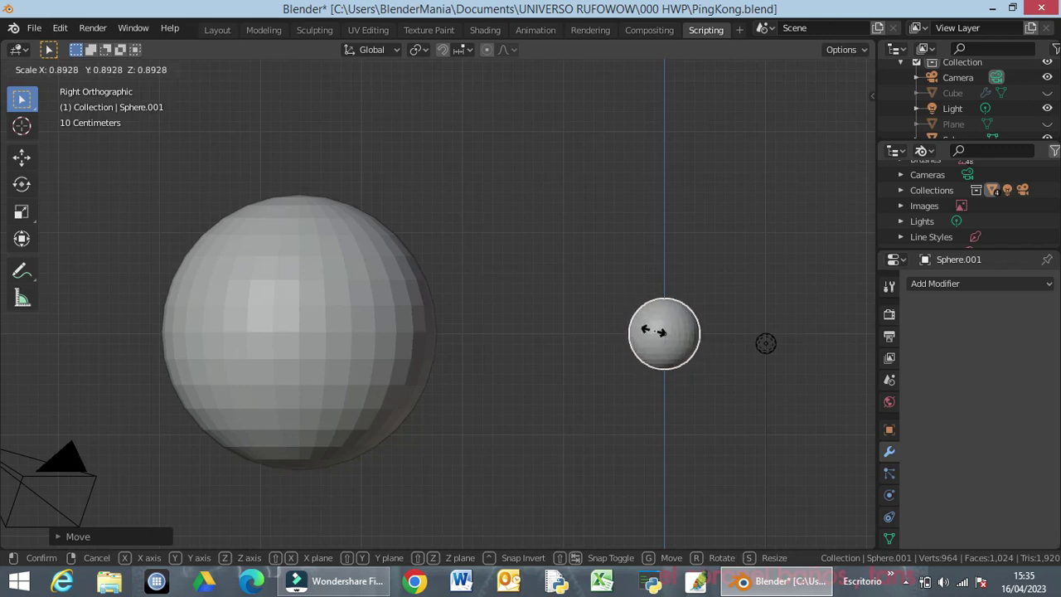
{"action": "left_click", "coordinate": [654, 329]}
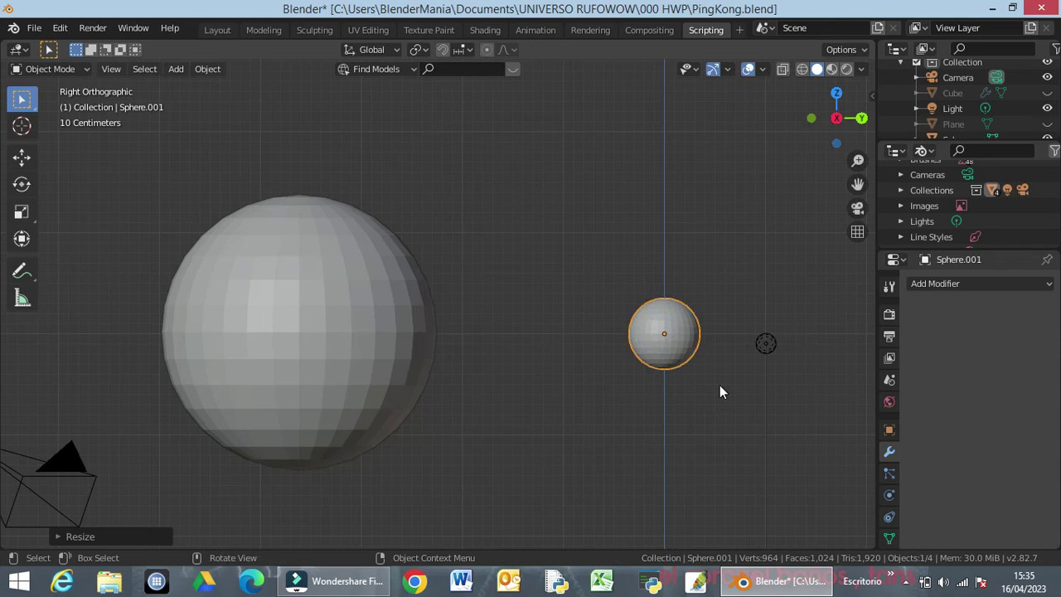
{"action": "key", "text": "g"}
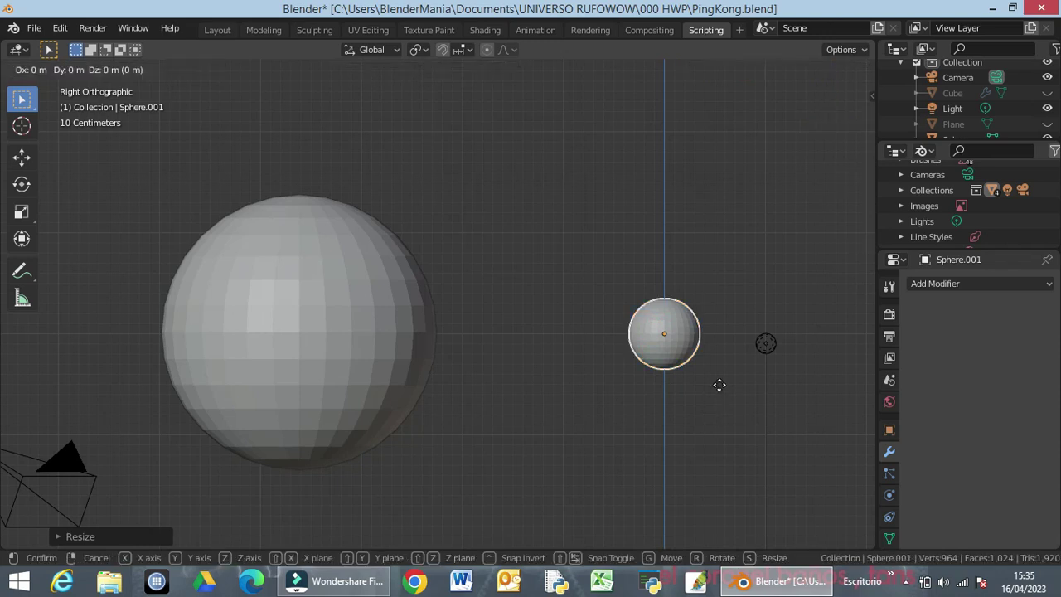
{"action": "key", "text": "y"}
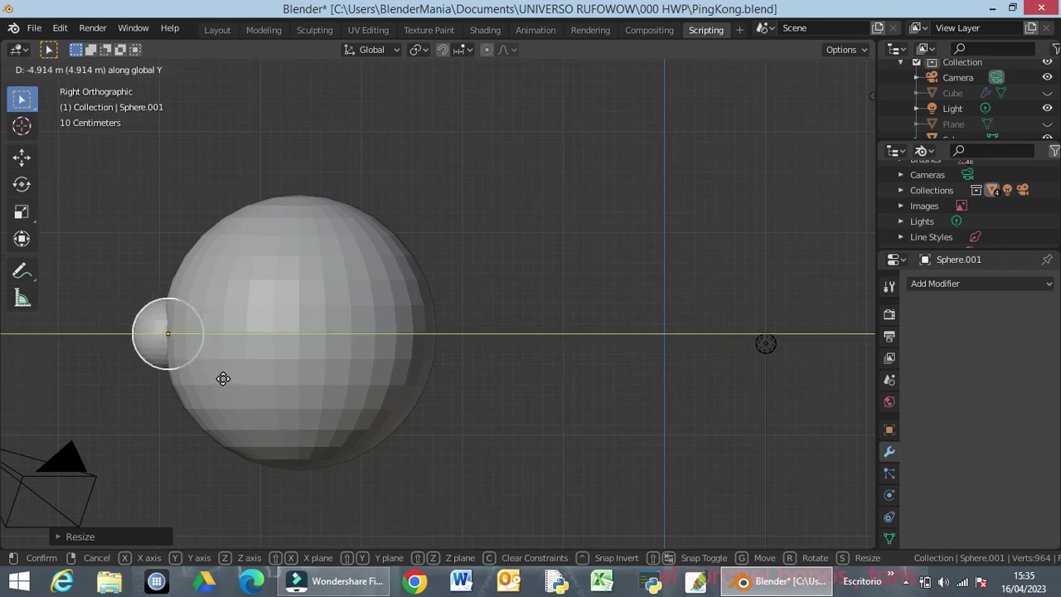
{"action": "left_click", "coordinate": [223, 381]}
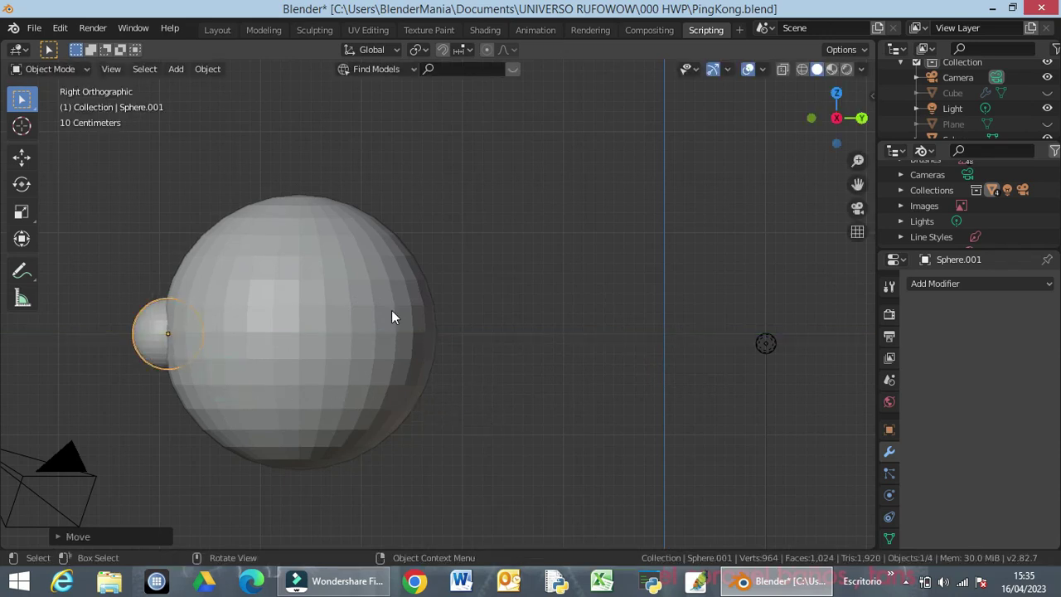
Give the large sphere a Boolean Difference modifier that targets Sphere.001, and apply it
{"action": "left_click", "coordinate": [372, 303]}
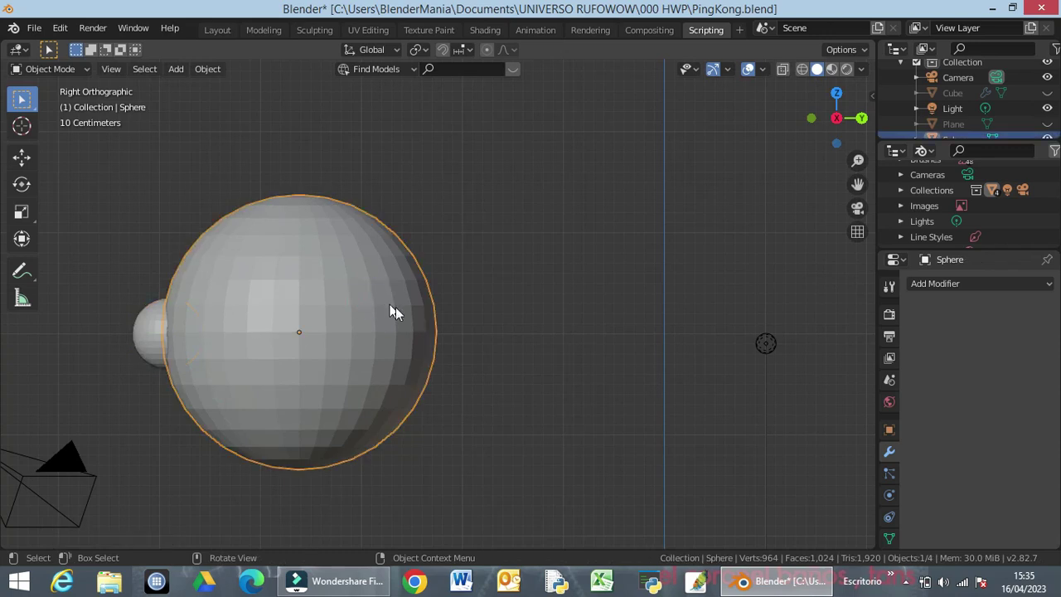
{"action": "left_click", "coordinate": [968, 285]}
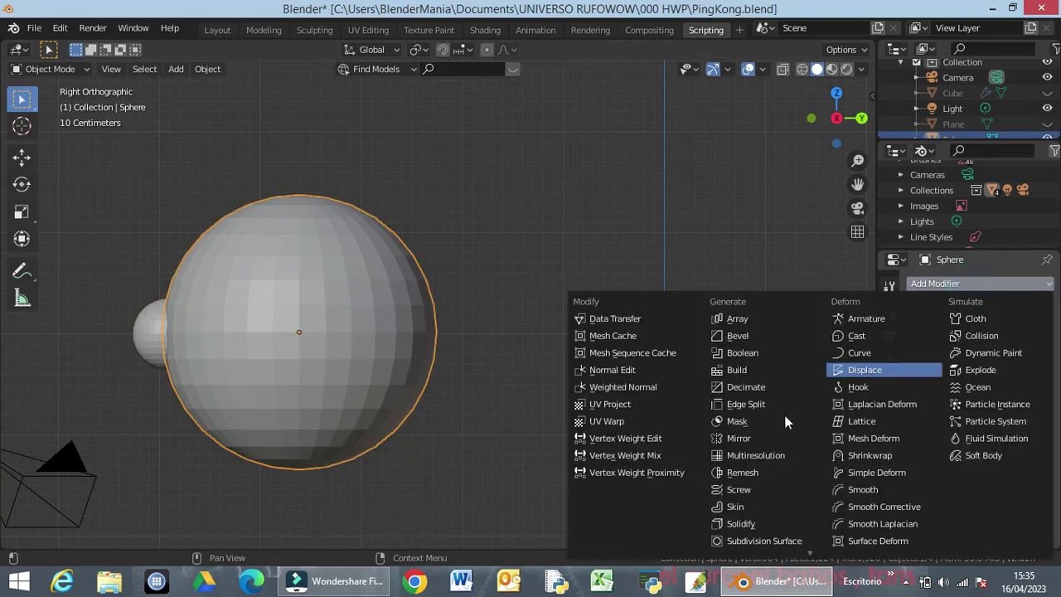
{"action": "left_click", "coordinate": [740, 354]}
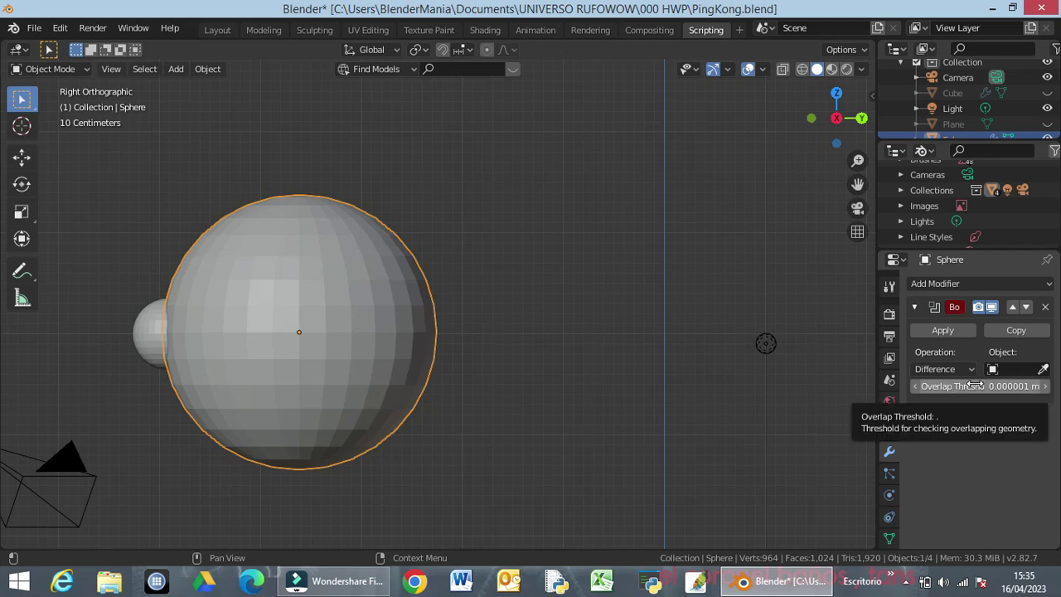
{"action": "left_click", "coordinate": [1015, 370]}
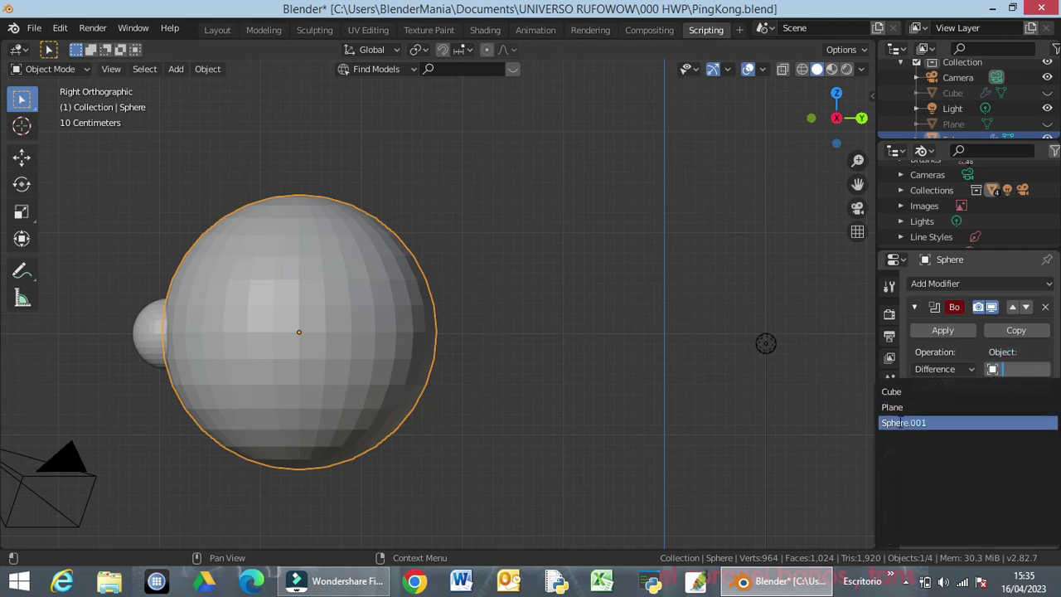
{"action": "left_click", "coordinate": [900, 423]}
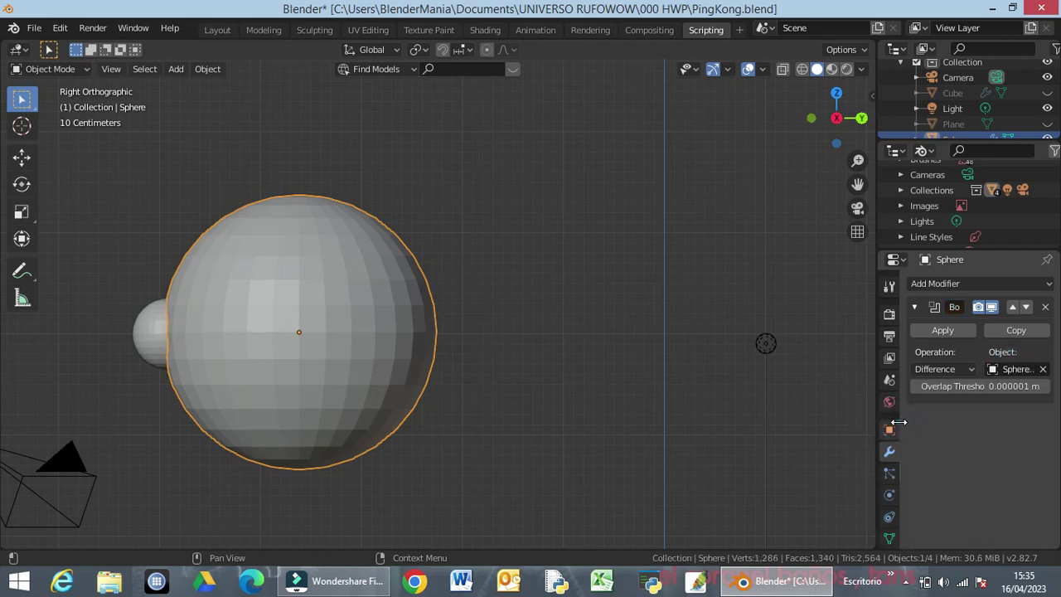
{"action": "left_click", "coordinate": [936, 330]}
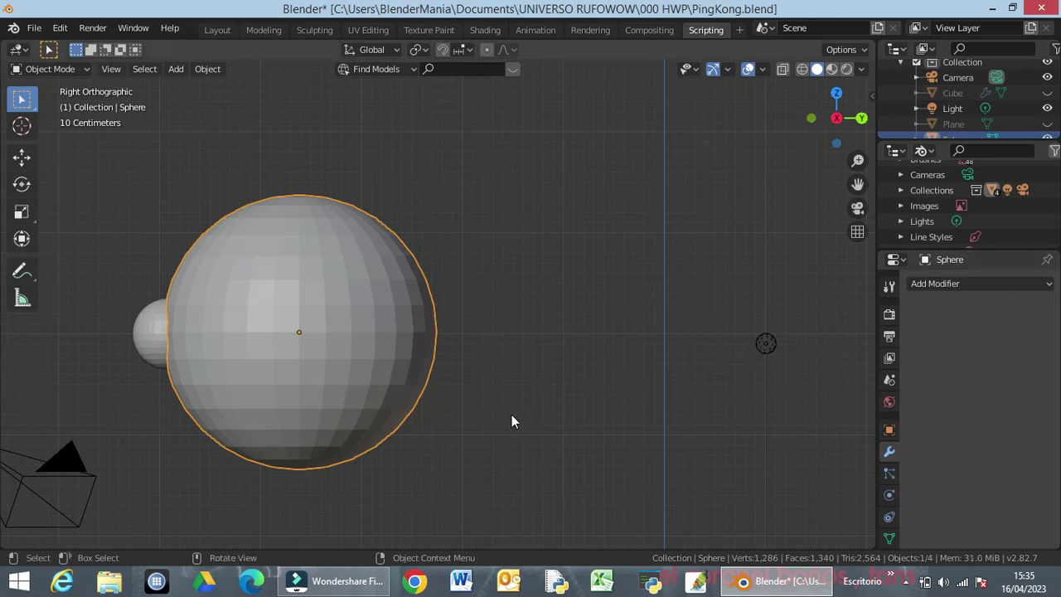
Delete the small cutter sphere, Sphere.001, from the scene
{"action": "middle_click_drag", "start_coordinate": [415, 417], "coordinate": [573, 396]}
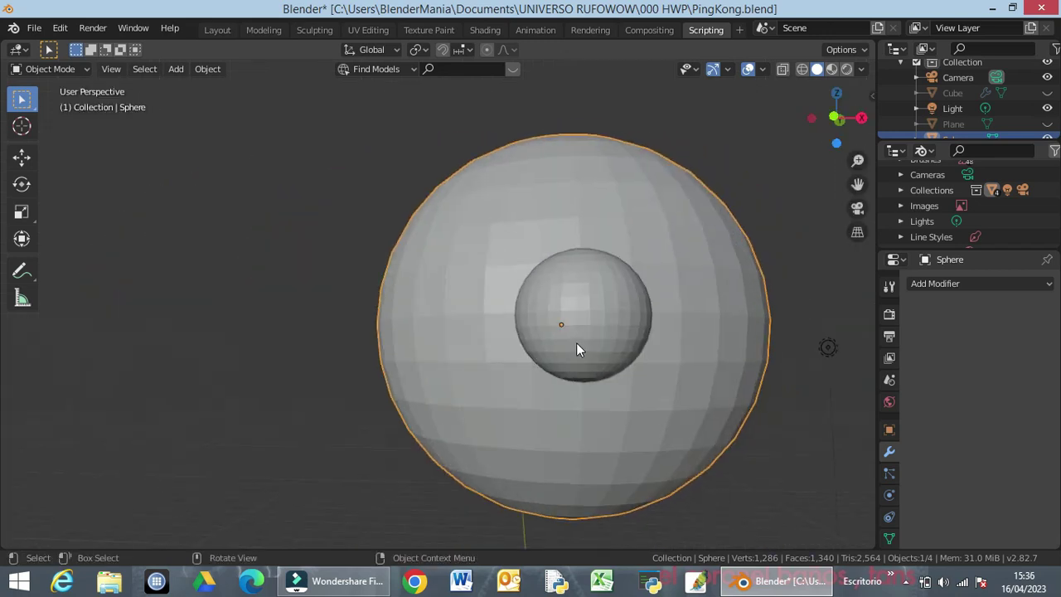
{"action": "left_click", "coordinate": [578, 345]}
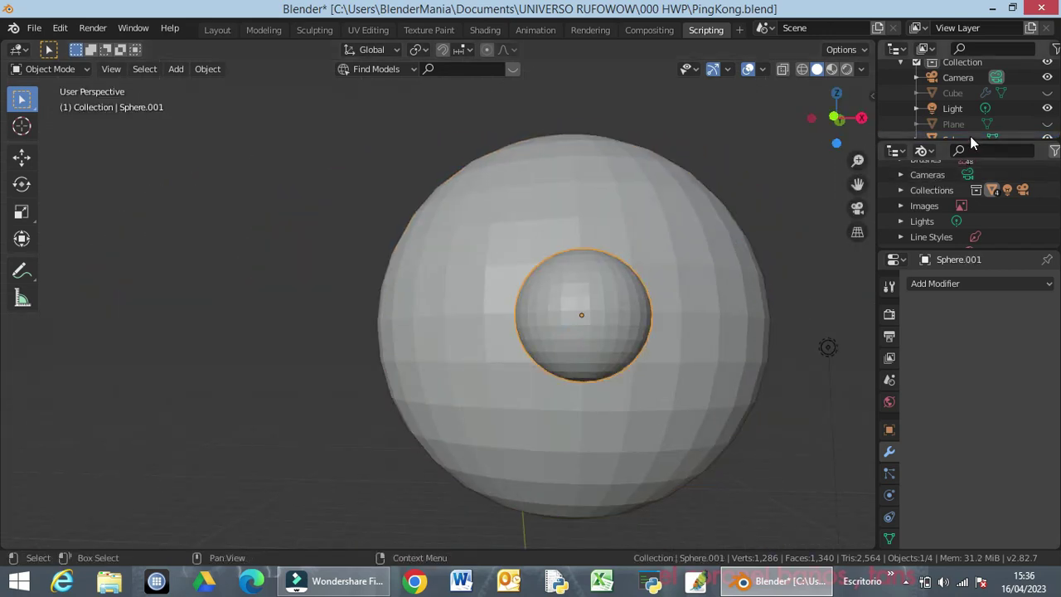
{"action": "scroll", "coordinate": [973, 134], "scroll_direction": "down", "scroll_amount": 2}
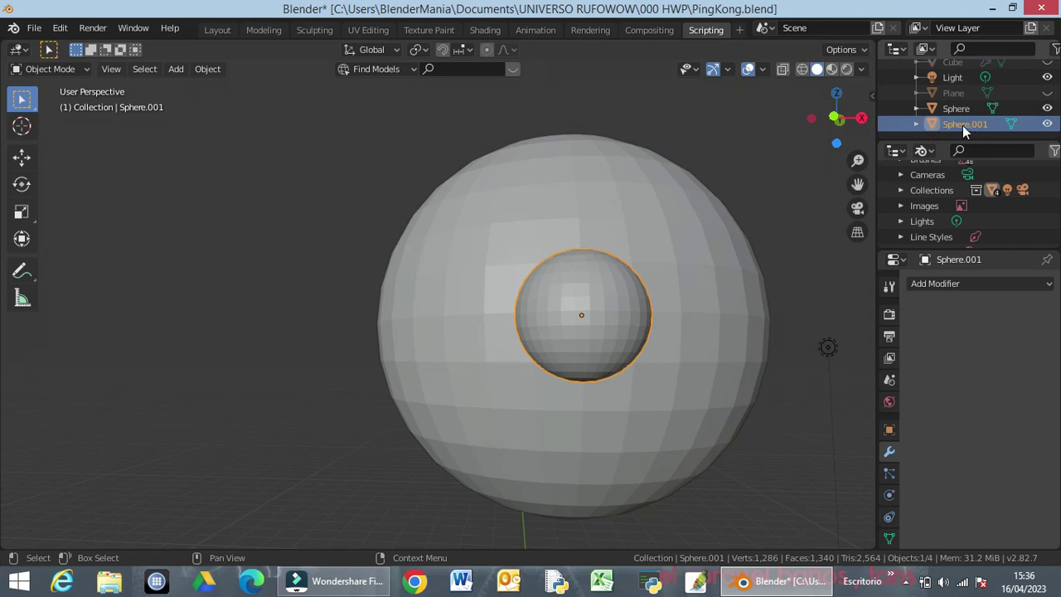
{"action": "right_click", "coordinate": [962, 125]}
{"action": "left_click", "coordinate": [901, 164]}
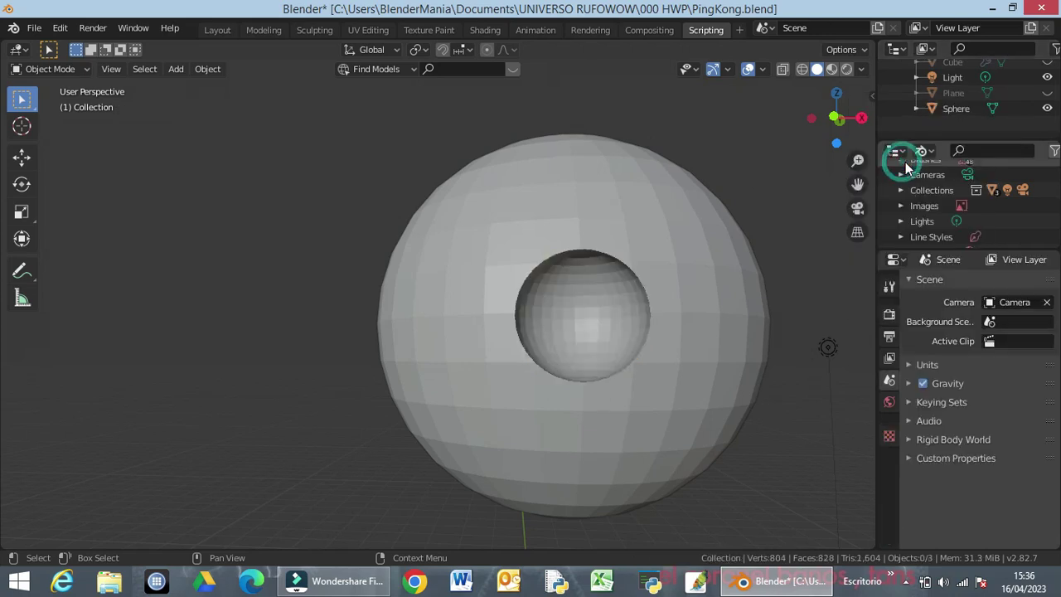
Show the cut sphere in Wireframe shading and enter Edit Mode on it
{"action": "mouse_move", "coordinate": [677, 358]}
{"action": "middle_mouse_down"}
{"action": "mouse_move", "coordinate": [588, 355]}
{"action": "mouse_move", "coordinate": [618, 345]}
{"action": "mouse_move", "coordinate": [694, 356]}
{"action": "mouse_move", "coordinate": [720, 342]}
{"action": "mouse_move", "coordinate": [685, 285]}
{"action": "mouse_move", "coordinate": [666, 323]}
{"action": "mouse_move", "coordinate": [614, 341]}
{"action": "middle_mouse_up"}
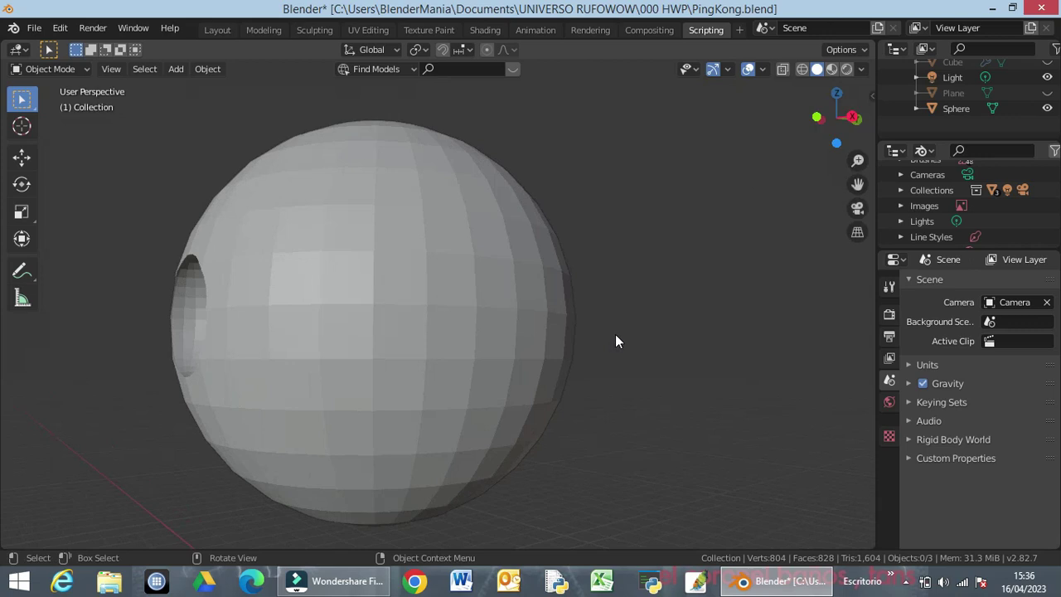
{"action": "key", "text": "z"}
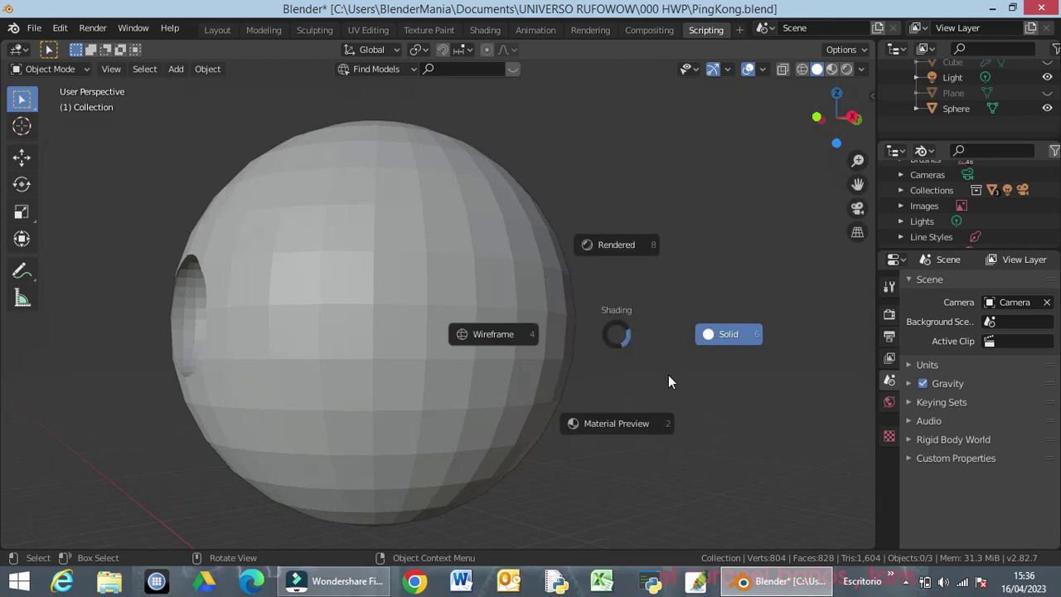
{"action": "left_click", "coordinate": [507, 338]}
{"action": "mouse_move", "coordinate": [519, 355]}
{"action": "middle_mouse_down"}
{"action": "mouse_move", "coordinate": [464, 384]}
{"action": "mouse_move", "coordinate": [433, 367]}
{"action": "mouse_move", "coordinate": [426, 337]}
{"action": "mouse_move", "coordinate": [494, 289]}
{"action": "mouse_move", "coordinate": [588, 330]}
{"action": "mouse_move", "coordinate": [603, 372]}
{"action": "mouse_move", "coordinate": [518, 353]}
{"action": "mouse_move", "coordinate": [493, 367]}
{"action": "mouse_move", "coordinate": [562, 367]}
{"action": "mouse_move", "coordinate": [412, 360]}
{"action": "mouse_move", "coordinate": [496, 368]}
{"action": "mouse_move", "coordinate": [438, 345]}
{"action": "mouse_move", "coordinate": [467, 331]}
{"action": "middle_mouse_up"}
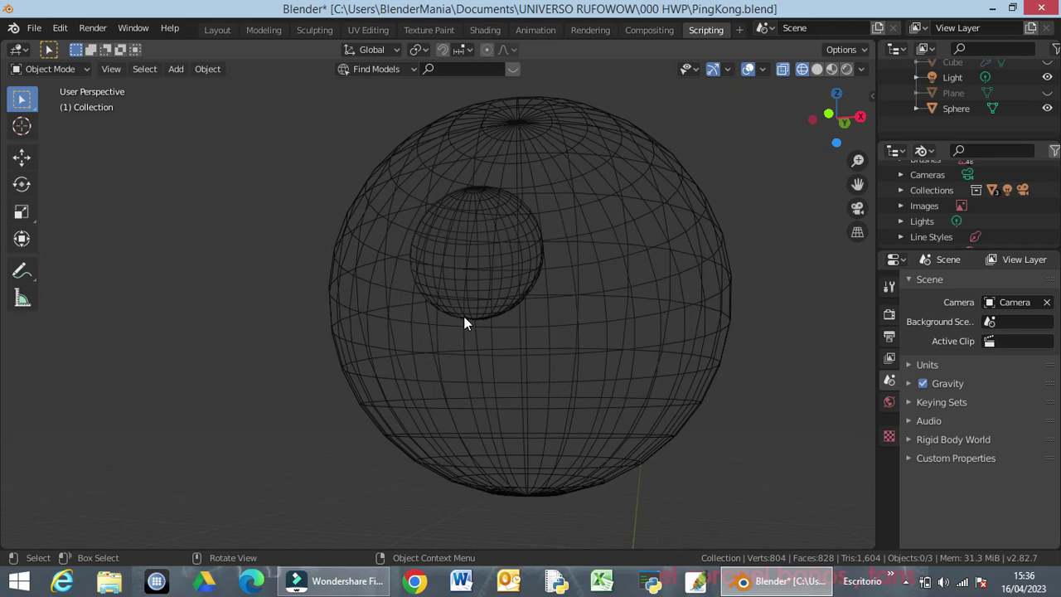
{"action": "middle_click_drag", "start_coordinate": [451, 323], "coordinate": [436, 369]}
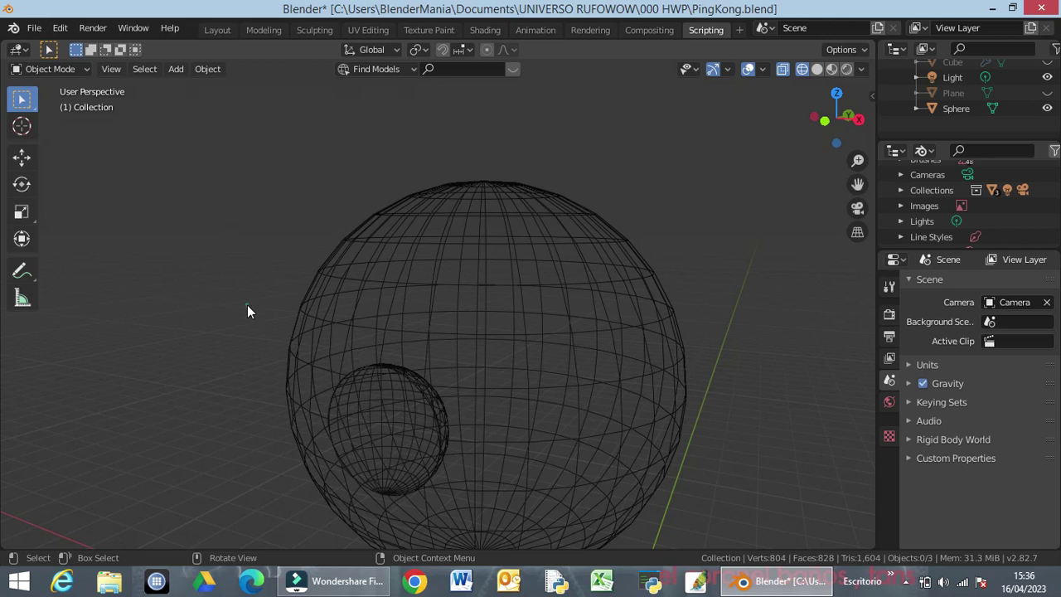
{"action": "left_click", "coordinate": [363, 309]}
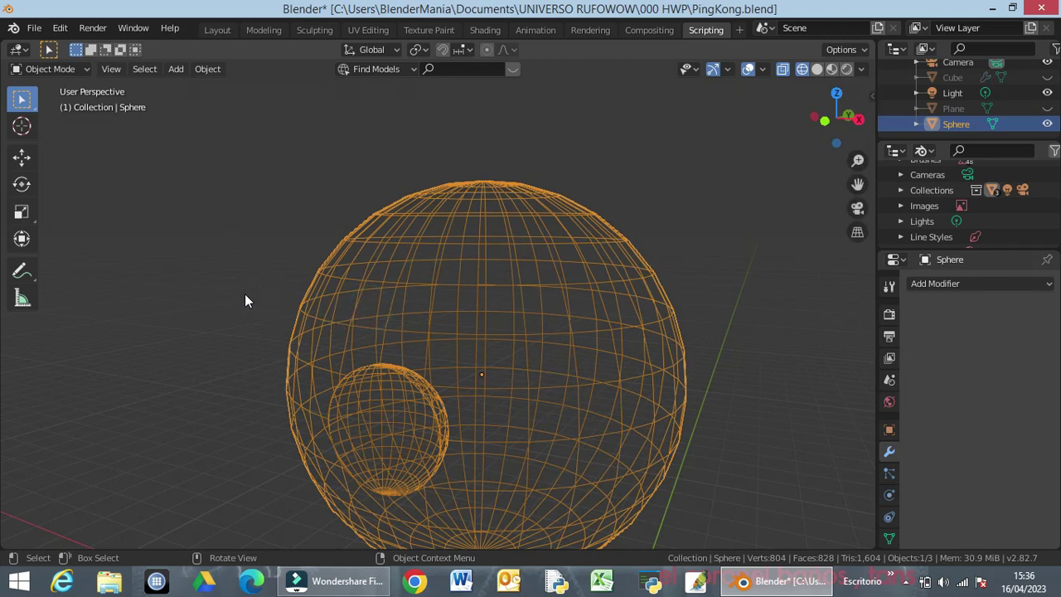
{"action": "key", "text": "Tab"}
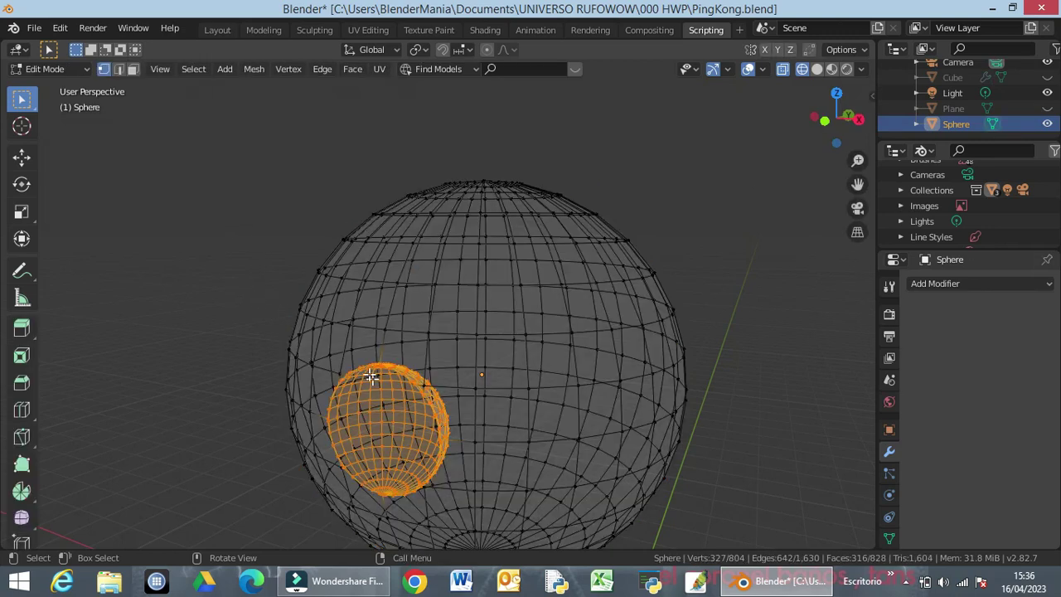
Replace the cavity selection with a single vertical loop of vertices along the side of the small spherical cavity
{"action": "left_click", "coordinate": [244, 339]}
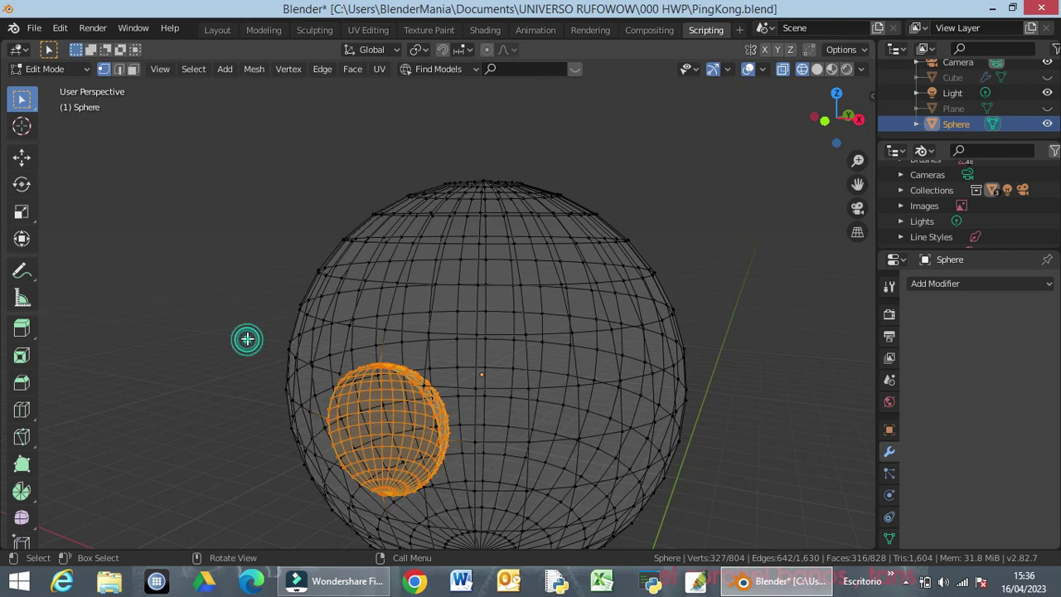
{"action": "left_click", "coordinate": [348, 372], "text": "alt"}
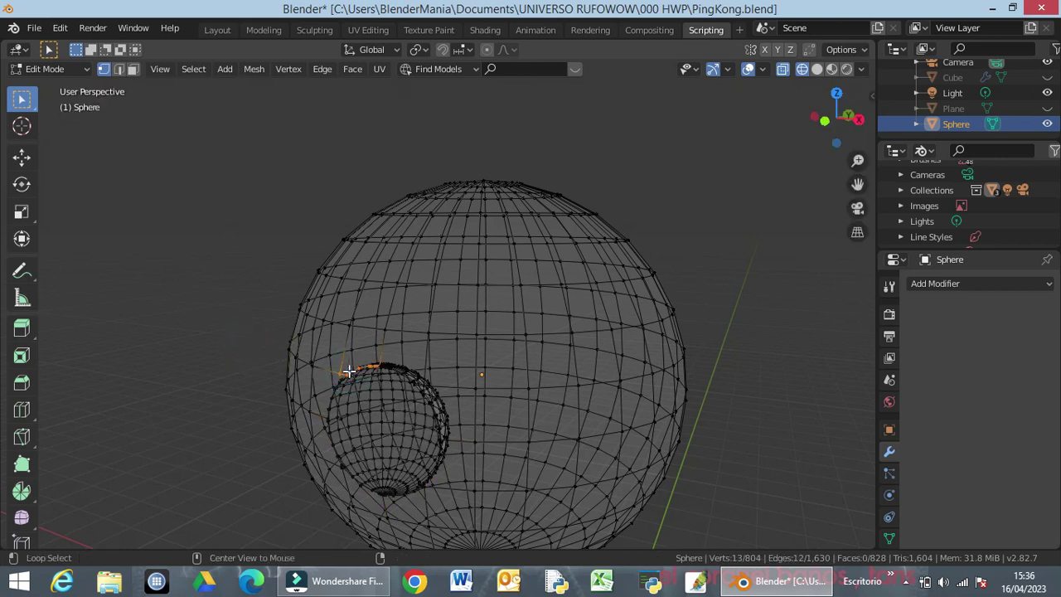
{"action": "left_click", "coordinate": [404, 383], "text": "alt"}
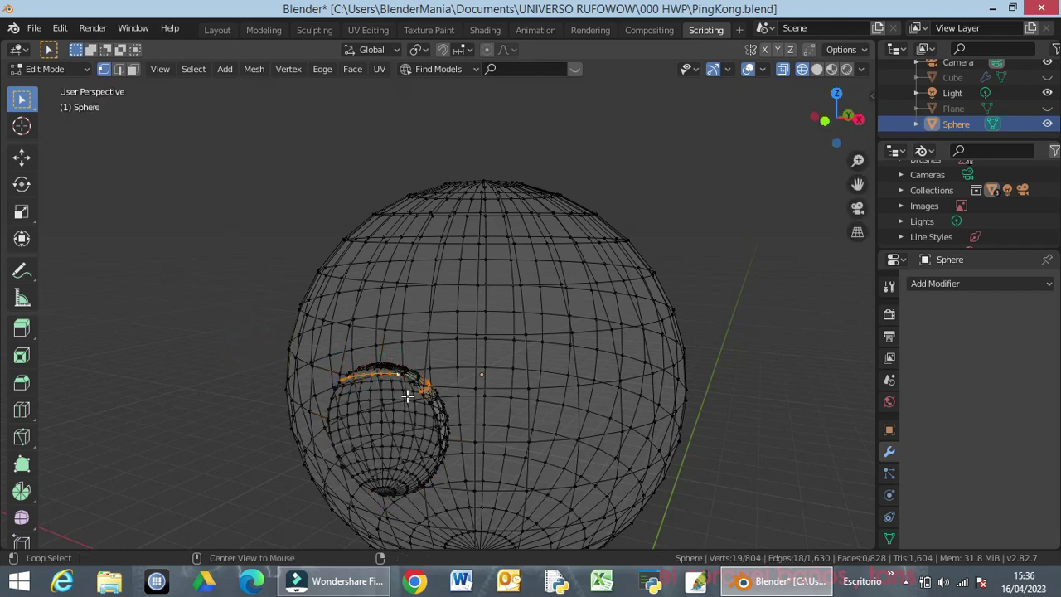
{"action": "middle_click_drag", "start_coordinate": [434, 396], "coordinate": [459, 359]}
{"action": "scroll", "coordinate": [426, 237], "scroll_direction": "up", "scroll_amount": 3}
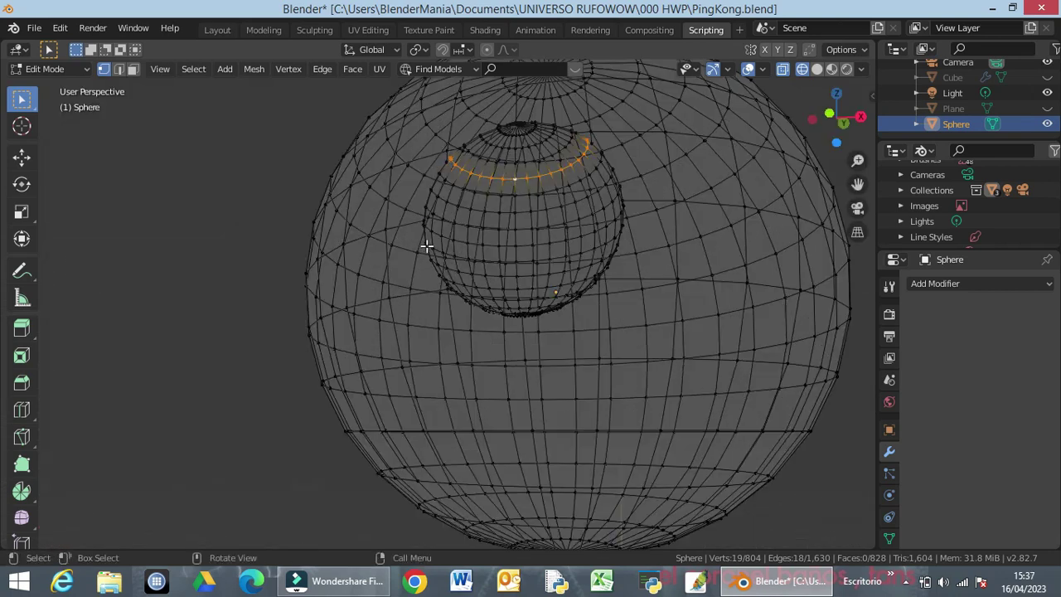
{"action": "middle_click_drag", "start_coordinate": [428, 151], "coordinate": [429, 183]}
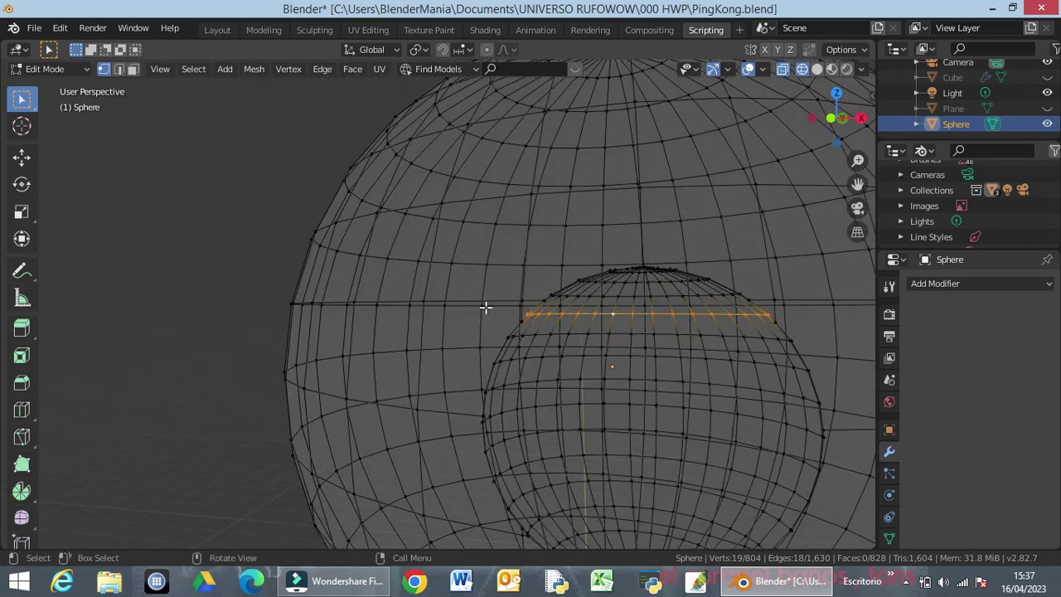
{"action": "scroll", "coordinate": [489, 319], "scroll_direction": "up", "scroll_amount": 4}
{"action": "scroll", "coordinate": [522, 335], "scroll_direction": "down", "scroll_amount": 4}
{"action": "left_click", "coordinate": [512, 330], "text": "alt"}
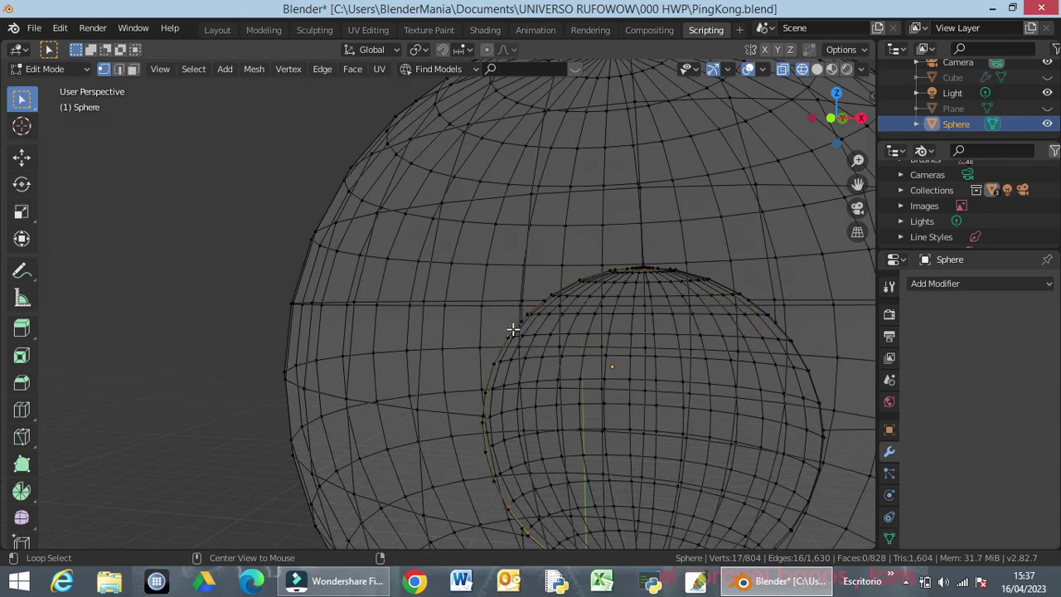
Try to extend the vertex selection across the cavity to its opposite rim using shortest-path picking
{"action": "mouse_move", "coordinate": [512, 329]}
{"action": "middle_mouse_down"}
{"action": "mouse_move", "coordinate": [523, 324]}
{"action": "mouse_move", "coordinate": [490, 326]}
{"action": "mouse_move", "coordinate": [511, 315]}
{"action": "mouse_move", "coordinate": [489, 327]}
{"action": "mouse_move", "coordinate": [497, 323]}
{"action": "middle_mouse_up"}
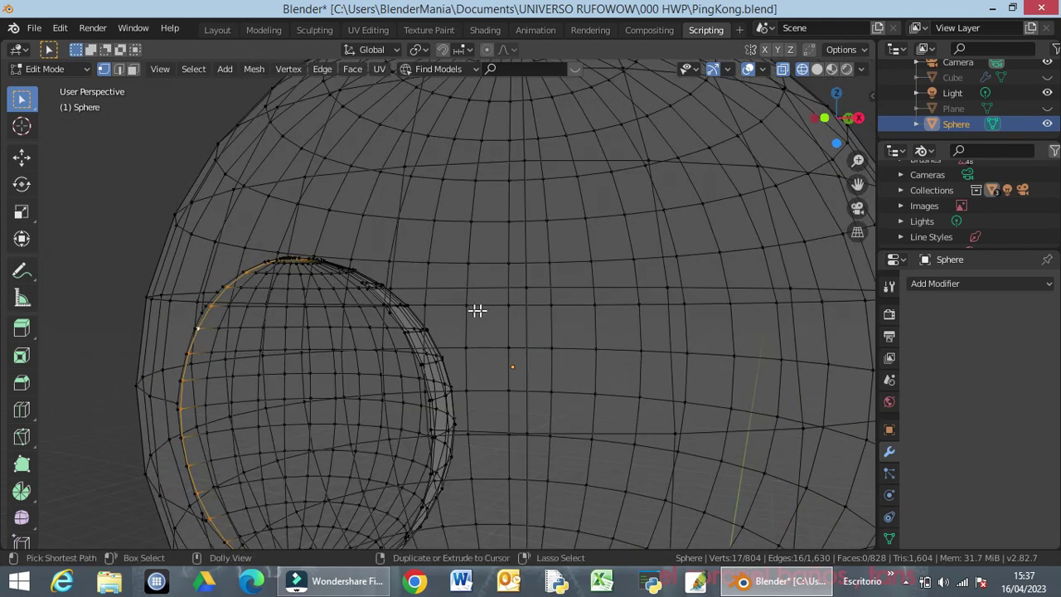
{"action": "scroll", "coordinate": [403, 329], "scroll_direction": "up", "scroll_amount": 2}
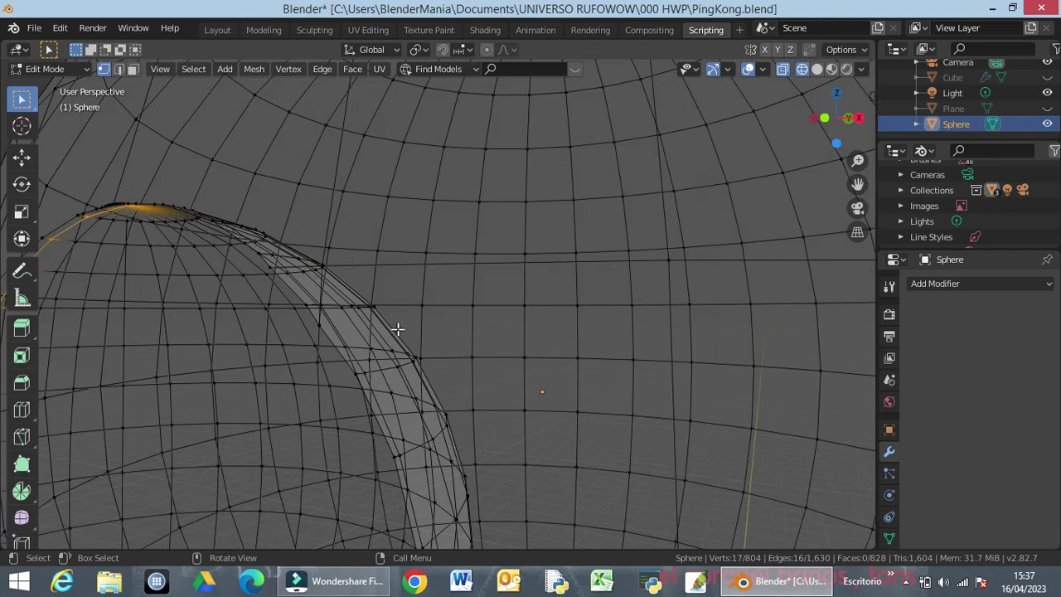
{"action": "left_click", "coordinate": [329, 340], "text": "ctrl"}
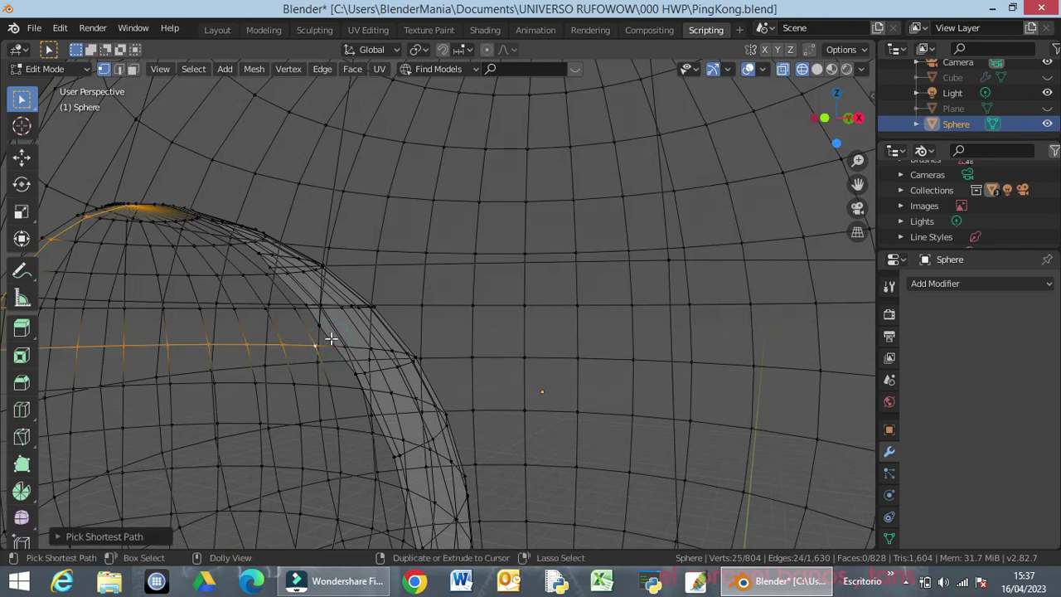
{"action": "key", "text": "ctrl+z"}
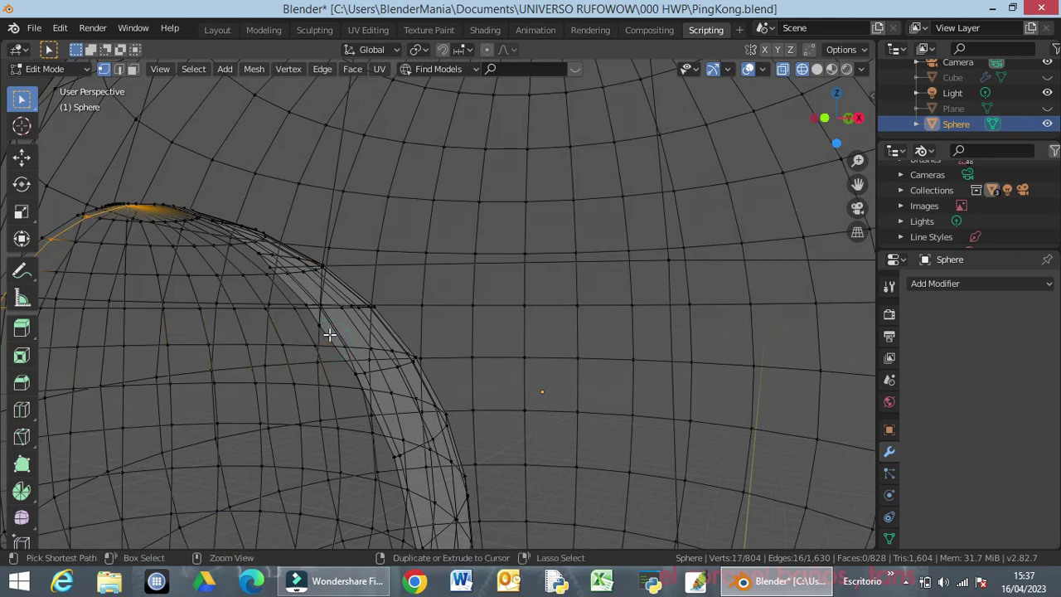
{"action": "left_click", "coordinate": [325, 337], "text": "ctrl"}
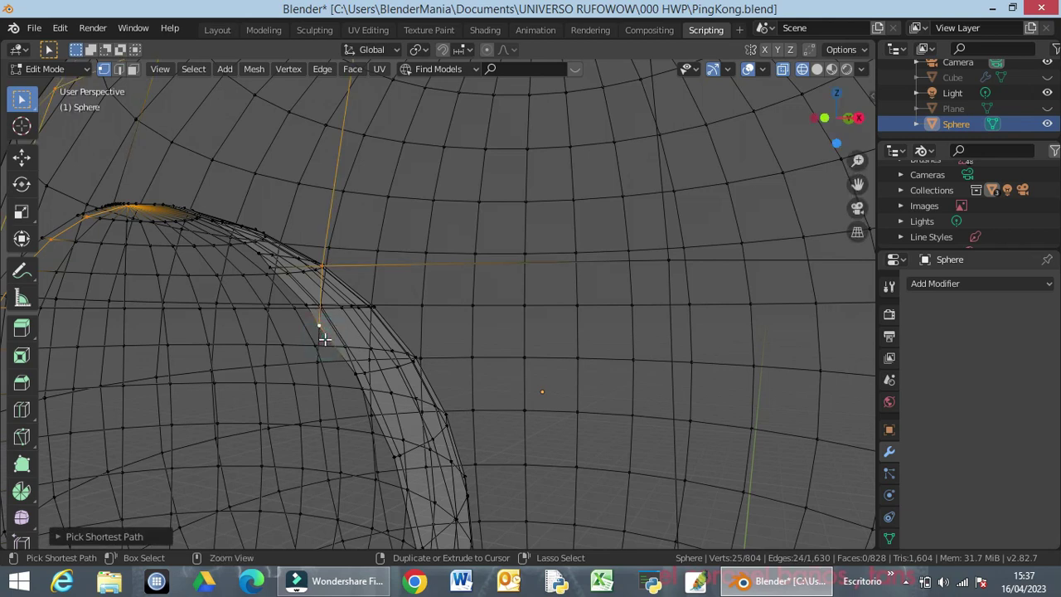
{"action": "key", "text": "ctrl+z"}
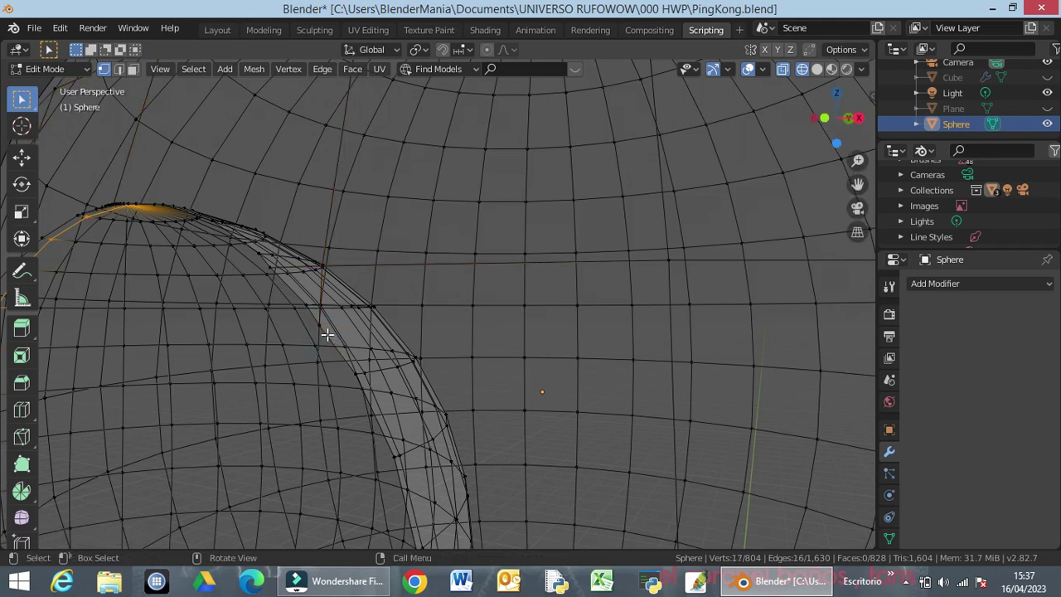
Clear the vertex selection, switch to edge selection, and select two consecutive edges on the side of the cavity's rim
{"action": "mouse_move", "coordinate": [330, 337]}
{"action": "middle_mouse_down"}
{"action": "mouse_move", "coordinate": [342, 338]}
{"action": "mouse_move", "coordinate": [329, 340]}
{"action": "middle_mouse_up"}
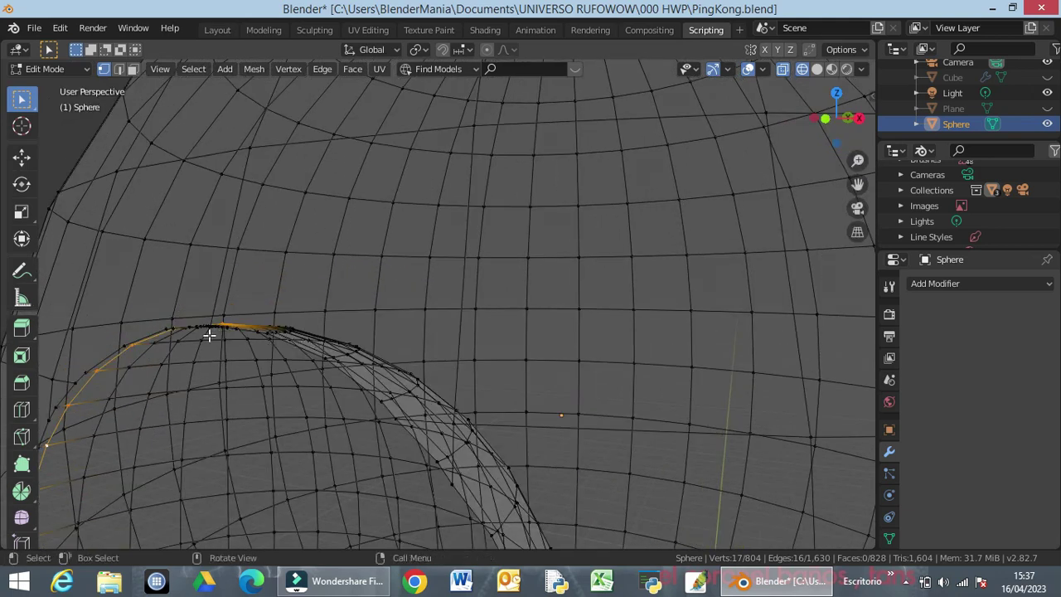
{"action": "scroll", "coordinate": [207, 333], "scroll_direction": "up", "scroll_amount": 2}
{"action": "scroll", "coordinate": [208, 332], "scroll_direction": "down", "scroll_amount": 4}
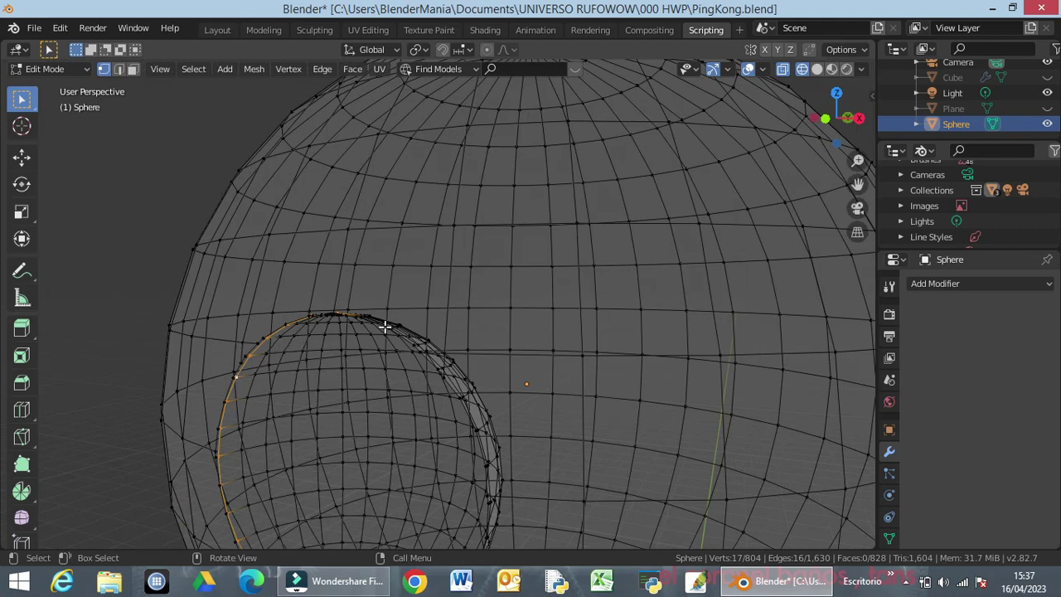
{"action": "scroll", "coordinate": [358, 344], "scroll_direction": "up", "scroll_amount": 2}
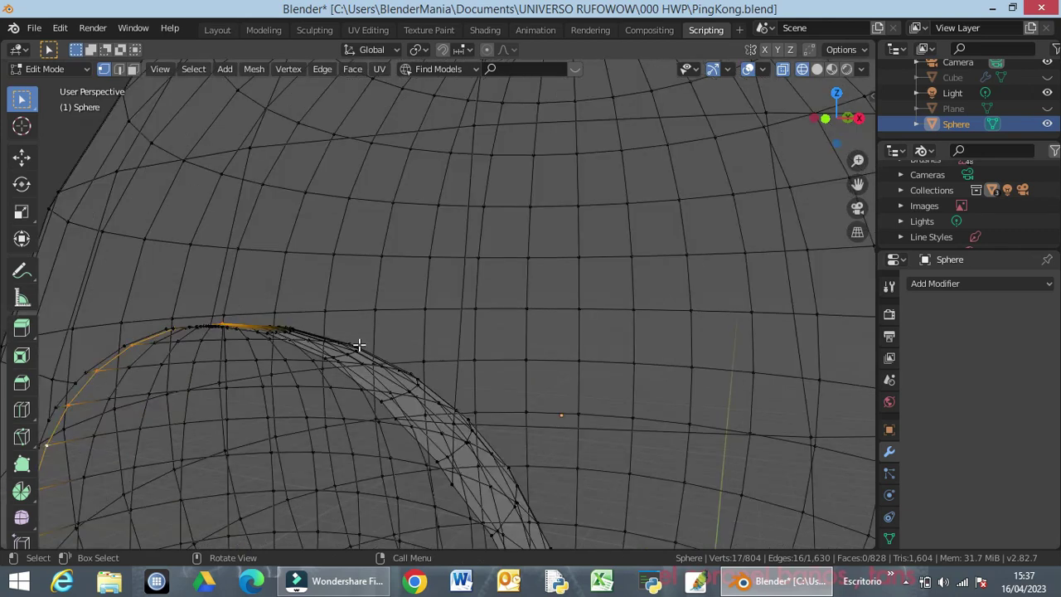
{"action": "scroll", "coordinate": [332, 367], "scroll_direction": "up", "scroll_amount": 3}
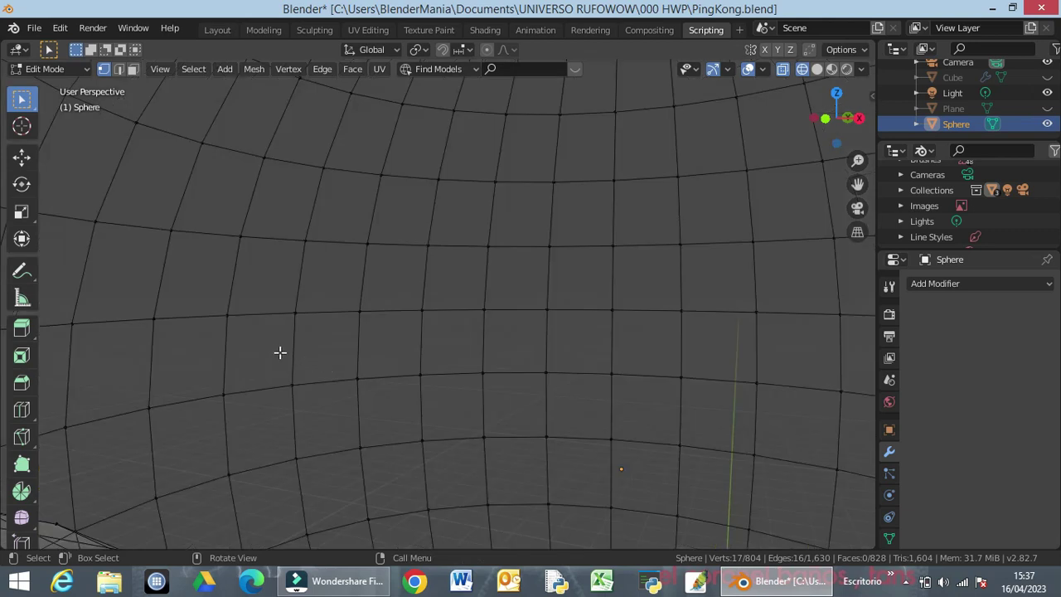
{"action": "middle_click_drag", "start_coordinate": [270, 353], "coordinate": [318, 335], "text": "shift"}
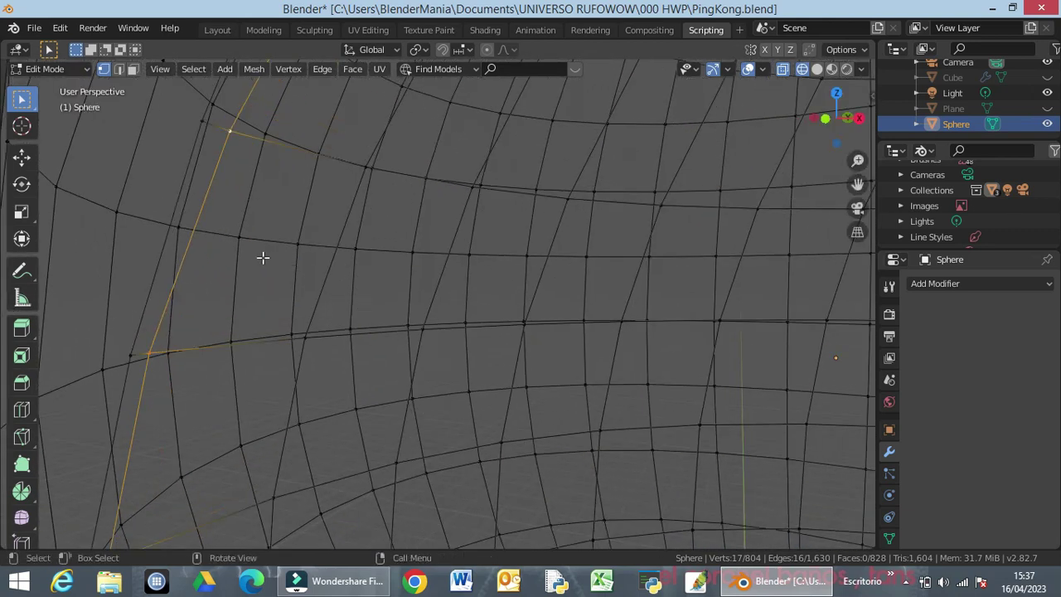
{"action": "left_click", "coordinate": [205, 192]}
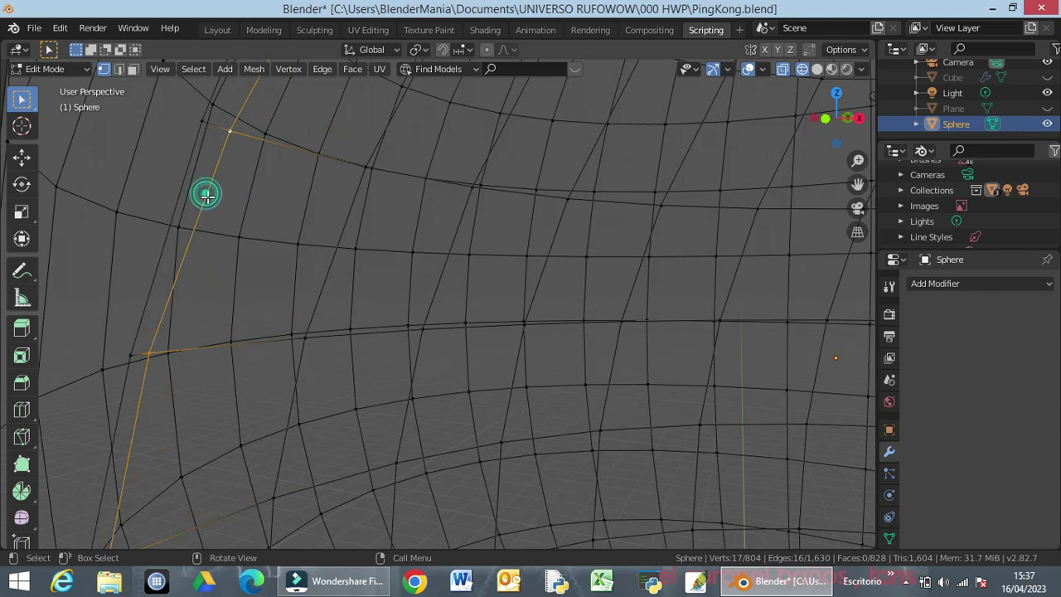
{"action": "left_click", "coordinate": [206, 191]}
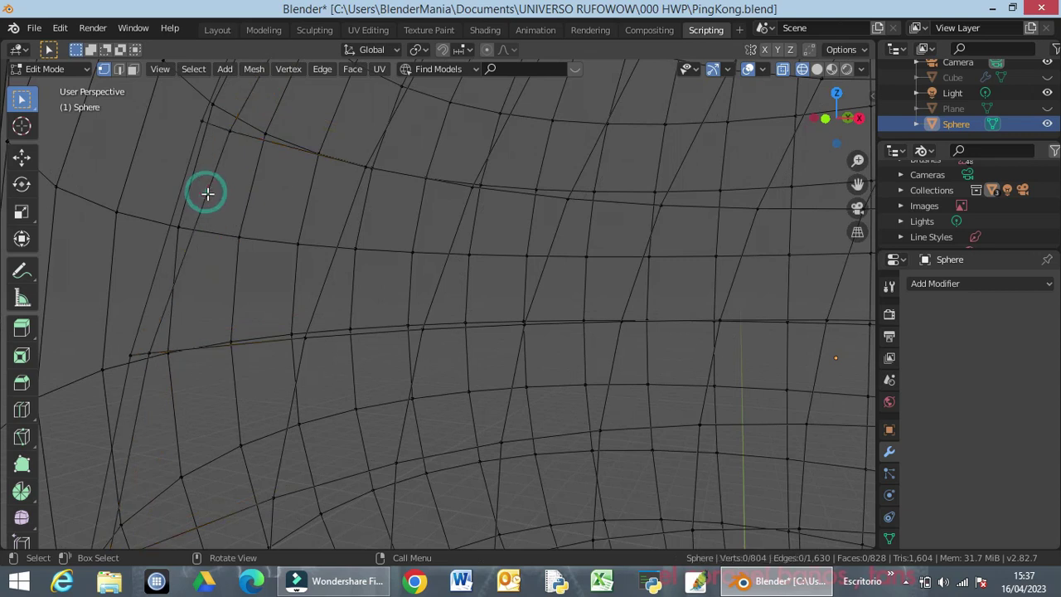
{"action": "left_click", "coordinate": [120, 68]}
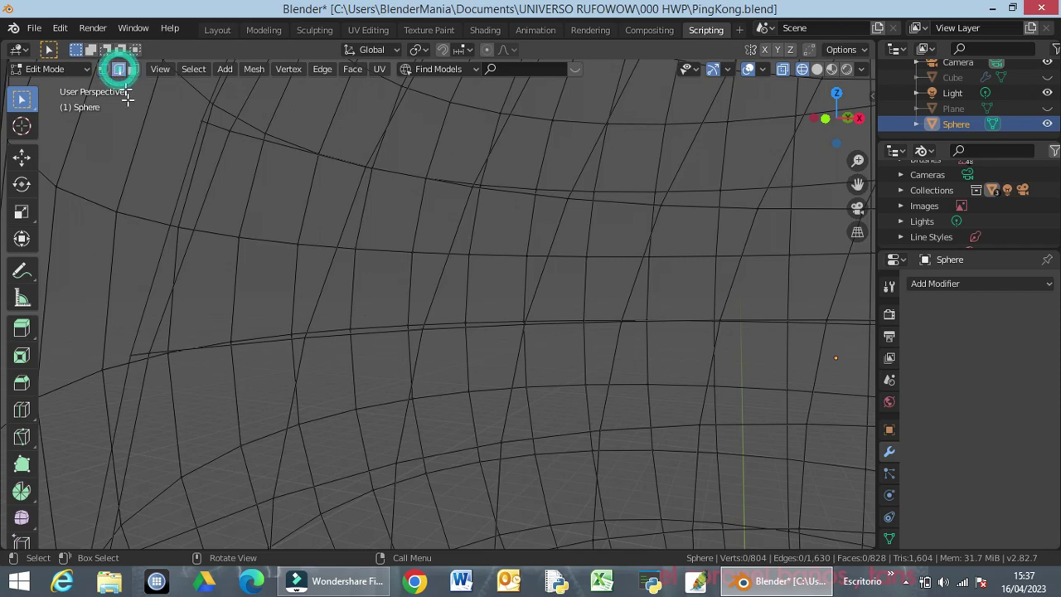
{"action": "left_click", "coordinate": [211, 183]}
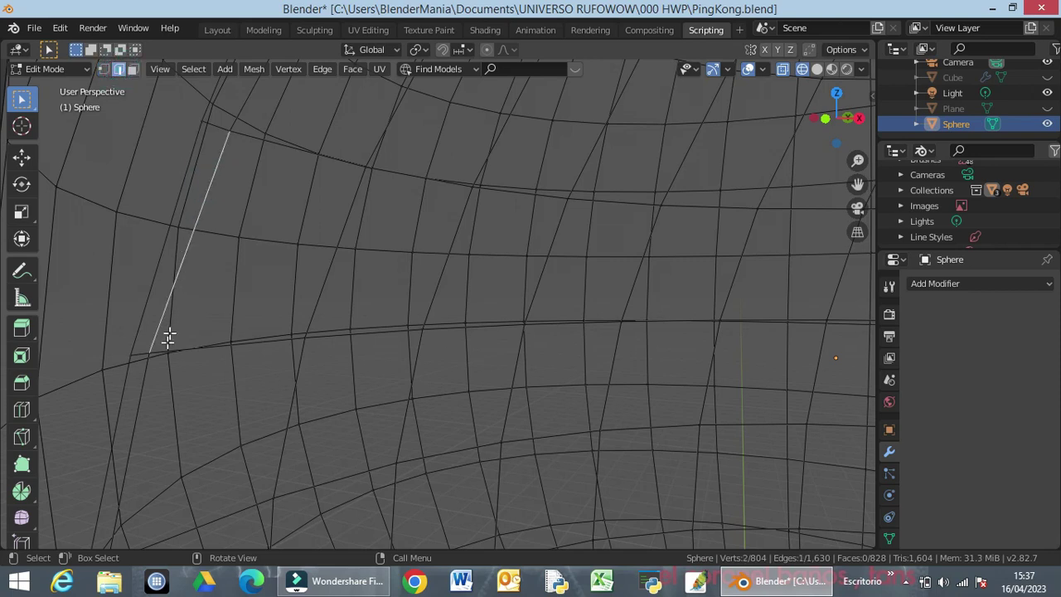
{"action": "left_click", "coordinate": [143, 382], "text": "ctrl"}
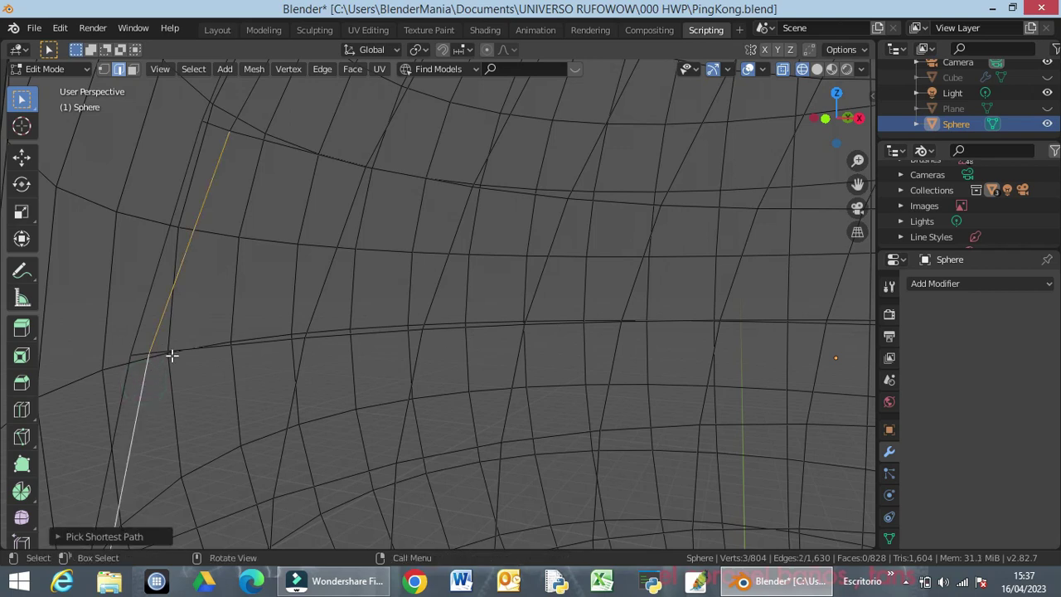
Extend the edge selection with shortest-path picks around the entire circular rim of the small cavity
{"action": "scroll", "coordinate": [183, 346], "scroll_direction": "down", "scroll_amount": 5}
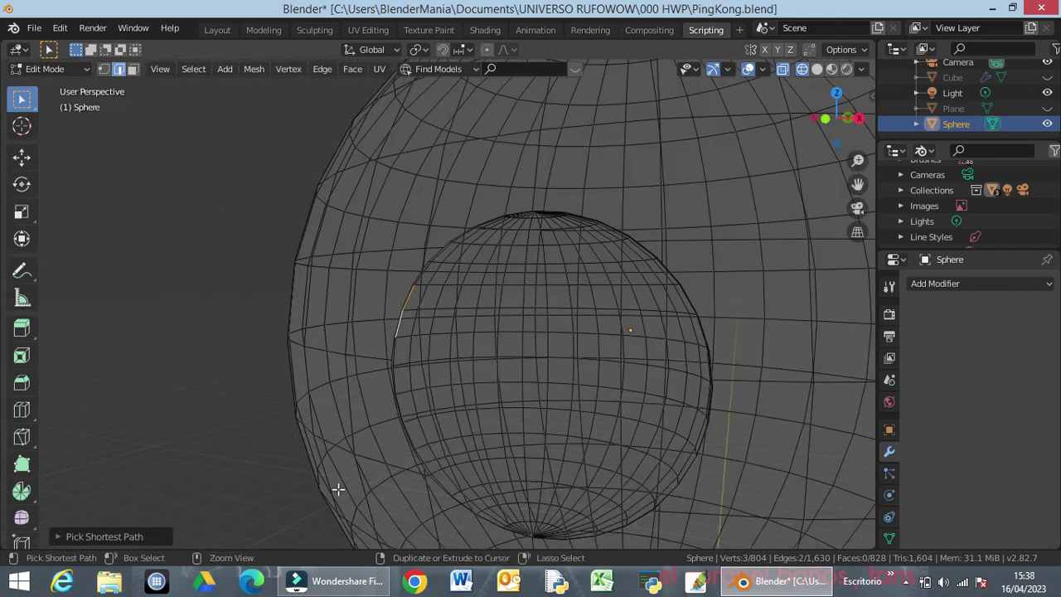
{"action": "left_click", "coordinate": [488, 520], "text": "ctrl"}
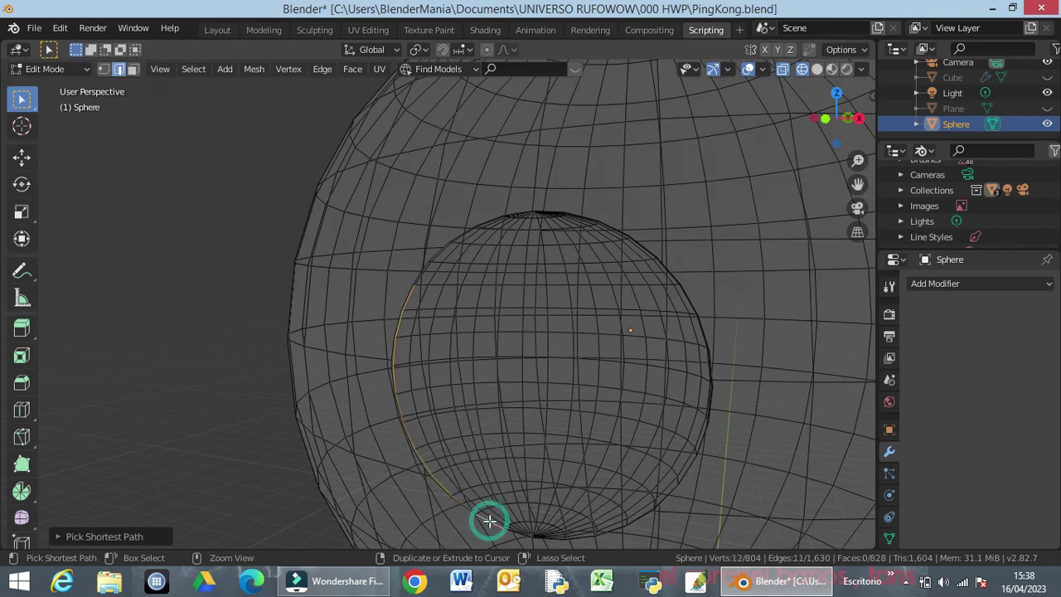
{"action": "left_click", "coordinate": [635, 520], "text": "ctrl"}
{"action": "left_click", "coordinate": [688, 303], "text": "ctrl"}
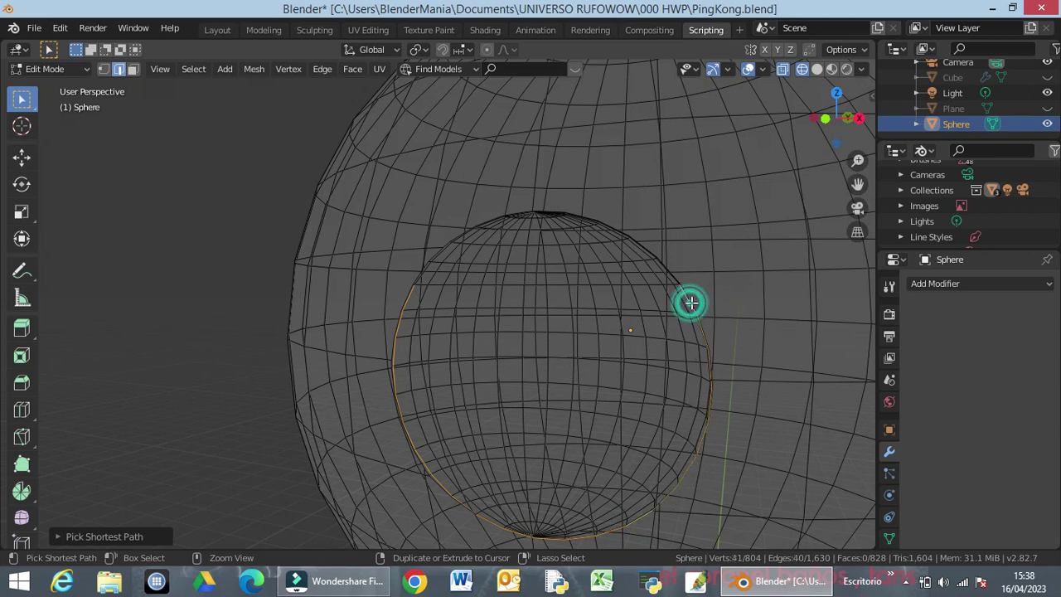
{"action": "left_click", "coordinate": [630, 237], "text": "ctrl"}
{"action": "scroll", "coordinate": [417, 312], "scroll_direction": "up", "scroll_amount": 5}
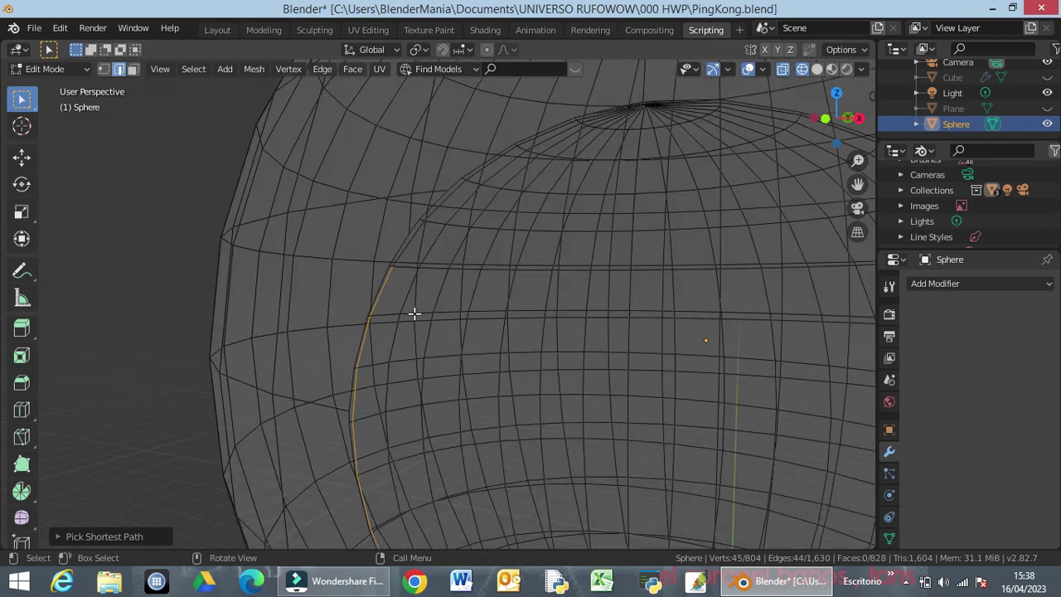
{"action": "scroll", "coordinate": [328, 250], "scroll_direction": "down", "scroll_amount": 4}
{"action": "left_click", "coordinate": [402, 251], "text": "ctrl"}
{"action": "scroll", "coordinate": [415, 289], "scroll_direction": "down", "scroll_amount": 5}
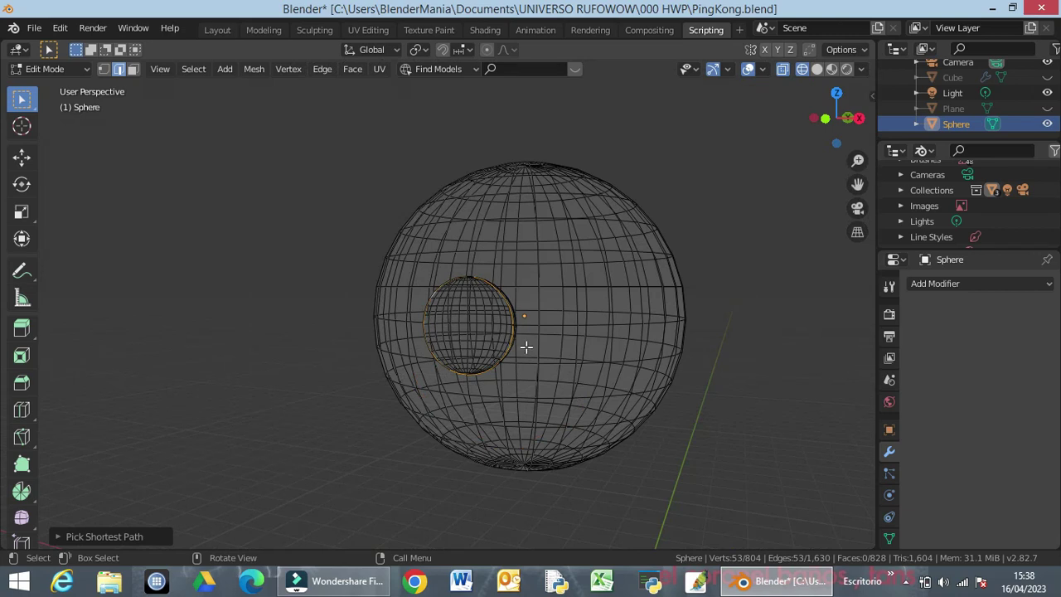
Try a one-segment bevel about 0.013 m wide on the cavity's rim loop, and undo it
{"action": "key", "text": "ctrl+b"}
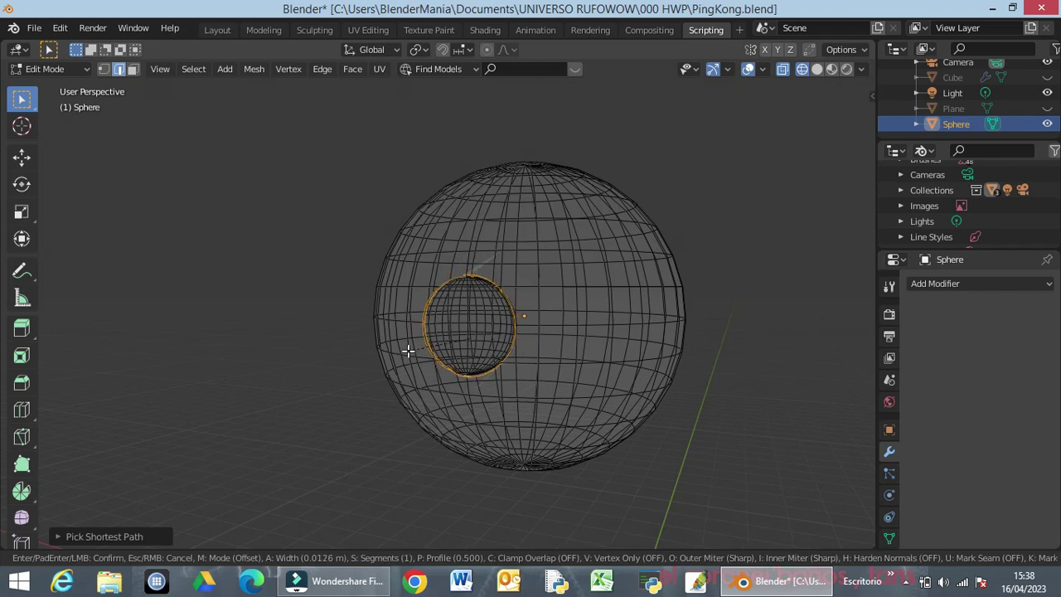
{"action": "left_click", "coordinate": [408, 351]}
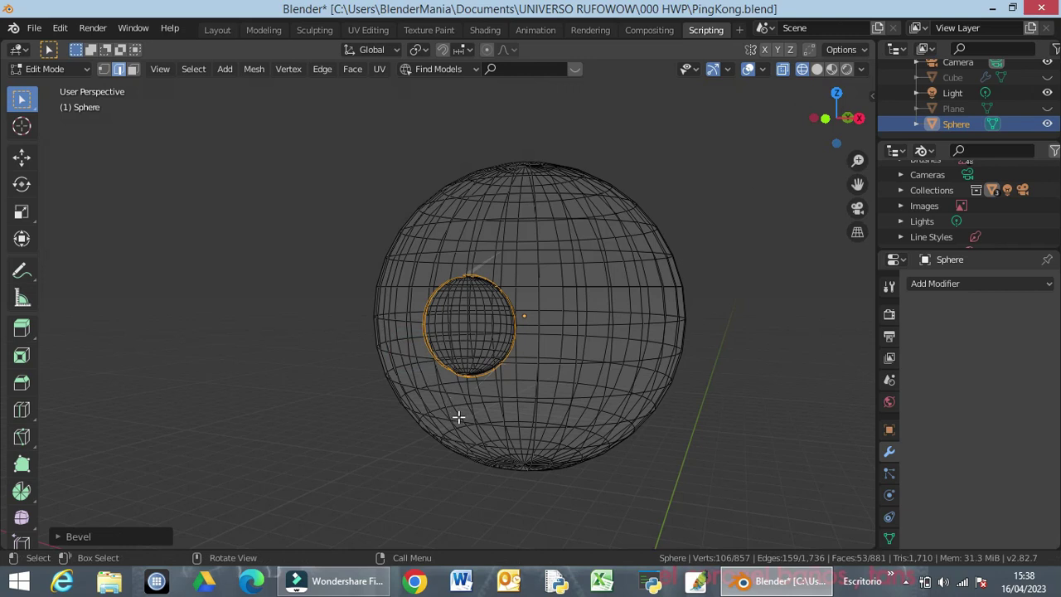
{"action": "middle_click_drag", "start_coordinate": [457, 420], "coordinate": [397, 400]}
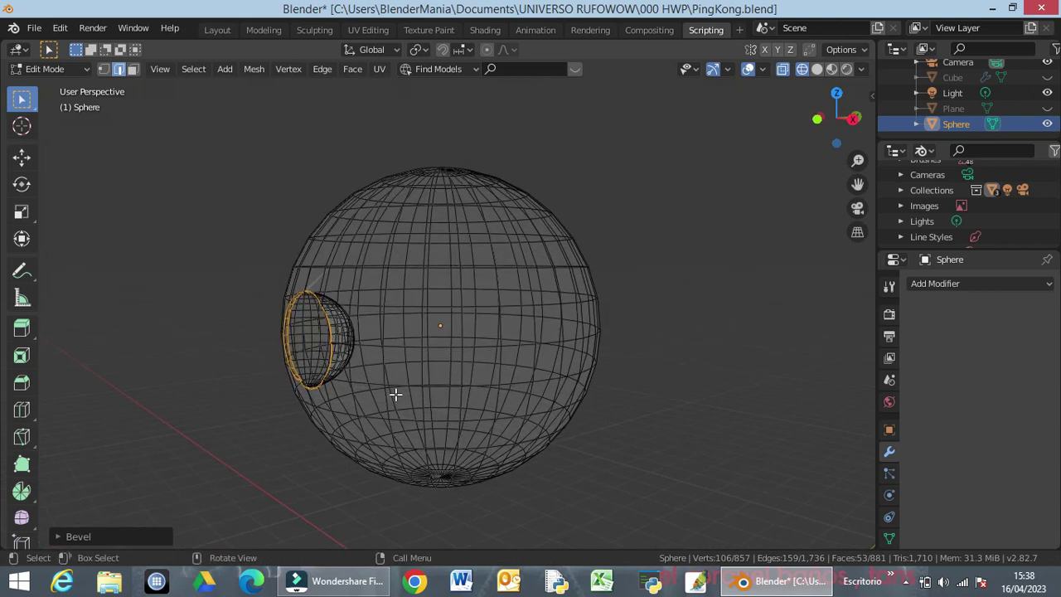
{"action": "key", "text": "ctrl+z"}
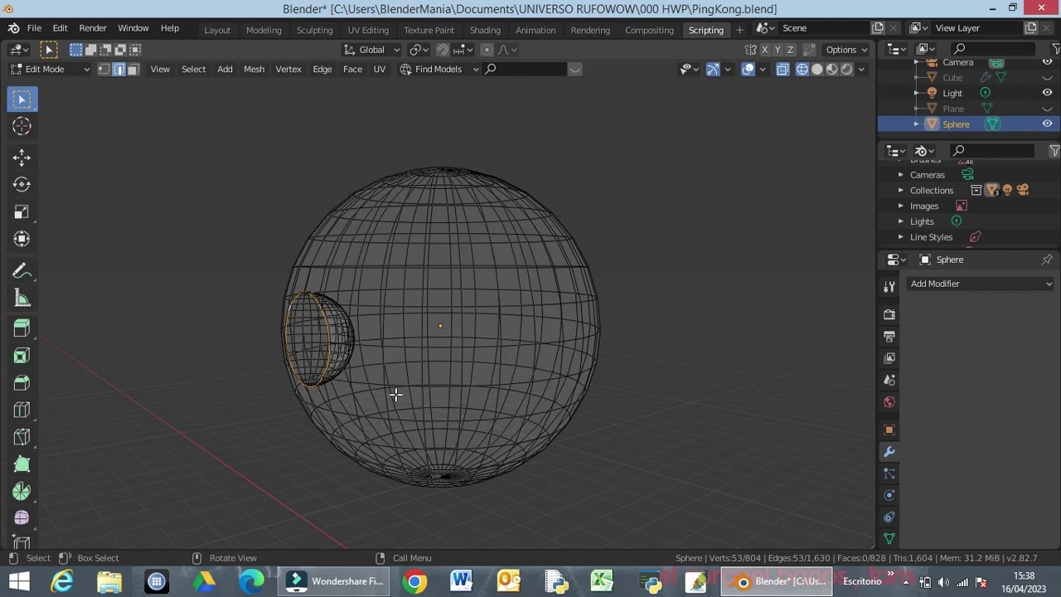
Try moving the cavity's rim loop outward along the global Y axis and beveling it, and undo the move
{"action": "key", "text": "g"}
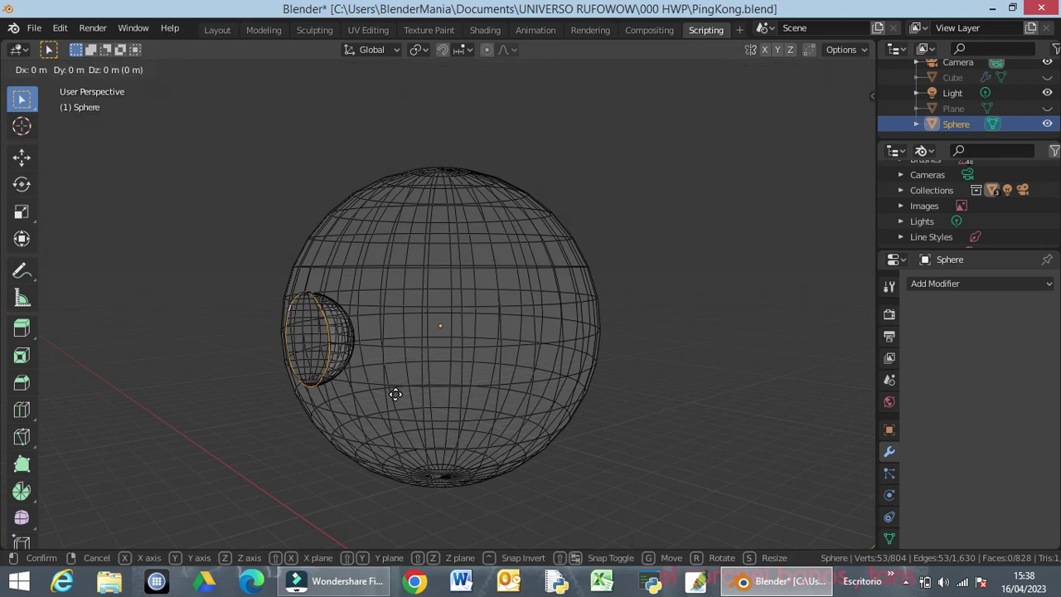
{"action": "key", "text": "y"}
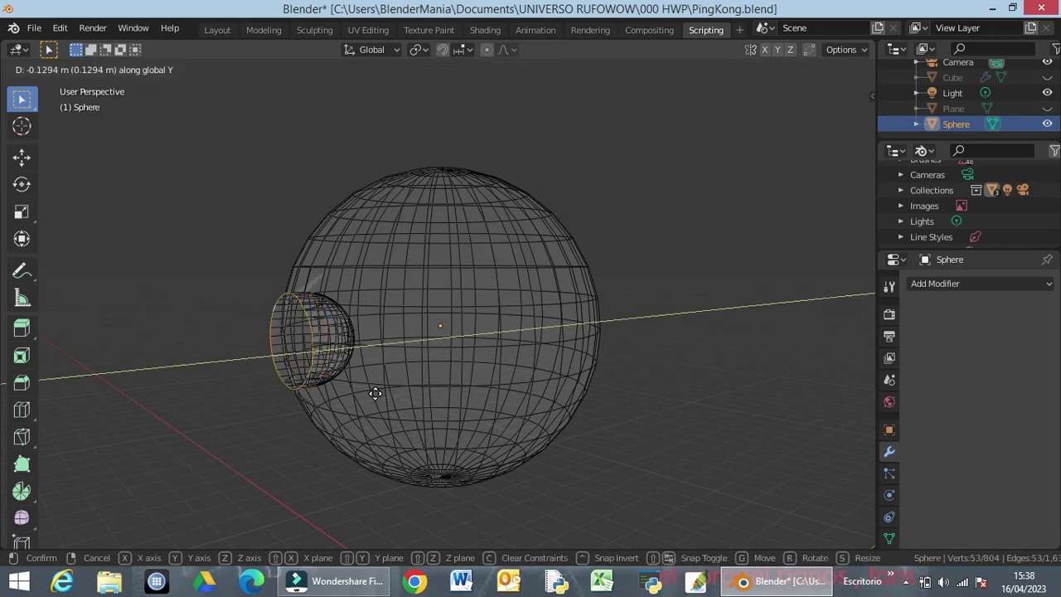
{"action": "left_click", "coordinate": [375, 394]}
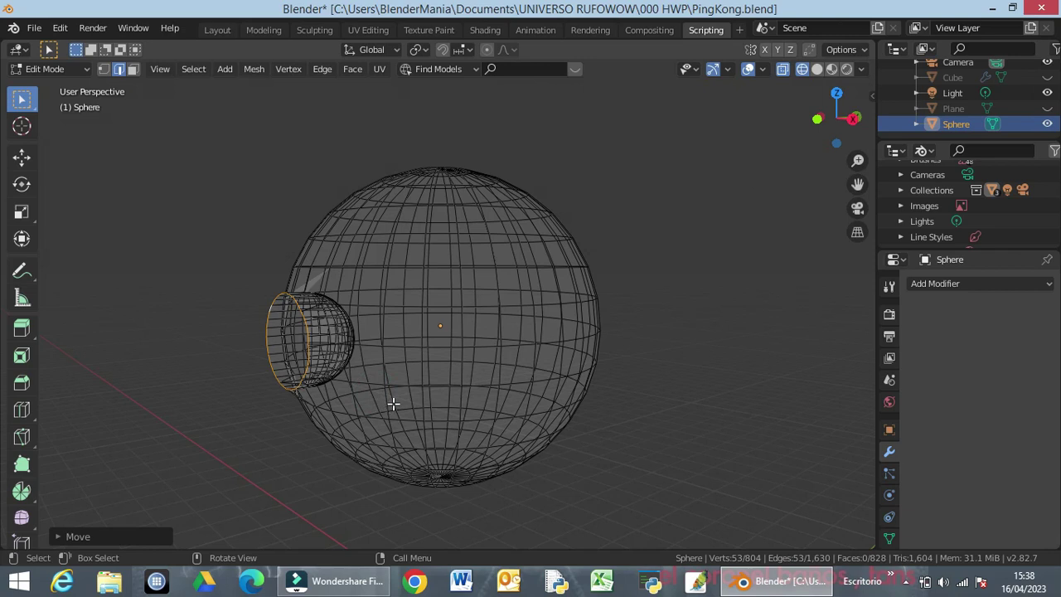
{"action": "key", "text": "ctrl"}
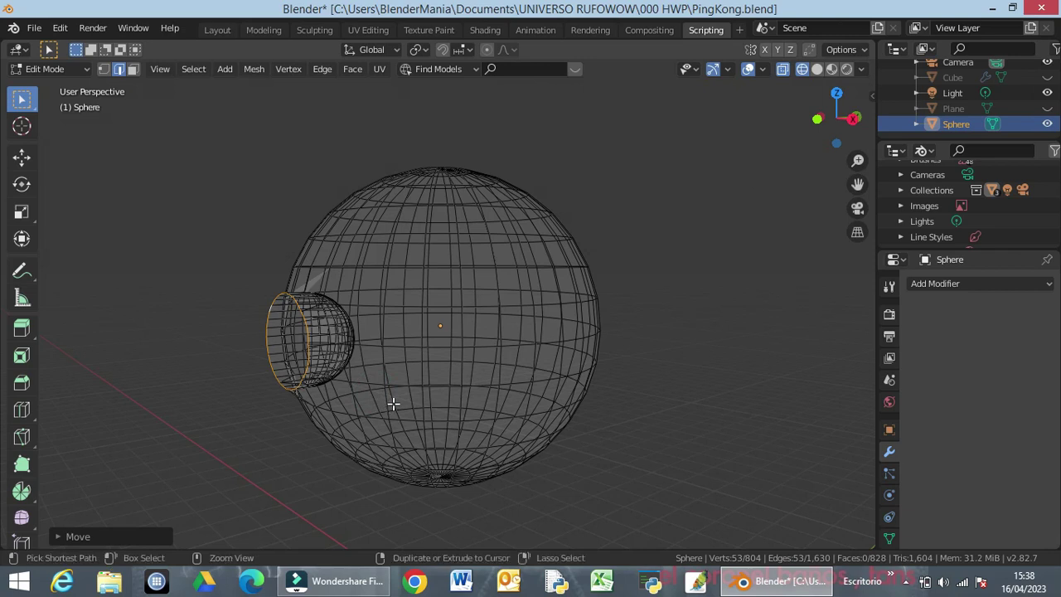
{"action": "key", "text": "ctrl+b"}
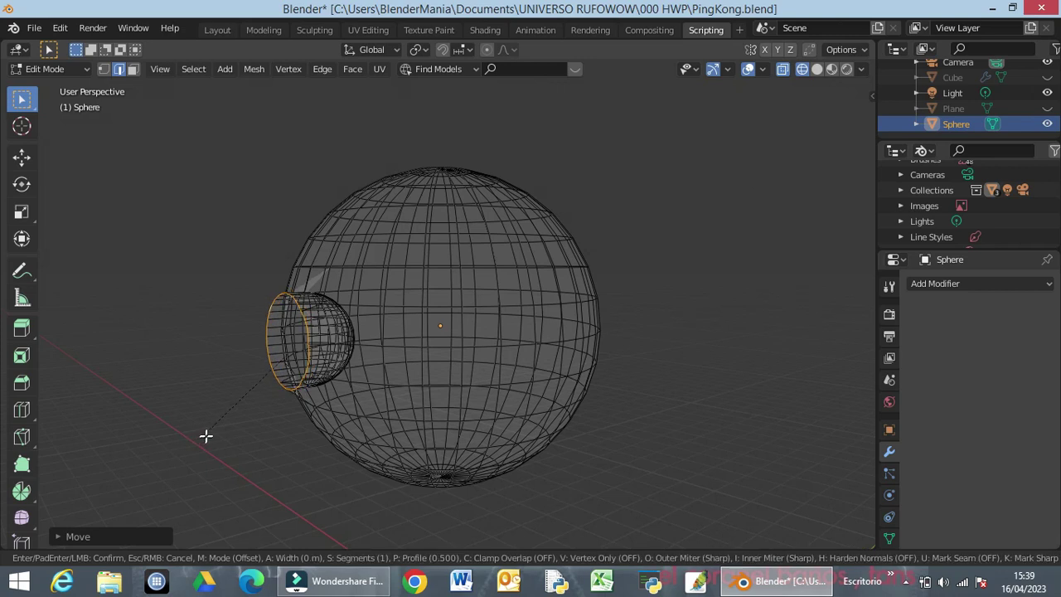
{"action": "key", "text": "Escape"}
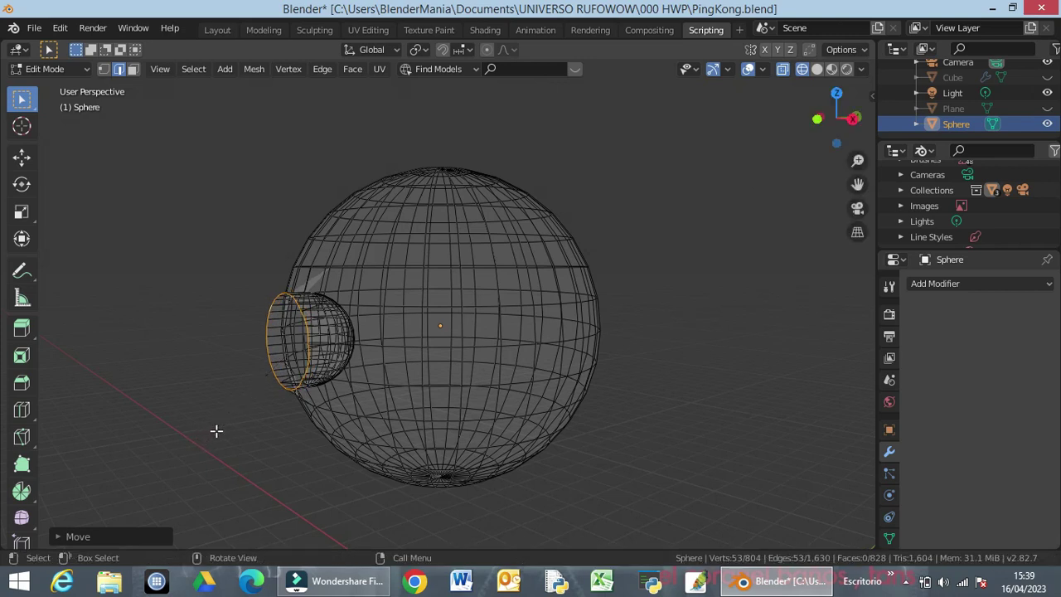
{"action": "key", "text": "ctrl+z"}
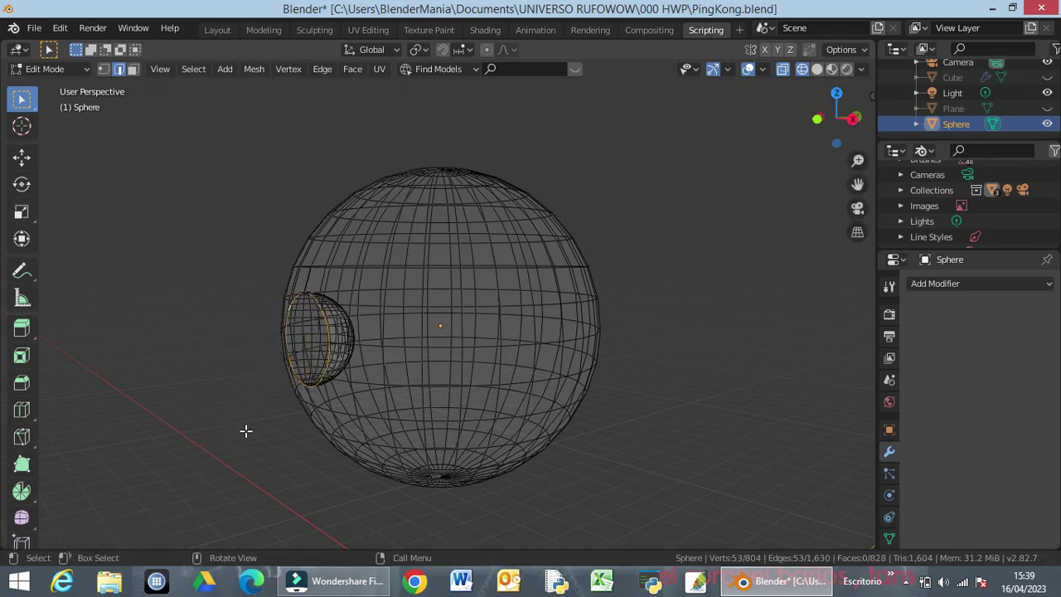
Try enlarging the cavity's rim loop to about 1.4 times its size and applying a narrow one-segment bevel
{"action": "key", "text": "s"}
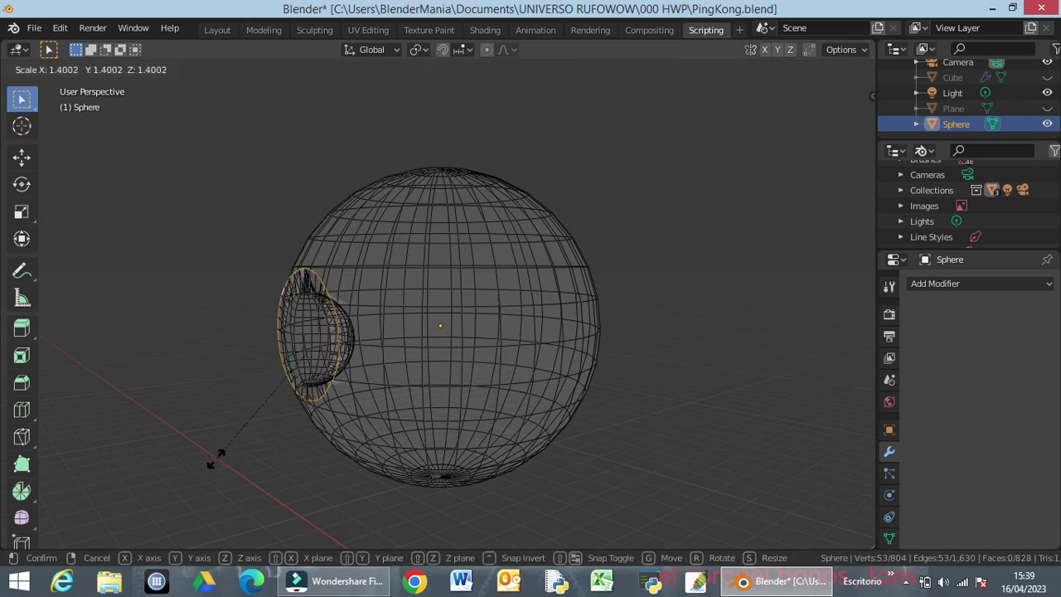
{"action": "left_click", "coordinate": [216, 455]}
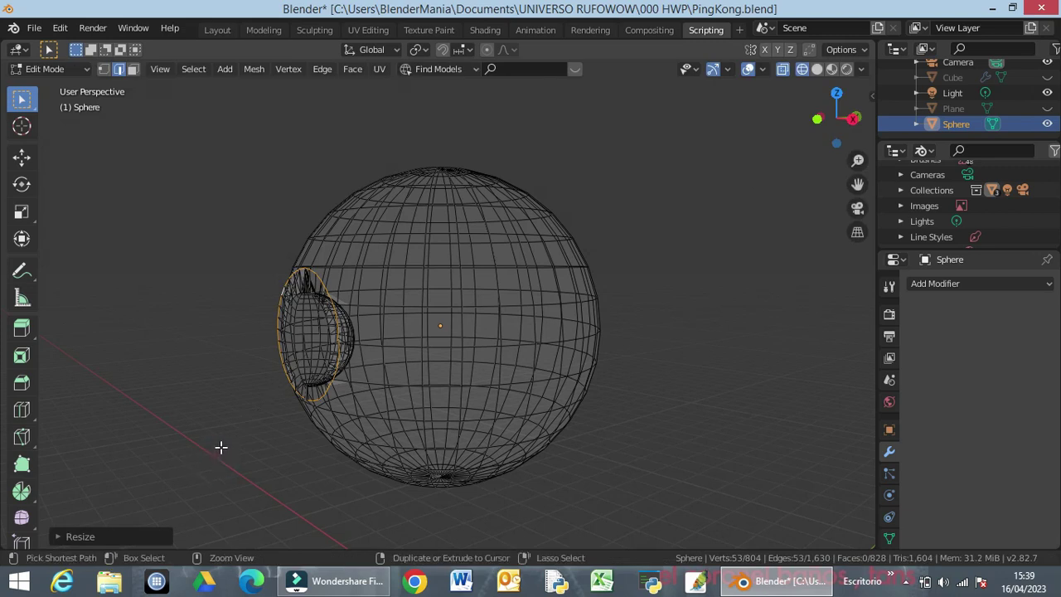
{"action": "key", "text": "ctrl+b"}
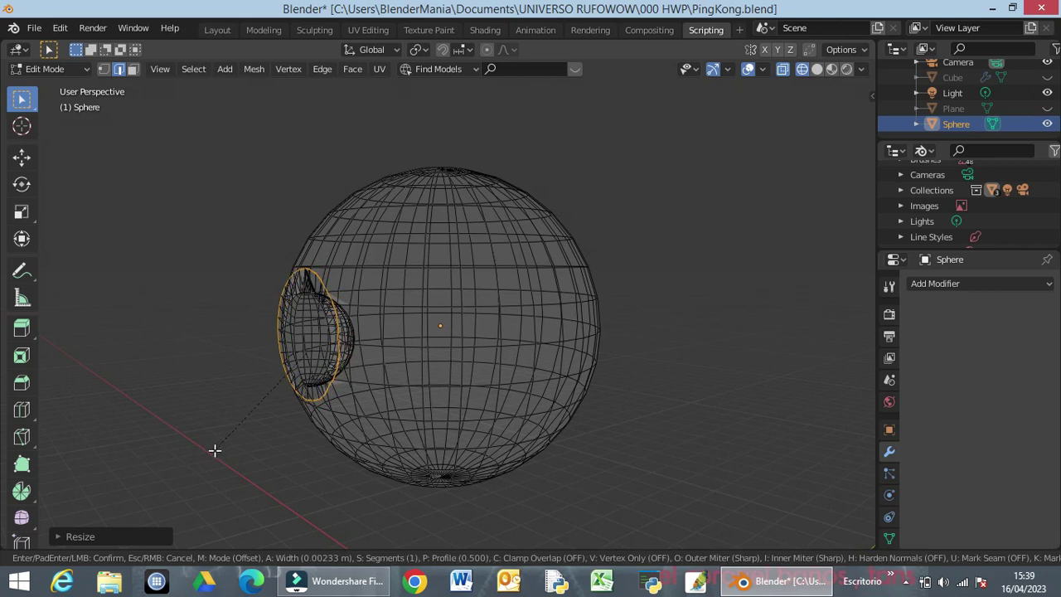
{"action": "left_click", "coordinate": [213, 451]}
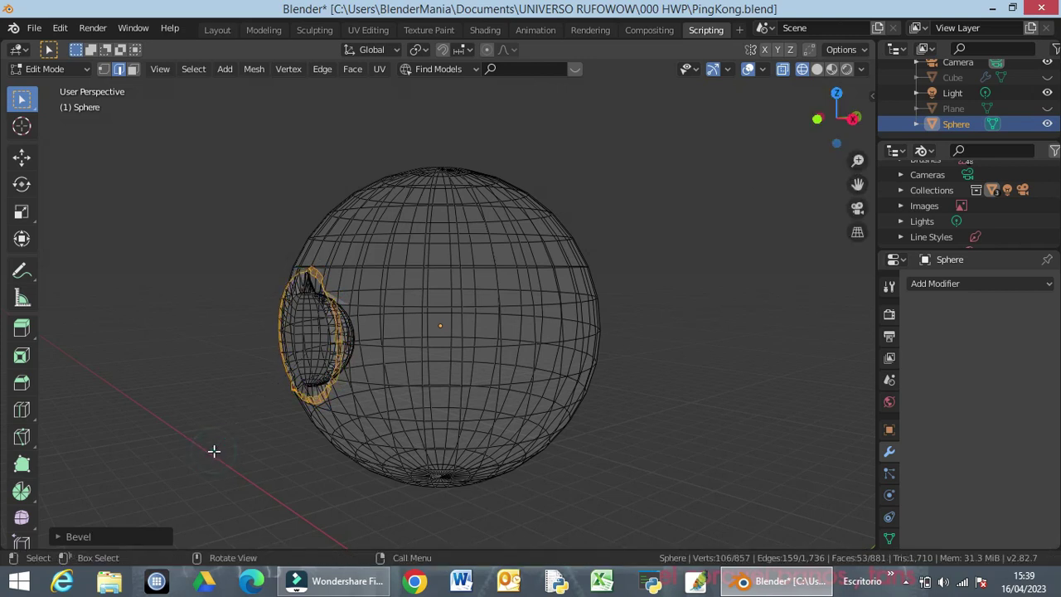
Try moving the beveled rim inward into the sphere along the global Y axis
{"action": "key", "text": "g"}
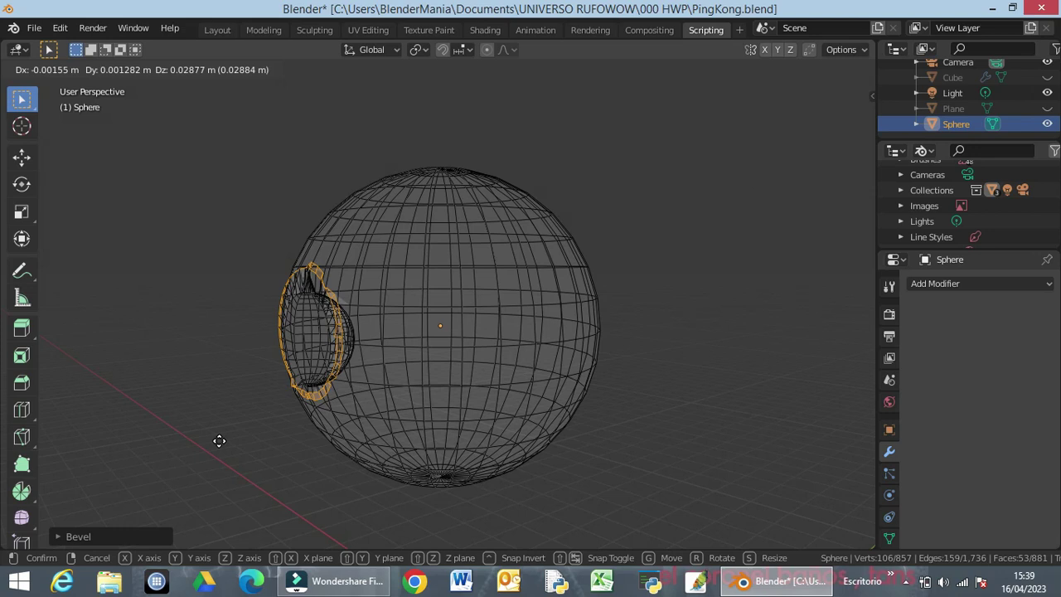
{"action": "key", "text": "y"}
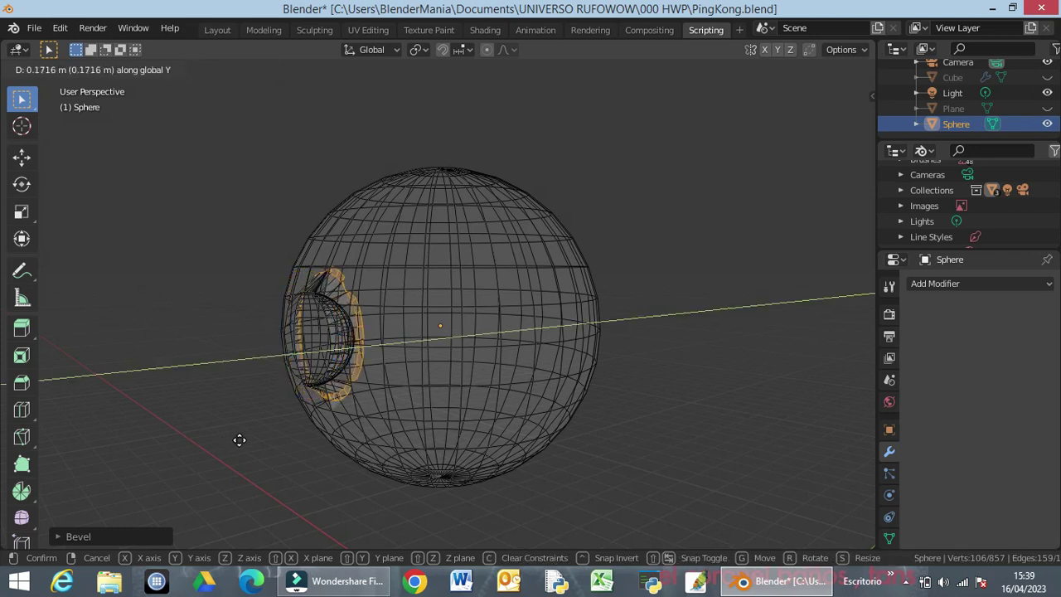
{"action": "left_click", "coordinate": [234, 440]}
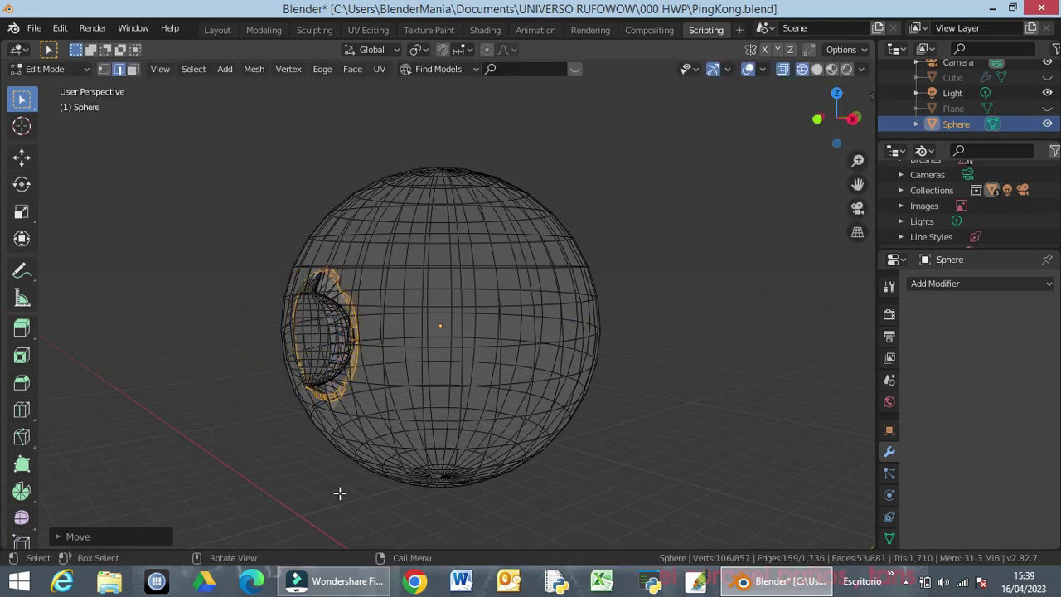
Switch the viewport to solid shading to inspect the cavity's rim from the front
{"action": "middle_click_drag", "start_coordinate": [344, 497], "coordinate": [410, 483]}
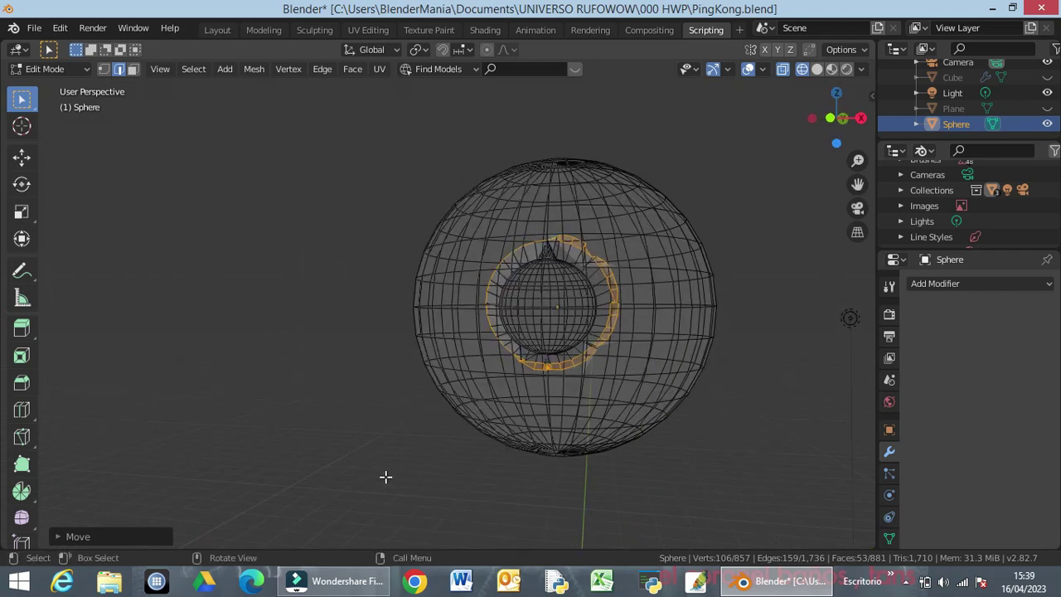
{"action": "key", "text": "z"}
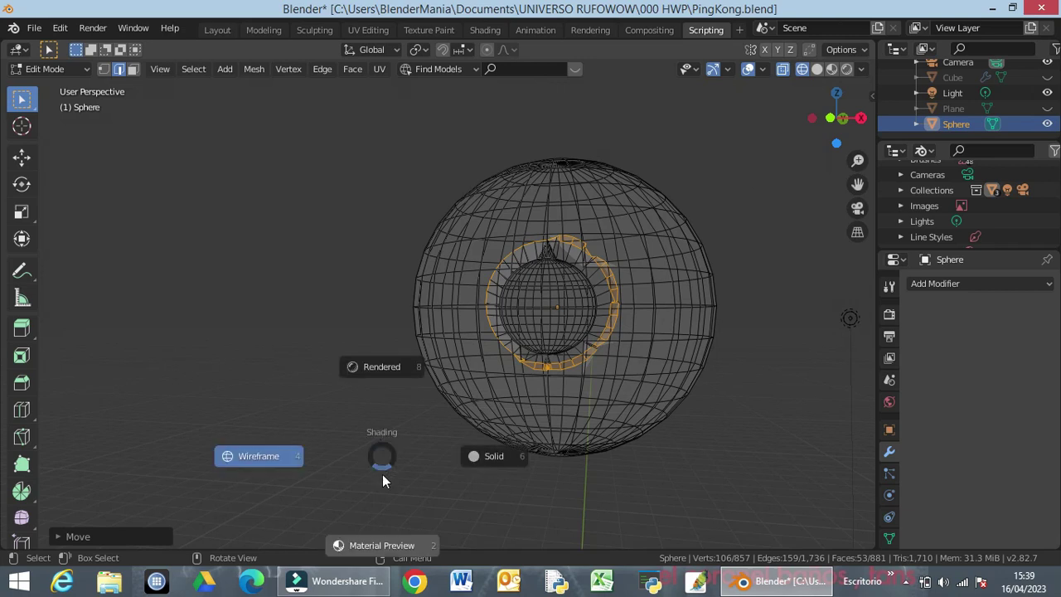
{"action": "left_click", "coordinate": [494, 464]}
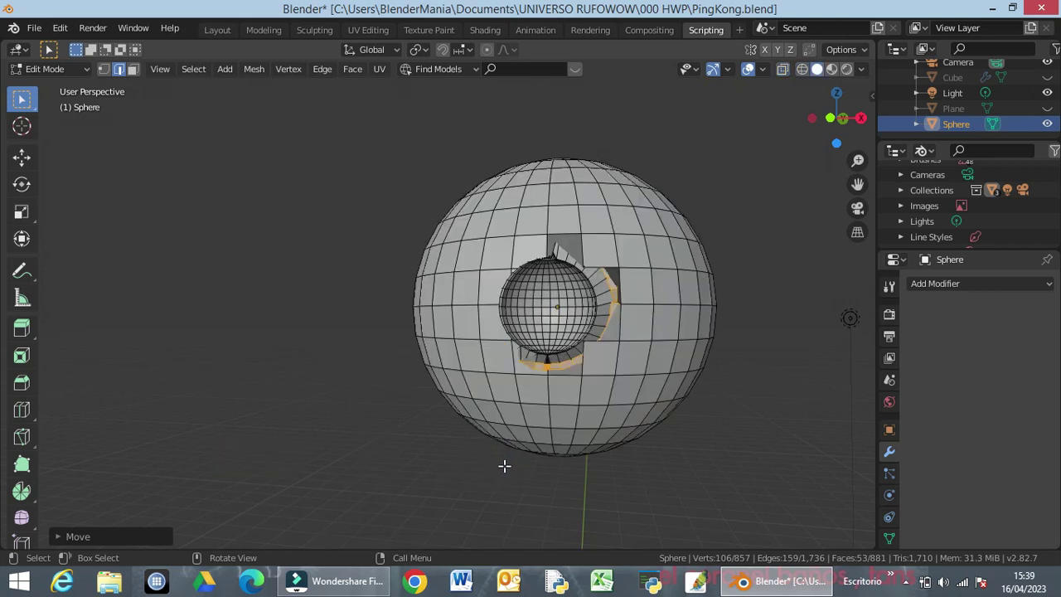
Undo the rim's inward move, bevel and scaling, along with the last shortest-path addition to the edge selection
{"action": "key", "text": "ctrl+z"}
{"action": "key", "text": "ctrl+z"}
{"action": "key", "text": "ctrl+z"}
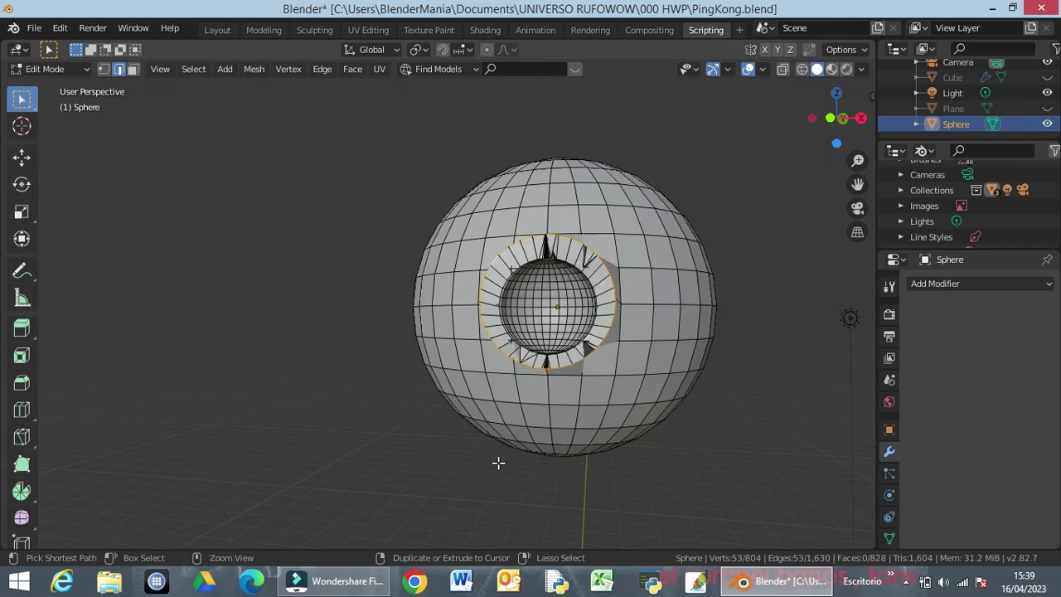
{"action": "key", "text": "ctrl+z"}
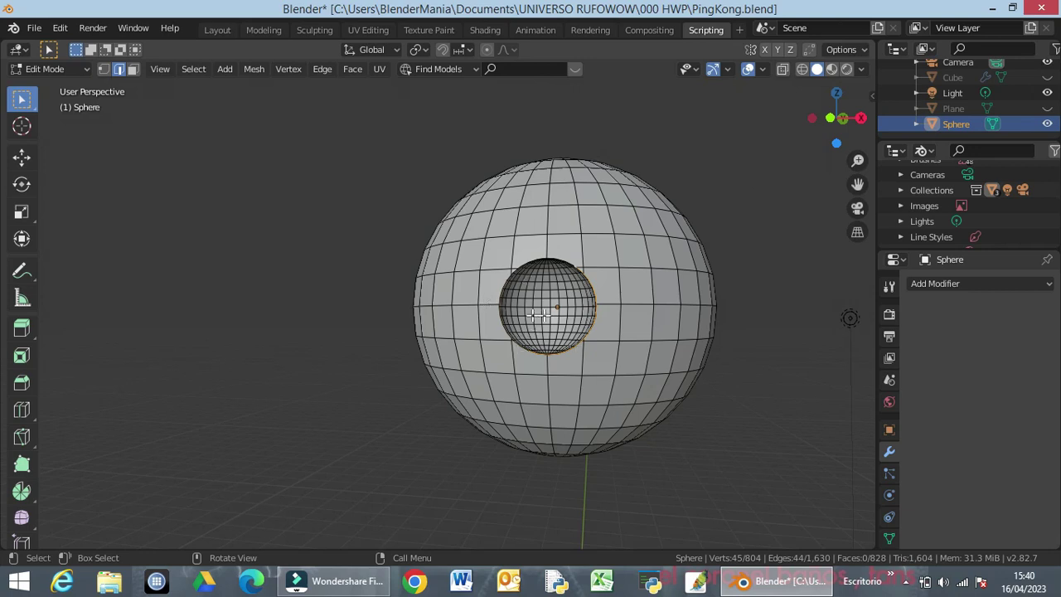
{"action": "middle_click_drag", "start_coordinate": [547, 317], "coordinate": [491, 314]}
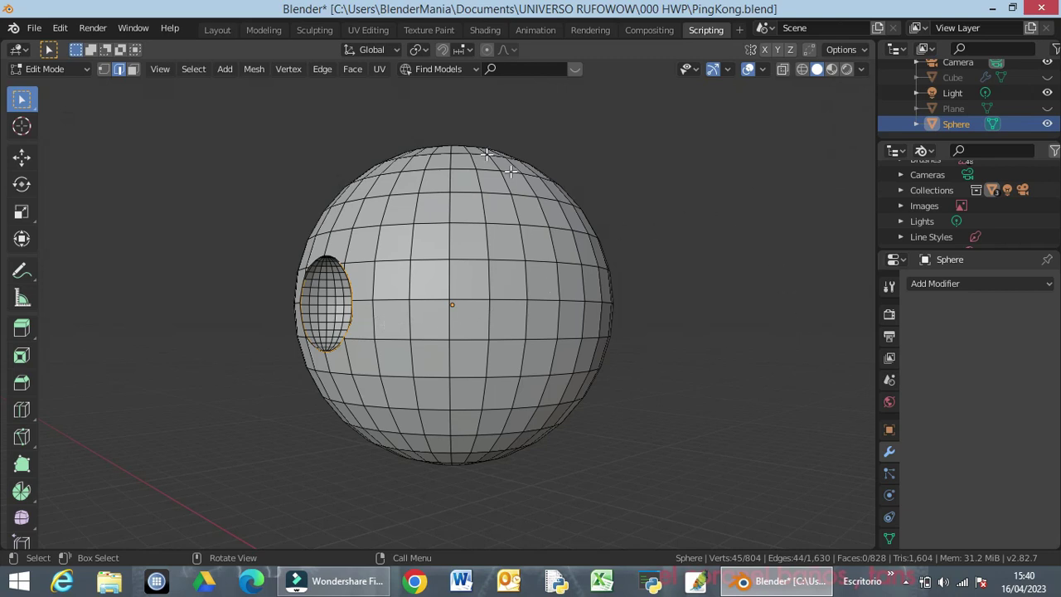
Add a UV sphere to the mesh and raise it 6 m along the Z axis, level with the large sphere
{"action": "left_click", "coordinate": [226, 68]}
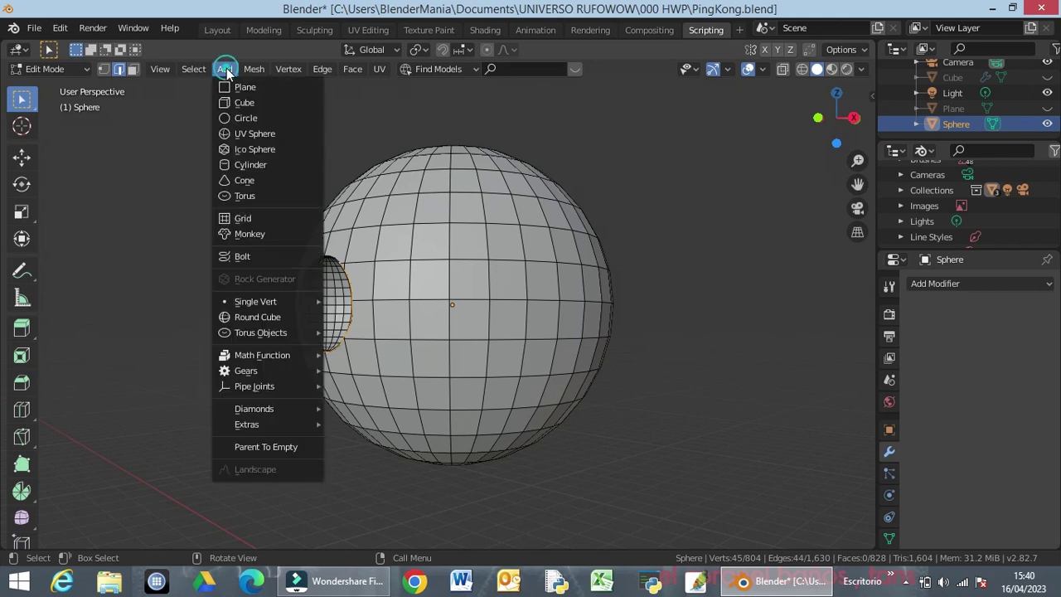
{"action": "left_click", "coordinate": [246, 133]}
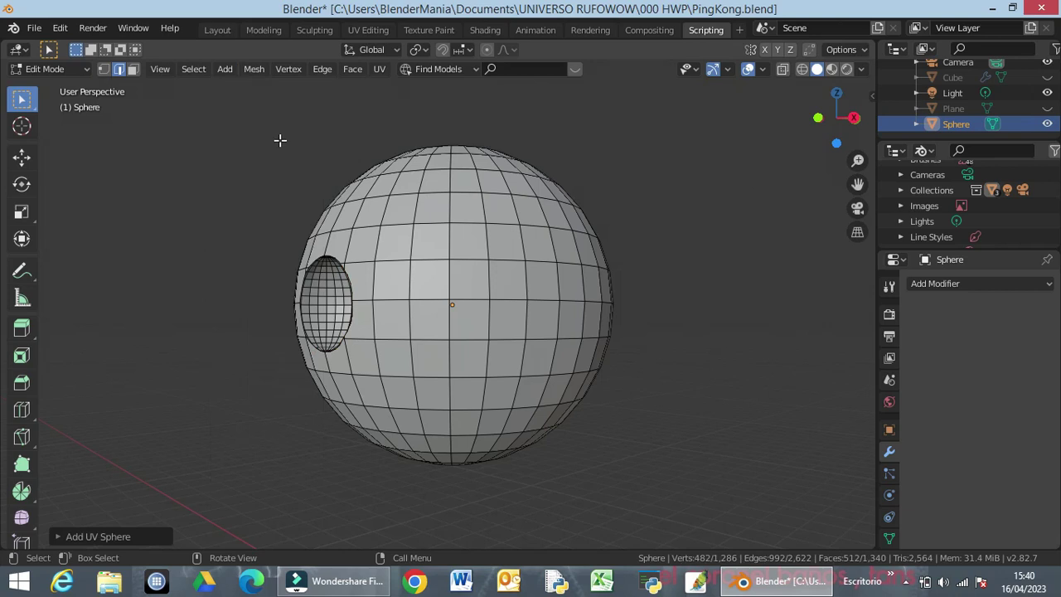
{"action": "key", "text": "KP_3"}
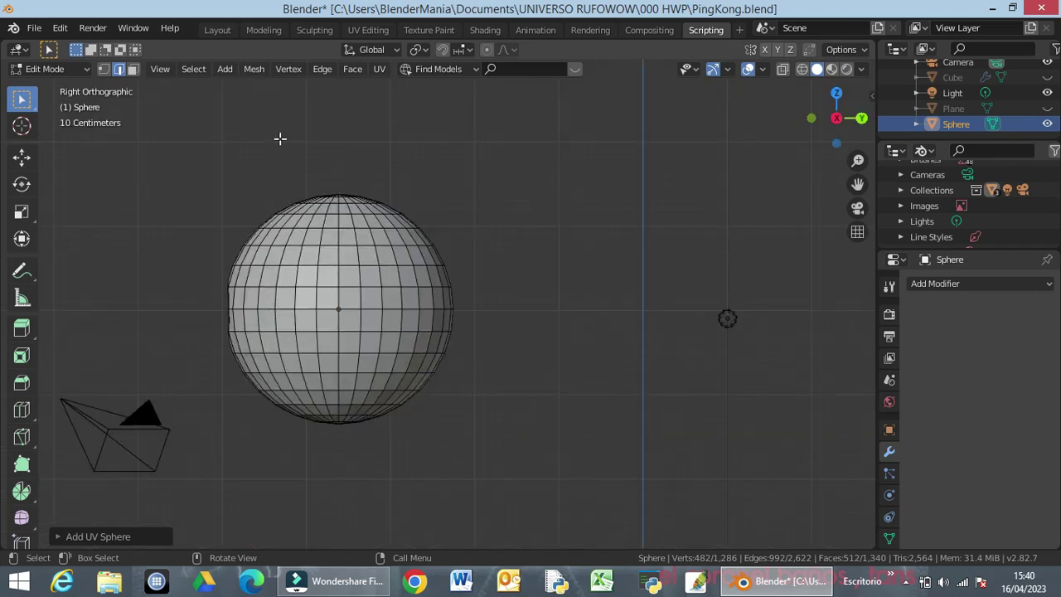
{"action": "key", "text": "g"}
{"action": "key", "text": "z"}
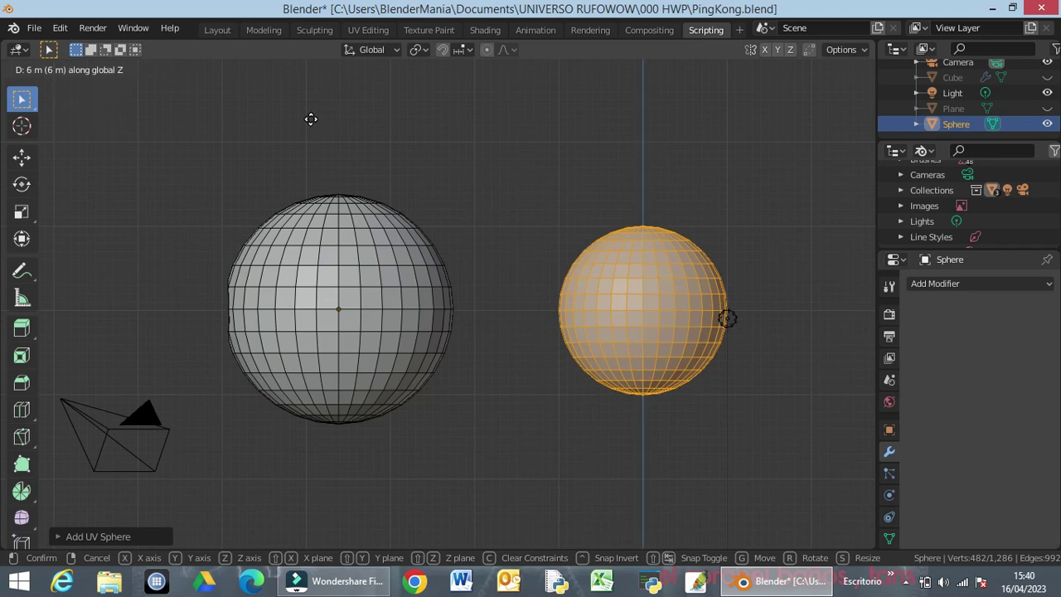
{"action": "left_click", "coordinate": [311, 121]}
{"action": "key", "text": "Tab"}
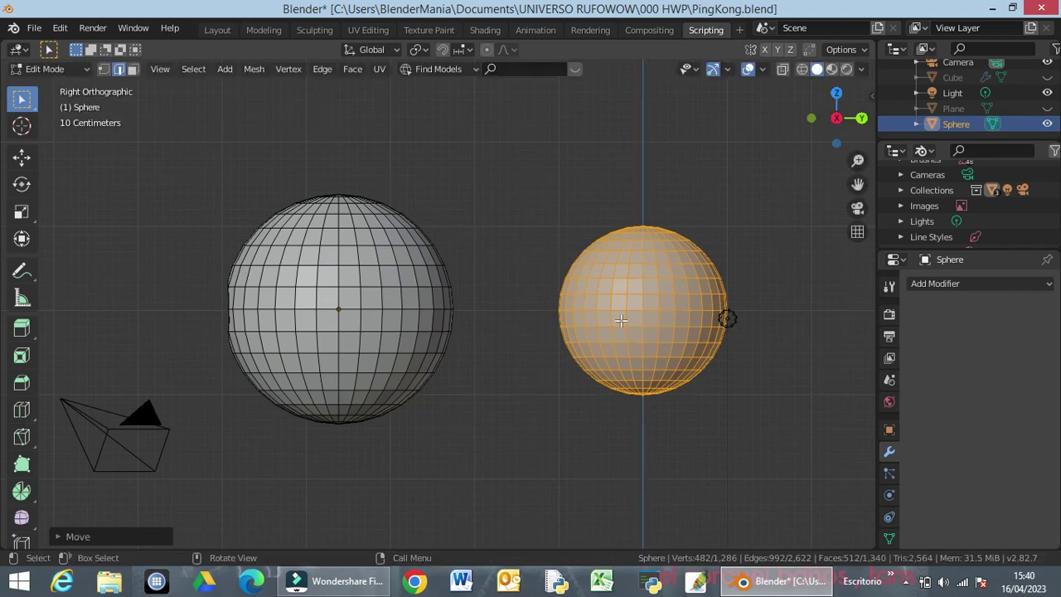
Scale the new sphere down uniformly to about 0.317 of its size
{"action": "key", "text": "s"}
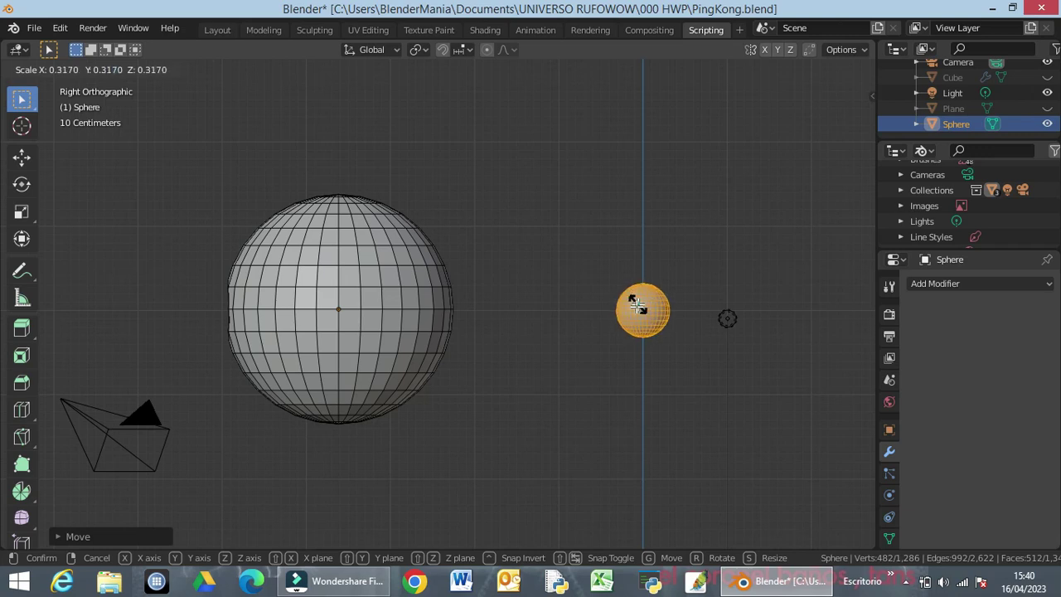
{"action": "left_click", "coordinate": [642, 309]}
{"action": "key", "text": "Tab"}
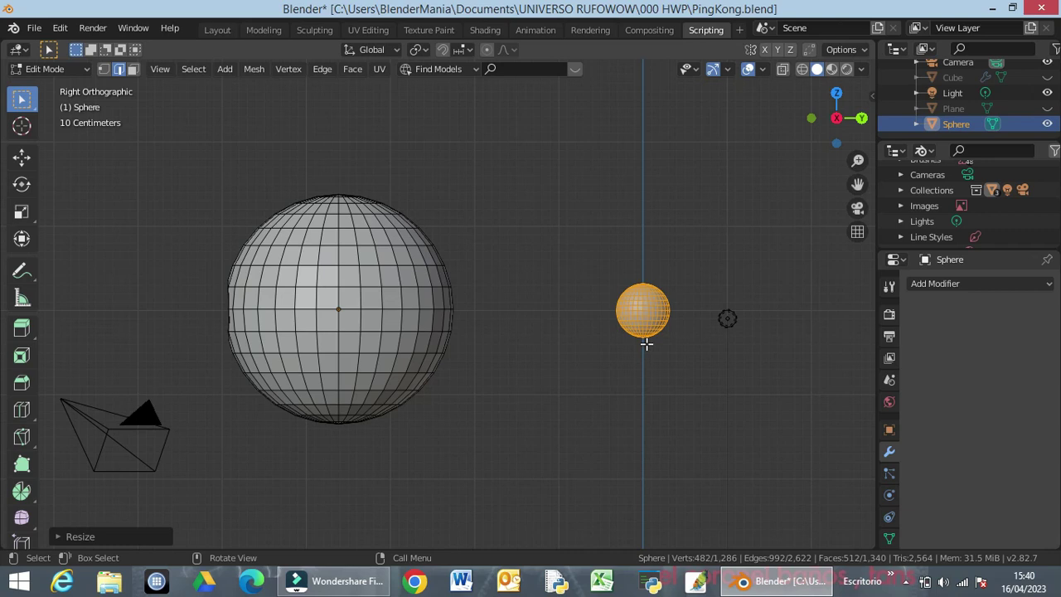
Move the small sphere about -4.7 m along the Y axis into the large sphere's round cavity
{"action": "key", "text": "g"}
{"action": "key", "text": "y"}
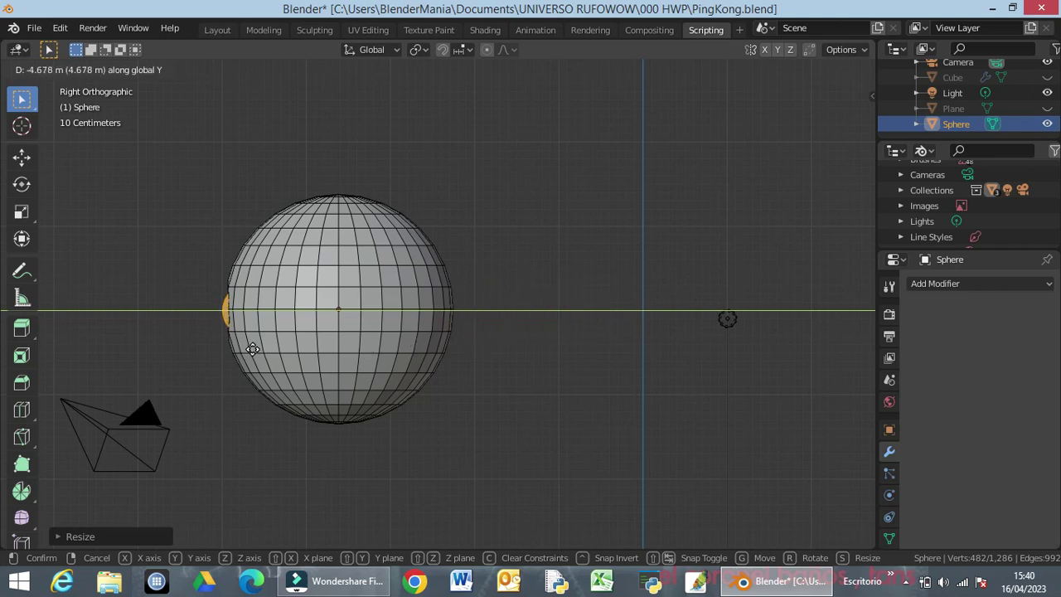
{"action": "left_click", "coordinate": [252, 351]}
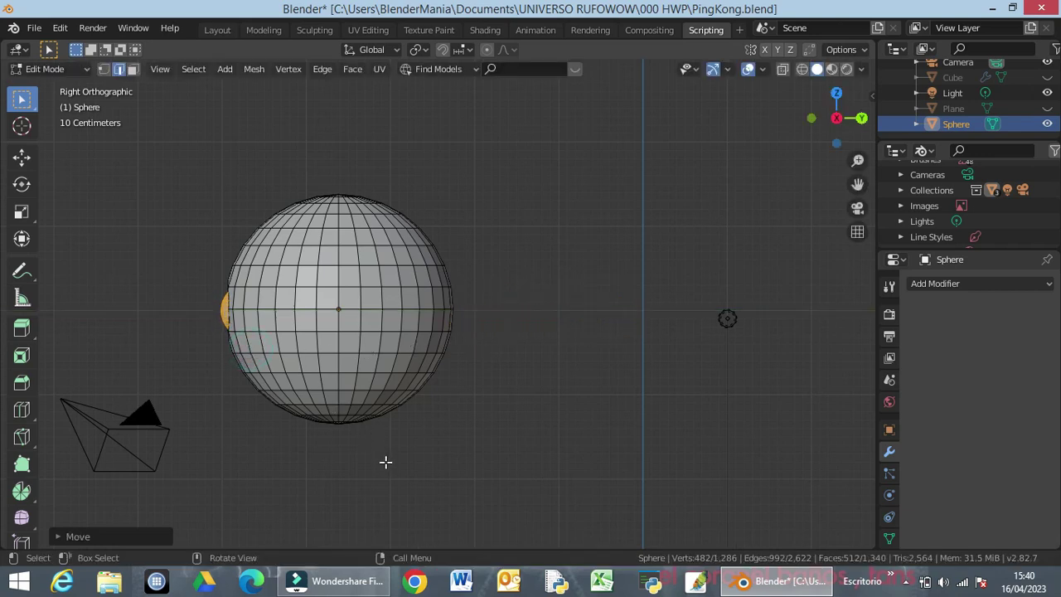
{"action": "mouse_move", "coordinate": [386, 461]}
{"action": "middle_mouse_down"}
{"action": "mouse_move", "coordinate": [406, 474]}
{"action": "mouse_move", "coordinate": [517, 444]}
{"action": "mouse_move", "coordinate": [521, 457]}
{"action": "middle_mouse_up"}
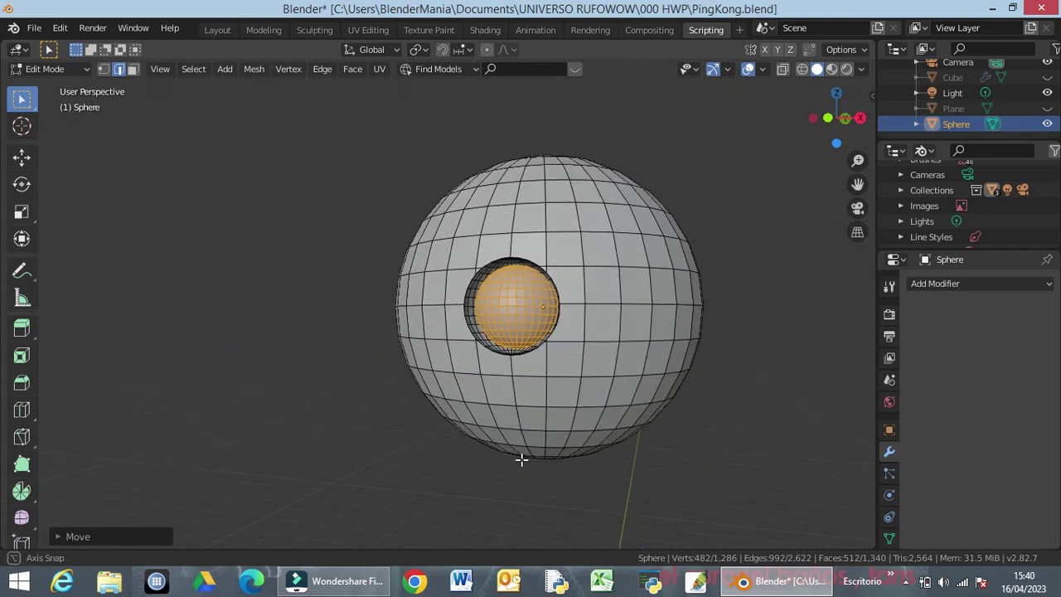
{"action": "key", "text": "z"}
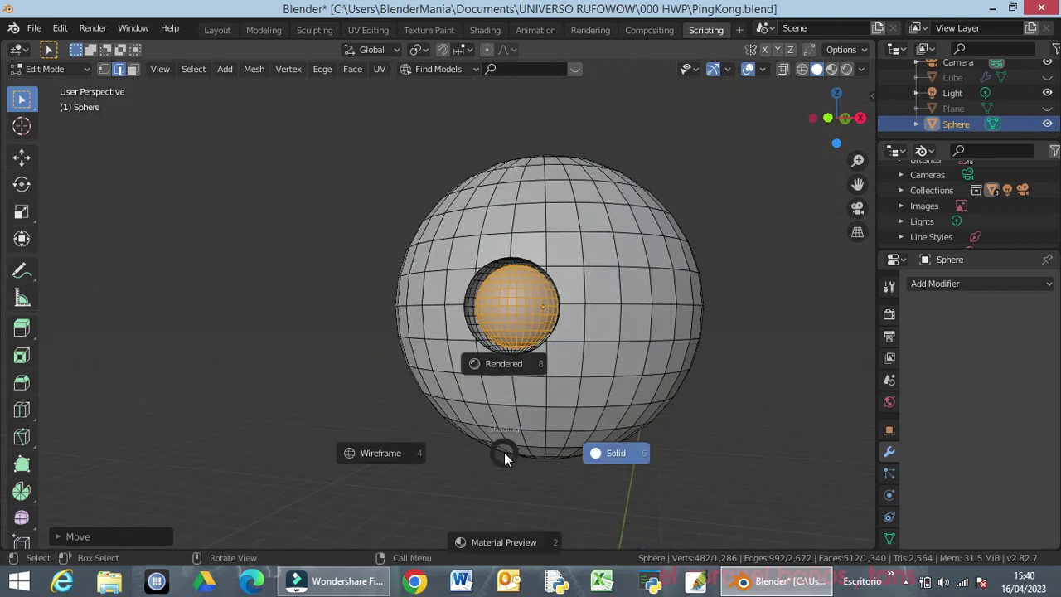
{"action": "left_click", "coordinate": [620, 451]}
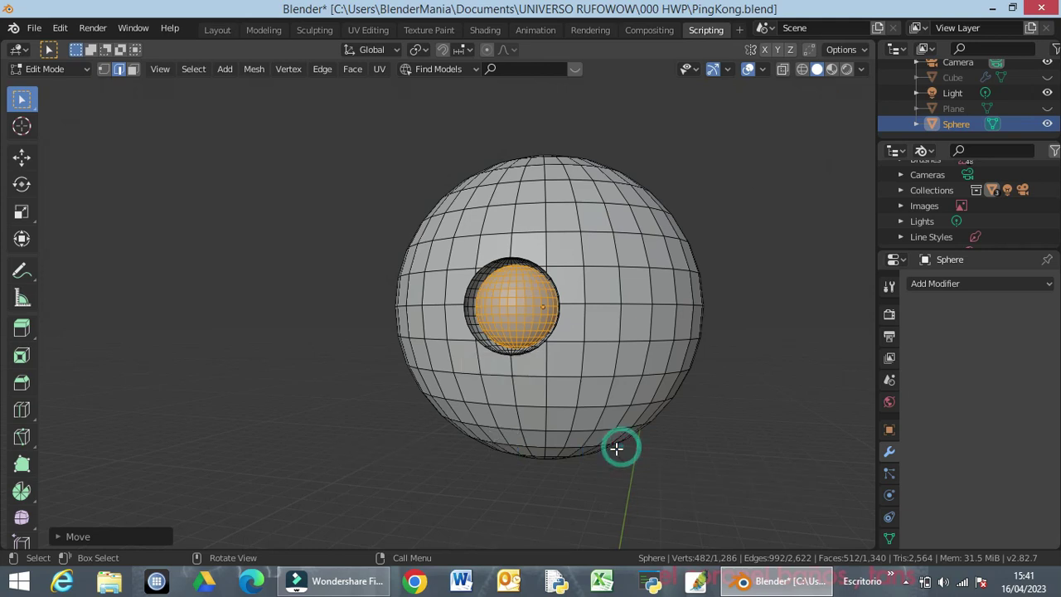
{"action": "key", "text": "z"}
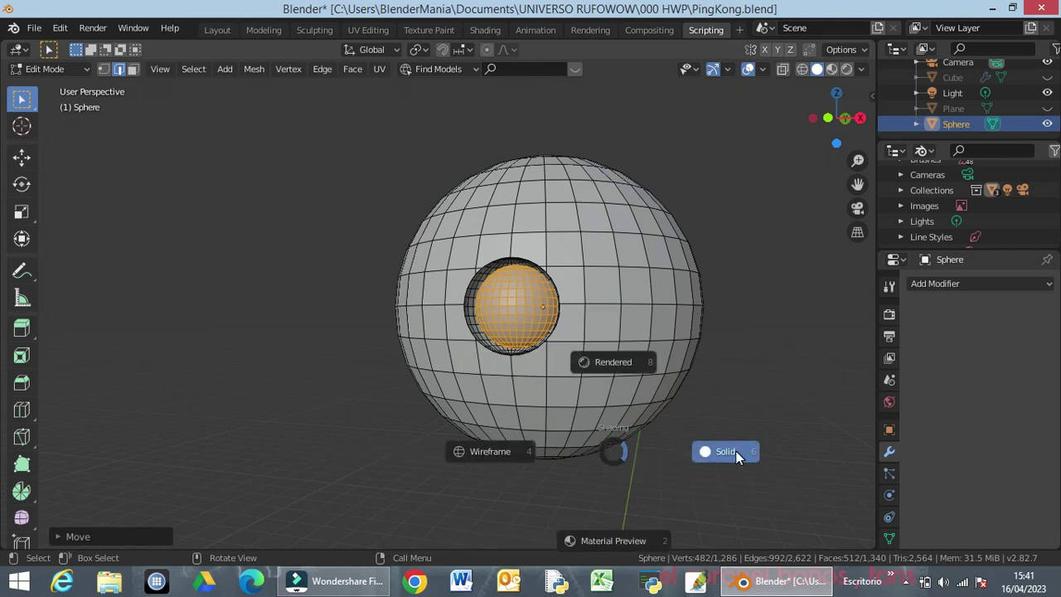
{"action": "left_click", "coordinate": [736, 453]}
Select the entire small sphere inside the cavity through its linked geometry
{"action": "left_click", "coordinate": [701, 475]}
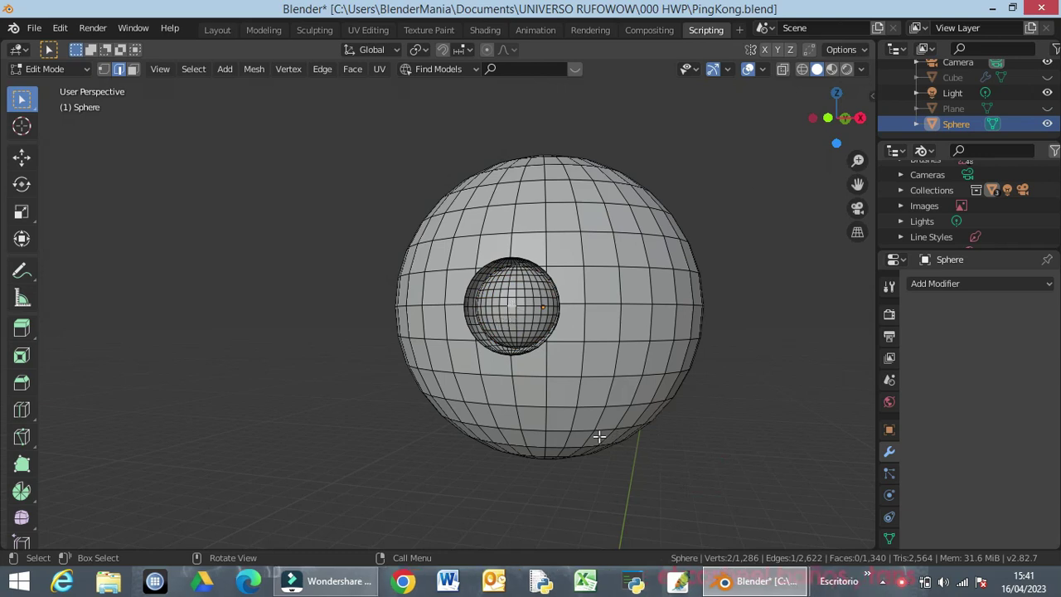
{"action": "key", "text": "ctrl"}
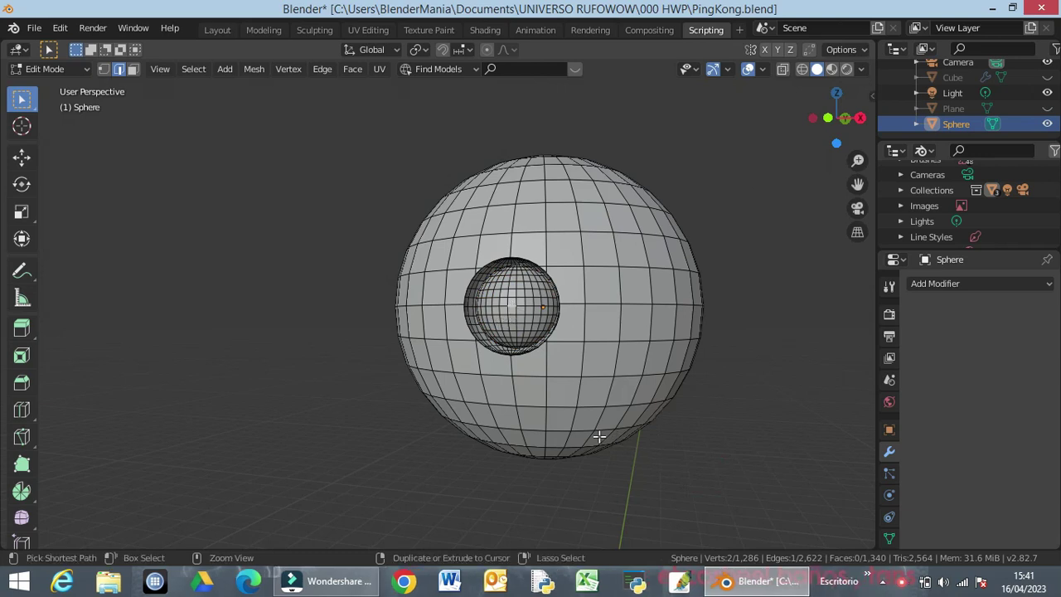
{"action": "key", "text": "ctrl+l"}
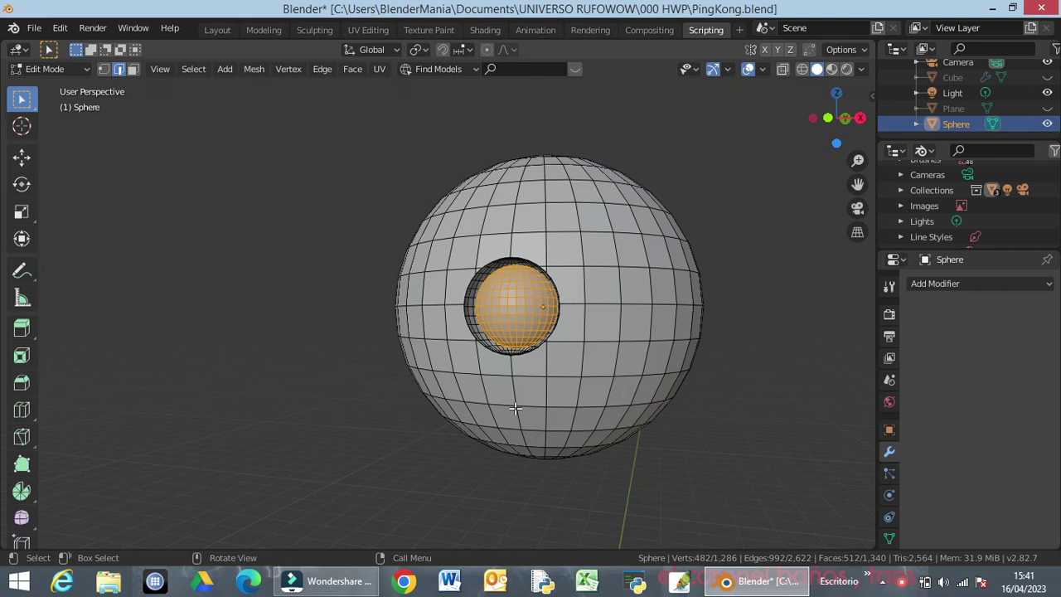
Try stretching the small sphere to over twice its depth along the Y axis, and undo that resize
{"action": "key", "text": "s"}
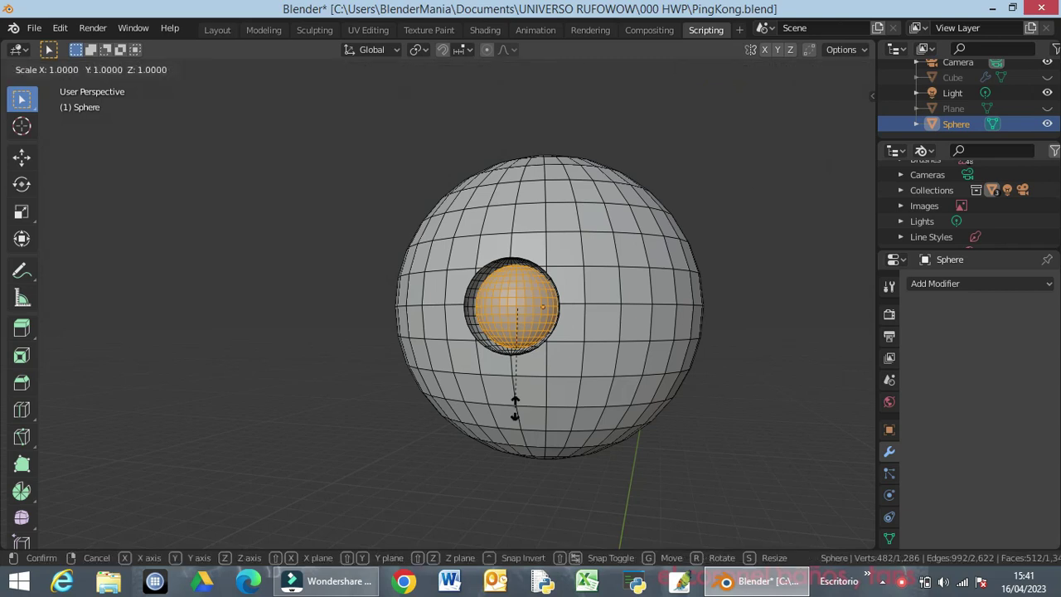
{"action": "key", "text": "y"}
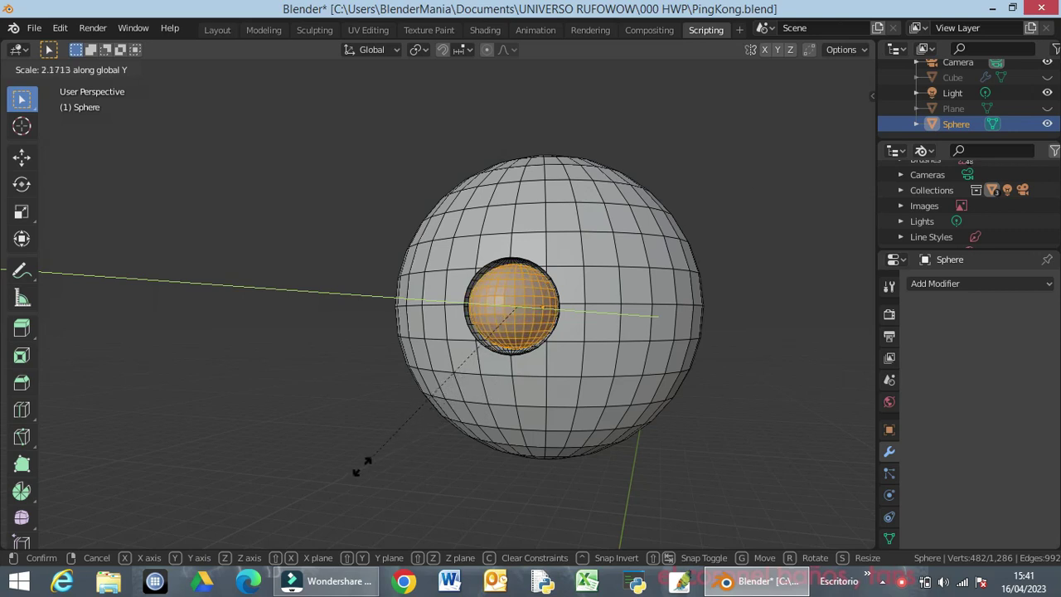
{"action": "left_click", "coordinate": [333, 513]}
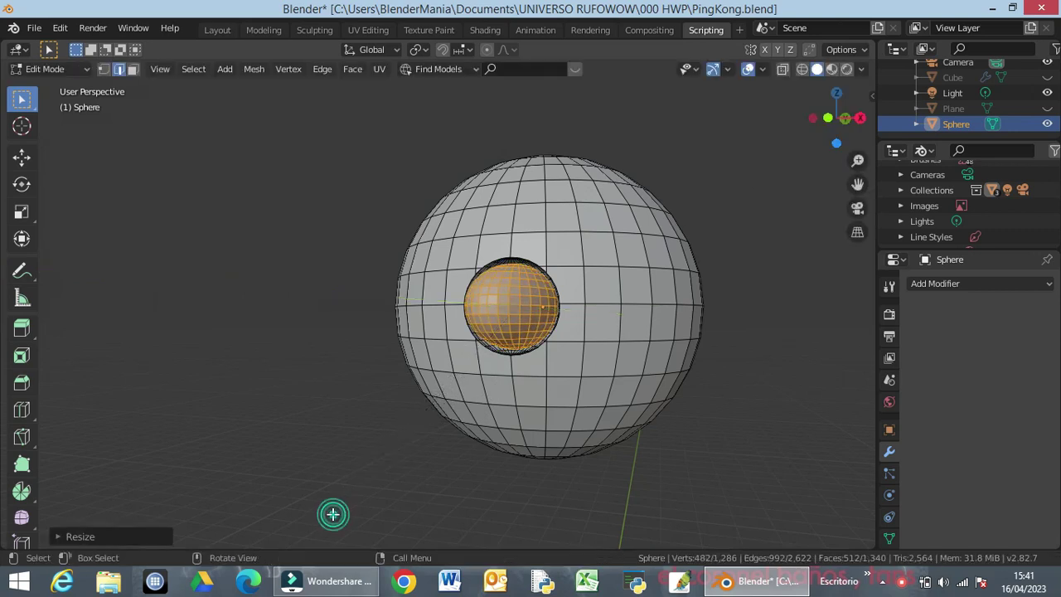
{"action": "middle_click_drag", "start_coordinate": [774, 492], "coordinate": [663, 495]}
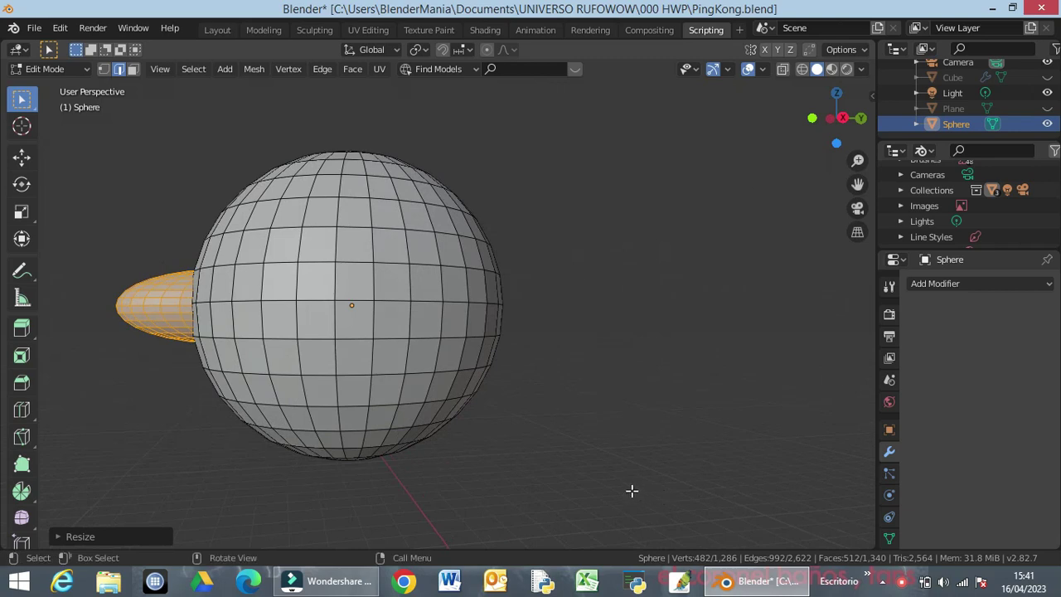
{"action": "key", "text": "ctrl+z"}
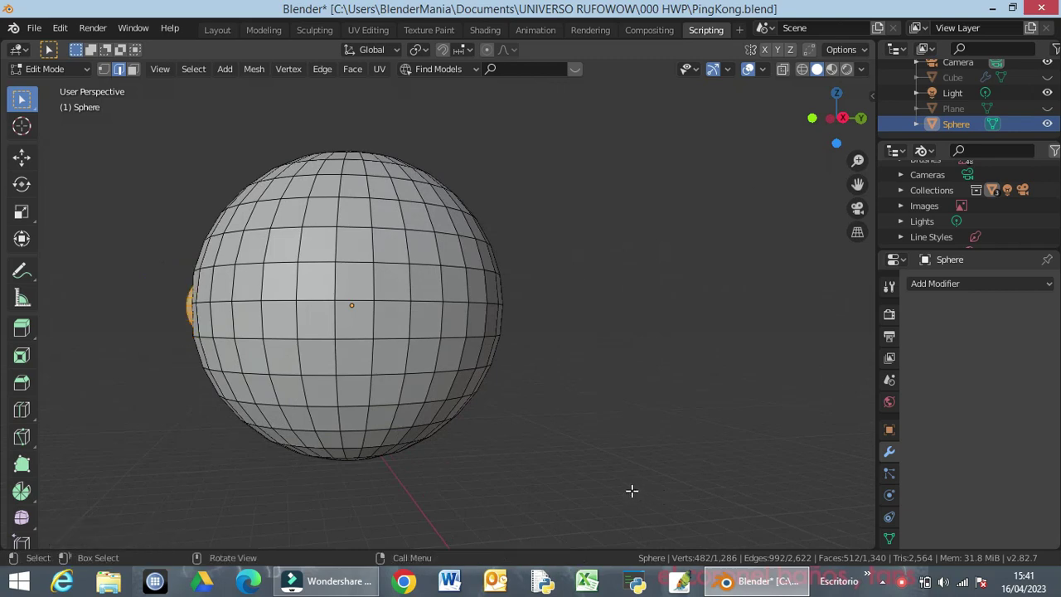
Scale the small sphere by about 1.24 along the Y axis and enlarge it slightly along the Z axis
{"action": "key", "text": "s"}
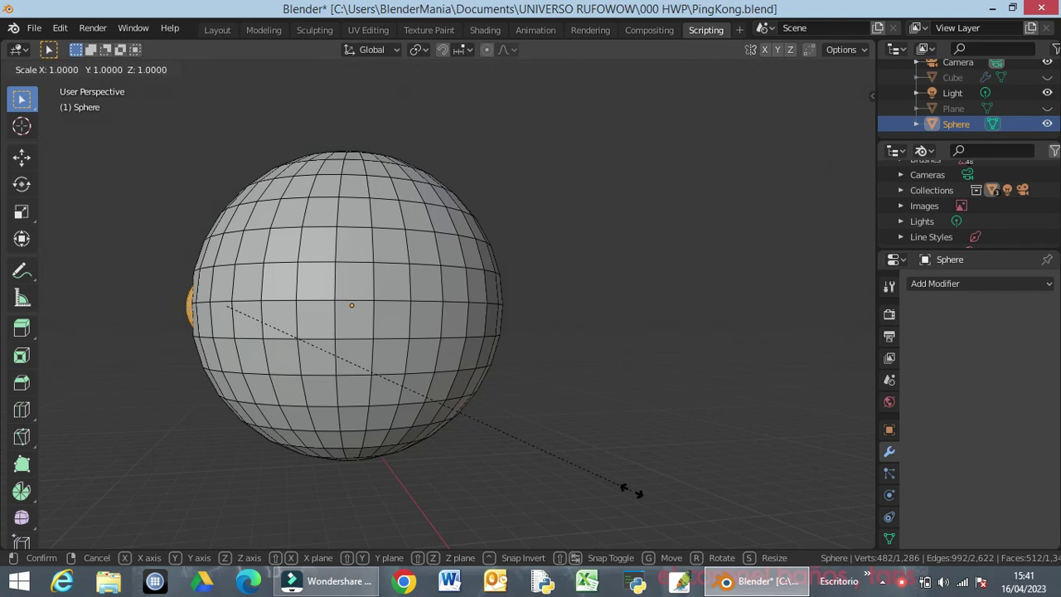
{"action": "key", "text": "y"}
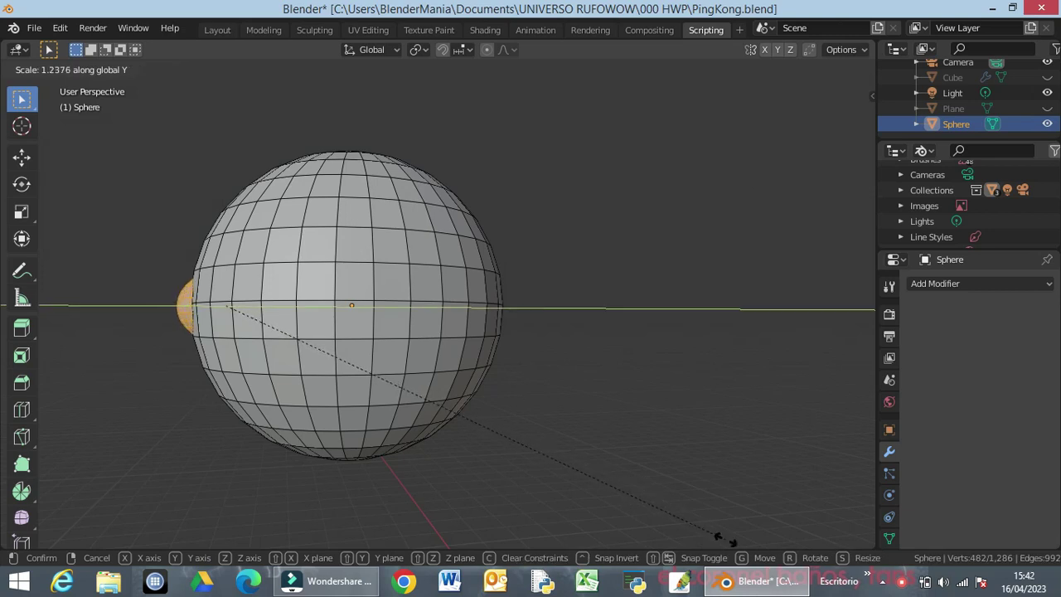
{"action": "left_click", "coordinate": [722, 74]}
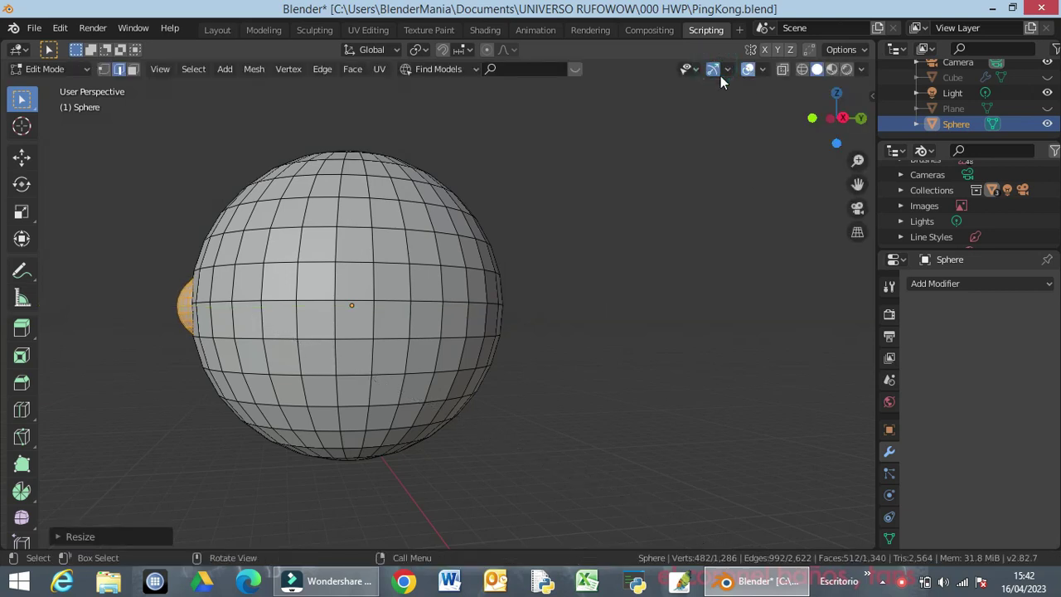
{"action": "key", "text": "s"}
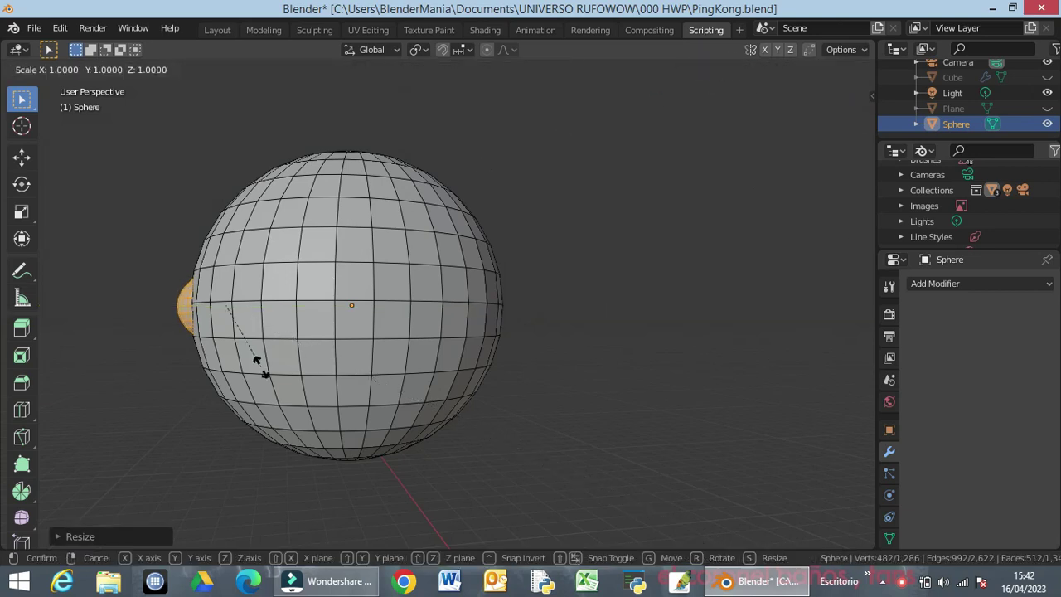
{"action": "key", "text": "z"}
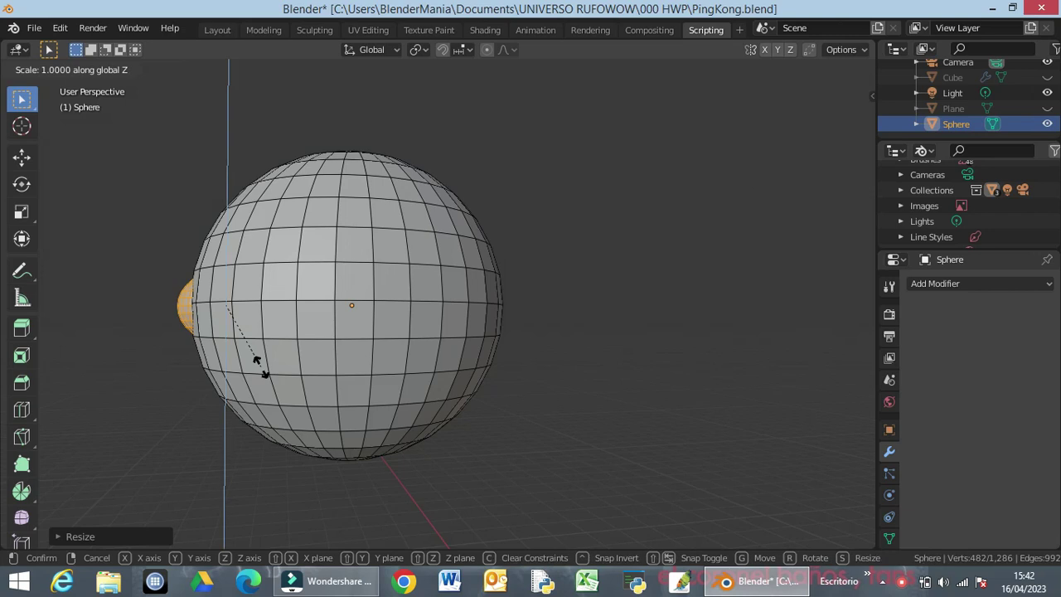
{"action": "left_click", "coordinate": [268, 380]}
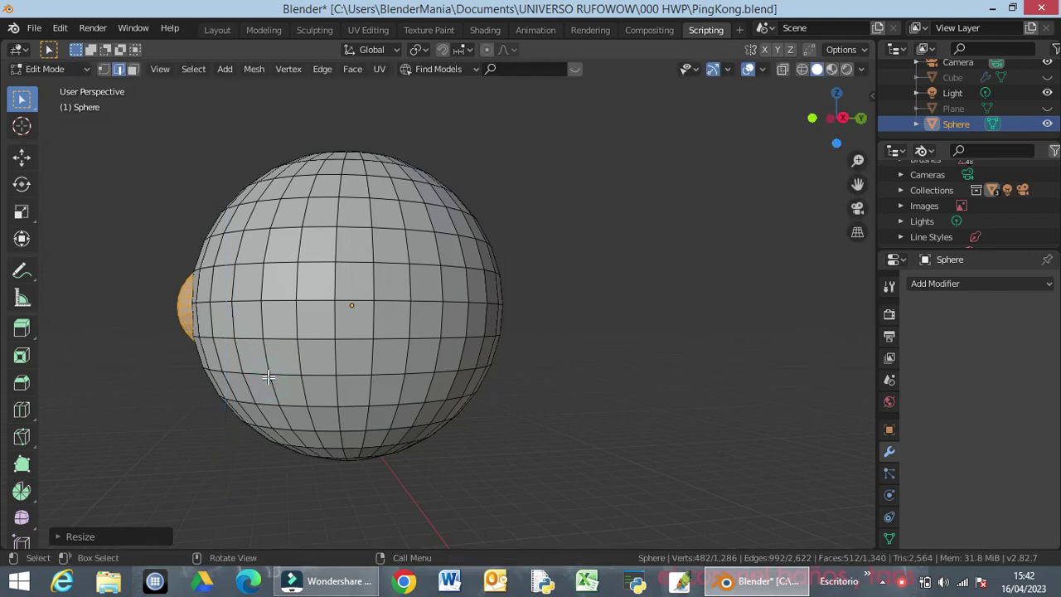
{"action": "middle_click_drag", "start_coordinate": [265, 371], "coordinate": [390, 367]}
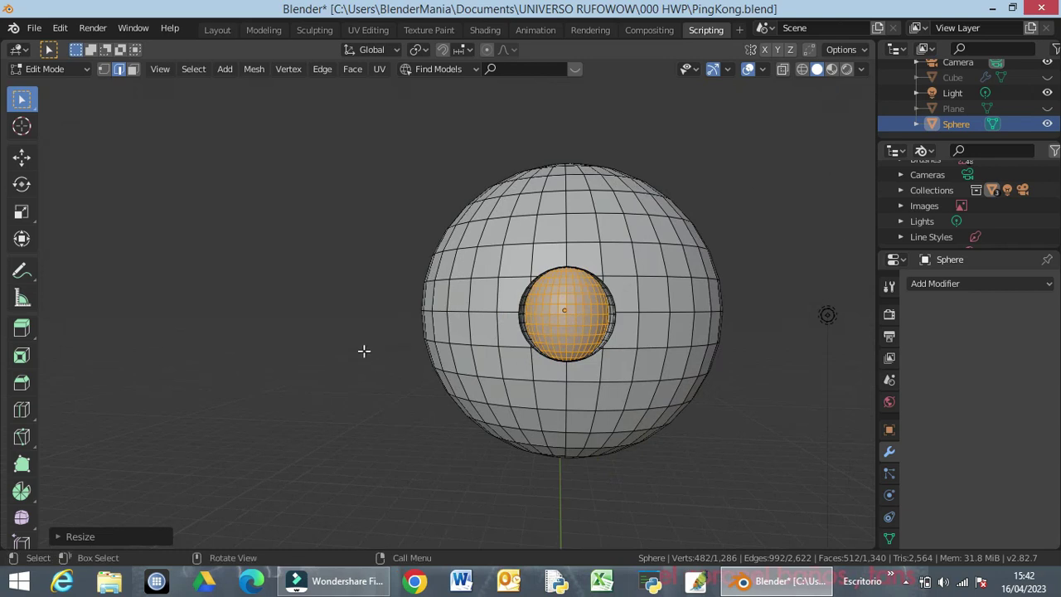
Narrow the small sphere along the X axis into an upright oval inside the cavity
{"action": "key", "text": "s"}
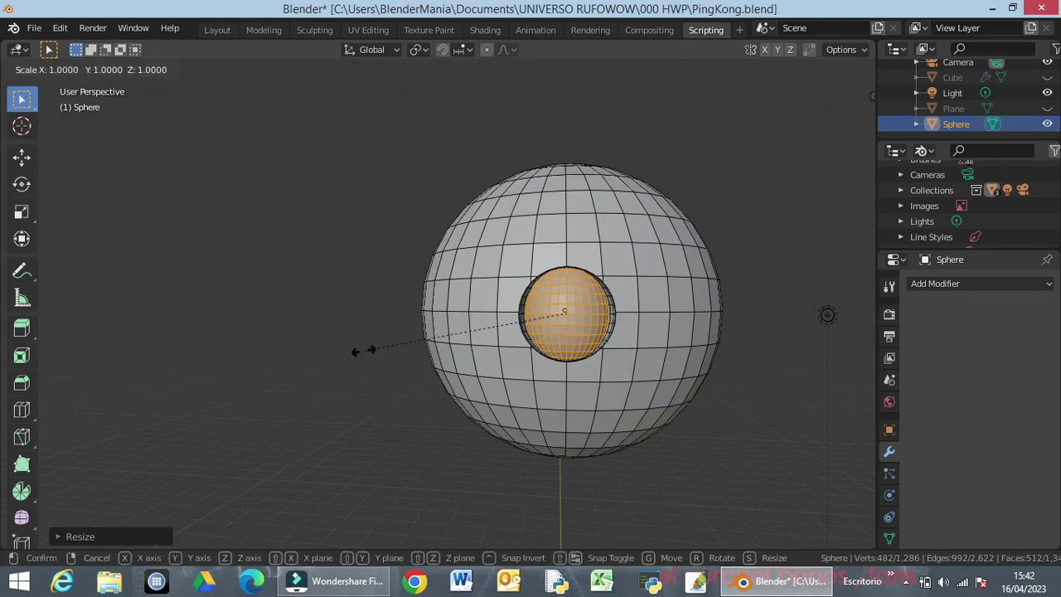
{"action": "key", "text": "x"}
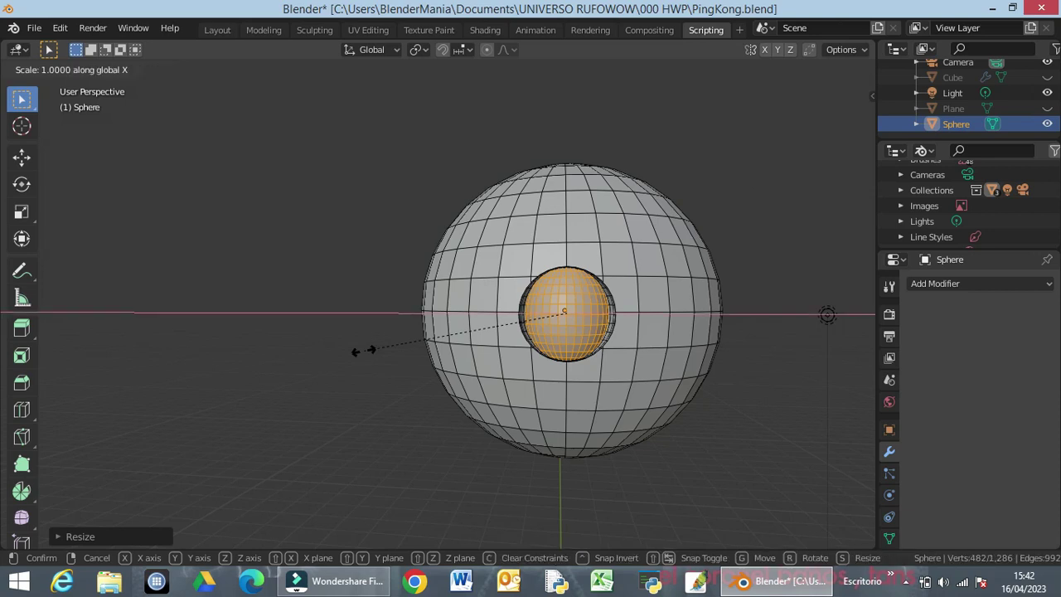
{"action": "left_click", "coordinate": [404, 337]}
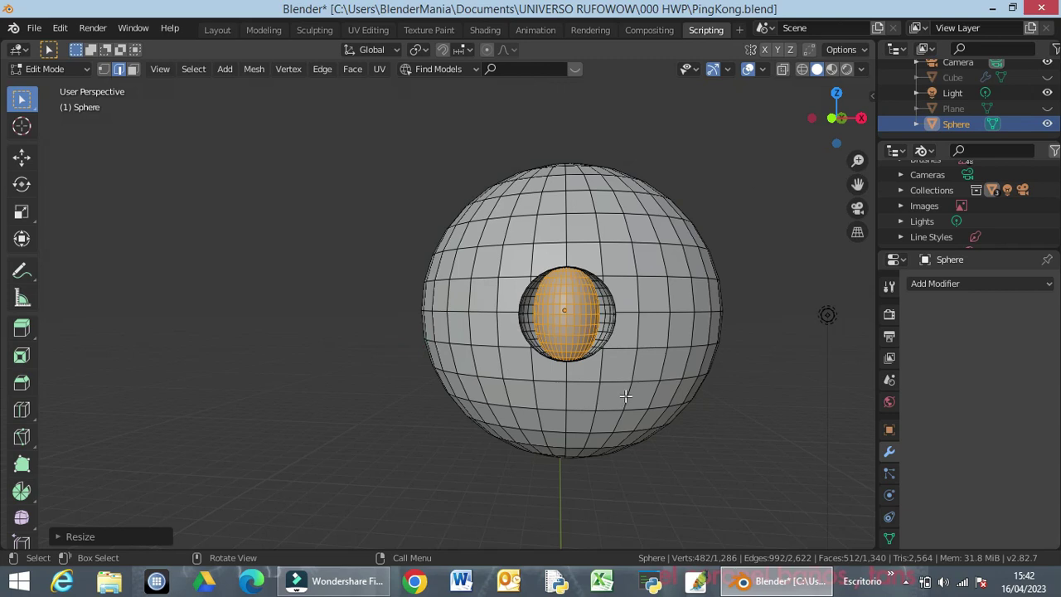
{"action": "middle_click_drag", "start_coordinate": [624, 396], "coordinate": [580, 390]}
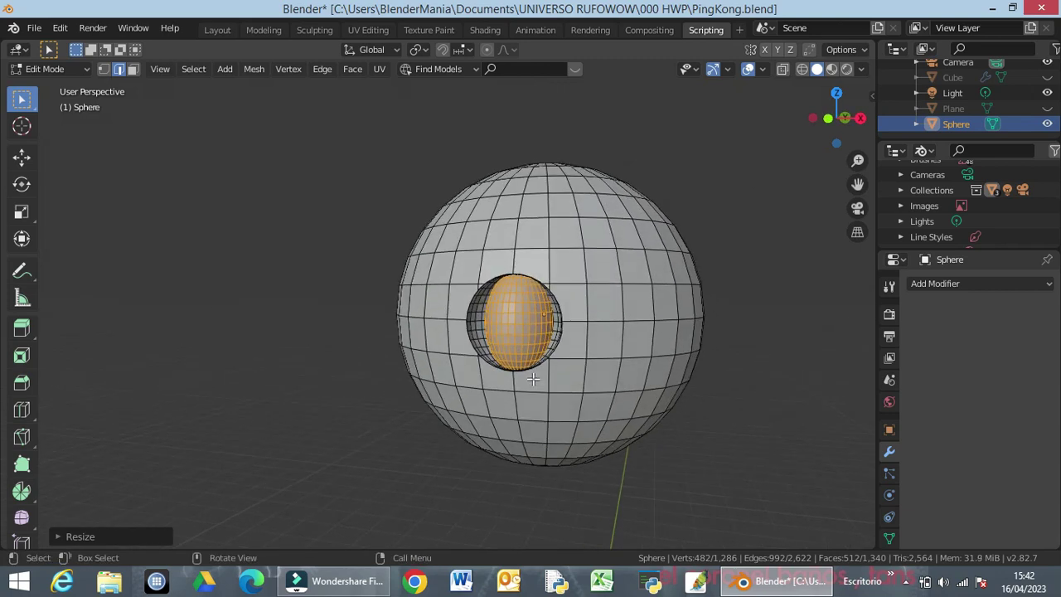
Scale the oval by about 1.09 along the Z axis and return to Object Mode
{"action": "key", "text": "s"}
{"action": "key", "text": "z"}
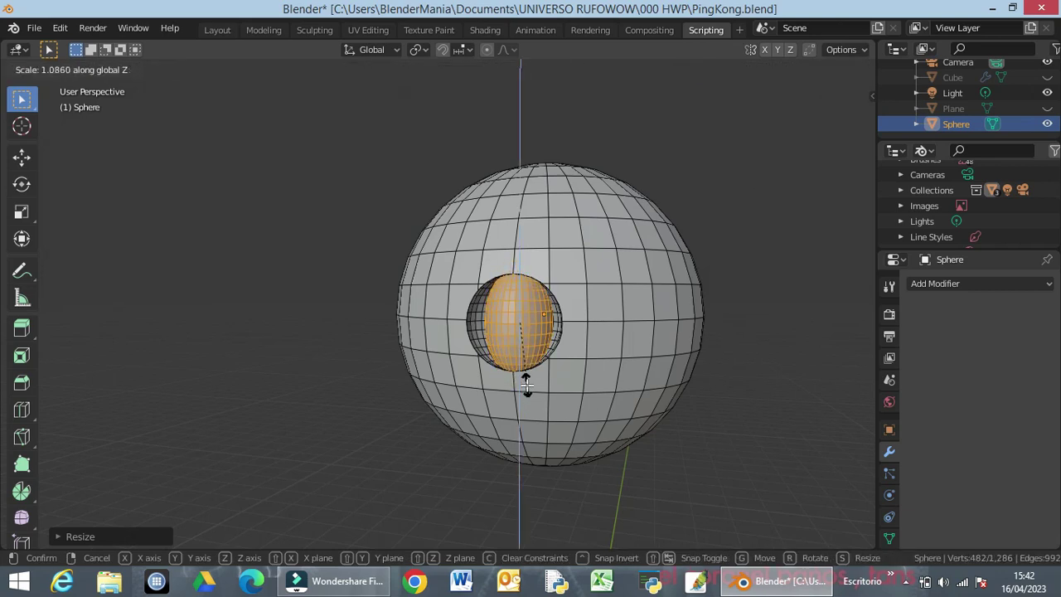
{"action": "left_click", "coordinate": [526, 384]}
{"action": "middle_click_drag", "start_coordinate": [540, 409], "coordinate": [734, 309]}
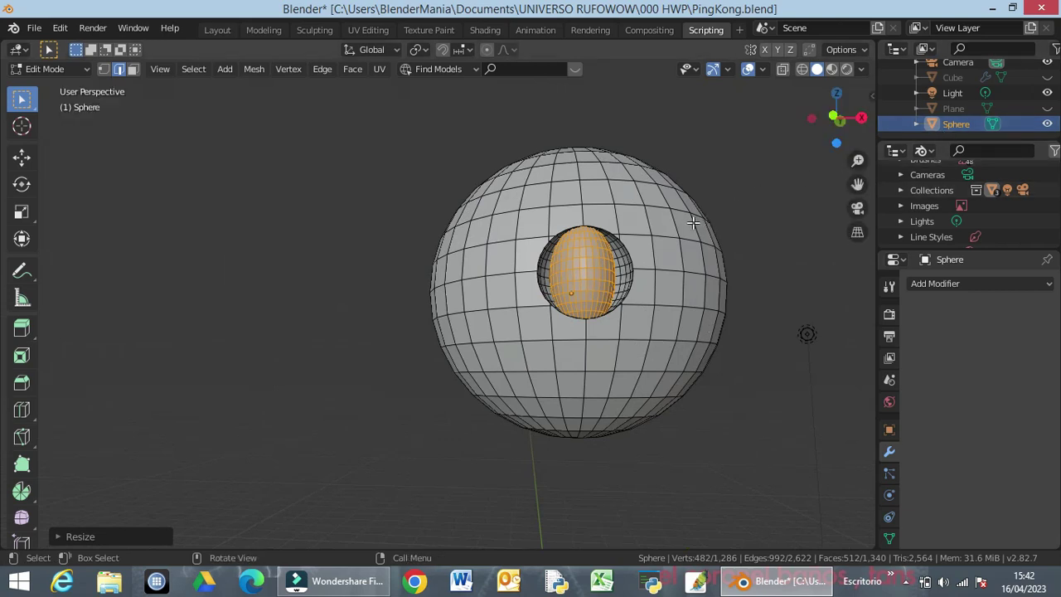
{"action": "key", "text": "Tab"}
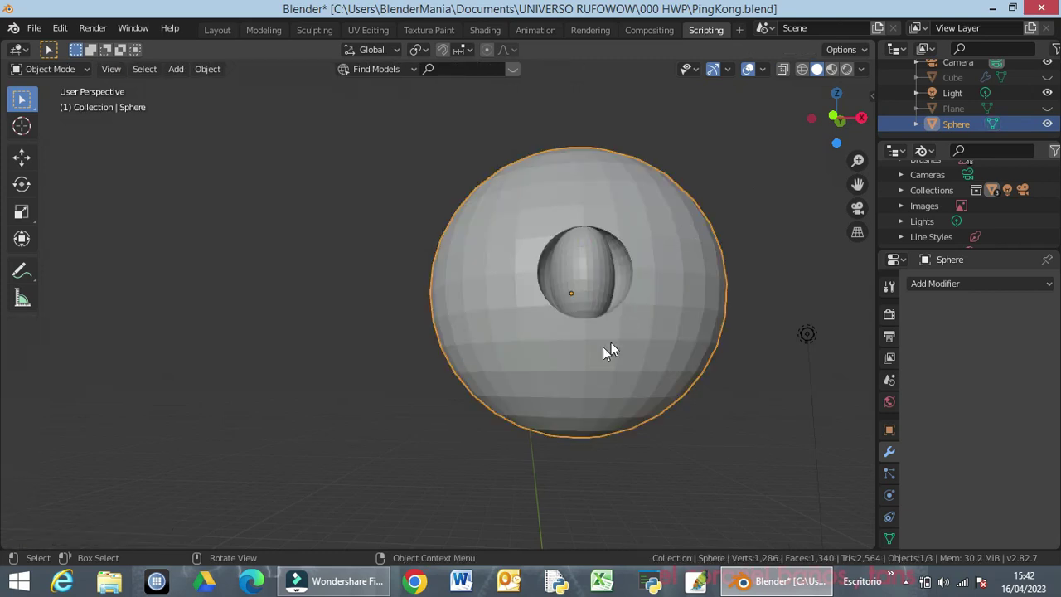
Unhide the Cube body and inspect how the sphere sits inside its head opening
{"action": "middle_click_drag", "start_coordinate": [602, 347], "coordinate": [583, 326]}
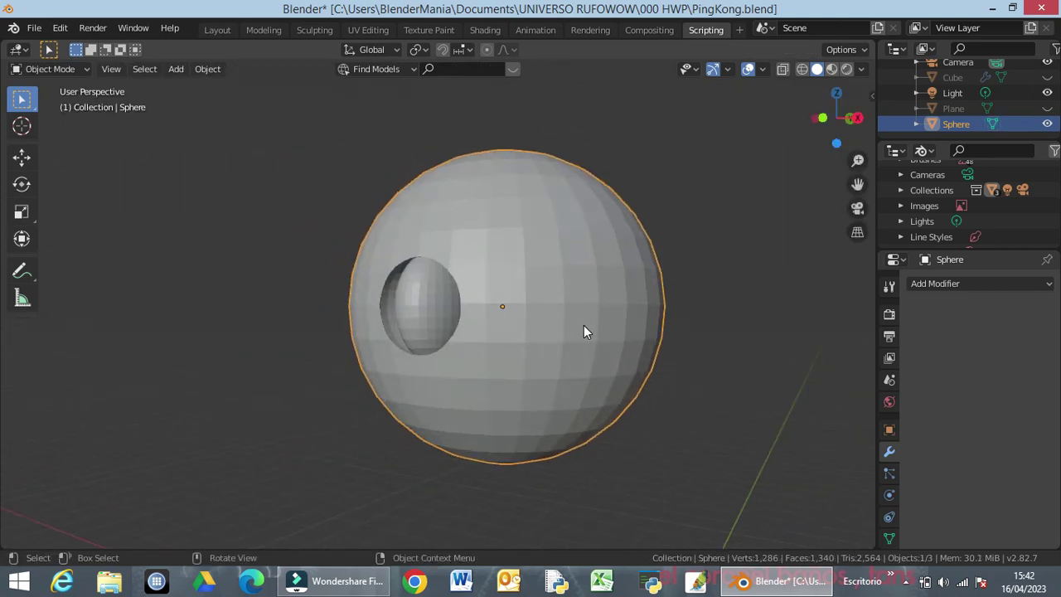
{"action": "scroll", "coordinate": [583, 330], "scroll_direction": "down", "scroll_amount": 4}
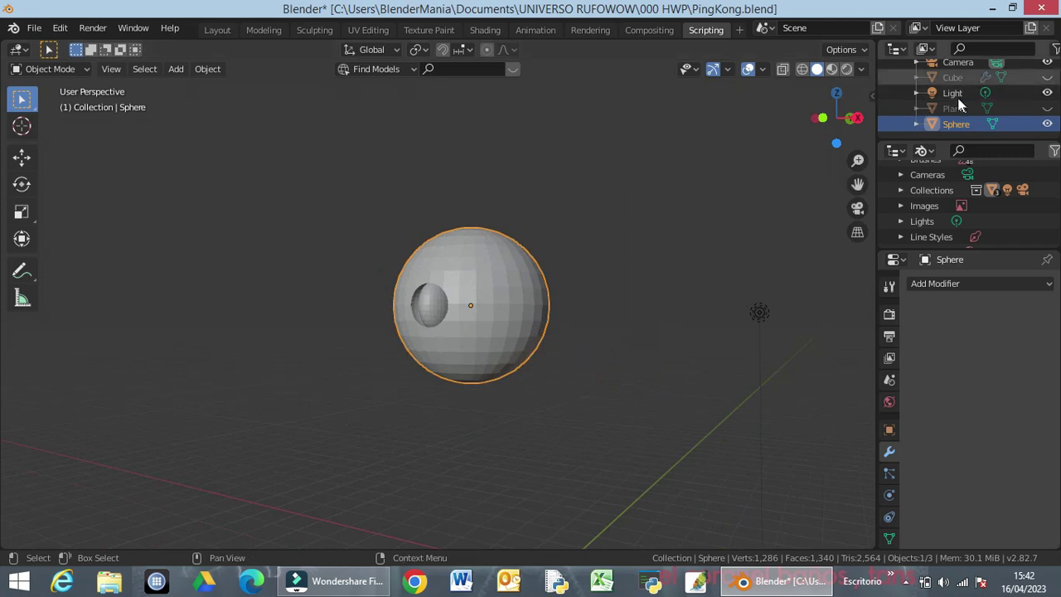
{"action": "left_click", "coordinate": [1048, 77]}
{"action": "middle_click_drag", "start_coordinate": [470, 359], "coordinate": [519, 364]}
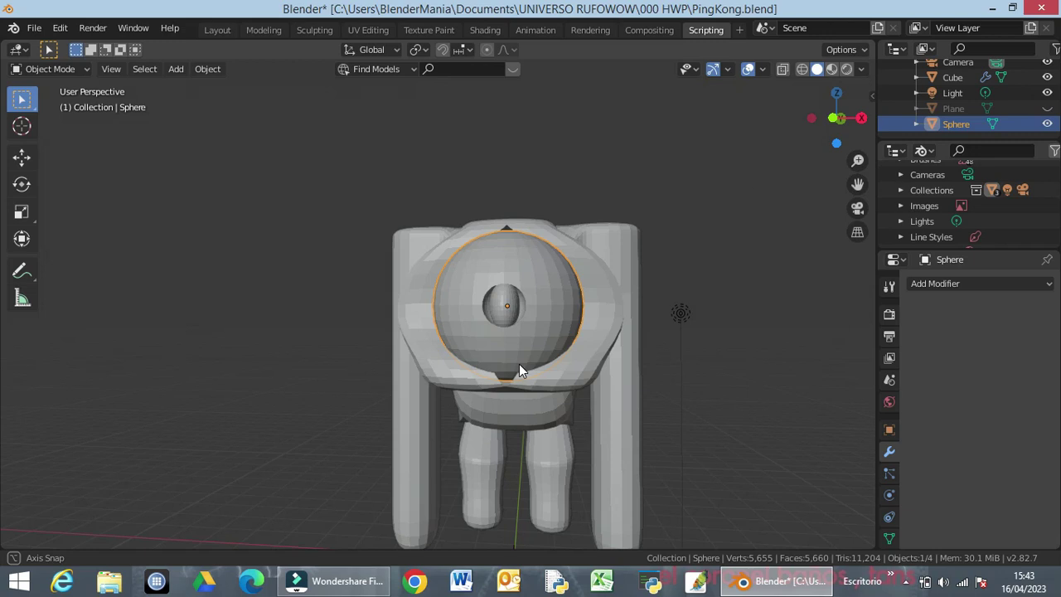
{"action": "middle_click_drag", "start_coordinate": [519, 365], "coordinate": [520, 365]}
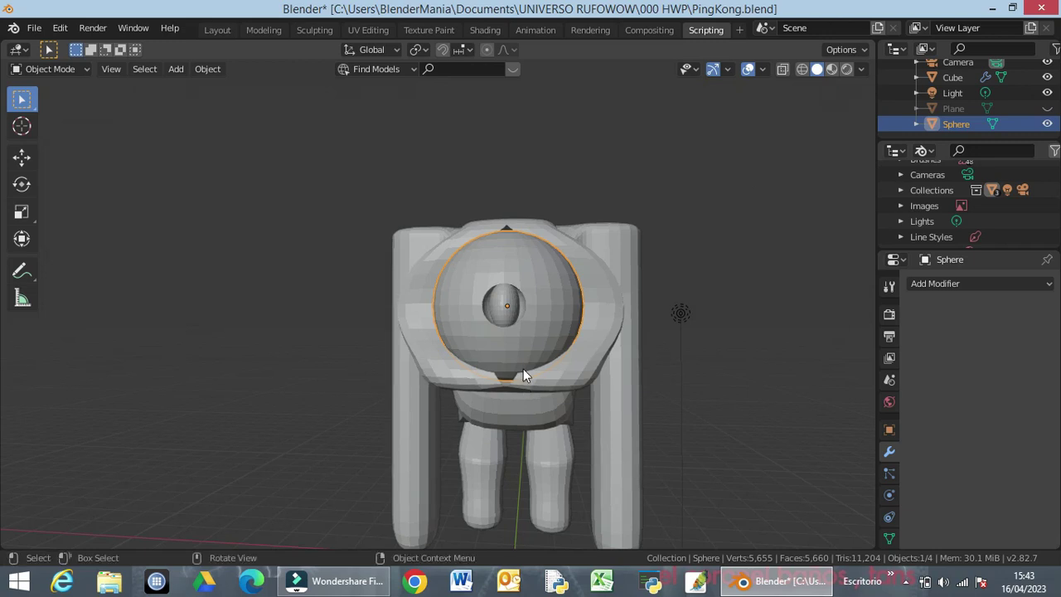
In the Cube's Edit Mode, move the central vertex above the head opening about 0.57 m down and slightly along X behind the sphere
{"action": "left_click", "coordinate": [608, 336]}
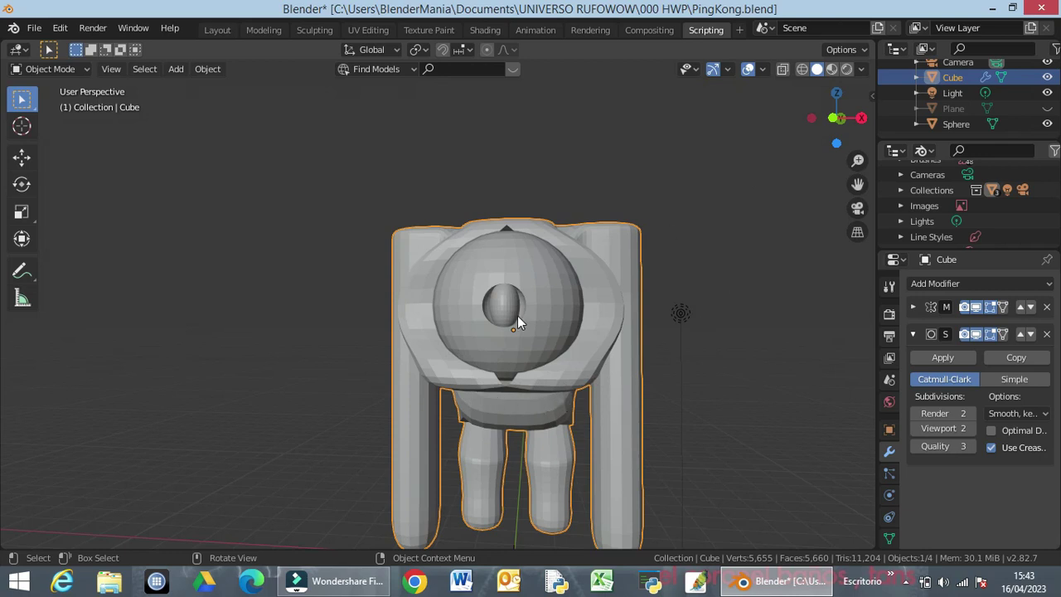
{"action": "key", "text": "Tab"}
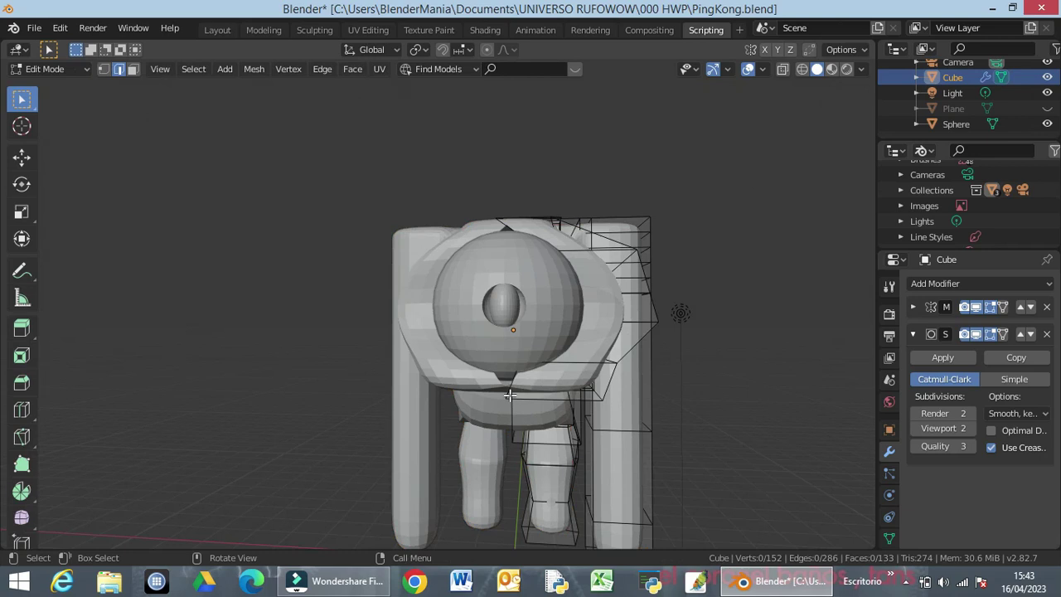
{"action": "key", "text": "KP_1"}
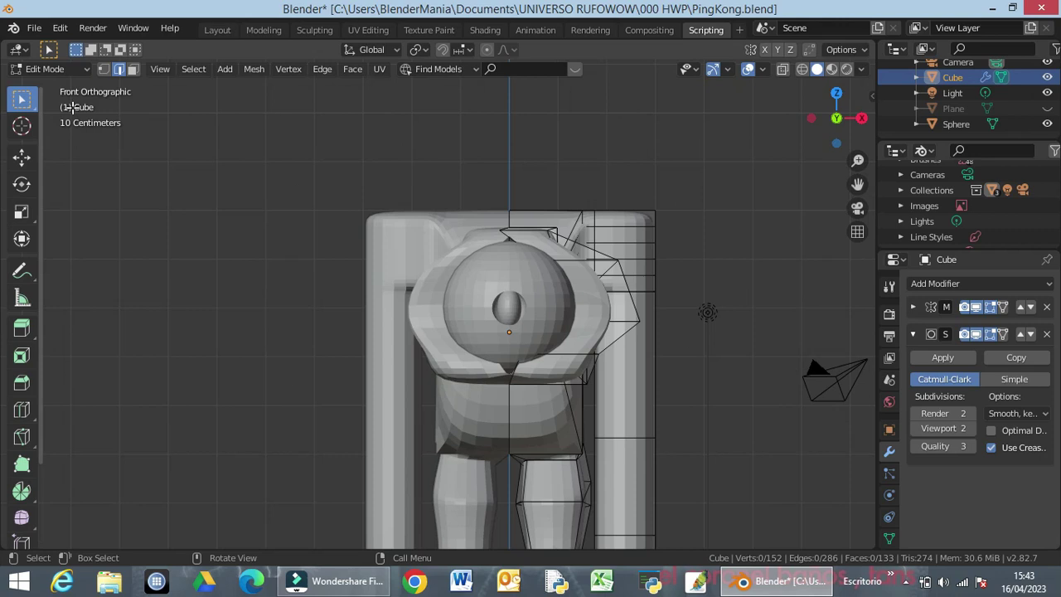
{"action": "left_click", "coordinate": [105, 69]}
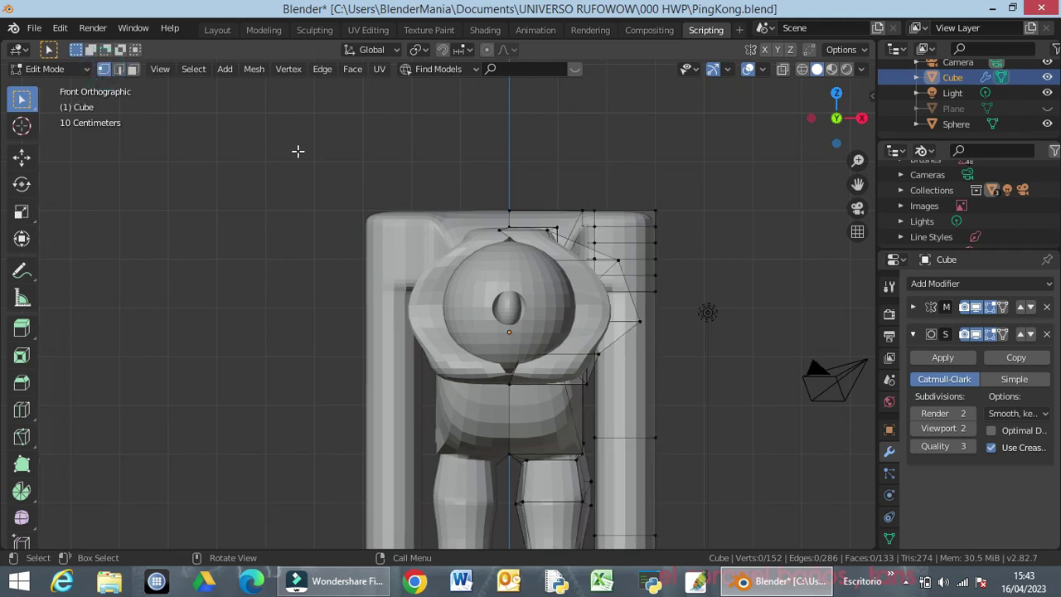
{"action": "left_click", "coordinate": [497, 229]}
{"action": "key", "text": "g"}
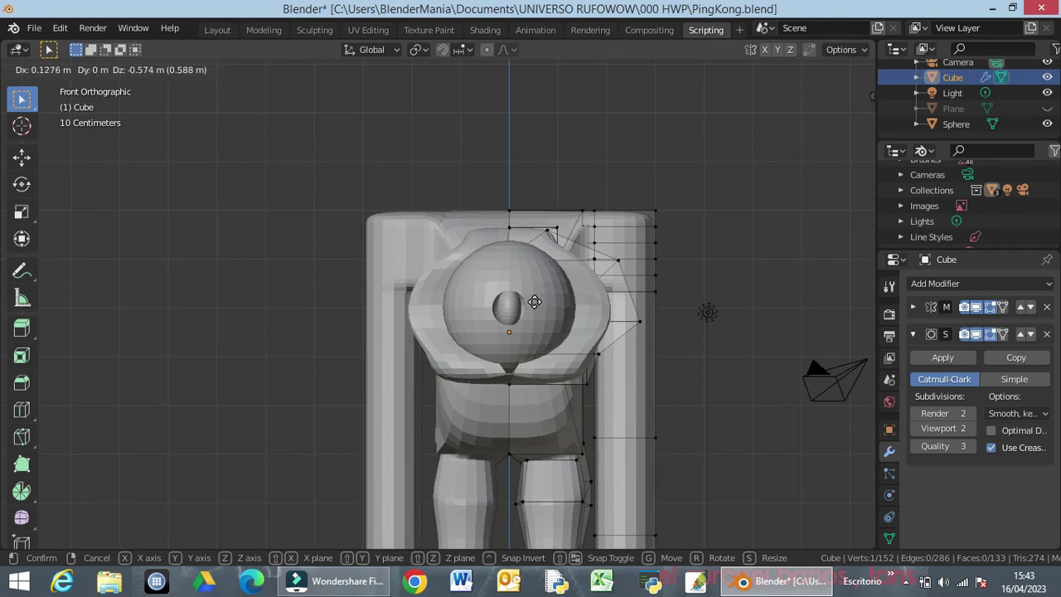
{"action": "left_click", "coordinate": [540, 301]}
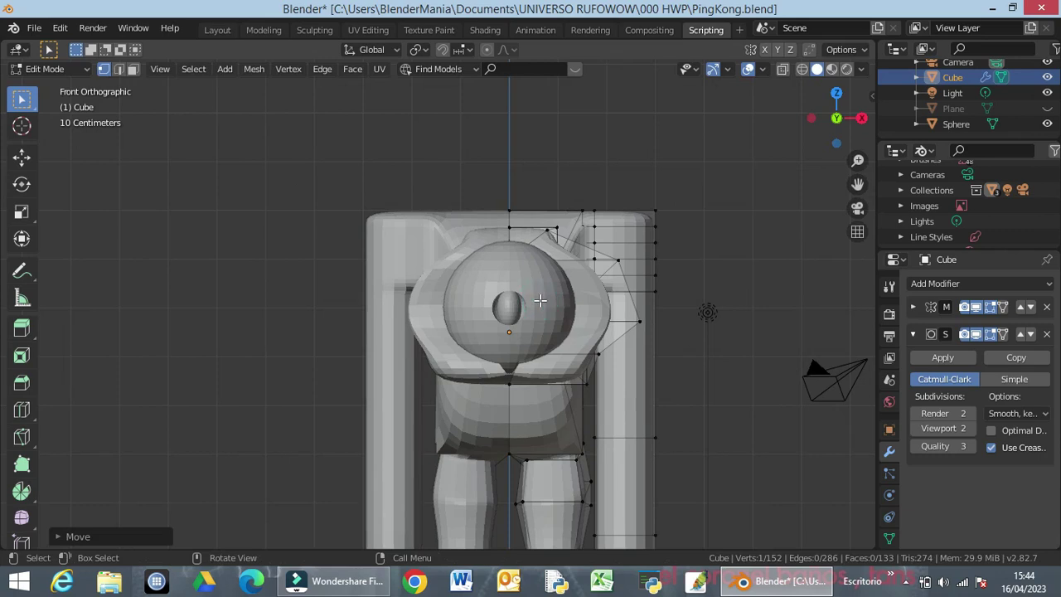
Raise the central vertex on the lower rim of the Cube's opening by over 0.3 m along the Z axis
{"action": "left_click", "coordinate": [508, 386]}
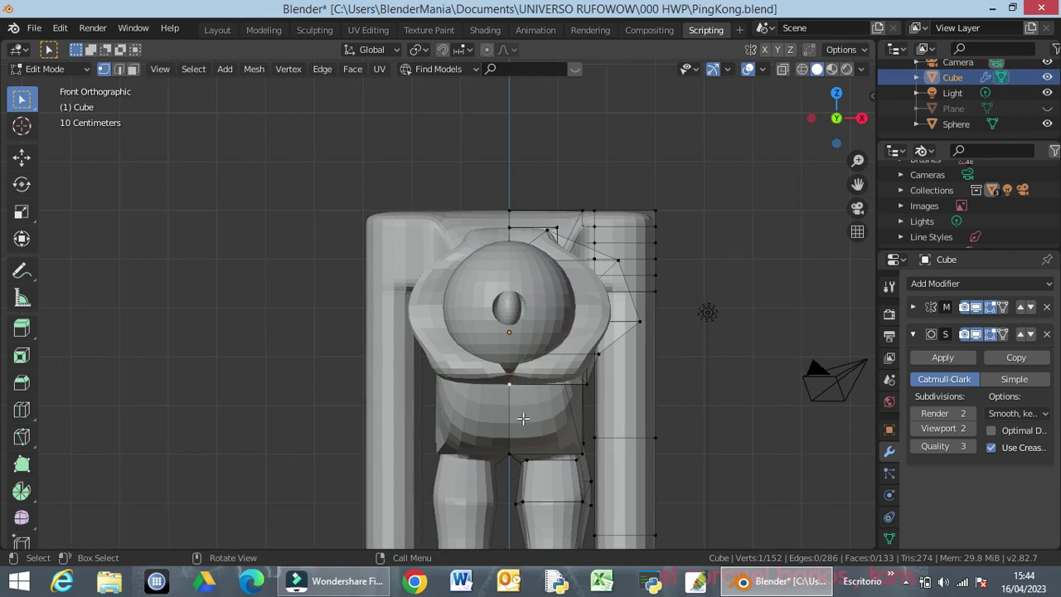
{"action": "mouse_move", "coordinate": [525, 408]}
{"action": "middle_mouse_down"}
{"action": "mouse_move", "coordinate": [500, 410]}
{"action": "mouse_move", "coordinate": [511, 418]}
{"action": "mouse_move", "coordinate": [514, 396]}
{"action": "middle_mouse_up"}
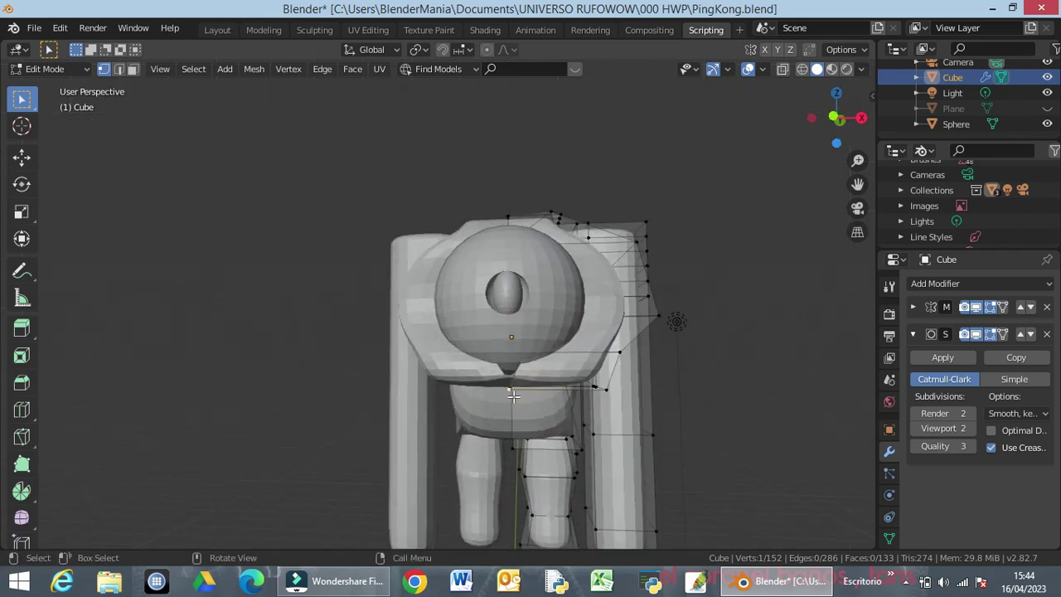
{"action": "key", "text": "KP_1"}
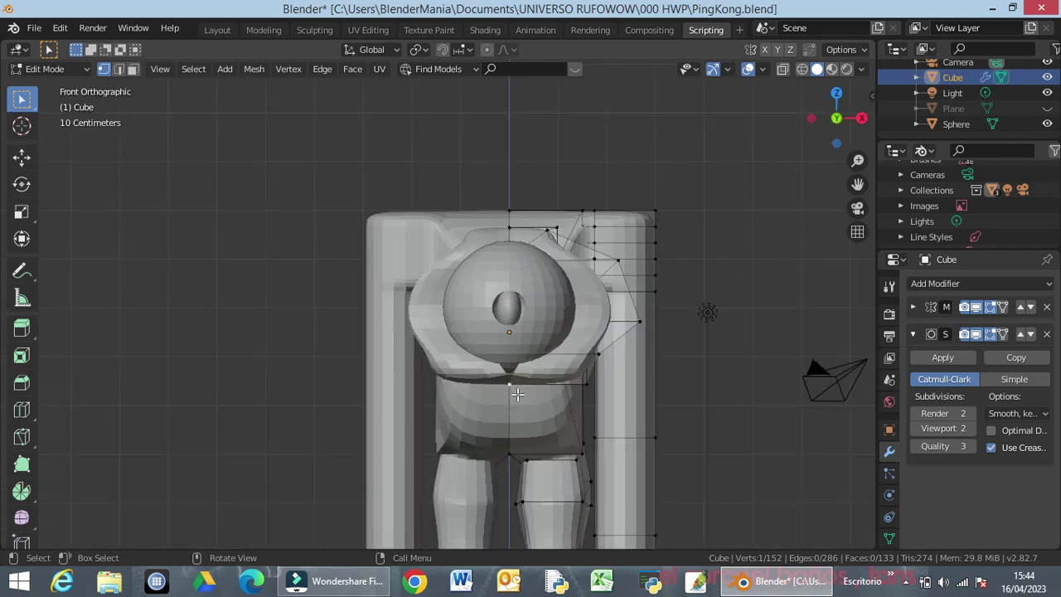
{"action": "scroll", "coordinate": [517, 395], "scroll_direction": "up", "scroll_amount": 2}
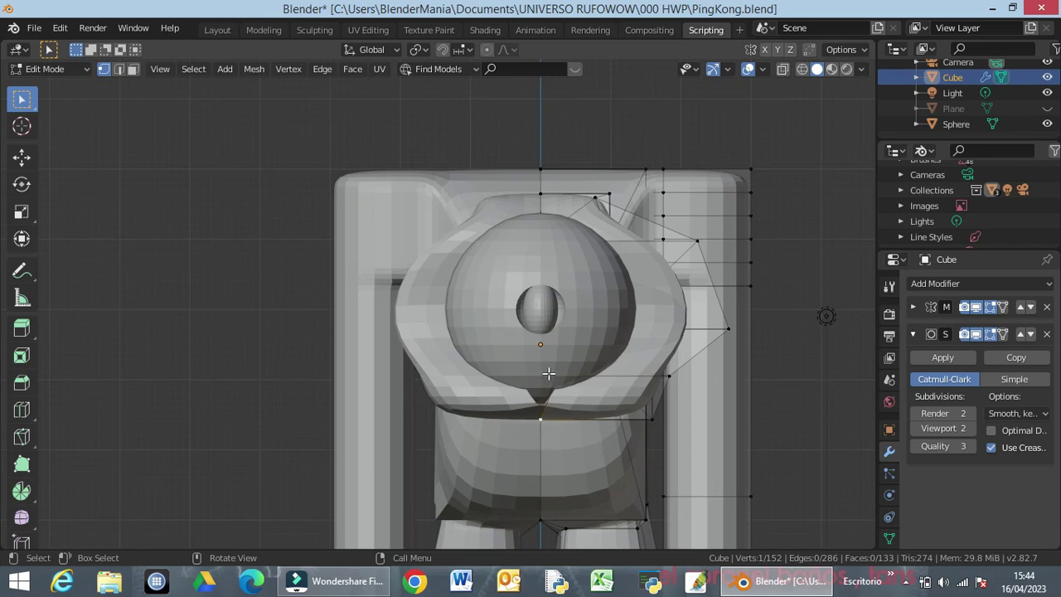
{"action": "key", "text": "g"}
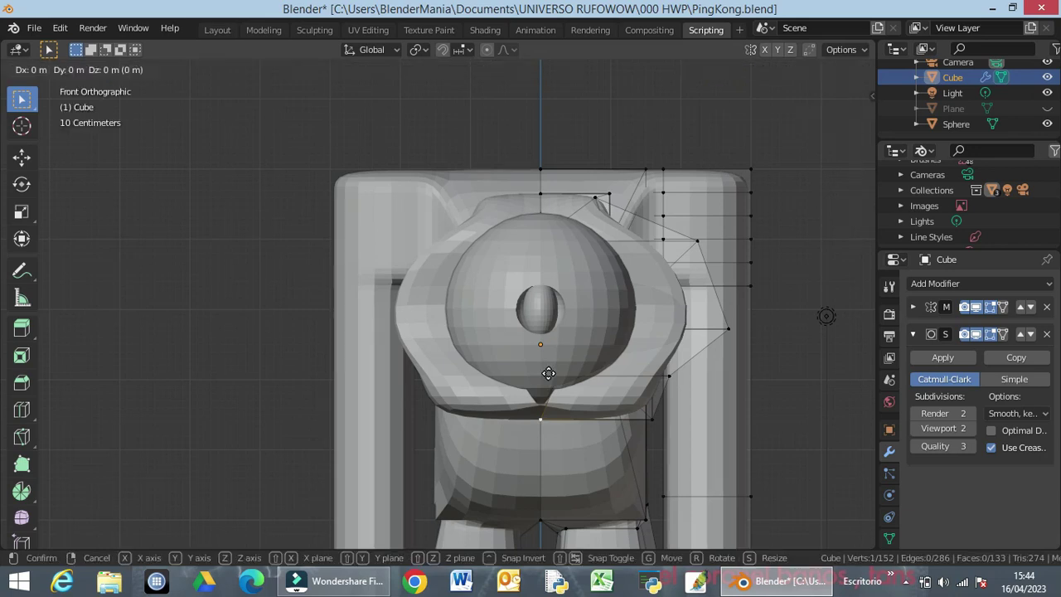
{"action": "key", "text": "z"}
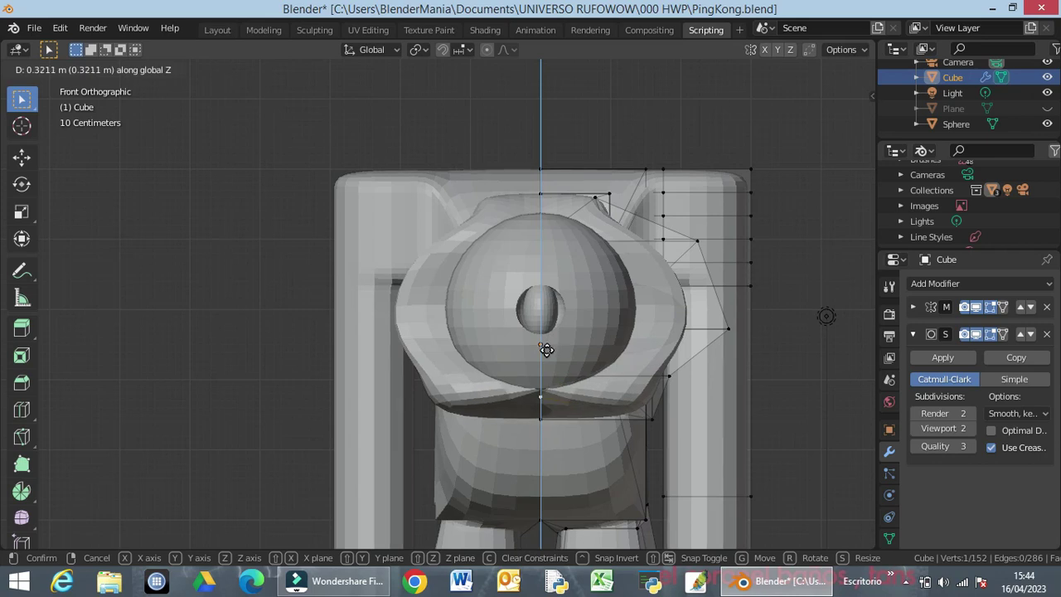
{"action": "left_click", "coordinate": [545, 346]}
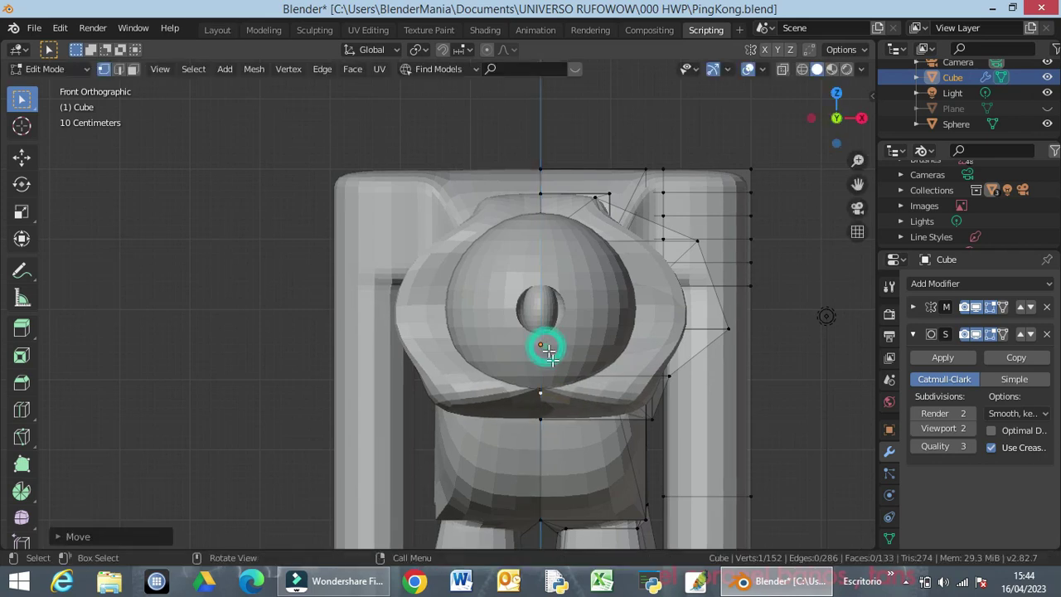
Select the triangular face beneath the opening's lower rim and lower it about 1.14 m along the Z axis
{"action": "left_click", "coordinate": [540, 418]}
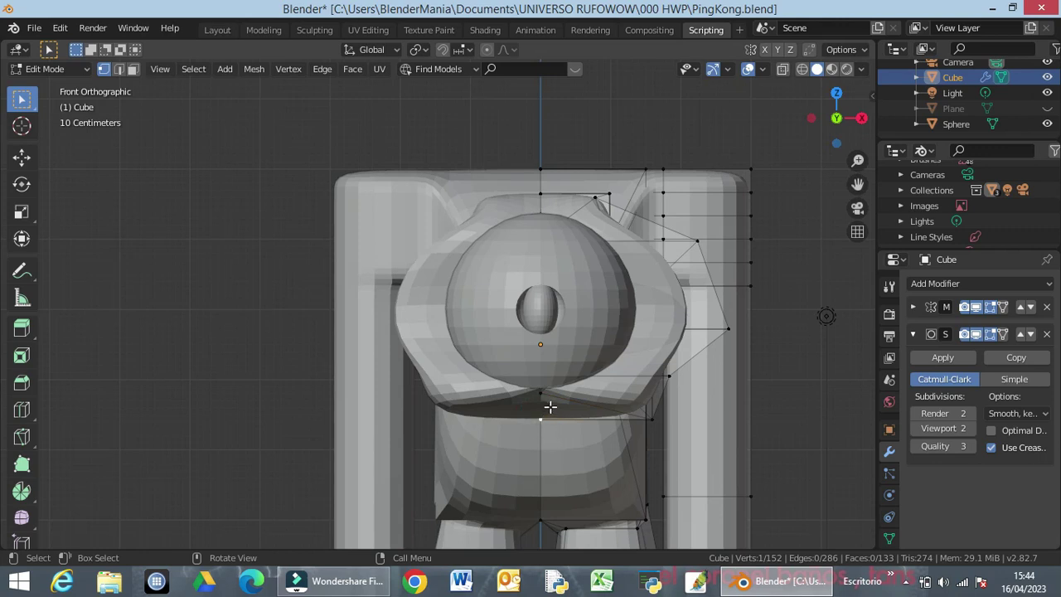
{"action": "left_click", "coordinate": [133, 69]}
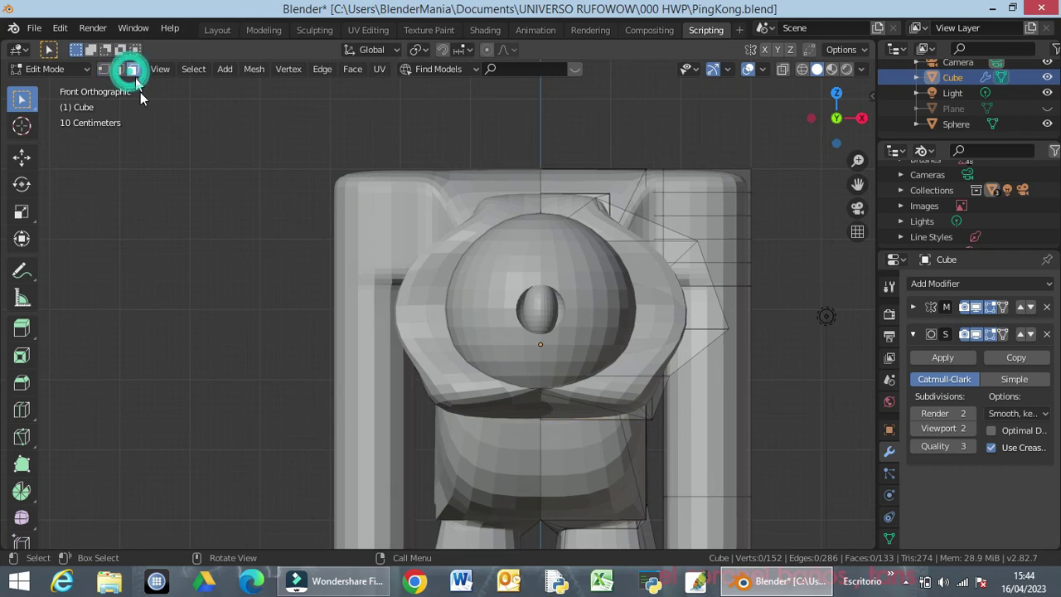
{"action": "left_click", "coordinate": [550, 406]}
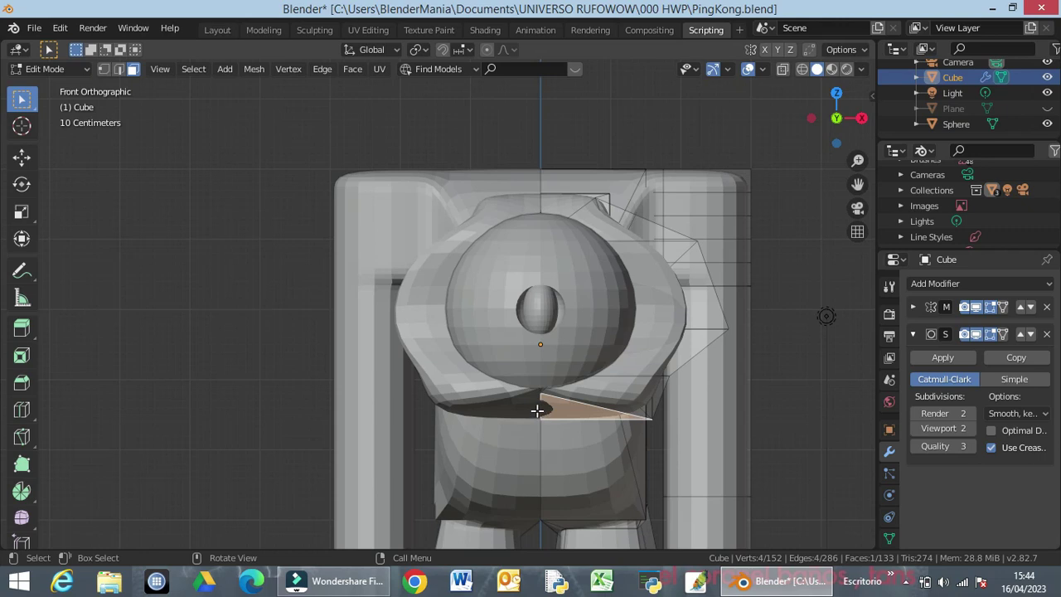
{"action": "key", "text": "g"}
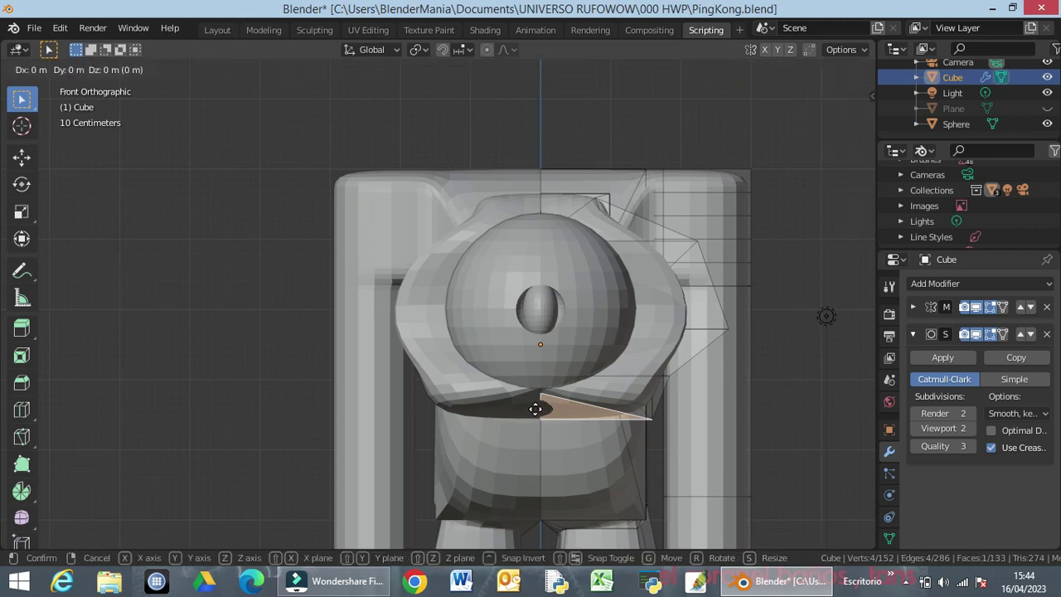
{"action": "key", "text": "z"}
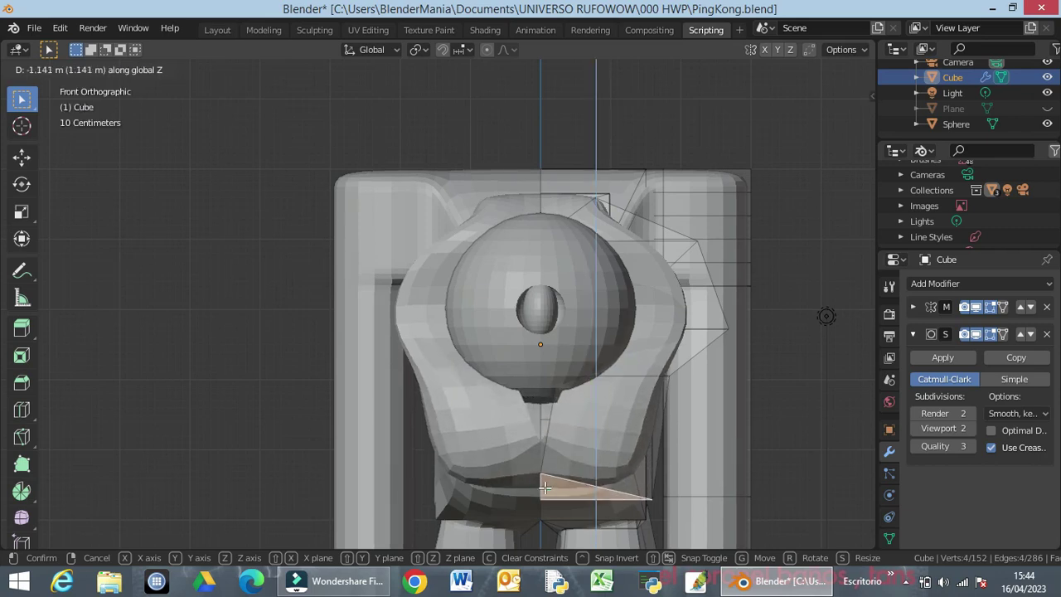
{"action": "left_click", "coordinate": [549, 495]}
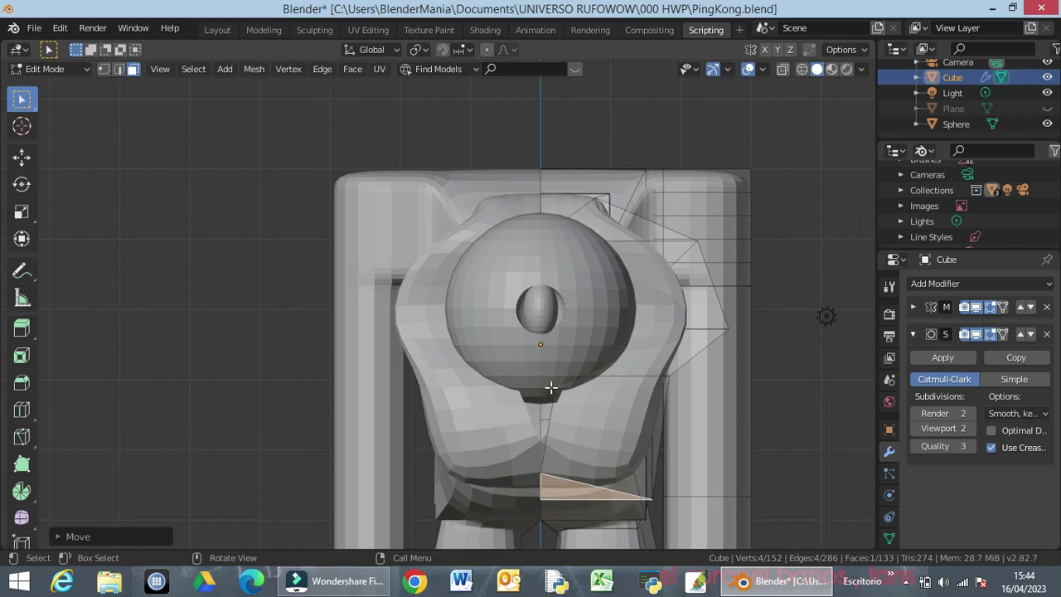
Display the model in wireframe and hide the Sphere
{"action": "key", "text": "z"}
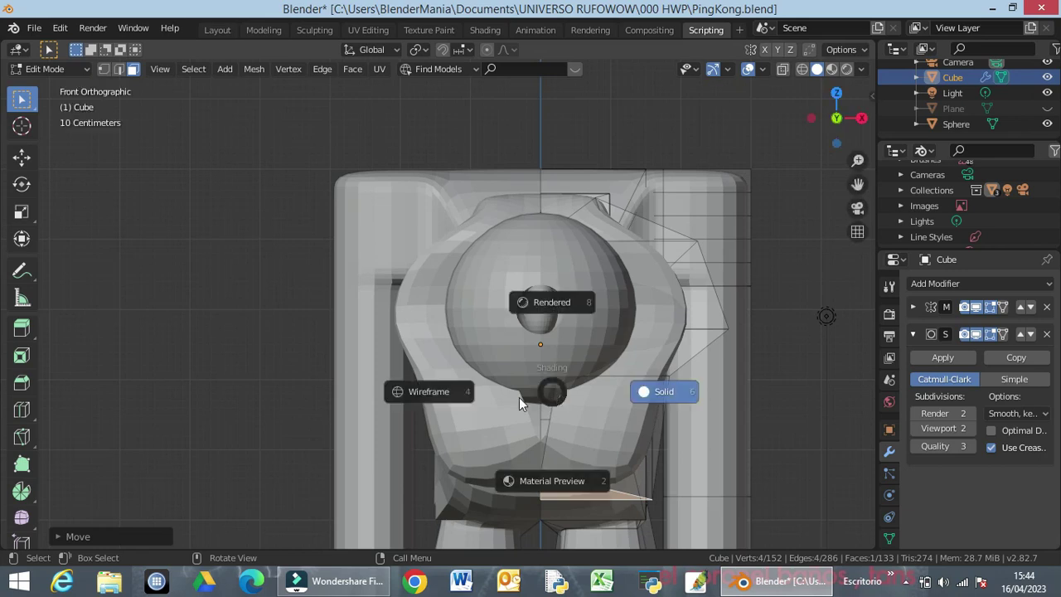
{"action": "left_click", "coordinate": [437, 401]}
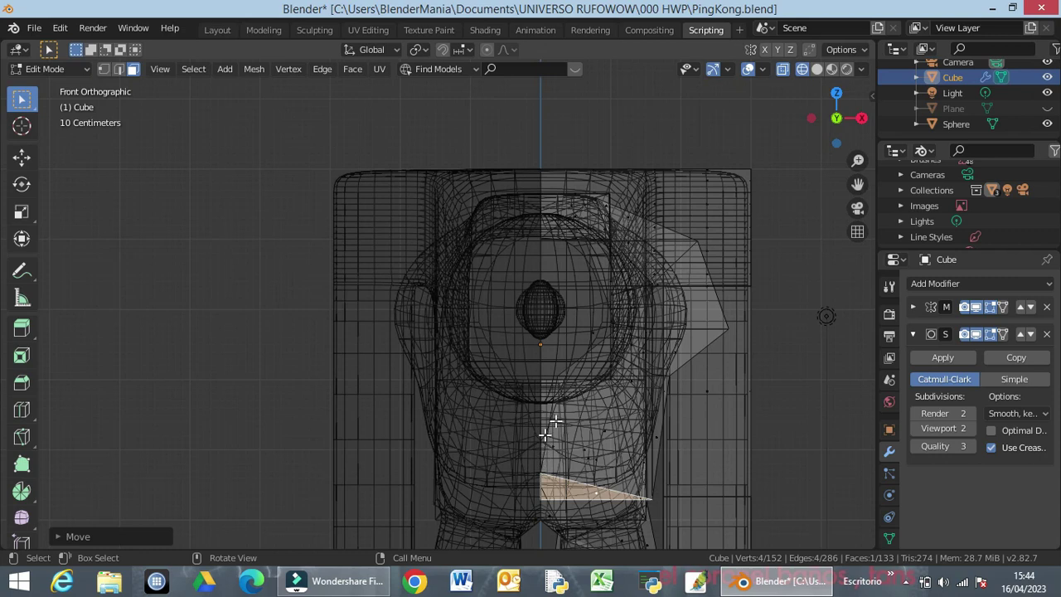
{"action": "left_click", "coordinate": [1048, 124]}
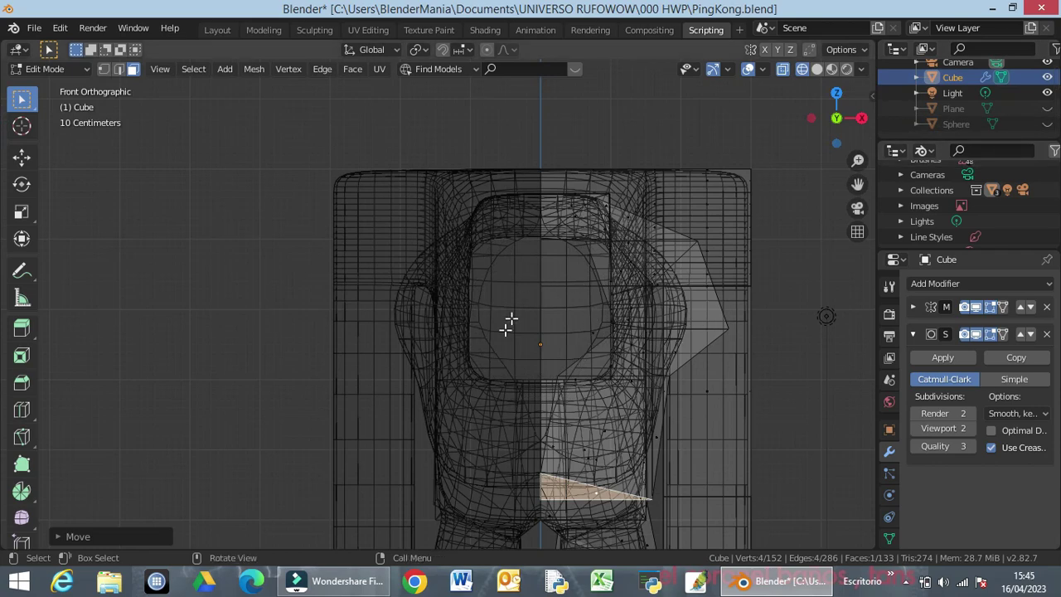
Select the central vertex at the upper edge of the Cube's opening and lower it about 0.55 m along the Z axis
{"action": "middle_click_drag", "start_coordinate": [573, 329], "coordinate": [618, 290]}
{"action": "left_click", "coordinate": [609, 289]}
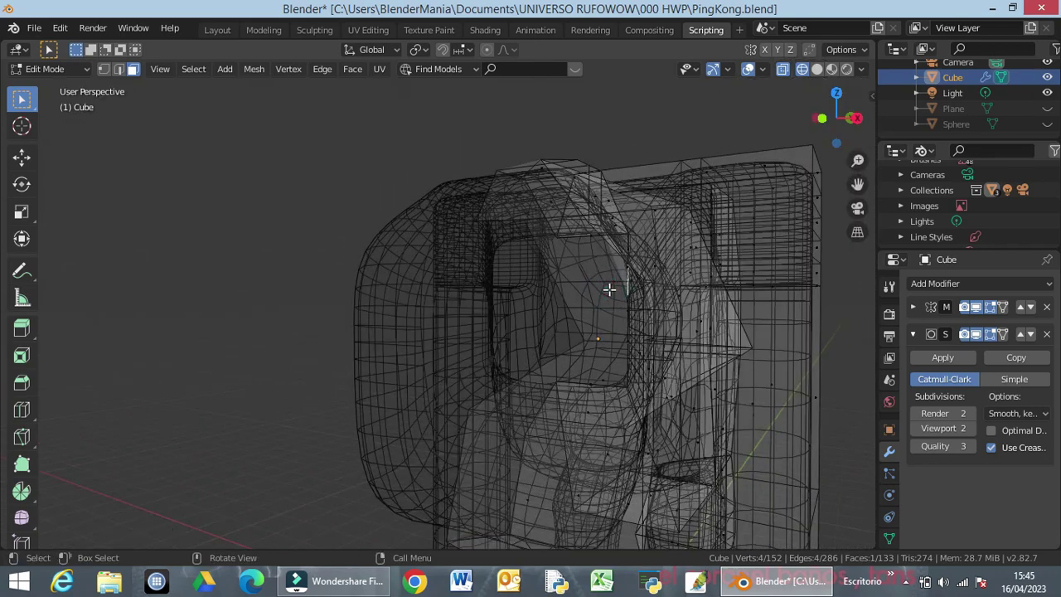
{"action": "left_click", "coordinate": [102, 68]}
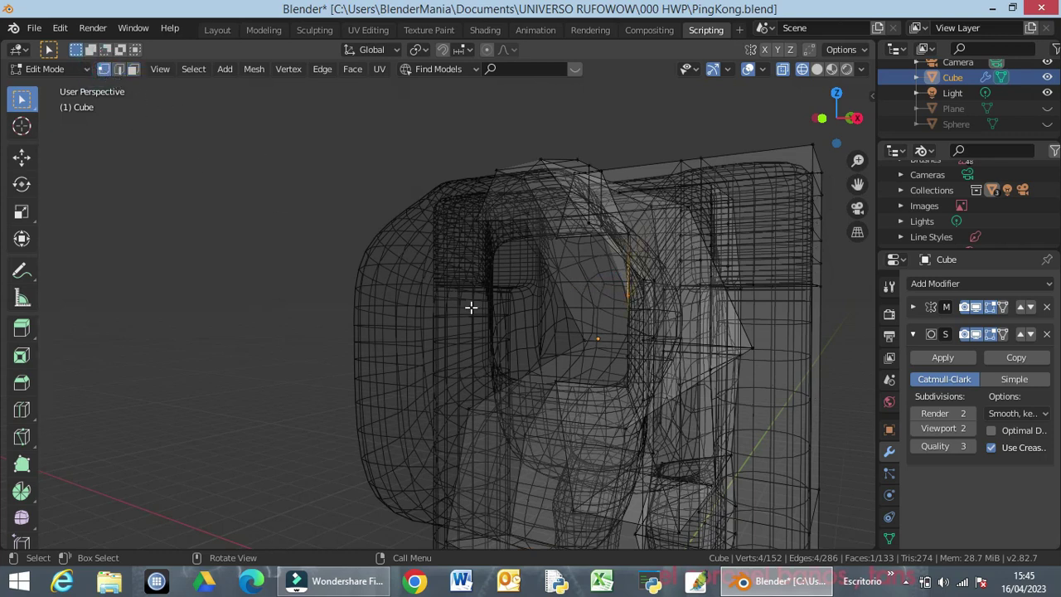
{"action": "left_click", "coordinate": [582, 339]}
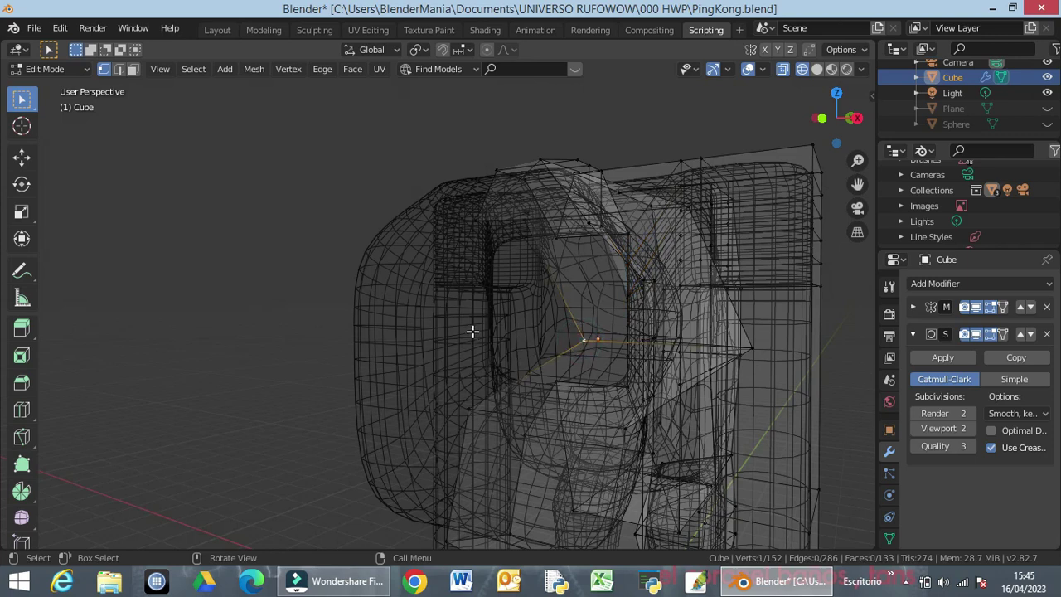
{"action": "middle_click_drag", "start_coordinate": [473, 328], "coordinate": [530, 315]}
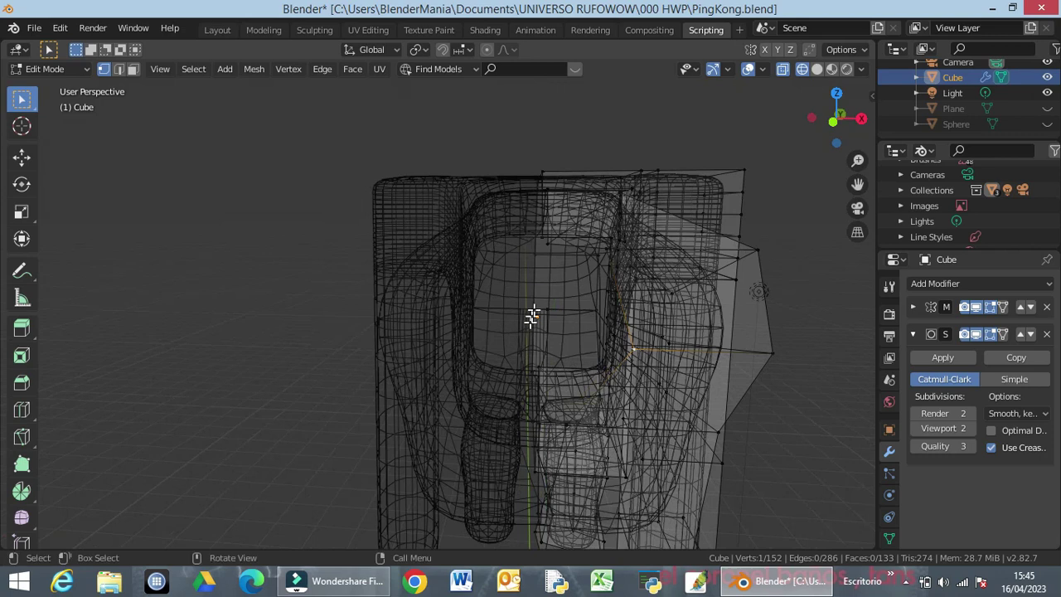
{"action": "left_click", "coordinate": [547, 242]}
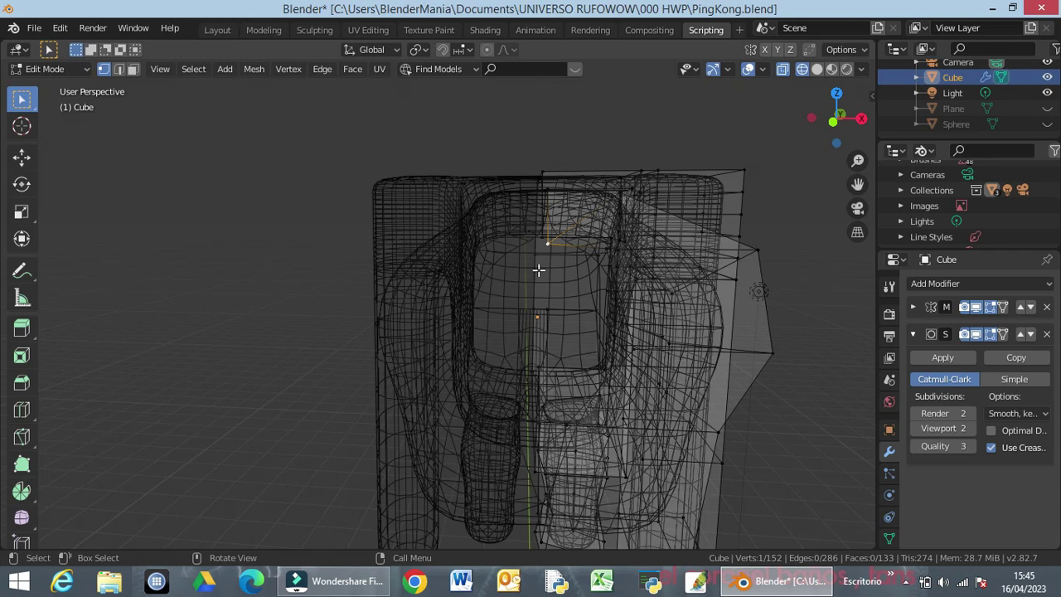
{"action": "key", "text": "g"}
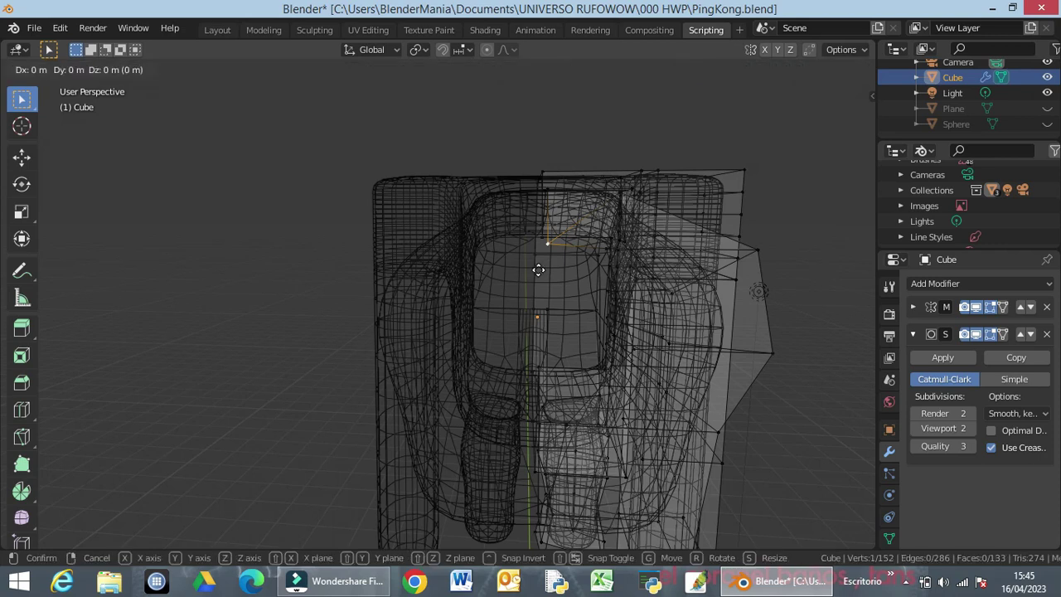
{"action": "key", "text": "z"}
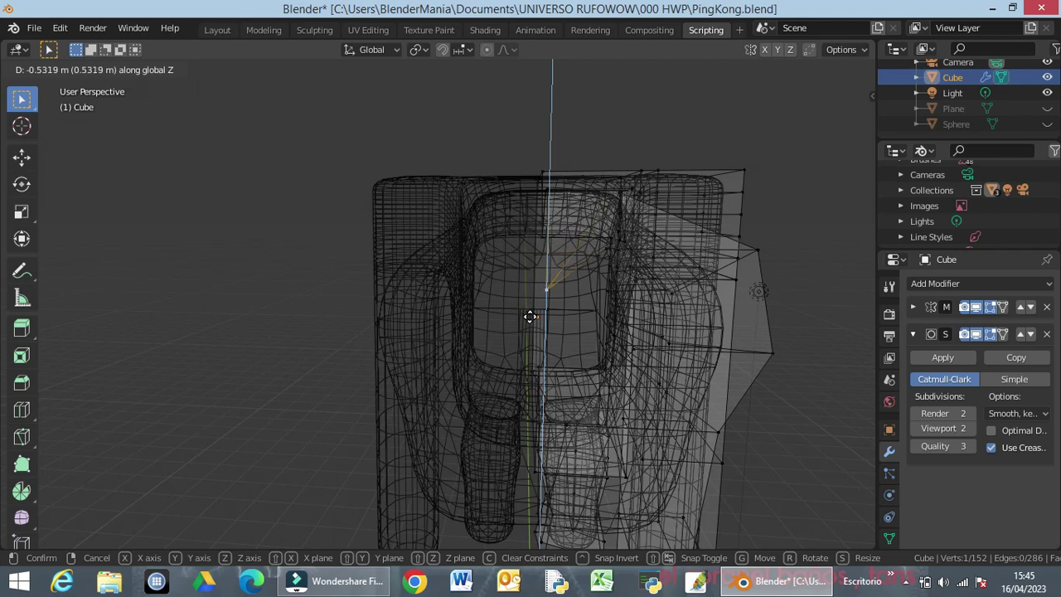
{"action": "left_click", "coordinate": [531, 319]}
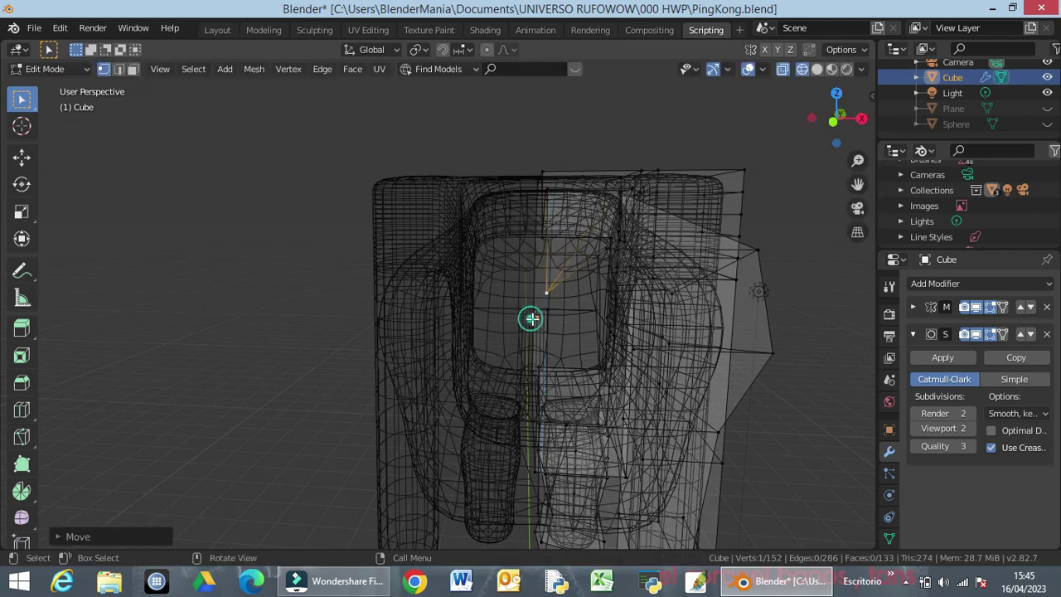
{"action": "left_click", "coordinate": [537, 368]}
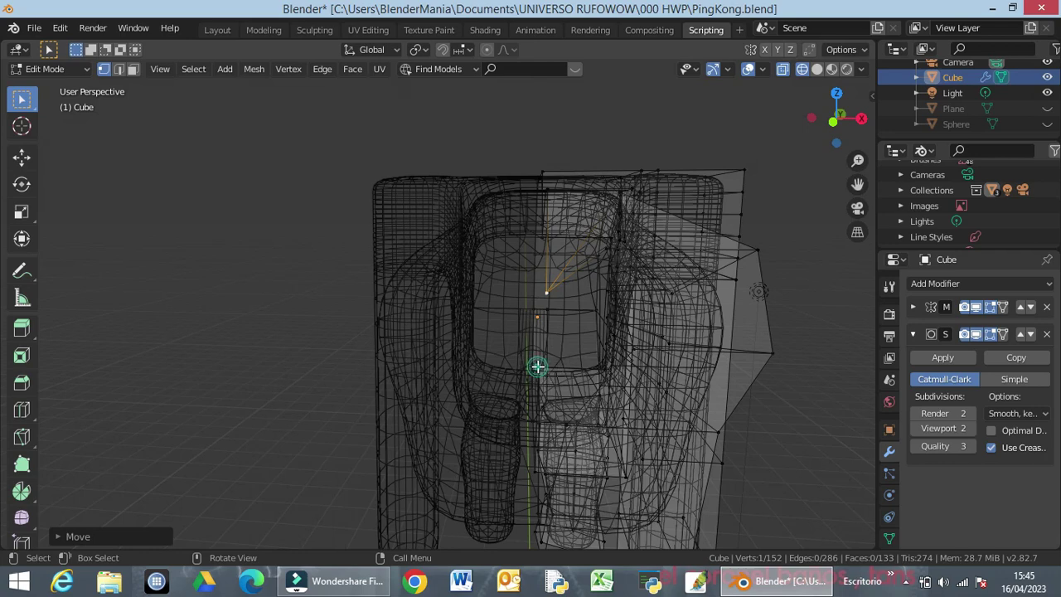
Select the central vertex below the Cube's opening and raise it over 0.1 m along the Z axis
{"action": "middle_click_drag", "start_coordinate": [538, 396], "coordinate": [491, 384]}
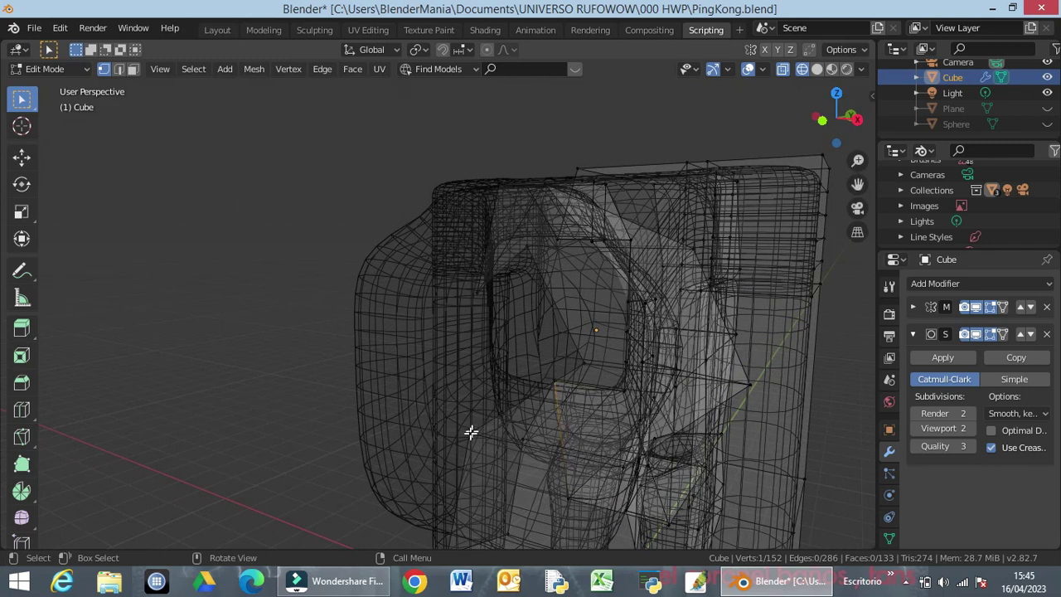
{"action": "left_click", "coordinate": [469, 432]}
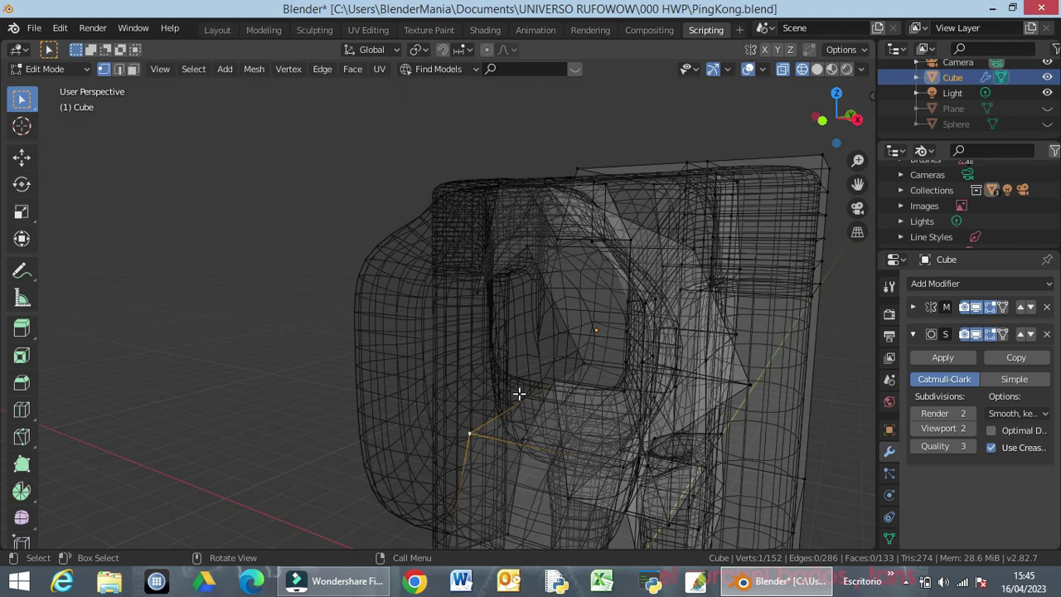
{"action": "key", "text": "g"}
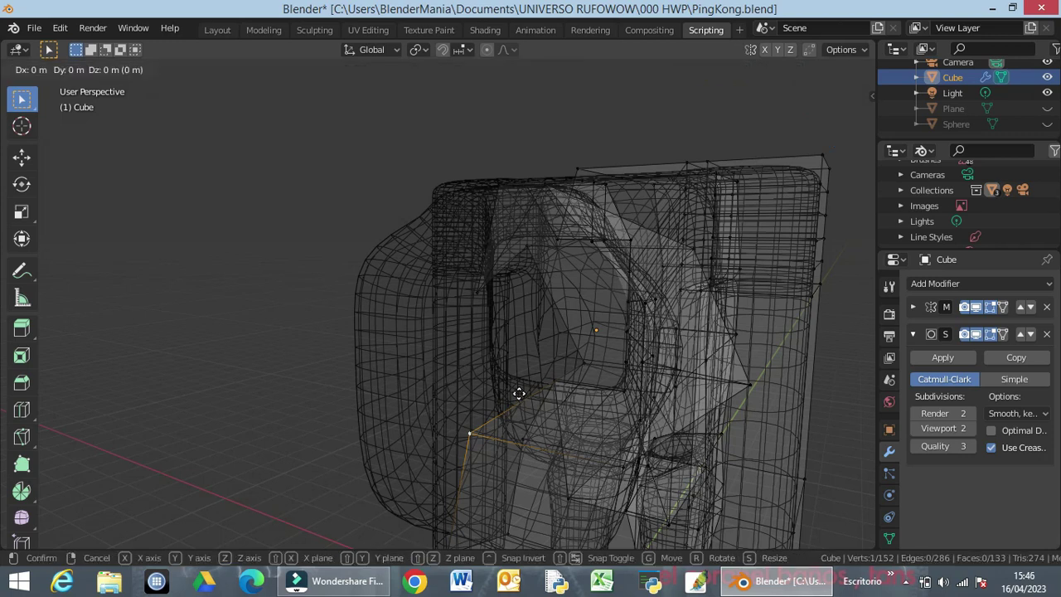
{"action": "key", "text": "z"}
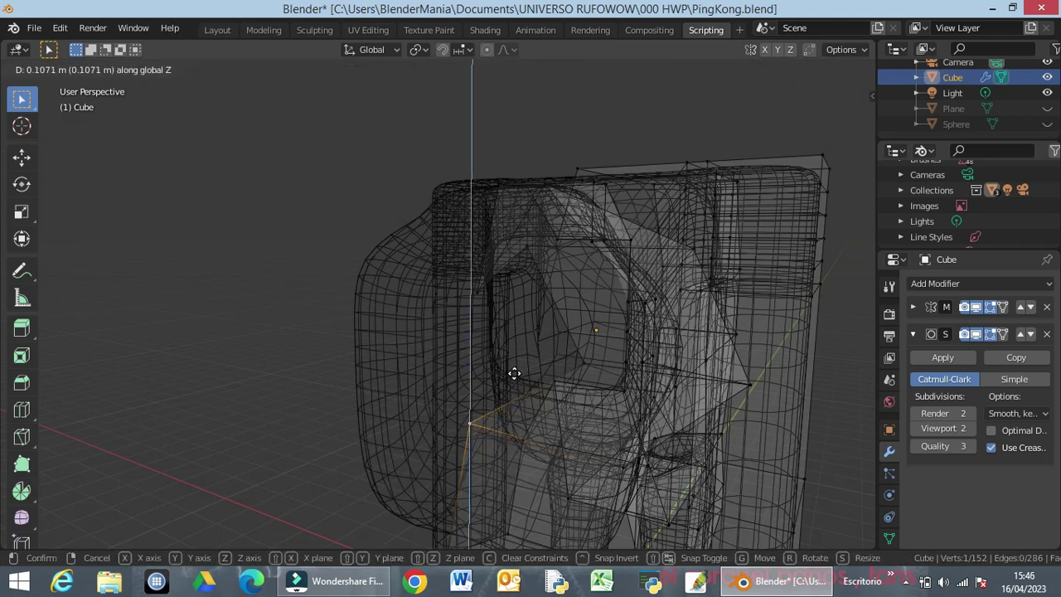
{"action": "left_click", "coordinate": [515, 368]}
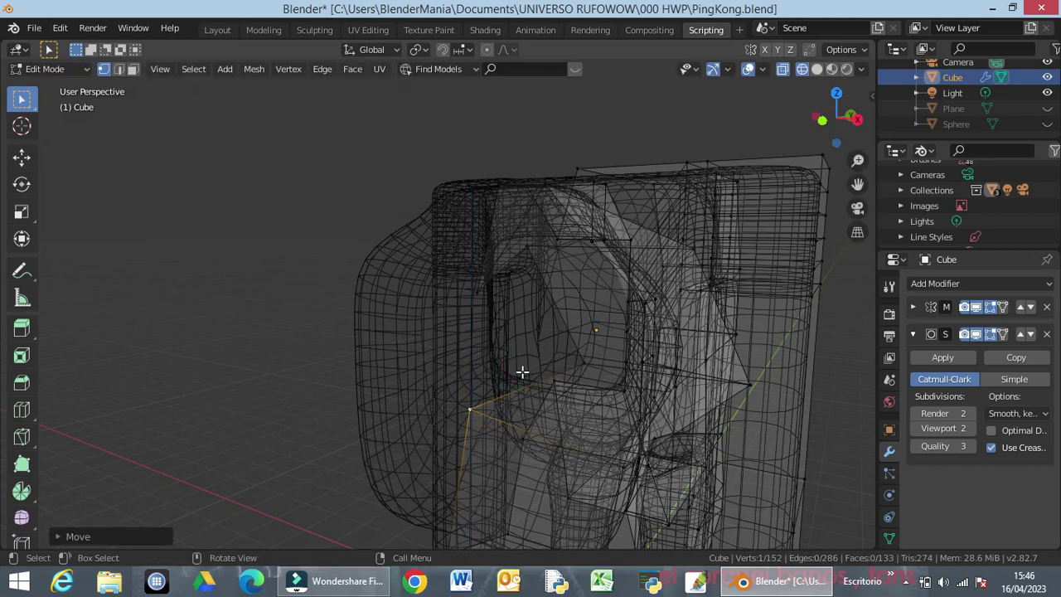
In front orthographic view, shift the selected vertex about -0.24 m along the X axis onto the centre line
{"action": "key", "text": "KP_1"}
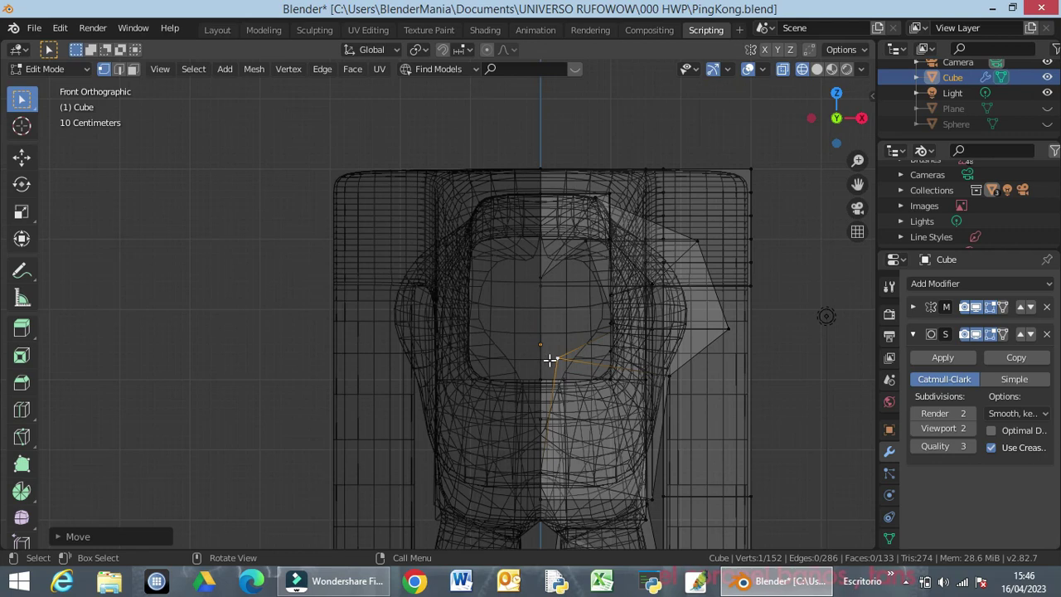
{"action": "key", "text": "g"}
{"action": "key", "text": "x"}
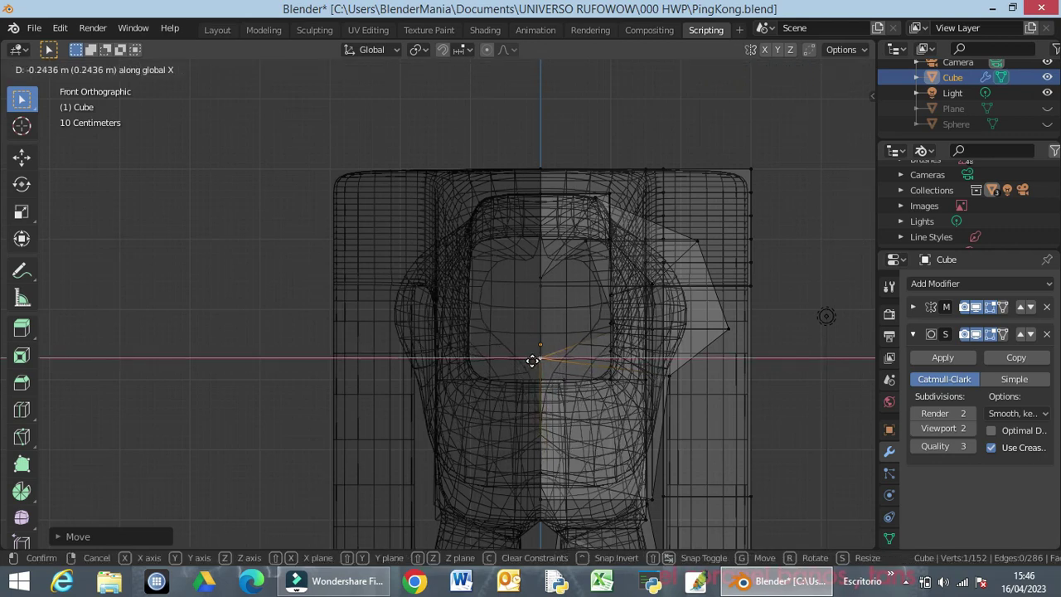
{"action": "left_click", "coordinate": [532, 360]}
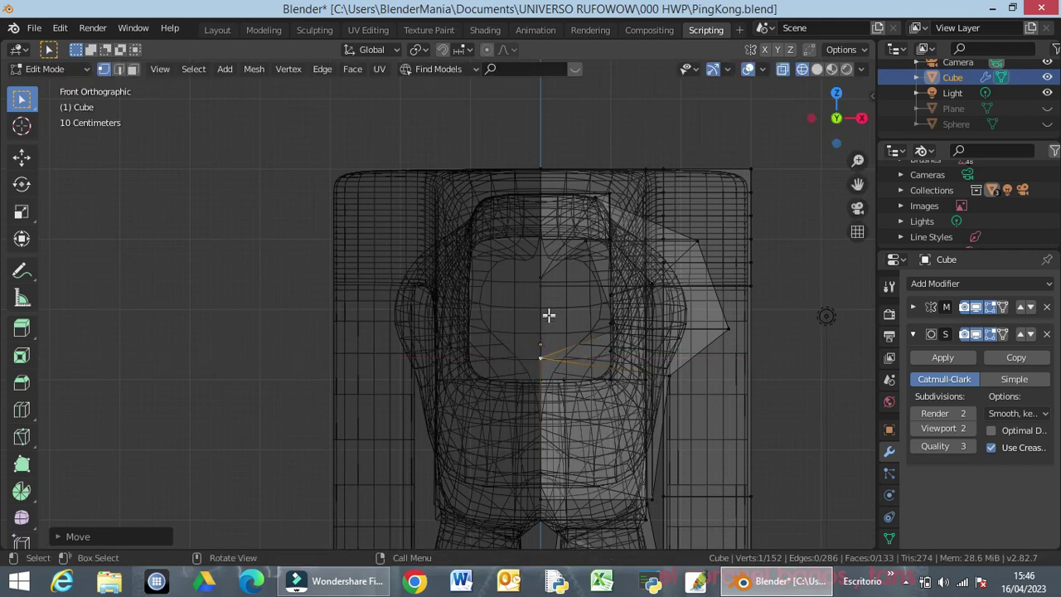
Select the vertex near the upper corner of the opening and move it about -0.69 m along X toward the centre line
{"action": "left_click", "coordinate": [594, 196]}
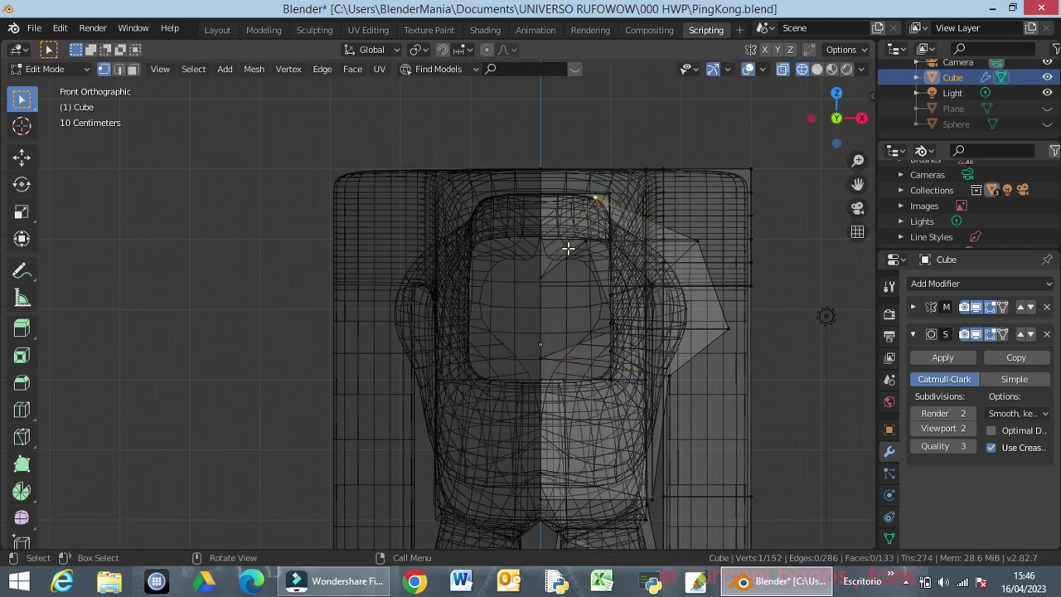
{"action": "key", "text": "g"}
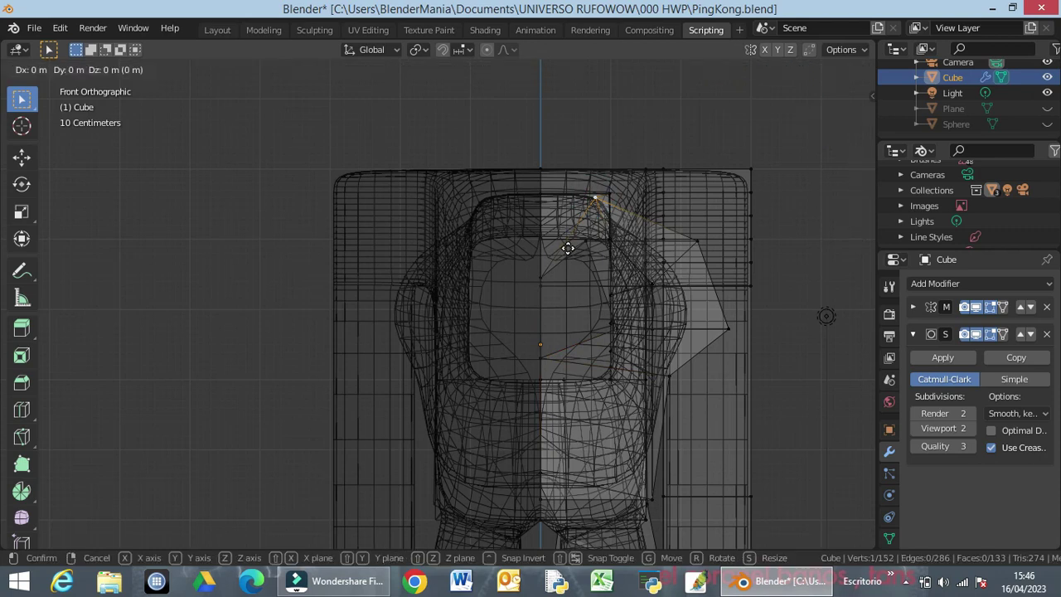
{"action": "key", "text": "x"}
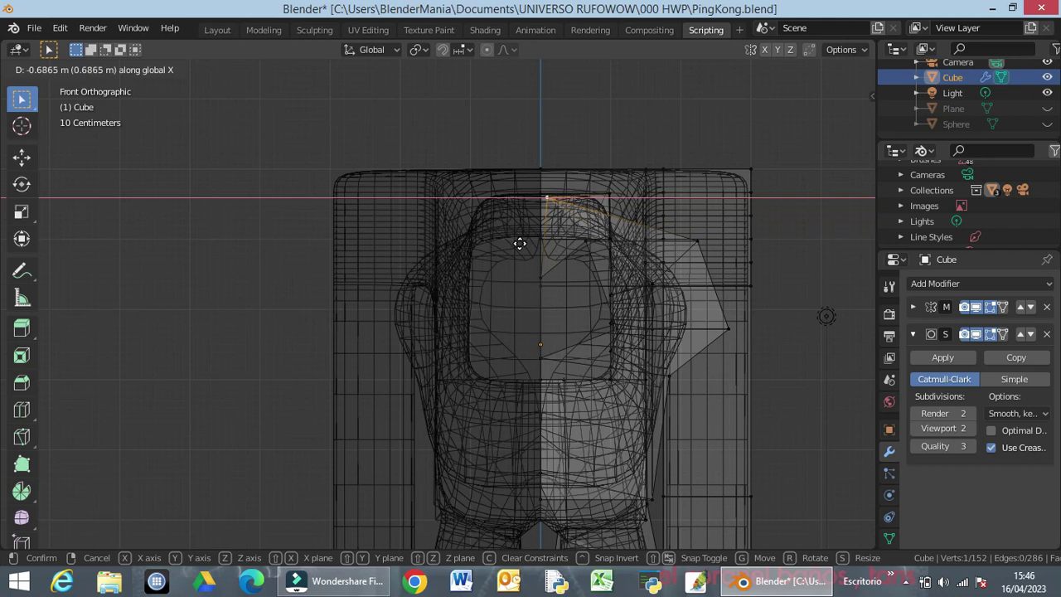
{"action": "left_click", "coordinate": [518, 242]}
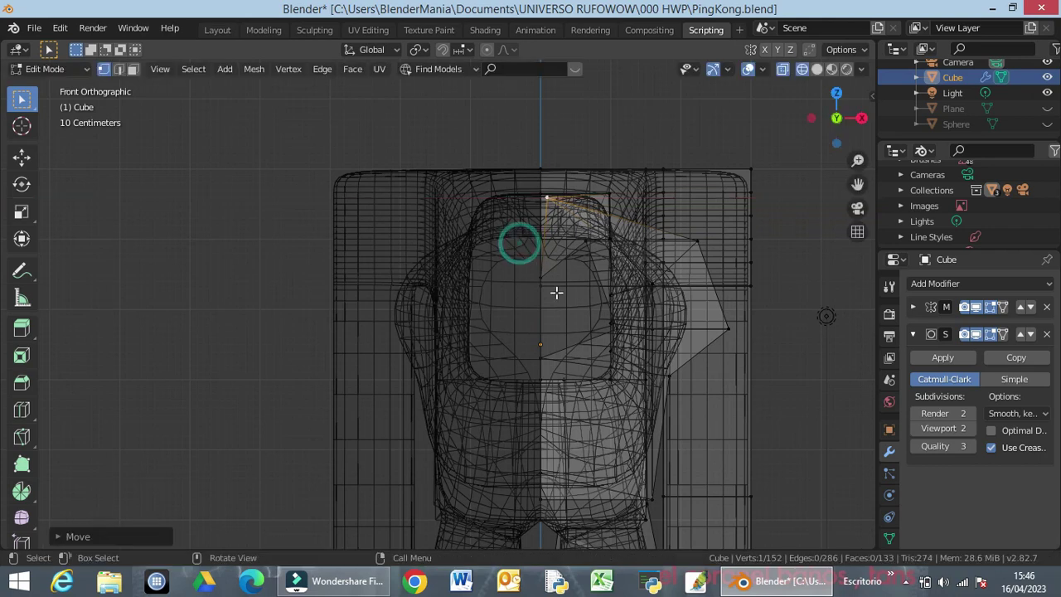
Select the outermost vertex on the side of the Cube's head and pull it outward over 0.89 m along the X axis
{"action": "left_click", "coordinate": [725, 328]}
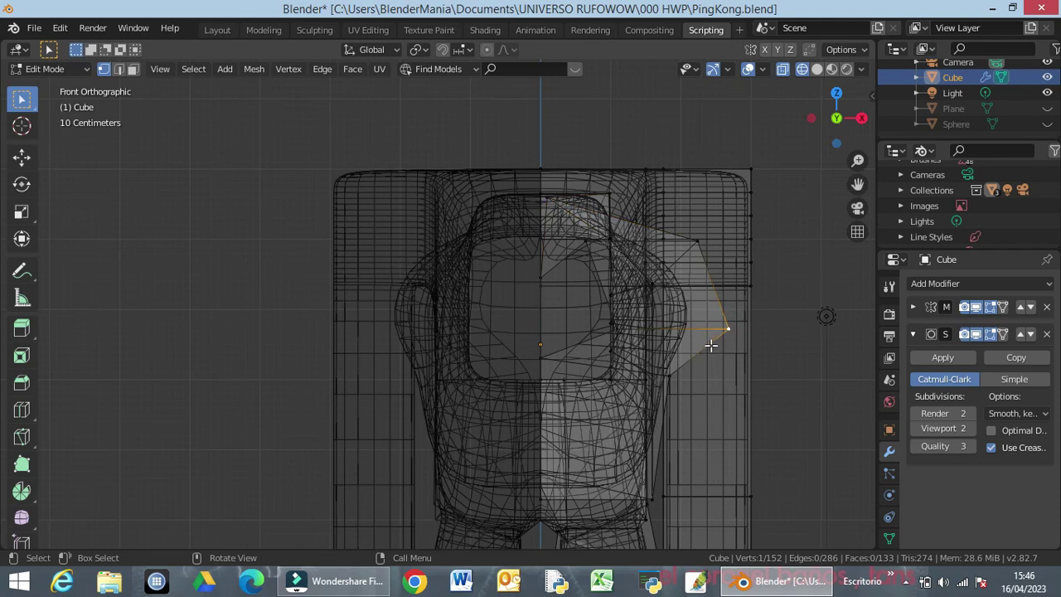
{"action": "key", "text": "g"}
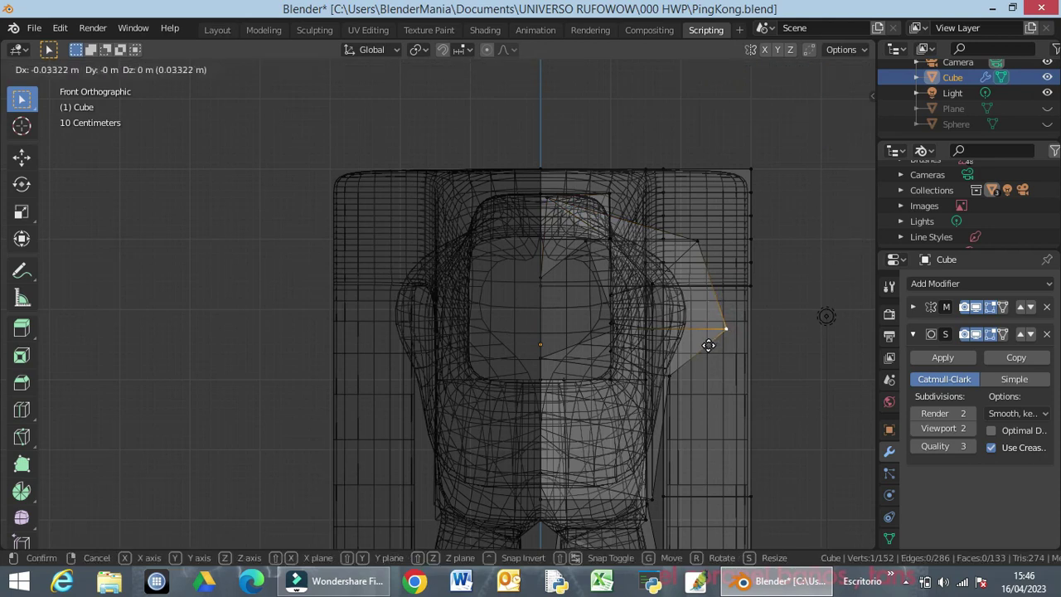
{"action": "key", "text": "x"}
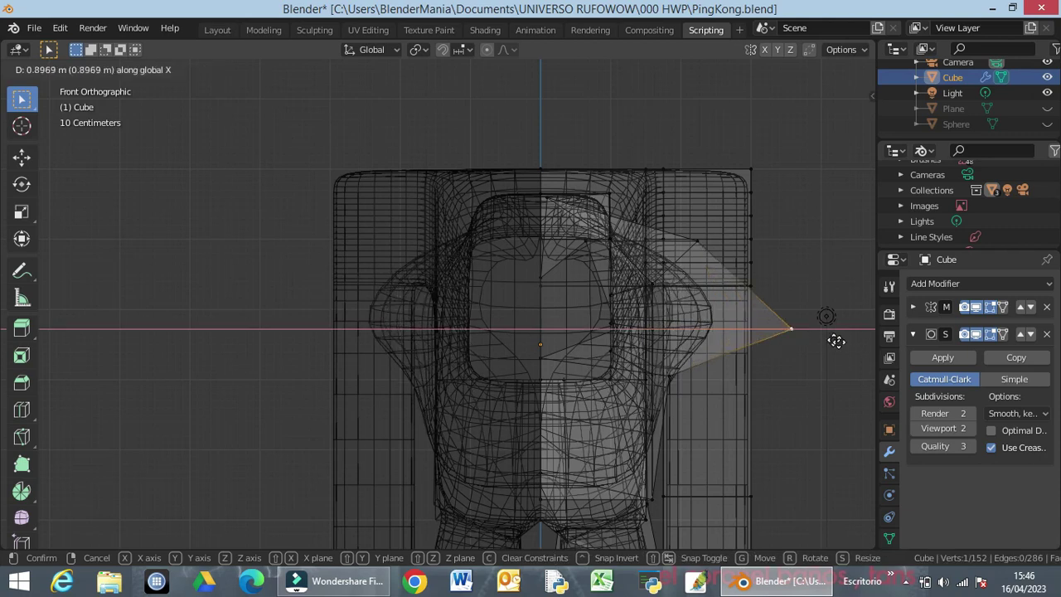
{"action": "left_click", "coordinate": [159, 340]}
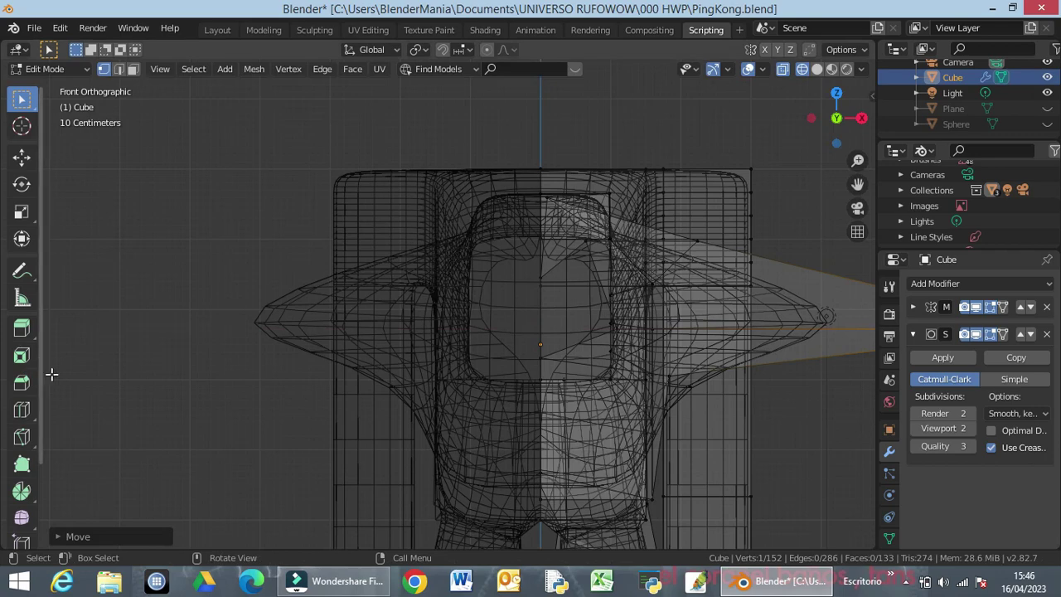
Switch the viewport shading from wireframe to solid
{"action": "mouse_move", "coordinate": [46, 377]}
{"action": "middle_mouse_down"}
{"action": "mouse_move", "coordinate": [833, 386]}
{"action": "mouse_move", "coordinate": [770, 374]}
{"action": "mouse_move", "coordinate": [828, 355]}
{"action": "middle_mouse_up"}
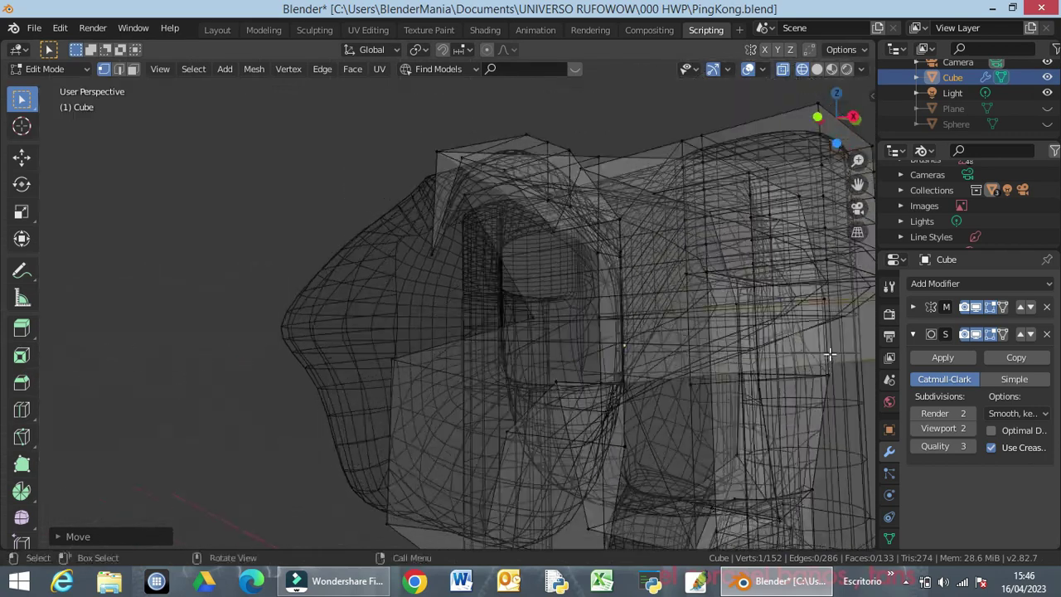
{"action": "key", "text": "z"}
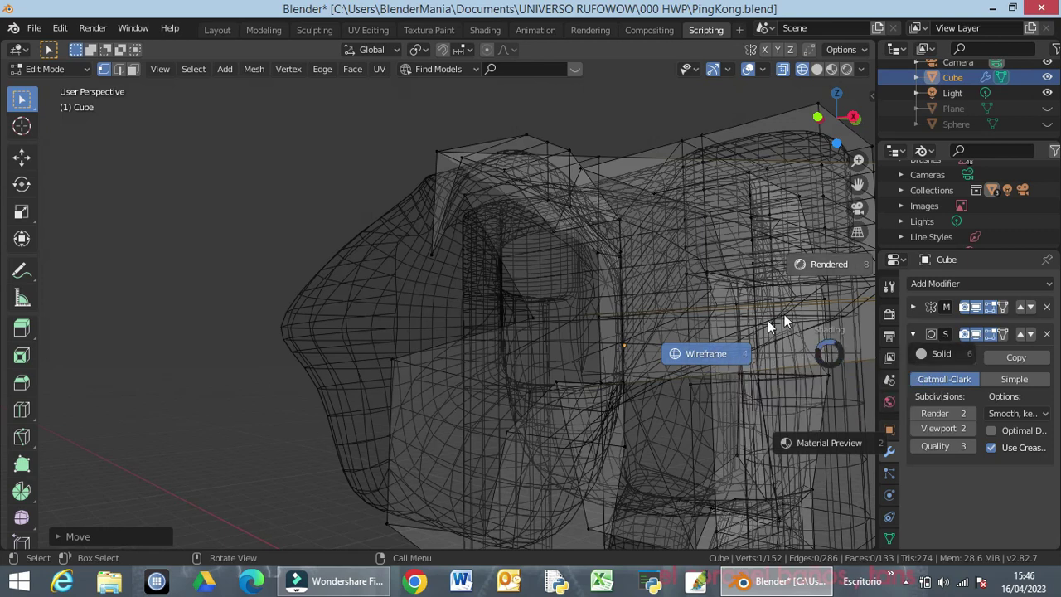
{"action": "left_click", "coordinate": [204, 274]}
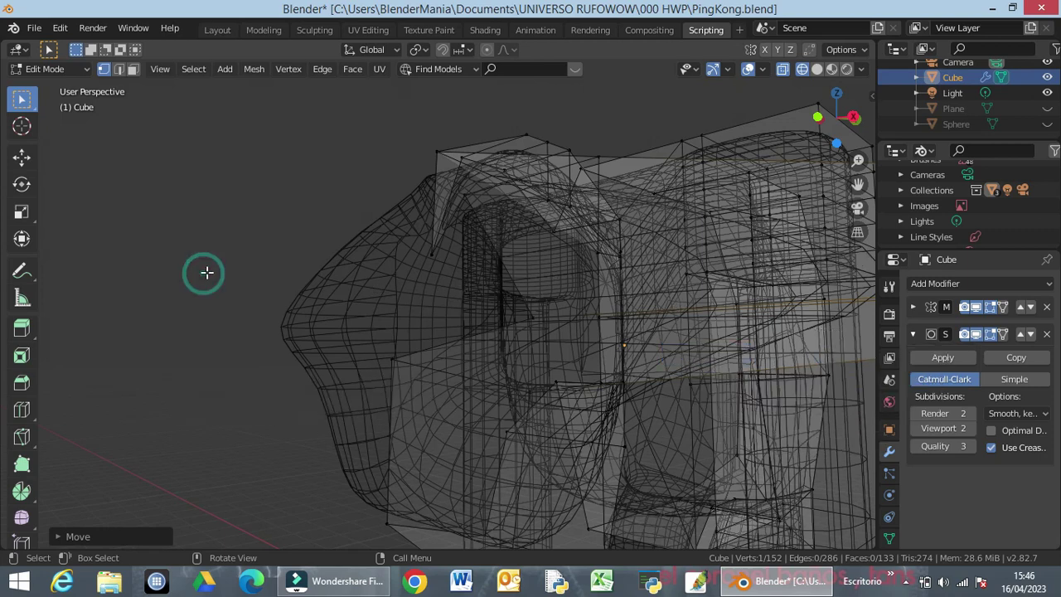
{"action": "key", "text": "z"}
{"action": "left_click", "coordinate": [303, 270]}
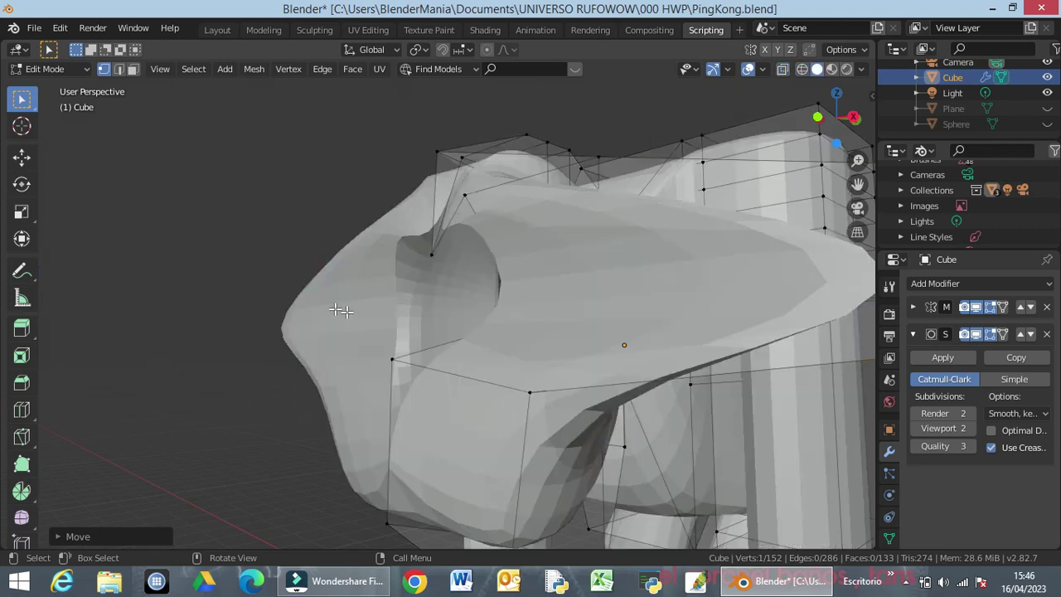
Select the central vertex at the bottom of the head's front and lower it over 0.98 m along the Z axis
{"action": "mouse_move", "coordinate": [478, 348]}
{"action": "middle_mouse_down"}
{"action": "mouse_move", "coordinate": [447, 397]}
{"action": "mouse_move", "coordinate": [403, 351]}
{"action": "mouse_move", "coordinate": [575, 346]}
{"action": "mouse_move", "coordinate": [557, 368]}
{"action": "middle_mouse_up"}
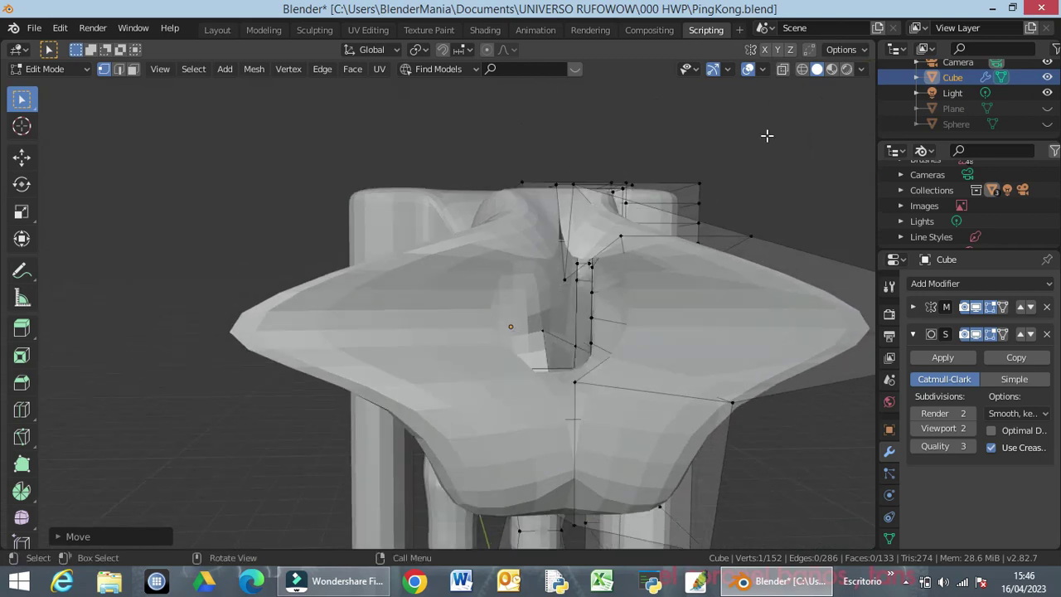
{"action": "middle_click_drag", "start_coordinate": [639, 289], "coordinate": [630, 264]}
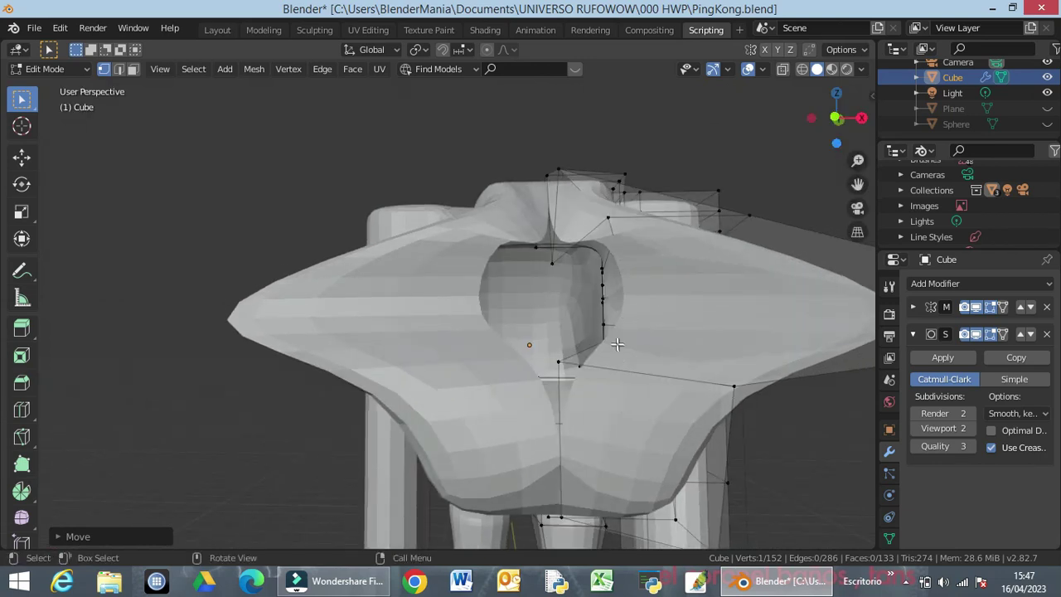
{"action": "middle_click_drag", "start_coordinate": [618, 344], "coordinate": [614, 286]}
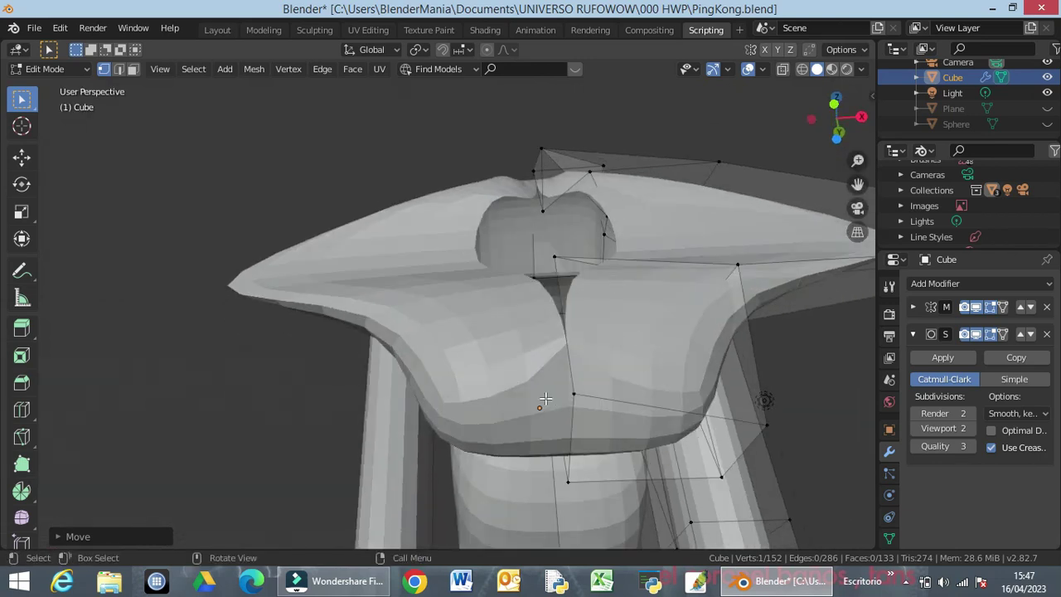
{"action": "left_click", "coordinate": [572, 392]}
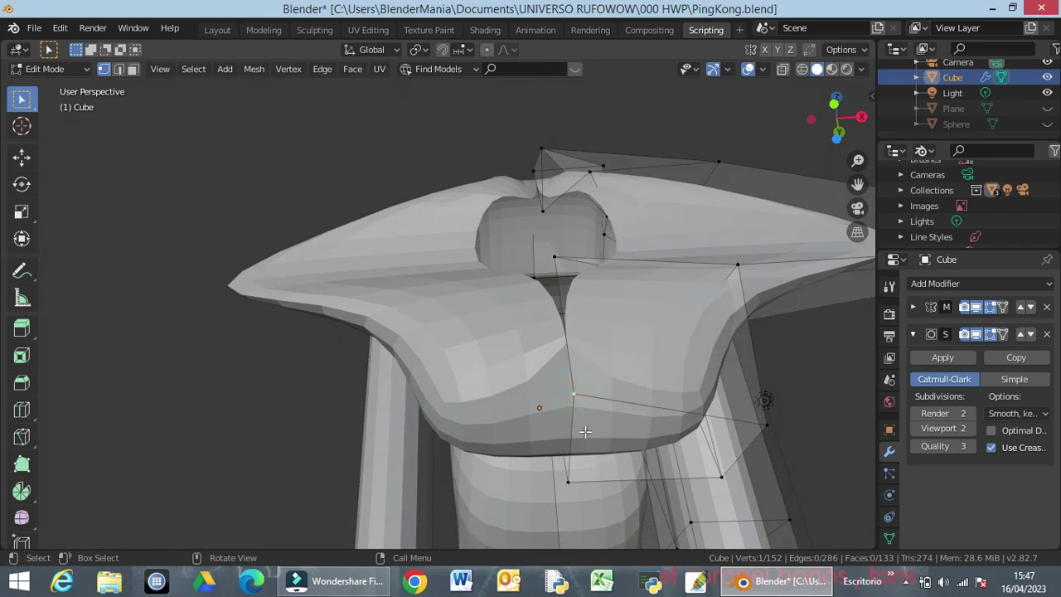
{"action": "middle_click_drag", "start_coordinate": [588, 406], "coordinate": [546, 435]}
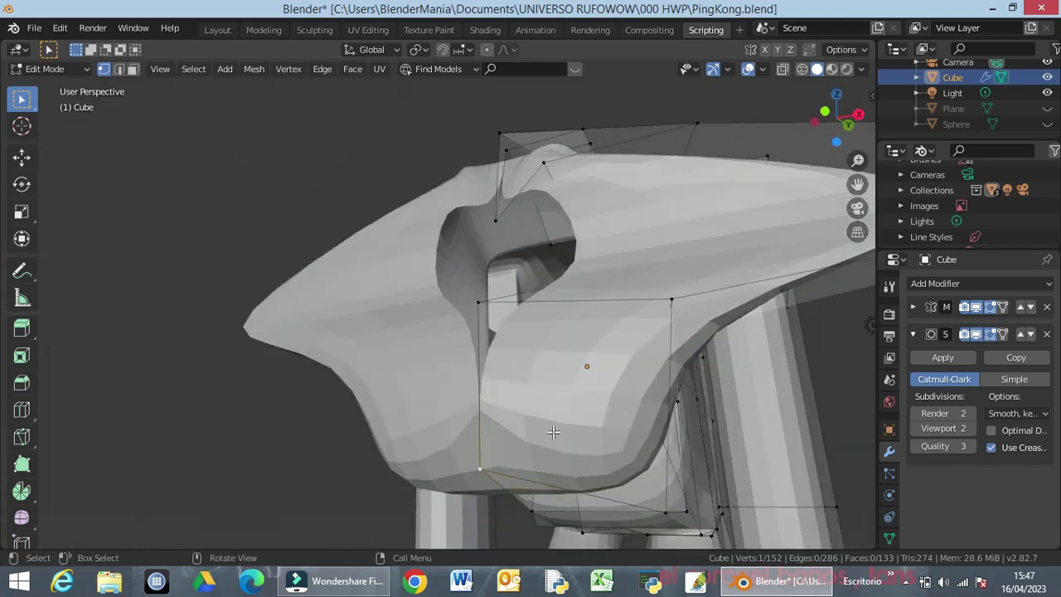
{"action": "key", "text": "g"}
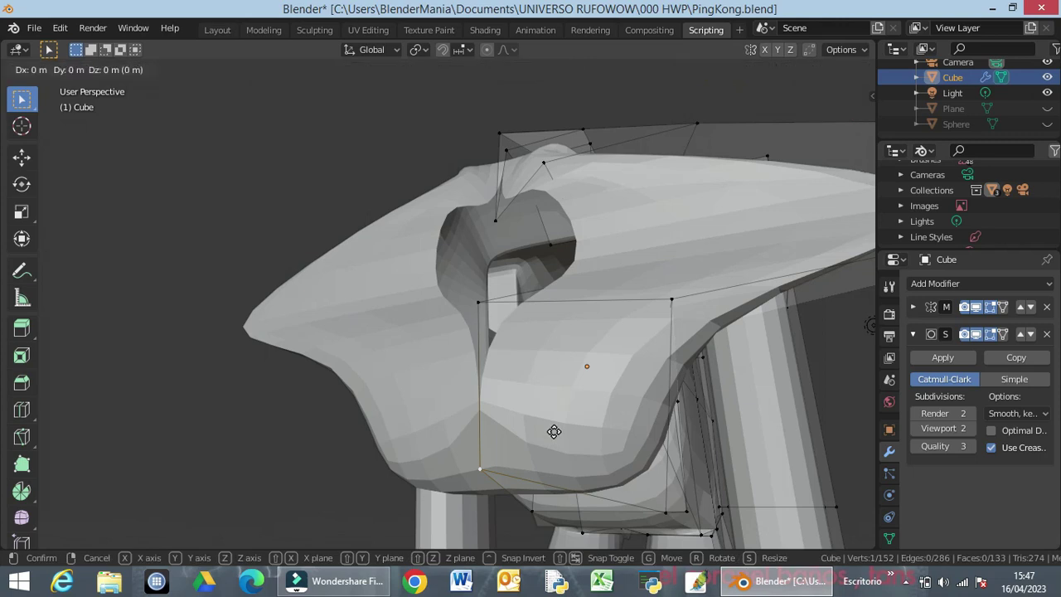
{"action": "key", "text": "z"}
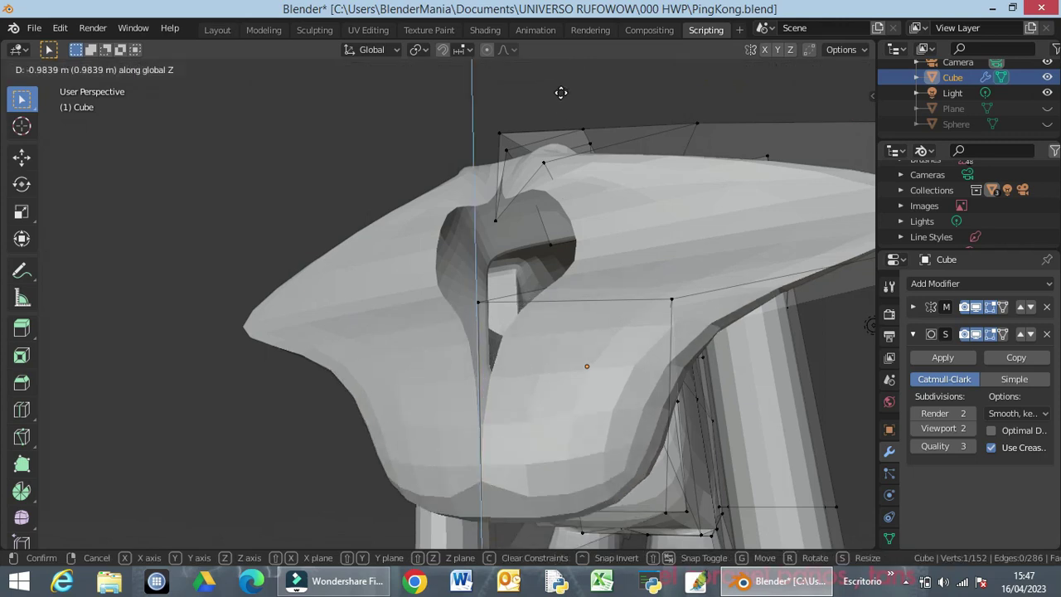
{"action": "left_click", "coordinate": [580, 355]}
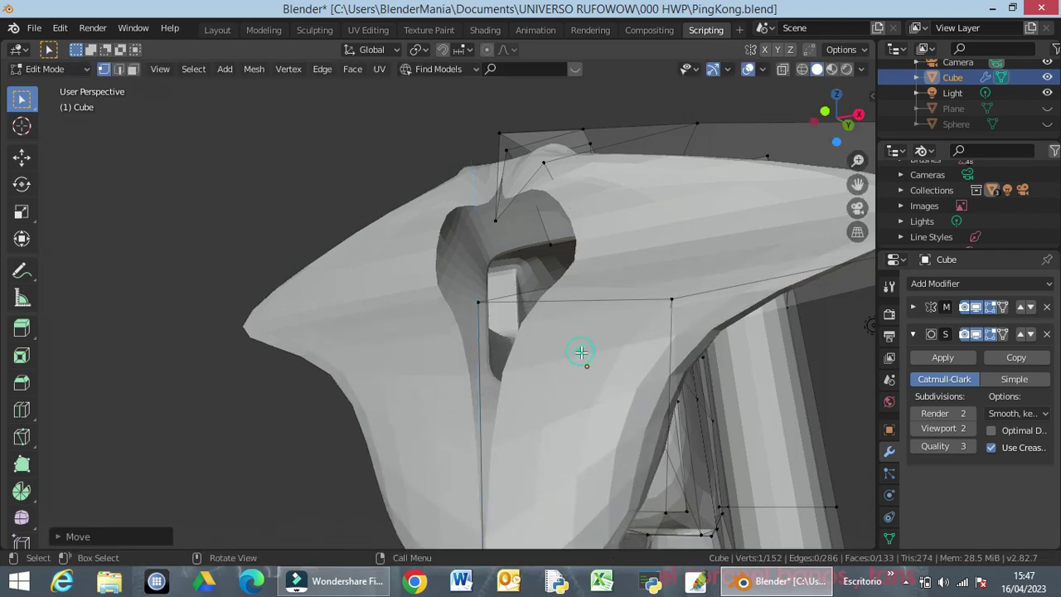
Select the far outer side vertex of the head and move it back inward over 0.9 m along the X axis
{"action": "middle_click_drag", "start_coordinate": [580, 352], "coordinate": [513, 186]}
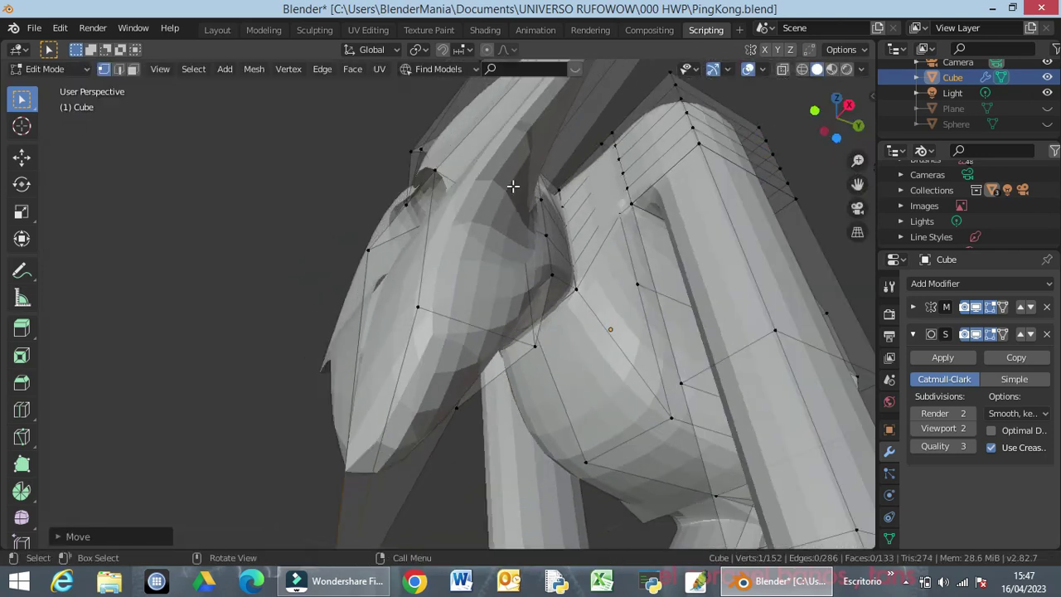
{"action": "scroll", "coordinate": [512, 182], "scroll_direction": "down", "scroll_amount": 4}
{"action": "middle_click_drag", "start_coordinate": [558, 306], "coordinate": [440, 313]}
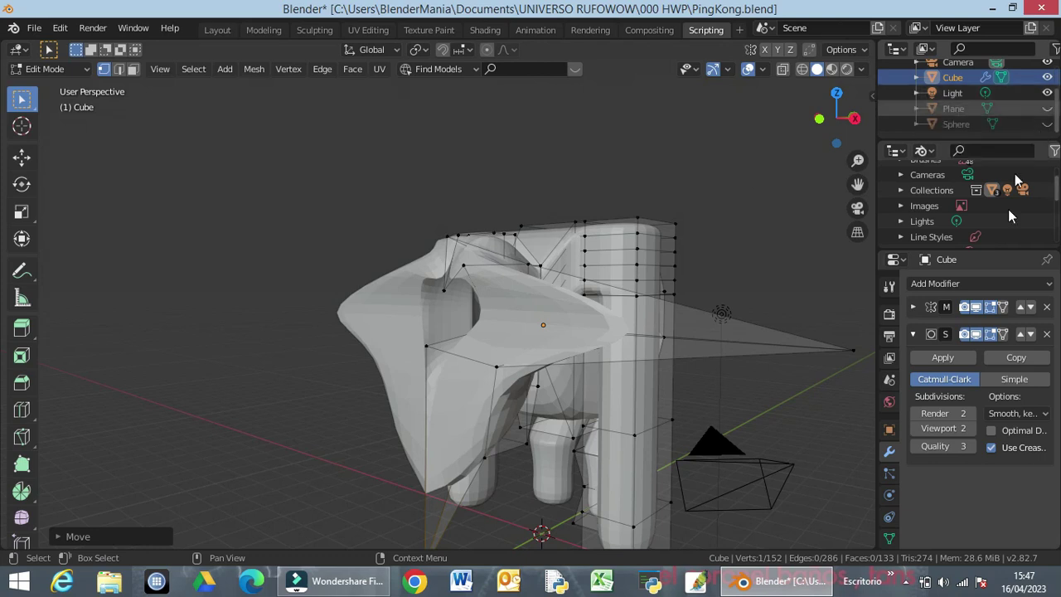
{"action": "left_click", "coordinate": [852, 351]}
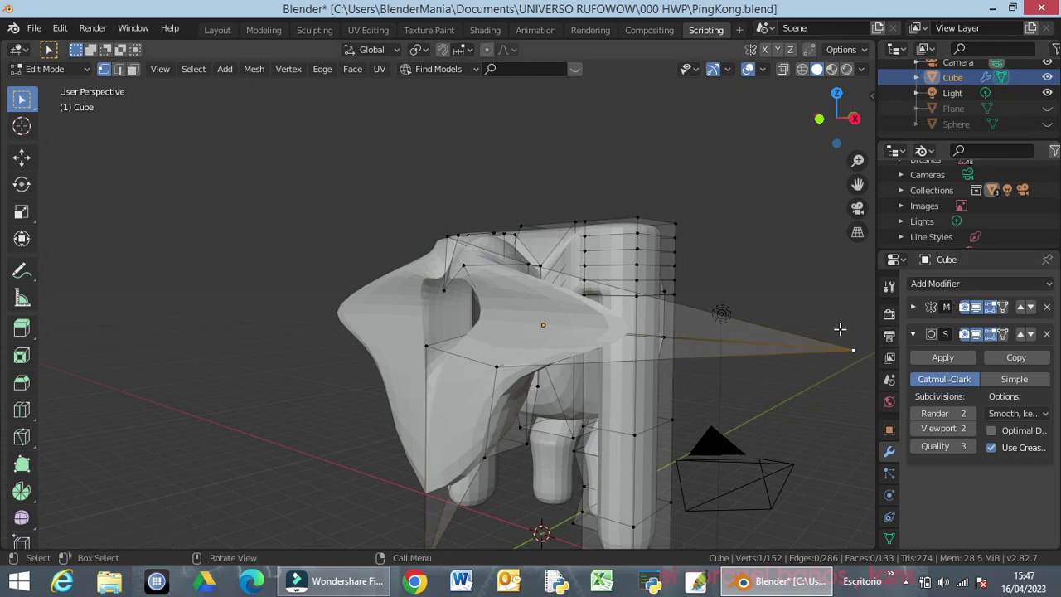
{"action": "key", "text": "g"}
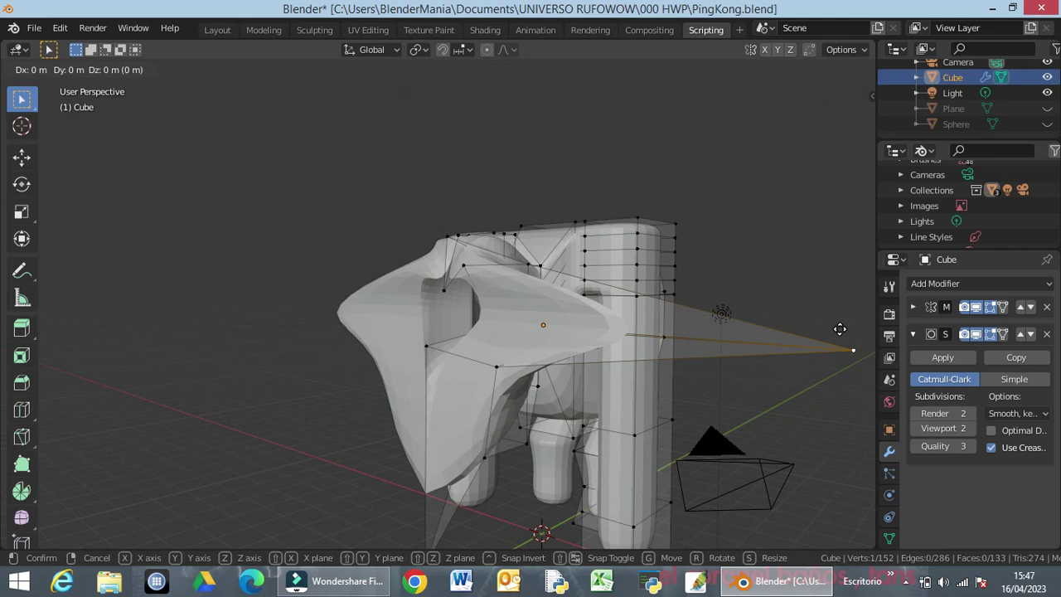
{"action": "key", "text": "x"}
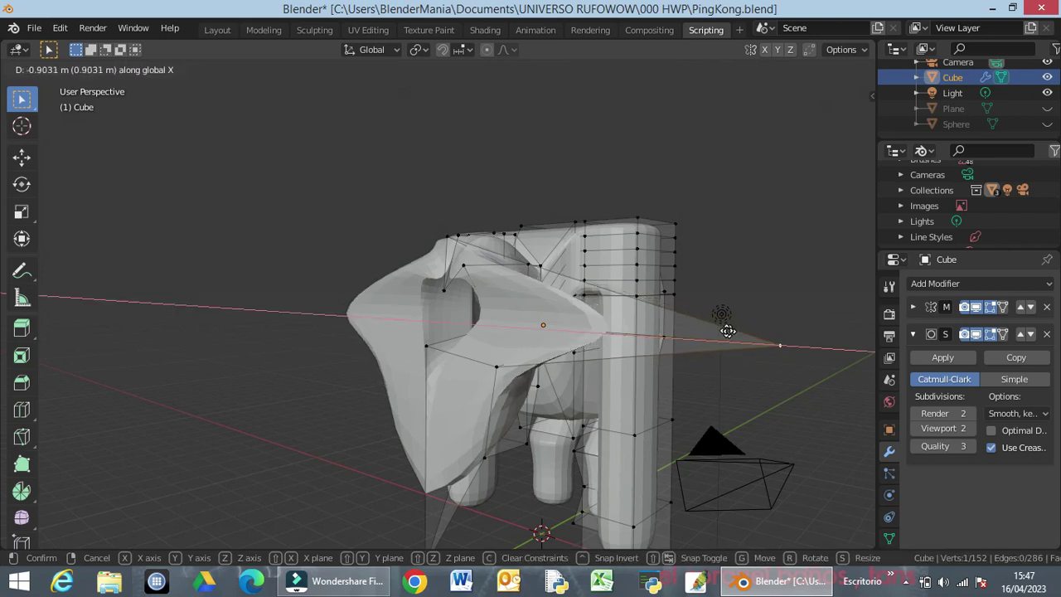
{"action": "left_click", "coordinate": [677, 329]}
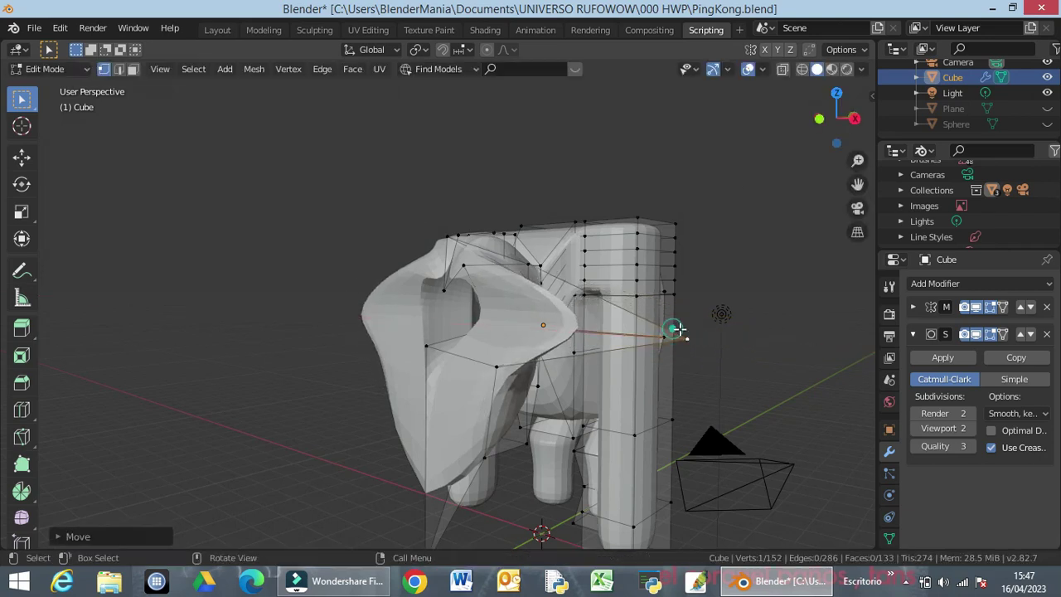
Select the central vertex at the bottom of the head's front and raise it about 1.58 m along the Z axis
{"action": "middle_click_drag", "start_coordinate": [497, 546], "coordinate": [510, 501]}
{"action": "left_click", "coordinate": [459, 535]}
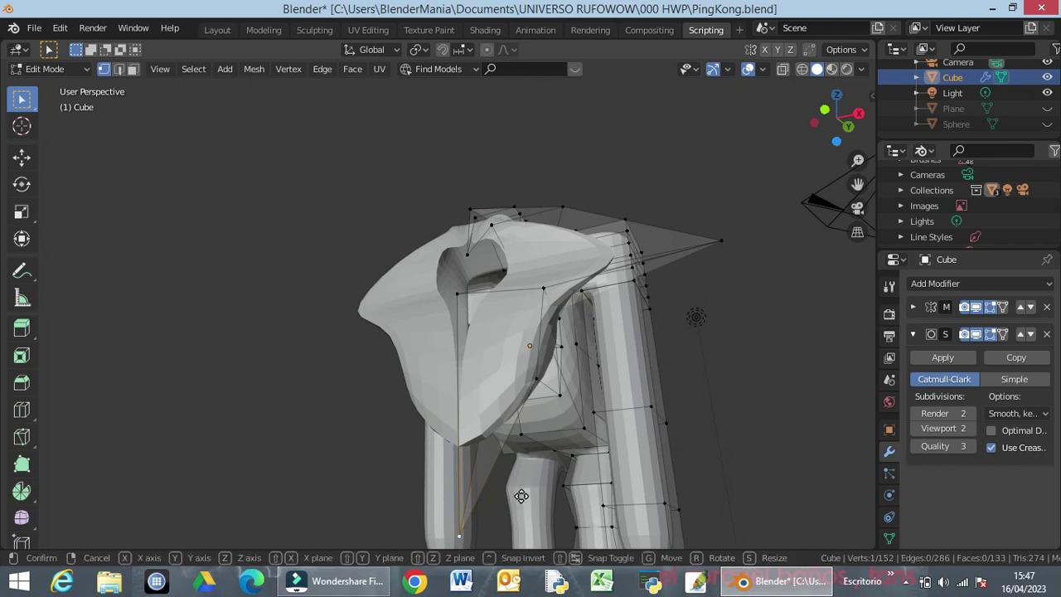
{"action": "key", "text": "g"}
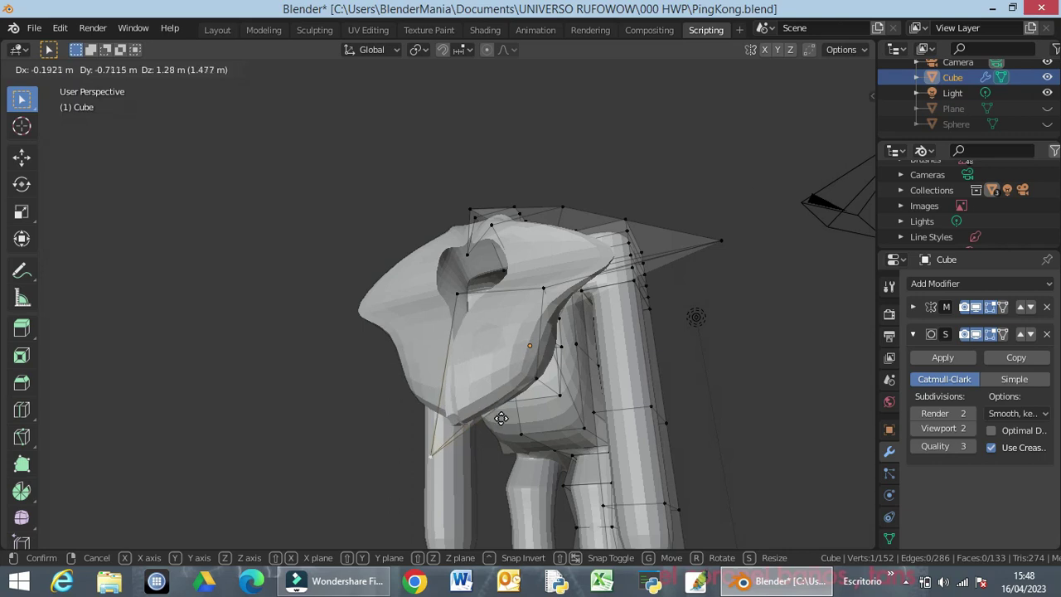
{"action": "key", "text": "z"}
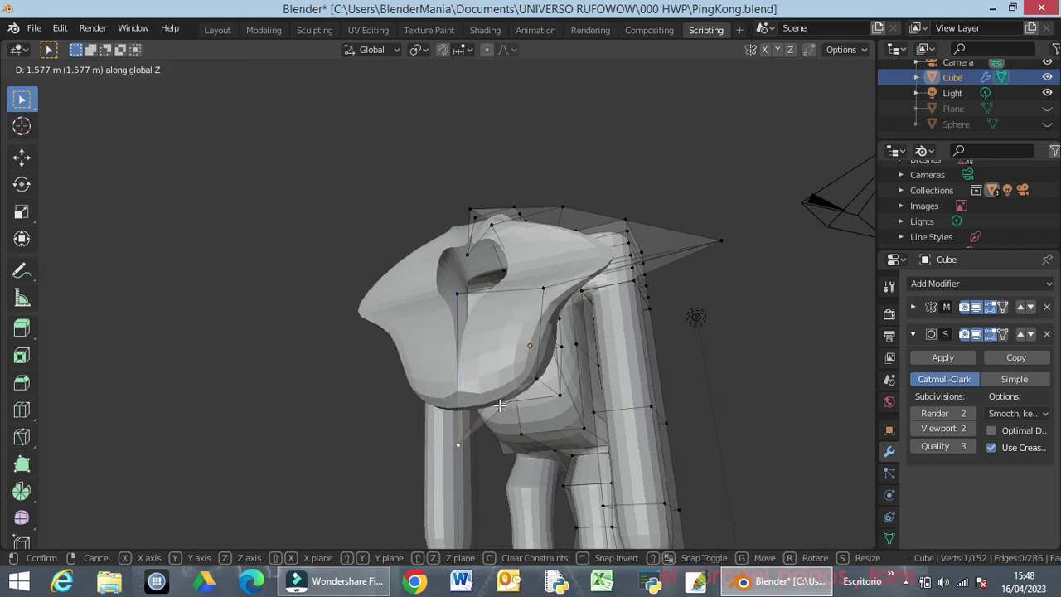
{"action": "left_click", "coordinate": [466, 463]}
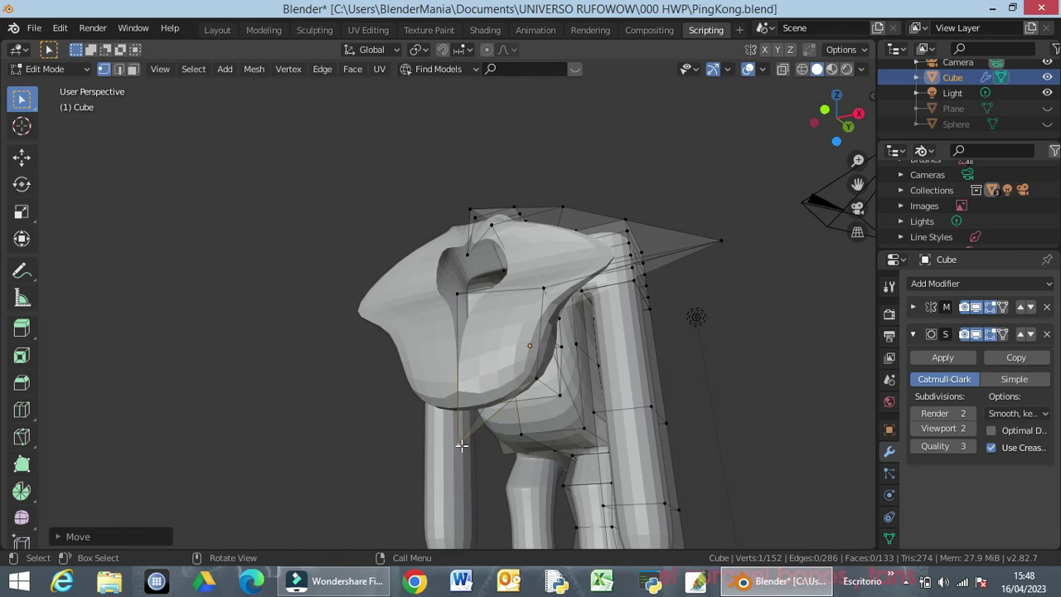
Pull the chin's central bottom vertex forward, away from the body
{"action": "key", "text": "g"}
{"action": "left_click_drag", "start_coordinate": [458, 442], "coordinate": [426, 433]}
{"action": "middle_click_drag", "start_coordinate": [550, 455], "coordinate": [575, 476]}
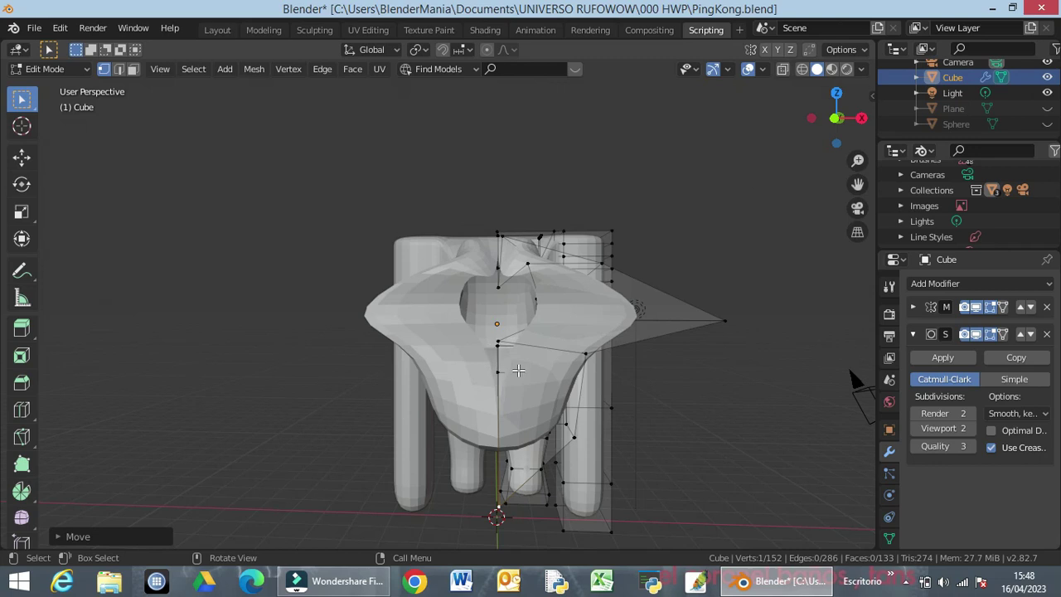
Switch to face selection, select the lower front face of the head and add a horizontal loop cut slid up close to the opening's lower edge
{"action": "middle_click_drag", "start_coordinate": [518, 370], "coordinate": [481, 349]}
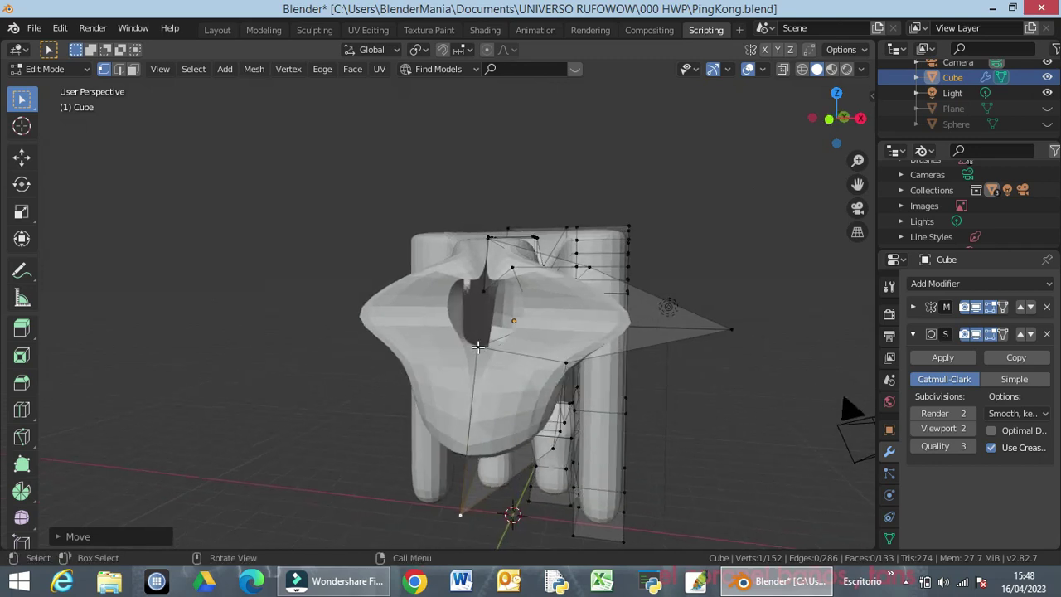
{"action": "left_click", "coordinate": [478, 346]}
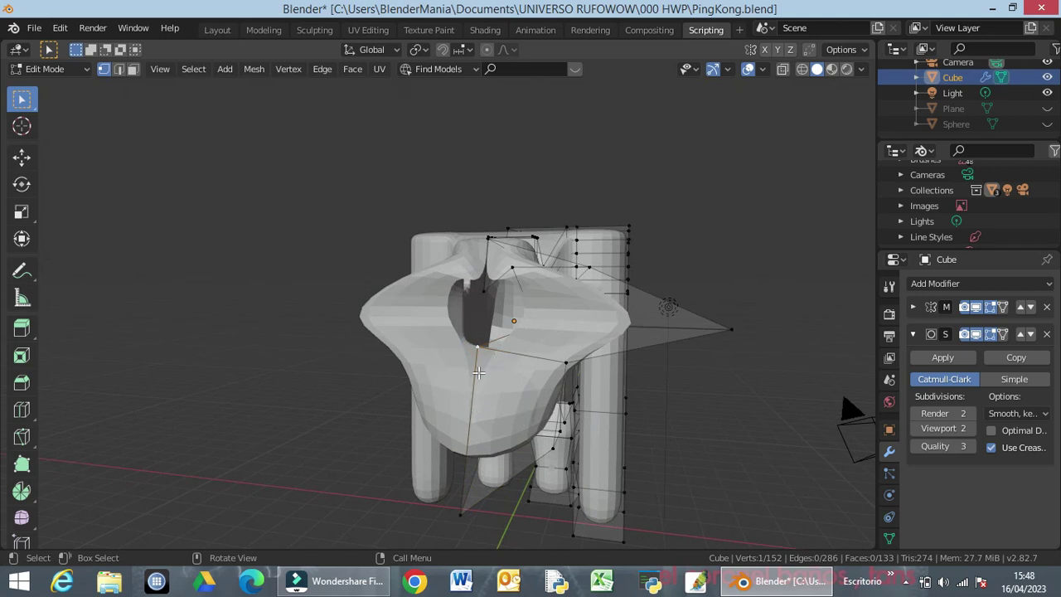
{"action": "left_click", "coordinate": [122, 70]}
{"action": "left_click", "coordinate": [132, 69]}
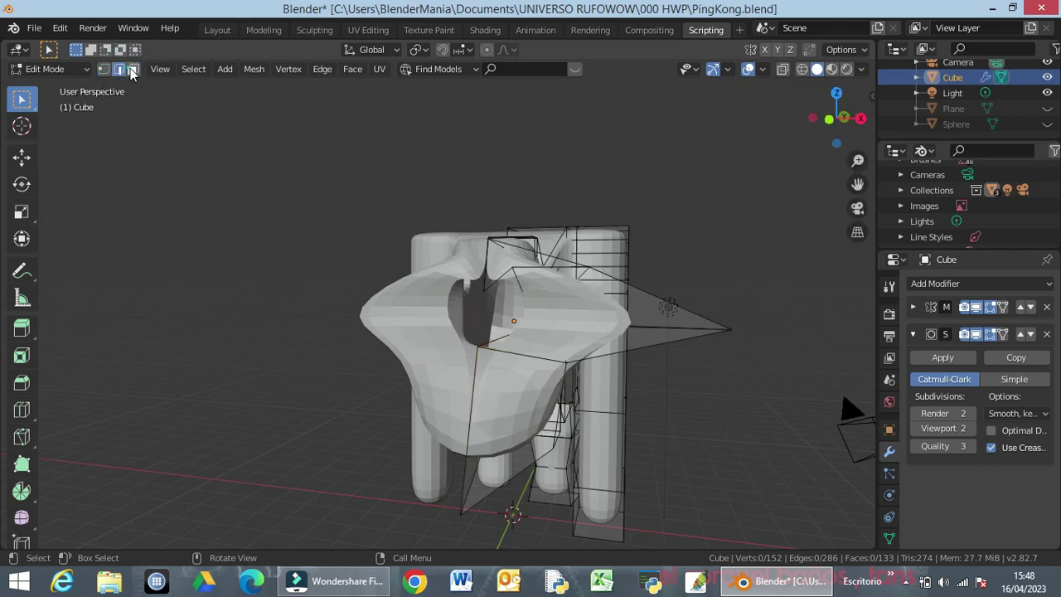
{"action": "left_click", "coordinate": [507, 410]}
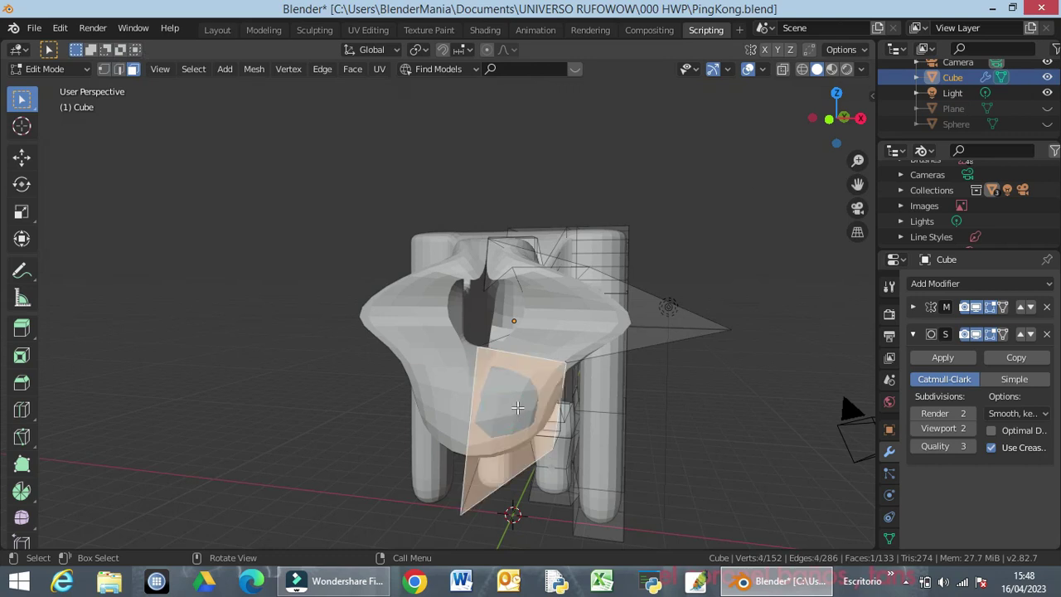
{"action": "key", "text": "ctrl+r"}
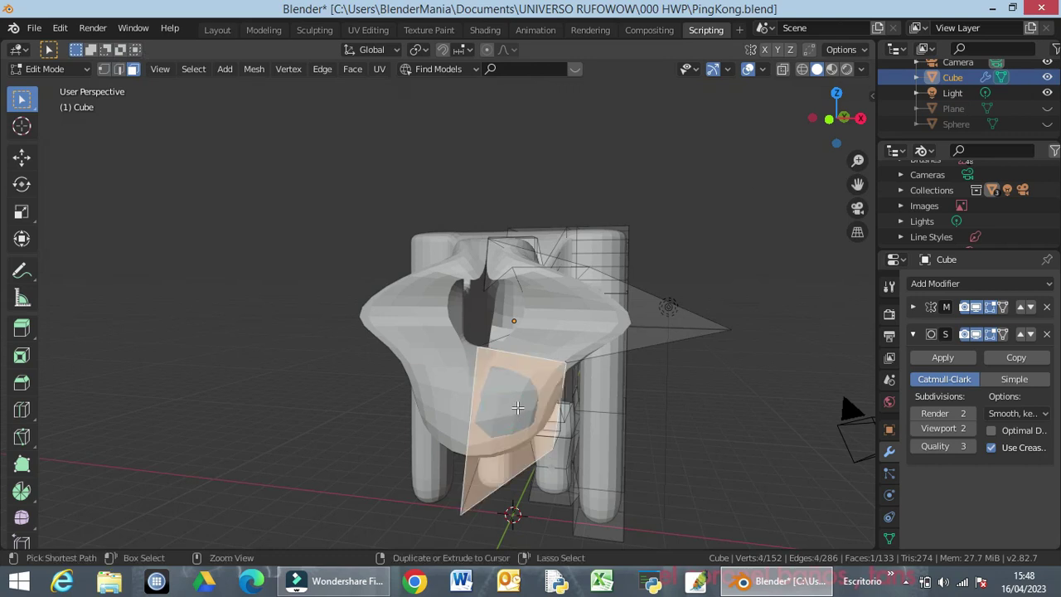
{"action": "left_click", "coordinate": [463, 399]}
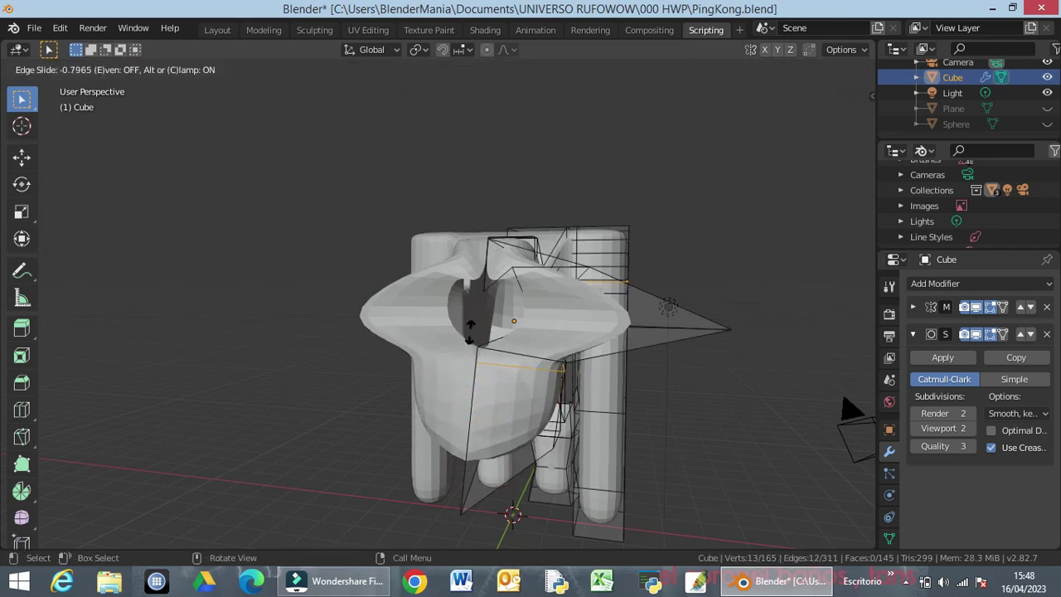
{"action": "left_click", "coordinate": [487, 444]}
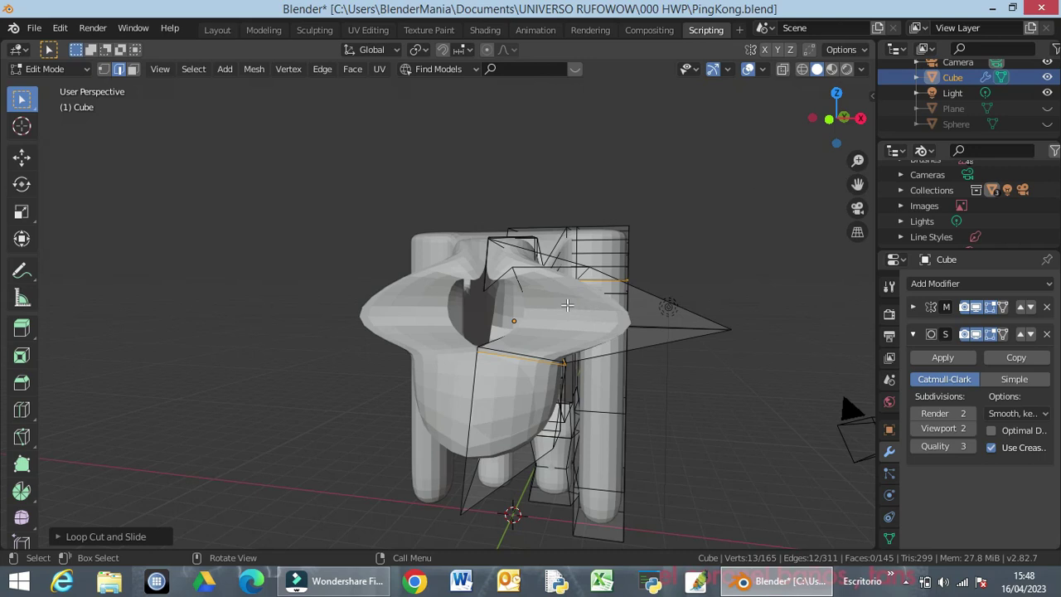
Select the face beneath the side of the head and try to add a vertical loop cut slid toward the head's centre line
{"action": "left_click", "coordinate": [577, 346]}
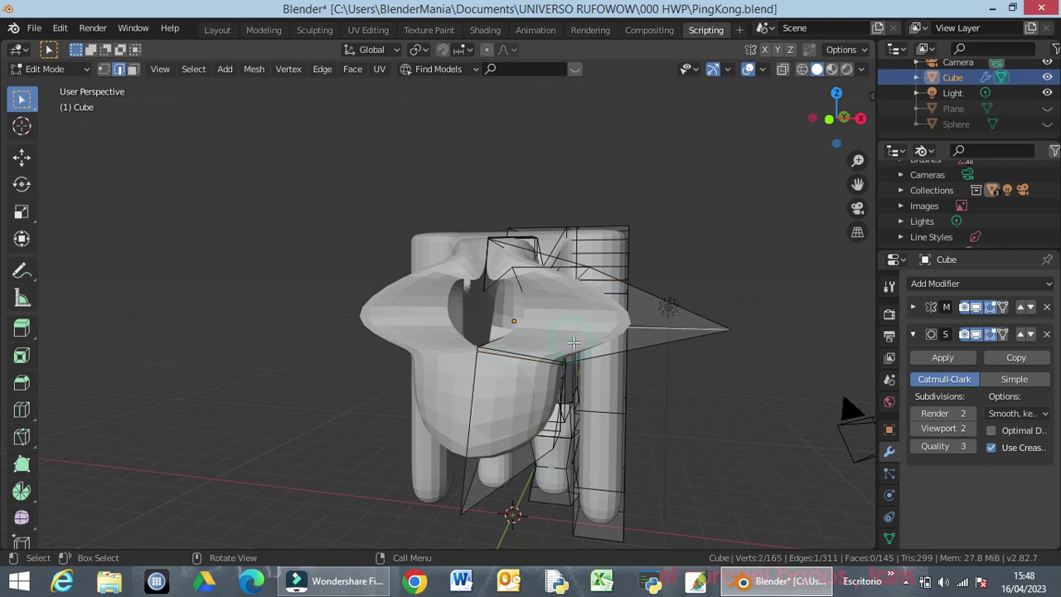
{"action": "left_click", "coordinate": [133, 69]}
{"action": "scroll", "coordinate": [538, 396], "scroll_direction": "up", "scroll_amount": 3}
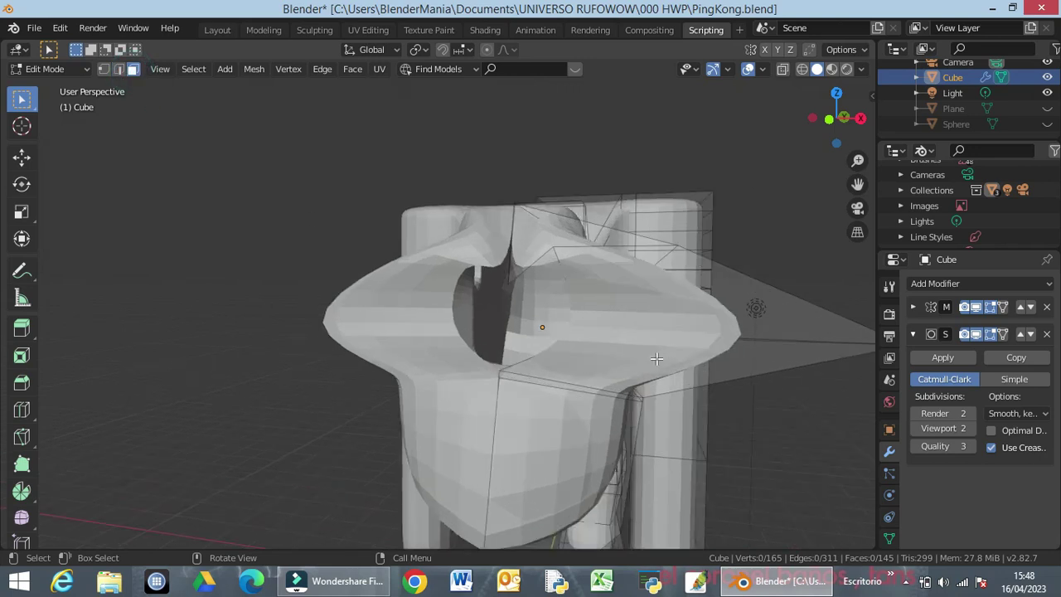
{"action": "left_click", "coordinate": [624, 359]}
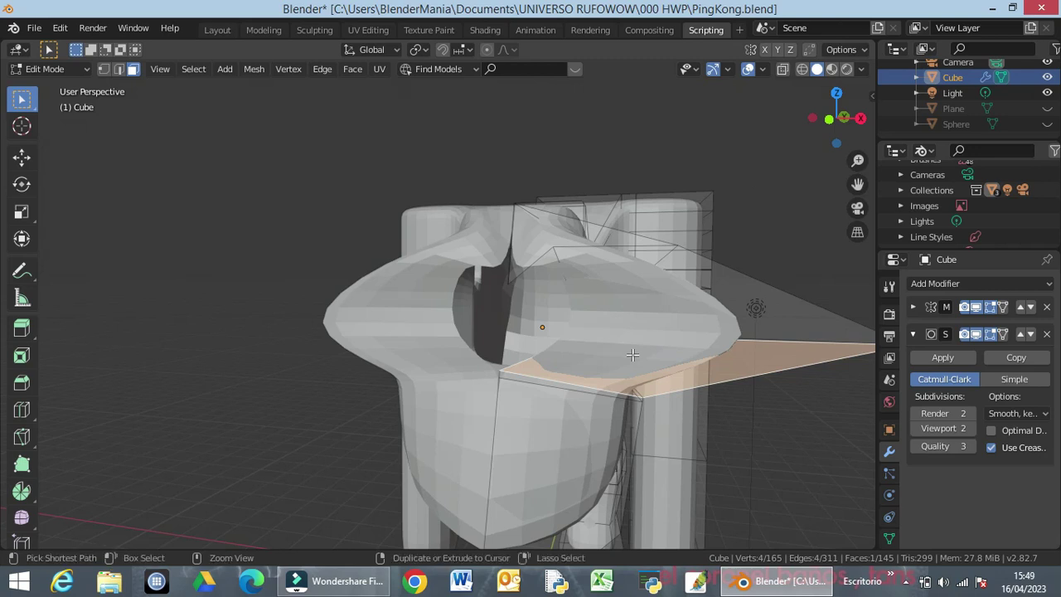
{"action": "key", "text": "ctrl+r"}
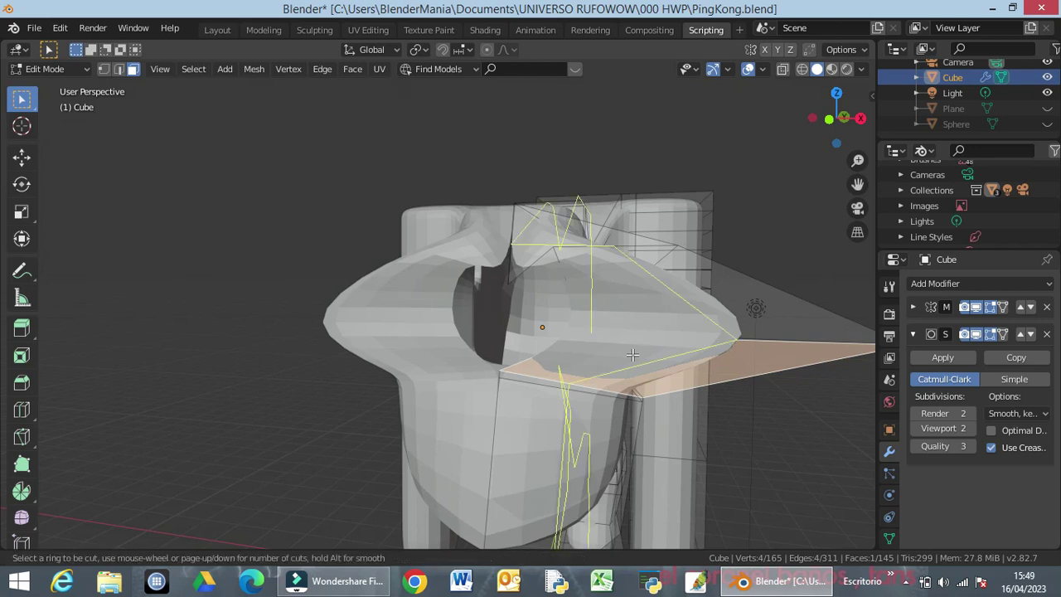
{"action": "left_click", "coordinate": [632, 355]}
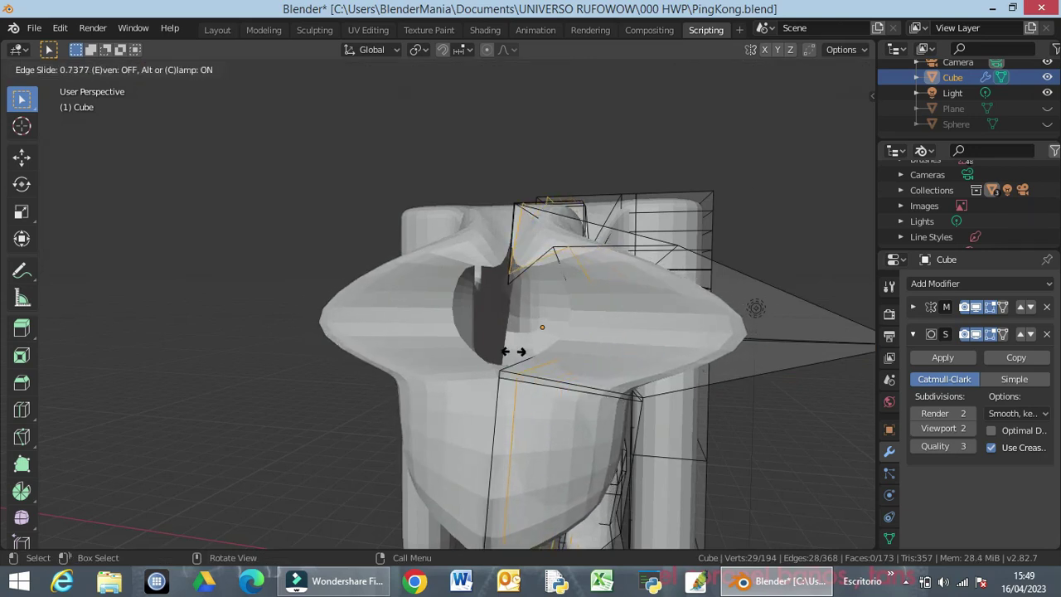
{"action": "left_click", "coordinate": [467, 355]}
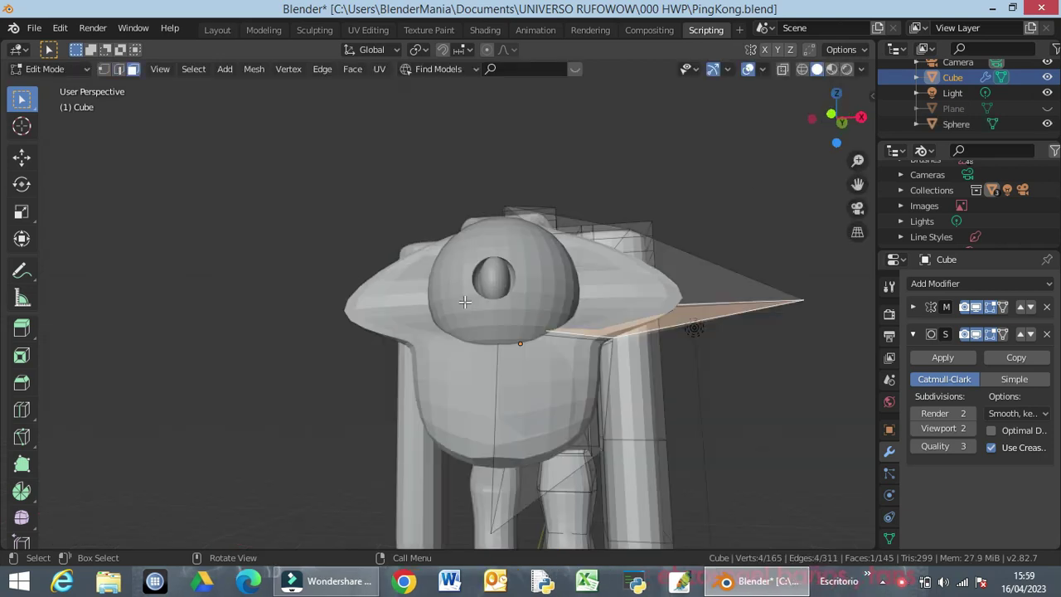
{"action": "middle_click_drag", "start_coordinate": [464, 302], "coordinate": [330, 286]}
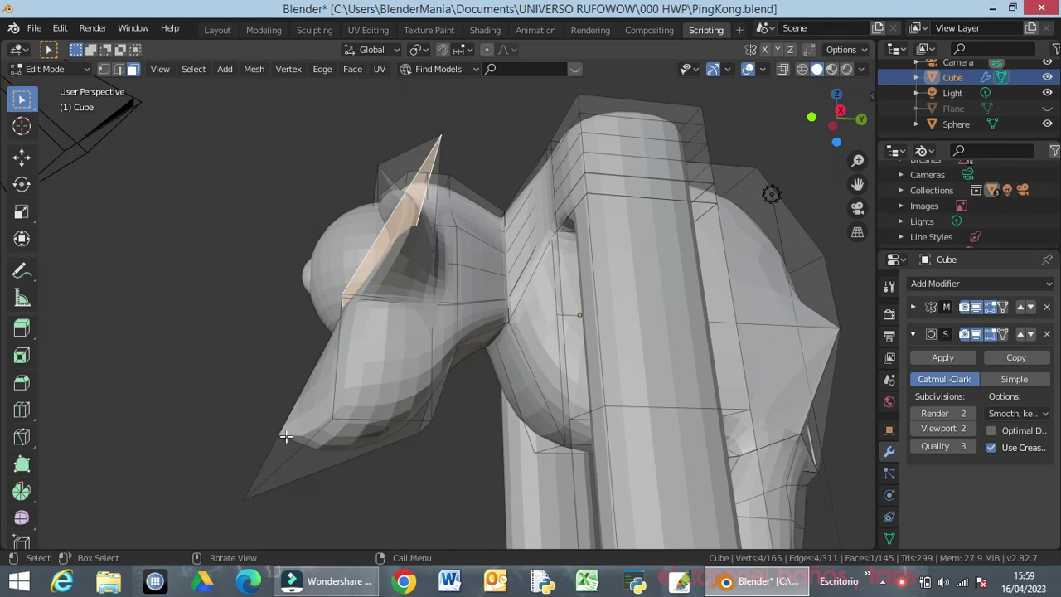
{"action": "middle_click_drag", "start_coordinate": [285, 437], "coordinate": [439, 442]}
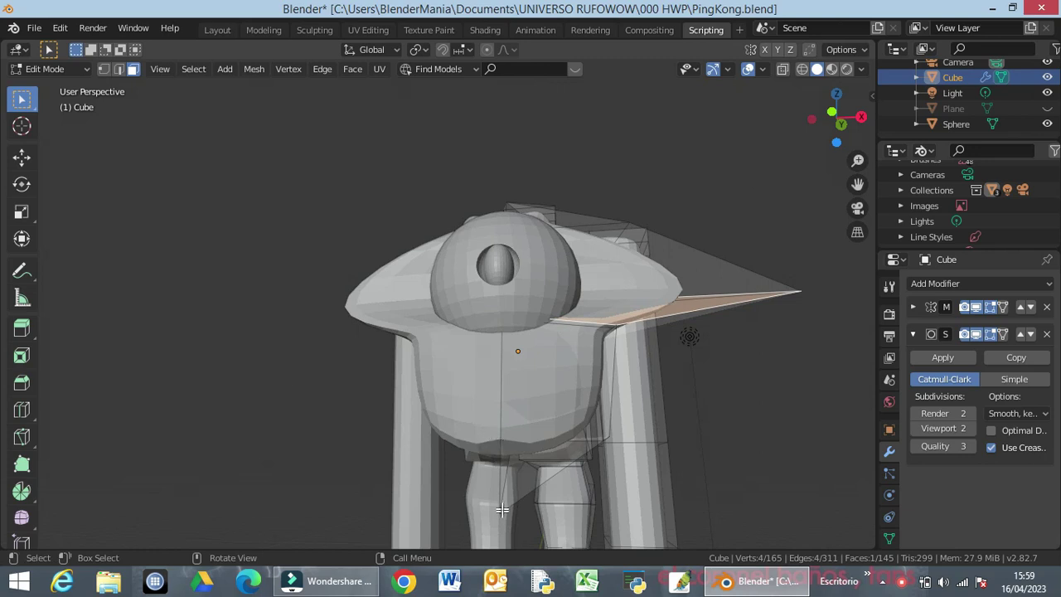
{"action": "key", "text": "ctrl"}
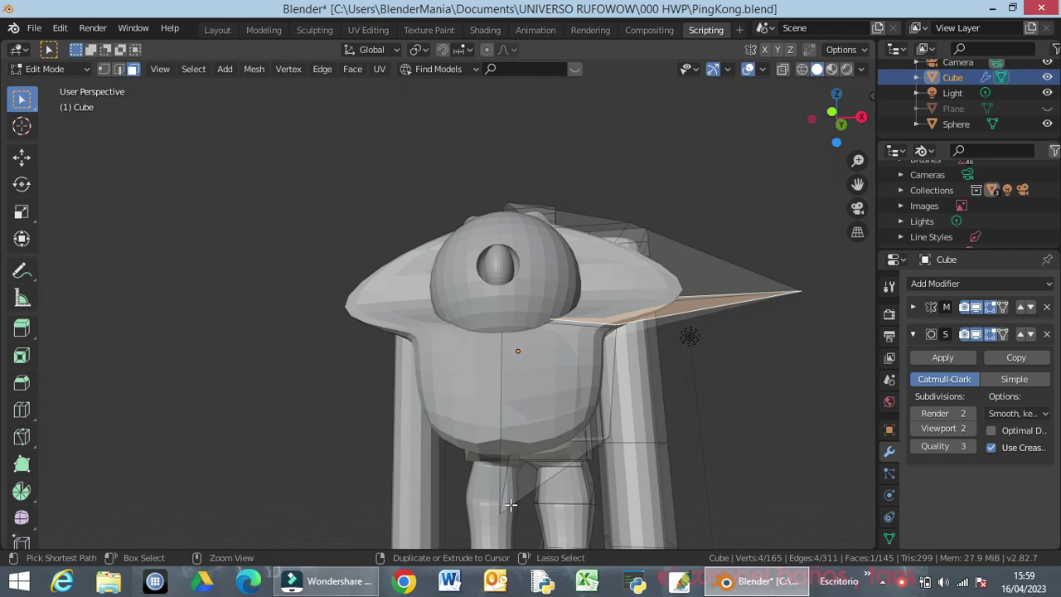
{"action": "key", "text": "ctrl+r"}
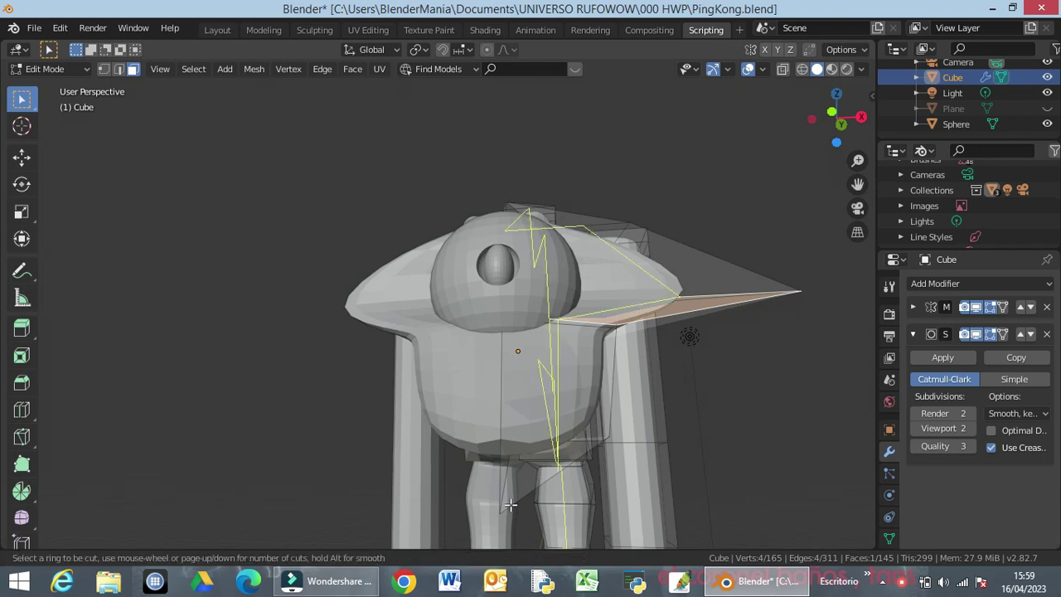
{"action": "key", "text": "Escape"}
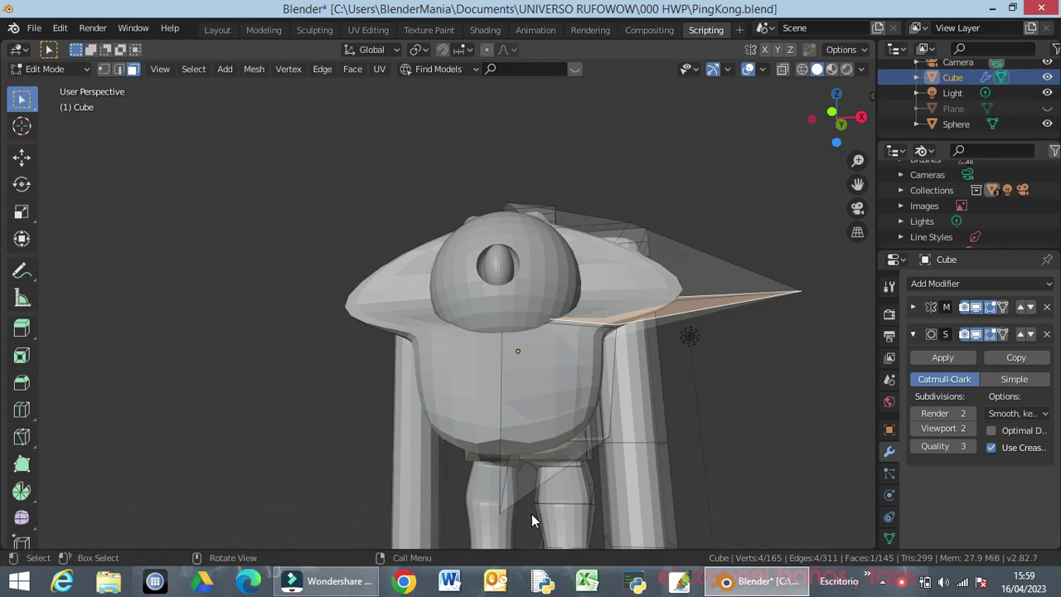
Show the model in wireframe shading, clear the selection and switch to vertex selection in the right orthographic view
{"action": "key", "text": "z"}
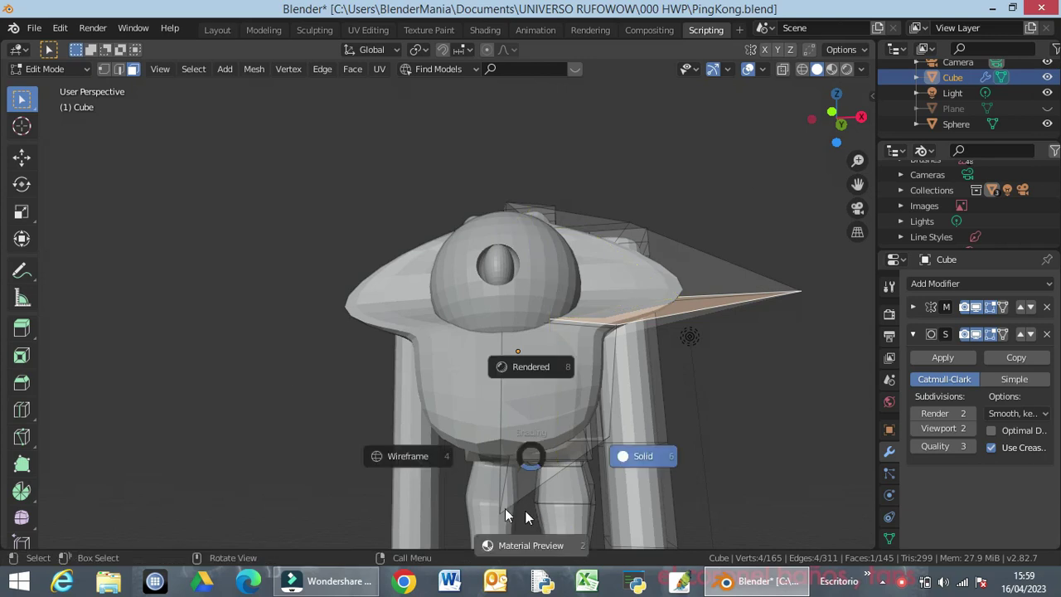
{"action": "left_click", "coordinate": [399, 454]}
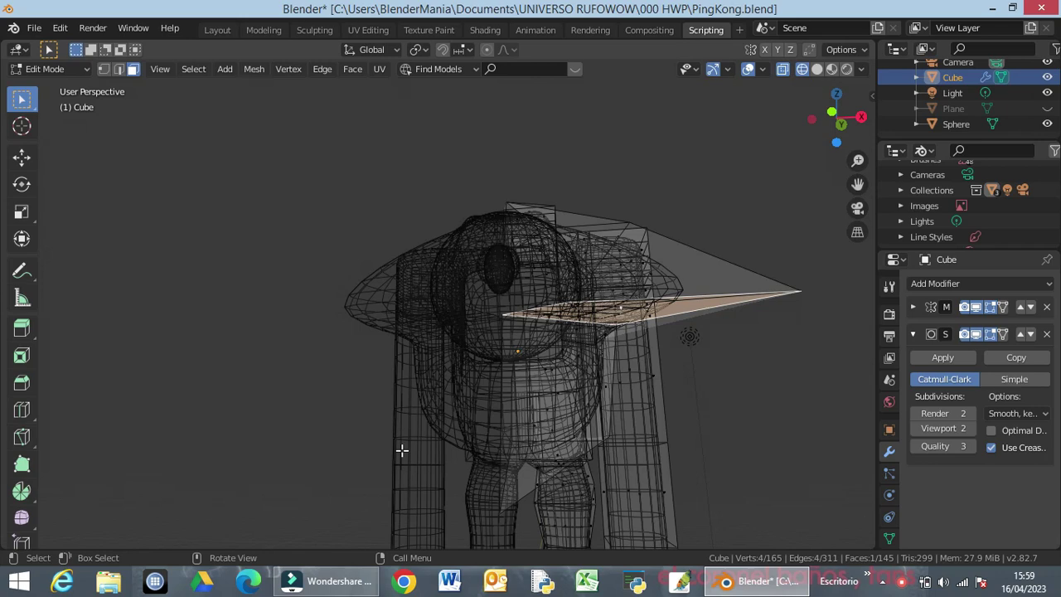
{"action": "left_click", "coordinate": [735, 438]}
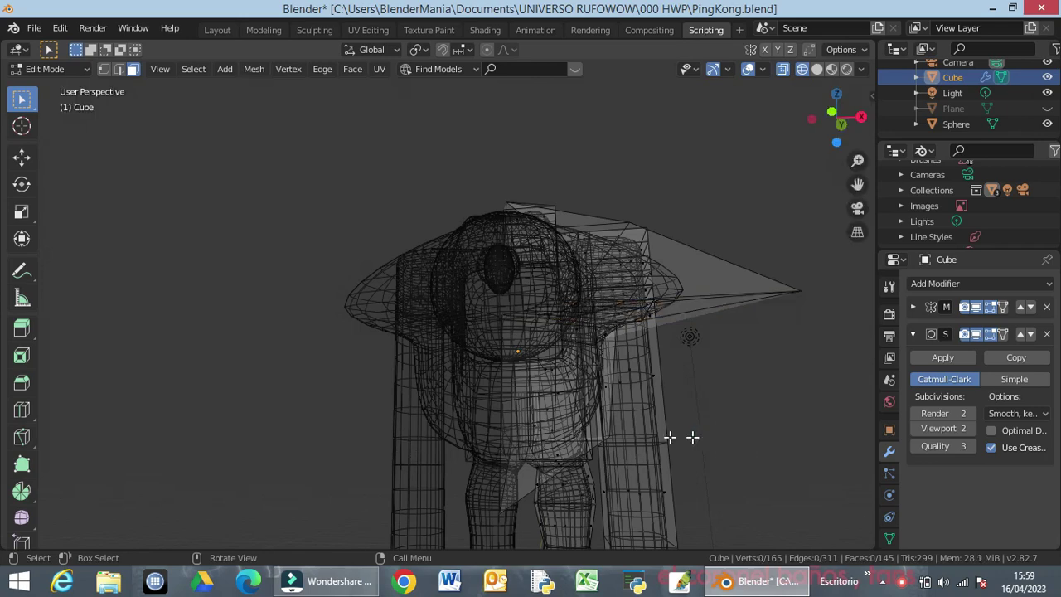
{"action": "middle_click_drag", "start_coordinate": [608, 455], "coordinate": [454, 470]}
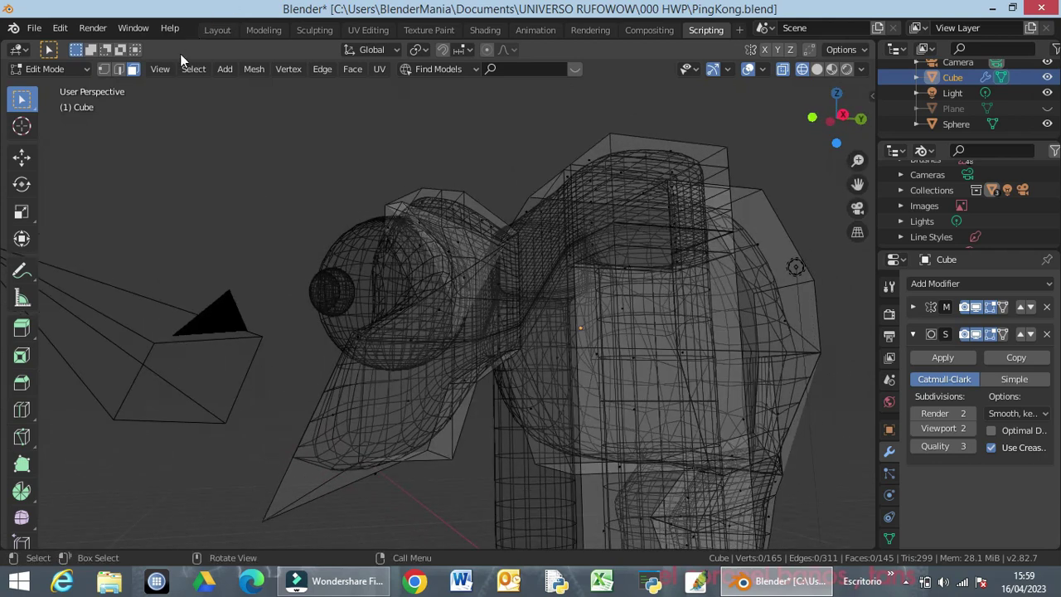
{"action": "left_click", "coordinate": [103, 69]}
{"action": "key", "text": "KP_3"}
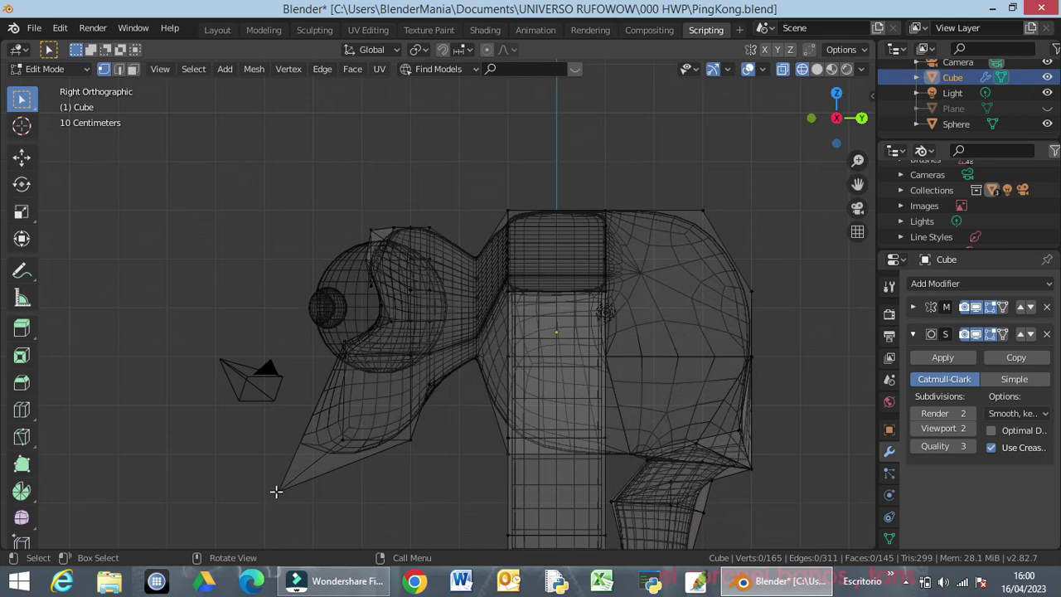
Select the foremost tip vertex of the chin and try to shift it along the X axis
{"action": "left_click", "coordinate": [278, 491]}
{"action": "key", "text": "g"}
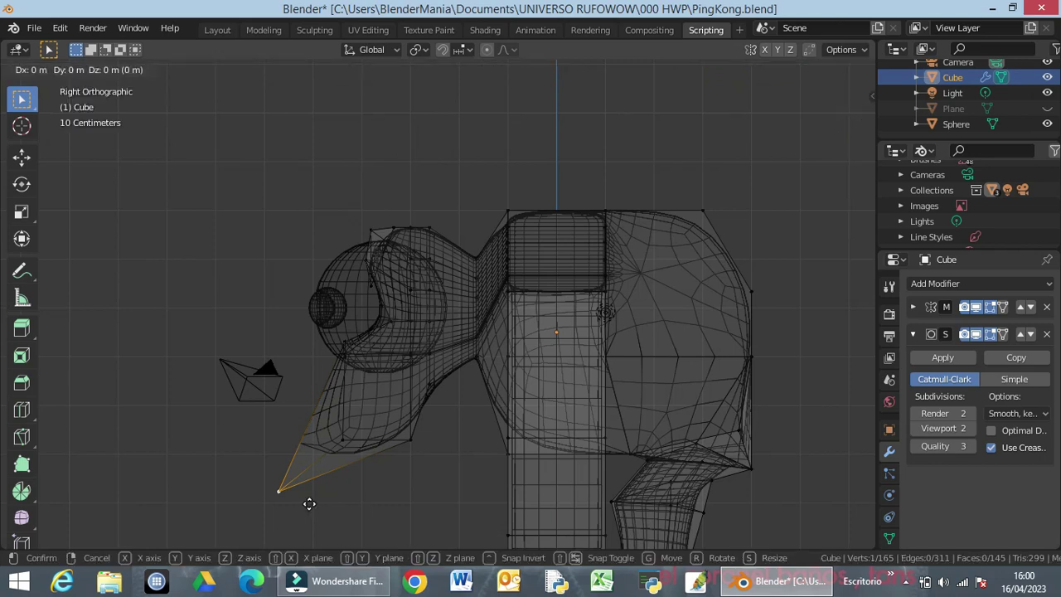
{"action": "key", "text": "x"}
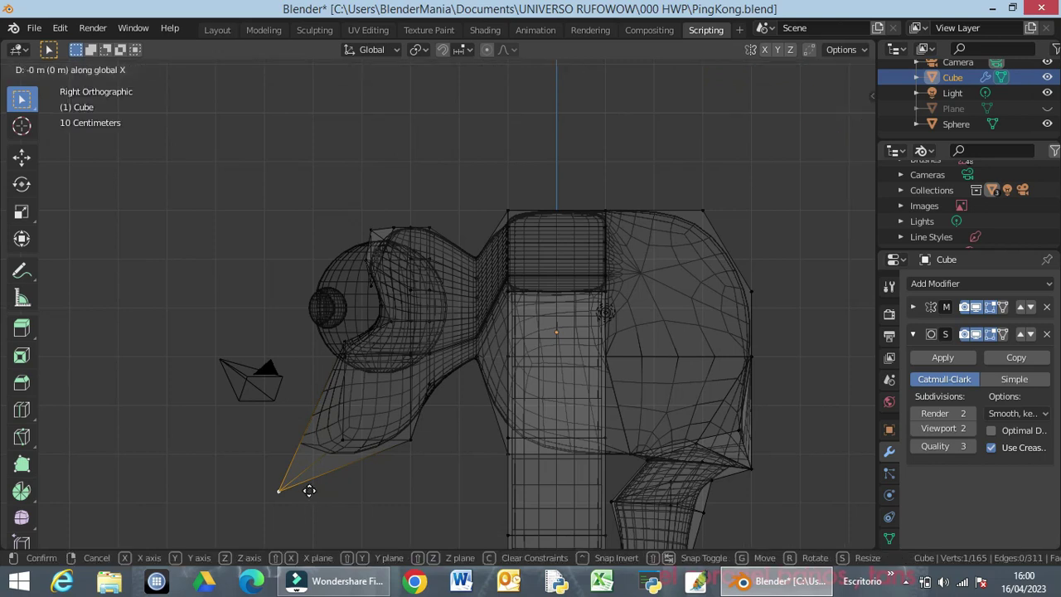
{"action": "left_click", "coordinate": [306, 478]}
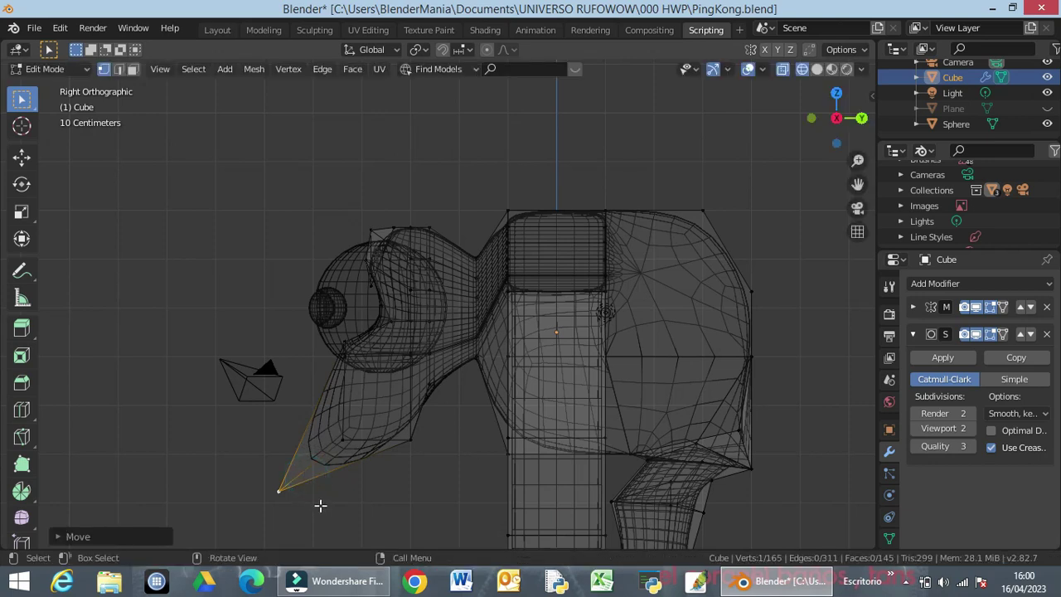
{"action": "middle_click_drag", "start_coordinate": [327, 507], "coordinate": [354, 505]}
Undo the X-axis move of the chin's tip vertex and return to the right orthographic view
{"action": "key", "text": "g"}
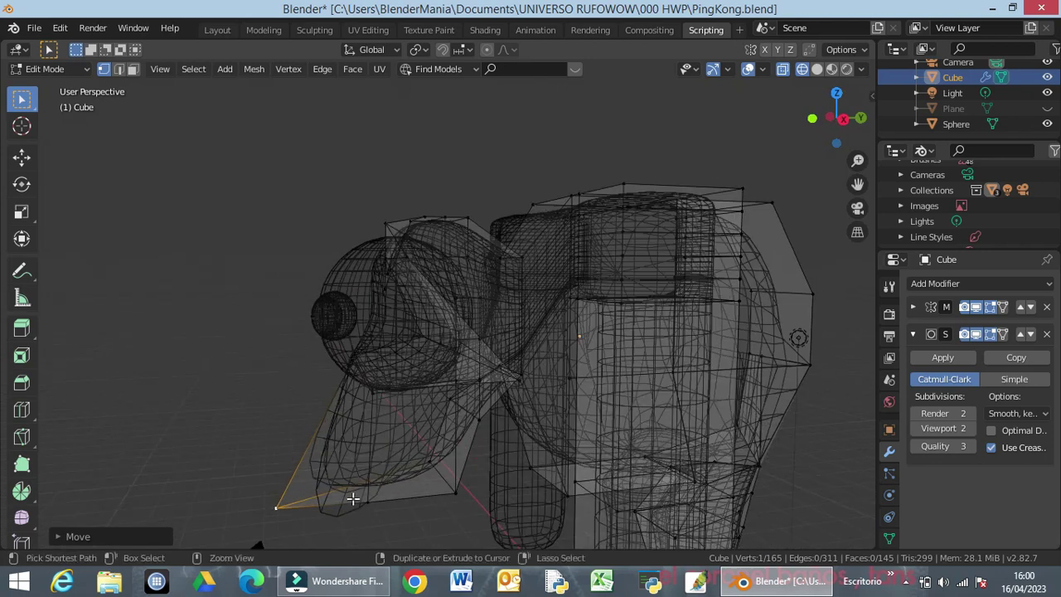
{"action": "left_click", "coordinate": [339, 495]}
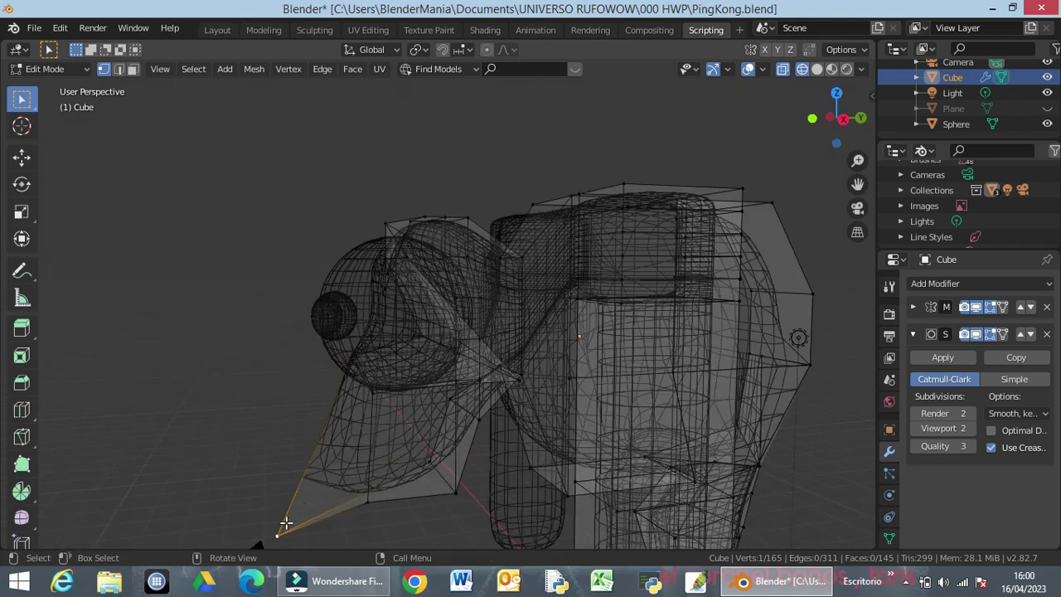
{"action": "middle_click_drag", "start_coordinate": [285, 523], "coordinate": [430, 492]}
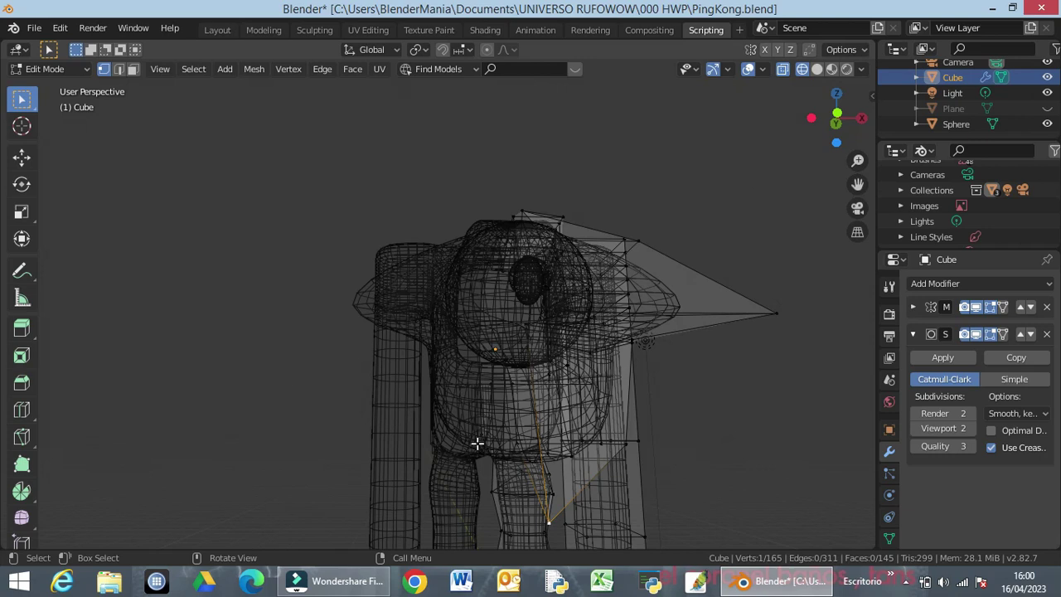
{"action": "key", "text": "KP_3"}
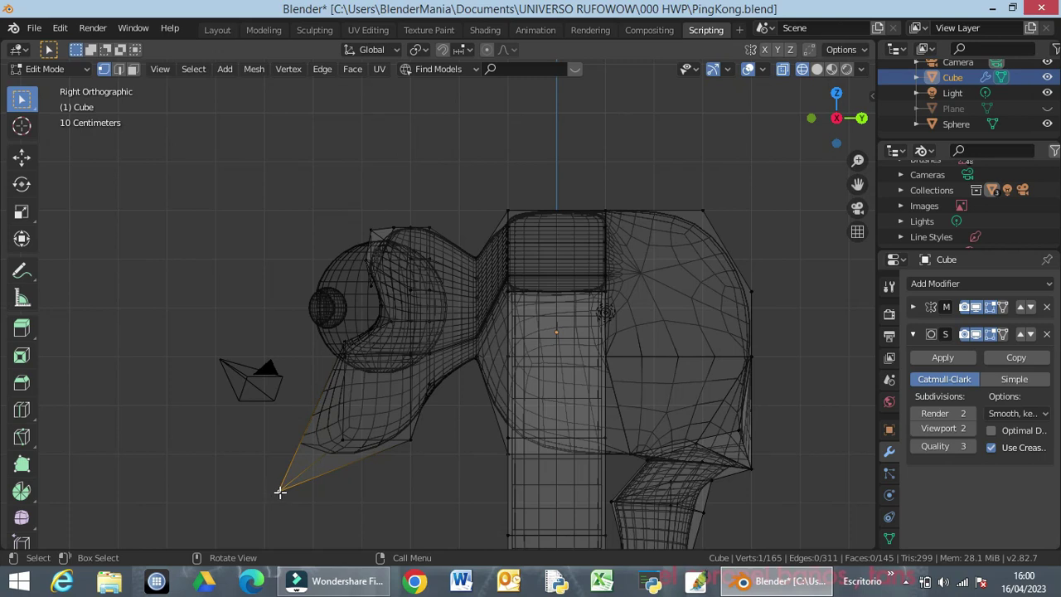
Select the front centre edge of the chin in edge selection mode and scale it down to roughly half its length
{"action": "middle_click_drag", "start_coordinate": [342, 495], "coordinate": [440, 482]}
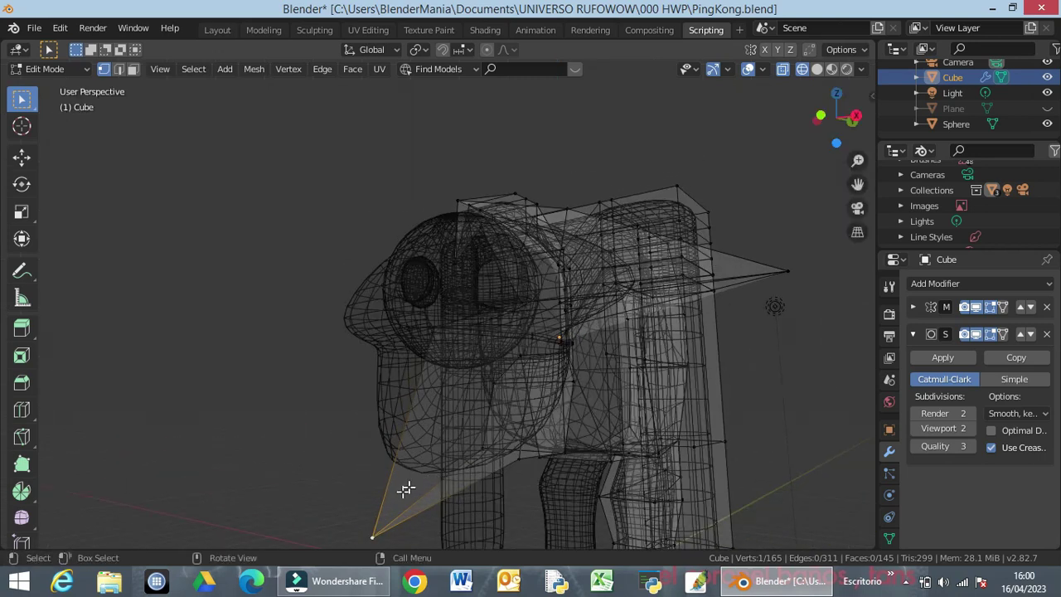
{"action": "left_click", "coordinate": [119, 71]}
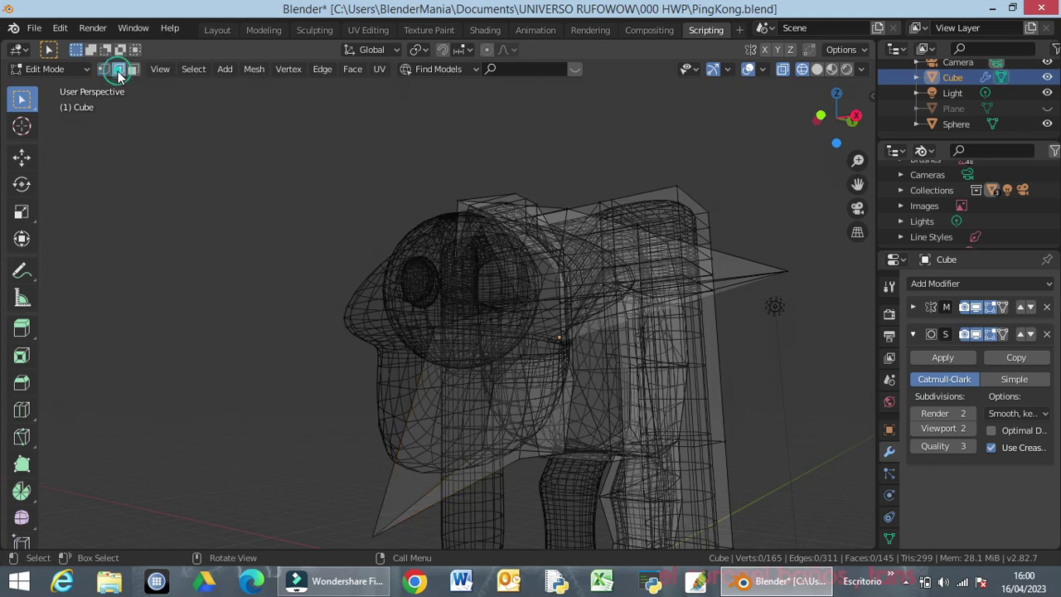
{"action": "left_click", "coordinate": [380, 507]}
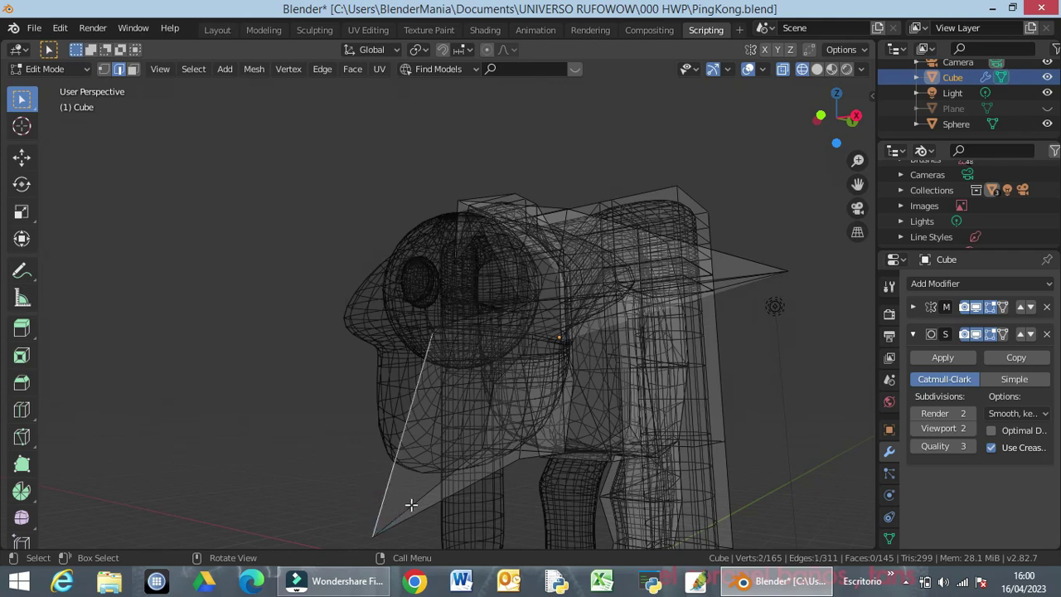
{"action": "key", "text": "s"}
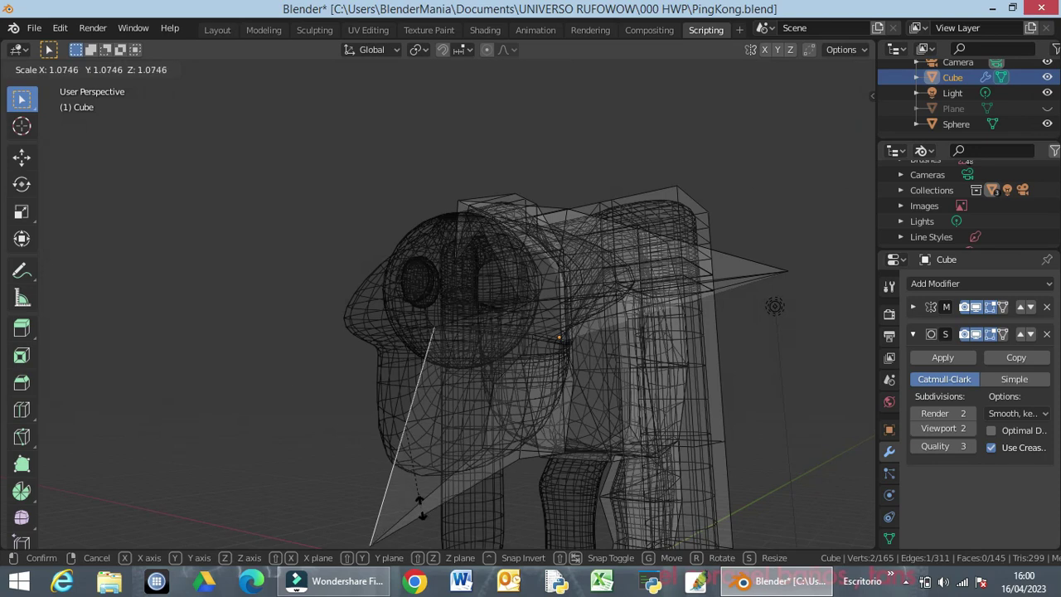
{"action": "left_click", "coordinate": [404, 465]}
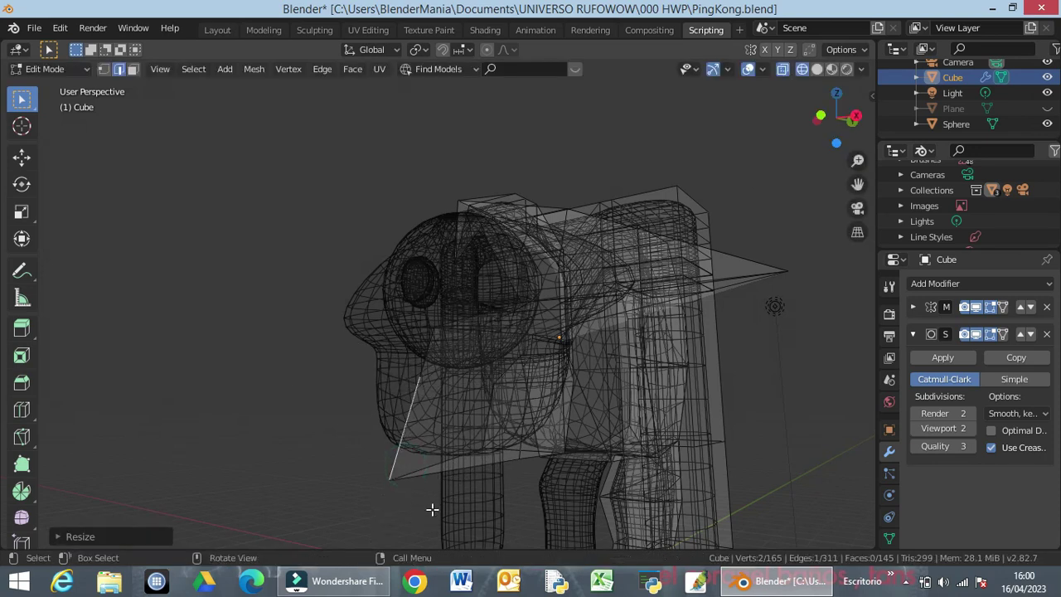
Return the model to solid shading and scale the chin's front centre edge up by about 1.32
{"action": "middle_click_drag", "start_coordinate": [433, 508], "coordinate": [489, 512]}
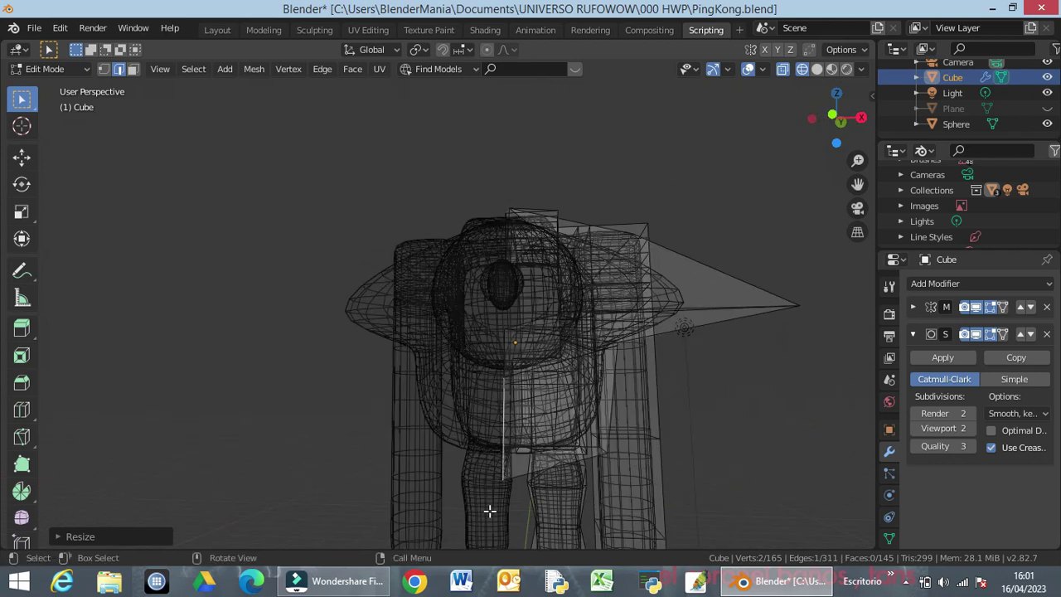
{"action": "key", "text": "z"}
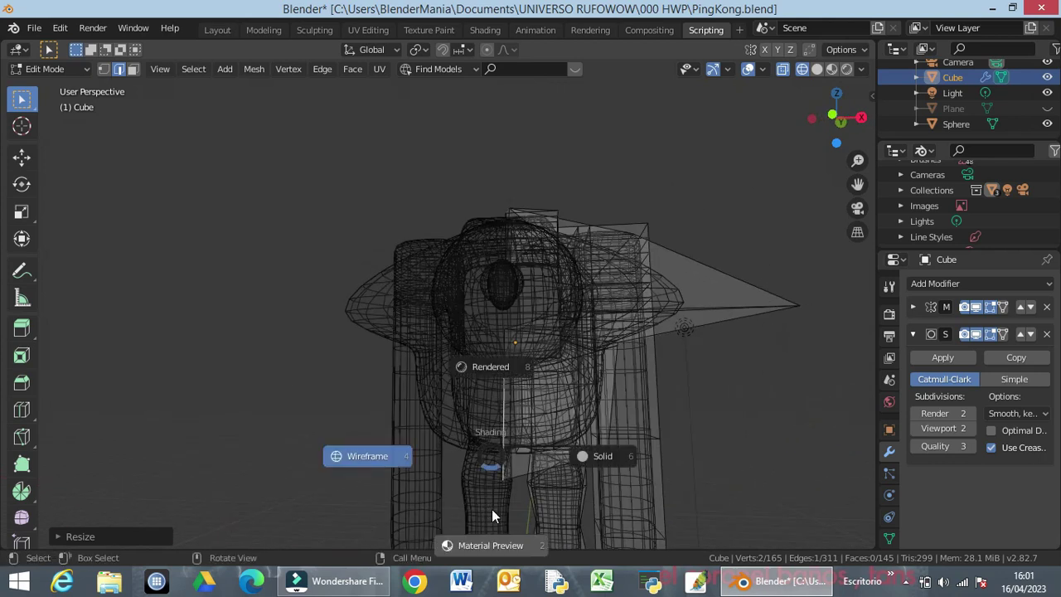
{"action": "left_click", "coordinate": [609, 462]}
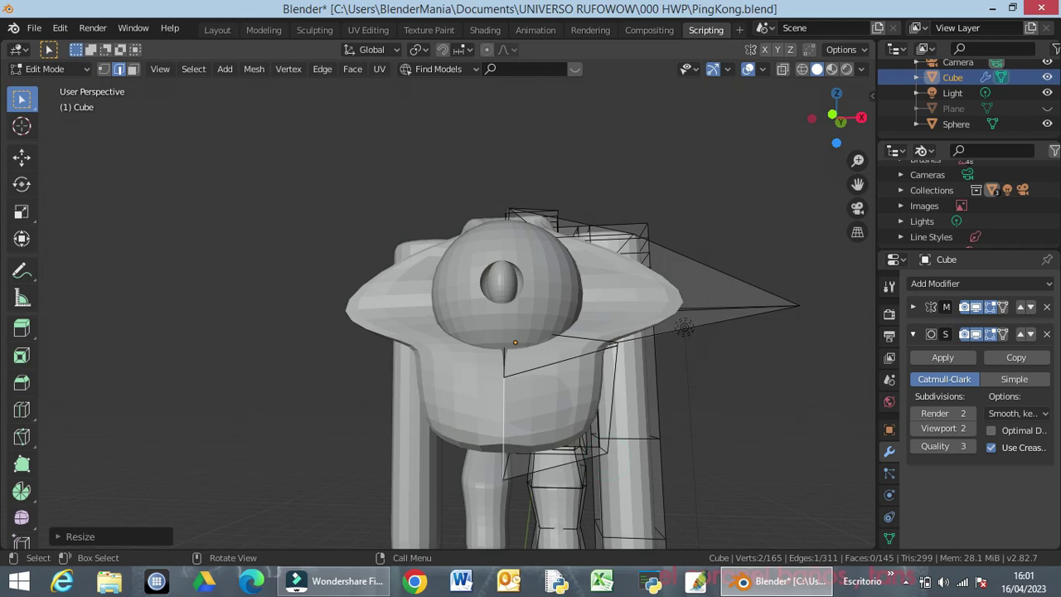
{"action": "key", "text": "s"}
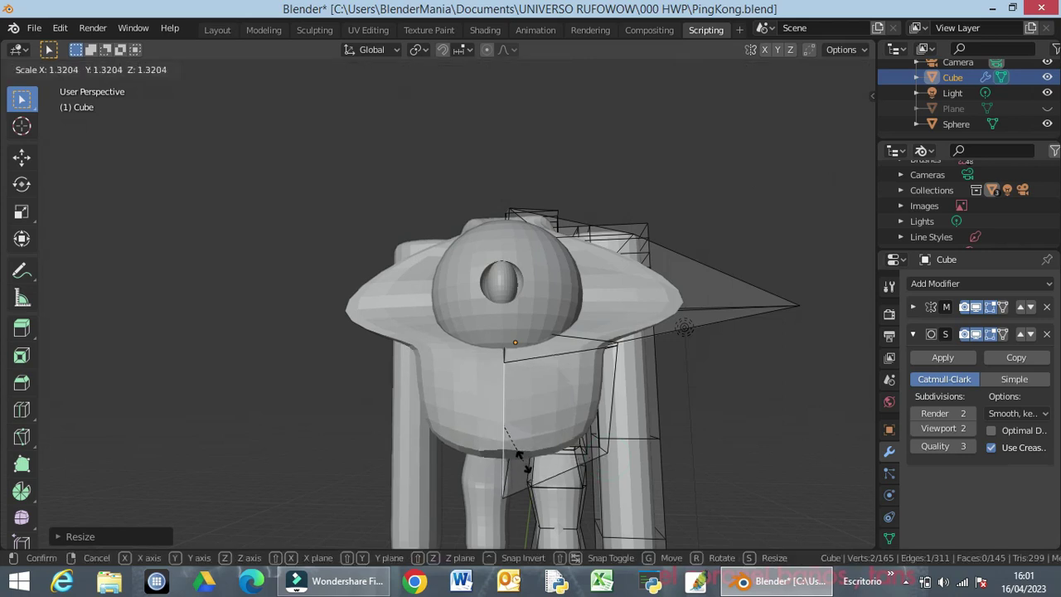
{"action": "left_click", "coordinate": [520, 460]}
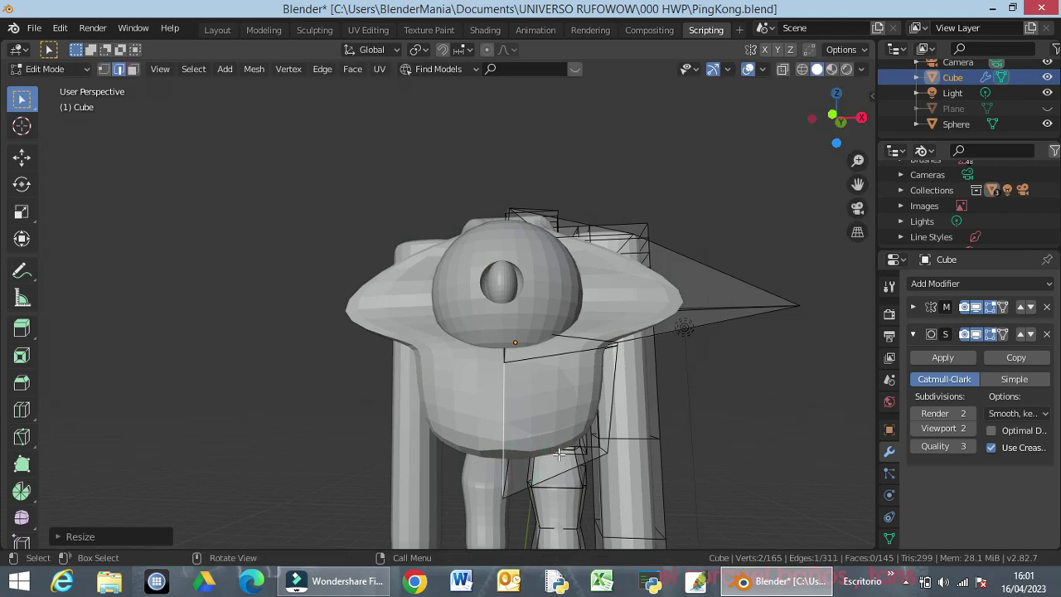
Select the chin's lower tip vertex in vertex selection mode and move it back toward the body along the Y axis
{"action": "middle_click_drag", "start_coordinate": [547, 464], "coordinate": [507, 83]}
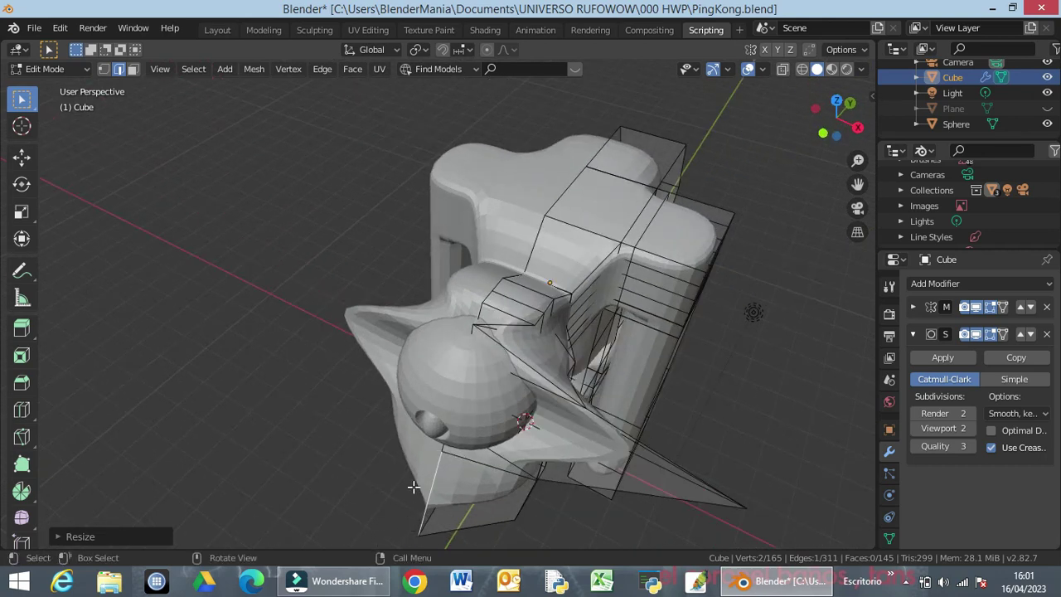
{"action": "middle_click_drag", "start_coordinate": [415, 488], "coordinate": [468, 457]}
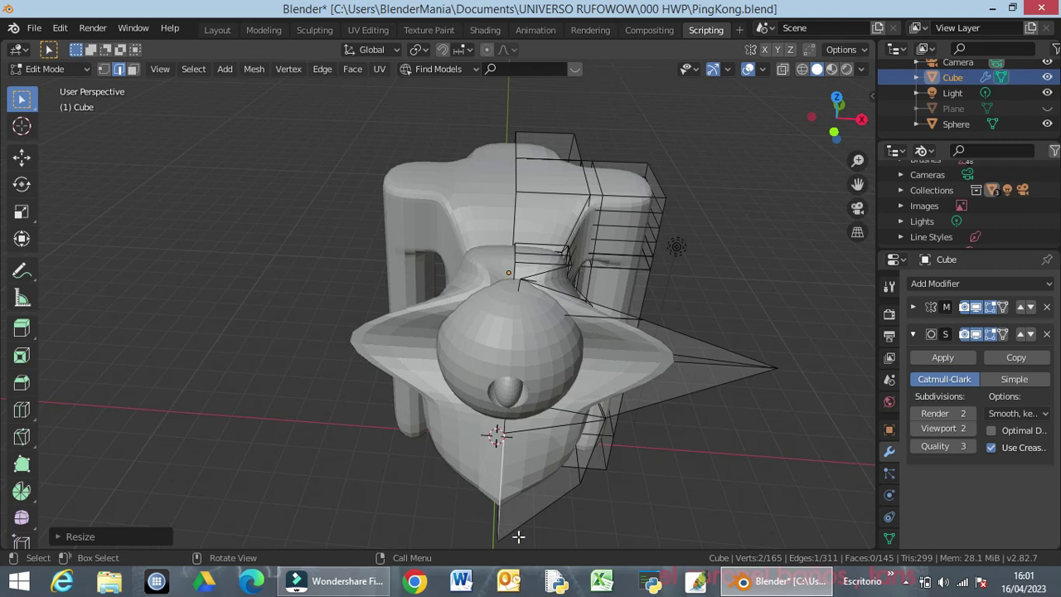
{"action": "left_click", "coordinate": [103, 70]}
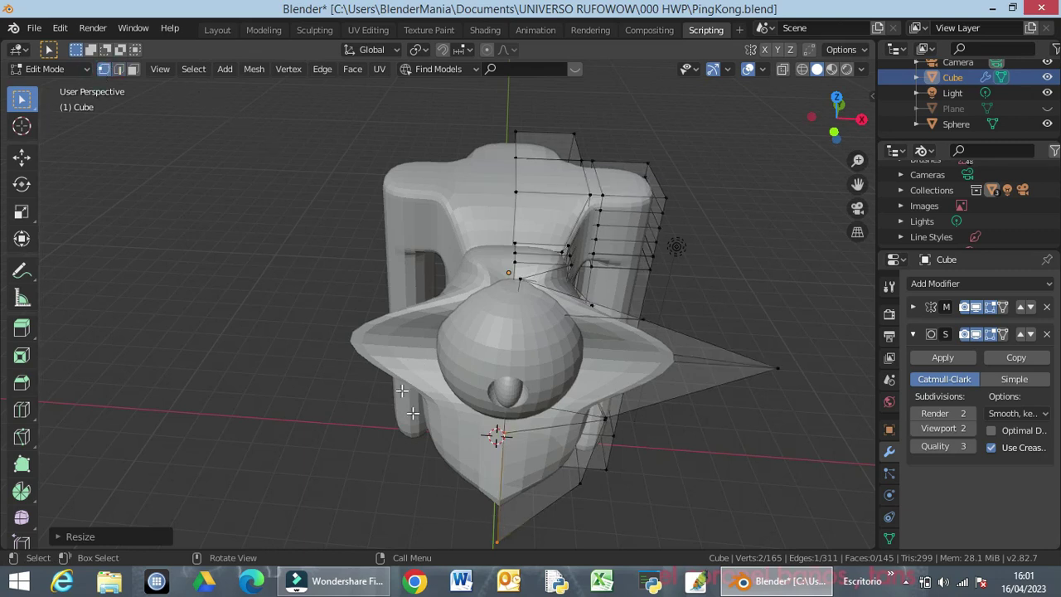
{"action": "left_click", "coordinate": [496, 542]}
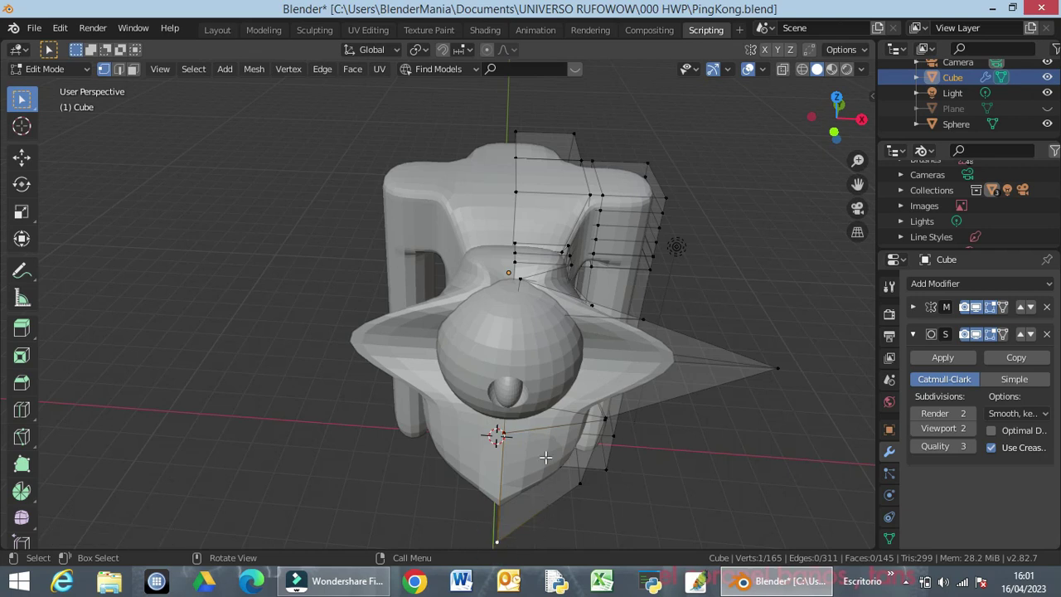
{"action": "key", "text": "g"}
{"action": "key", "text": "y"}
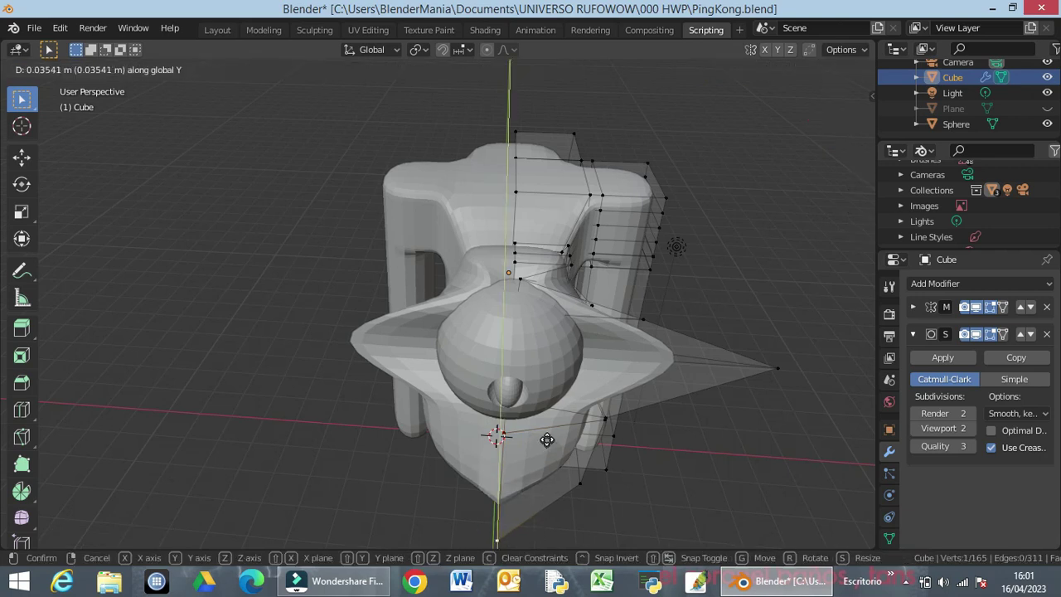
{"action": "left_click", "coordinate": [552, 376]}
Lower the chin's tip vertex about 0.35 m along the Z axis
{"action": "middle_click_drag", "start_coordinate": [627, 445], "coordinate": [560, 319]}
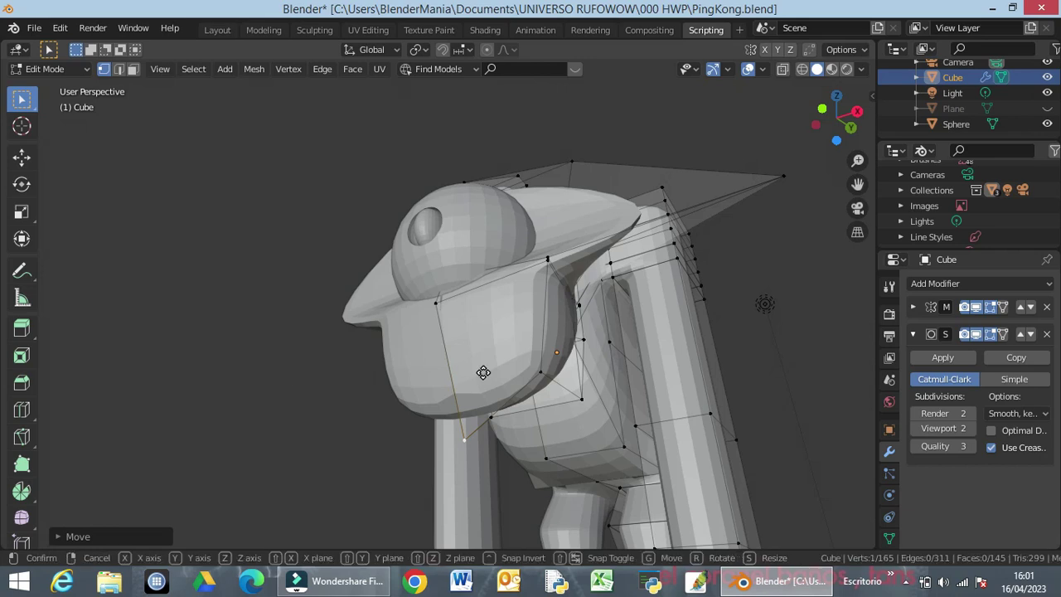
{"action": "key", "text": "g"}
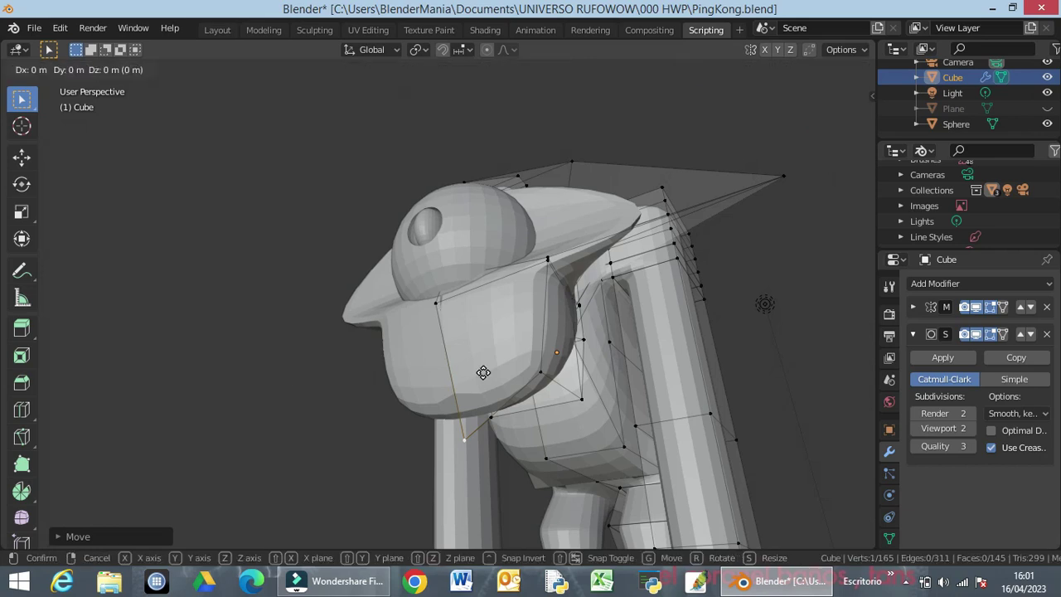
{"action": "key", "text": "z"}
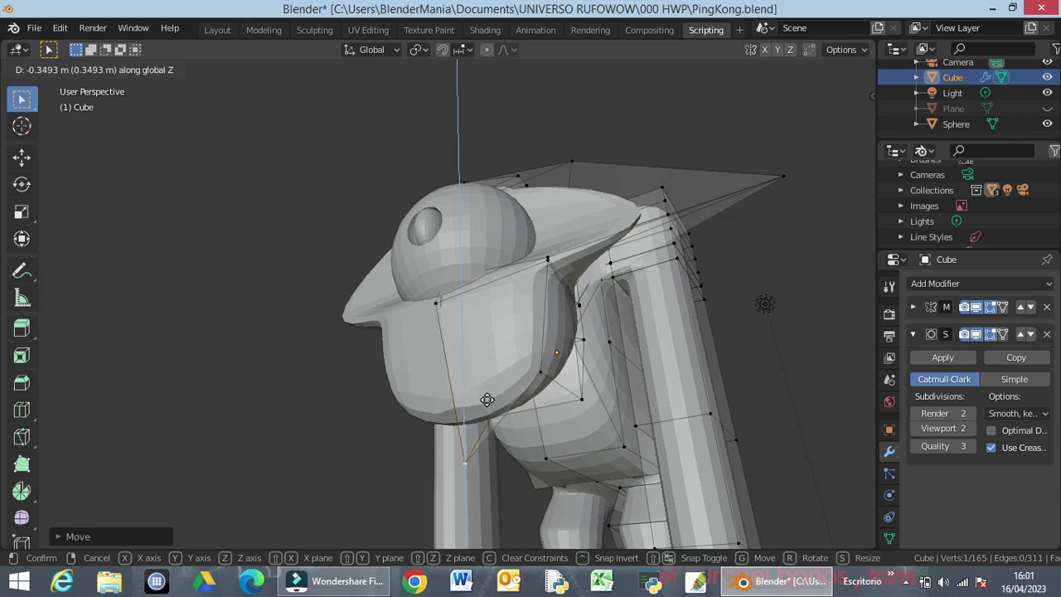
{"action": "left_click", "coordinate": [488, 401]}
Select the chin's lower front side vertex and move it about 2.9 m forward along the Y axis in the right orthographic view
{"action": "middle_click_drag", "start_coordinate": [489, 403], "coordinate": [337, 470]}
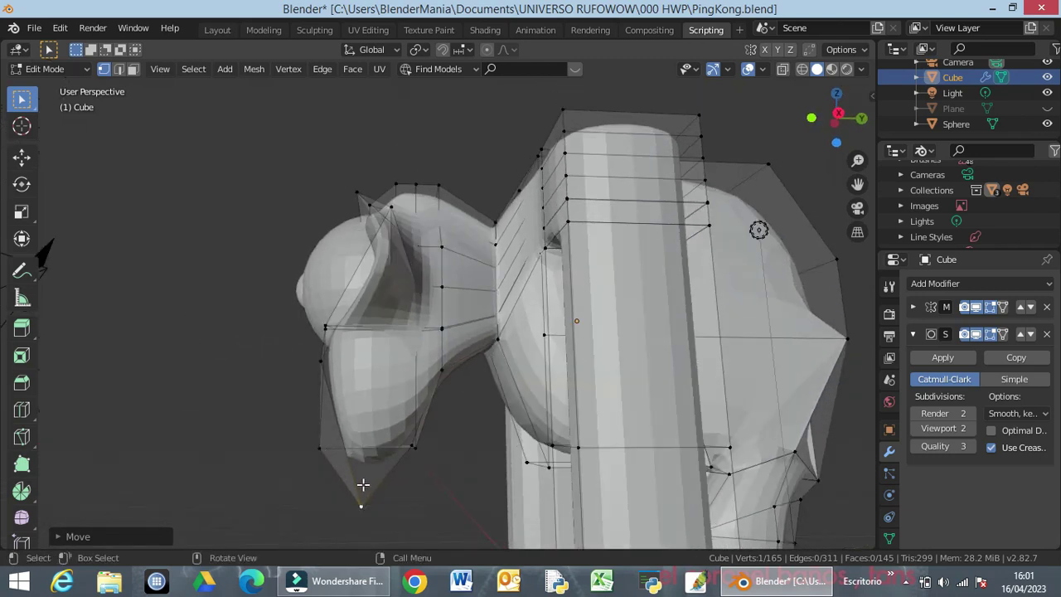
{"action": "left_click", "coordinate": [318, 448]}
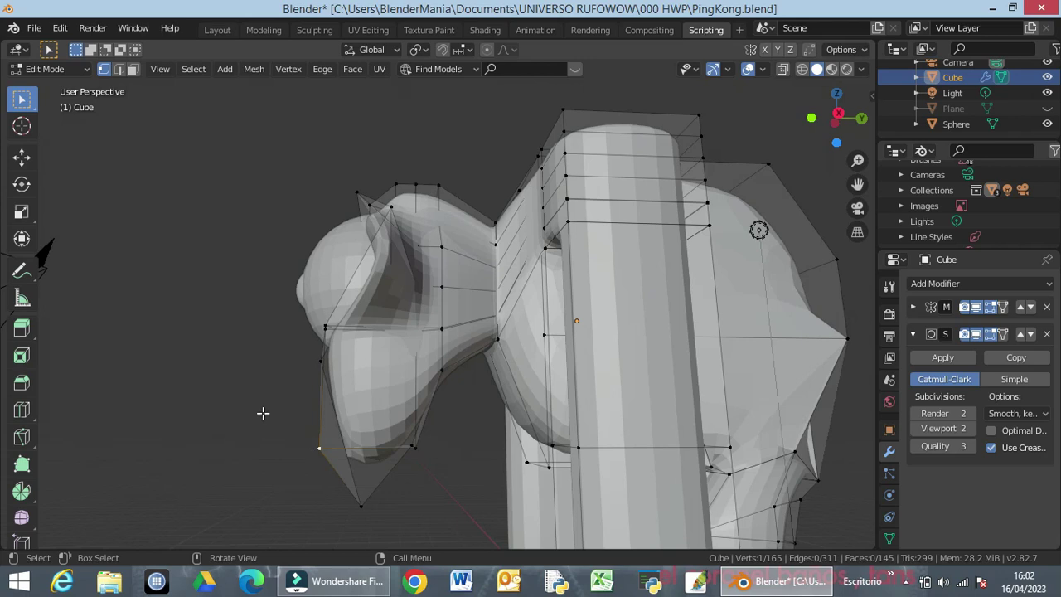
{"action": "key", "text": "KP_3"}
{"action": "key", "text": "g"}
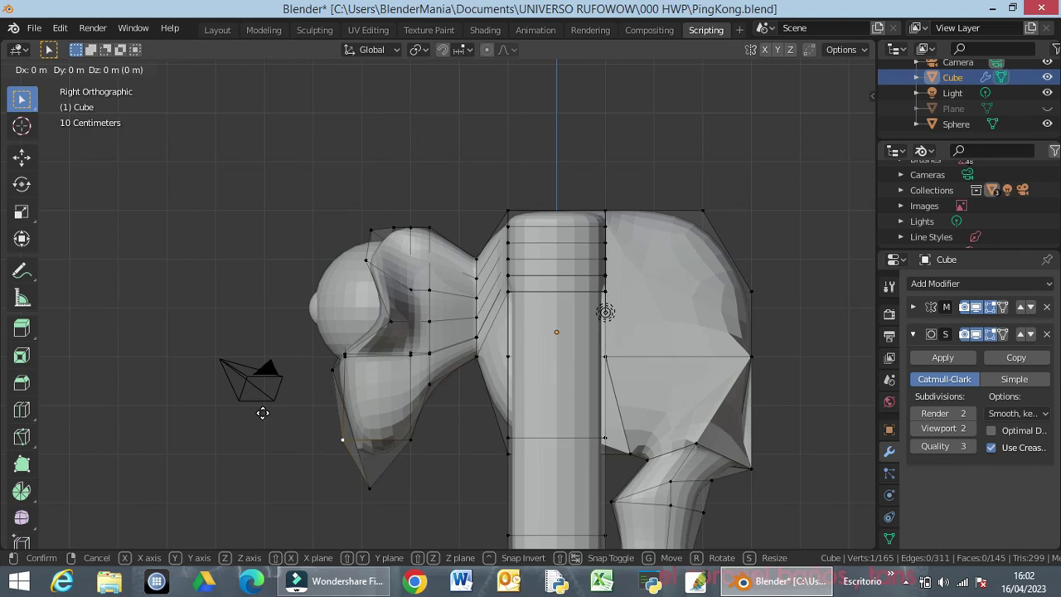
{"action": "key", "text": "y"}
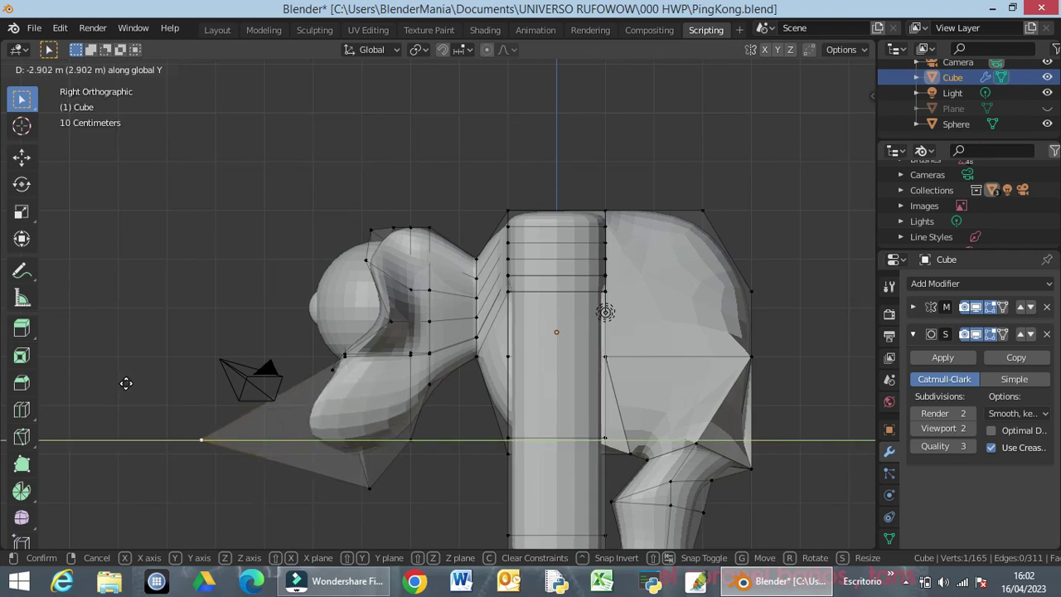
{"action": "left_click", "coordinate": [201, 383]}
Select the chin's lower centre tip vertex and raise it slightly along the Z axis
{"action": "middle_click_drag", "start_coordinate": [202, 383], "coordinate": [395, 397]}
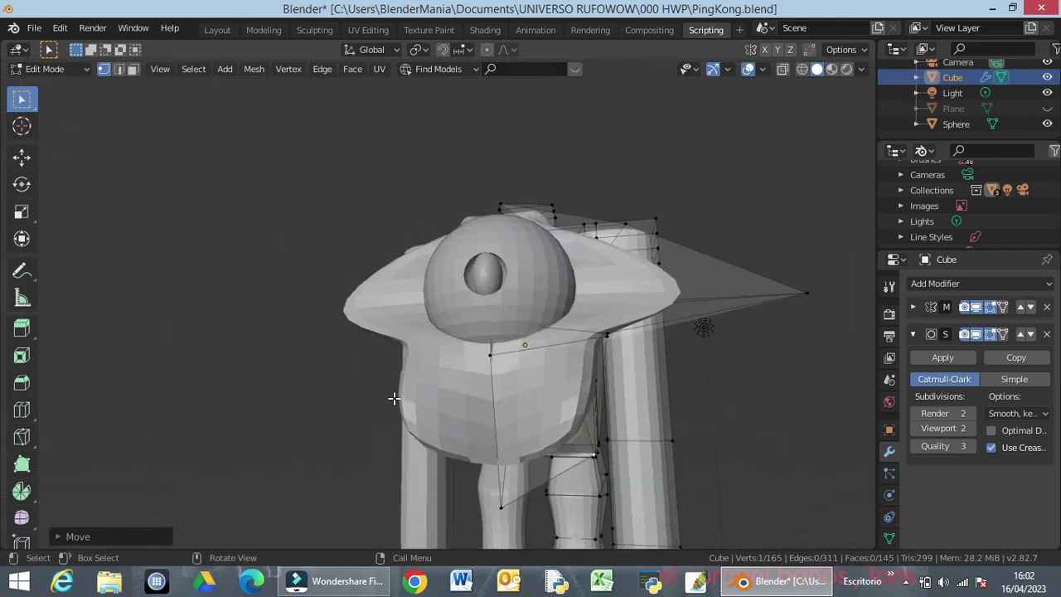
{"action": "left_click", "coordinate": [500, 506]}
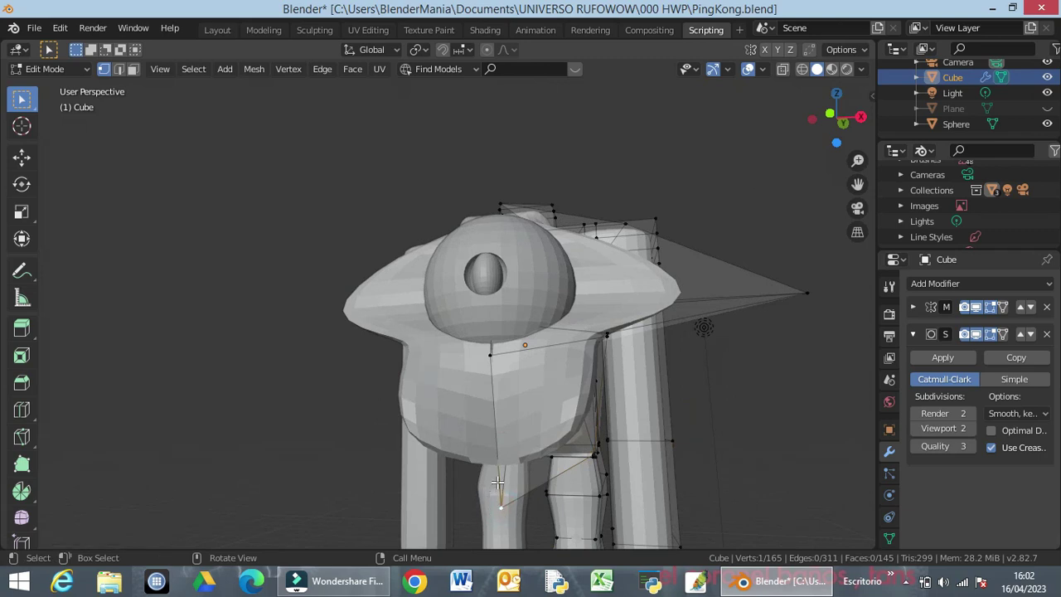
{"action": "key", "text": "g"}
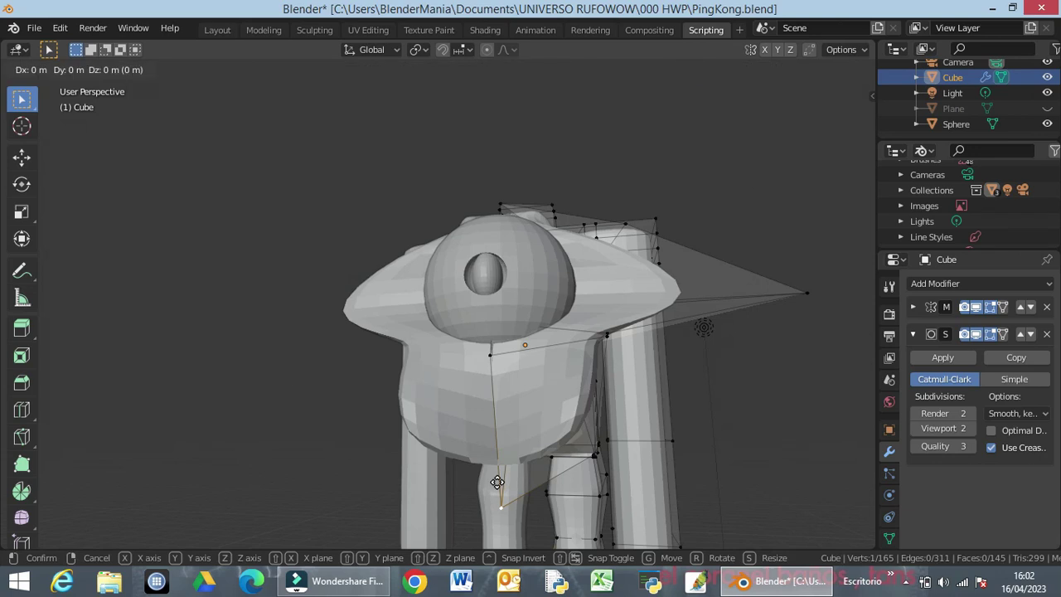
{"action": "key", "text": "z"}
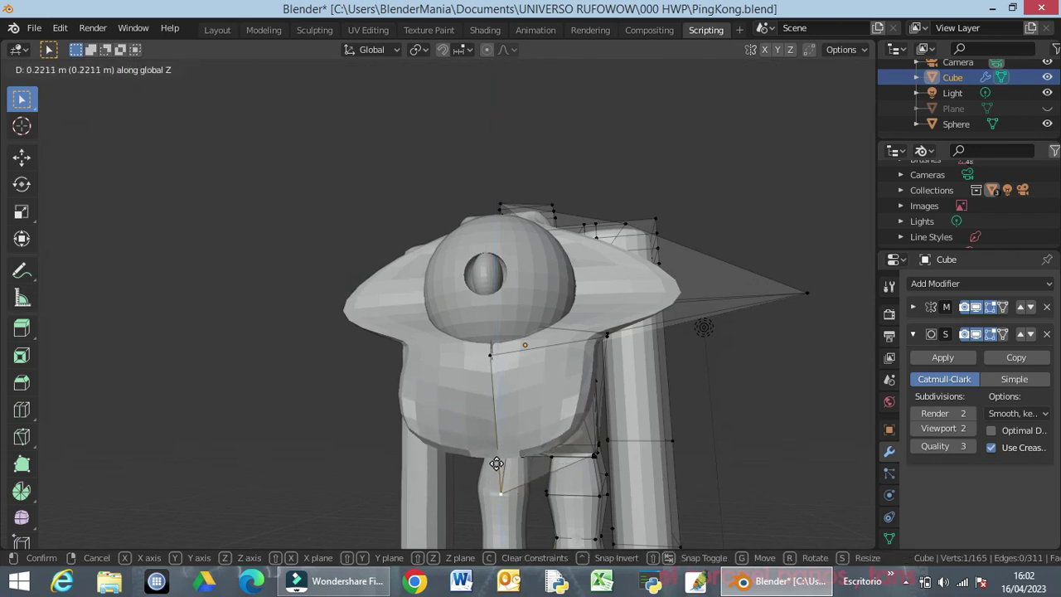
{"action": "left_click", "coordinate": [496, 463]}
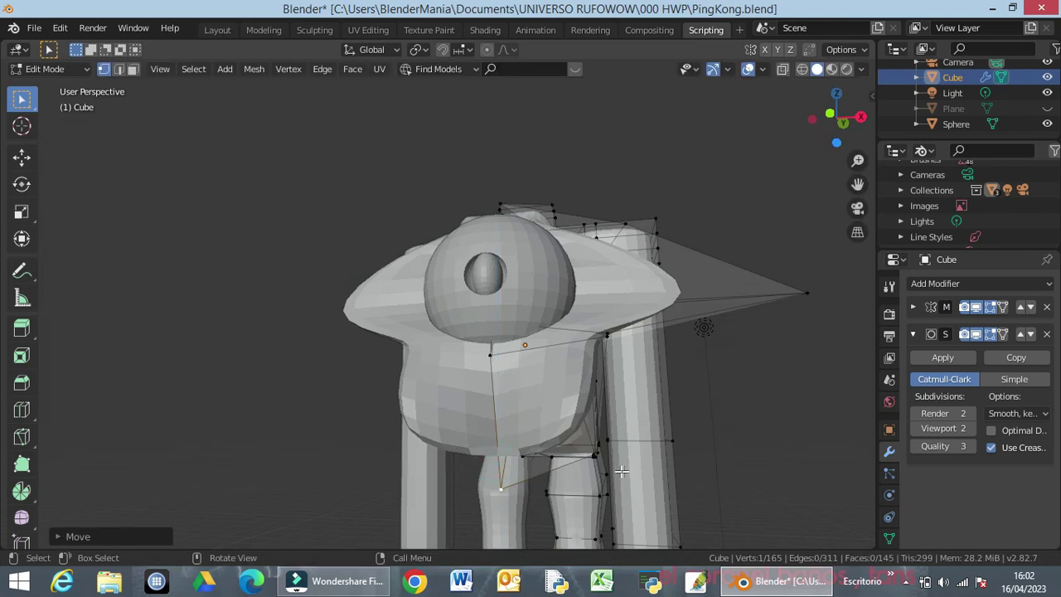
Pull the chin's lower centre tip vertex about 3 m forward along the Y axis
{"action": "middle_click_drag", "start_coordinate": [622, 471], "coordinate": [513, 470]}
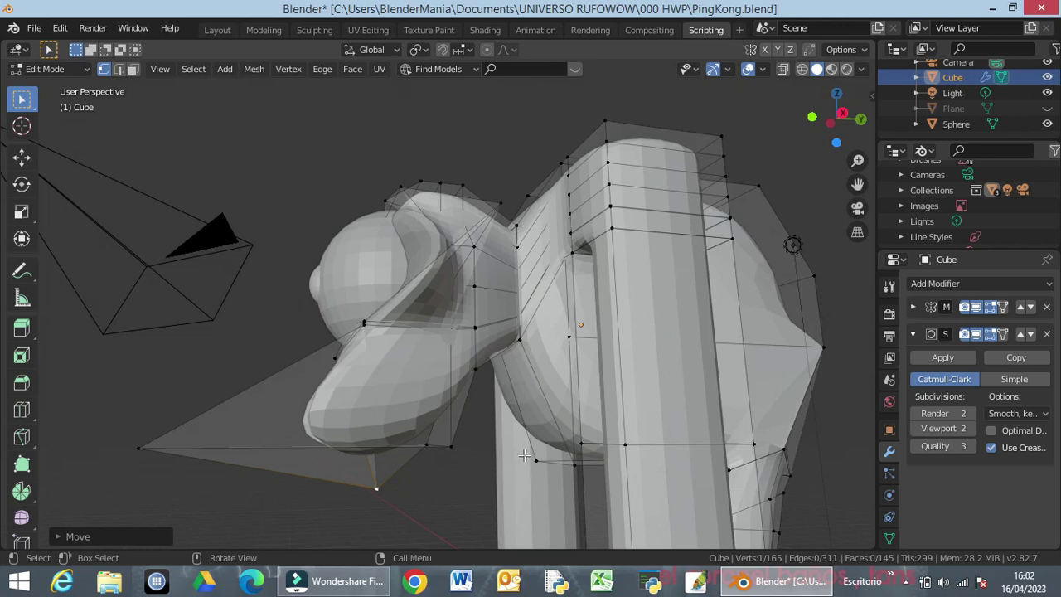
{"action": "key", "text": "g"}
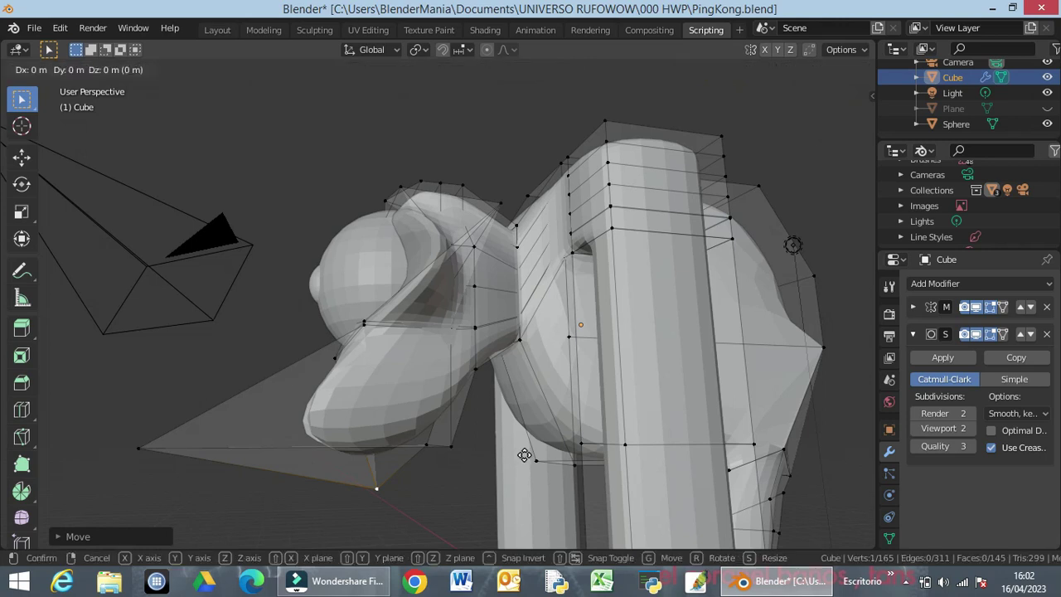
{"action": "key", "text": "y"}
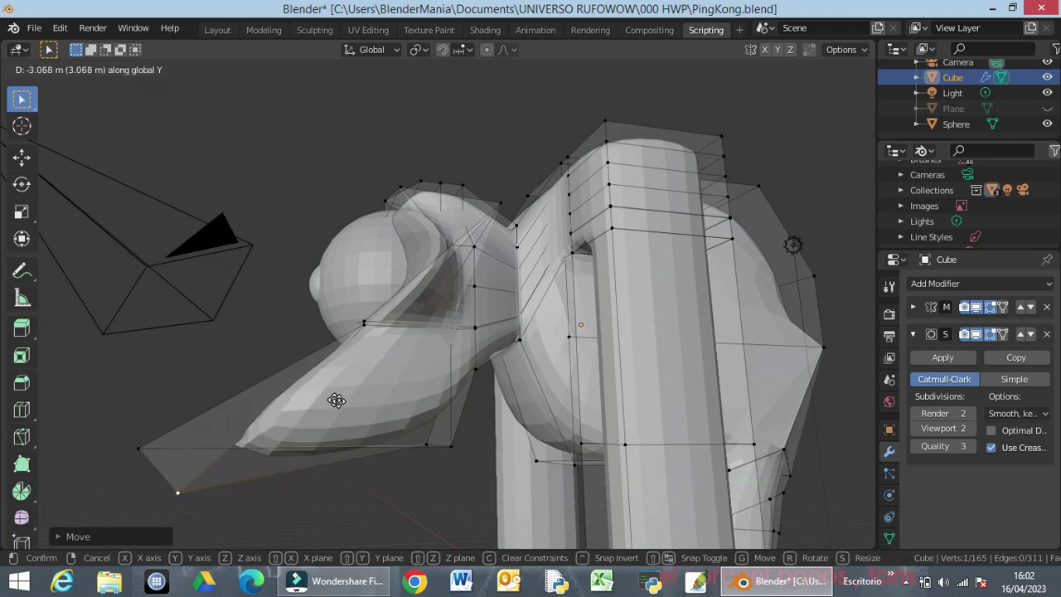
{"action": "left_click", "coordinate": [386, 405]}
Select the chin's protruding side vertex and move it about 1 m back toward the body along the Y axis
{"action": "middle_click_drag", "start_coordinate": [165, 447], "coordinate": [299, 399]}
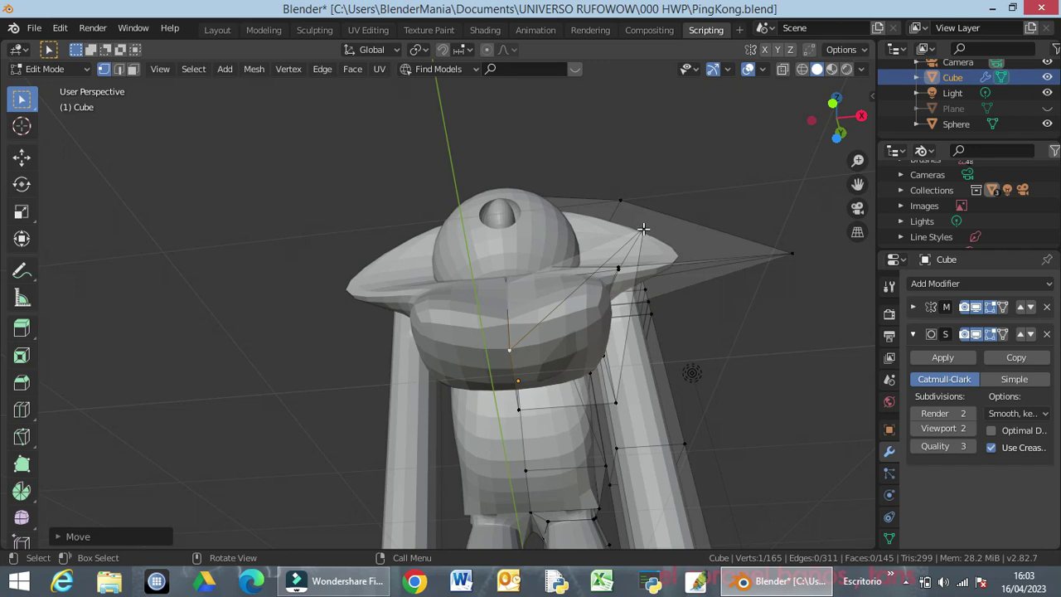
{"action": "left_click", "coordinate": [643, 228]}
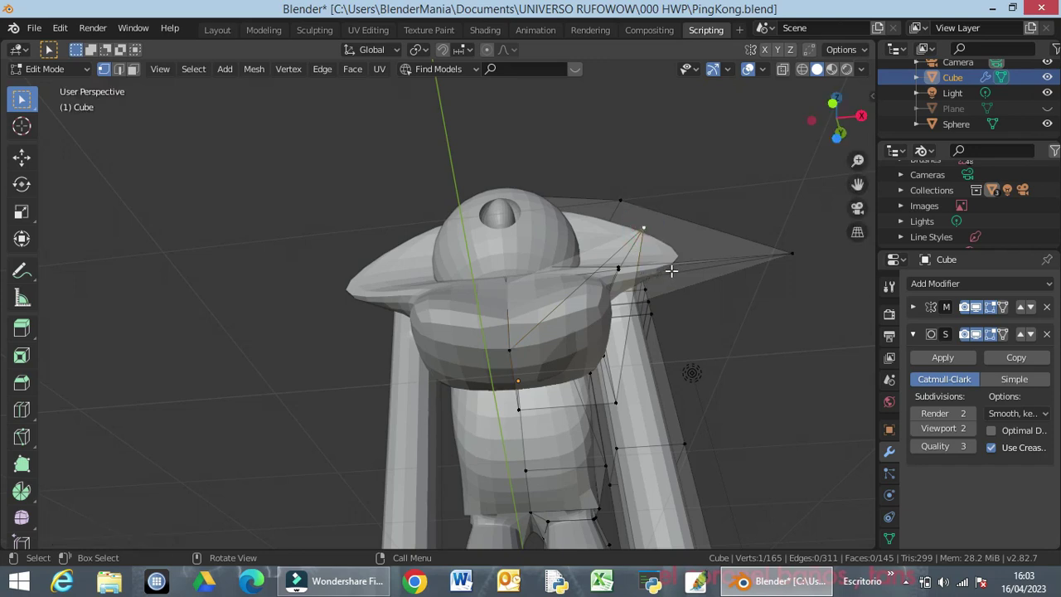
{"action": "key", "text": "g"}
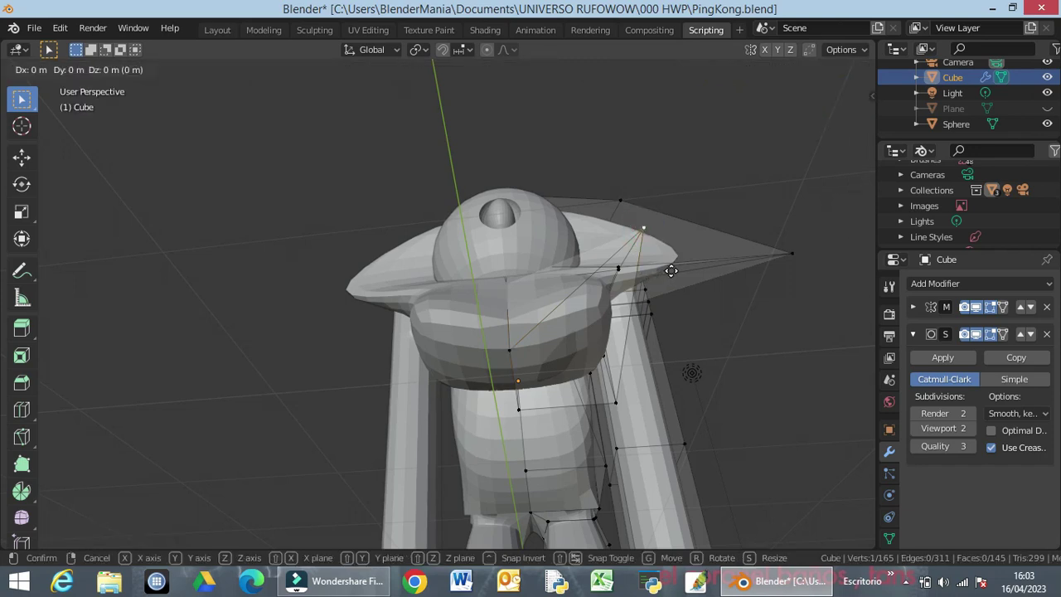
{"action": "key", "text": "y"}
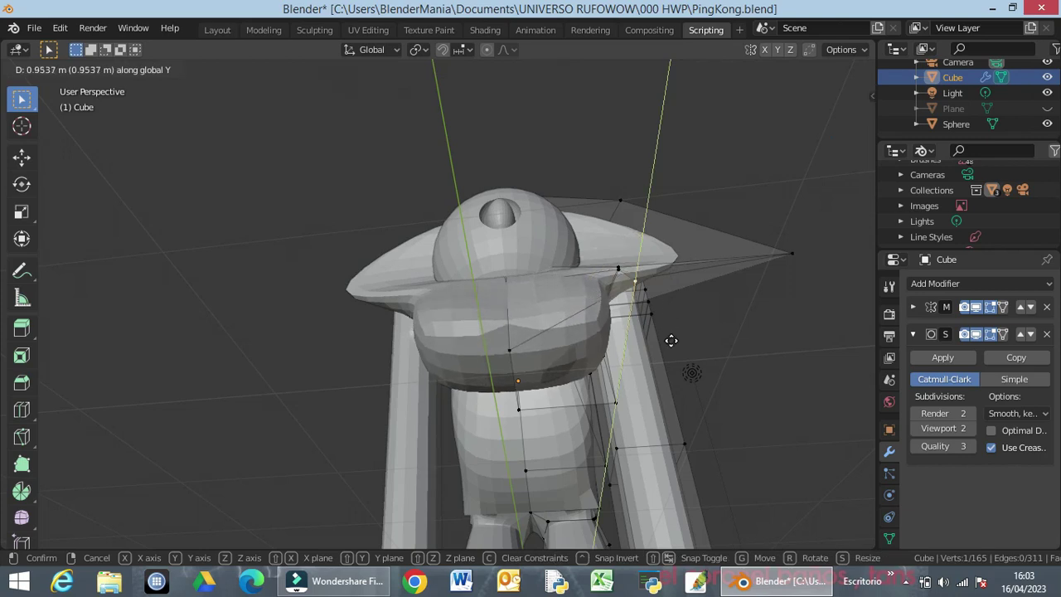
{"action": "left_click", "coordinate": [671, 342]}
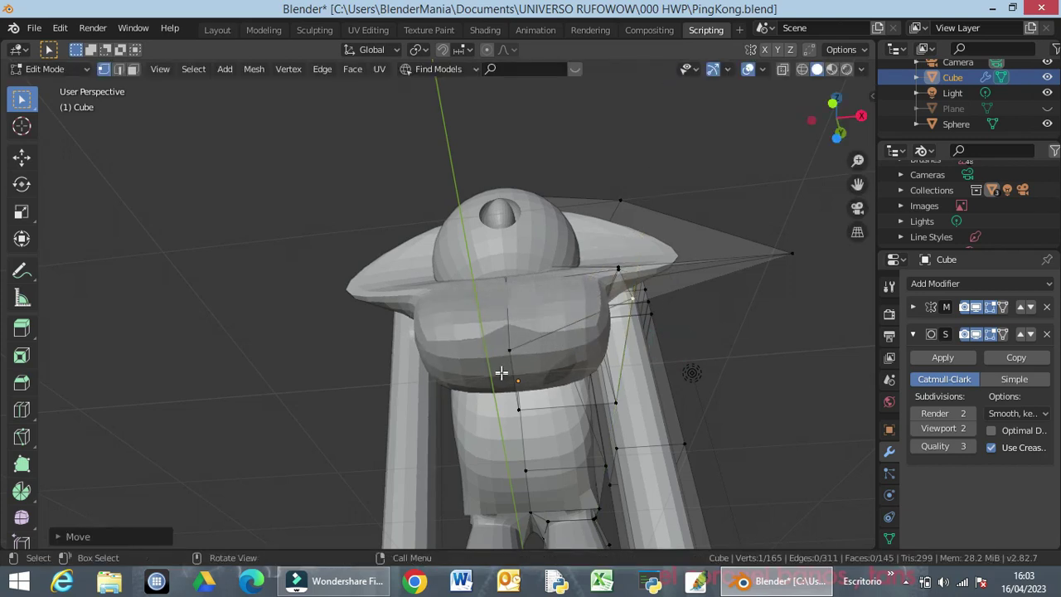
Select the chin's lower centre tip vertex and move it about 1 m back toward the body along the Y axis
{"action": "middle_click_drag", "start_coordinate": [504, 367], "coordinate": [469, 396]}
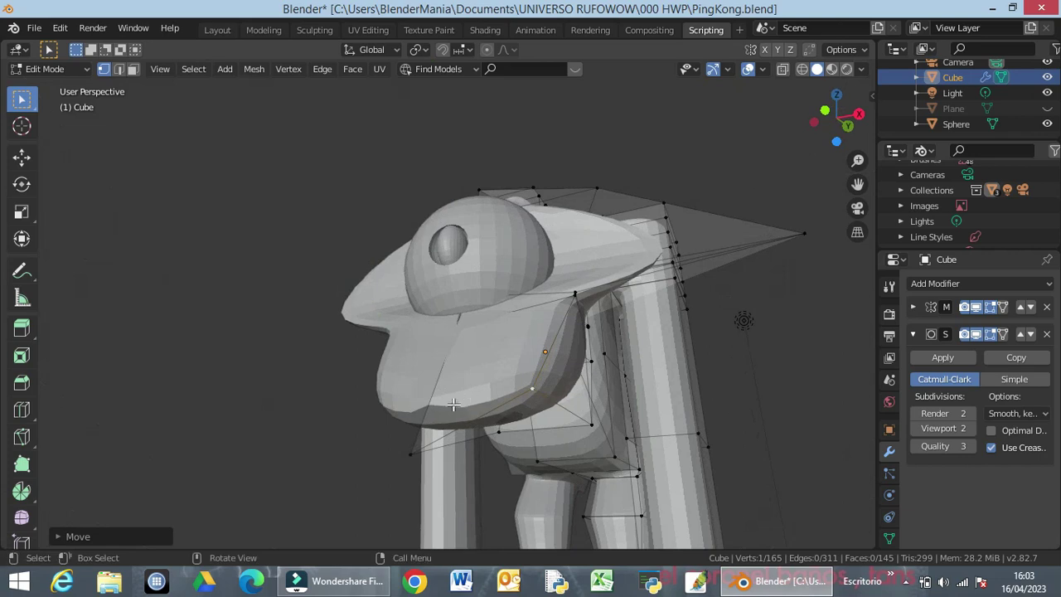
{"action": "middle_click_drag", "start_coordinate": [398, 409], "coordinate": [488, 431]}
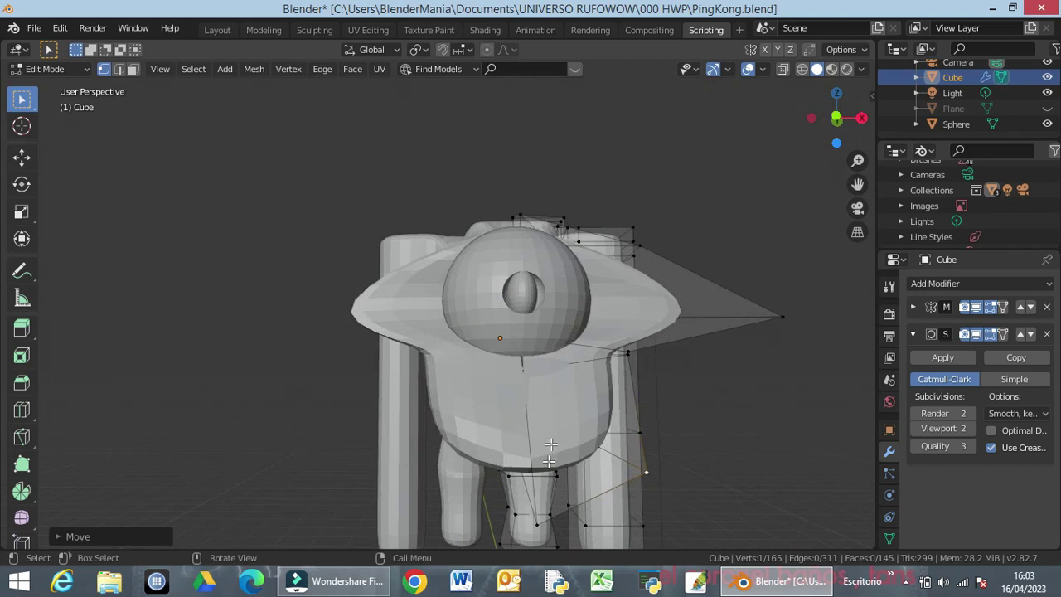
{"action": "left_click", "coordinate": [538, 526]}
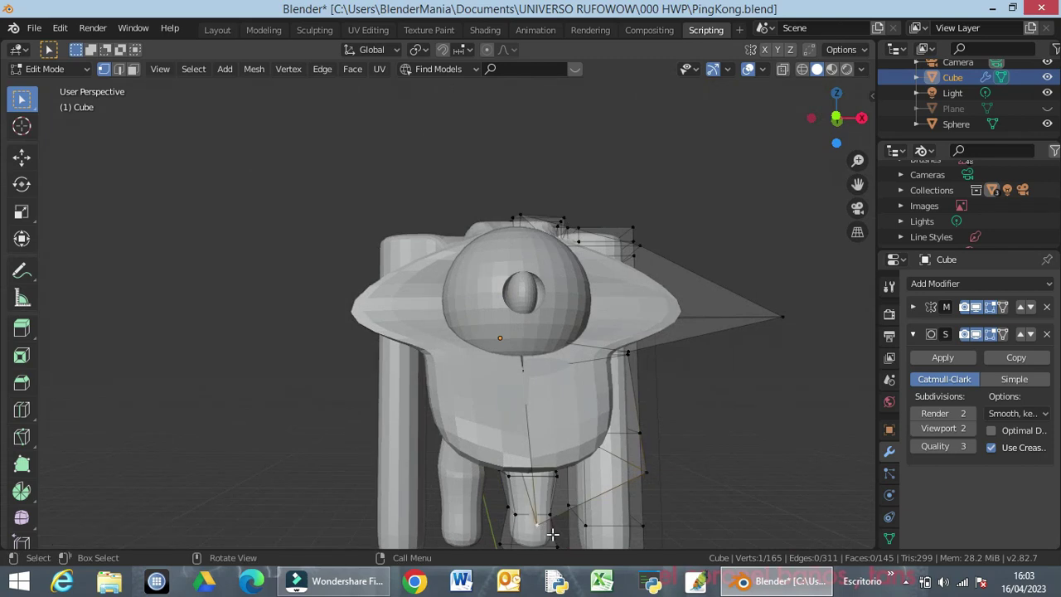
{"action": "key", "text": "g"}
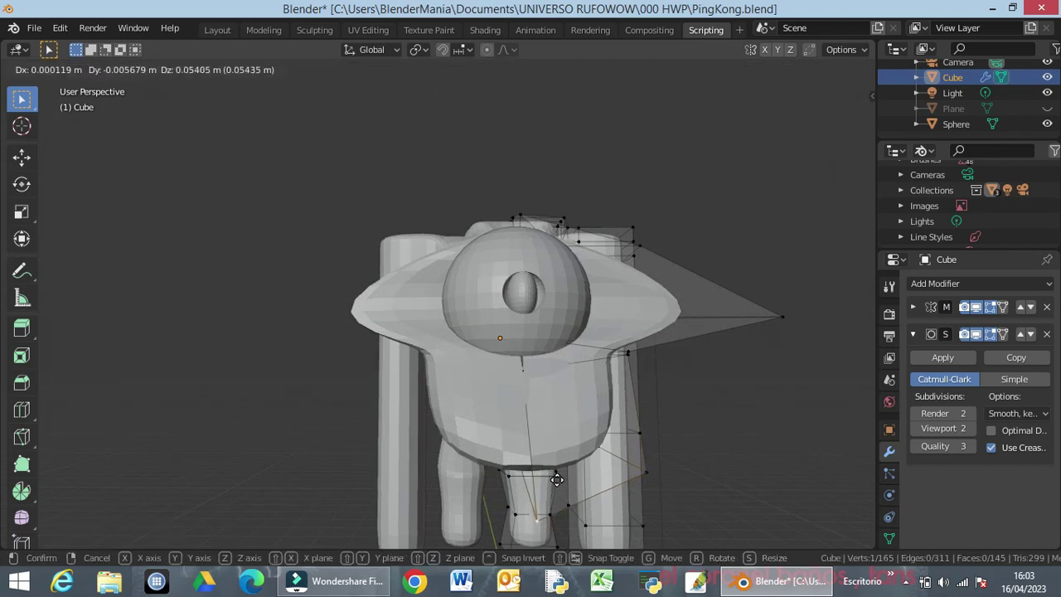
{"action": "key", "text": "y"}
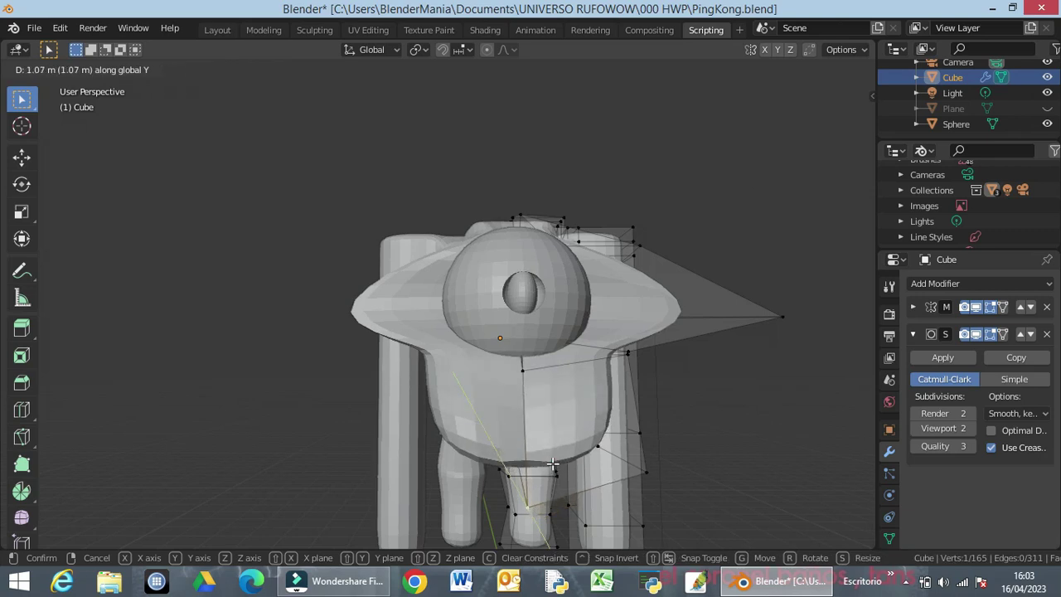
{"action": "left_click", "coordinate": [551, 479]}
Select the chin's lower front edge in edge mode and move it about 1 m forward along Y in the right orthographic view
{"action": "middle_click_drag", "start_coordinate": [551, 479], "coordinate": [591, 449]}
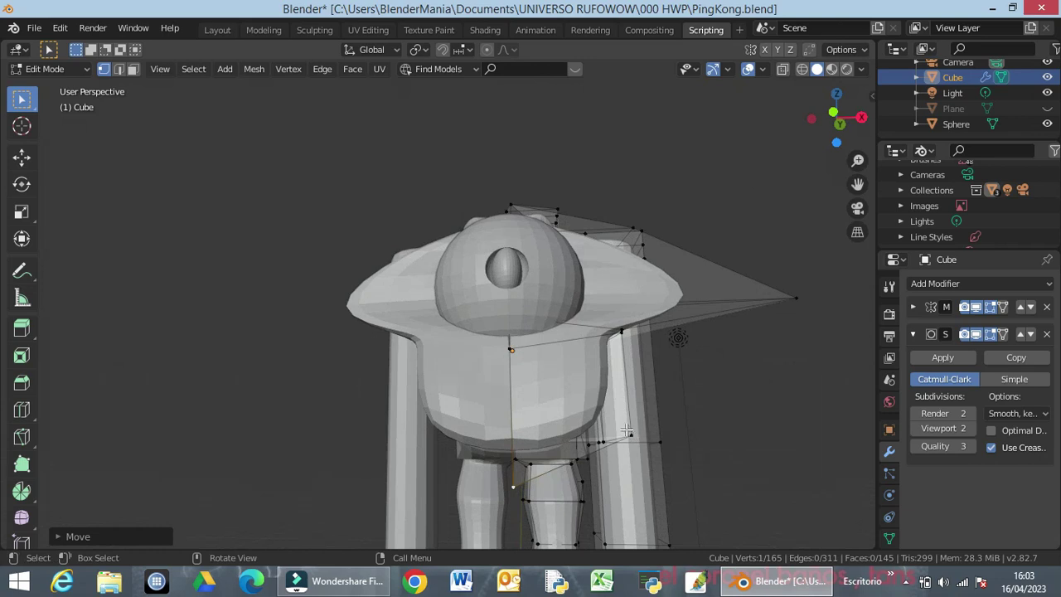
{"action": "left_click", "coordinate": [588, 453]}
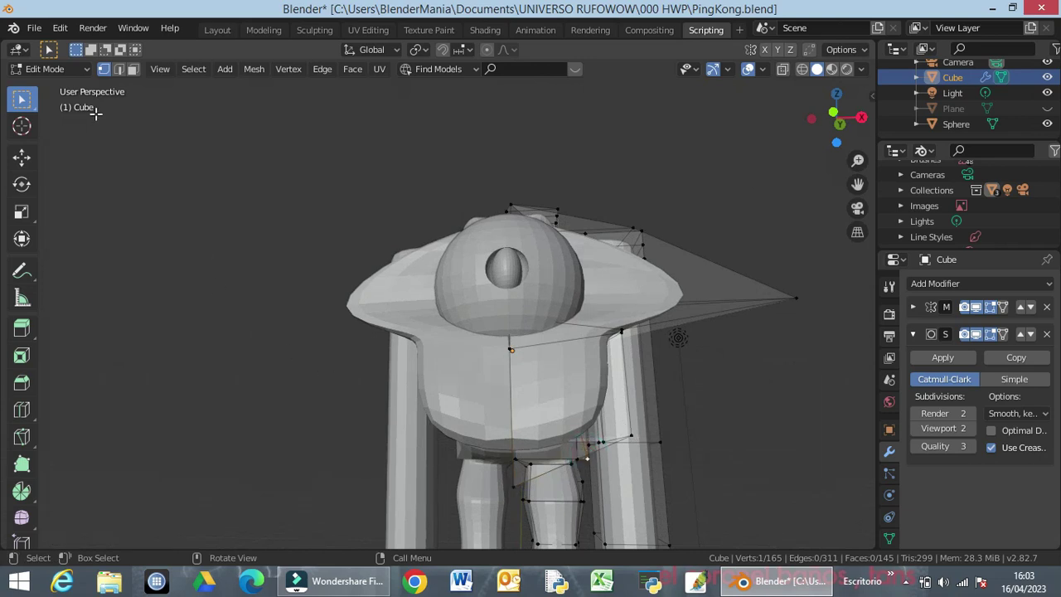
{"action": "left_click", "coordinate": [118, 69]}
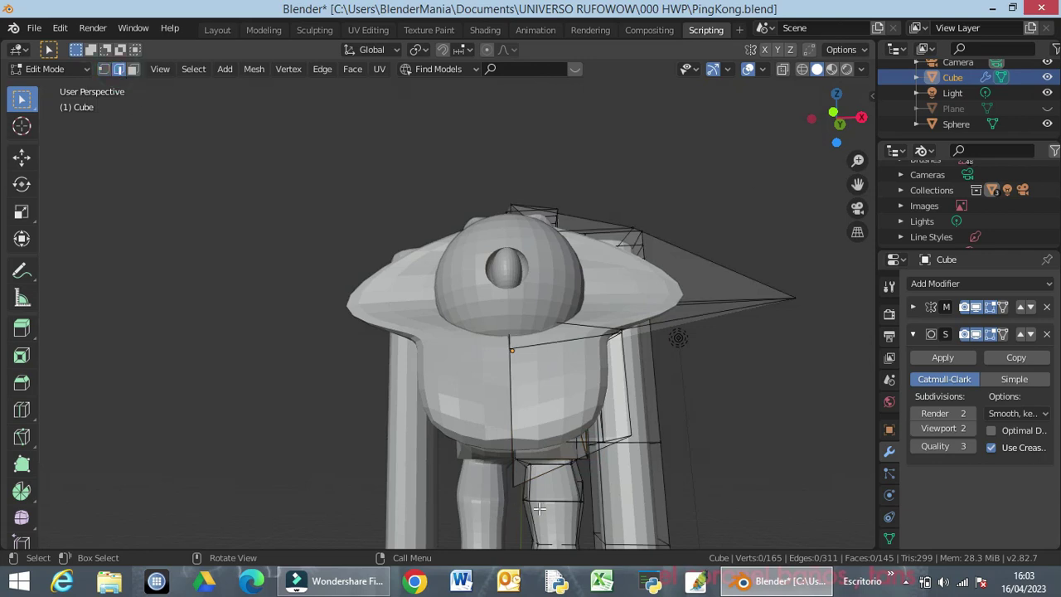
{"action": "left_click", "coordinate": [535, 474]}
{"action": "key", "text": "KP_3"}
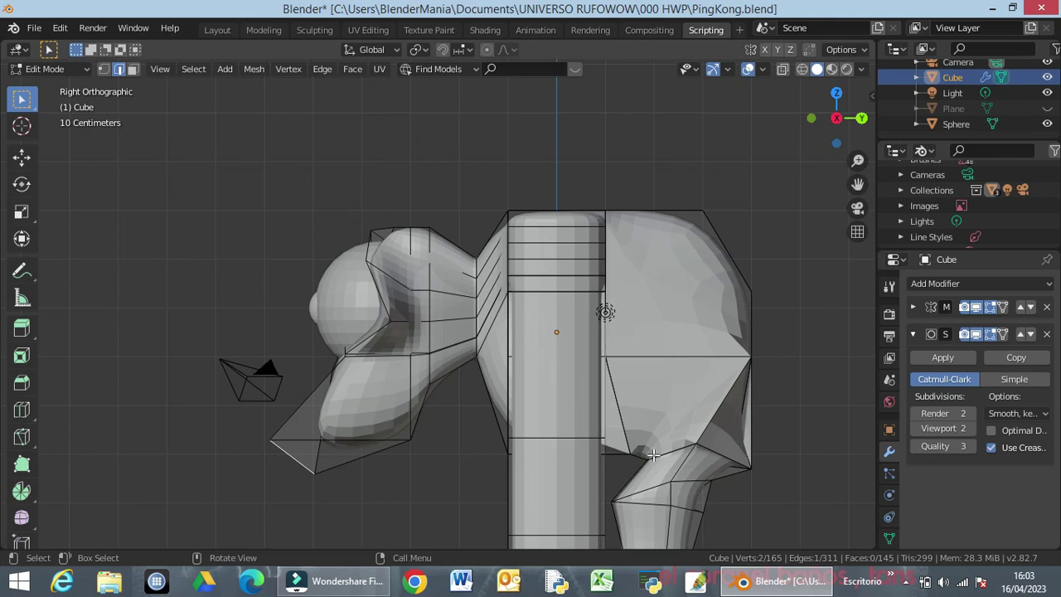
{"action": "key", "text": "g"}
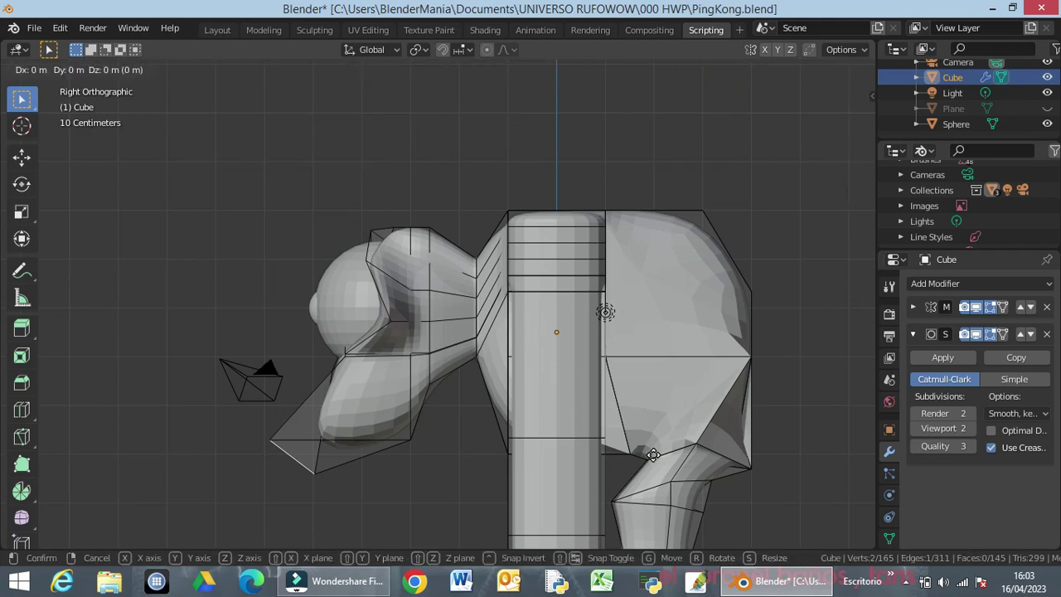
{"action": "key", "text": "y"}
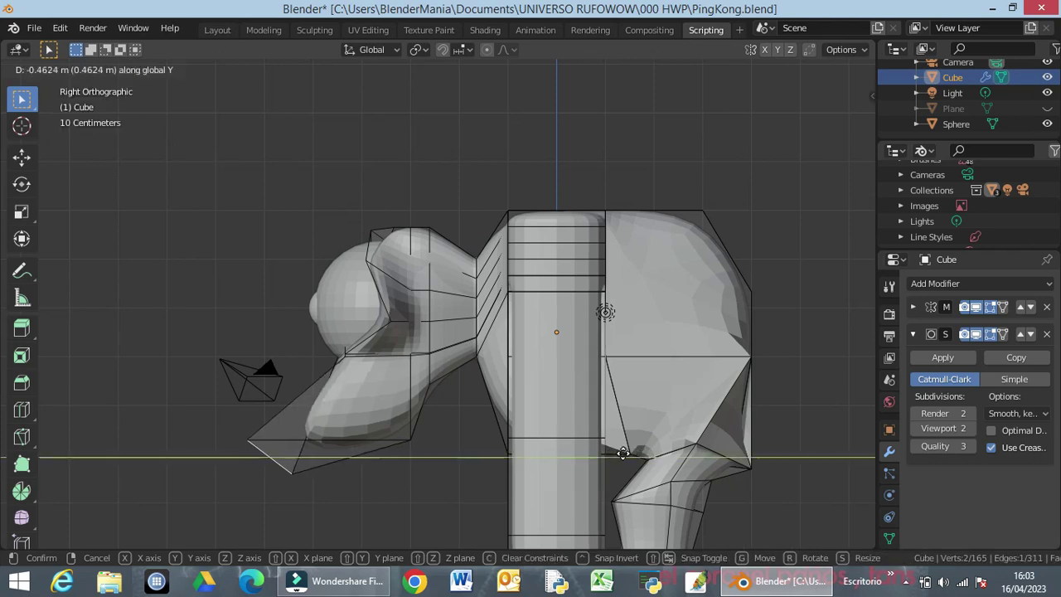
{"action": "left_click", "coordinate": [603, 456]}
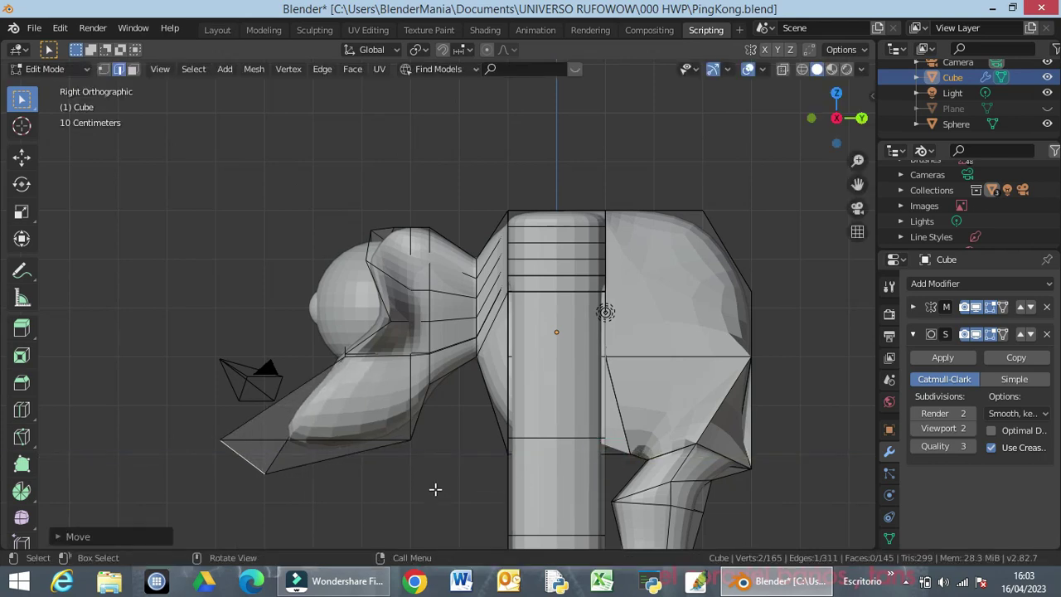
Select the chin's front centre edge and raise it about 0.4 m along the Z axis
{"action": "middle_click_drag", "start_coordinate": [406, 484], "coordinate": [541, 415]}
{"action": "middle_click_drag", "start_coordinate": [492, 461], "coordinate": [429, 429]}
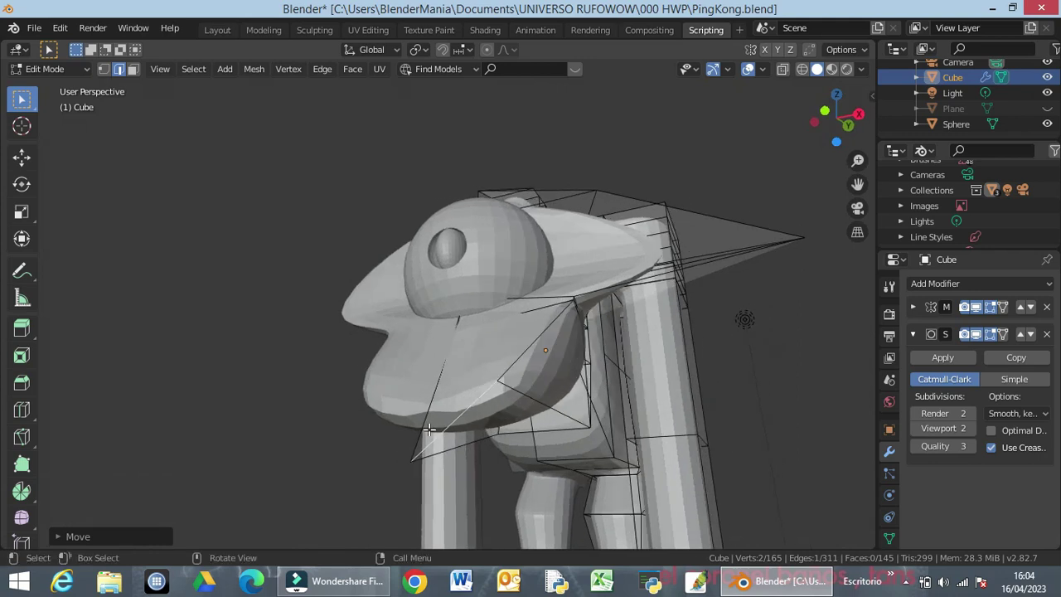
{"action": "left_click", "coordinate": [423, 429]}
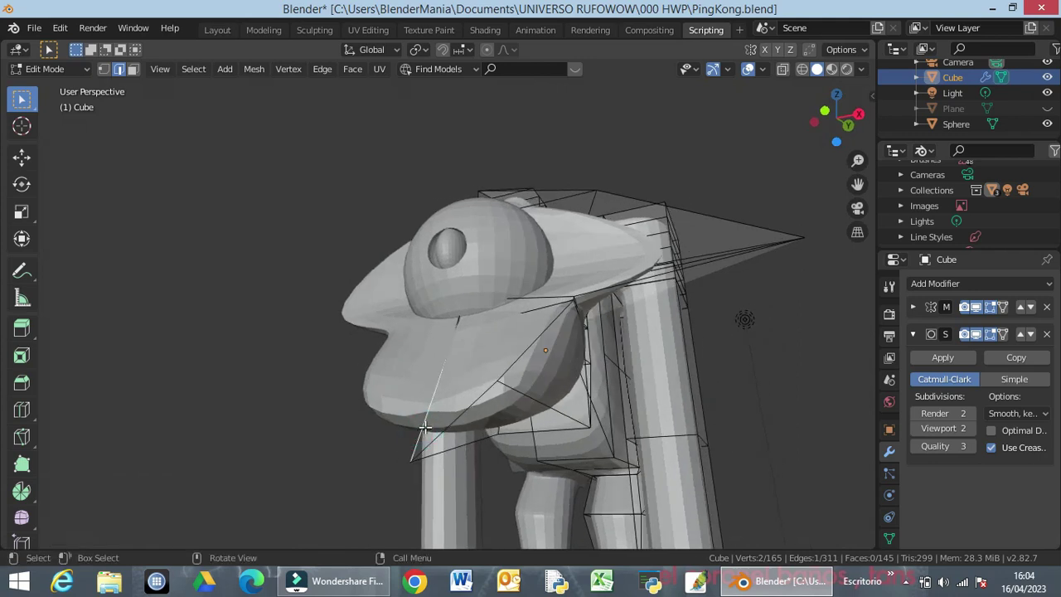
{"action": "key", "text": "g"}
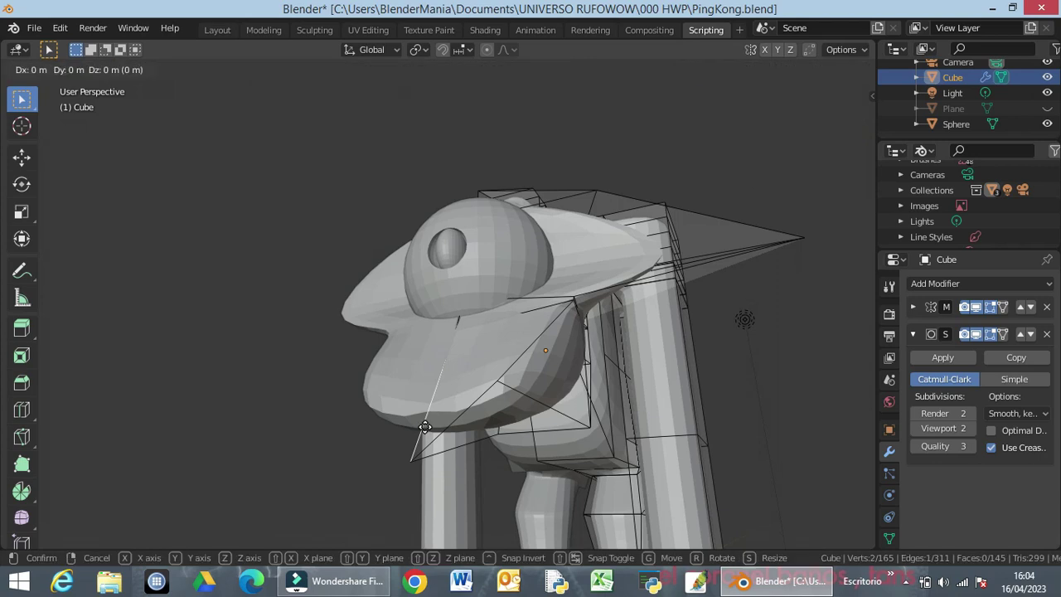
{"action": "key", "text": "z"}
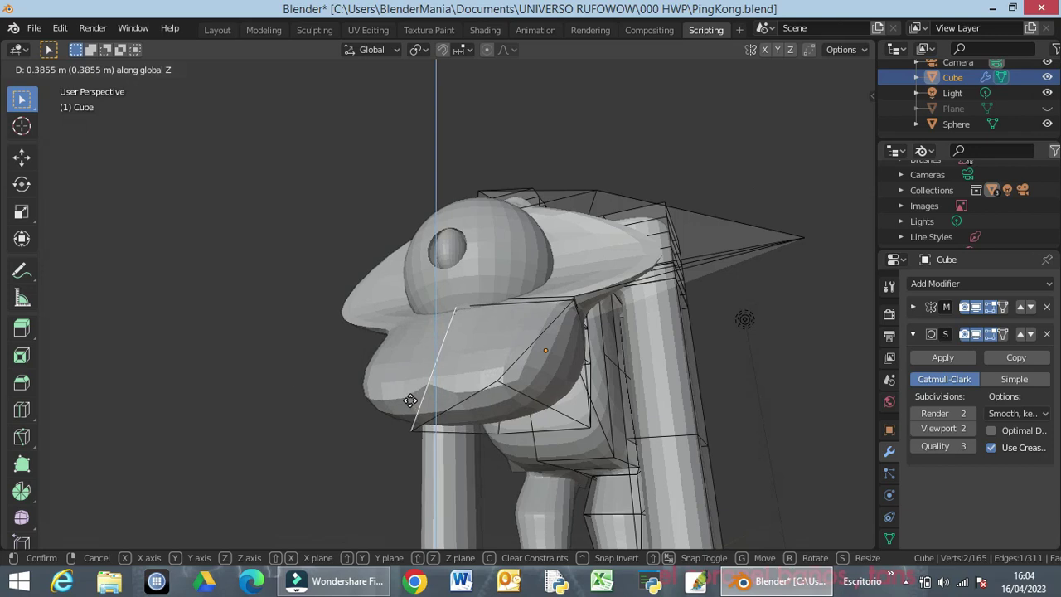
{"action": "left_click", "coordinate": [410, 398]}
{"action": "mouse_move", "coordinate": [448, 443]}
{"action": "middle_mouse_down"}
{"action": "mouse_move", "coordinate": [365, 471]}
{"action": "mouse_move", "coordinate": [457, 462]}
{"action": "middle_mouse_up"}
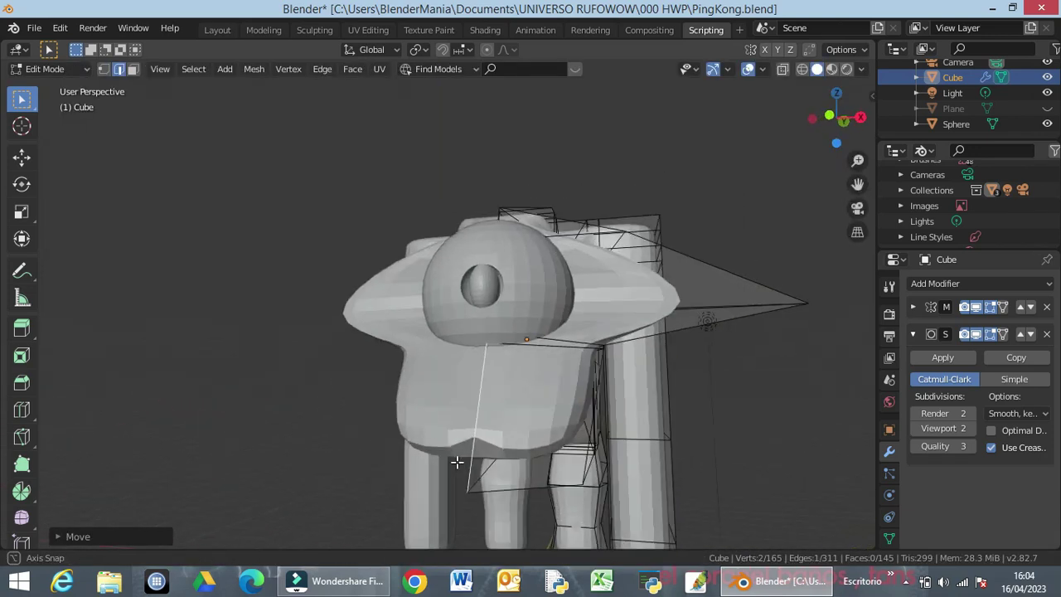
{"action": "left_click", "coordinate": [581, 484]}
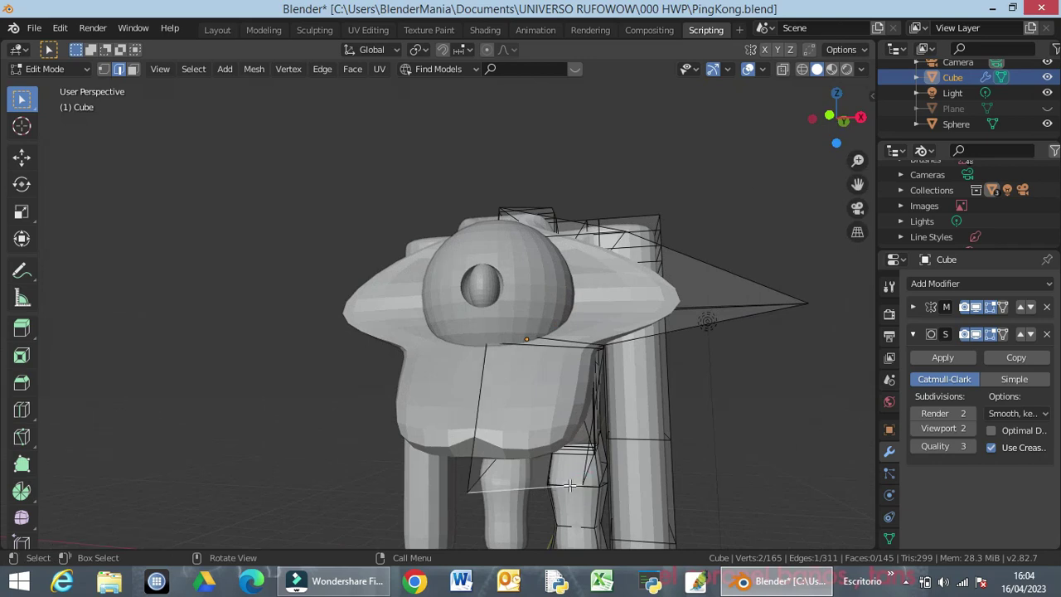
{"action": "key", "text": "g"}
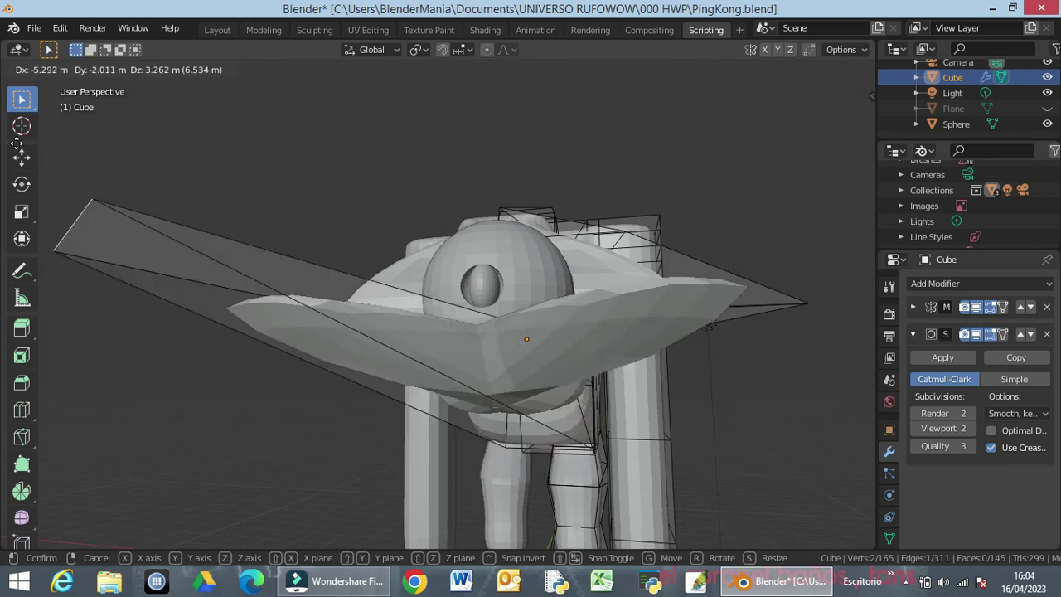
{"action": "right_click", "coordinate": [80, 80]}
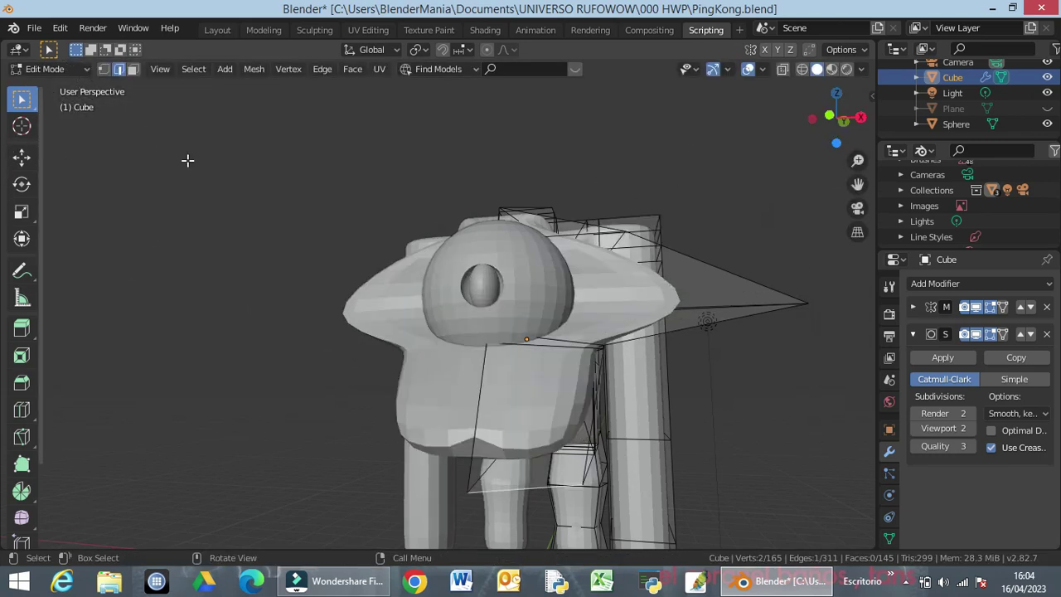
In vertex mode, select the chin's lower front side vertex and move it about 1 m back toward the body along Y
{"action": "left_click", "coordinate": [103, 70]}
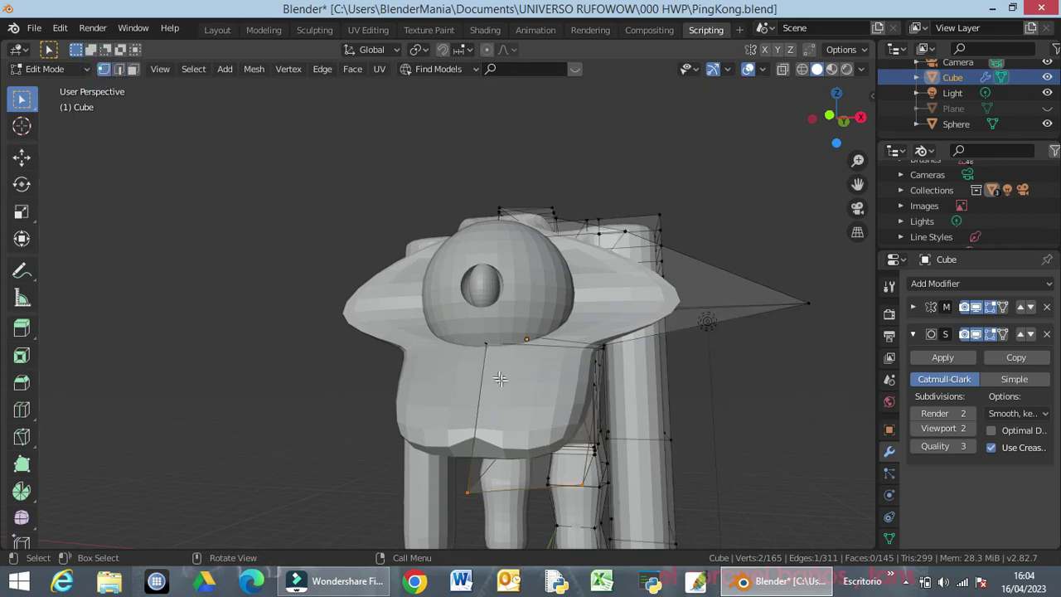
{"action": "middle_click_drag", "start_coordinate": [517, 416], "coordinate": [478, 389]}
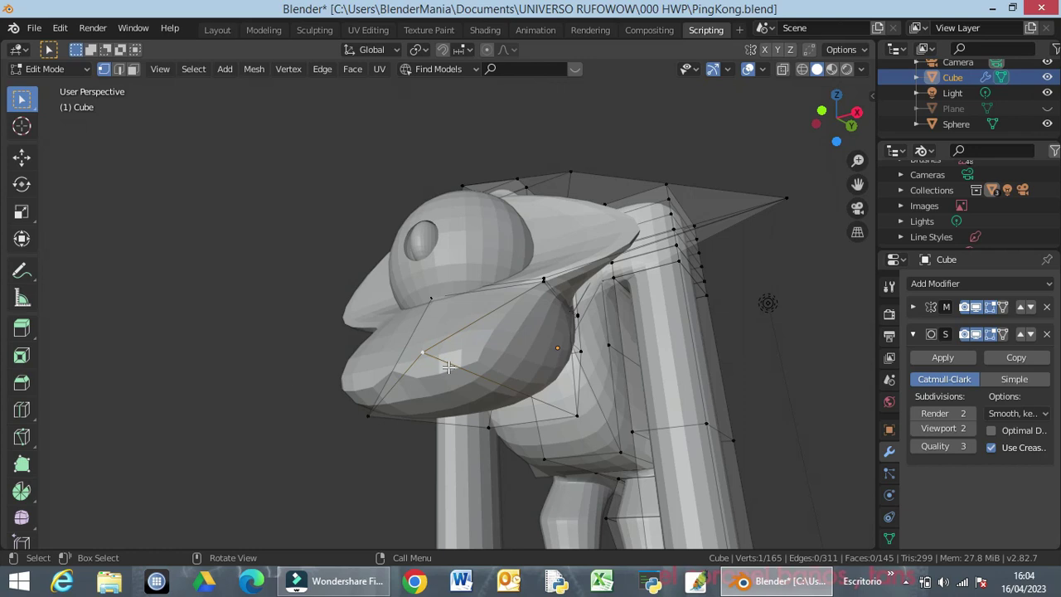
{"action": "key", "text": "g"}
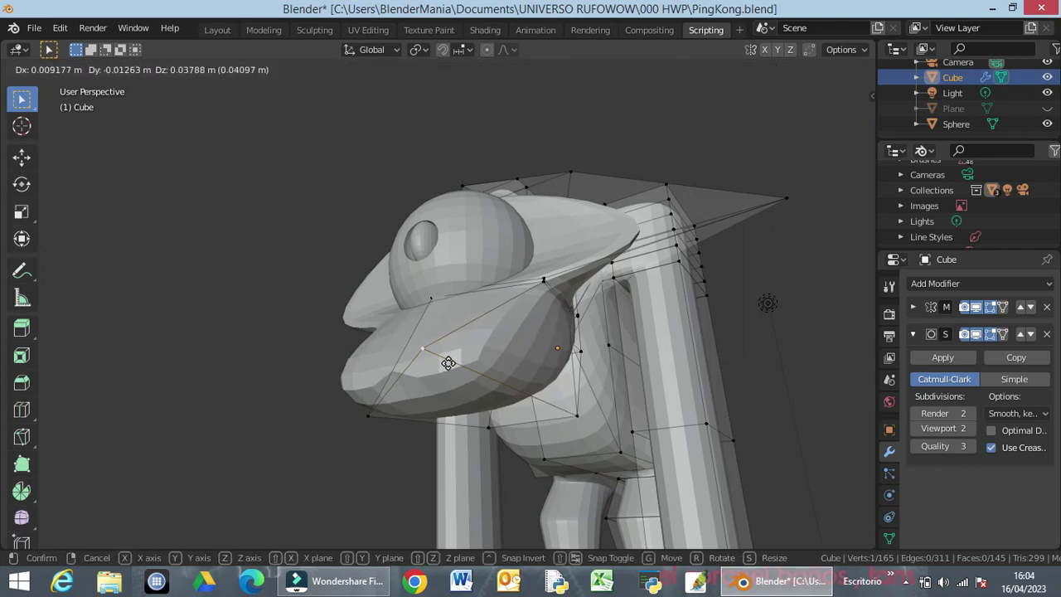
{"action": "key", "text": "y"}
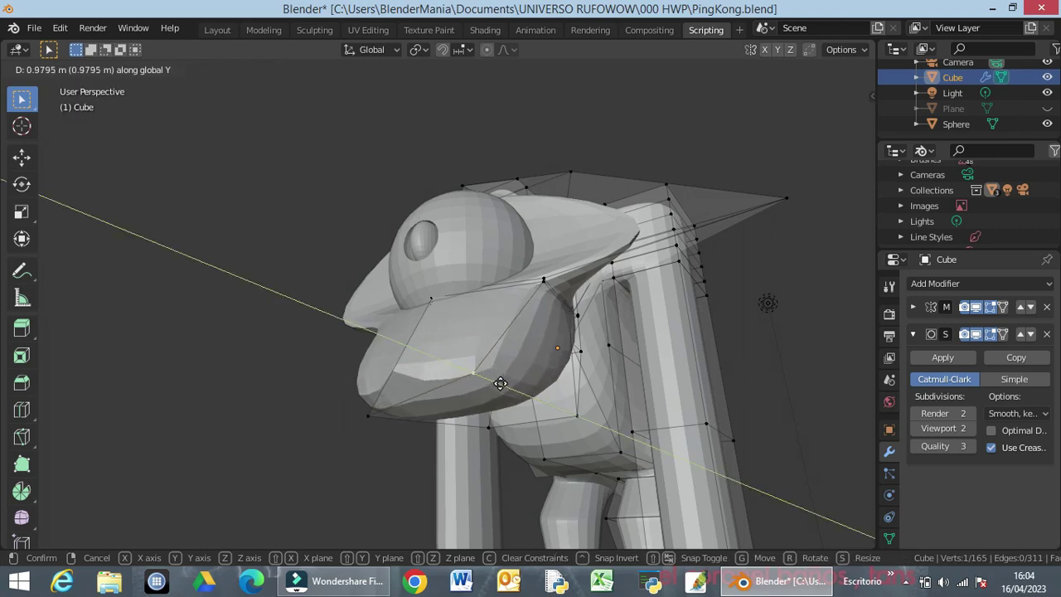
{"action": "left_click", "coordinate": [499, 378]}
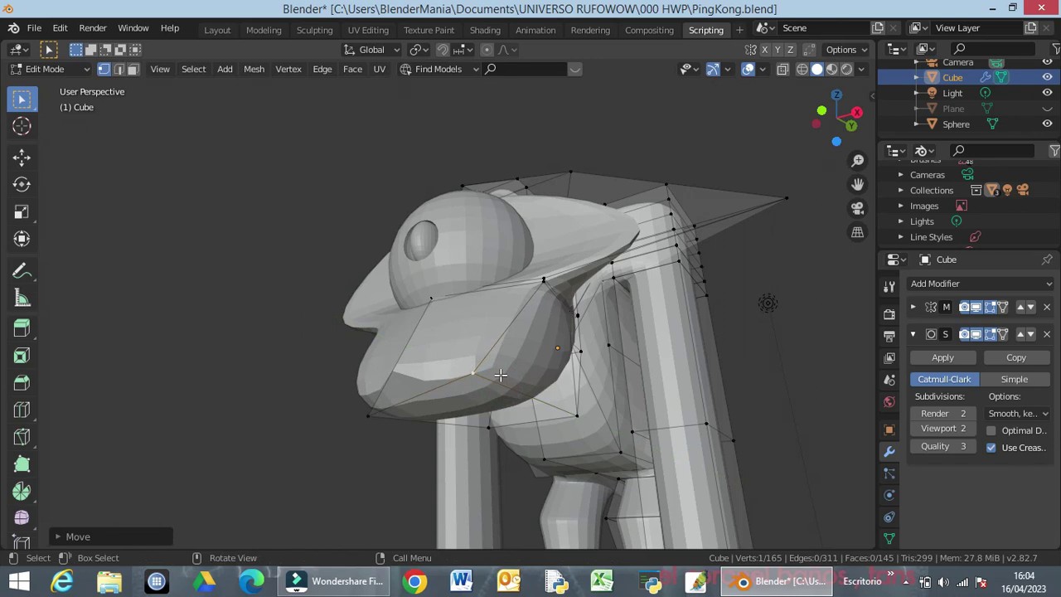
Select the chin's lower centre tip vertex and lower it along the Z axis
{"action": "left_click", "coordinate": [384, 385]}
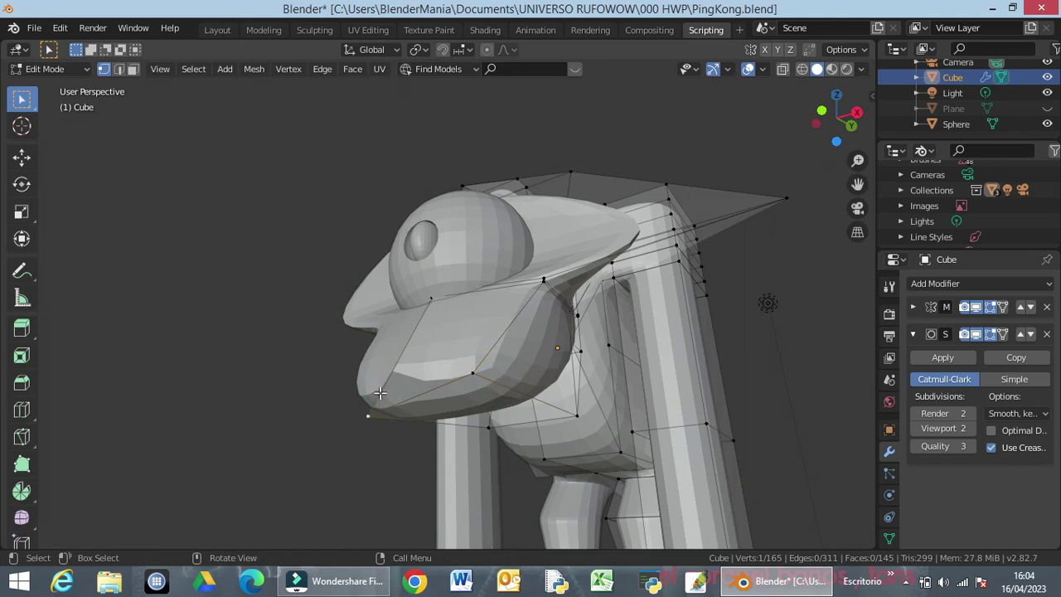
{"action": "key", "text": "g"}
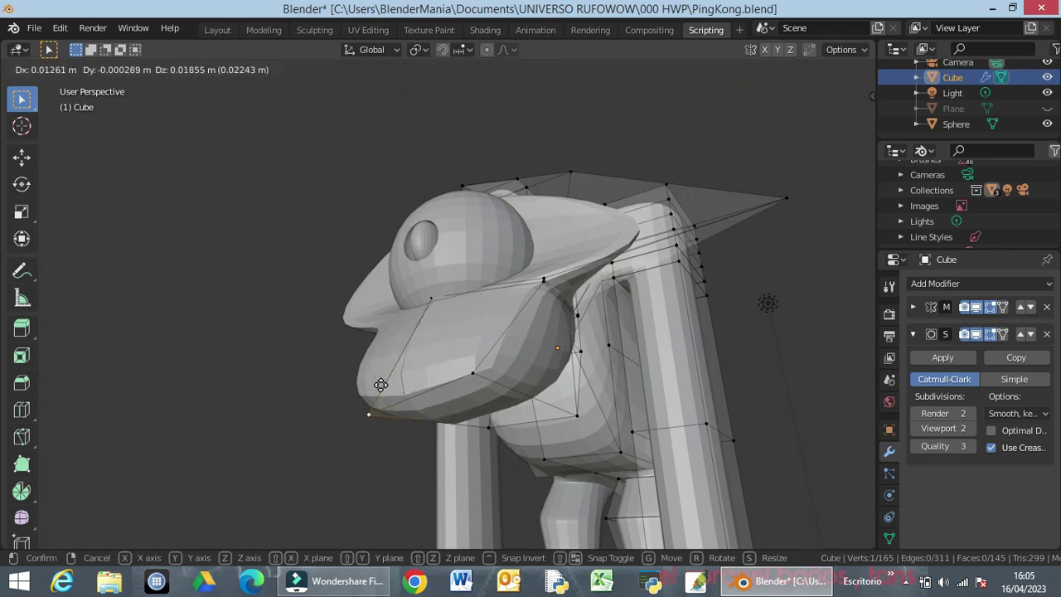
{"action": "key", "text": "z"}
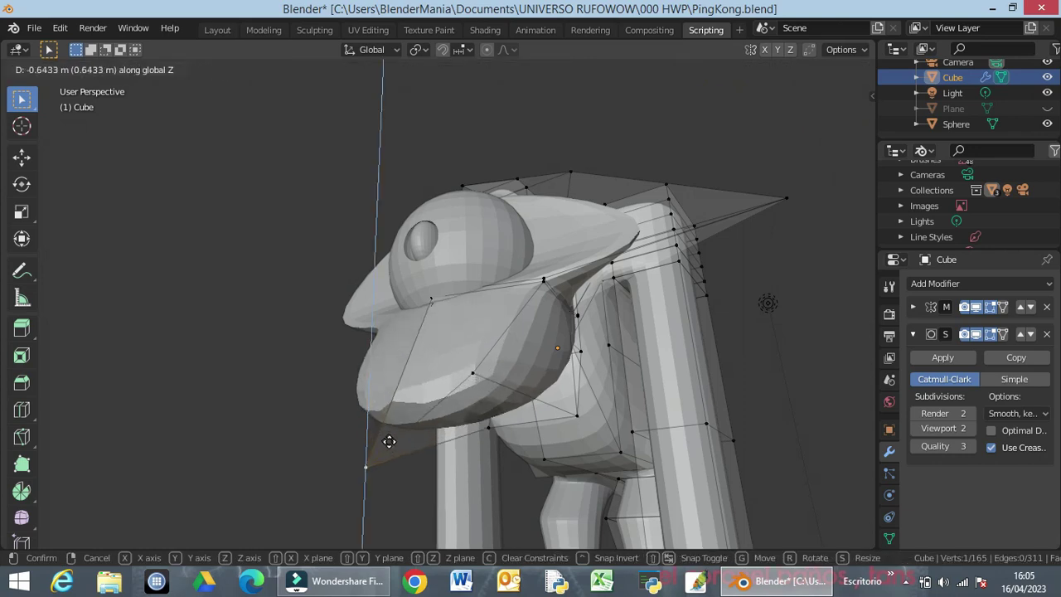
{"action": "left_click", "coordinate": [416, 479]}
Nudge the chin's lower centre tip vertex very slightly along the Z axis, checking the chin from the front
{"action": "middle_click_drag", "start_coordinate": [416, 479], "coordinate": [516, 430]}
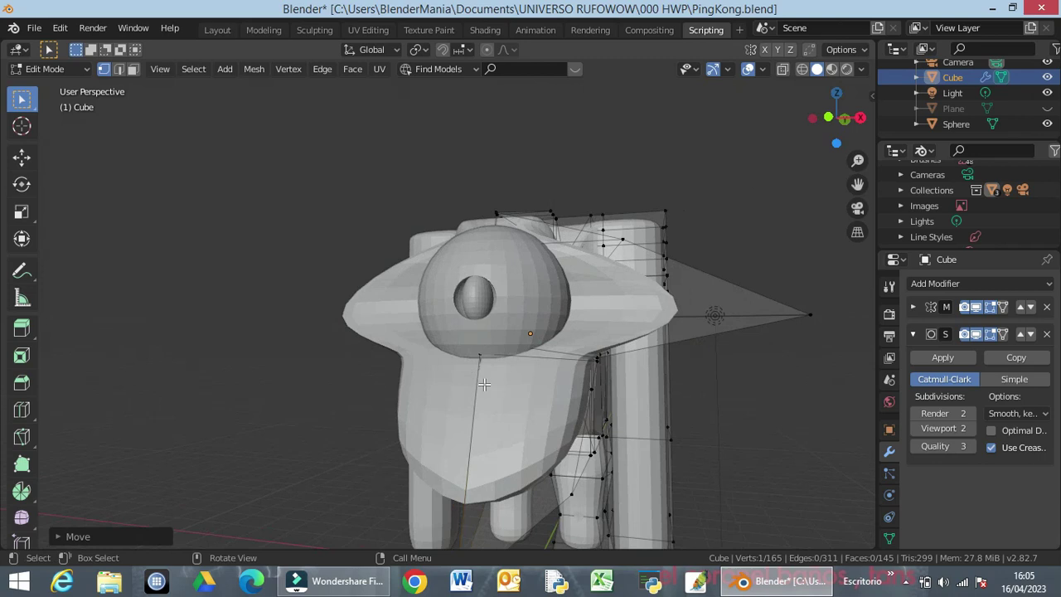
{"action": "middle_click_drag", "start_coordinate": [479, 359], "coordinate": [503, 423]}
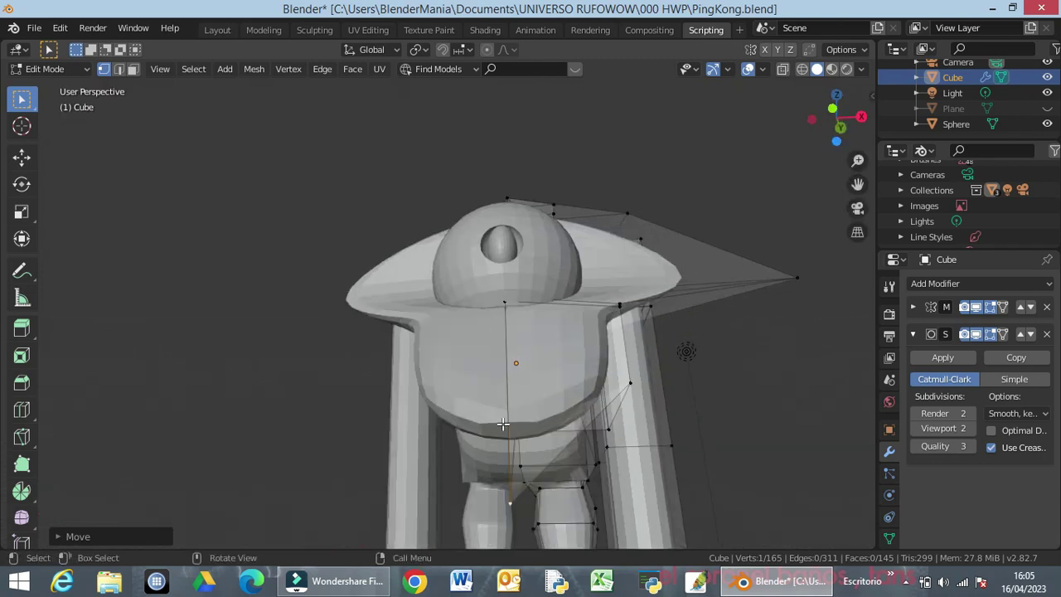
{"action": "key", "text": "g"}
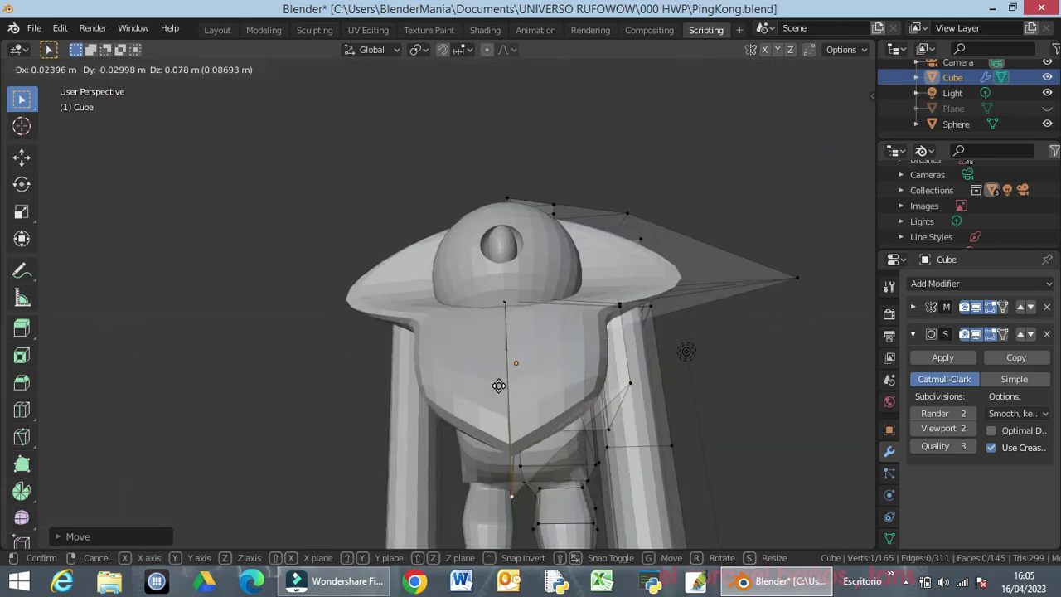
{"action": "key", "text": "z"}
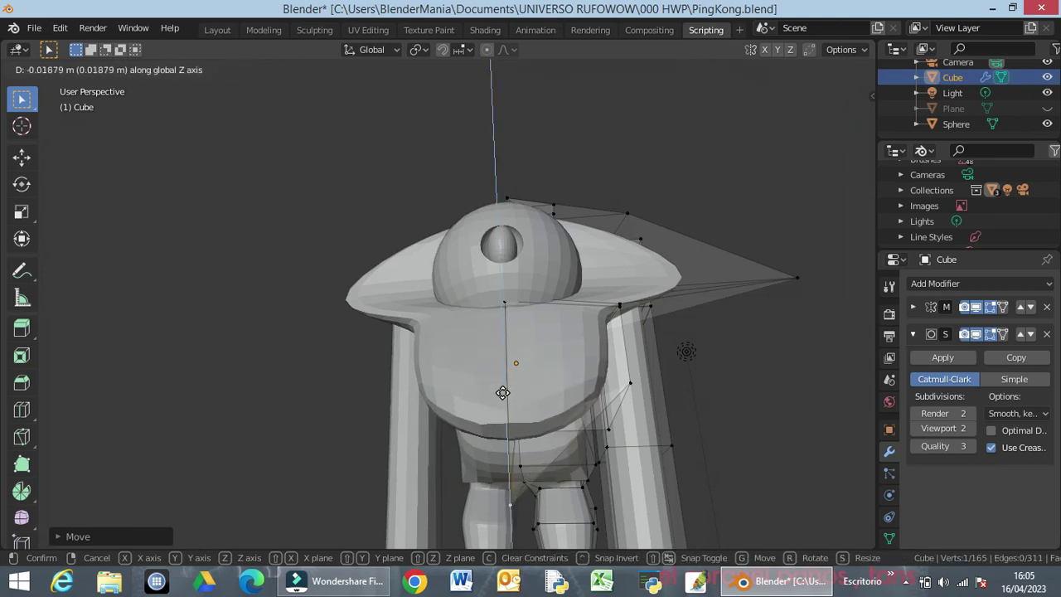
{"action": "left_click", "coordinate": [503, 390]}
Try another Z-axis move of the chin's lower centre tip vertex, and undo its recent moves along Z
{"action": "middle_click_drag", "start_coordinate": [536, 394], "coordinate": [280, 453]}
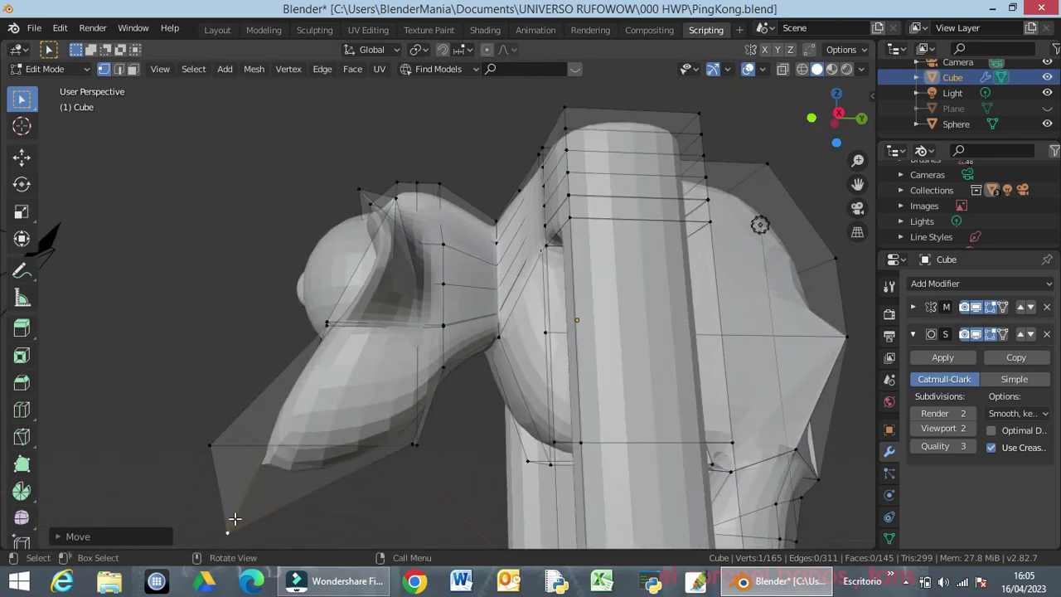
{"action": "key", "text": "g"}
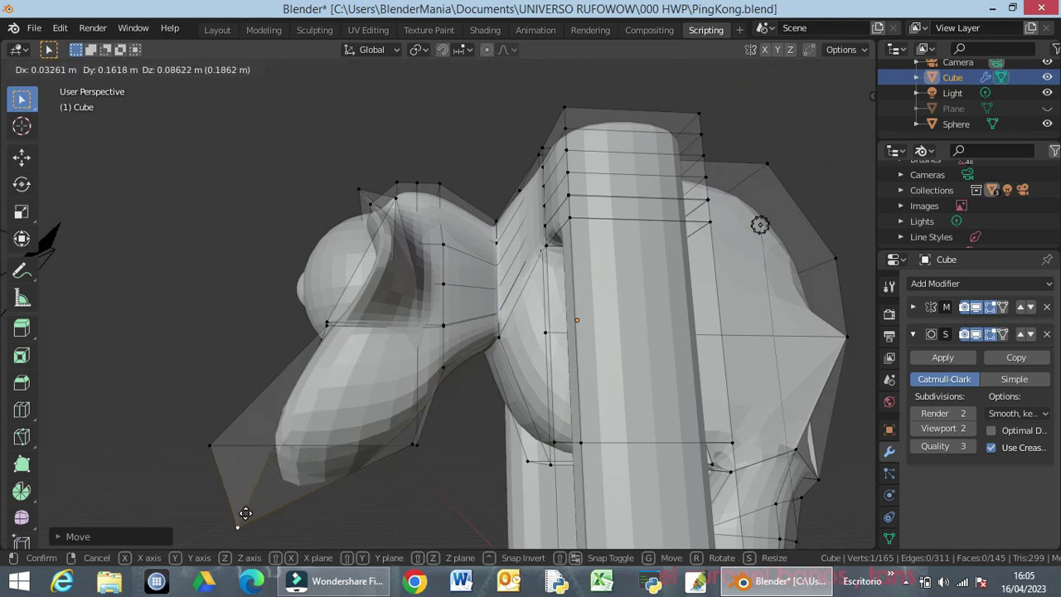
{"action": "key", "text": "z"}
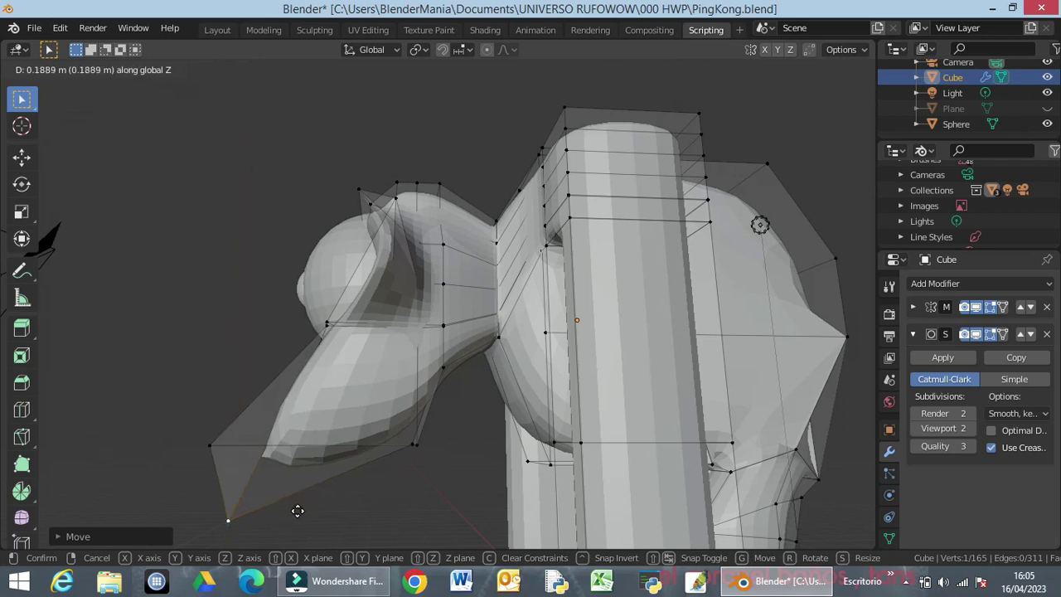
{"action": "left_click", "coordinate": [312, 503]}
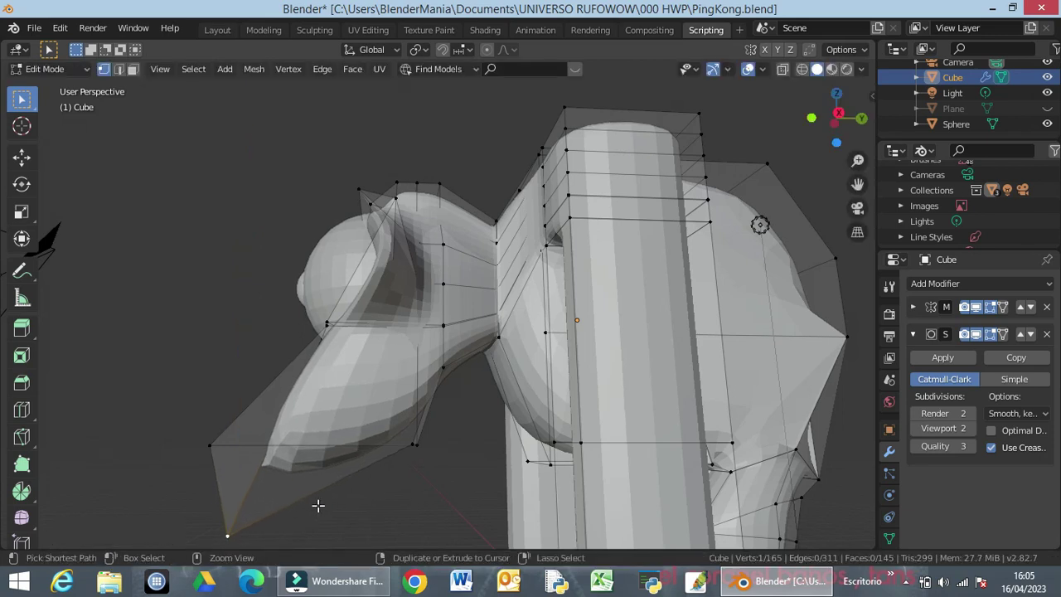
{"action": "key", "text": "ctrl+z"}
{"action": "key", "text": "ctrl+z"}
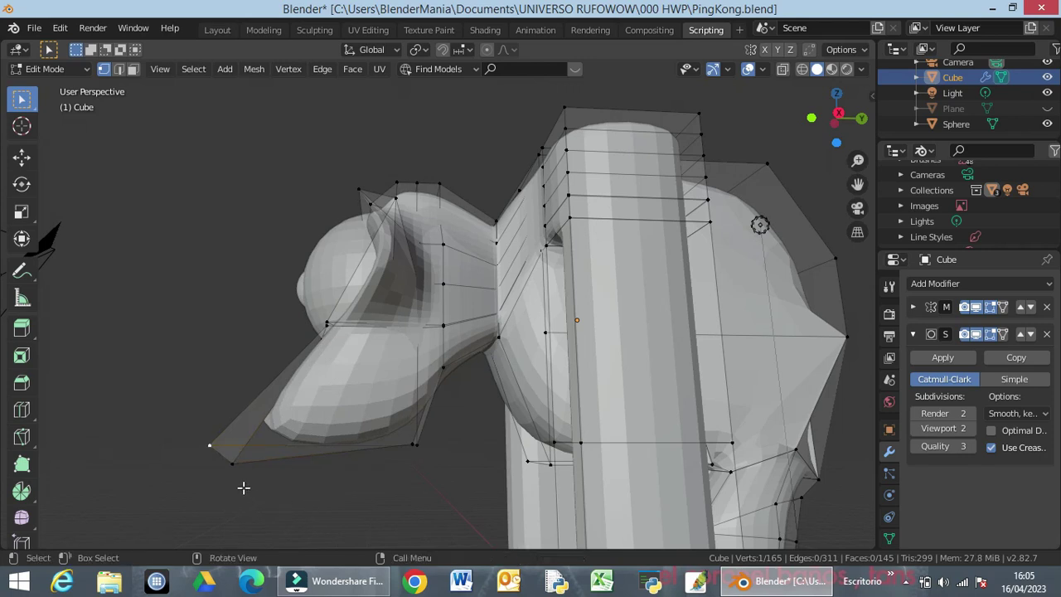
Move the chin's lower front side vertex forward, away from the body, along the Y axis
{"action": "key", "text": "g"}
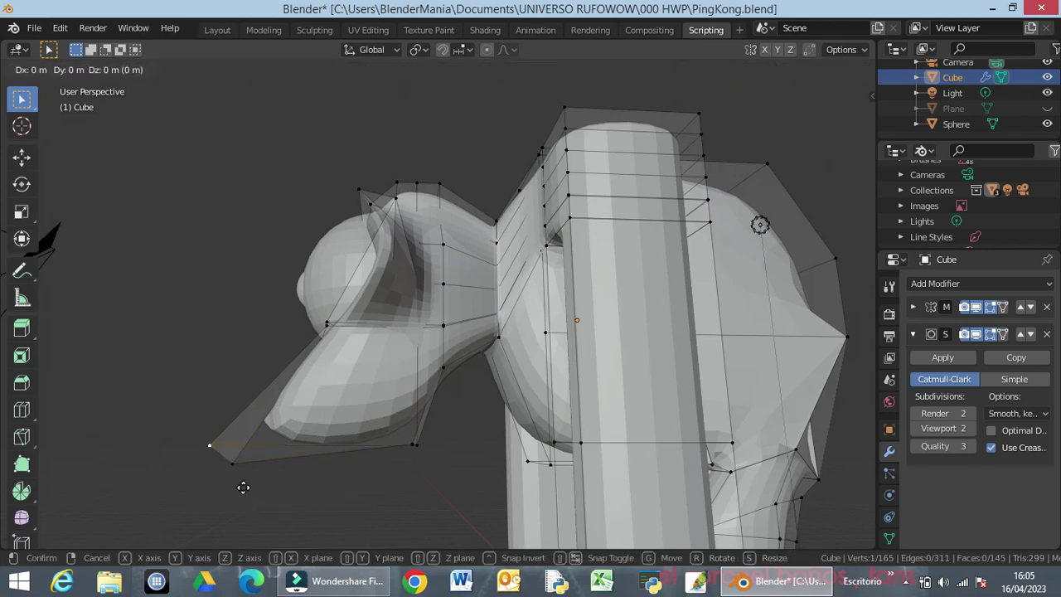
{"action": "key", "text": "y"}
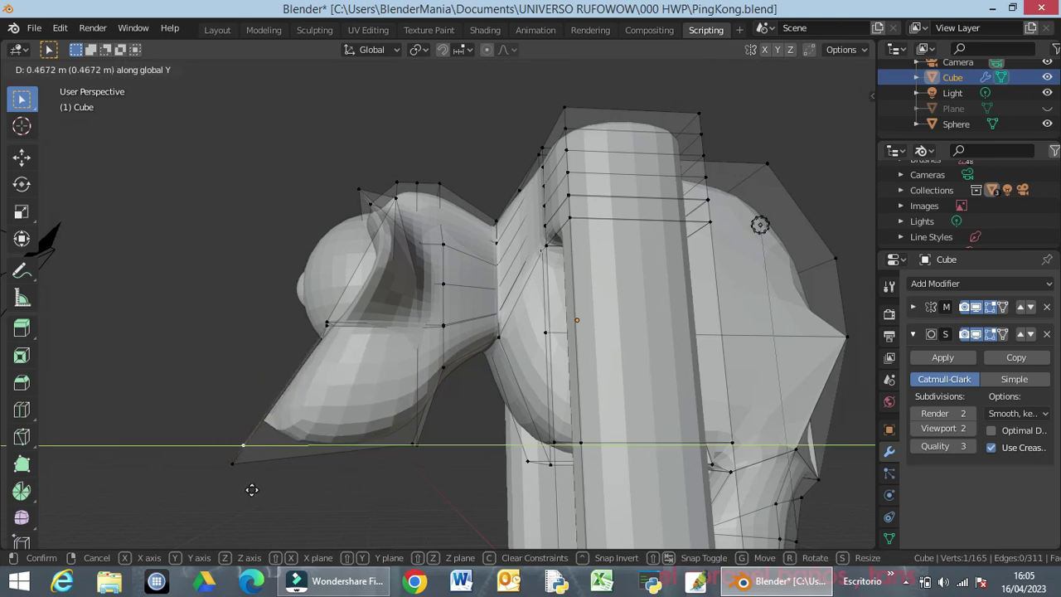
{"action": "left_click", "coordinate": [188, 487]}
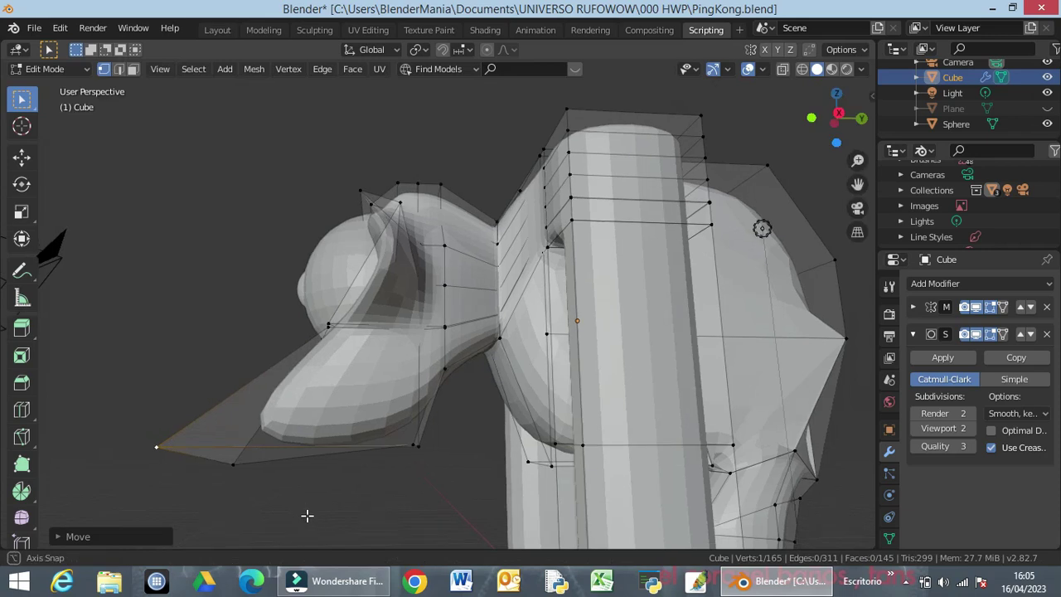
Select the chin's lower centre tip vertex and move it back toward the body along the Y axis
{"action": "middle_click_drag", "start_coordinate": [307, 516], "coordinate": [425, 520]}
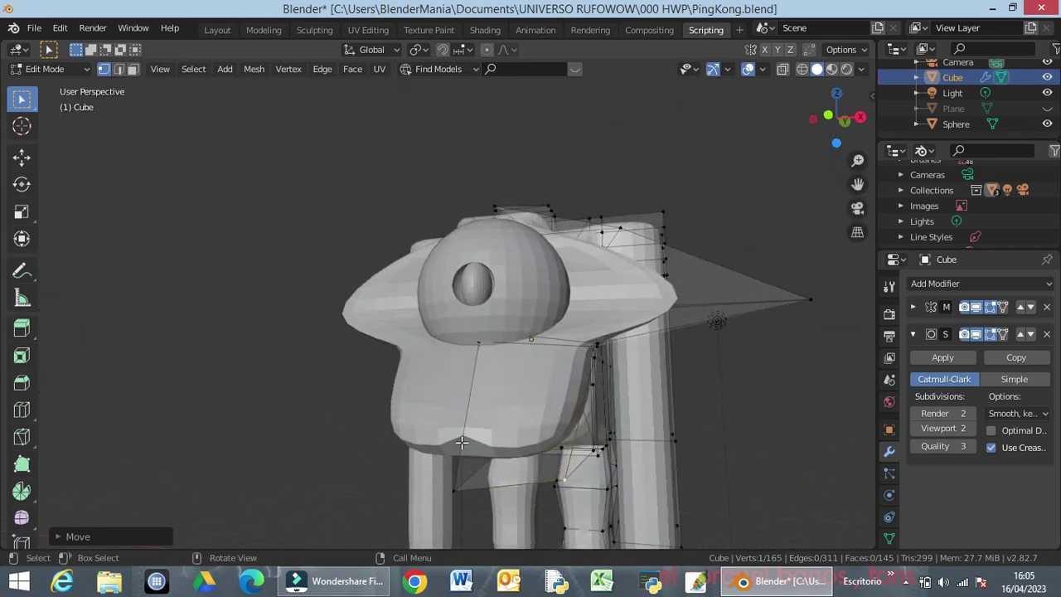
{"action": "left_click", "coordinate": [452, 491]}
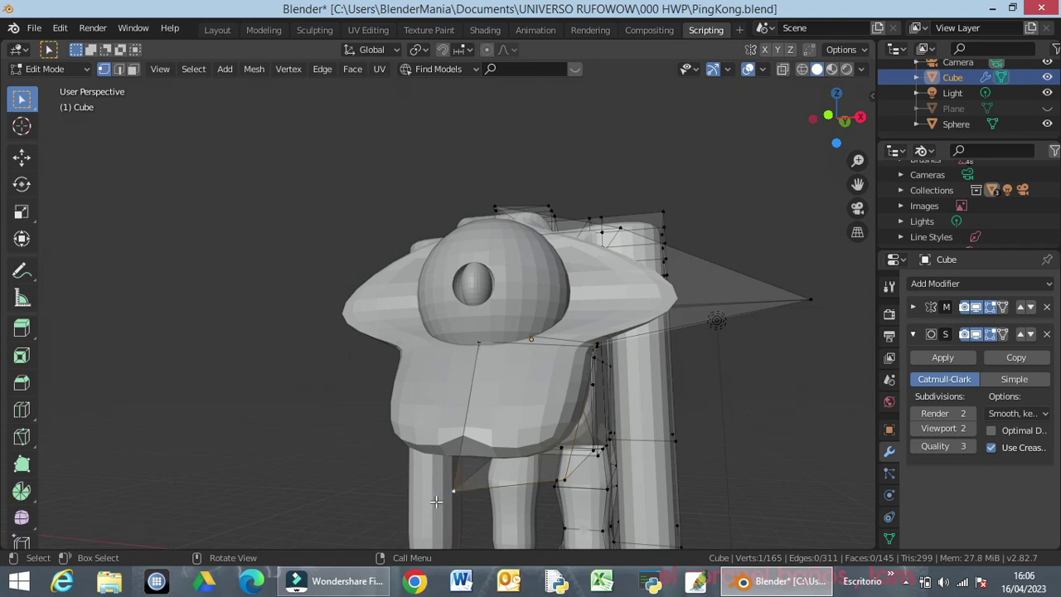
{"action": "key", "text": "g"}
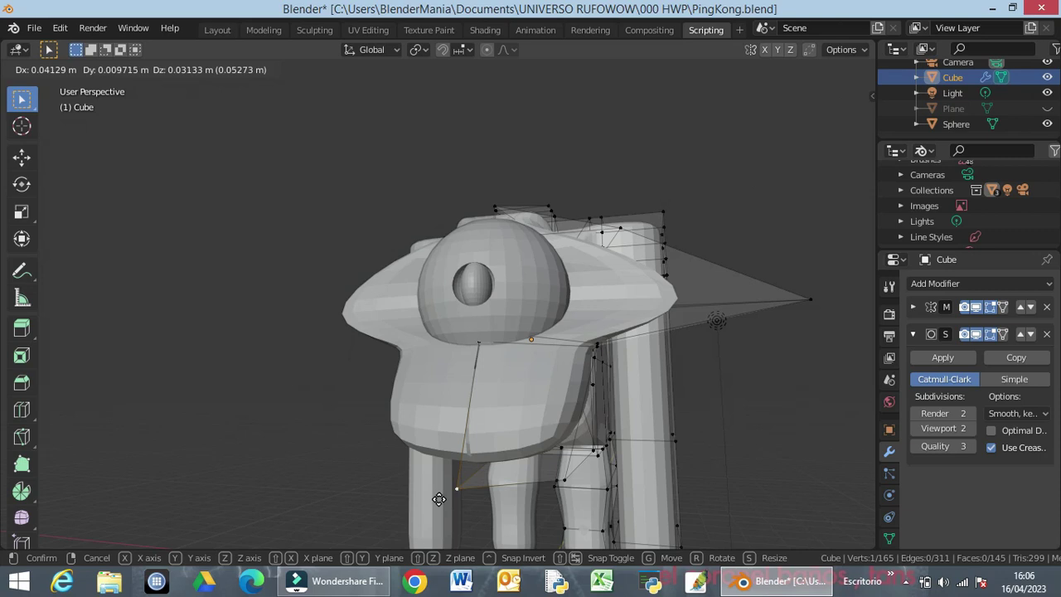
{"action": "key", "text": "y"}
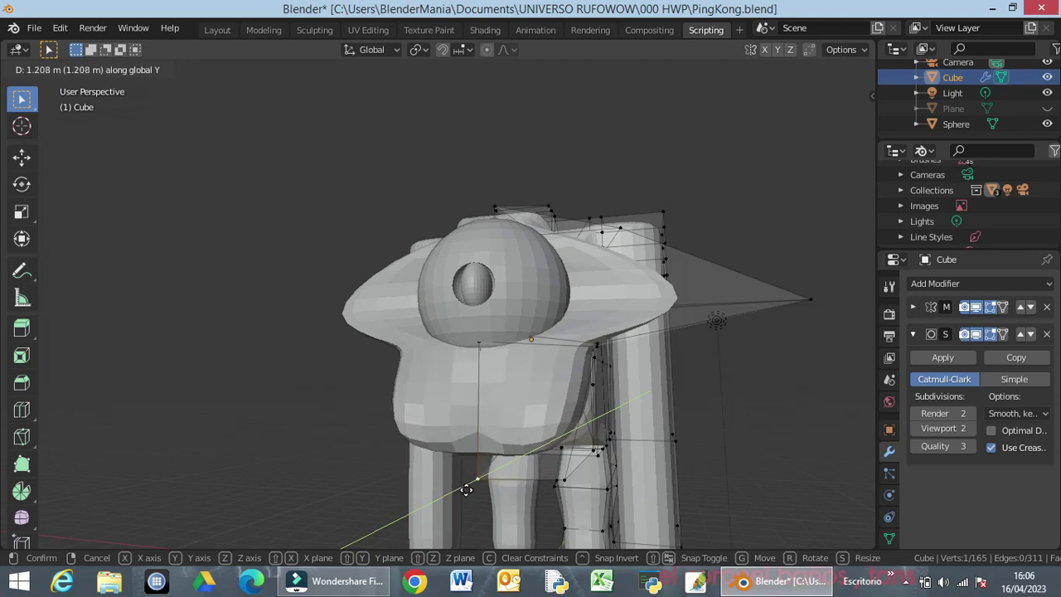
{"action": "left_click", "coordinate": [470, 487]}
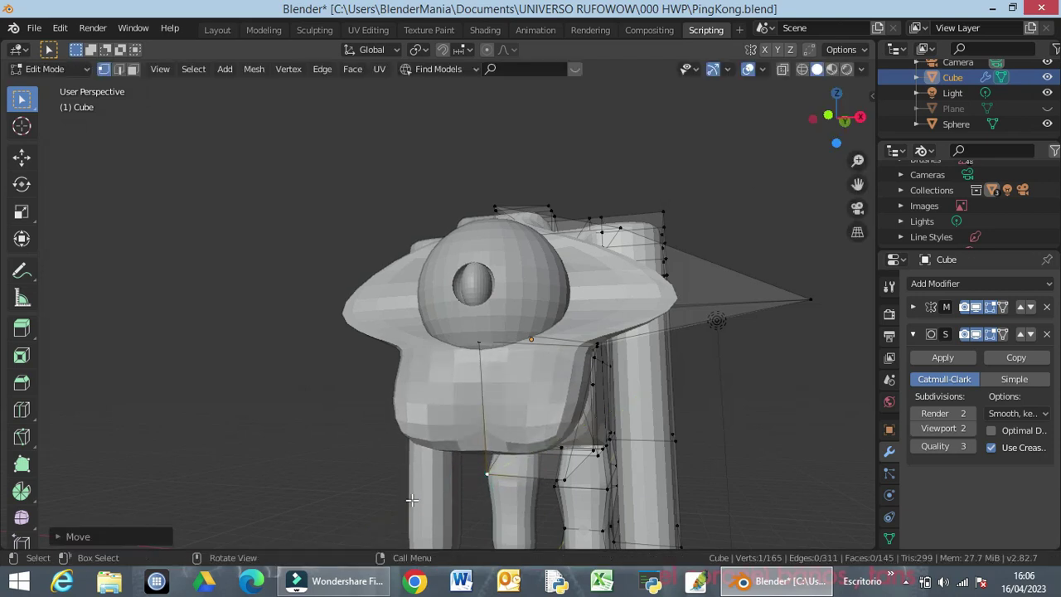
In edge mode, select the chin's front centre edge and move it back toward the body along the Y axis
{"action": "middle_click_drag", "start_coordinate": [403, 490], "coordinate": [465, 483]}
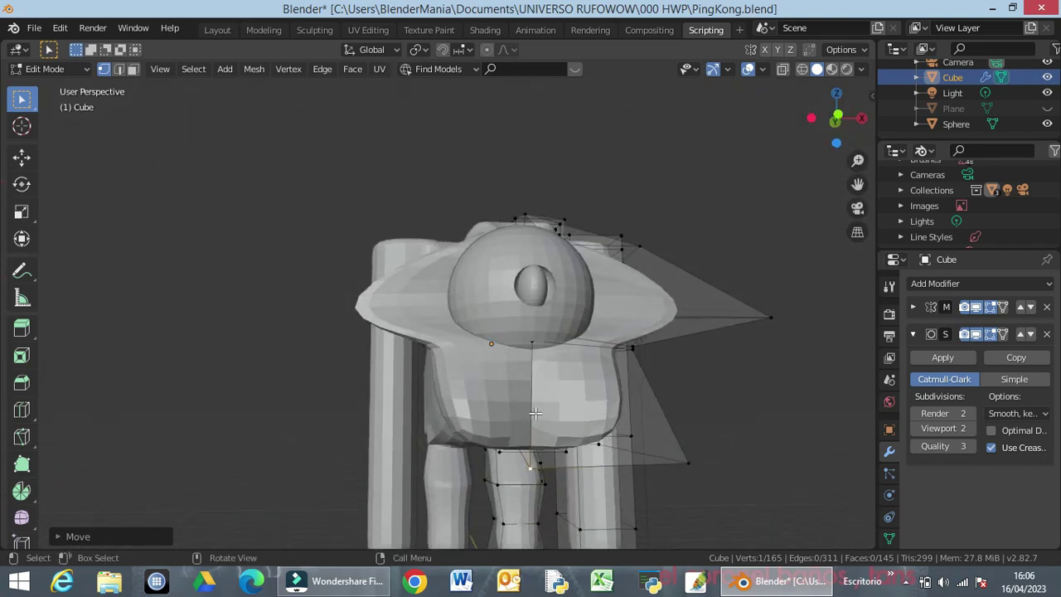
{"action": "left_click", "coordinate": [119, 69]}
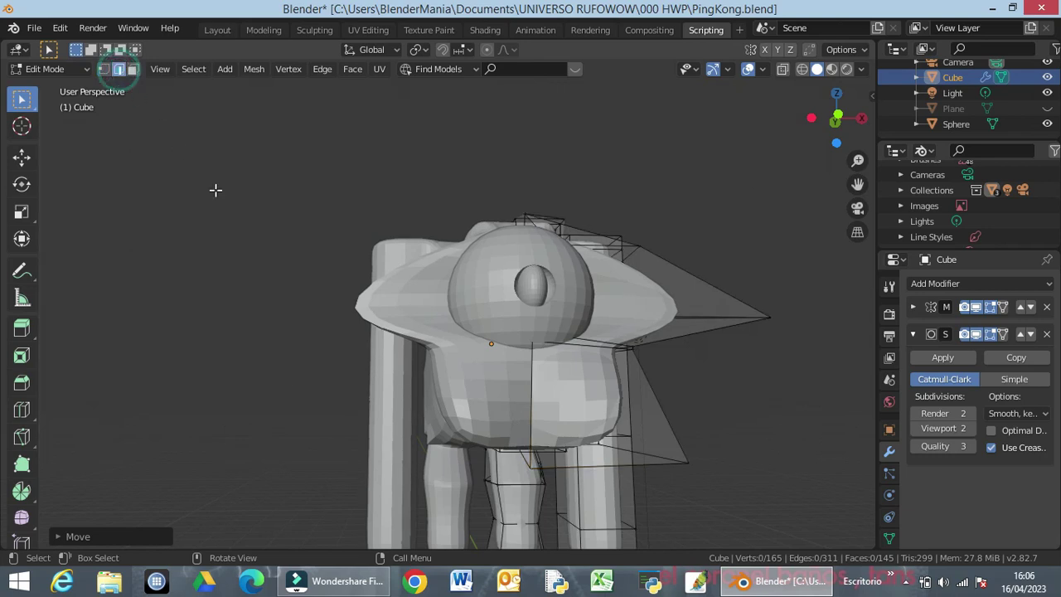
{"action": "left_click", "coordinate": [530, 398]}
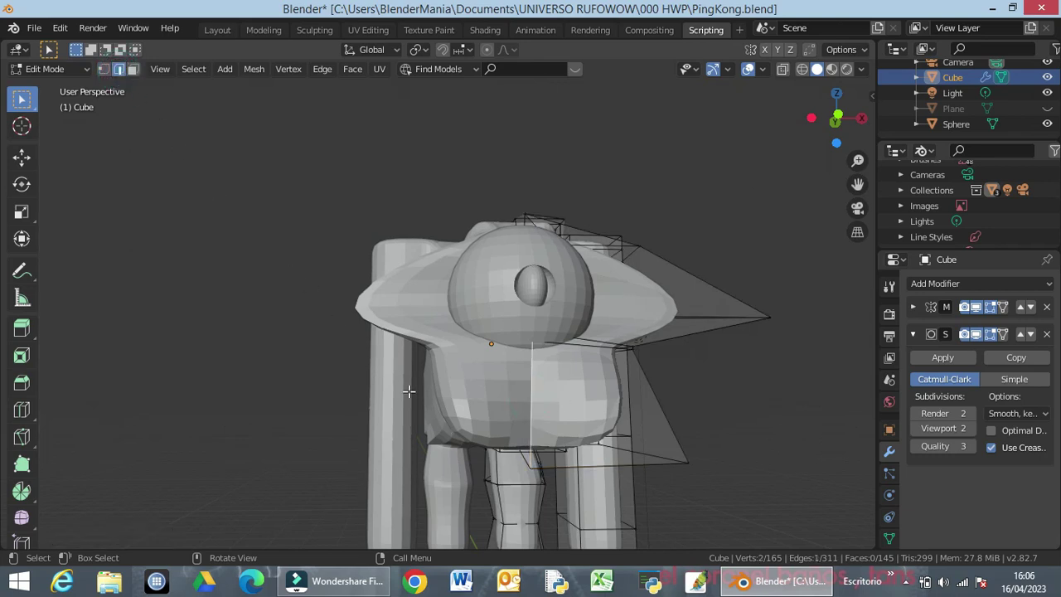
{"action": "key", "text": "g"}
{"action": "key", "text": "y"}
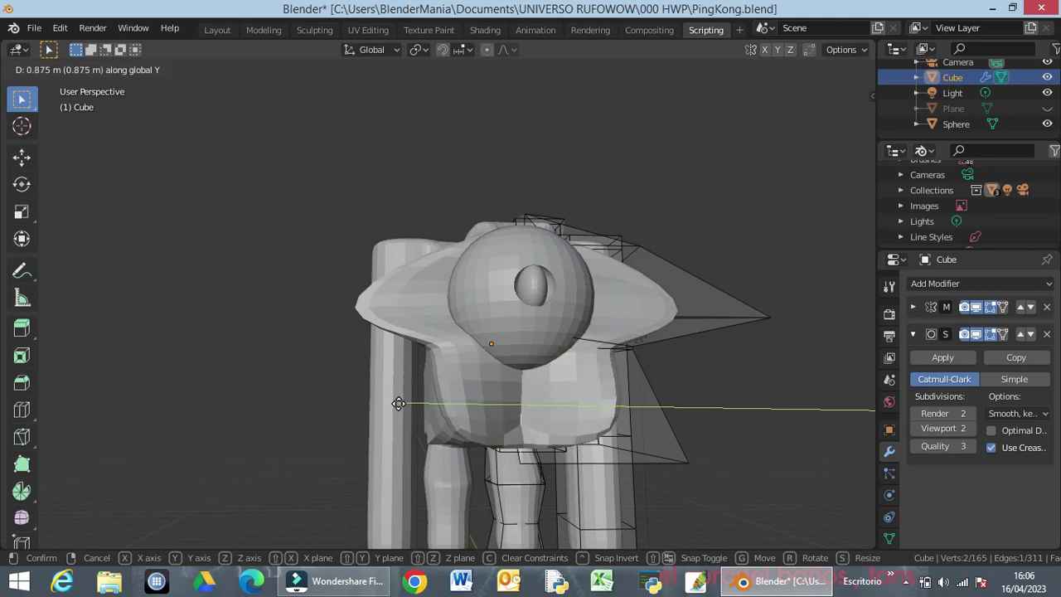
{"action": "left_click", "coordinate": [398, 403]}
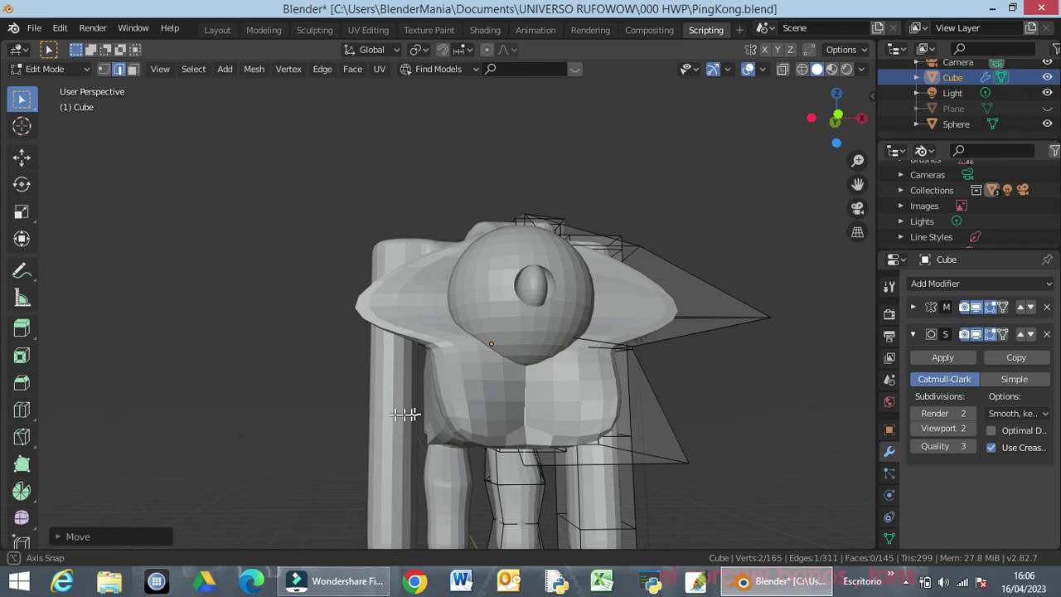
Select the chin's lower side edge and move it outward along the X axis to widen the chin
{"action": "middle_click_drag", "start_coordinate": [407, 414], "coordinate": [362, 398]}
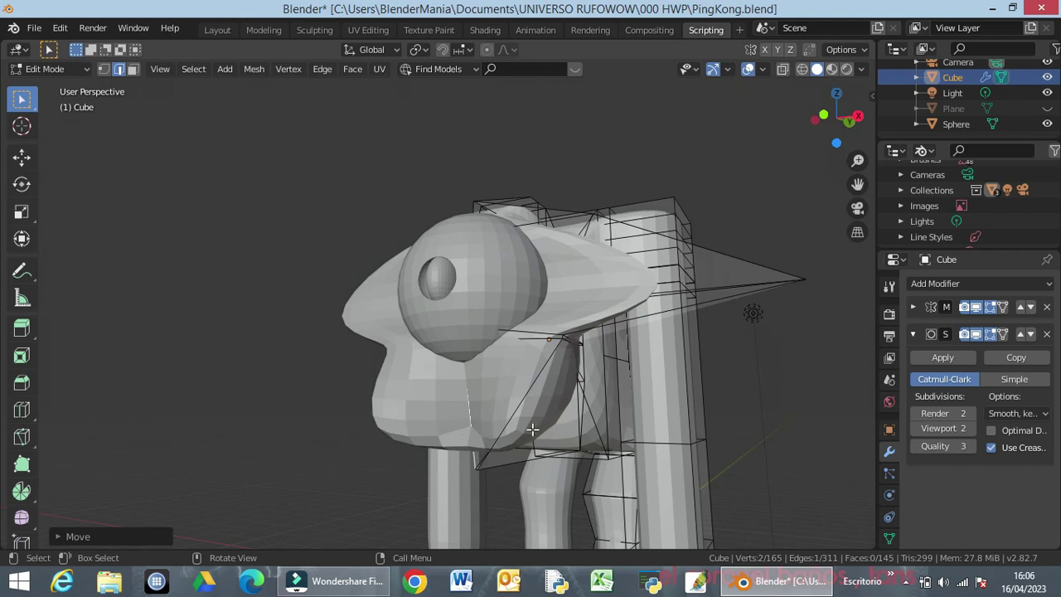
{"action": "left_click", "coordinate": [524, 465]}
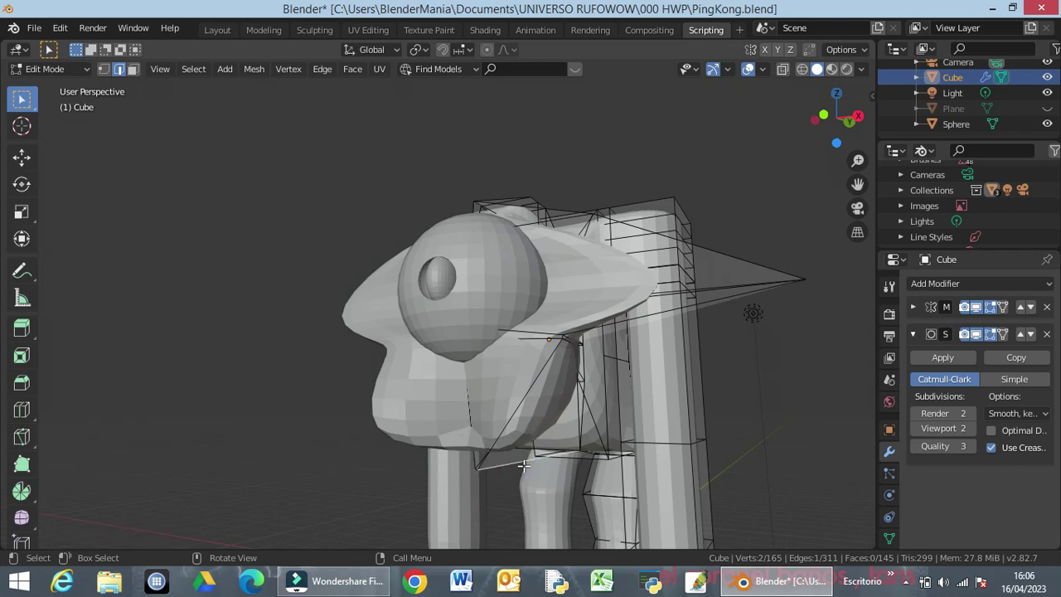
{"action": "key", "text": "g"}
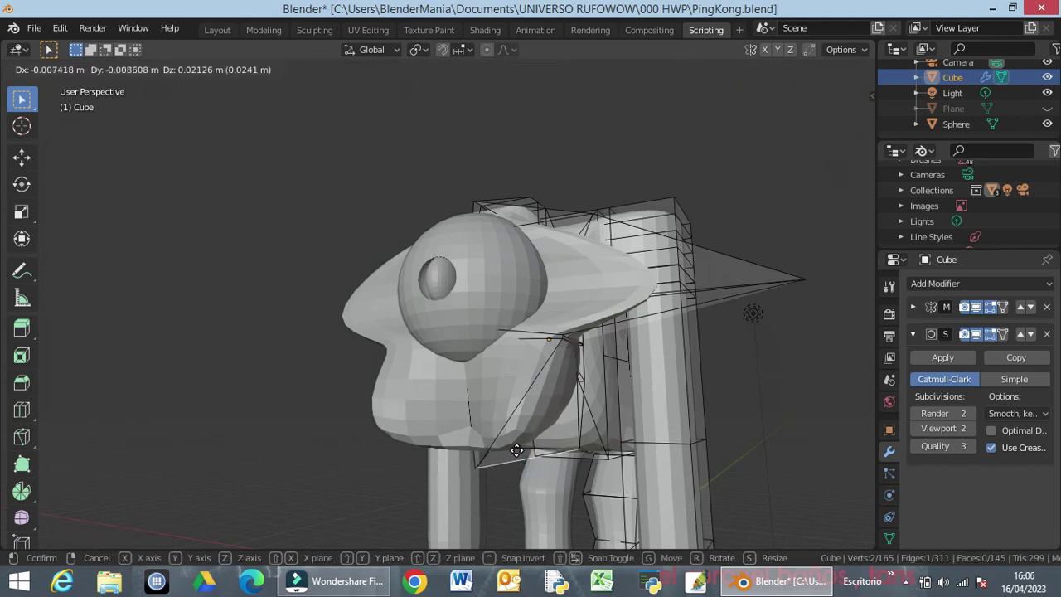
{"action": "key", "text": "x"}
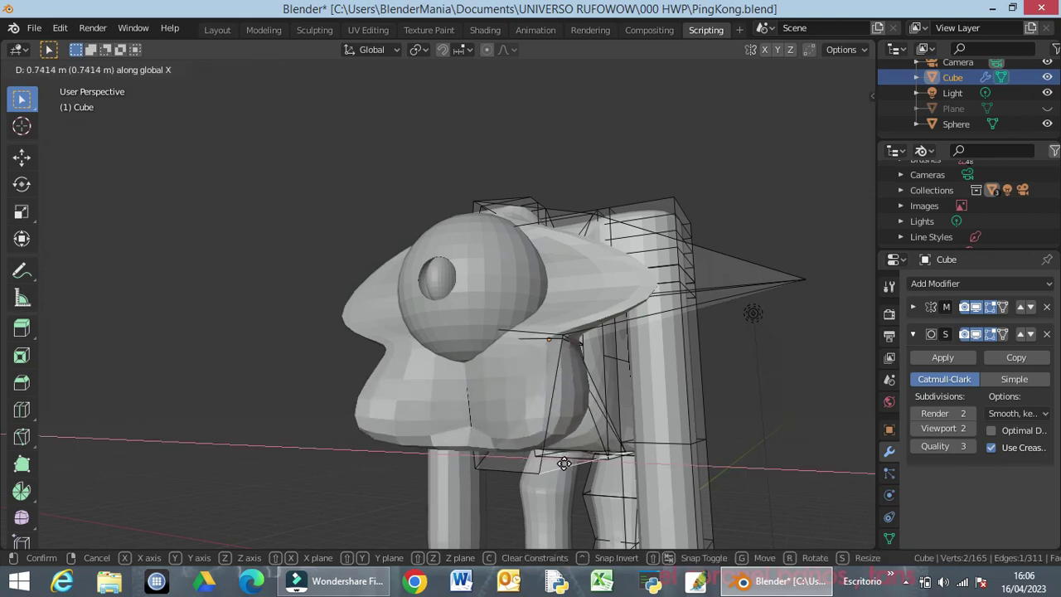
{"action": "left_click", "coordinate": [554, 458]}
In vertex mode, select the chin's lower centre tip vertex and move it about 2.3 m forward along the Y axis
{"action": "middle_click_drag", "start_coordinate": [502, 417], "coordinate": [543, 293]}
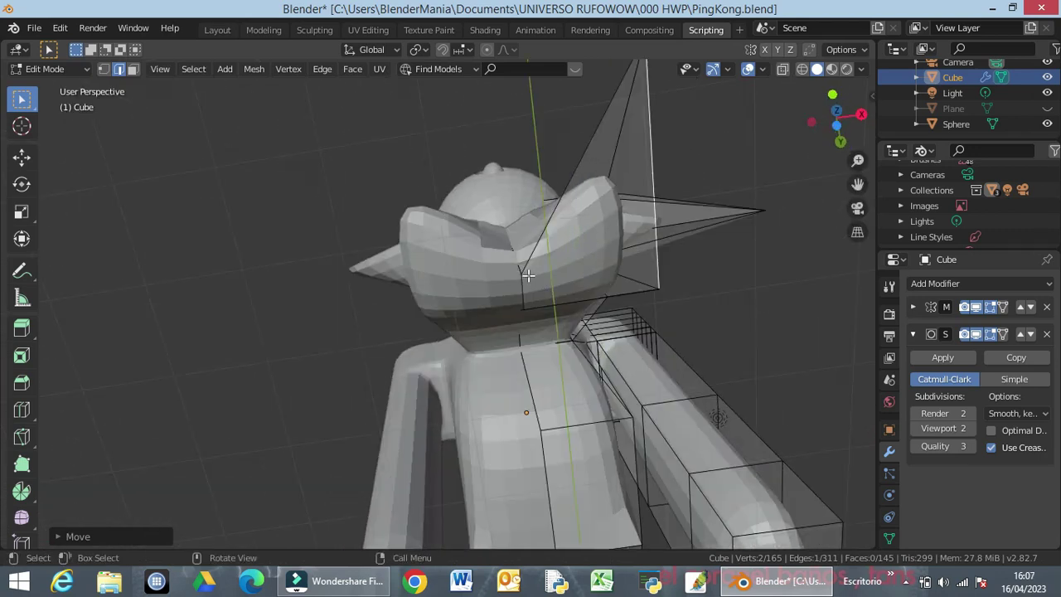
{"action": "left_click", "coordinate": [102, 69]}
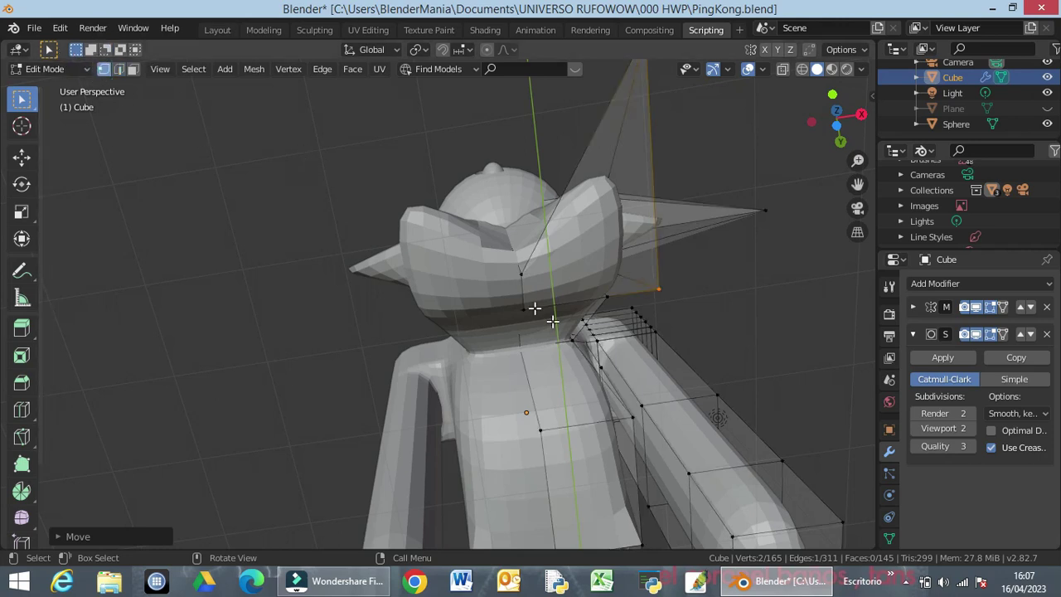
{"action": "left_click", "coordinate": [522, 275]}
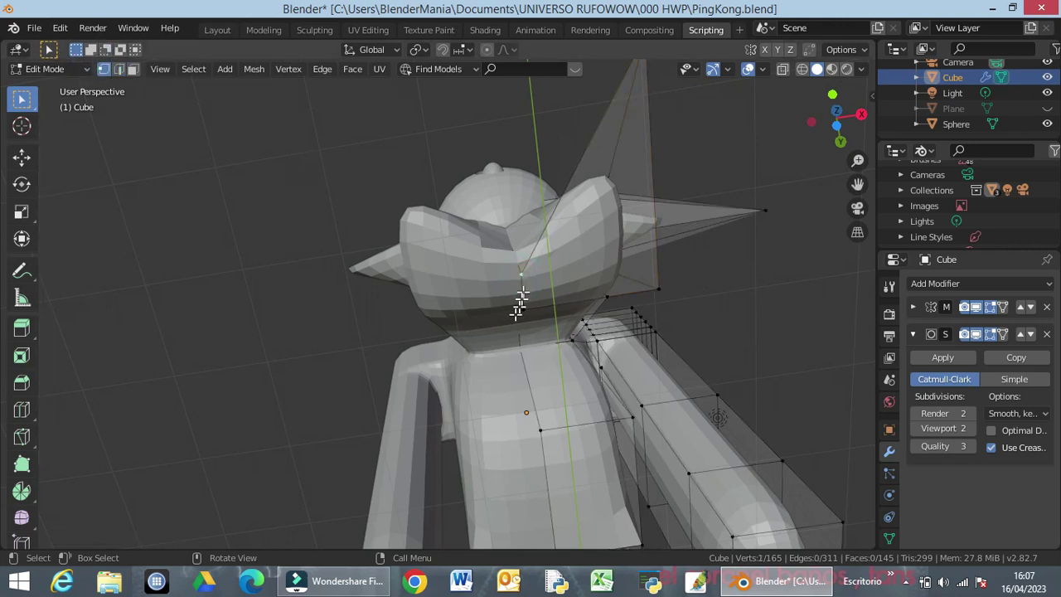
{"action": "key", "text": "g"}
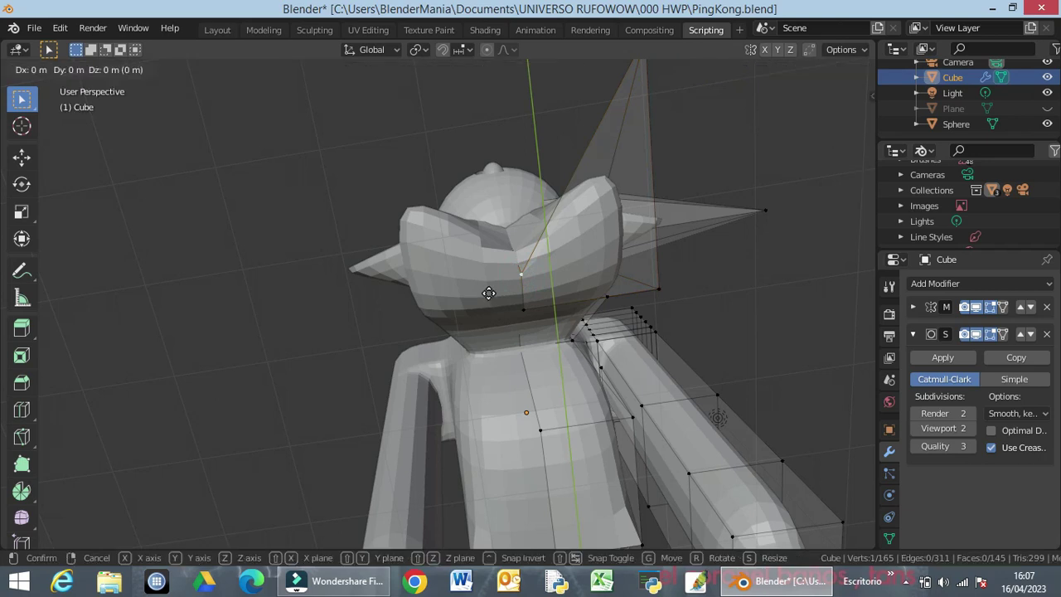
{"action": "key", "text": "y"}
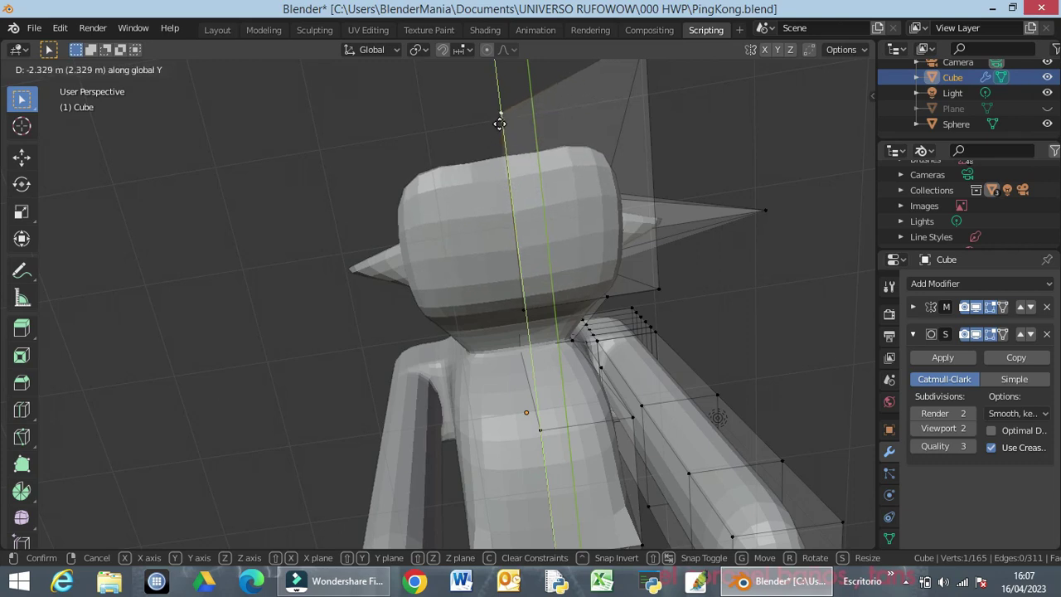
{"action": "left_click", "coordinate": [499, 126]}
{"action": "middle_click_drag", "start_coordinate": [540, 225], "coordinate": [518, 351]}
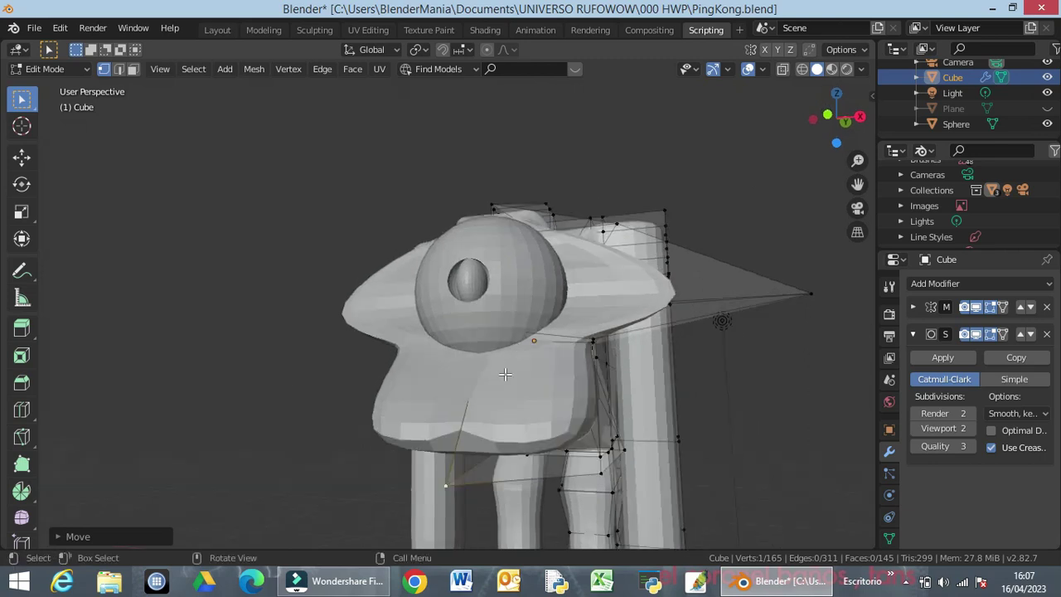
Select the chin's lower front side vertex and, in the right orthographic view, move it about 0.19 m forward along Y
{"action": "middle_click_drag", "start_coordinate": [522, 389], "coordinate": [115, 469]}
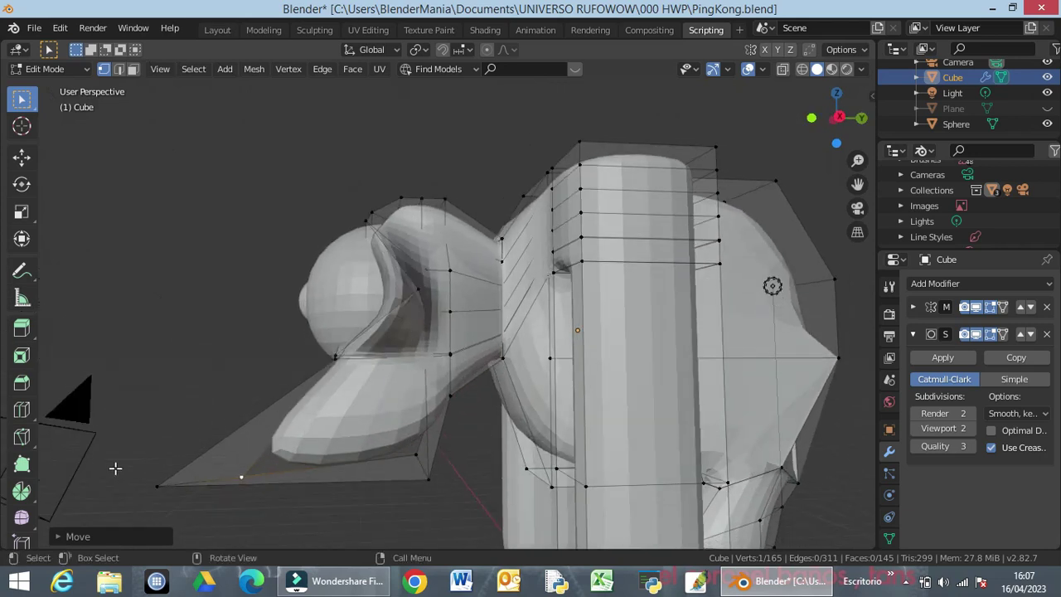
{"action": "middle_click_drag", "start_coordinate": [220, 495], "coordinate": [242, 504]}
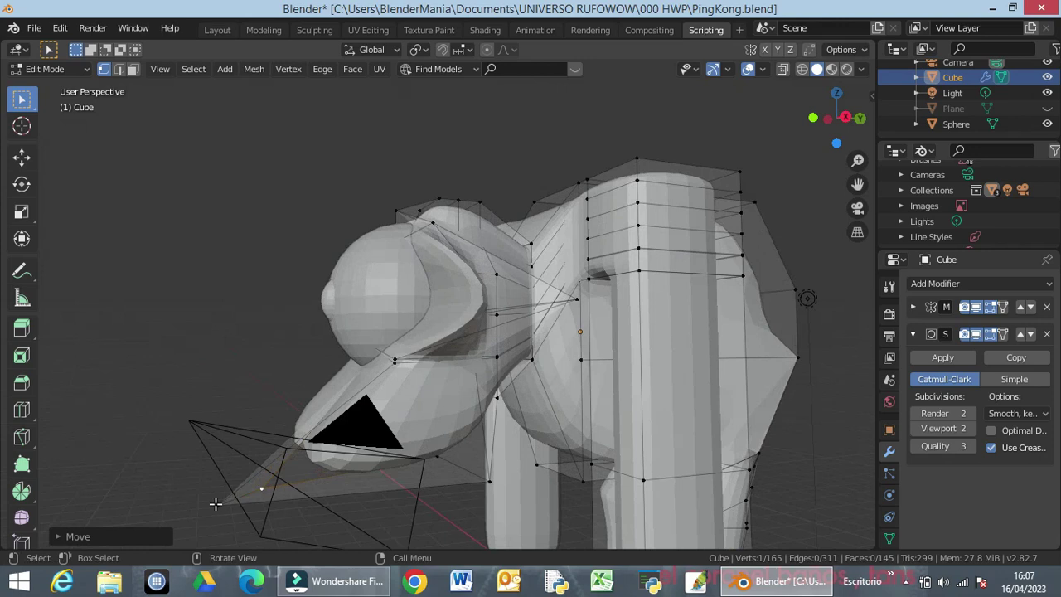
{"action": "left_click", "coordinate": [217, 505]}
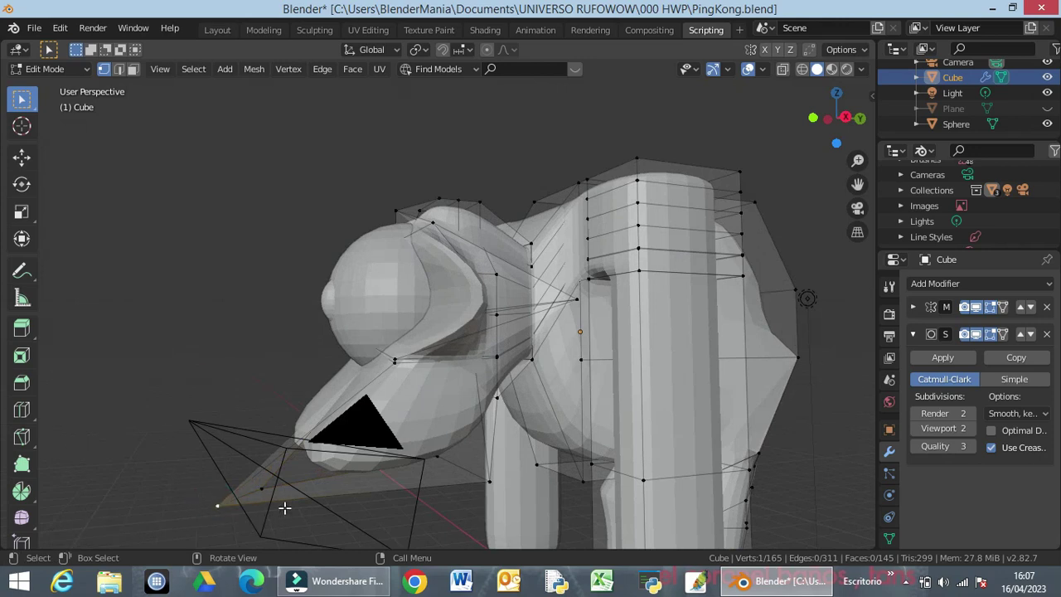
{"action": "key", "text": "KP_3"}
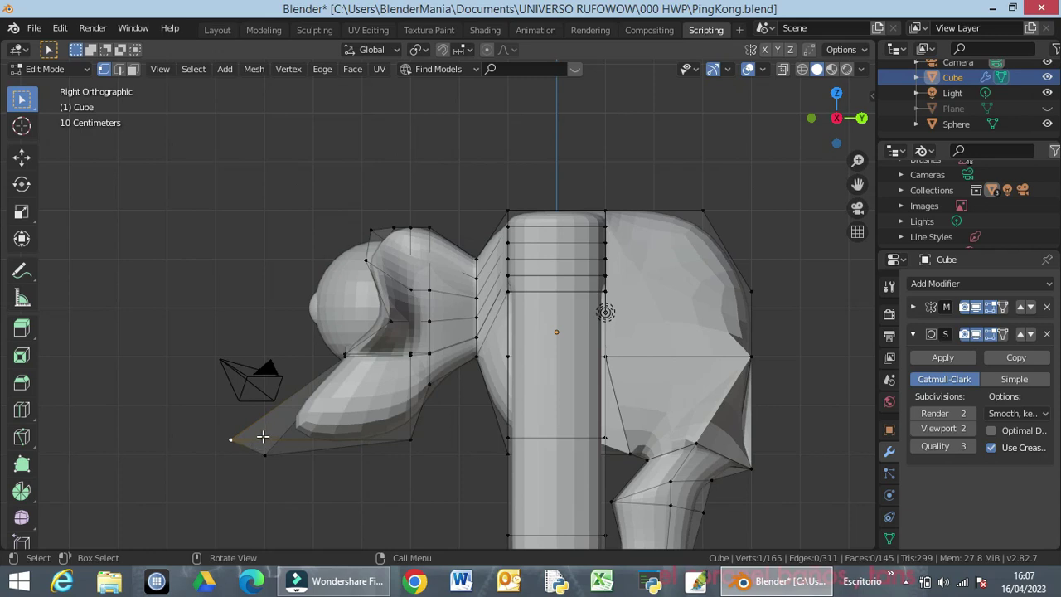
{"action": "key", "text": "g"}
{"action": "key", "text": "y"}
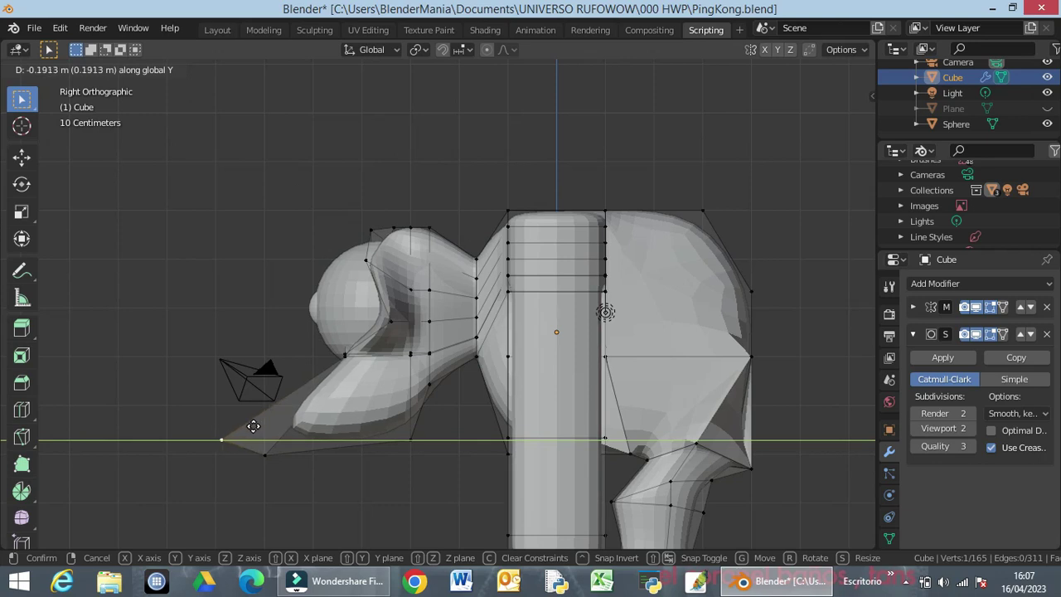
{"action": "left_click", "coordinate": [254, 426]}
{"action": "middle_click_drag", "start_coordinate": [310, 466], "coordinate": [437, 421]}
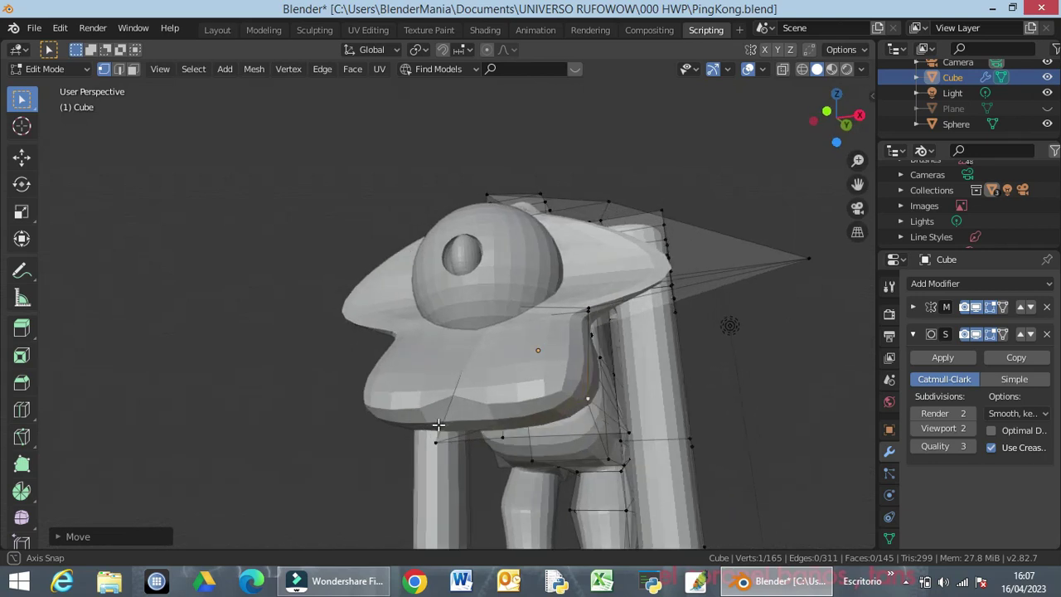
{"action": "middle_click_drag", "start_coordinate": [749, 358], "coordinate": [651, 398]}
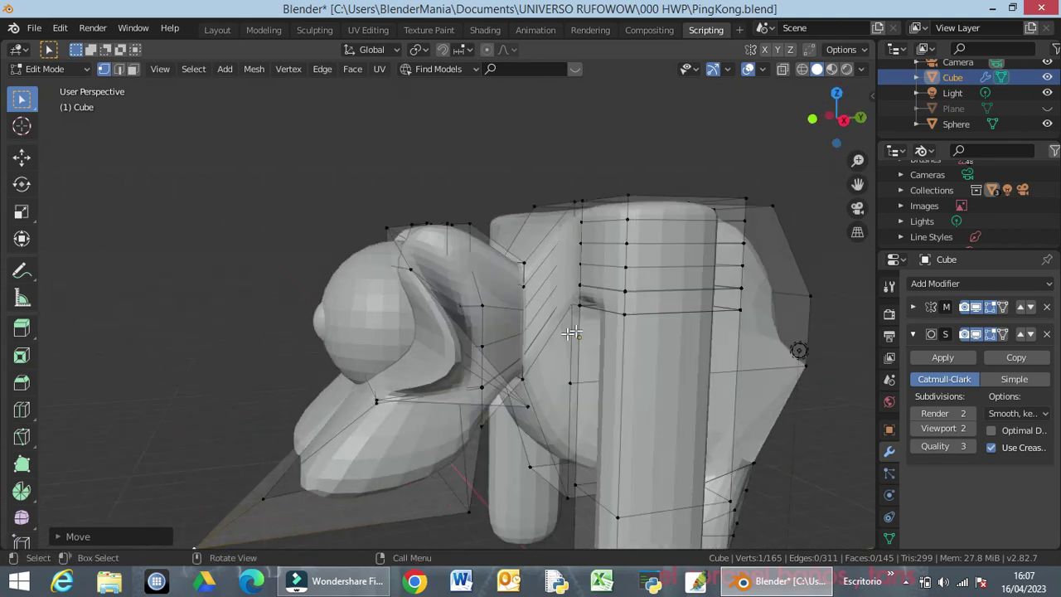
Examine the faces and vertices around the upper front of the head from the side and from above
{"action": "left_click", "coordinate": [527, 406]}
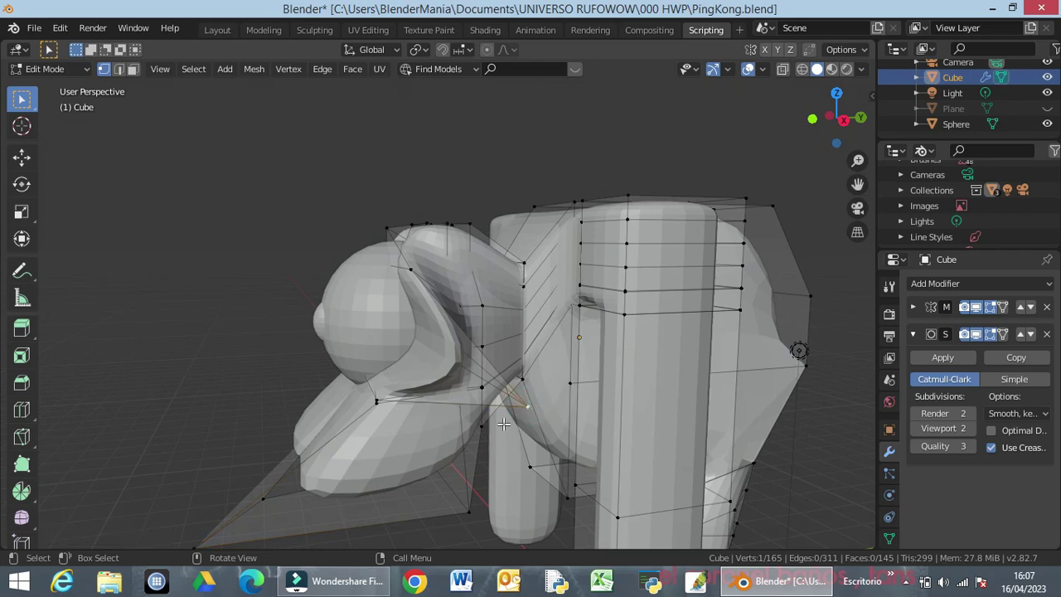
{"action": "key", "text": "KP_3"}
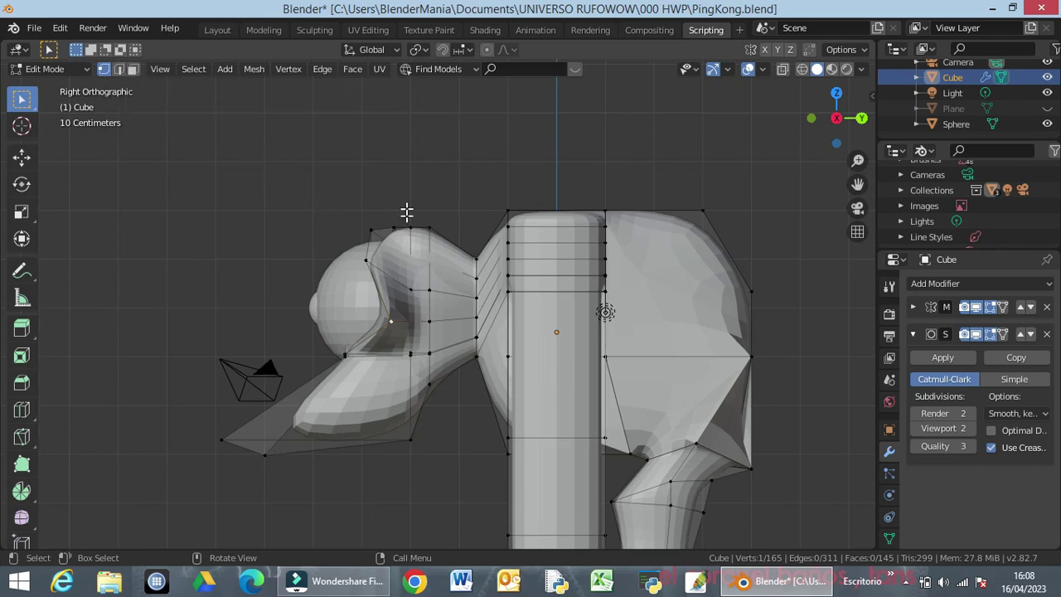
{"action": "middle_click_drag", "start_coordinate": [406, 212], "coordinate": [390, 266]}
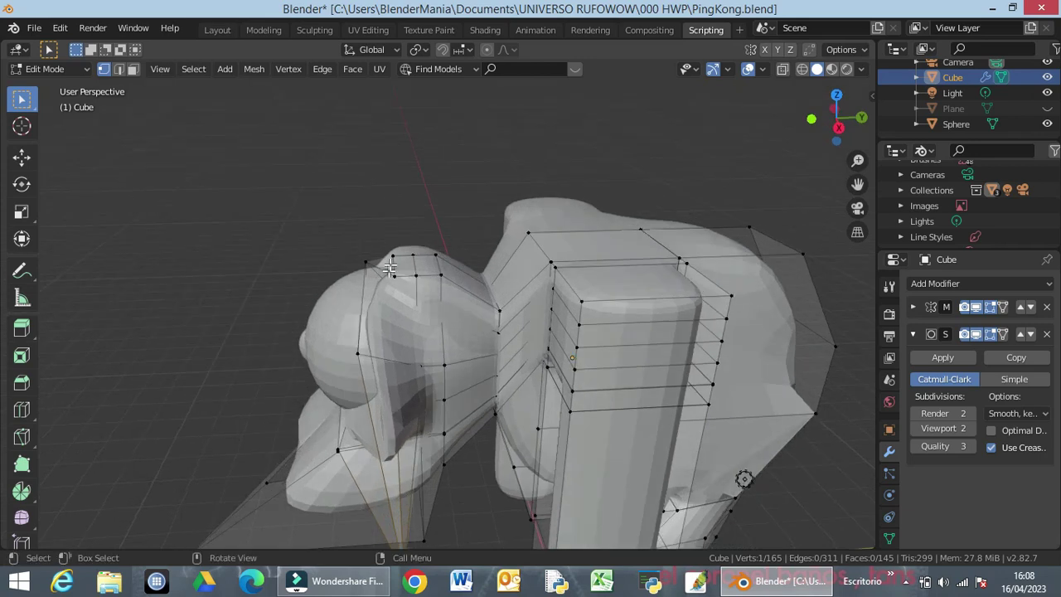
{"action": "left_click", "coordinate": [384, 261]}
{"action": "left_click", "coordinate": [134, 70]}
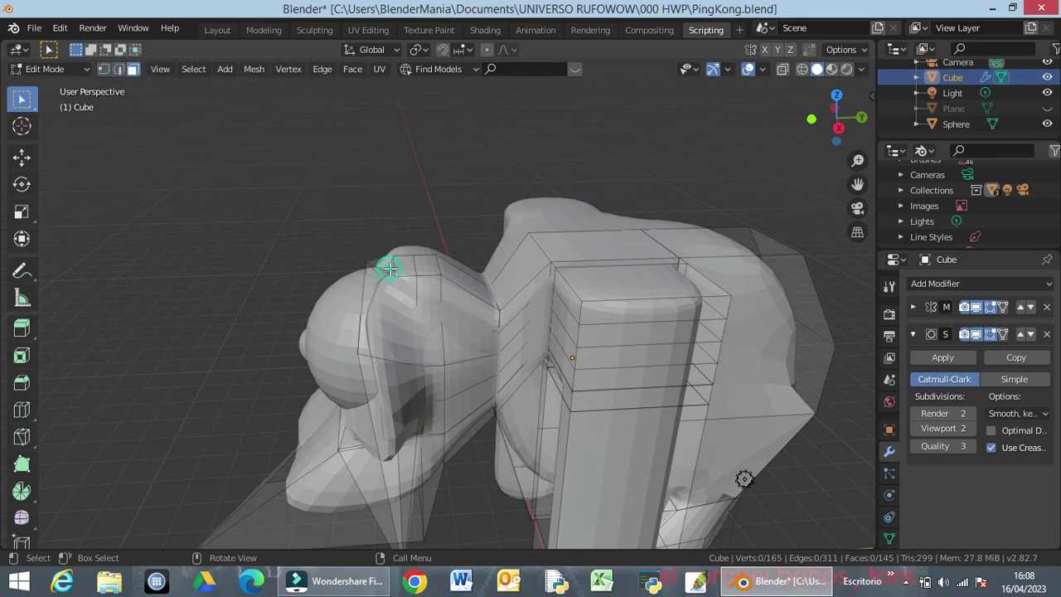
{"action": "left_click", "coordinate": [389, 268]}
{"action": "middle_click_drag", "start_coordinate": [391, 268], "coordinate": [472, 332]}
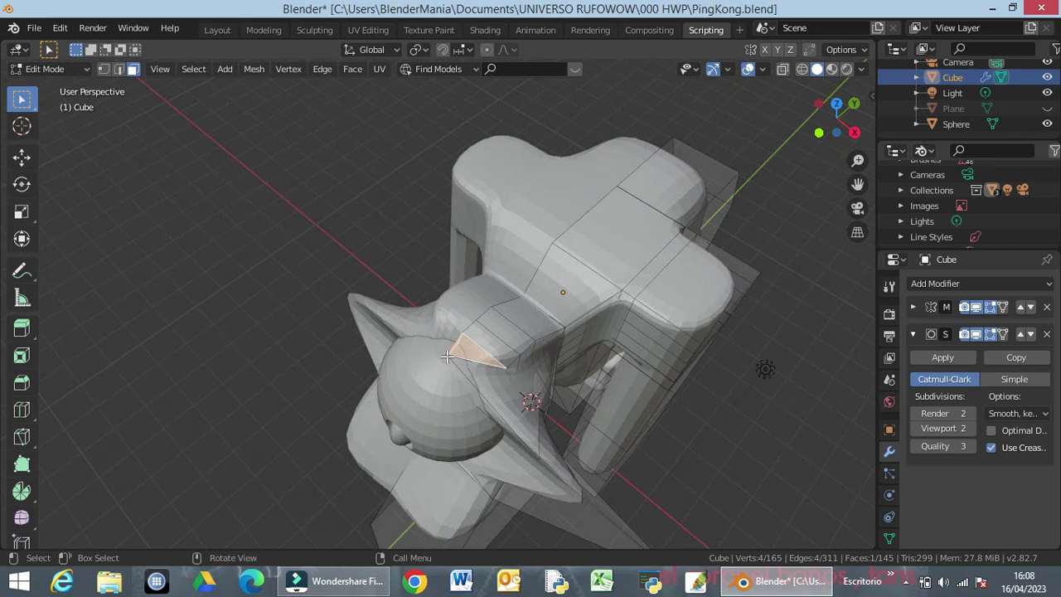
{"action": "left_click", "coordinate": [449, 363]}
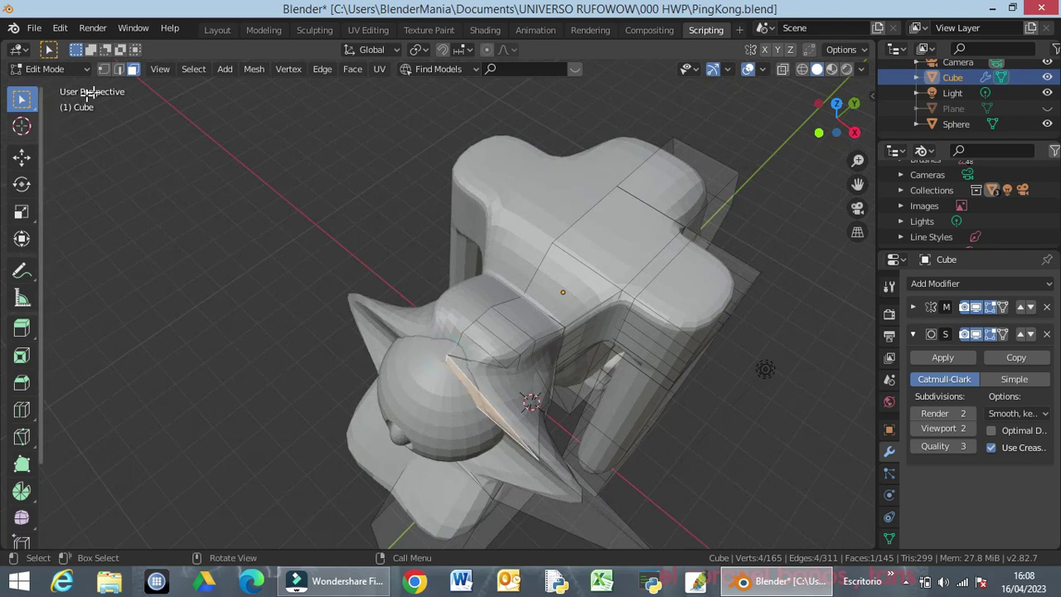
{"action": "left_click", "coordinate": [103, 69]}
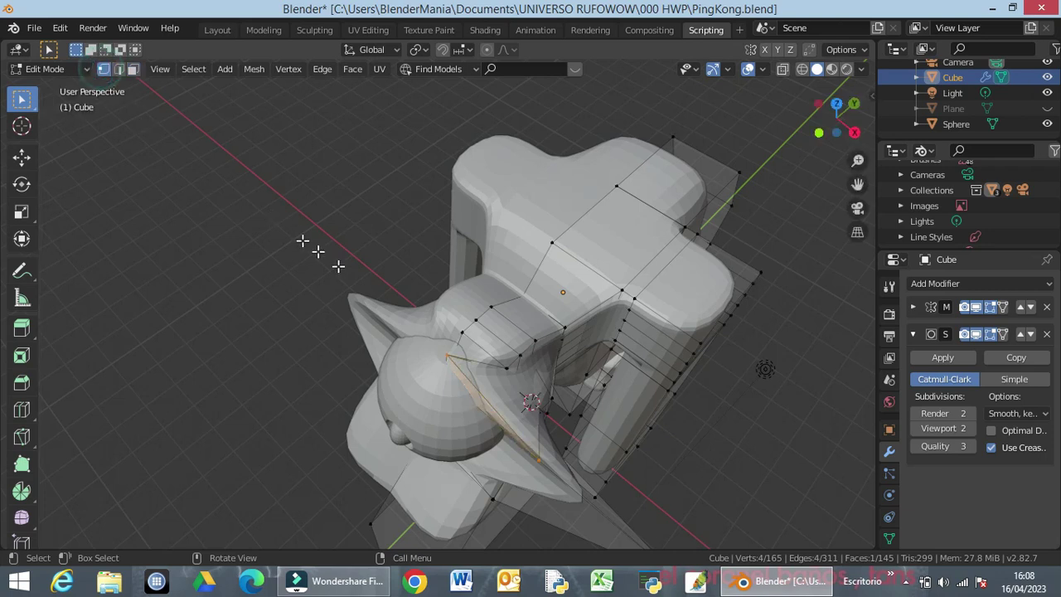
{"action": "left_click", "coordinate": [445, 355]}
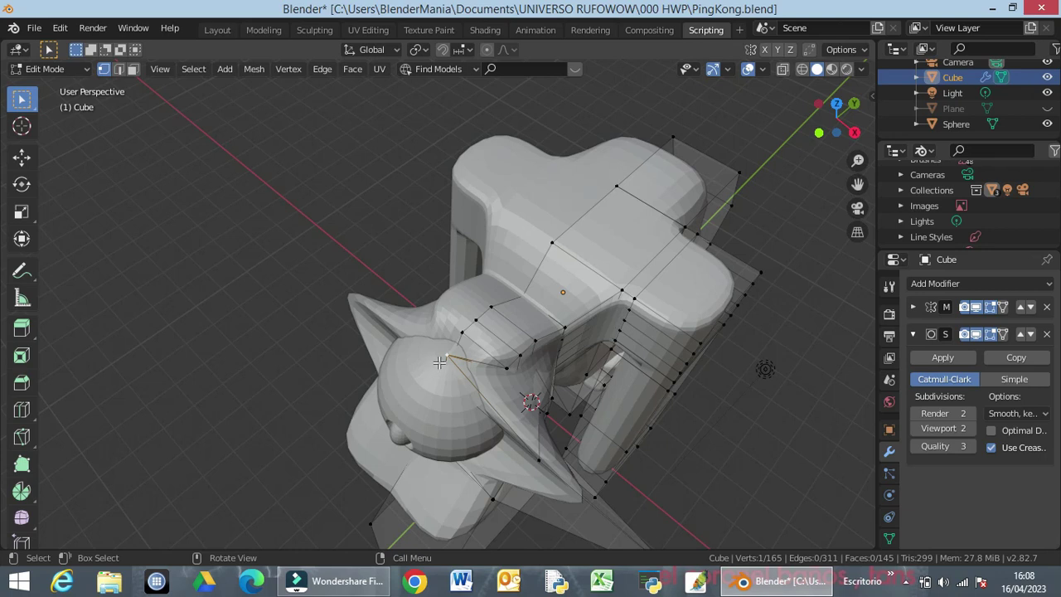
In the front orthographic view, select the head's top centre vertex and raise it along the Z axis
{"action": "key", "text": "KP_1"}
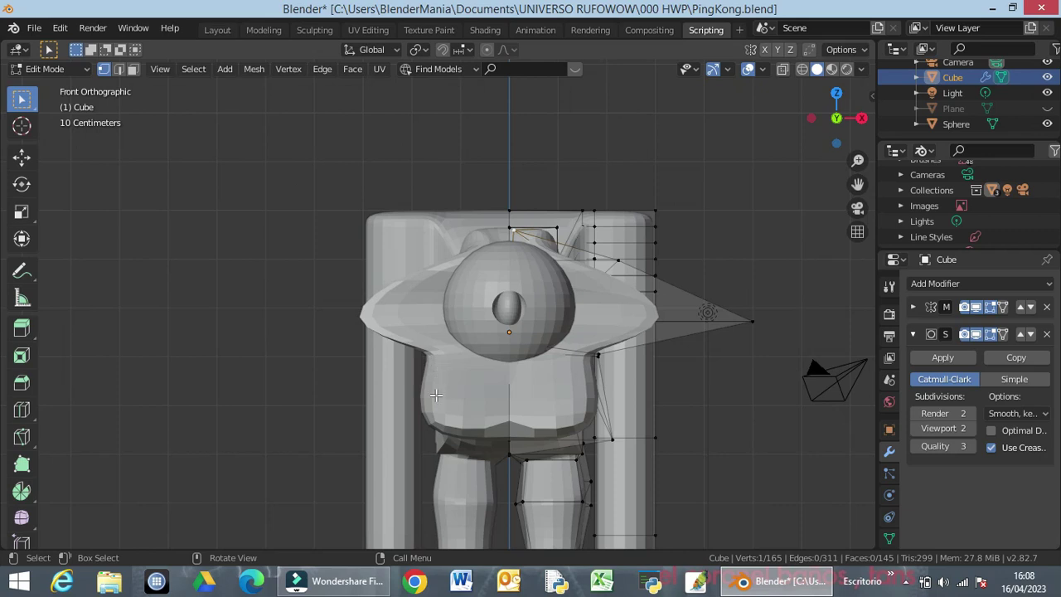
{"action": "left_click", "coordinate": [509, 227]}
{"action": "key", "text": "g"}
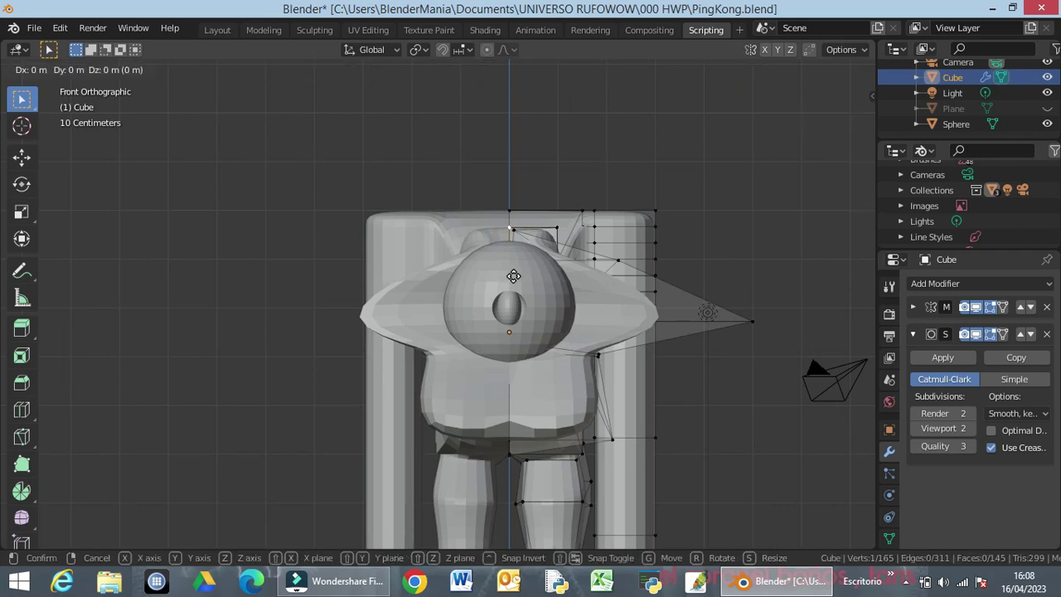
{"action": "key", "text": "z"}
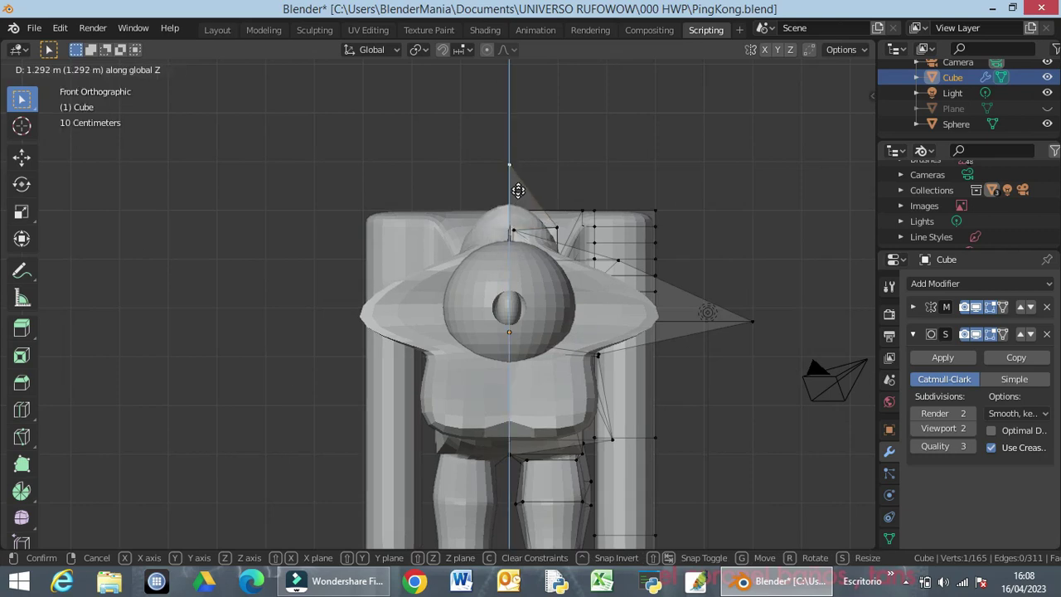
{"action": "left_click", "coordinate": [519, 243]}
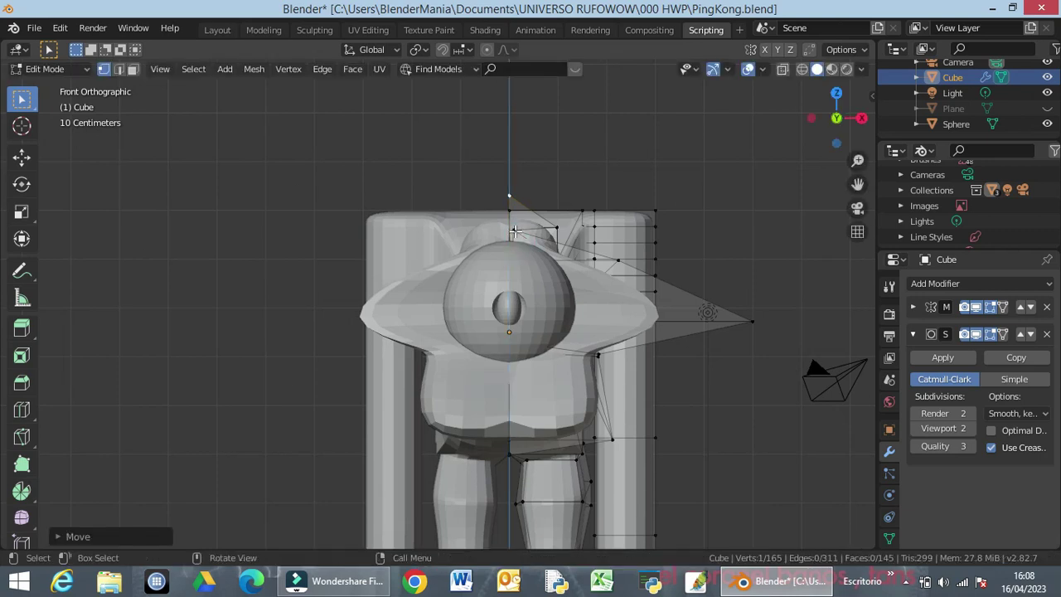
Move the forehead's front vertex about 0.11 m inward along the X axis onto the centre line
{"action": "key", "text": "g"}
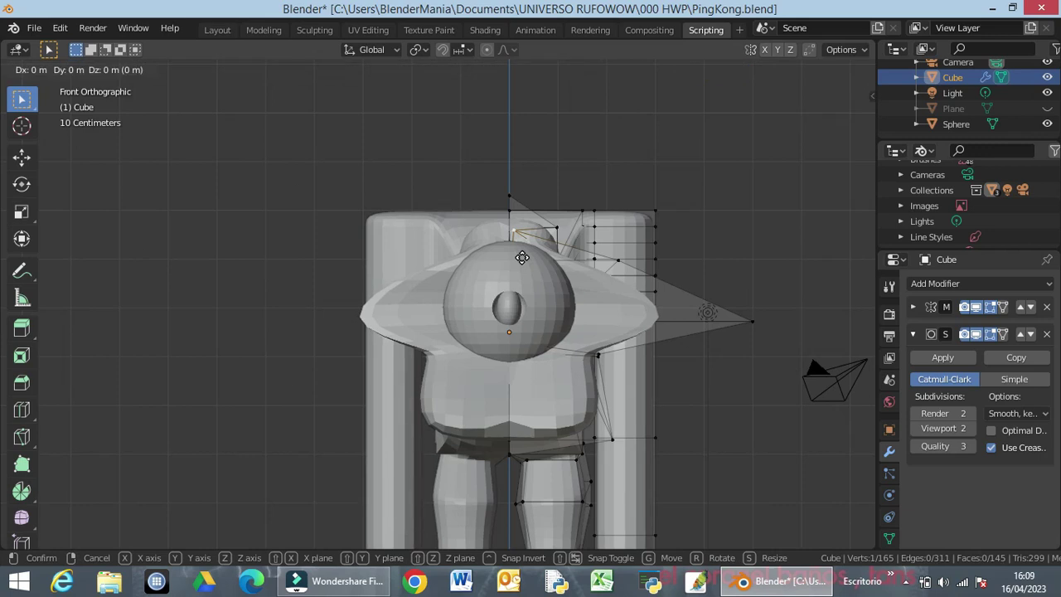
{"action": "key", "text": "x"}
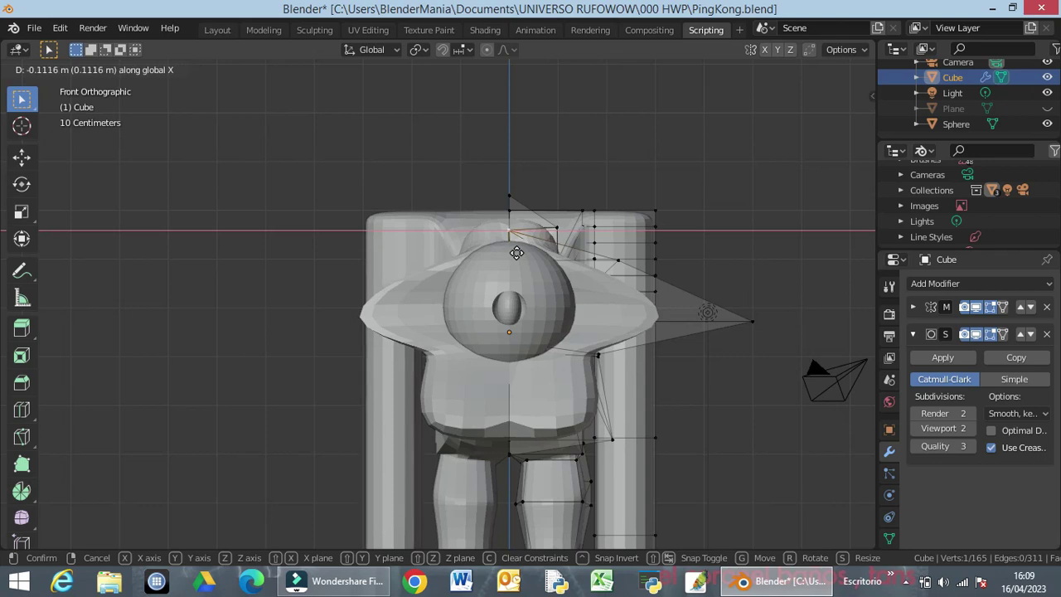
{"action": "left_click", "coordinate": [518, 251]}
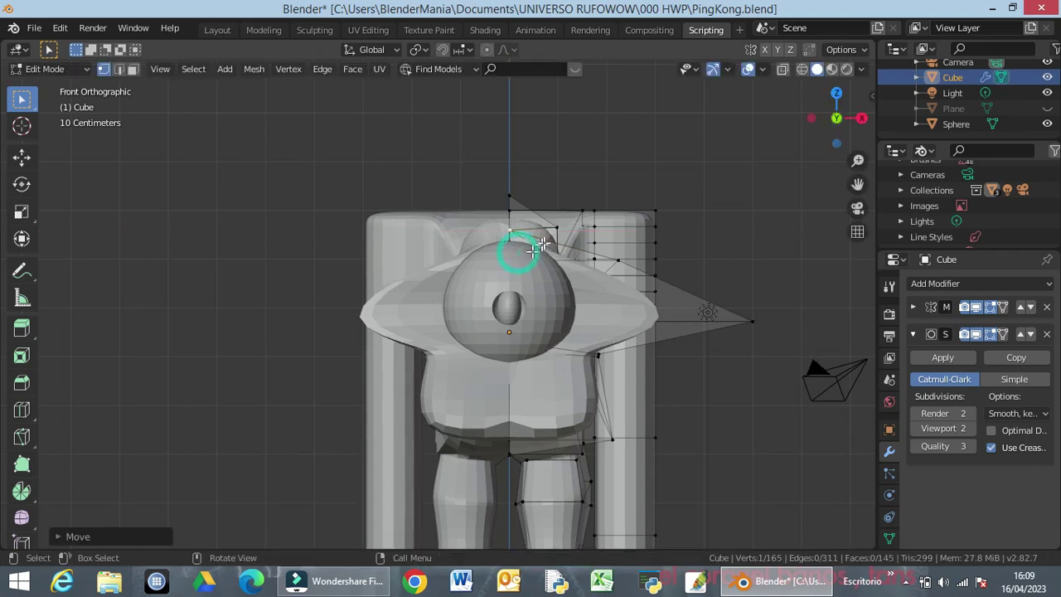
Select the head's upper side corner vertex and move it about 0.32 m inward along the X axis
{"action": "left_click", "coordinate": [556, 225]}
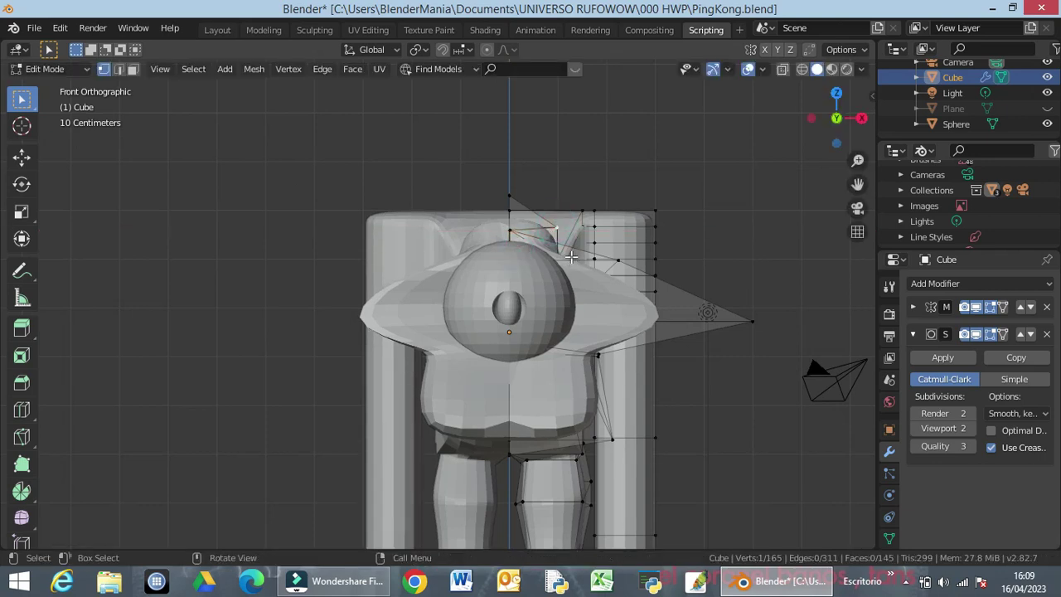
{"action": "key", "text": "g"}
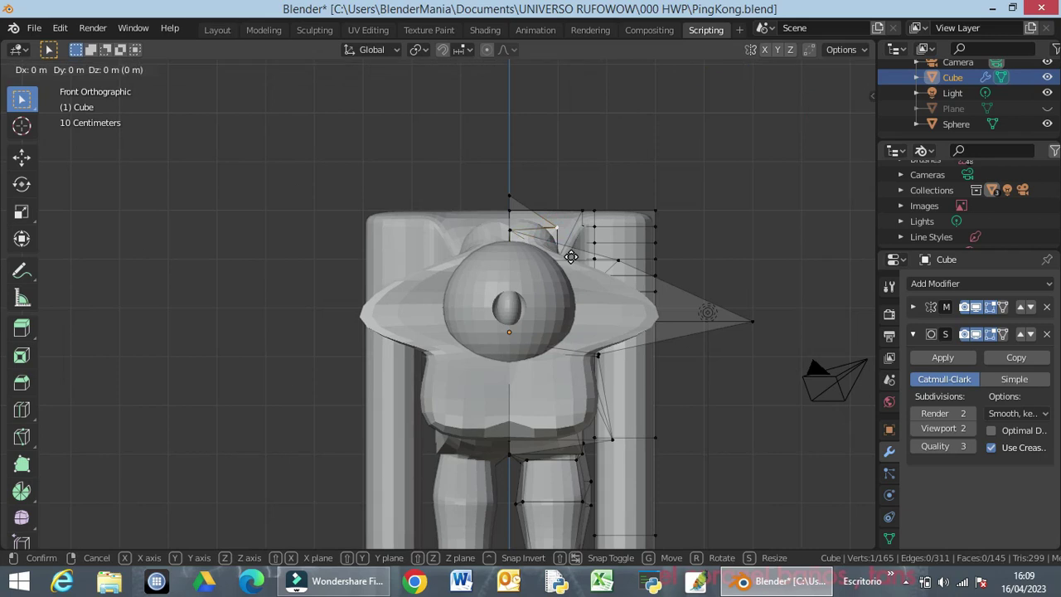
{"action": "key", "text": "x"}
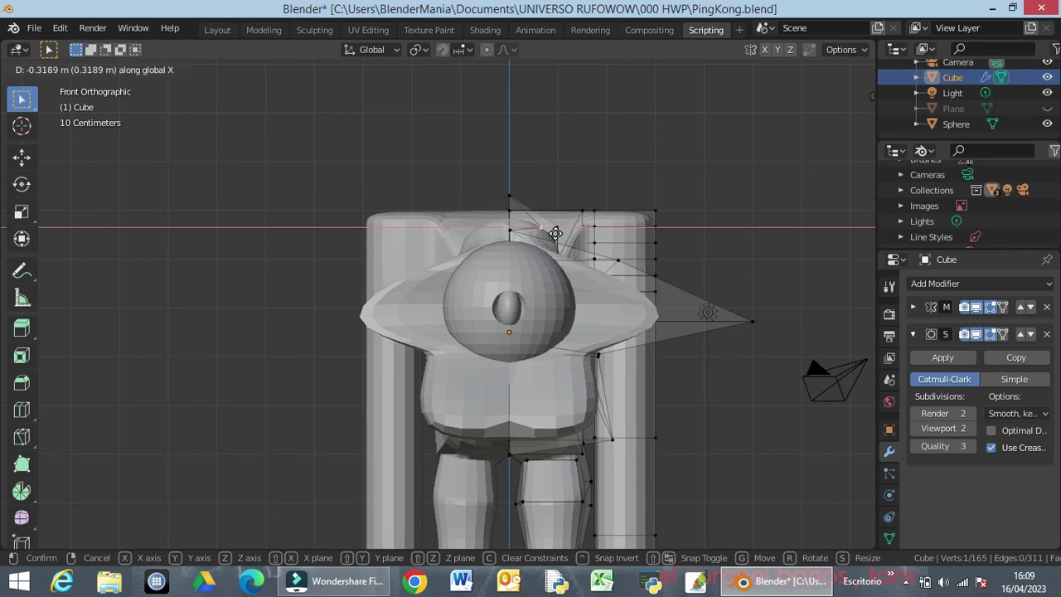
{"action": "left_click", "coordinate": [553, 233]}
Select the centre-line vertex farther back on top of the head and raise it about 0.66 m along the Z axis
{"action": "middle_click_drag", "start_coordinate": [578, 278], "coordinate": [482, 266]}
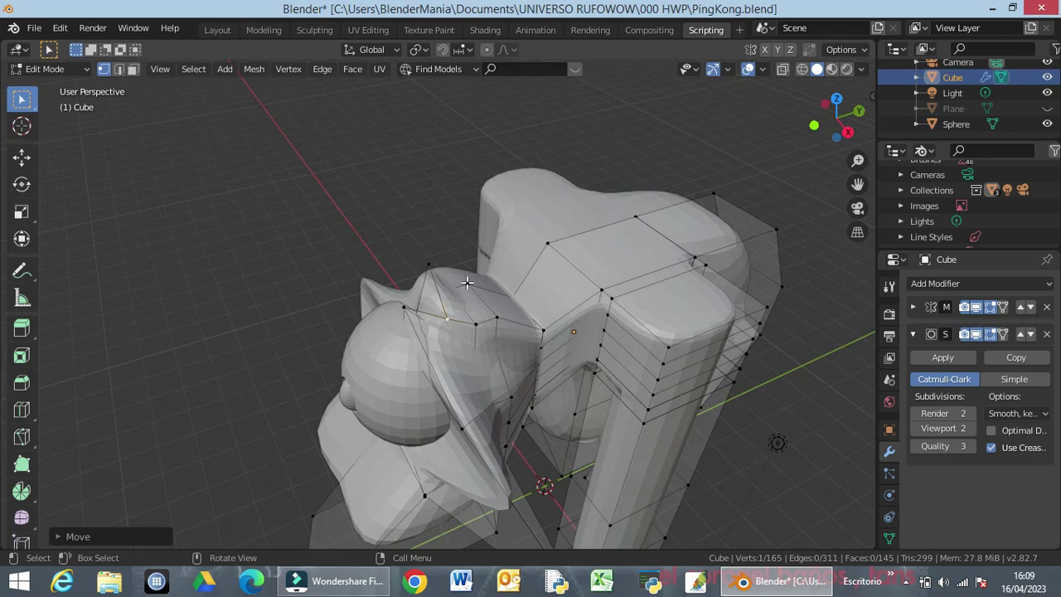
{"action": "left_click", "coordinate": [467, 284]}
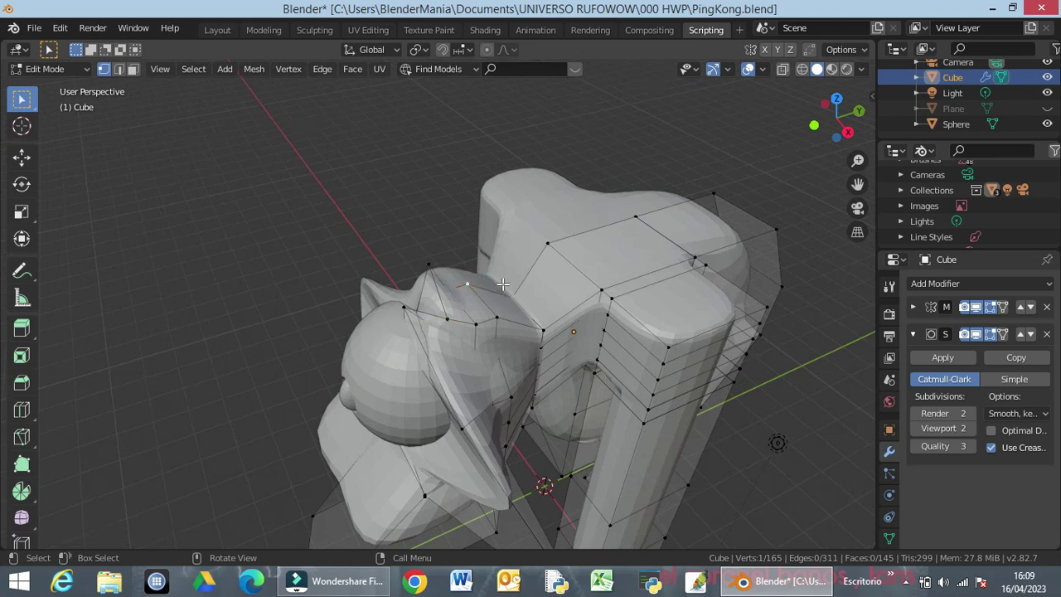
{"action": "key", "text": "g"}
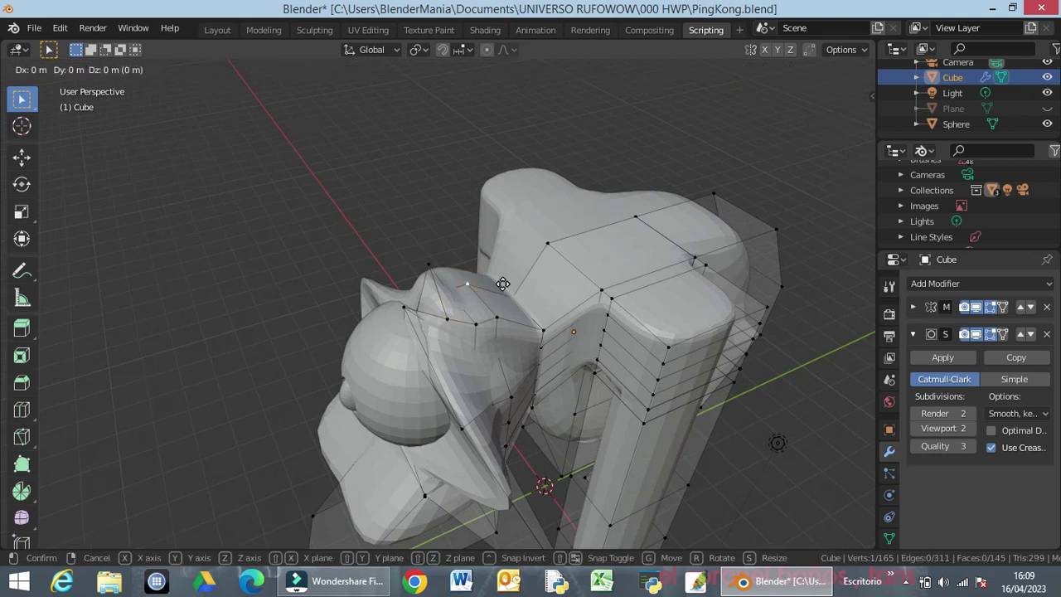
{"action": "key", "text": "z"}
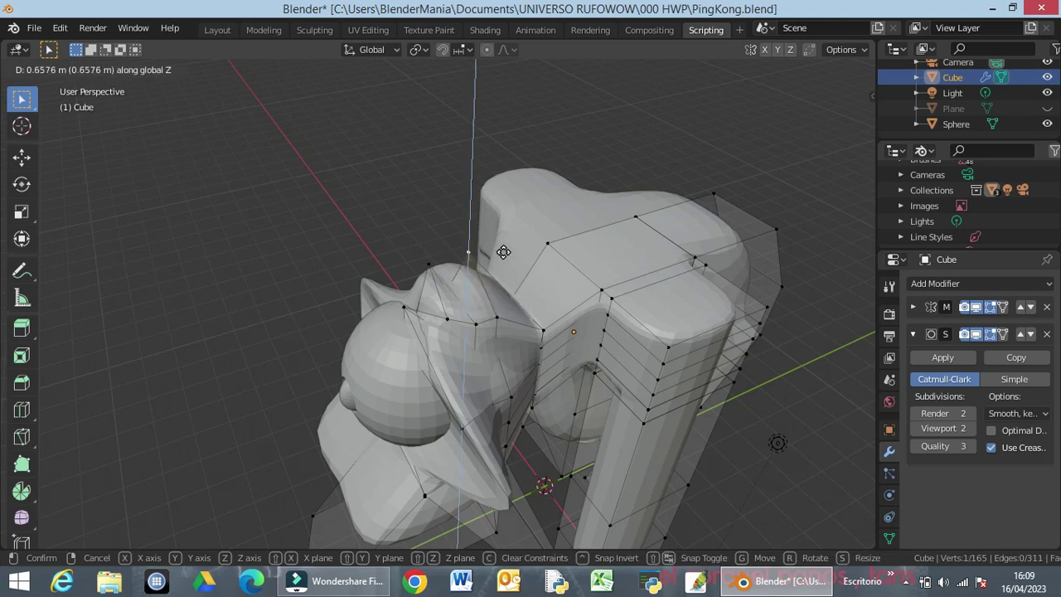
{"action": "left_click", "coordinate": [503, 252]}
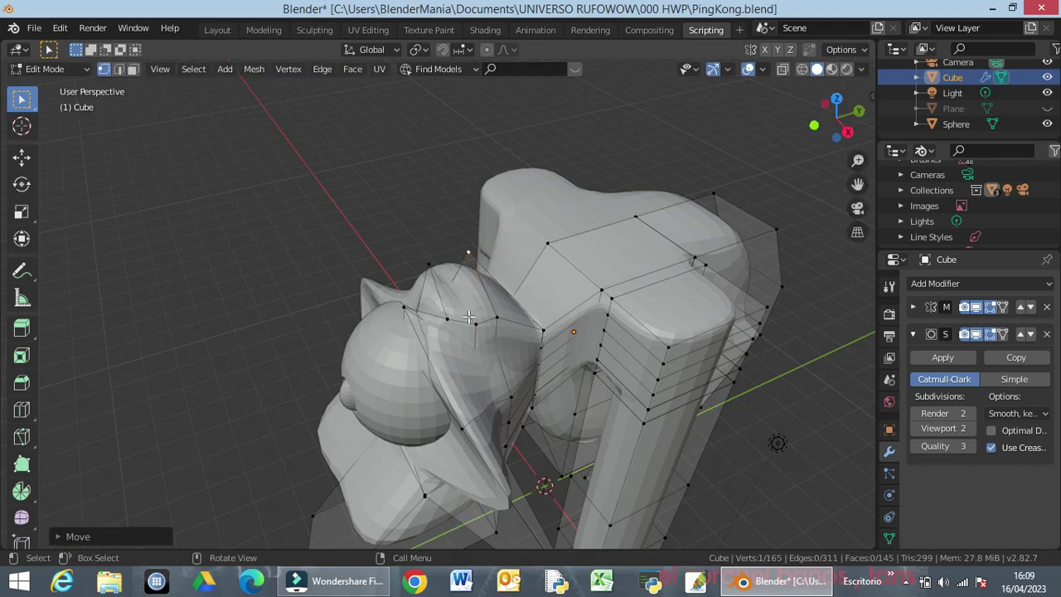
In edge mode, select the upper side edge of the head, raise it about 1.2 m along Z, and scale it down
{"action": "left_click", "coordinate": [120, 71]}
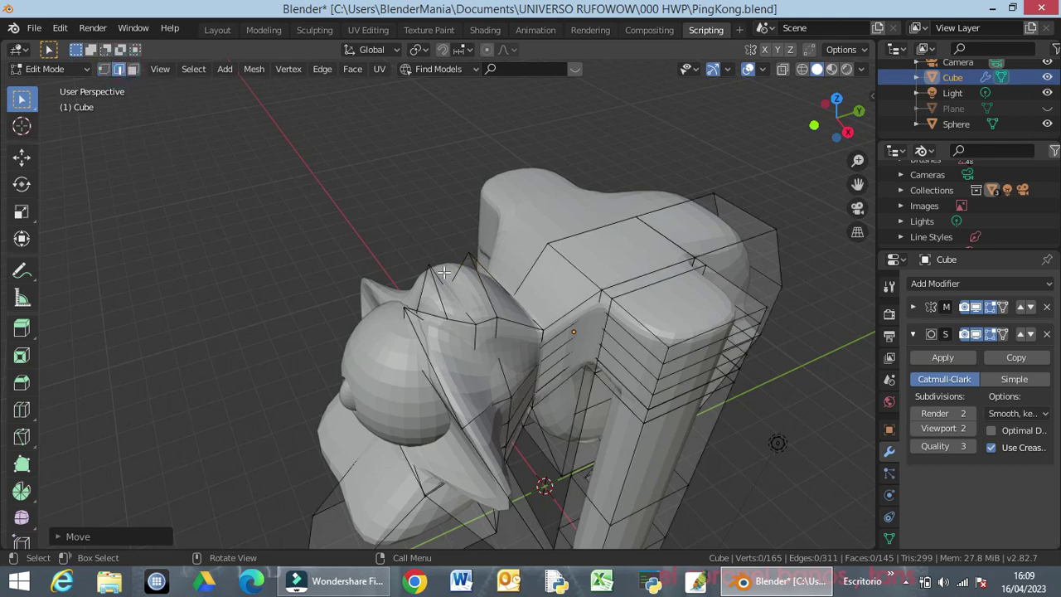
{"action": "left_click", "coordinate": [469, 316]}
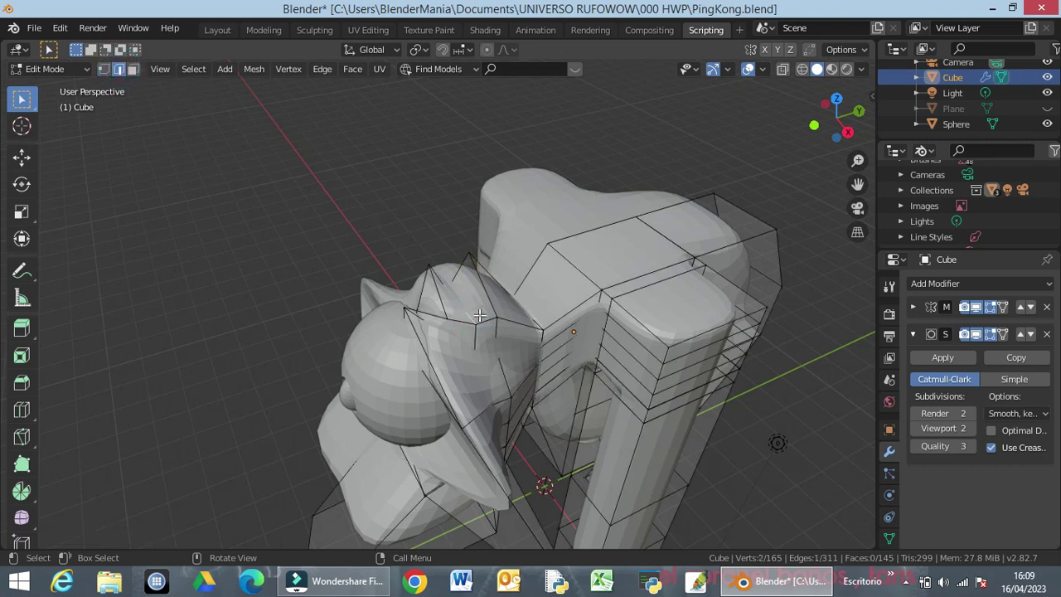
{"action": "key", "text": "g"}
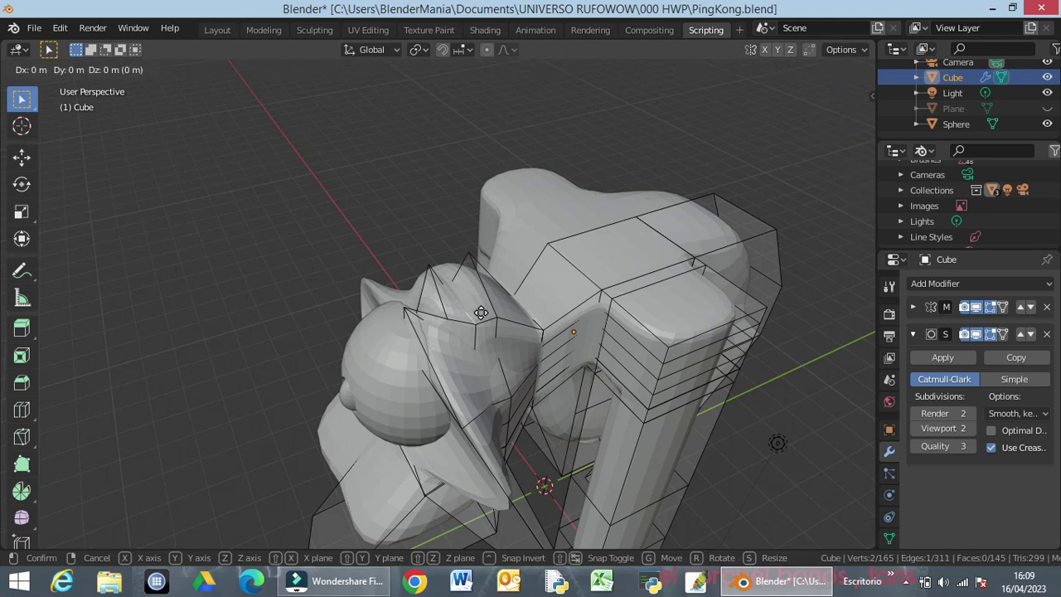
{"action": "key", "text": "z"}
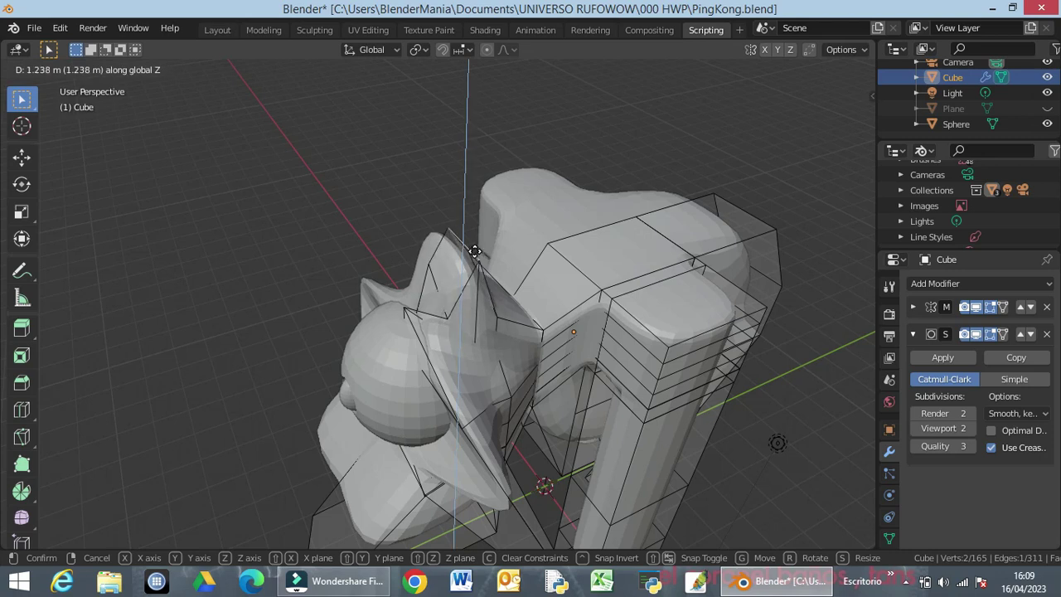
{"action": "left_click", "coordinate": [480, 265]}
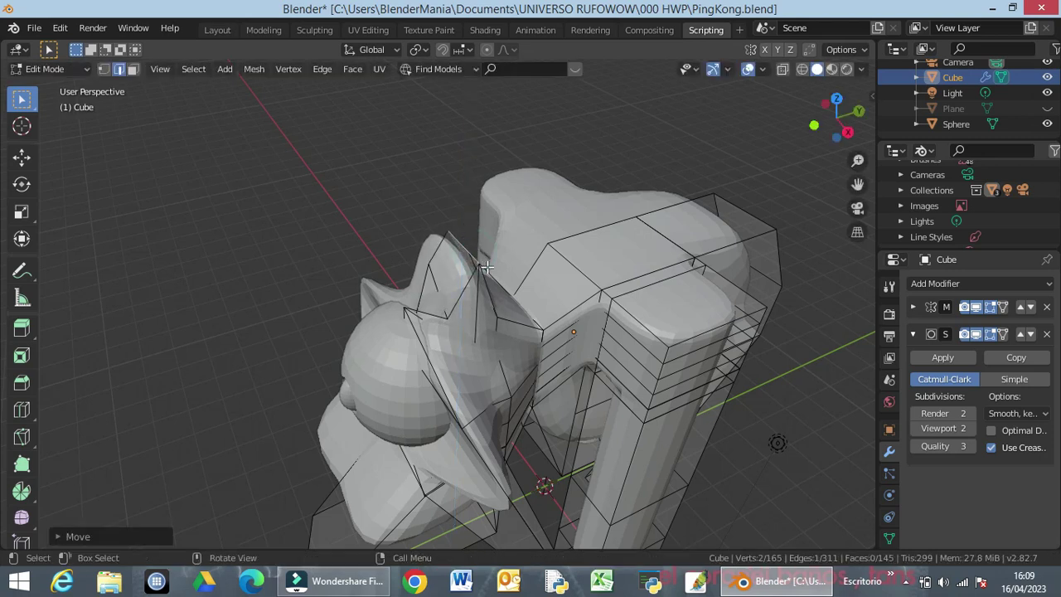
{"action": "key", "text": "s"}
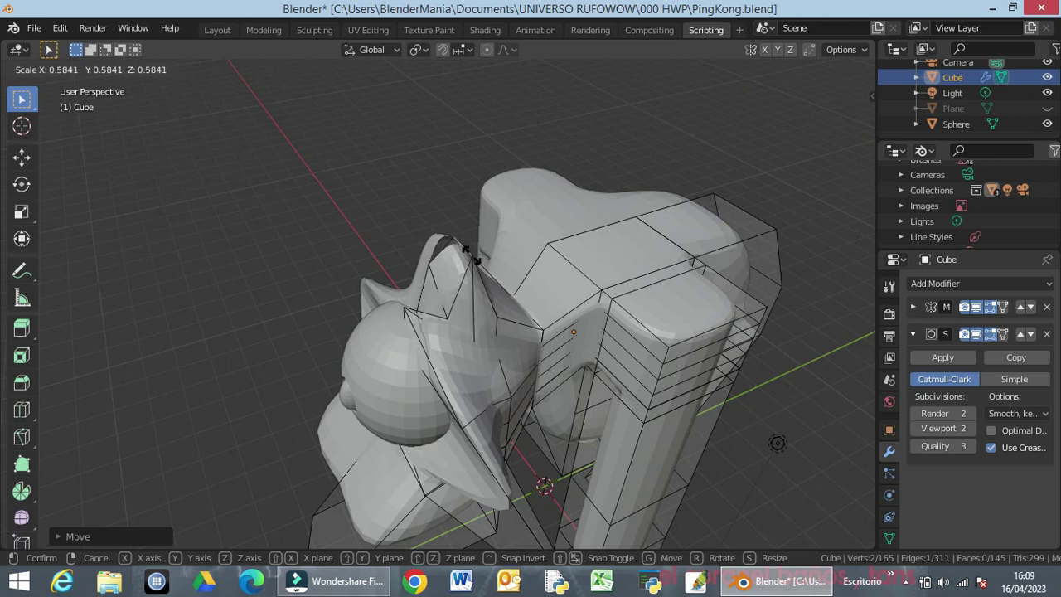
{"action": "left_click", "coordinate": [469, 253]}
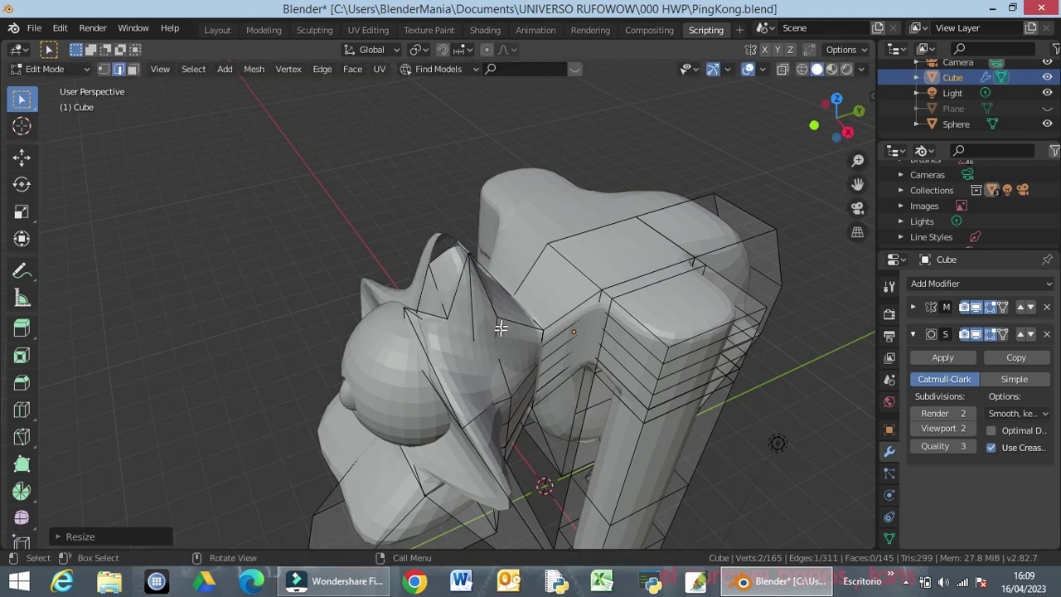
Move the selected edge at the top of the head 0.3 m inward along the X axis to the centre line
{"action": "middle_click_drag", "start_coordinate": [502, 324], "coordinate": [573, 286]}
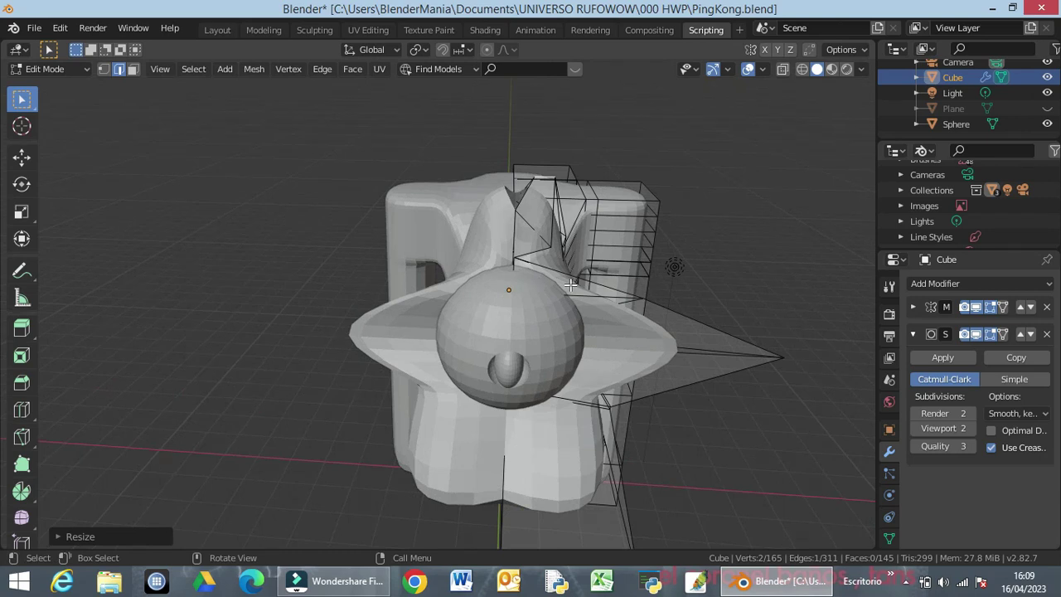
{"action": "key", "text": "g"}
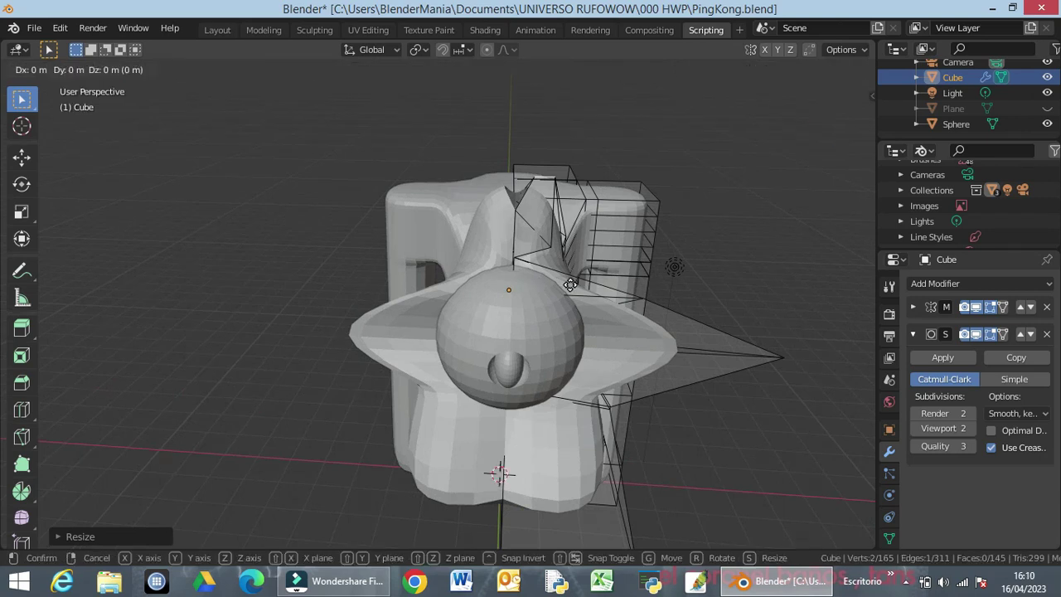
{"action": "key", "text": "Escape"}
{"action": "key", "text": "KP_1"}
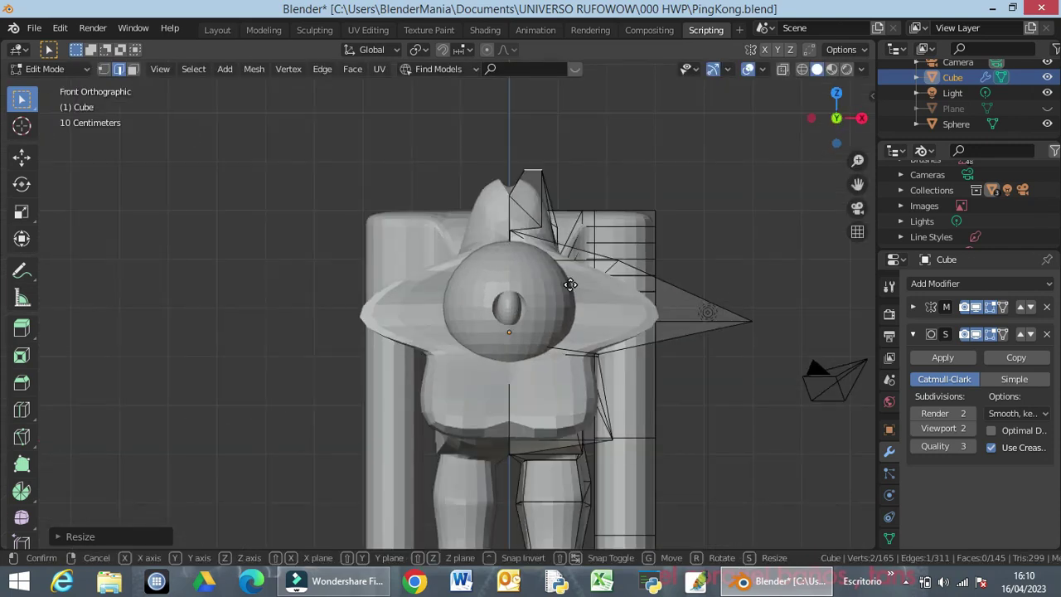
{"action": "key", "text": "g"}
{"action": "key", "text": "x"}
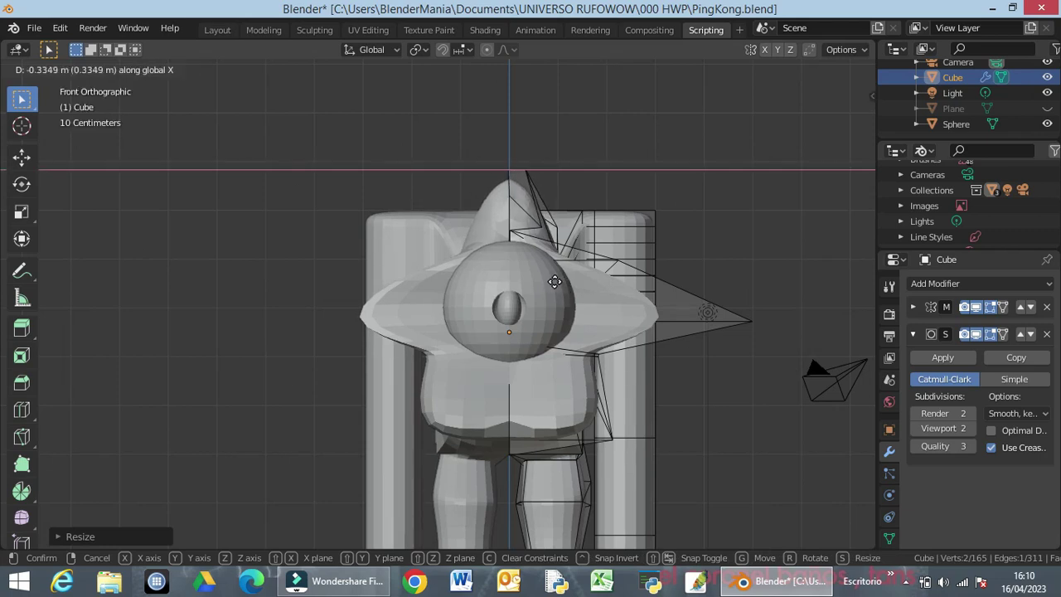
{"action": "key", "text": "ctrl"}
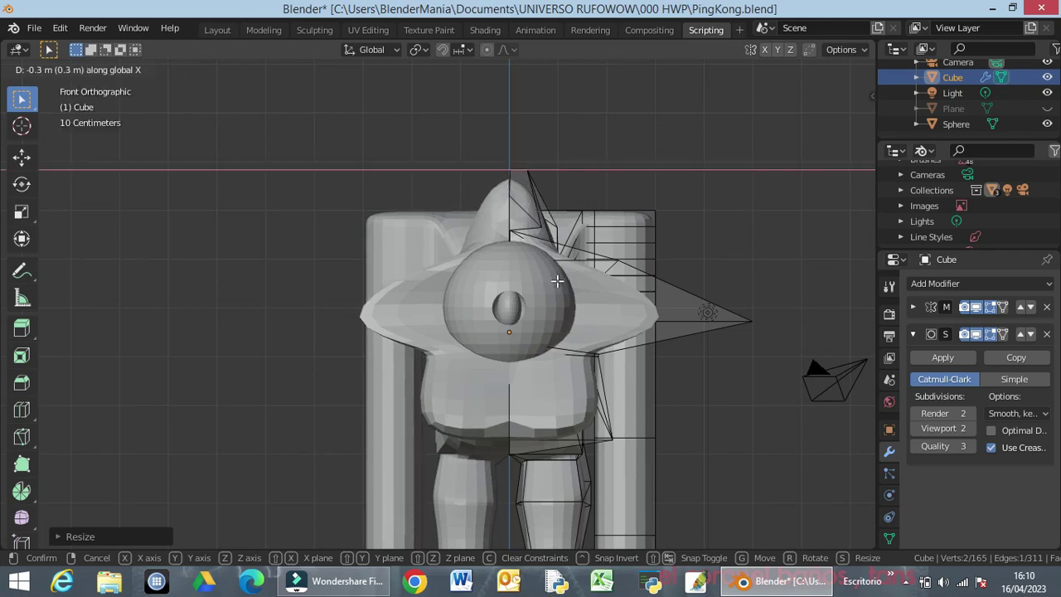
{"action": "left_click", "coordinate": [557, 282]}
In vertex mode, select the crown's centre-line end vertex and raise it about 0.55 m to form a peak
{"action": "middle_click_drag", "start_coordinate": [537, 286], "coordinate": [563, 345]}
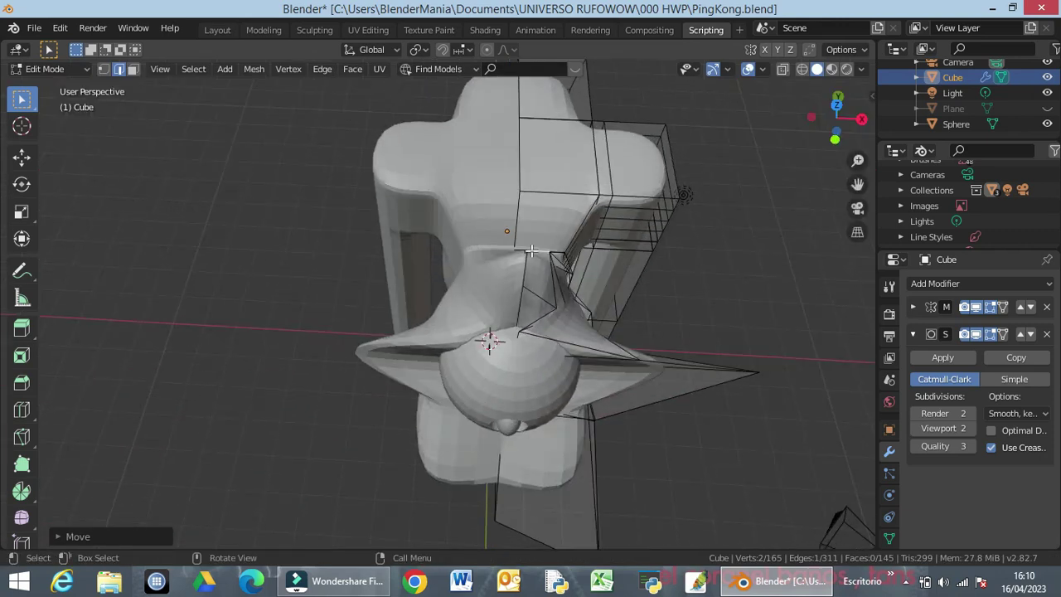
{"action": "left_click", "coordinate": [103, 69]}
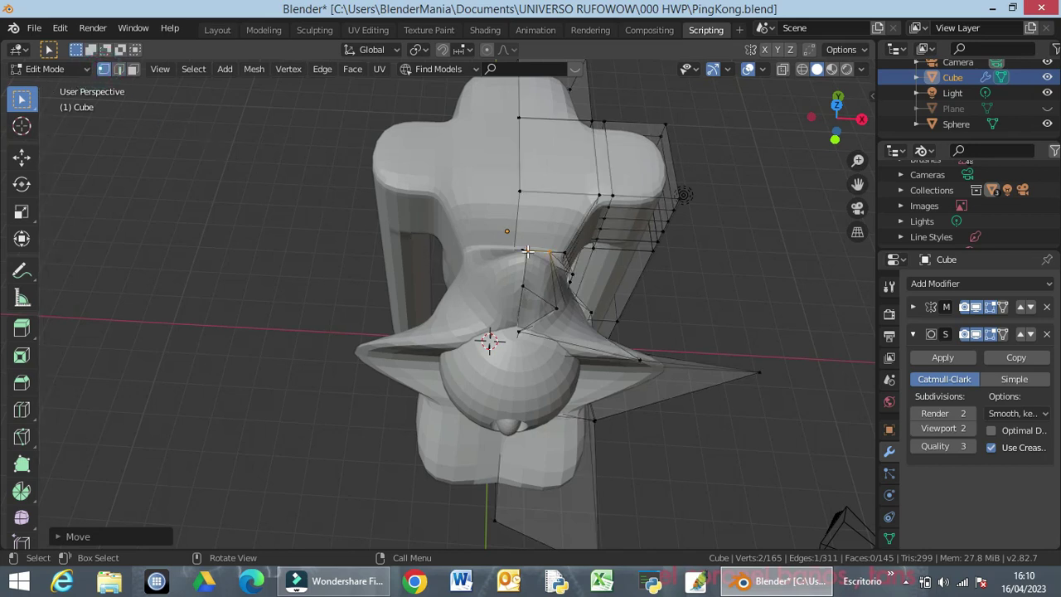
{"action": "left_click", "coordinate": [525, 250]}
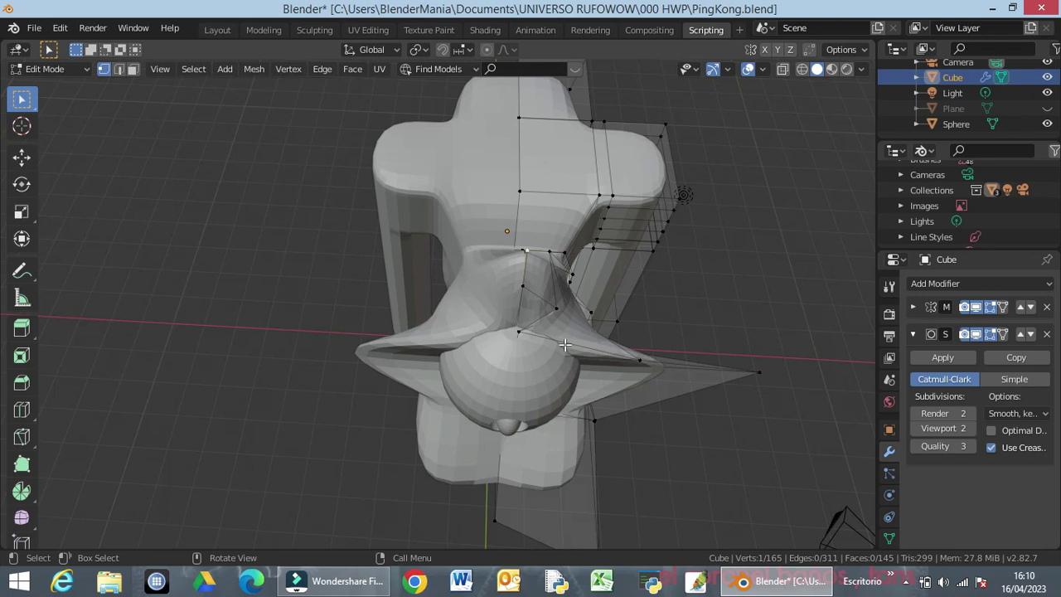
{"action": "key", "text": "KP_1"}
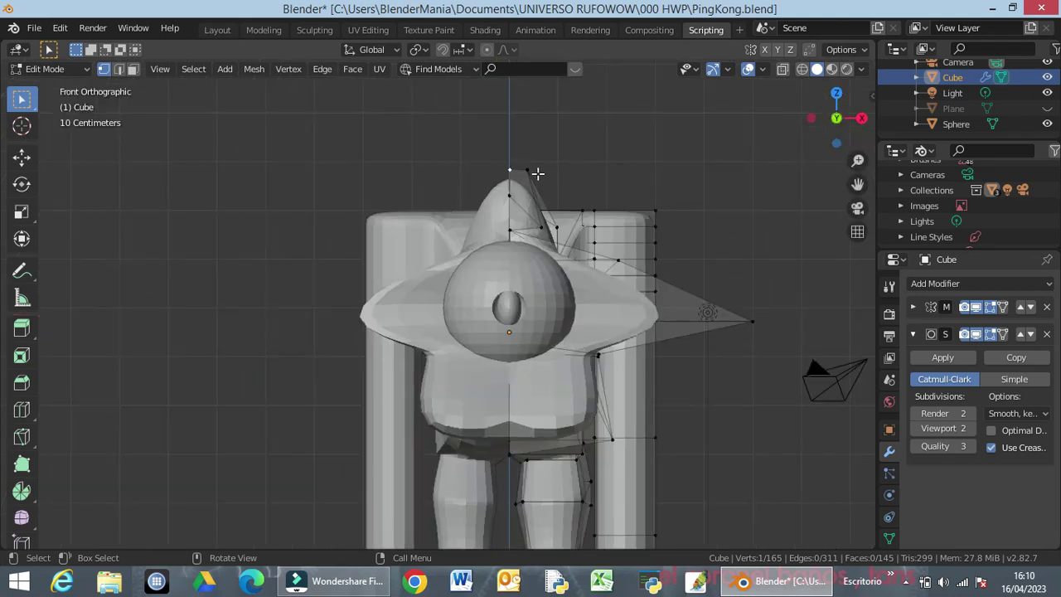
{"action": "scroll", "coordinate": [539, 171], "scroll_direction": "up", "scroll_amount": 3}
{"action": "scroll", "coordinate": [554, 187], "scroll_direction": "up", "scroll_amount": 3}
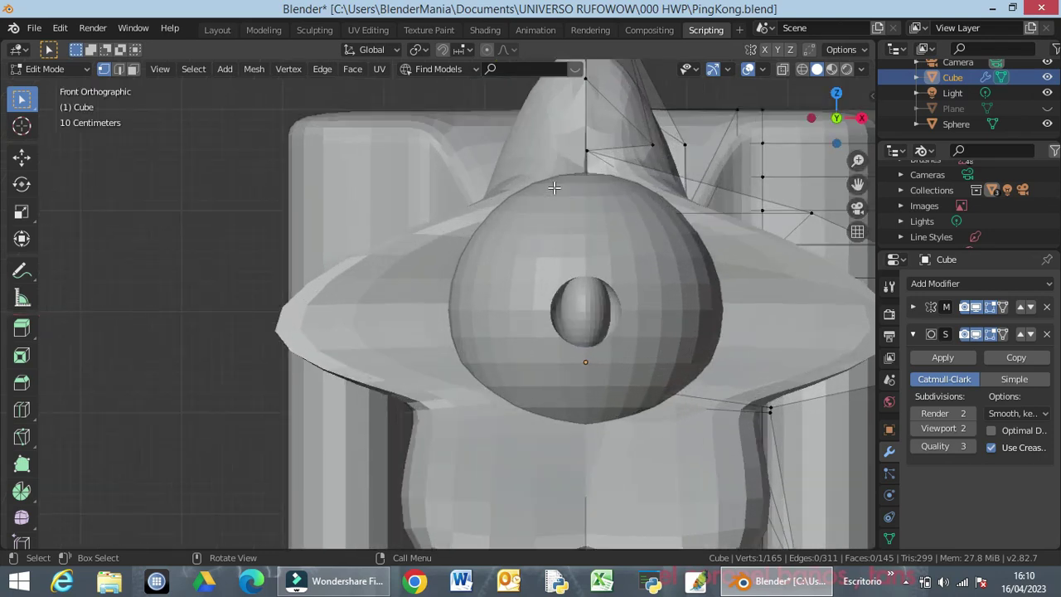
{"action": "middle_click_drag", "start_coordinate": [559, 182], "coordinate": [425, 465], "text": "shift"}
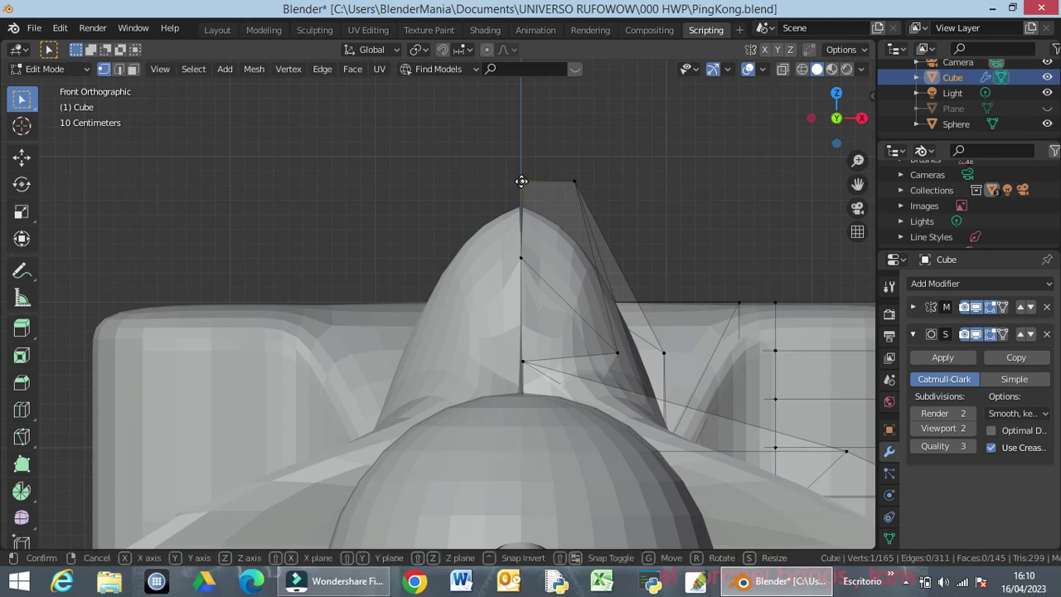
{"action": "key", "text": "g"}
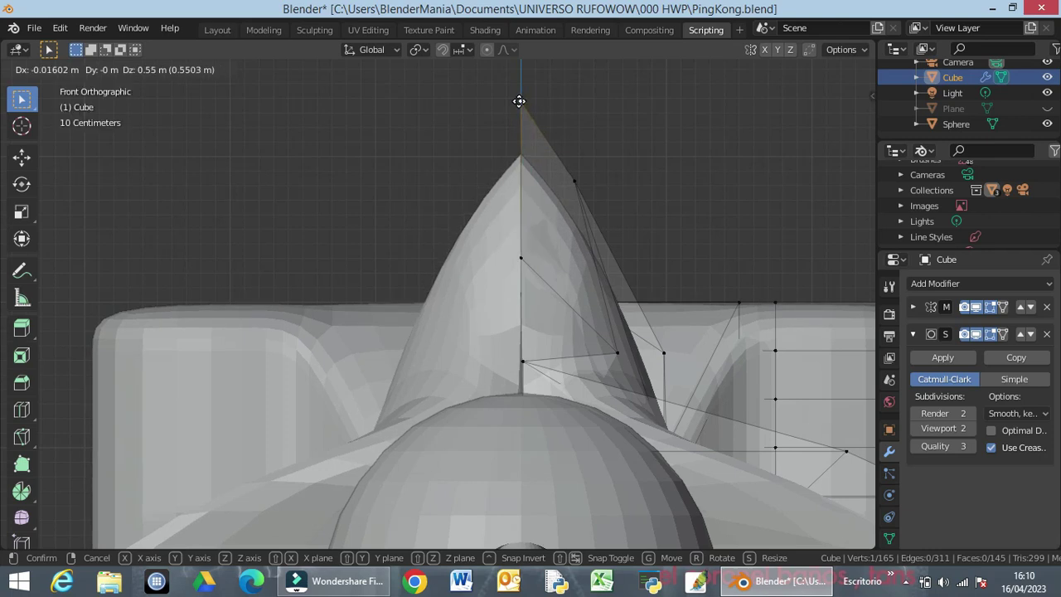
{"action": "left_click", "coordinate": [519, 101]}
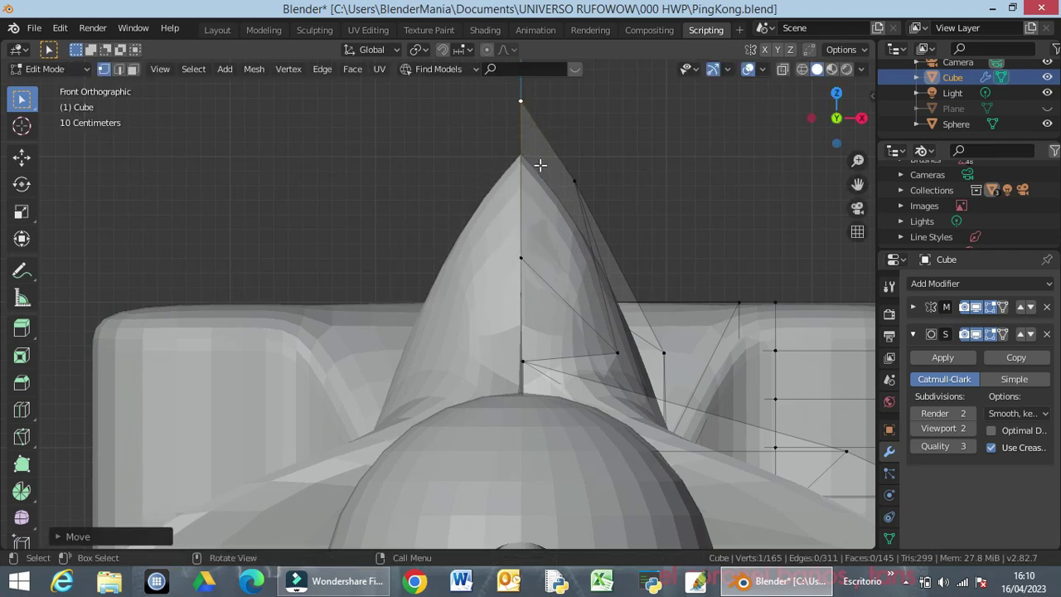
Add a loop cut around the head's front below the crown and slide it down towards the face contour
{"action": "left_click", "coordinate": [547, 230]}
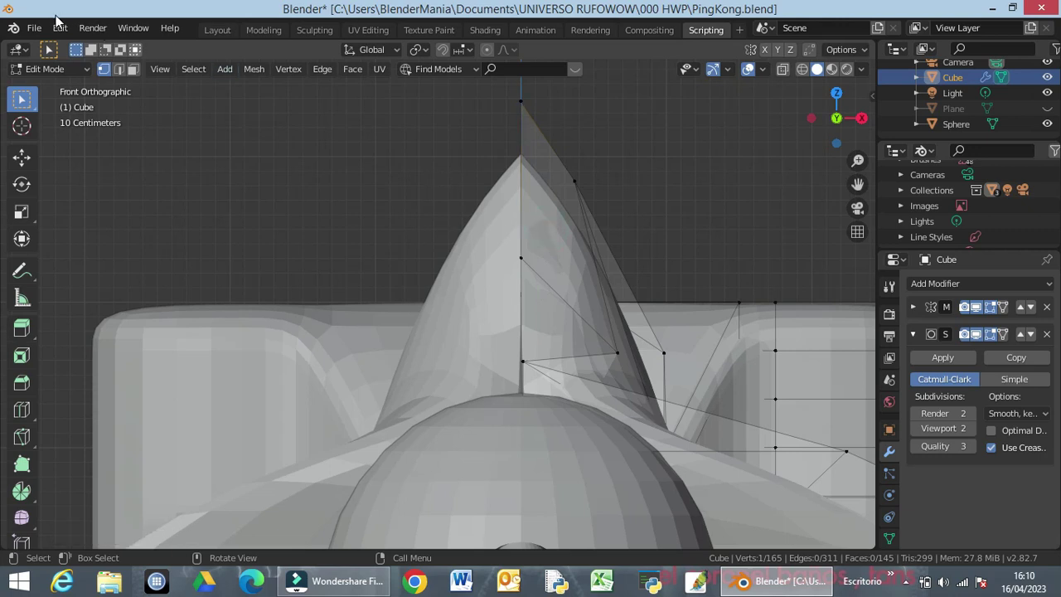
{"action": "left_click", "coordinate": [131, 69]}
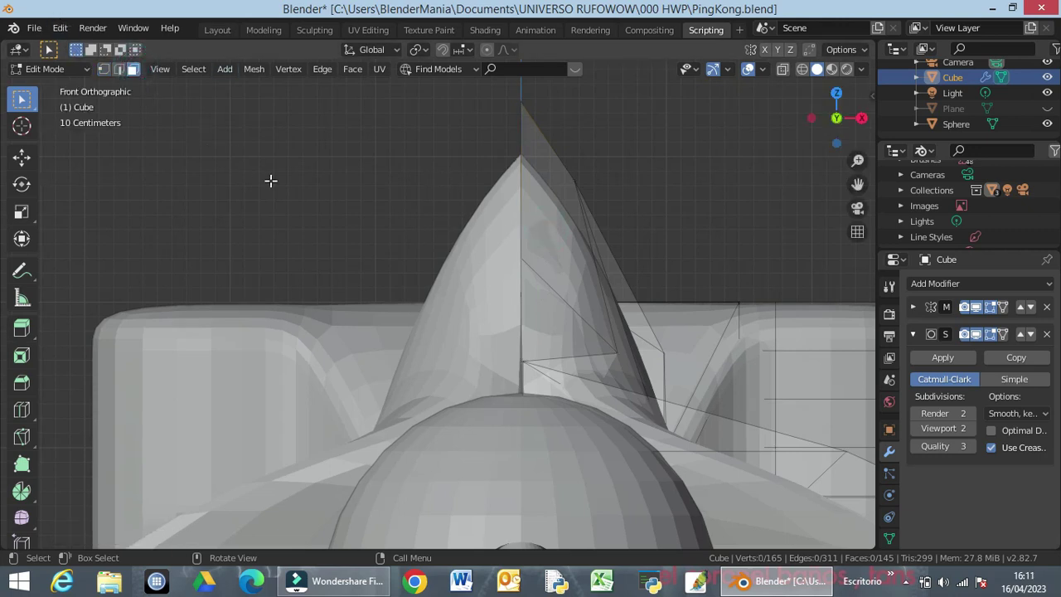
{"action": "key", "text": "ctrl+t"}
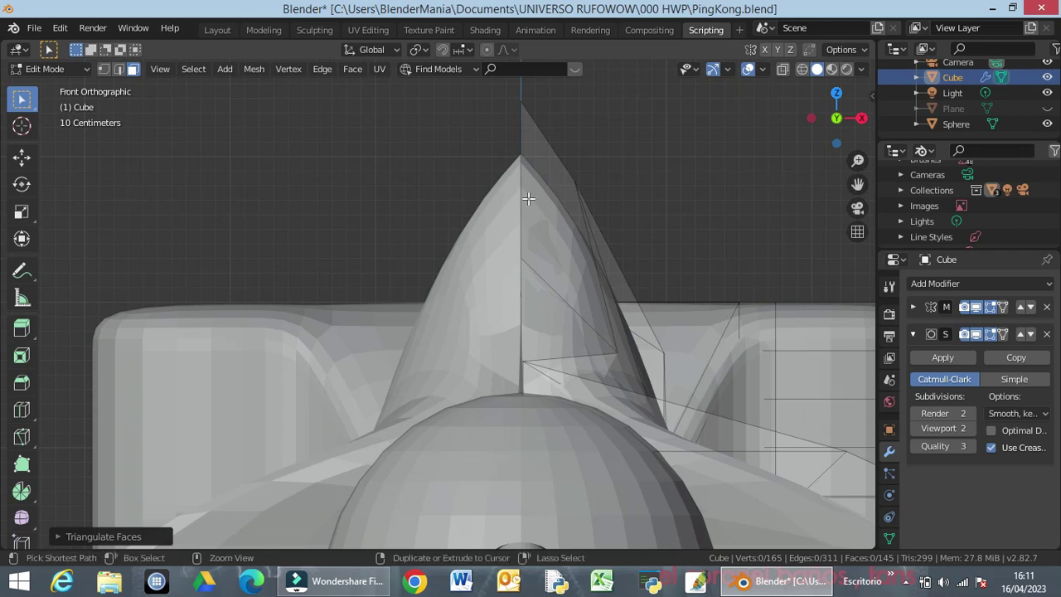
{"action": "key", "text": "ctrl+r"}
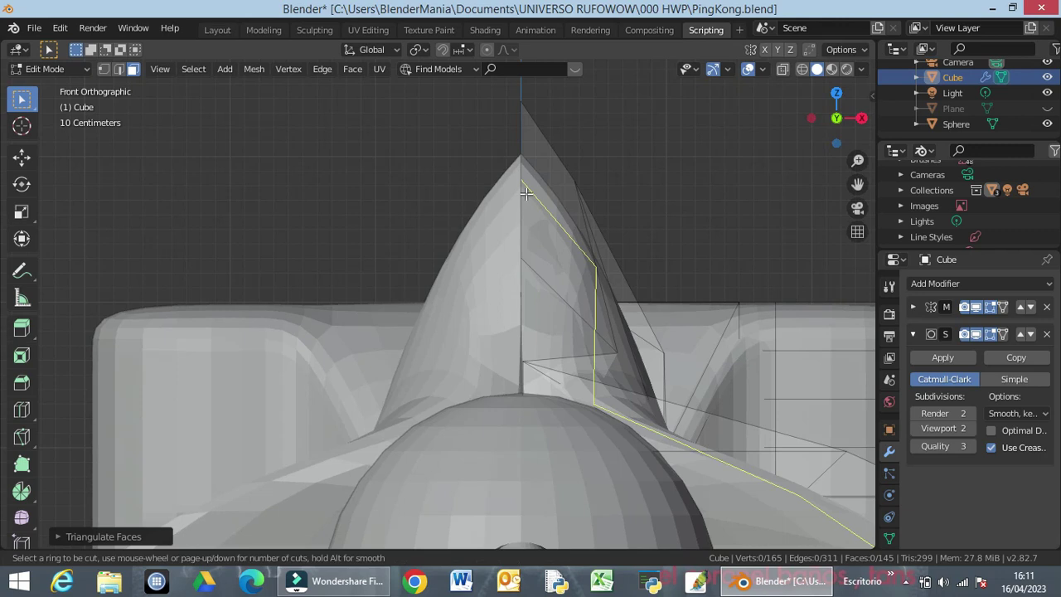
{"action": "left_click", "coordinate": [519, 192]}
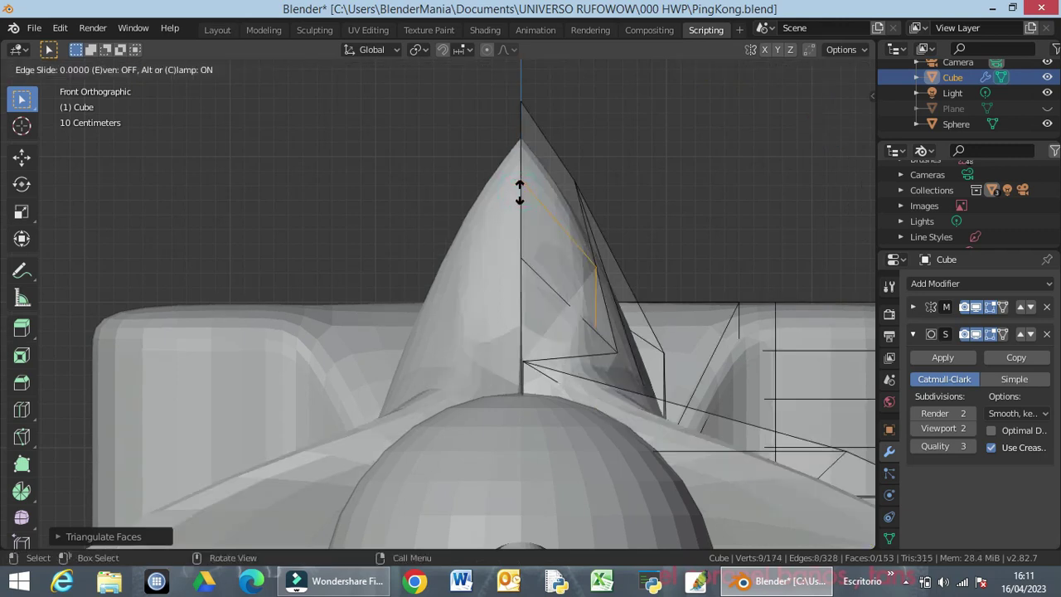
{"action": "left_click", "coordinate": [517, 269]}
{"action": "scroll", "coordinate": [514, 253], "scroll_direction": "down", "scroll_amount": 6}
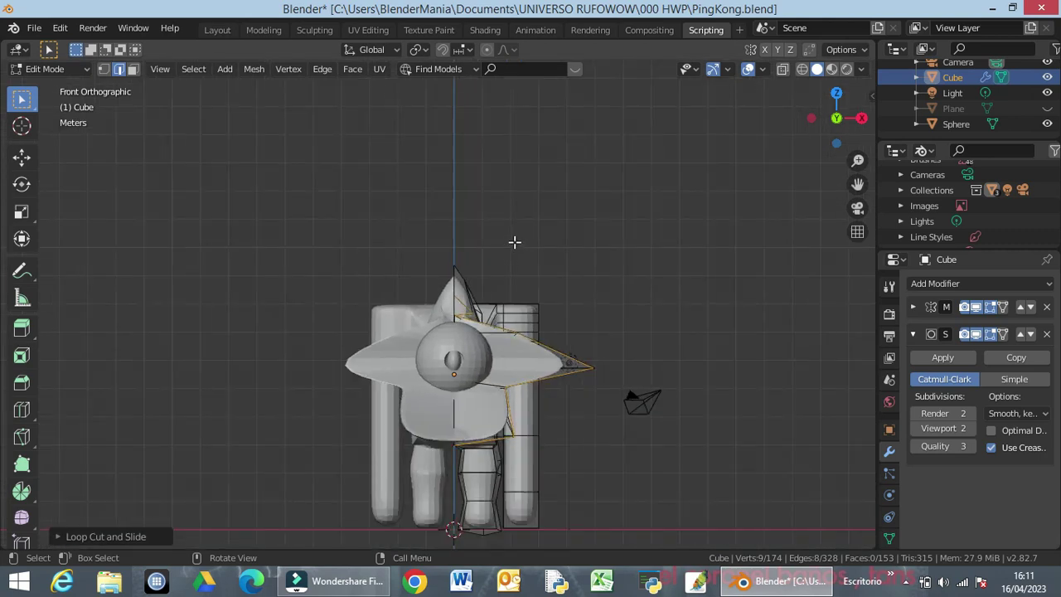
Select the vertex at the tip of the crown and lower it about 0.69 m along the Z axis
{"action": "left_click", "coordinate": [452, 263]}
{"action": "scroll", "coordinate": [464, 241], "scroll_direction": "up", "scroll_amount": 5}
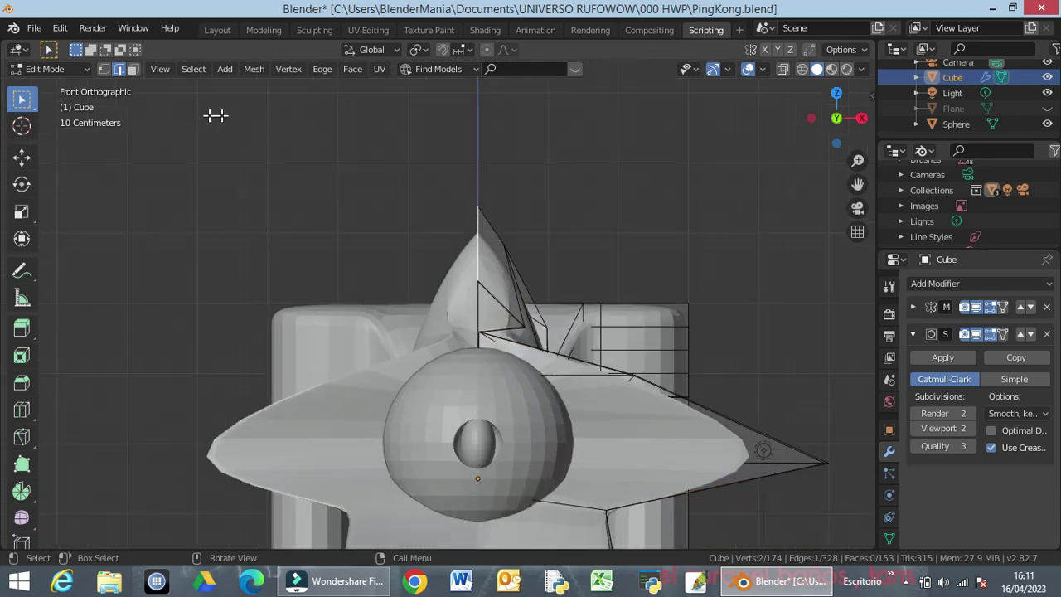
{"action": "left_click", "coordinate": [104, 69]}
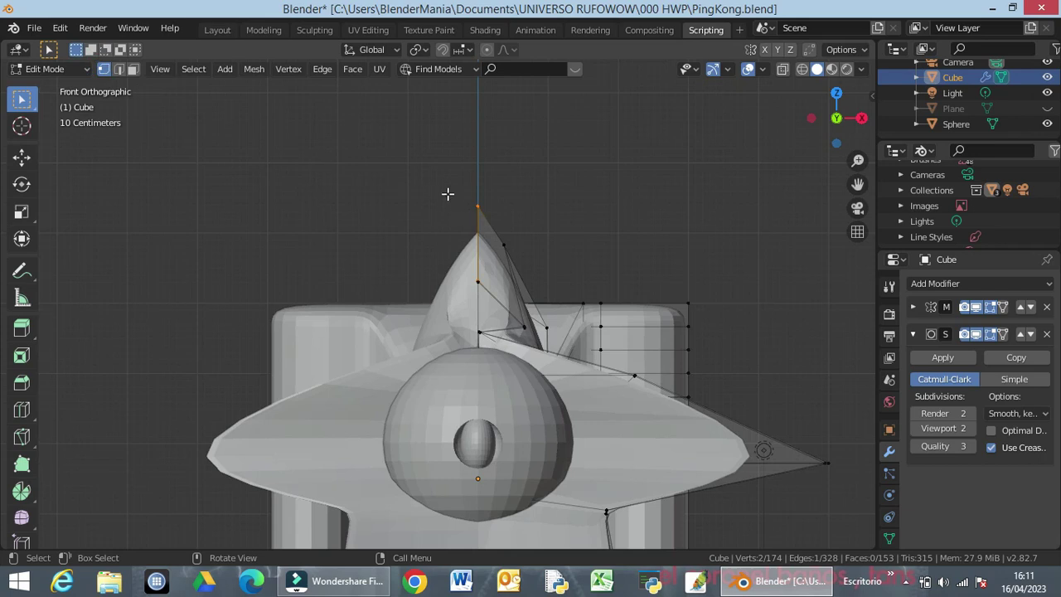
{"action": "left_click", "coordinate": [479, 206]}
{"action": "key", "text": "g"}
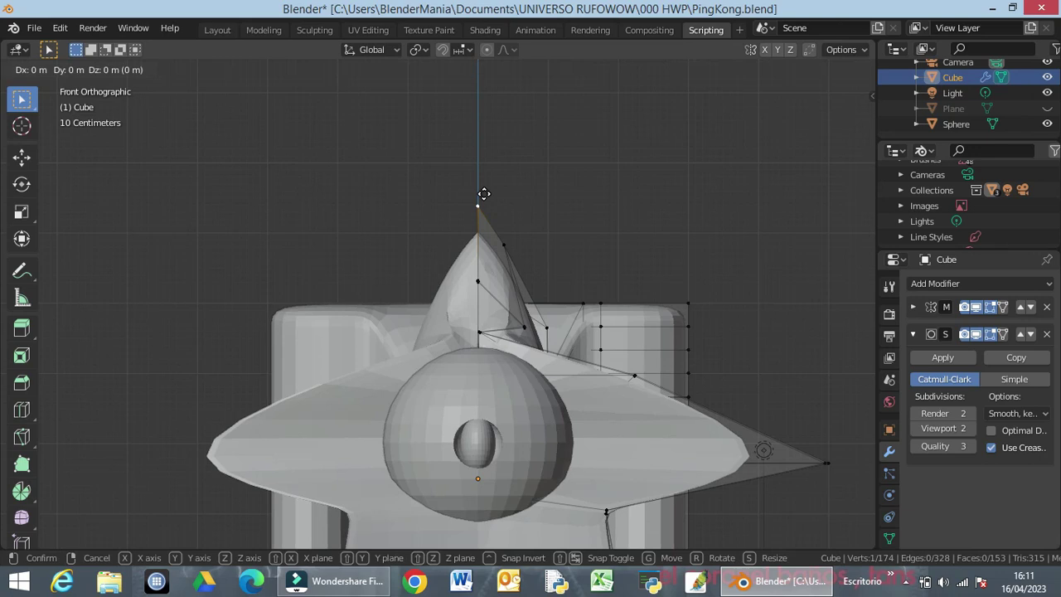
{"action": "key", "text": "z"}
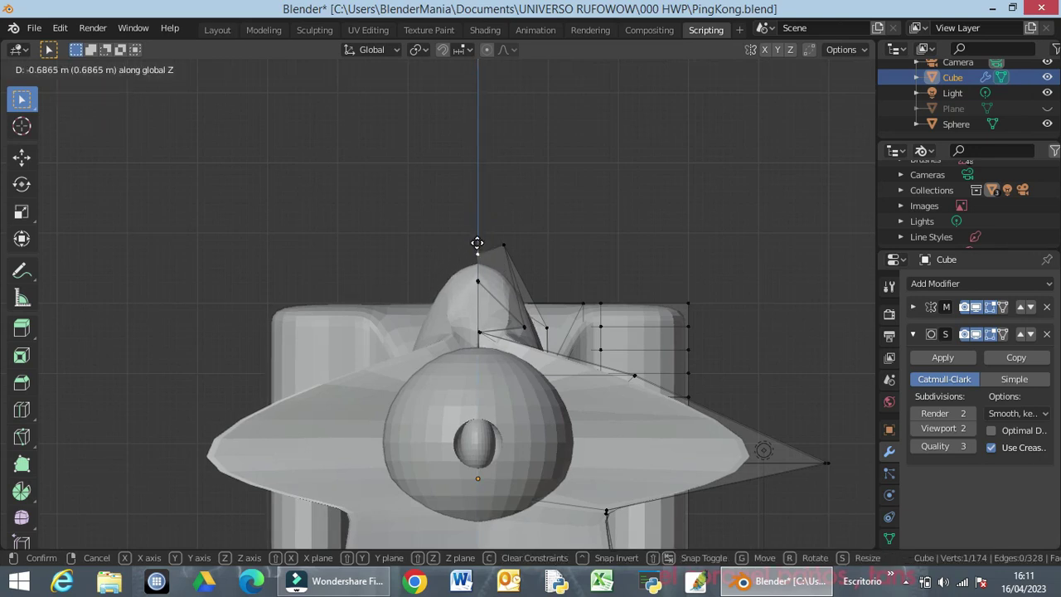
{"action": "left_click", "coordinate": [477, 242]}
Select the vertex just behind and below the crown tip and move it about 0.9 m backward along the Y axis
{"action": "middle_click_drag", "start_coordinate": [542, 287], "coordinate": [306, 301]}
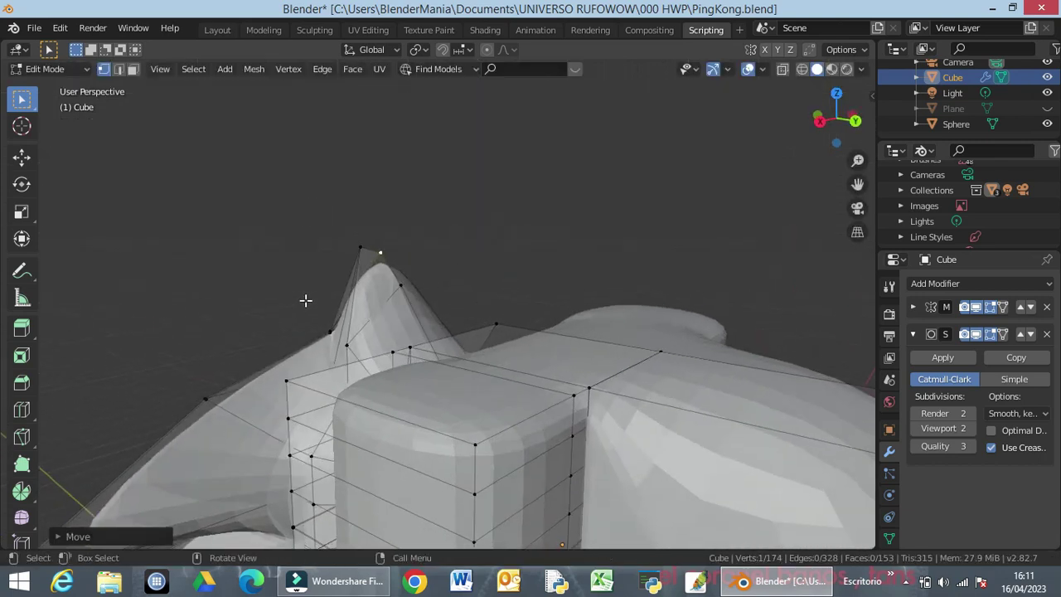
{"action": "left_click", "coordinate": [400, 285]}
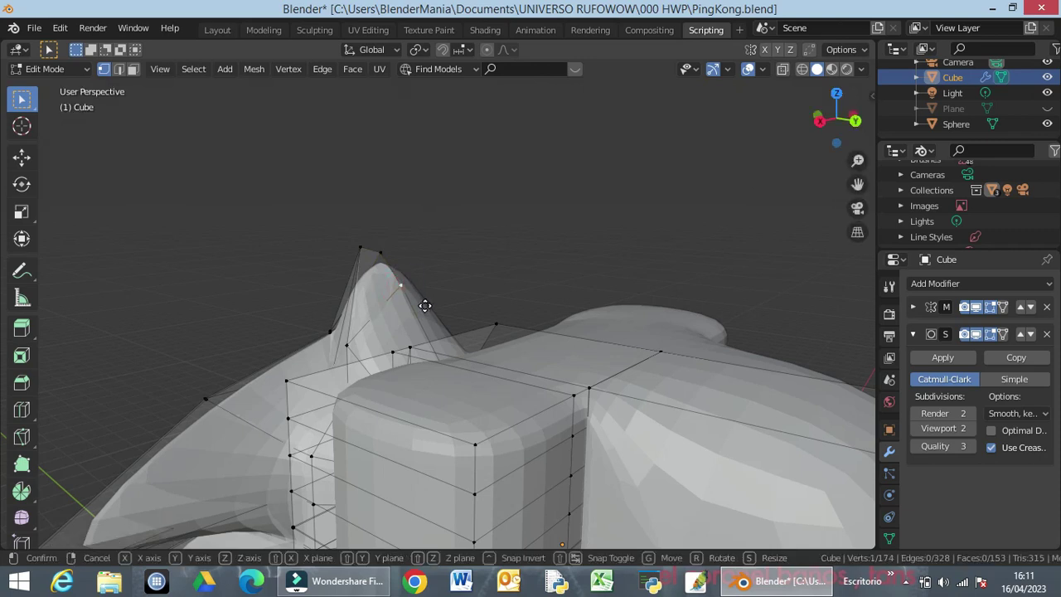
{"action": "key", "text": "g"}
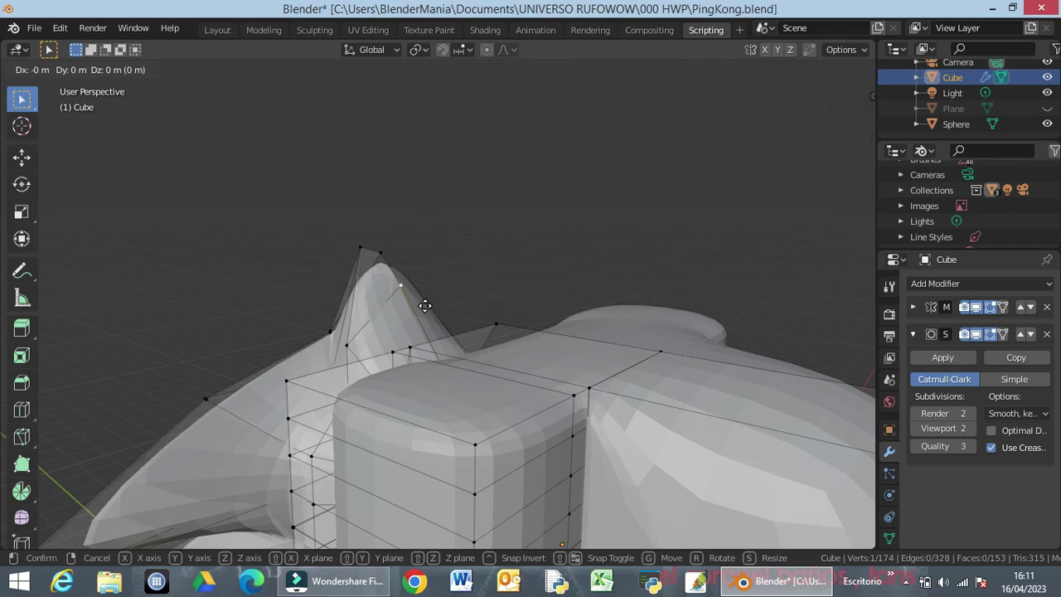
{"action": "key", "text": "y"}
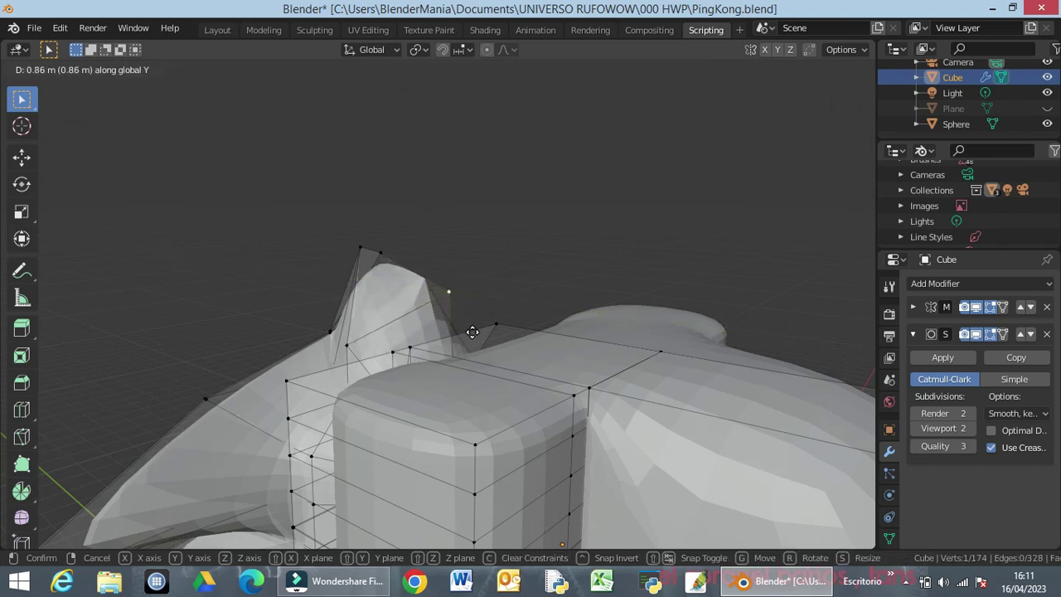
{"action": "left_click", "coordinate": [473, 333]}
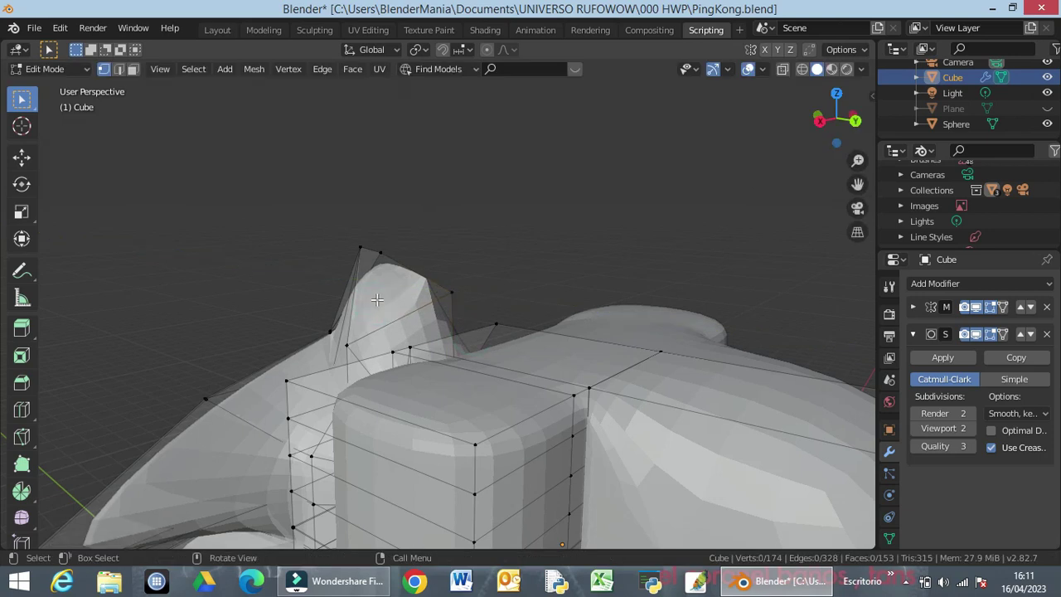
In face mode, select the face on the side of the crown and move it backward along the Y axis
{"action": "key", "text": "3"}
{"action": "left_click", "coordinate": [386, 295]}
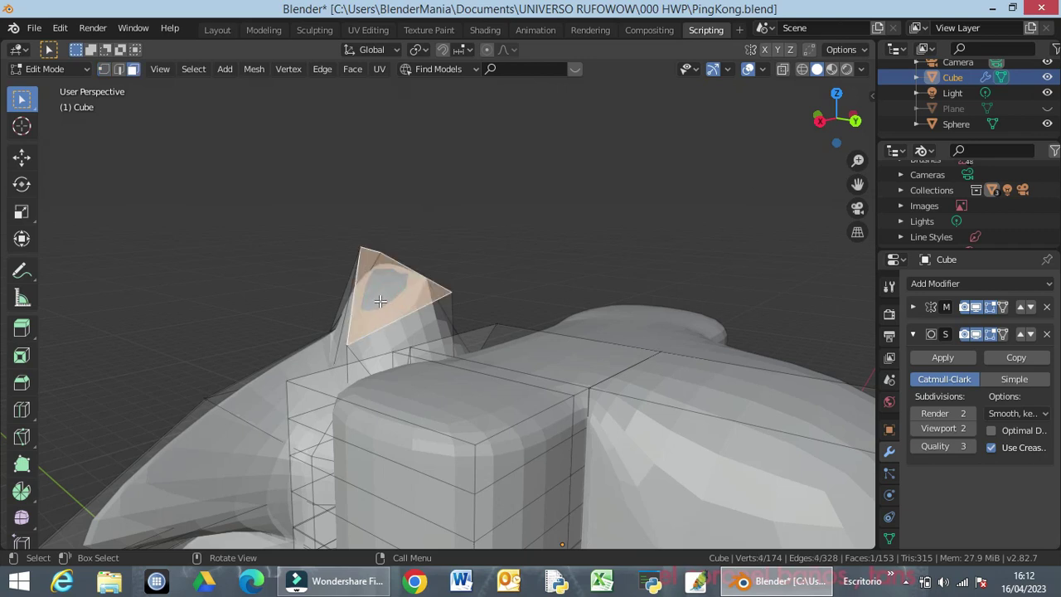
{"action": "key", "text": "g"}
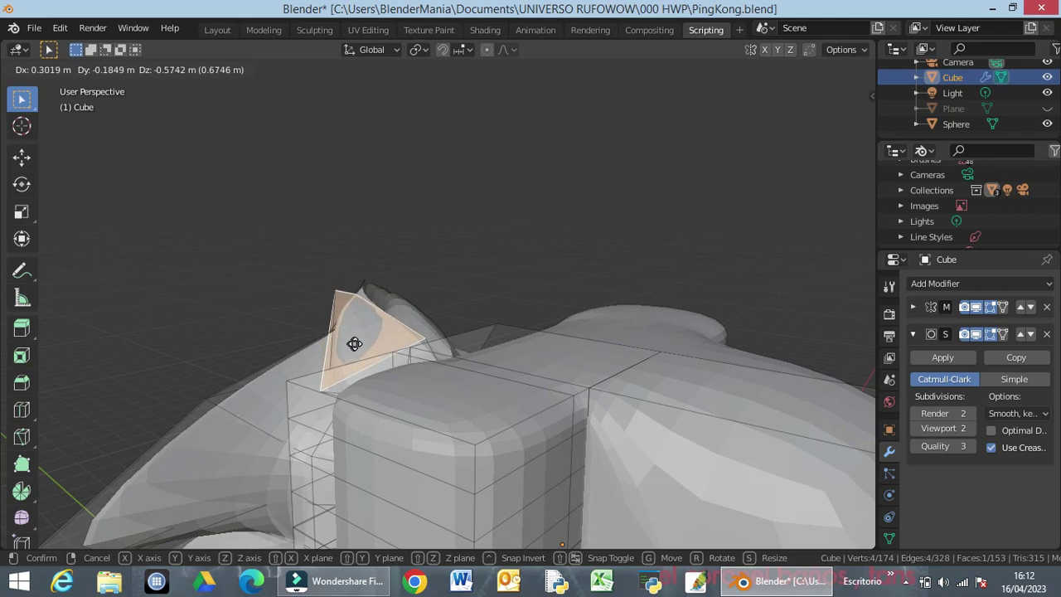
{"action": "right_click", "coordinate": [361, 335]}
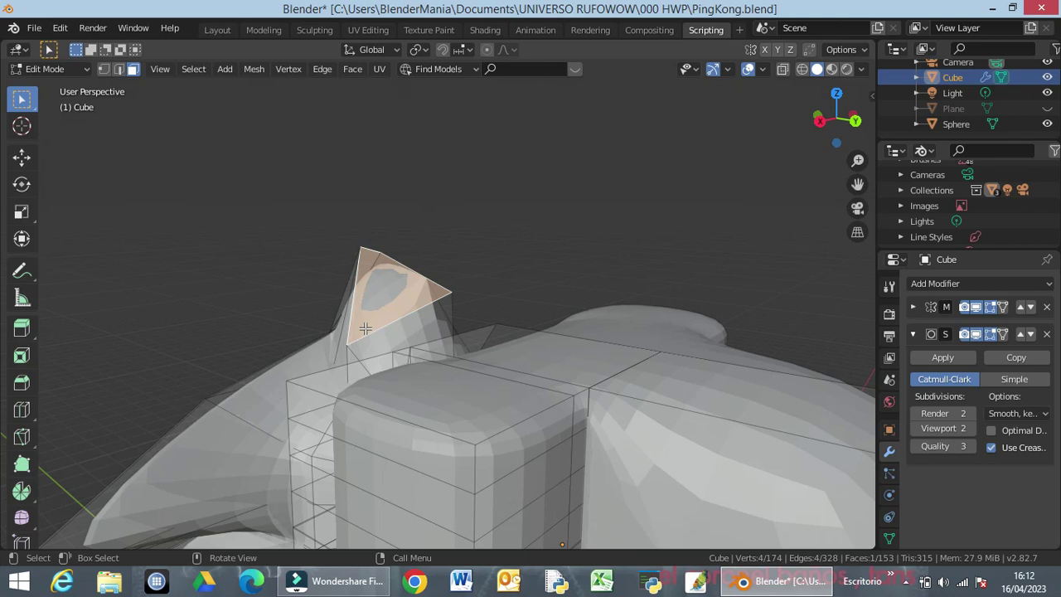
{"action": "key", "text": "g"}
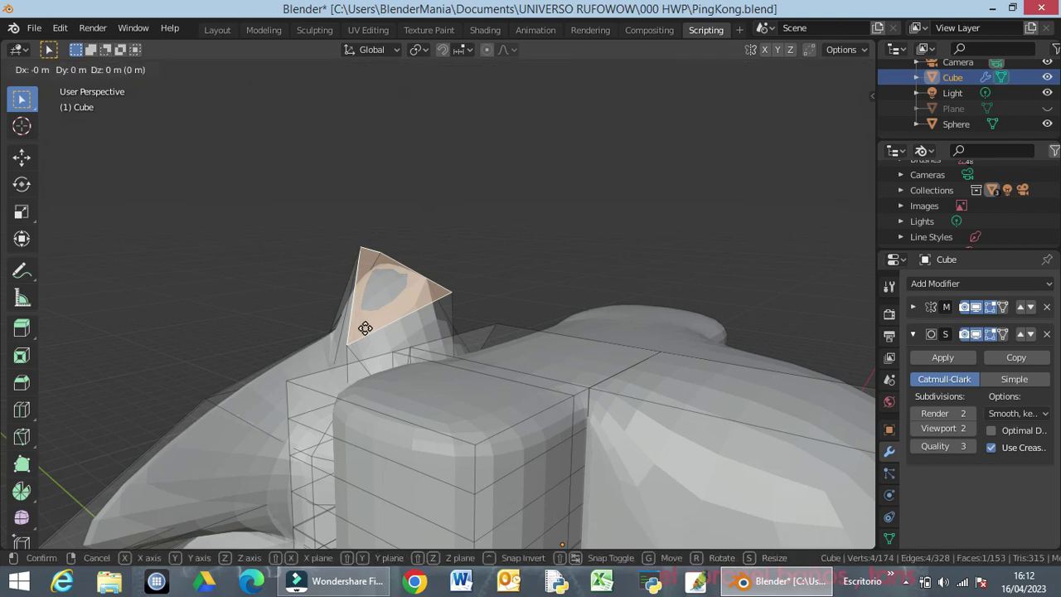
{"action": "key", "text": "y"}
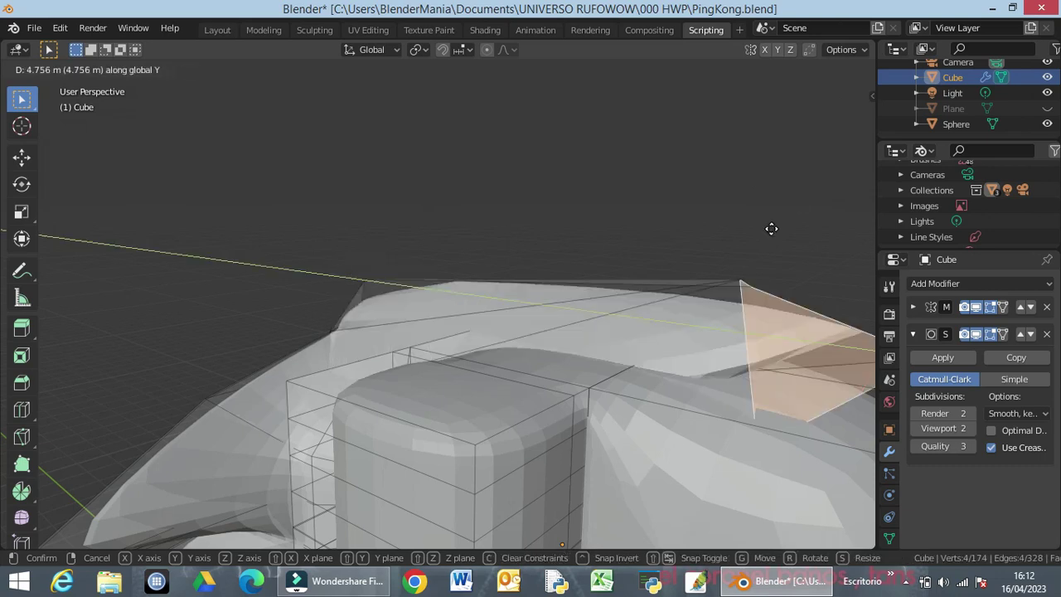
{"action": "left_click", "coordinate": [419, 286]}
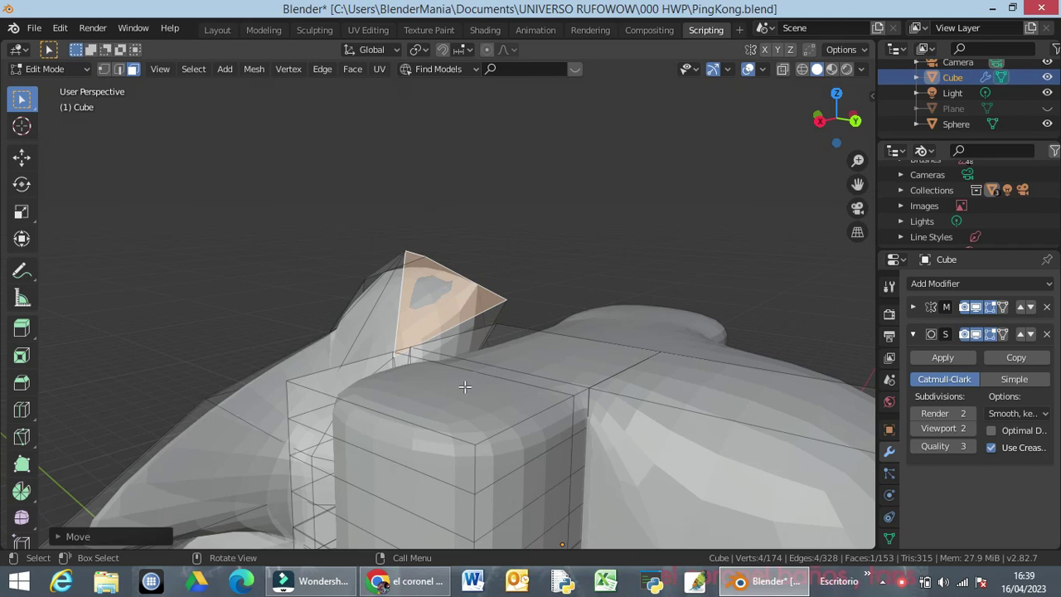
{"action": "scroll", "coordinate": [468, 395], "scroll_direction": "down", "scroll_amount": 3}
{"action": "middle_click_drag", "start_coordinate": [468, 396], "coordinate": [414, 357]}
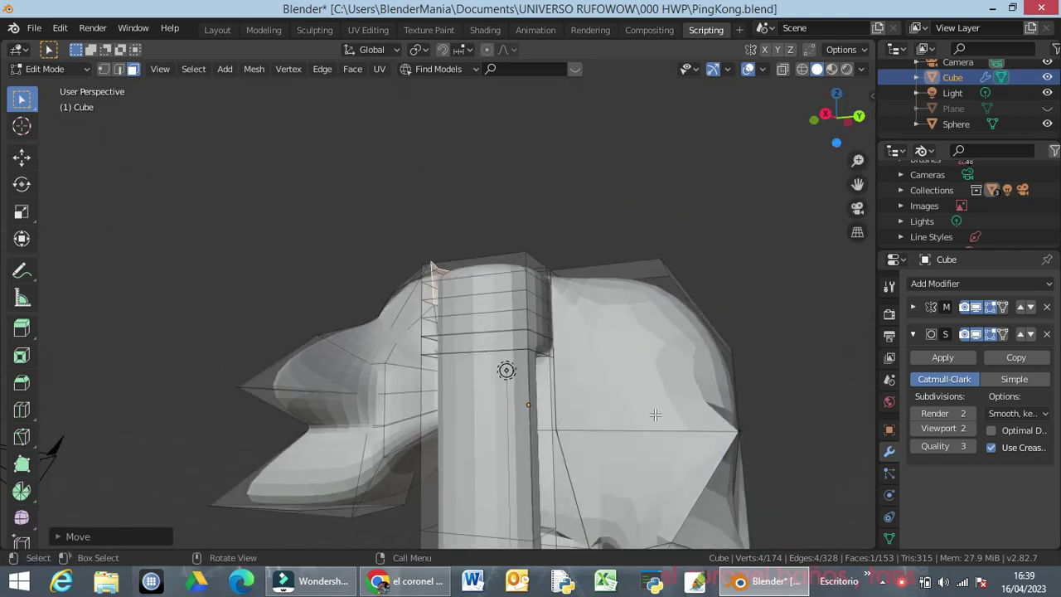
Select the face on the side of the hip, below the large flank face, and scale it down uniformly
{"action": "left_click", "coordinate": [736, 432], "text": "shift"}
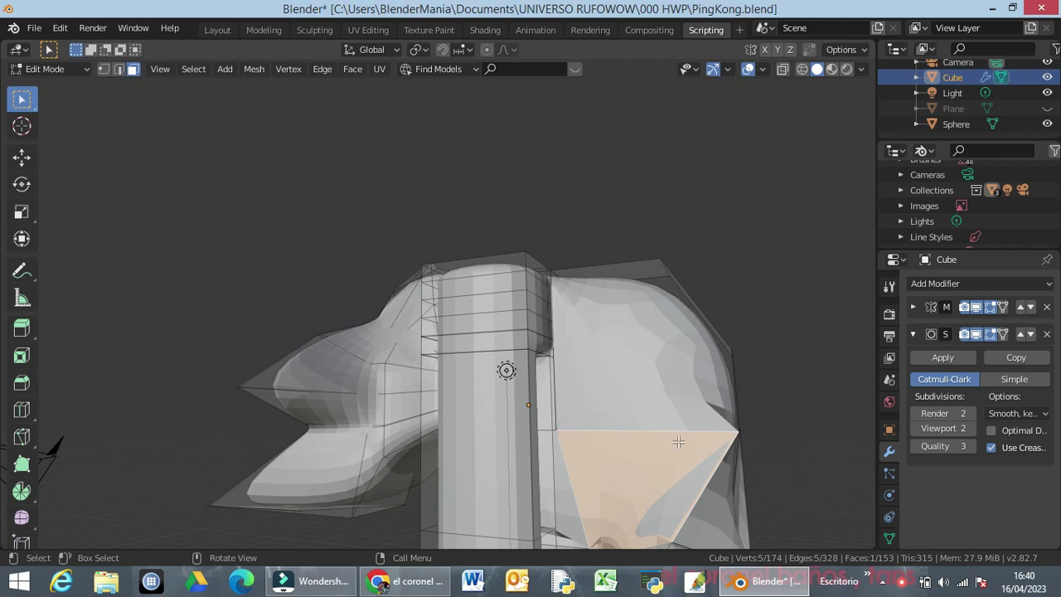
{"action": "key", "text": "s"}
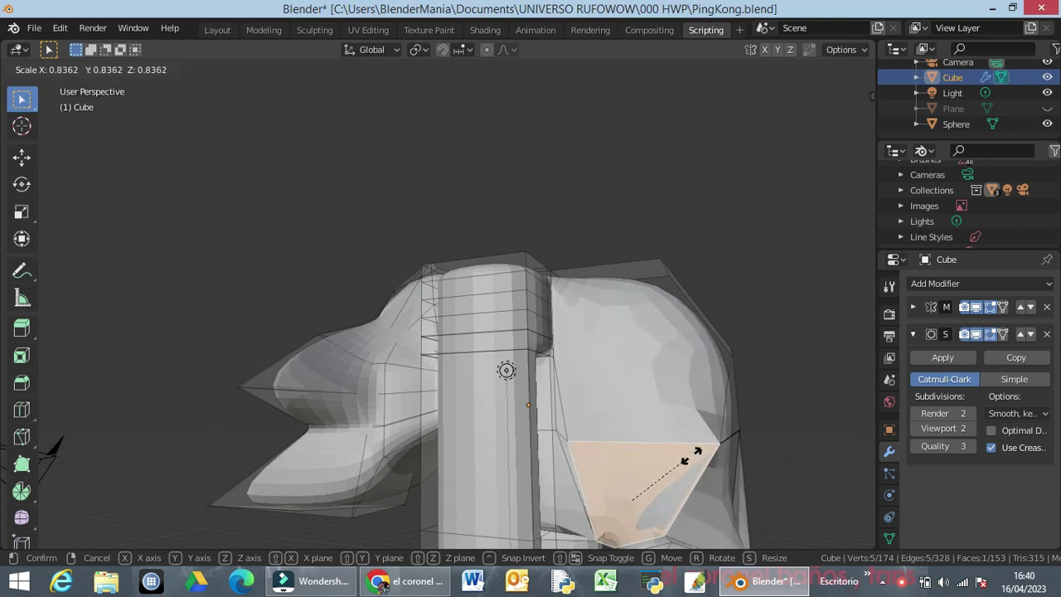
{"action": "left_click", "coordinate": [651, 464]}
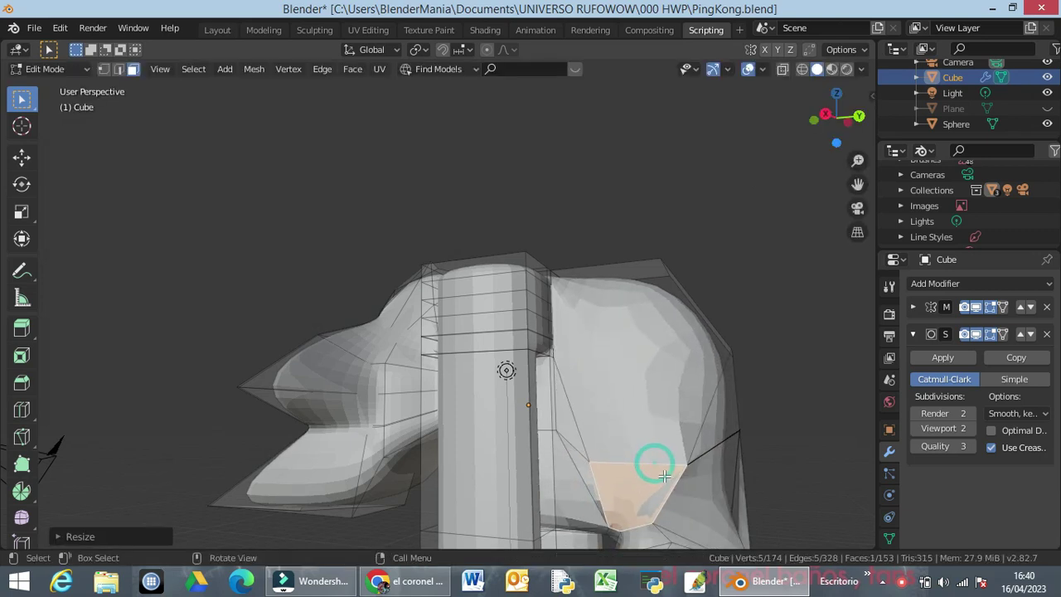
Add a loop cut across the narrow strip at the upper back beside the flank face and slide it down to the strip's lower end
{"action": "middle_click_drag", "start_coordinate": [651, 457], "coordinate": [572, 498]}
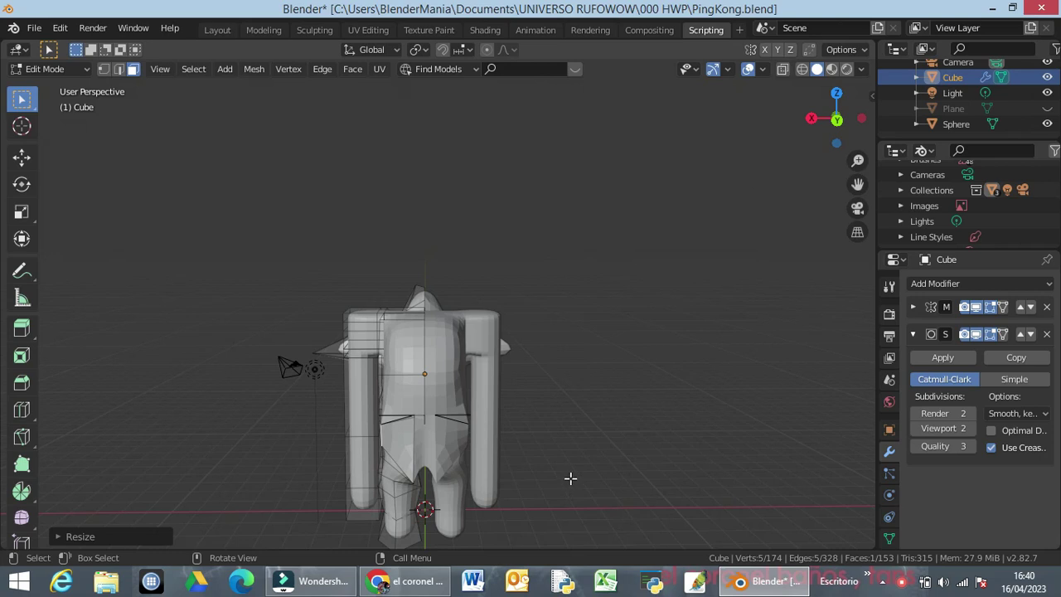
{"action": "middle_click_drag", "start_coordinate": [517, 437], "coordinate": [622, 455]}
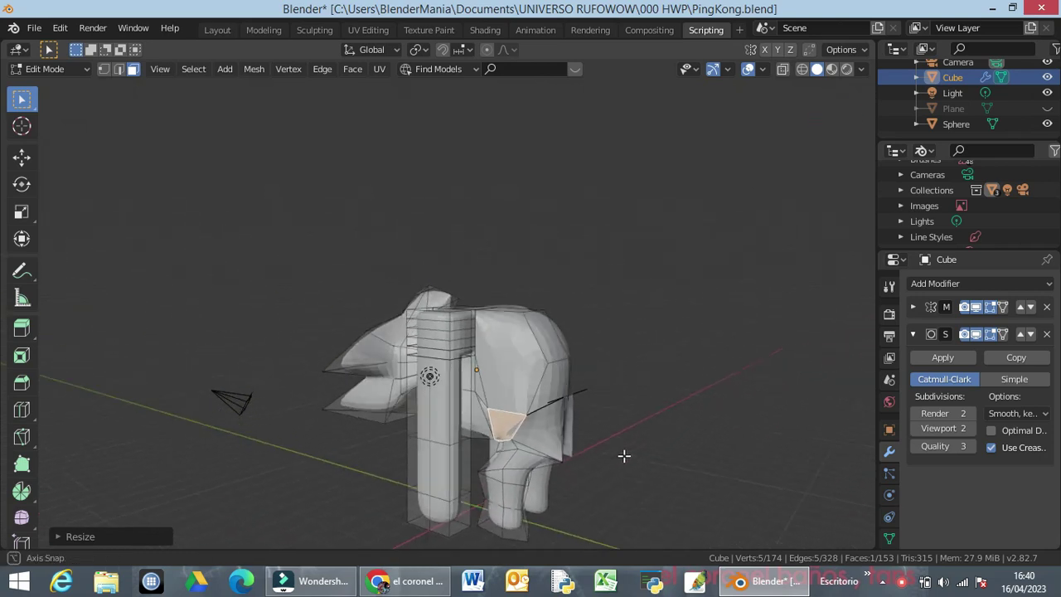
{"action": "left_click", "coordinate": [503, 361]}
{"action": "middle_click_drag", "start_coordinate": [582, 413], "coordinate": [608, 383]}
{"action": "scroll", "coordinate": [560, 348], "scroll_direction": "up", "scroll_amount": 3}
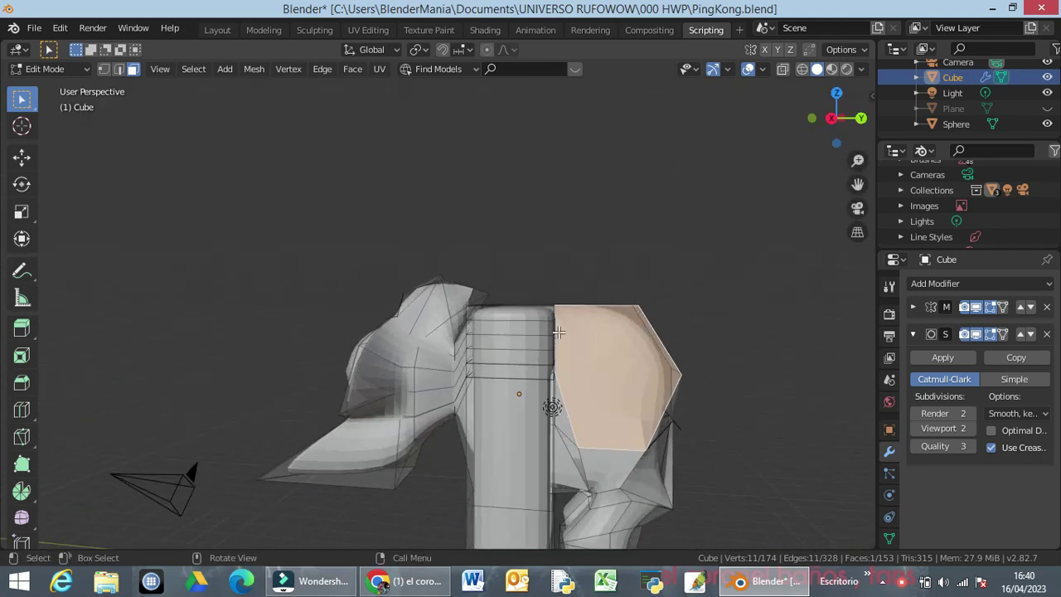
{"action": "middle_click_drag", "start_coordinate": [633, 391], "coordinate": [539, 302], "text": "shift"}
{"action": "scroll", "coordinate": [562, 233], "scroll_direction": "up", "scroll_amount": 4}
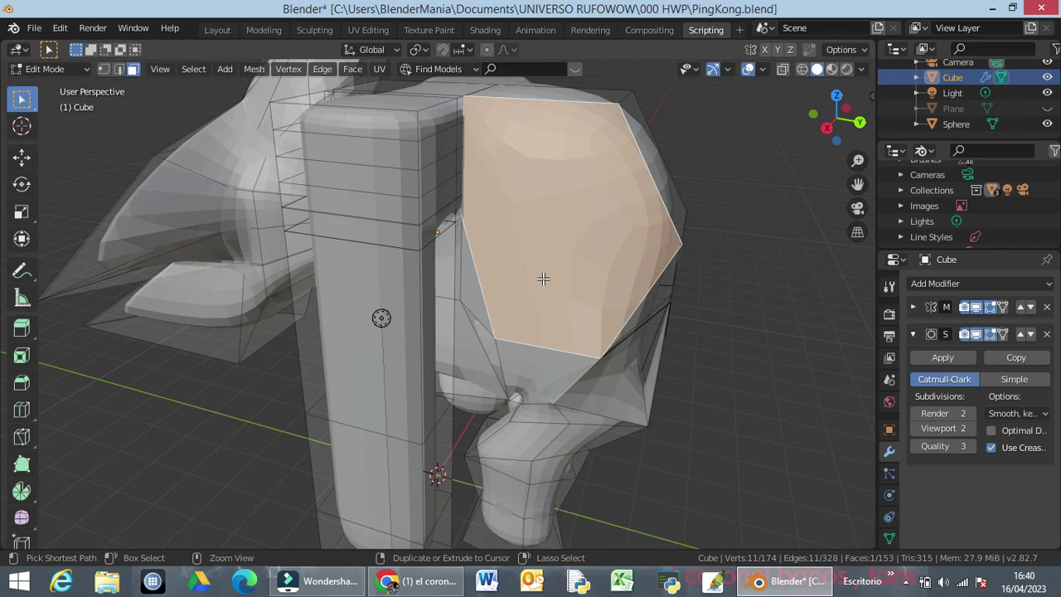
{"action": "key", "text": "ctrl+r"}
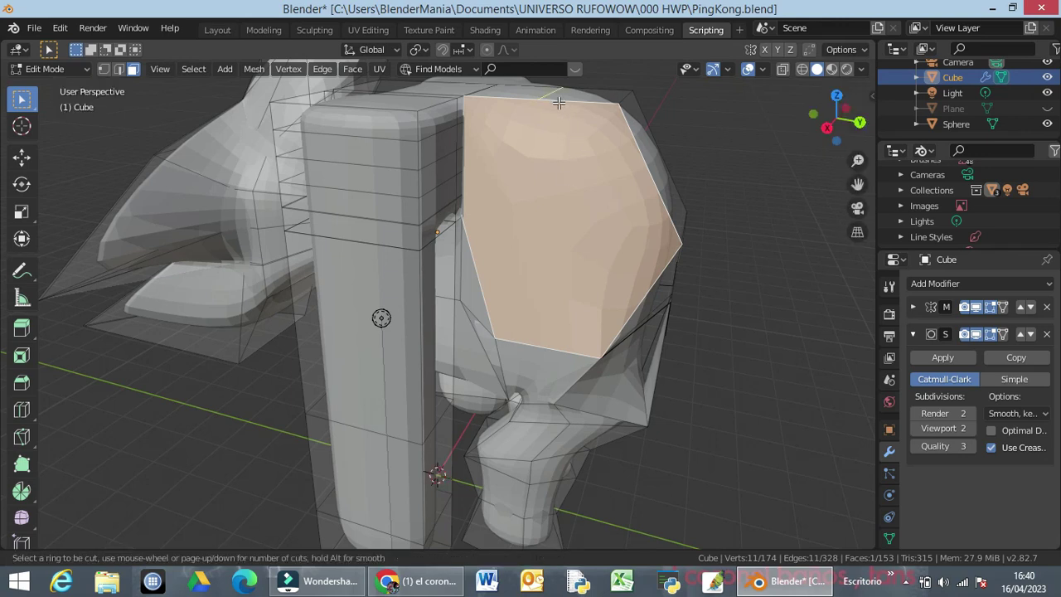
{"action": "left_click", "coordinate": [667, 169]}
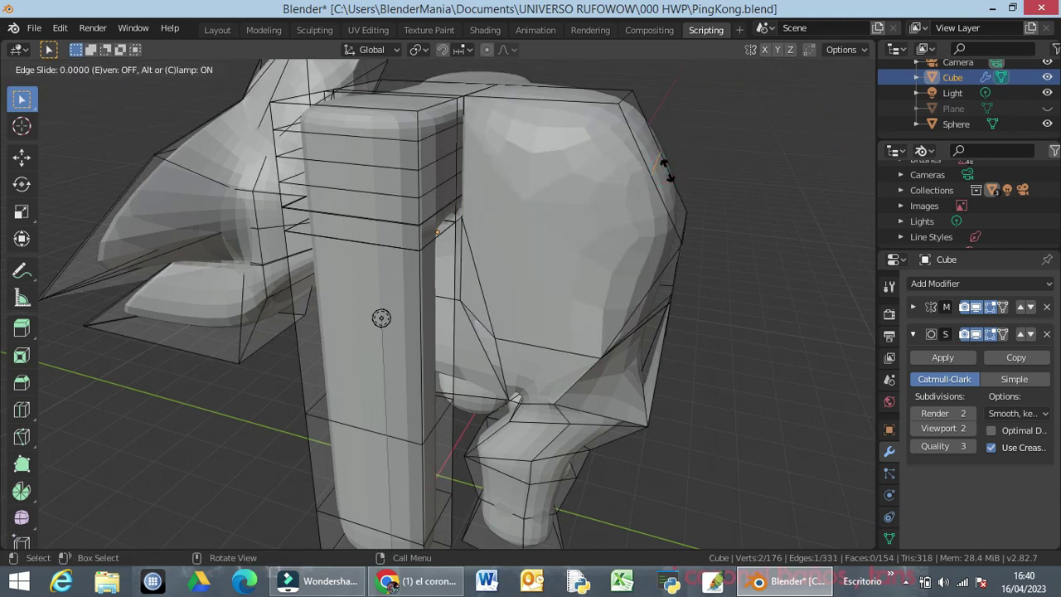
{"action": "left_click_drag", "start_coordinate": [667, 170], "coordinate": [635, 116]}
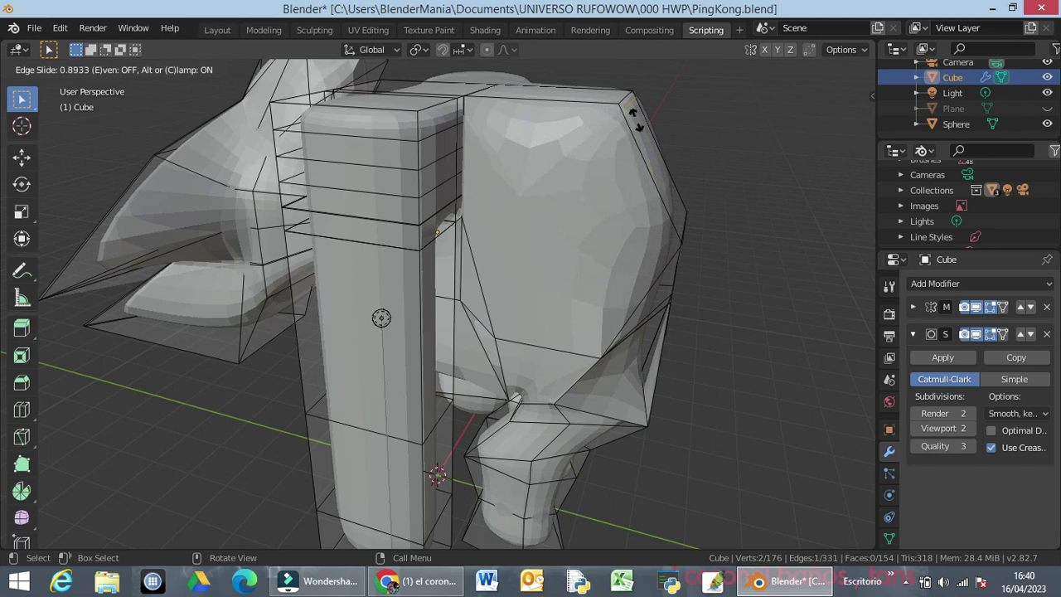
{"action": "left_click", "coordinate": [691, 232]}
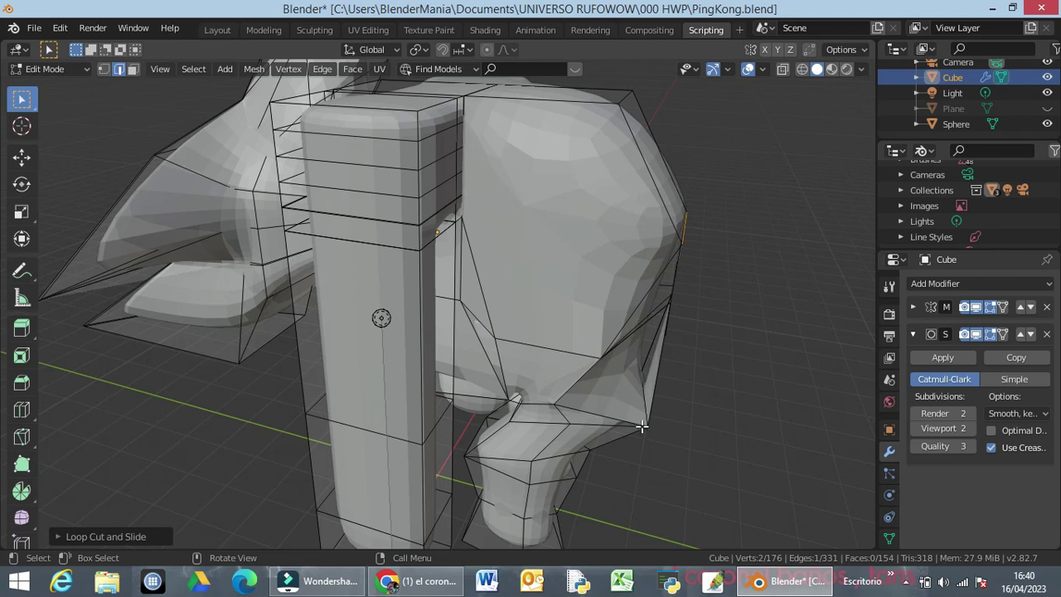
{"action": "left_click", "coordinate": [104, 69]}
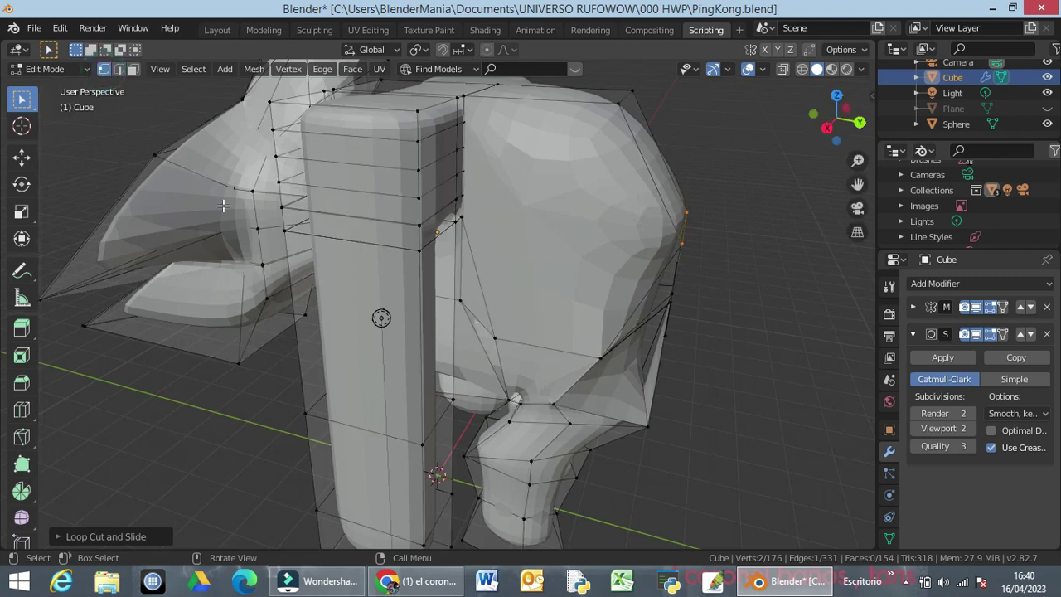
{"action": "left_click", "coordinate": [646, 427]}
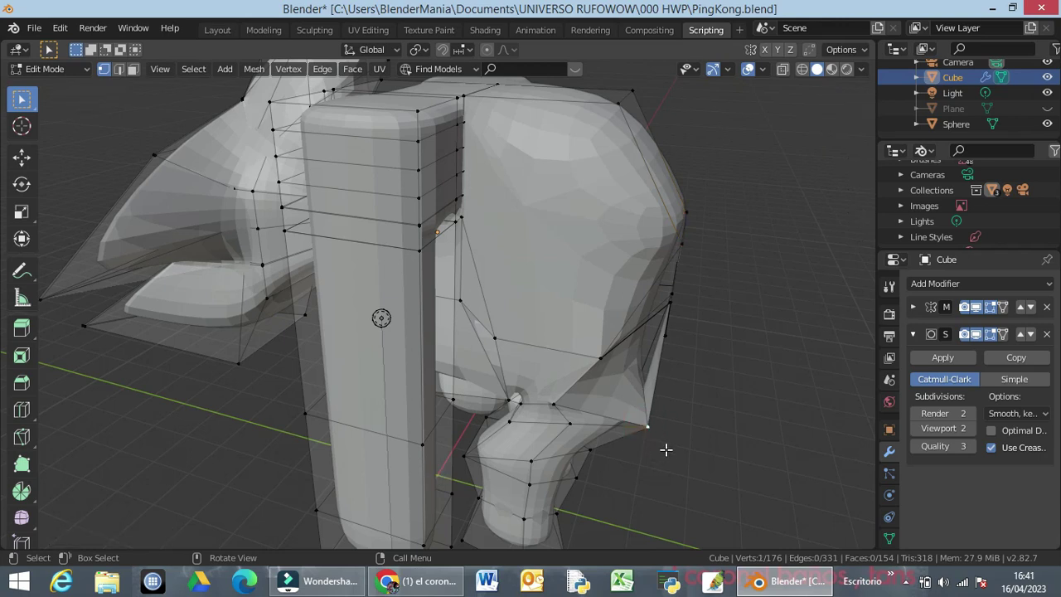
{"action": "key", "text": "g"}
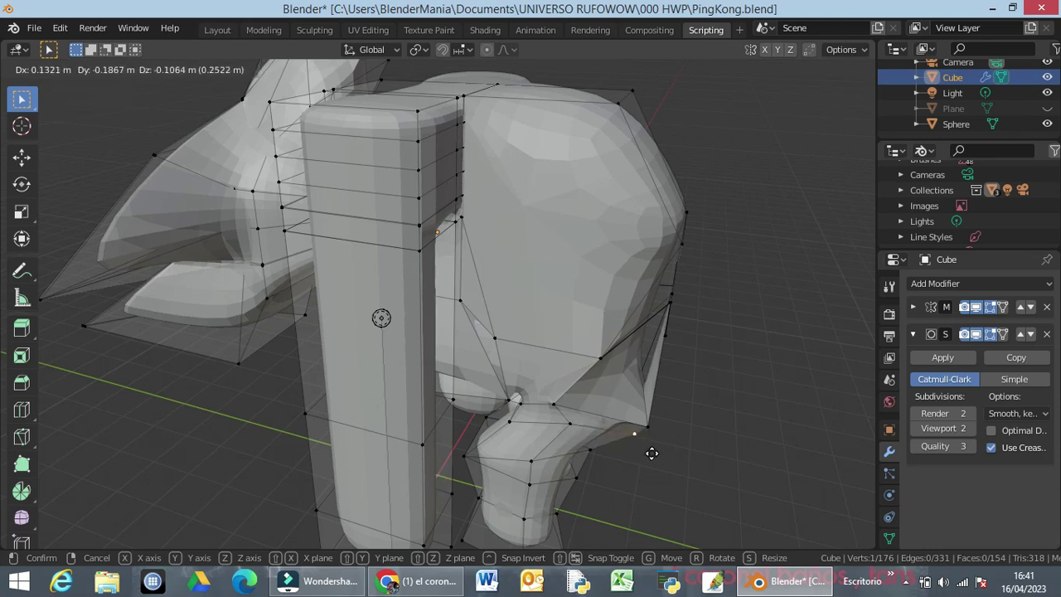
{"action": "right_click", "coordinate": [652, 452]}
{"action": "middle_click_drag", "start_coordinate": [676, 446], "coordinate": [530, 417]}
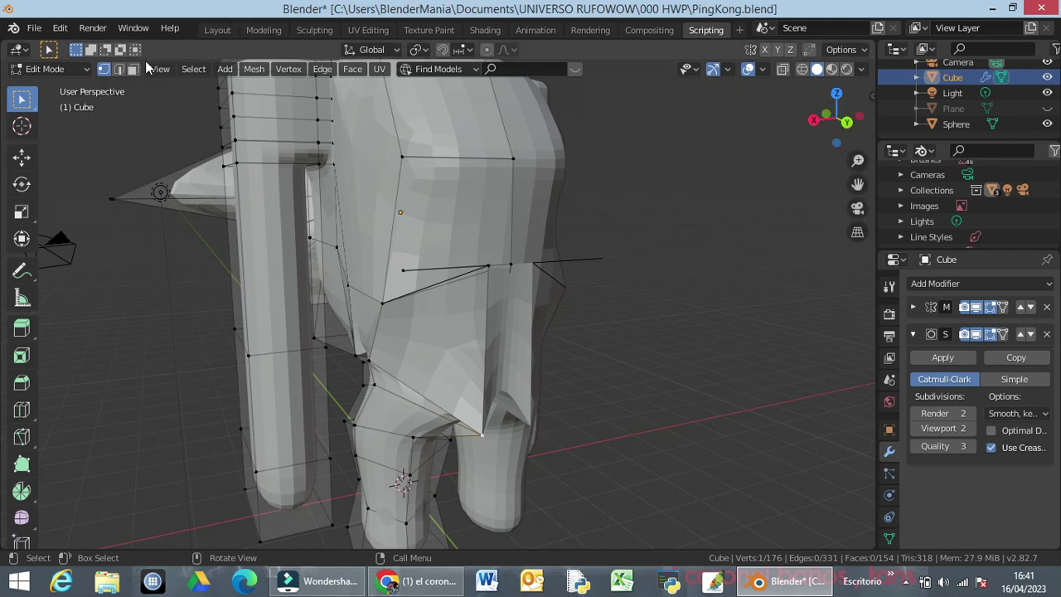
{"action": "left_click", "coordinate": [118, 68]}
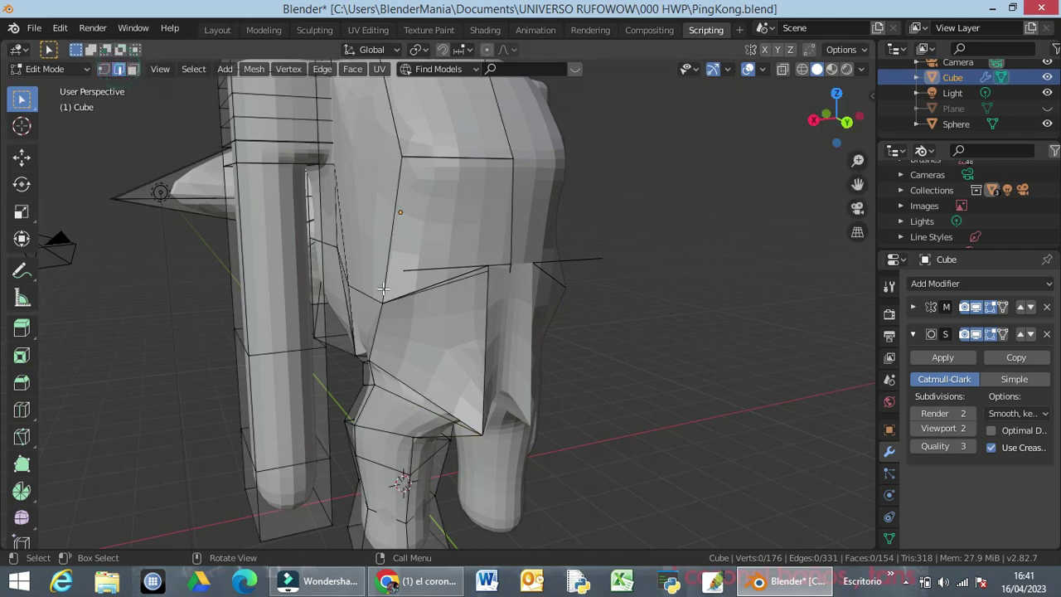
{"action": "left_click", "coordinate": [485, 297]}
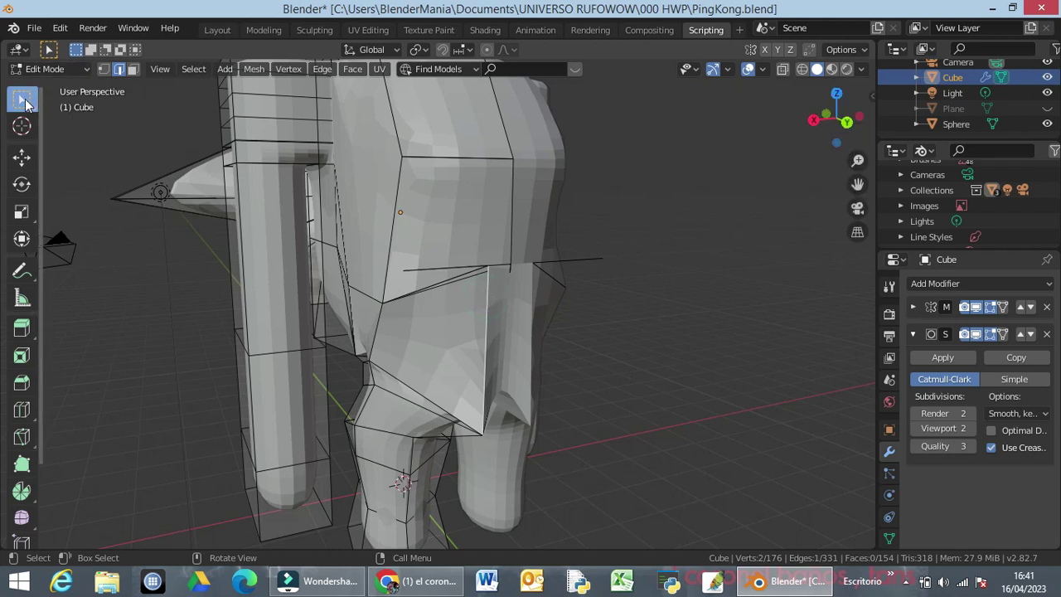
In vertex mode with wireframe shading, select the lowest vertex at the back of the rump and raise it about 1.09 m along the Z axis
{"action": "left_click", "coordinate": [103, 69]}
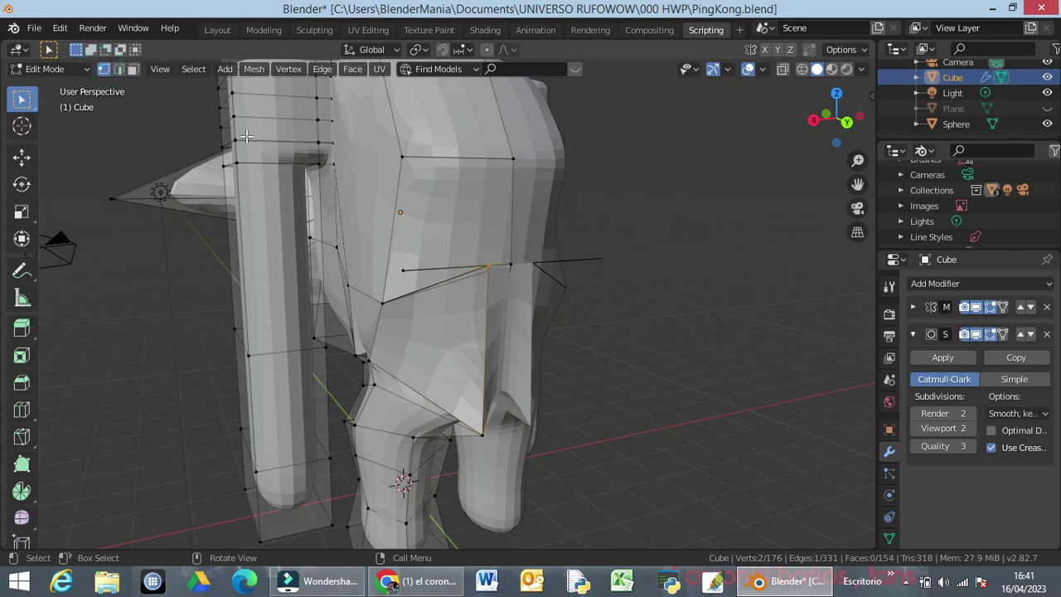
{"action": "left_click", "coordinate": [481, 435]}
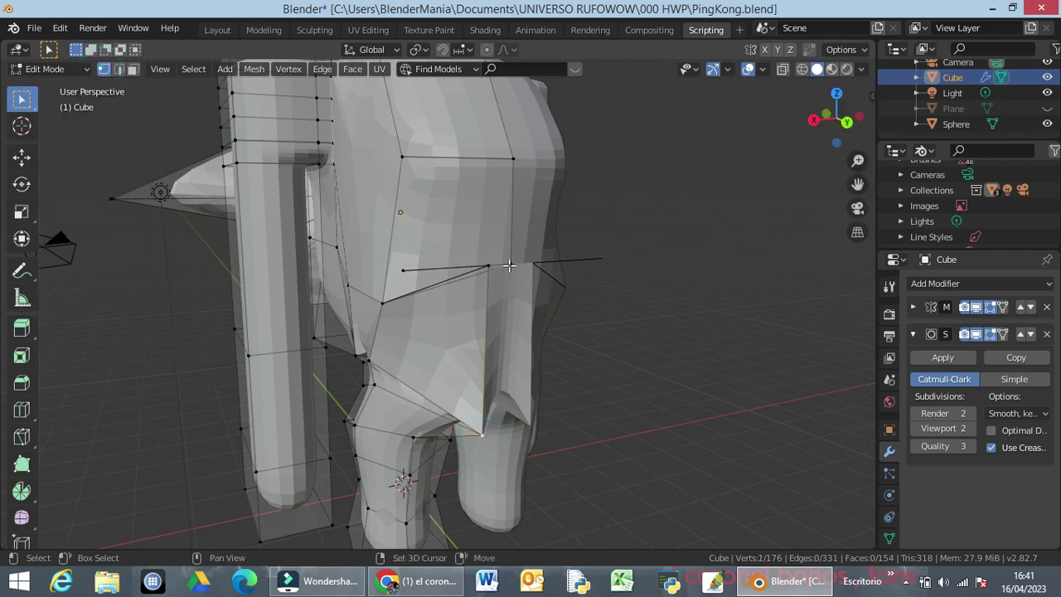
{"action": "left_click", "coordinate": [508, 265], "text": "shift"}
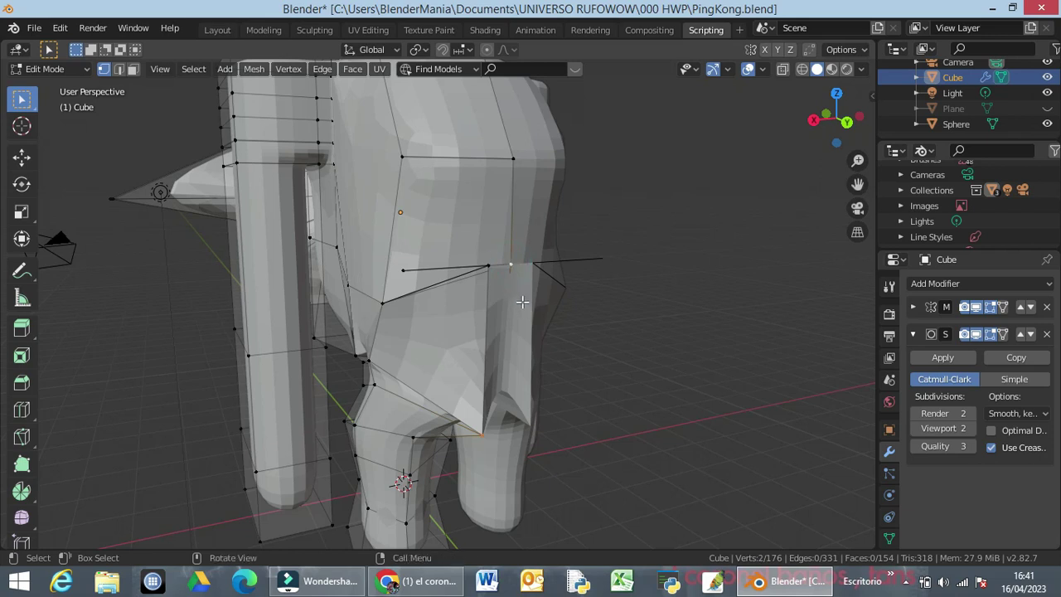
{"action": "mouse_move", "coordinate": [568, 319]}
{"action": "middle_mouse_down"}
{"action": "mouse_move", "coordinate": [552, 315]}
{"action": "mouse_move", "coordinate": [570, 320]}
{"action": "middle_mouse_up"}
{"action": "key", "text": "z"}
{"action": "left_click", "coordinate": [430, 316]}
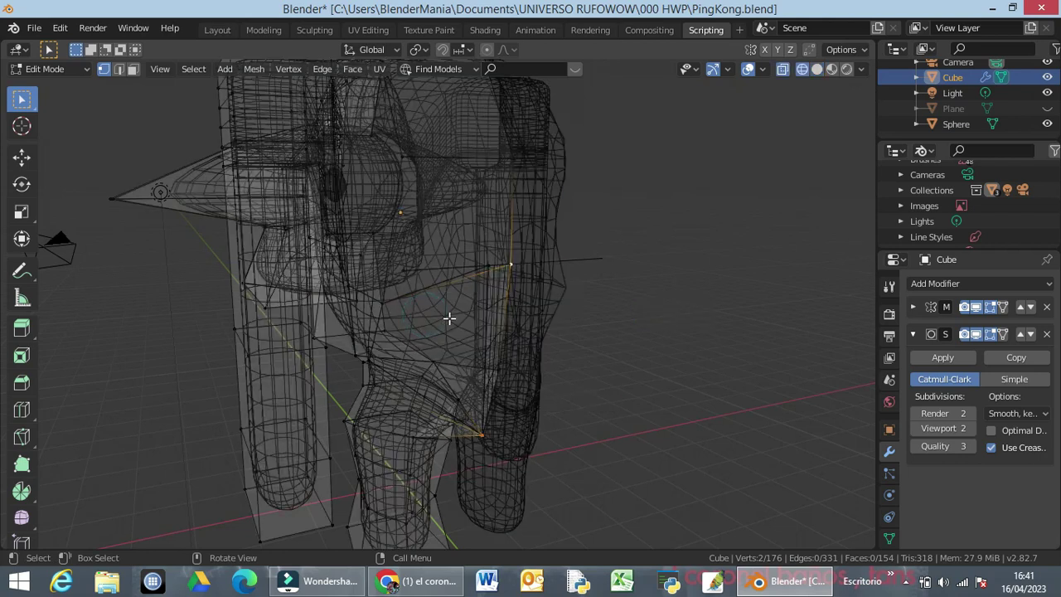
{"action": "left_click", "coordinate": [481, 433]}
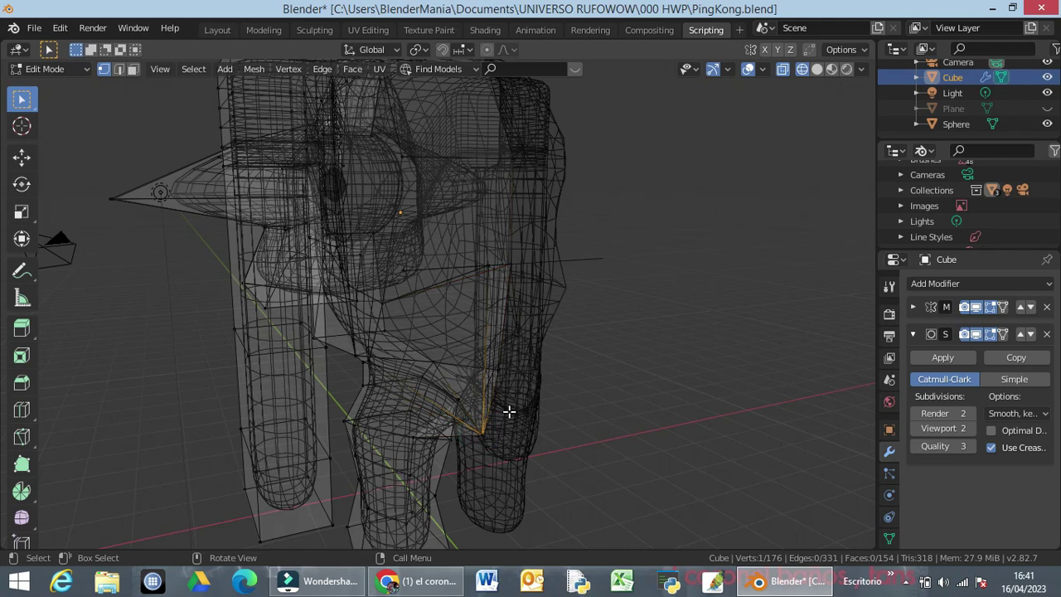
{"action": "key", "text": "g"}
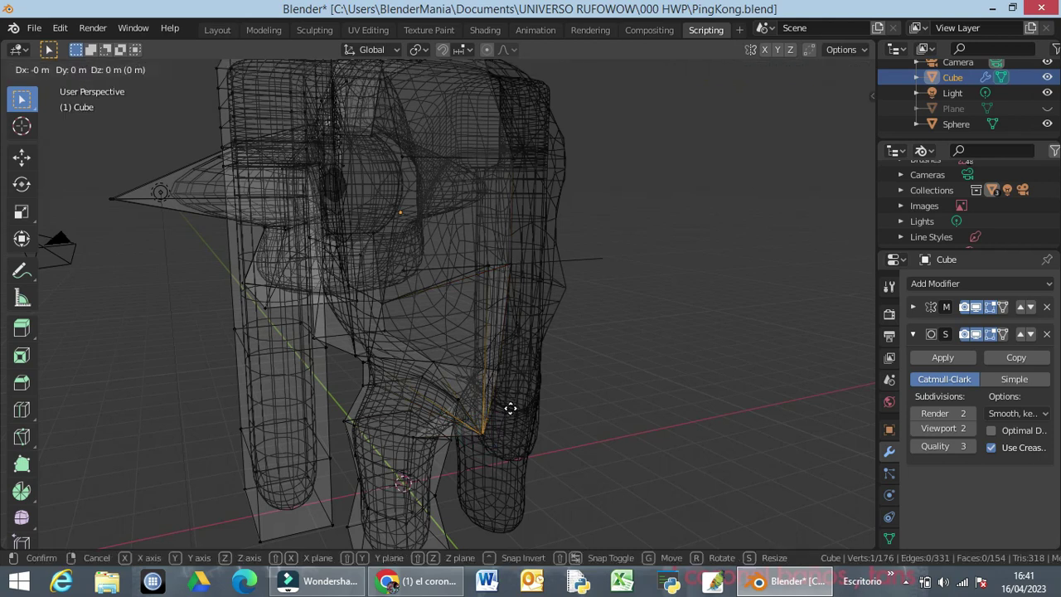
{"action": "key", "text": "z"}
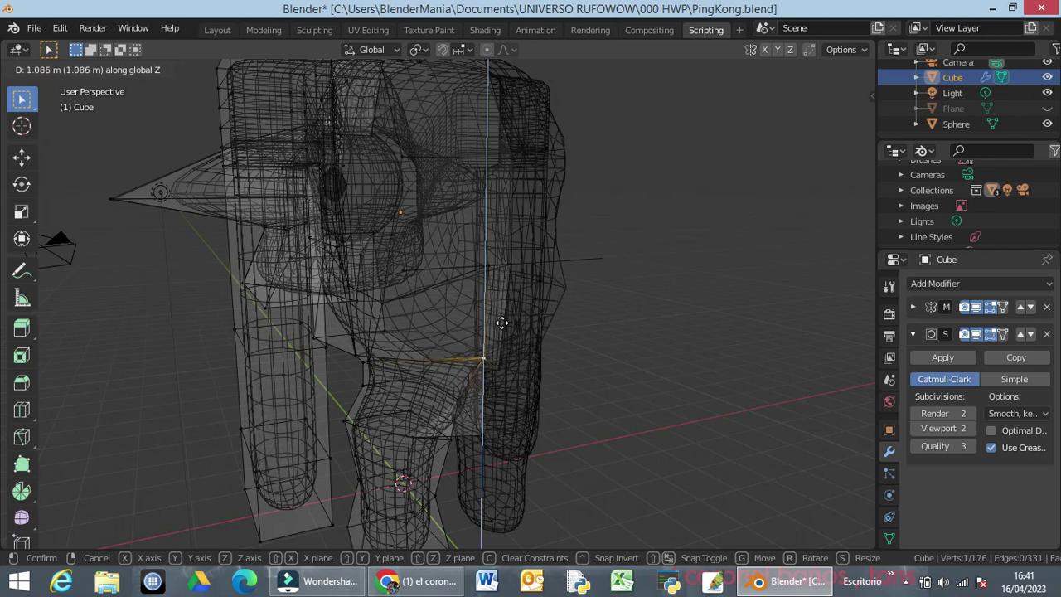
{"action": "left_click", "coordinate": [502, 321]}
Move the same rump vertex about 0.4 m forward, in the negative direction of the Y axis
{"action": "middle_click_drag", "start_coordinate": [519, 362], "coordinate": [577, 365]}
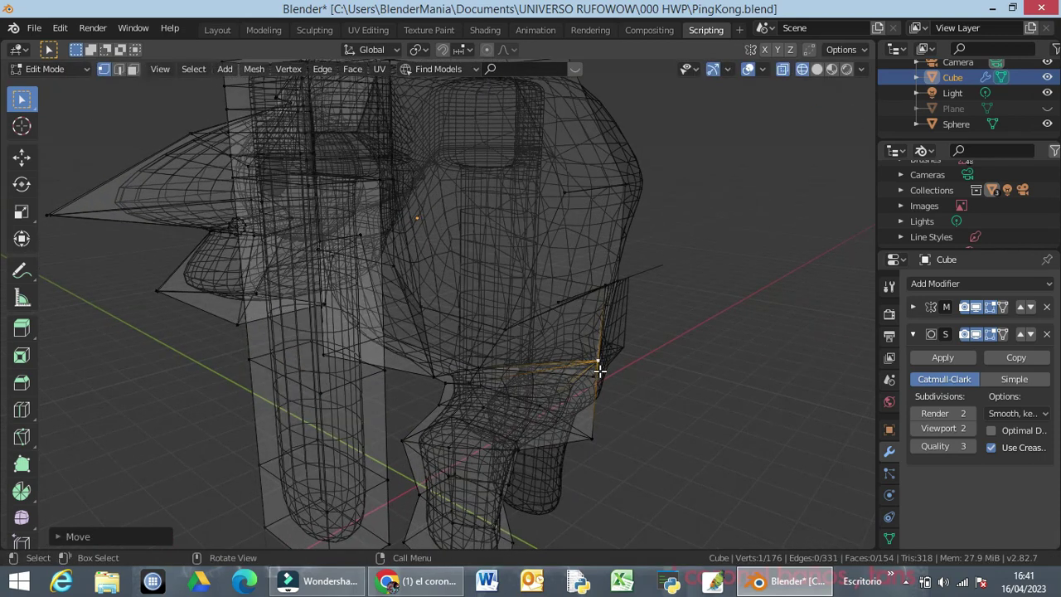
{"action": "key", "text": "g"}
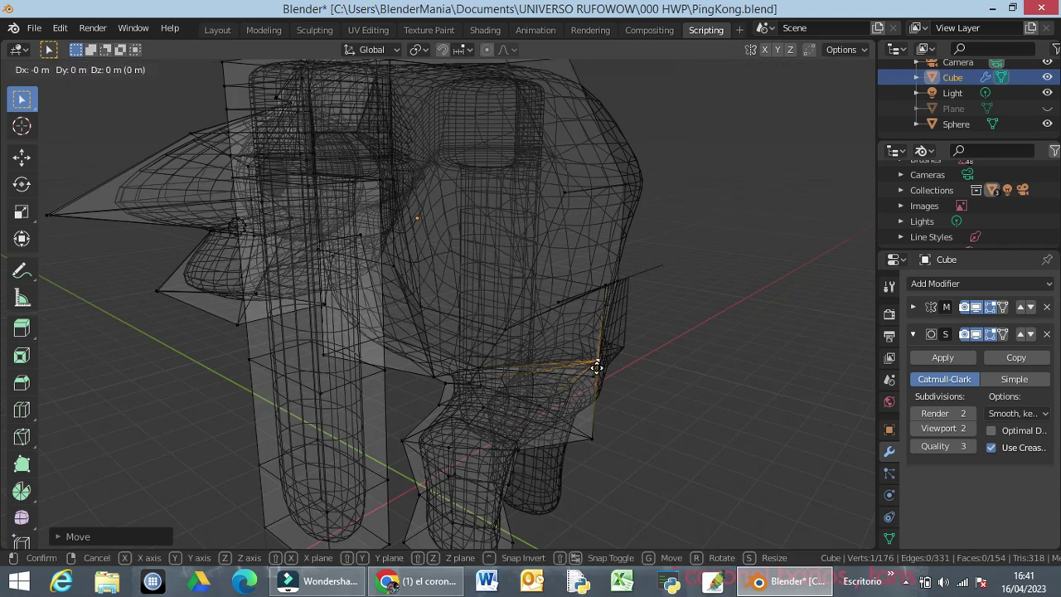
{"action": "key", "text": "y"}
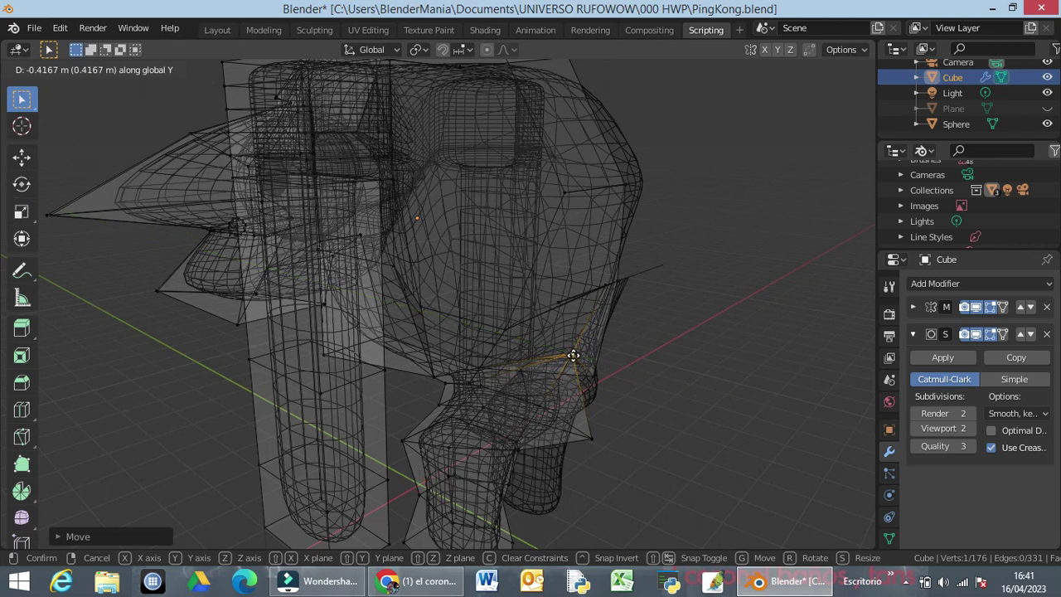
{"action": "left_click", "coordinate": [574, 358]}
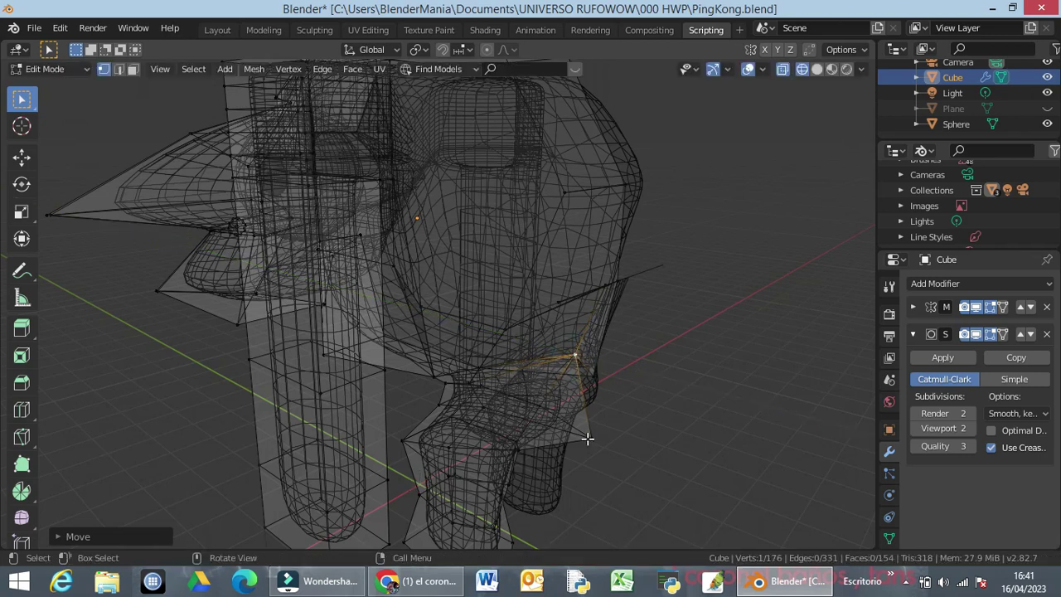
Select the protruding vertex at the back of the thigh, below the rump, and move it about 0.6 m in the negative Y direction
{"action": "left_click", "coordinate": [589, 438]}
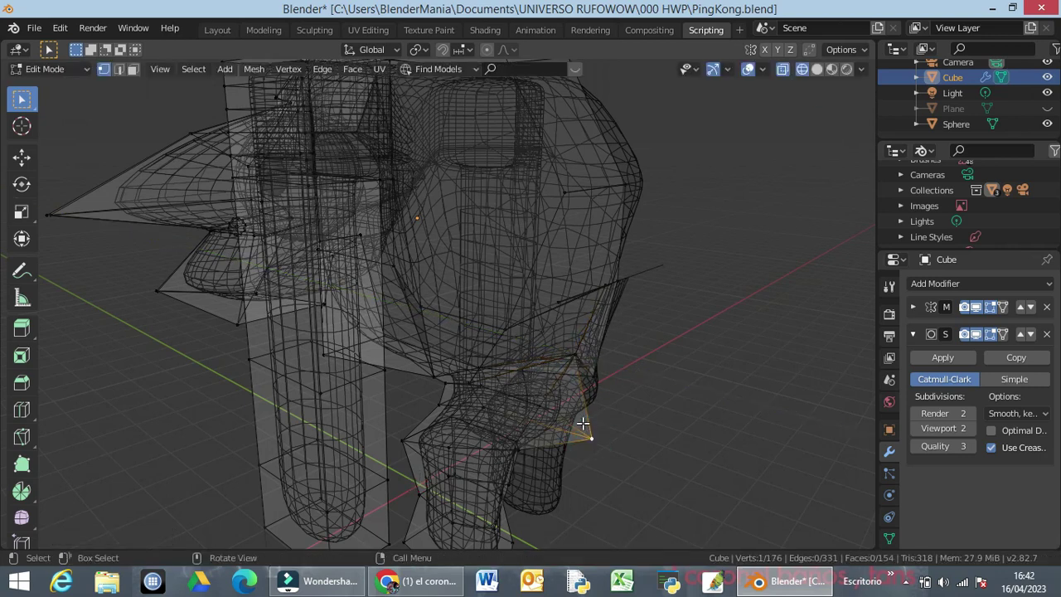
{"action": "key", "text": "g"}
{"action": "key", "text": "y"}
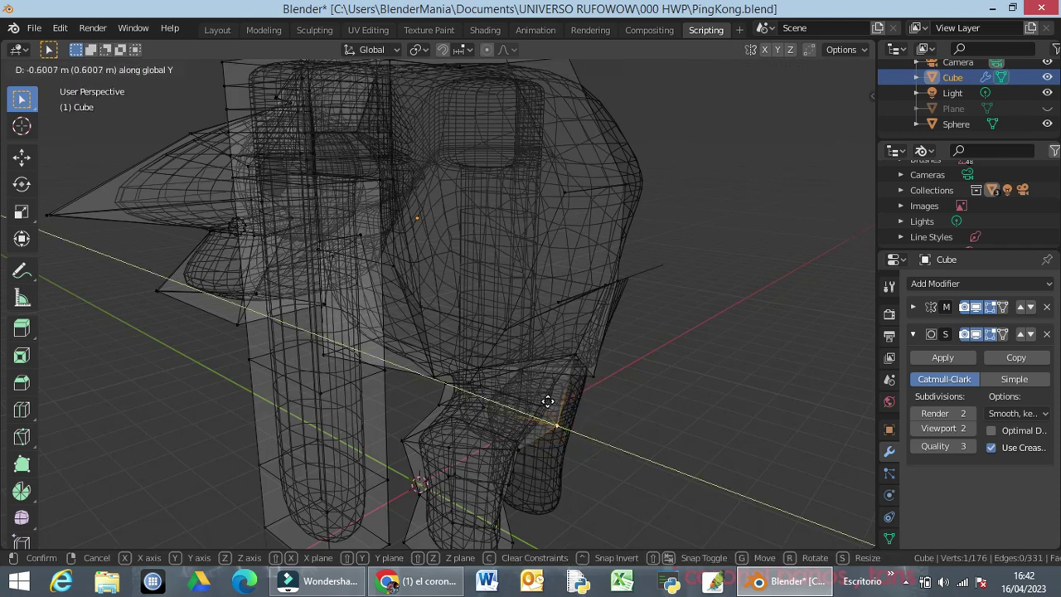
{"action": "left_click", "coordinate": [543, 399]}
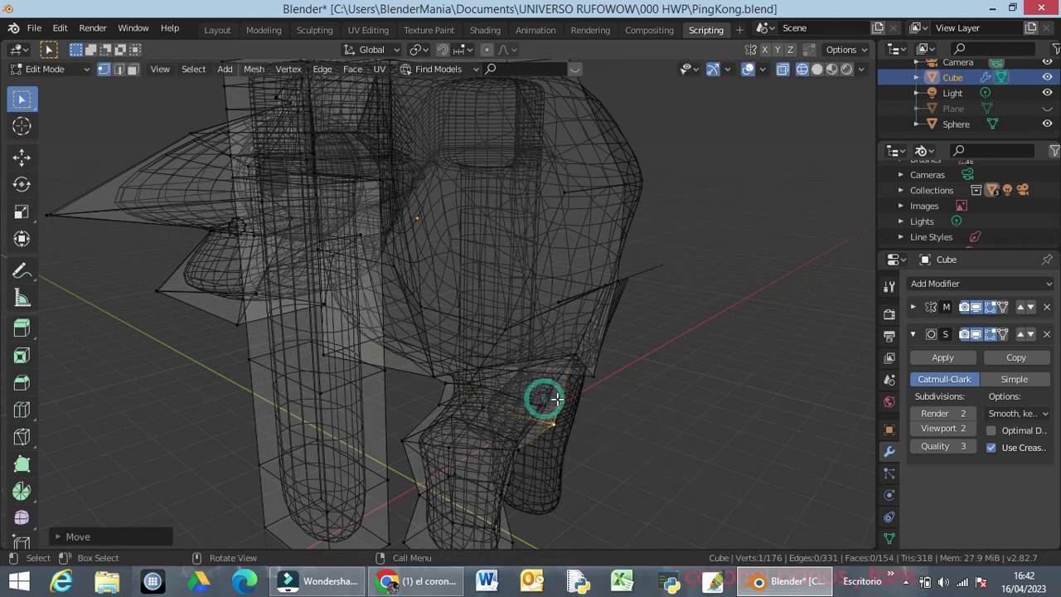
Select the lower corner vertex at the back of the rump, above the thigh, and raise it about 1.1 m along the Z axis
{"action": "left_click", "coordinate": [592, 373]}
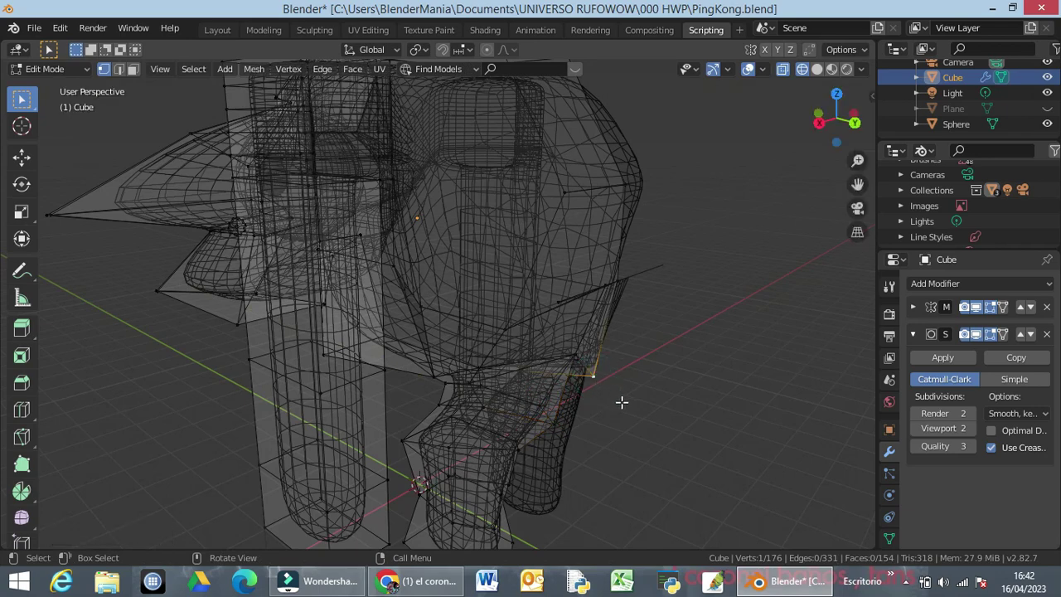
{"action": "middle_click_drag", "start_coordinate": [620, 403], "coordinate": [515, 377]}
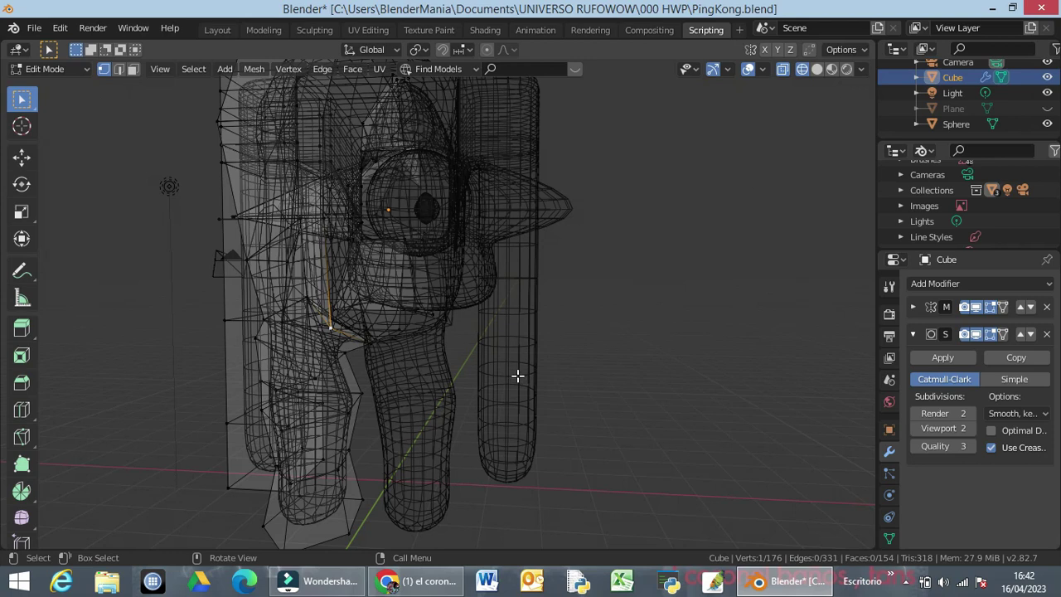
{"action": "key", "text": "g"}
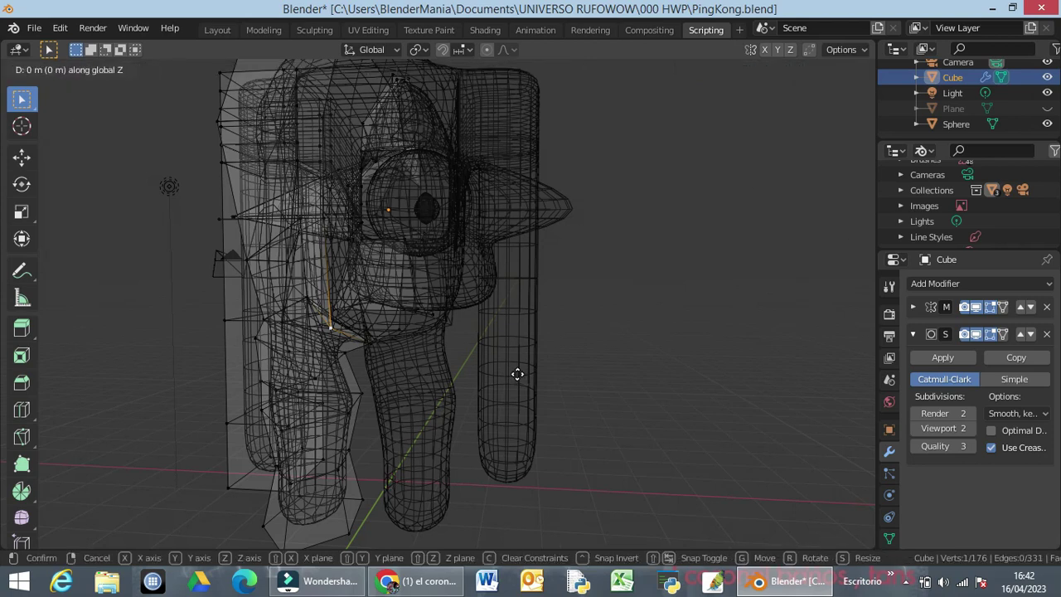
{"action": "key", "text": "z"}
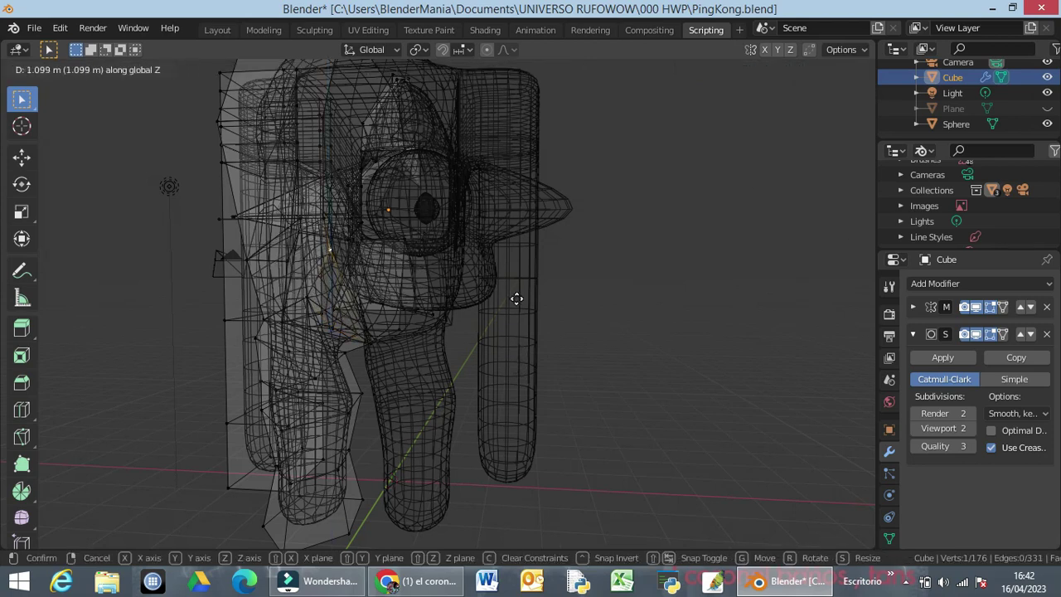
{"action": "left_click", "coordinate": [513, 306]}
Switch the viewport to solid shading and inspect the rump and hind legs from behind
{"action": "middle_click_drag", "start_coordinate": [547, 351], "coordinate": [598, 388]}
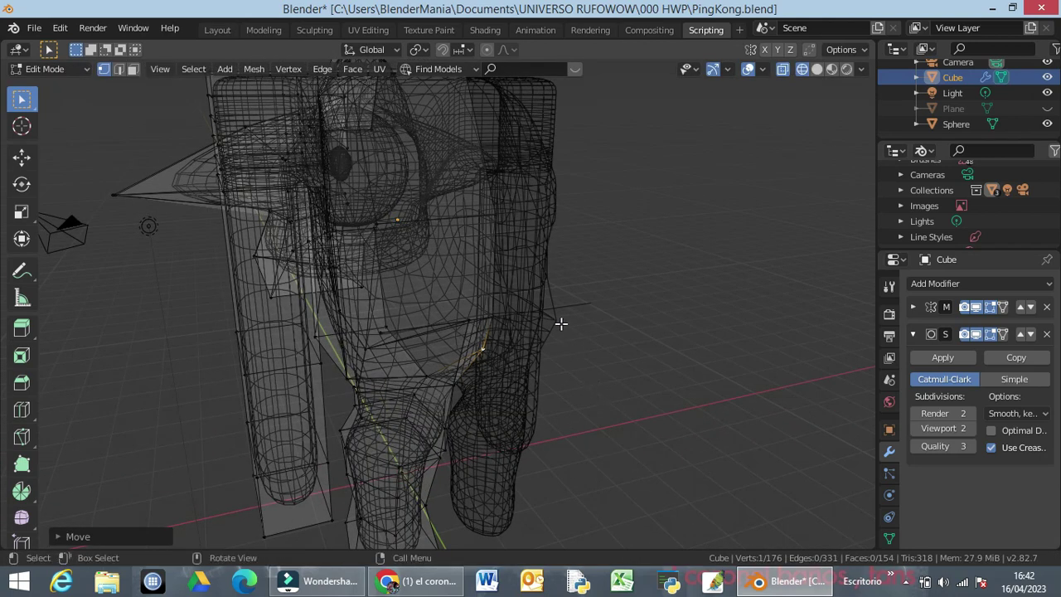
{"action": "key", "text": "z"}
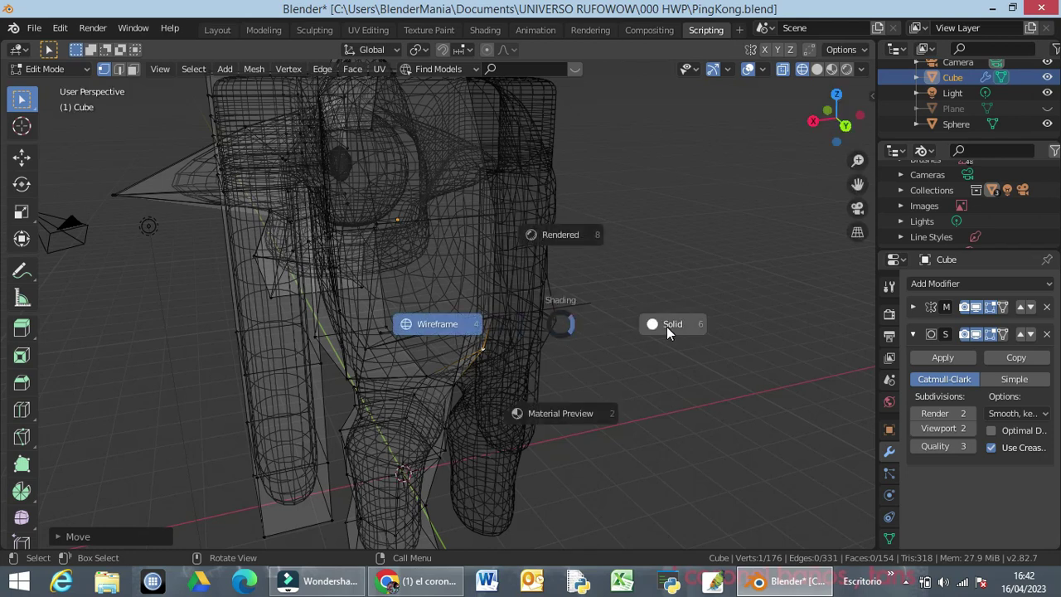
{"action": "left_click", "coordinate": [663, 326]}
{"action": "middle_click_drag", "start_coordinate": [596, 369], "coordinate": [511, 355]}
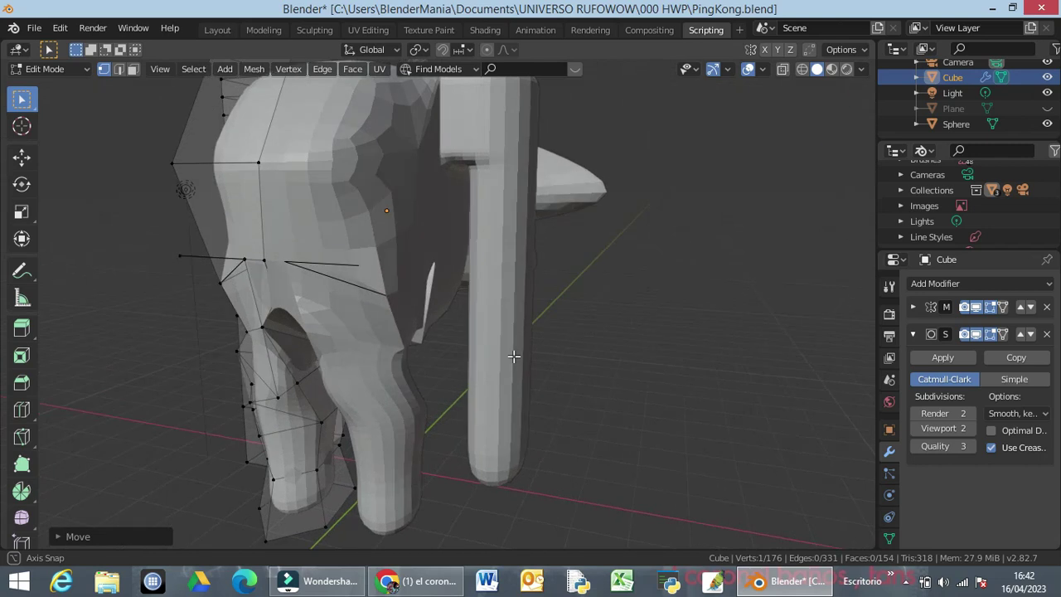
Select the outer vertex where the thigh meets the hip and move it about 0.27 m outward
{"action": "left_click", "coordinate": [241, 314]}
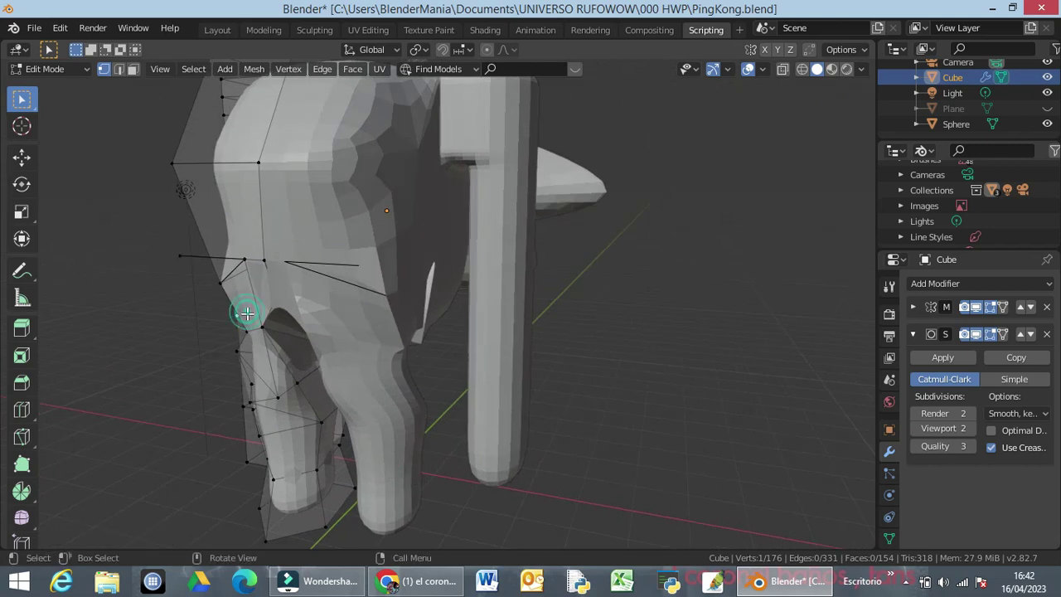
{"action": "middle_click_drag", "start_coordinate": [257, 338], "coordinate": [340, 328]}
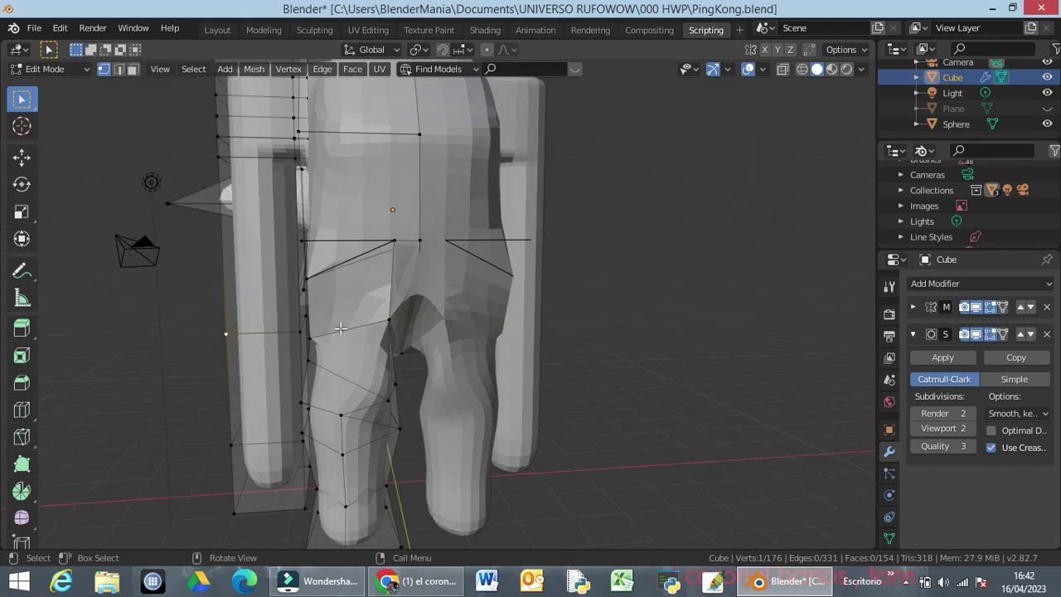
{"action": "left_click", "coordinate": [306, 276]}
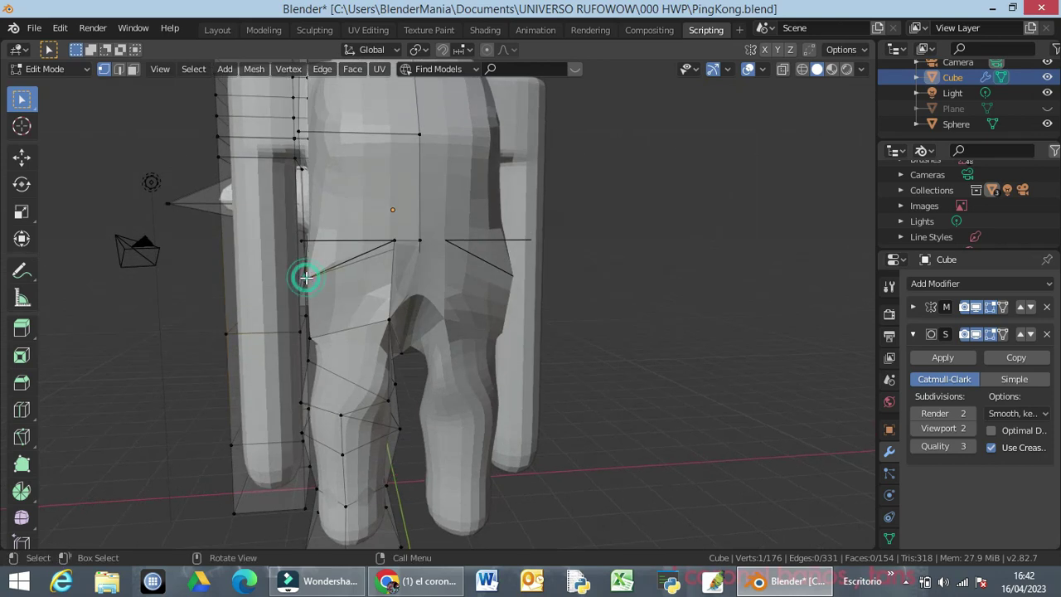
{"action": "left_click", "coordinate": [330, 299]}
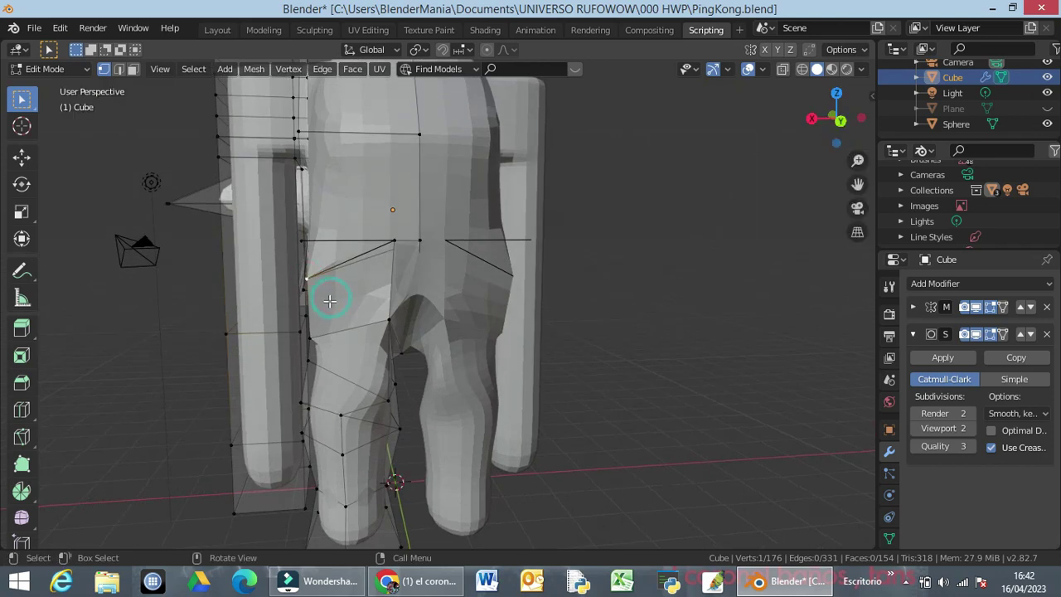
{"action": "left_click", "coordinate": [306, 339], "text": "shift"}
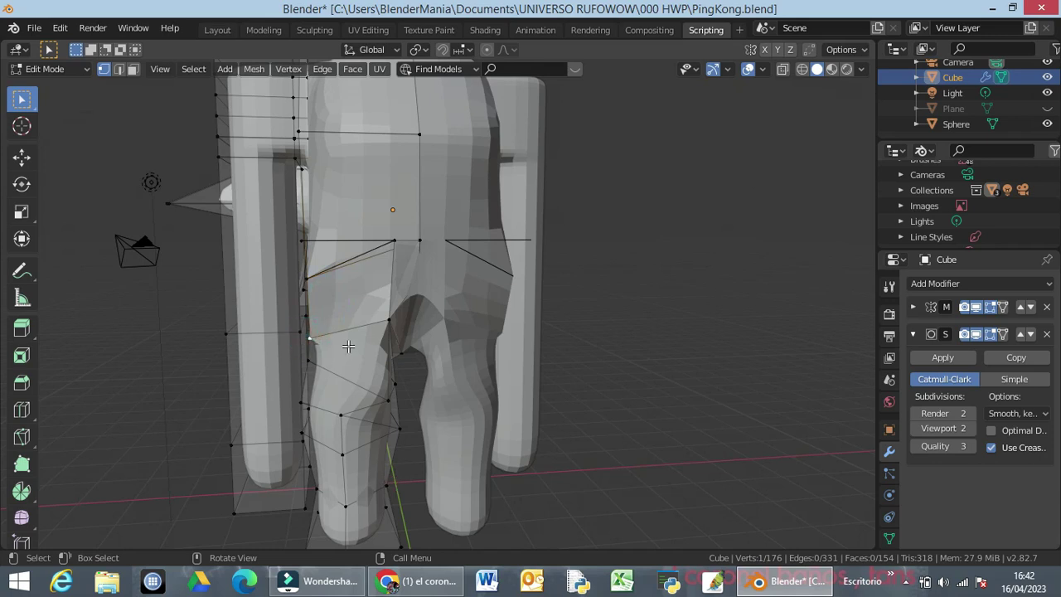
{"action": "key", "text": "g"}
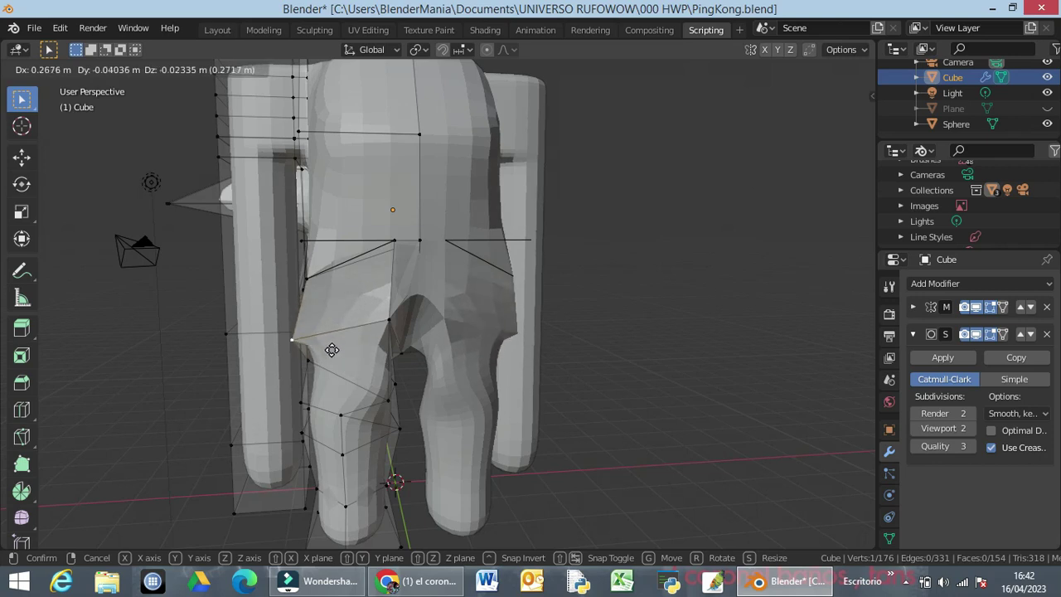
{"action": "left_click", "coordinate": [327, 338]}
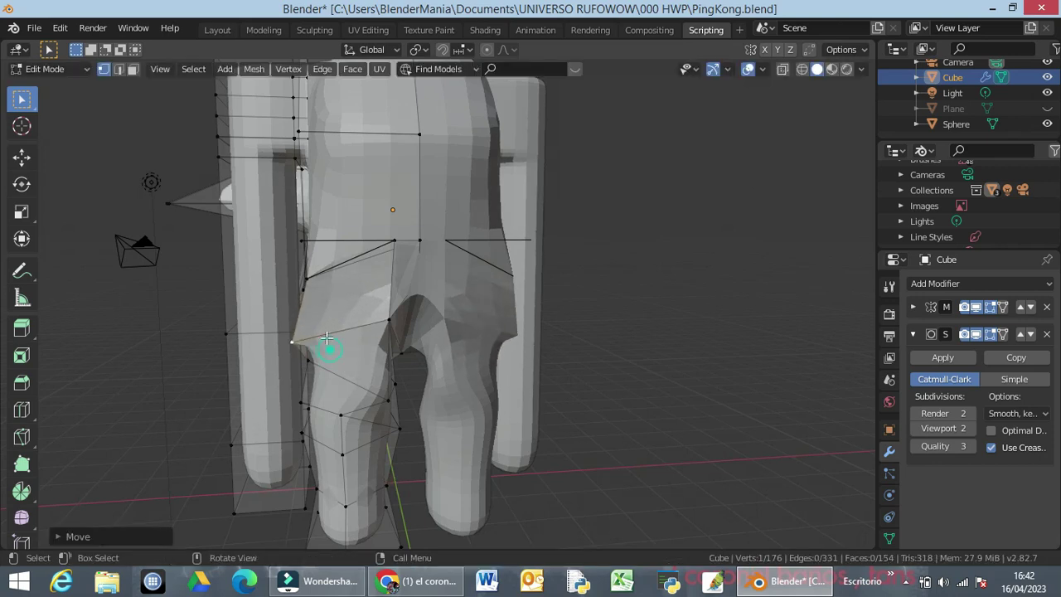
Select the outer hip vertex directly above it and move it outward and slightly upward to widen the hip
{"action": "left_click", "coordinate": [306, 280]}
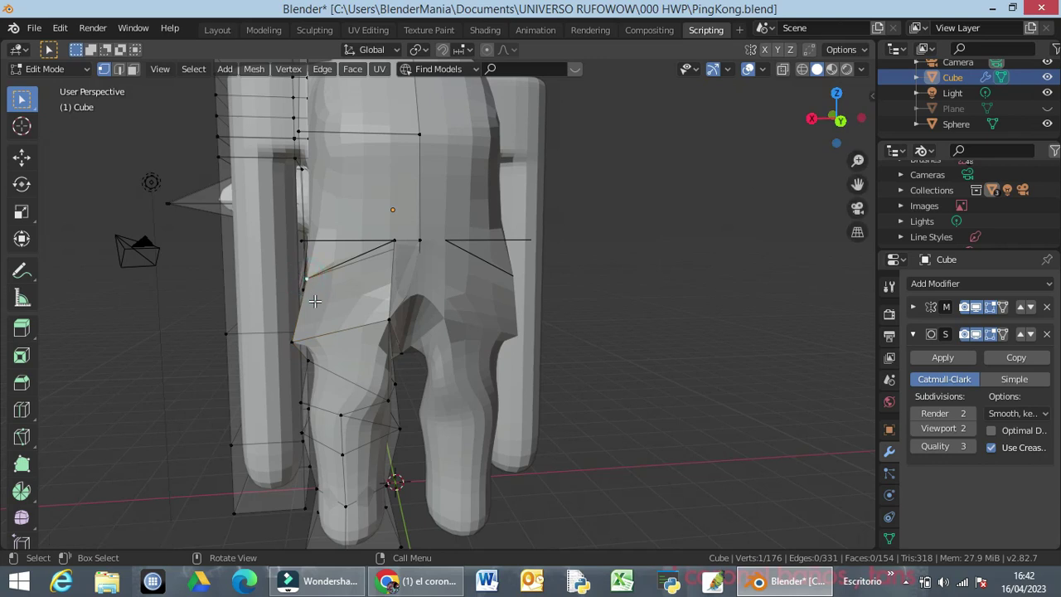
{"action": "key", "text": "g"}
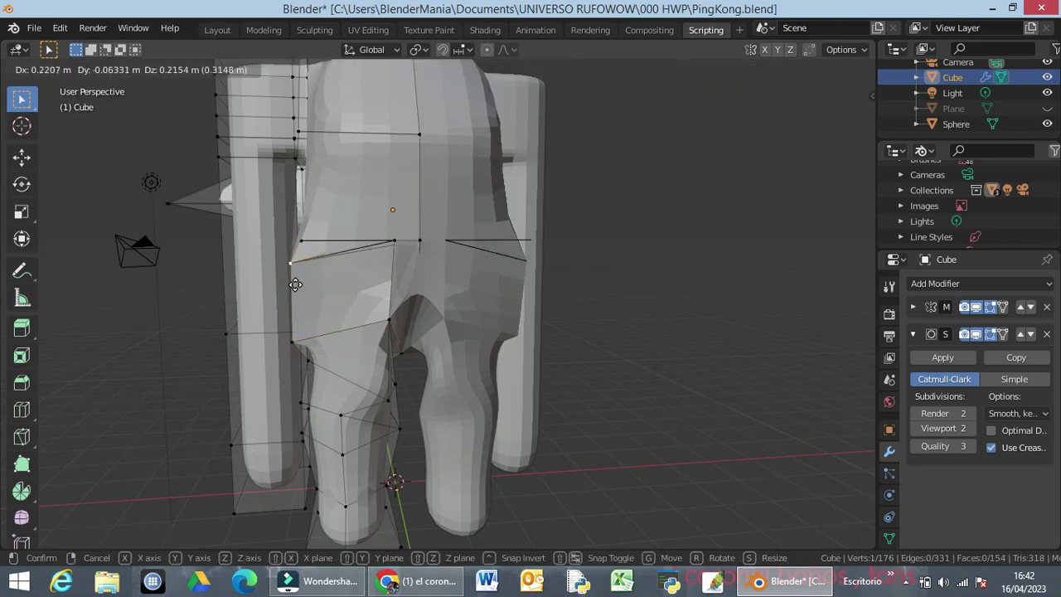
{"action": "left_click", "coordinate": [290, 294]}
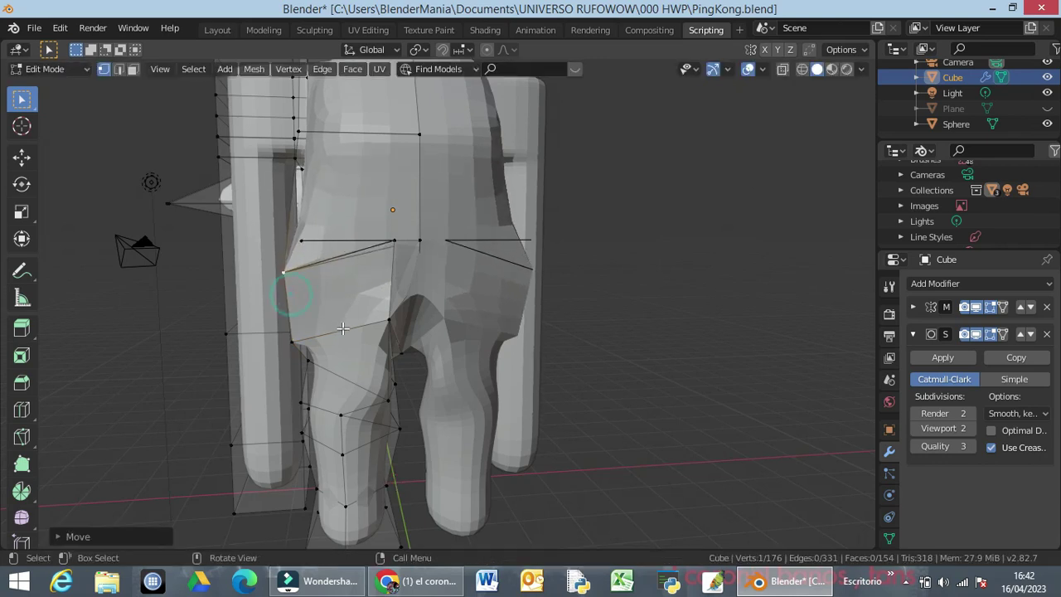
In edge mode, select the outer hip edge joining the two widened vertices and move it upward about 0.5 m
{"action": "middle_click_drag", "start_coordinate": [342, 329], "coordinate": [513, 327]}
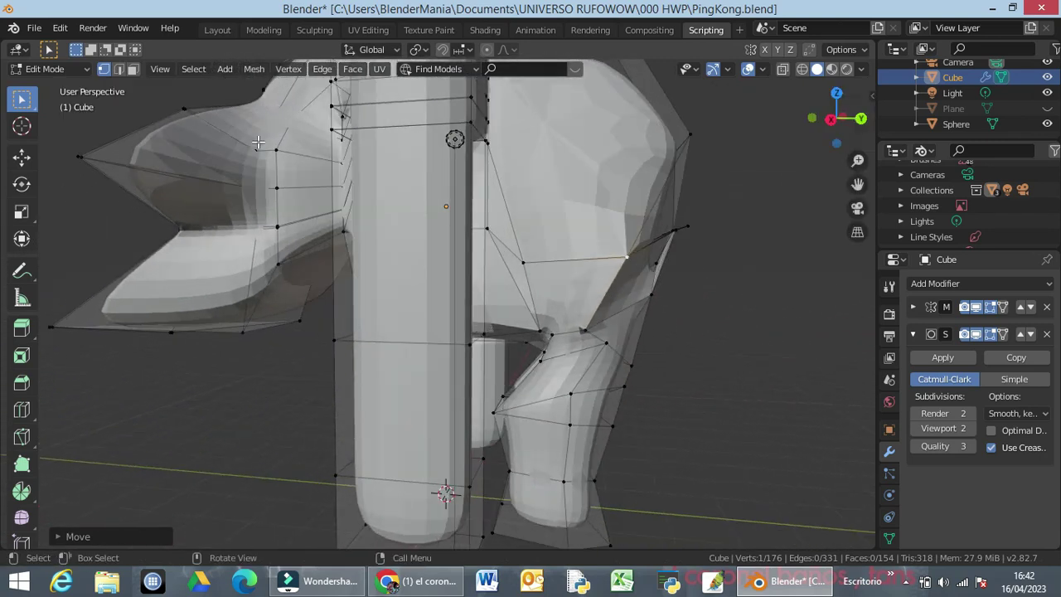
{"action": "left_click", "coordinate": [119, 69]}
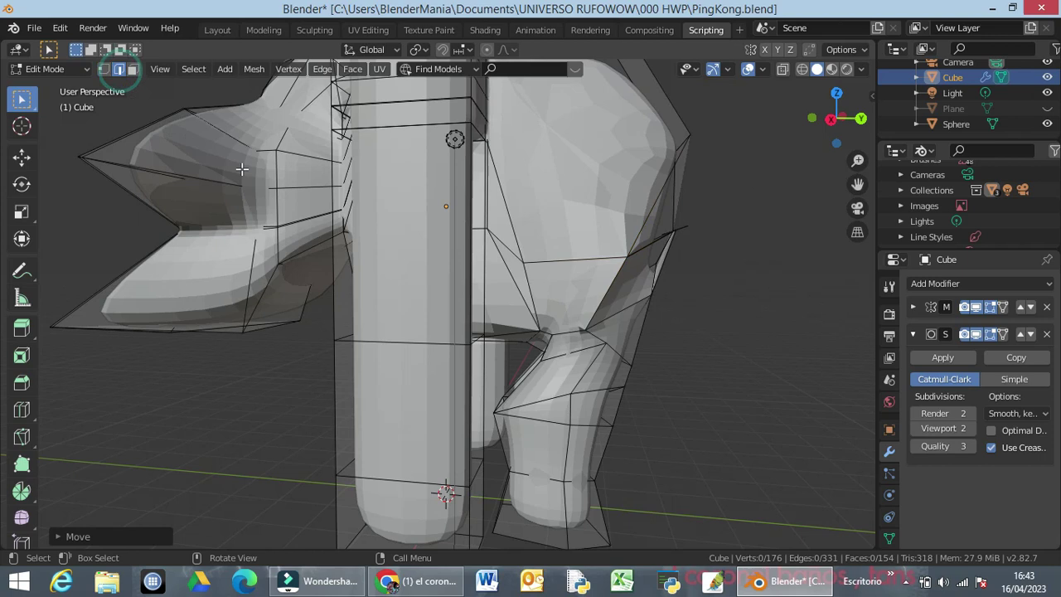
{"action": "left_click", "coordinate": [605, 297]}
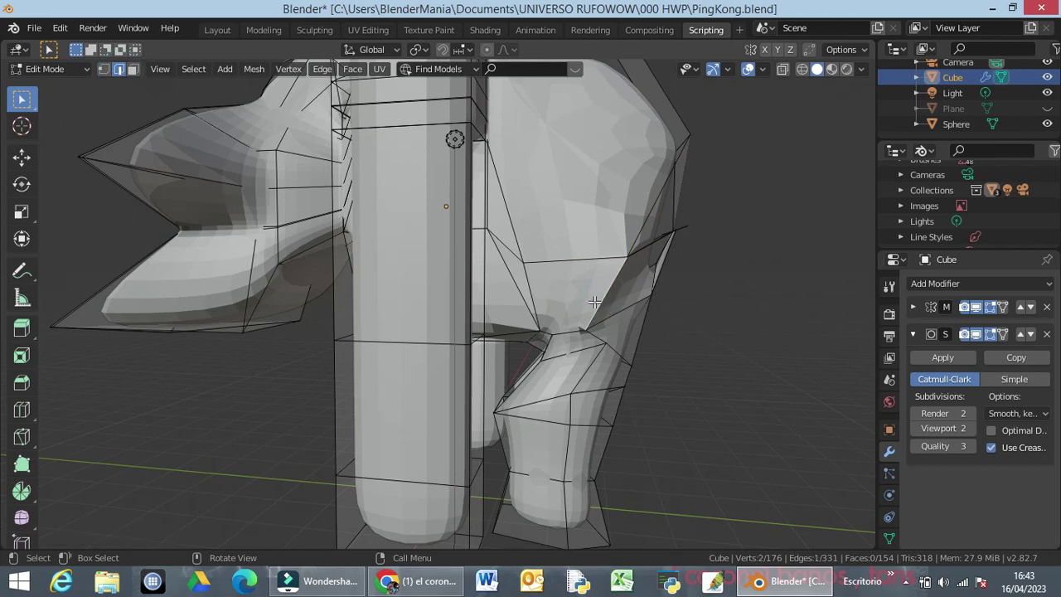
{"action": "key", "text": "g"}
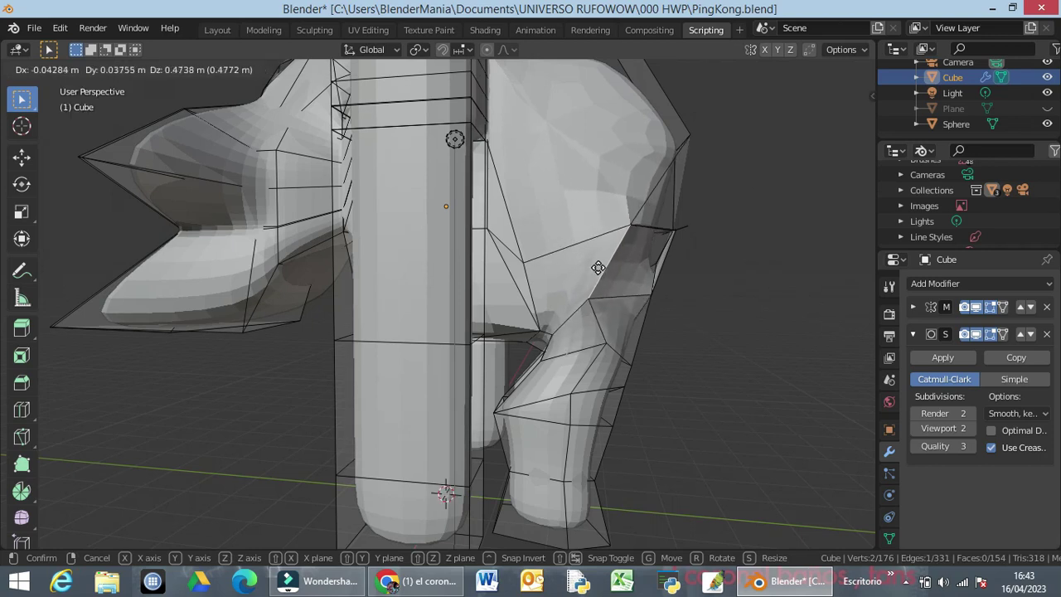
{"action": "left_click", "coordinate": [593, 266]}
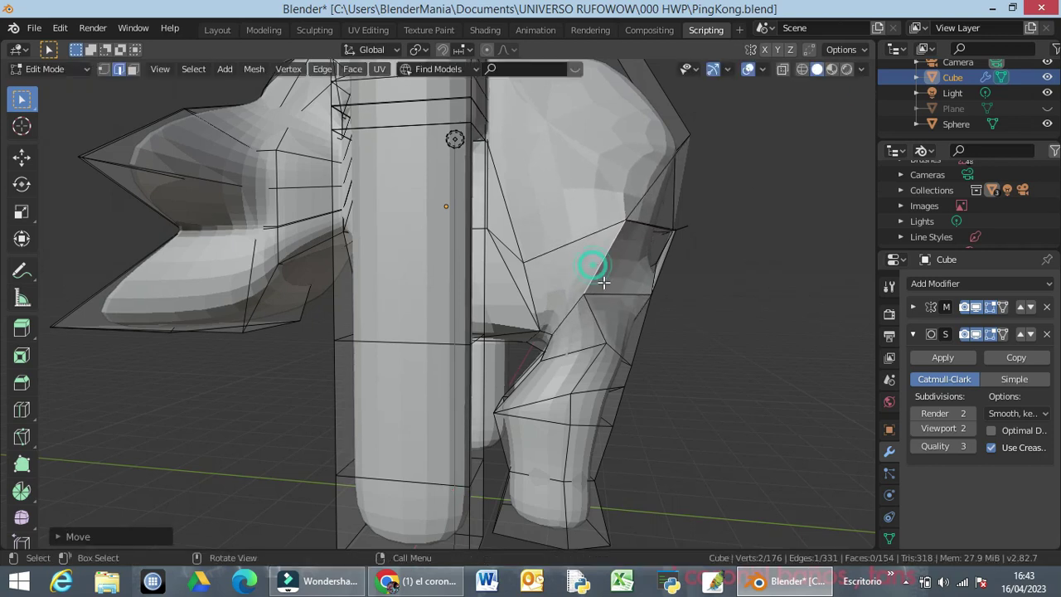
Back in vertex mode, select the upper outer hip vertex and move it about 0.57 m inward and 0.36 m upward
{"action": "middle_click_drag", "start_coordinate": [604, 270], "coordinate": [484, 312]}
{"action": "key", "text": "alt+a"}
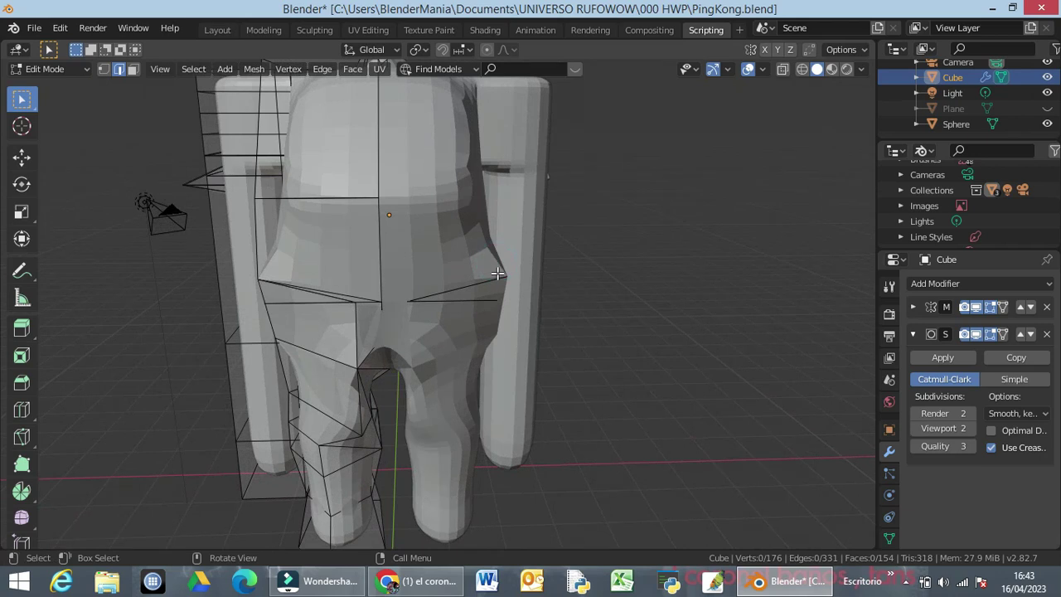
{"action": "left_click", "coordinate": [100, 69]}
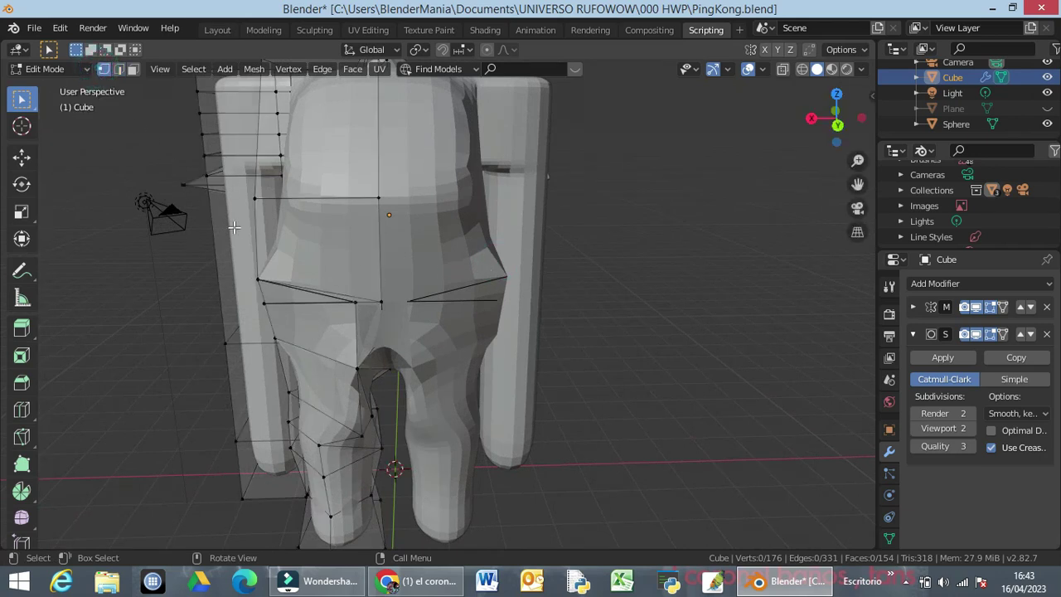
{"action": "left_click", "coordinate": [255, 277]}
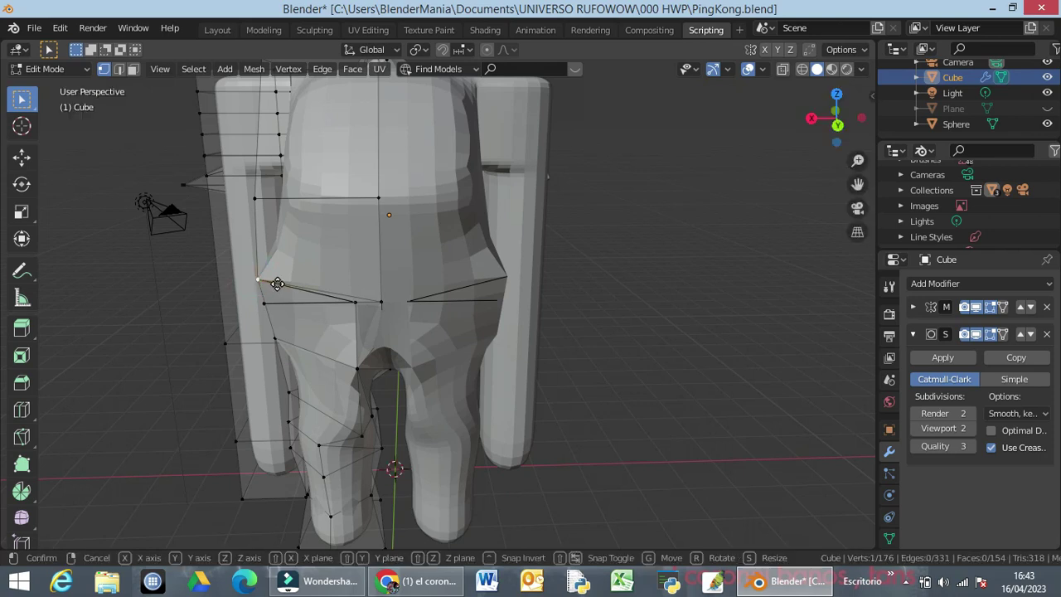
{"action": "key", "text": "g"}
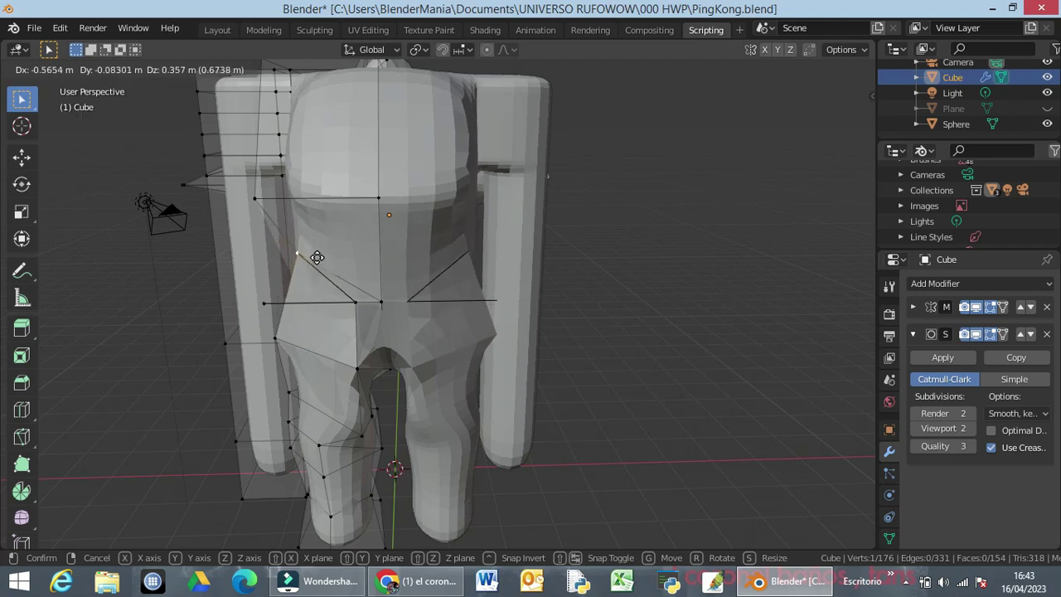
{"action": "left_click", "coordinate": [314, 259]}
Select the vertex at the front of the upper thigh, beside the belly, and shift it about 0.09 m up and forward
{"action": "middle_click_drag", "start_coordinate": [307, 265], "coordinate": [390, 307]}
{"action": "left_click", "coordinate": [405, 348]}
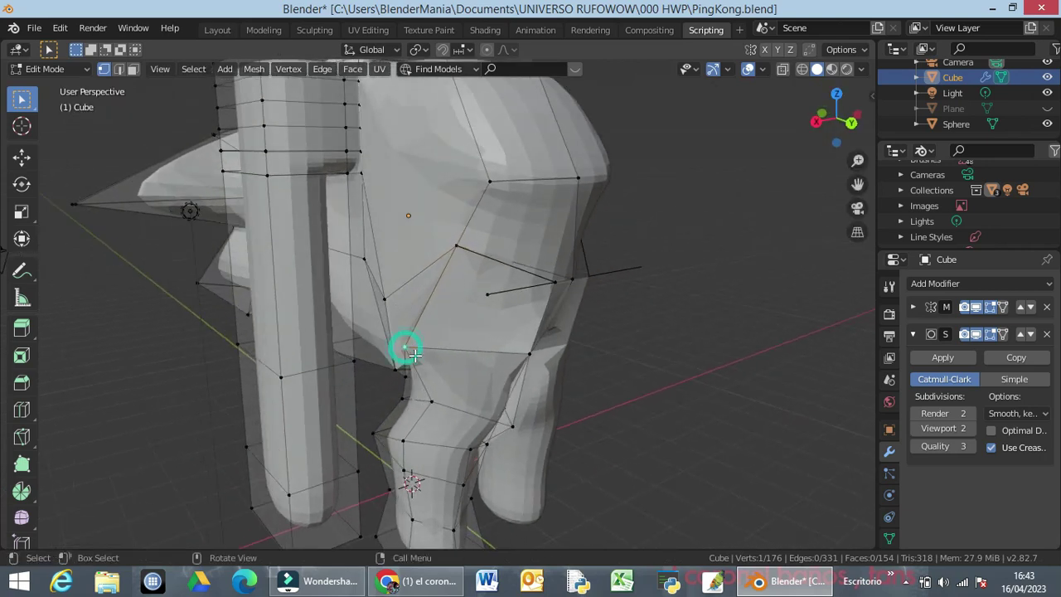
{"action": "middle_click_drag", "start_coordinate": [429, 358], "coordinate": [510, 329]}
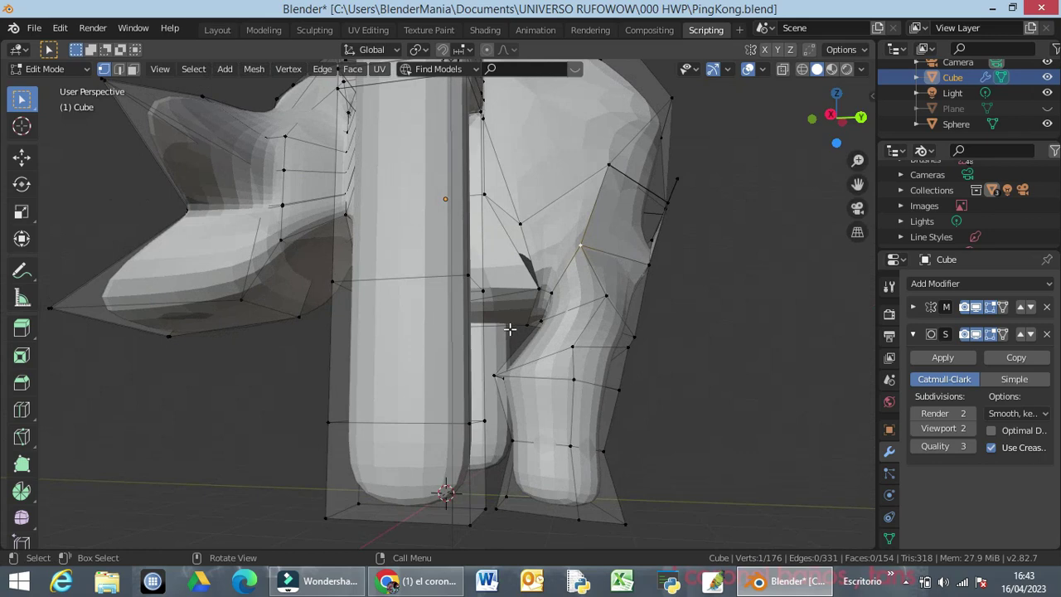
{"action": "left_click", "coordinate": [550, 296]}
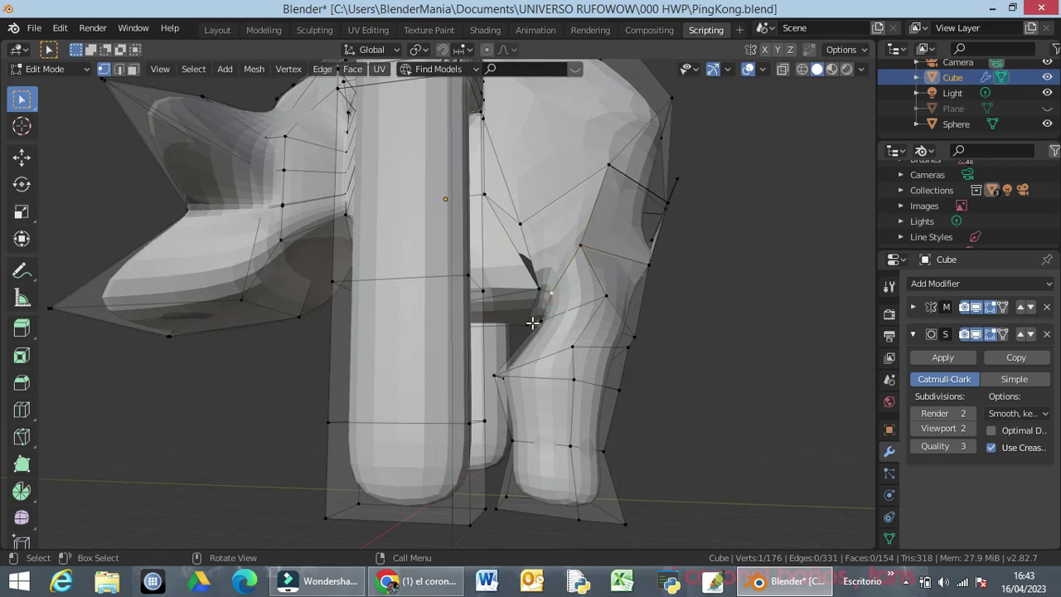
{"action": "key", "text": "g"}
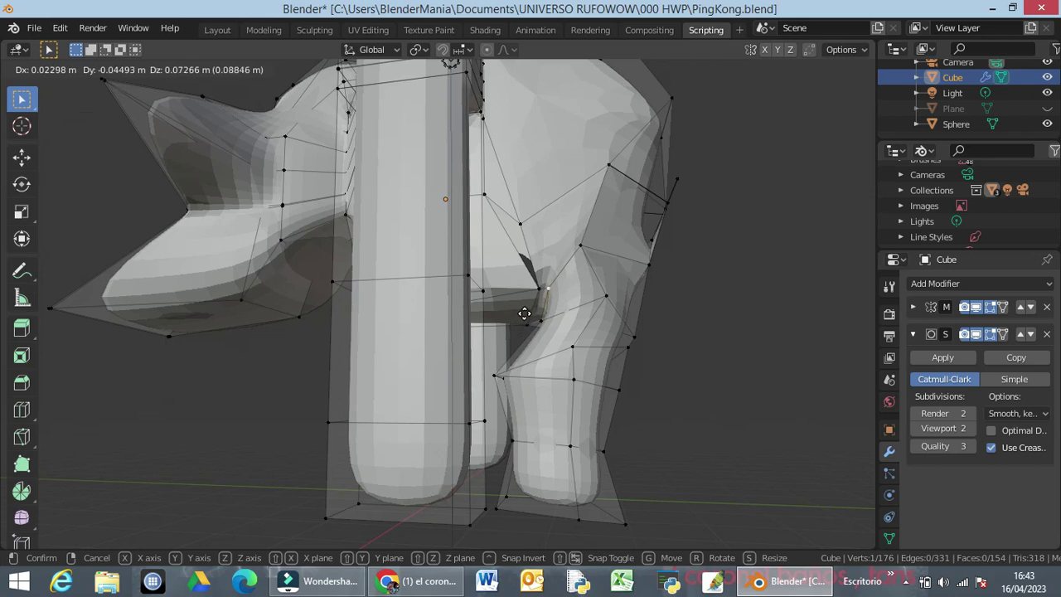
{"action": "left_click", "coordinate": [525, 313]}
Select the neighbouring belly vertex in front of the thigh and move it about 0.37 m forward and upward
{"action": "left_click", "coordinate": [538, 288]}
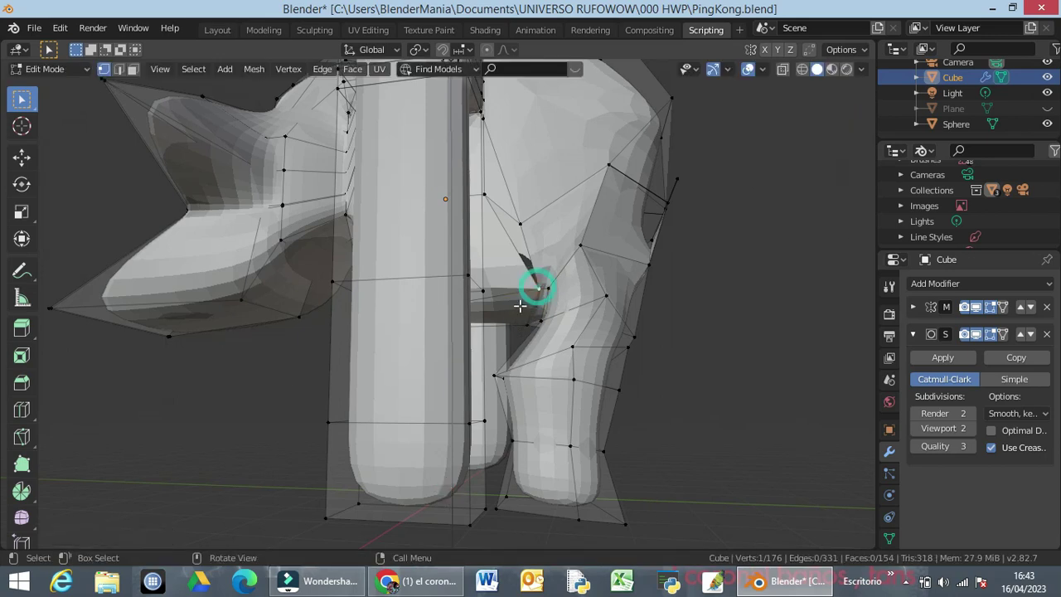
{"action": "key", "text": "g"}
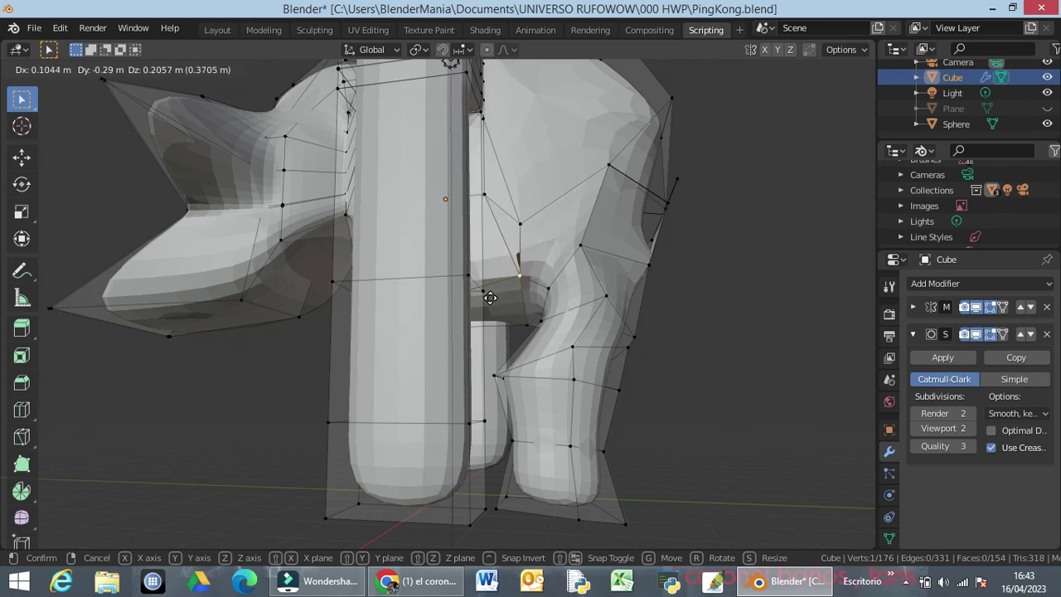
Move the two vertices at the underside between belly and thigh, the upper by about 0.37 m and the lower by about 0.17 m
{"action": "left_click", "coordinate": [490, 298]}
{"action": "left_click", "coordinate": [523, 323]}
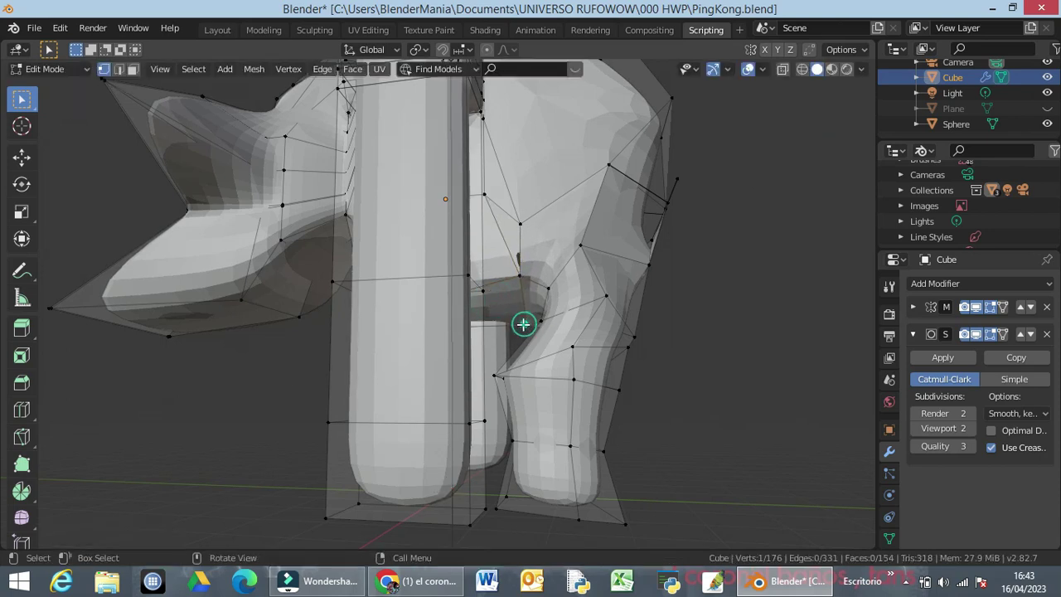
{"action": "key", "text": "g"}
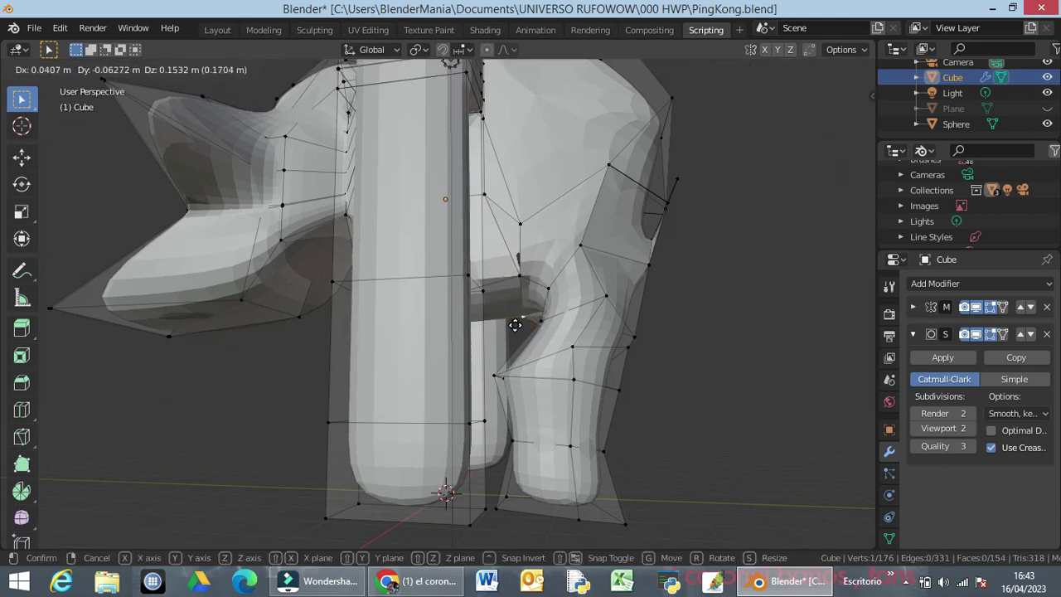
{"action": "left_click", "coordinate": [509, 319]}
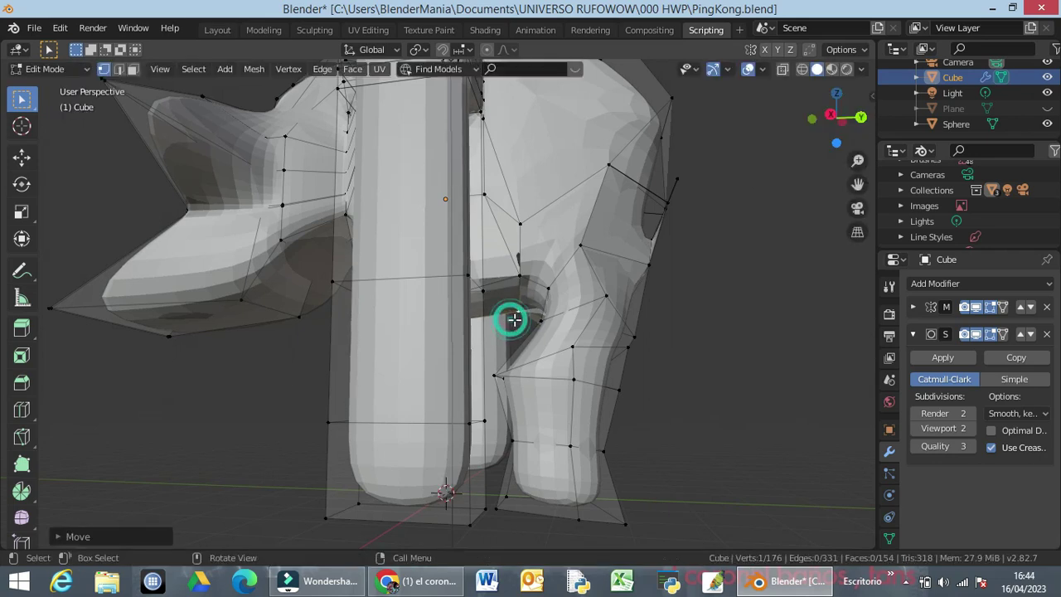
Delete the stray vertex sticking out sideways beside the hip at the back of the body
{"action": "middle_click_drag", "start_coordinate": [614, 327], "coordinate": [460, 353]}
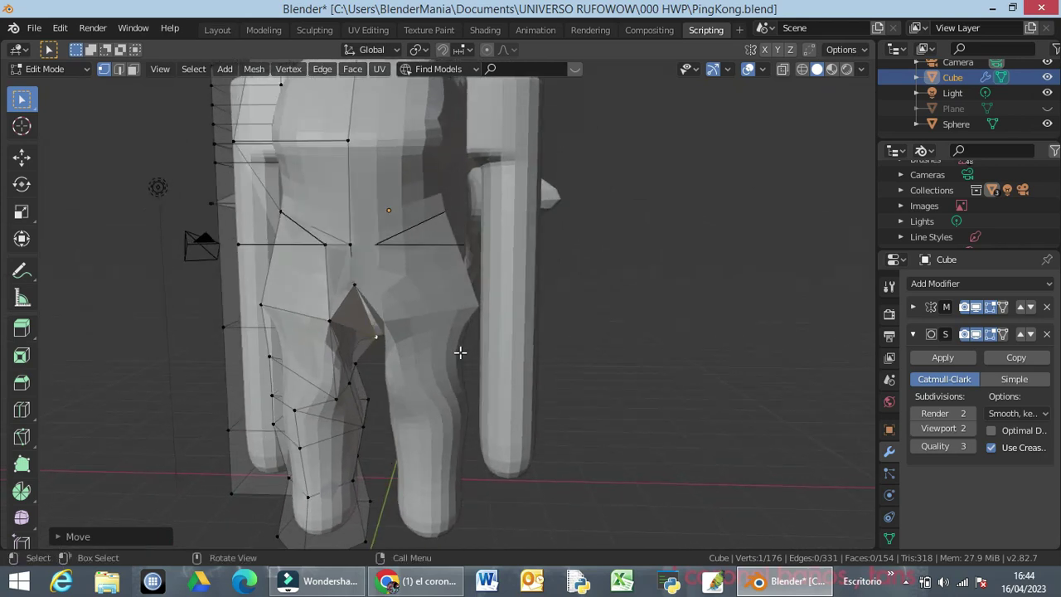
{"action": "left_click", "coordinate": [236, 244]}
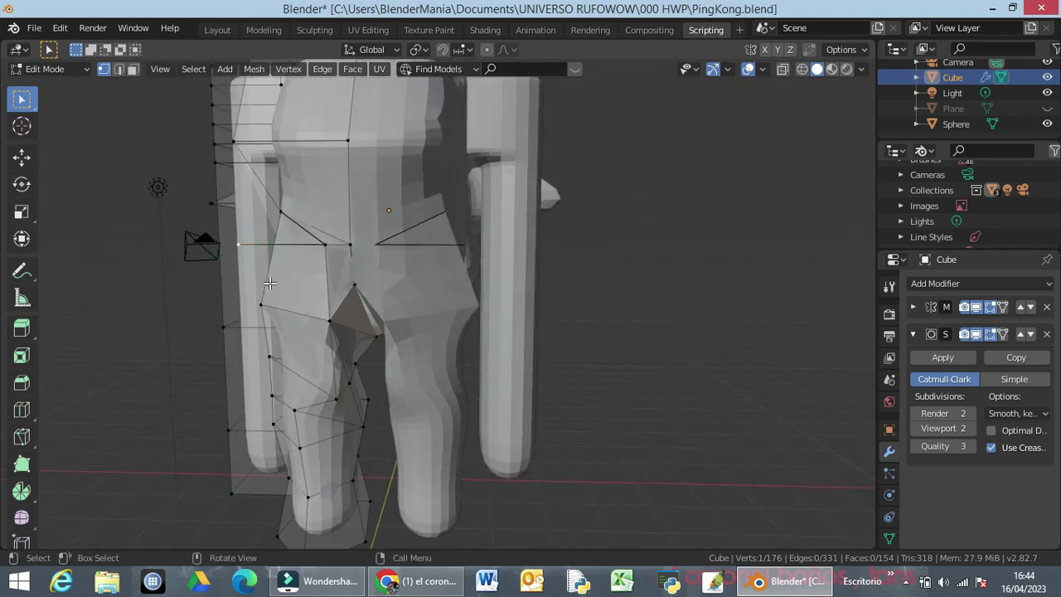
{"action": "key", "text": "g"}
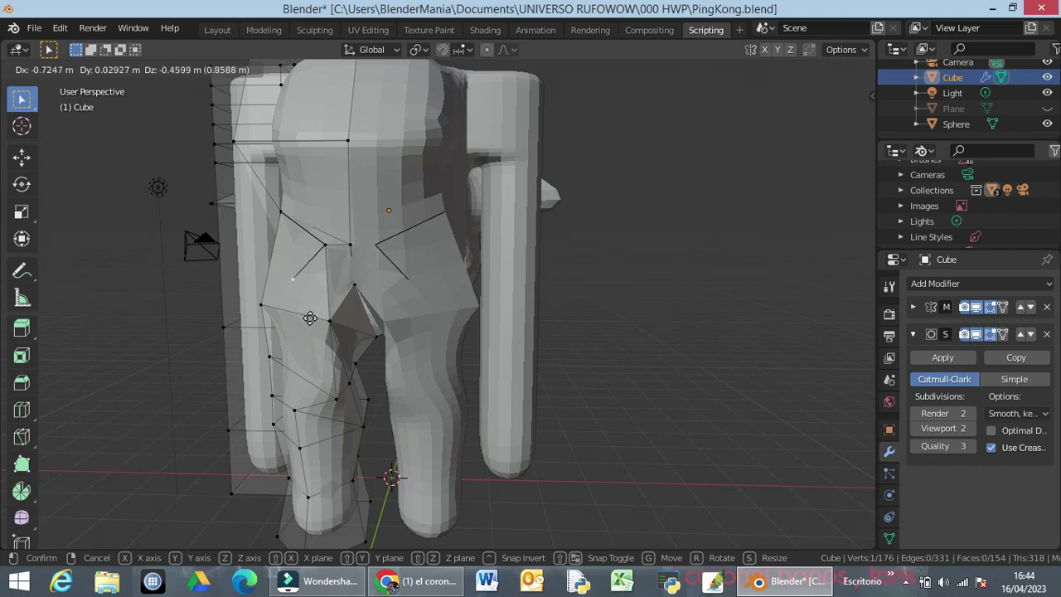
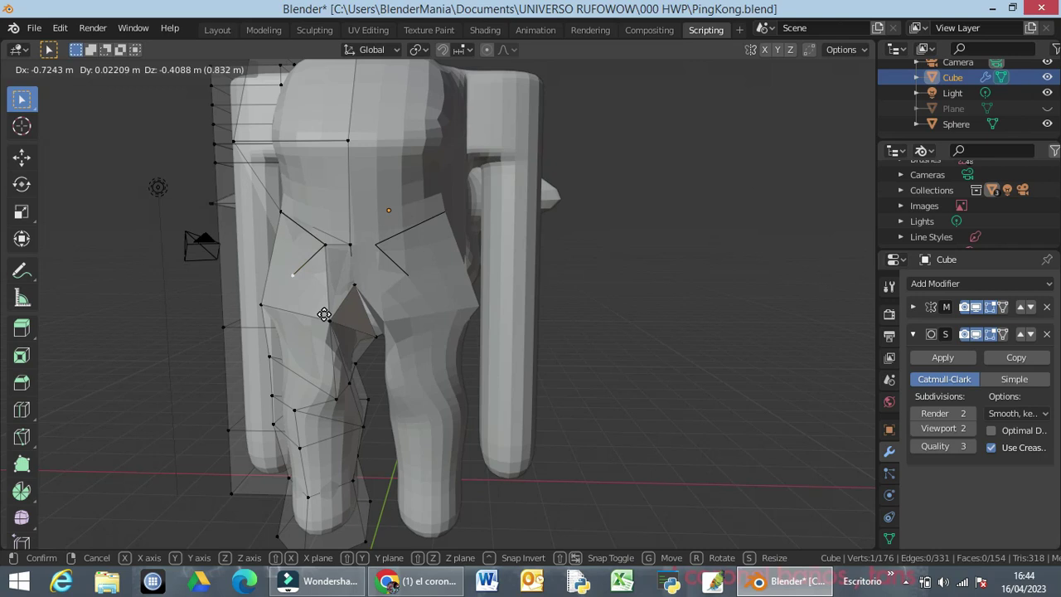
{"action": "right_click", "coordinate": [324, 314]}
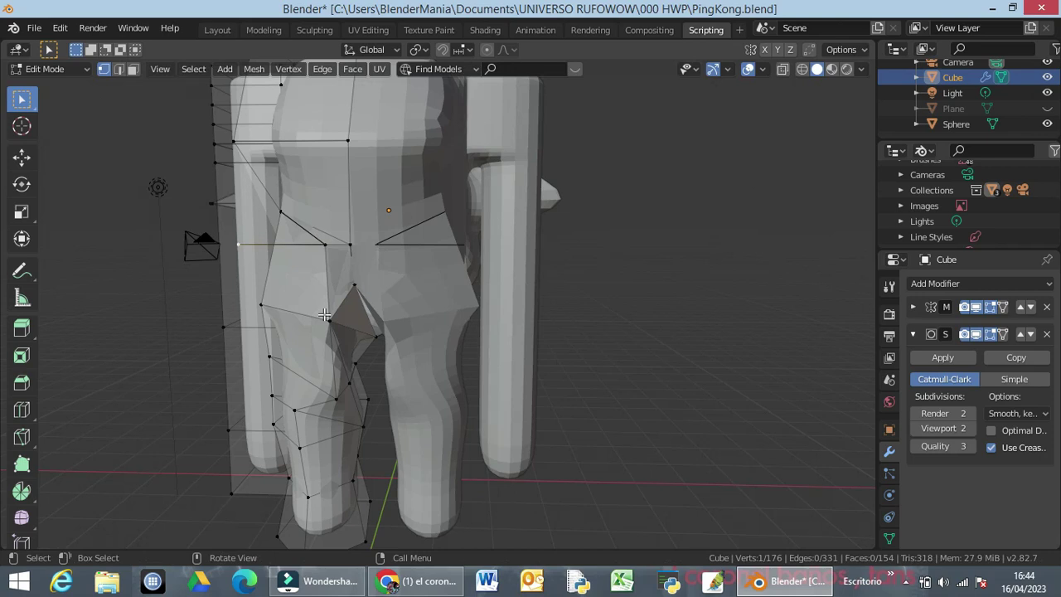
{"action": "key", "text": "x"}
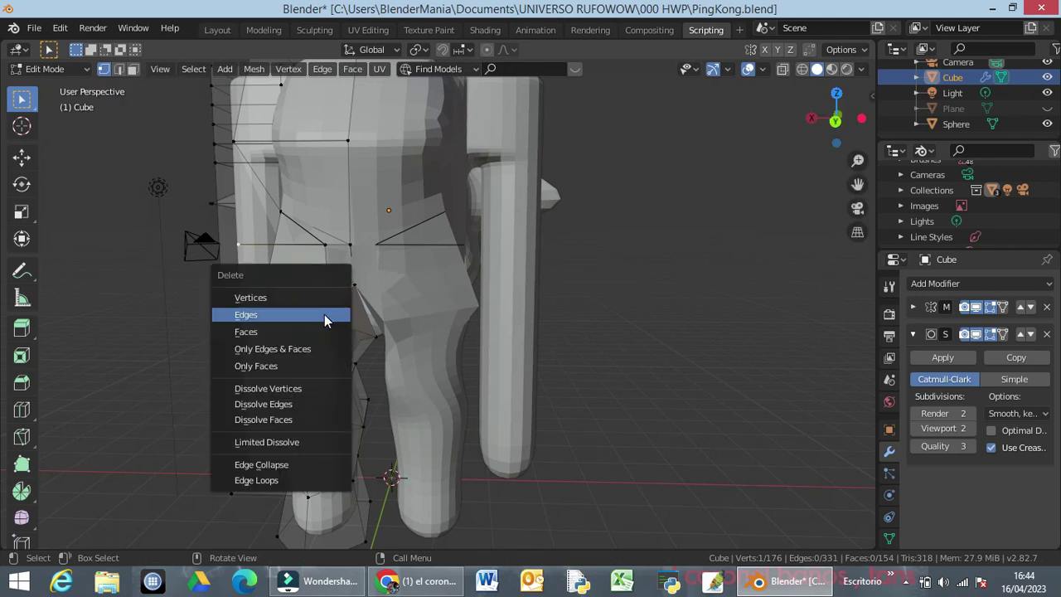
{"action": "left_click", "coordinate": [276, 295]}
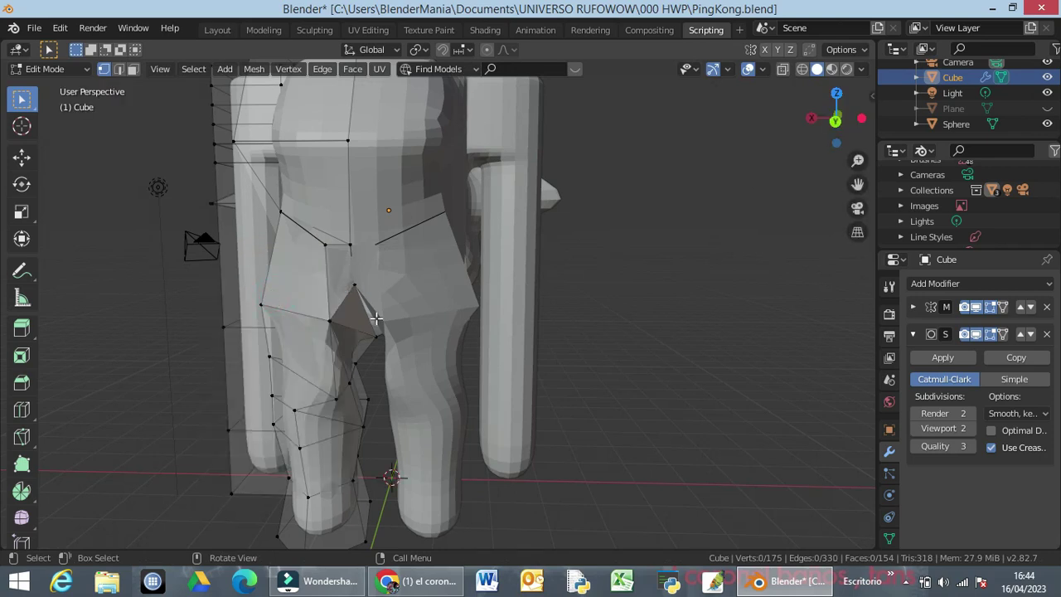
Try to lower the two neighbouring rear hip vertices by about 1.2 m along the global Z axis
{"action": "middle_click_drag", "start_coordinate": [455, 352], "coordinate": [631, 300]}
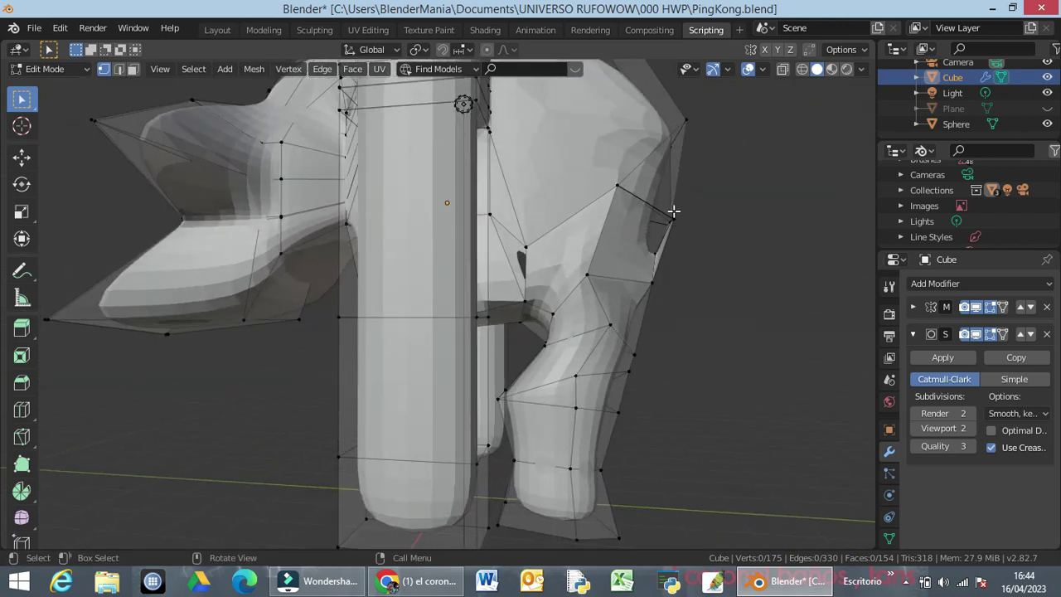
{"action": "left_click", "coordinate": [671, 218]}
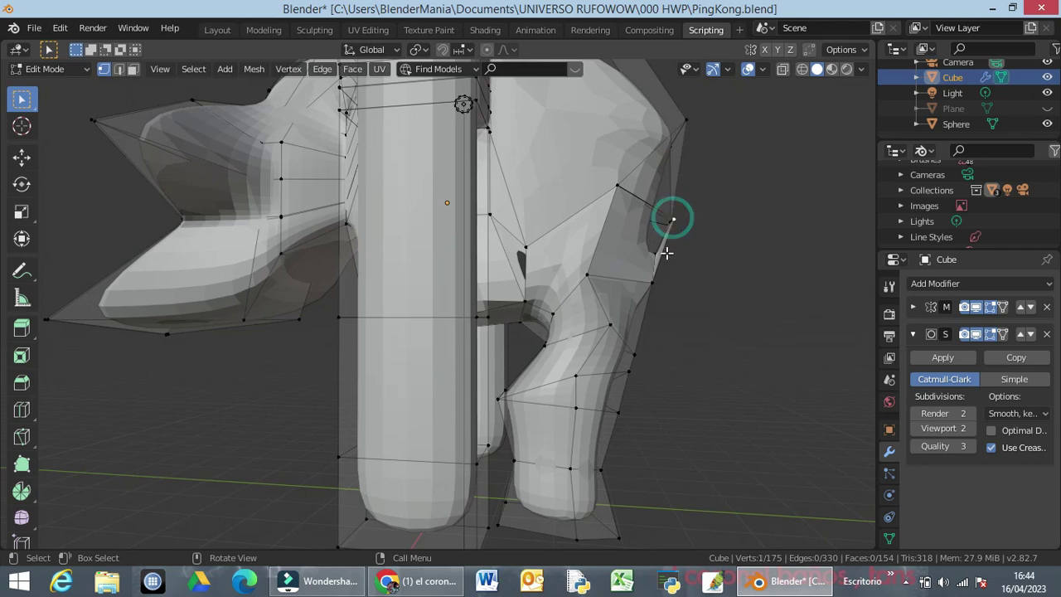
{"action": "left_click", "coordinate": [669, 253]}
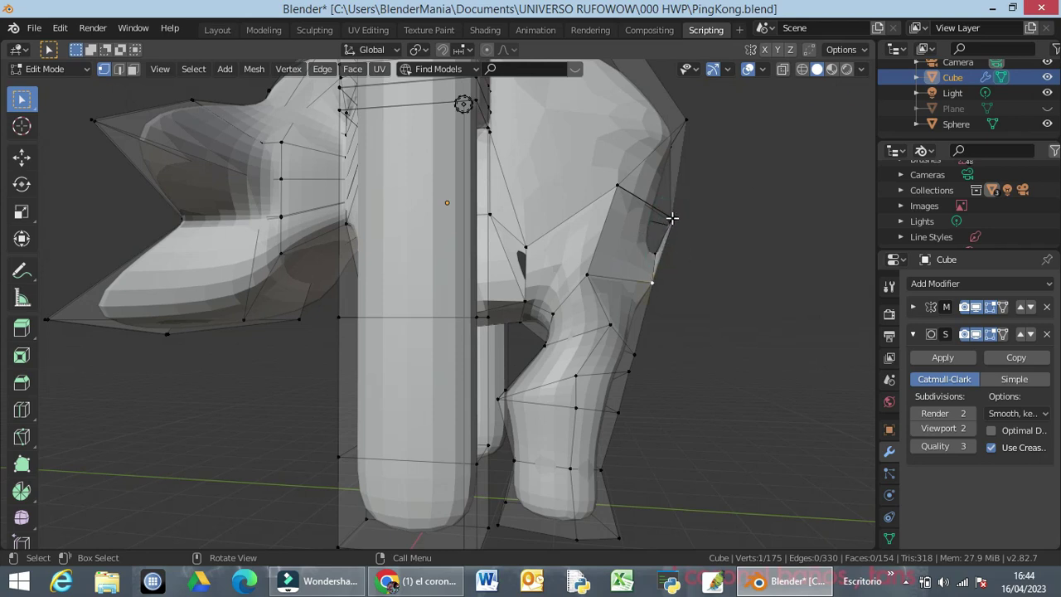
{"action": "middle_click_drag", "start_coordinate": [672, 218], "coordinate": [655, 299]}
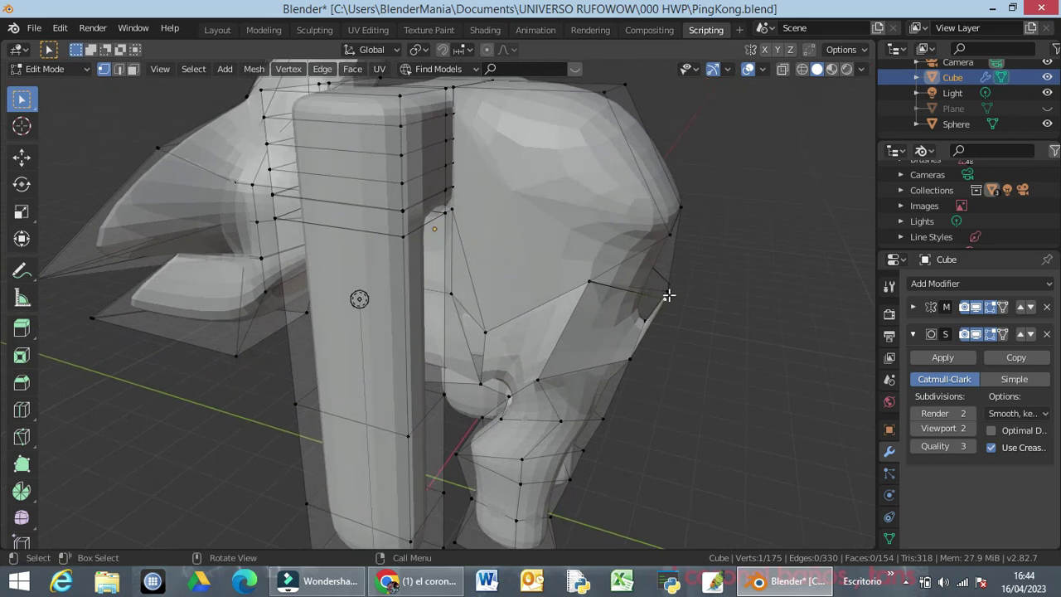
{"action": "mouse_move", "coordinate": [668, 290]}
{"action": "middle_mouse_down"}
{"action": "mouse_move", "coordinate": [667, 303]}
{"action": "mouse_move", "coordinate": [664, 292]}
{"action": "middle_mouse_up"}
{"action": "middle_click", "coordinate": [668, 291]}
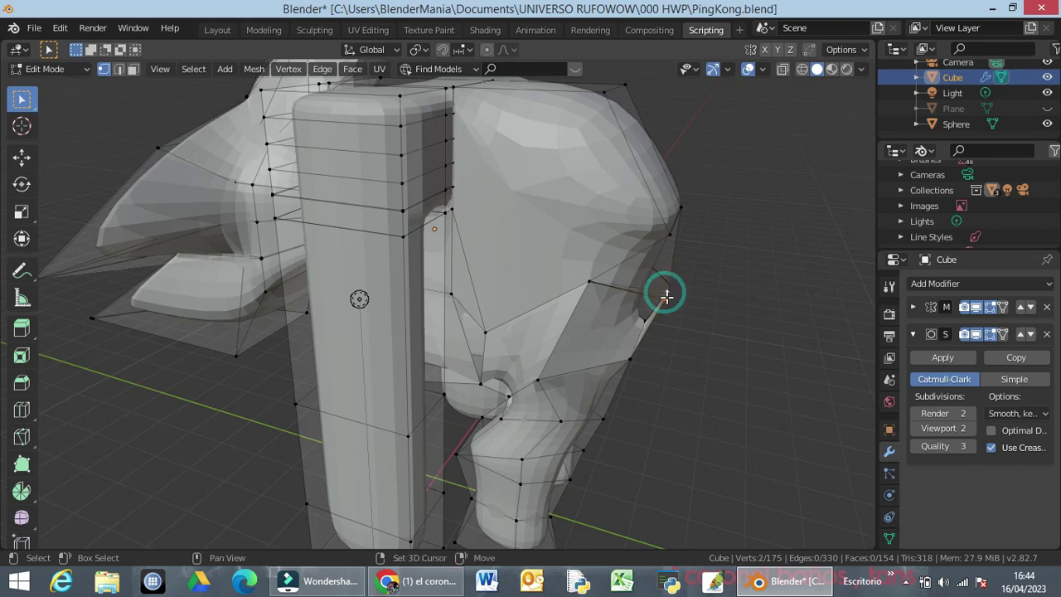
{"action": "middle_click", "coordinate": [684, 310]}
{"action": "left_click", "coordinate": [665, 294], "text": "shift"}
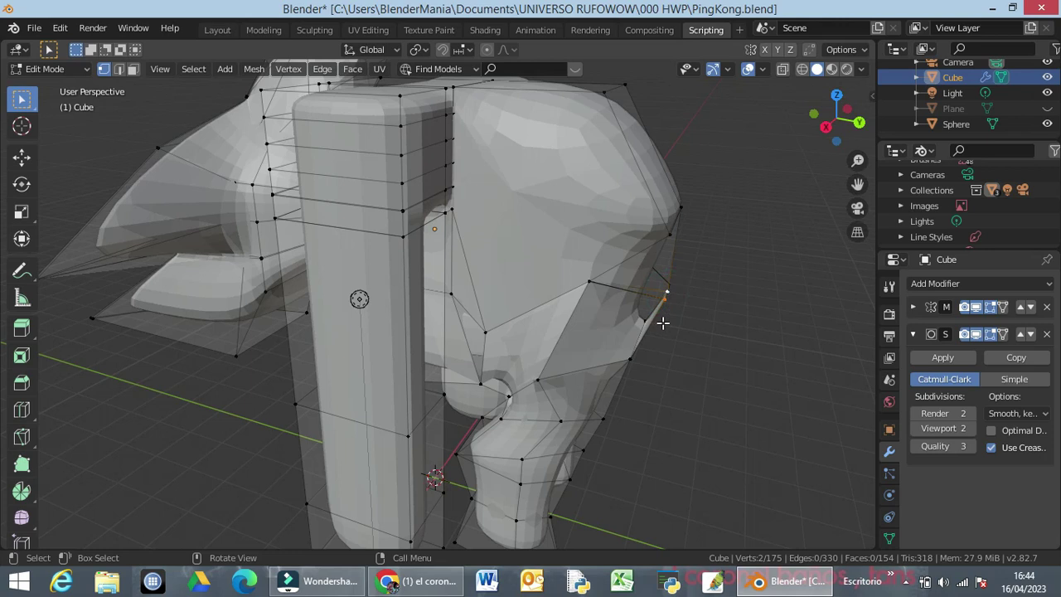
{"action": "key", "text": "g"}
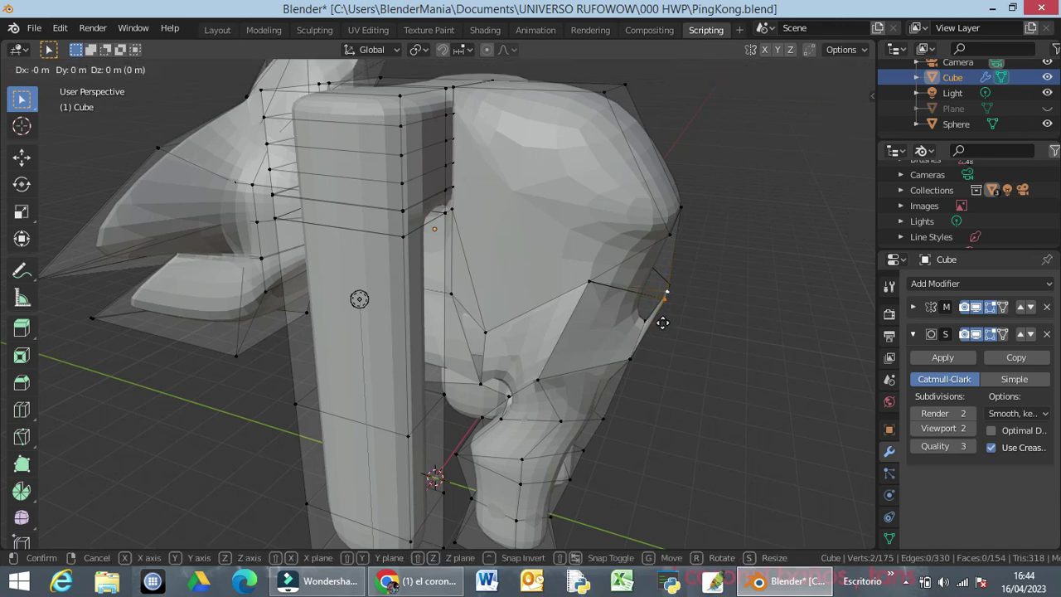
{"action": "key", "text": "x"}
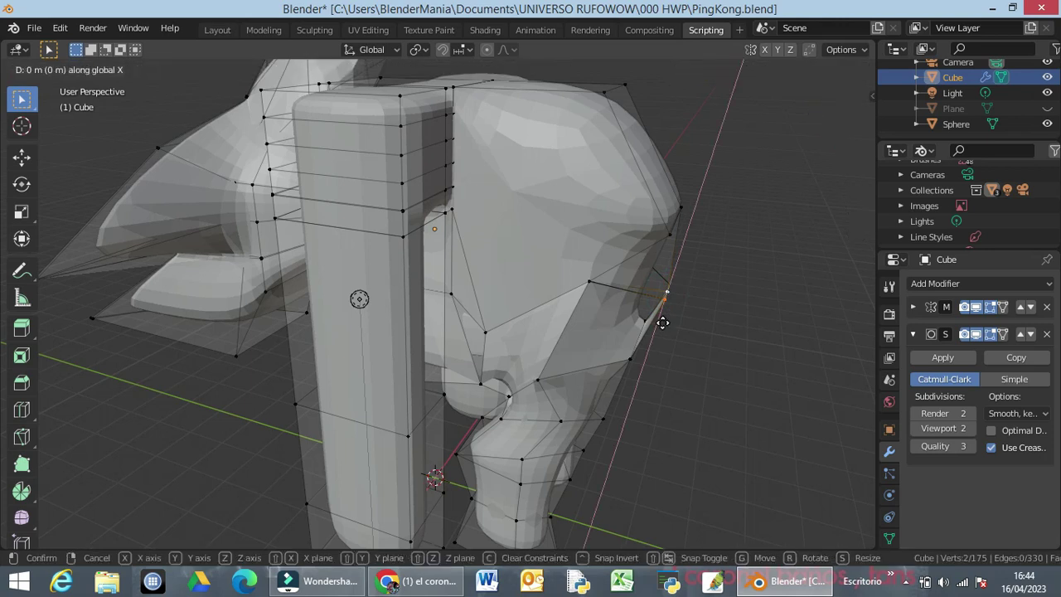
{"action": "key", "text": "Escape"}
{"action": "key", "text": "g"}
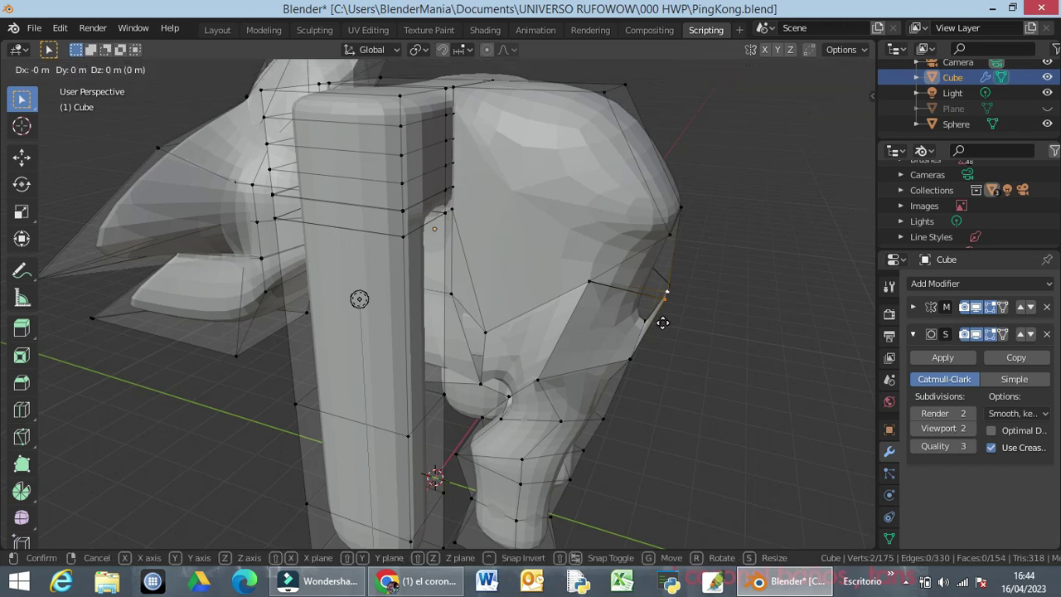
{"action": "key", "text": "z"}
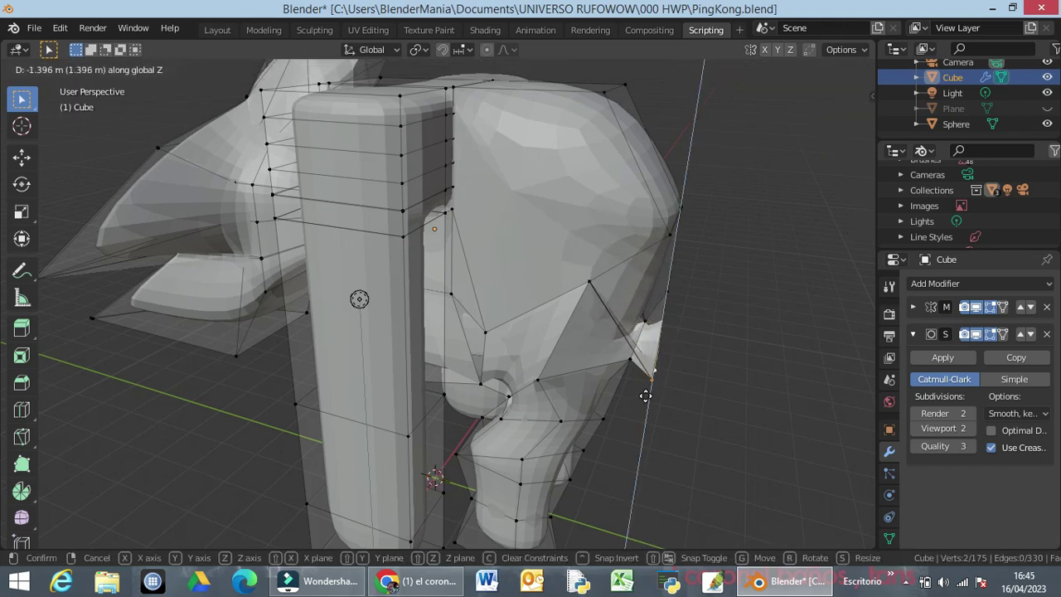
{"action": "left_click", "coordinate": [649, 392]}
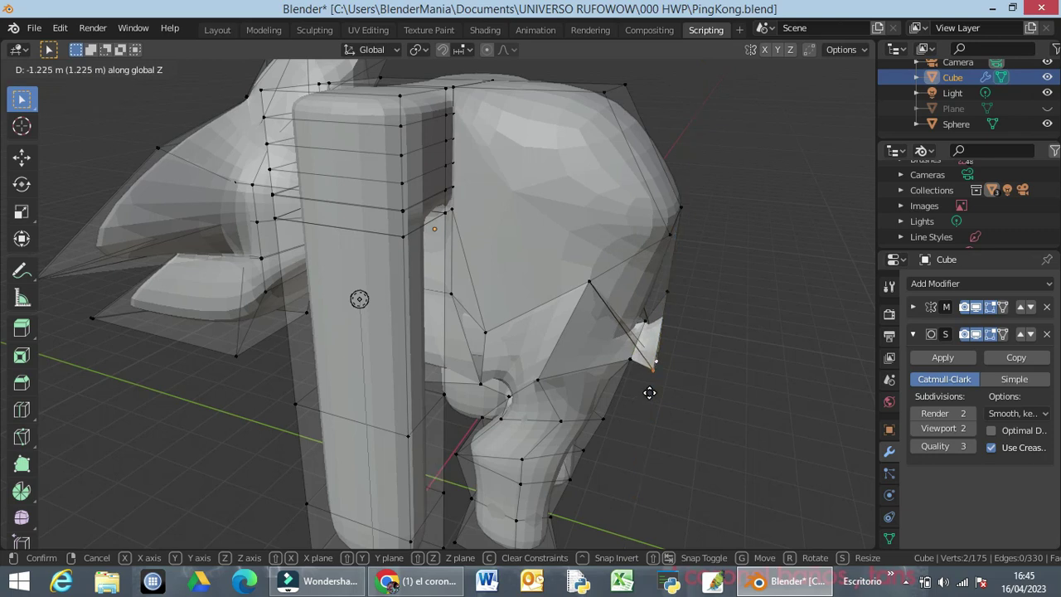
Try to shift the two rear hip vertices along the global X axis, and undo the vertex moves
{"action": "key", "text": "g"}
{"action": "key", "text": "x"}
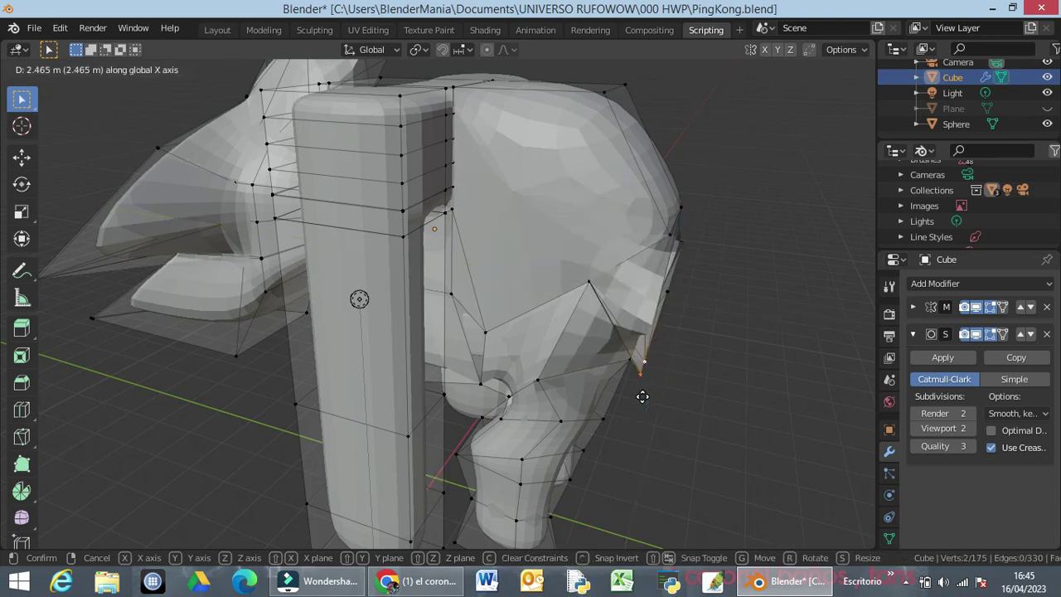
{"action": "left_click", "coordinate": [687, 396]}
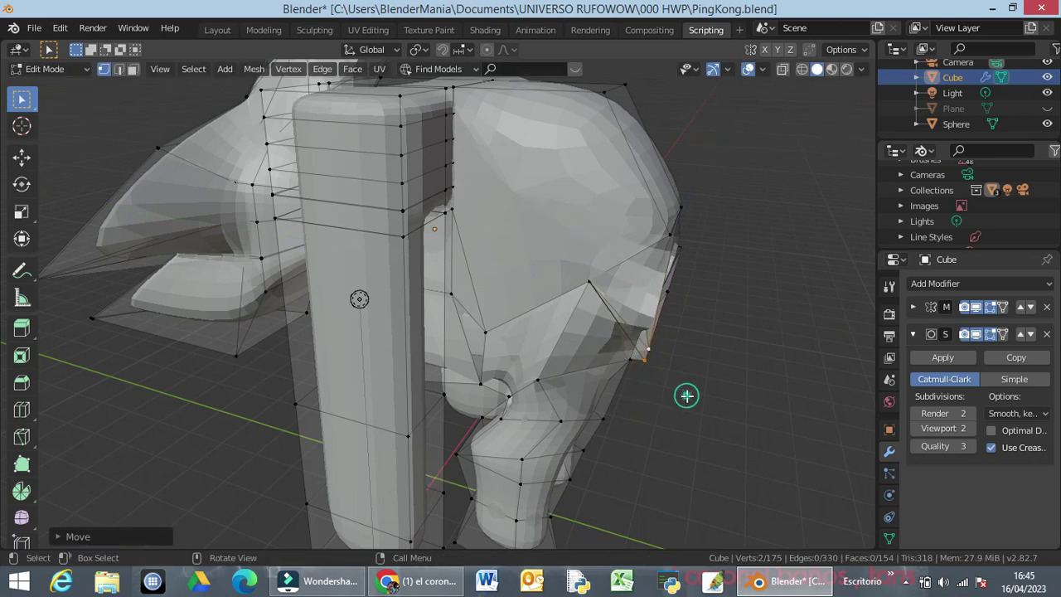
{"action": "middle_click_drag", "start_coordinate": [687, 396], "coordinate": [572, 377]}
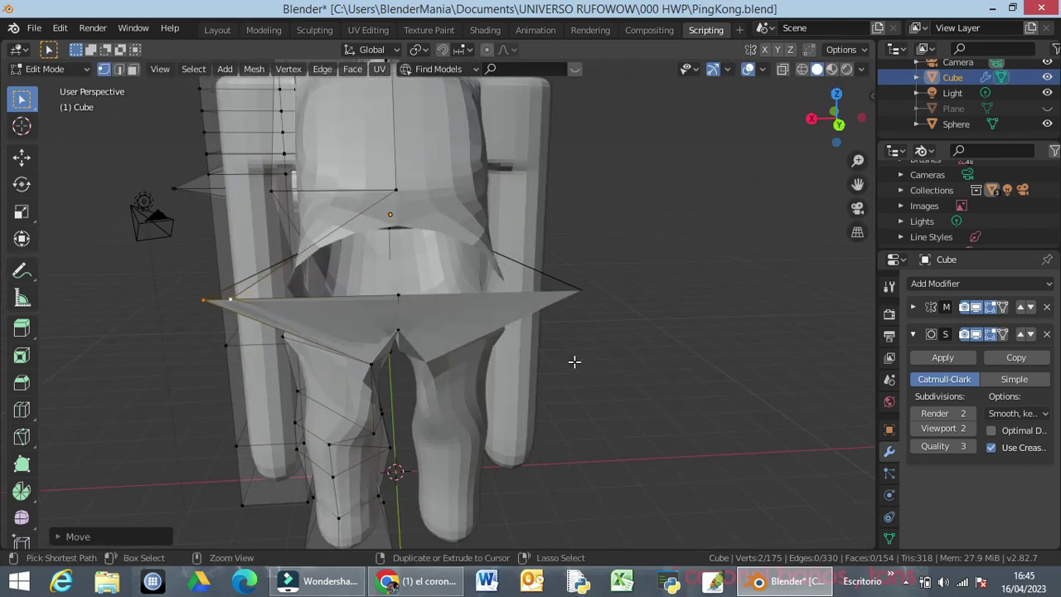
{"action": "key", "text": "ctrl+z"}
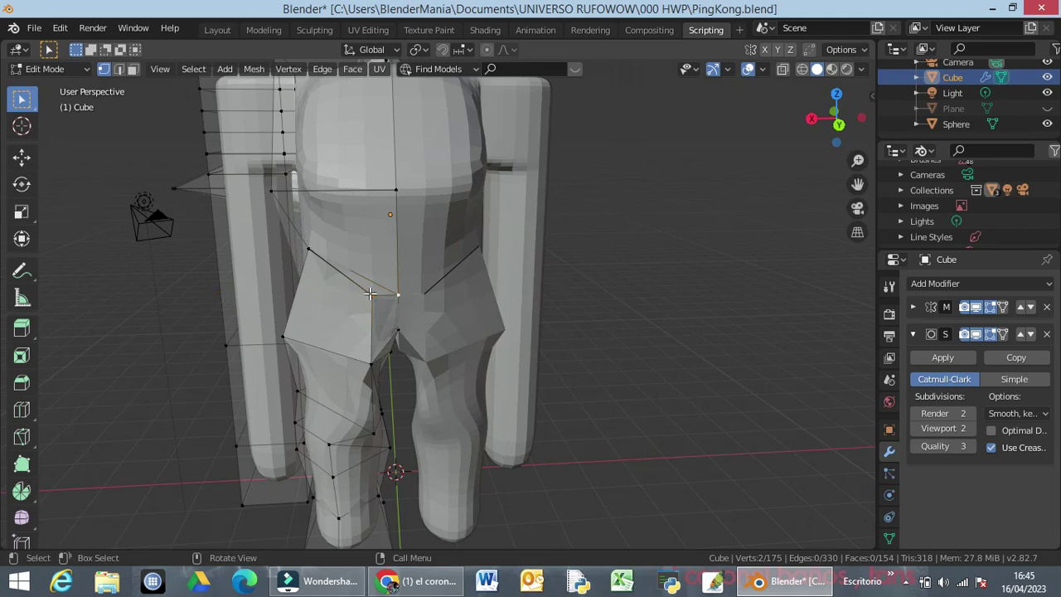
Select the edge across the back of the upper thigh and scale it down to about 0.6
{"action": "left_click", "coordinate": [372, 296]}
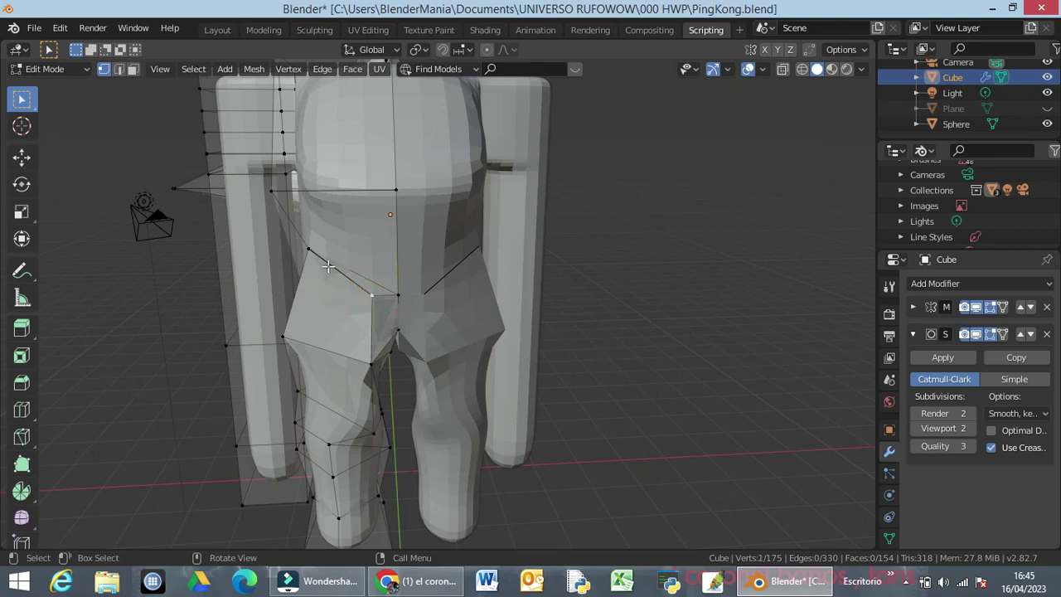
{"action": "left_click", "coordinate": [281, 338]}
{"action": "left_click", "coordinate": [303, 344]}
{"action": "left_click", "coordinate": [309, 344]}
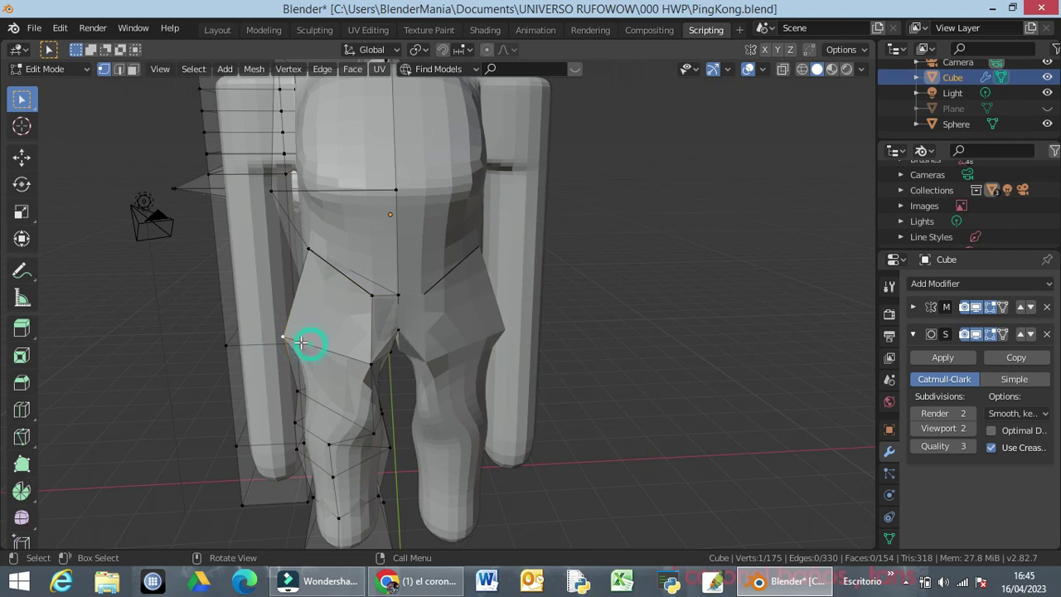
{"action": "left_click", "coordinate": [117, 69]}
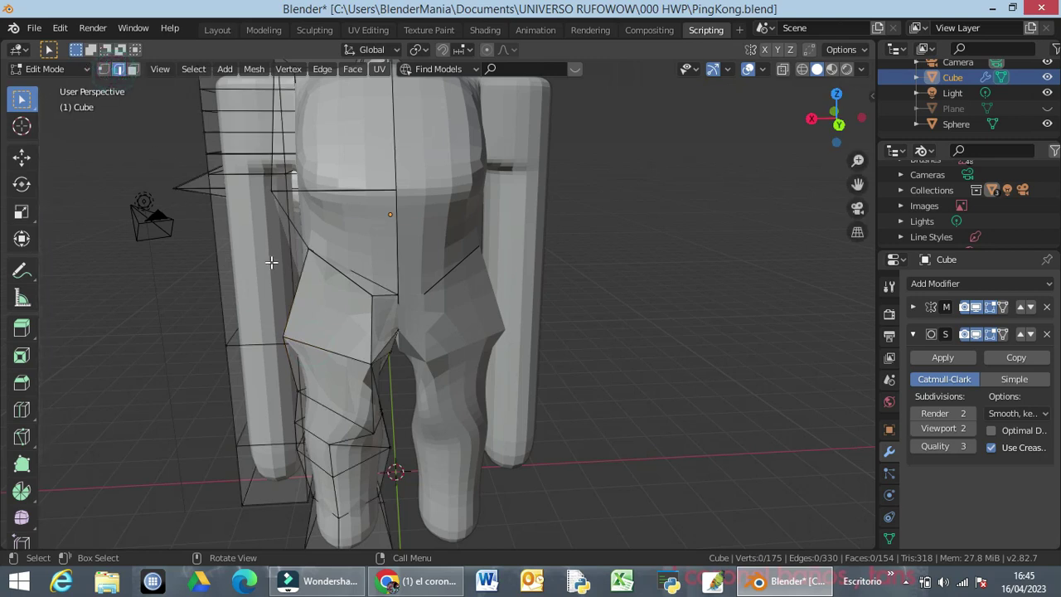
{"action": "left_click", "coordinate": [331, 355]}
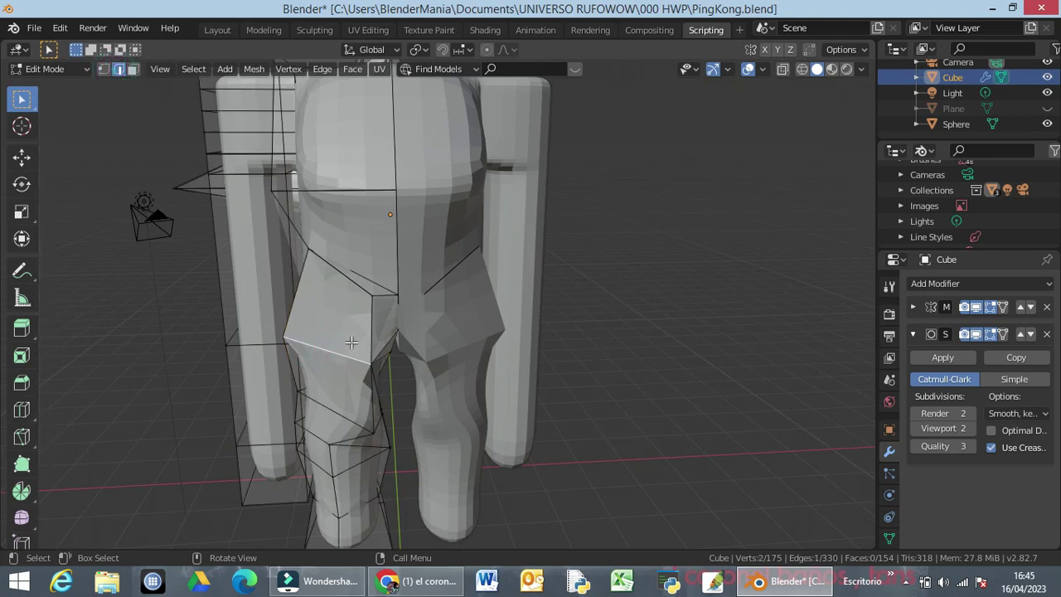
{"action": "key", "text": "s"}
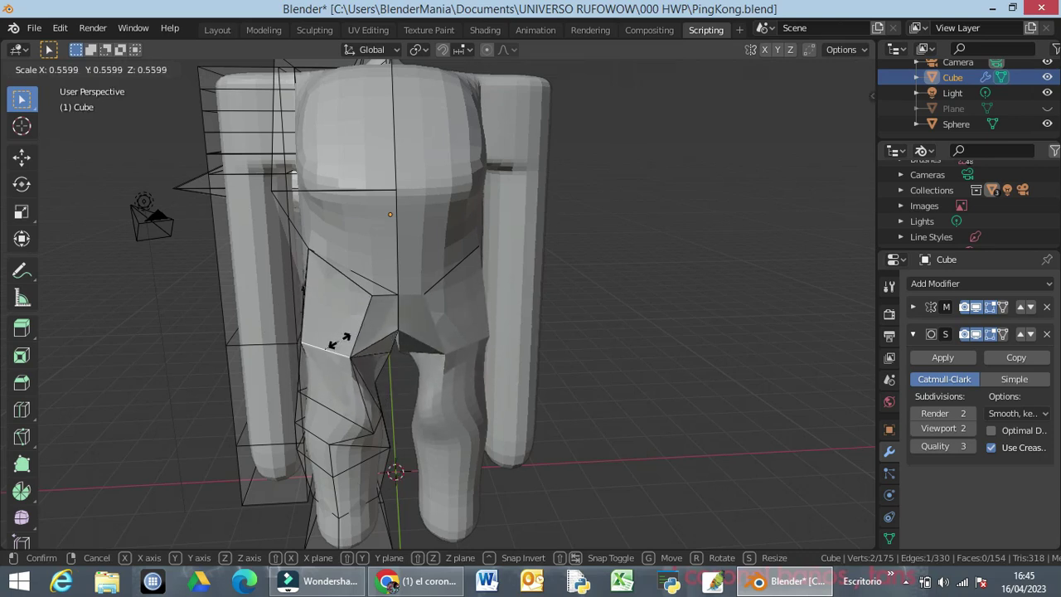
{"action": "left_click", "coordinate": [337, 340]}
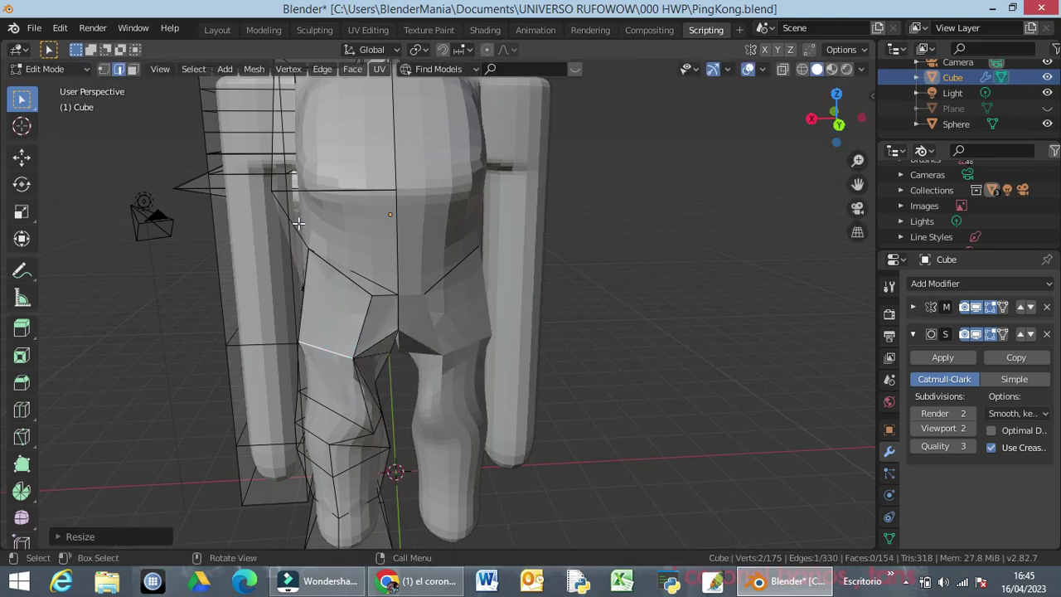
Select the large upper back face and try to move it outward, away from the mirror plane
{"action": "left_click", "coordinate": [133, 69]}
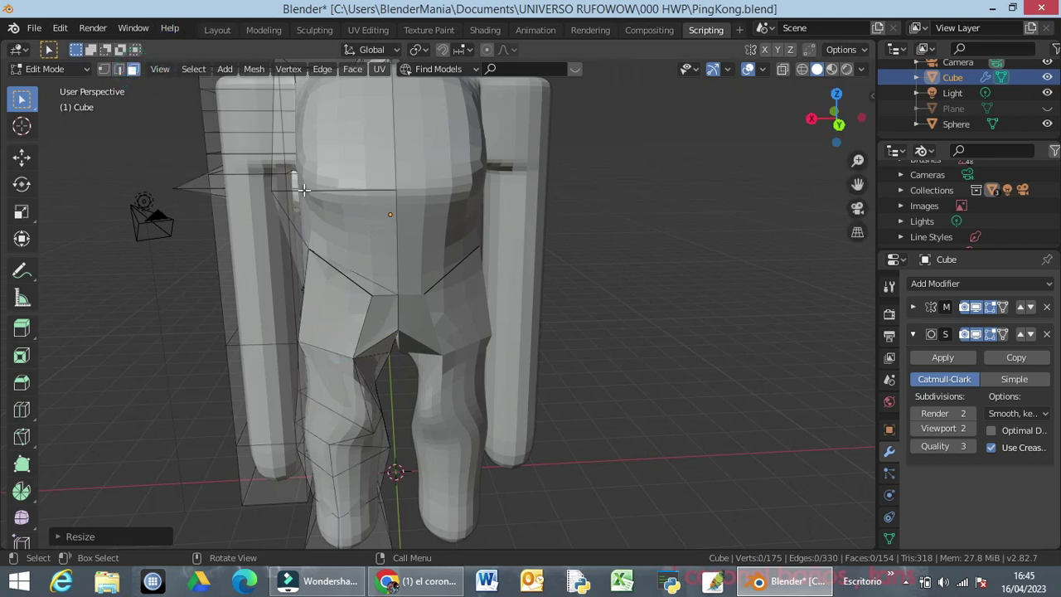
{"action": "left_click", "coordinate": [350, 148]}
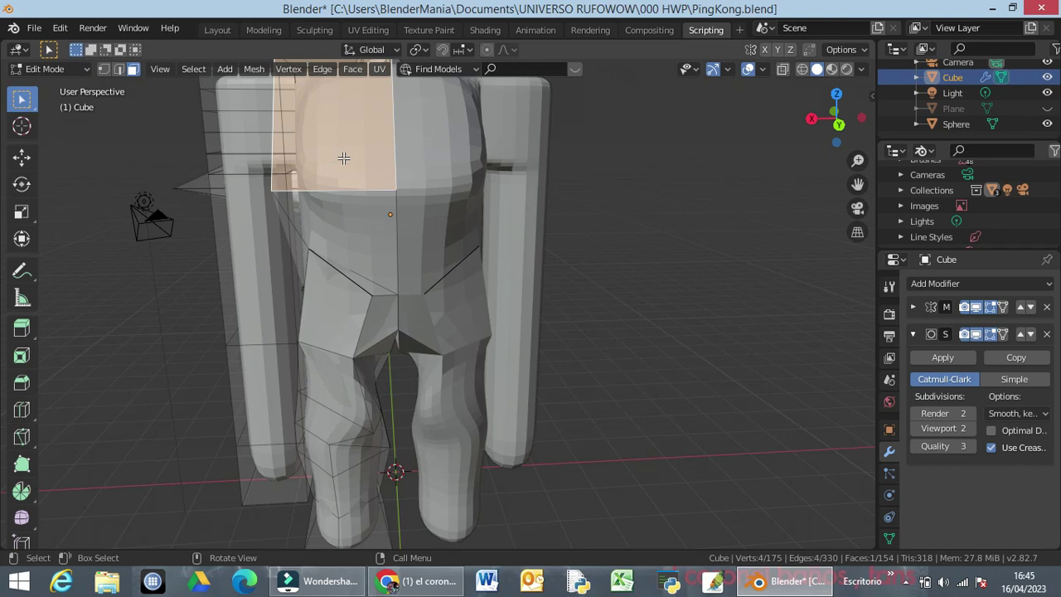
{"action": "key", "text": "s"}
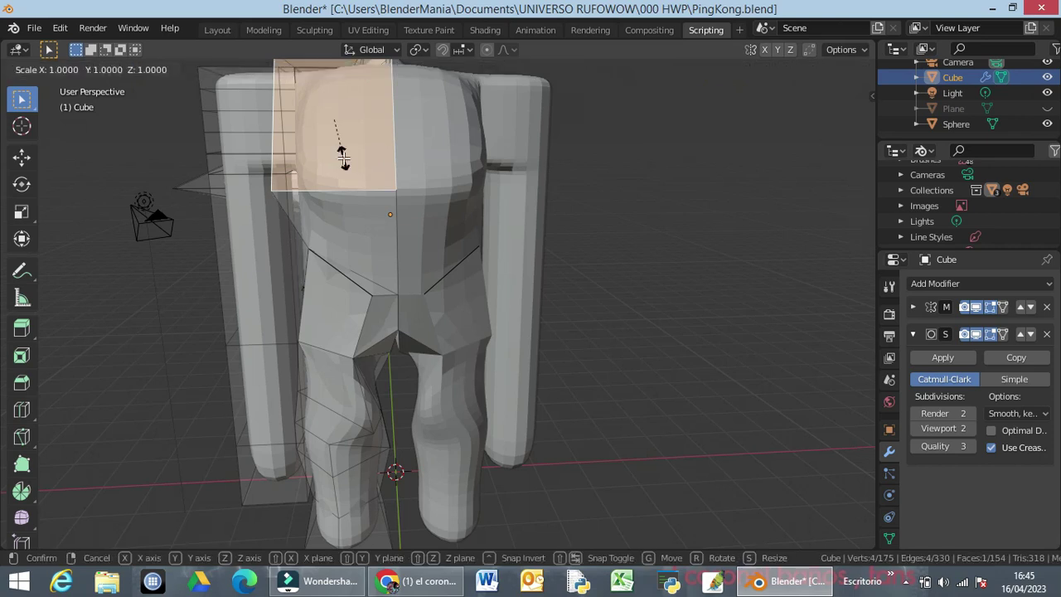
{"action": "key", "text": "Escape"}
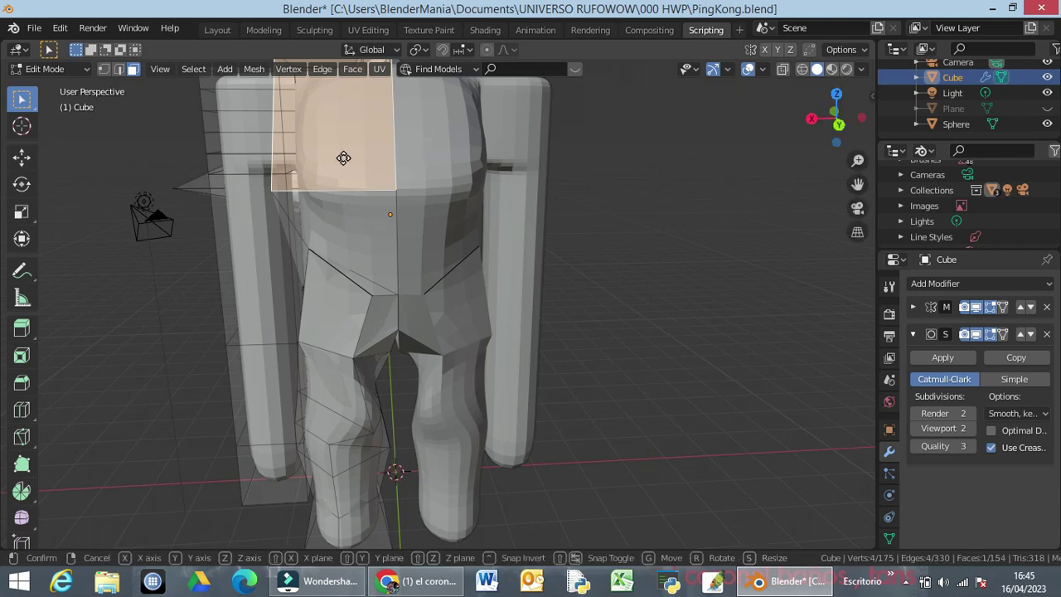
{"action": "key", "text": "g"}
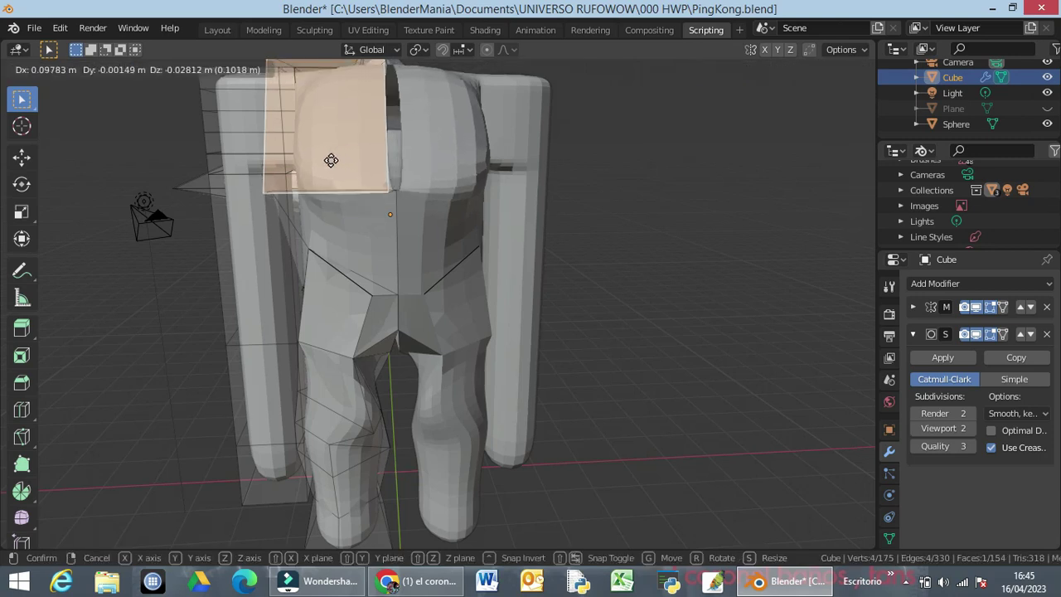
{"action": "left_click", "coordinate": [289, 177]}
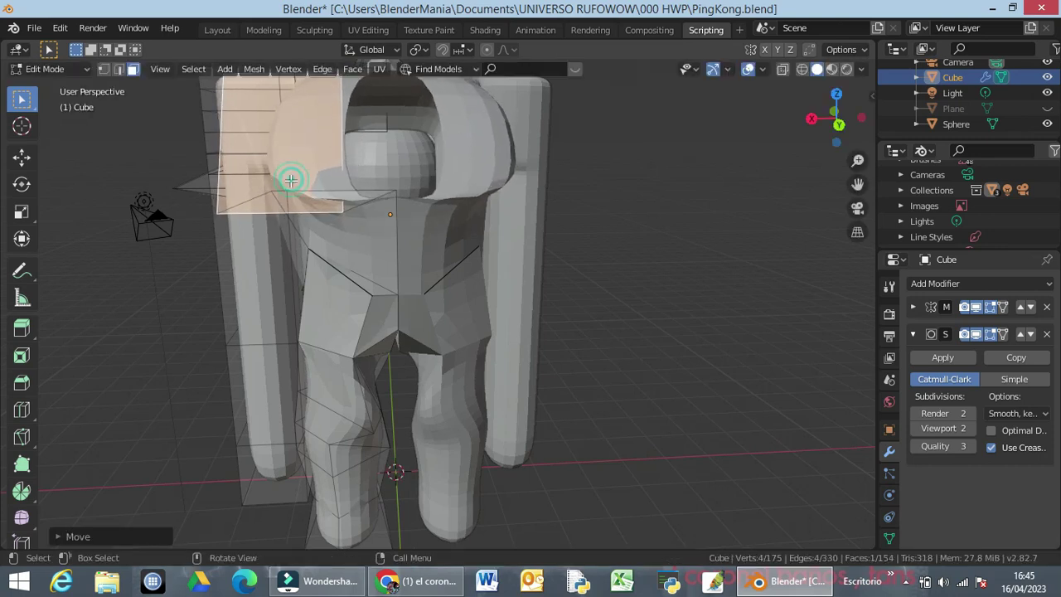
Enable Clipping in the Mirror modifier, and toggle its Vertex Groups and Merge options off and back on
{"action": "left_click", "coordinate": [912, 306]}
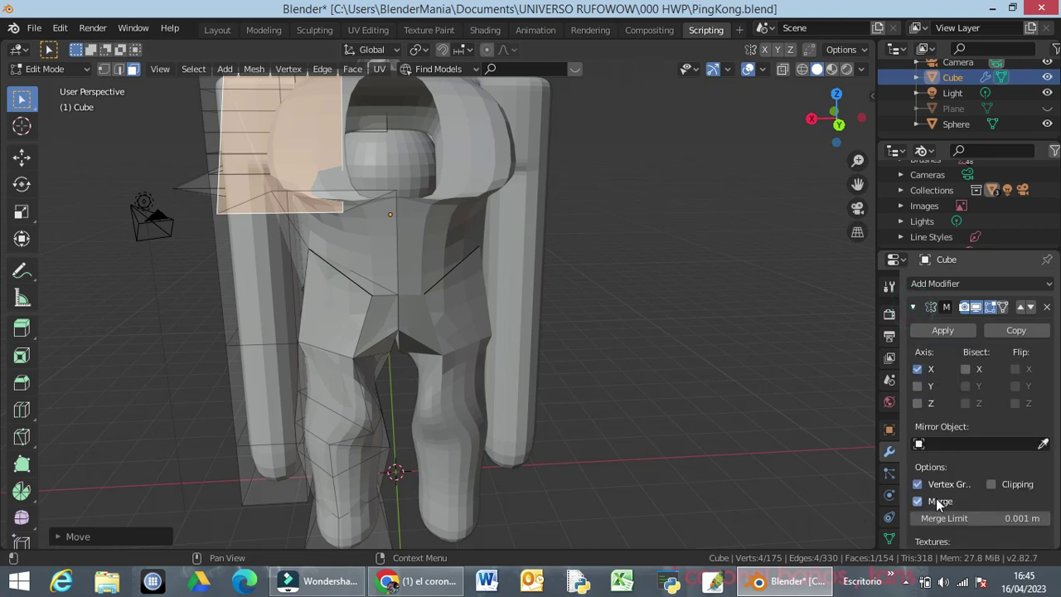
{"action": "left_click", "coordinate": [991, 484]}
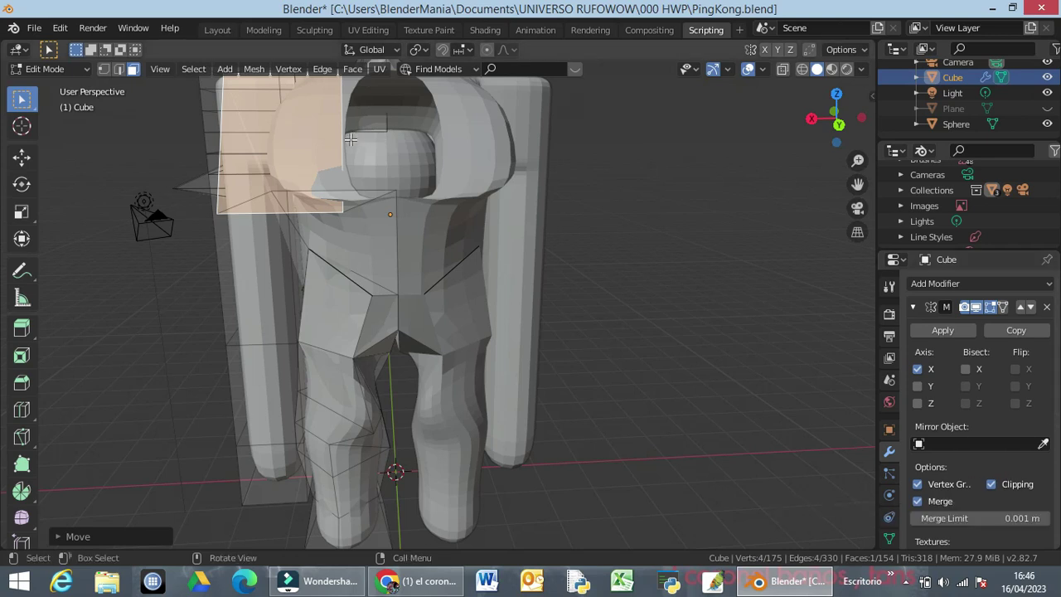
{"action": "left_click", "coordinate": [918, 484]}
{"action": "left_click", "coordinate": [917, 502]}
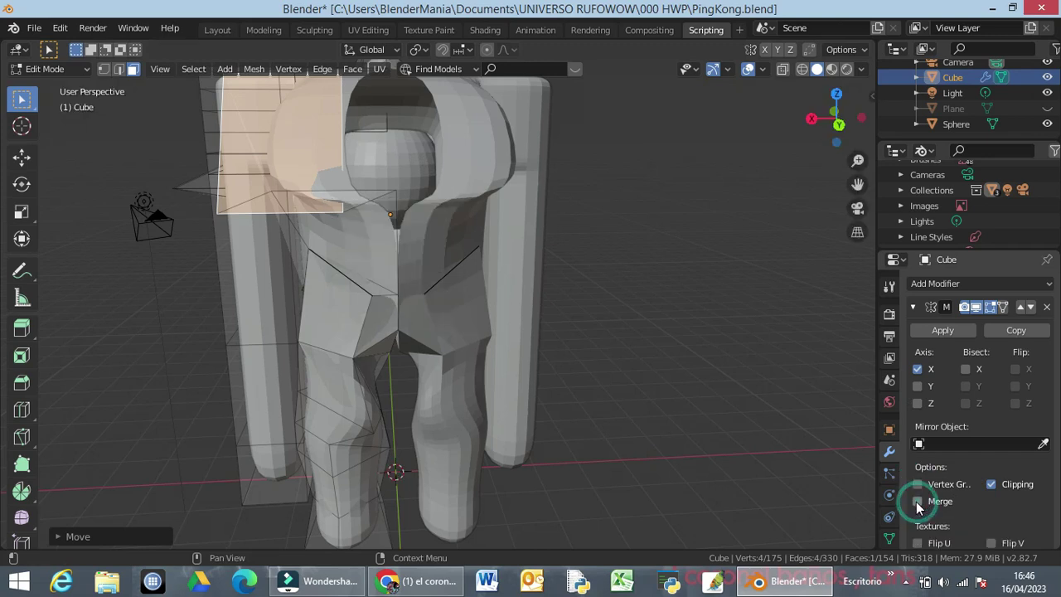
{"action": "left_click", "coordinate": [915, 499]}
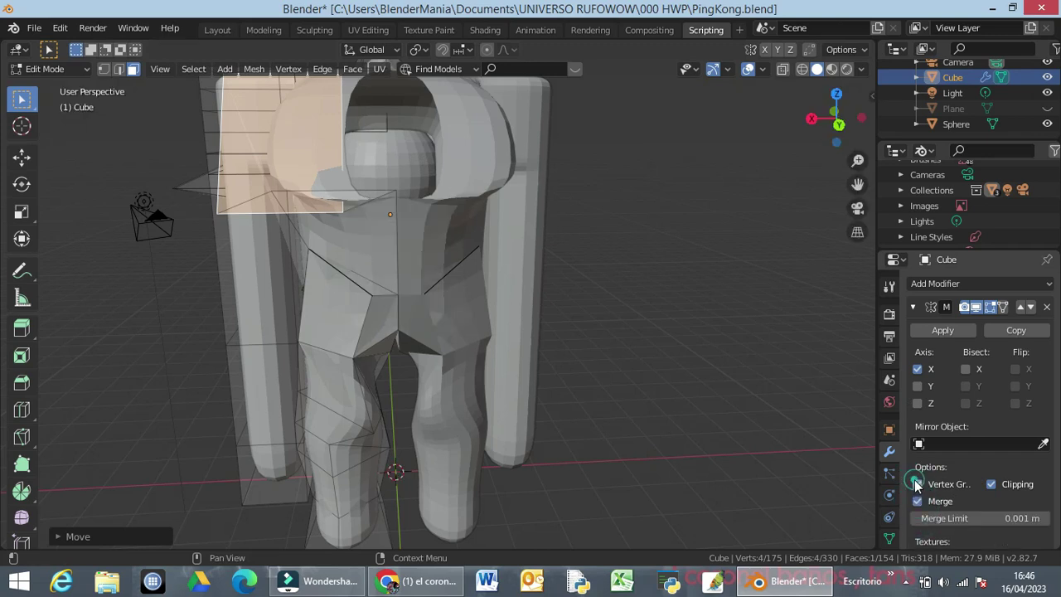
{"action": "left_click", "coordinate": [916, 484]}
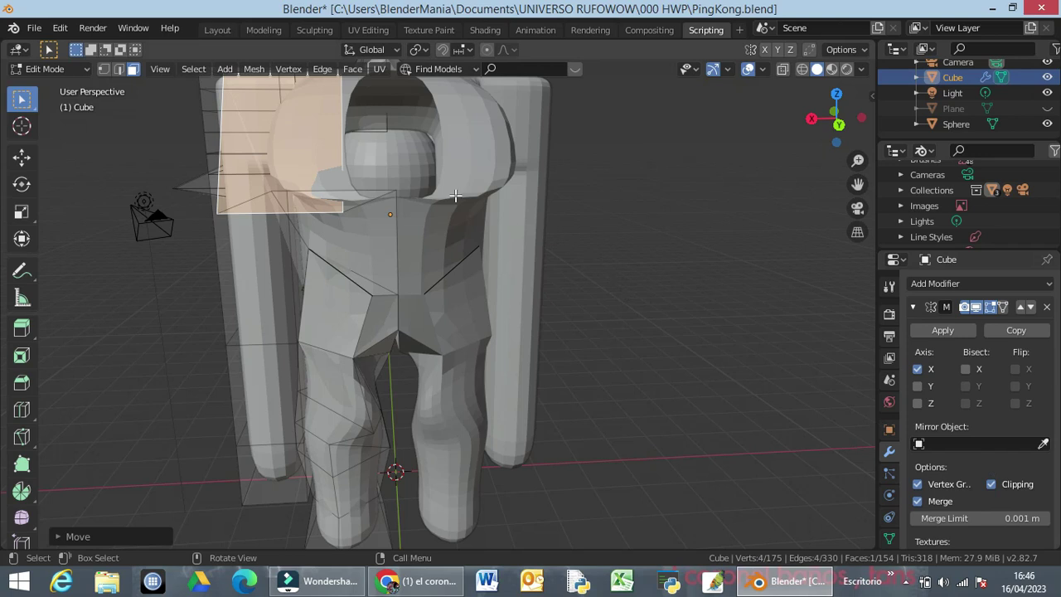
Undo the back face move and, in edge selection mode, select the slanted edge along the bottom of the lower back face
{"action": "key", "text": "ctrl"}
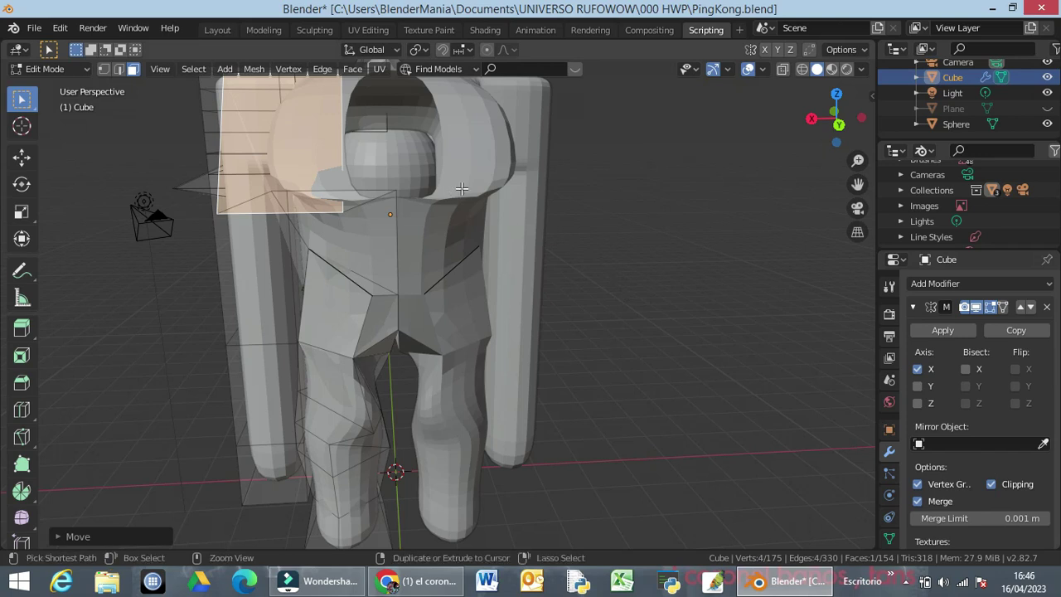
{"action": "key", "text": "ctrl+z"}
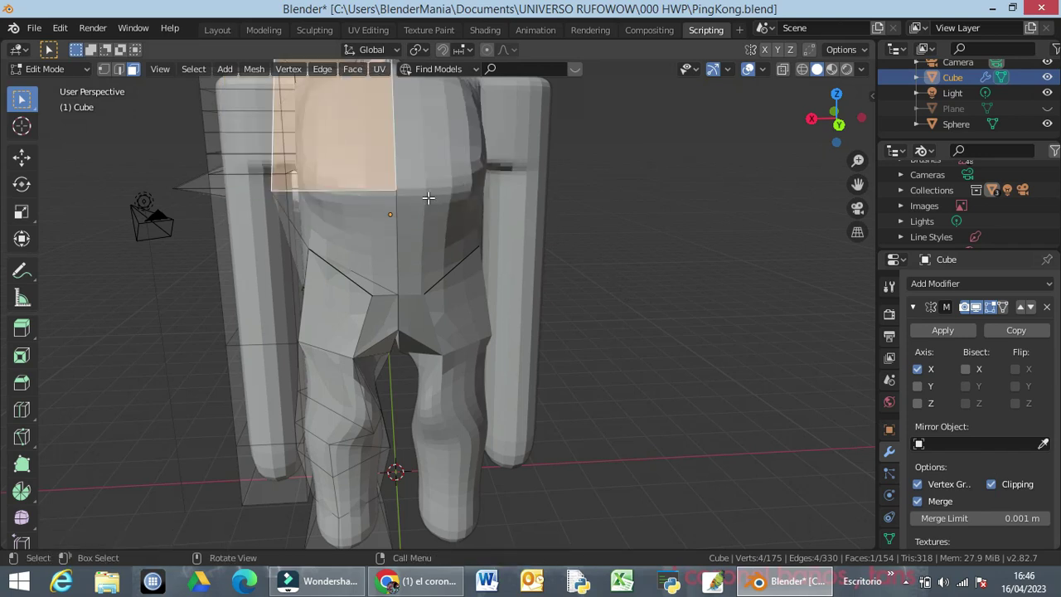
{"action": "left_click", "coordinate": [360, 194]}
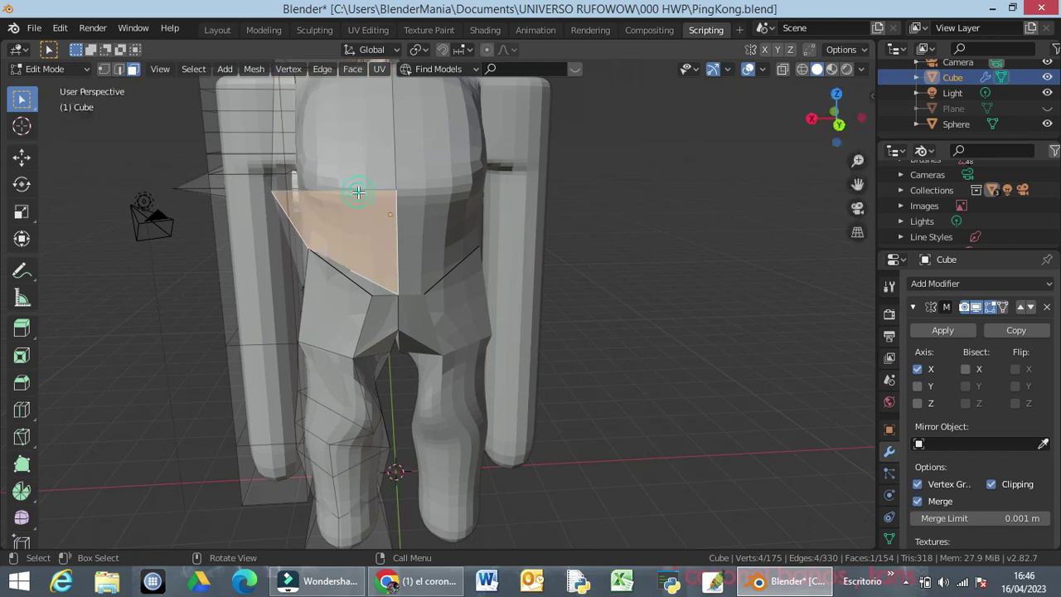
{"action": "left_click", "coordinate": [391, 220]}
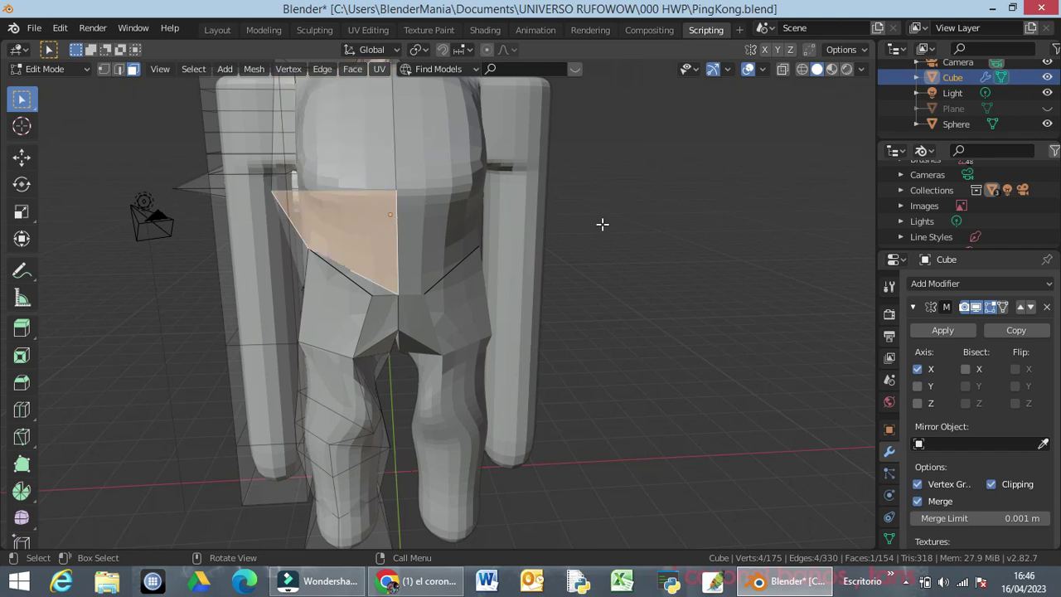
{"action": "left_click", "coordinate": [122, 68]}
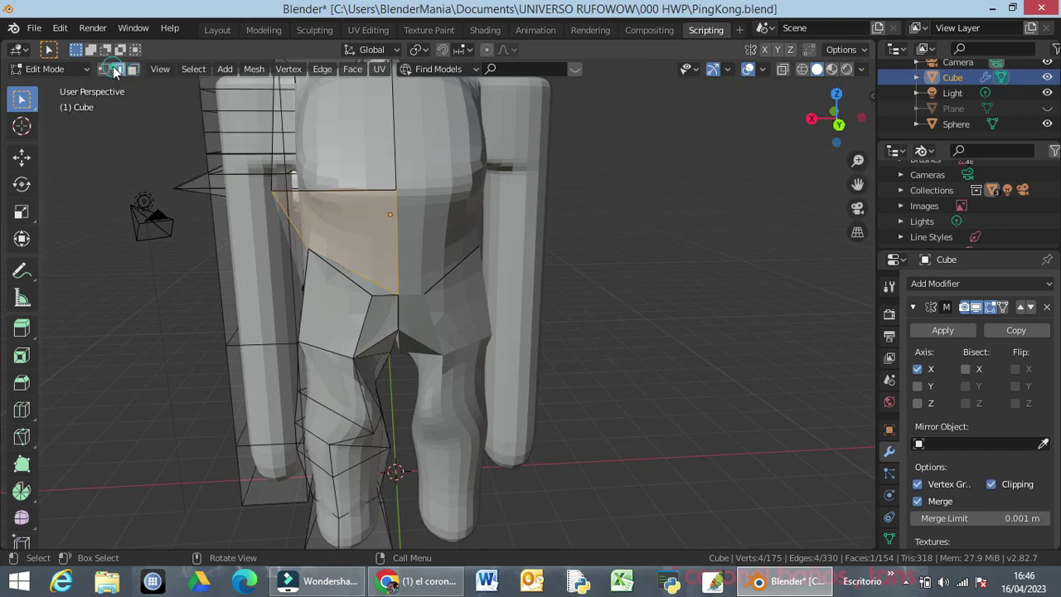
{"action": "left_click", "coordinate": [398, 247]}
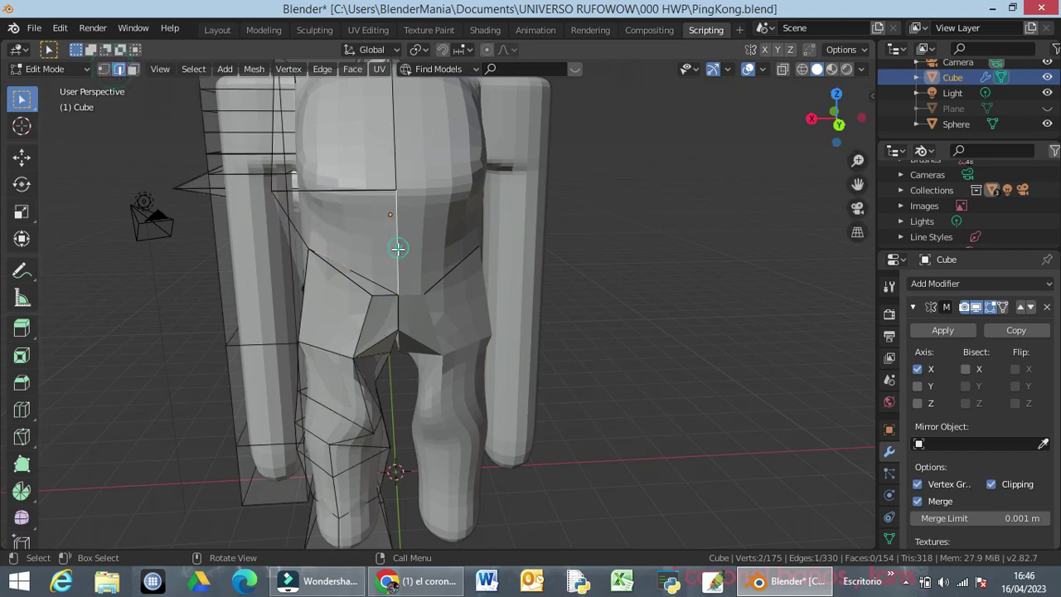
{"action": "left_click", "coordinate": [381, 288]}
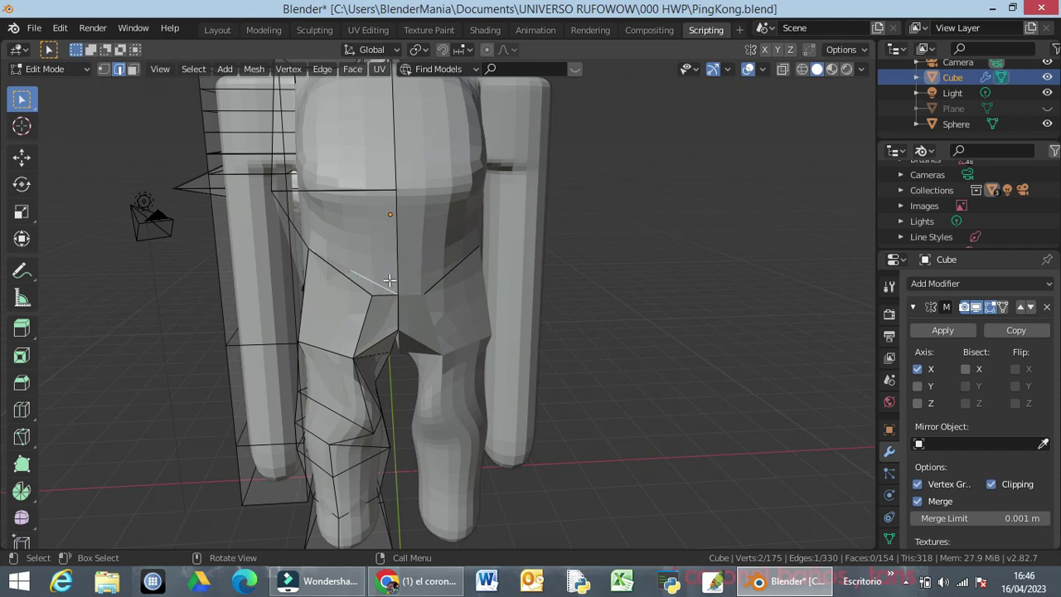
Try to move the slanted lower back edge about 2.5 m along the global Y axis
{"action": "key", "text": "g"}
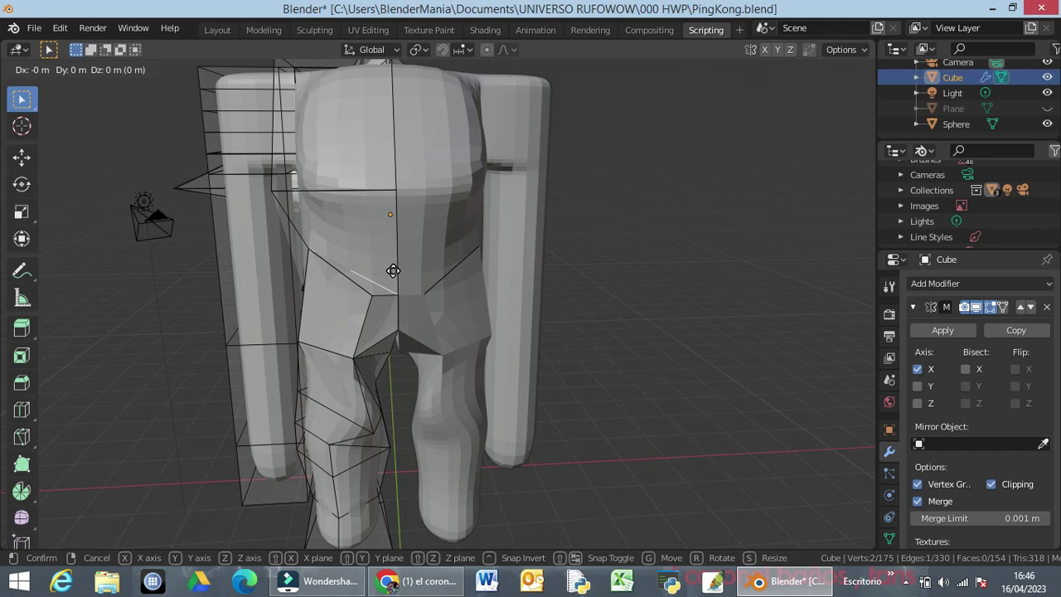
{"action": "key", "text": "y"}
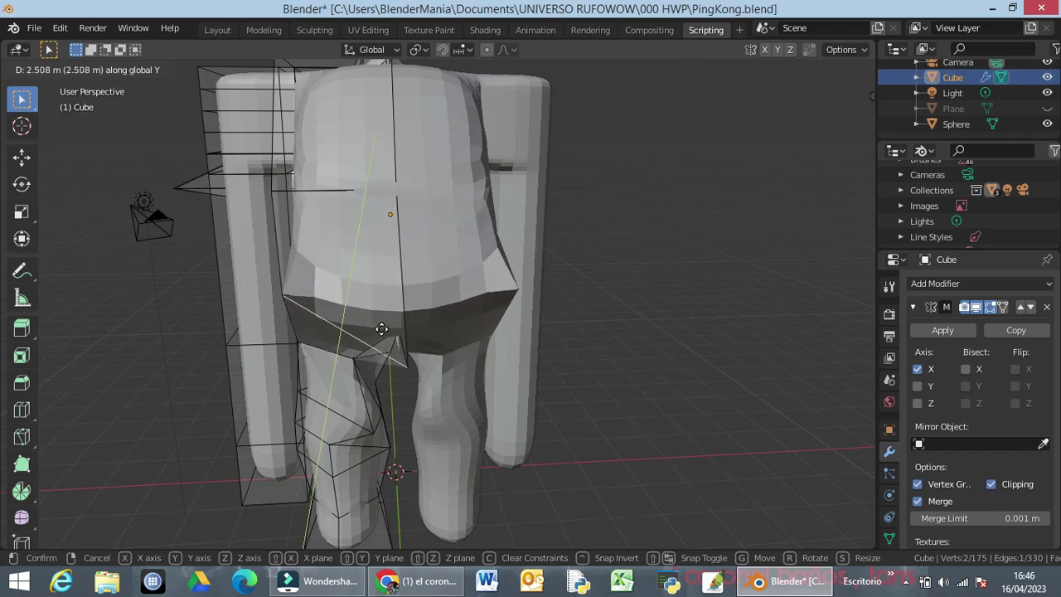
{"action": "left_click", "coordinate": [375, 330]}
{"action": "mouse_move", "coordinate": [369, 334]}
{"action": "middle_mouse_down"}
{"action": "mouse_move", "coordinate": [447, 335]}
{"action": "mouse_move", "coordinate": [430, 322]}
{"action": "mouse_move", "coordinate": [366, 323]}
{"action": "middle_mouse_up"}
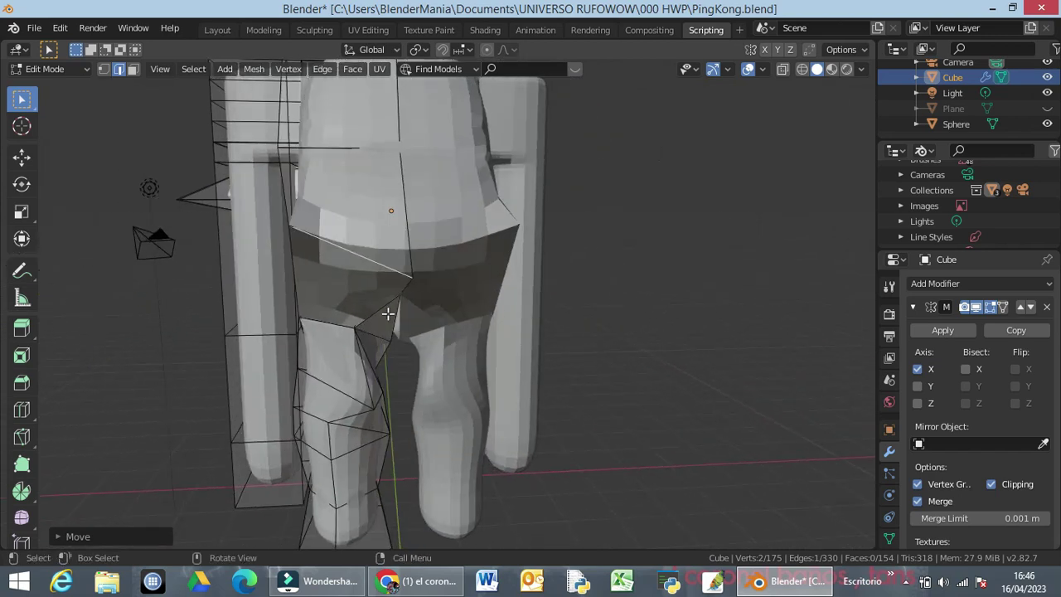
Try to pull the lower back's vertical centre edge rearward along the global Y axis, and undo both edge moves
{"action": "left_click", "coordinate": [405, 234]}
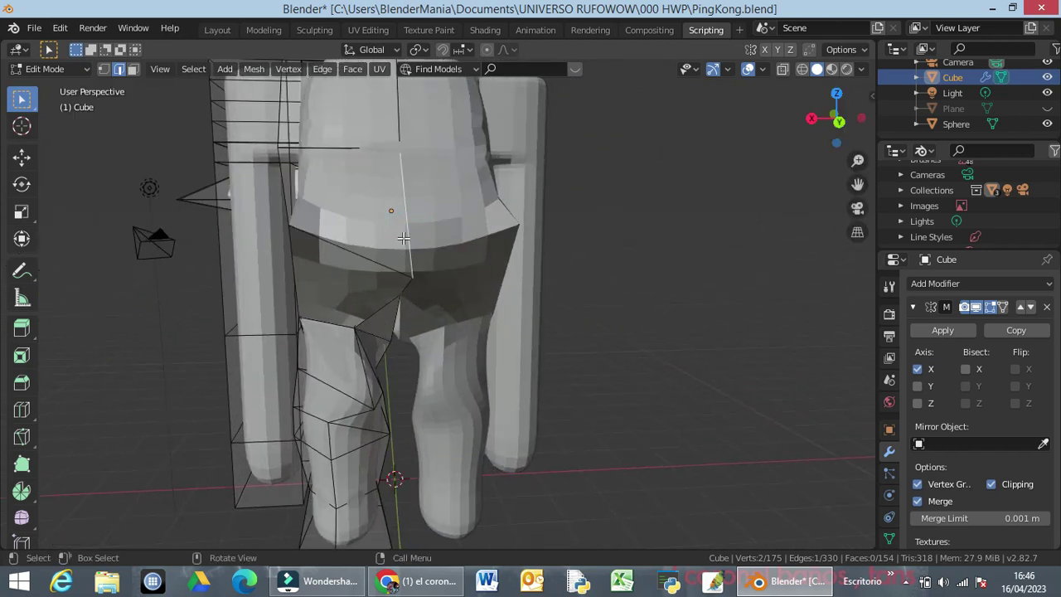
{"action": "key", "text": "g"}
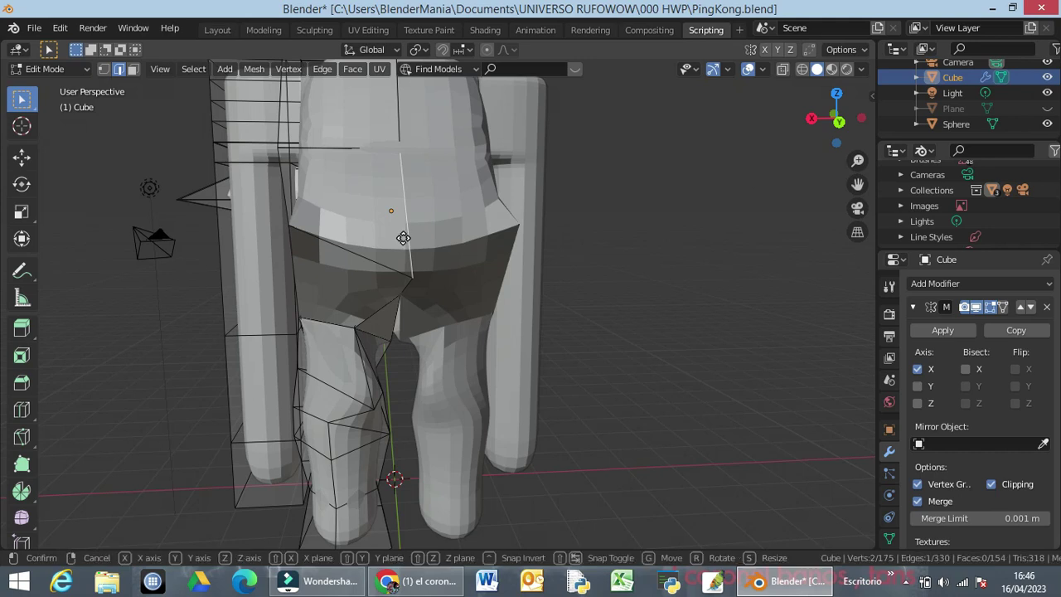
{"action": "key", "text": "y"}
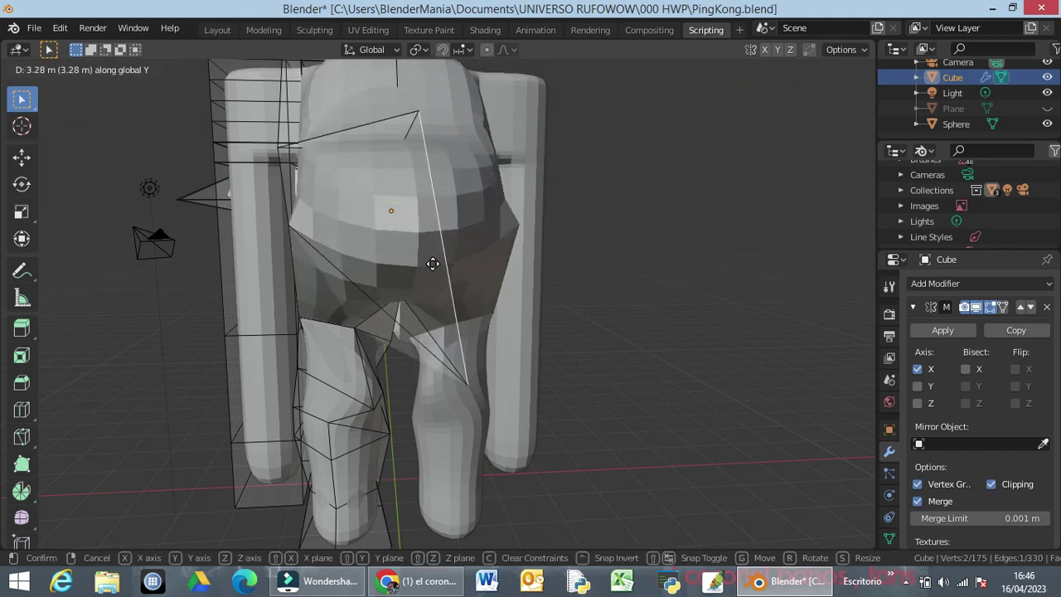
{"action": "left_click", "coordinate": [486, 290]}
{"action": "mouse_move", "coordinate": [537, 243]}
{"action": "middle_mouse_down"}
{"action": "mouse_move", "coordinate": [587, 237]}
{"action": "mouse_move", "coordinate": [561, 251]}
{"action": "mouse_move", "coordinate": [527, 247]}
{"action": "mouse_move", "coordinate": [549, 239]}
{"action": "mouse_move", "coordinate": [542, 245]}
{"action": "middle_mouse_up"}
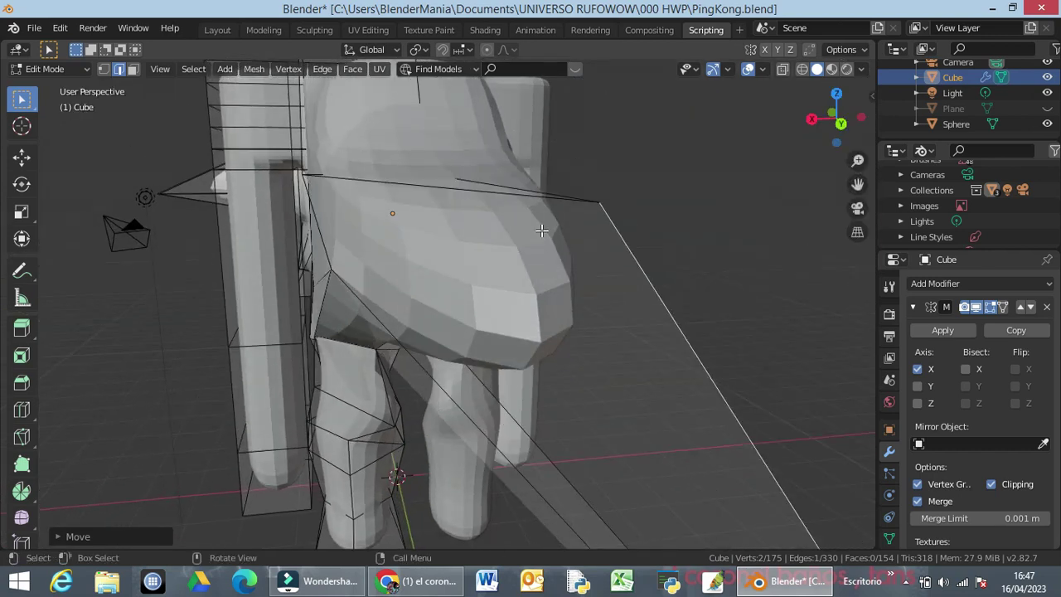
{"action": "key", "text": "ctrl+z"}
{"action": "key", "text": "ctrl+z"}
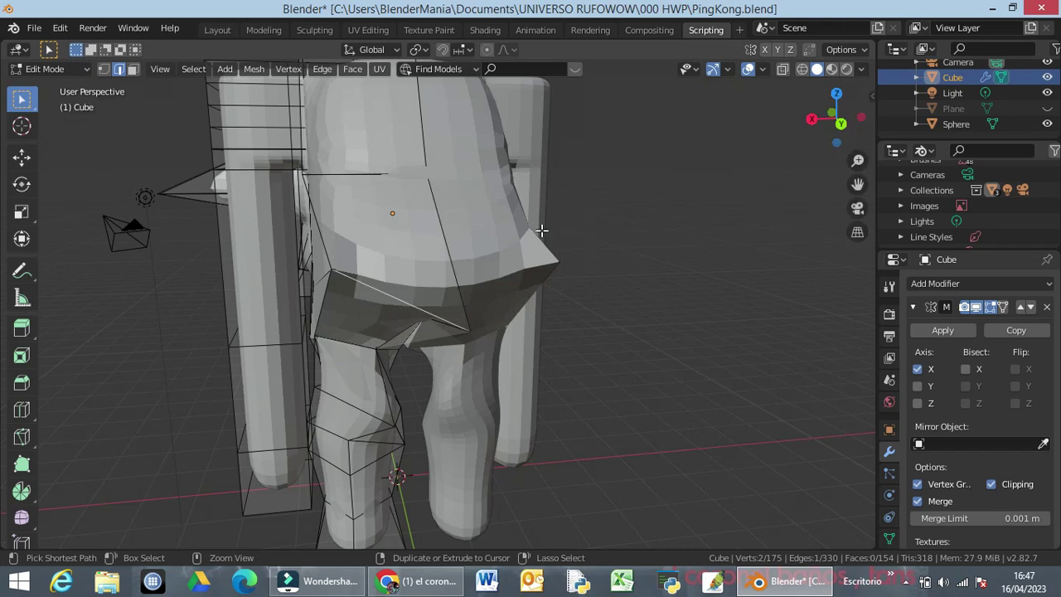
{"action": "key", "text": "ctrl+z"}
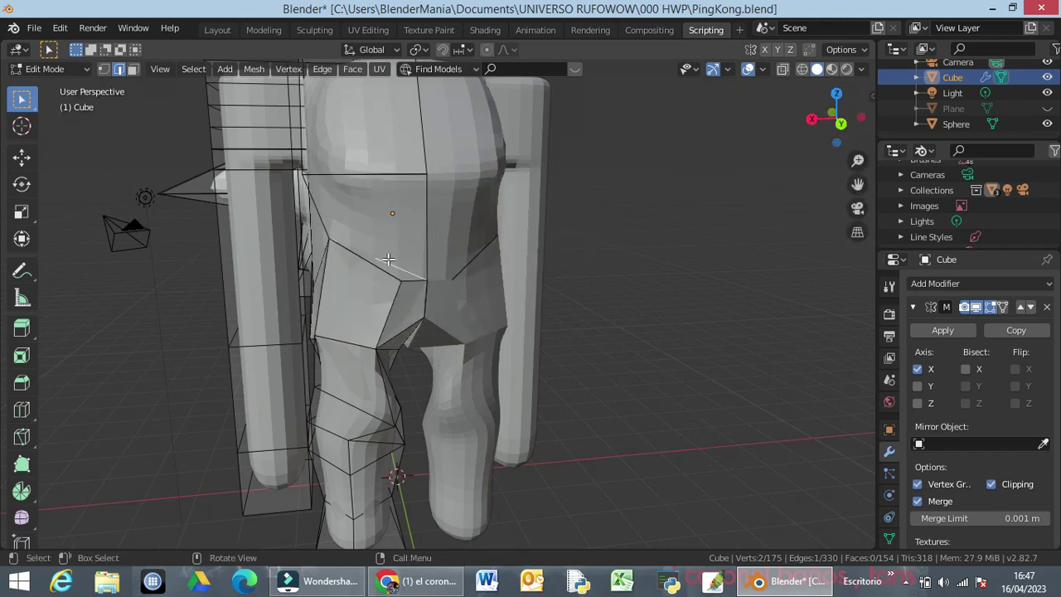
Add the centre and outer side edges of the lower back face to the selection and move all three rearward along the global Y axis
{"action": "left_click", "coordinate": [424, 233], "text": "shift"}
{"action": "left_click", "coordinate": [322, 223], "text": "shift"}
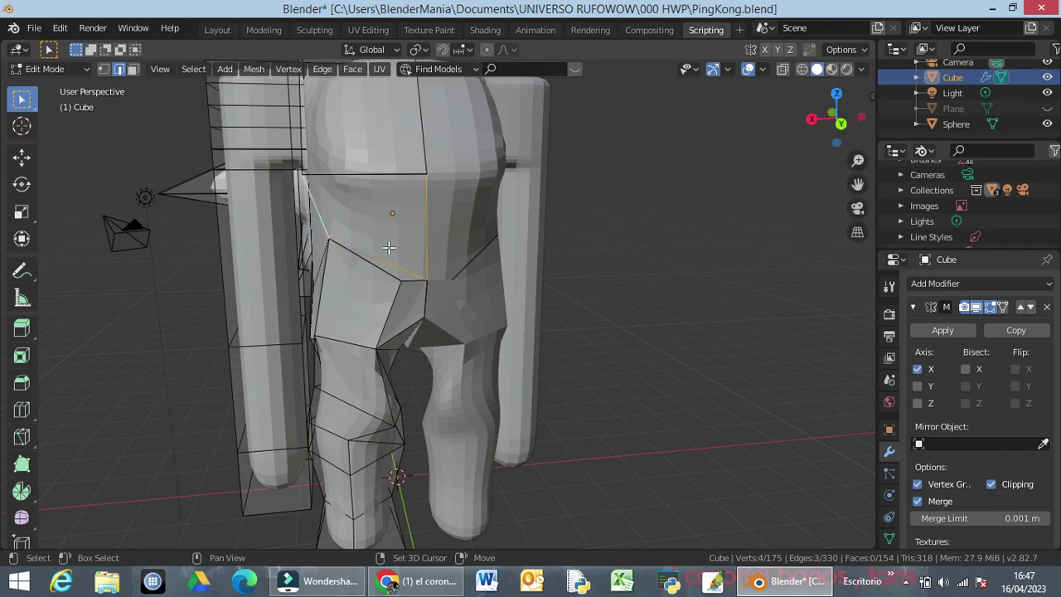
{"action": "middle_click_drag", "start_coordinate": [408, 247], "coordinate": [524, 249]}
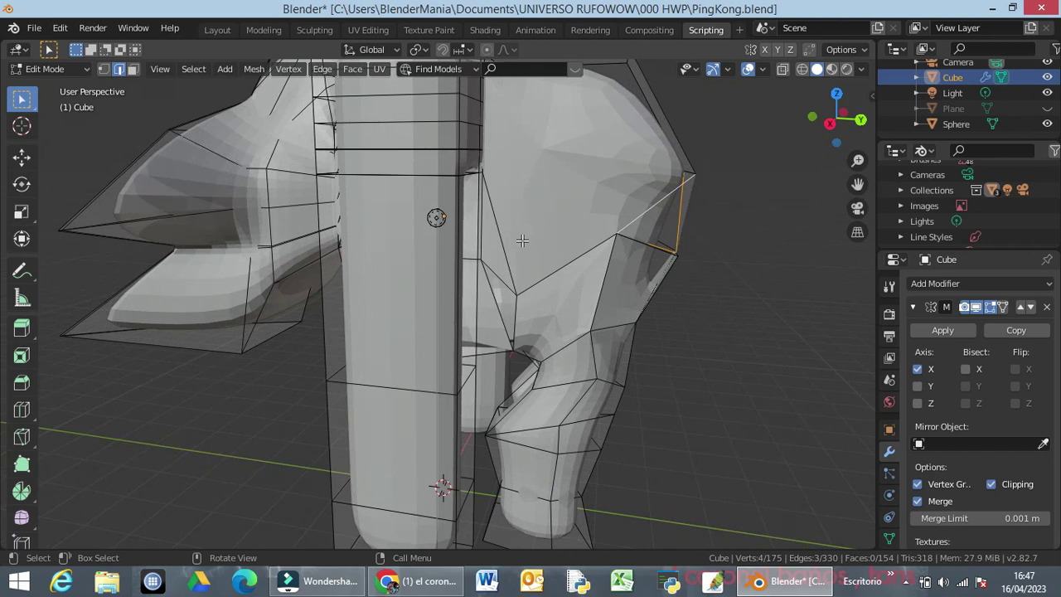
{"action": "key", "text": "g"}
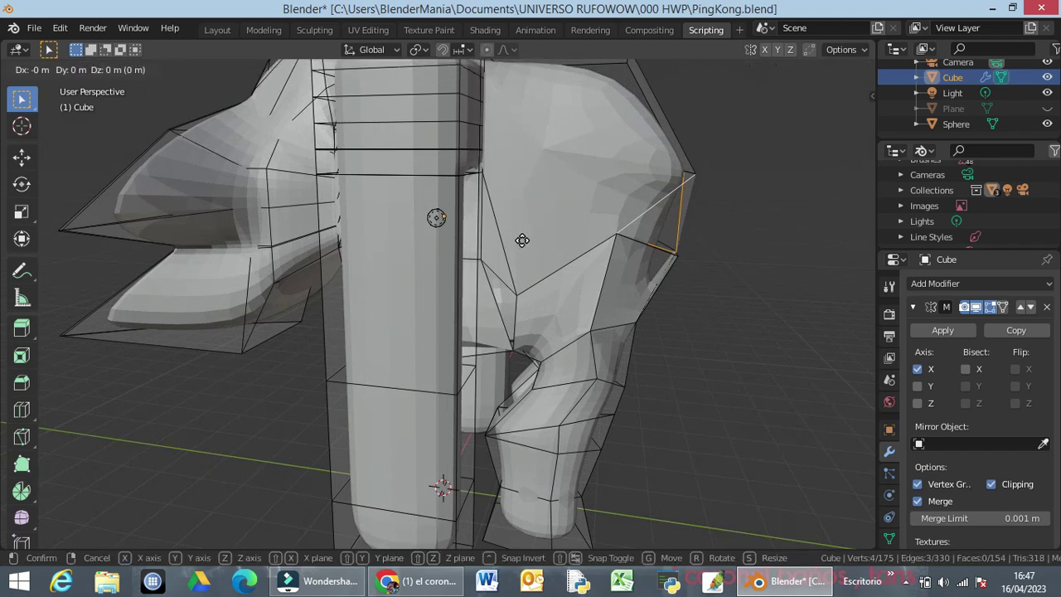
{"action": "key", "text": "y"}
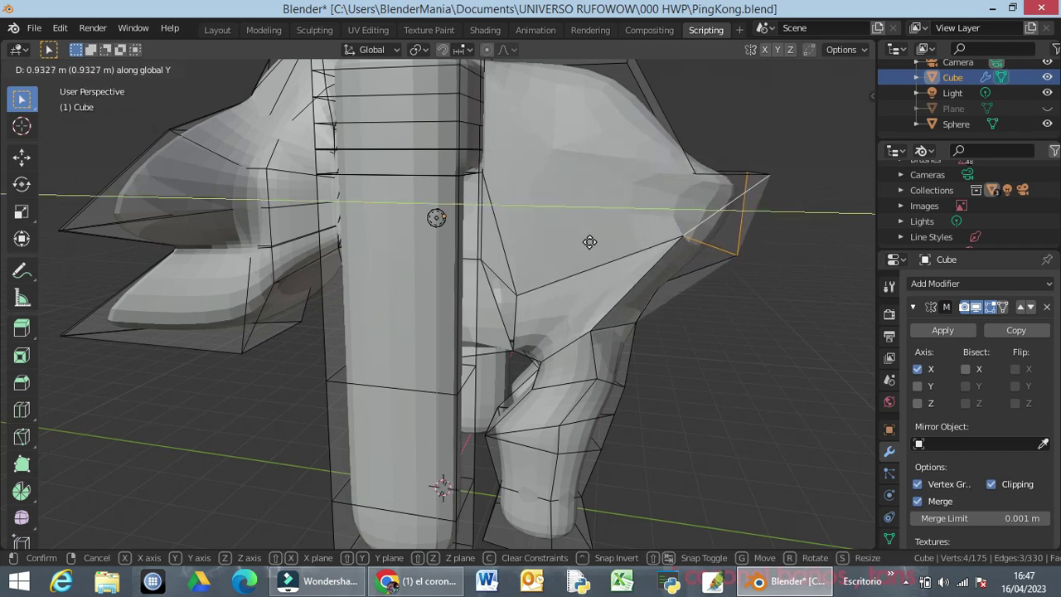
{"action": "left_click", "coordinate": [567, 245]}
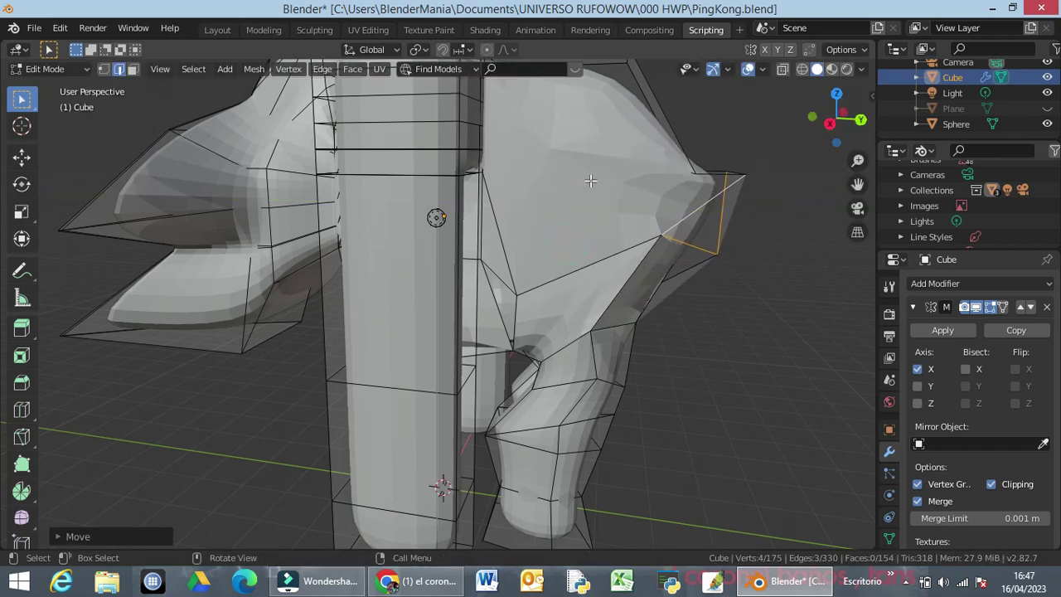
Select the top edge of the lower back face and move it forward along the global Y axis, in line with the upper back
{"action": "left_click", "coordinate": [749, 149]}
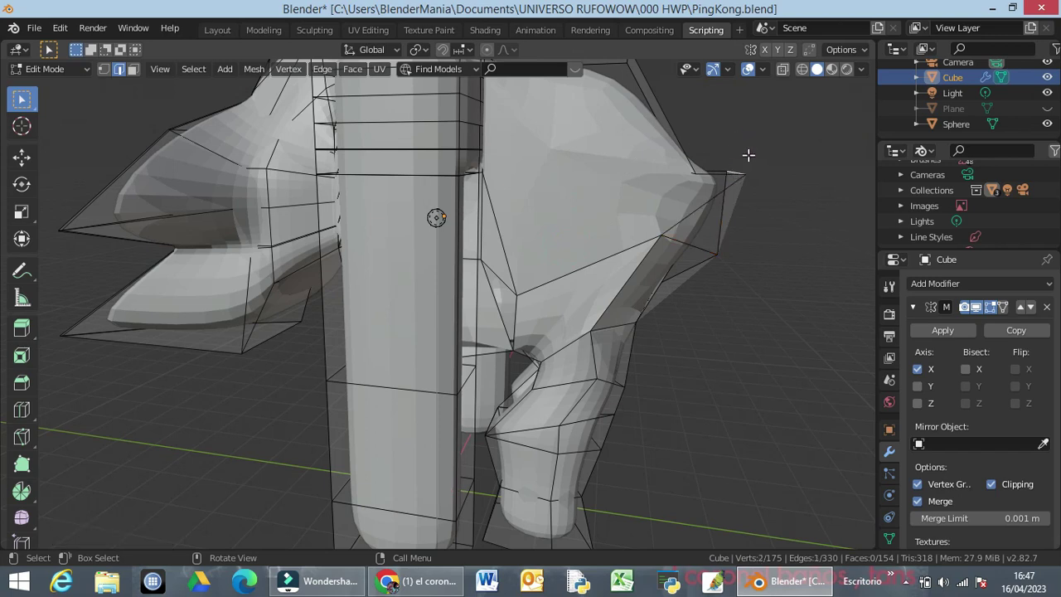
{"action": "key", "text": "g"}
{"action": "key", "text": "y"}
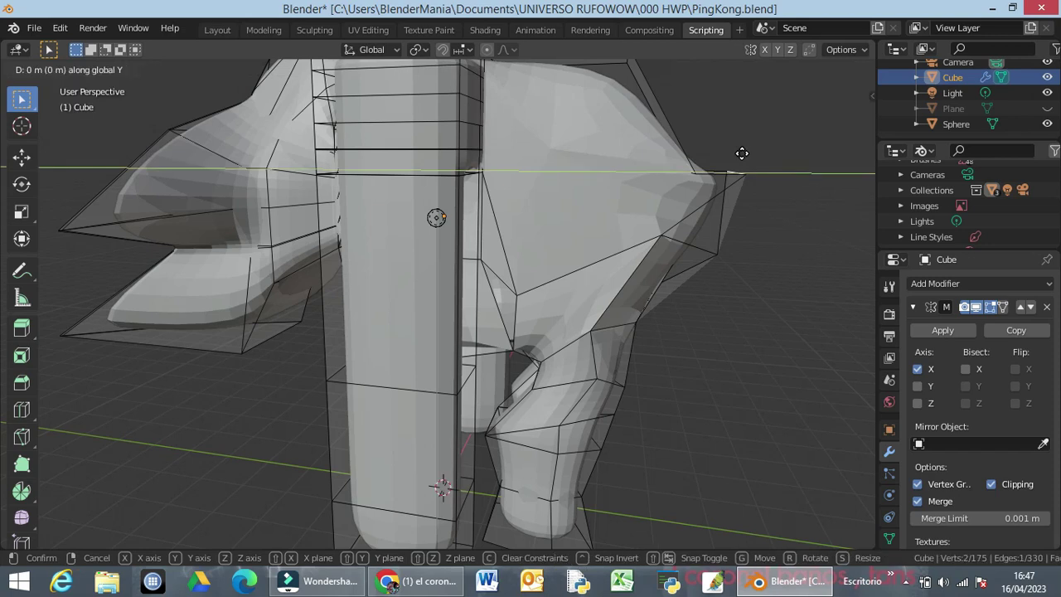
{"action": "left_click", "coordinate": [696, 150]}
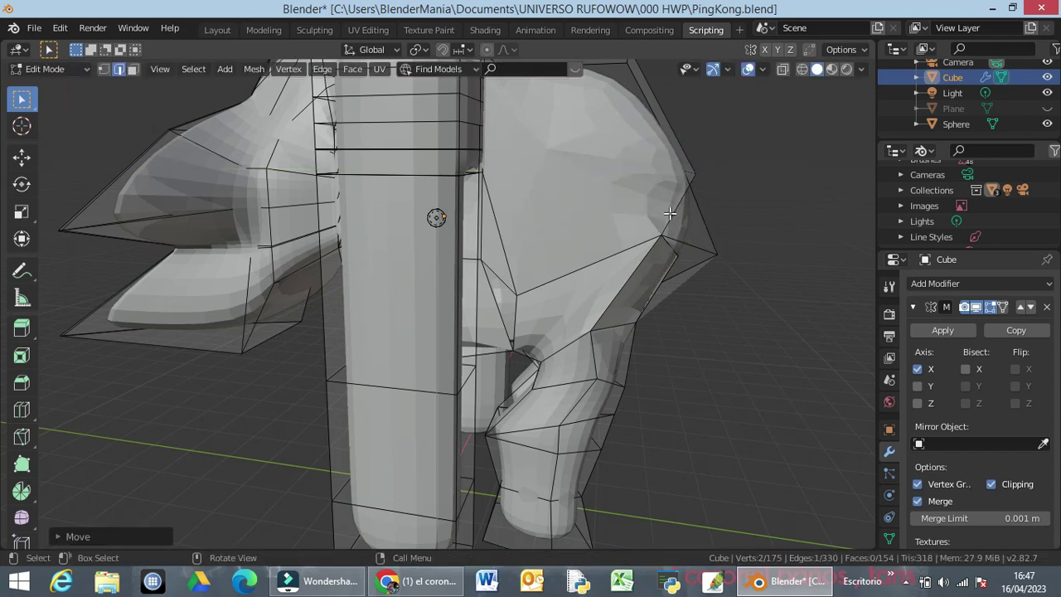
Select the single outer vertex at the lower rear corner of the hip and move it slightly forward along the global Y axis
{"action": "left_click", "coordinate": [104, 70]}
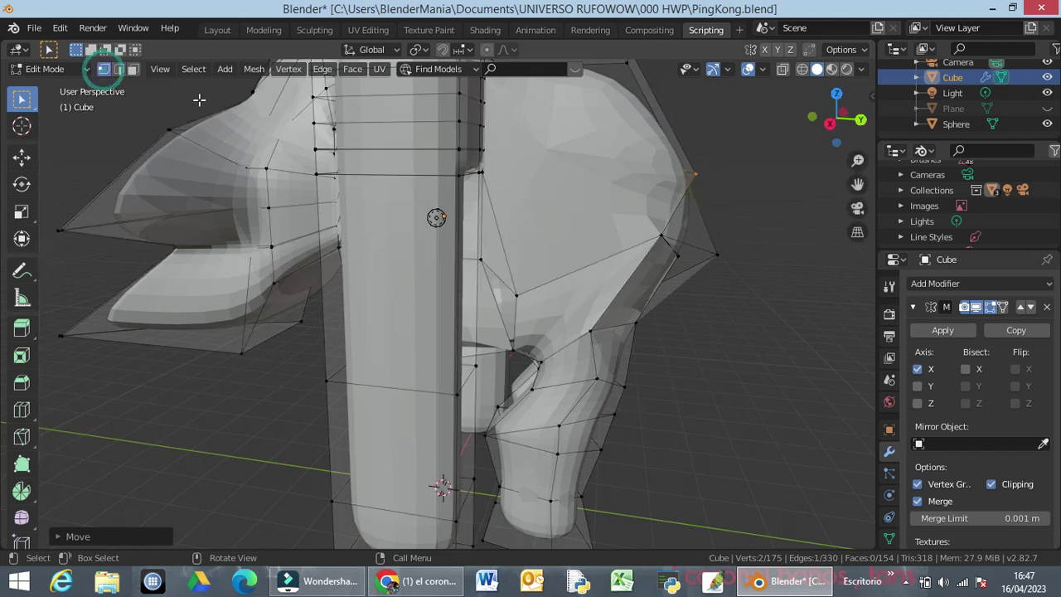
{"action": "left_click", "coordinate": [660, 236]}
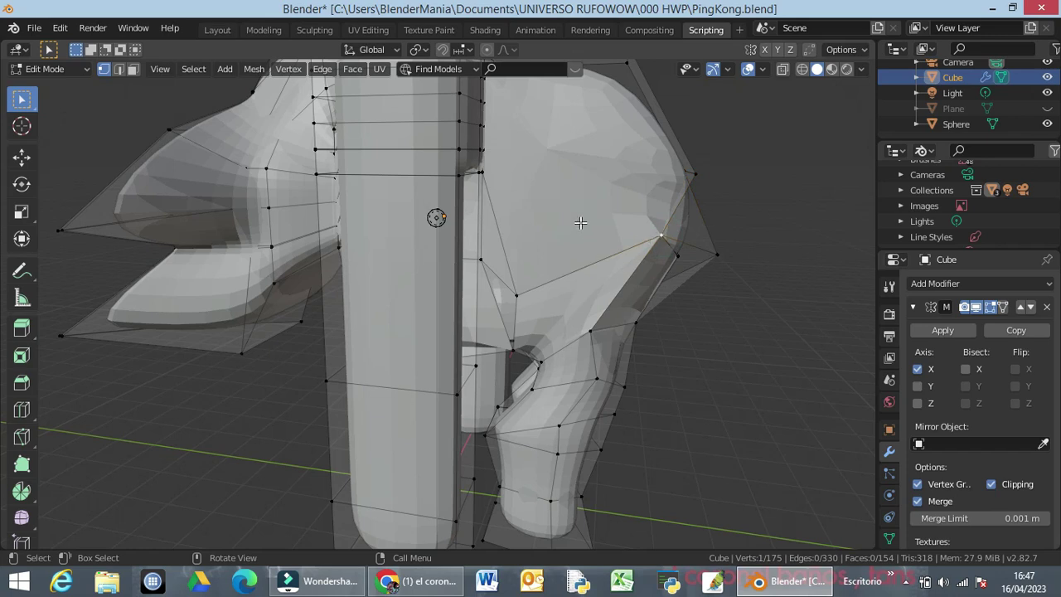
{"action": "key", "text": "g"}
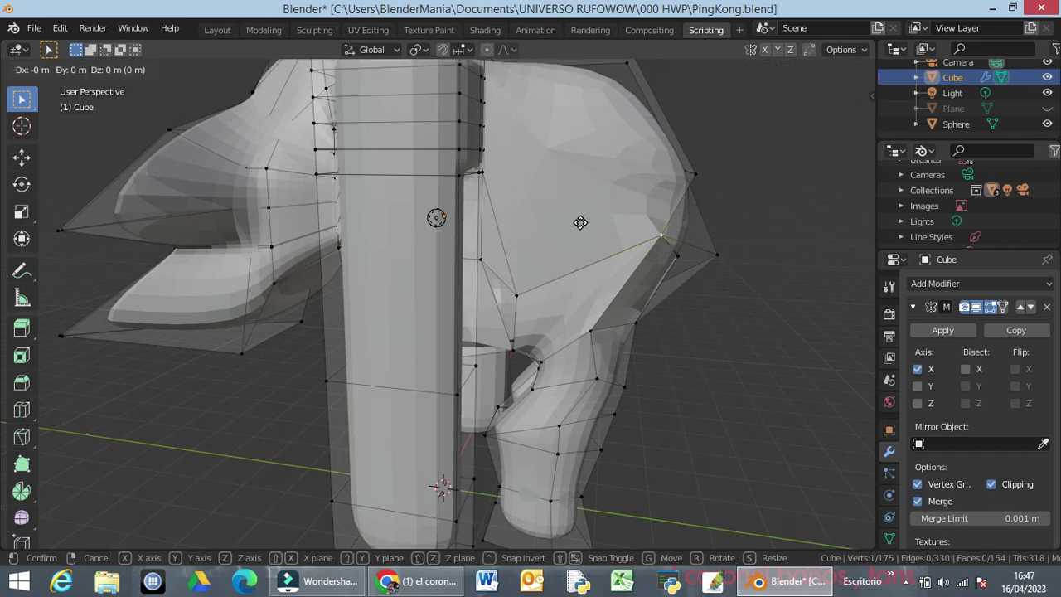
{"action": "key", "text": "y"}
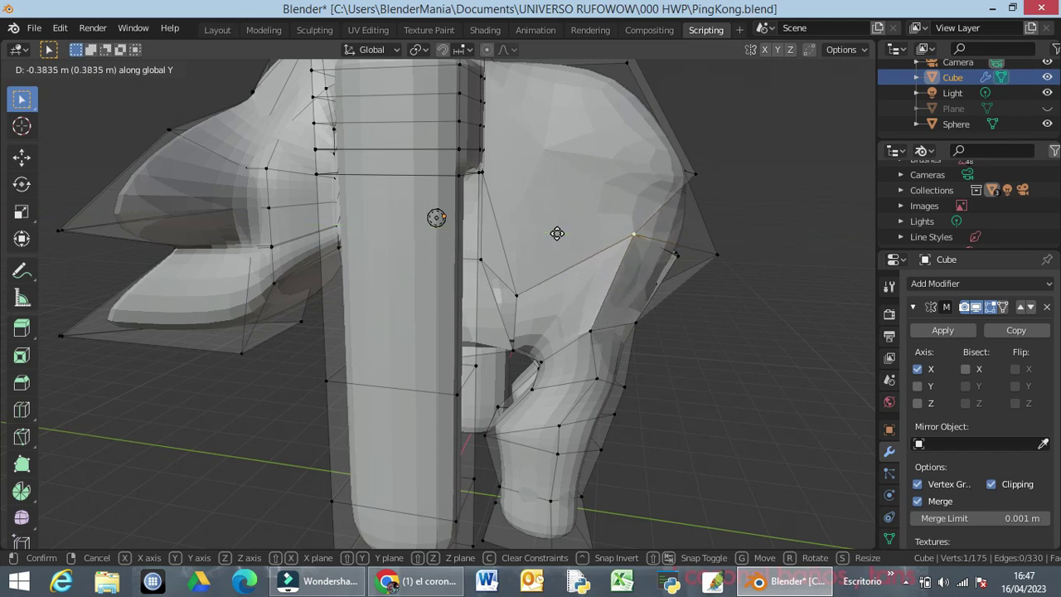
{"action": "left_click", "coordinate": [560, 235]}
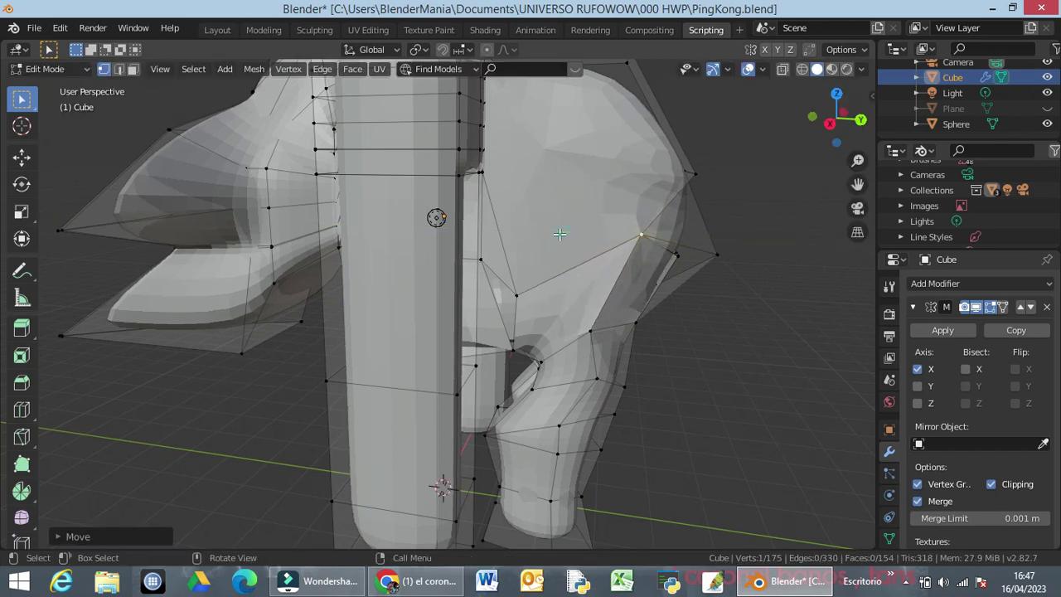
Check the individual vertices around the pointed rear face below the hip, from the side and from behind
{"action": "left_click", "coordinate": [663, 207]}
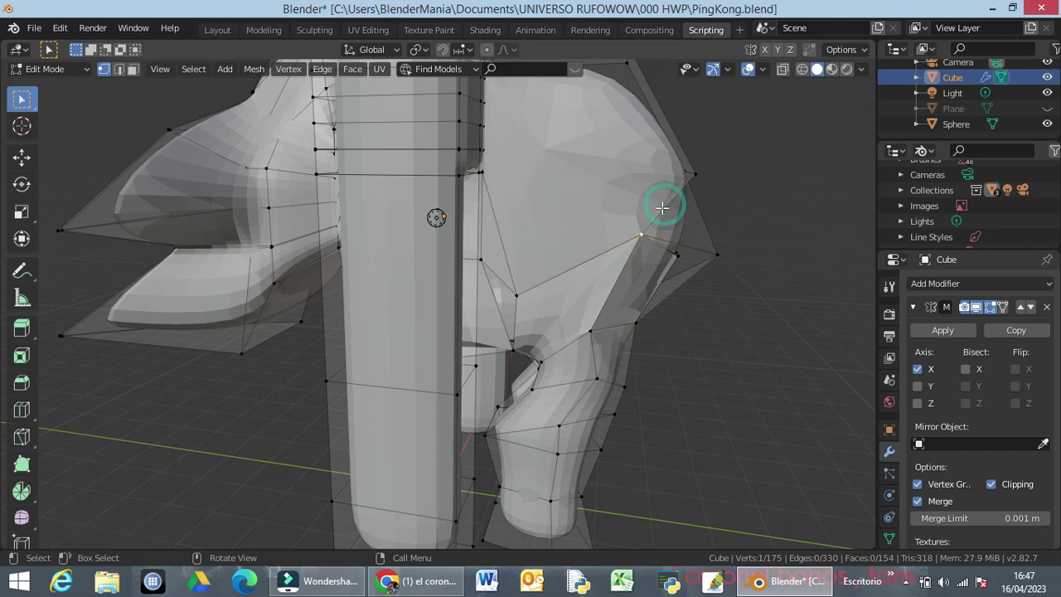
{"action": "left_click", "coordinate": [716, 256]}
{"action": "left_click", "coordinate": [678, 256]}
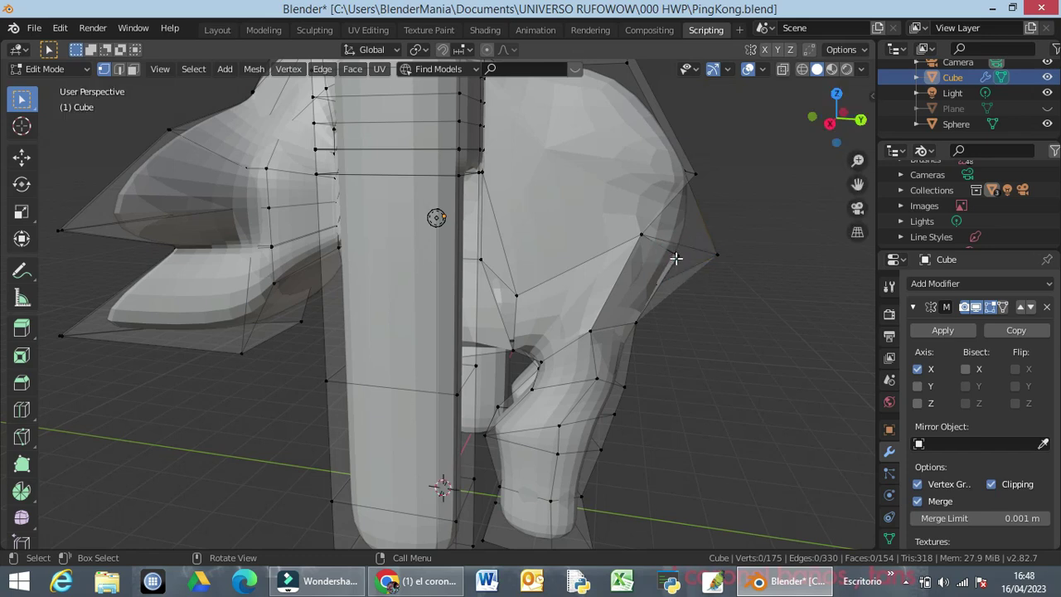
{"action": "left_click", "coordinate": [677, 256]}
{"action": "middle_click_drag", "start_coordinate": [703, 285], "coordinate": [564, 278]}
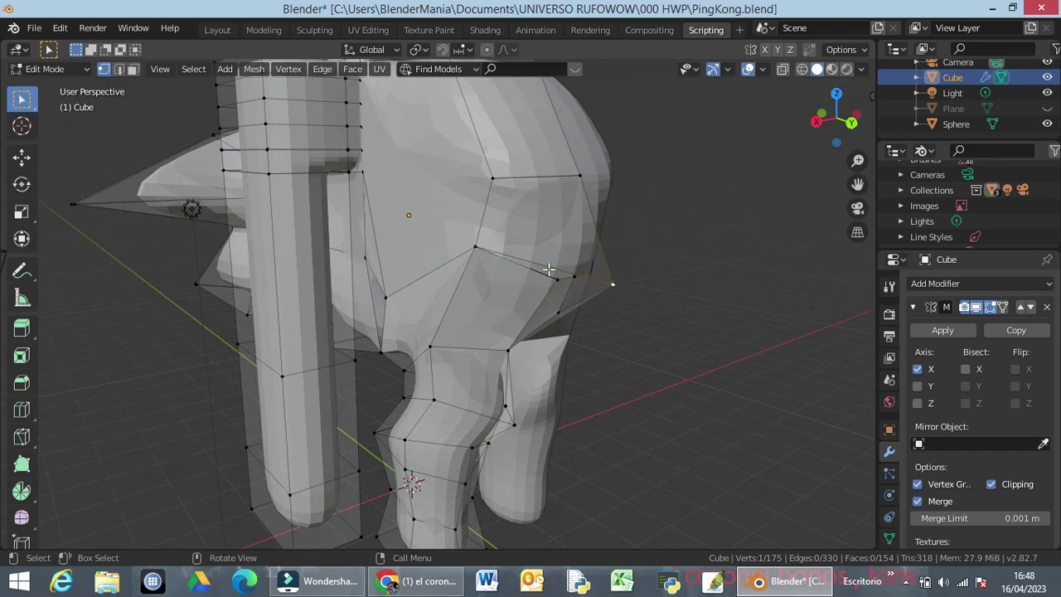
{"action": "middle_click_drag", "start_coordinate": [642, 284], "coordinate": [654, 254]}
{"action": "left_click", "coordinate": [575, 220]}
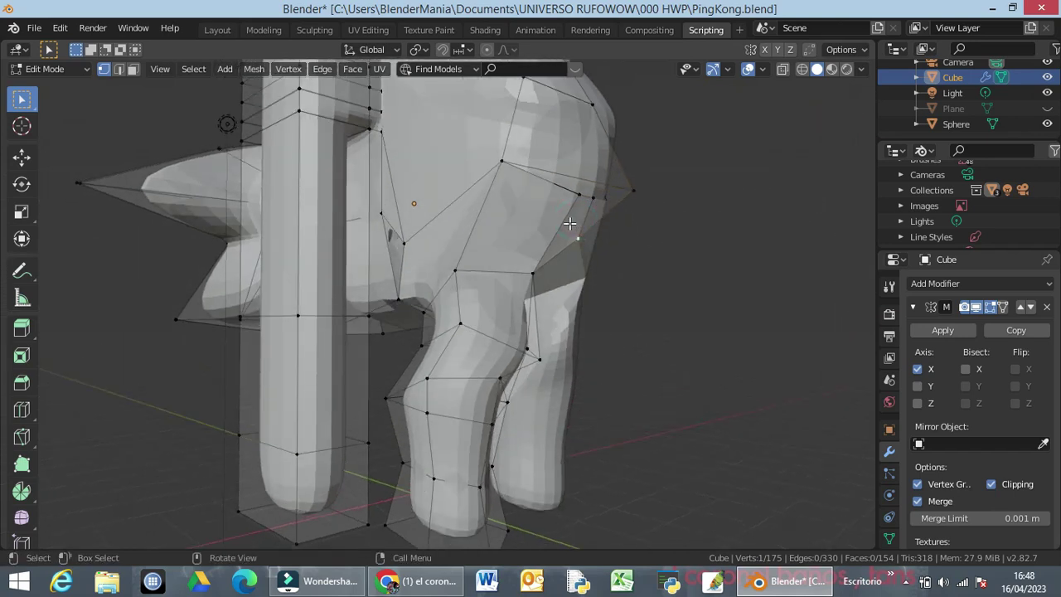
Select the five-sided face between the rear hip and upper thigh and scale it down to about 0.26
{"action": "left_click", "coordinate": [132, 70]}
{"action": "left_click", "coordinate": [579, 217]}
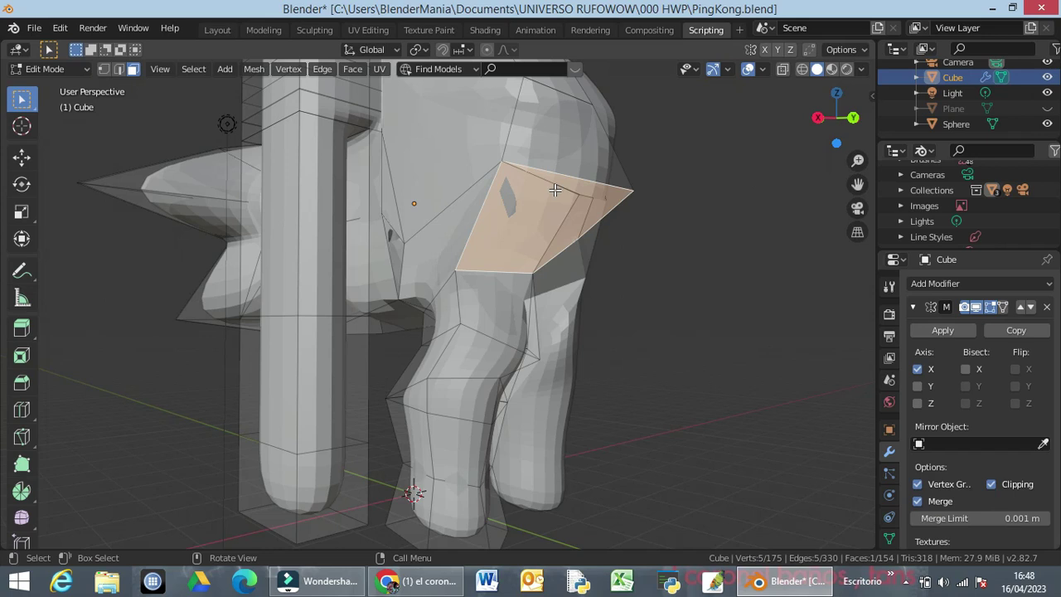
{"action": "key", "text": "s"}
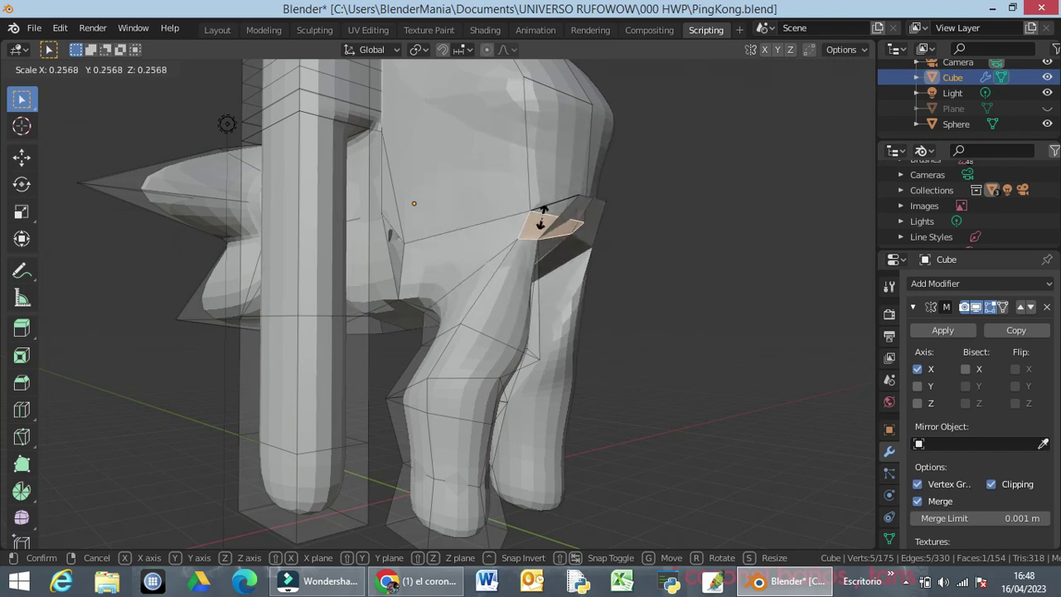
{"action": "left_click", "coordinate": [541, 217]}
Delete the small rear face between the shrunken thigh-top face and the body's centre line, using the Faces option
{"action": "middle_click_drag", "start_coordinate": [557, 230], "coordinate": [457, 227]}
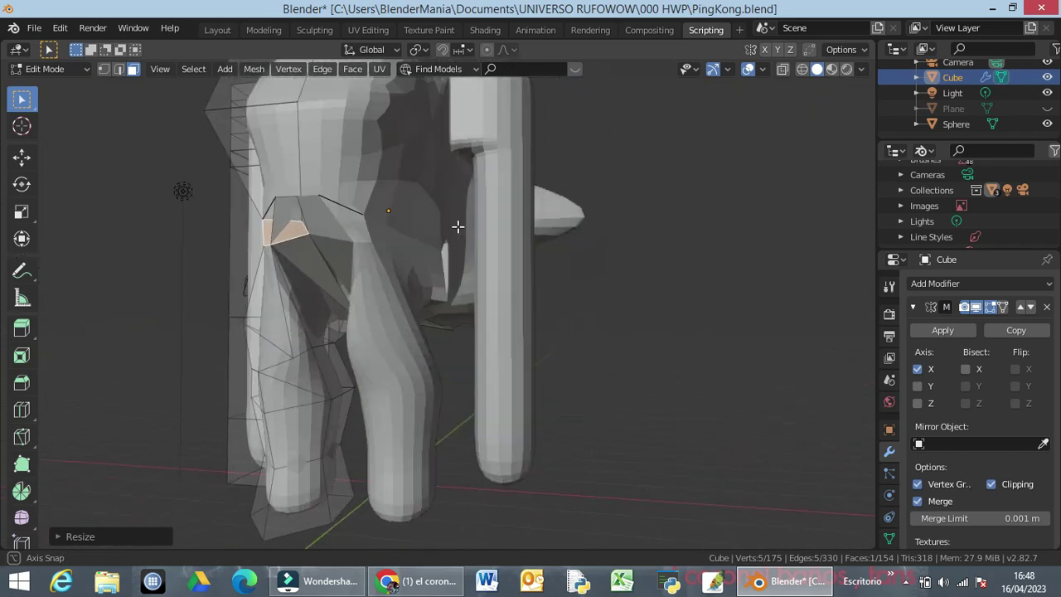
{"action": "left_click", "coordinate": [289, 210]}
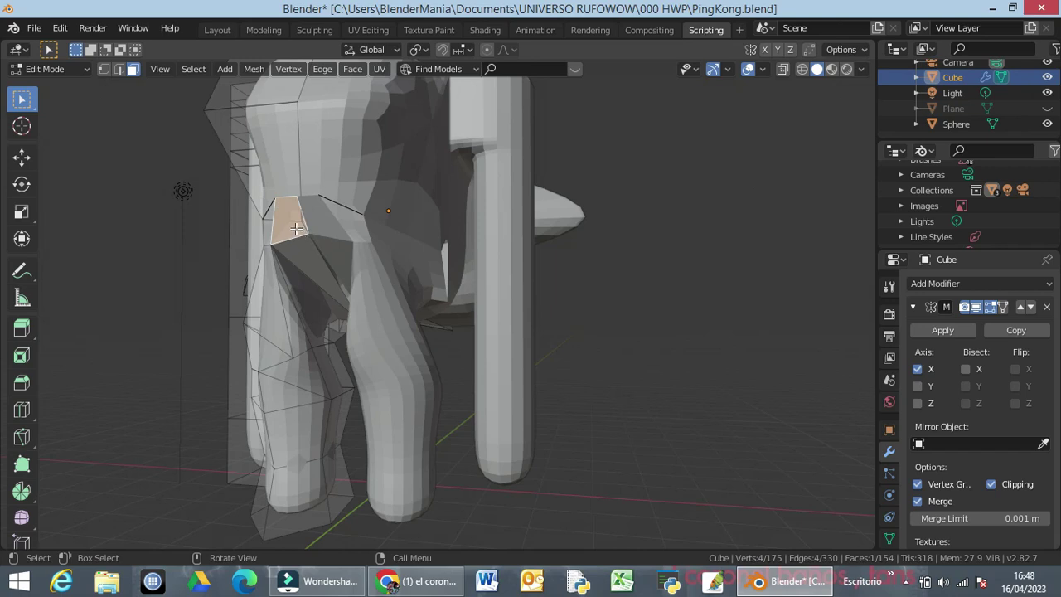
{"action": "key", "text": "x"}
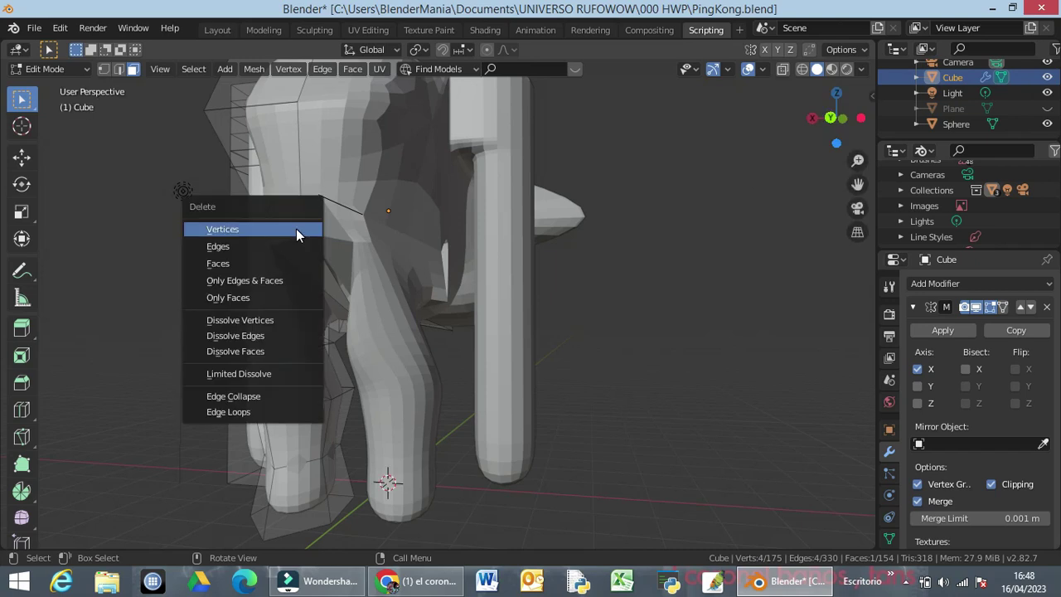
{"action": "left_click", "coordinate": [261, 264]}
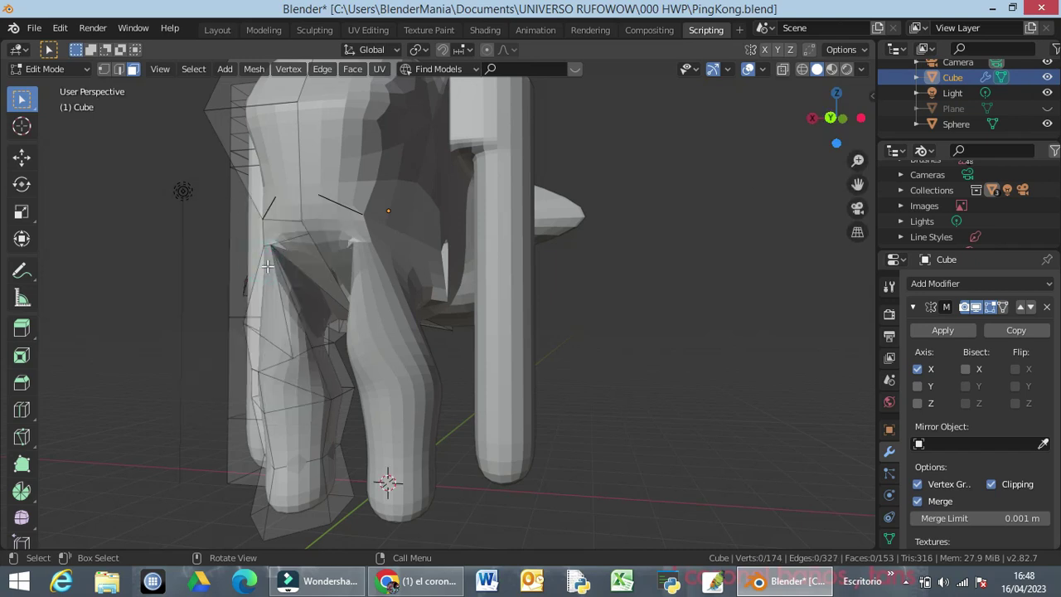
Delete the loose slanted edge left over at the bottom of the lower back face, using the Edges option
{"action": "middle_click_drag", "start_coordinate": [331, 254], "coordinate": [377, 265]}
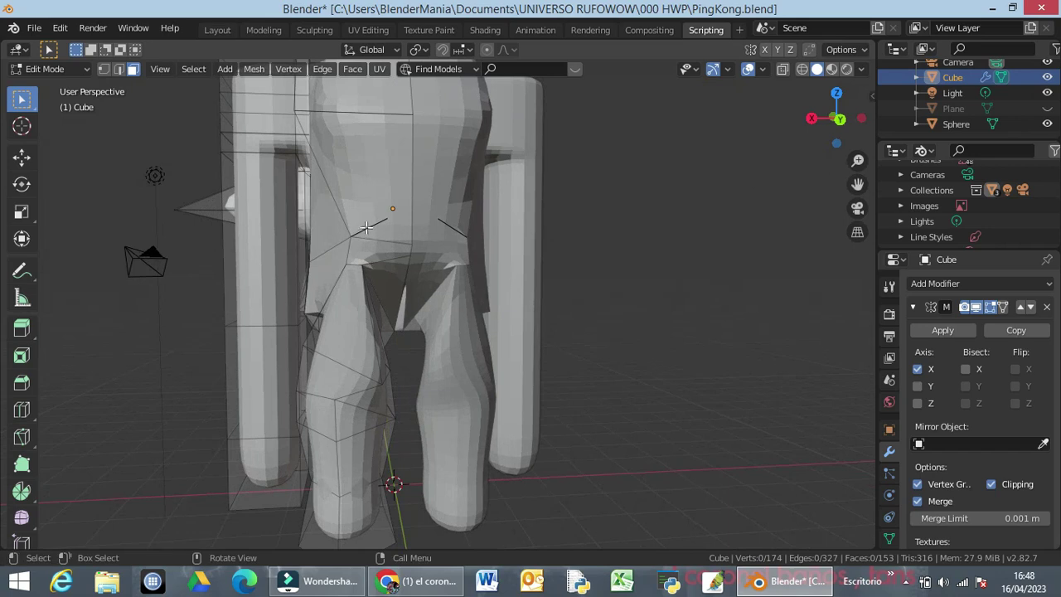
{"action": "left_click", "coordinate": [381, 230]}
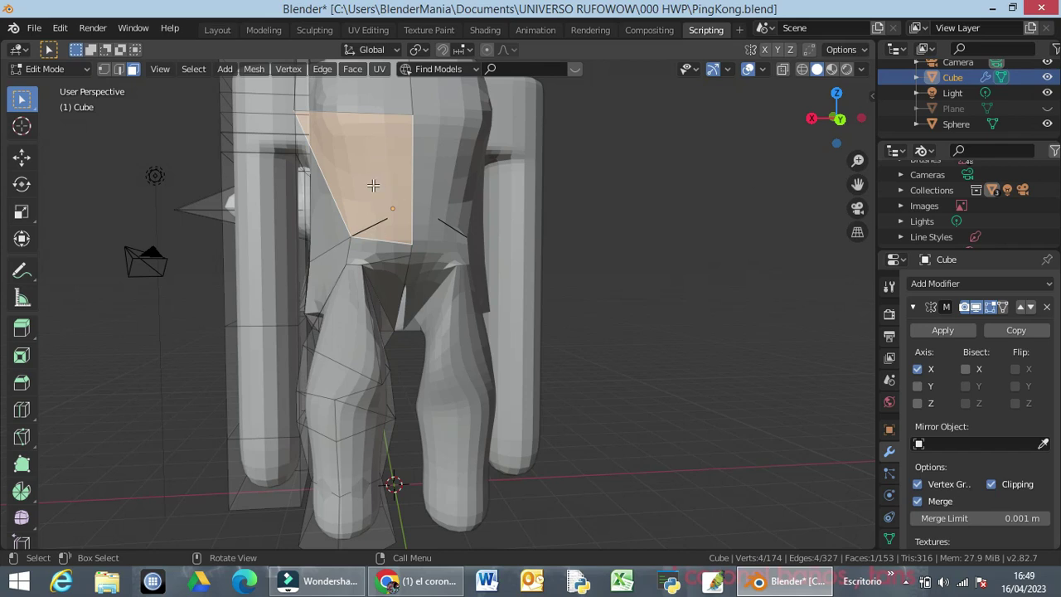
{"action": "middle_click_drag", "start_coordinate": [350, 238], "coordinate": [406, 253]}
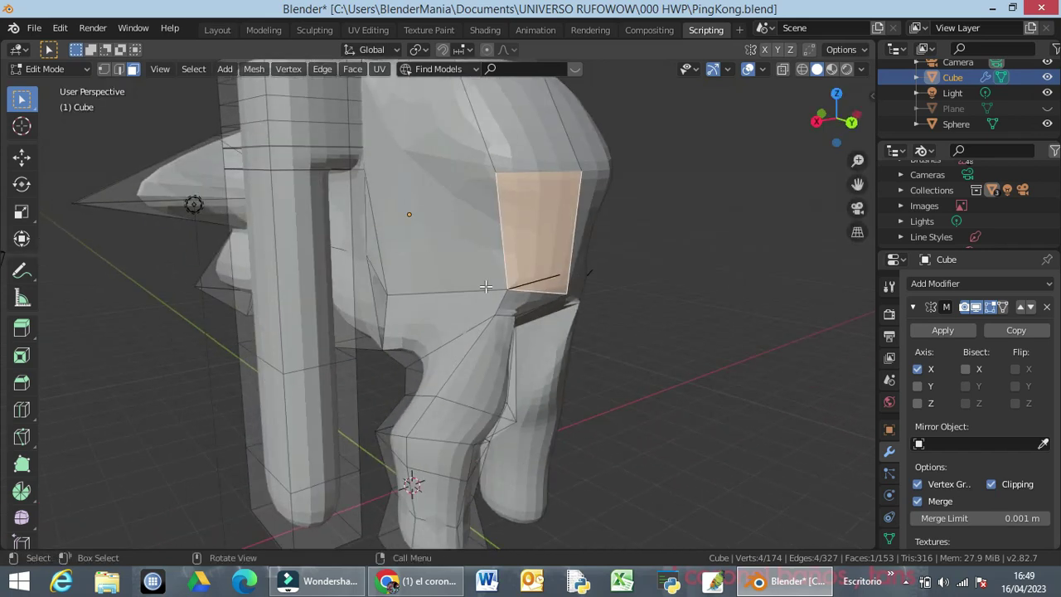
{"action": "left_click", "coordinate": [119, 69]}
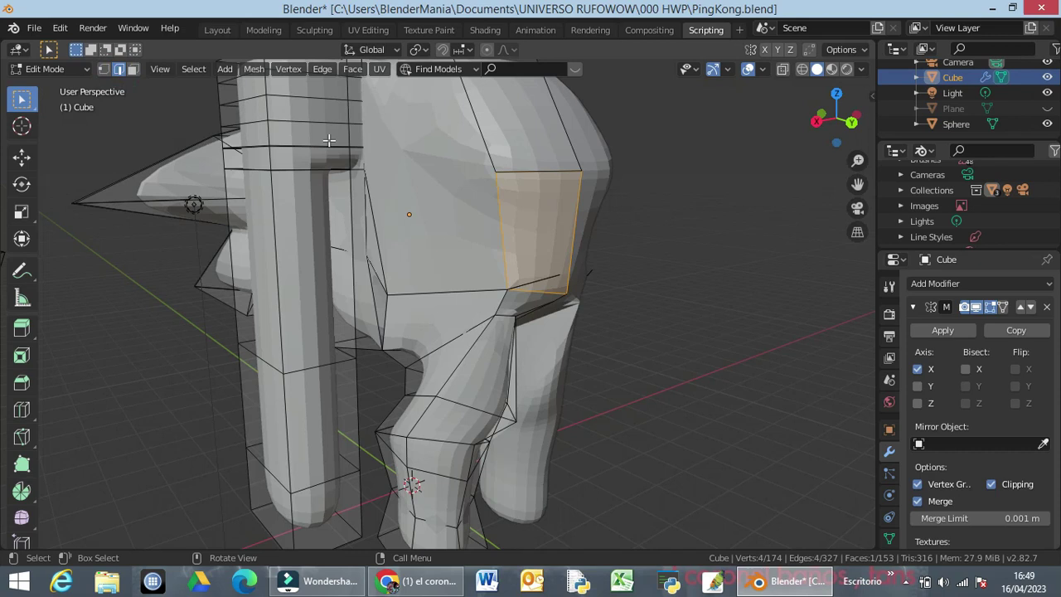
{"action": "left_click", "coordinate": [543, 282]}
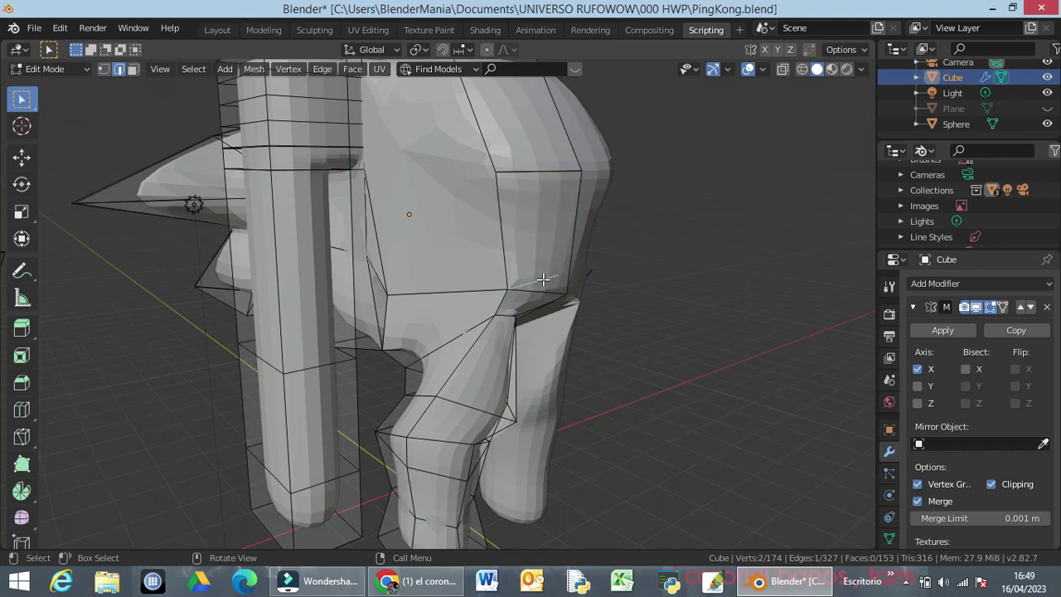
{"action": "left_click", "coordinate": [589, 269]}
{"action": "left_click", "coordinate": [549, 276]}
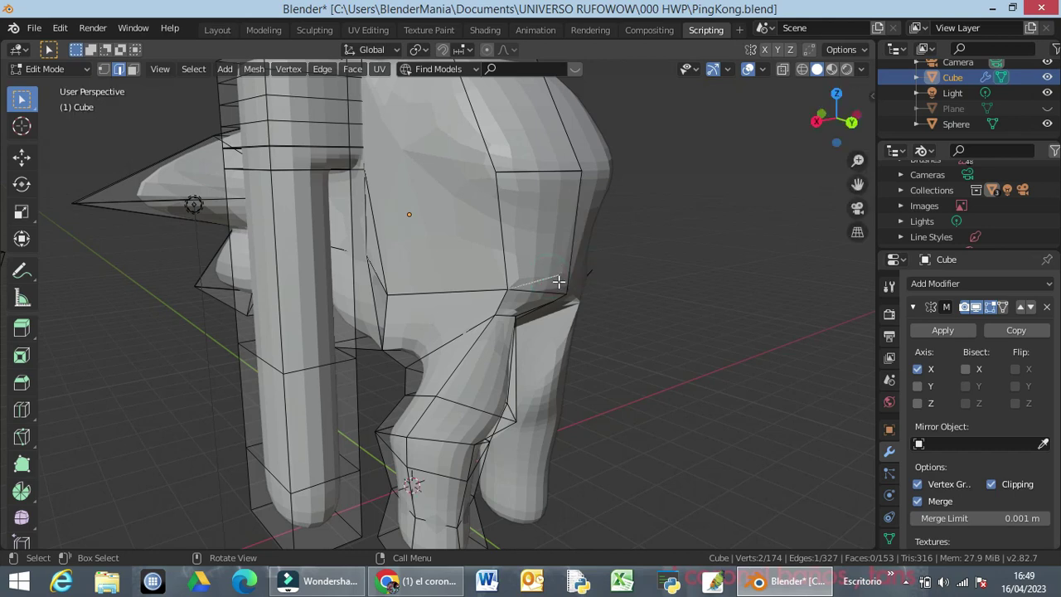
{"action": "key", "text": "x"}
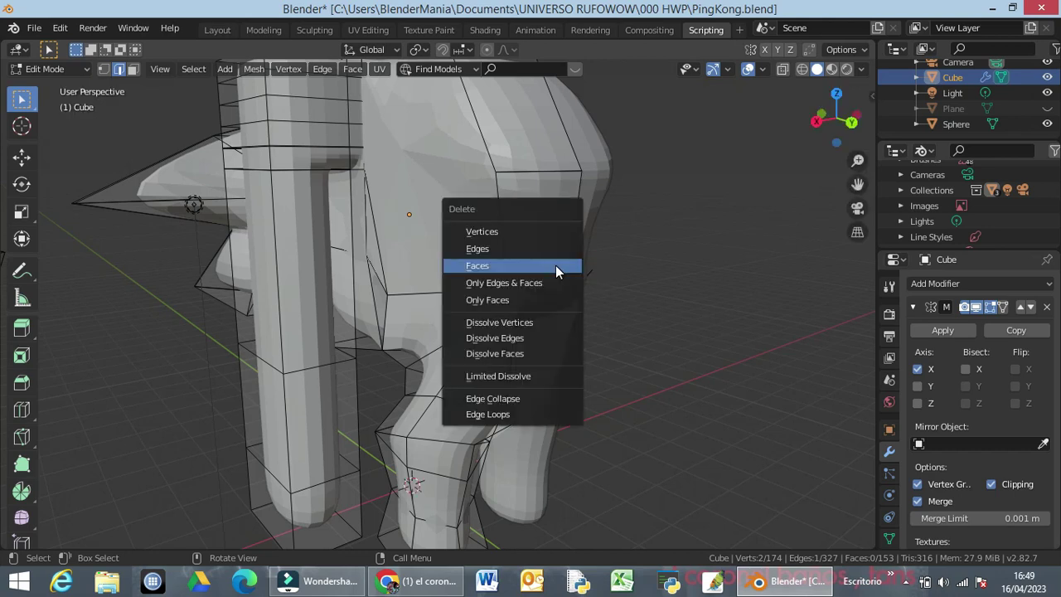
{"action": "left_click", "coordinate": [522, 250]}
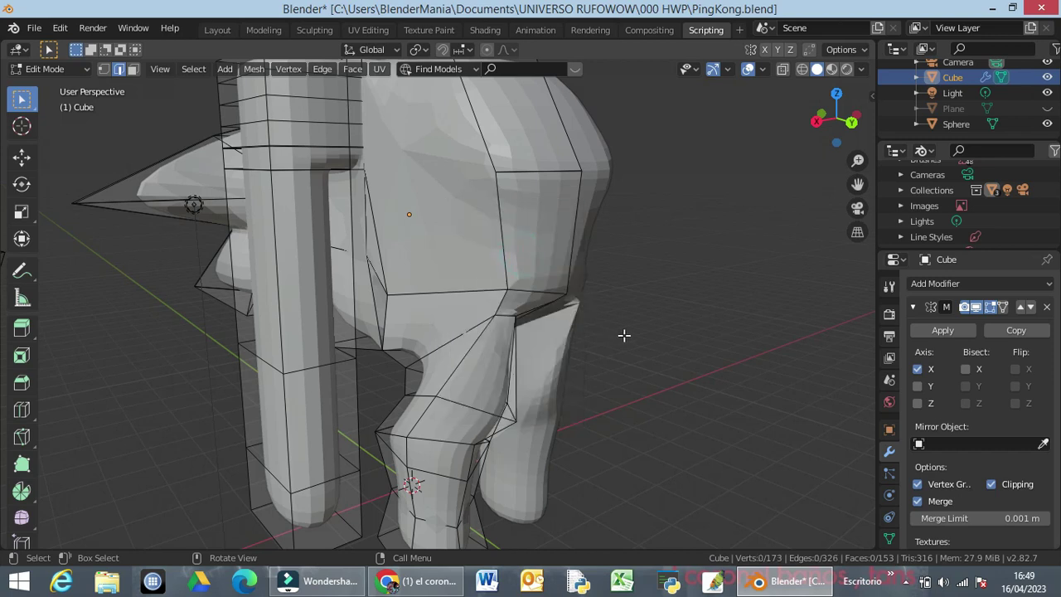
Try to connect the front hip vertex above the thigh to the outer corner vertex of the lower back
{"action": "middle_click_drag", "start_coordinate": [626, 334], "coordinate": [534, 316]}
{"action": "middle_click_drag", "start_coordinate": [345, 255], "coordinate": [418, 284]}
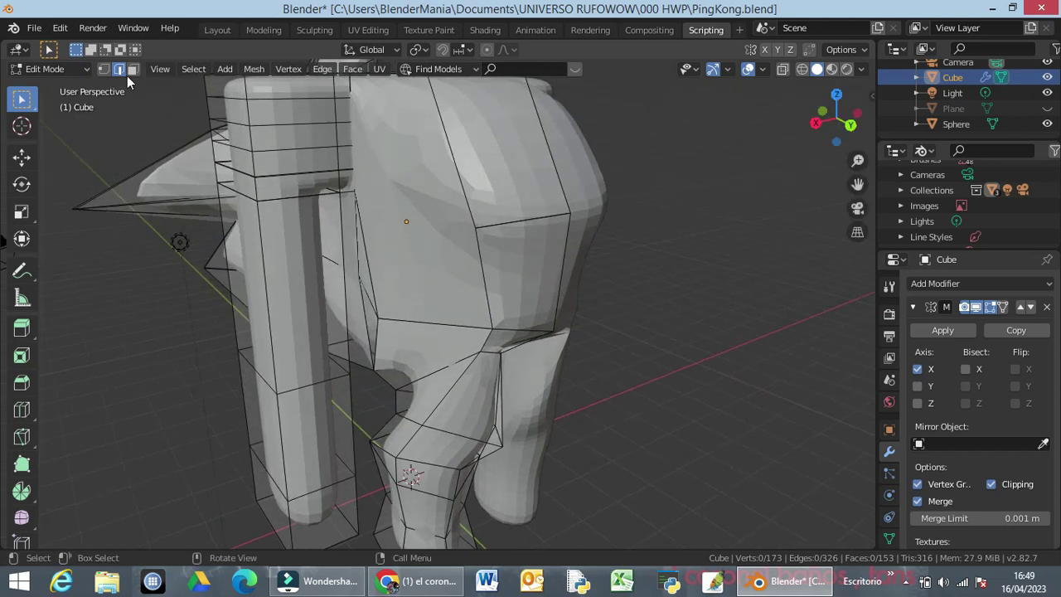
{"action": "left_click", "coordinate": [105, 70]}
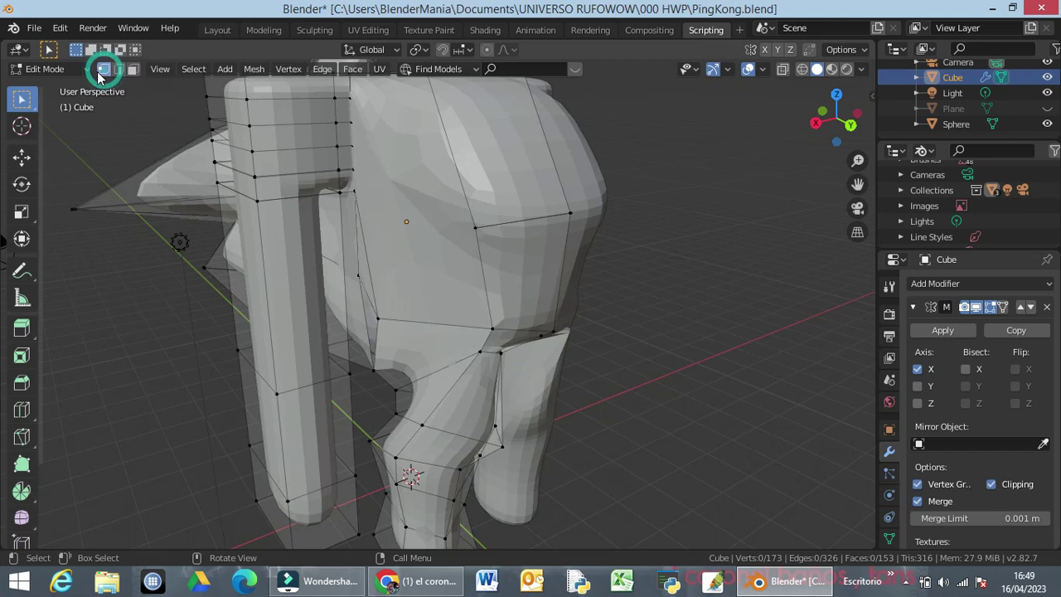
{"action": "left_click", "coordinate": [374, 316]}
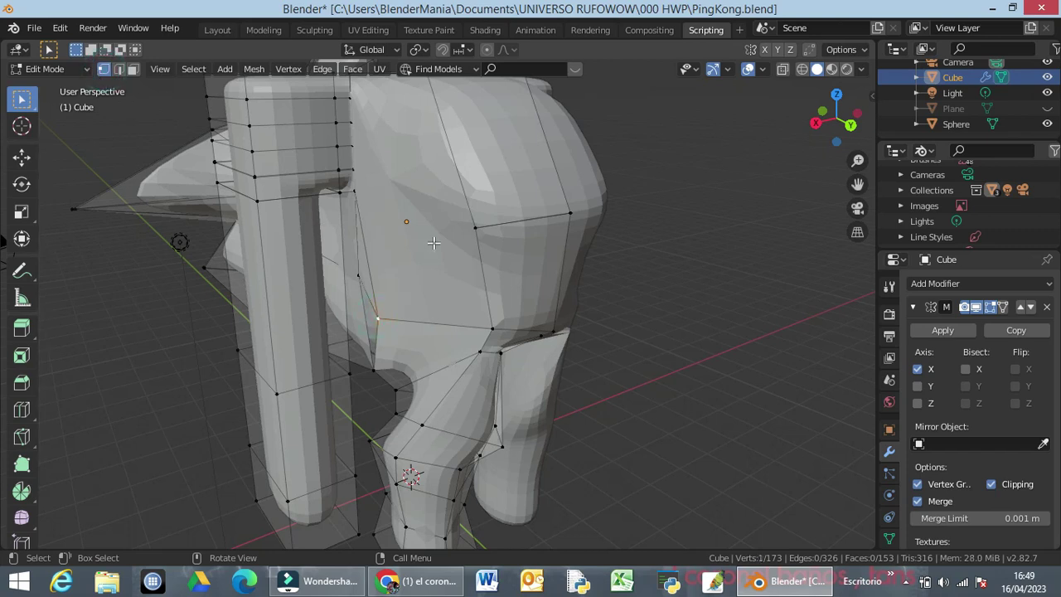
{"action": "left_click", "coordinate": [475, 226]}
{"action": "key", "text": "j"}
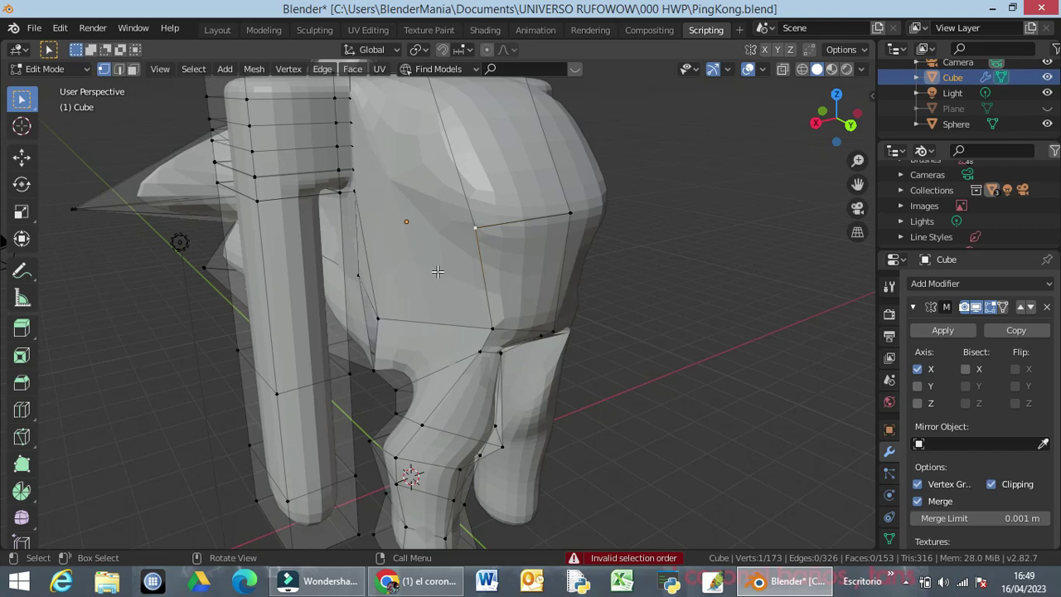
In wireframe shading, select the front hip vertex and the outer lower back corner vertex and connect them with a diagonal edge
{"action": "key", "text": "z"}
{"action": "left_click", "coordinate": [323, 270]}
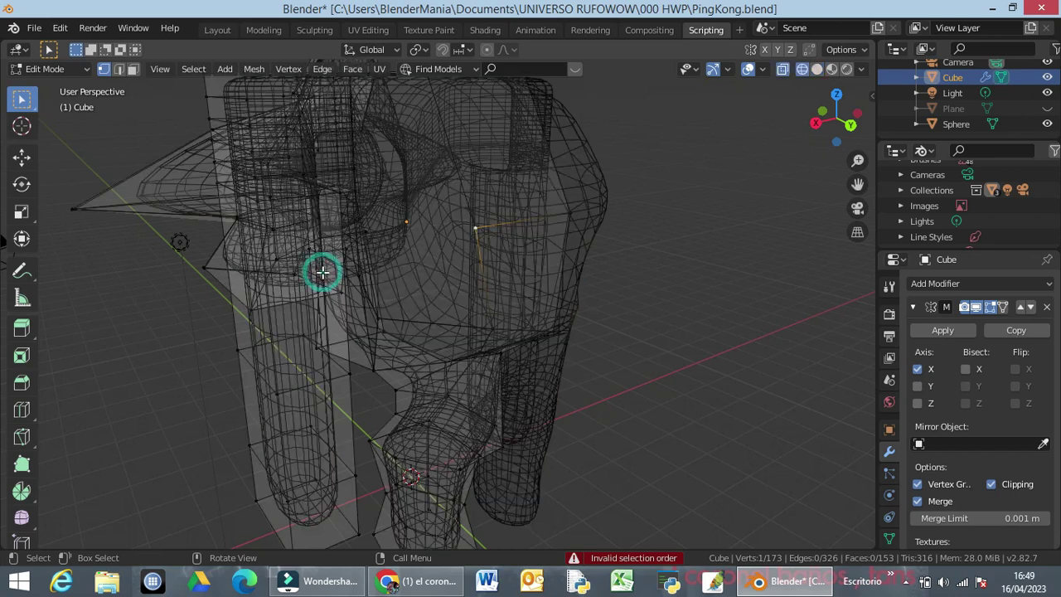
{"action": "left_click", "coordinate": [377, 317]}
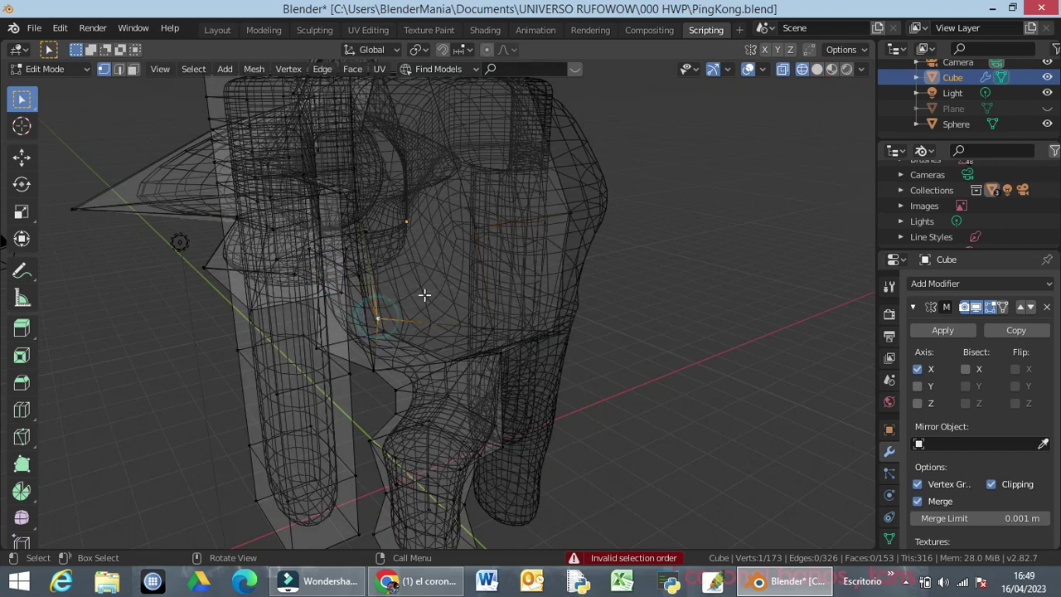
{"action": "left_click", "coordinate": [475, 228], "text": "shift"}
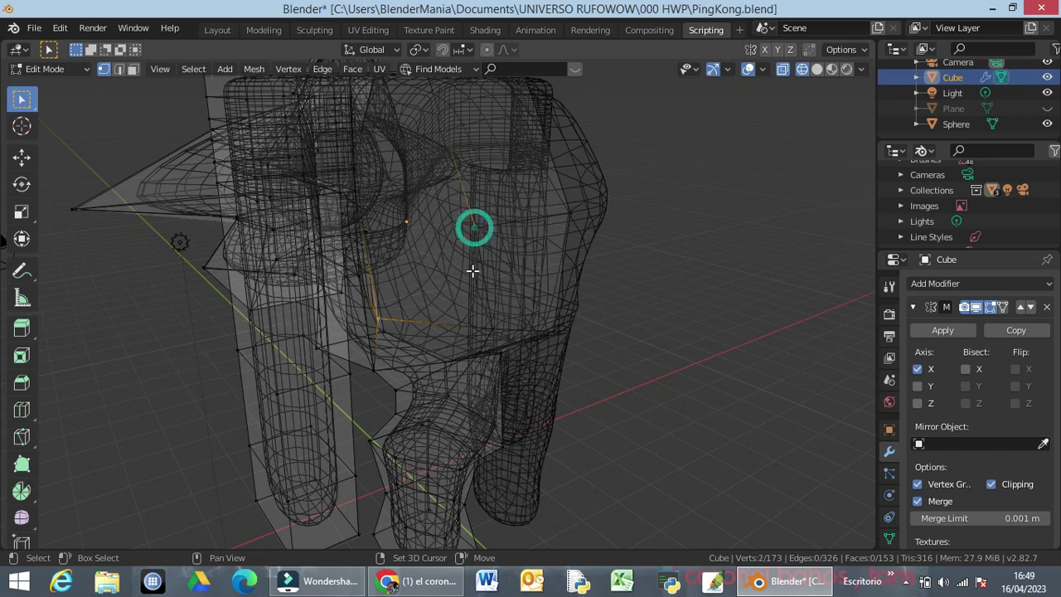
{"action": "left_click", "coordinate": [475, 228], "text": "shift"}
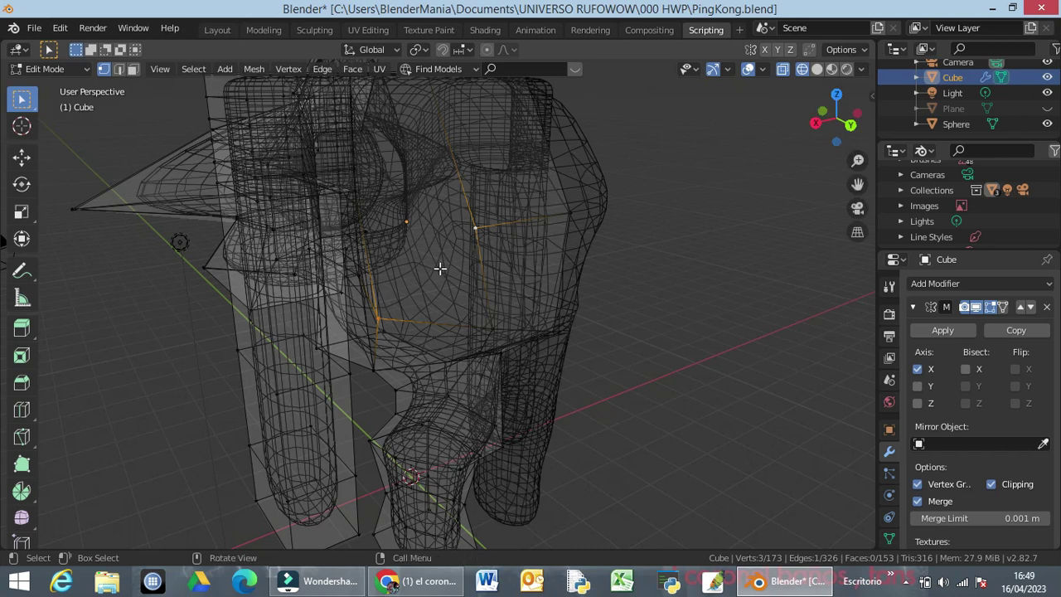
{"action": "key", "text": "j"}
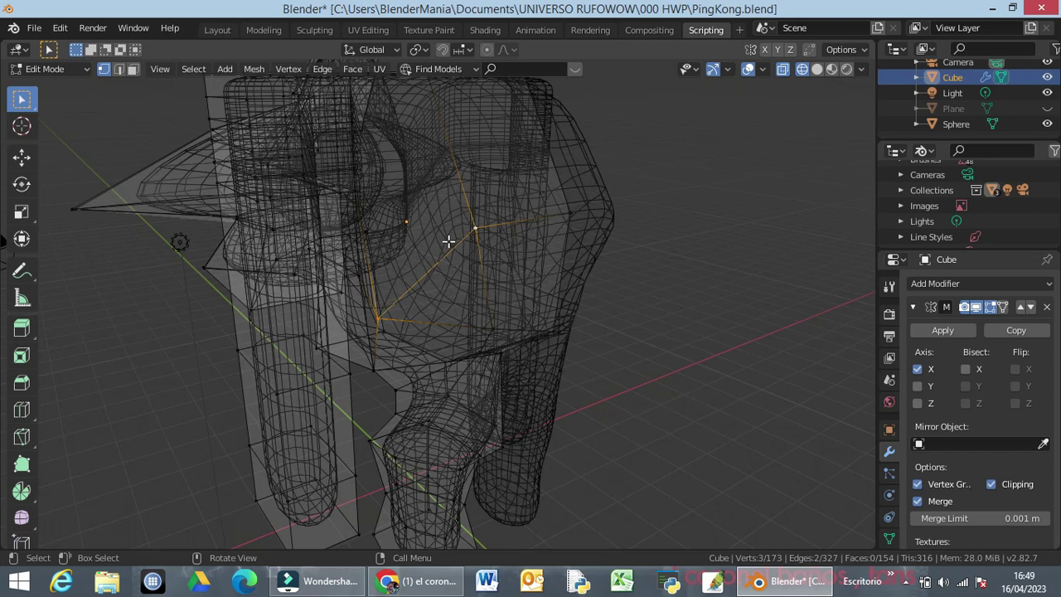
{"action": "left_click", "coordinate": [367, 231]}
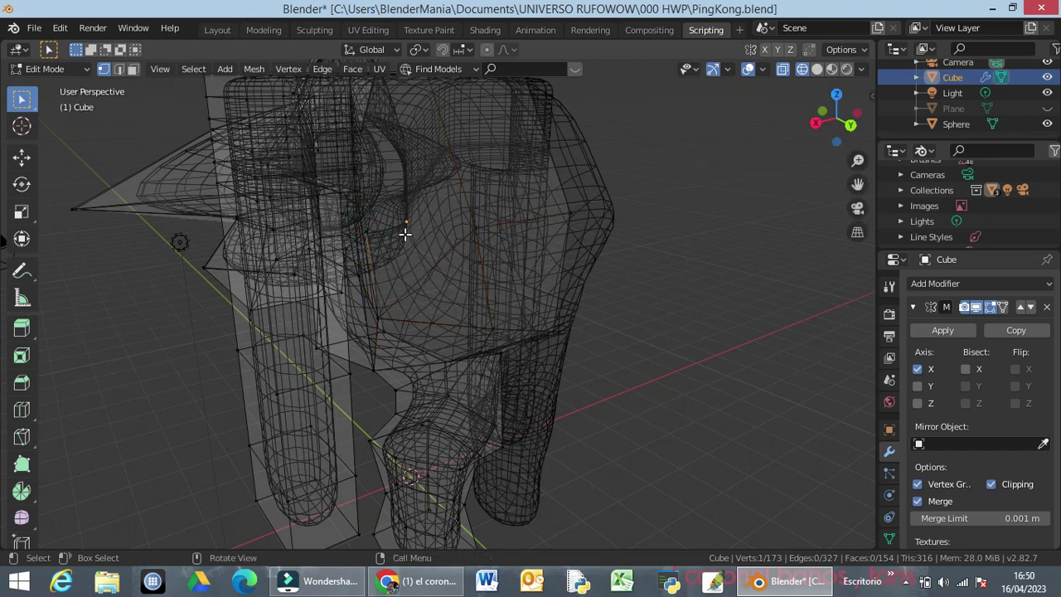
{"action": "middle_click_drag", "start_coordinate": [379, 237], "coordinate": [185, 224]}
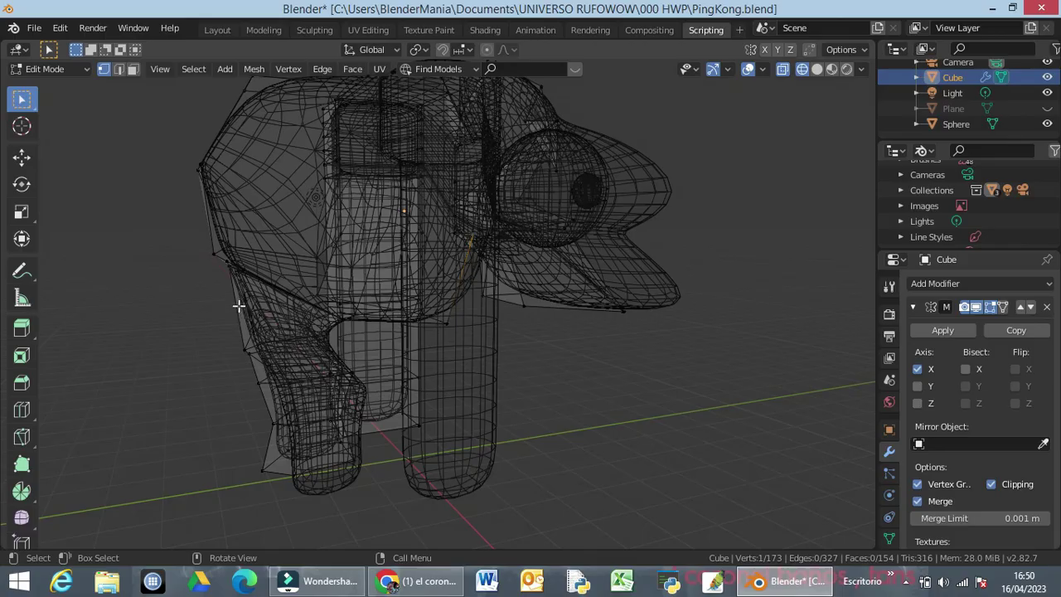
{"action": "mouse_move", "coordinate": [237, 325]}
{"action": "middle_mouse_down"}
{"action": "mouse_move", "coordinate": [274, 348]}
{"action": "mouse_move", "coordinate": [350, 300]}
{"action": "mouse_move", "coordinate": [355, 314]}
{"action": "mouse_move", "coordinate": [280, 348]}
{"action": "mouse_move", "coordinate": [307, 365]}
{"action": "mouse_move", "coordinate": [354, 323]}
{"action": "mouse_move", "coordinate": [234, 323]}
{"action": "middle_mouse_up"}
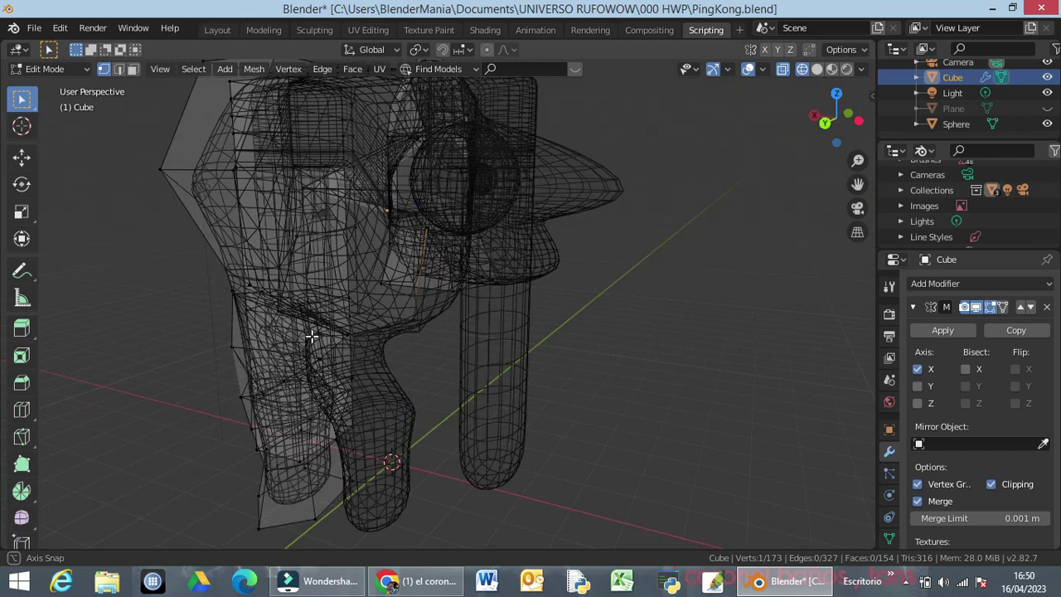
{"action": "left_click", "coordinate": [227, 319]}
{"action": "middle_click_drag", "start_coordinate": [237, 323], "coordinate": [229, 350]}
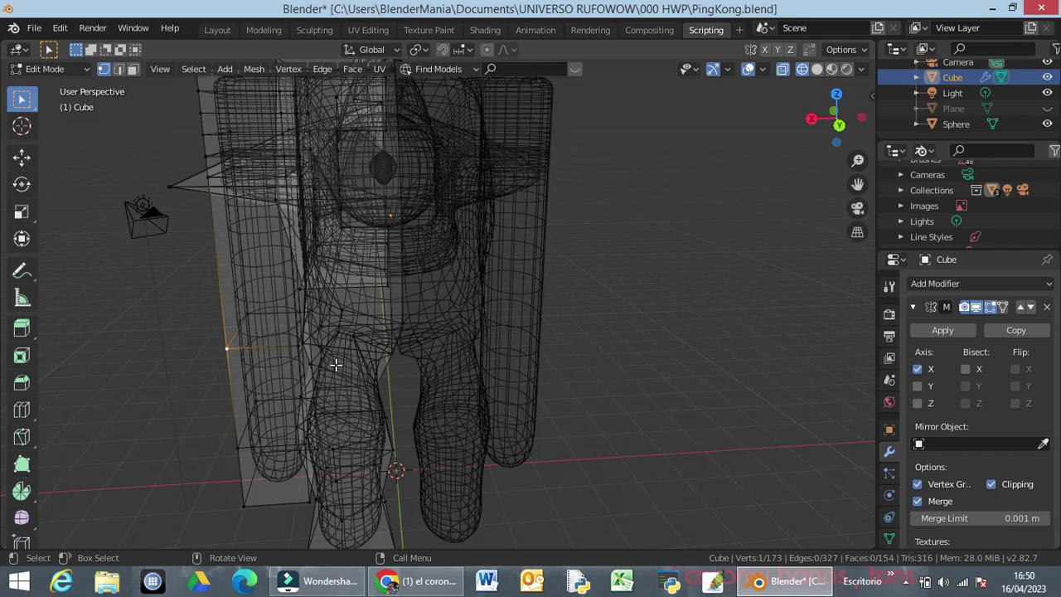
Switch to solid shading and raise the lower front hip vertex above the thigh about 0.36 m along Z
{"action": "key", "text": "z"}
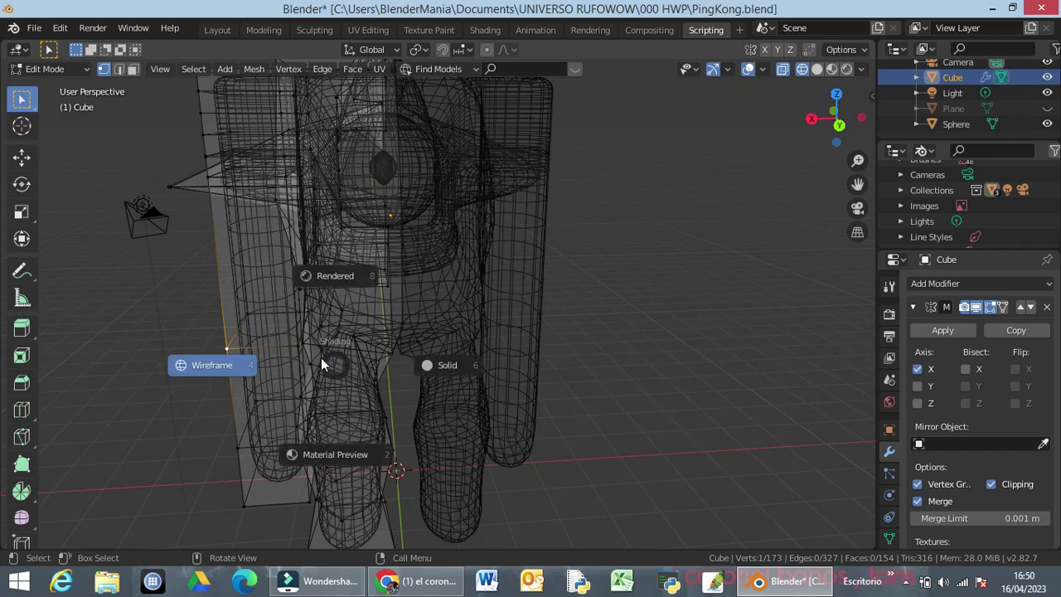
{"action": "left_click", "coordinate": [427, 365]}
{"action": "middle_click_drag", "start_coordinate": [419, 365], "coordinate": [439, 315]}
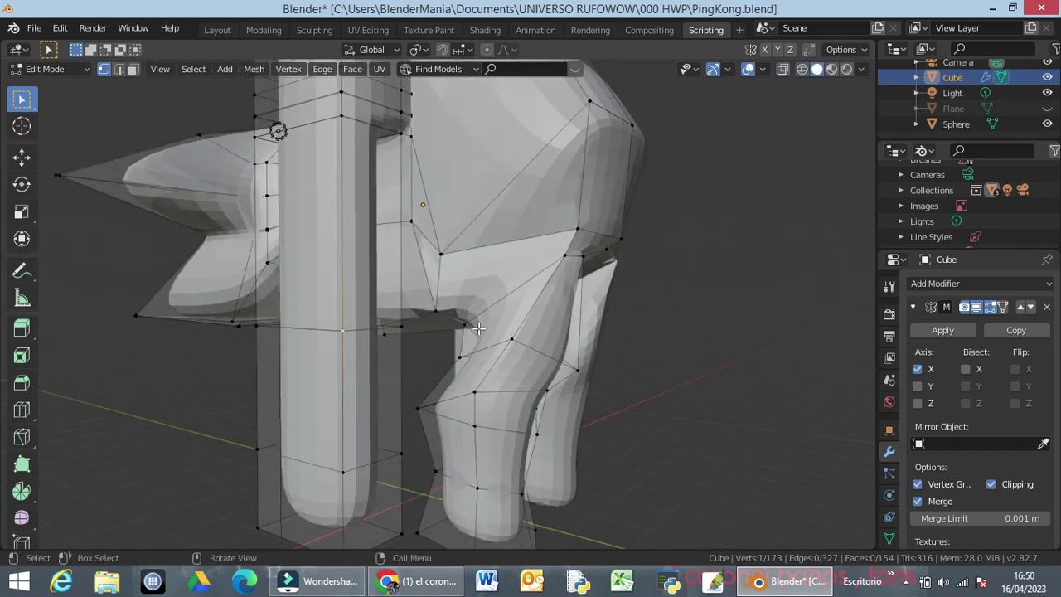
{"action": "left_click", "coordinate": [435, 310]}
{"action": "key", "text": "g"}
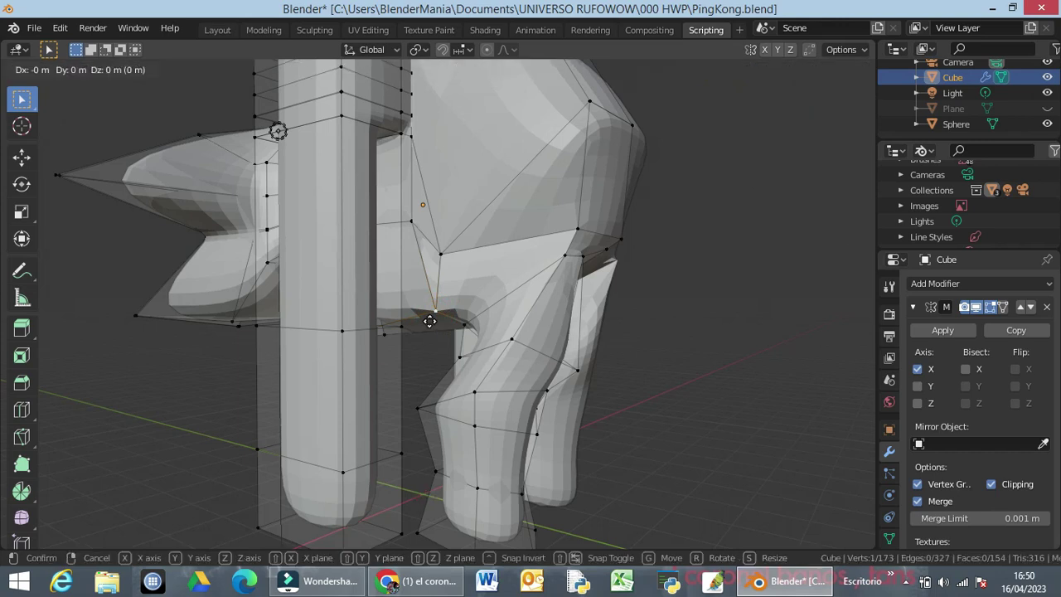
{"action": "key", "text": "z"}
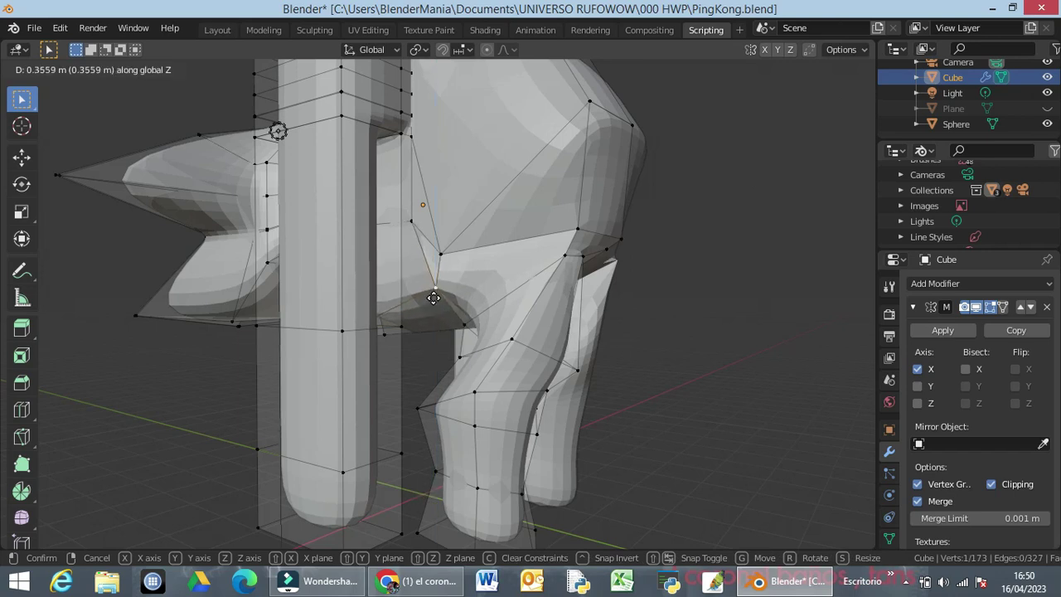
{"action": "left_click", "coordinate": [433, 298]}
Move the front vertex at the top of the leg, just below the hip, slightly forward along Y
{"action": "middle_click_drag", "start_coordinate": [441, 337], "coordinate": [485, 337]}
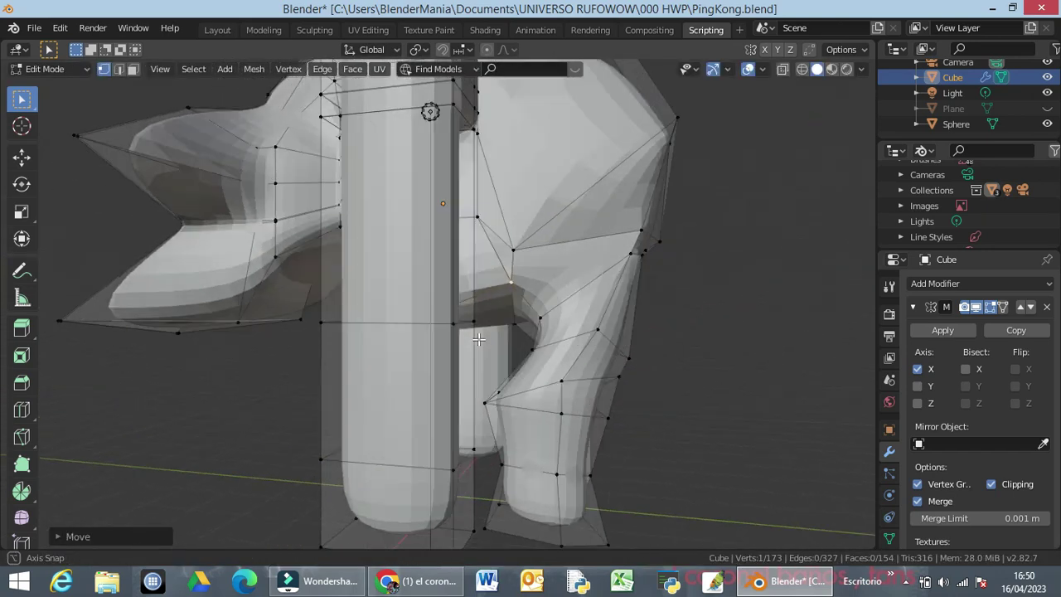
{"action": "left_click", "coordinate": [539, 317]}
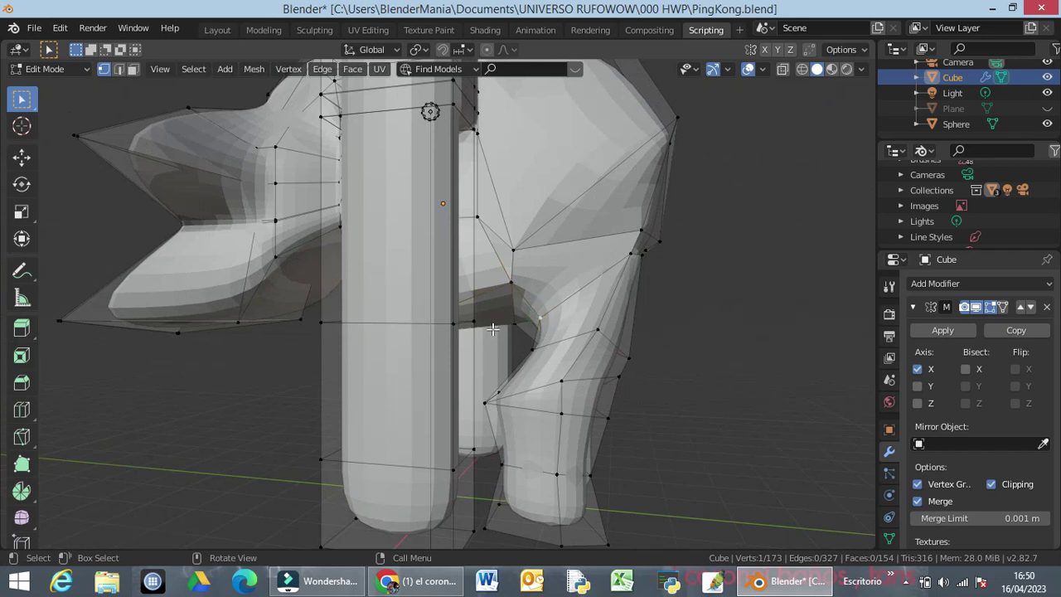
{"action": "key", "text": "g"}
{"action": "key", "text": "y"}
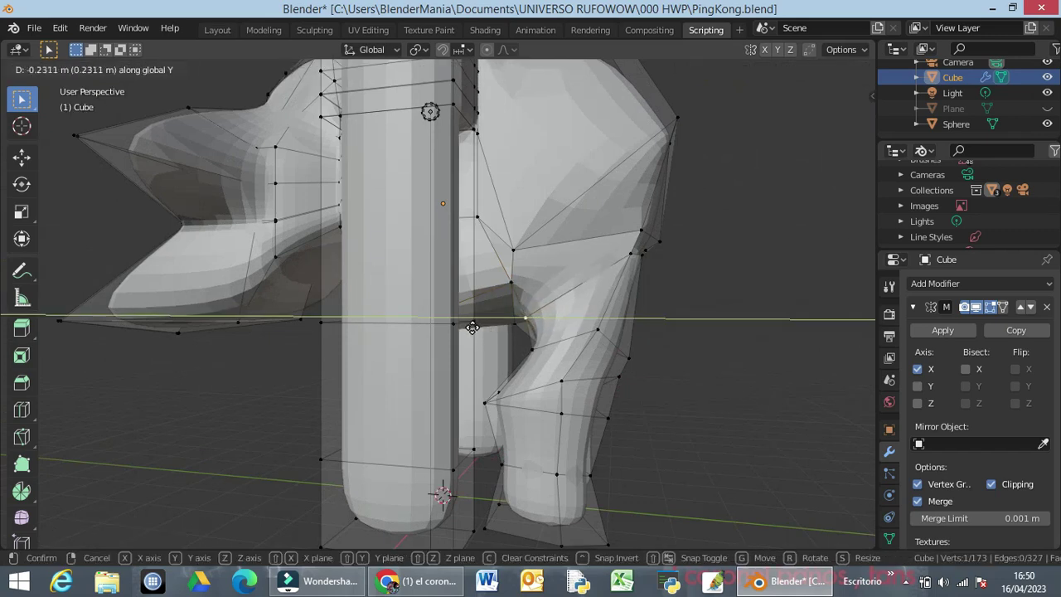
{"action": "left_click", "coordinate": [513, 340]}
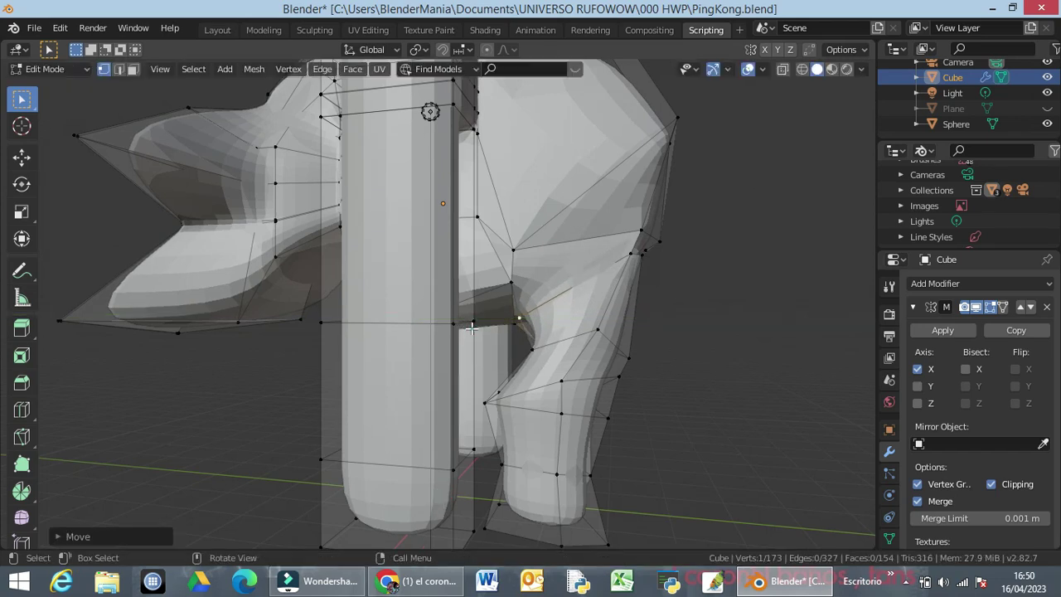
Move the front thigh vertex just above the knee well forward along Y to thicken the upper leg
{"action": "left_click", "coordinate": [530, 348]}
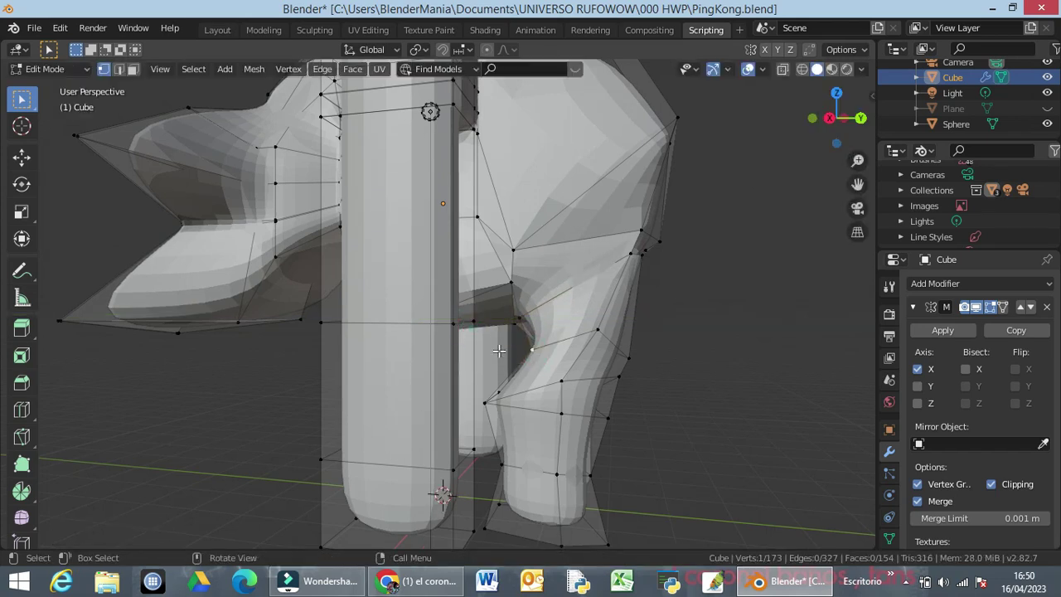
{"action": "key", "text": "g"}
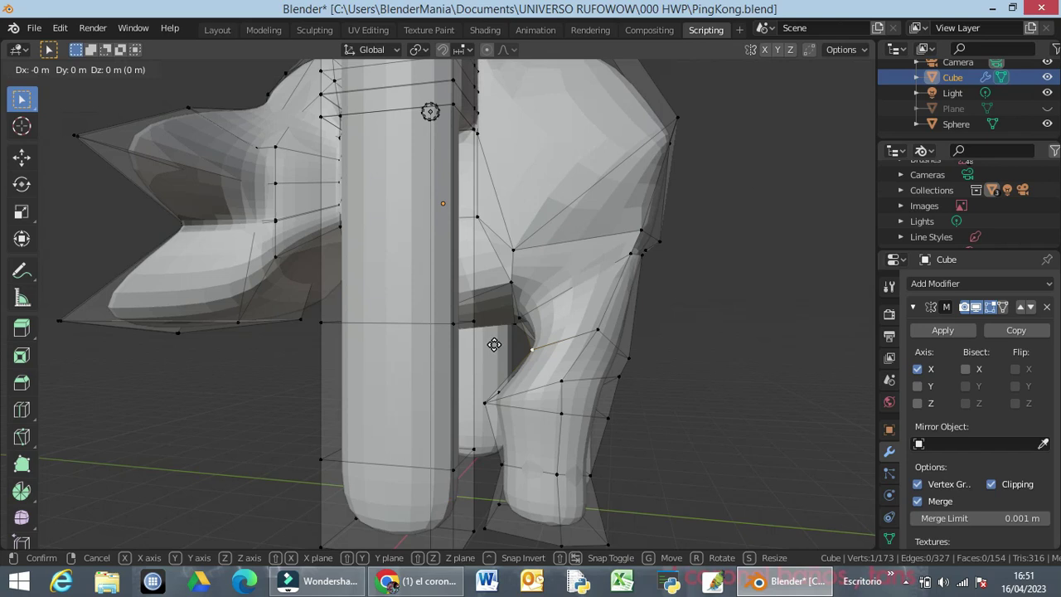
{"action": "key", "text": "y"}
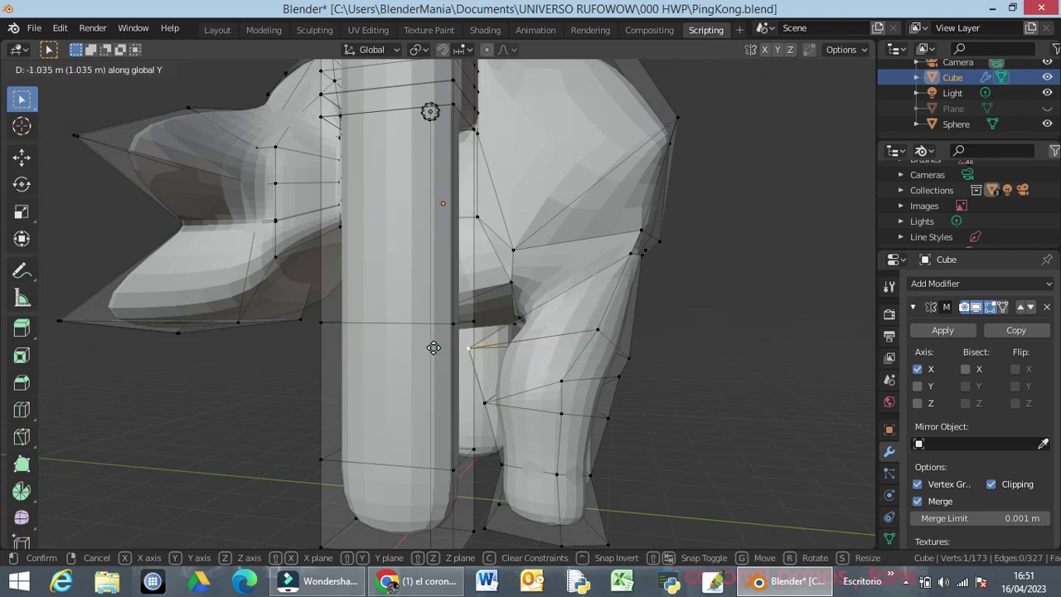
{"action": "left_click", "coordinate": [438, 354]}
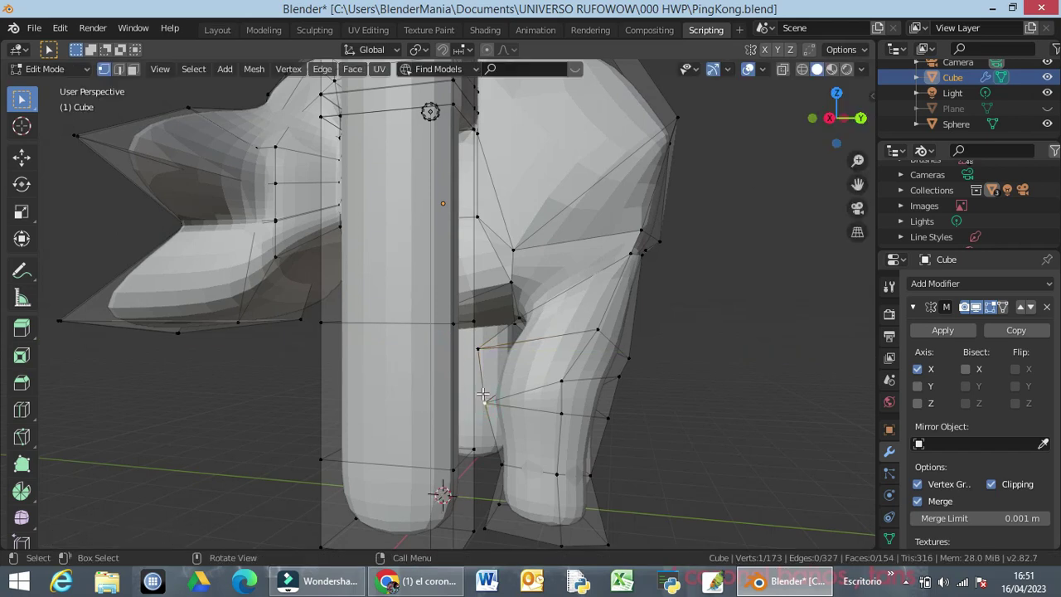
Shift the front knee vertex about 0.34 m backward along Y, and move the front ankle vertex backward along the same axis
{"action": "key", "text": "g"}
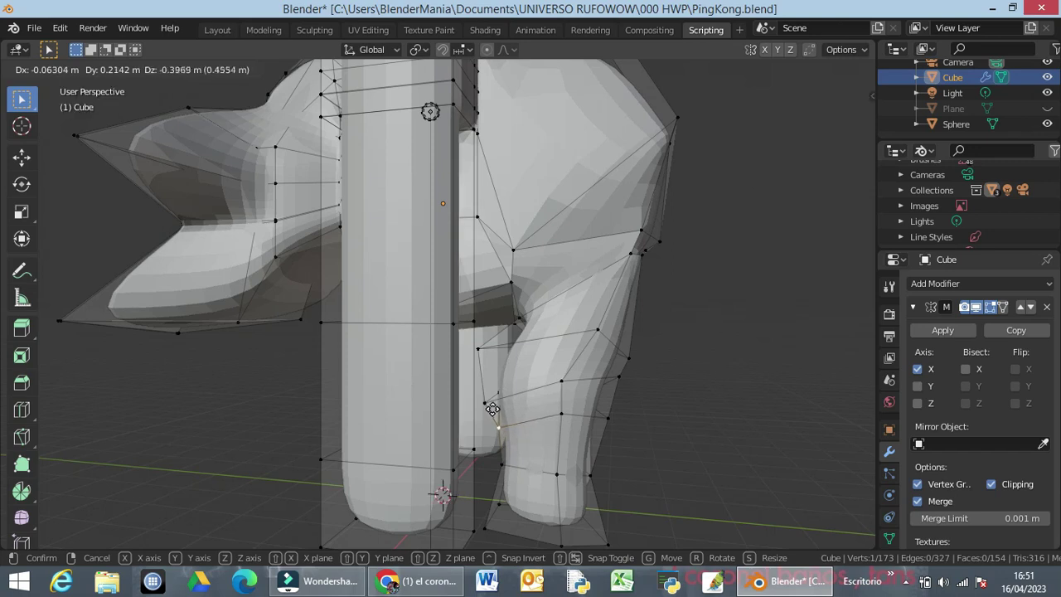
{"action": "key", "text": "y"}
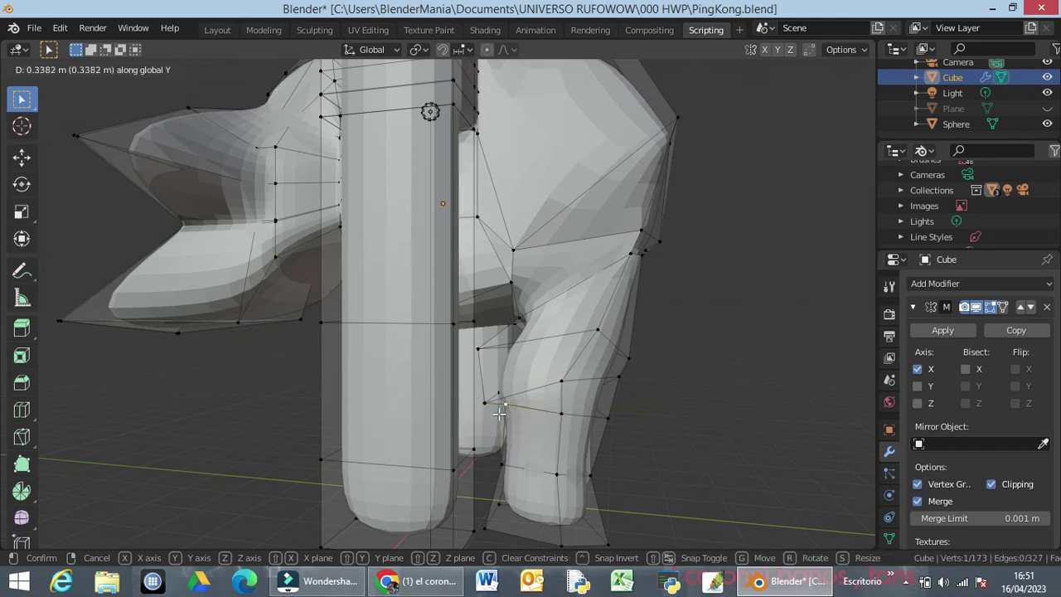
{"action": "left_click", "coordinate": [498, 413]}
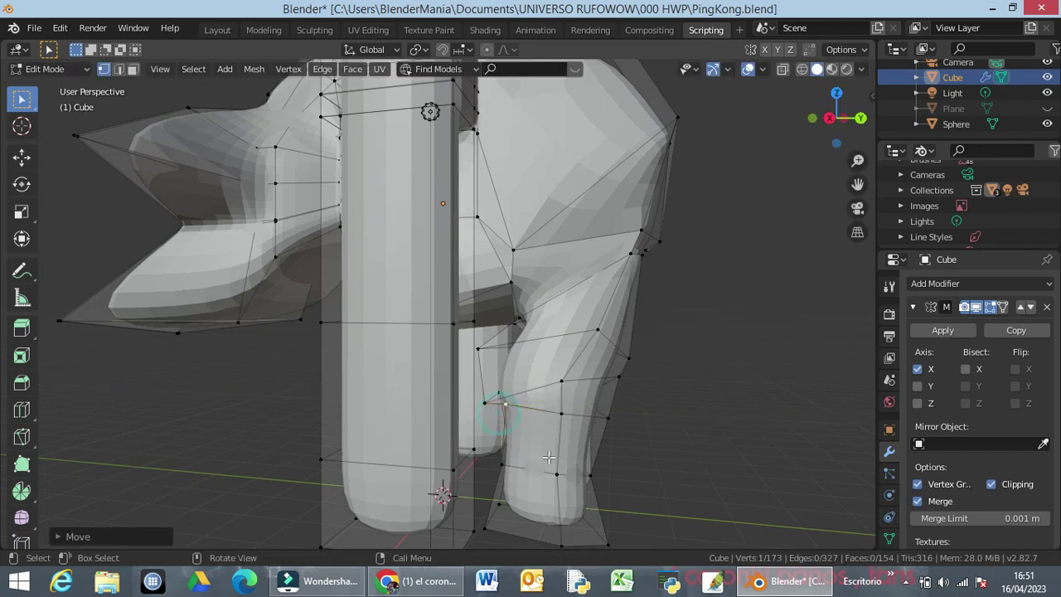
{"action": "left_click", "coordinate": [500, 463]}
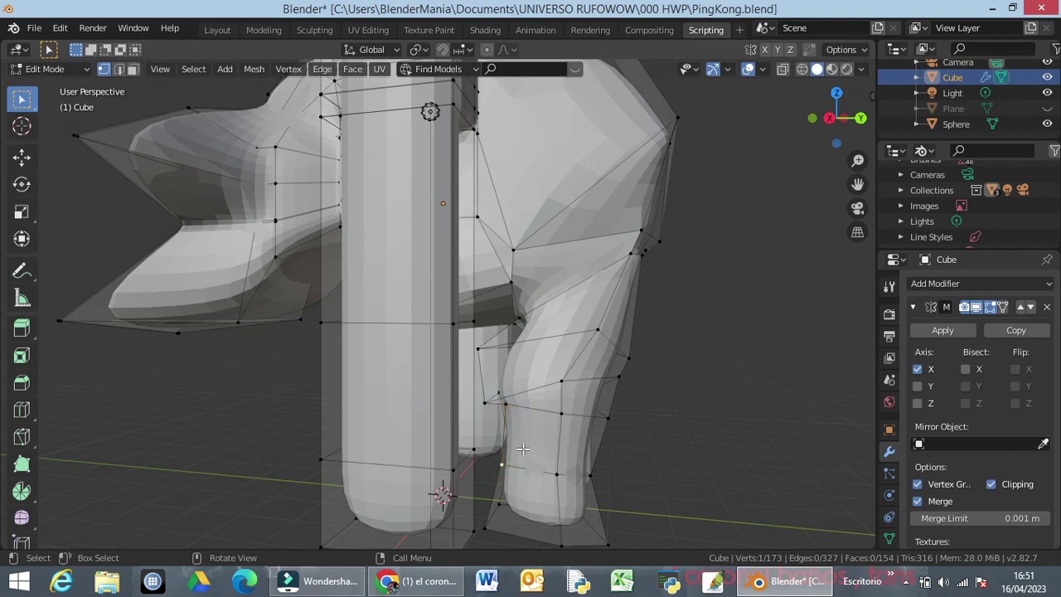
{"action": "key", "text": "g"}
{"action": "key", "text": "y"}
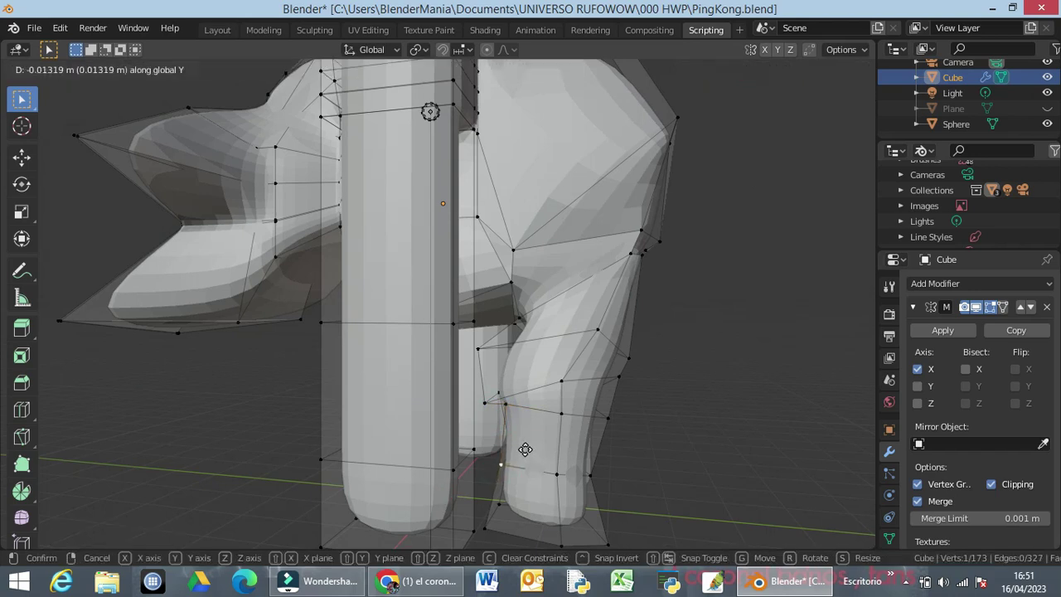
{"action": "left_click", "coordinate": [537, 450]}
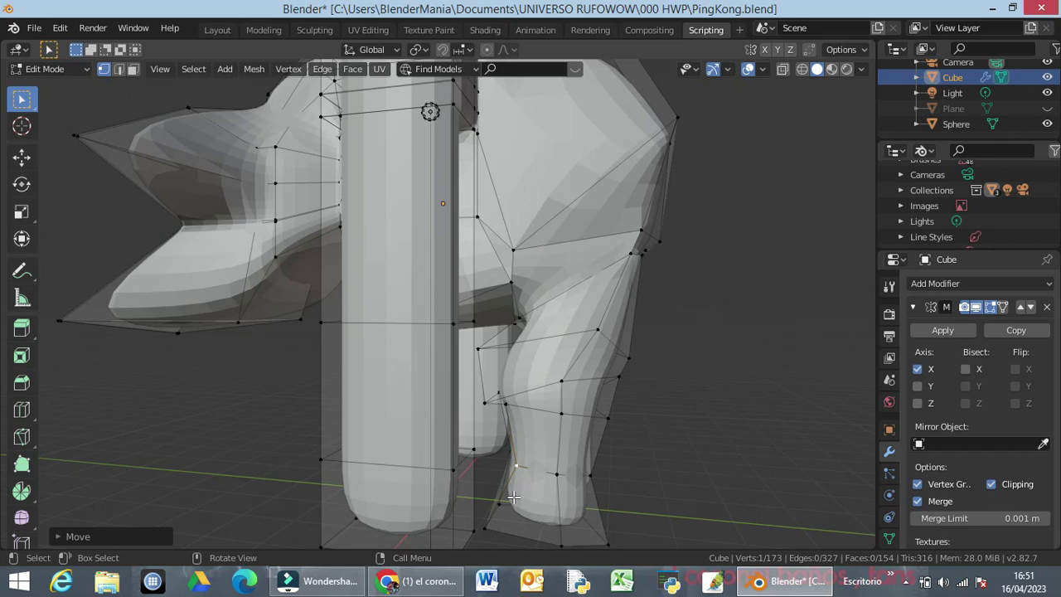
Add a loop cut around the lower leg between the ankle and the foot's base, sliding it fully down to the base
{"action": "key", "text": "ctrl"}
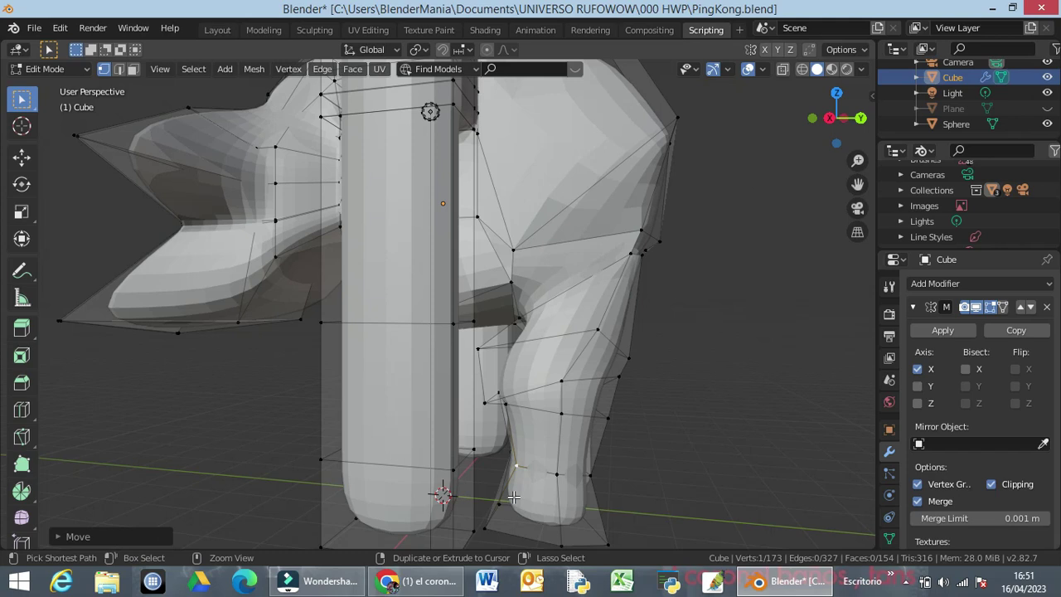
{"action": "key", "text": "ctrl+r"}
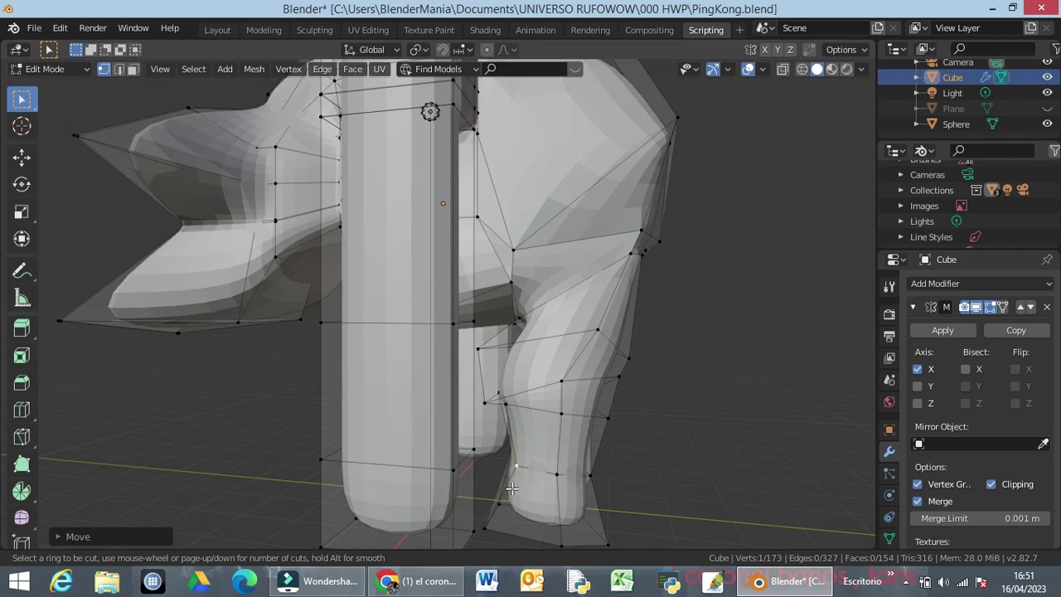
{"action": "left_click", "coordinate": [515, 467]}
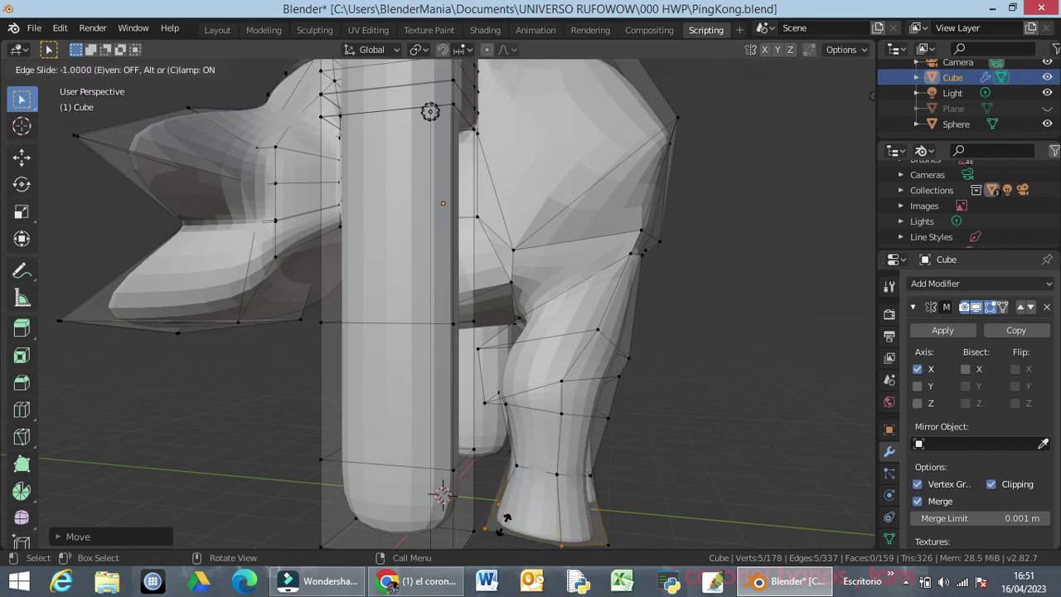
{"action": "left_click", "coordinate": [494, 523]}
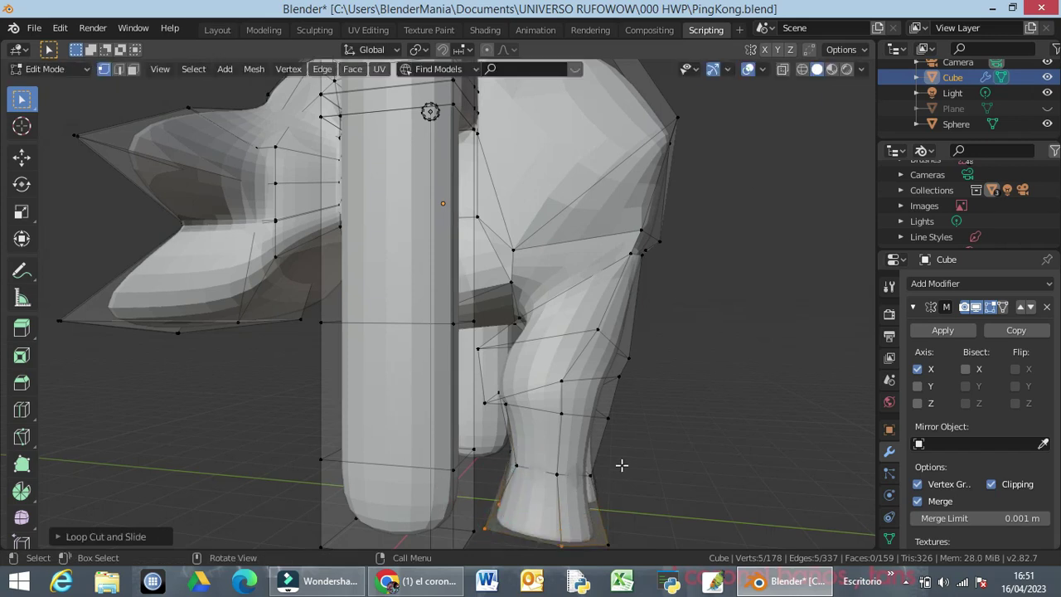
Move the inner ankle vertex about 0.17 m along X toward the body's centre line
{"action": "middle_click_drag", "start_coordinate": [649, 455], "coordinate": [512, 427]}
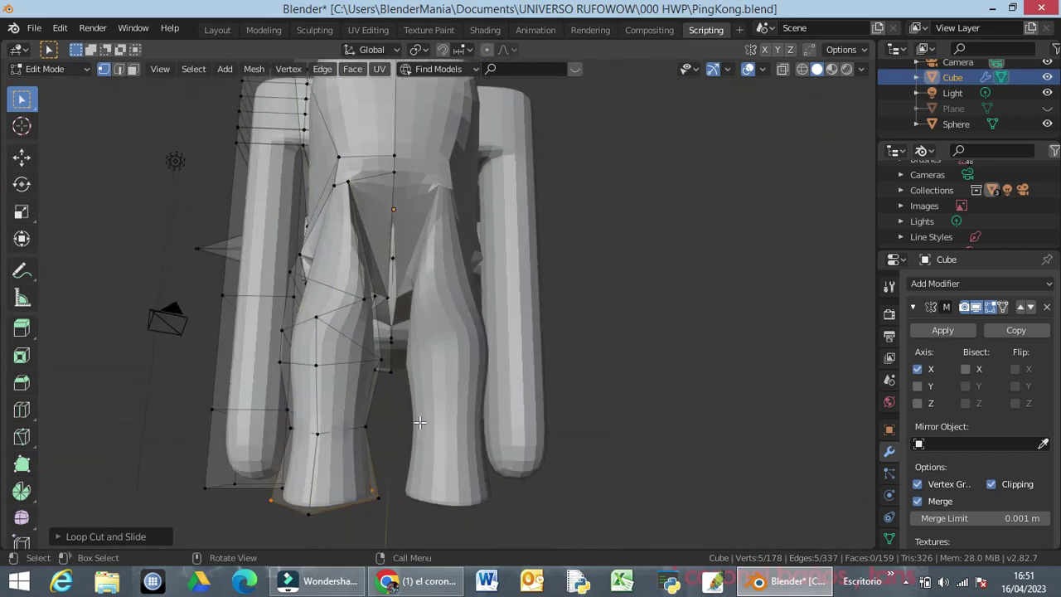
{"action": "left_click", "coordinate": [365, 428]}
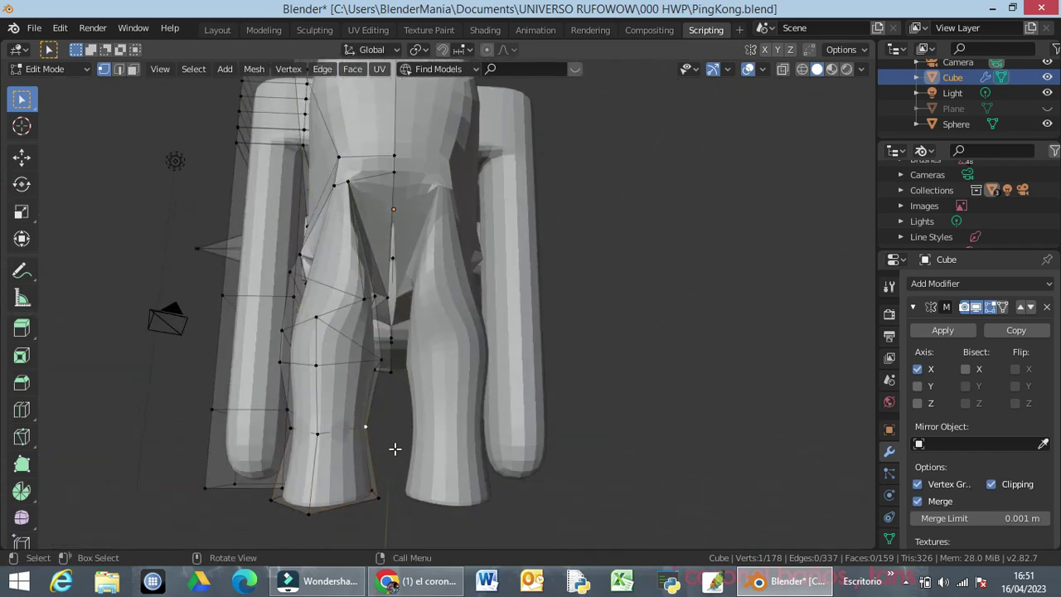
{"action": "key", "text": "g"}
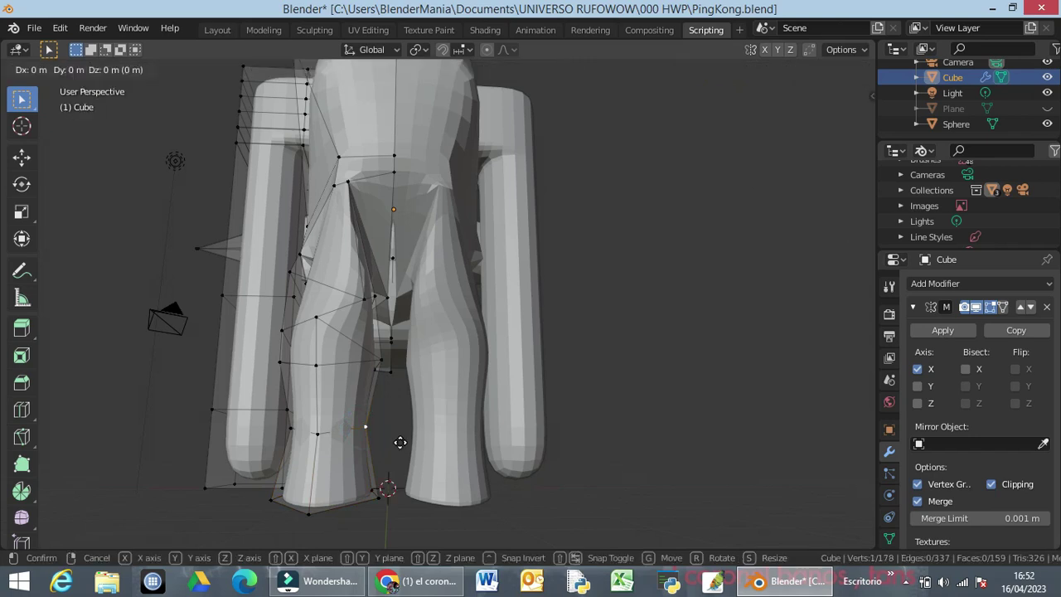
{"action": "key", "text": "x"}
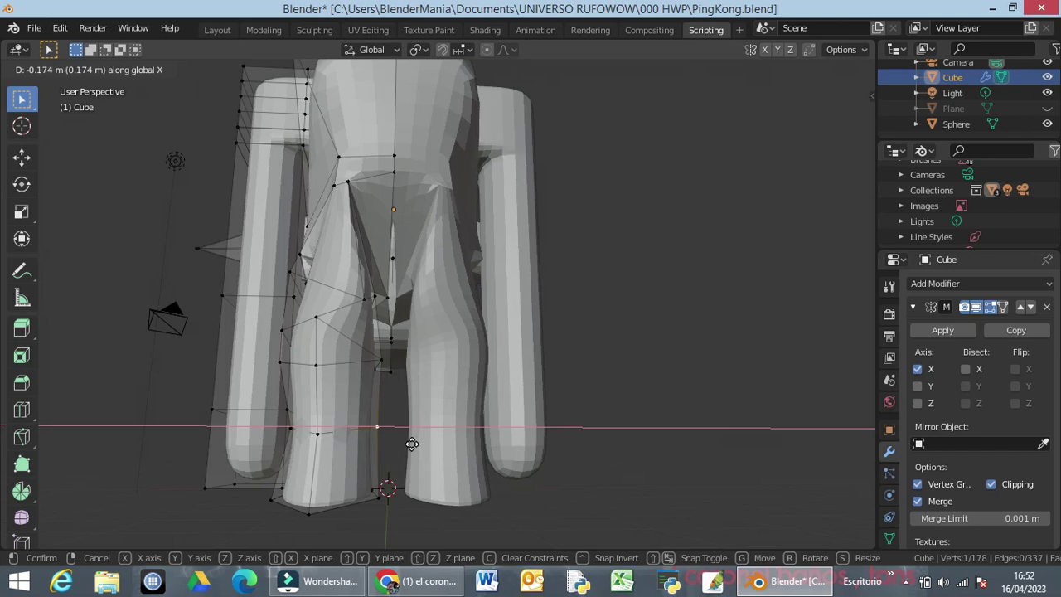
{"action": "left_click", "coordinate": [406, 443]}
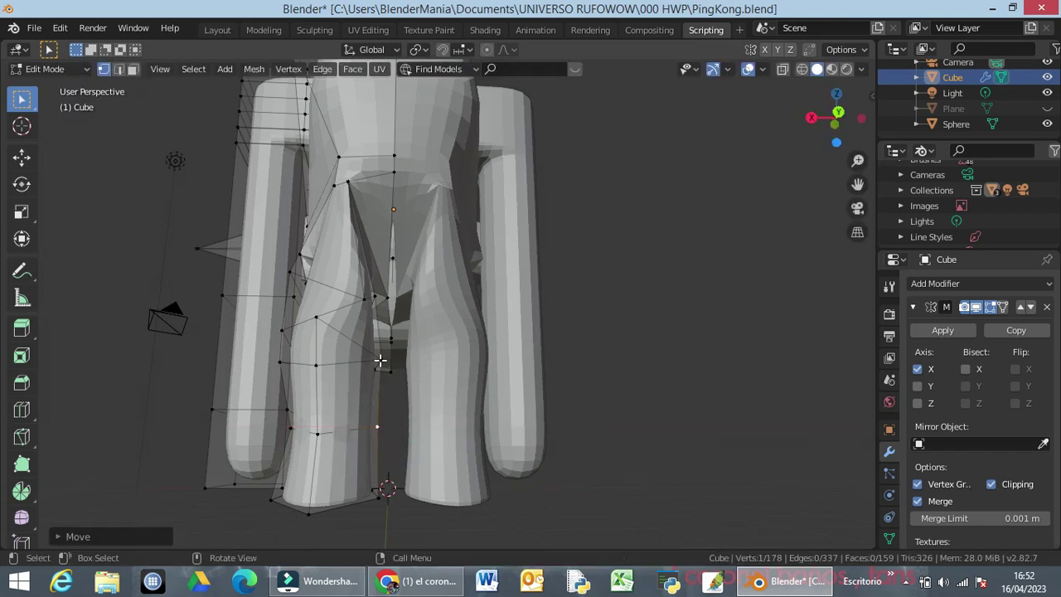
Move the rear inner vertex at the top of the thigh freely downward and toward the body's centre line
{"action": "left_click", "coordinate": [349, 180]}
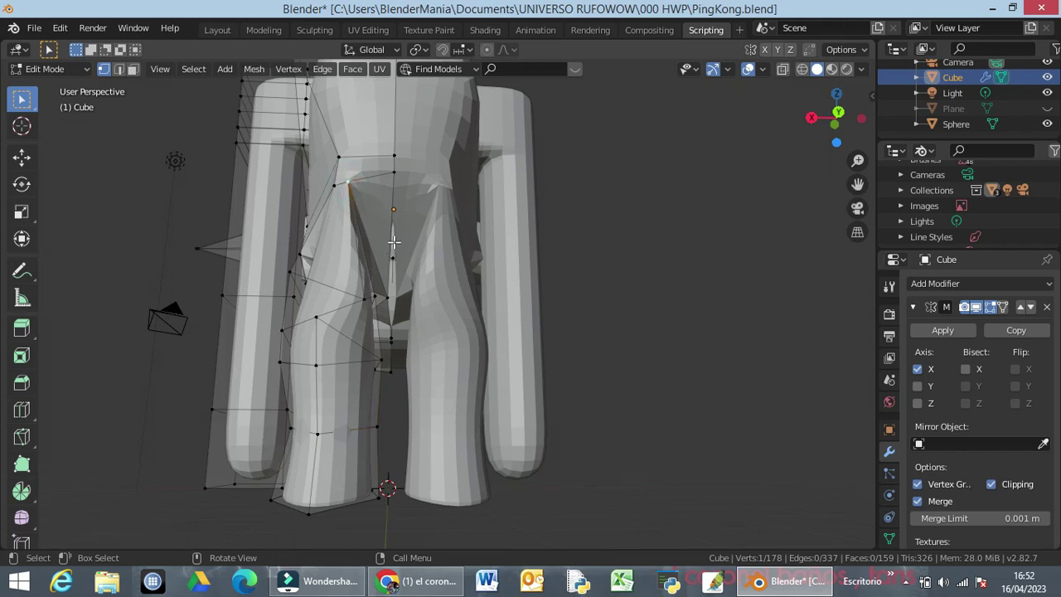
{"action": "key", "text": "g"}
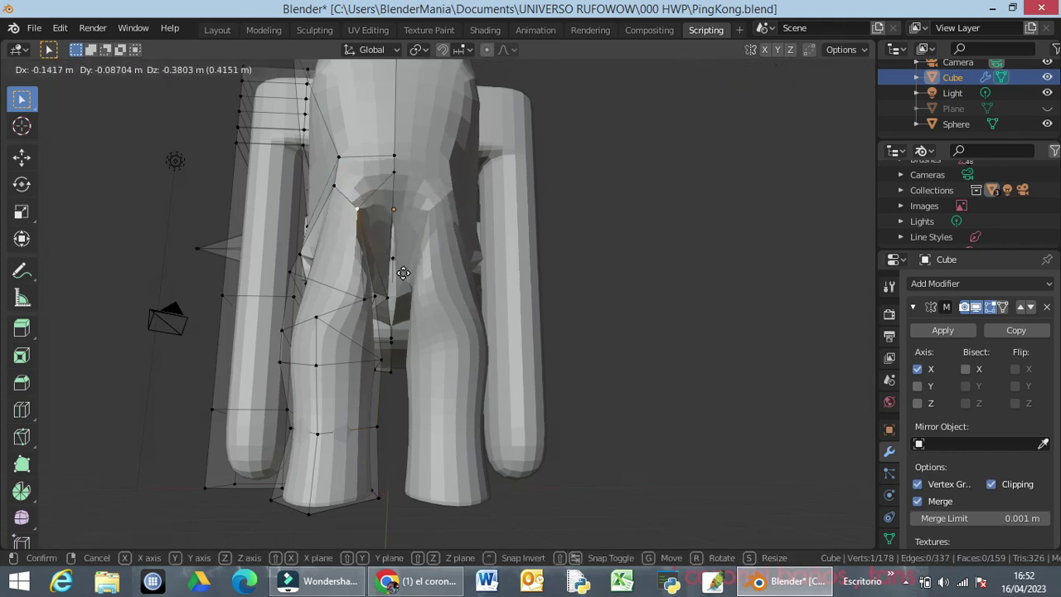
{"action": "left_click", "coordinate": [407, 285]}
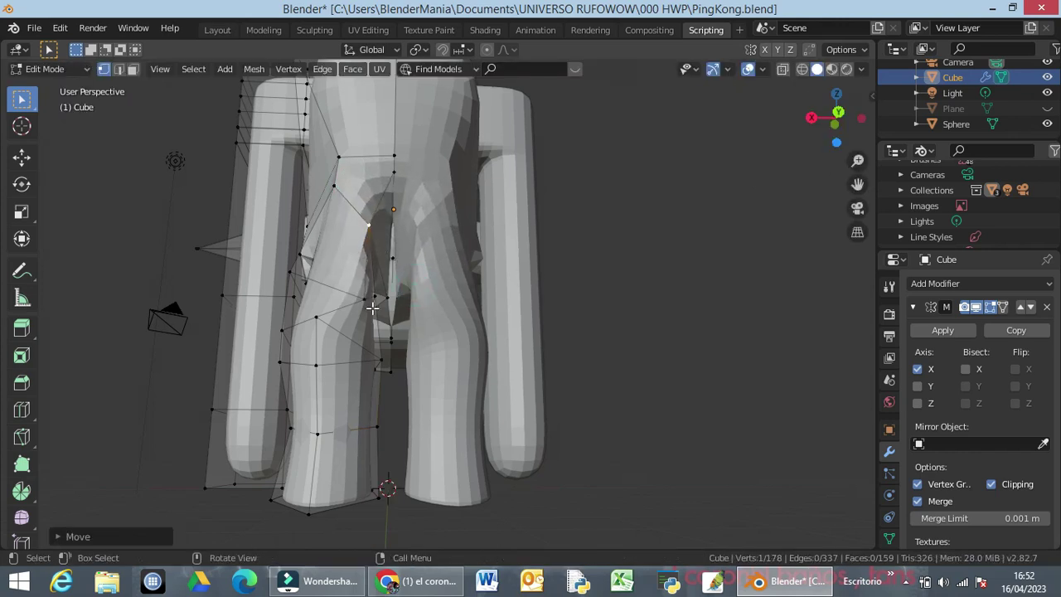
{"action": "middle_click_drag", "start_coordinate": [376, 285], "coordinate": [323, 297]}
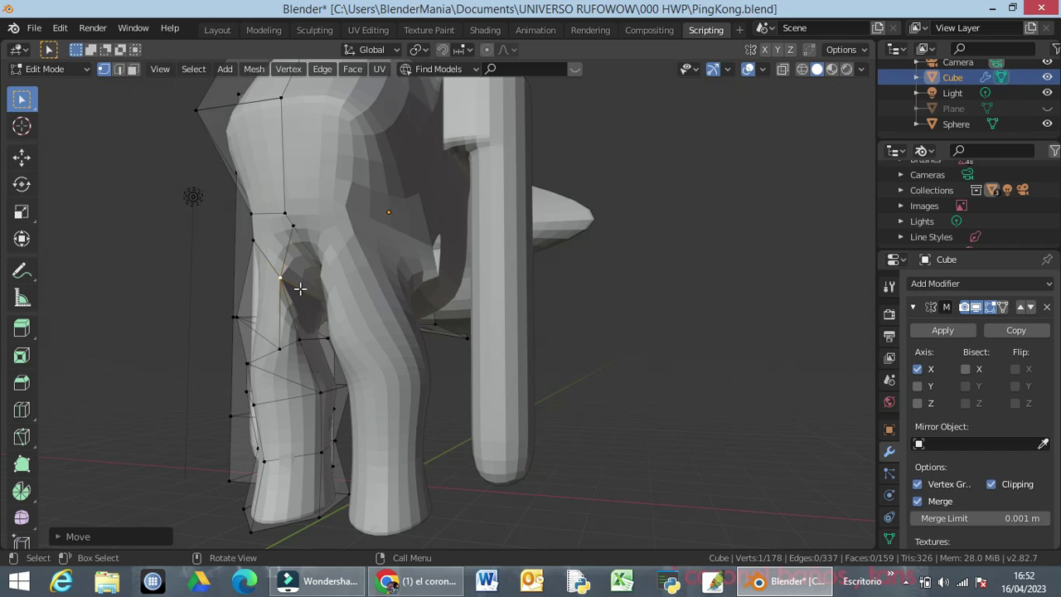
Select the rear crotch edge on the inner thigh in edge mode and lower it along Z
{"action": "left_click", "coordinate": [119, 69]}
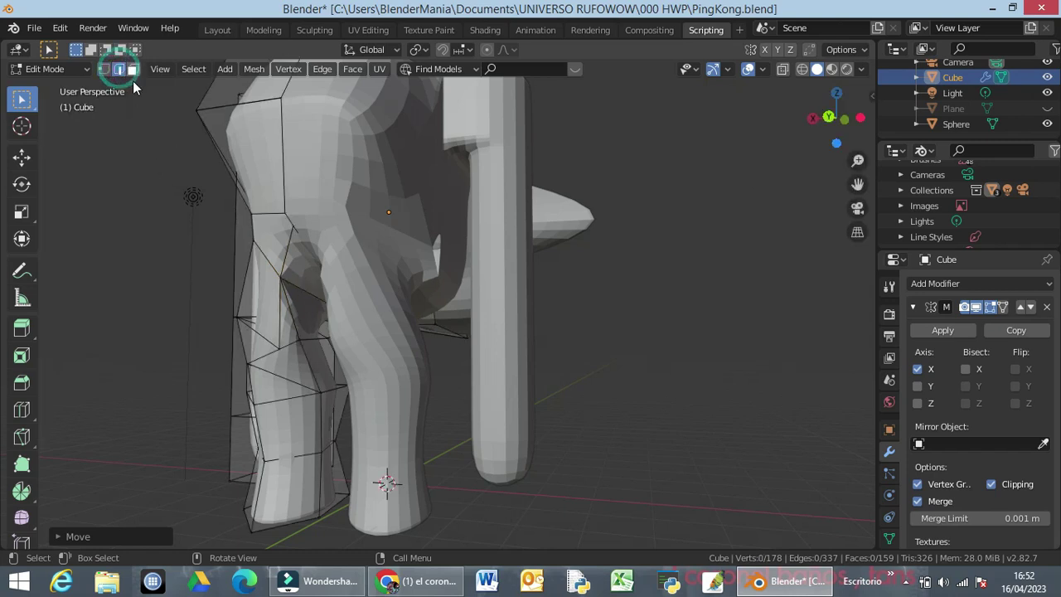
{"action": "left_click", "coordinate": [308, 295]}
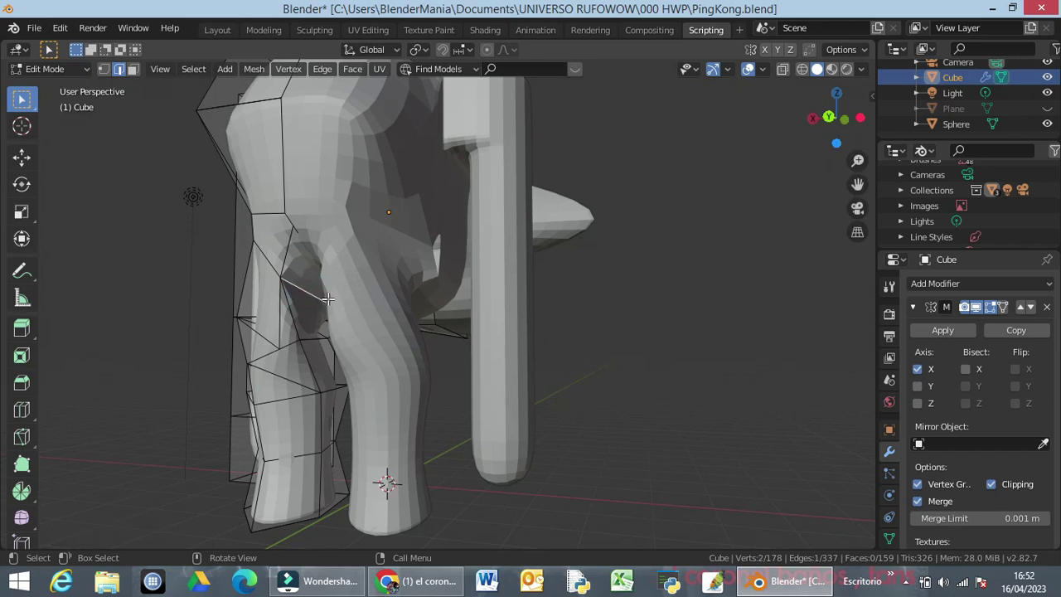
{"action": "key", "text": "g"}
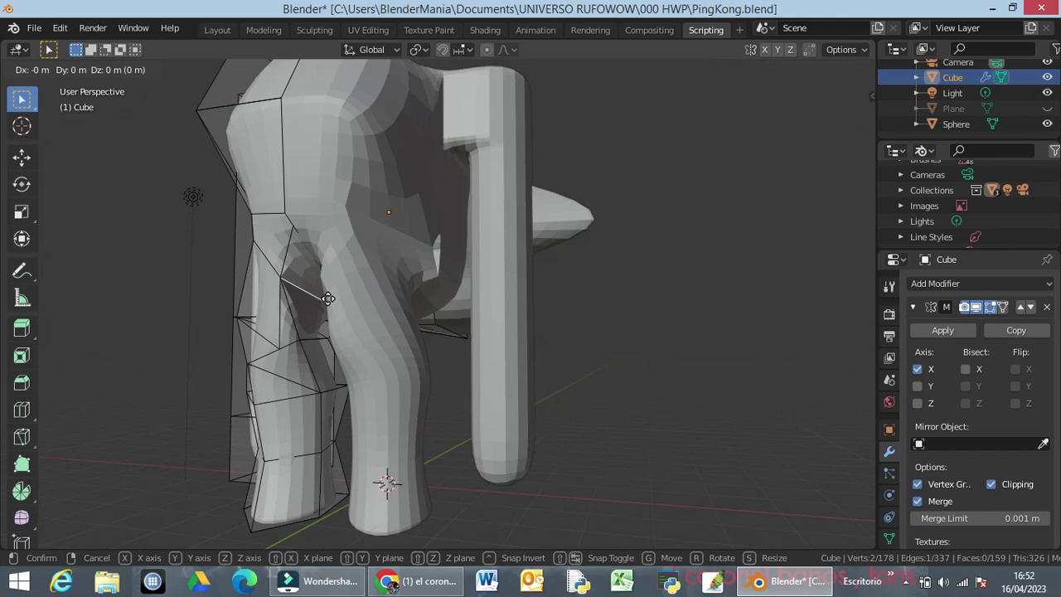
{"action": "key", "text": "x"}
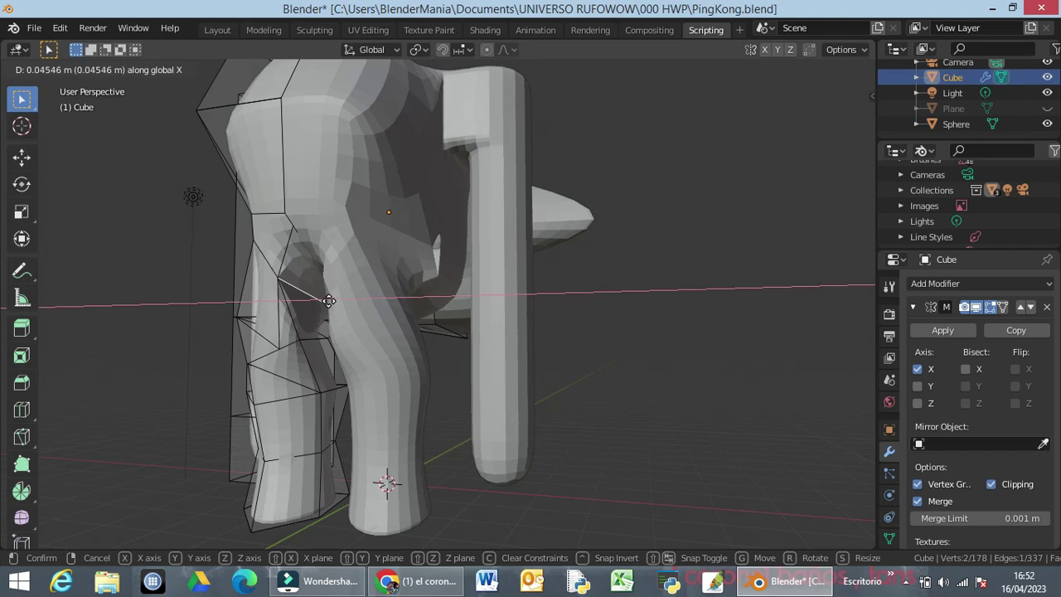
{"action": "key", "text": "c"}
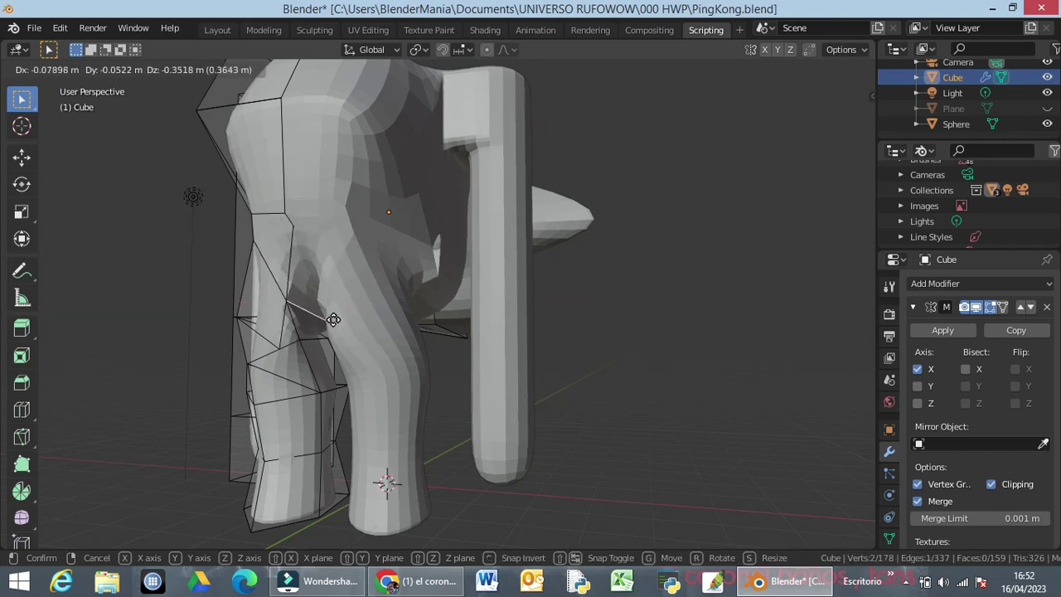
{"action": "key", "text": "z"}
{"action": "left_click", "coordinate": [329, 316]}
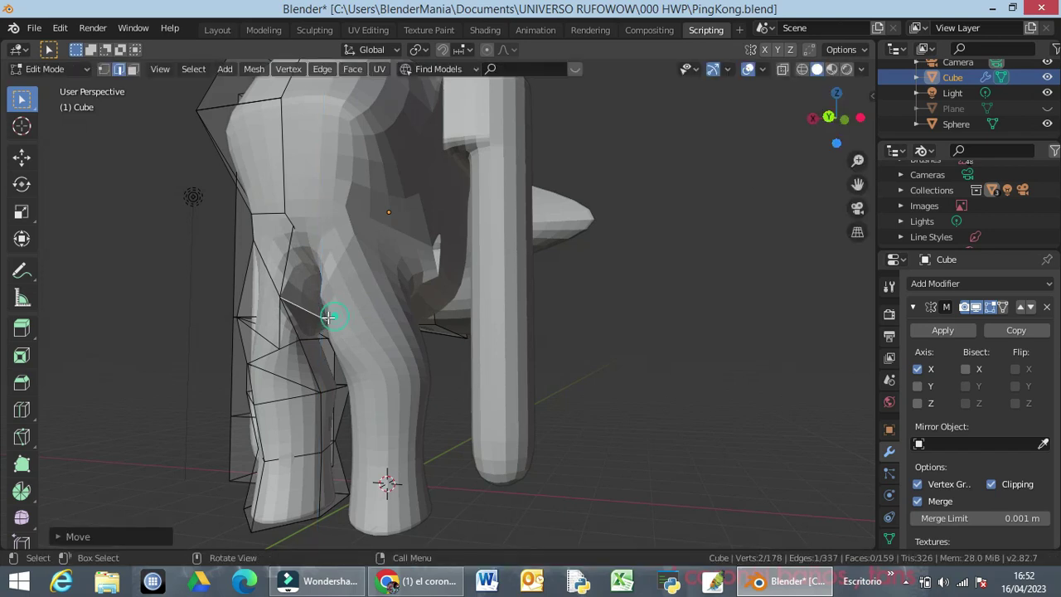
Move the diagonal edge on the upper outer thigh along X, away from the body's centre line
{"action": "middle_click_drag", "start_coordinate": [308, 339], "coordinate": [369, 332]}
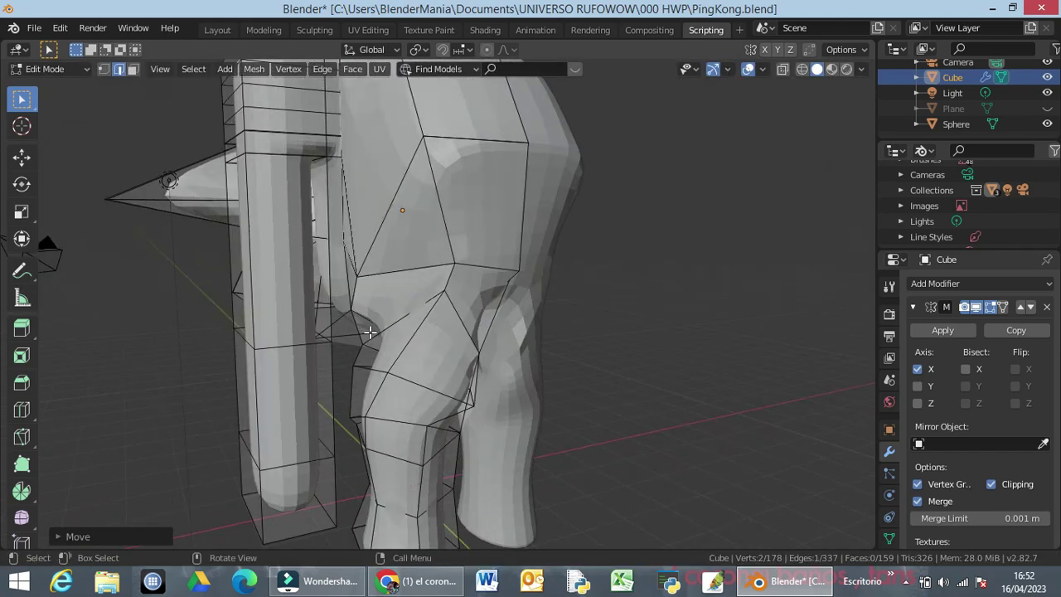
{"action": "left_click", "coordinate": [383, 338]}
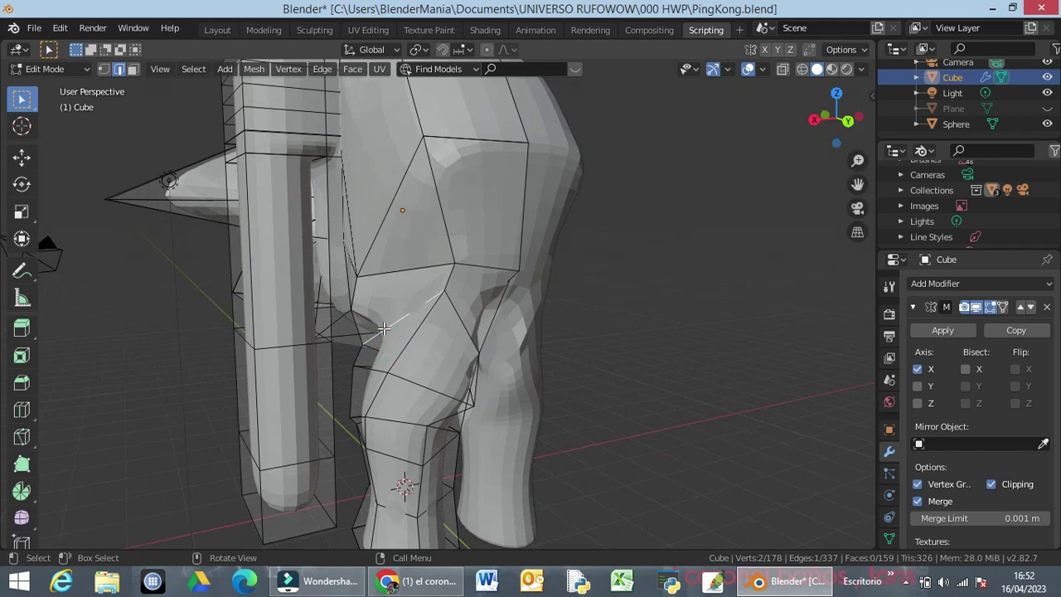
{"action": "key", "text": "g"}
{"action": "key", "text": "x"}
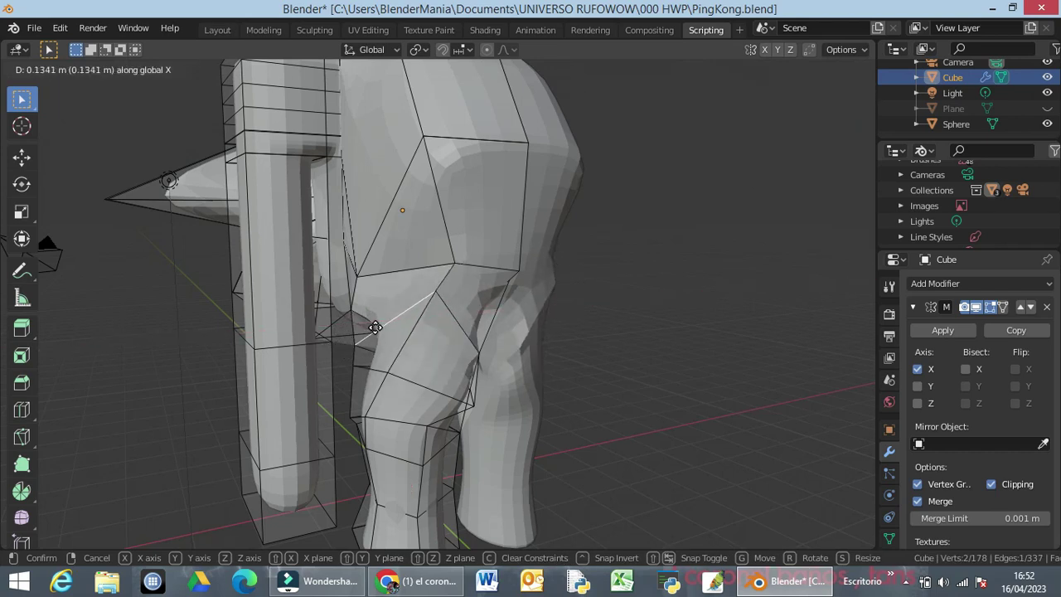
{"action": "key", "text": "x"}
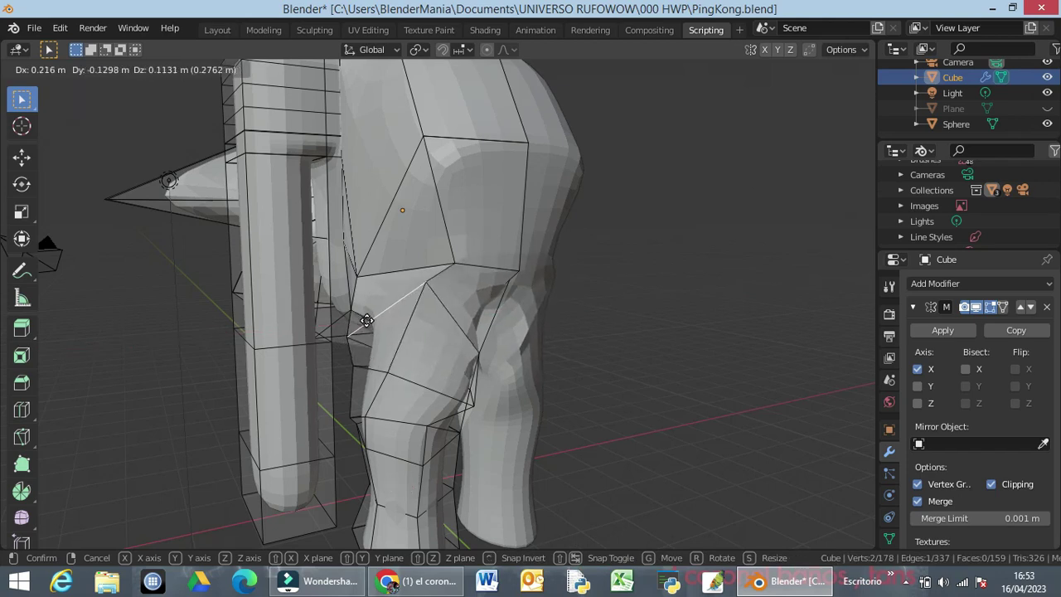
{"action": "left_click", "coordinate": [359, 329]}
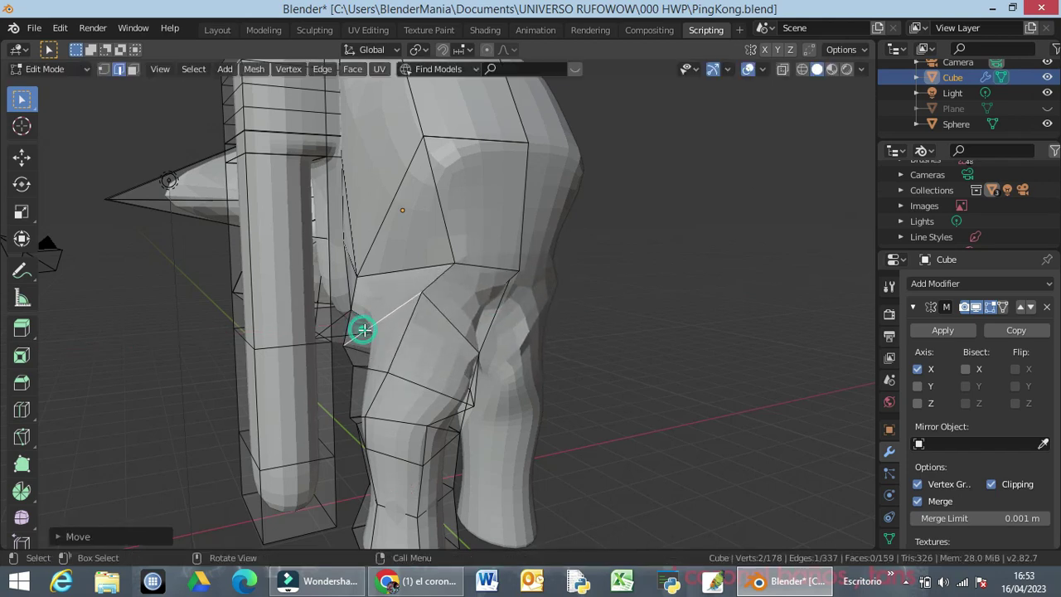
Try deleting the diagonal upper outer-thigh edge, and undo the deletion
{"action": "middle_click_drag", "start_coordinate": [414, 355], "coordinate": [436, 347]}
{"action": "key", "text": "x"}
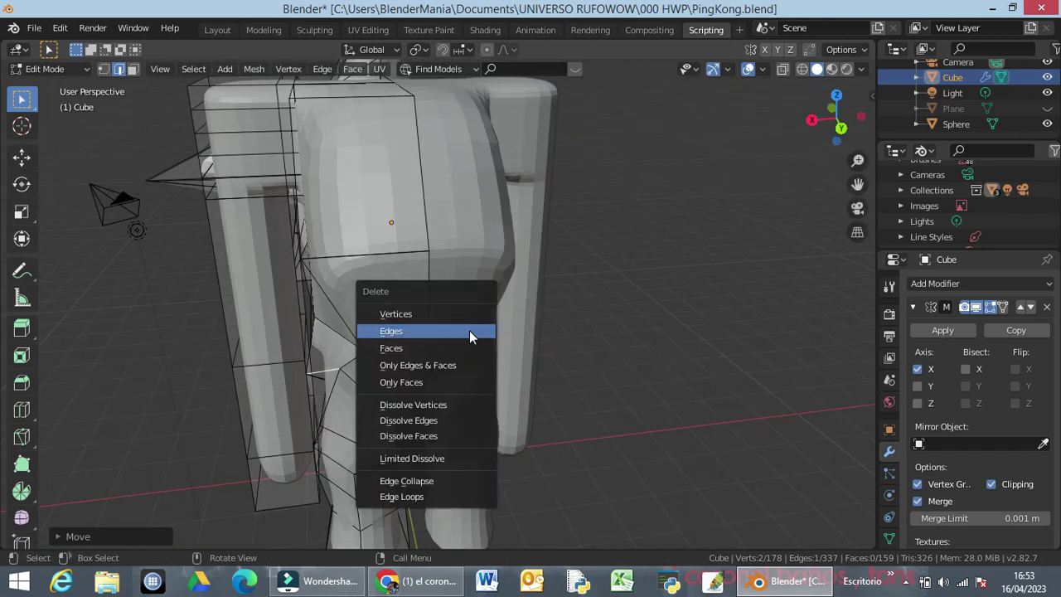
{"action": "left_click", "coordinate": [469, 330]}
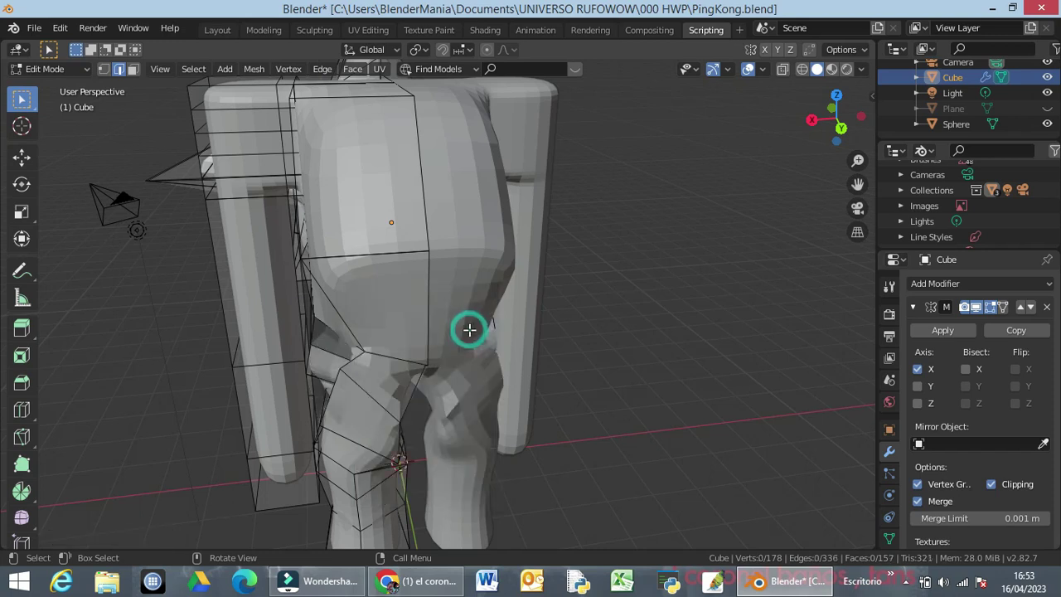
{"action": "middle_click_drag", "start_coordinate": [444, 362], "coordinate": [527, 338]}
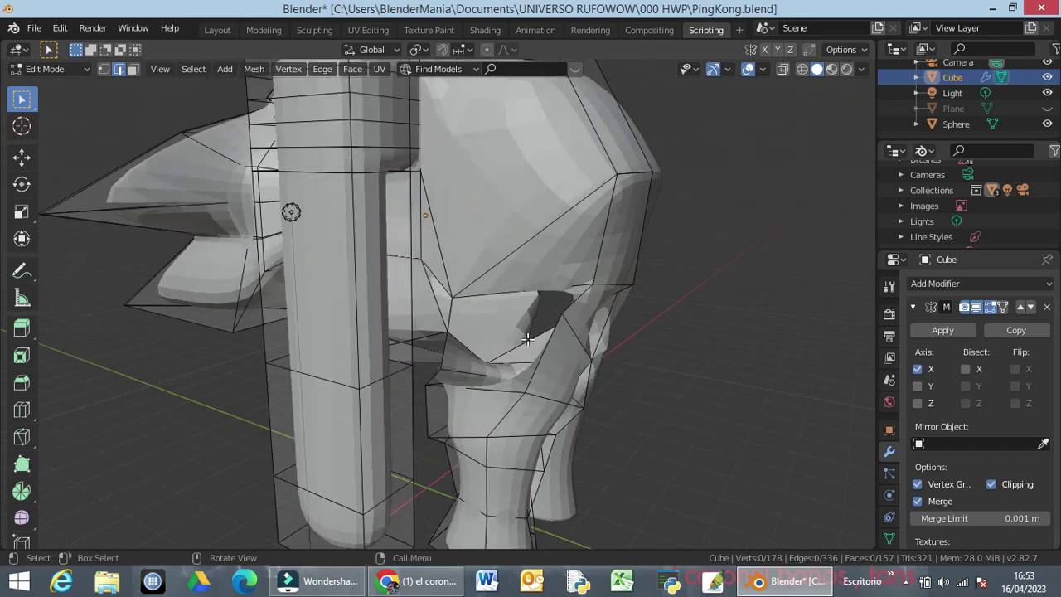
{"action": "key", "text": "ctrl+z"}
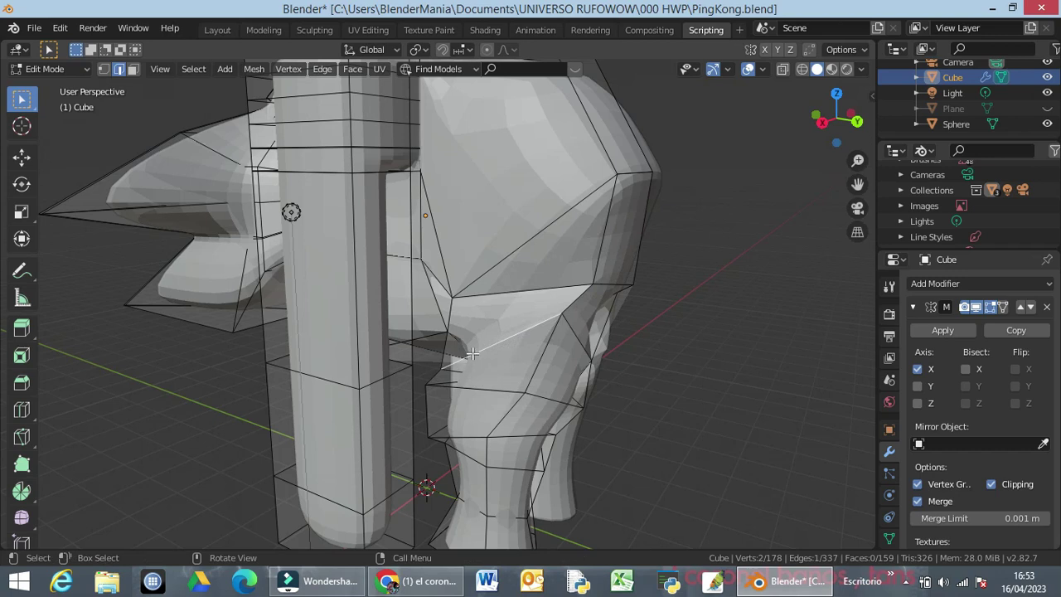
Scale the diagonal upper outer-thigh edge up uniformly to lengthen it
{"action": "key", "text": "s"}
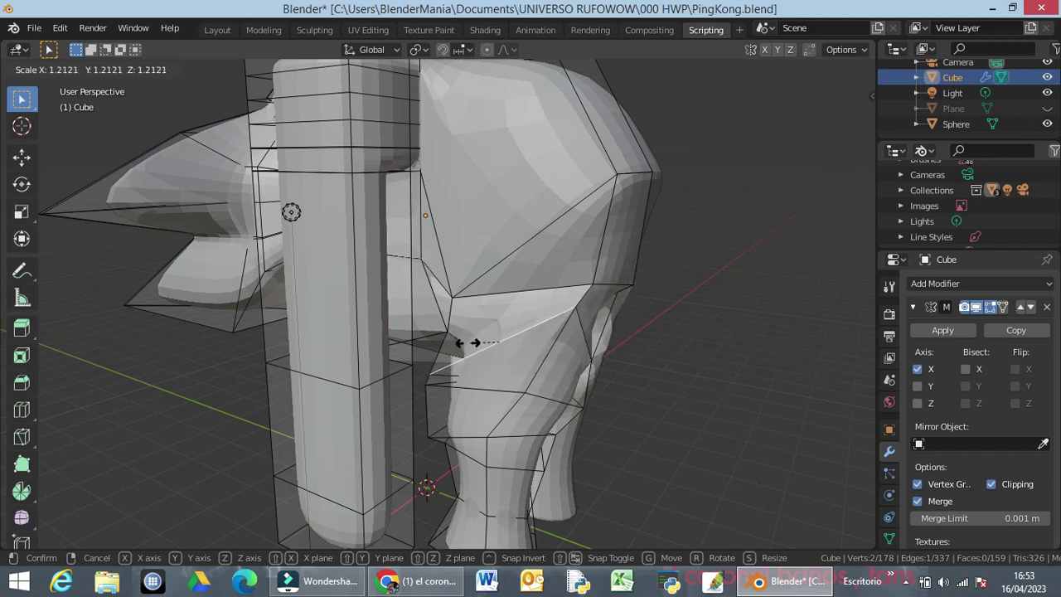
{"action": "left_click", "coordinate": [464, 344]}
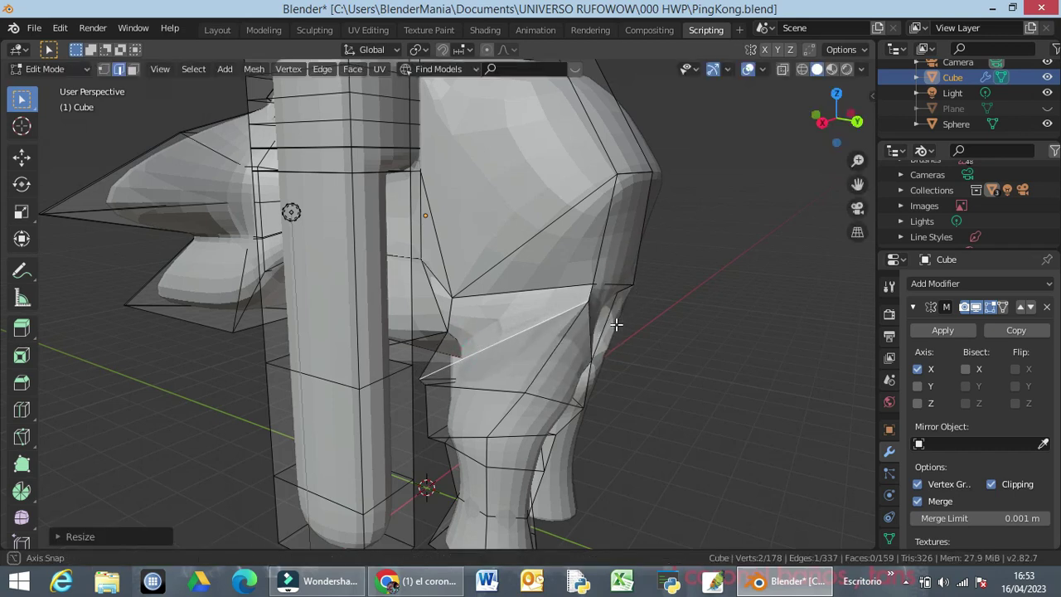
Select the rear outer hip vertex just above the thigh in vertex mode and move it outward along X
{"action": "middle_click_drag", "start_coordinate": [622, 320], "coordinate": [503, 306]}
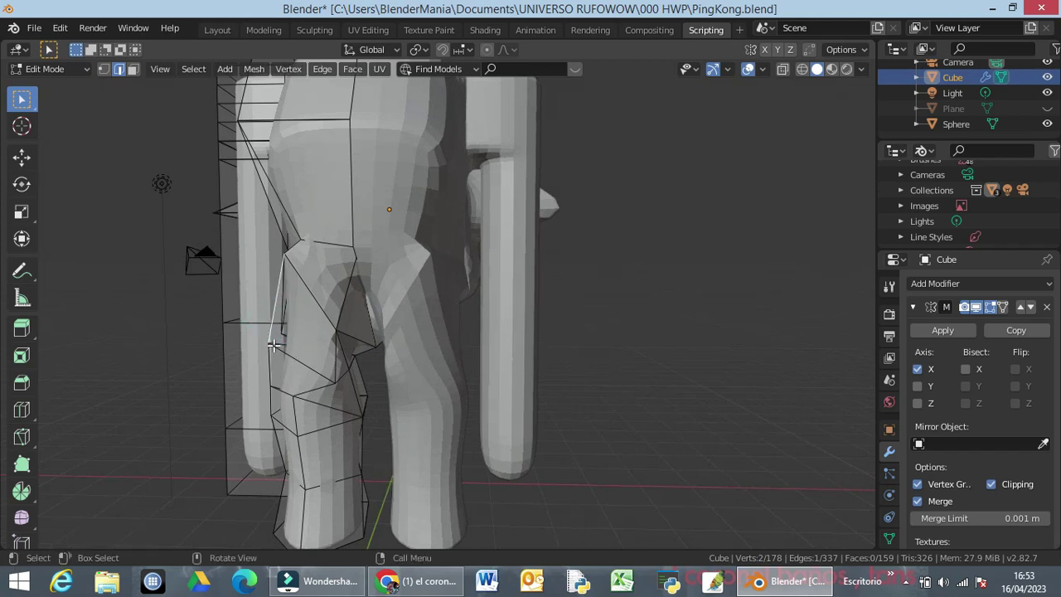
{"action": "left_click", "coordinate": [104, 70]}
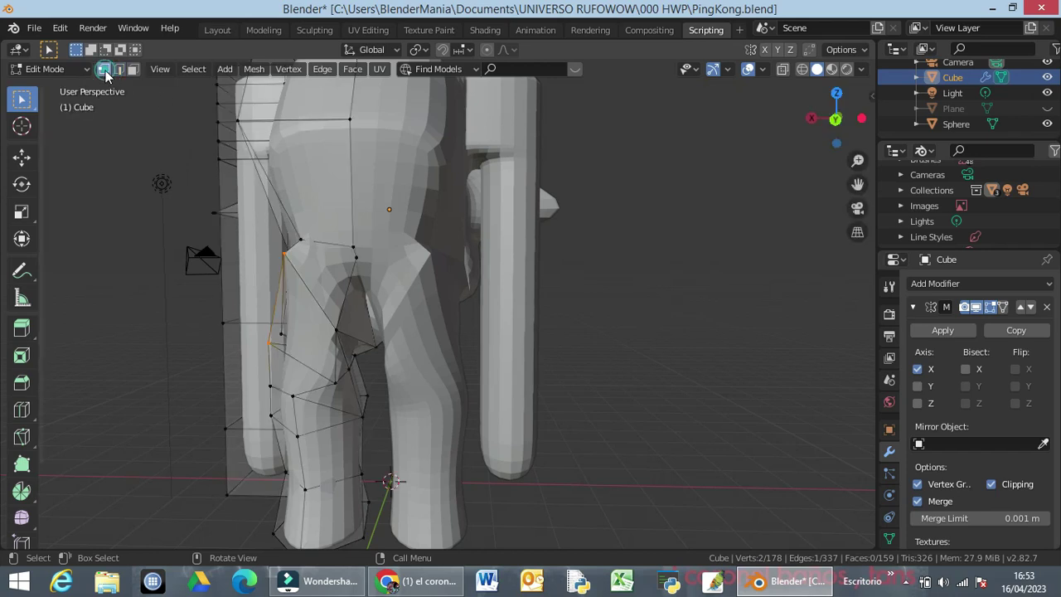
{"action": "left_click", "coordinate": [284, 247]}
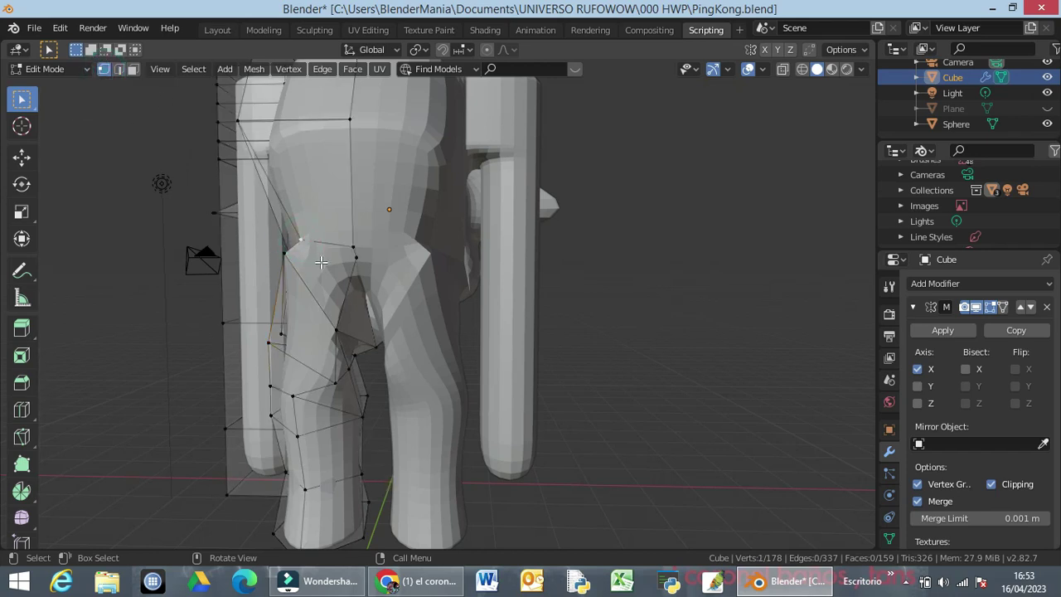
{"action": "key", "text": "g"}
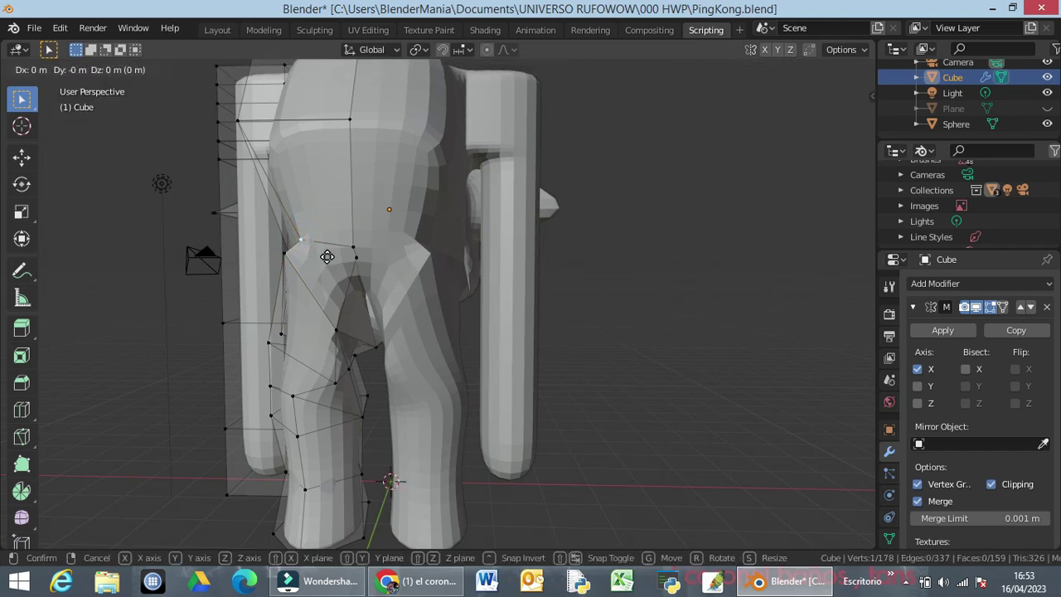
{"action": "key", "text": "x"}
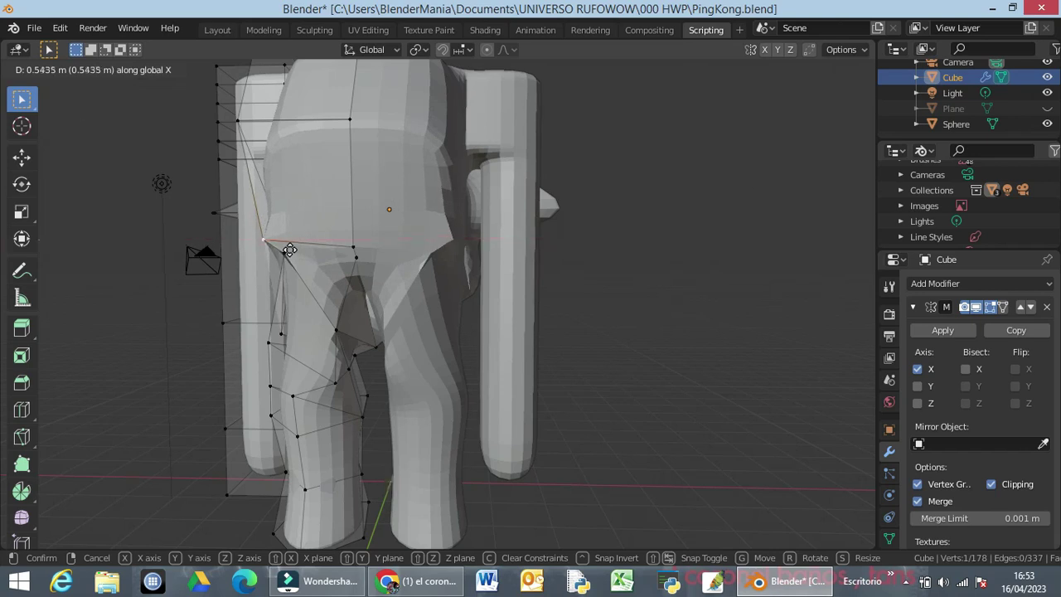
{"action": "left_click", "coordinate": [306, 252]}
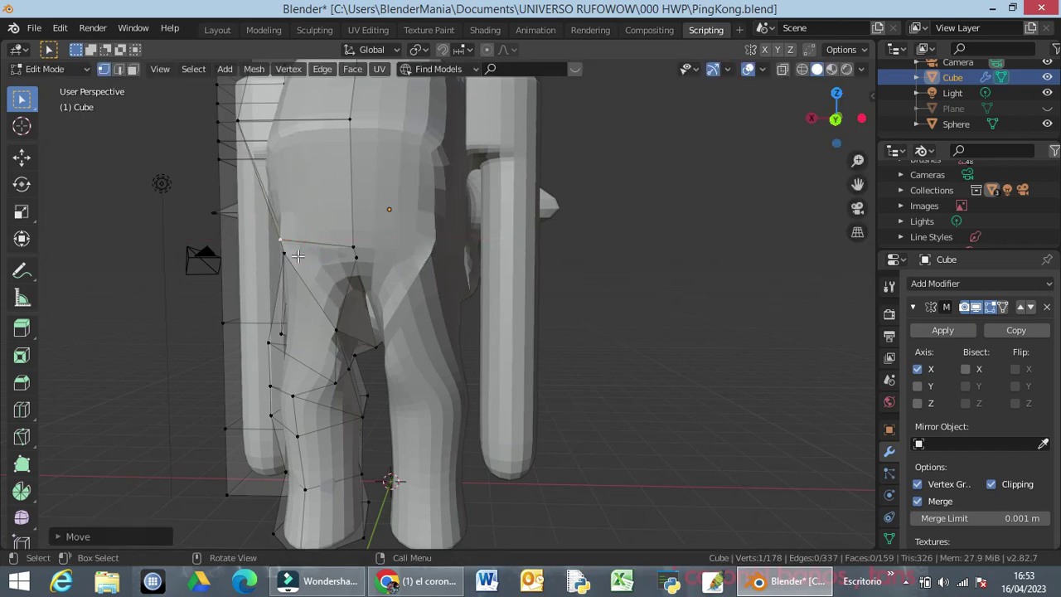
Select five outer vertices from the upper hip to the front of the upper thigh and move them about 0.3 m outward along X
{"action": "left_click", "coordinate": [280, 229]}
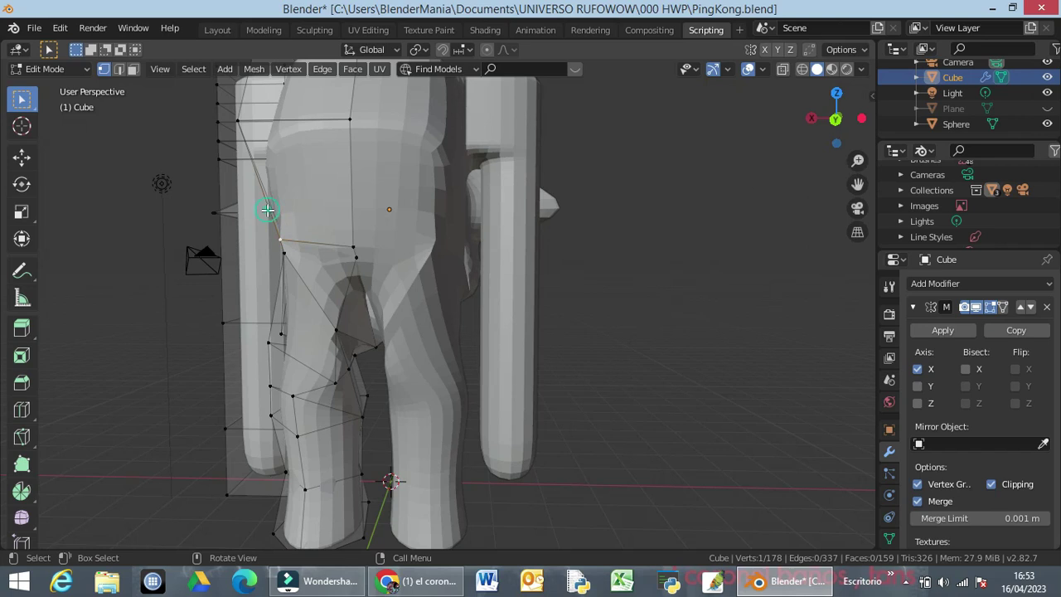
{"action": "left_click", "coordinate": [236, 120]}
{"action": "left_click", "coordinate": [278, 239], "text": "shift"}
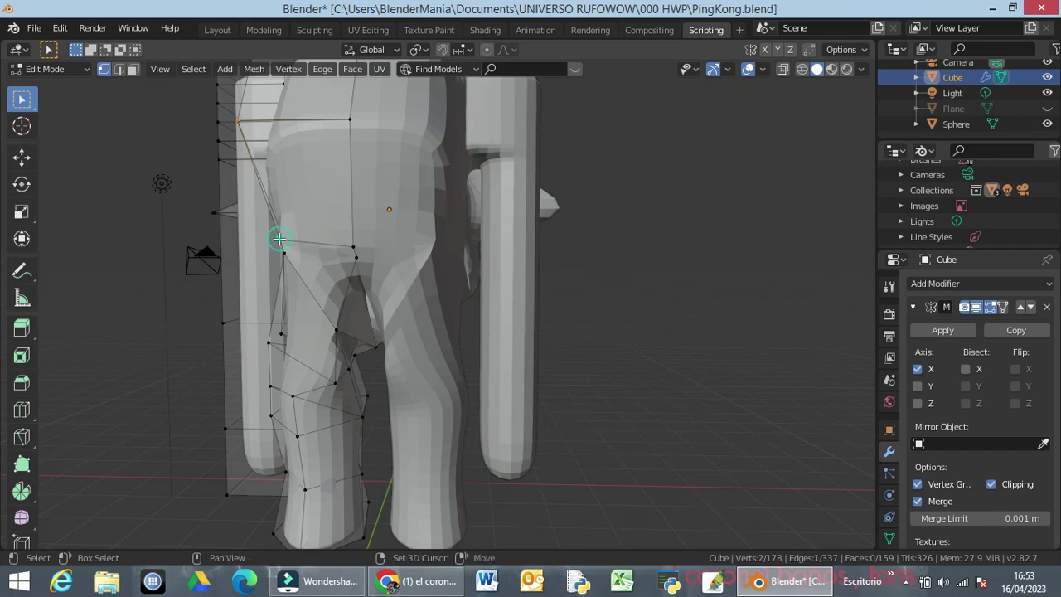
{"action": "left_click", "coordinate": [283, 253], "text": "shift"}
{"action": "left_click", "coordinate": [266, 340], "text": "shift"}
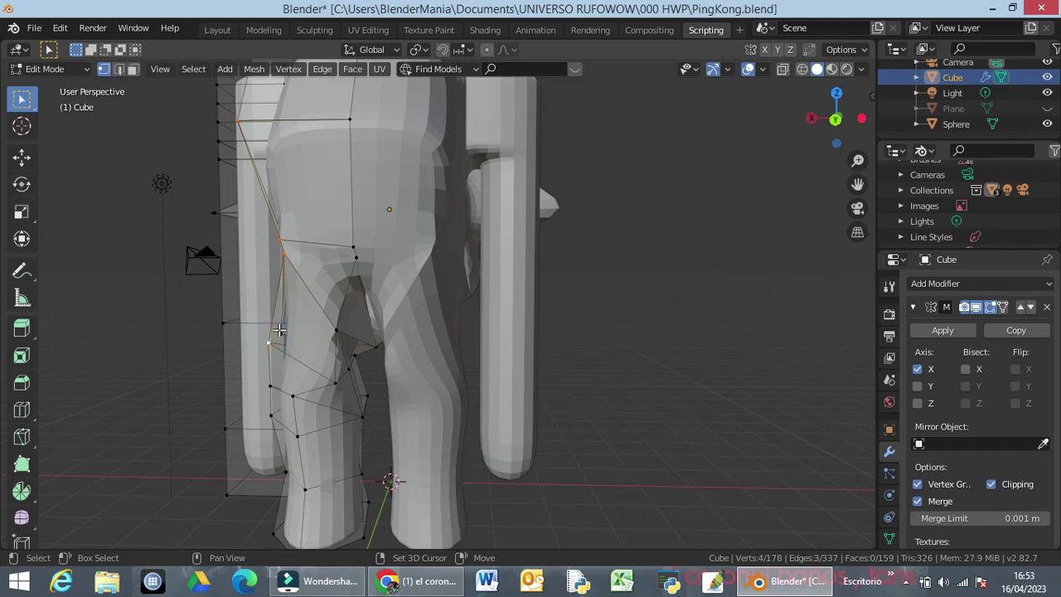
{"action": "left_click", "coordinate": [277, 335], "text": "shift"}
{"action": "middle_click_drag", "start_coordinate": [340, 283], "coordinate": [359, 282]}
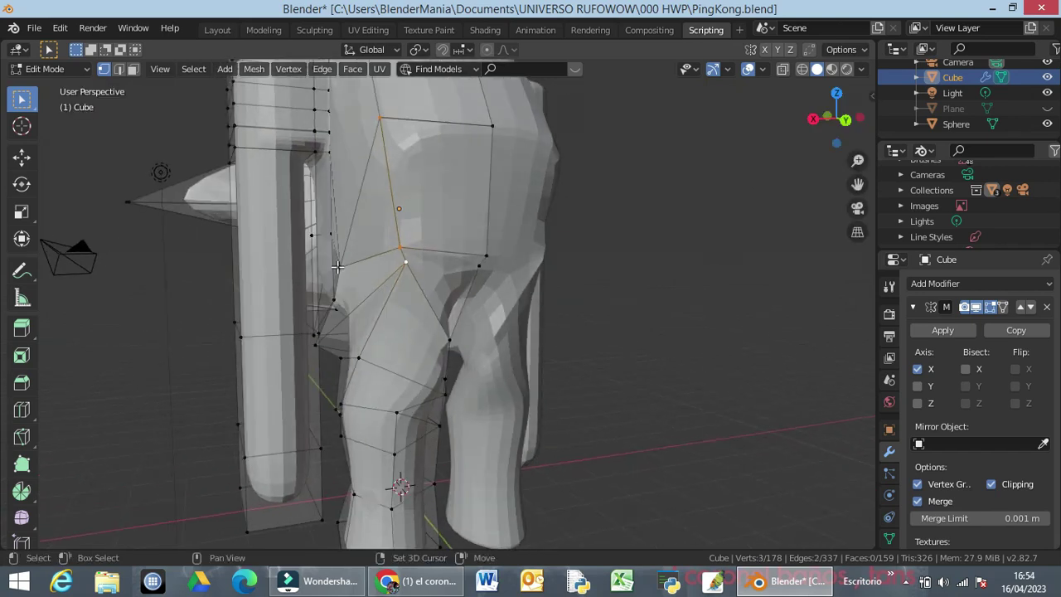
{"action": "left_click", "coordinate": [338, 266], "text": "shift"}
{"action": "left_click", "coordinate": [332, 300], "text": "shift"}
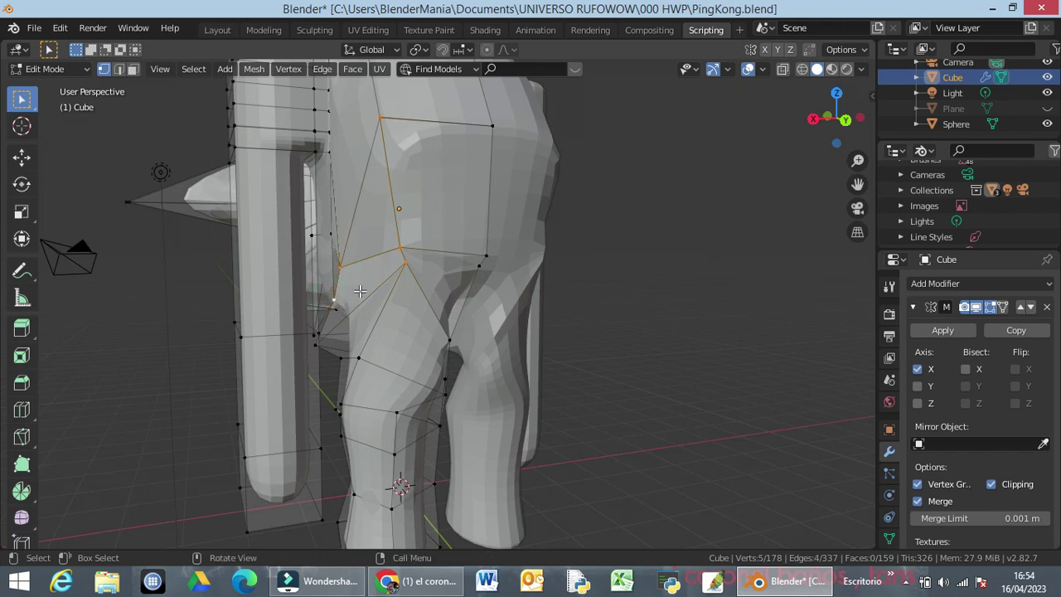
{"action": "key", "text": "g"}
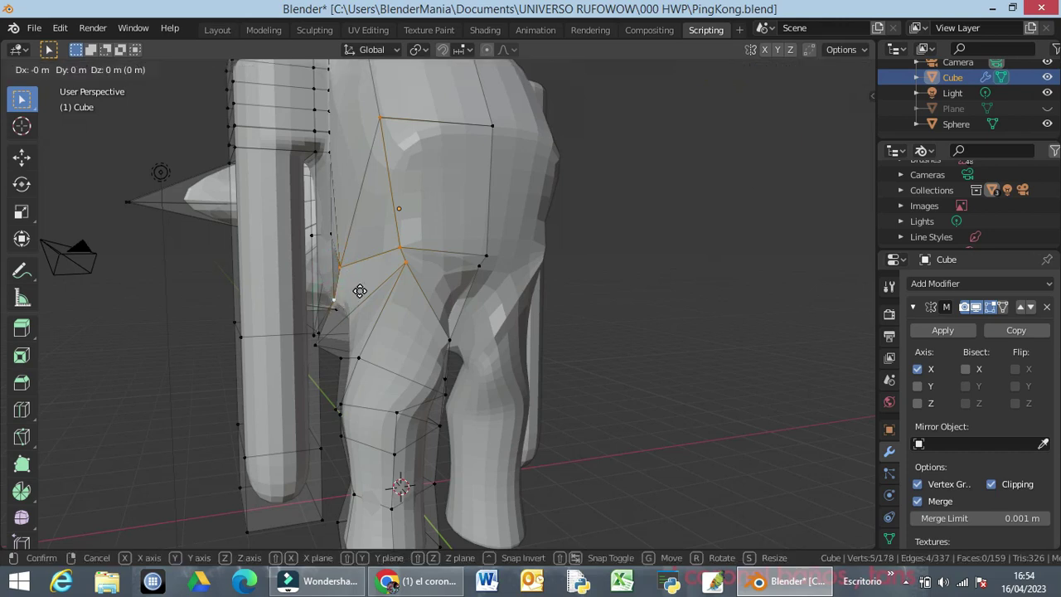
{"action": "key", "text": "x"}
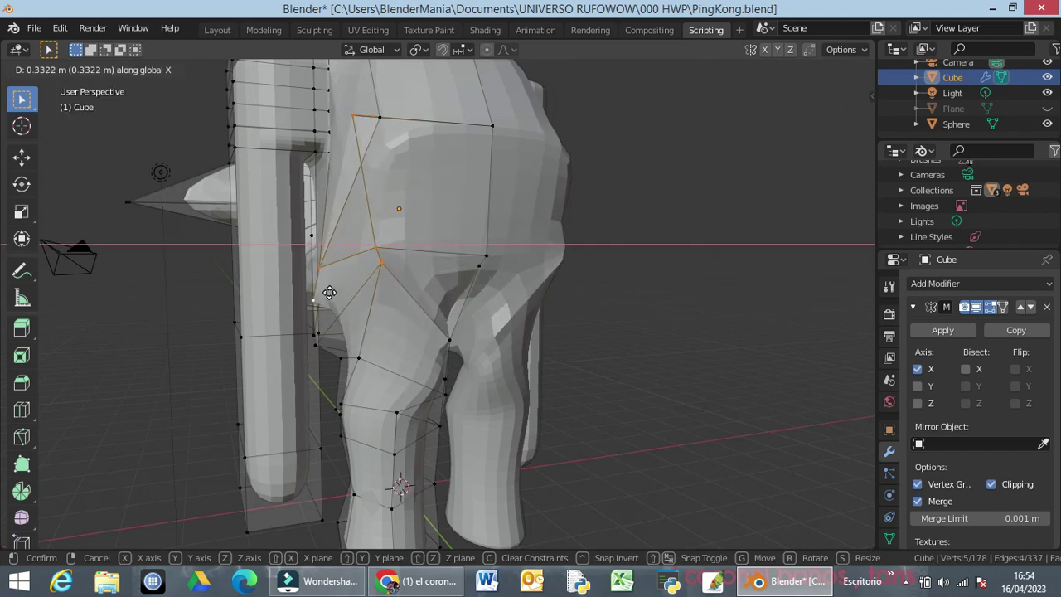
{"action": "left_click", "coordinate": [339, 296]}
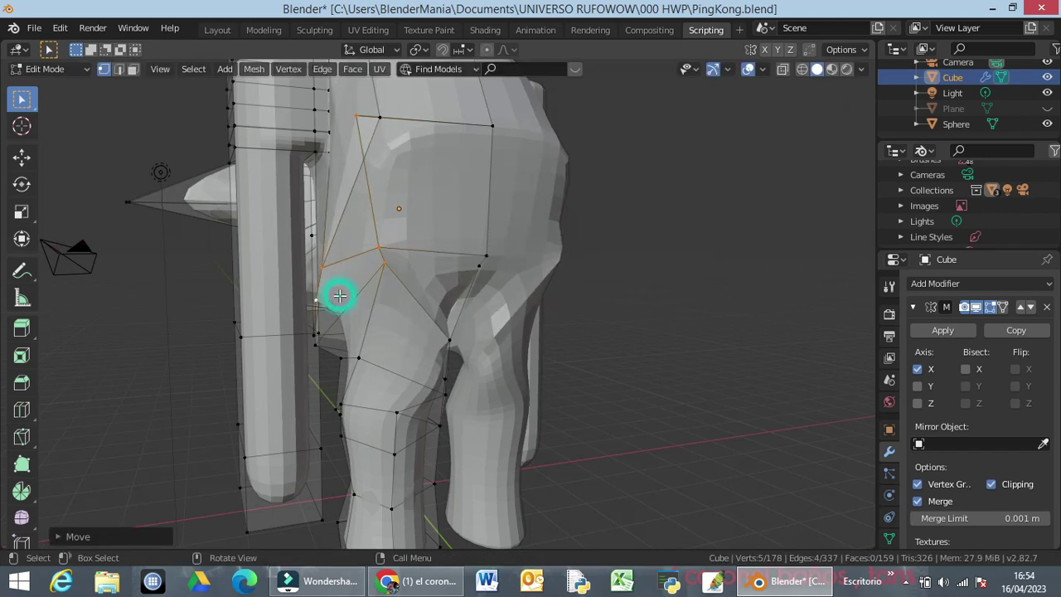
Move the remaining upper outer hip vertex outward along X, slightly past its already shifted neighbour
{"action": "left_click", "coordinate": [377, 118]}
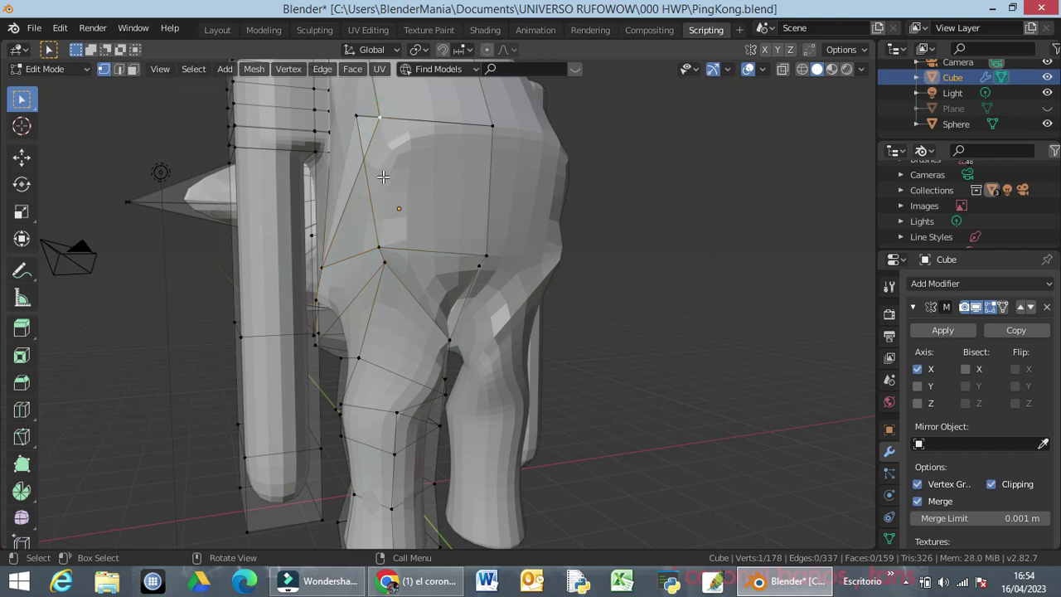
{"action": "key", "text": "g"}
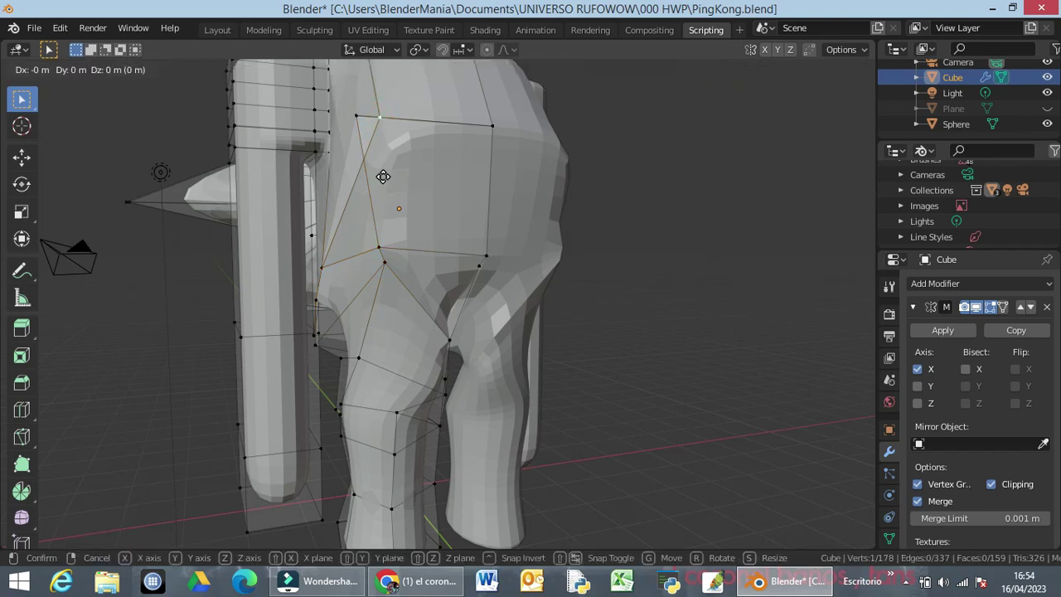
{"action": "key", "text": "x"}
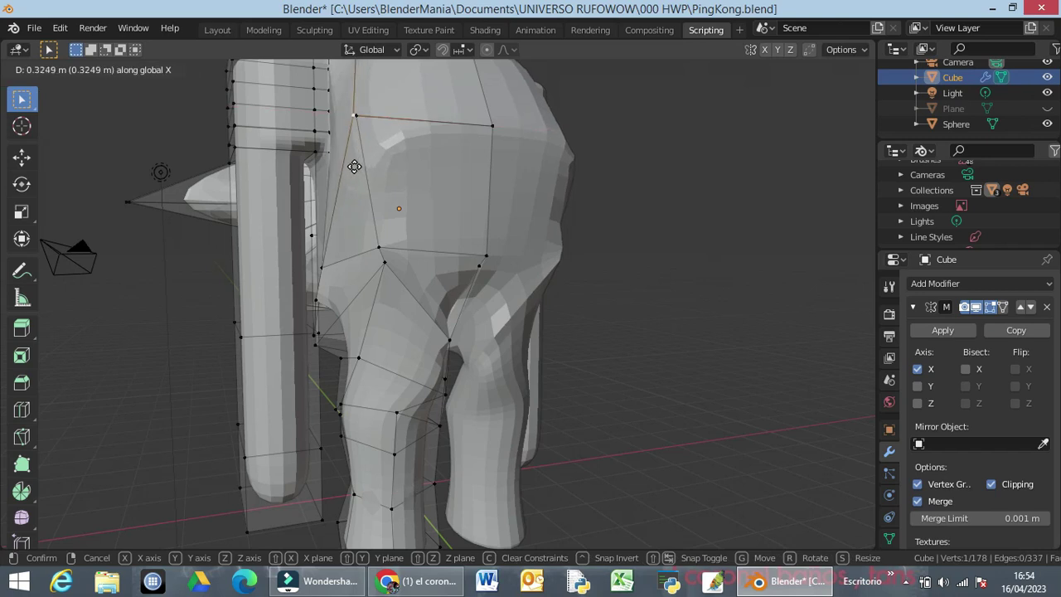
{"action": "left_click", "coordinate": [351, 164]}
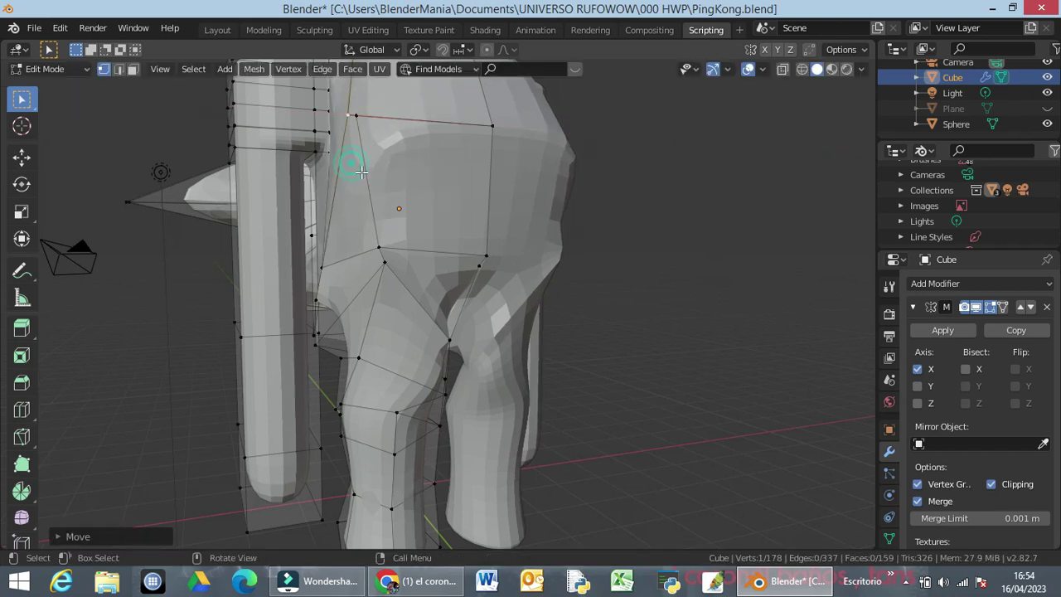
Select the horizontal edge across the lower back and move it about 0.5 m up and forward
{"action": "middle_click_drag", "start_coordinate": [447, 215], "coordinate": [411, 270]}
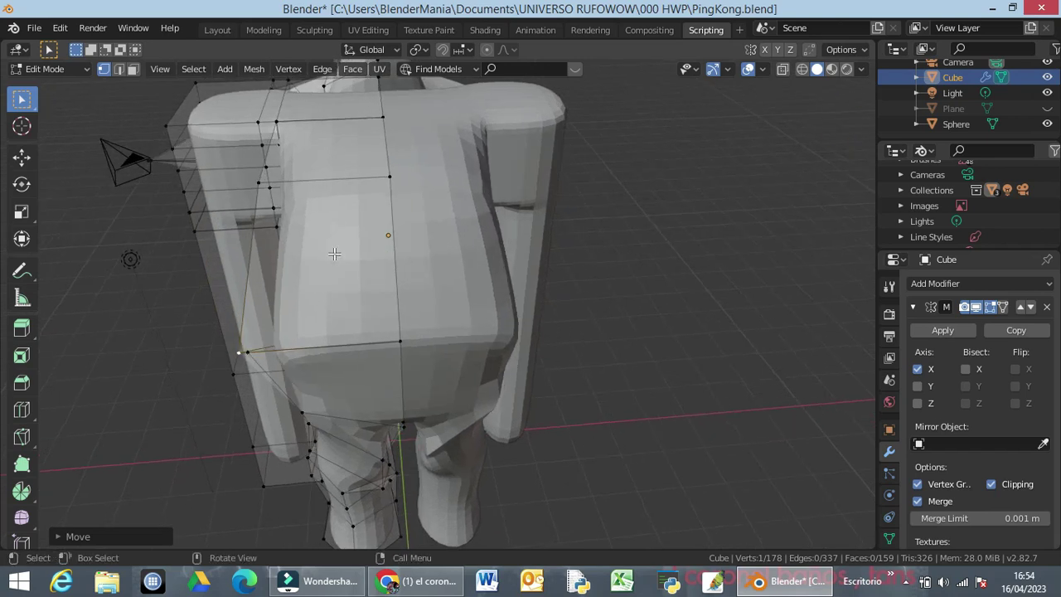
{"action": "left_click", "coordinate": [327, 345]}
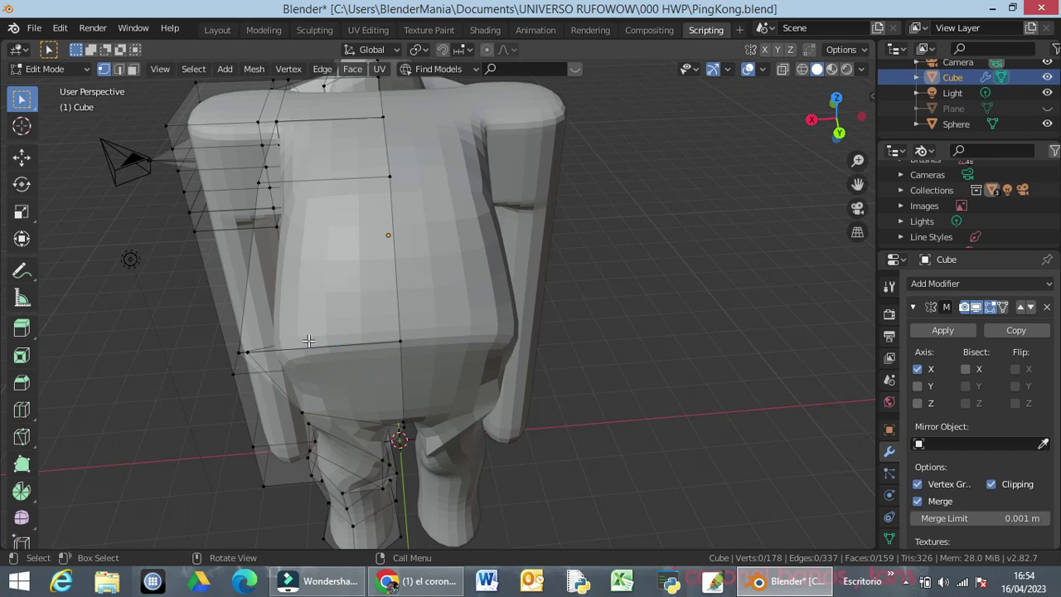
{"action": "left_click", "coordinate": [310, 348], "text": "alt"}
{"action": "key", "text": "g"}
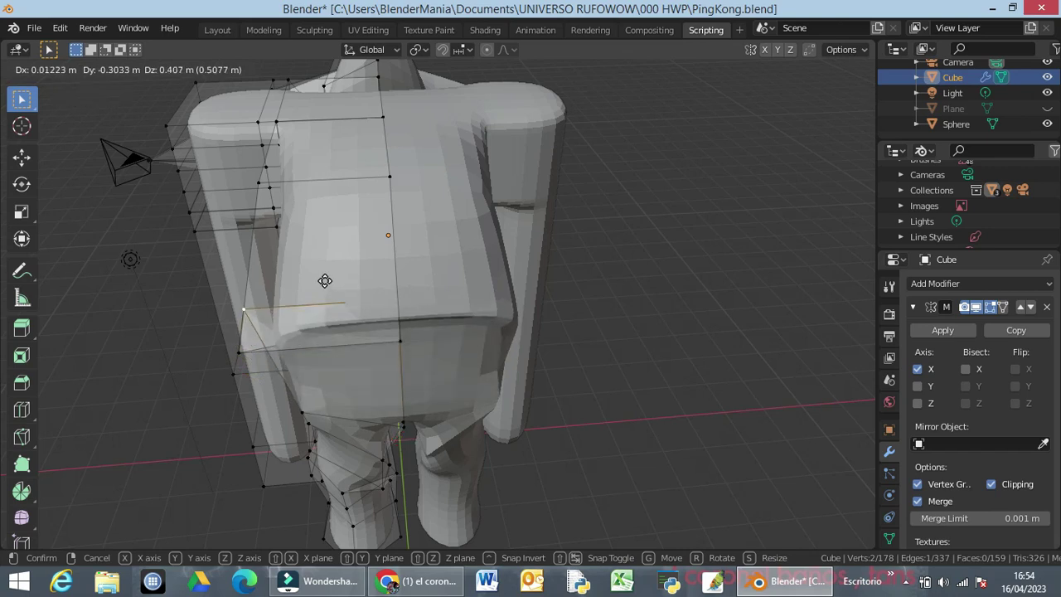
{"action": "left_click", "coordinate": [324, 281]}
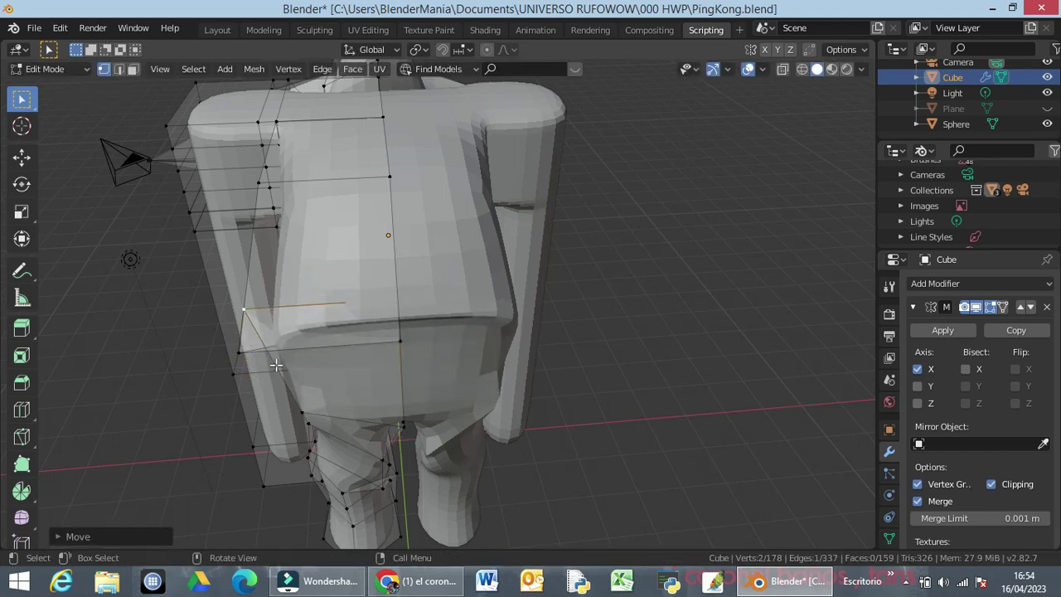
{"action": "left_click", "coordinate": [269, 391]}
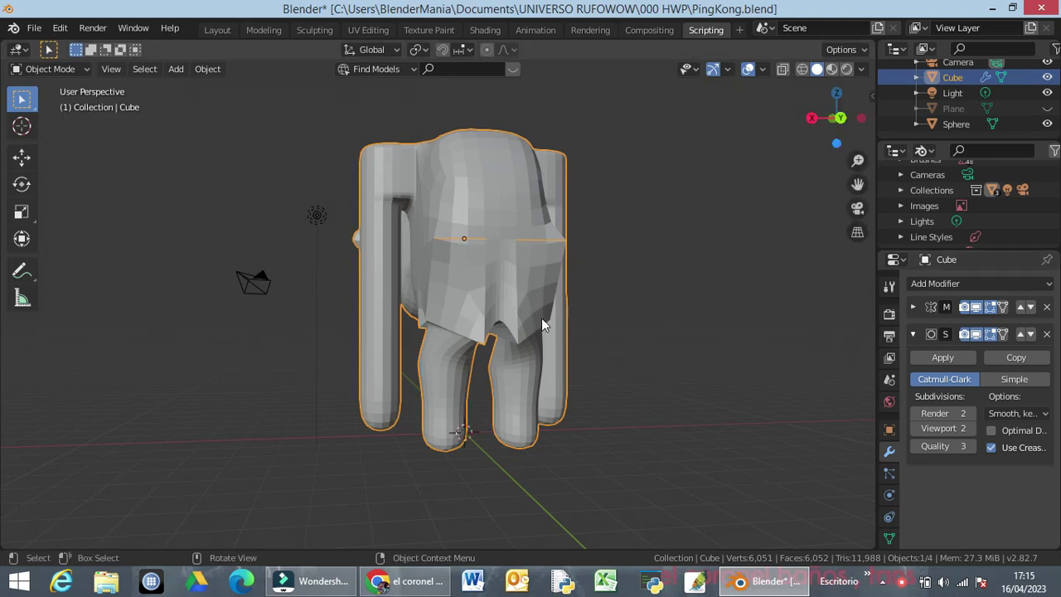
Enter edit mode on the body mesh and select the large rear thigh face below the buttock
{"action": "middle_click_drag", "start_coordinate": [481, 359], "coordinate": [502, 400]}
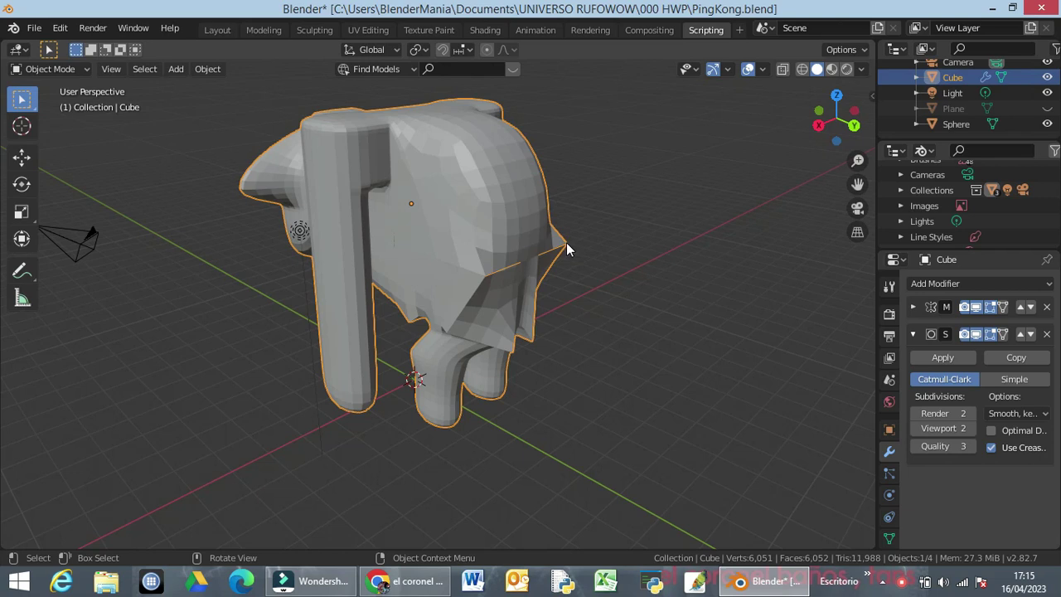
{"action": "middle_click_drag", "start_coordinate": [554, 268], "coordinate": [485, 315]}
{"action": "left_click", "coordinate": [503, 319]}
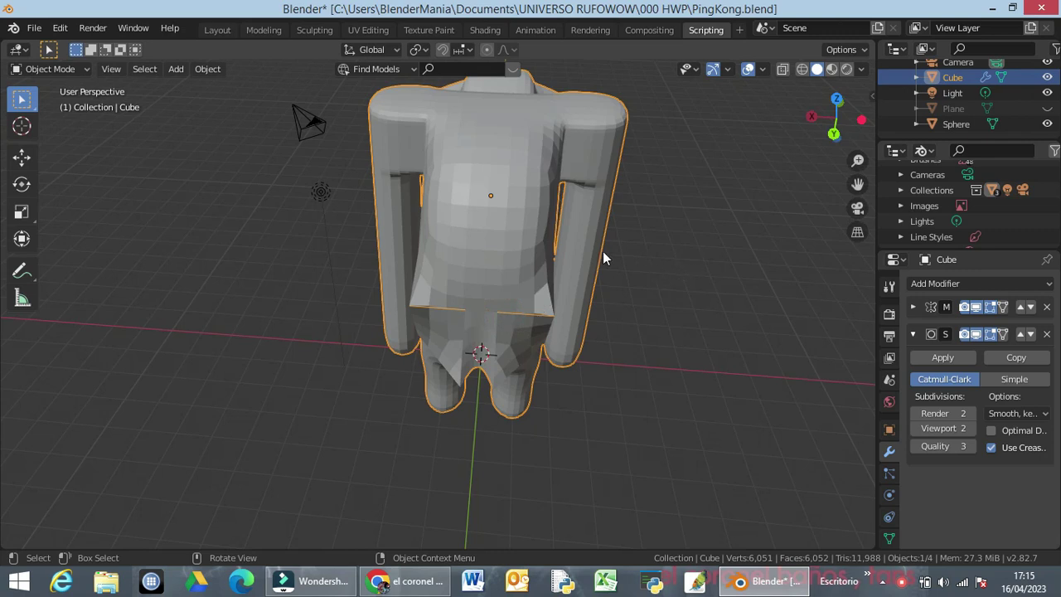
{"action": "key", "text": "Tab"}
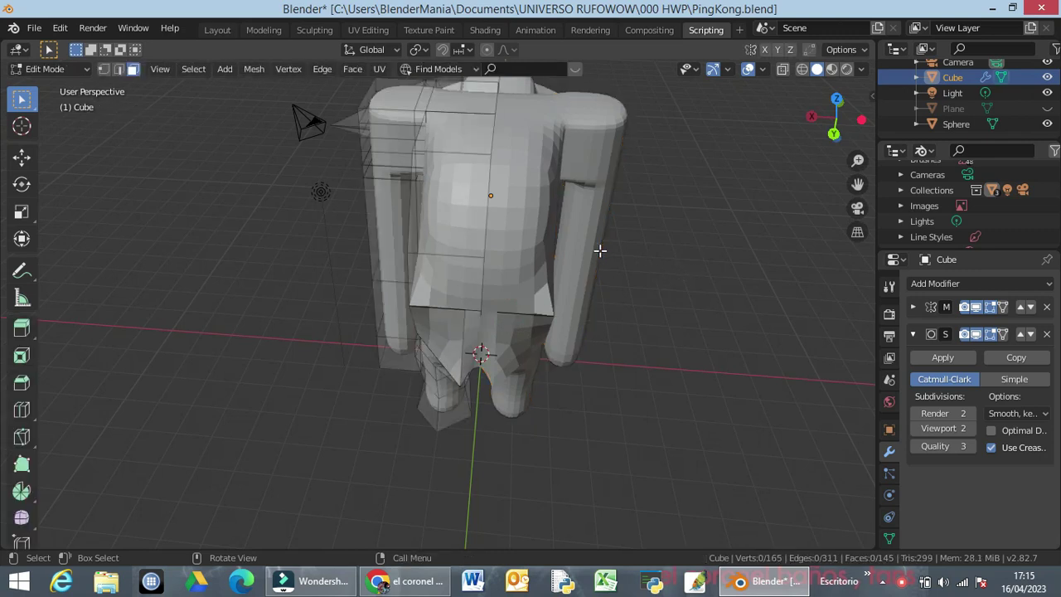
{"action": "left_click", "coordinate": [447, 309]}
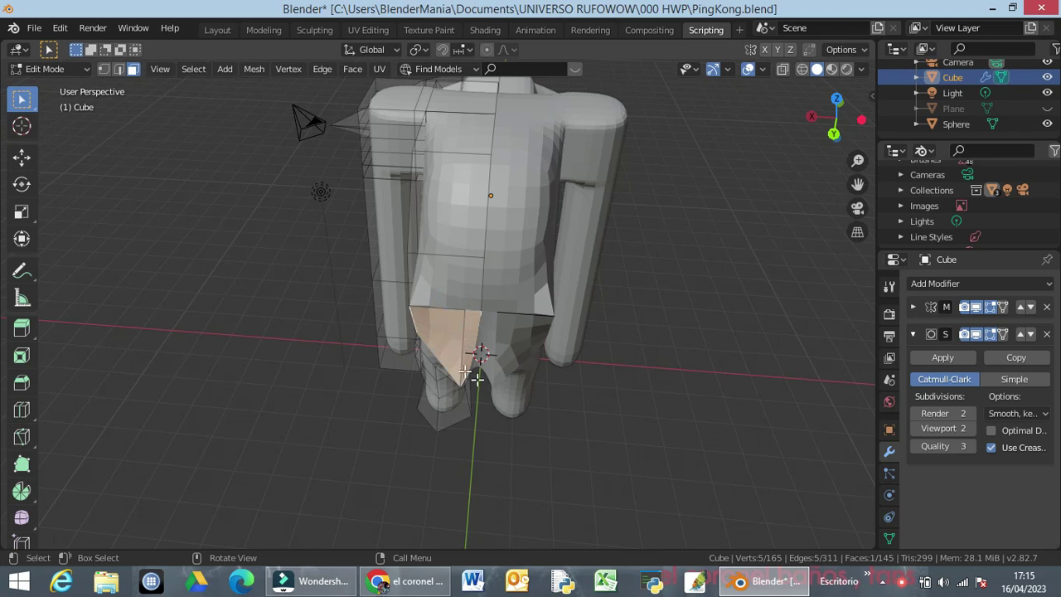
Try to bevel the horizontal edges between the buttocks and the rear thigh in edge mode
{"action": "middle_click_drag", "start_coordinate": [498, 328], "coordinate": [497, 311]}
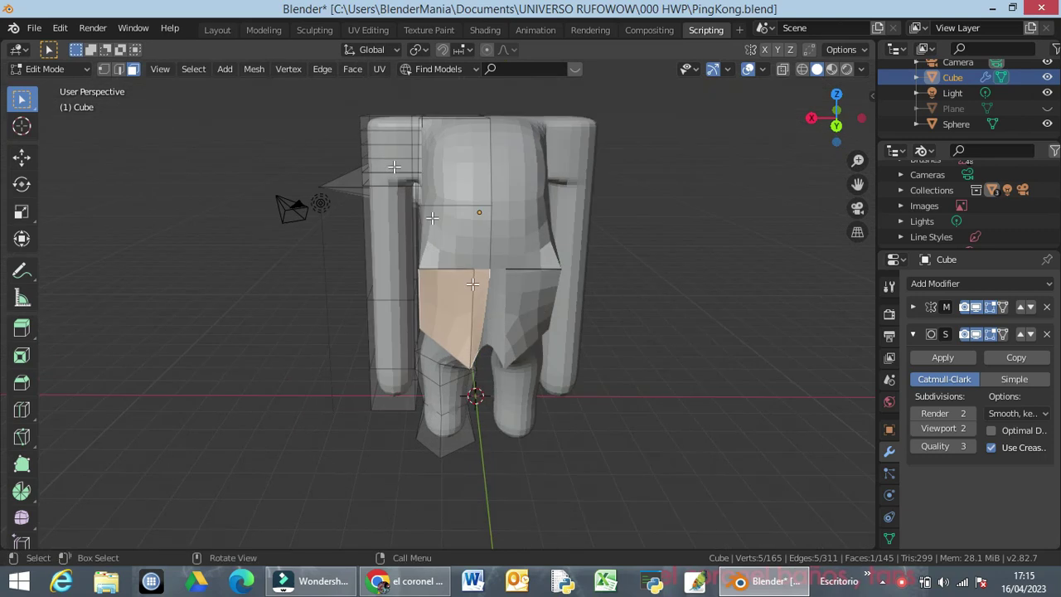
{"action": "left_click", "coordinate": [117, 70]}
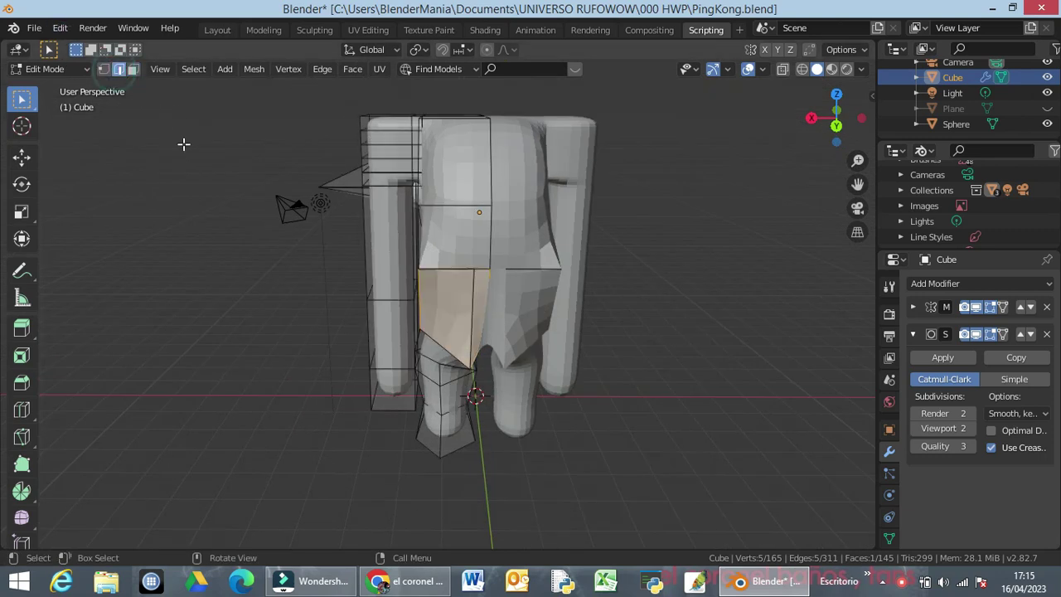
{"action": "left_click", "coordinate": [439, 270]}
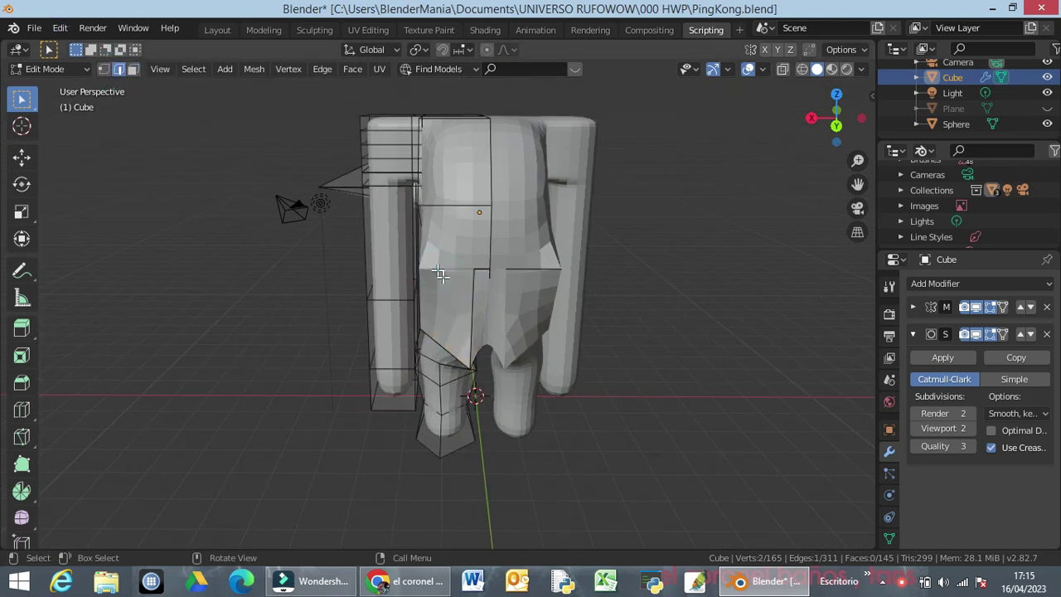
{"action": "middle_click_drag", "start_coordinate": [481, 314], "coordinate": [528, 259]}
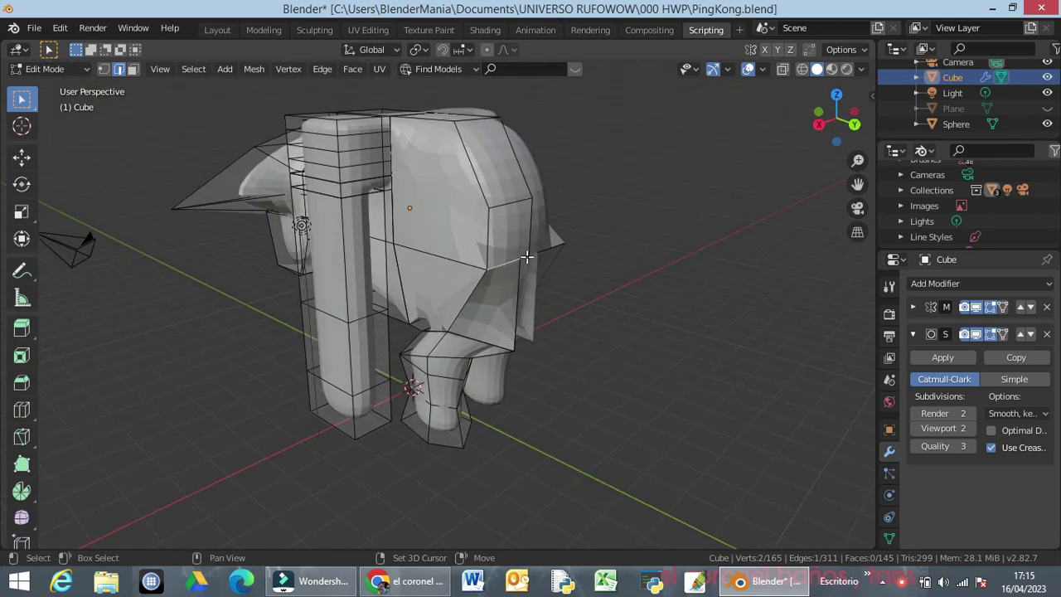
{"action": "left_click", "coordinate": [525, 259], "text": "shift"}
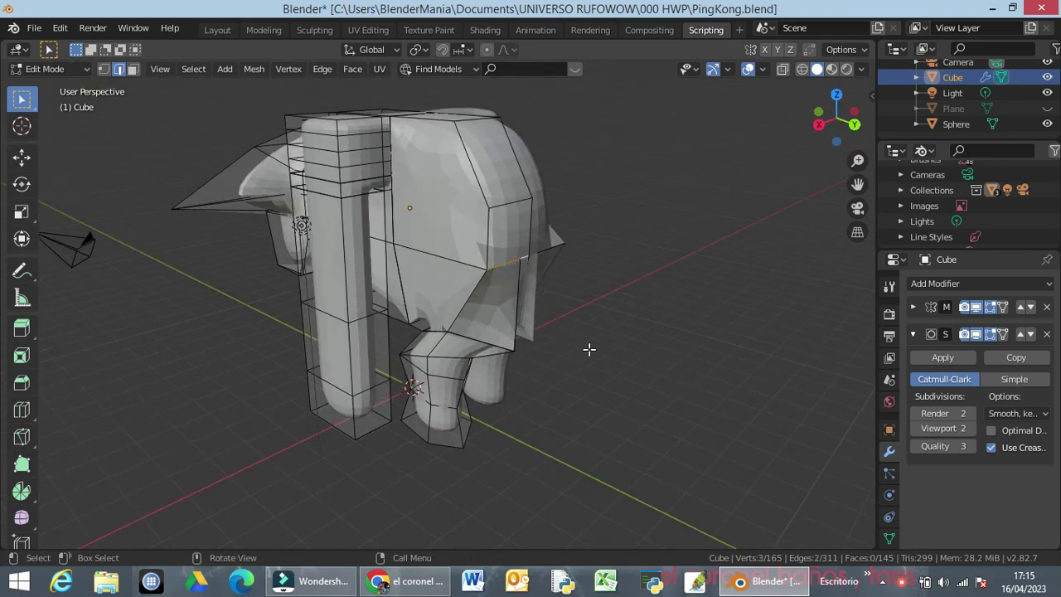
{"action": "key", "text": "ctrl+b"}
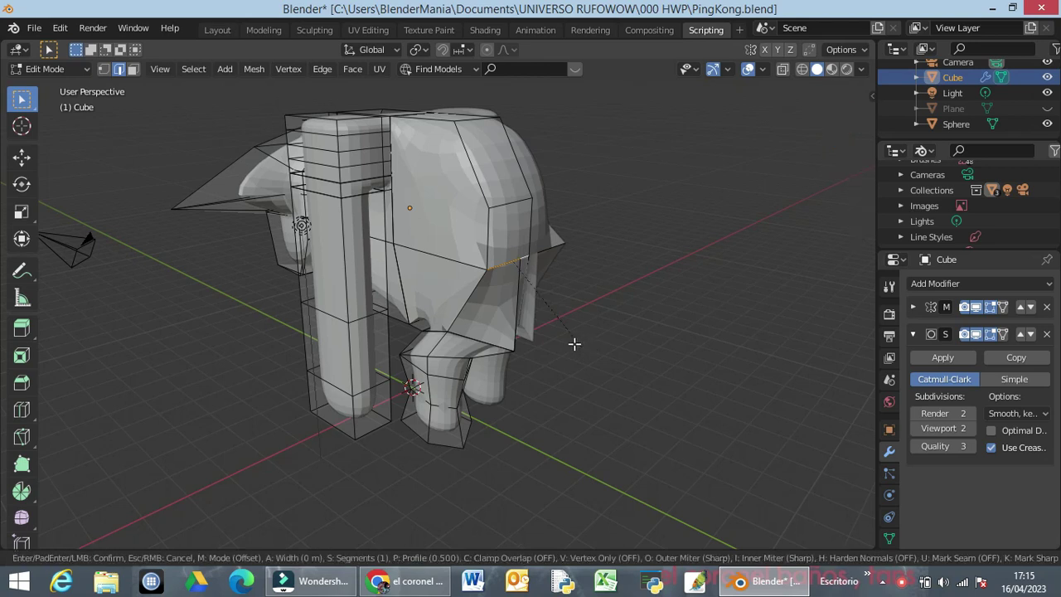
{"action": "left_click", "coordinate": [649, 379]}
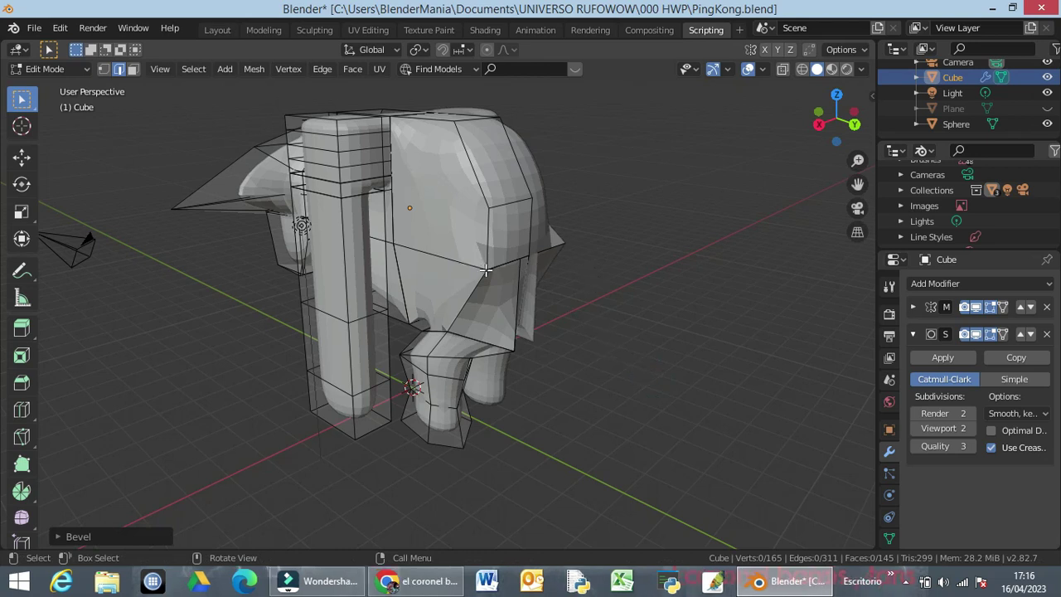
Select the lowest corner vertex of the rear thigh in vertex mode and raise it along Z
{"action": "left_click", "coordinate": [485, 270]}
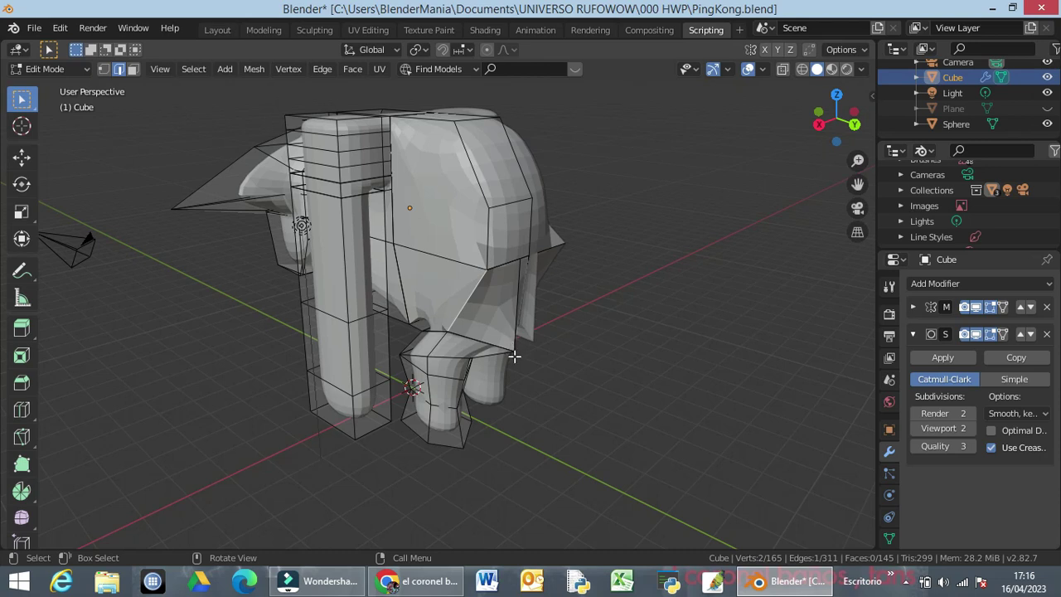
{"action": "left_click", "coordinate": [101, 71]}
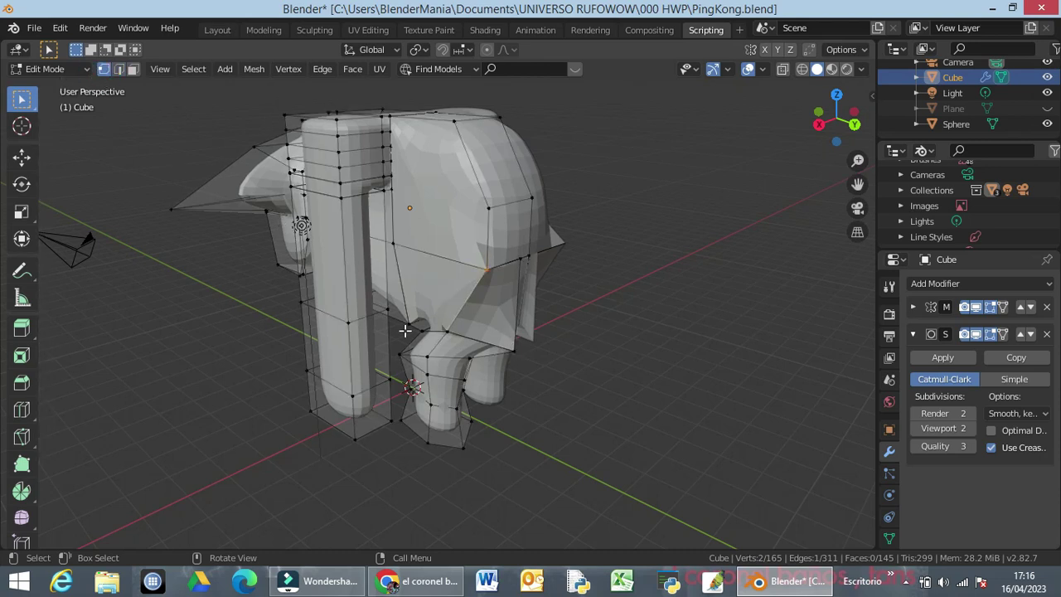
{"action": "left_click", "coordinate": [513, 351]}
{"action": "key", "text": "g"}
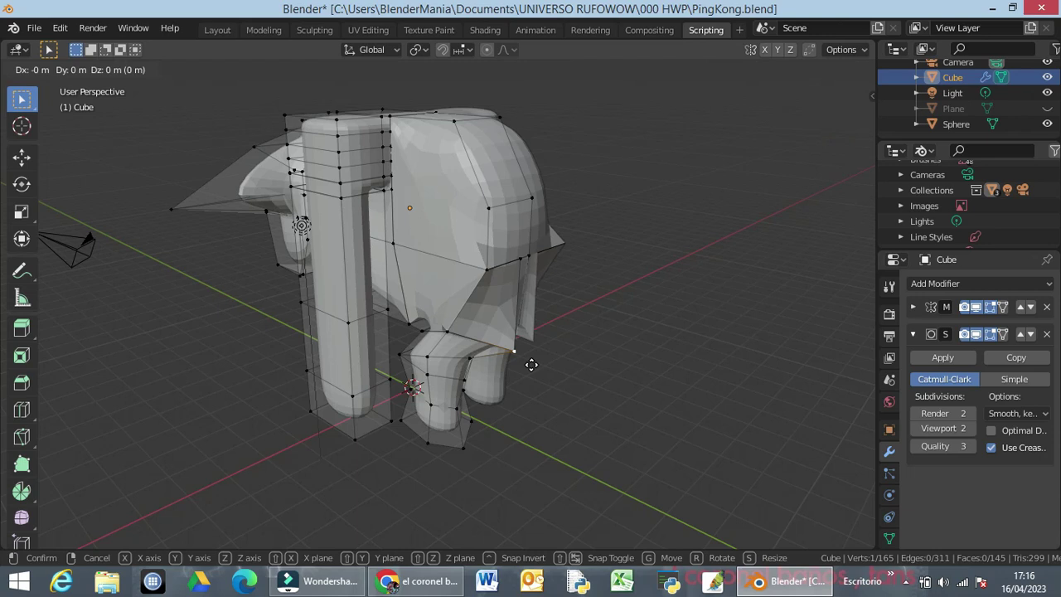
{"action": "key", "text": "z"}
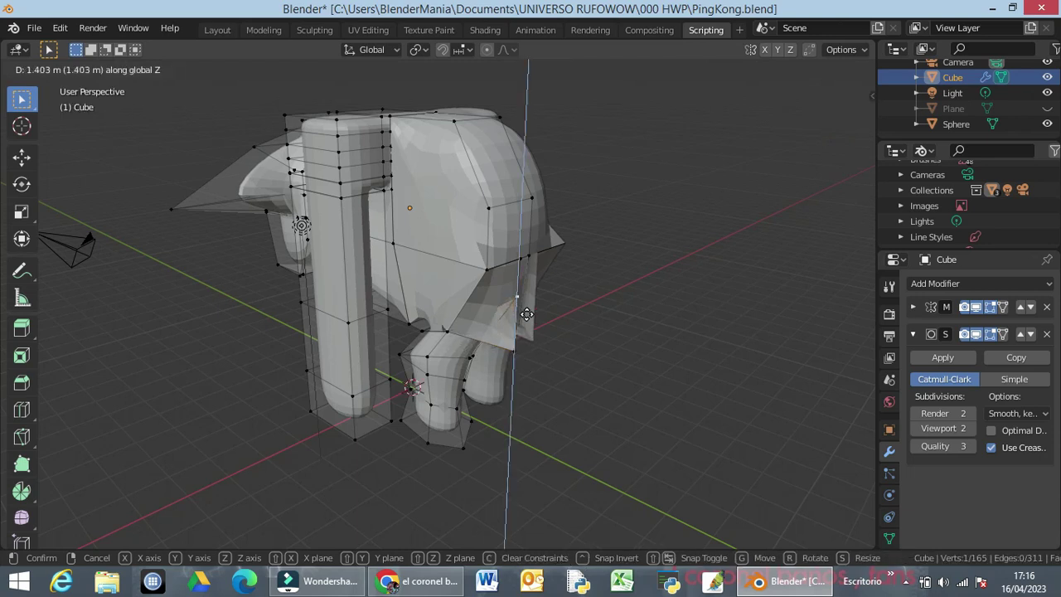
{"action": "left_click", "coordinate": [525, 320]}
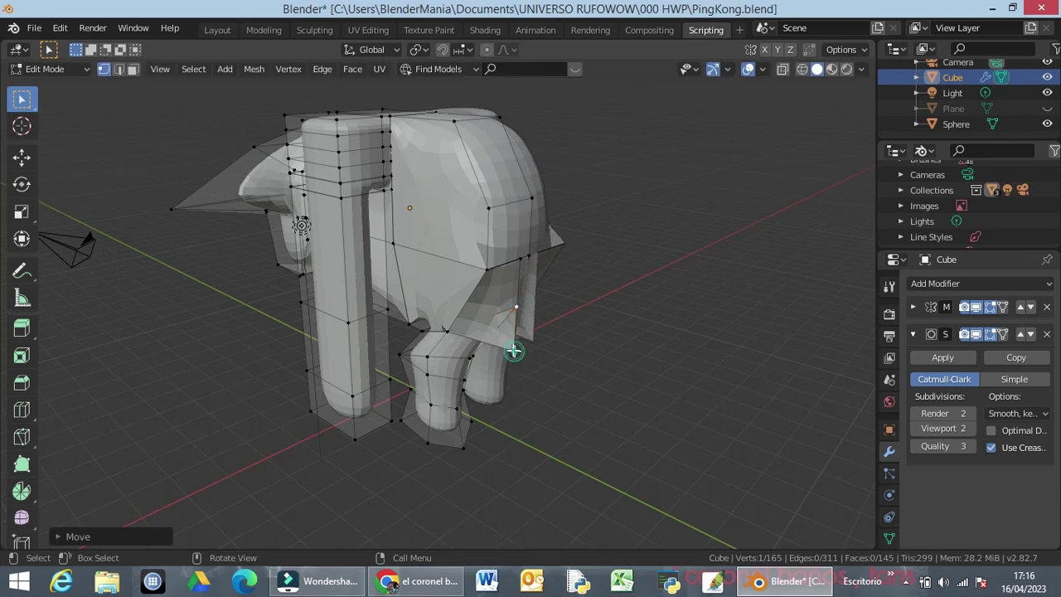
Select the remaining vertex at the rear thigh's lowest corner and move it about 0.9 m up beside the raised one
{"action": "key", "text": "ctrl+z"}
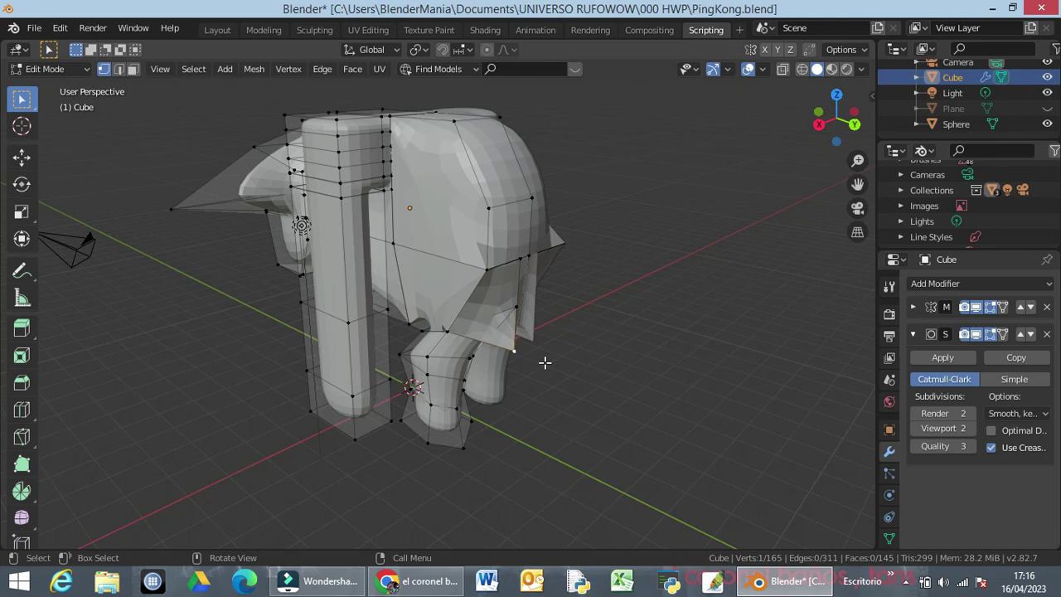
{"action": "key", "text": "g"}
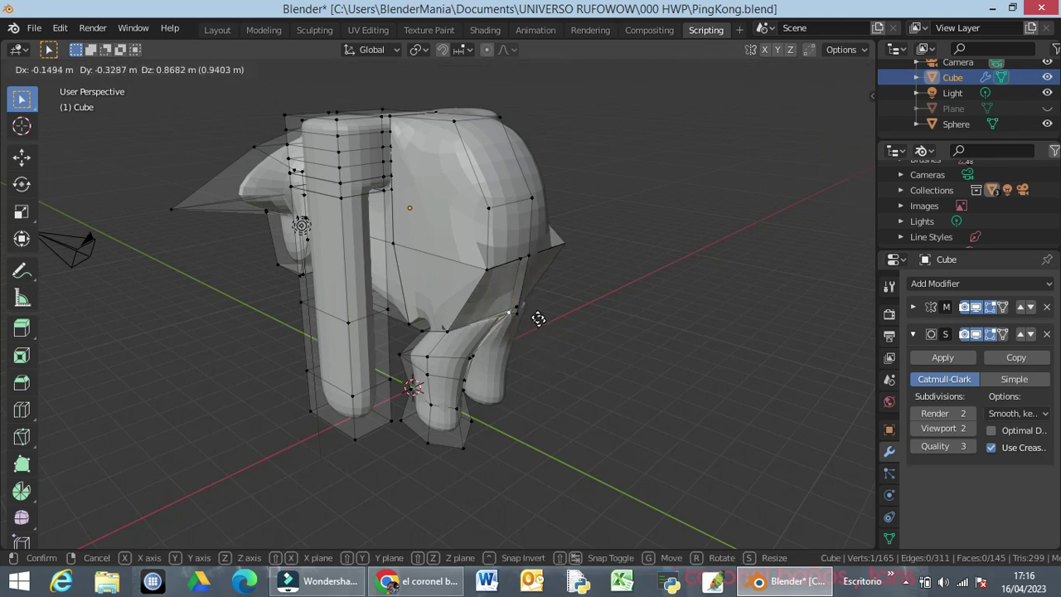
{"action": "left_click", "coordinate": [537, 316]}
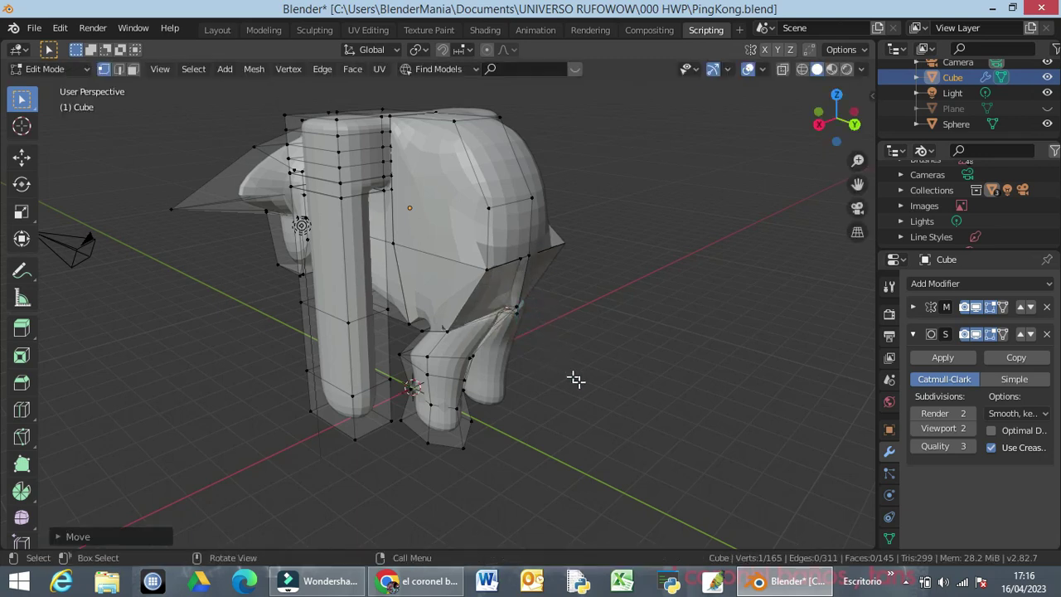
Select the inner rear vertex at the crotch and raise it about 0.44 m along Z
{"action": "middle_click_drag", "start_coordinate": [576, 379], "coordinate": [505, 323]}
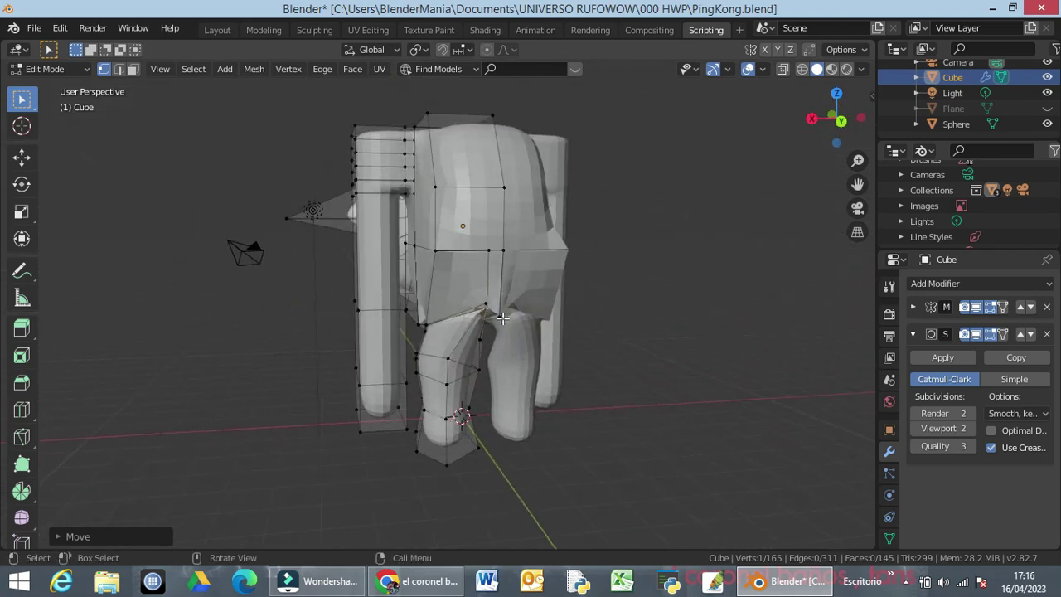
{"action": "left_click", "coordinate": [498, 315]}
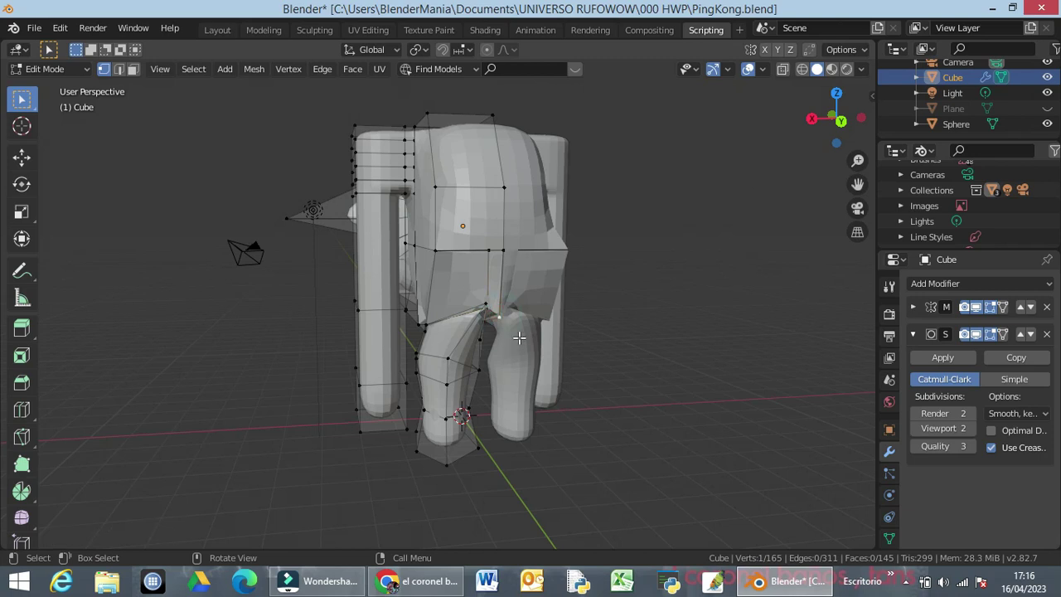
{"action": "key", "text": "g"}
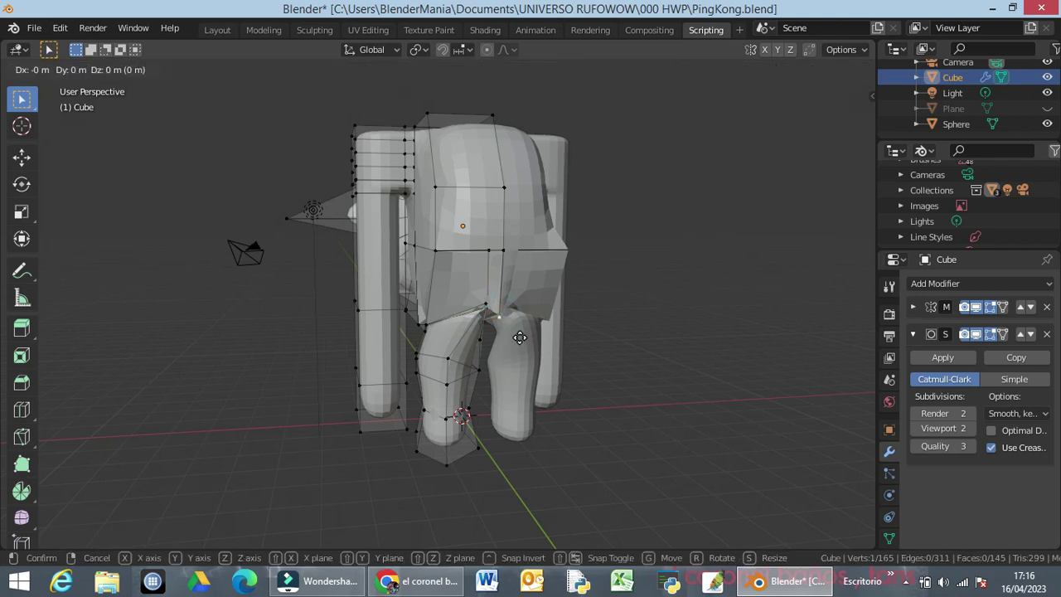
{"action": "key", "text": "z"}
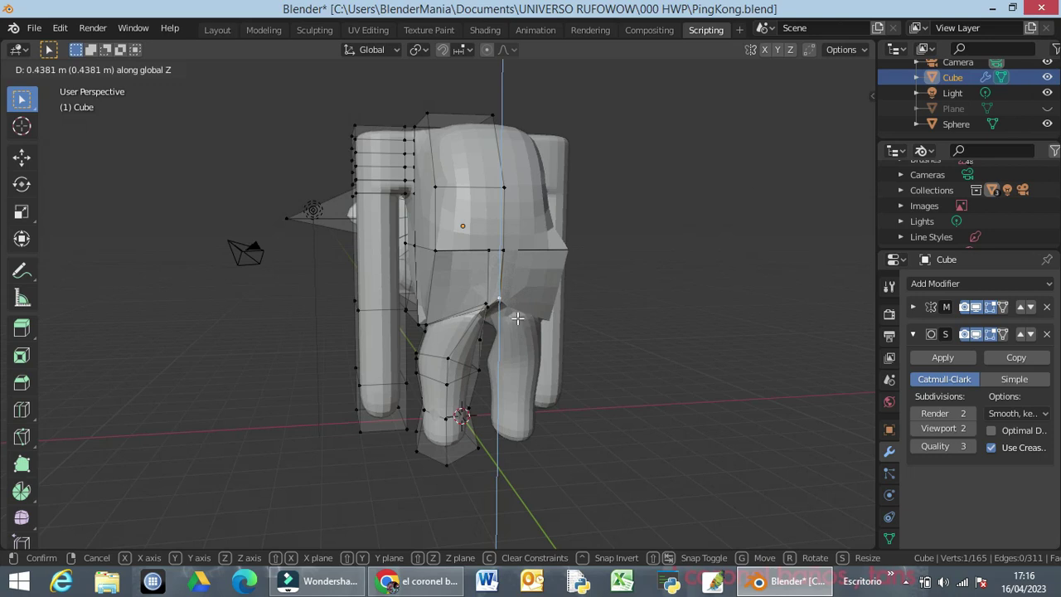
{"action": "left_click", "coordinate": [517, 317]}
Select the short edge at the top of the rear thigh's outer side in edge mode and raise it along Z
{"action": "middle_click_drag", "start_coordinate": [517, 317], "coordinate": [566, 331]}
{"action": "left_click", "coordinate": [459, 314]}
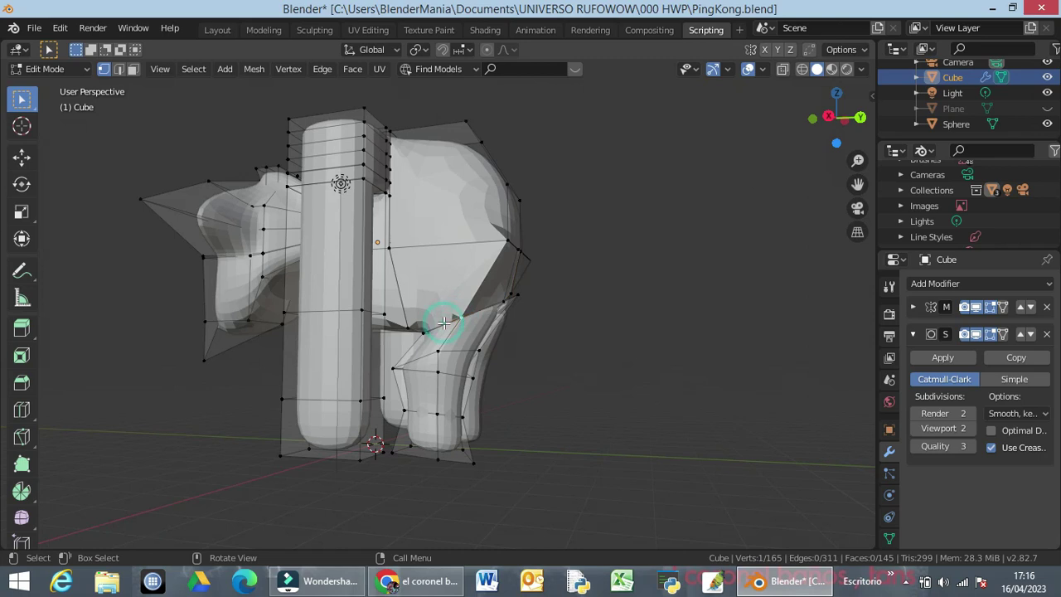
{"action": "key", "text": "2"}
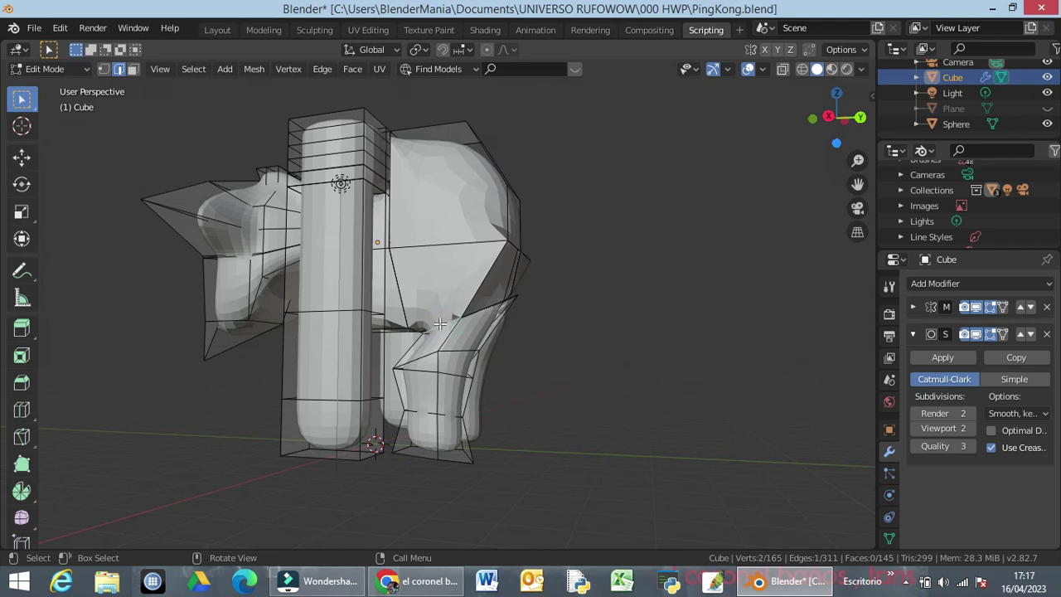
{"action": "key", "text": "g"}
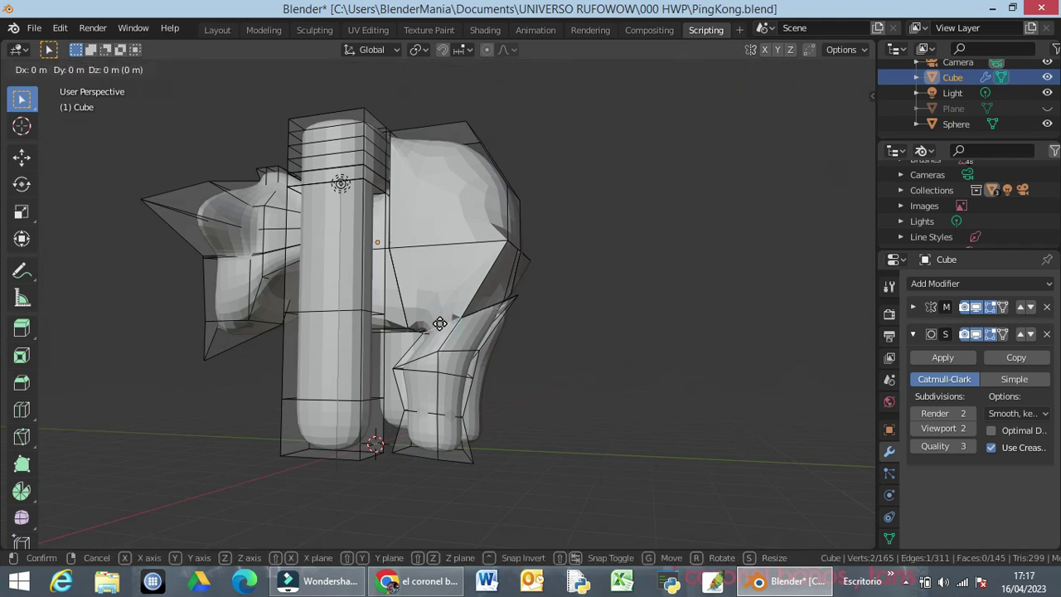
{"action": "key", "text": "z"}
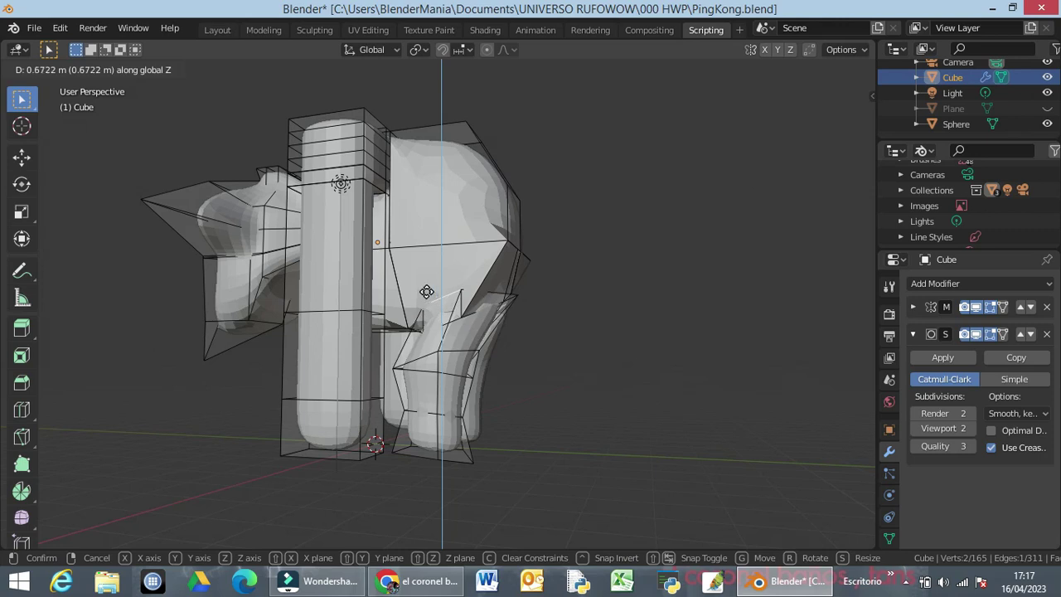
{"action": "left_click", "coordinate": [426, 299]}
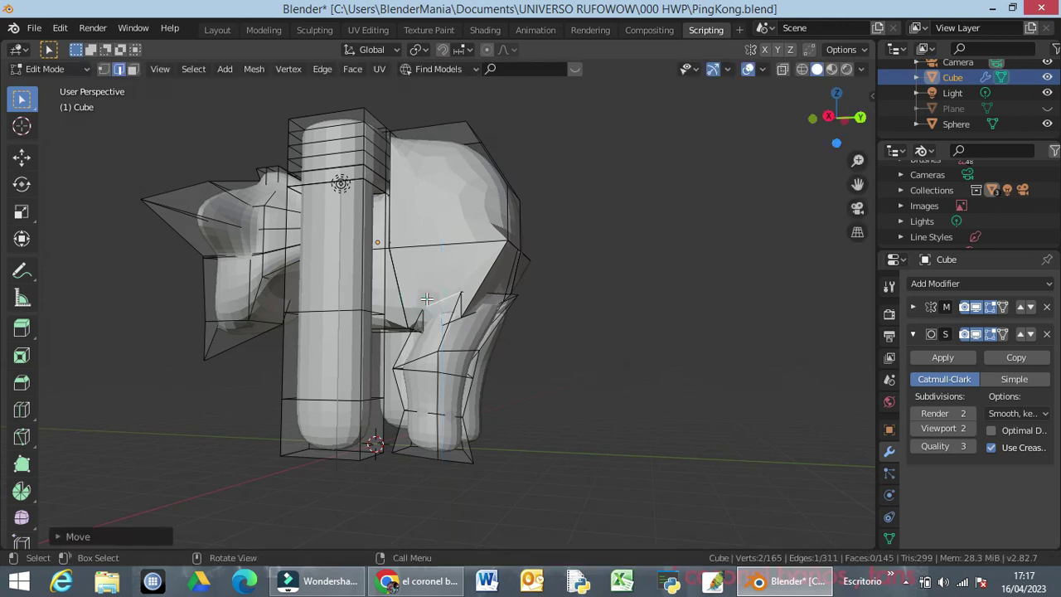
Move the raised thigh edge outward along X, well beyond the leg, and raise it about 0.37 m along Z
{"action": "key", "text": "g"}
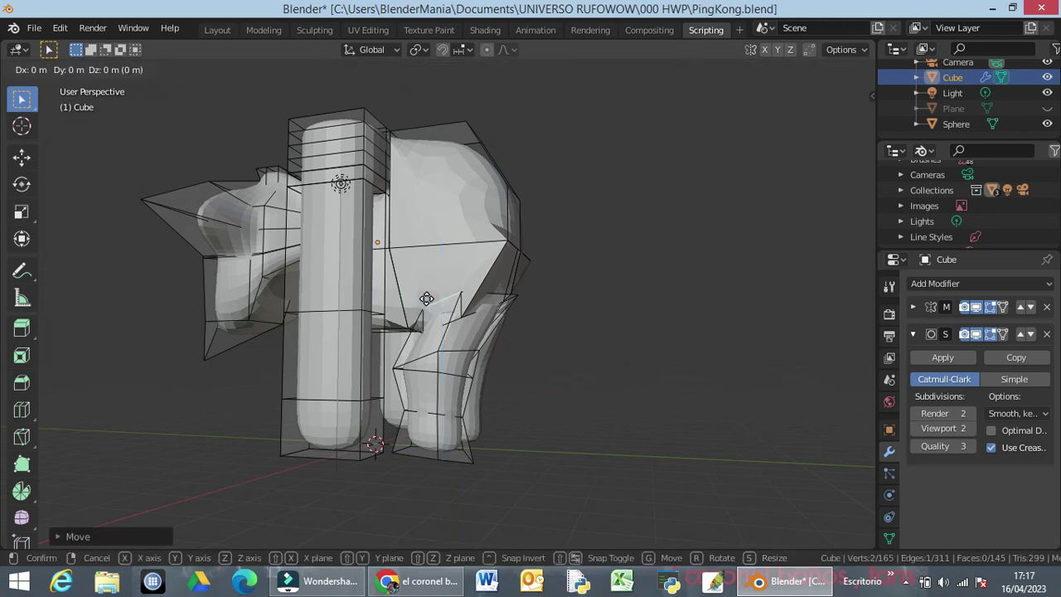
{"action": "key", "text": "x"}
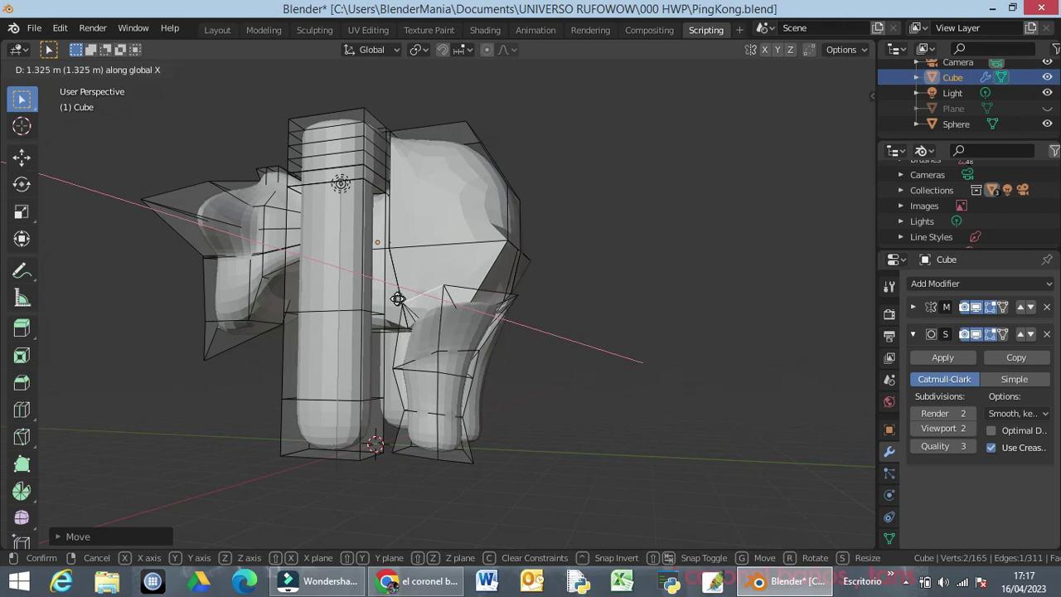
{"action": "left_click", "coordinate": [370, 300]}
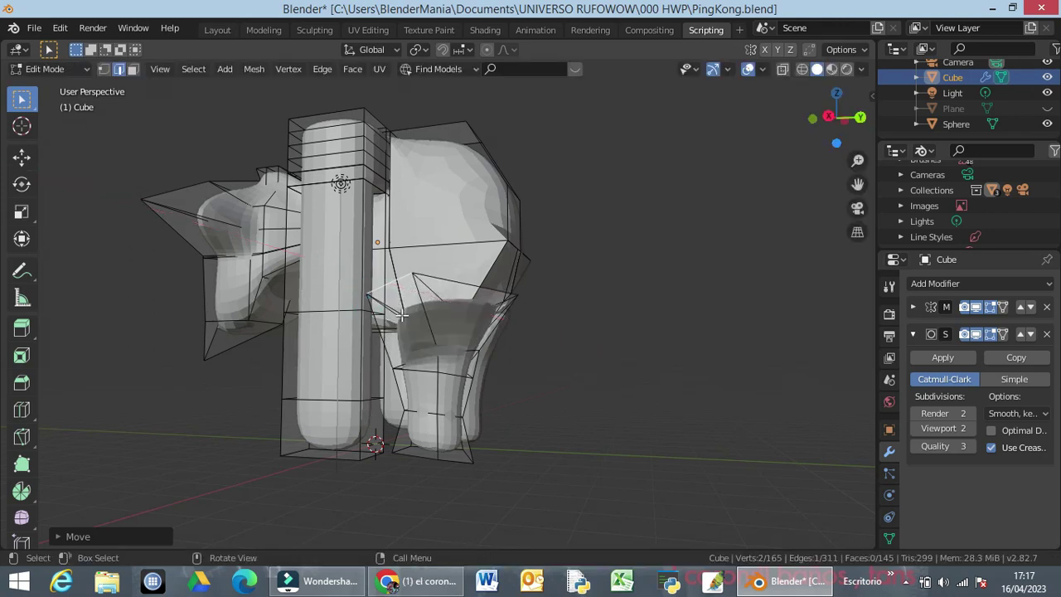
{"action": "key", "text": "g"}
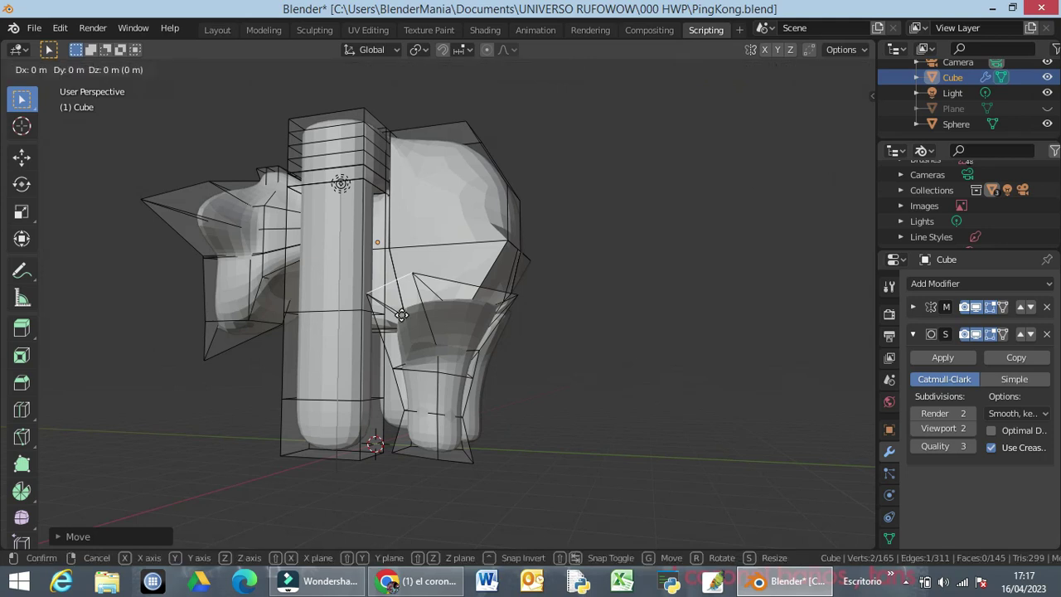
{"action": "key", "text": "z"}
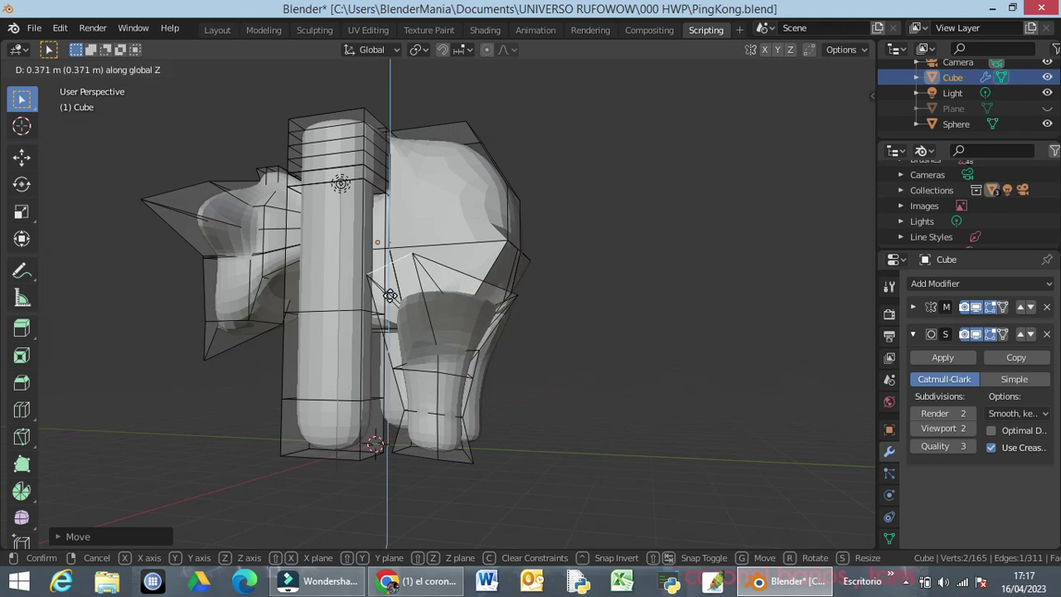
{"action": "left_click", "coordinate": [390, 296]}
Bring the flared thigh edge freely back toward the body from behind, placing it beside the hip at the arm
{"action": "middle_click_drag", "start_coordinate": [401, 300], "coordinate": [268, 316]}
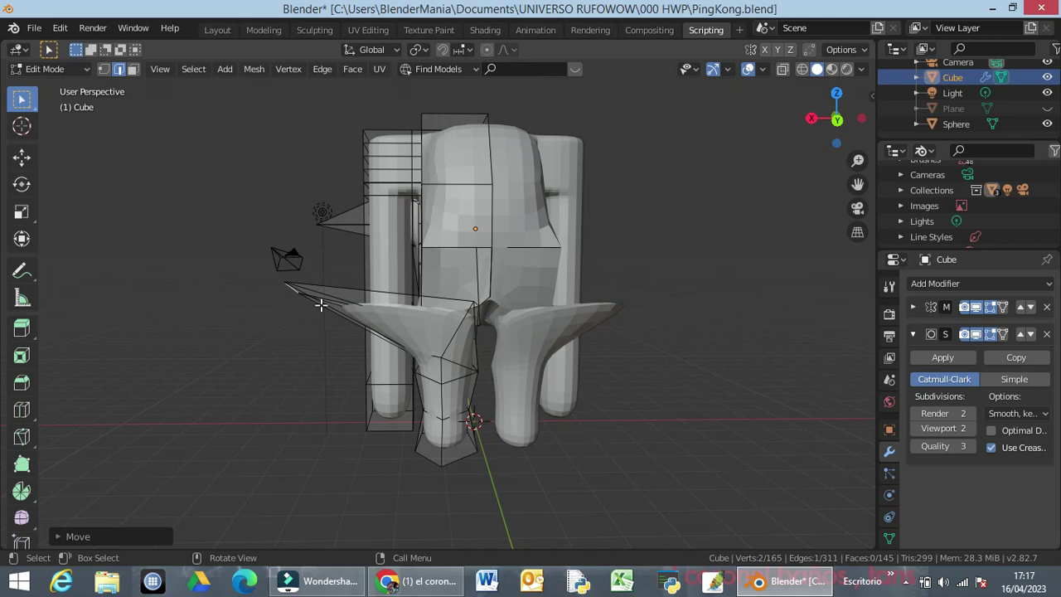
{"action": "key", "text": "g"}
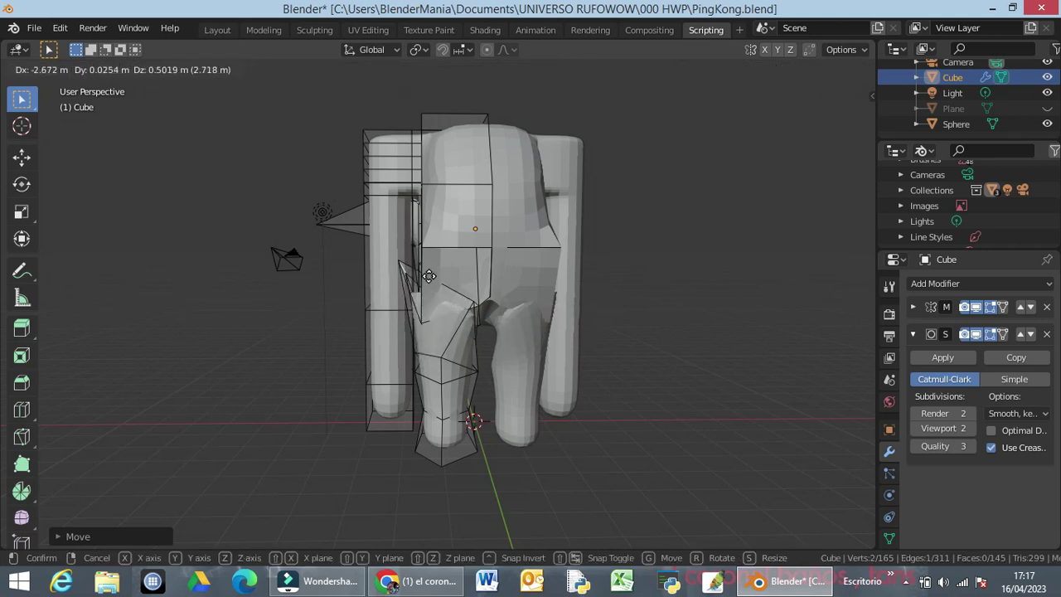
{"action": "left_click", "coordinate": [414, 264]}
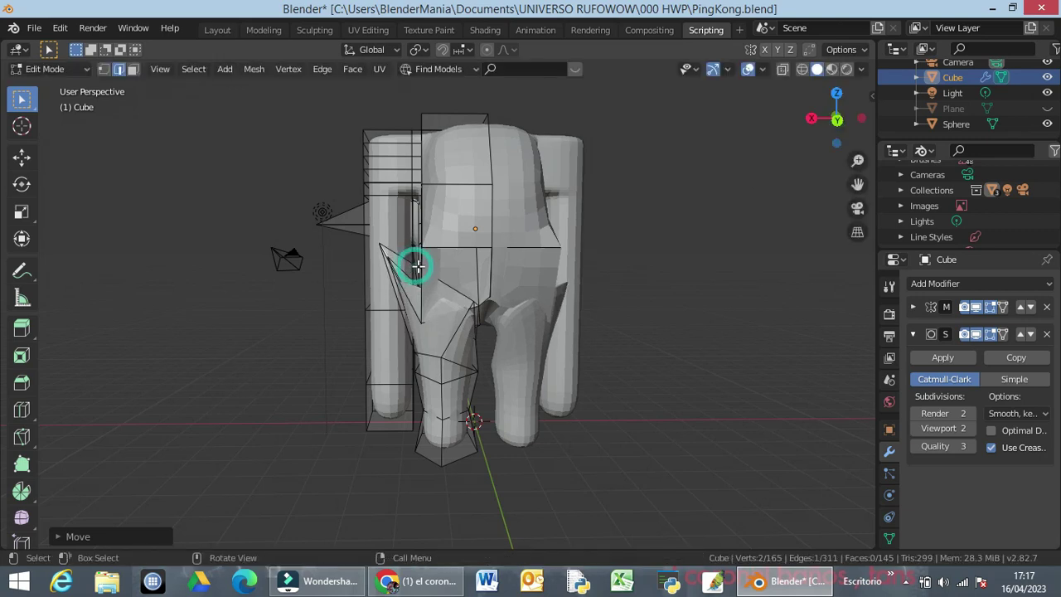
Select the horizontal edge on the side of the hip and move it about 0.9 m outward along X in back view
{"action": "left_click", "coordinate": [422, 236]}
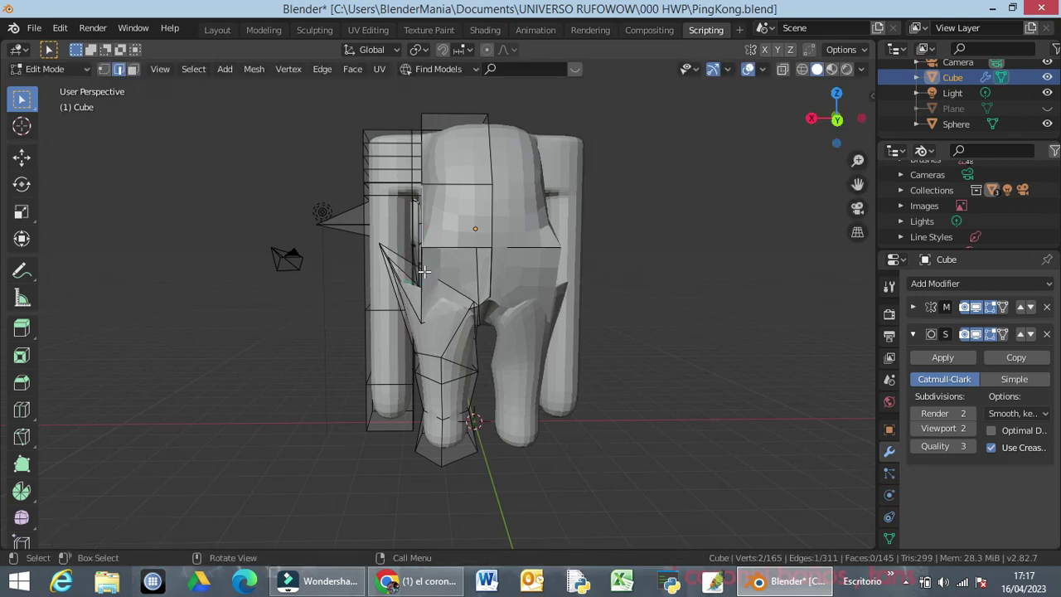
{"action": "left_click", "coordinate": [432, 241], "text": "shift"}
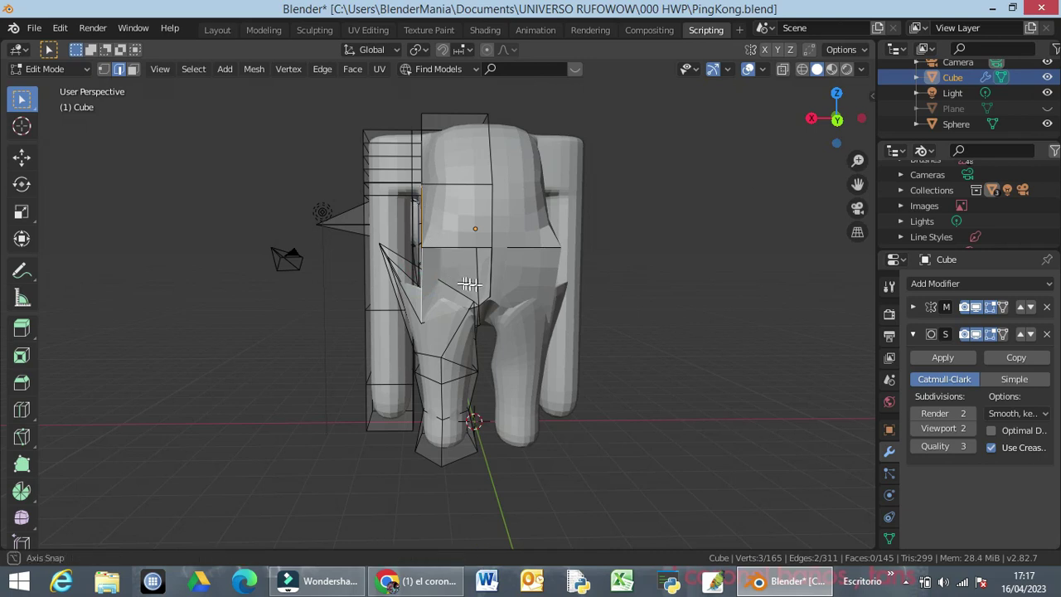
{"action": "middle_click_drag", "start_coordinate": [471, 285], "coordinate": [490, 268]}
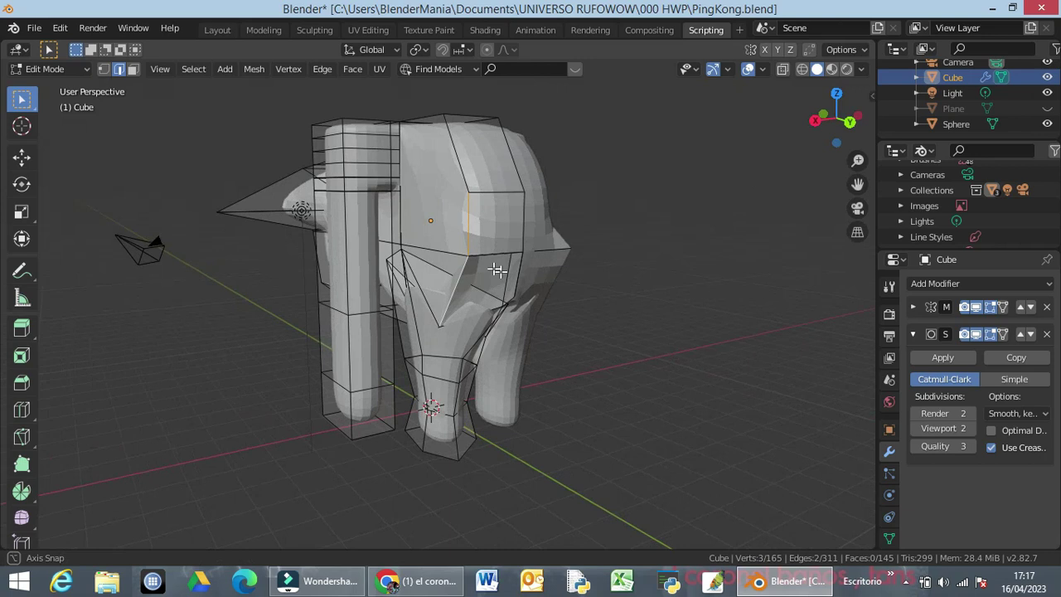
{"action": "left_click", "coordinate": [438, 250]}
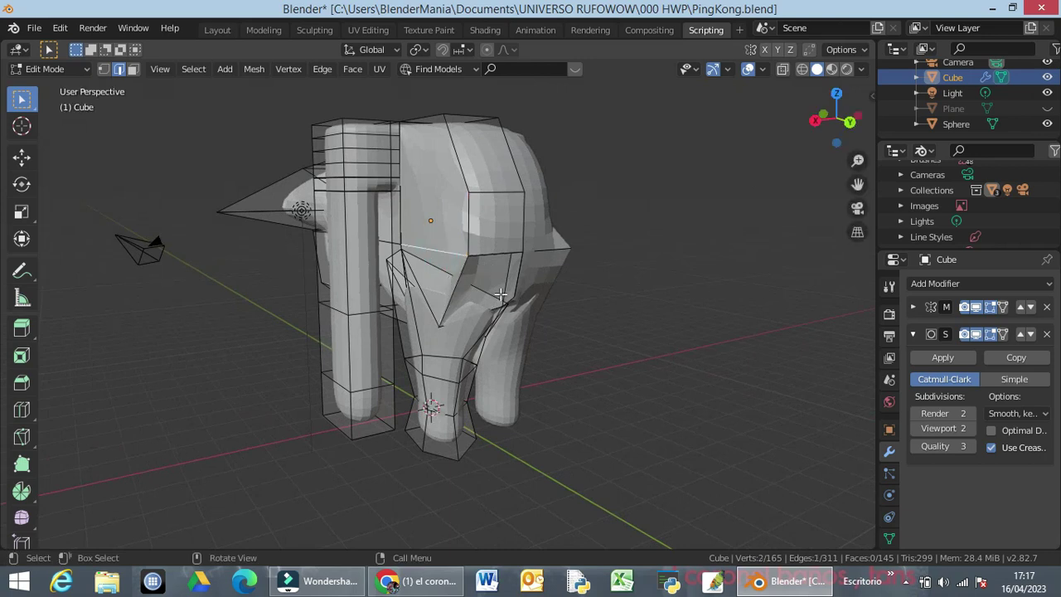
{"action": "key", "text": "ctrl"}
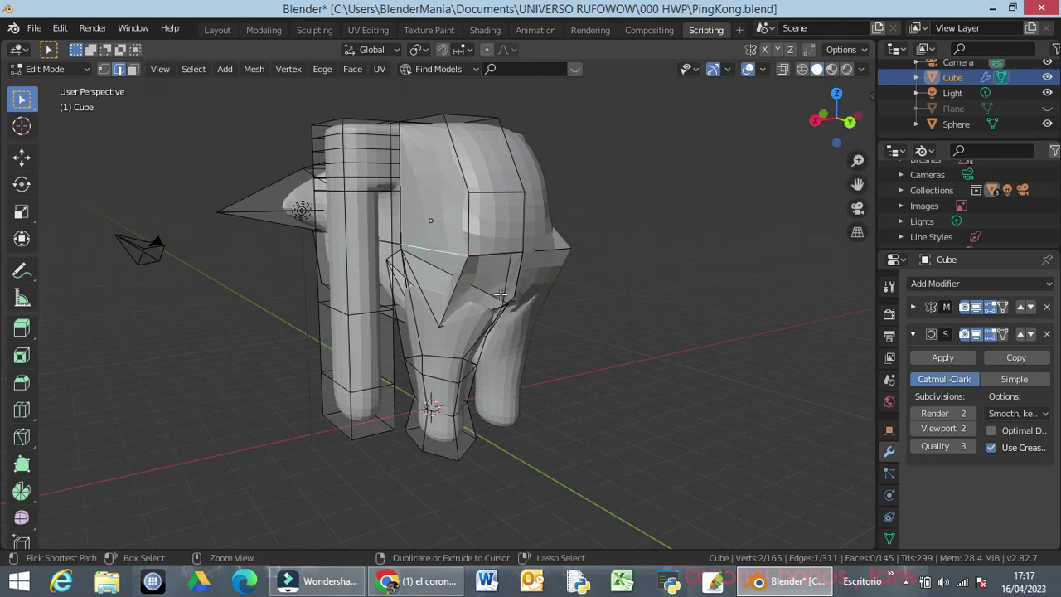
{"action": "key", "text": "ctrl+KP_1"}
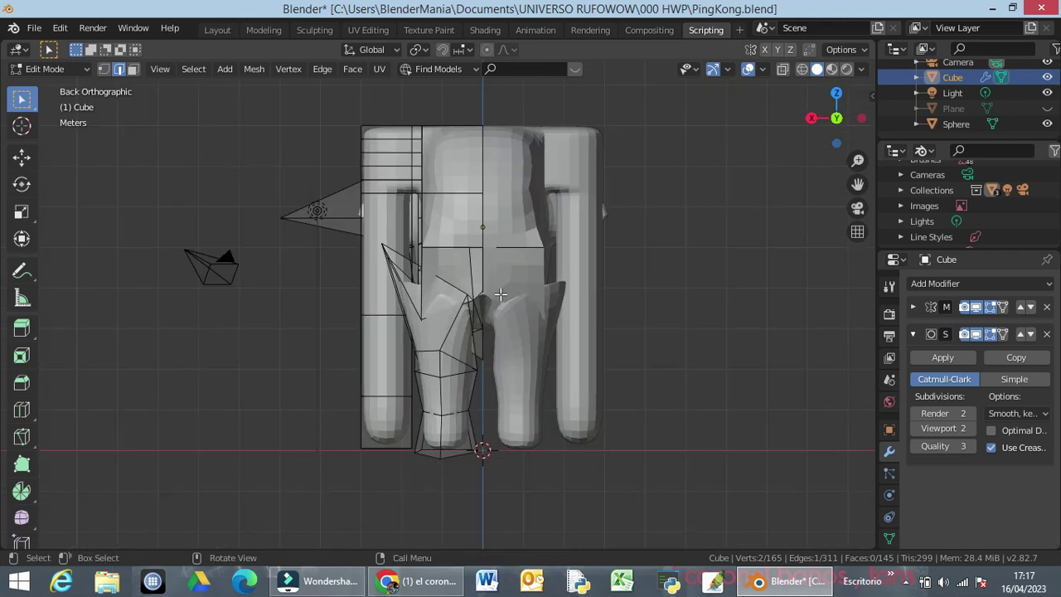
{"action": "key", "text": "g"}
{"action": "key", "text": "x"}
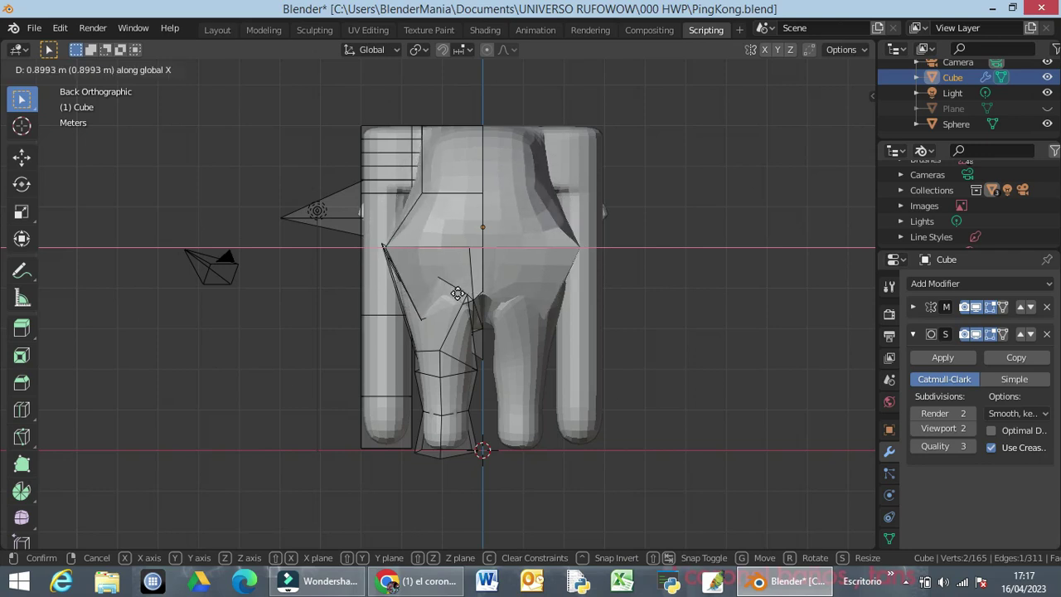
{"action": "left_click", "coordinate": [458, 293]}
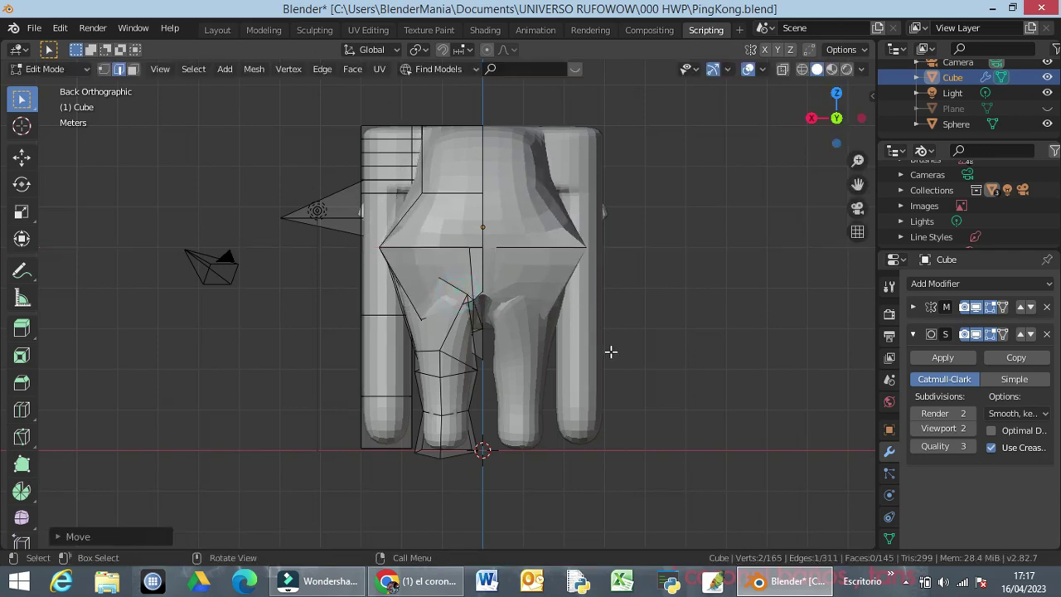
Bevel the widened horizontal hip edge with one segment, about 0.3 m wide
{"action": "middle_click_drag", "start_coordinate": [611, 351], "coordinate": [701, 357]}
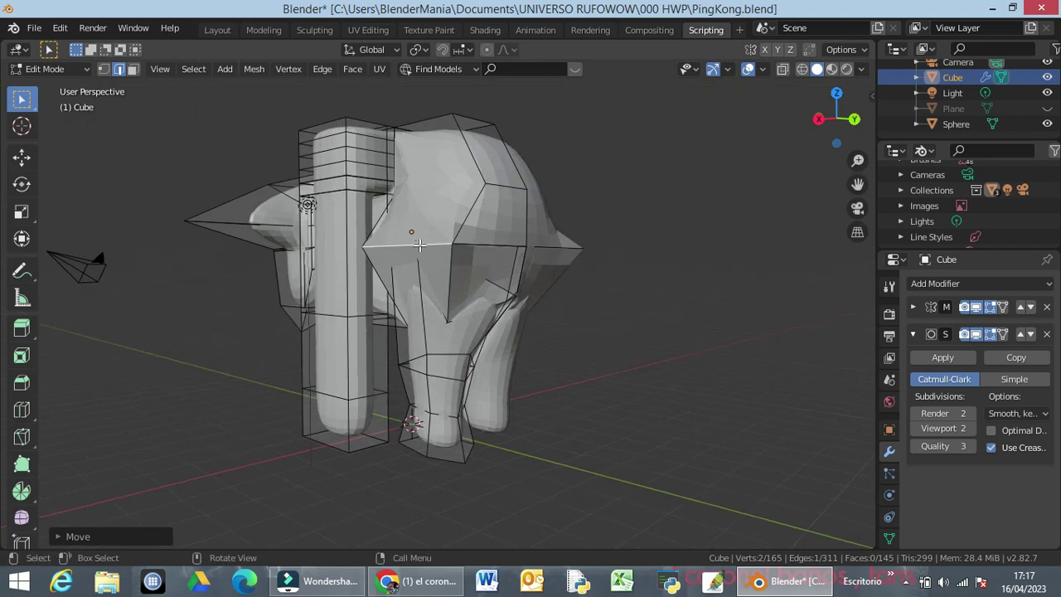
{"action": "key", "text": "ctrl"}
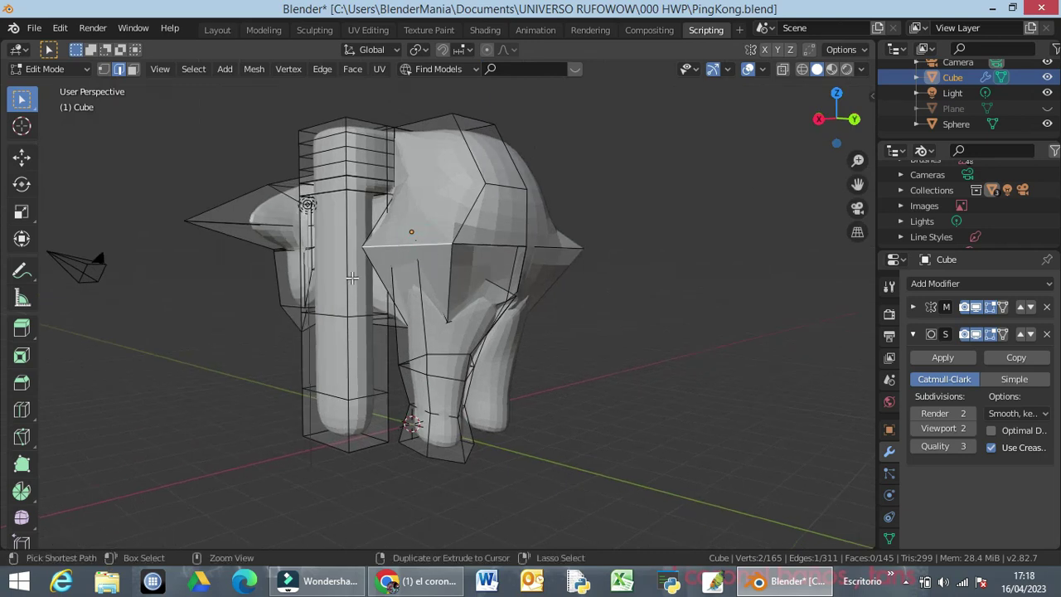
{"action": "key", "text": "ctrl+b"}
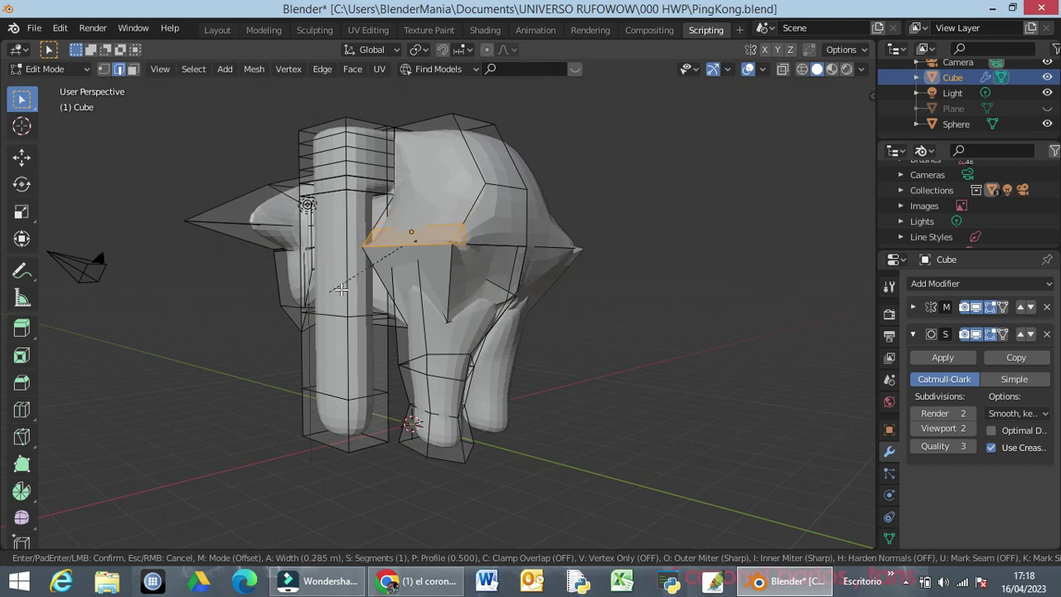
{"action": "left_click", "coordinate": [328, 300]}
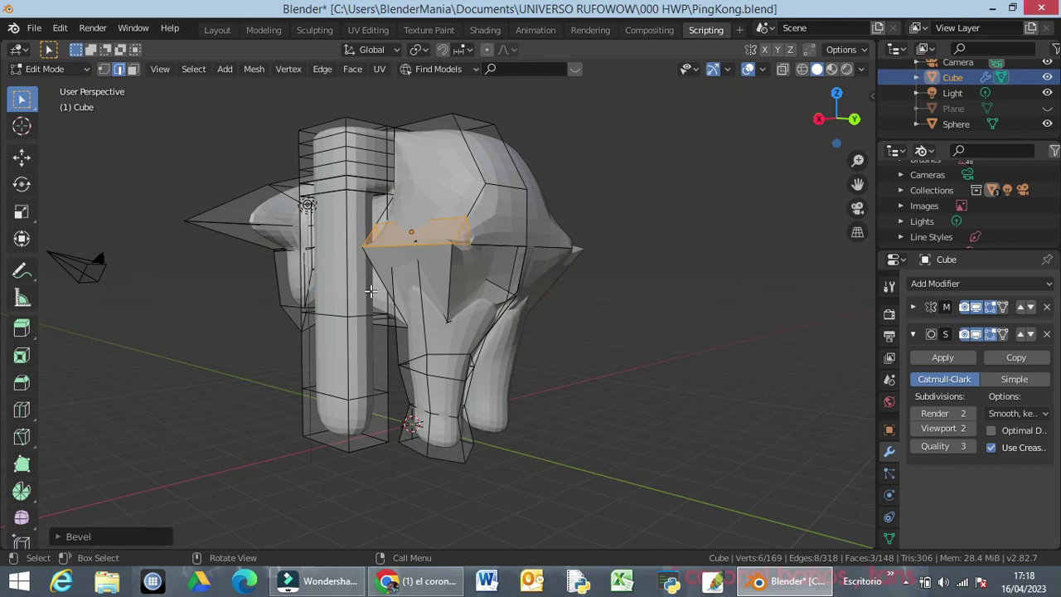
Move the beveled hip strip about 0.5 m farther outward along X and clear the selection
{"action": "key", "text": "g"}
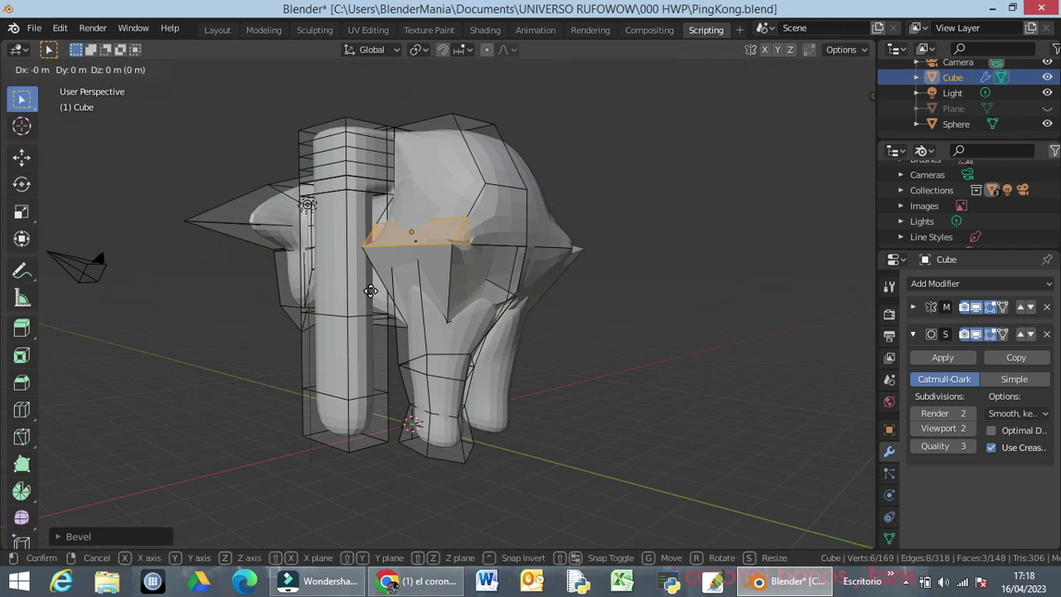
{"action": "key", "text": "x"}
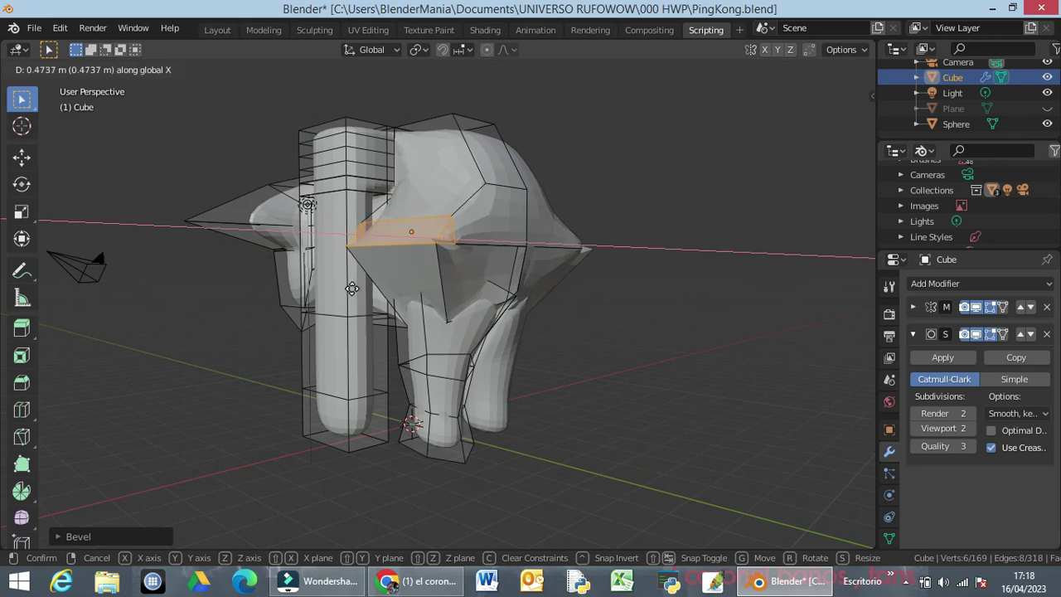
{"action": "left_click", "coordinate": [351, 290]}
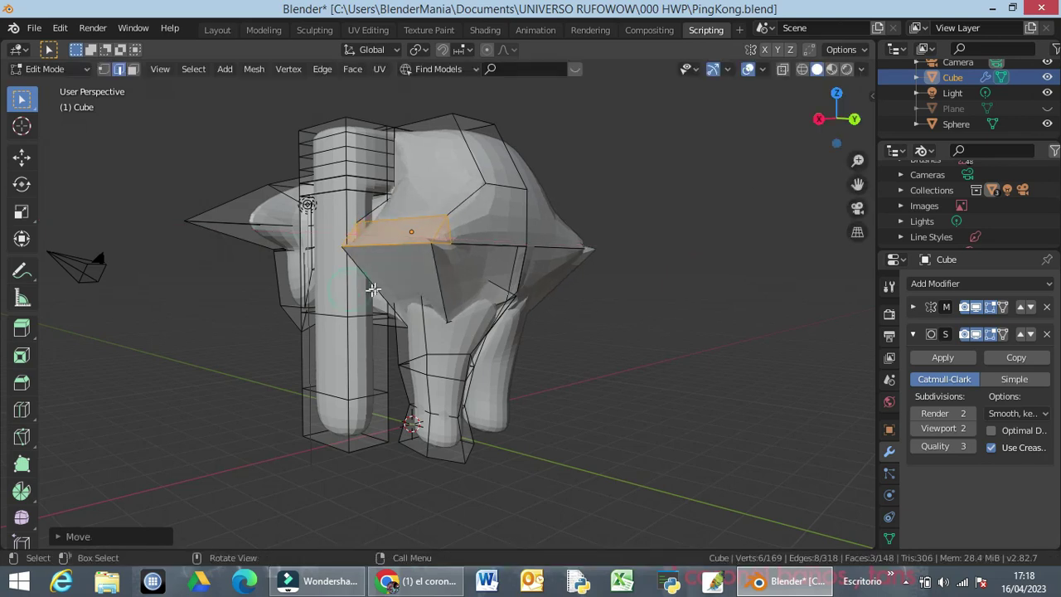
{"action": "left_click", "coordinate": [671, 267]}
Select the lower edge of the beveled hip strip and move it down along Z toward the thigh
{"action": "middle_click_drag", "start_coordinate": [516, 312], "coordinate": [425, 279]}
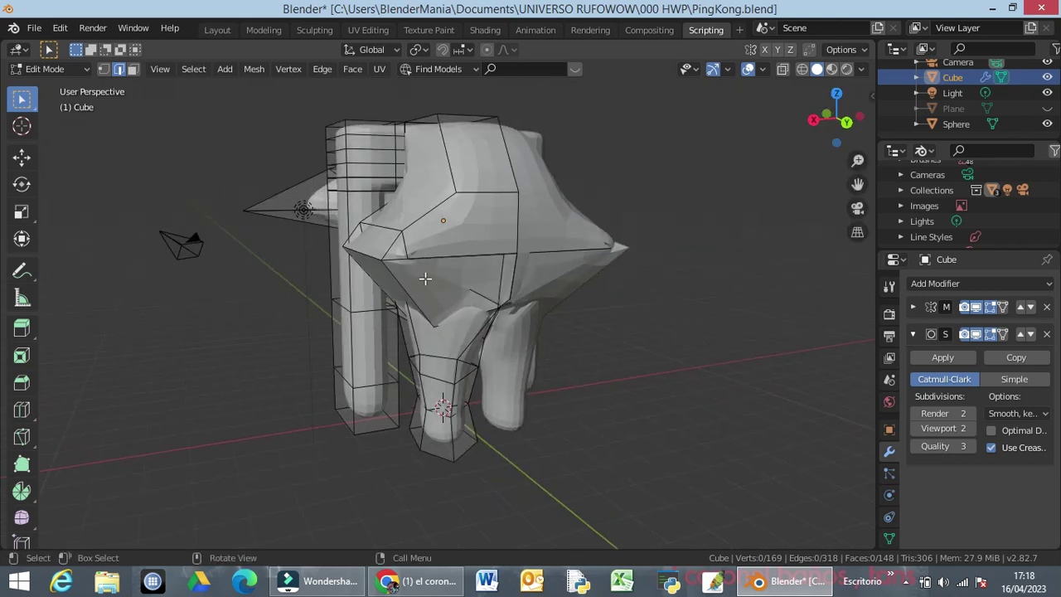
{"action": "left_click", "coordinate": [377, 262]}
{"action": "middle_click_drag", "start_coordinate": [400, 287], "coordinate": [403, 311]}
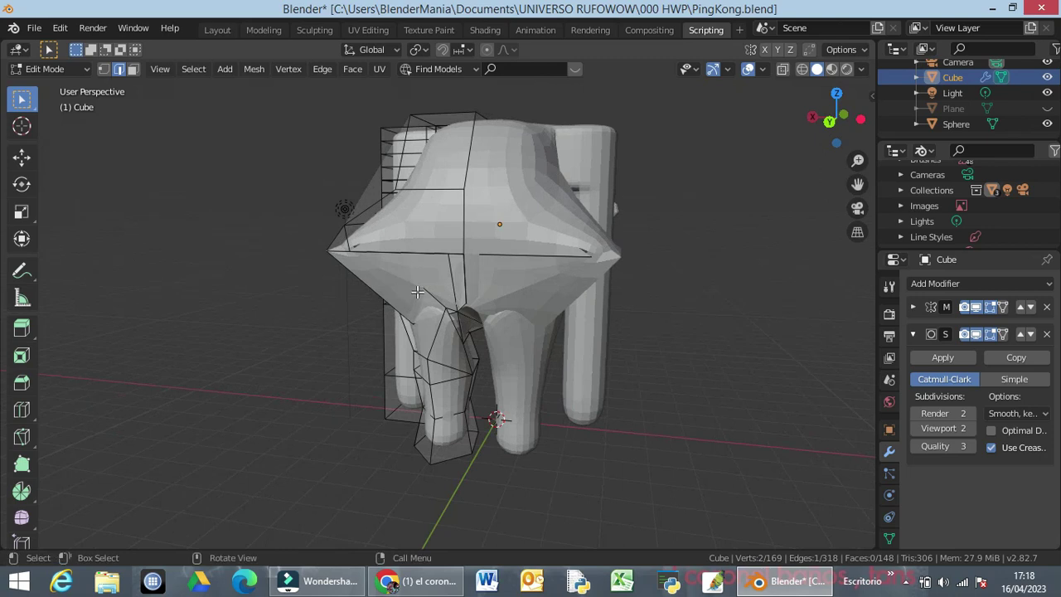
{"action": "key", "text": "g"}
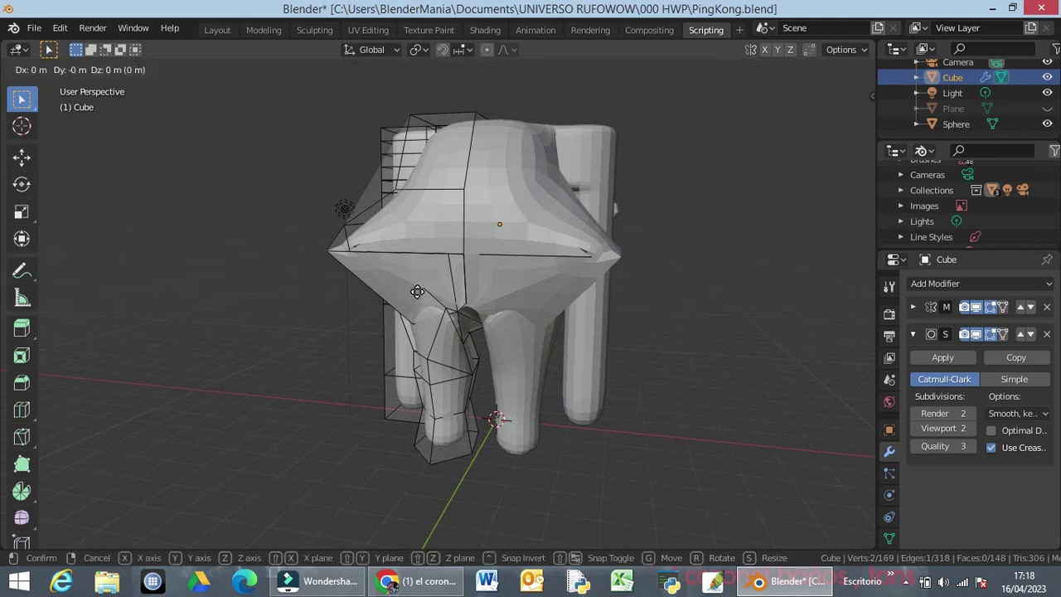
{"action": "key", "text": "z"}
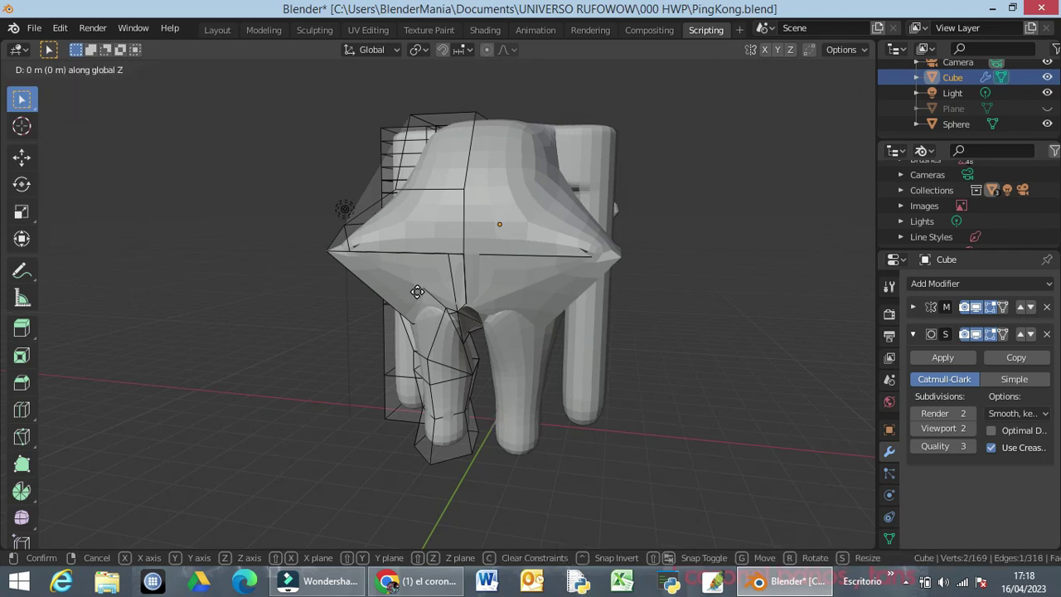
{"action": "left_click", "coordinate": [447, 327]}
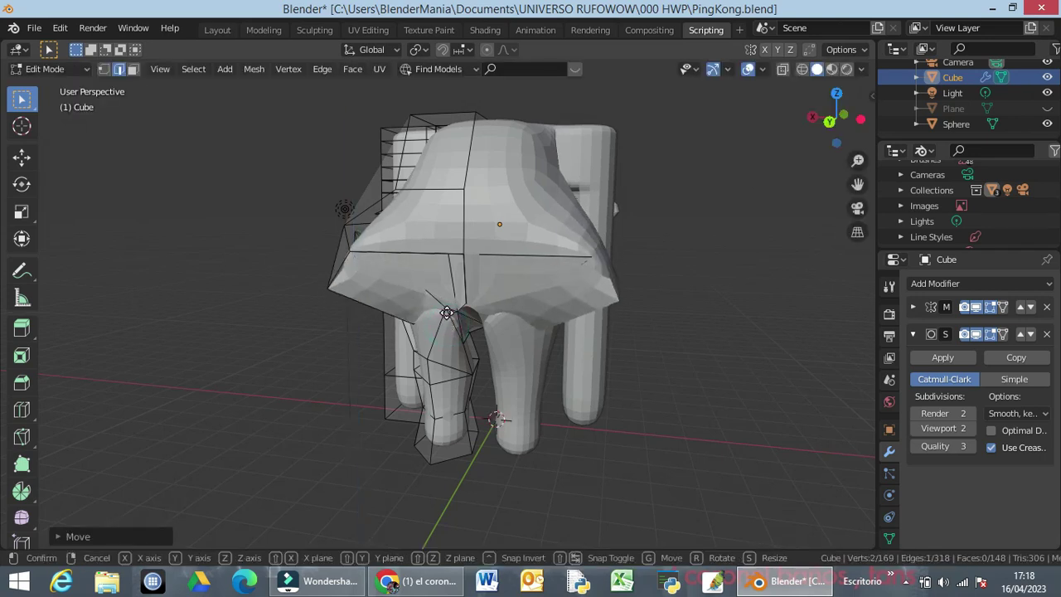
Move the same lower hip edge inward along X, bringing it back toward the body above the rear leg
{"action": "key", "text": "g"}
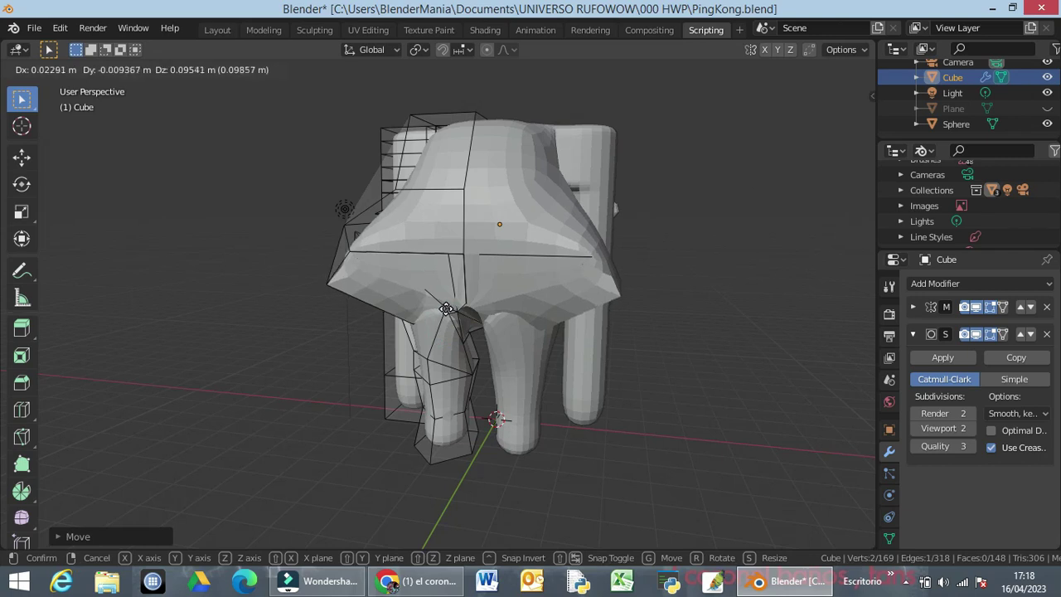
{"action": "key", "text": "x"}
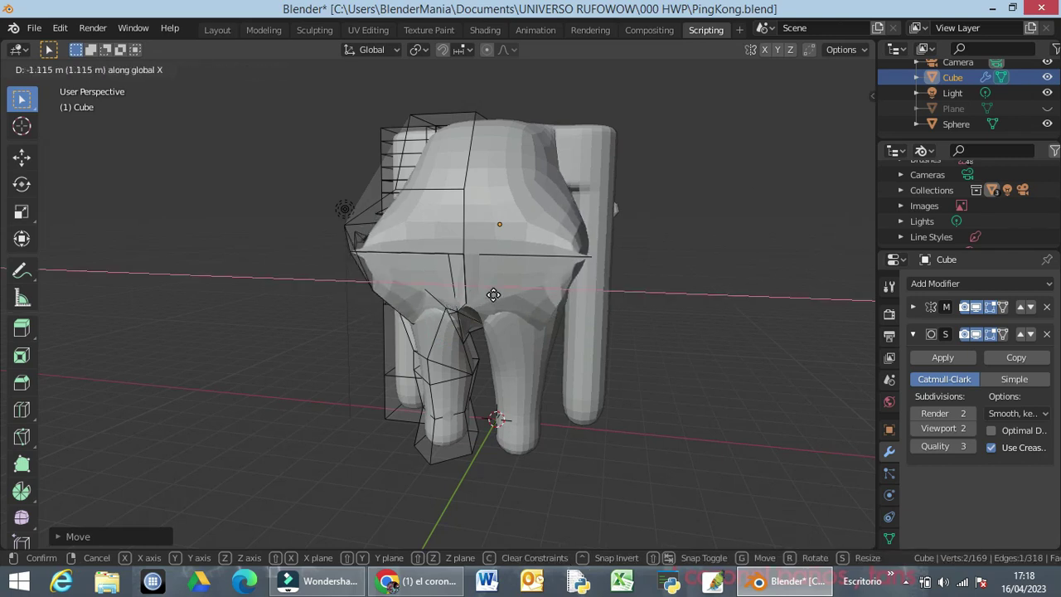
{"action": "left_click", "coordinate": [480, 289]}
{"action": "mouse_move", "coordinate": [466, 315]}
{"action": "middle_mouse_down"}
{"action": "mouse_move", "coordinate": [540, 323]}
{"action": "mouse_move", "coordinate": [588, 312]}
{"action": "mouse_move", "coordinate": [540, 327]}
{"action": "mouse_move", "coordinate": [345, 304]}
{"action": "mouse_move", "coordinate": [460, 315]}
{"action": "middle_mouse_up"}
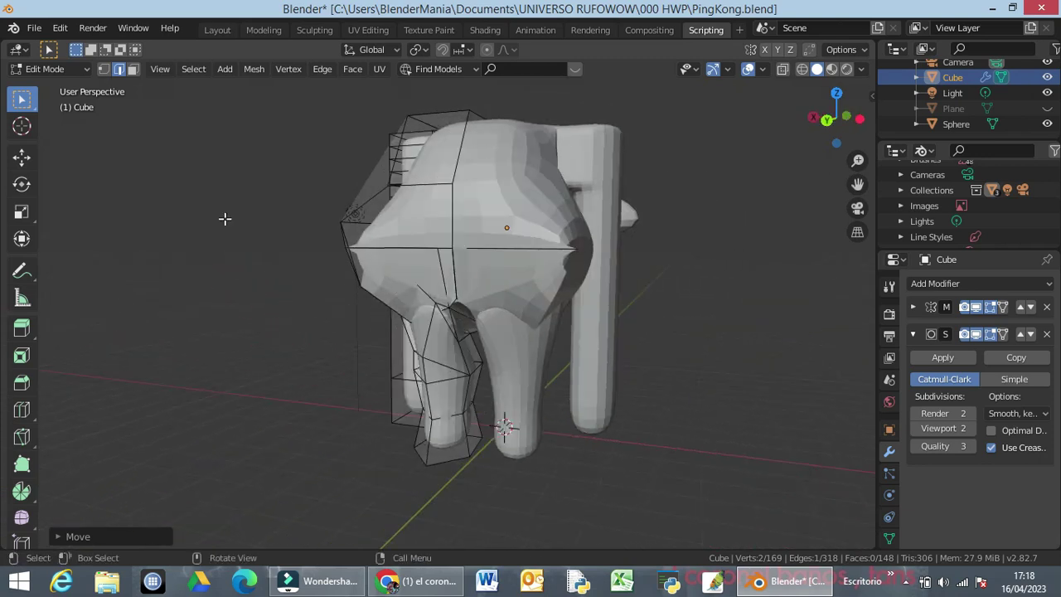
Move the hip's outer rear corner vertex freely inward, and the vertex just below it about 0.6 m inward and slightly up
{"action": "left_click", "coordinate": [104, 69]}
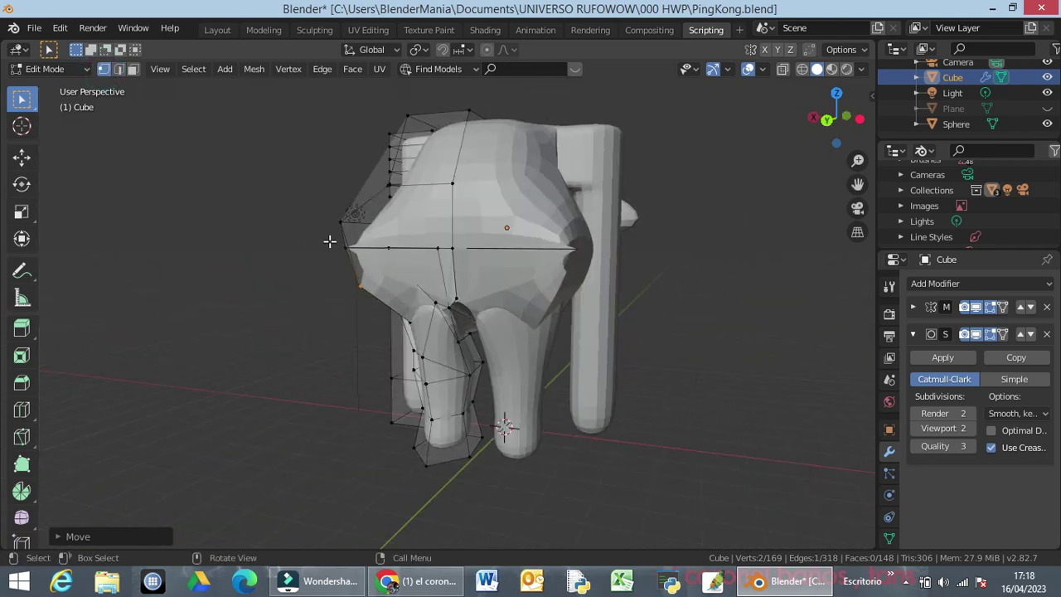
{"action": "left_click", "coordinate": [344, 247]}
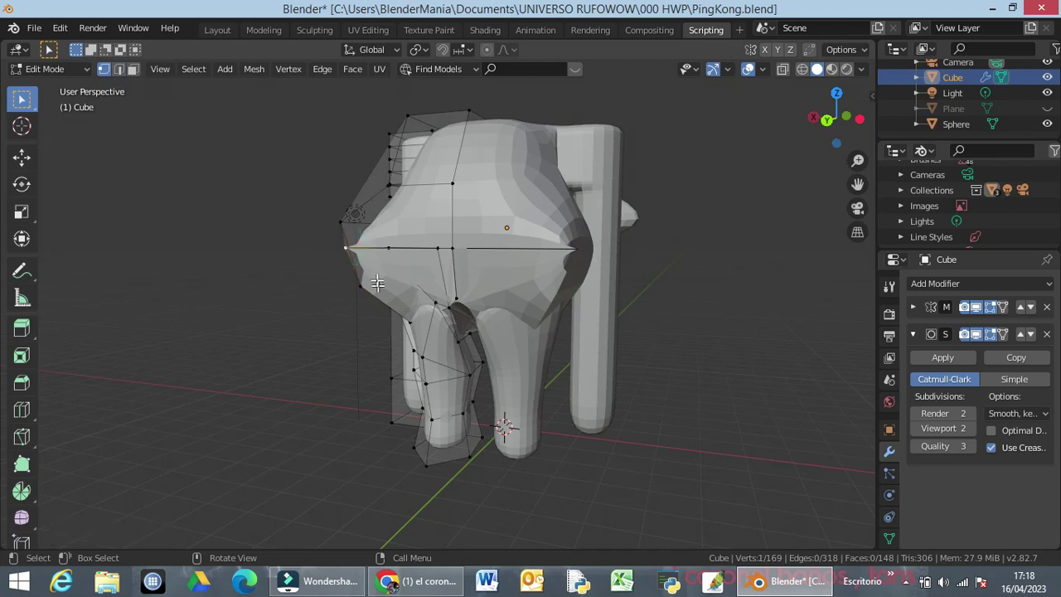
{"action": "key", "text": "g"}
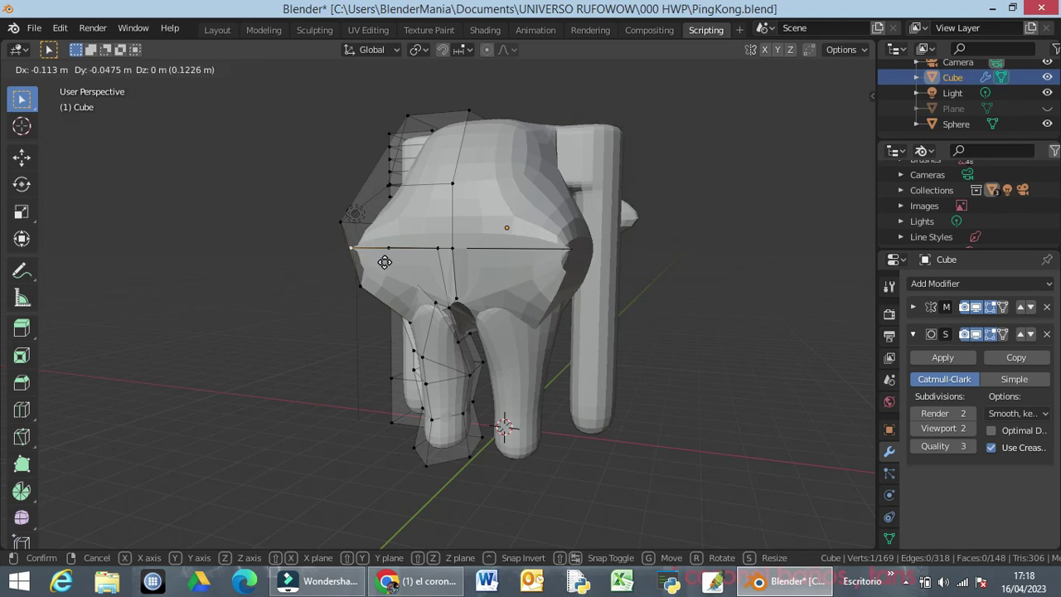
{"action": "left_click", "coordinate": [394, 262]}
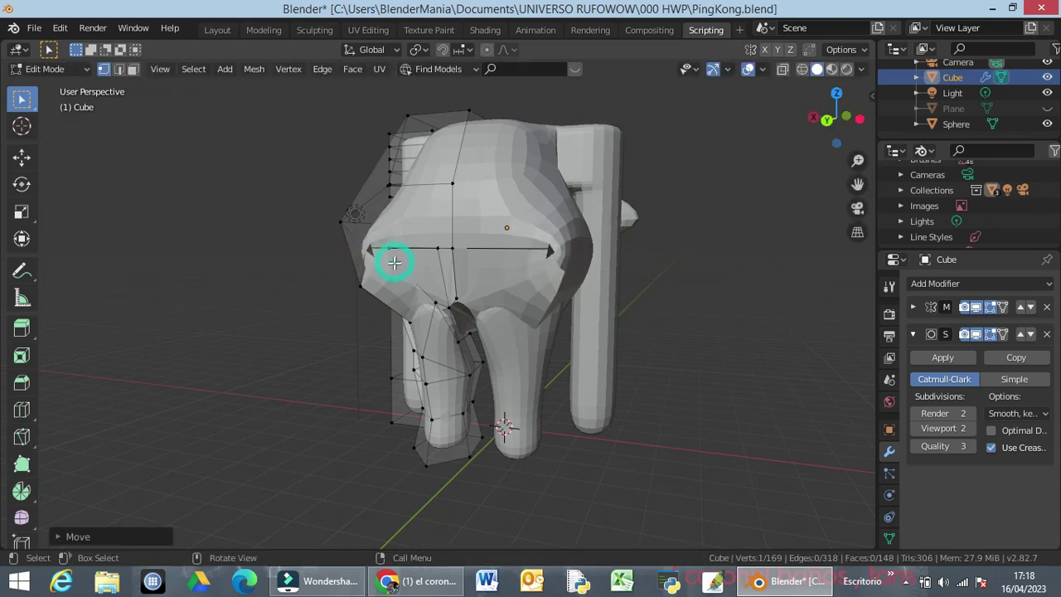
{"action": "left_click", "coordinate": [359, 286]}
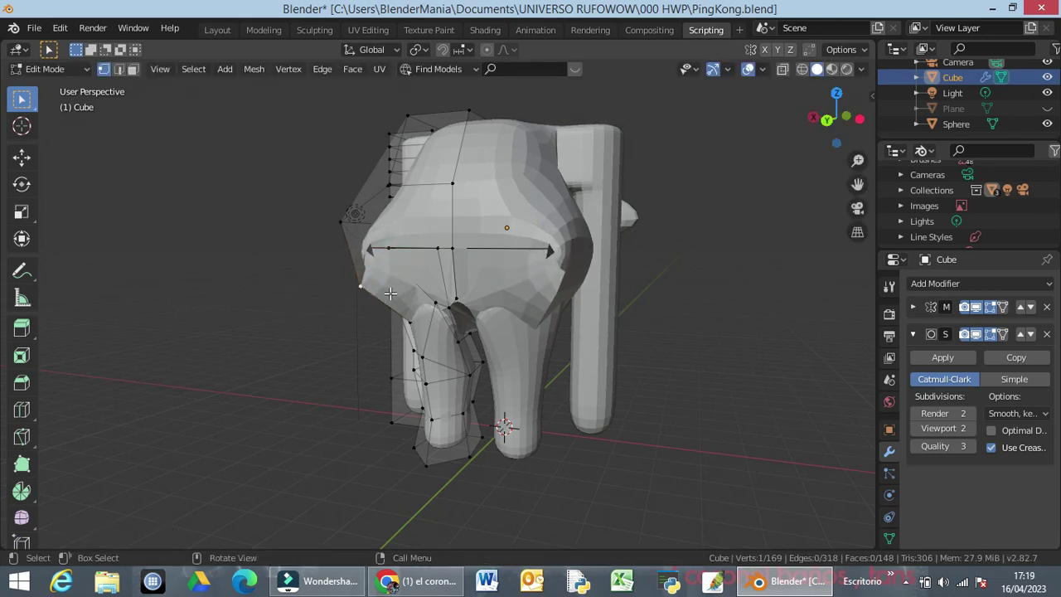
{"action": "key", "text": "g"}
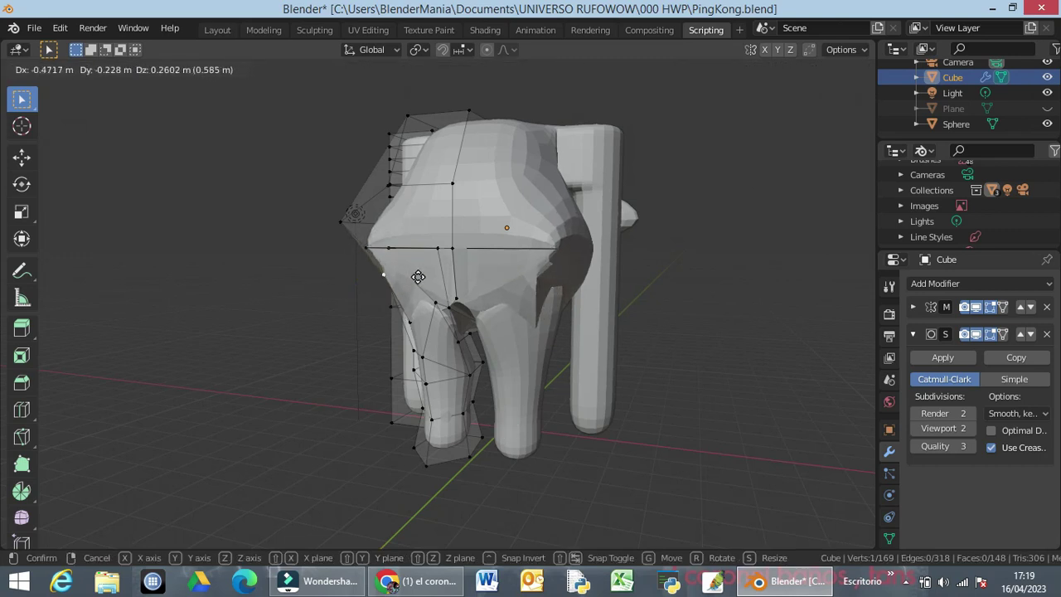
{"action": "left_click", "coordinate": [414, 279]}
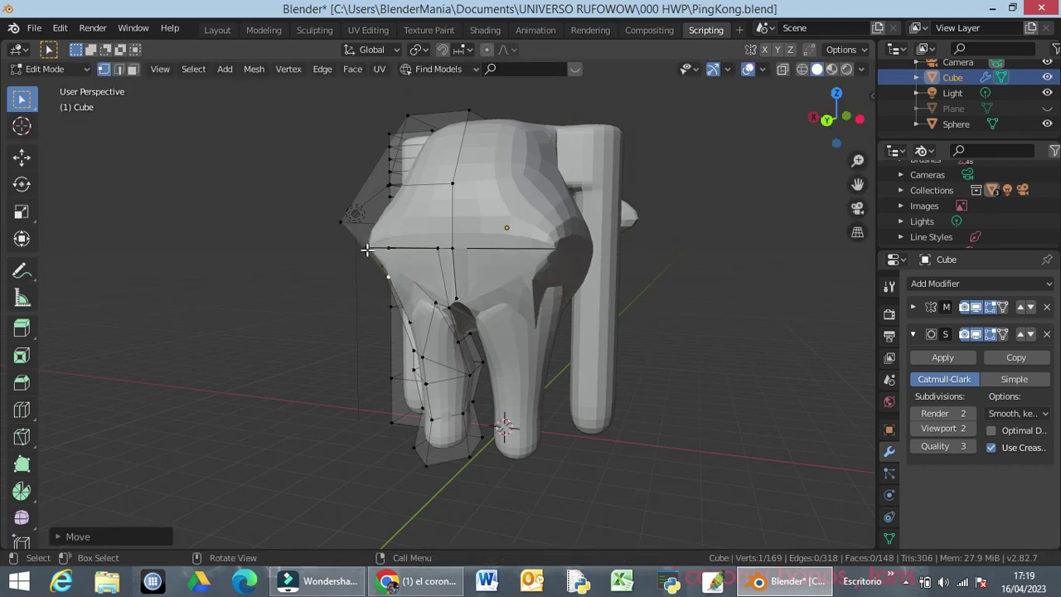
Select the rear vertex of the hip strip's upper edge and move it freely about 0.8 m outward and up
{"action": "left_click", "coordinate": [364, 247]}
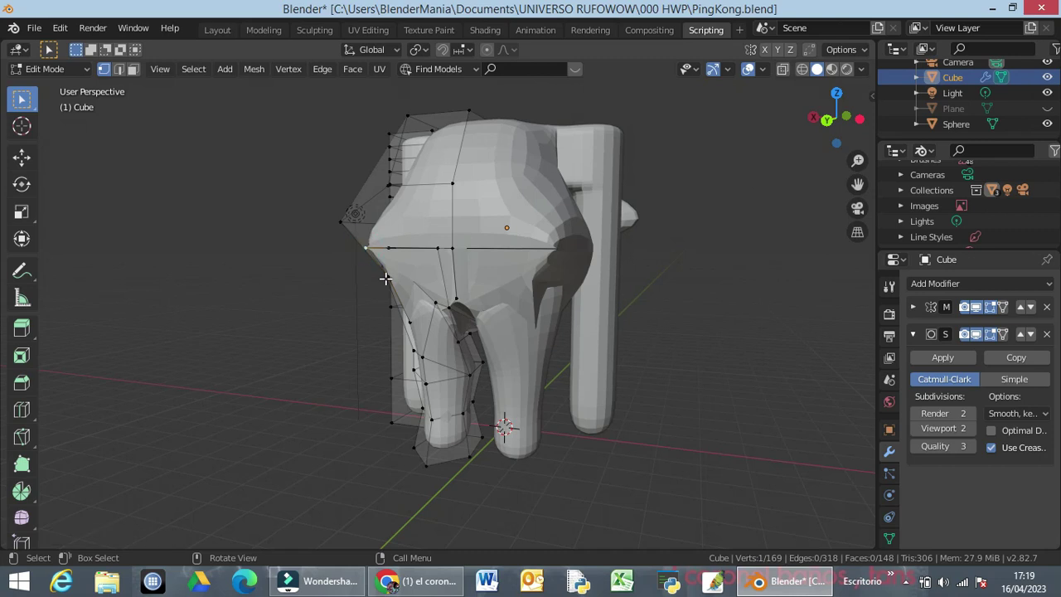
{"action": "left_click", "coordinate": [338, 223]}
{"action": "key", "text": "g"}
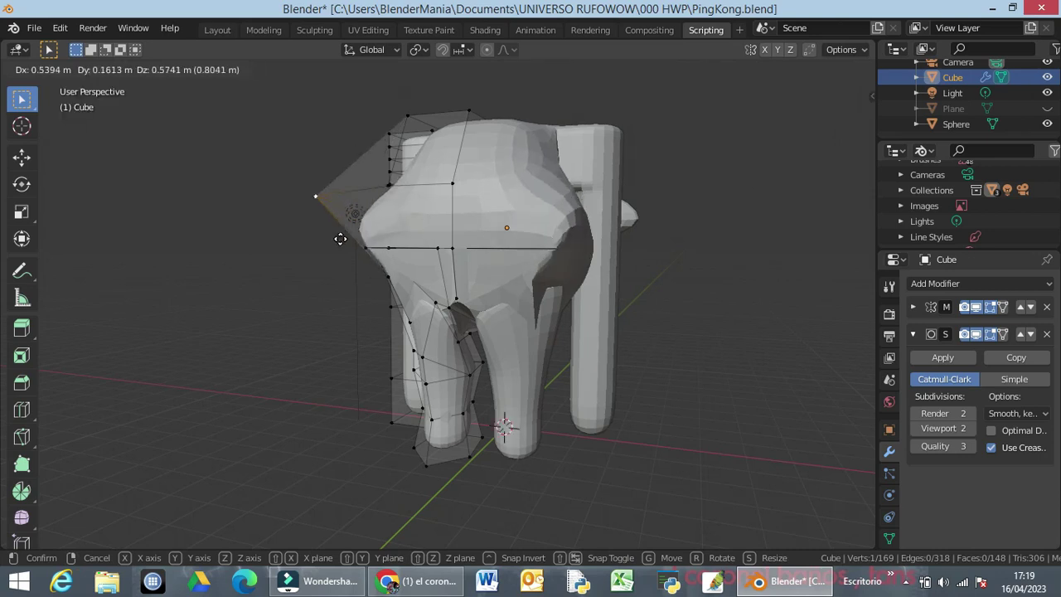
{"action": "left_click", "coordinate": [343, 240]}
Select the middle vertex at the rear of the hips and move it about 1.7 m backward along Y
{"action": "middle_click_drag", "start_coordinate": [373, 268], "coordinate": [527, 257]}
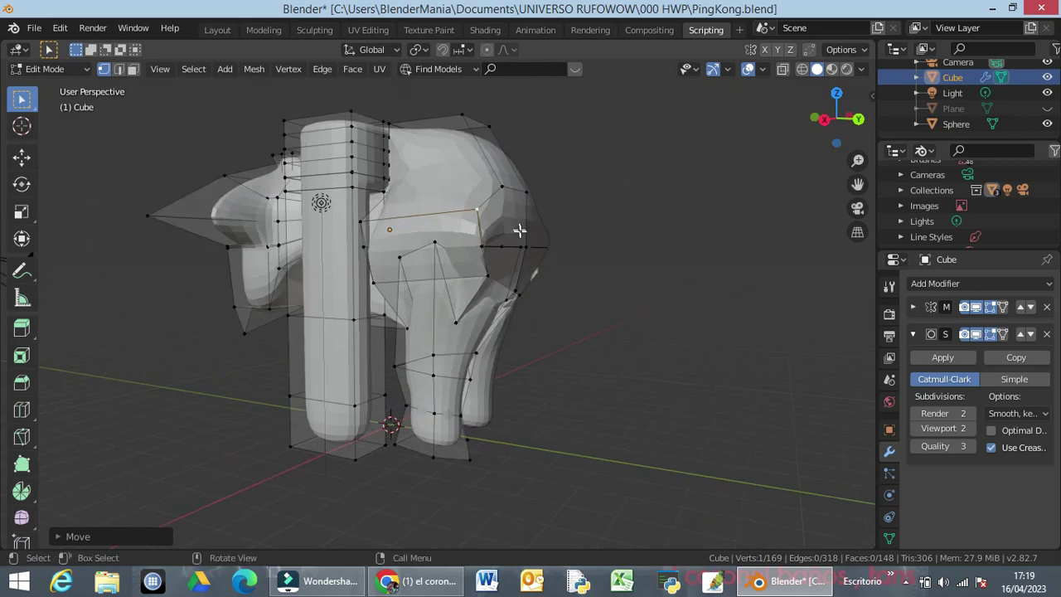
{"action": "left_click", "coordinate": [525, 246]}
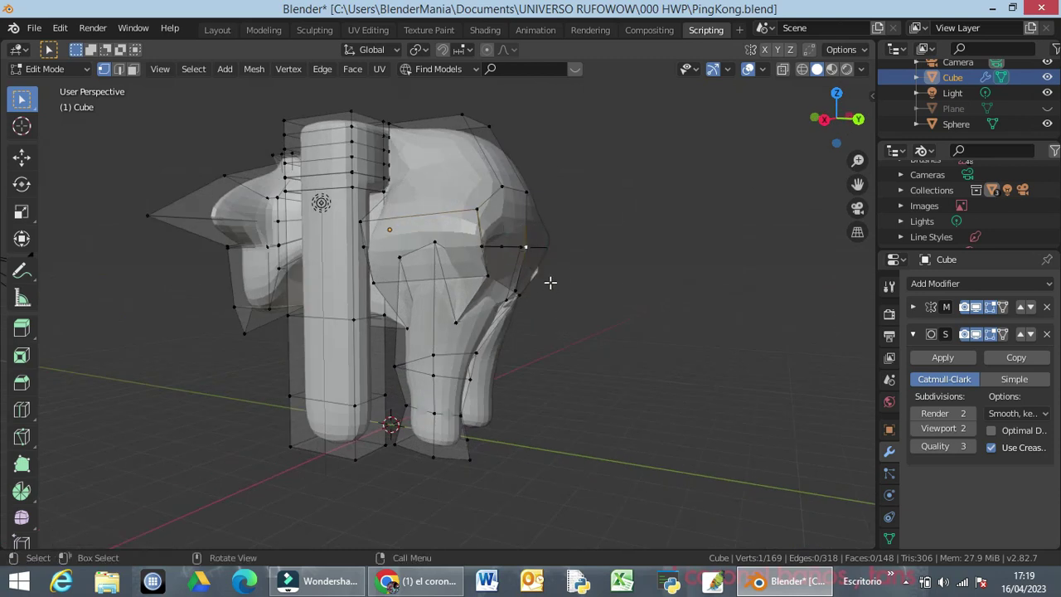
{"action": "key", "text": "g"}
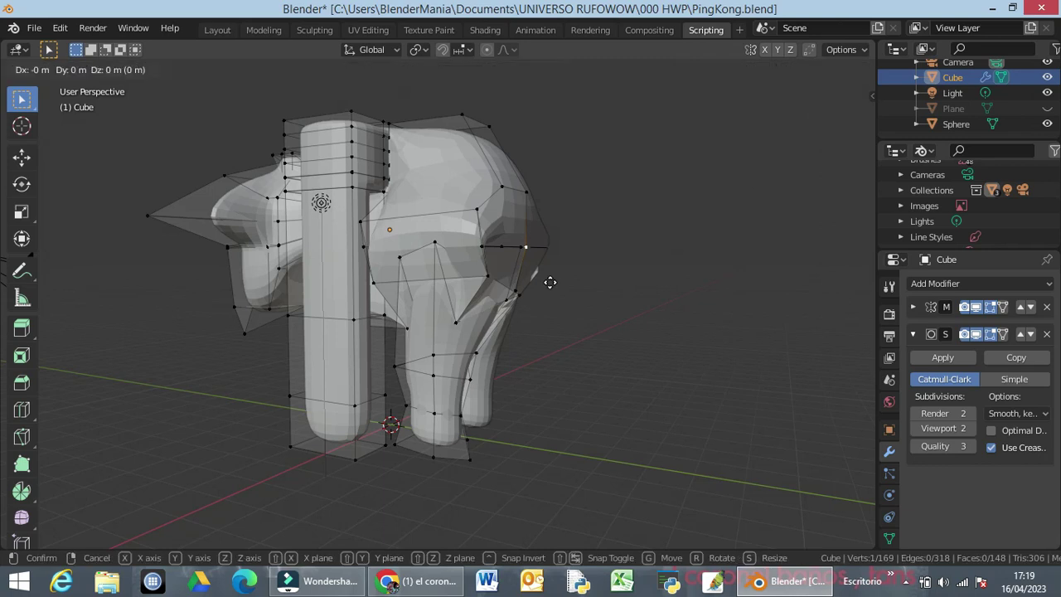
{"action": "key", "text": "y"}
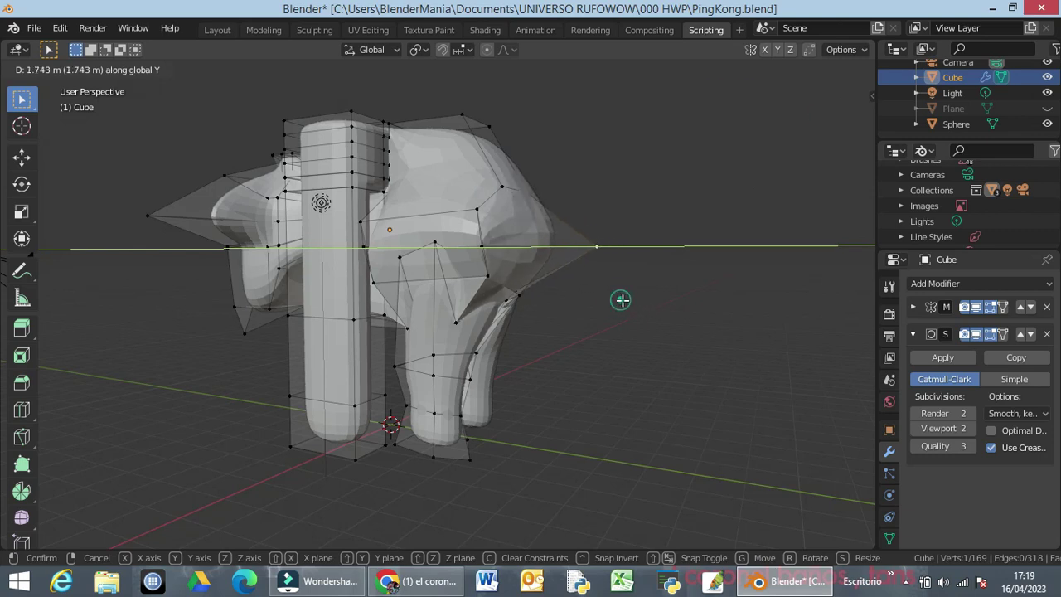
{"action": "left_click", "coordinate": [621, 300]}
Select the lower rear hip vertex above the thigh and move it freely about 0.5 m forward toward the leg
{"action": "left_click", "coordinate": [486, 279]}
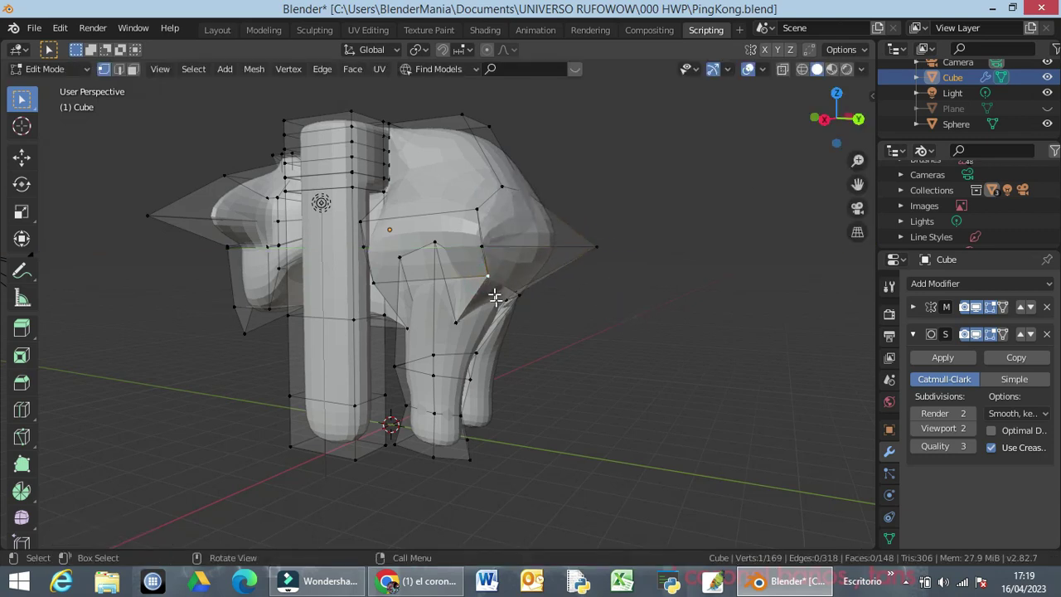
{"action": "key", "text": "g"}
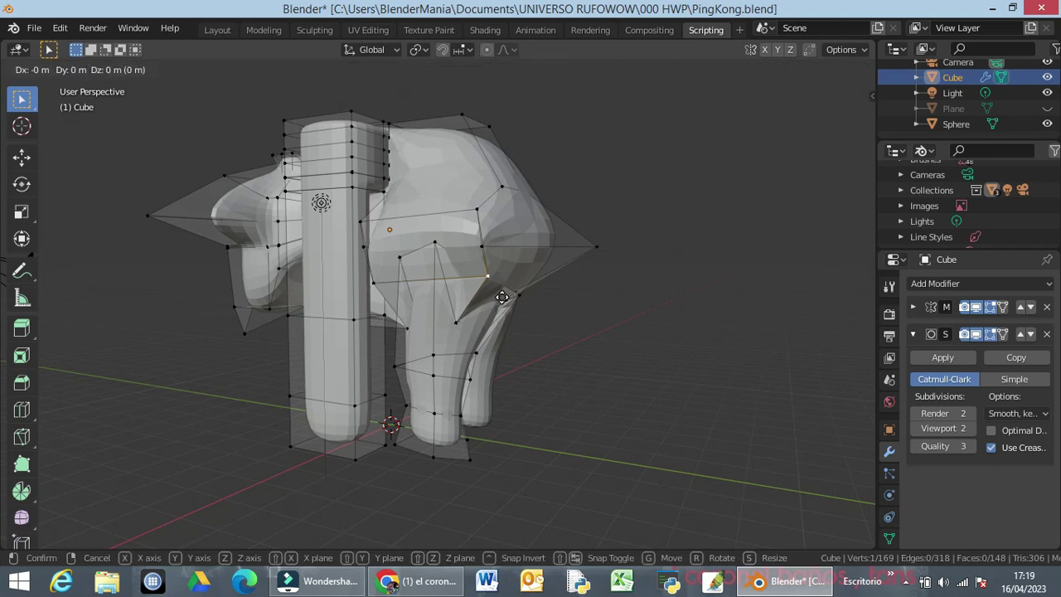
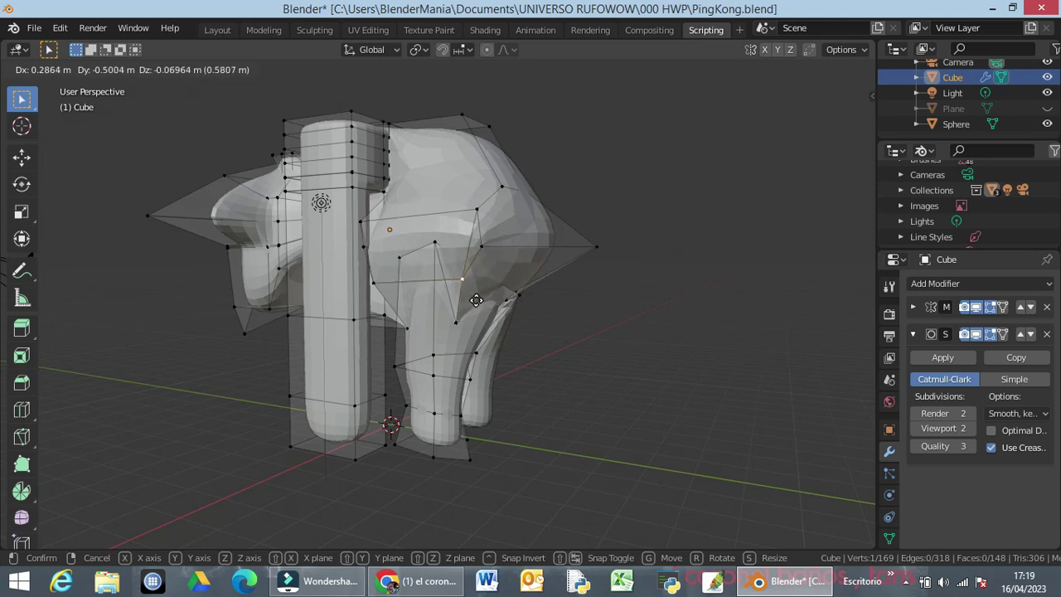
{"action": "left_click", "coordinate": [486, 303]}
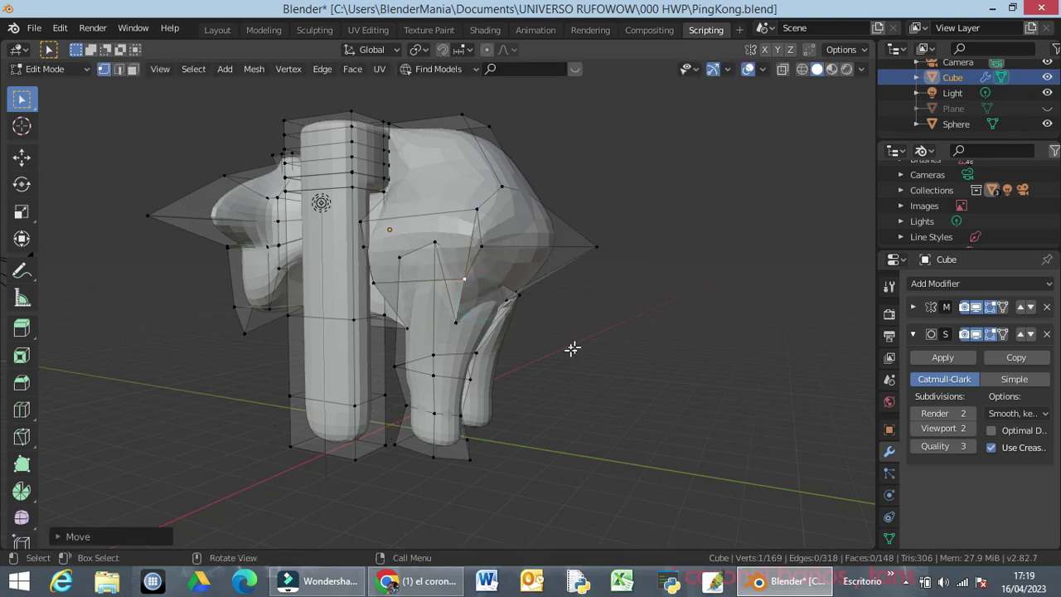
{"action": "middle_click_drag", "start_coordinate": [573, 349], "coordinate": [431, 331]}
{"action": "left_click", "coordinate": [374, 245]}
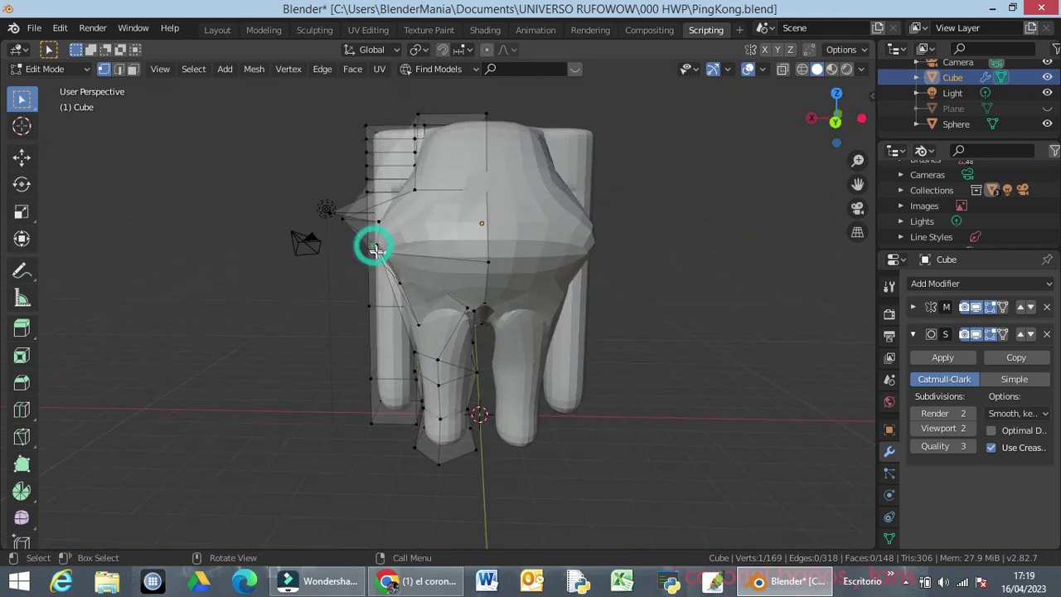
{"action": "left_click", "coordinate": [373, 245]}
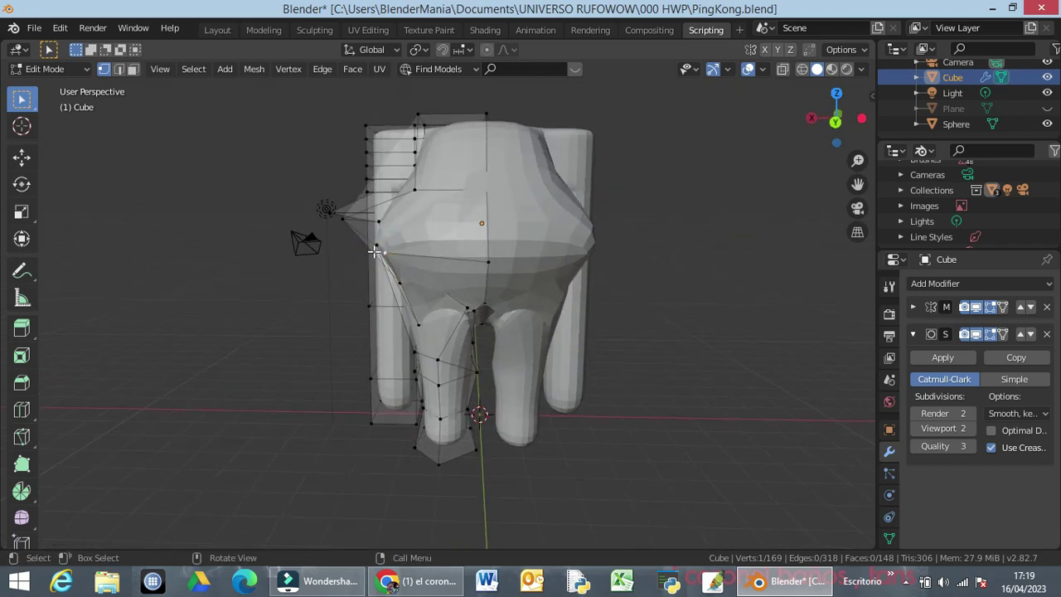
{"action": "left_click", "coordinate": [375, 245]}
{"action": "left_click", "coordinate": [373, 245]}
{"action": "middle_click_drag", "start_coordinate": [389, 271], "coordinate": [386, 249]}
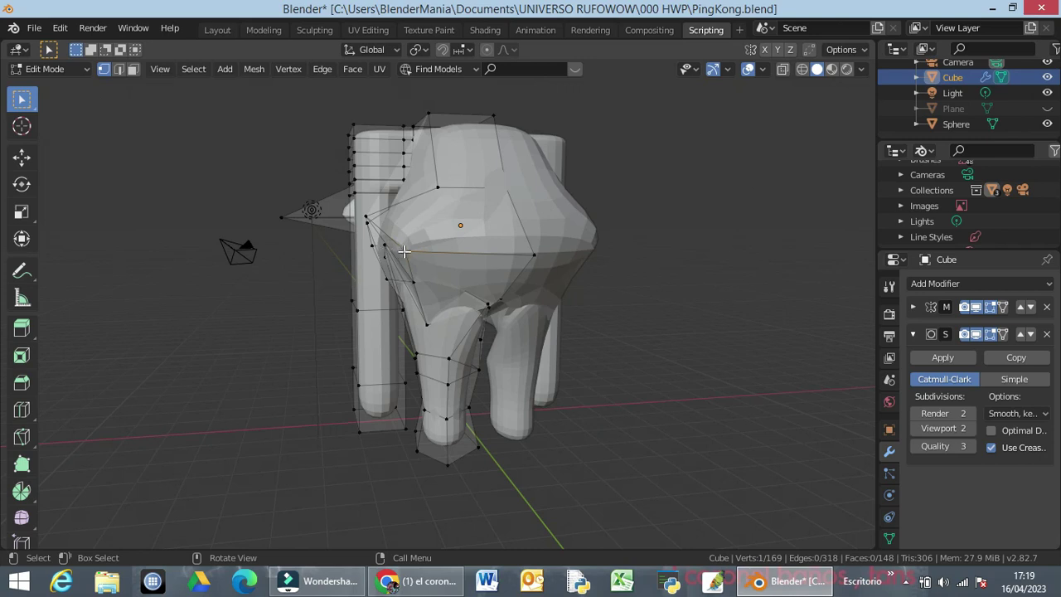
{"action": "middle_click_drag", "start_coordinate": [404, 251], "coordinate": [442, 274]}
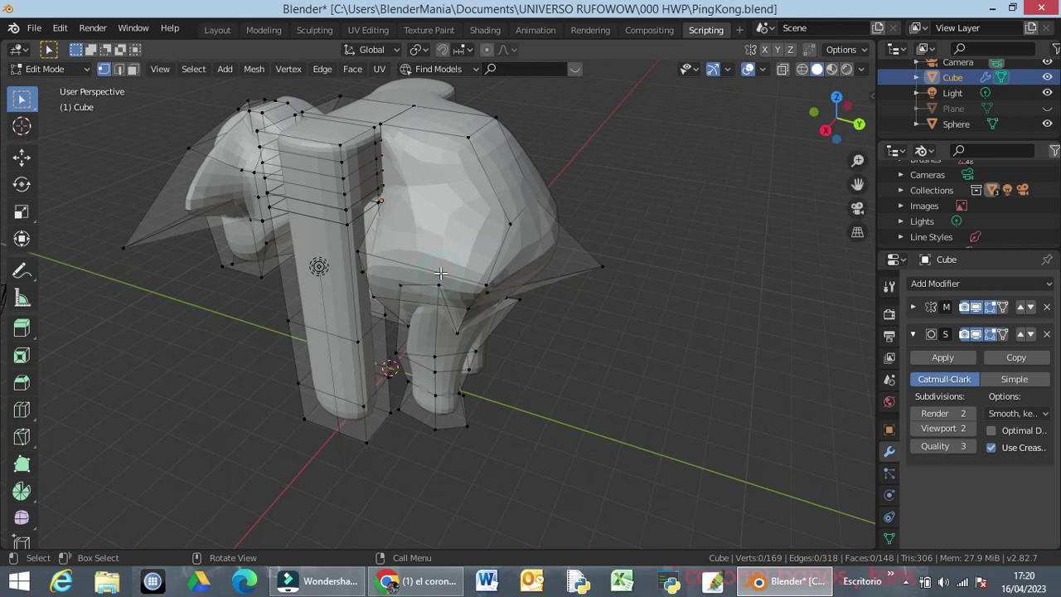
Select the upper horizontal edge on the side of the hip and move it freely about 0.8 m up and inward
{"action": "left_click", "coordinate": [119, 68]}
{"action": "left_click", "coordinate": [444, 273]}
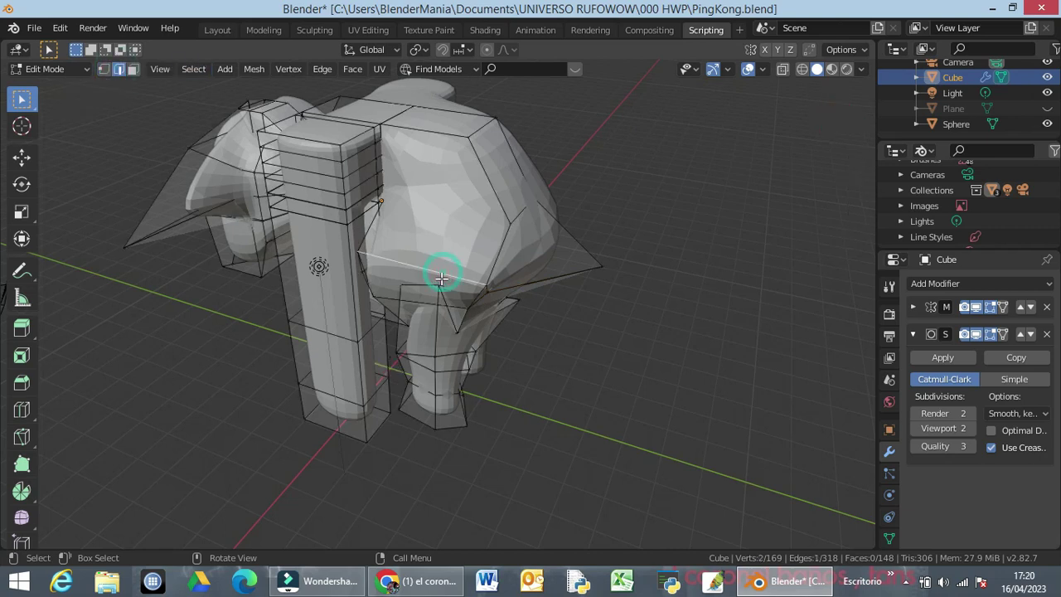
{"action": "key", "text": "g"}
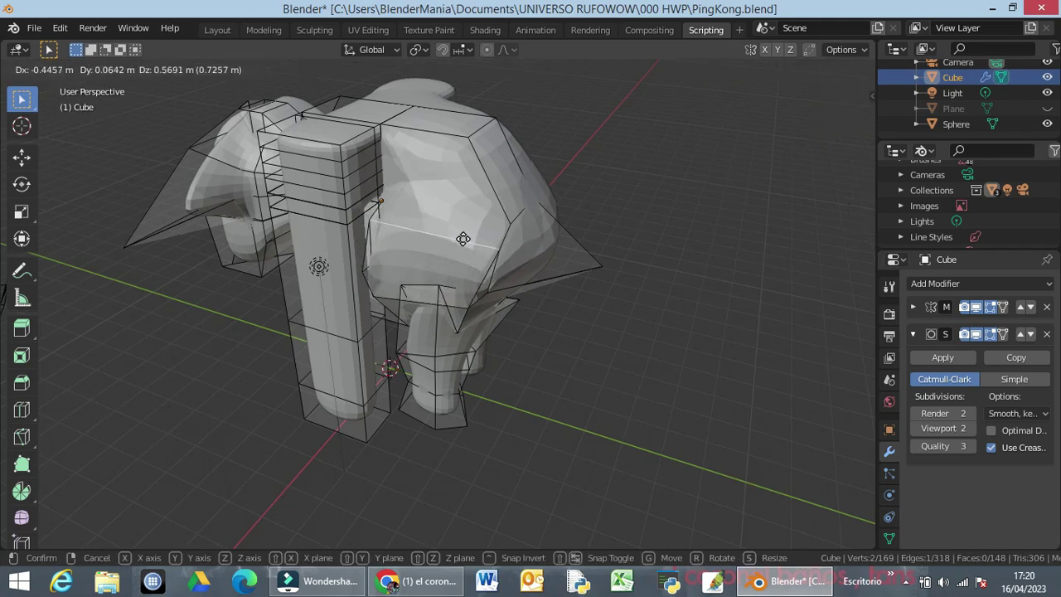
{"action": "left_click", "coordinate": [467, 239]}
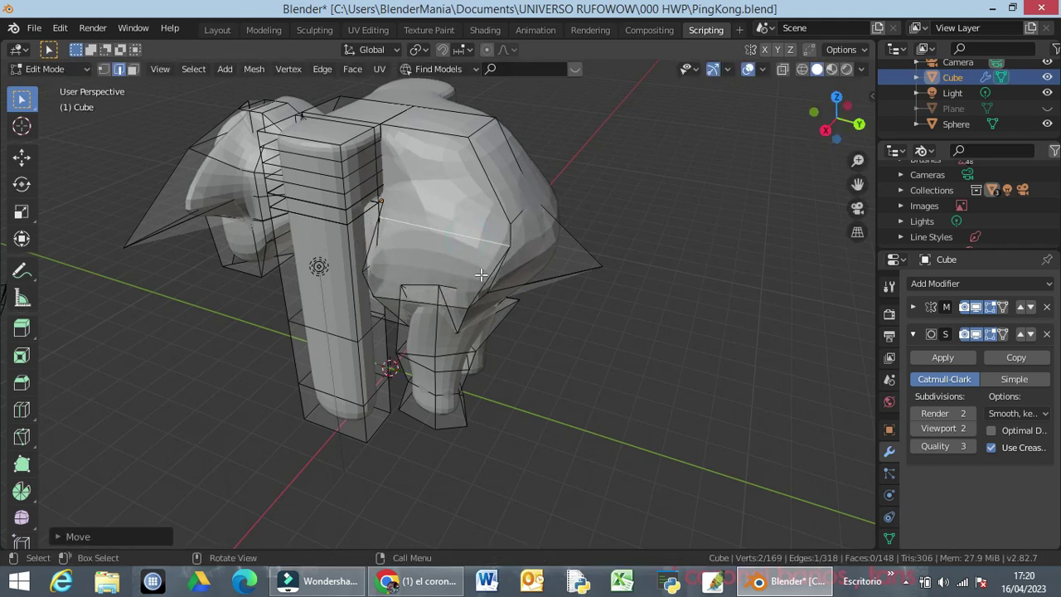
Select the lower front edge of the hip behind the front leg and move it freely about 0.5 m backward, up and inward
{"action": "middle_click_drag", "start_coordinate": [484, 280], "coordinate": [425, 259]}
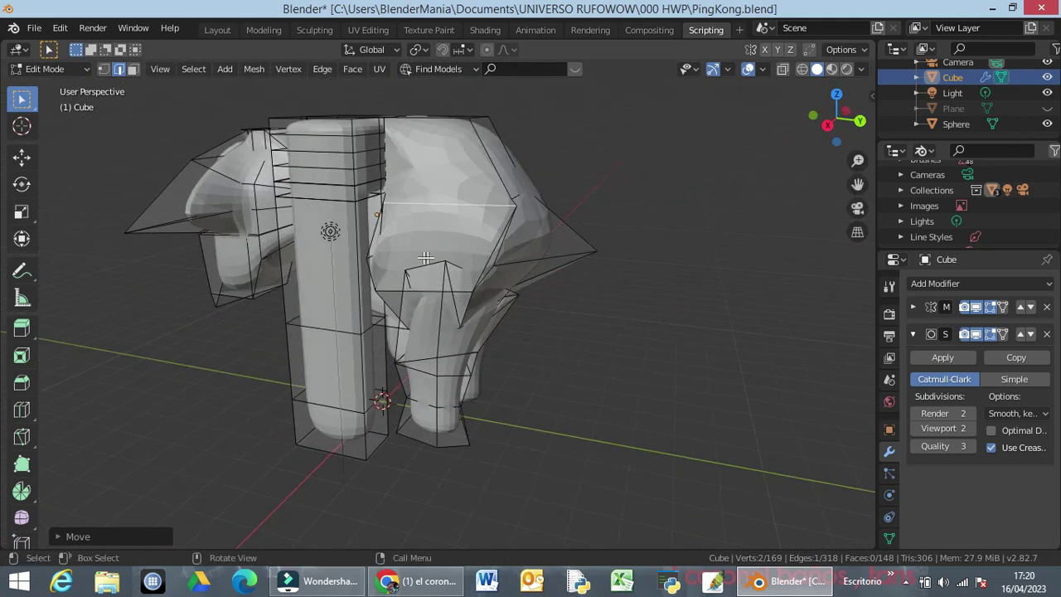
{"action": "left_click", "coordinate": [367, 269]}
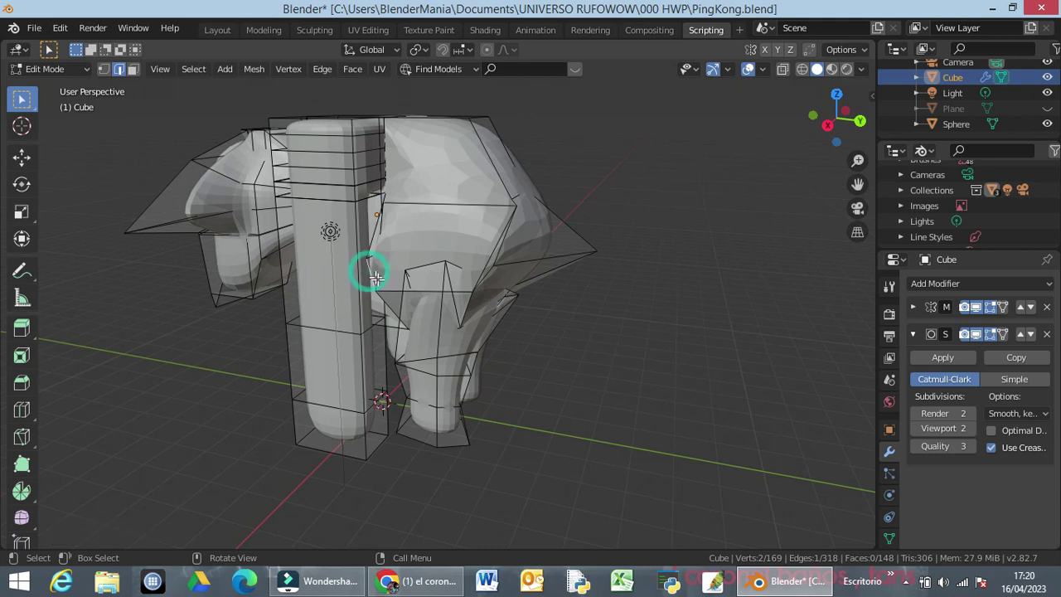
{"action": "key", "text": "g"}
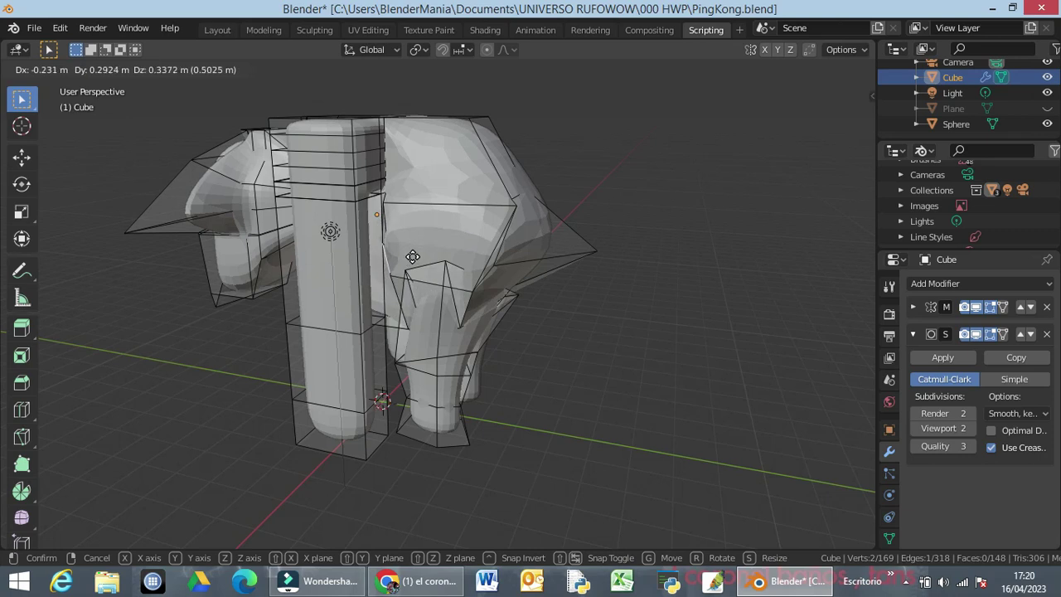
{"action": "left_click", "coordinate": [413, 256]}
{"action": "middle_click_drag", "start_coordinate": [412, 313], "coordinate": [315, 341]}
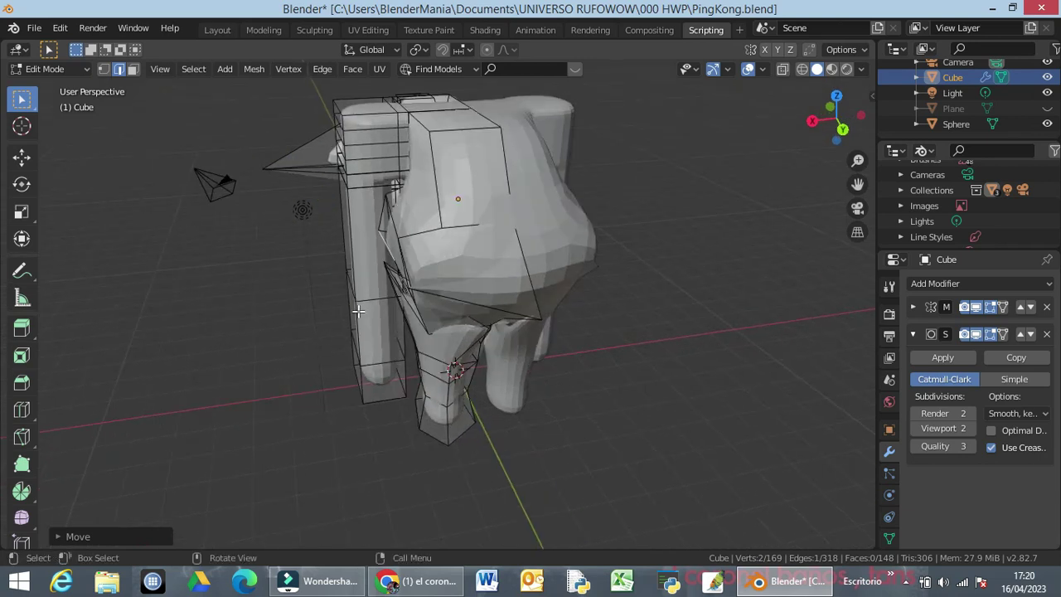
{"action": "key", "text": "Tab"}
{"action": "middle_click_drag", "start_coordinate": [413, 328], "coordinate": [396, 284]}
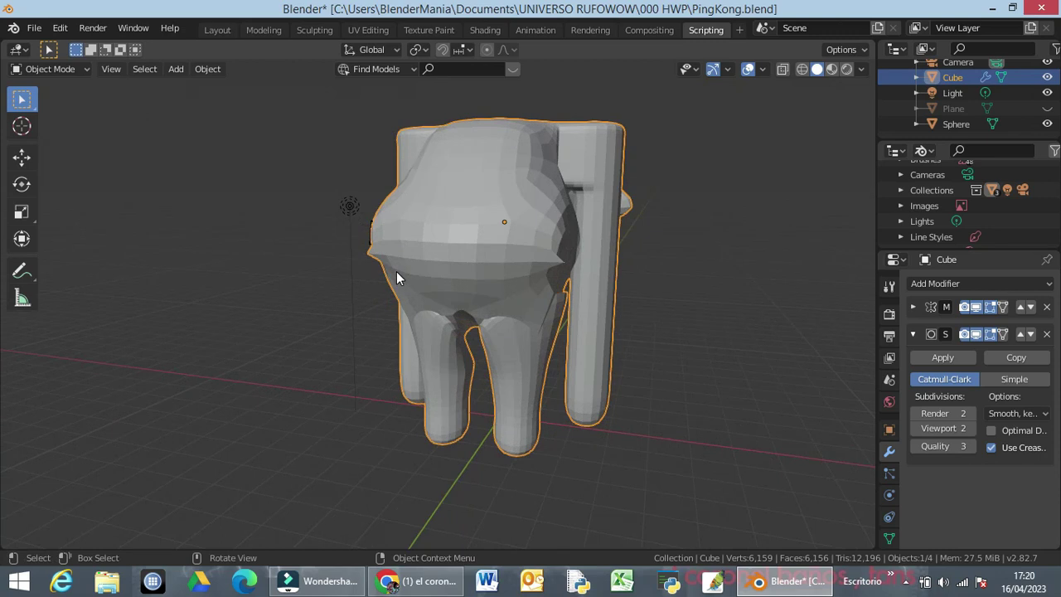
Select the outermost vertex at the rear side of the hip and move it forward along Y
{"action": "key", "text": "Tab"}
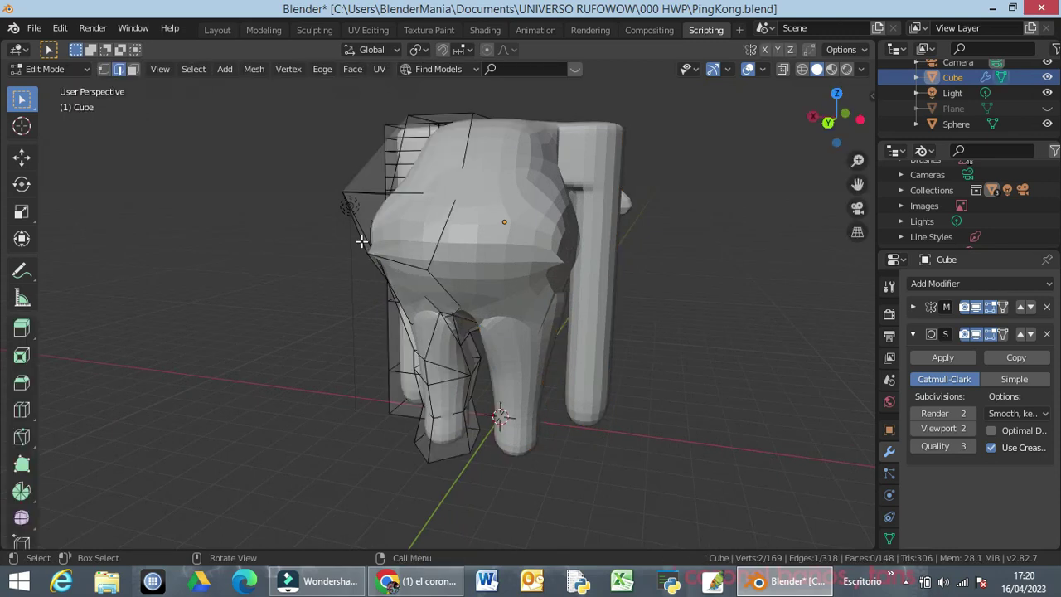
{"action": "key", "text": "1"}
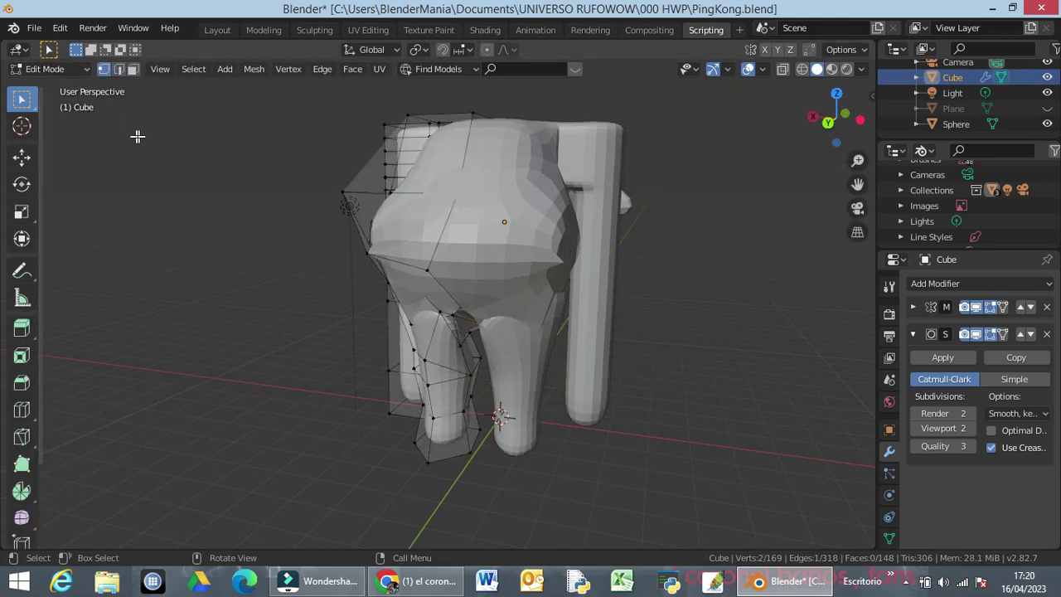
{"action": "left_click", "coordinate": [365, 253]}
{"action": "key", "text": "g"}
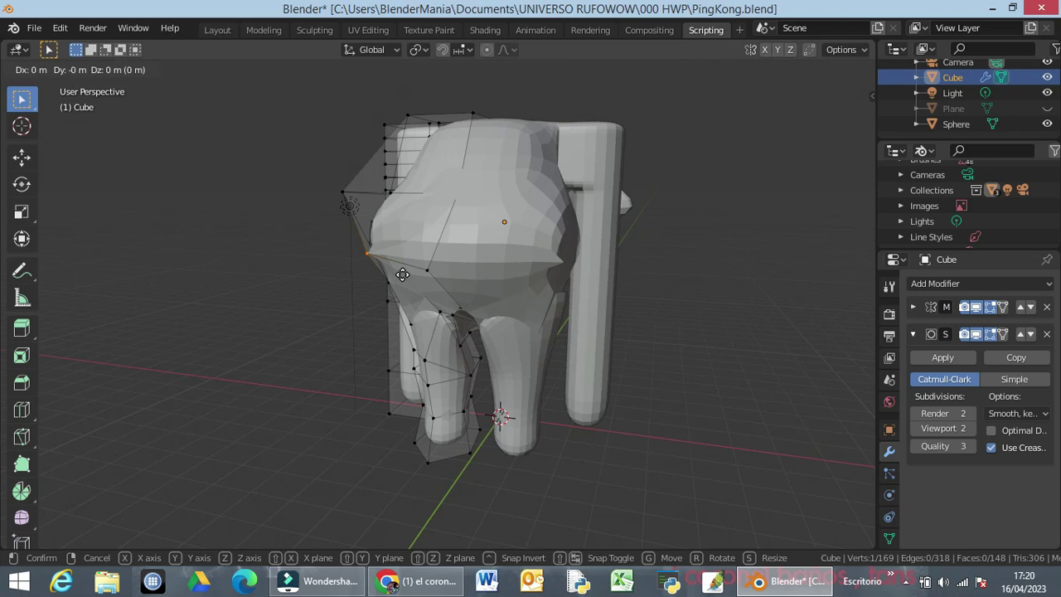
{"action": "key", "text": "y"}
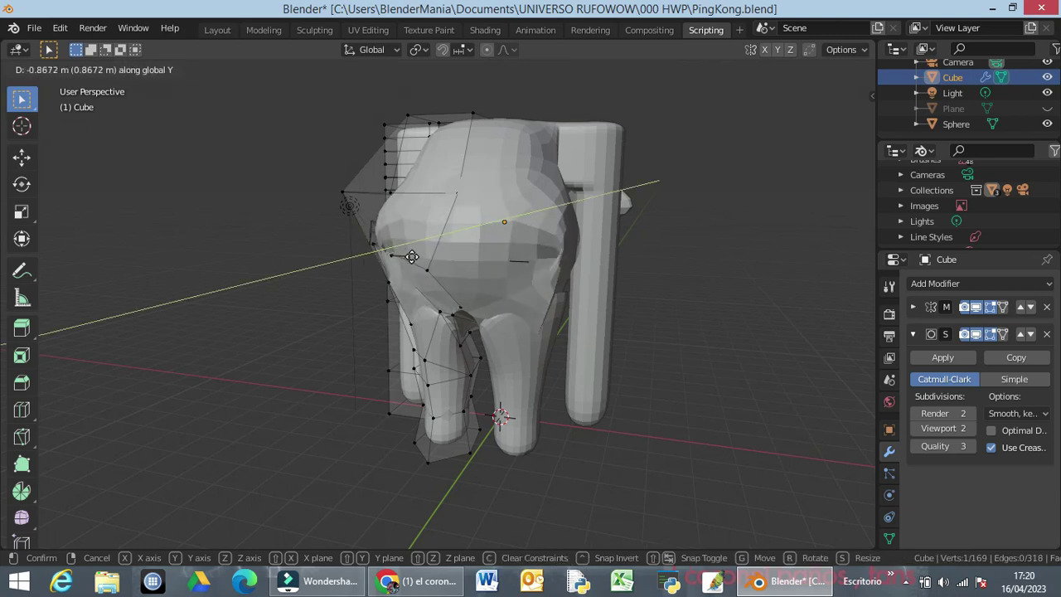
{"action": "left_click", "coordinate": [407, 260]}
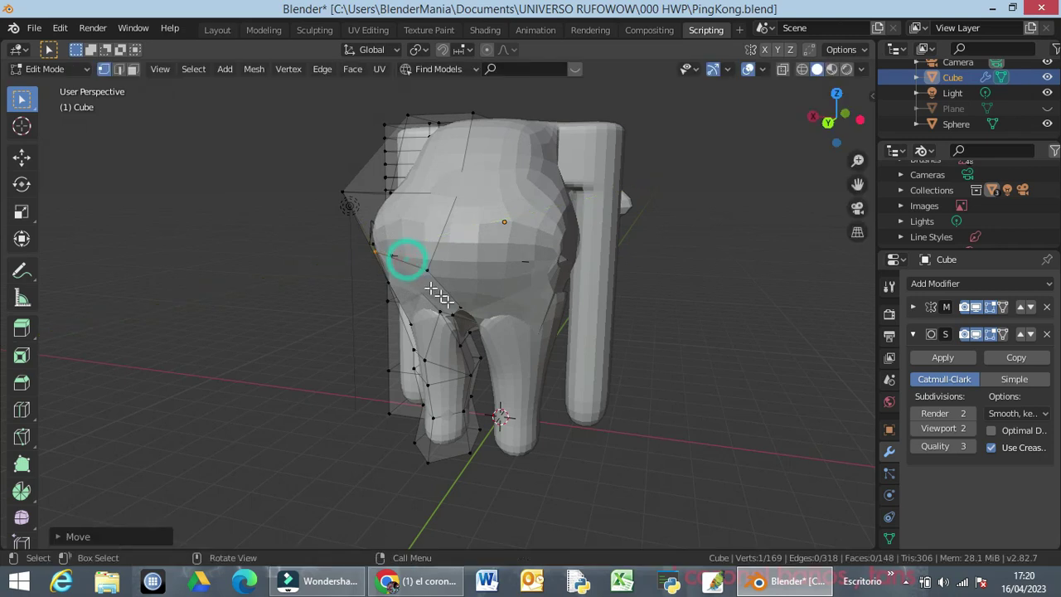
Inspect the outer hip vertices and switch the viewport to wireframe shading to expose the geometry inside the hip
{"action": "middle_click_drag", "start_coordinate": [407, 260], "coordinate": [418, 290]}
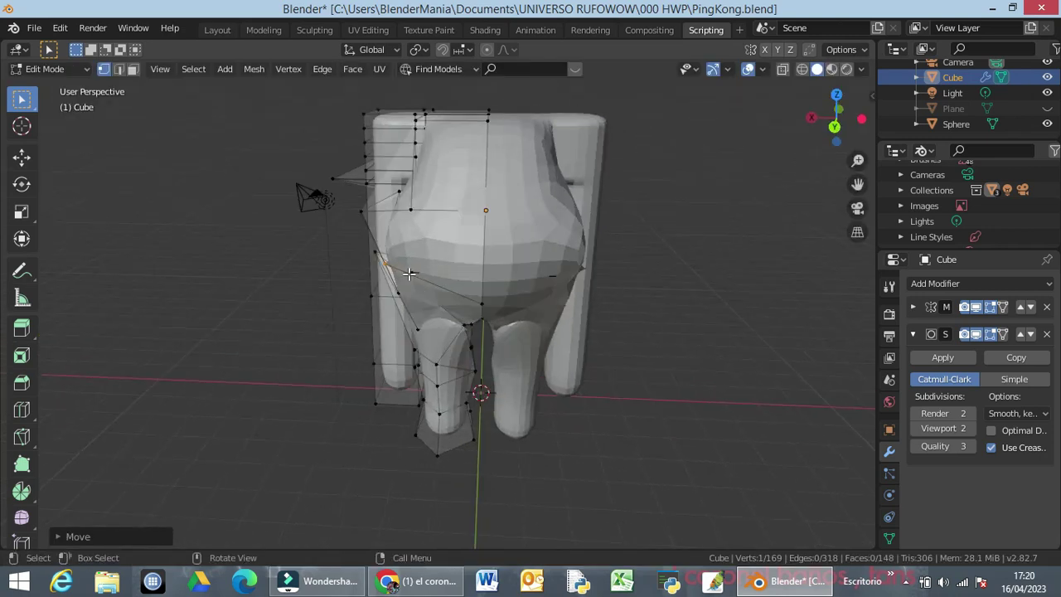
{"action": "left_click", "coordinate": [410, 273]}
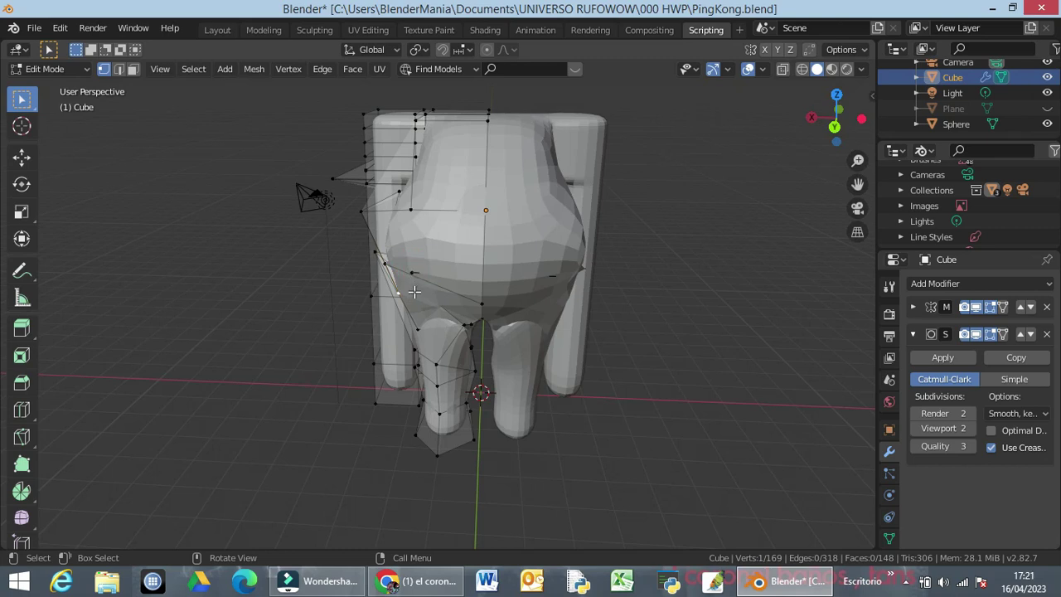
{"action": "middle_click_drag", "start_coordinate": [403, 296], "coordinate": [392, 226]}
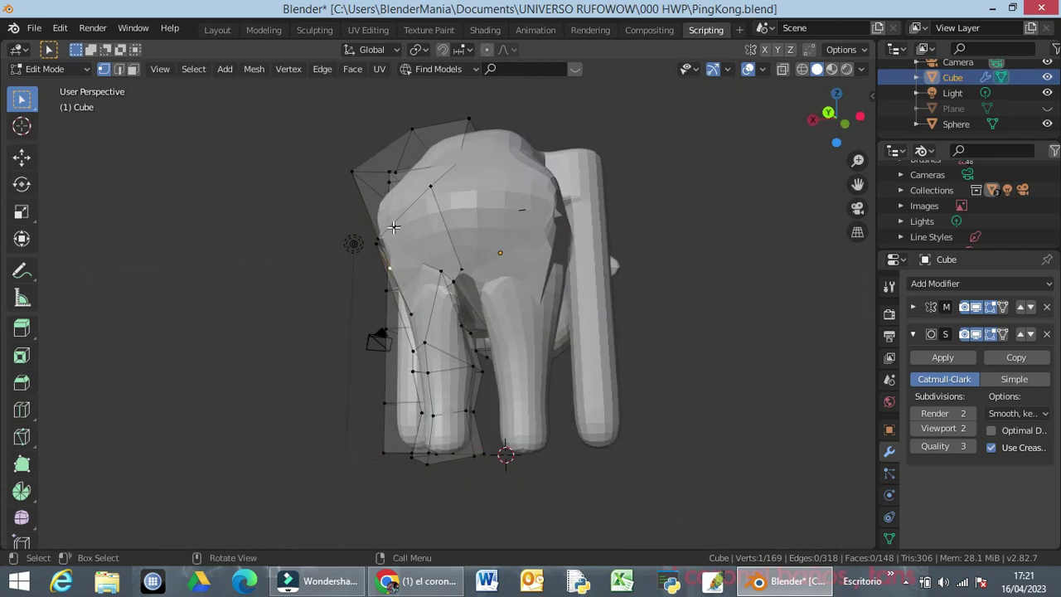
{"action": "left_click", "coordinate": [393, 226]}
{"action": "mouse_move", "coordinate": [408, 248]}
{"action": "middle_mouse_down"}
{"action": "mouse_move", "coordinate": [392, 266]}
{"action": "mouse_move", "coordinate": [398, 239]}
{"action": "middle_mouse_up"}
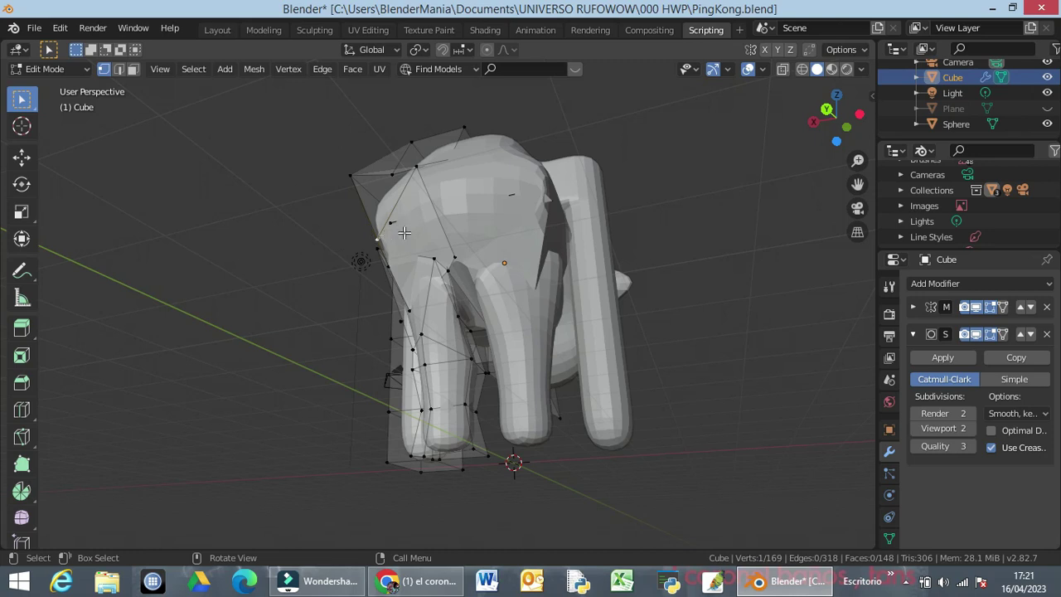
{"action": "key", "text": "z"}
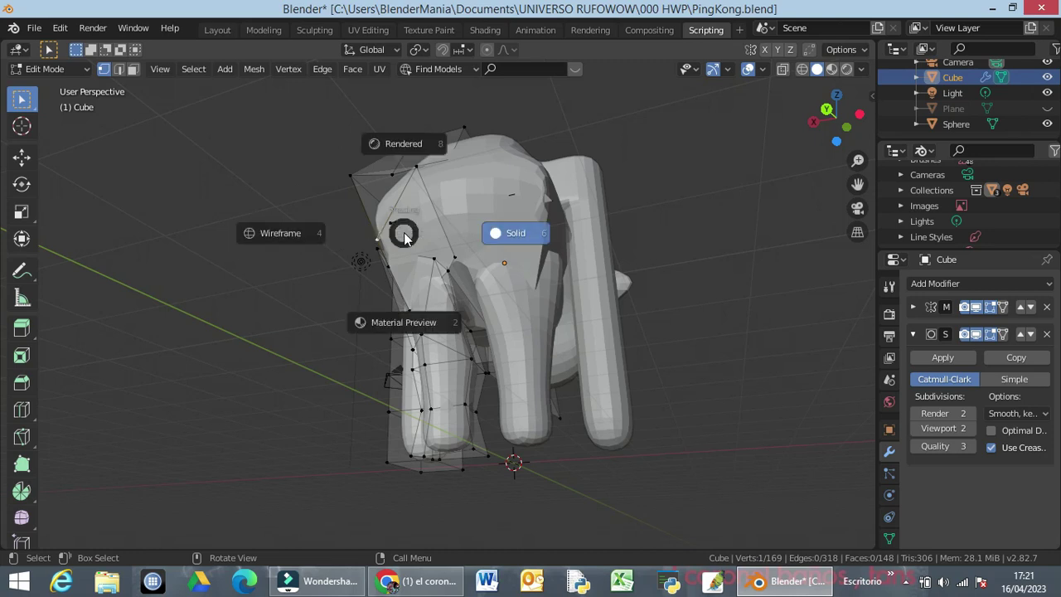
{"action": "left_click", "coordinate": [291, 232]}
{"action": "middle_click_drag", "start_coordinate": [392, 247], "coordinate": [393, 248]}
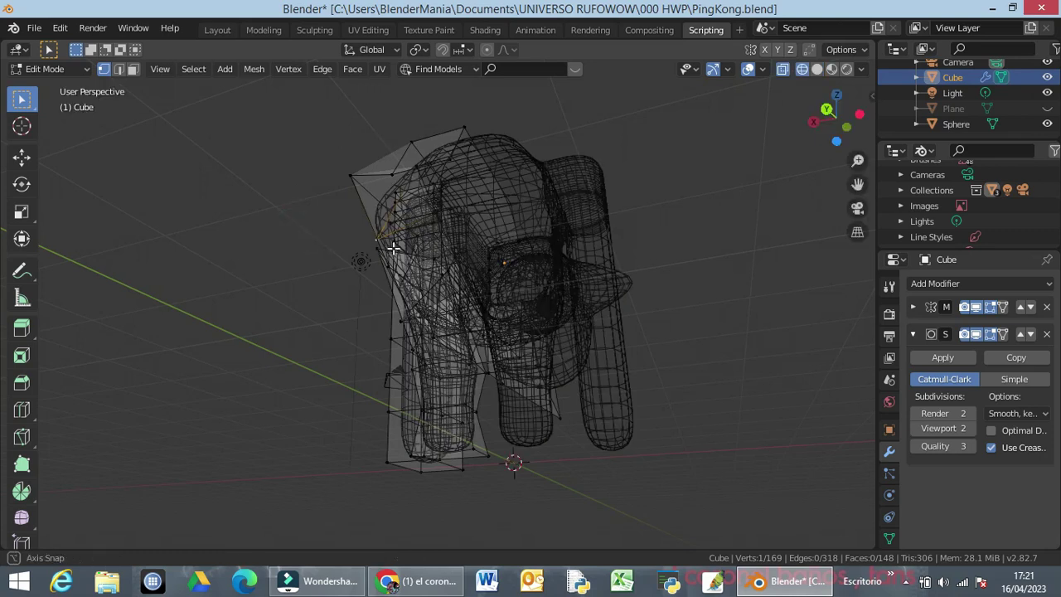
{"action": "scroll", "coordinate": [393, 248], "scroll_direction": "up", "scroll_amount": 4}
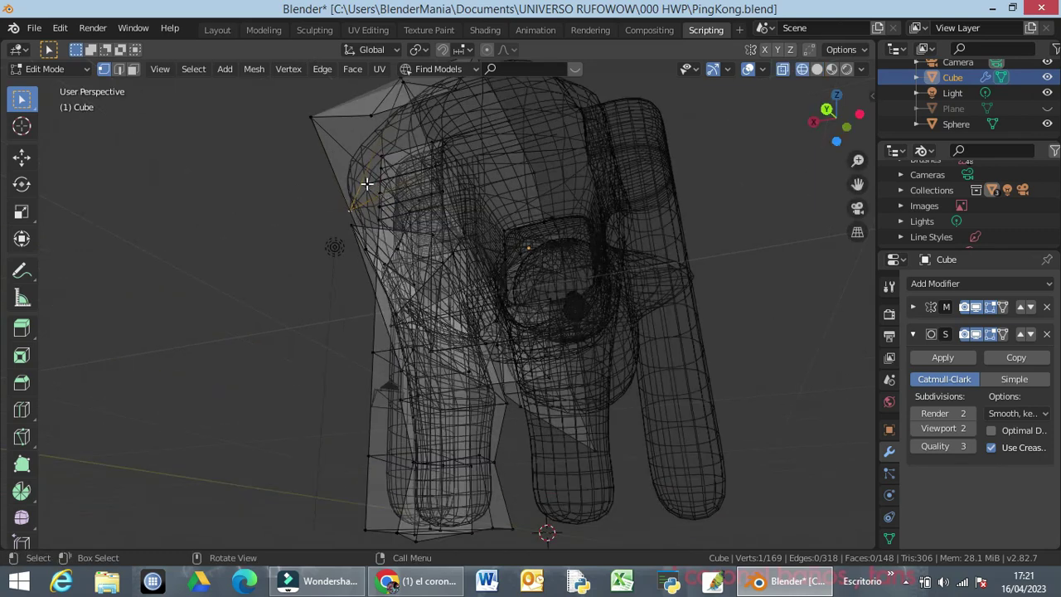
Pull the stray vertex on the outer hip about 0.7 m inward and delete it
{"action": "left_click", "coordinate": [367, 183]}
{"action": "key", "text": "g"}
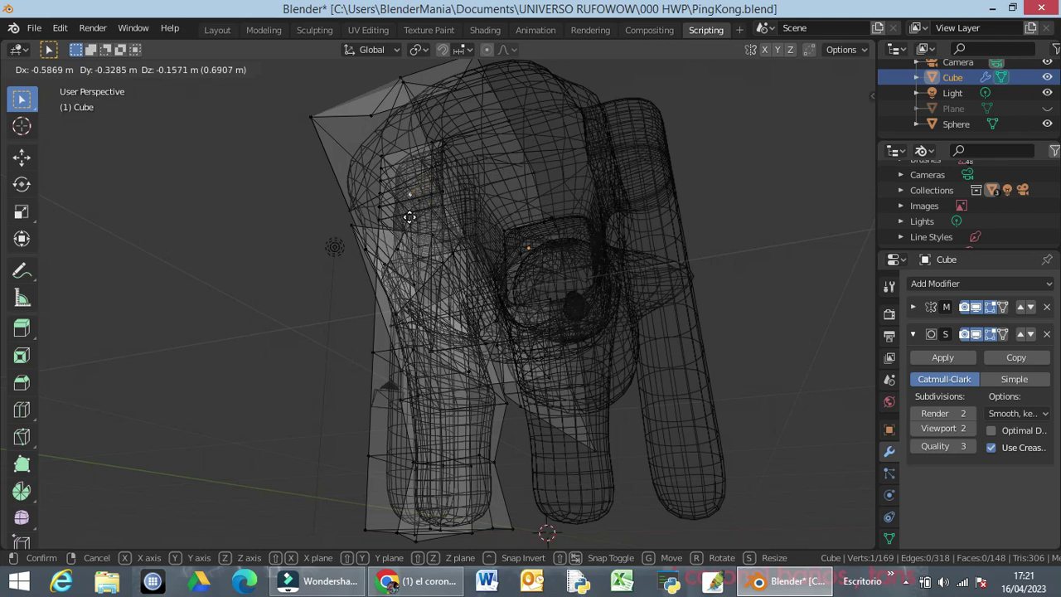
{"action": "left_click", "coordinate": [409, 217]}
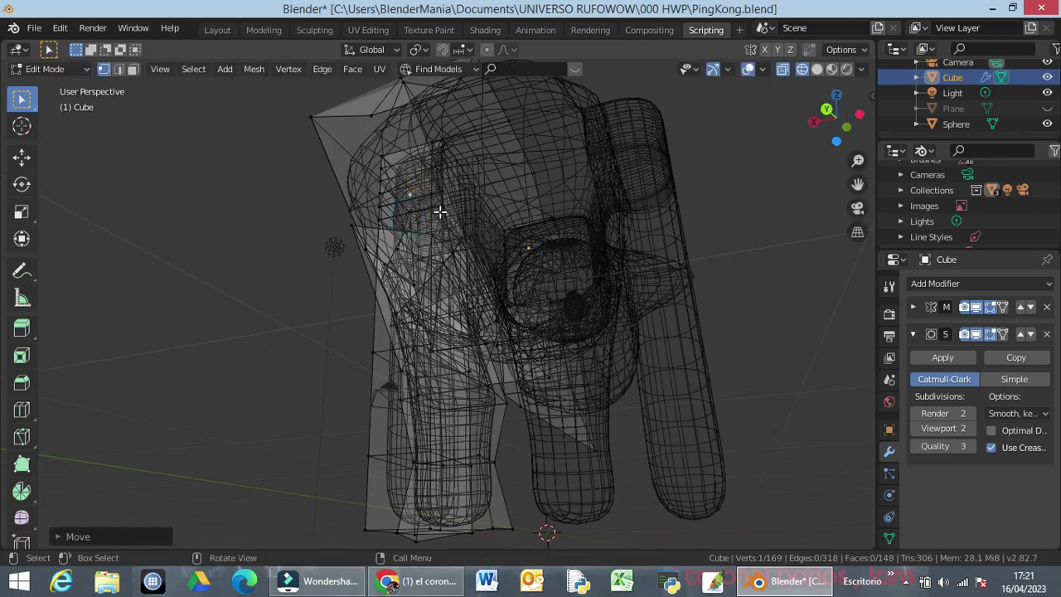
{"action": "key", "text": "x"}
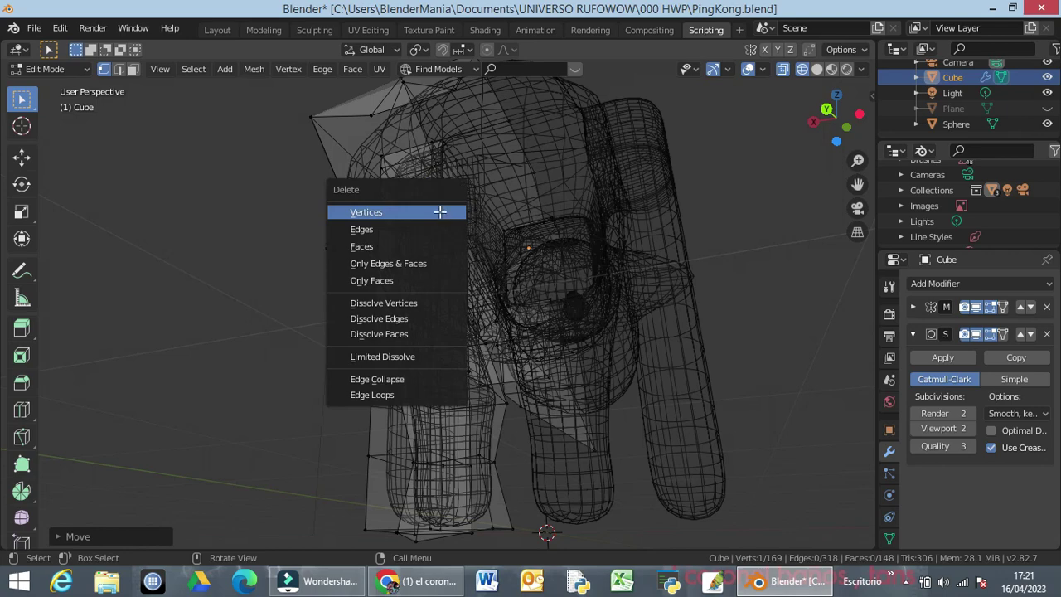
{"action": "left_click", "coordinate": [440, 211]}
Select the short edge at the upper rear of the hips in edge mode and move it upward along Z
{"action": "middle_click_drag", "start_coordinate": [469, 241], "coordinate": [595, 271]}
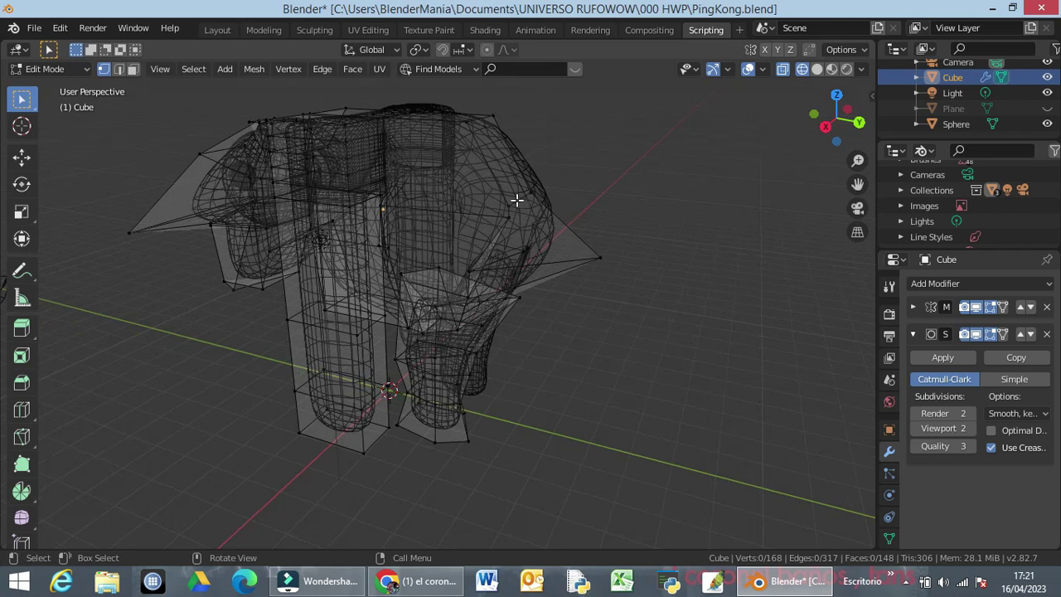
{"action": "left_click", "coordinate": [517, 198]}
{"action": "left_click", "coordinate": [118, 69]}
{"action": "left_click", "coordinate": [517, 199]}
{"action": "key", "text": "g"}
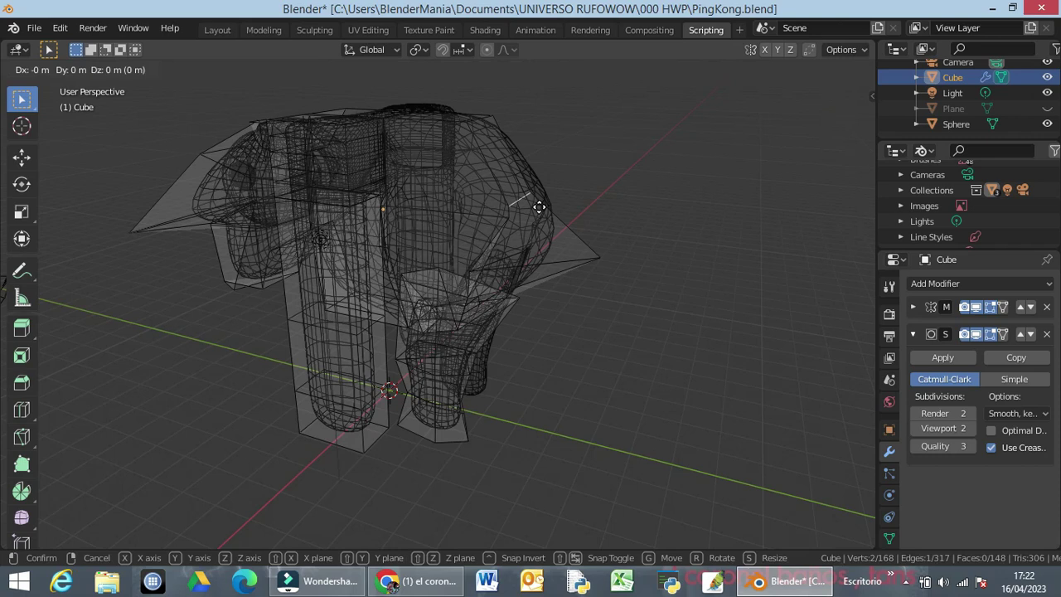
{"action": "key", "text": "z"}
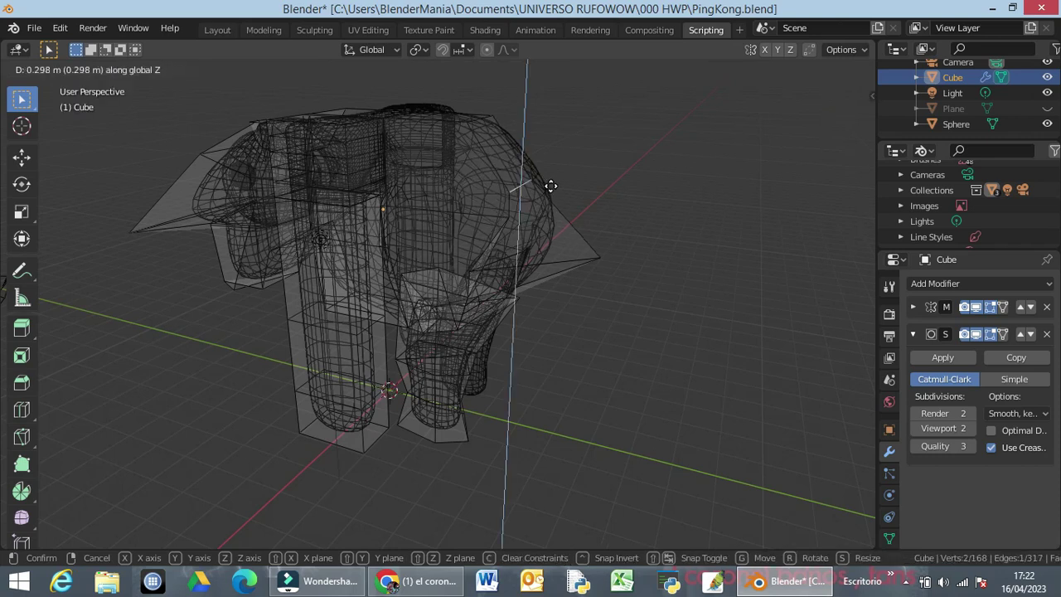
{"action": "left_click", "coordinate": [554, 182]}
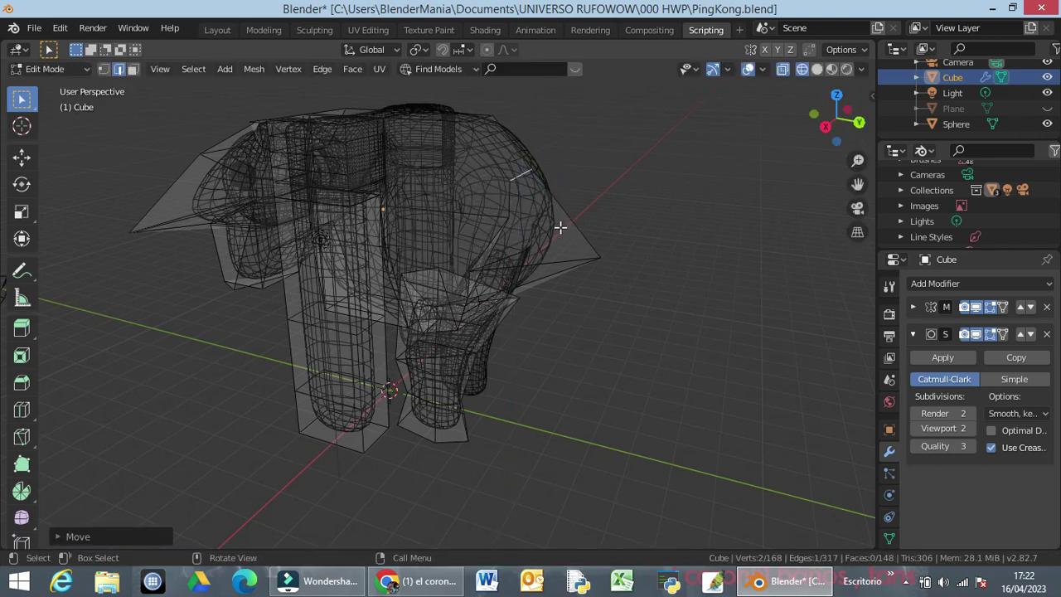
Save the project as a new file named PingKong2.blend in the 000 HWP folder
{"action": "key", "text": "KP_3"}
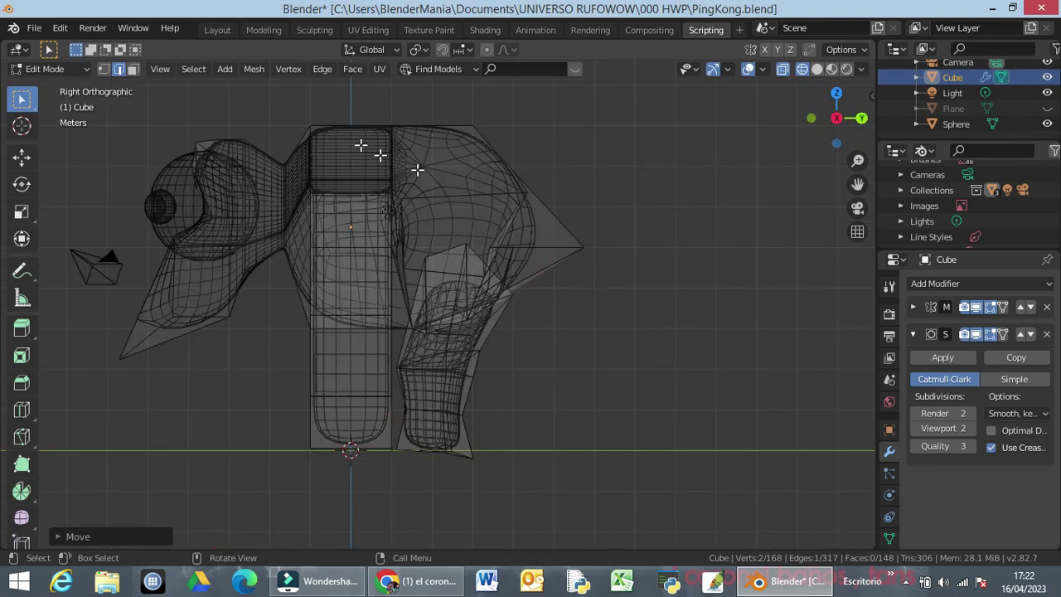
{"action": "mouse_move", "coordinate": [437, 212]}
{"action": "middle_mouse_down"}
{"action": "mouse_move", "coordinate": [412, 323]}
{"action": "mouse_move", "coordinate": [407, 303]}
{"action": "mouse_move", "coordinate": [494, 232]}
{"action": "mouse_move", "coordinate": [555, 217]}
{"action": "mouse_move", "coordinate": [606, 246]}
{"action": "mouse_move", "coordinate": [604, 274]}
{"action": "mouse_move", "coordinate": [487, 274]}
{"action": "mouse_move", "coordinate": [445, 197]}
{"action": "middle_mouse_up"}
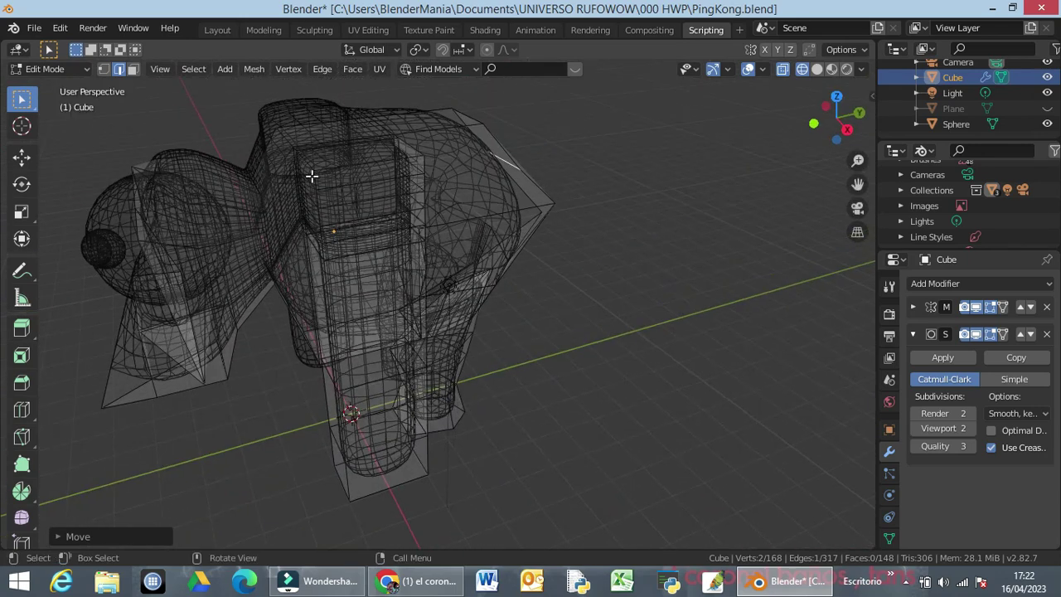
{"action": "left_click", "coordinate": [34, 28]}
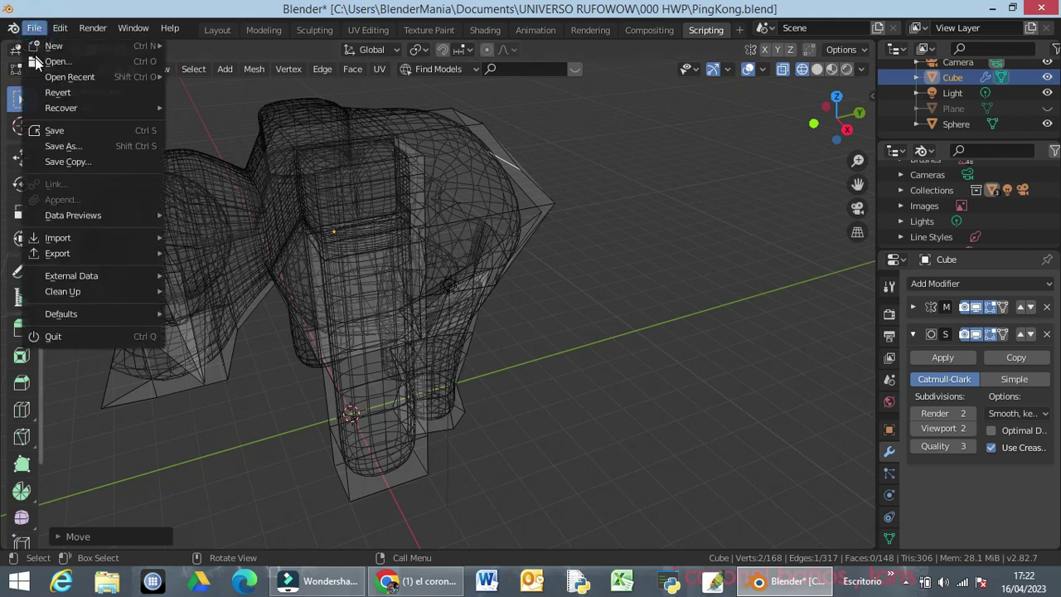
{"action": "left_click", "coordinate": [78, 145]}
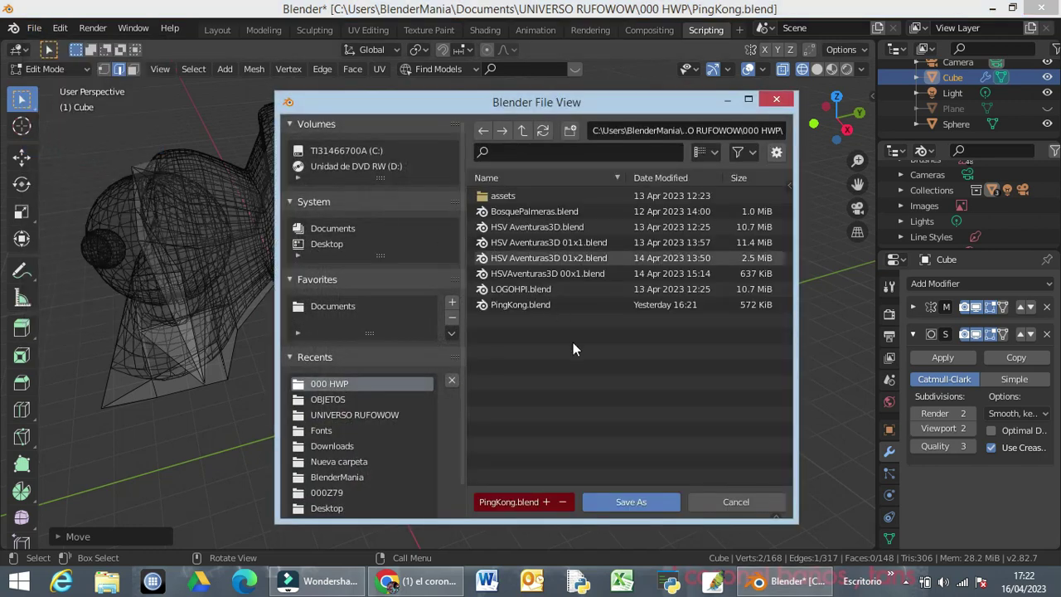
{"action": "left_click", "coordinate": [513, 502]}
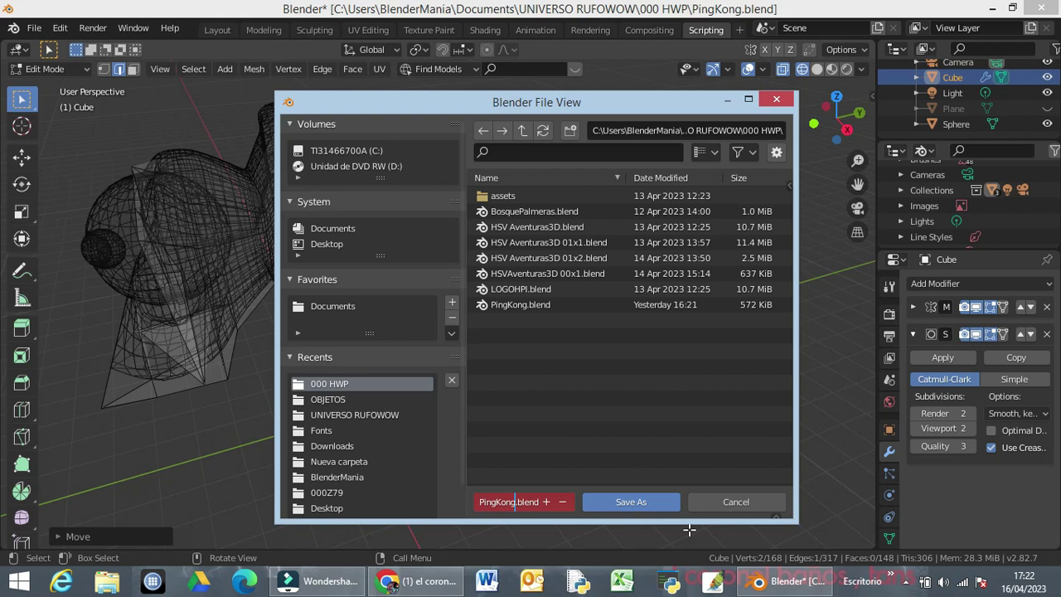
{"action": "type", "text": "2"}
{"action": "key", "text": "Return"}
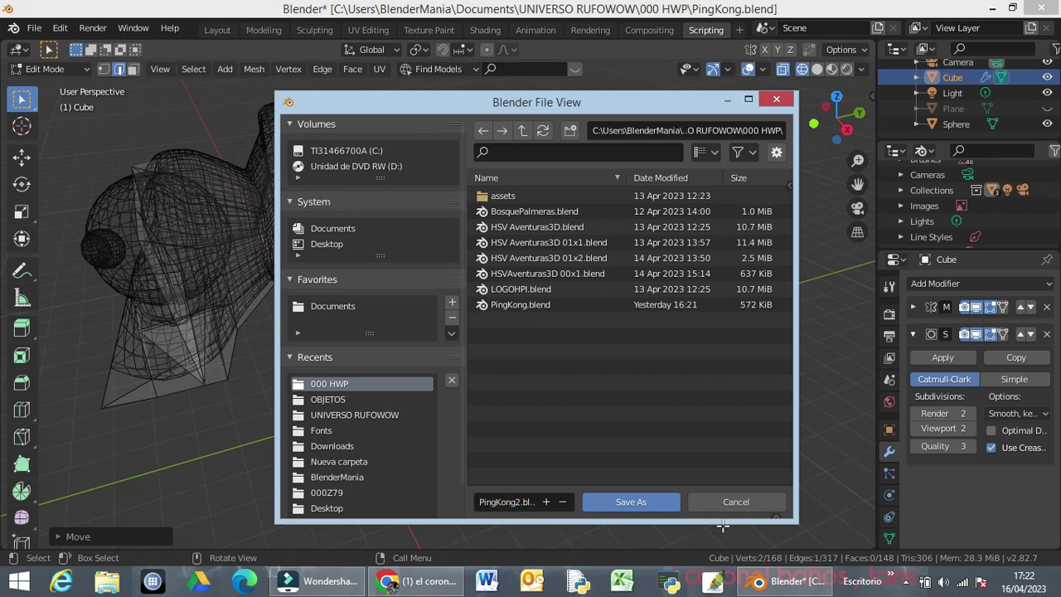
{"action": "left_click", "coordinate": [801, 500]}
{"action": "key", "text": "Return"}
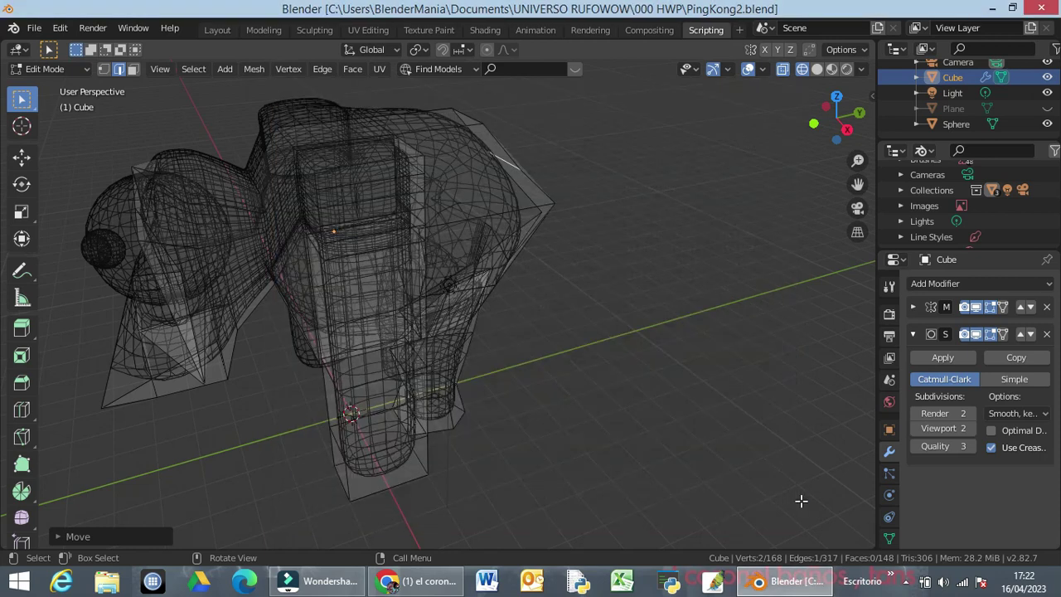
Select the upper outer edge of the front leg's shoulder and return the viewport to solid shading
{"action": "middle_click_drag", "start_coordinate": [508, 424], "coordinate": [458, 386]}
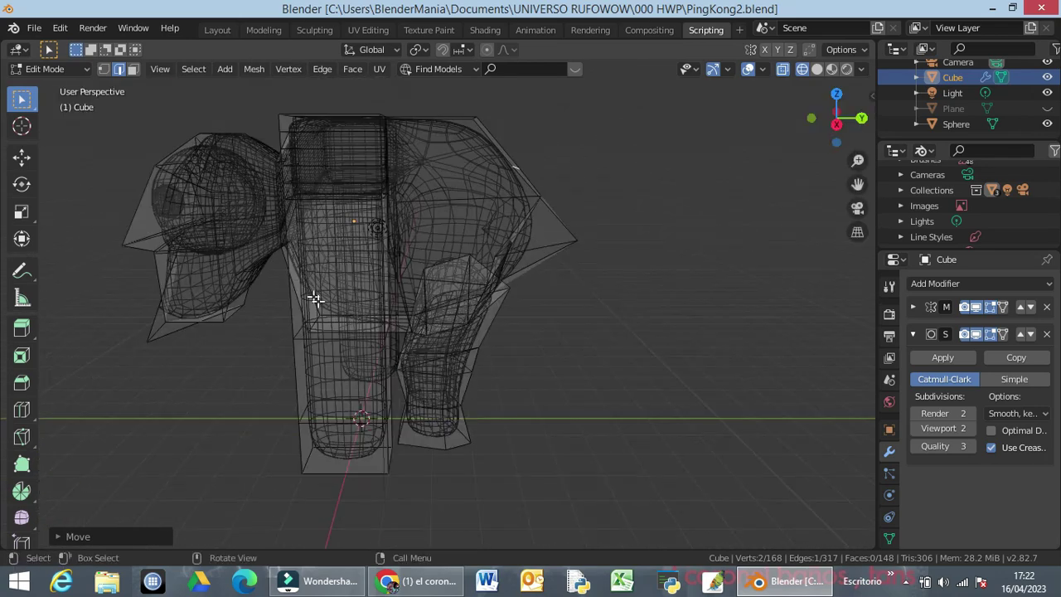
{"action": "middle_click_drag", "start_coordinate": [346, 212], "coordinate": [308, 177]}
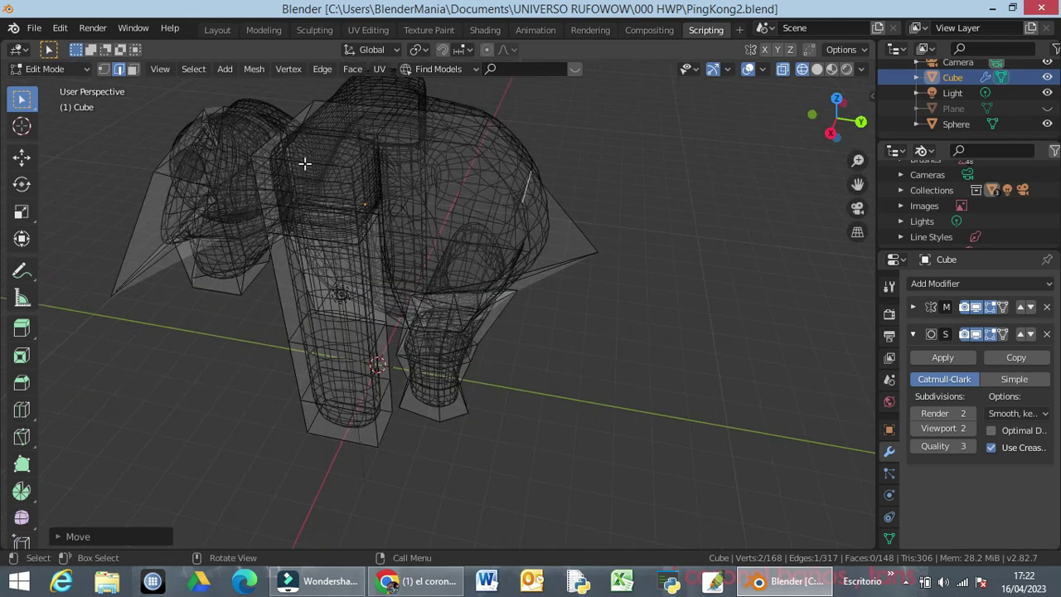
{"action": "left_click", "coordinate": [304, 161]}
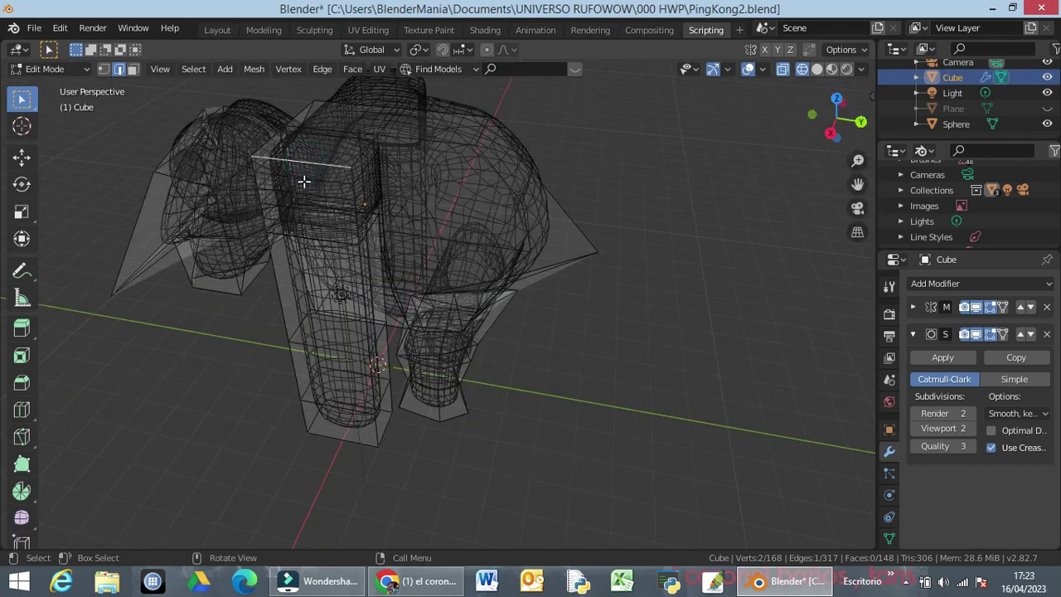
{"action": "middle_click_drag", "start_coordinate": [307, 185], "coordinate": [490, 143]}
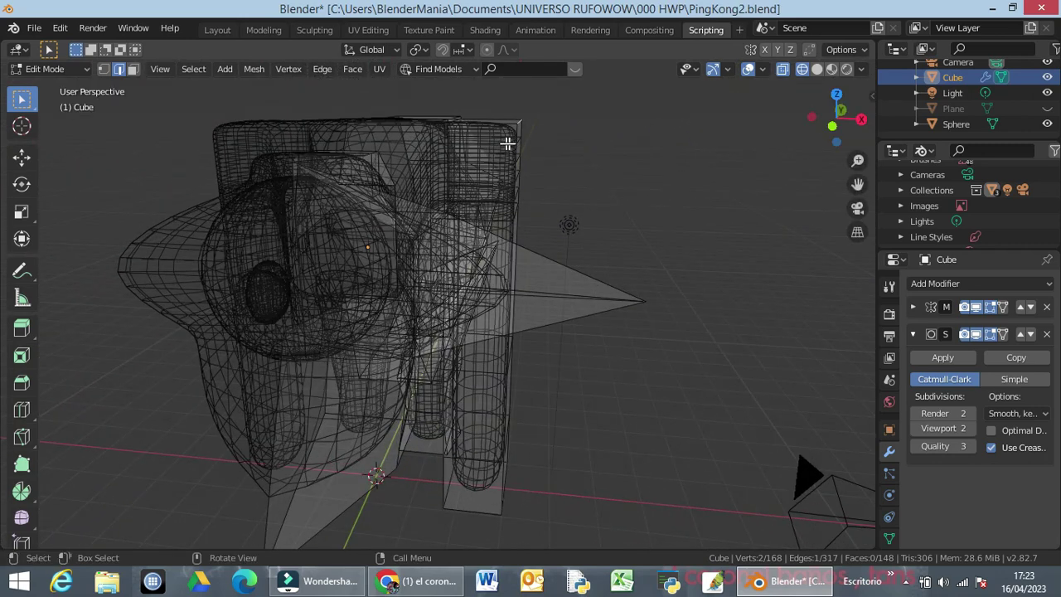
{"action": "middle_click_drag", "start_coordinate": [534, 158], "coordinate": [484, 170]}
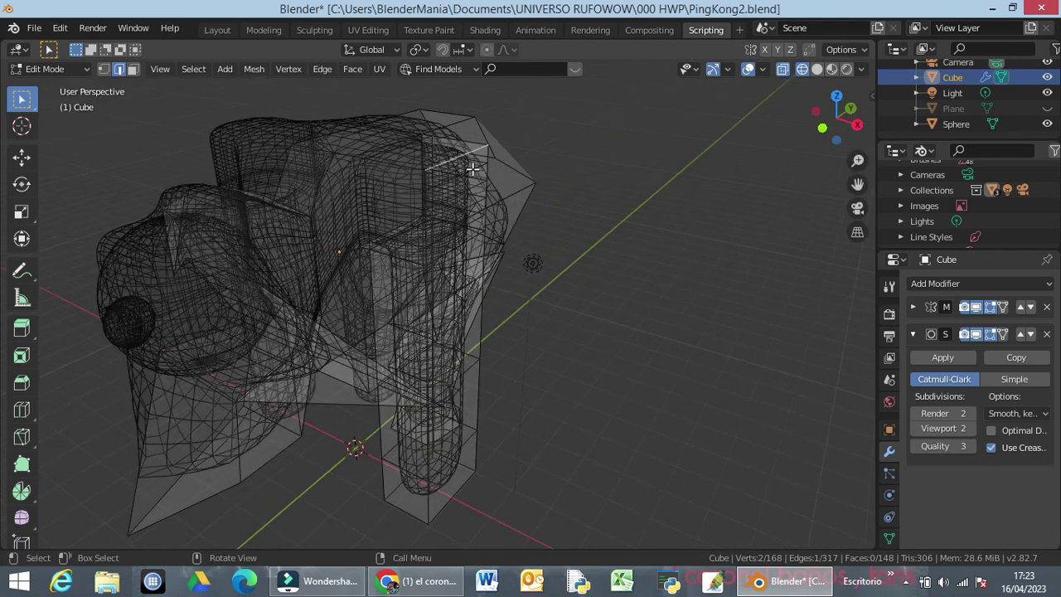
{"action": "left_click", "coordinate": [479, 175]}
{"action": "left_click", "coordinate": [471, 169], "text": "alt"}
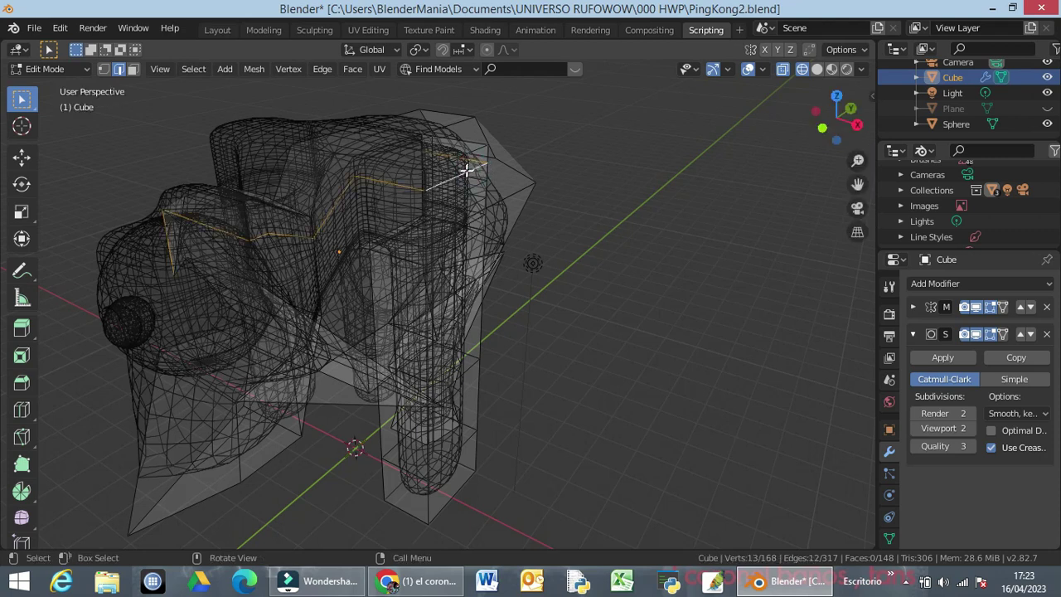
{"action": "left_click", "coordinate": [552, 195]}
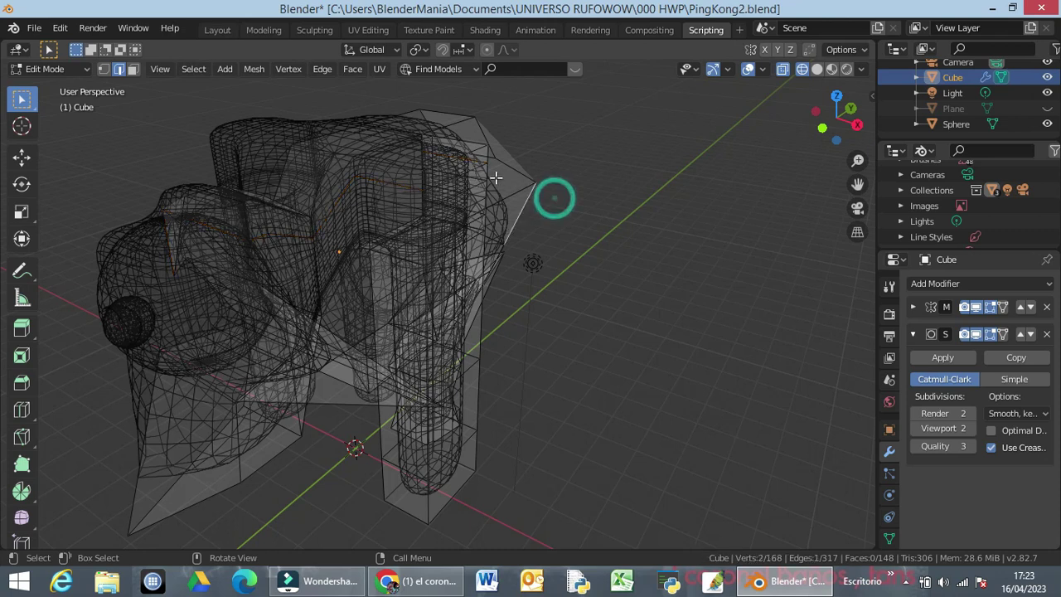
{"action": "left_click", "coordinate": [464, 157]}
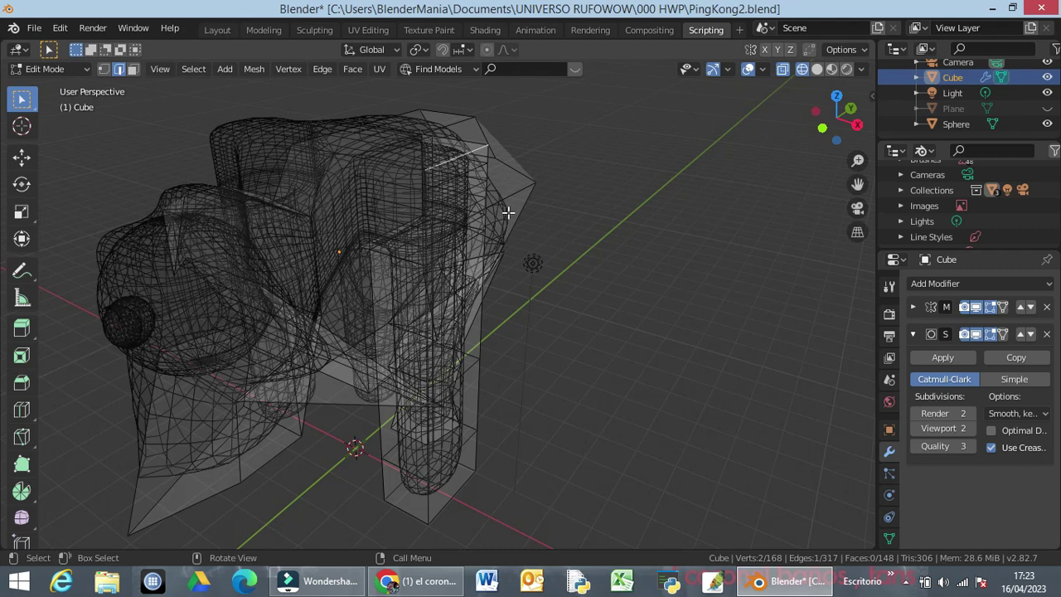
{"action": "key", "text": "z"}
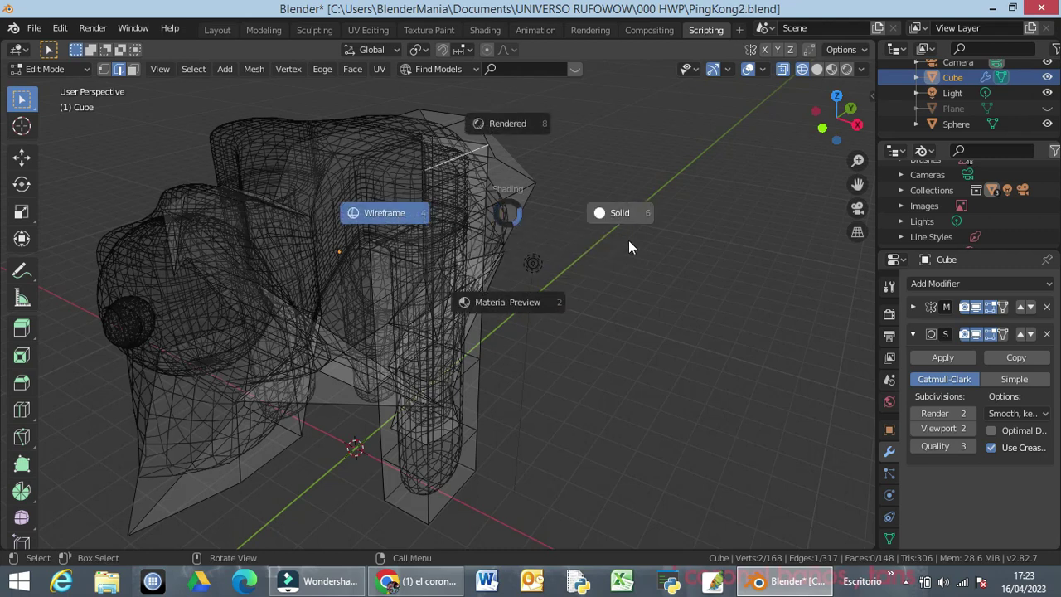
{"action": "left_click", "coordinate": [618, 216]}
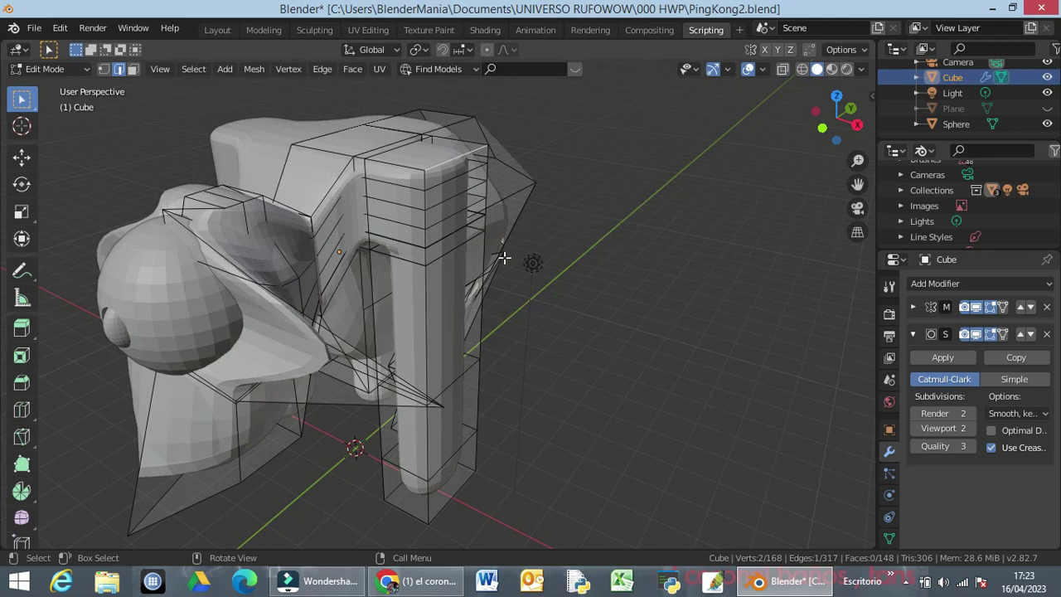
Try to bevel the upper outer edge of the front leg's shoulder
{"action": "middle_click_drag", "start_coordinate": [502, 257], "coordinate": [558, 220]}
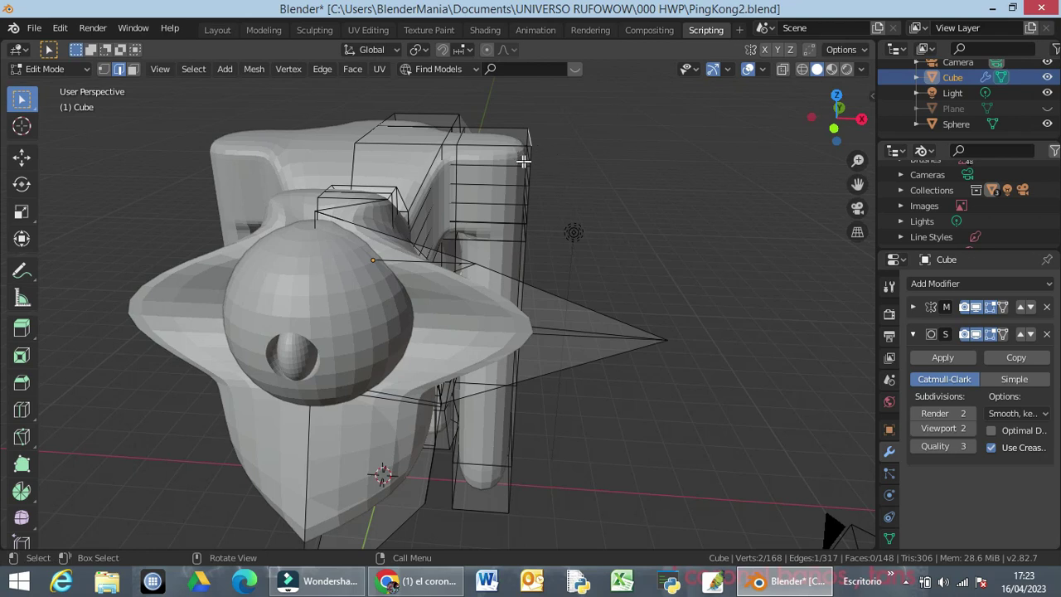
{"action": "middle_click_drag", "start_coordinate": [612, 212], "coordinate": [539, 219]}
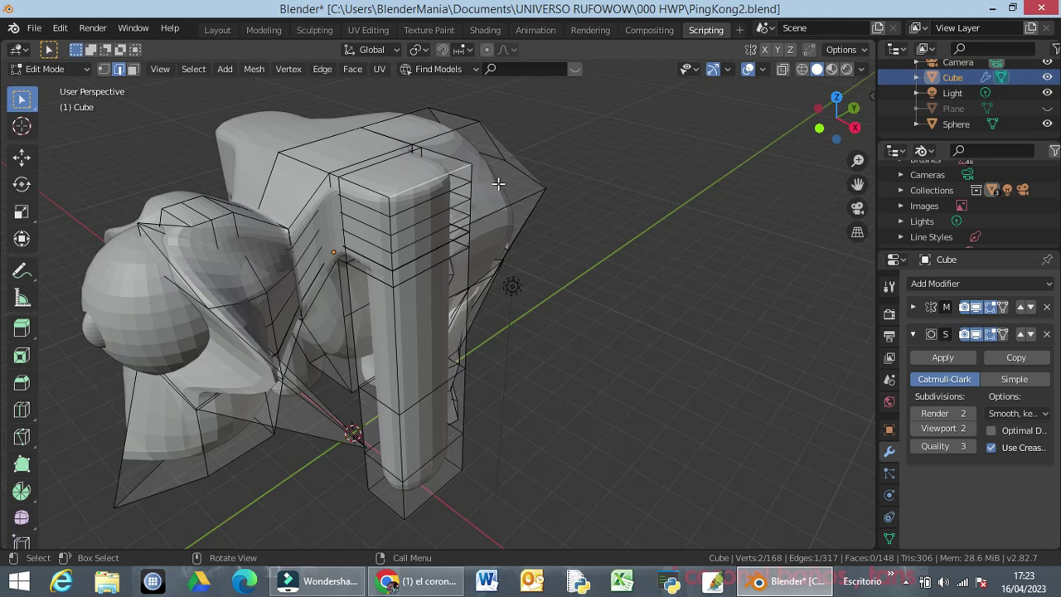
{"action": "key", "text": "ctrl"}
{"action": "key", "text": "ctrl+b"}
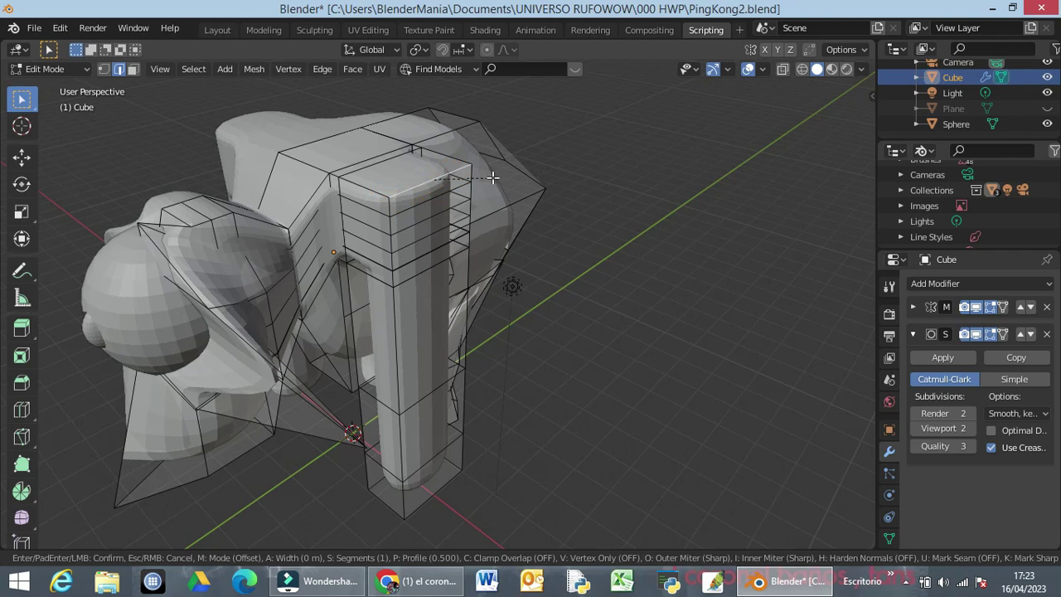
{"action": "left_click", "coordinate": [497, 177]}
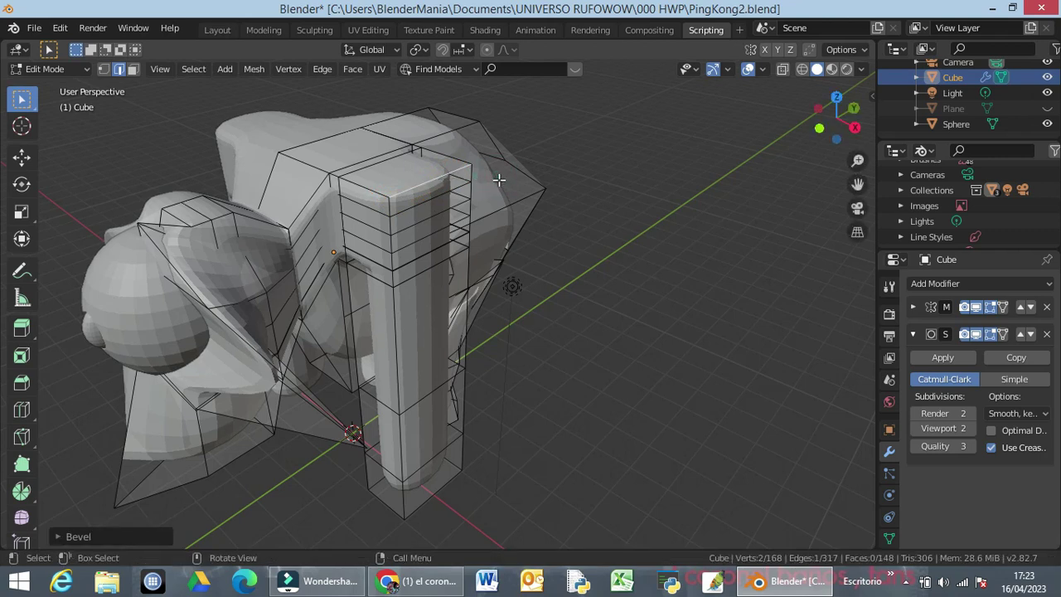
Select the six stacked horizontal edges on the outer side of the shoulder and move them about 1.2 m down along Z
{"action": "left_click", "coordinate": [426, 204]}
{"action": "left_click", "coordinate": [426, 218], "text": "shift"}
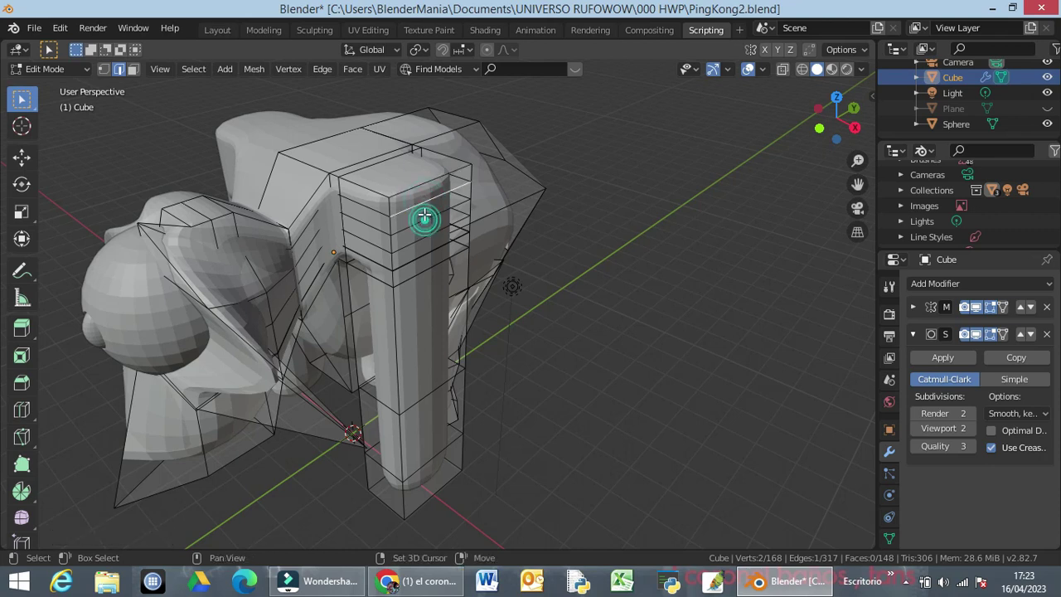
{"action": "left_click", "coordinate": [429, 181], "text": "shift"}
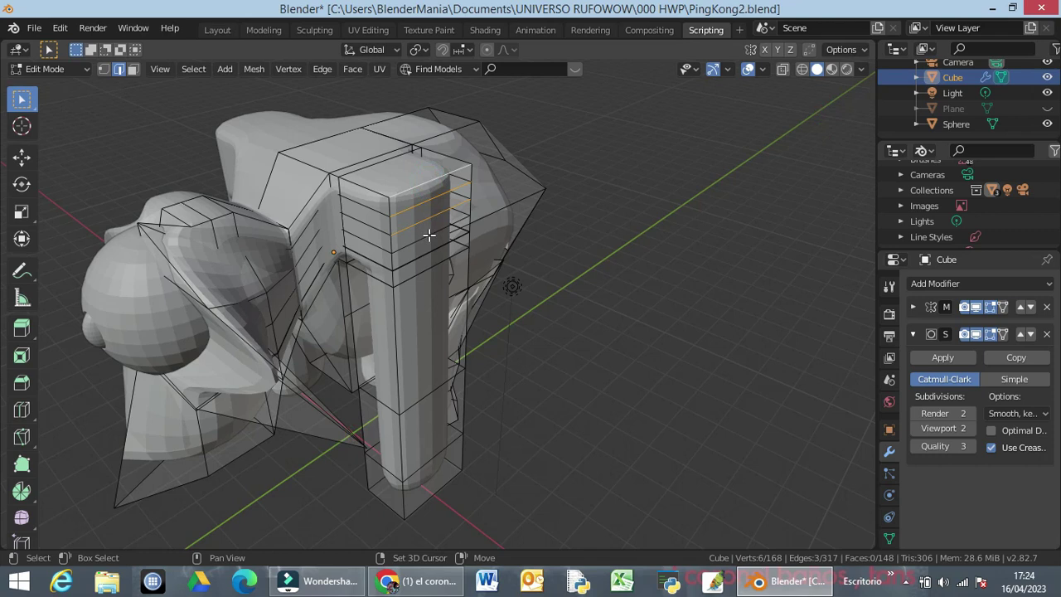
{"action": "left_click", "coordinate": [425, 230], "text": "shift"}
{"action": "left_click", "coordinate": [432, 262], "text": "shift"}
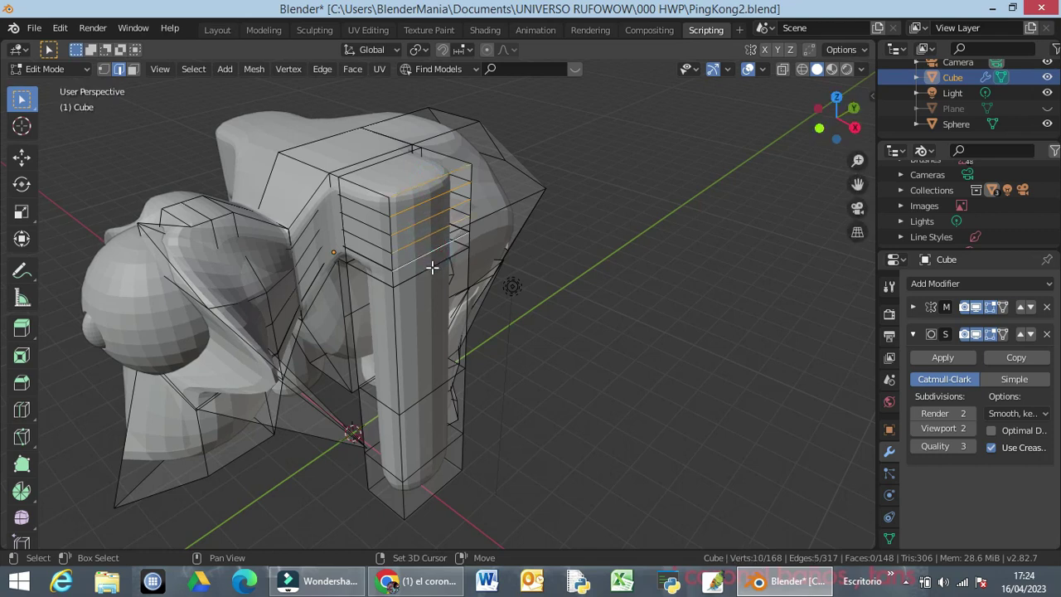
{"action": "left_click", "coordinate": [430, 264], "text": "shift"}
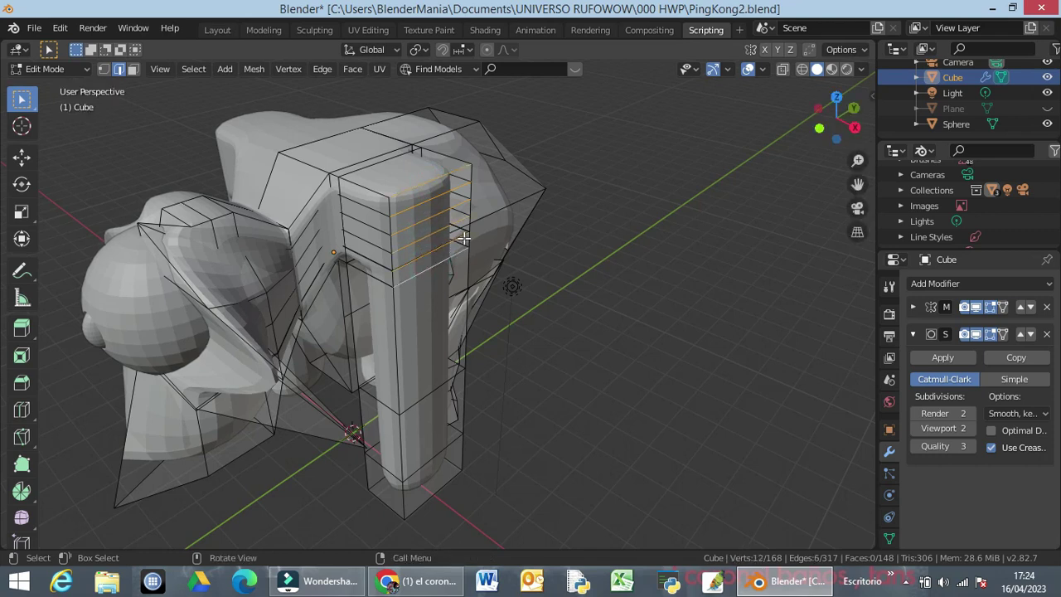
{"action": "key", "text": "g"}
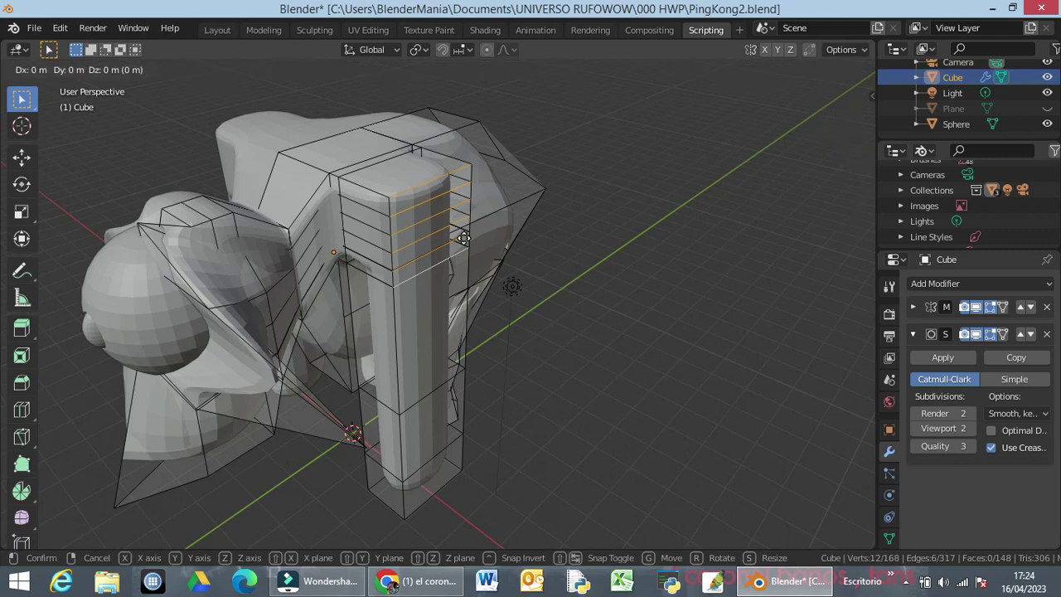
{"action": "key", "text": "z"}
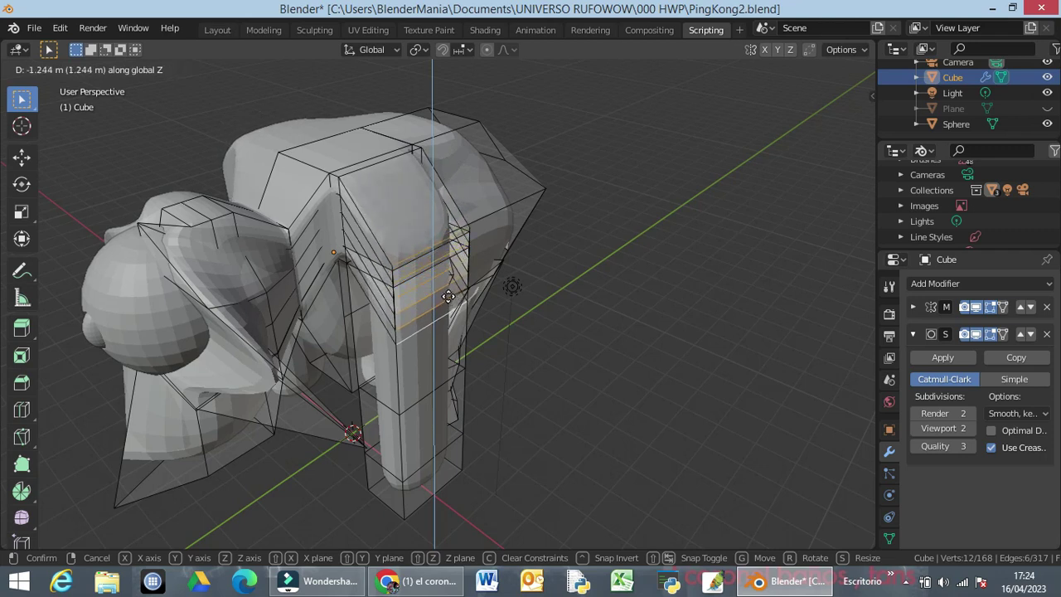
{"action": "left_click", "coordinate": [438, 293]}
Bevel the shoulder's lowered outer edge together with the adjoining slanted rear edge by about 0.13 m
{"action": "middle_click_drag", "start_coordinate": [572, 274], "coordinate": [421, 222]}
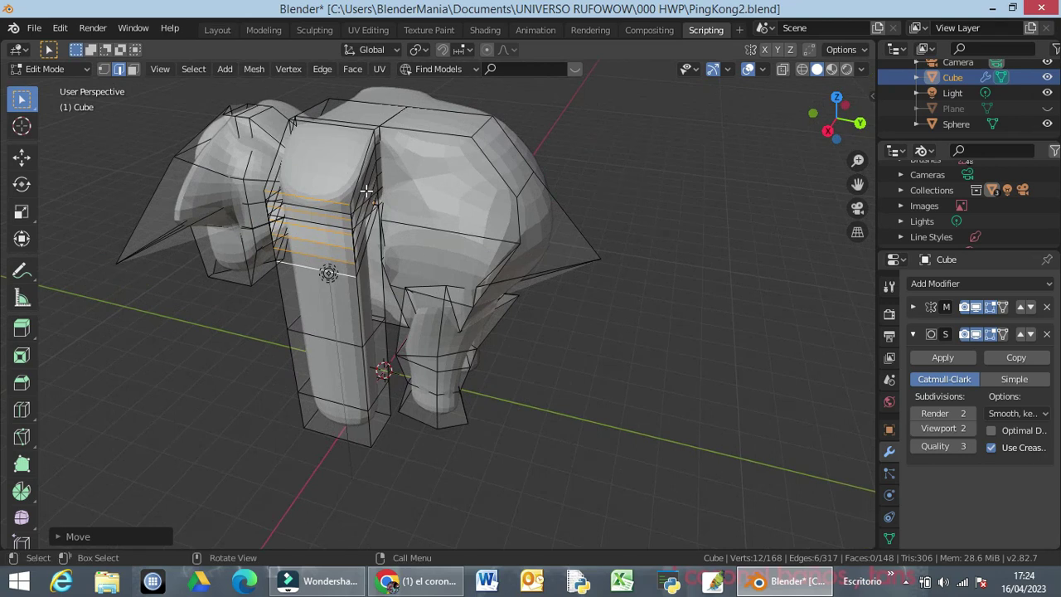
{"action": "left_click", "coordinate": [709, 199]}
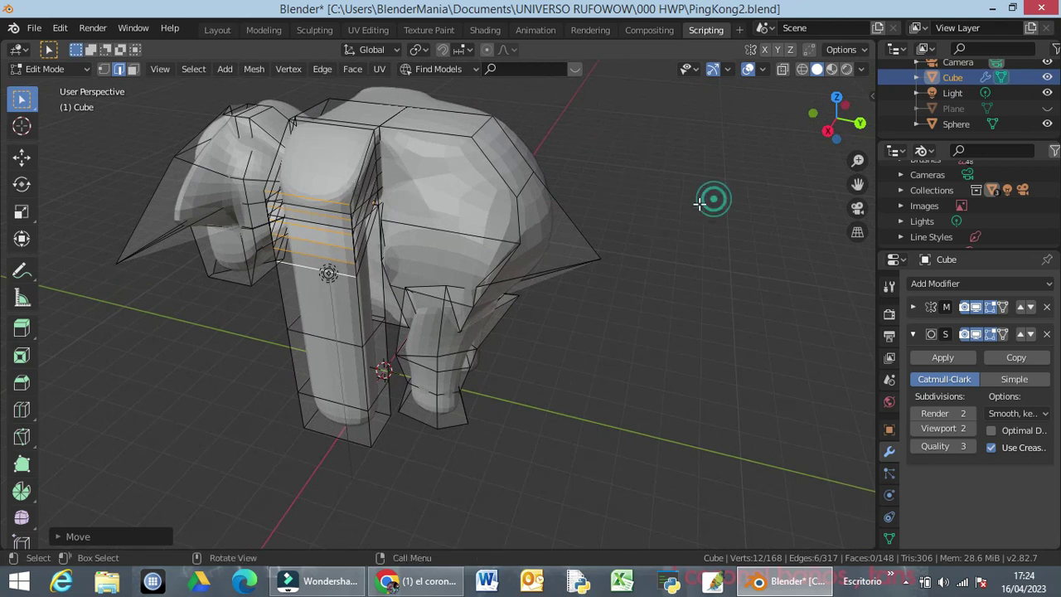
{"action": "left_click", "coordinate": [335, 204]}
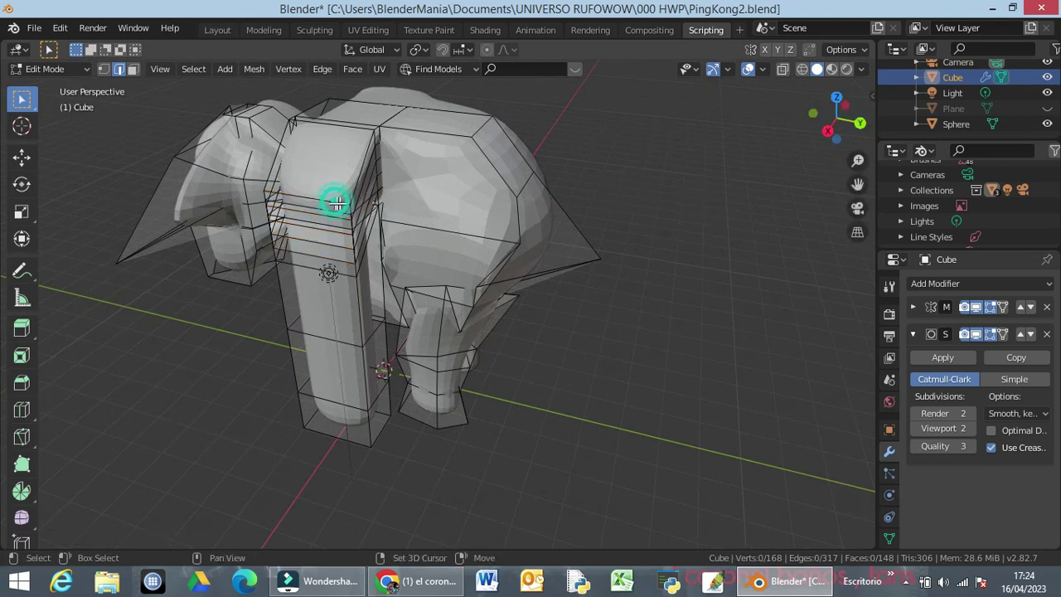
{"action": "left_click", "coordinate": [354, 185], "text": "shift"}
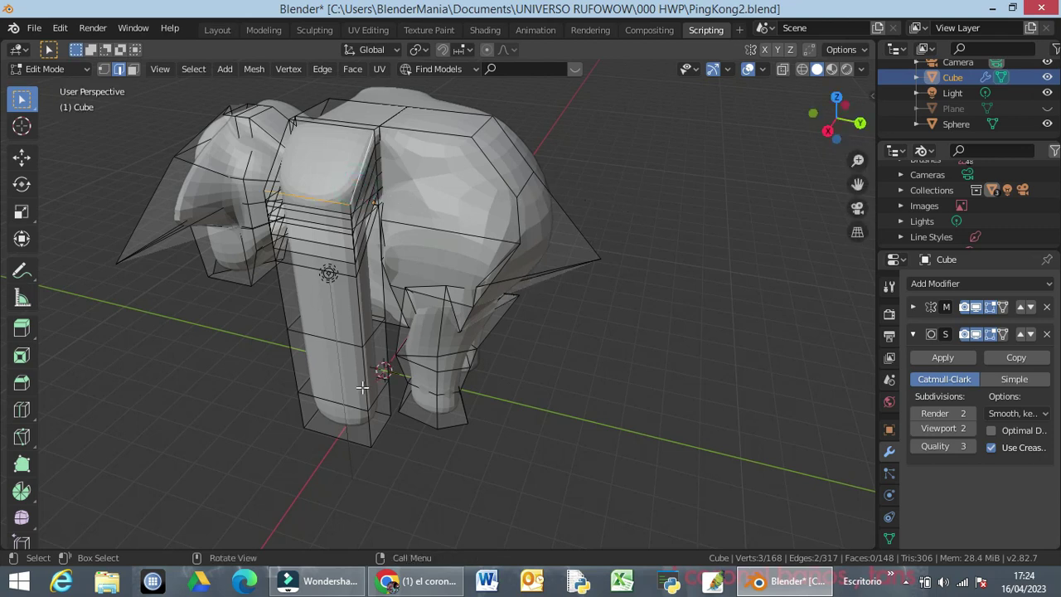
{"action": "key", "text": "ctrl"}
{"action": "key", "text": "ctrl+b"}
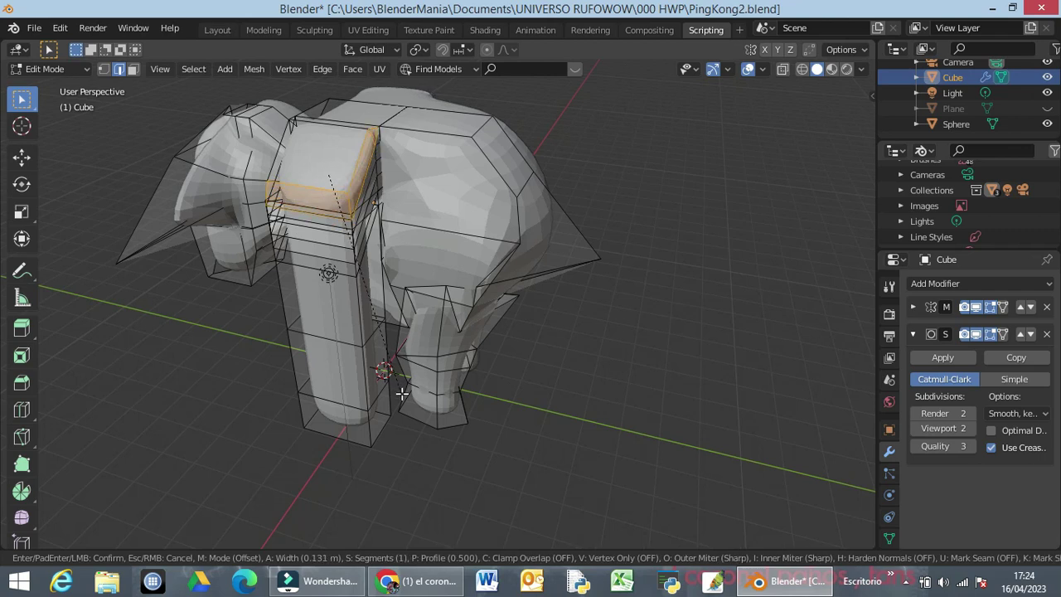
{"action": "left_click", "coordinate": [402, 391]}
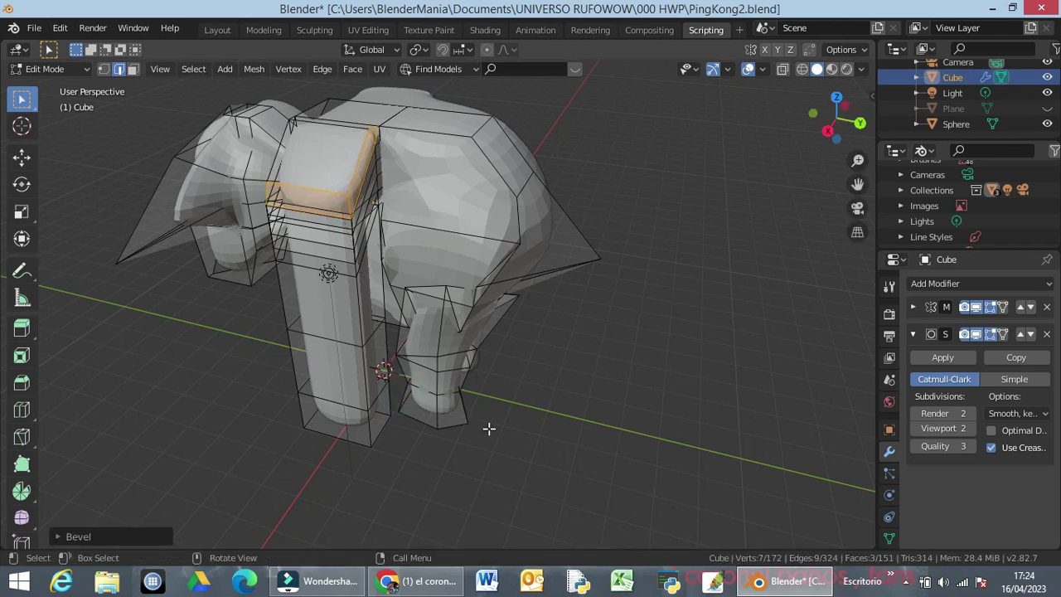
Scale down the upper edge of the shoulder's outer bevel to roughly half its length
{"action": "middle_click_drag", "start_coordinate": [571, 450], "coordinate": [731, 398]}
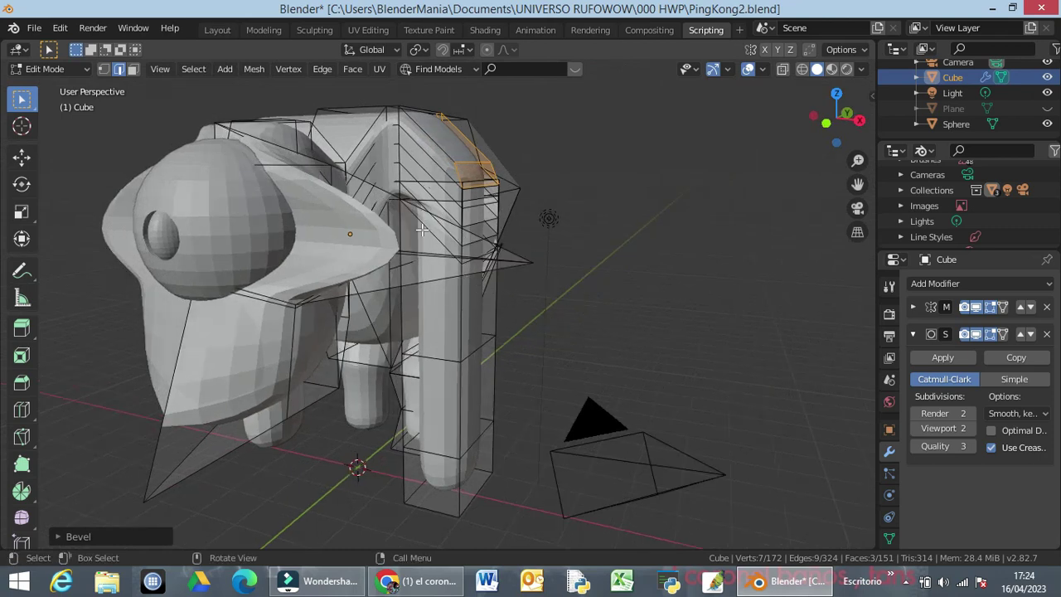
{"action": "left_click", "coordinate": [399, 202]}
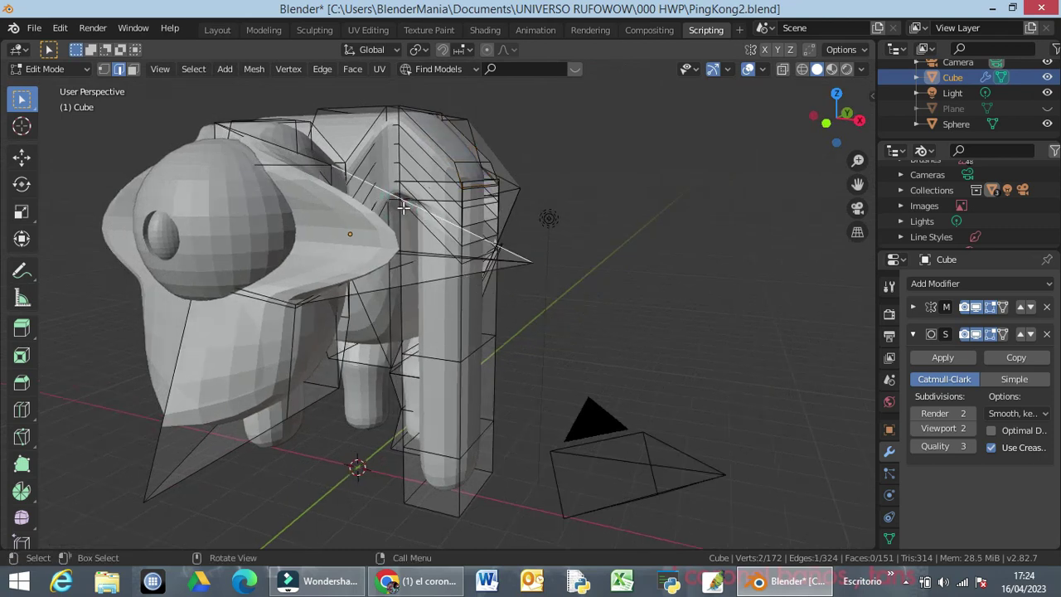
{"action": "middle_click_drag", "start_coordinate": [654, 303], "coordinate": [585, 343]}
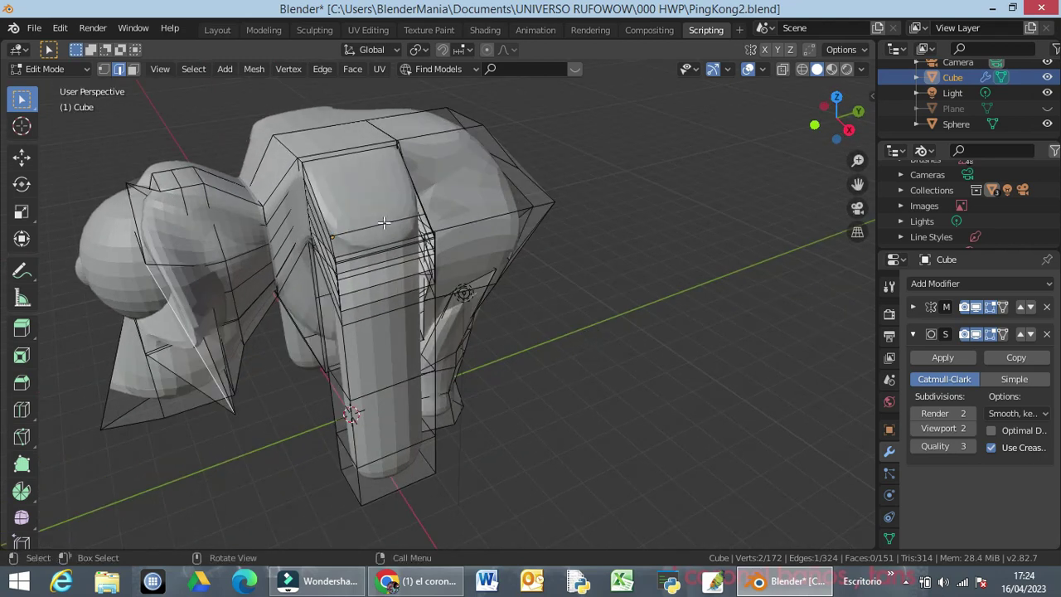
{"action": "left_click", "coordinate": [383, 222]}
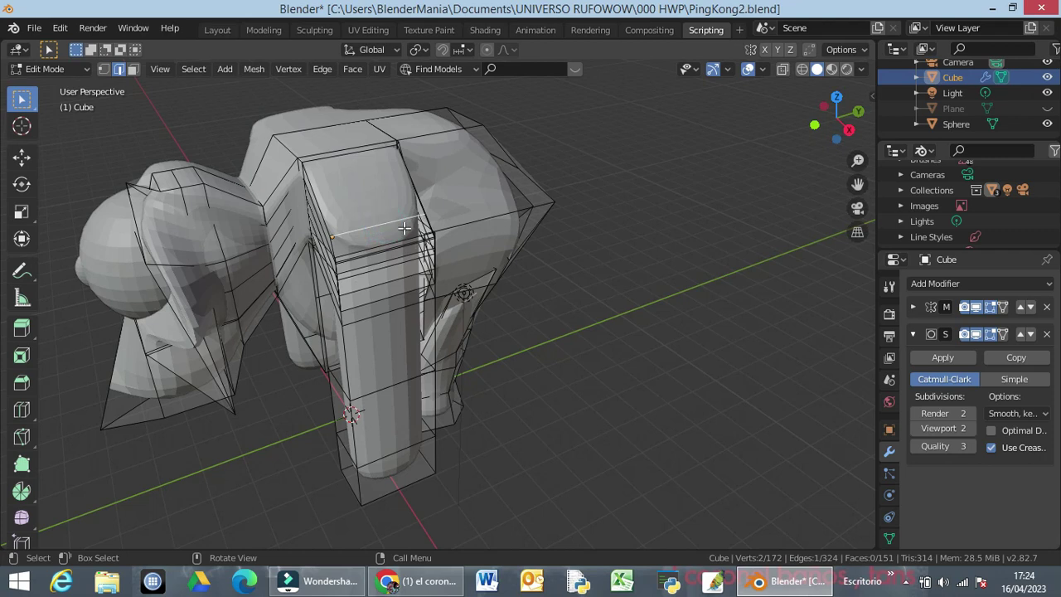
{"action": "key", "text": "s"}
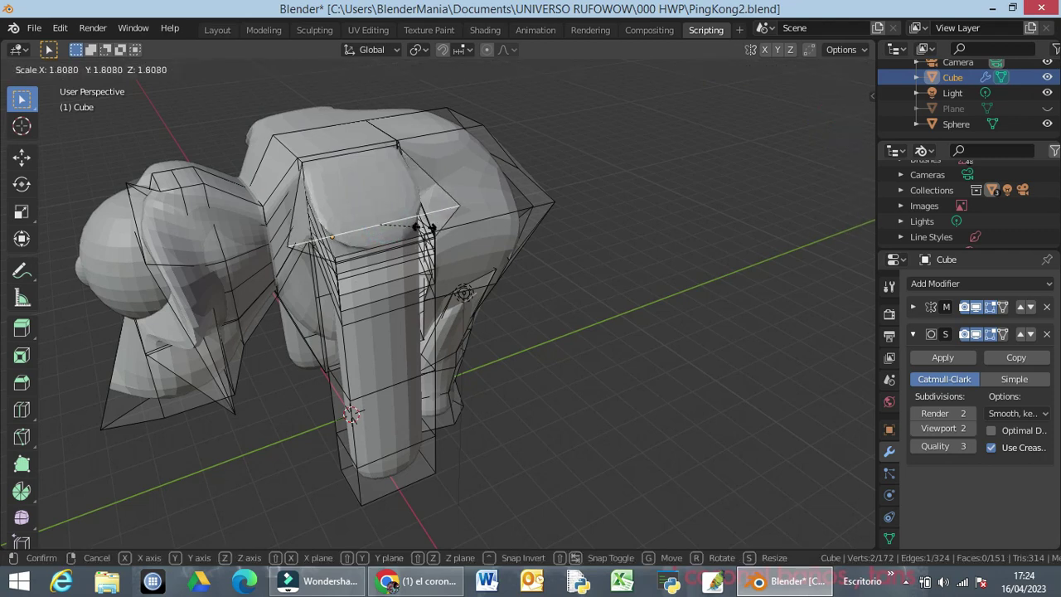
{"action": "left_click", "coordinate": [386, 229]}
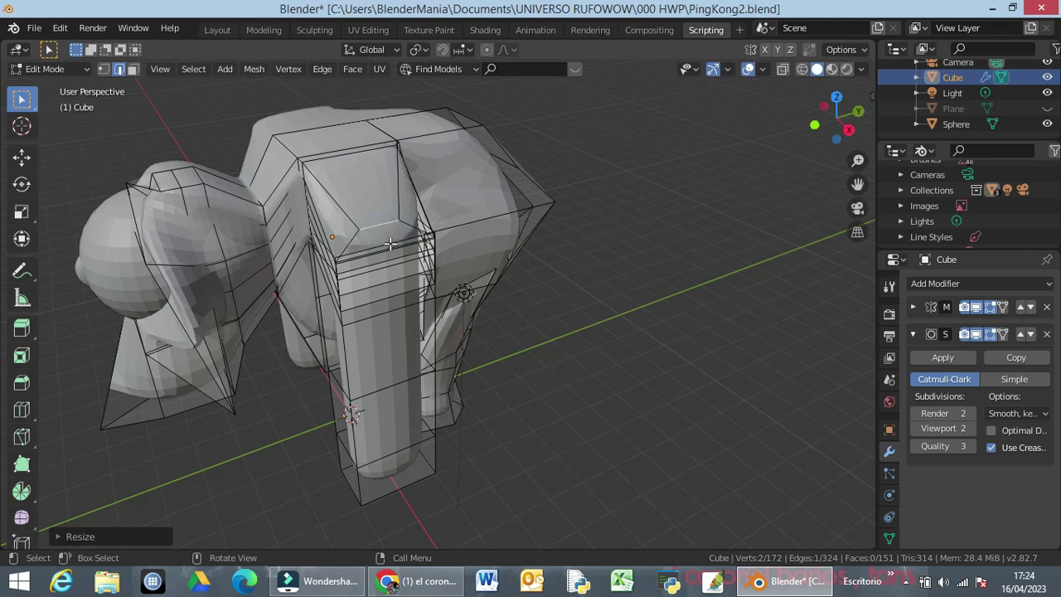
{"action": "left_click", "coordinate": [389, 243]}
{"action": "key", "text": "s"}
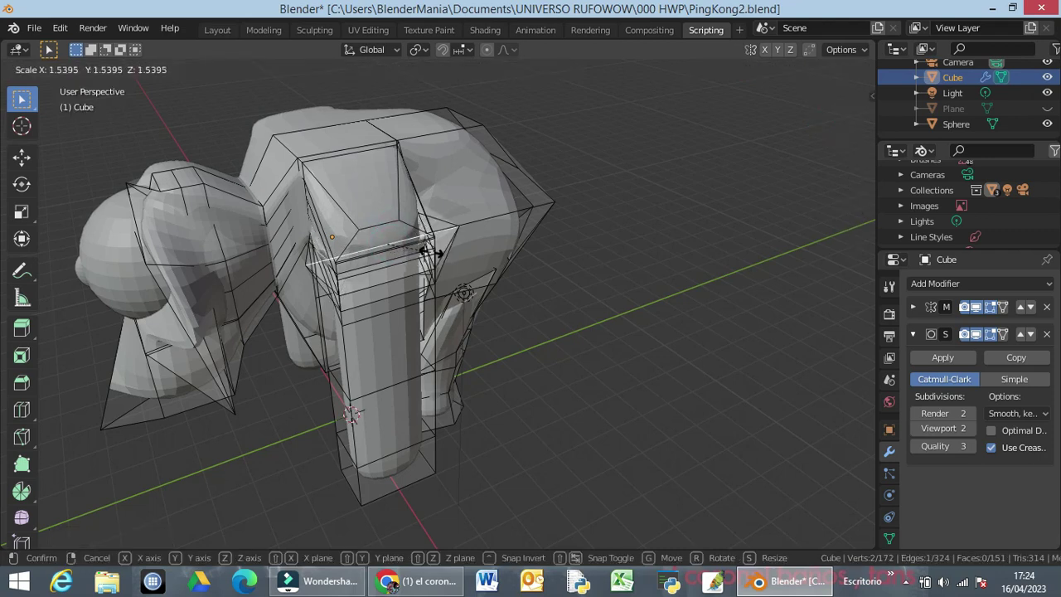
{"action": "left_click", "coordinate": [423, 252]}
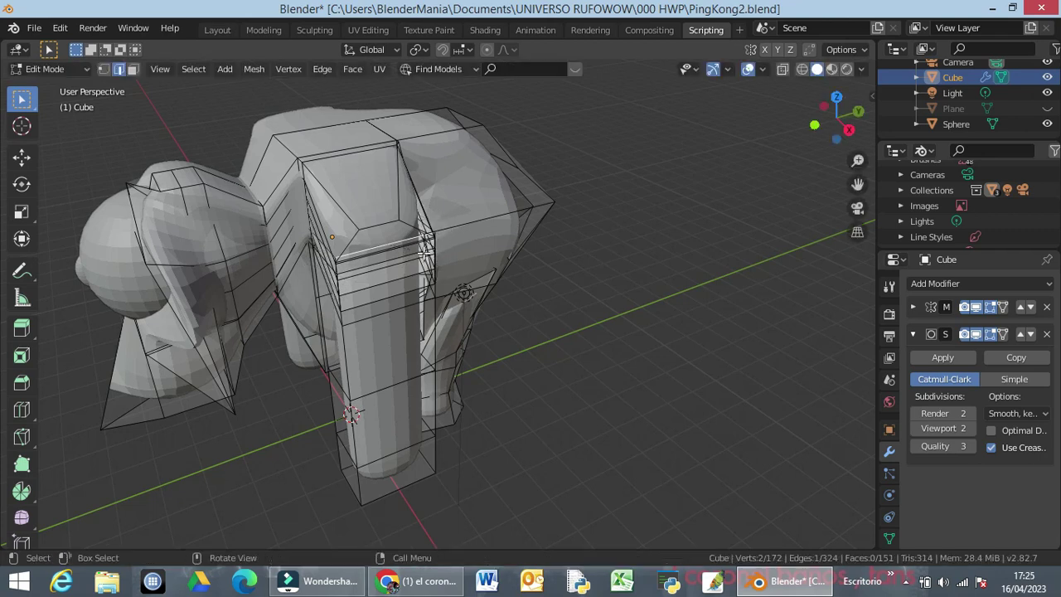
{"action": "middle_click_drag", "start_coordinate": [378, 345], "coordinate": [469, 308]}
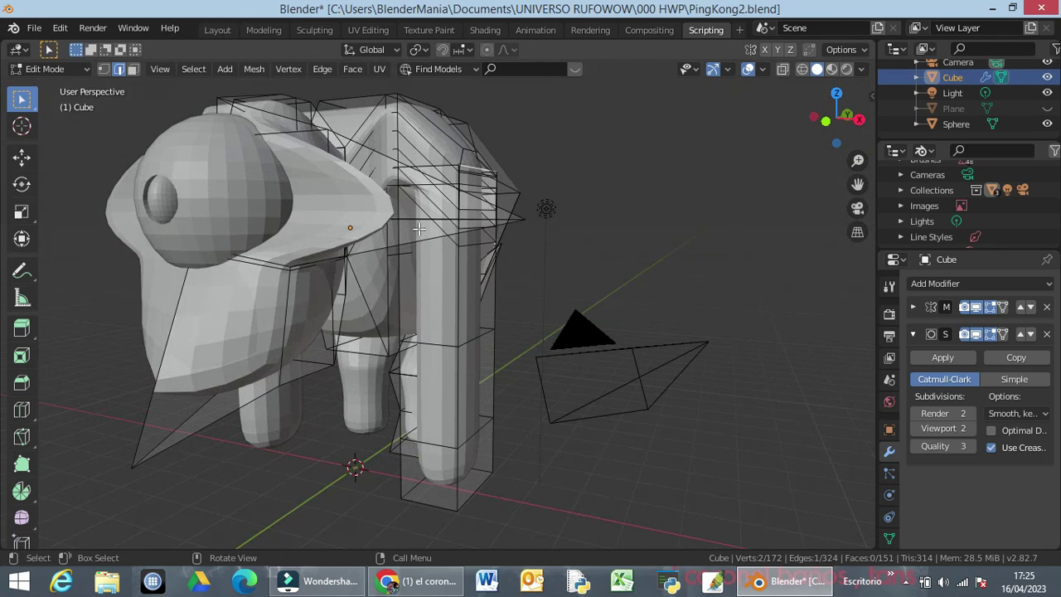
{"action": "left_click", "coordinate": [402, 185]}
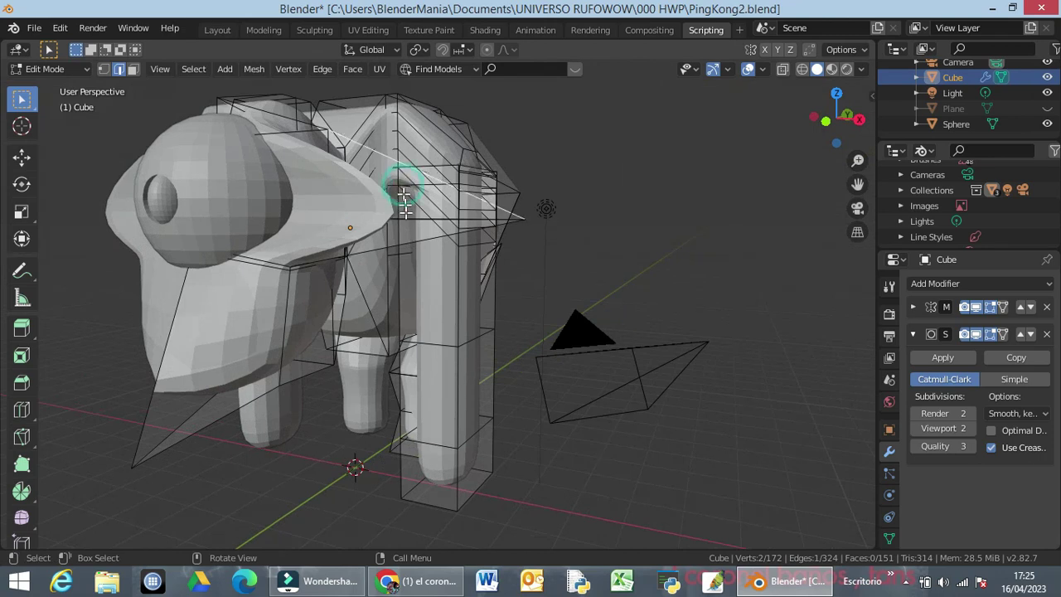
{"action": "scroll", "coordinate": [402, 191], "scroll_direction": "up", "scroll_amount": 2}
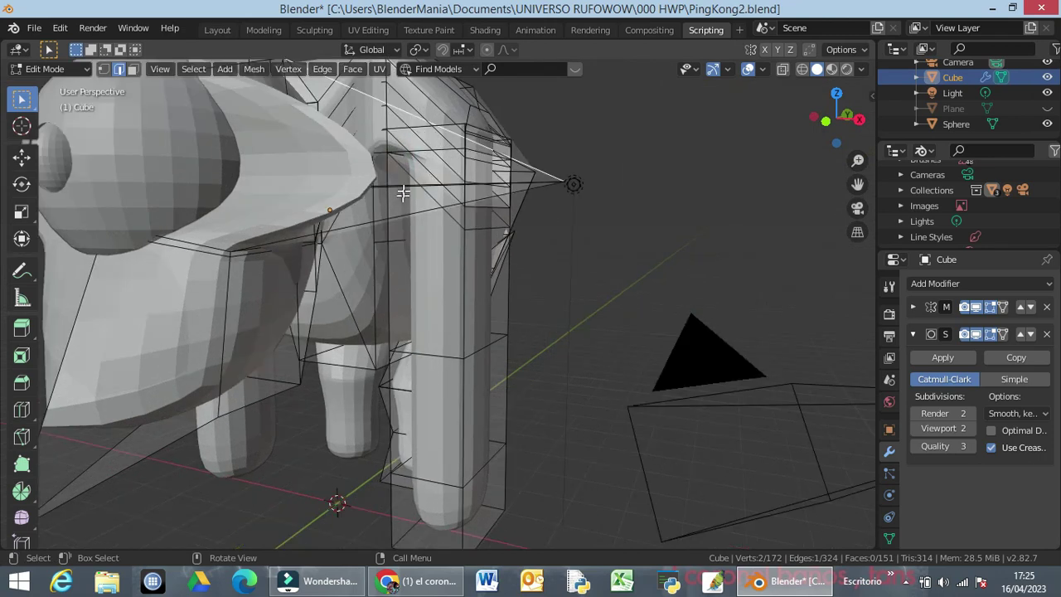
{"action": "left_click", "coordinate": [401, 156]}
{"action": "scroll", "coordinate": [401, 187], "scroll_direction": "up", "scroll_amount": 1}
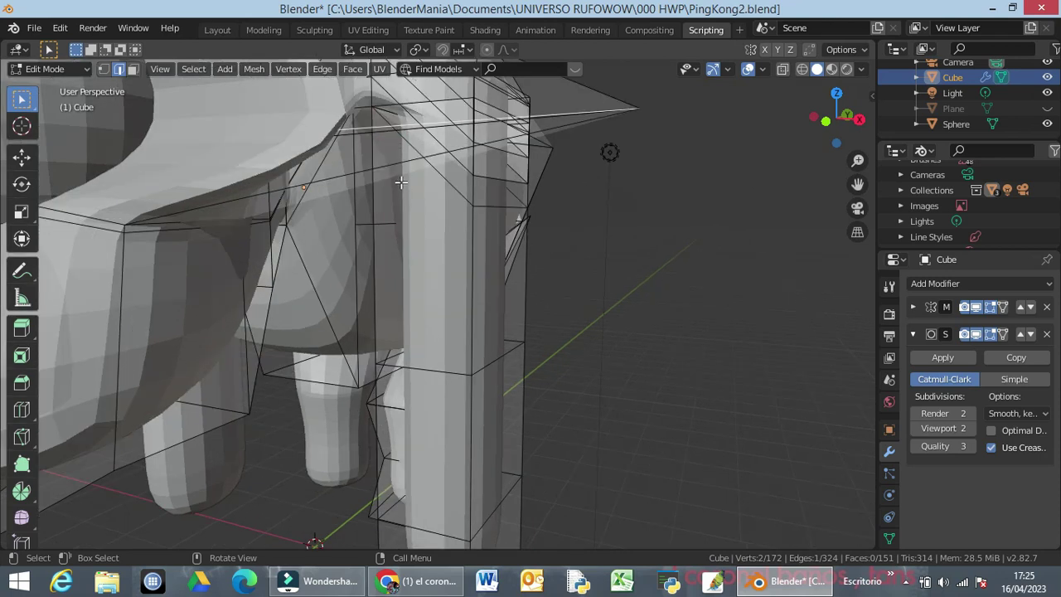
{"action": "left_click", "coordinate": [385, 108]}
{"action": "left_click", "coordinate": [386, 108]}
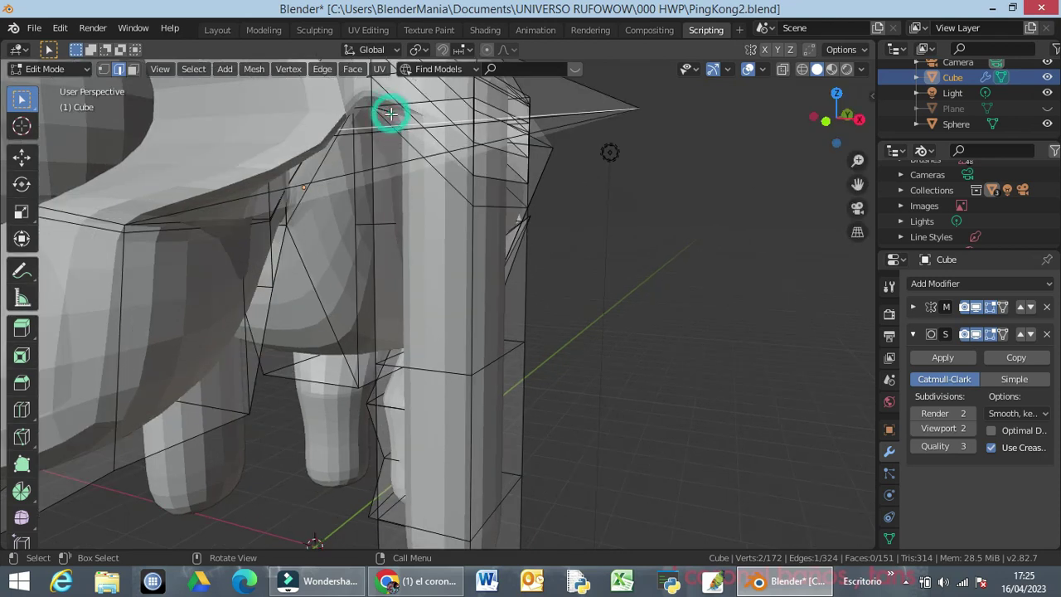
{"action": "middle_click_drag", "start_coordinate": [407, 156], "coordinate": [402, 187]}
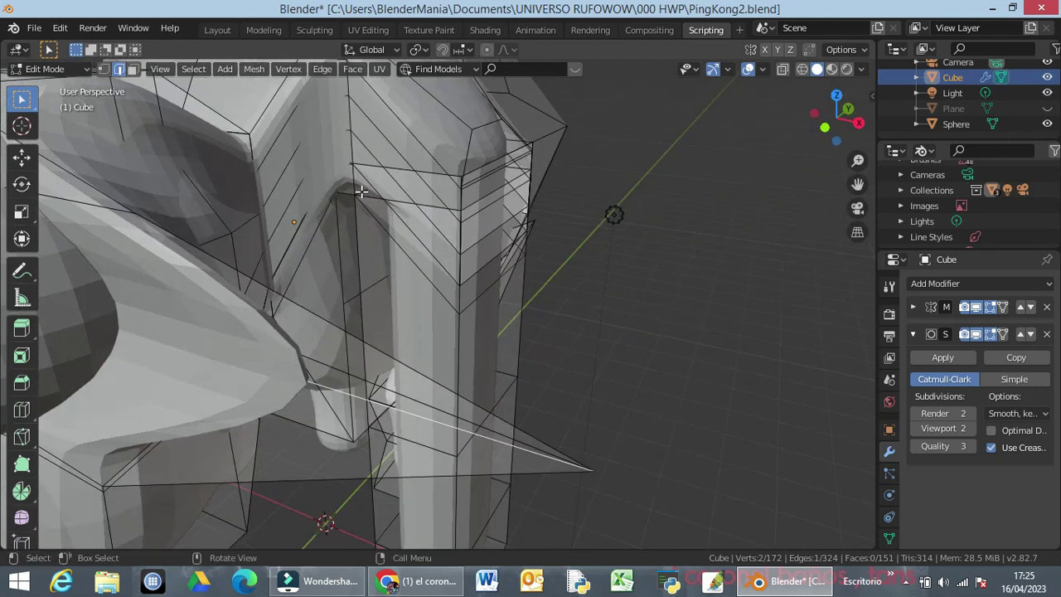
{"action": "left_click", "coordinate": [363, 192]}
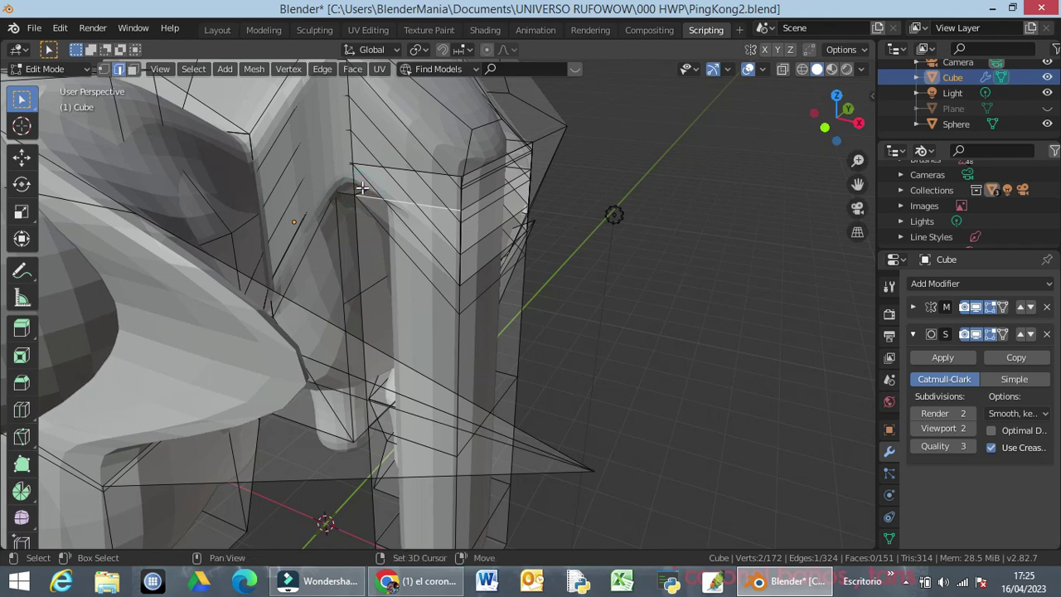
{"action": "left_click", "coordinate": [361, 191], "text": "shift"}
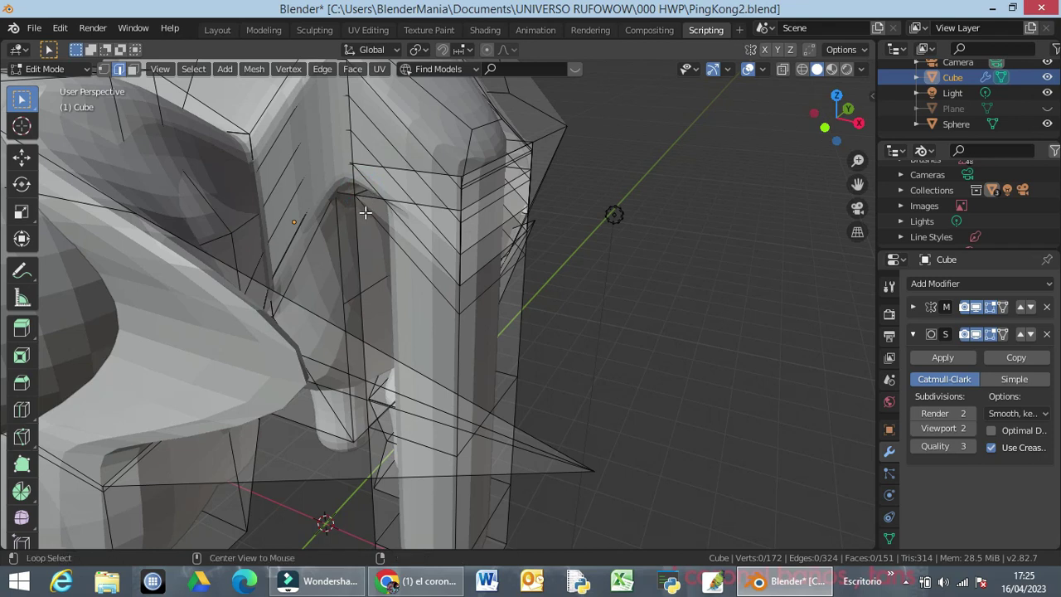
Select only the hidden inner edge beneath the front leg's shoulder and move it about 0.9 m down along Z
{"action": "left_click", "coordinate": [367, 212], "text": "alt"}
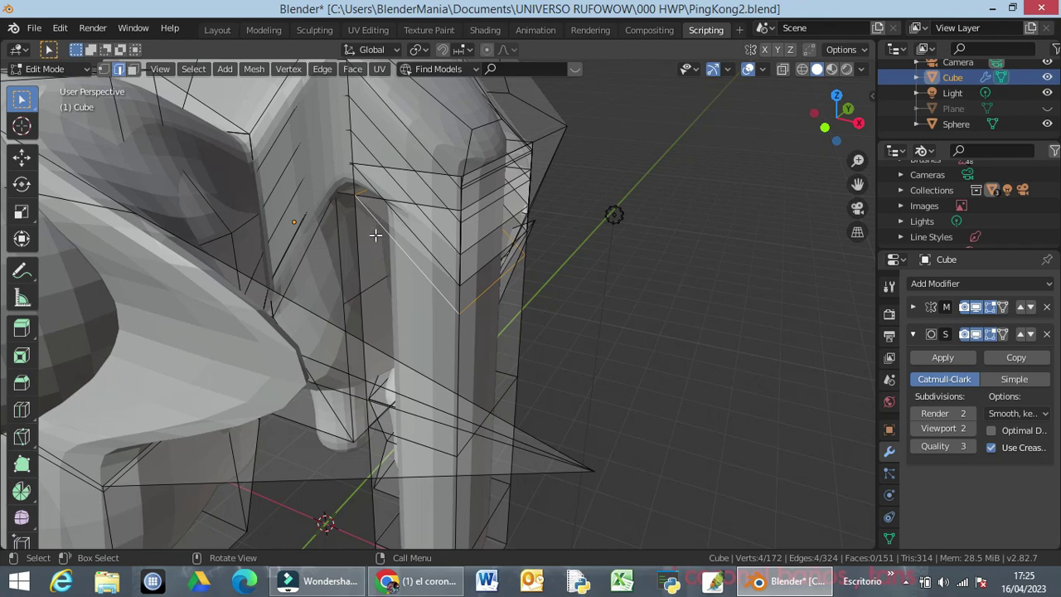
{"action": "left_click", "coordinate": [391, 239], "text": "shift"}
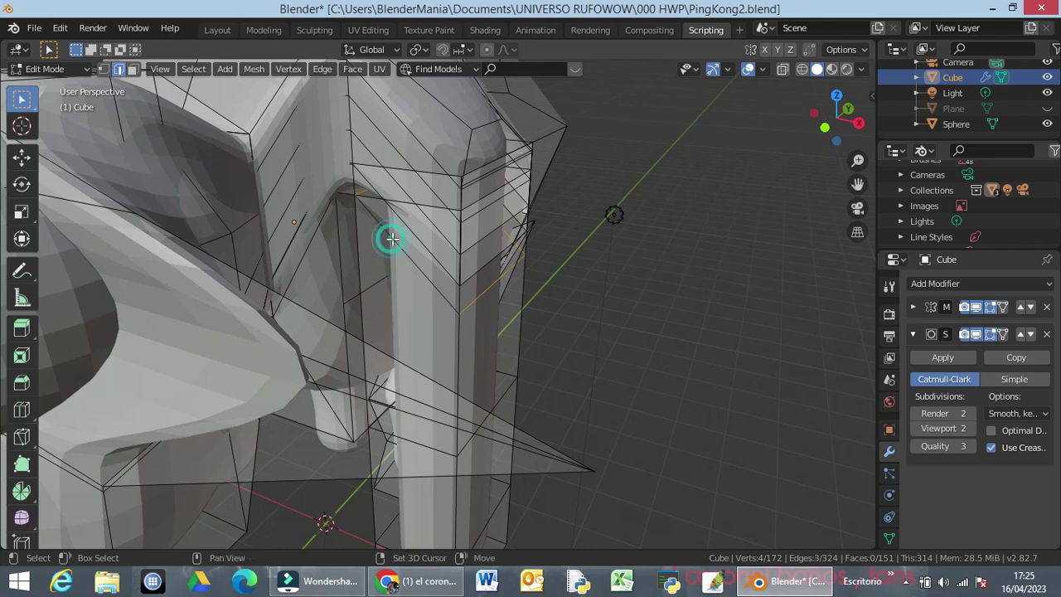
{"action": "left_click", "coordinate": [481, 295], "text": "shift"}
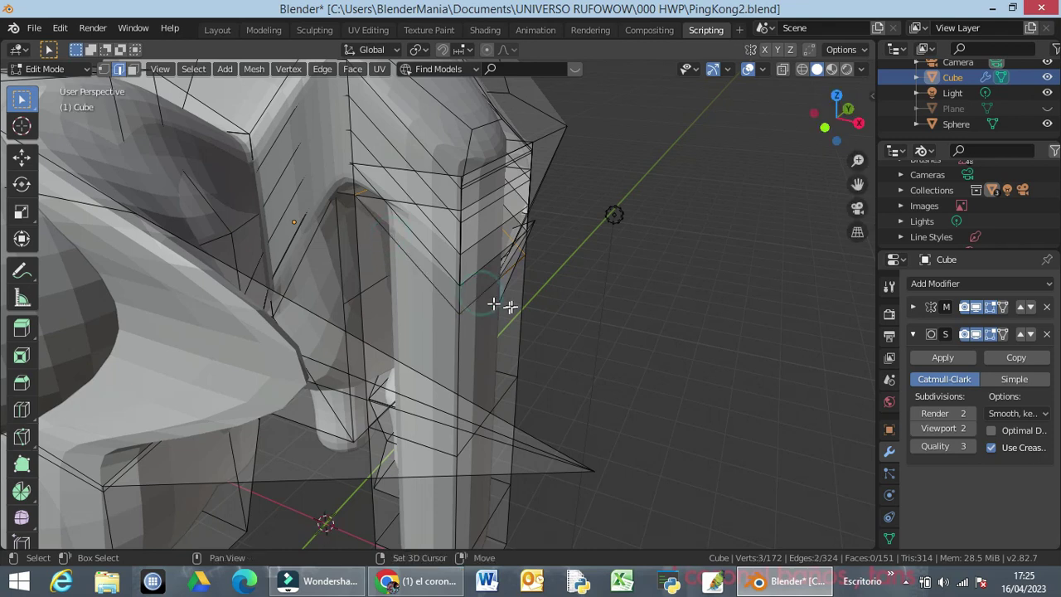
{"action": "middle_click_drag", "start_coordinate": [539, 317], "coordinate": [315, 242]}
{"action": "middle_click_drag", "start_coordinate": [315, 249], "coordinate": [517, 263]}
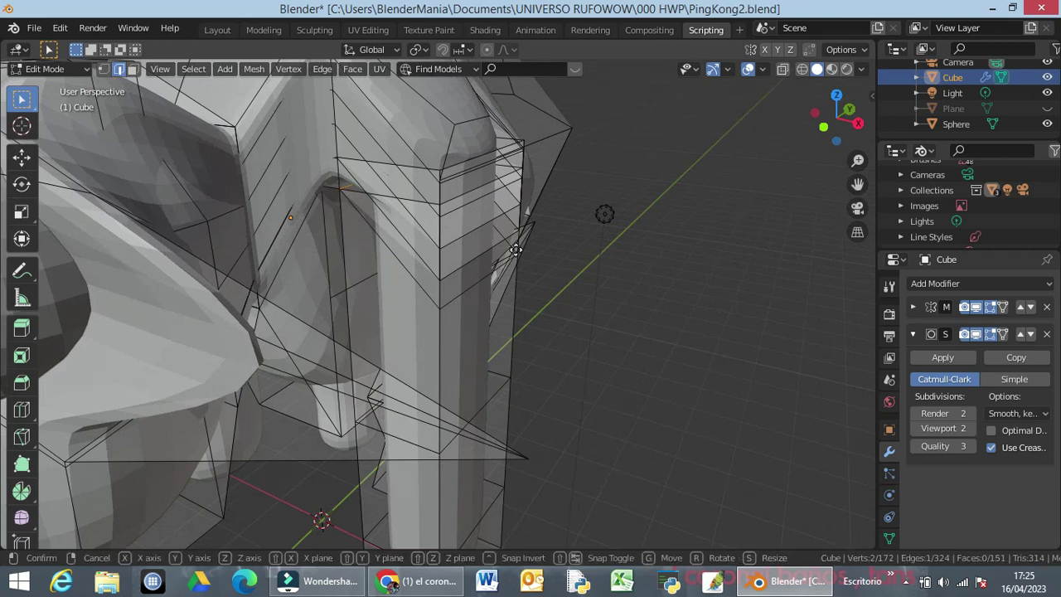
{"action": "key", "text": "g"}
{"action": "key", "text": "z"}
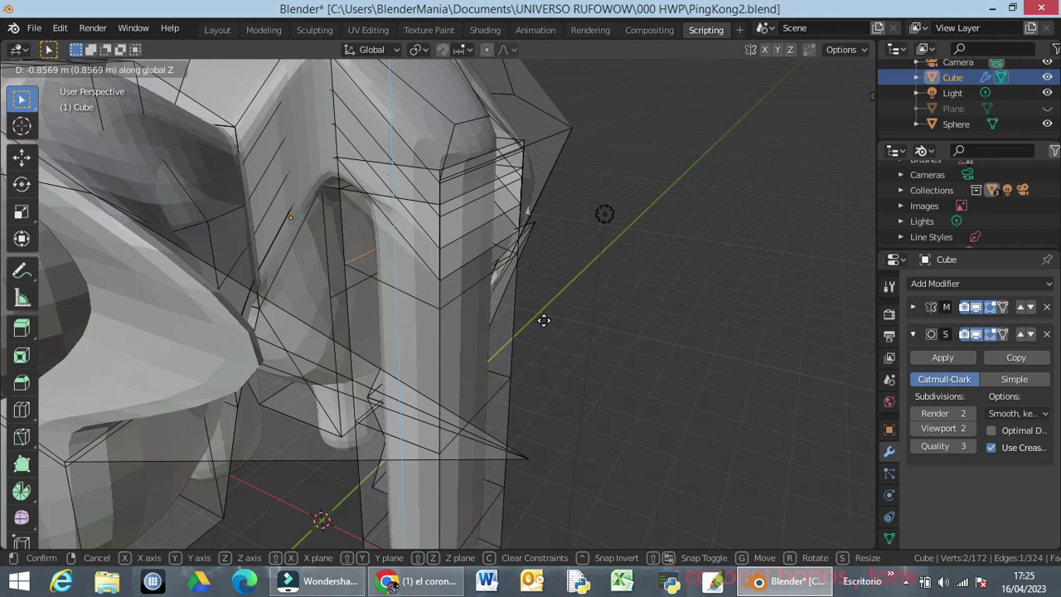
{"action": "left_click", "coordinate": [544, 330]}
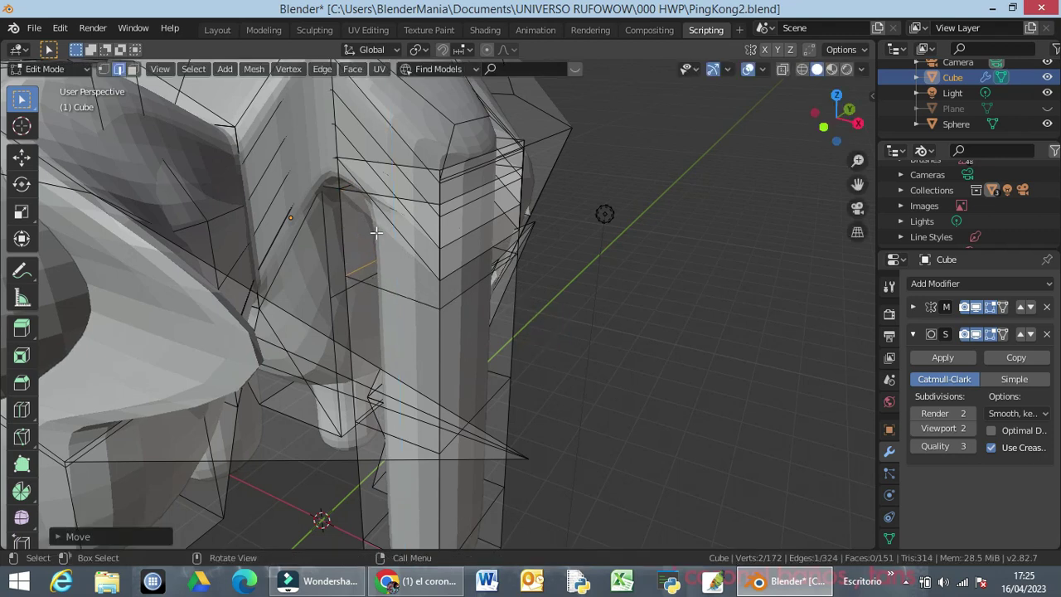
{"action": "key", "text": "alt"}
{"action": "left_click", "coordinate": [353, 175], "text": "alt"}
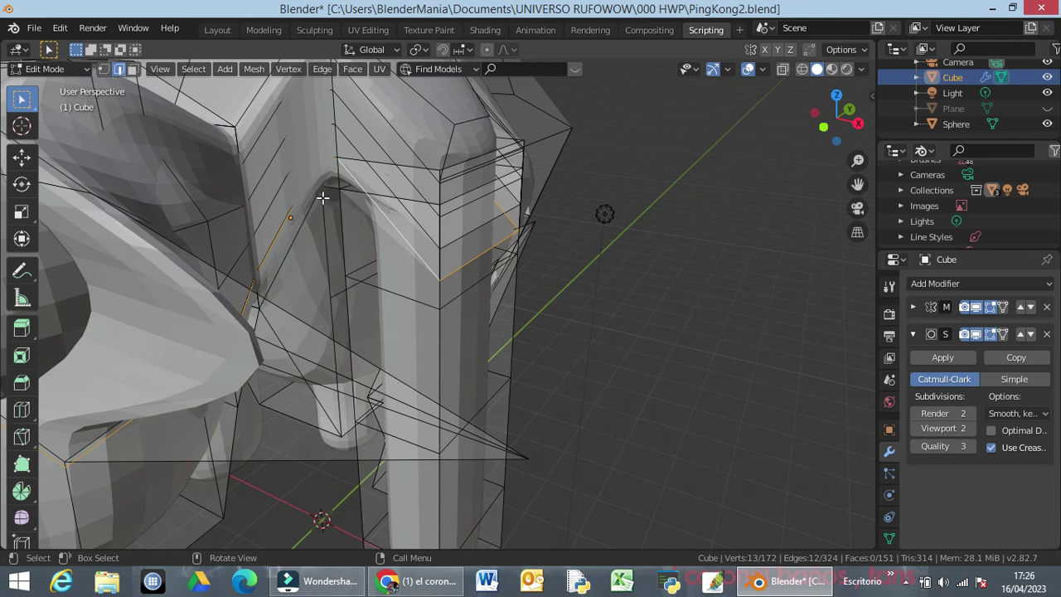
{"action": "left_click", "coordinate": [286, 230], "text": "shift"}
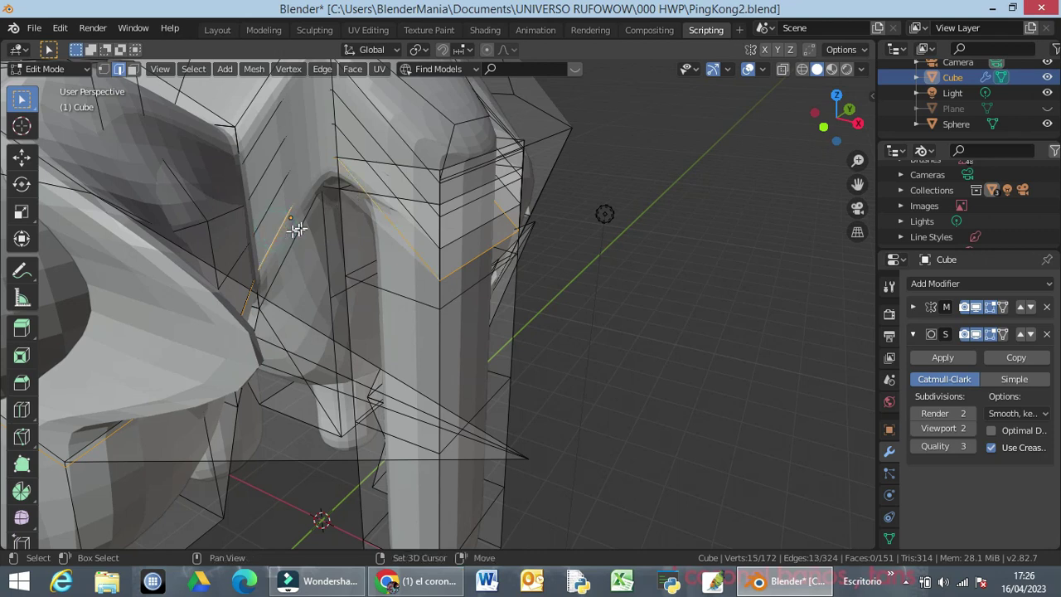
{"action": "left_click", "coordinate": [377, 209]}
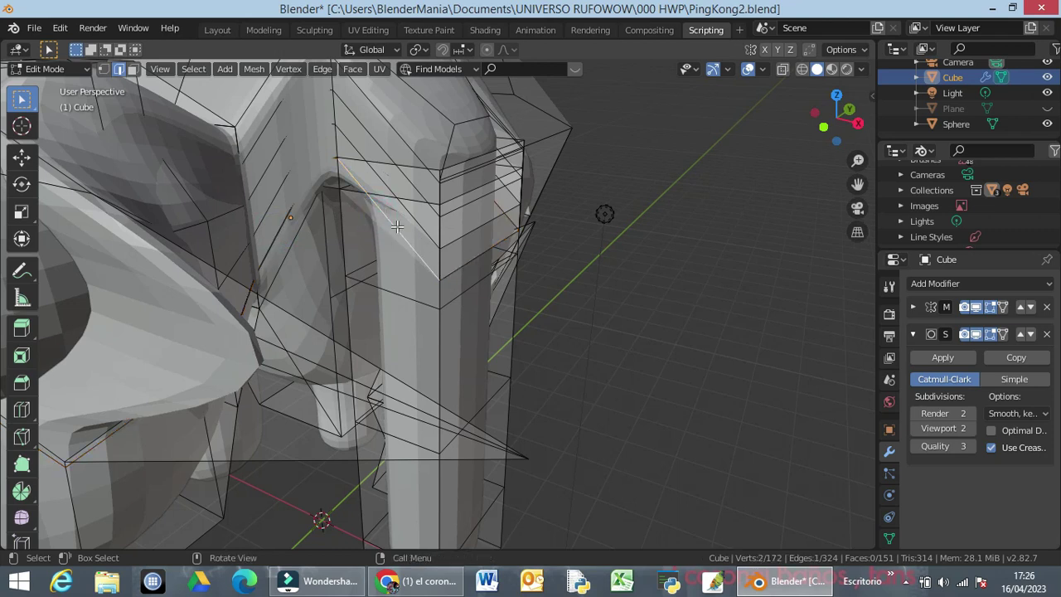
Switch to vertex selection and move the corner vertex at the front leg's armpit about 0.9 m down along Z
{"action": "left_click", "coordinate": [97, 70]}
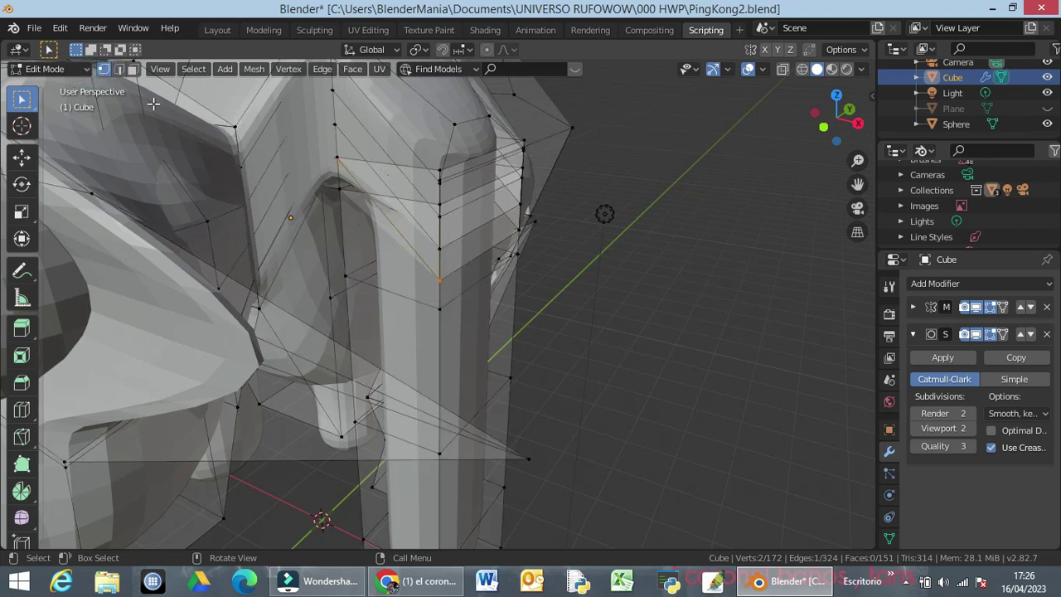
{"action": "left_click", "coordinate": [643, 275]}
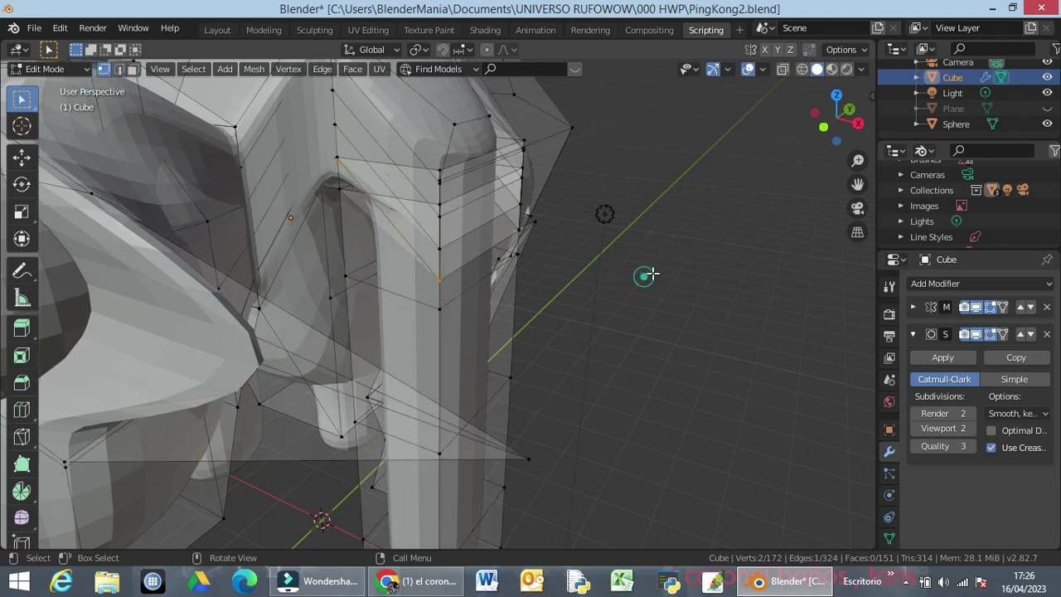
{"action": "mouse_move", "coordinate": [372, 209]}
{"action": "middle_mouse_down"}
{"action": "mouse_move", "coordinate": [406, 226]}
{"action": "mouse_move", "coordinate": [381, 222]}
{"action": "mouse_move", "coordinate": [373, 199]}
{"action": "middle_mouse_up"}
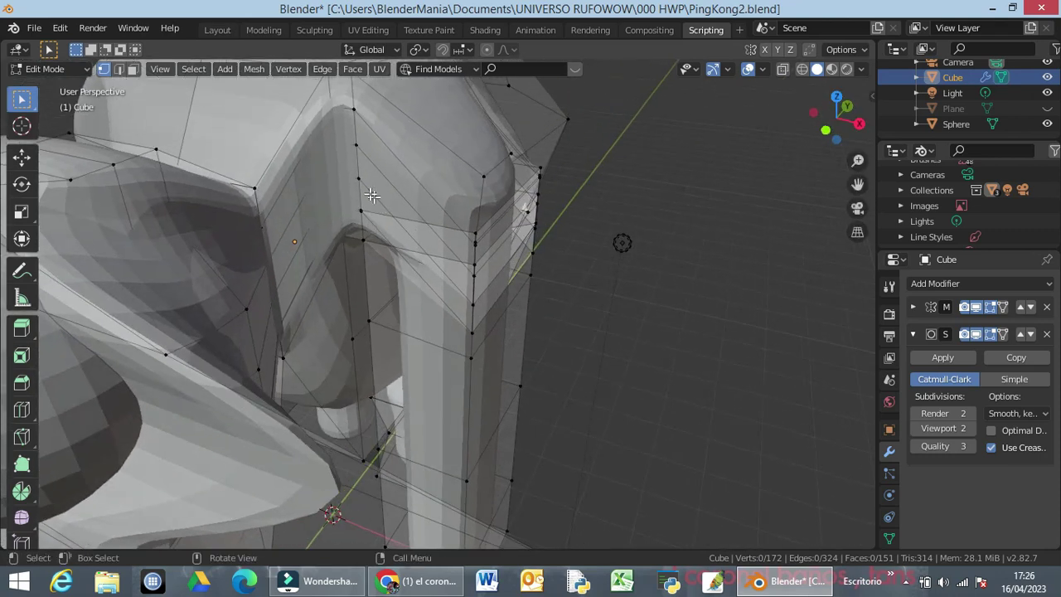
{"action": "left_click", "coordinate": [358, 180]}
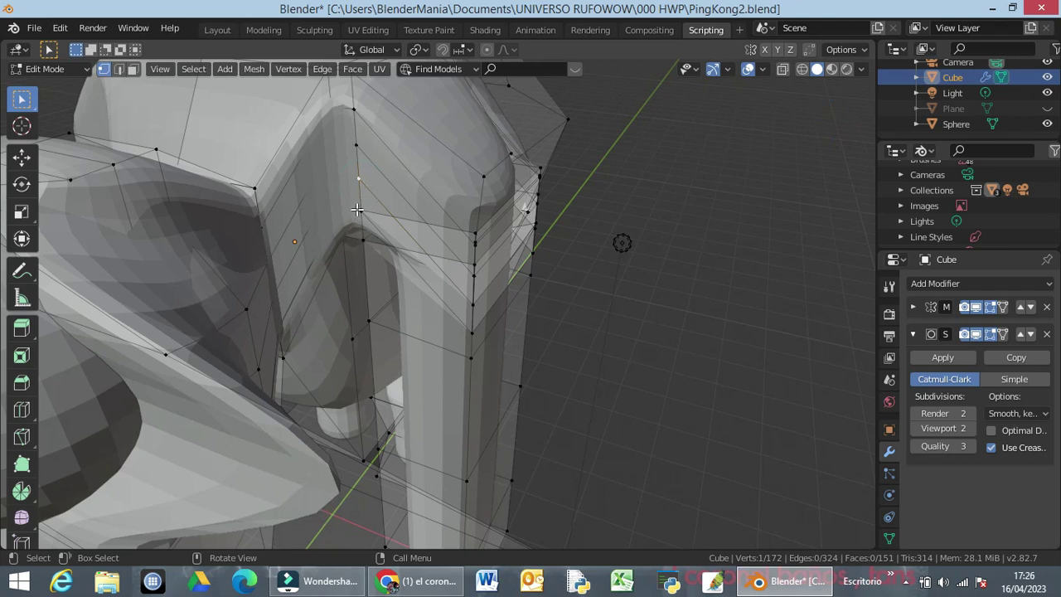
{"action": "left_click", "coordinate": [362, 241]}
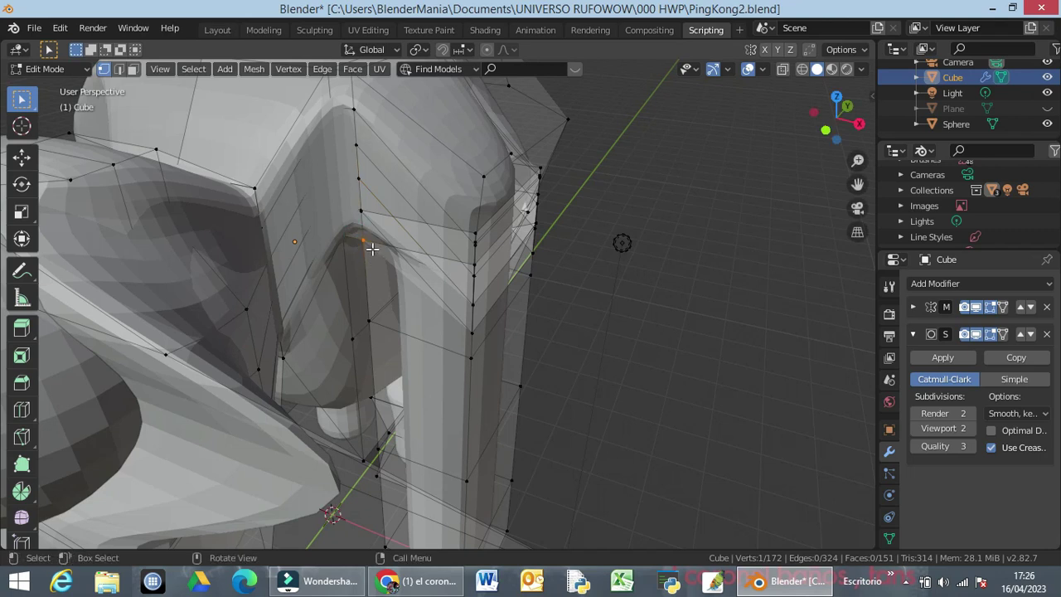
{"action": "key", "text": "g"}
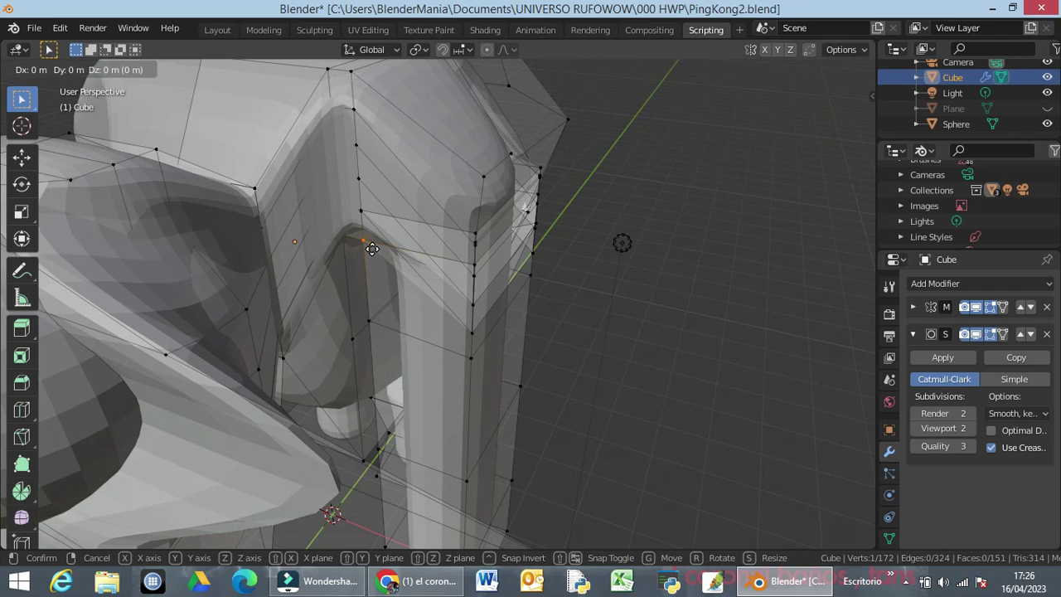
{"action": "key", "text": "z"}
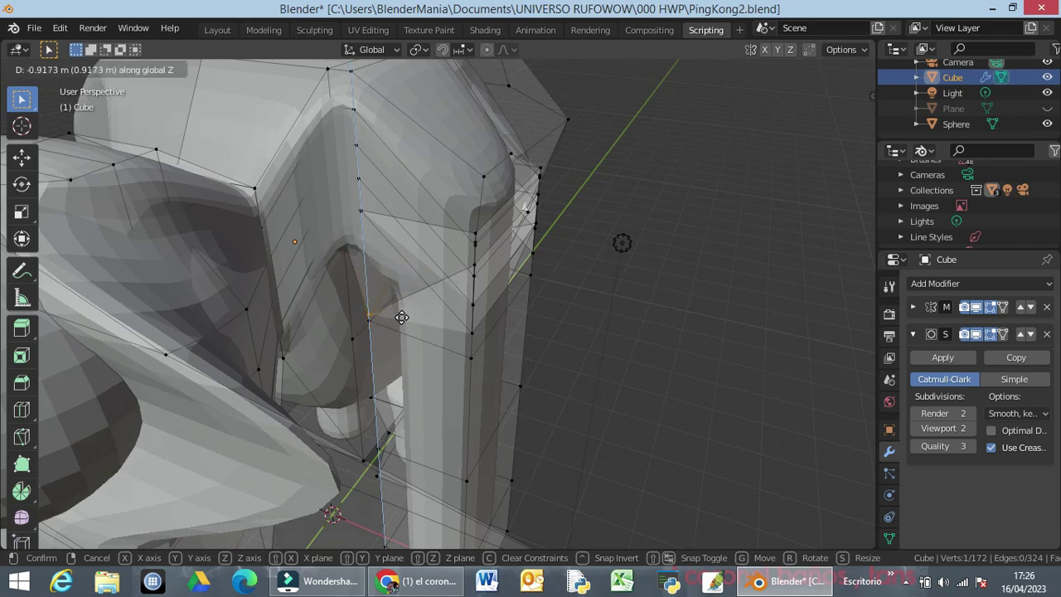
{"action": "left_click", "coordinate": [399, 315]}
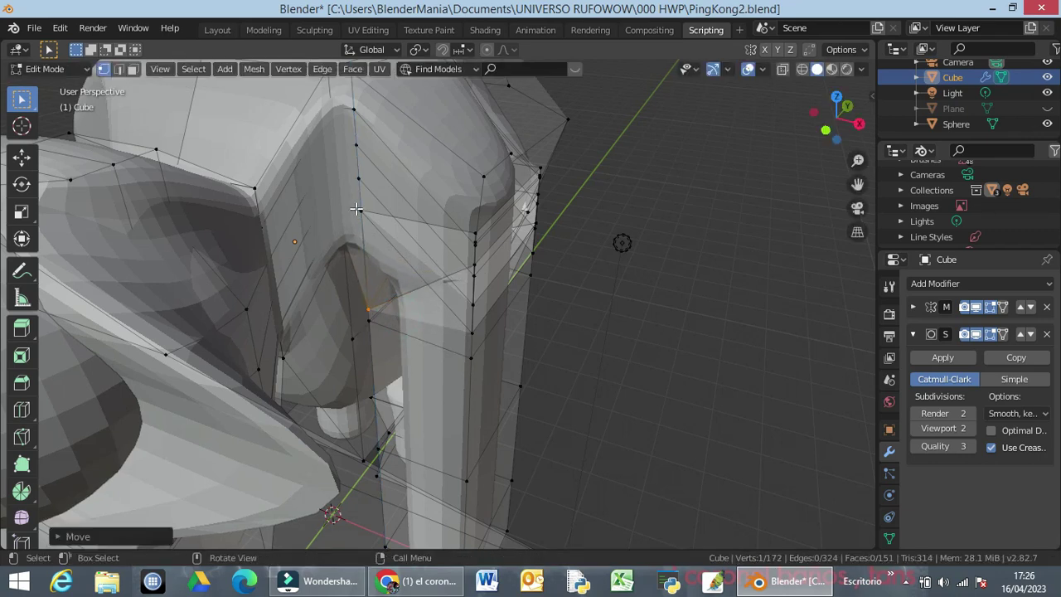
Select the vertex pair just above the armpit corner and move it about 0.4 m down along Z and 0.2 m along negative Y
{"action": "left_click", "coordinate": [356, 209], "text": "shift"}
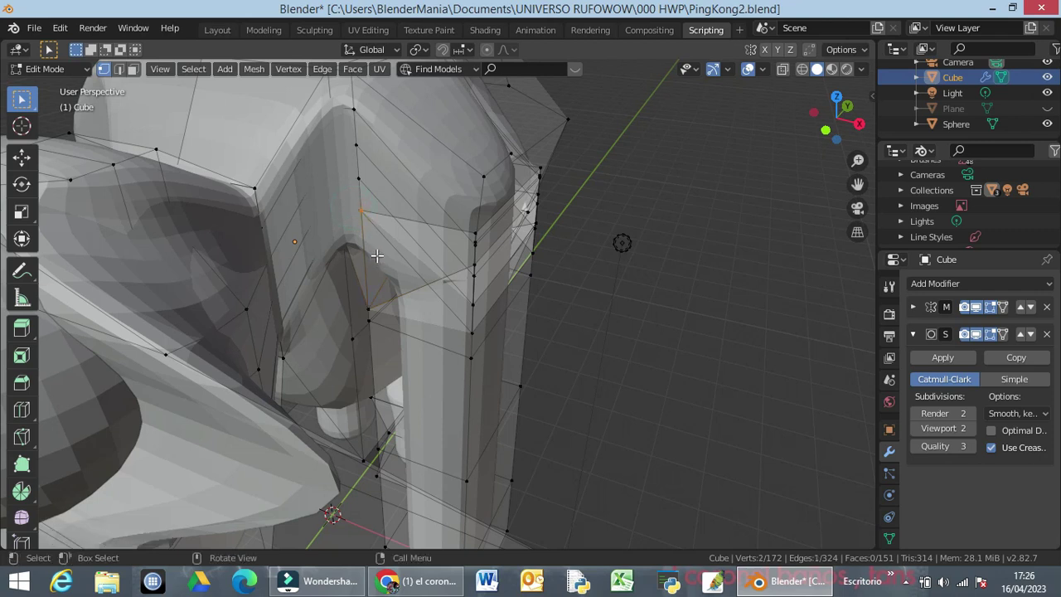
{"action": "key", "text": "g"}
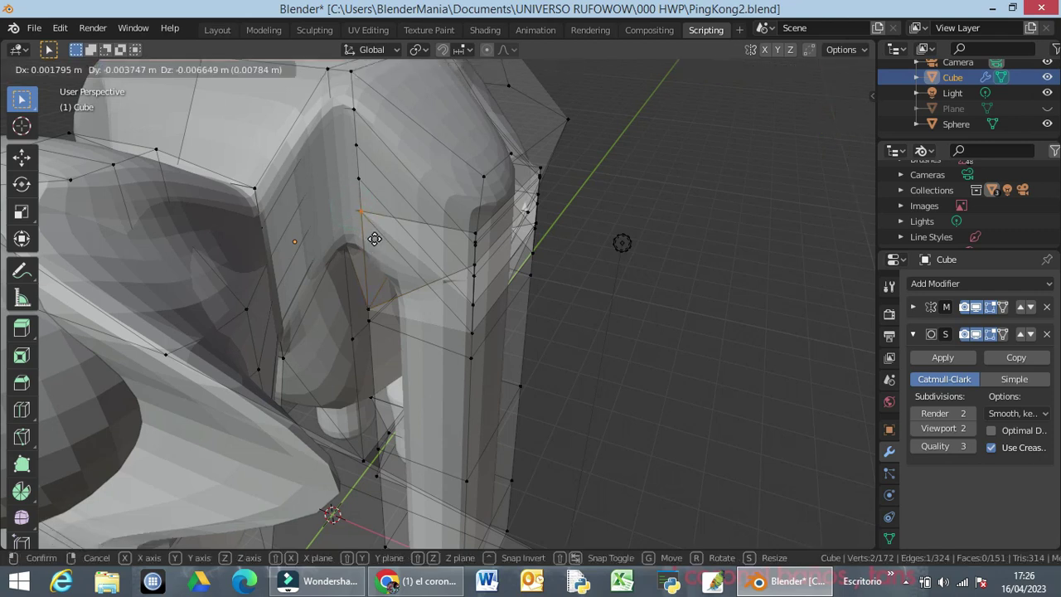
{"action": "key", "text": "z"}
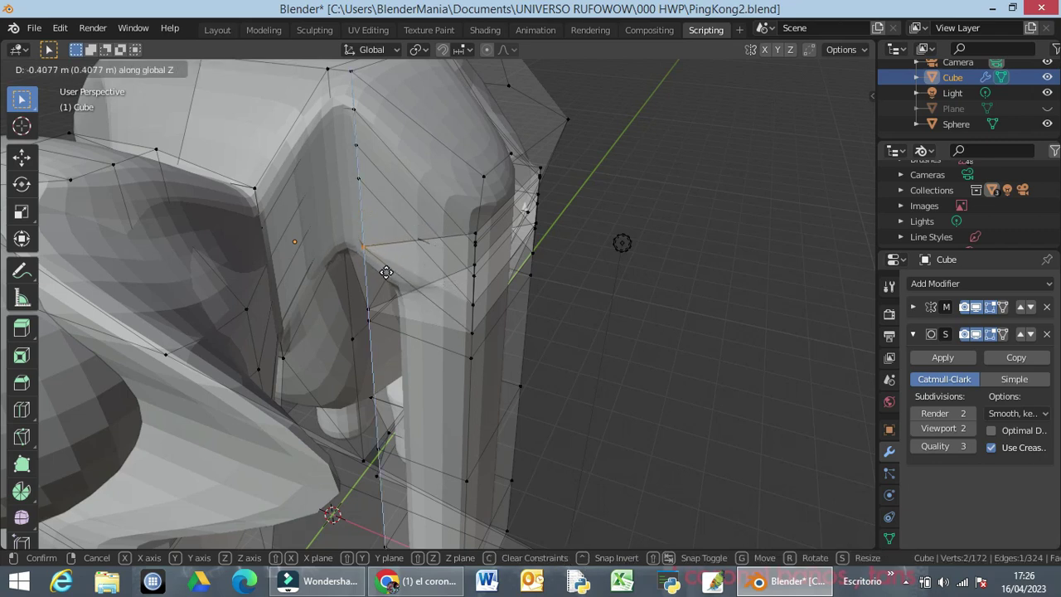
{"action": "left_click", "coordinate": [388, 277]}
{"action": "middle_click_drag", "start_coordinate": [396, 279], "coordinate": [321, 279]}
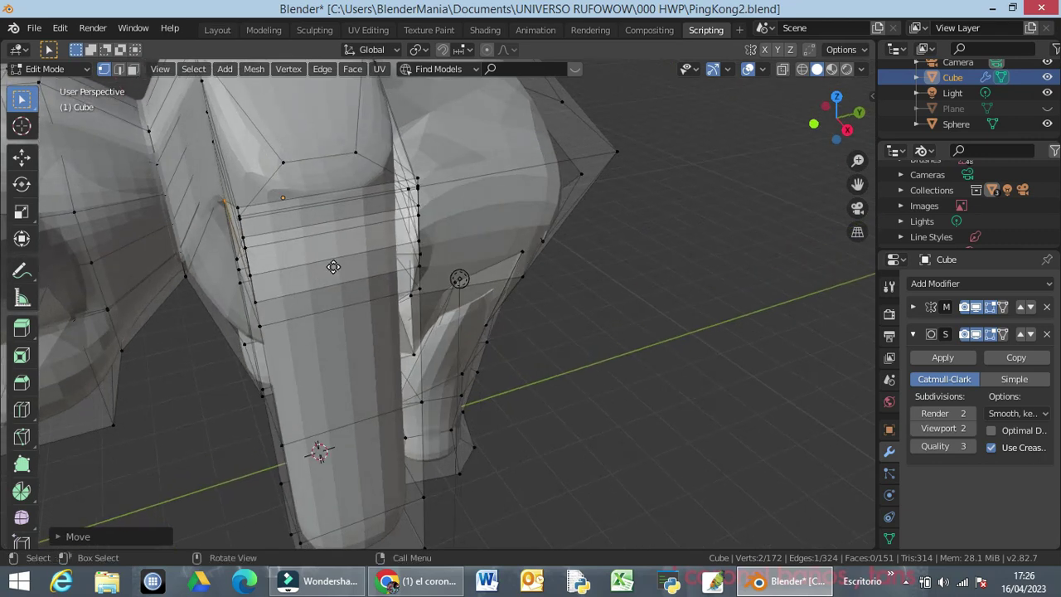
{"action": "key", "text": "g"}
{"action": "key", "text": "y"}
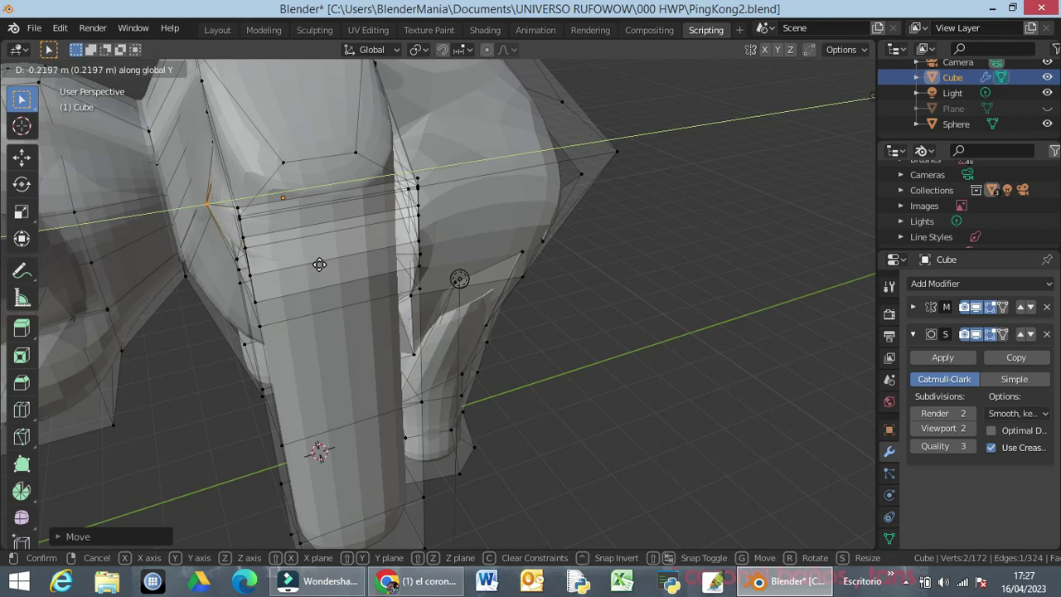
{"action": "left_click", "coordinate": [311, 267]}
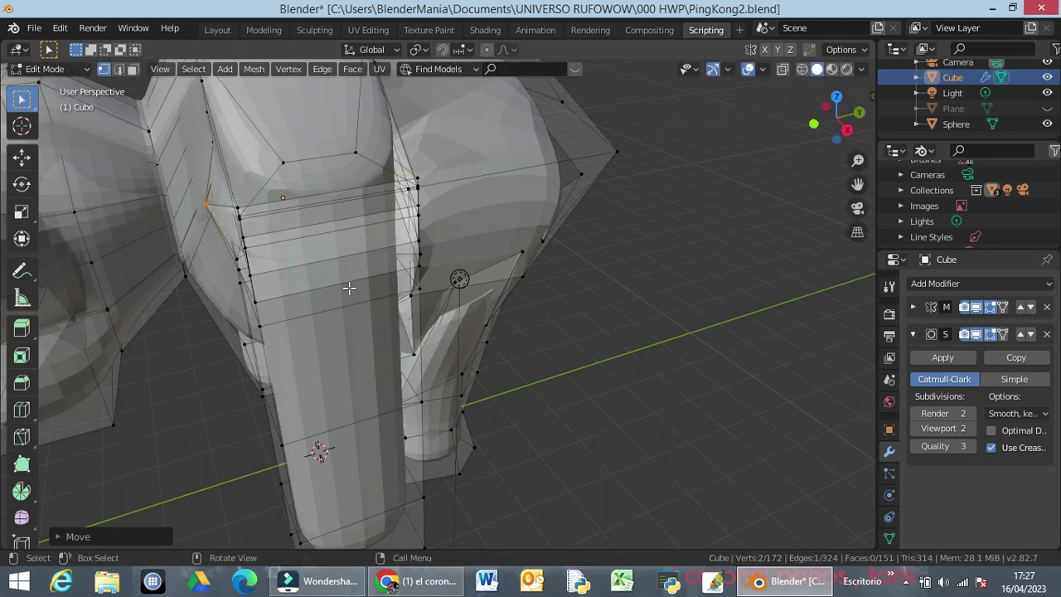
Select the next vertex pair up the inner armpit edge and move it about 0.02 m up along Z and 0.15 m along negative Y
{"action": "middle_click_drag", "start_coordinate": [349, 288], "coordinate": [333, 179]}
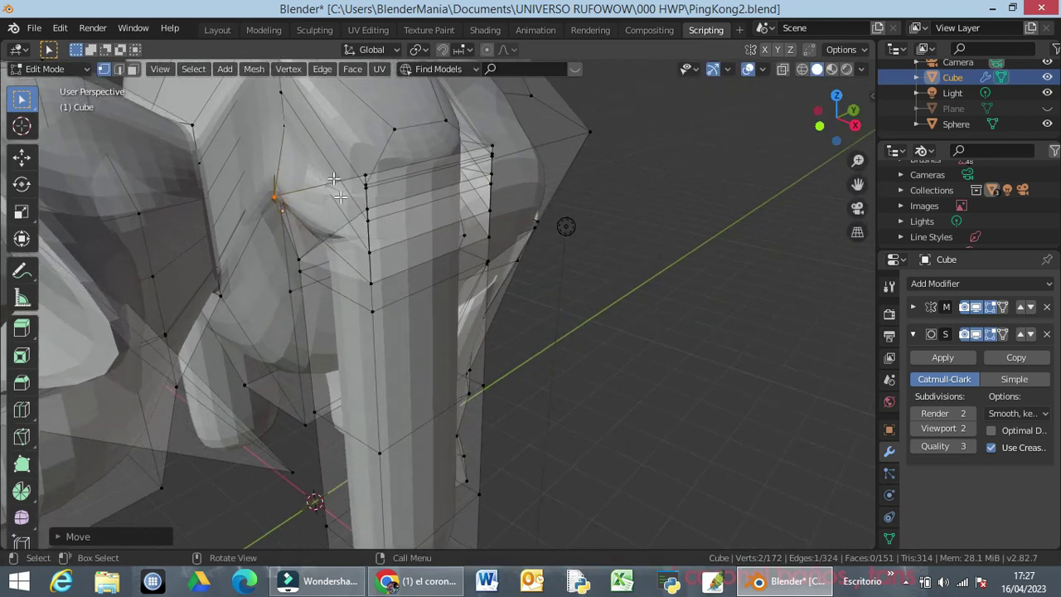
{"action": "left_click_drag", "start_coordinate": [270, 116], "coordinate": [290, 146]}
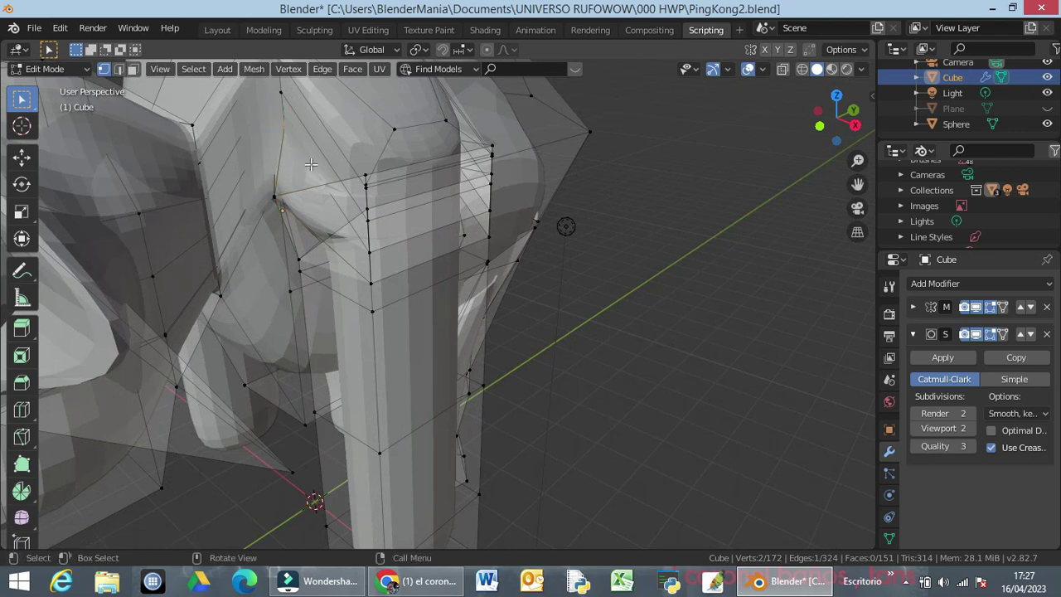
{"action": "key", "text": "g"}
{"action": "key", "text": "z"}
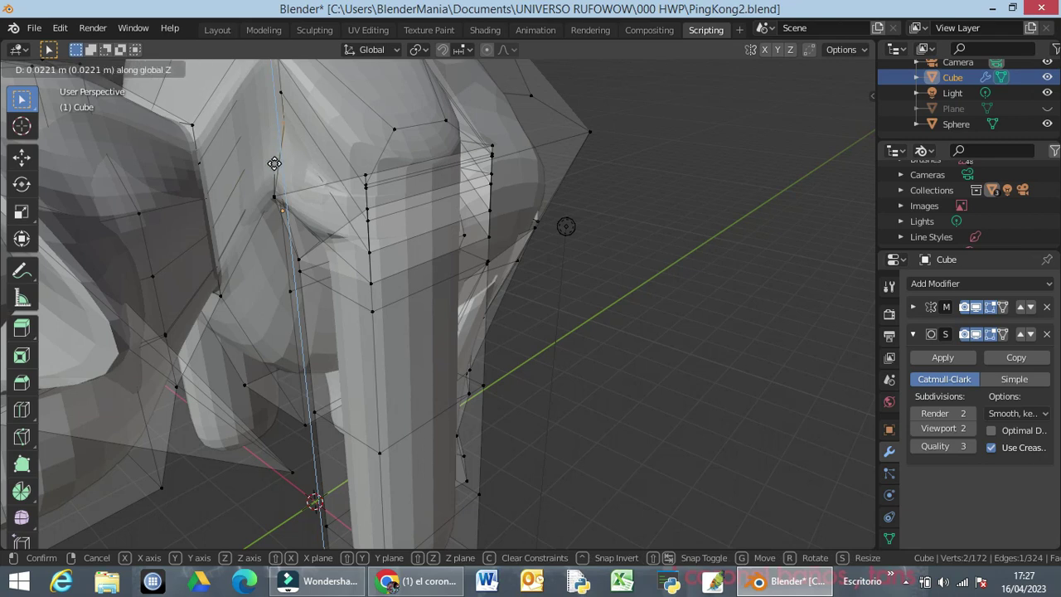
{"action": "left_click", "coordinate": [275, 163]}
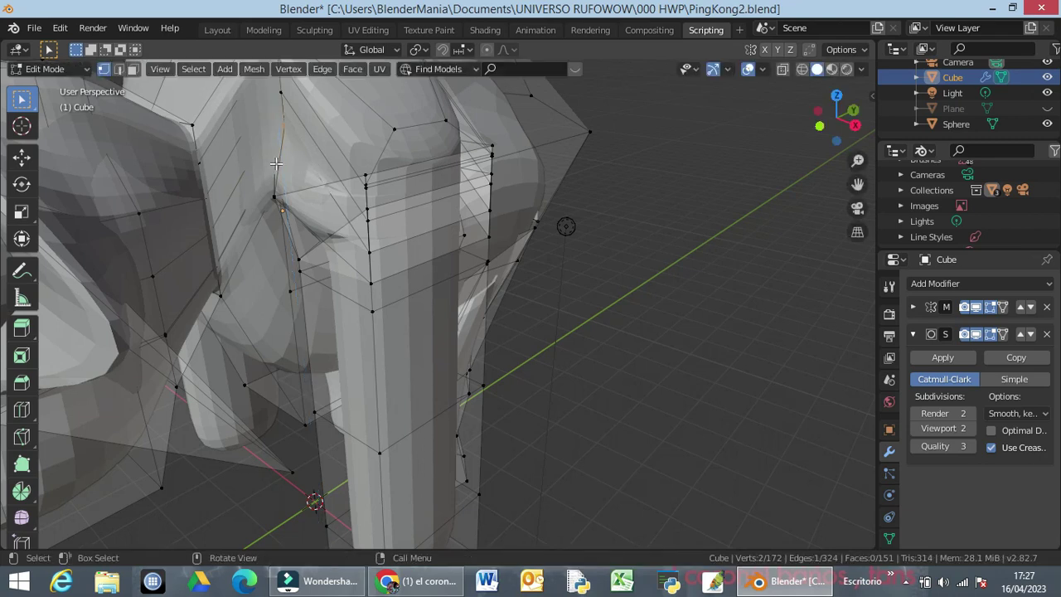
{"action": "key", "text": "g"}
{"action": "key", "text": "y"}
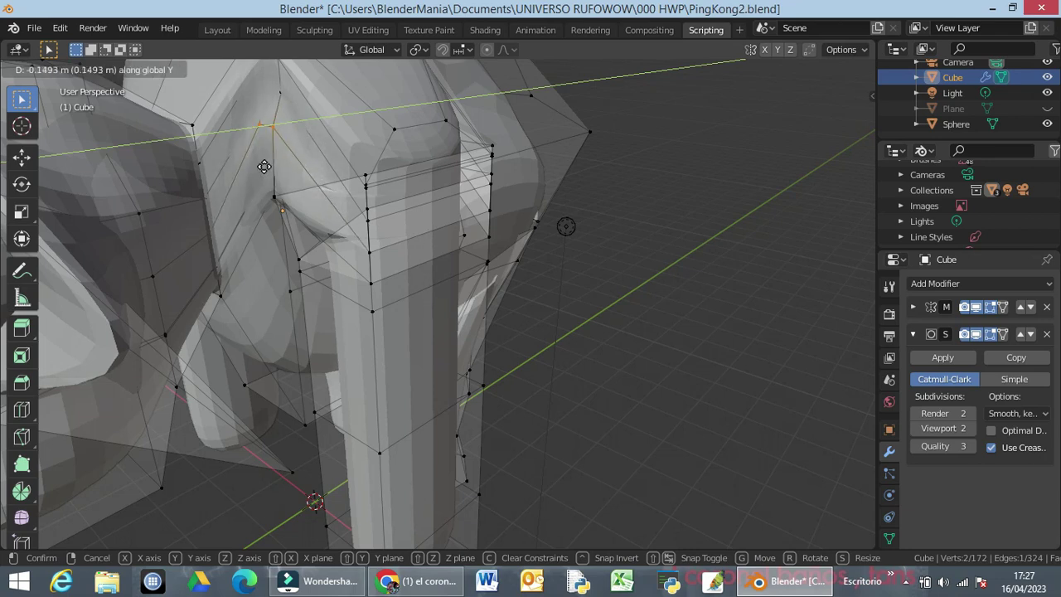
{"action": "left_click", "coordinate": [264, 167]}
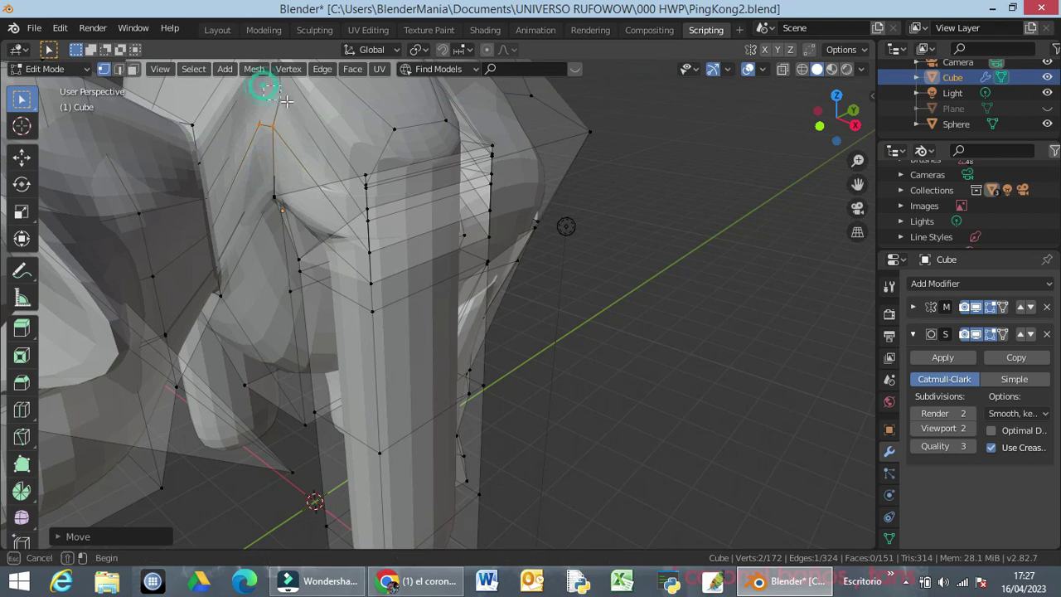
Select the following vertex pair higher on the inner shoulder edge, nudge it along Z and move it about 0.12 m along negative Y
{"action": "key", "text": "g"}
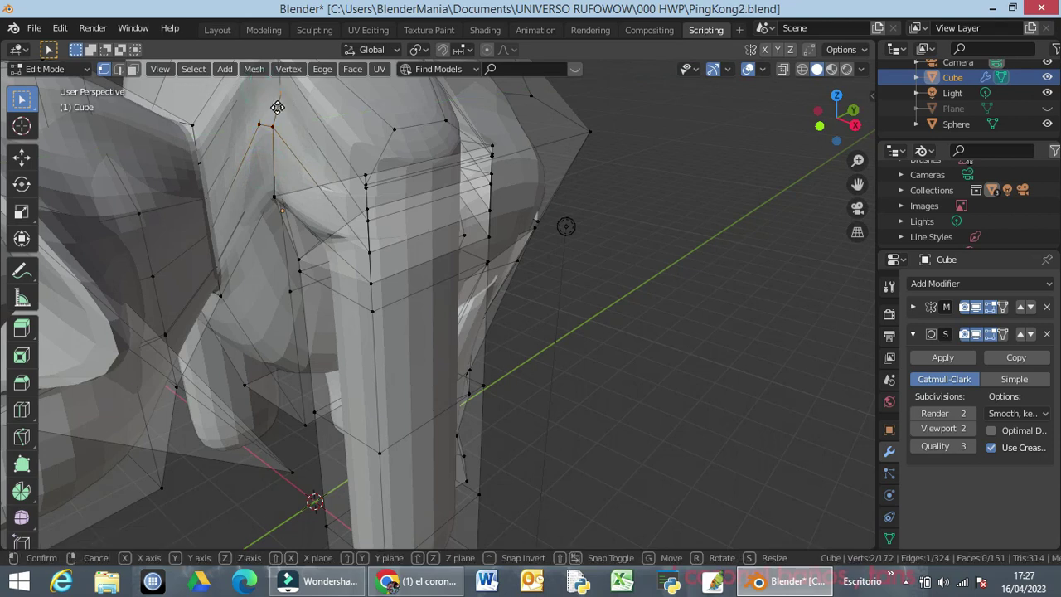
{"action": "key", "text": "z"}
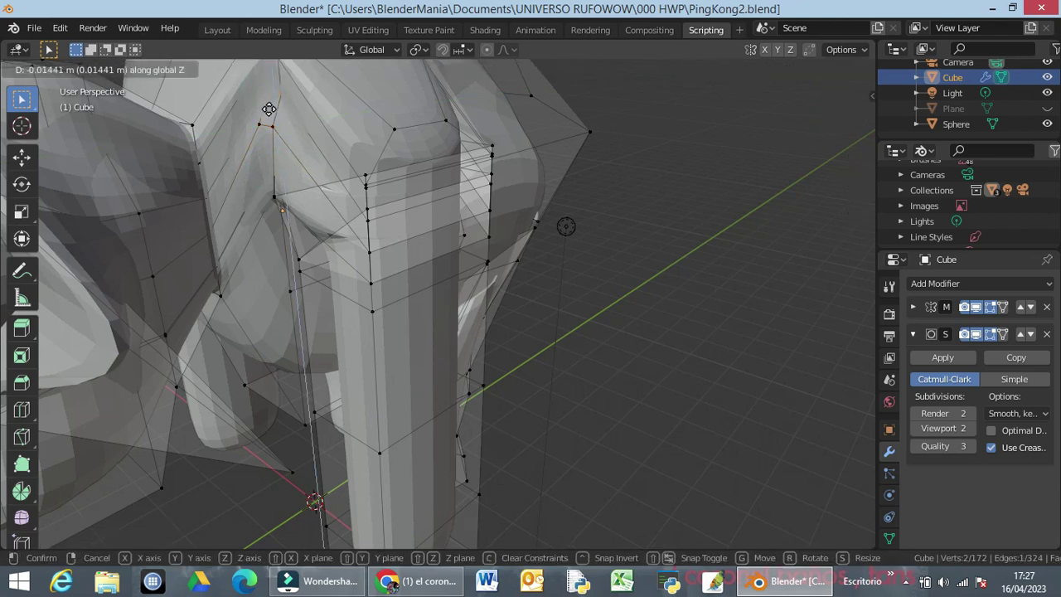
{"action": "left_click", "coordinate": [260, 107]}
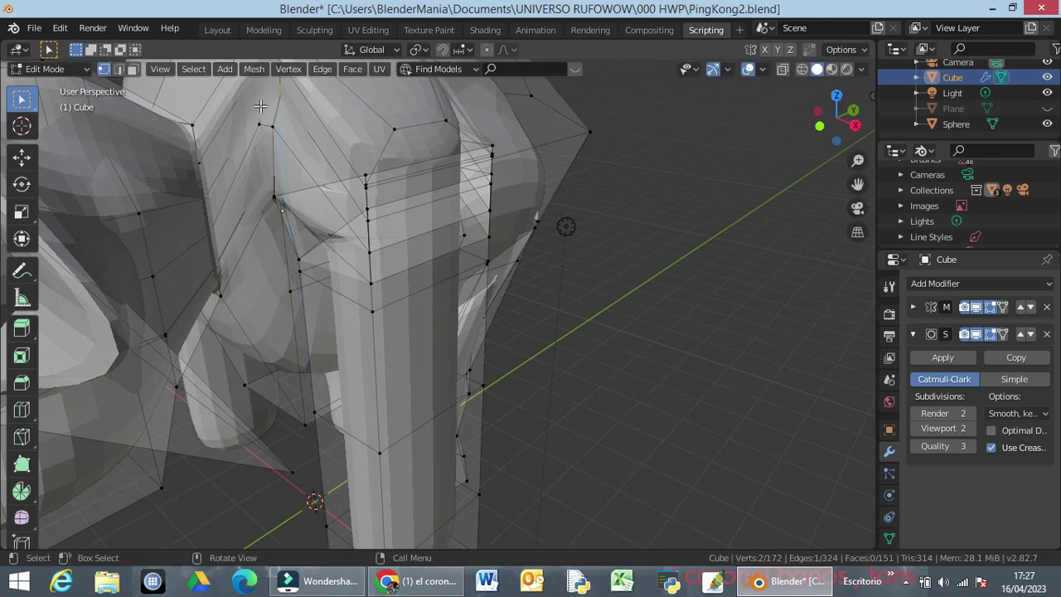
{"action": "key", "text": "g"}
{"action": "key", "text": "y"}
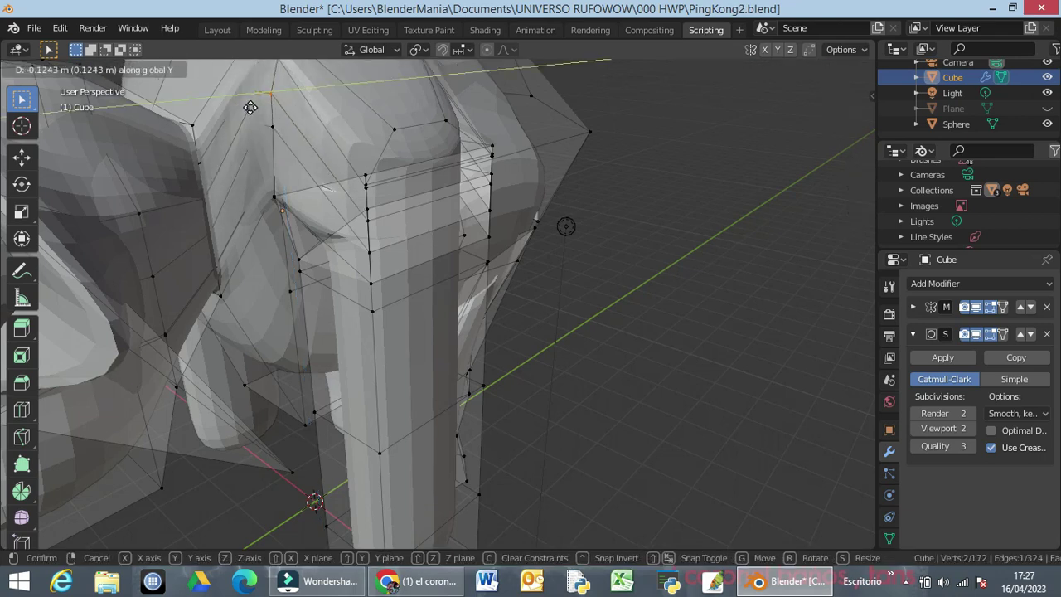
{"action": "left_click", "coordinate": [250, 106]}
Switch to face selection and move the small face at the inner top of the shoulder about 0.36 m downward and outward
{"action": "middle_click_drag", "start_coordinate": [295, 141], "coordinate": [294, 164]}
{"action": "left_click", "coordinate": [237, 135]}
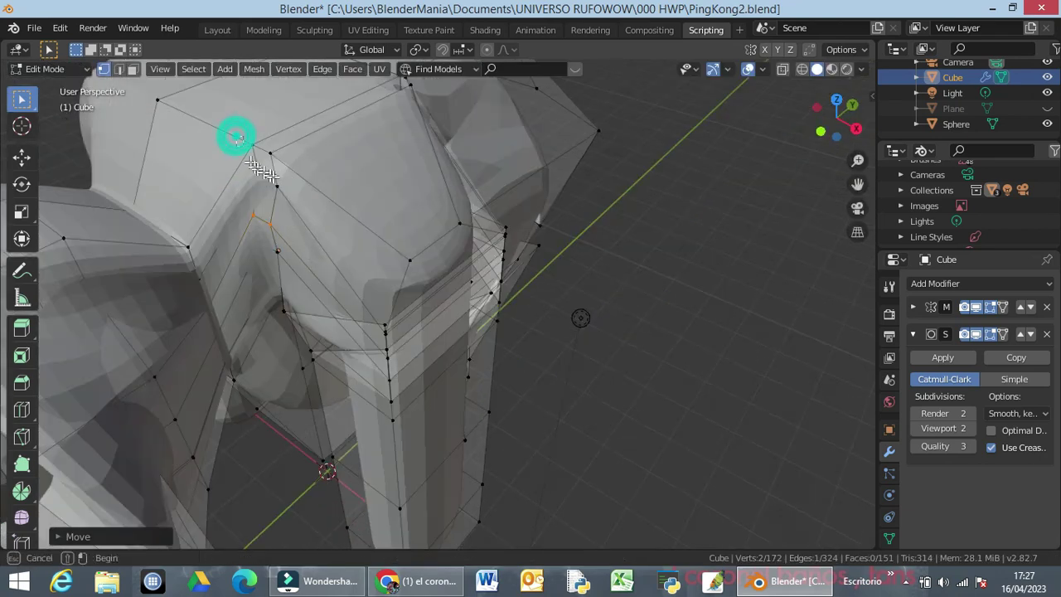
{"action": "left_click", "coordinate": [283, 191], "text": "shift"}
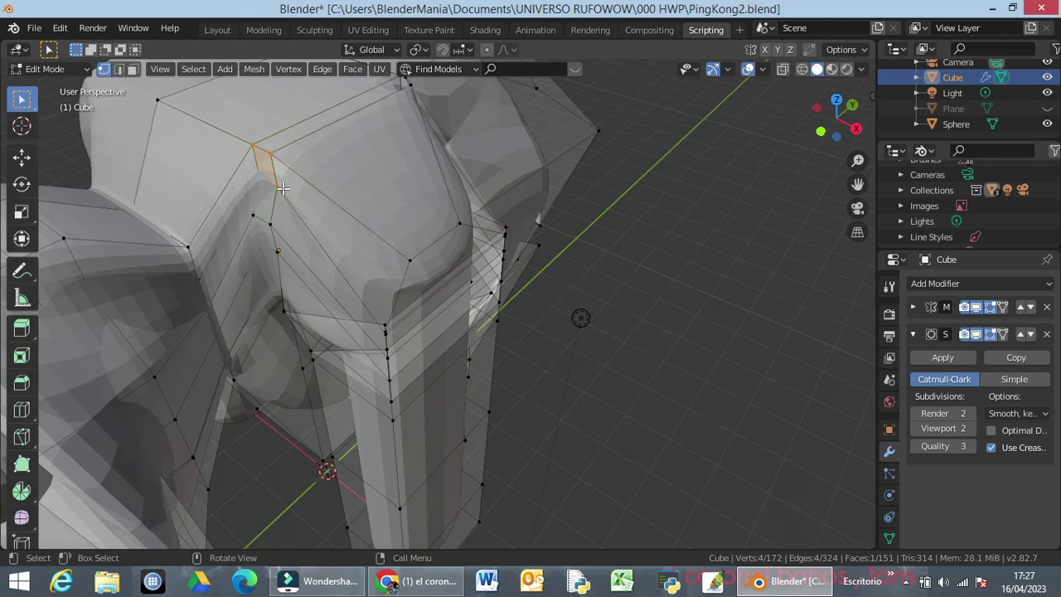
{"action": "left_click", "coordinate": [268, 169]}
{"action": "key", "text": "3"}
{"action": "left_click", "coordinate": [263, 169]}
{"action": "key", "text": "g"}
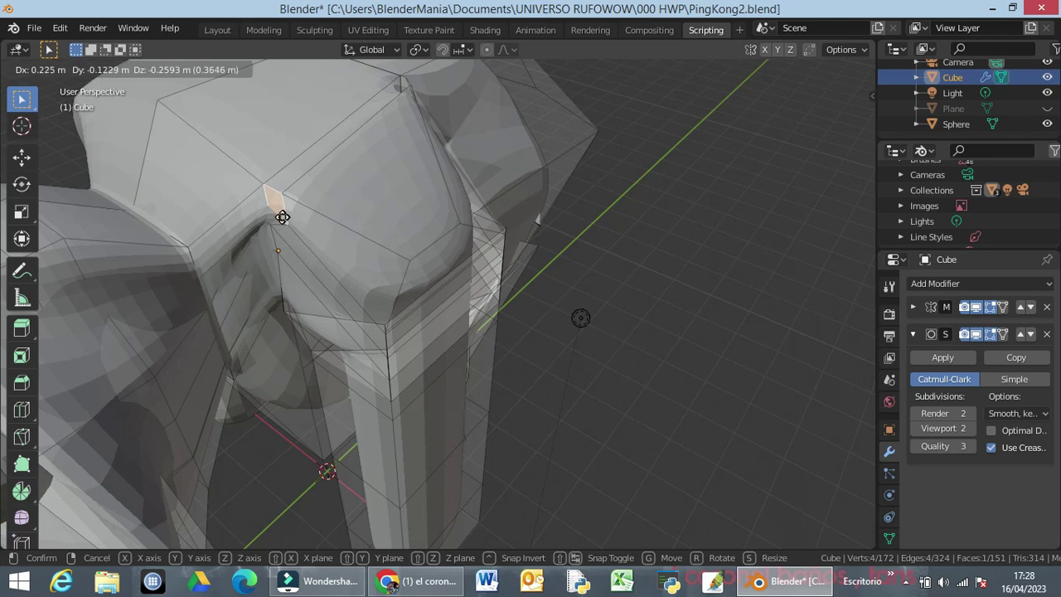
{"action": "left_click", "coordinate": [279, 216]}
Select the small face directly beneath the moved shoulder face and move it freely about 0.4 m down toward the armpit
{"action": "middle_click_drag", "start_coordinate": [289, 253], "coordinate": [299, 222]}
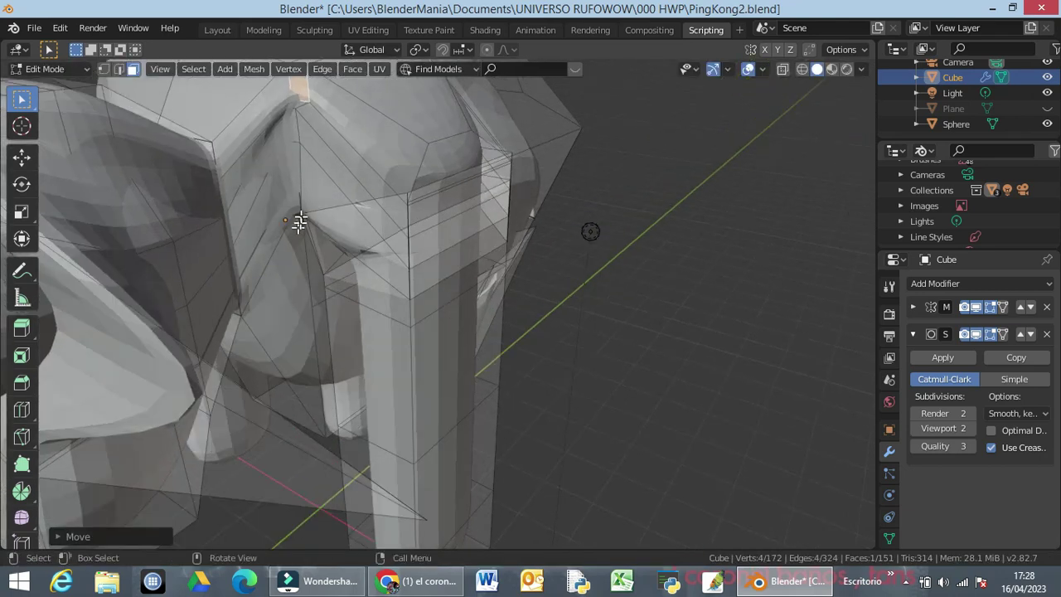
{"action": "left_click", "coordinate": [297, 104]}
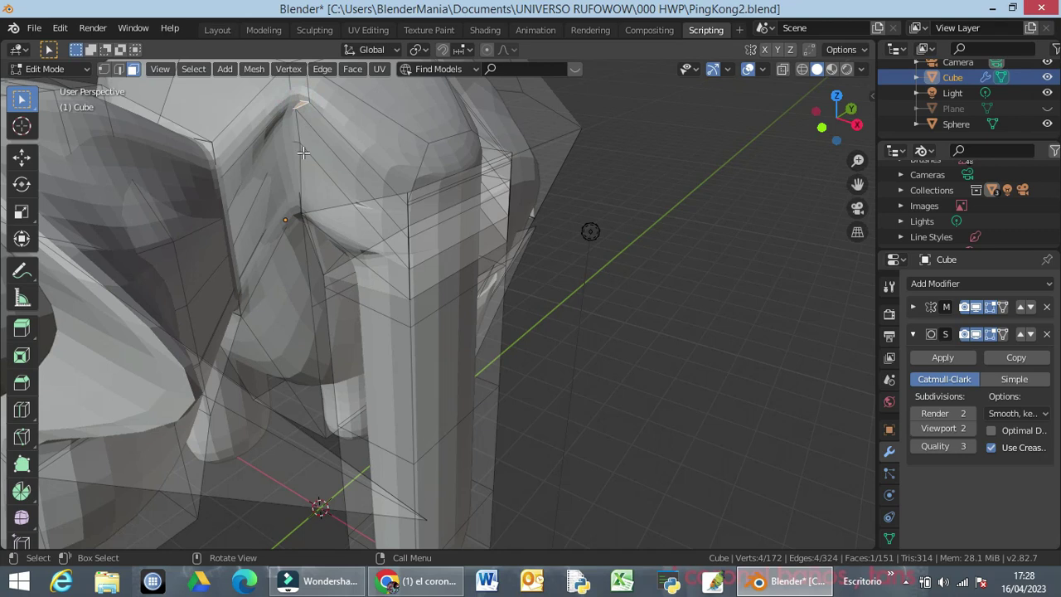
{"action": "key", "text": "g"}
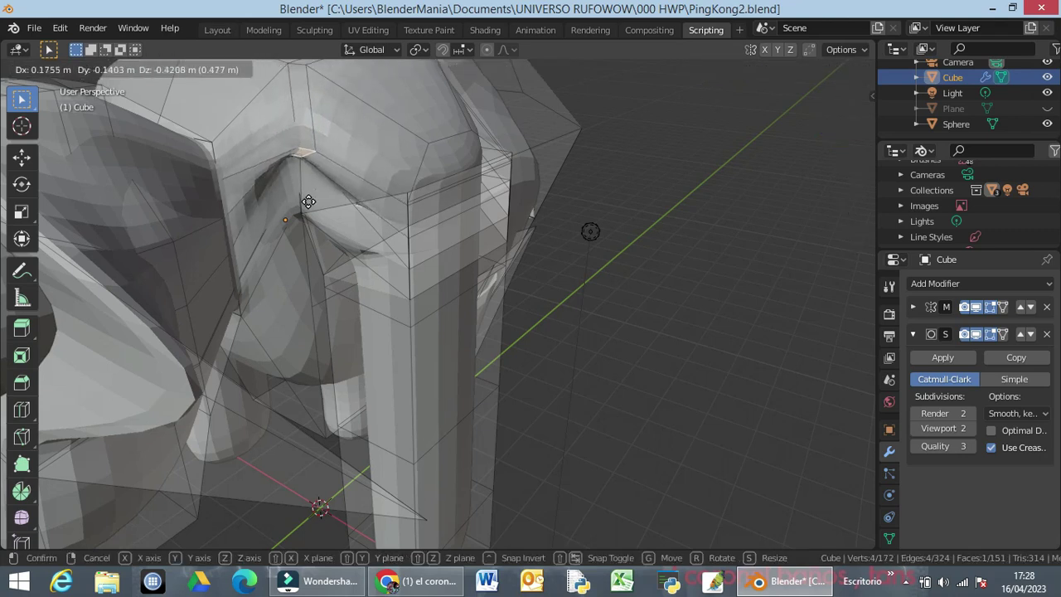
{"action": "left_click", "coordinate": [310, 194]}
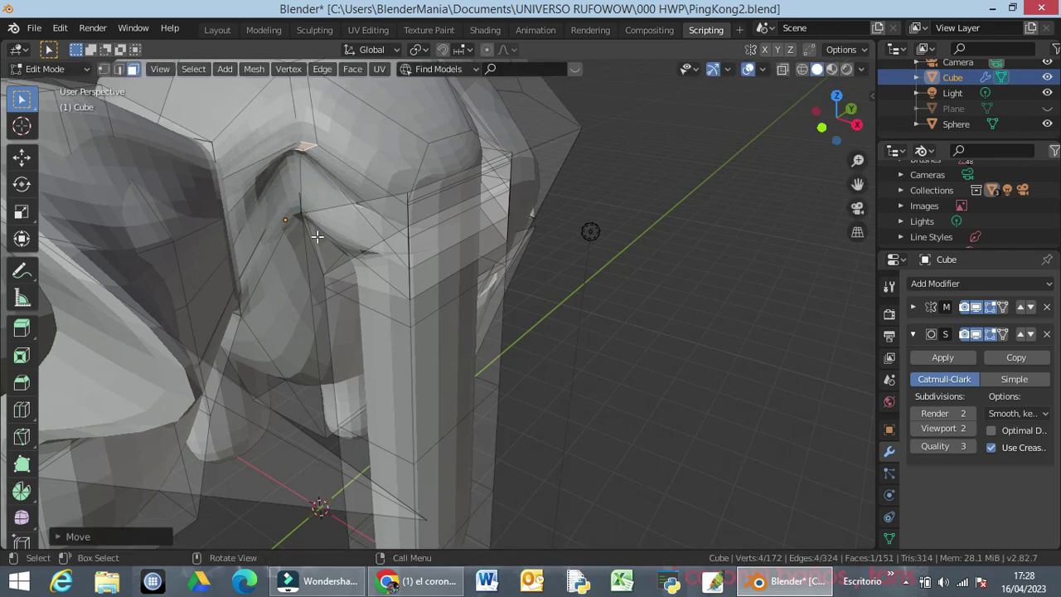
Try moving the two inner vertices under the armpit outward and down toward the front arm
{"action": "middle_click_drag", "start_coordinate": [310, 198], "coordinate": [303, 177]}
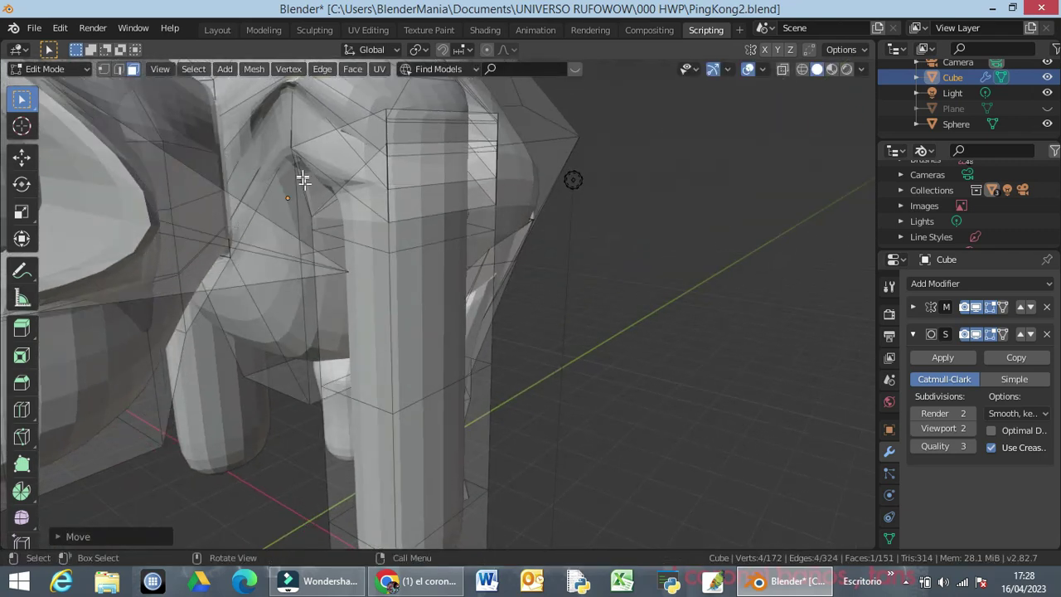
{"action": "left_click", "coordinate": [299, 135]}
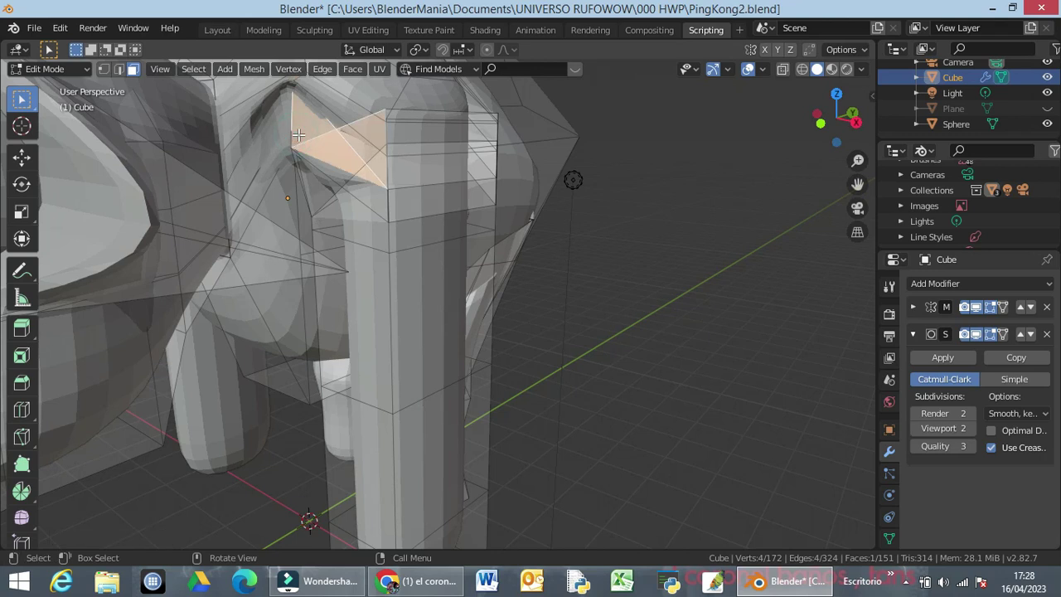
{"action": "mouse_move", "coordinate": [315, 152]}
{"action": "middle_mouse_down"}
{"action": "mouse_move", "coordinate": [378, 217]}
{"action": "mouse_move", "coordinate": [365, 209]}
{"action": "mouse_move", "coordinate": [387, 198]}
{"action": "mouse_move", "coordinate": [386, 215]}
{"action": "mouse_move", "coordinate": [369, 225]}
{"action": "mouse_move", "coordinate": [355, 201]}
{"action": "mouse_move", "coordinate": [391, 203]}
{"action": "mouse_move", "coordinate": [336, 191]}
{"action": "mouse_move", "coordinate": [322, 212]}
{"action": "mouse_move", "coordinate": [333, 204]}
{"action": "mouse_move", "coordinate": [305, 167]}
{"action": "middle_mouse_up"}
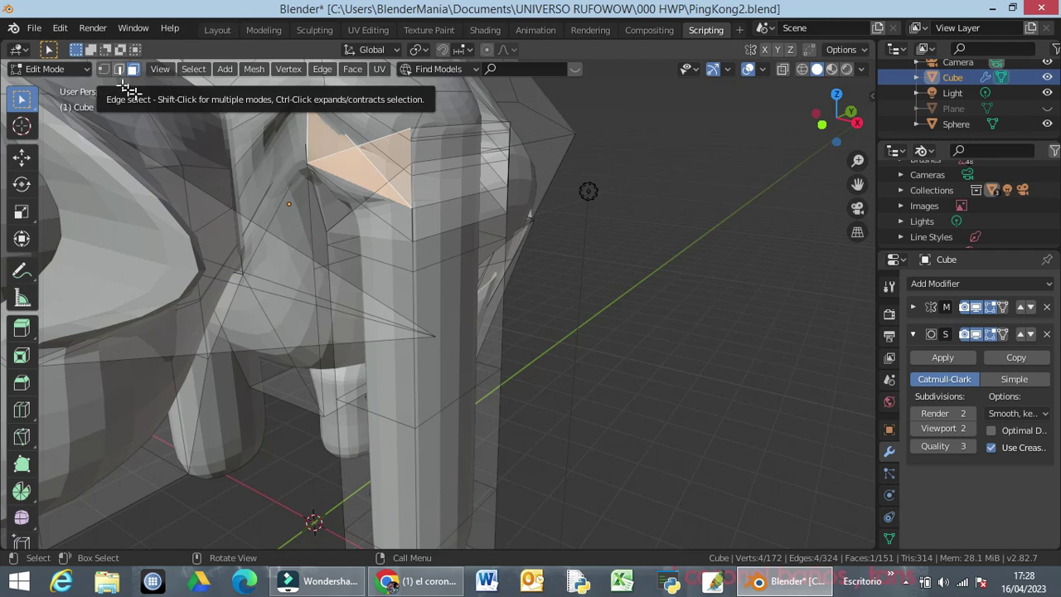
{"action": "key", "text": "1"}
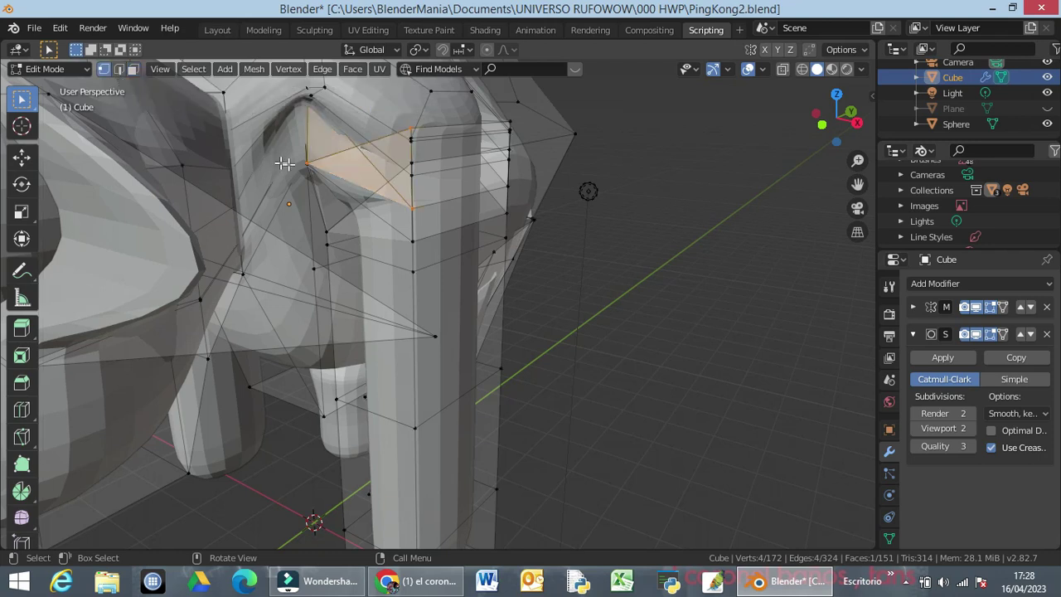
{"action": "left_click", "coordinate": [300, 158]}
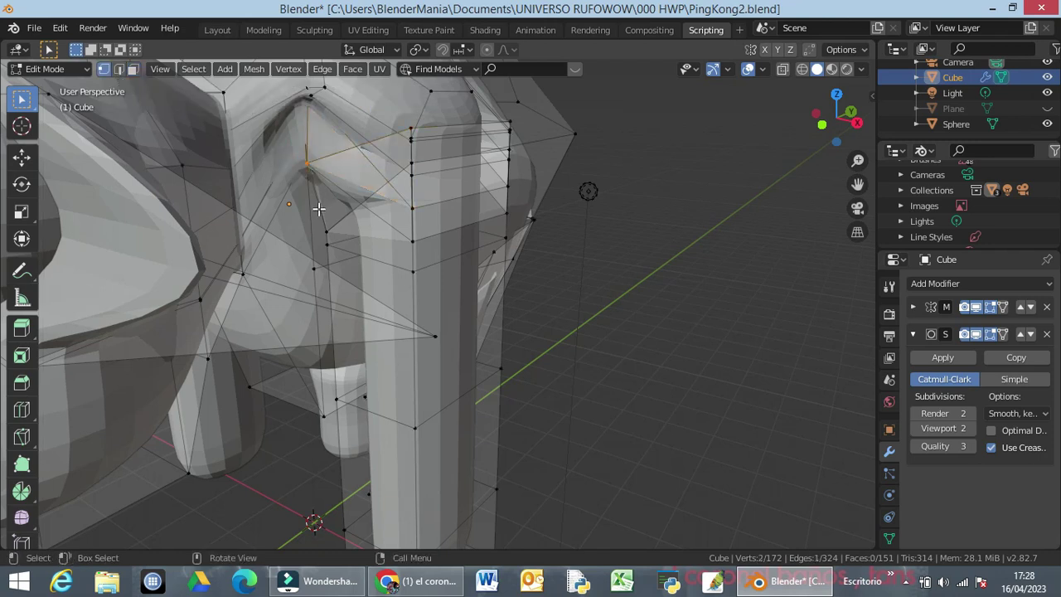
{"action": "key", "text": "g"}
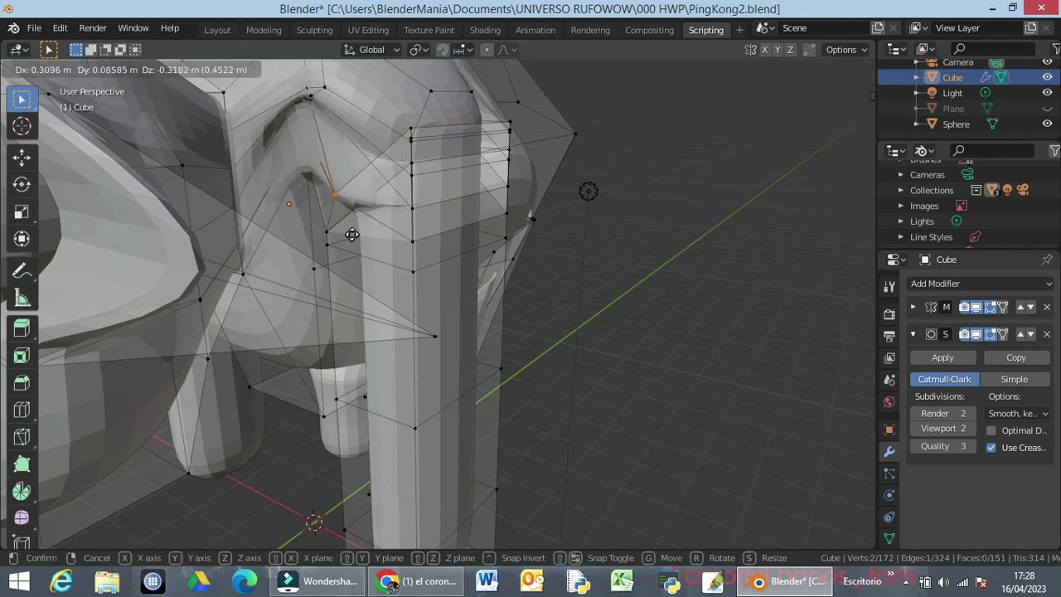
{"action": "left_click", "coordinate": [350, 232]}
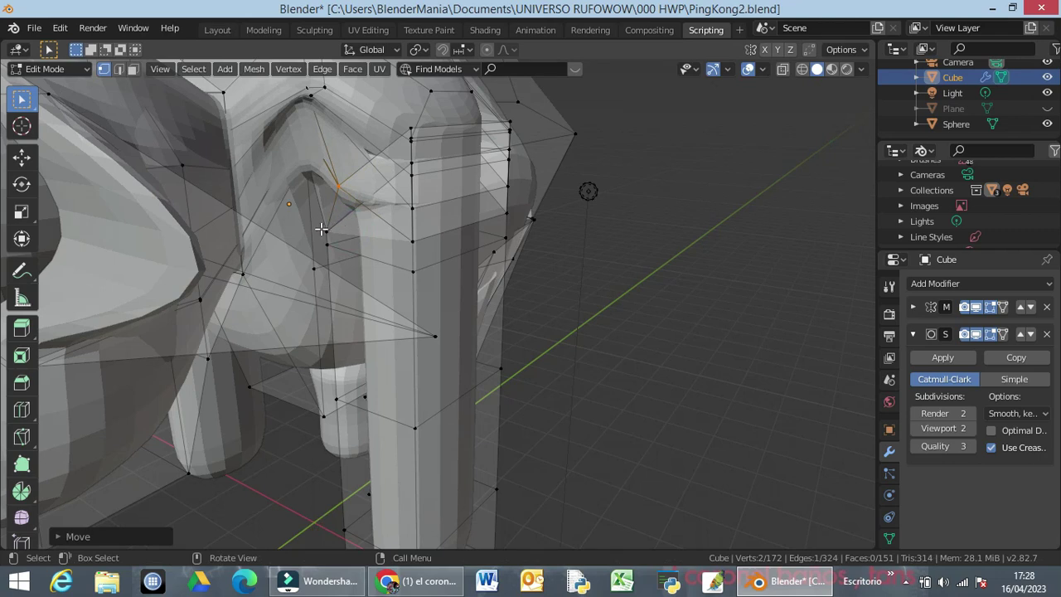
Try moving the two vertices on the upper arm's inner side about 0.47 m inward toward the body
{"action": "left_click", "coordinate": [321, 229]}
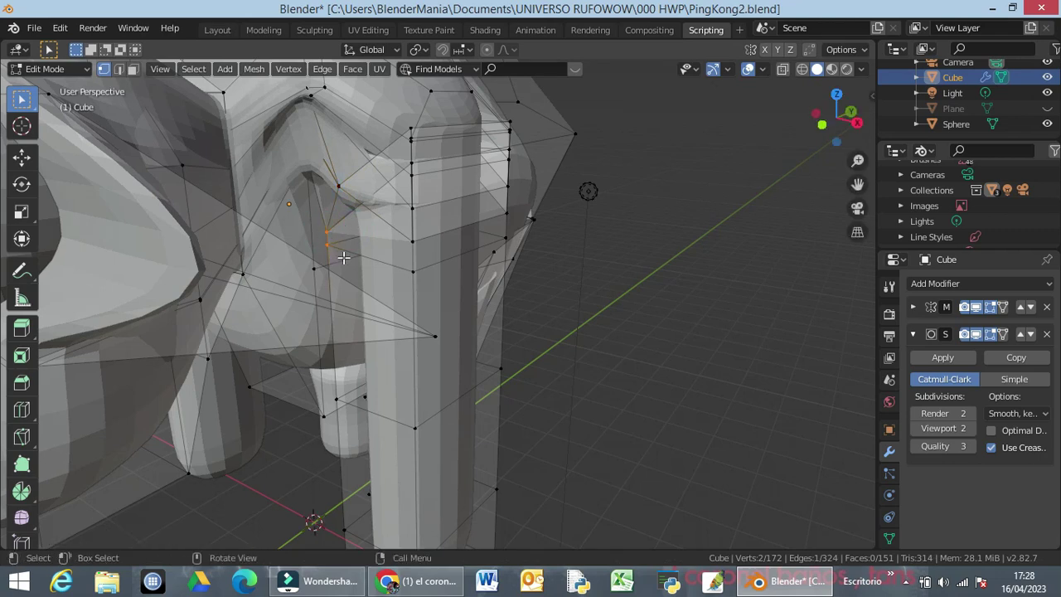
{"action": "mouse_move", "coordinate": [355, 260]}
{"action": "middle_mouse_down"}
{"action": "mouse_move", "coordinate": [390, 254]}
{"action": "mouse_move", "coordinate": [364, 260]}
{"action": "middle_mouse_up"}
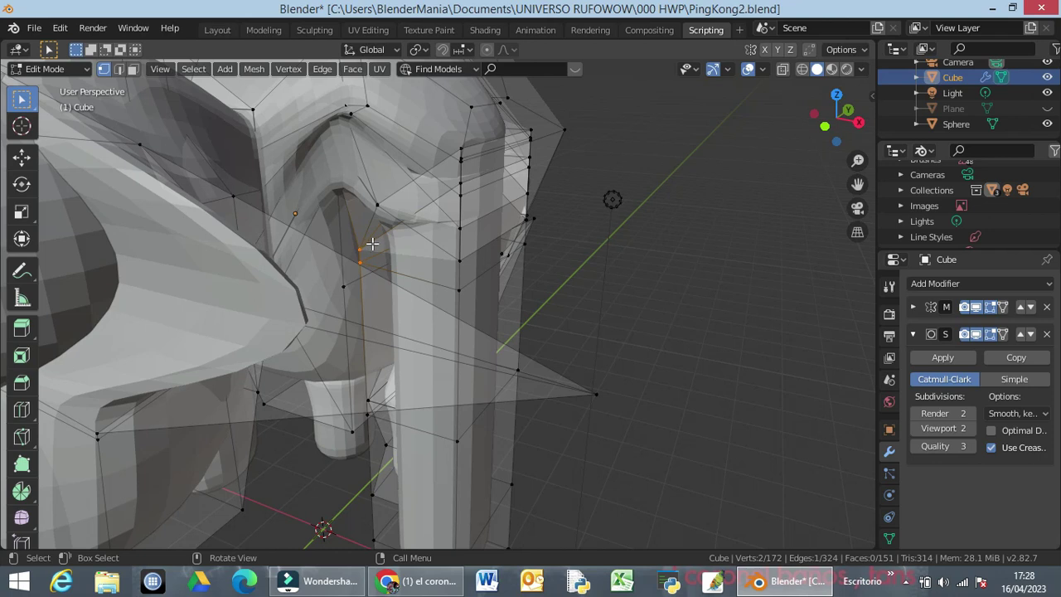
{"action": "key", "text": "g"}
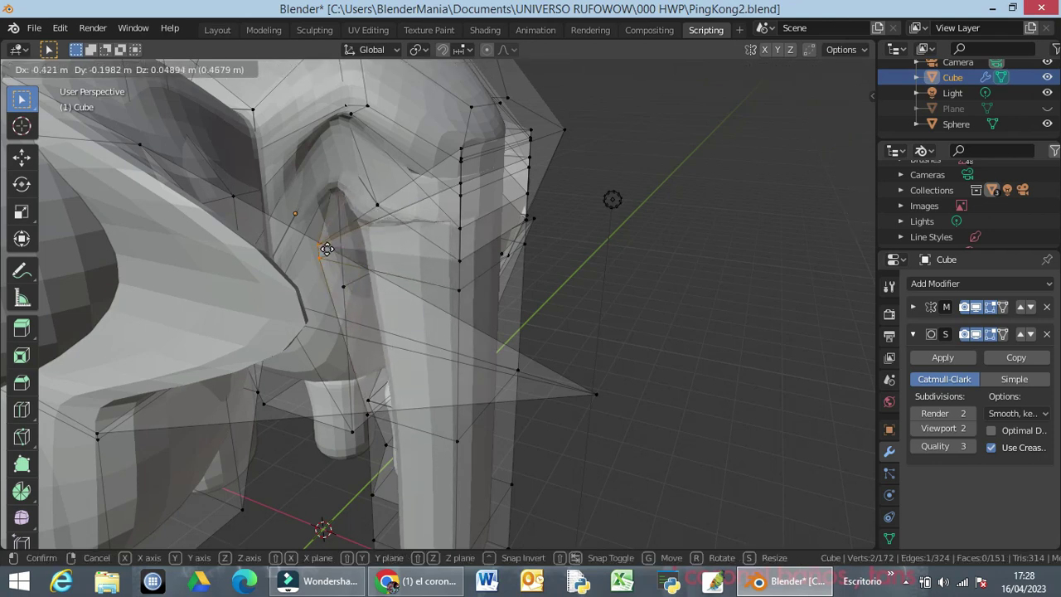
{"action": "left_click", "coordinate": [327, 249]}
Try raising the edge loop around the upper arm by about 0.19 m
{"action": "middle_click_drag", "start_coordinate": [327, 249], "coordinate": [360, 242]}
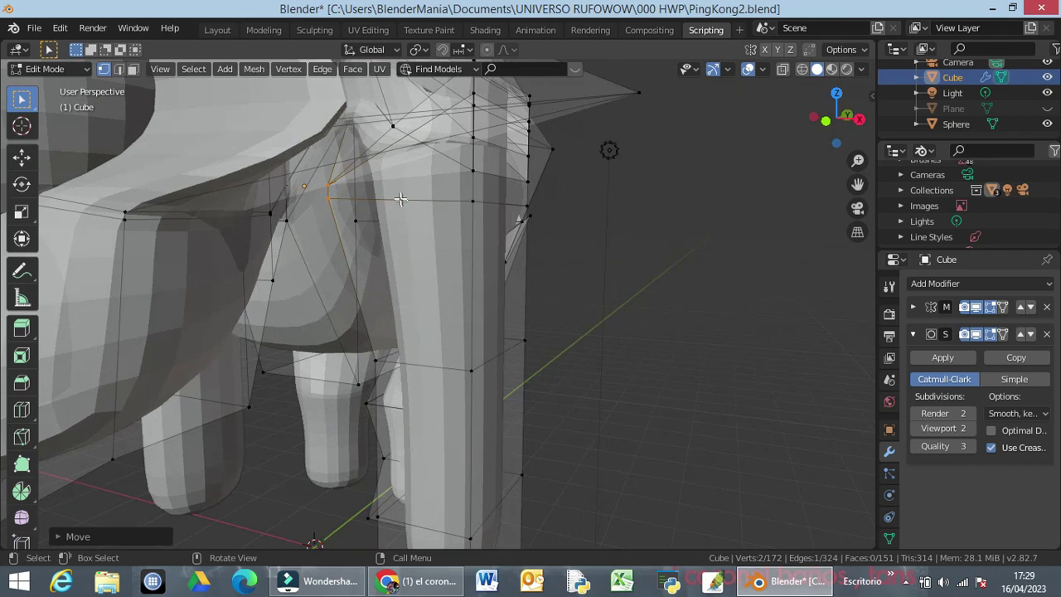
{"action": "key", "text": "alt"}
{"action": "left_click", "coordinate": [402, 202], "text": "alt"}
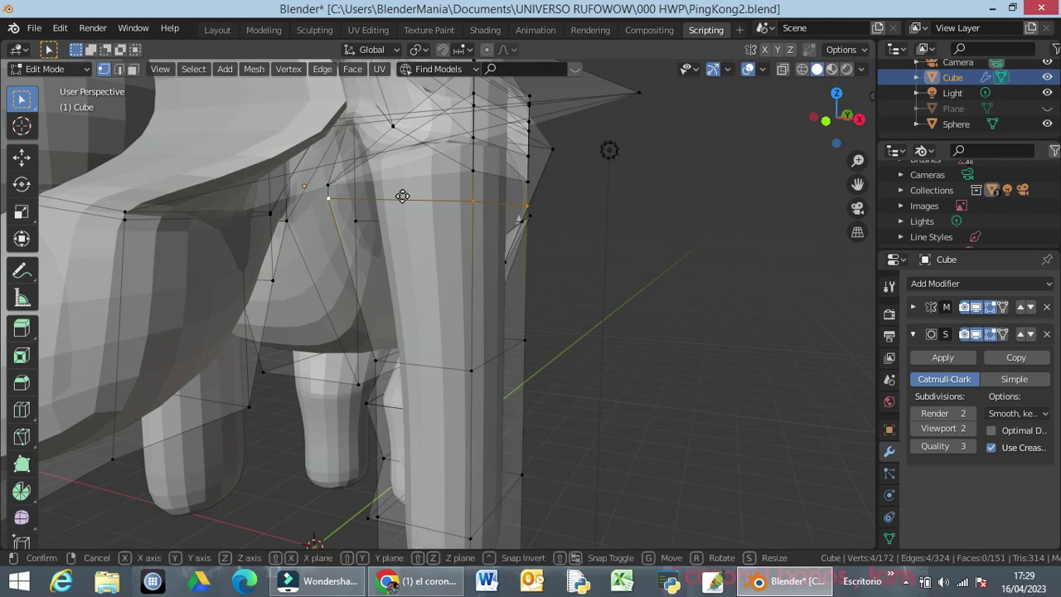
{"action": "key", "text": "g"}
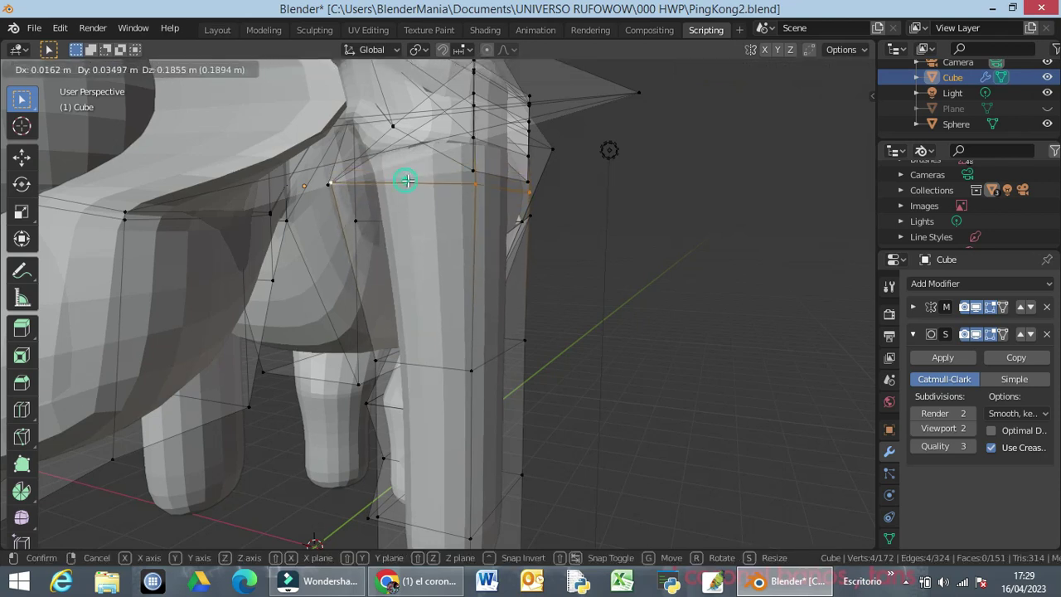
{"action": "left_click", "coordinate": [406, 181]}
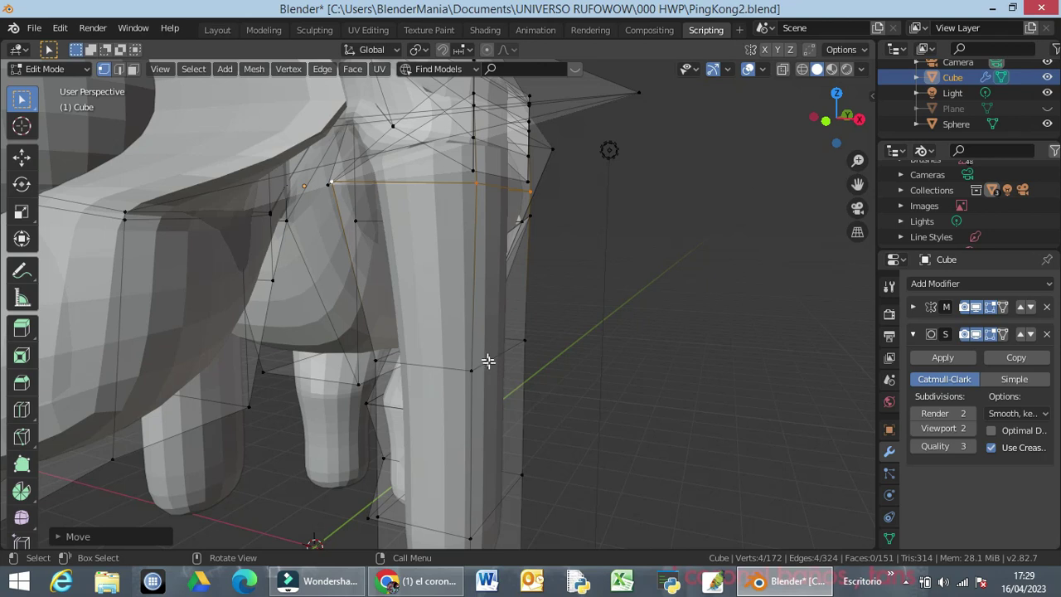
Try widening the upper arm by scaling its selected edge loop to about 1.2
{"action": "middle_click_drag", "start_coordinate": [542, 367], "coordinate": [430, 379]}
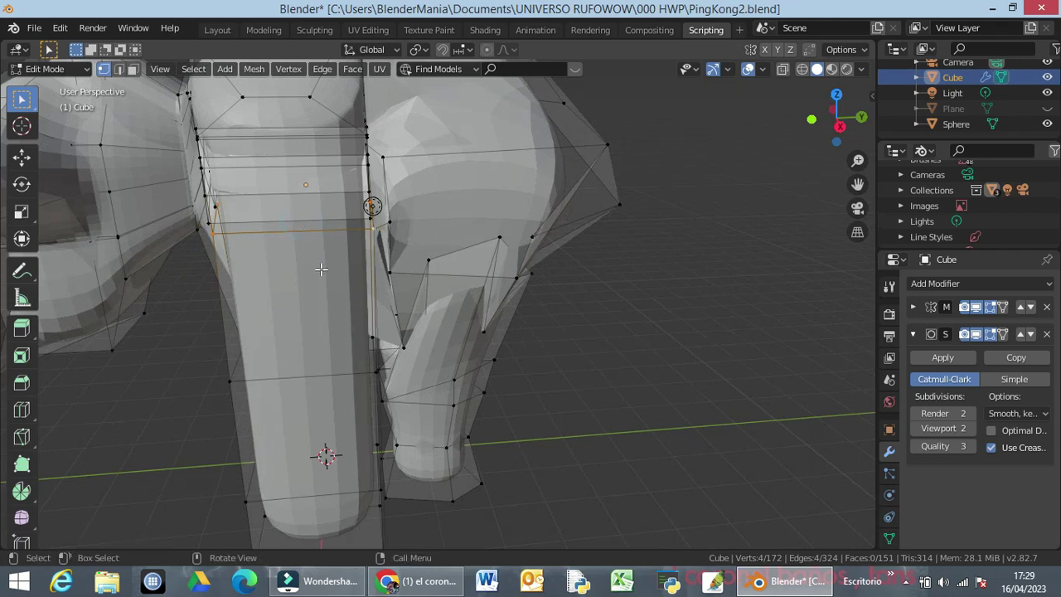
{"action": "middle_click_drag", "start_coordinate": [321, 268], "coordinate": [334, 269]}
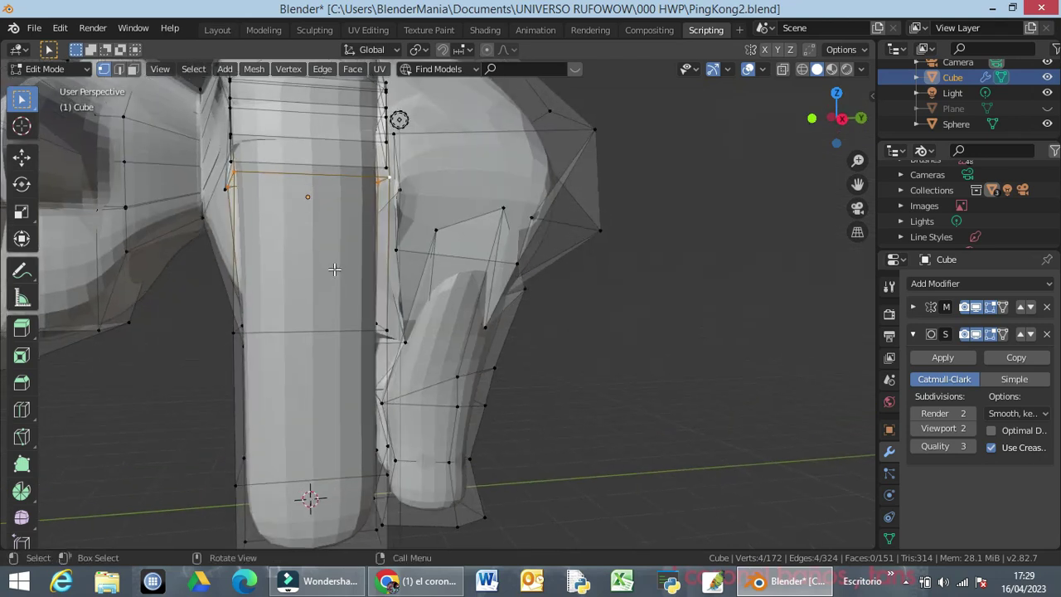
{"action": "key", "text": "s"}
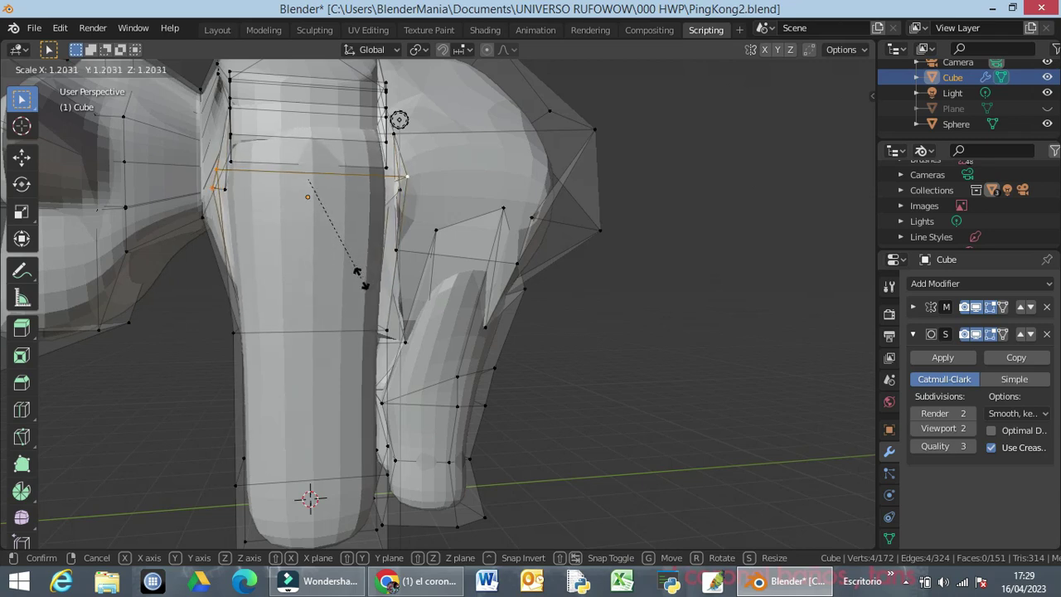
{"action": "left_click", "coordinate": [361, 279]}
In edge select mode, try scaling one horizontal front edge near the top of the arm to about 0.74
{"action": "middle_click_drag", "start_coordinate": [363, 310], "coordinate": [407, 308]}
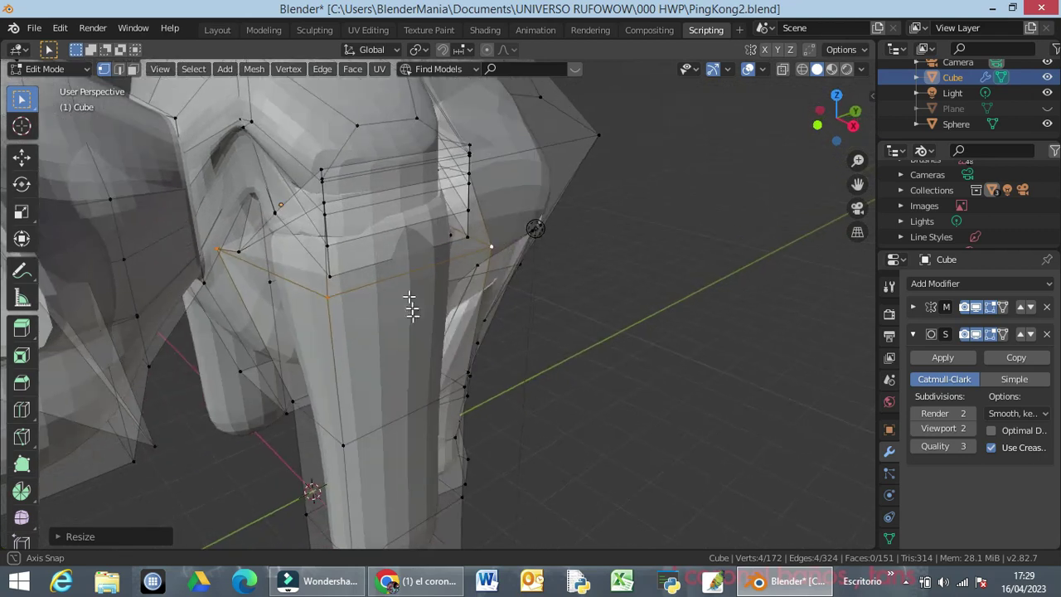
{"action": "left_click", "coordinate": [400, 228]}
{"action": "left_click", "coordinate": [400, 228]}
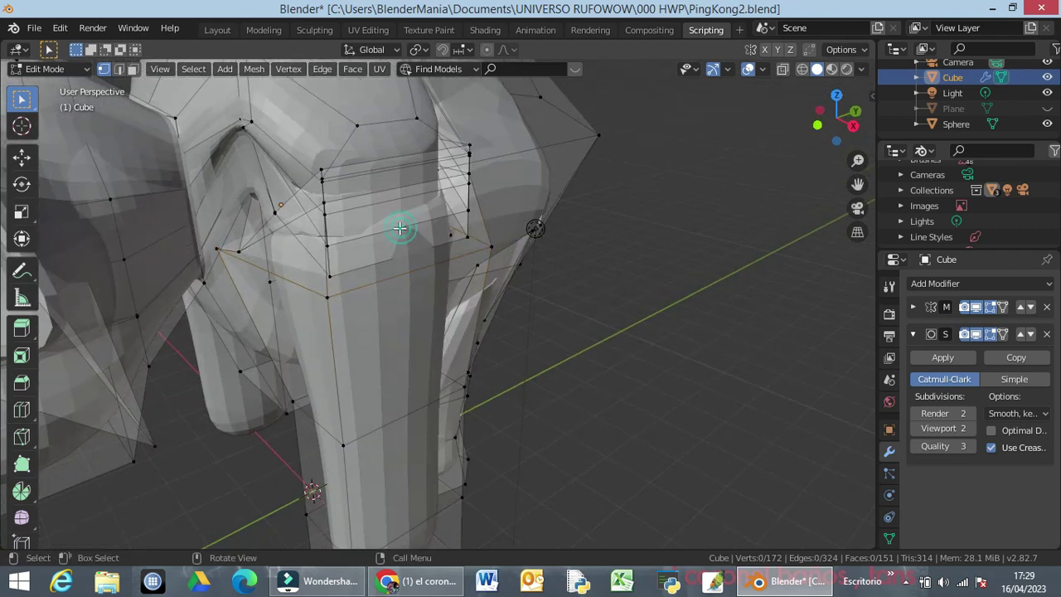
{"action": "key", "text": "2"}
{"action": "left_click", "coordinate": [401, 226]}
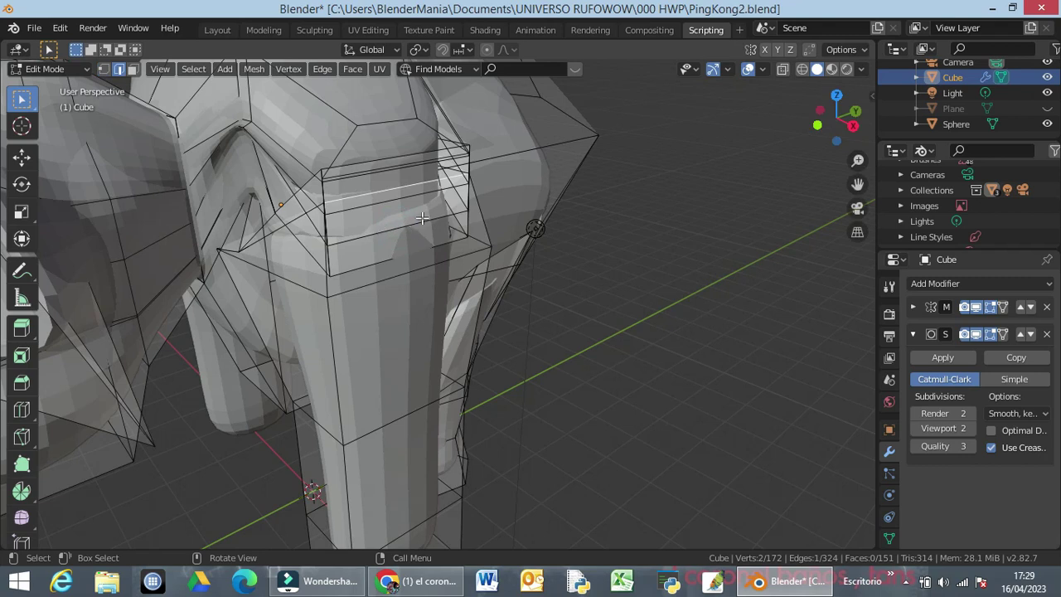
{"action": "left_click", "coordinate": [417, 223]}
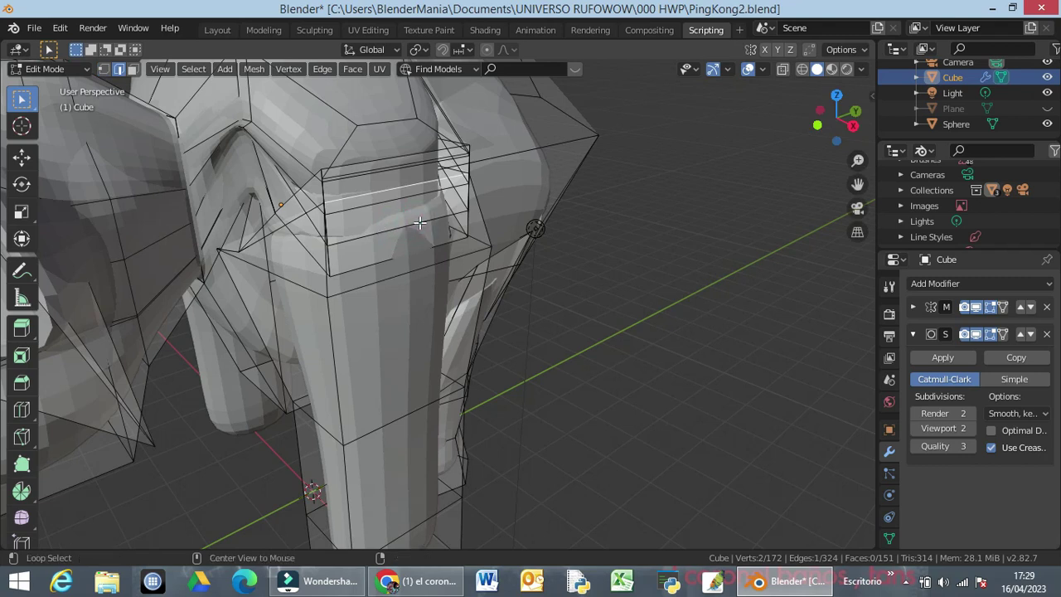
{"action": "left_click", "coordinate": [421, 221], "text": "alt"}
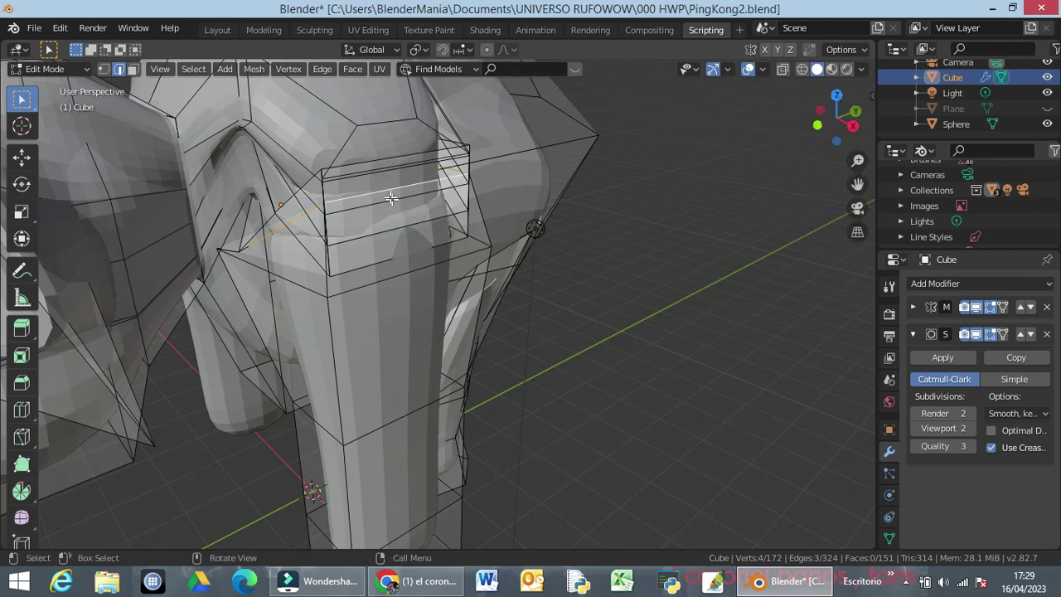
{"action": "left_click", "coordinate": [394, 190]}
{"action": "key", "text": "shift"}
{"action": "key", "text": "s"}
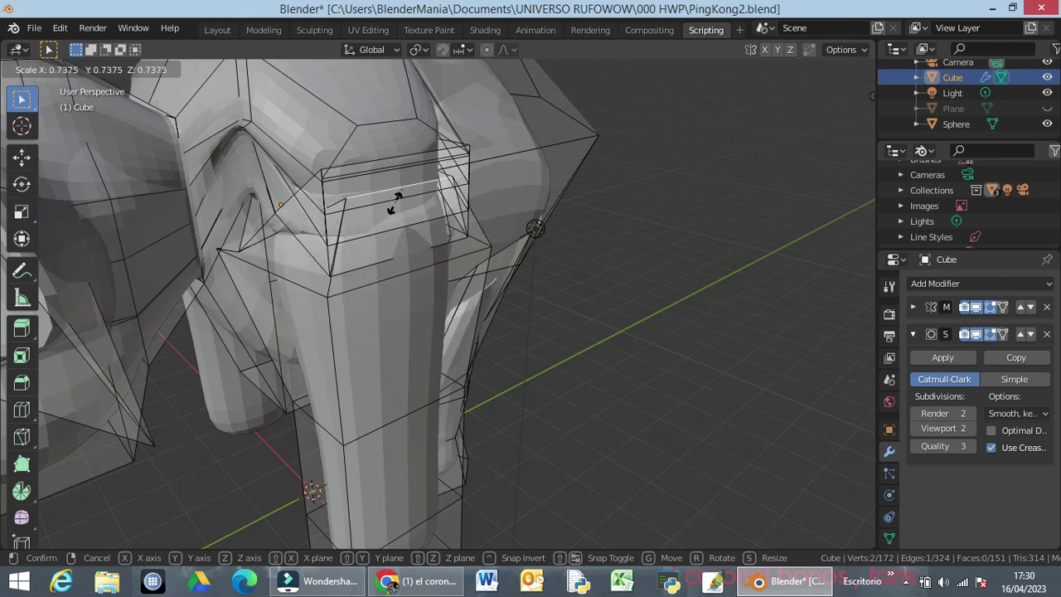
{"action": "left_click", "coordinate": [396, 203]}
Undo the arm edge scaling, loop adjustments, vertex moves and the earlier edits made to the arm mesh
{"action": "middle_click_drag", "start_coordinate": [419, 281], "coordinate": [625, 340]}
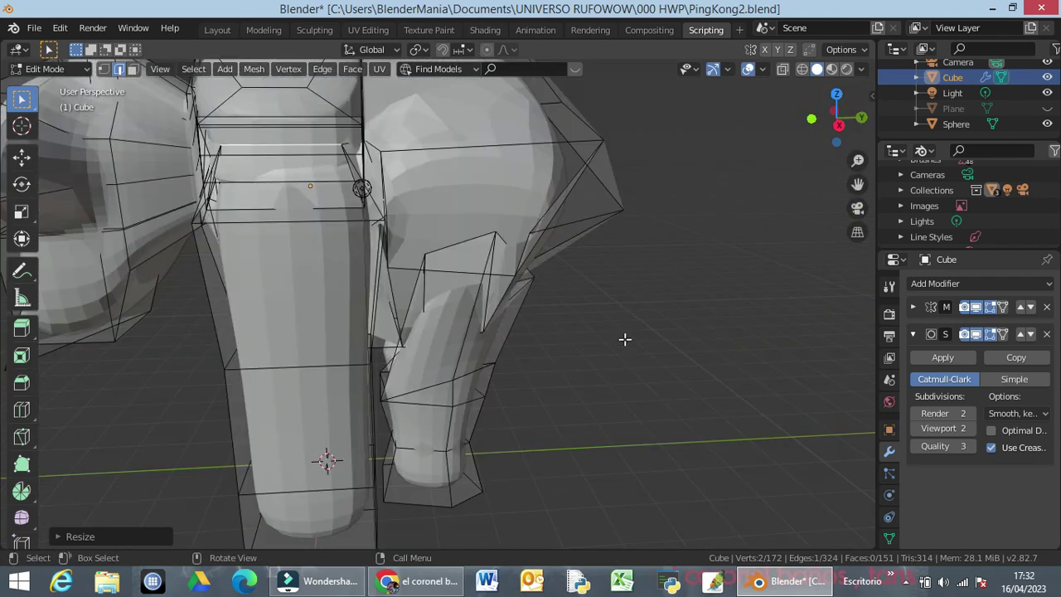
{"action": "key", "text": "ctrl"}
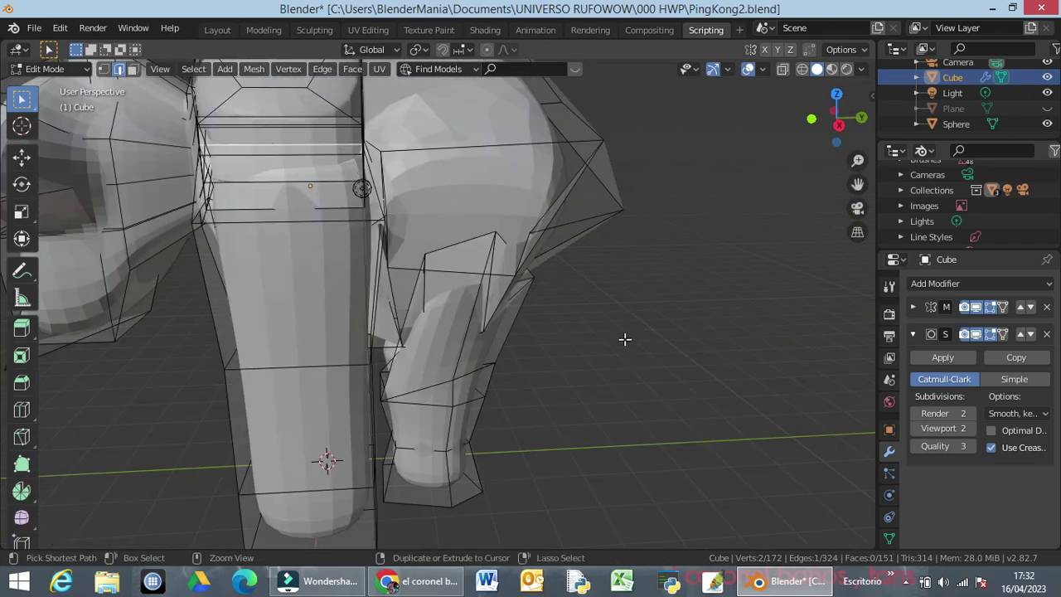
{"action": "key", "text": "ctrl+z"}
{"action": "key", "text": "ctrl+z"}
{"action": "key", "text": "ctrl+z"}
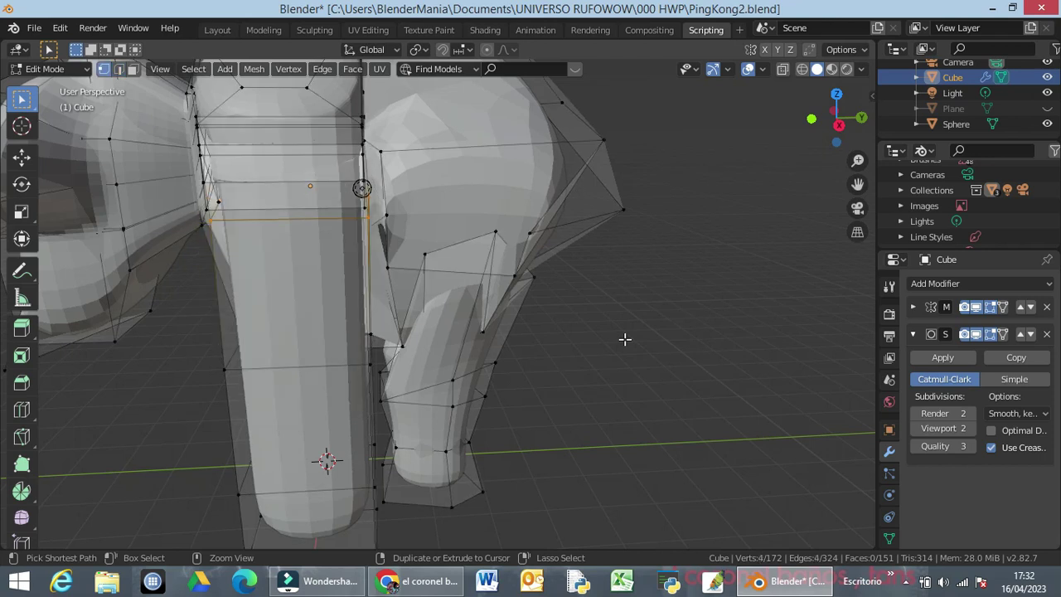
{"action": "key", "text": "ctrl+z"}
{"action": "key", "text": "ctrl+z"}
{"action": "key", "text": "ctrl+z"}
{"action": "key", "text": "ctrl+z"}
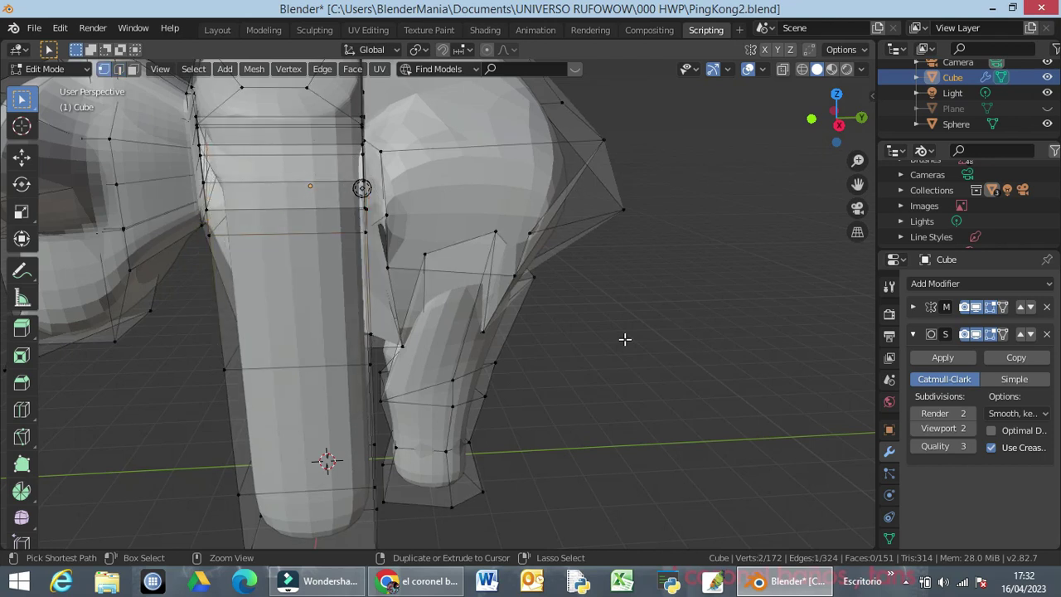
{"action": "key", "text": "ctrl+z"}
{"action": "key", "text": "ctrl+z"}
{"action": "key", "text": "ctrl+z"}
{"action": "key", "text": "ctrl+z"}
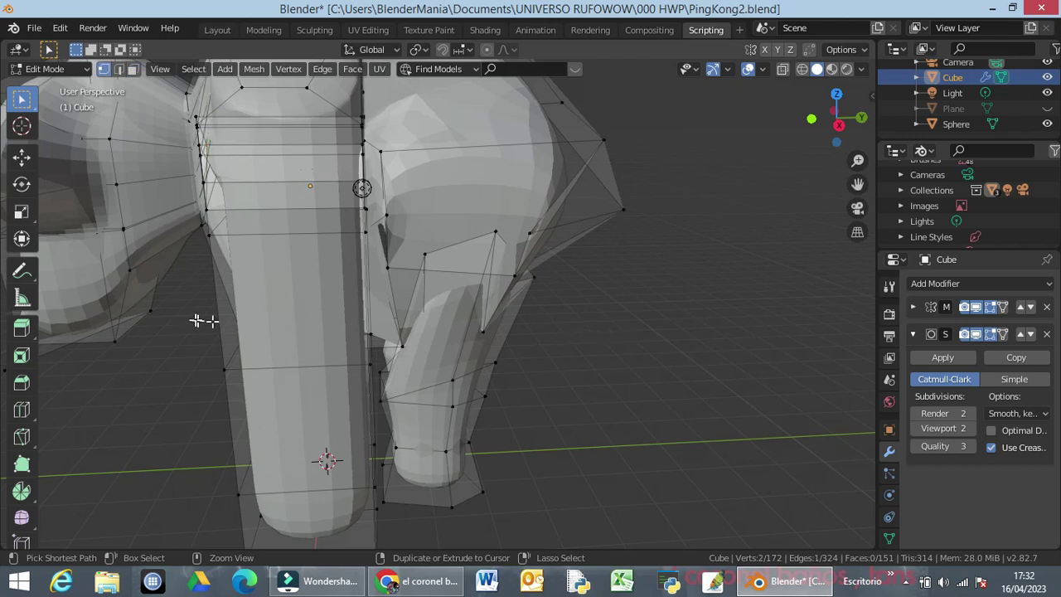
{"action": "key", "text": "ctrl+z"}
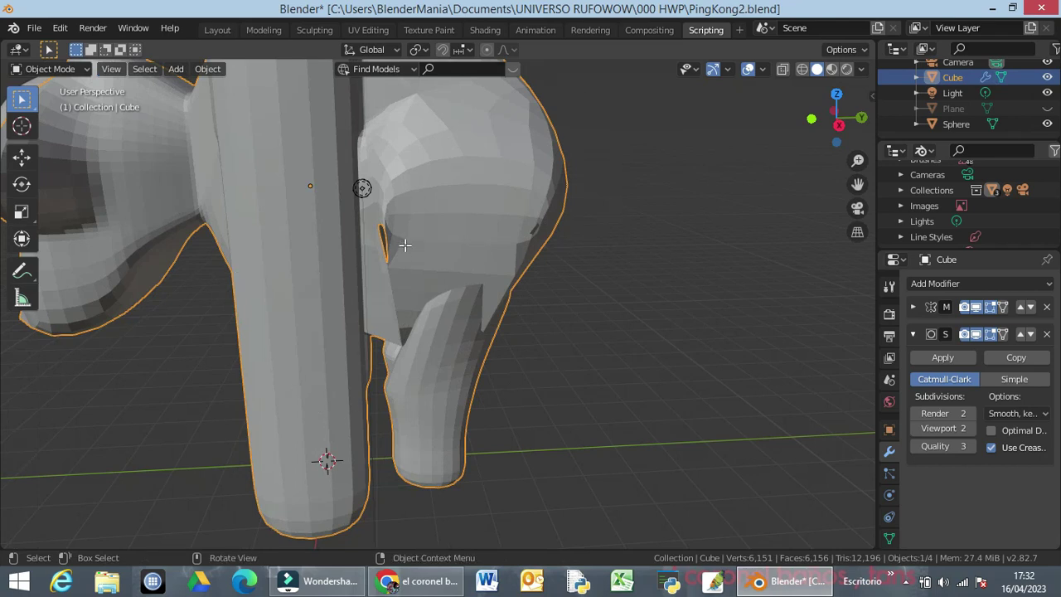
Enter Edit Mode on the character mesh and try loop-selecting the horizontal edges around the front arm's upper part
{"action": "middle_click_drag", "start_coordinate": [256, 224], "coordinate": [323, 281]}
{"action": "key", "text": "Tab"}
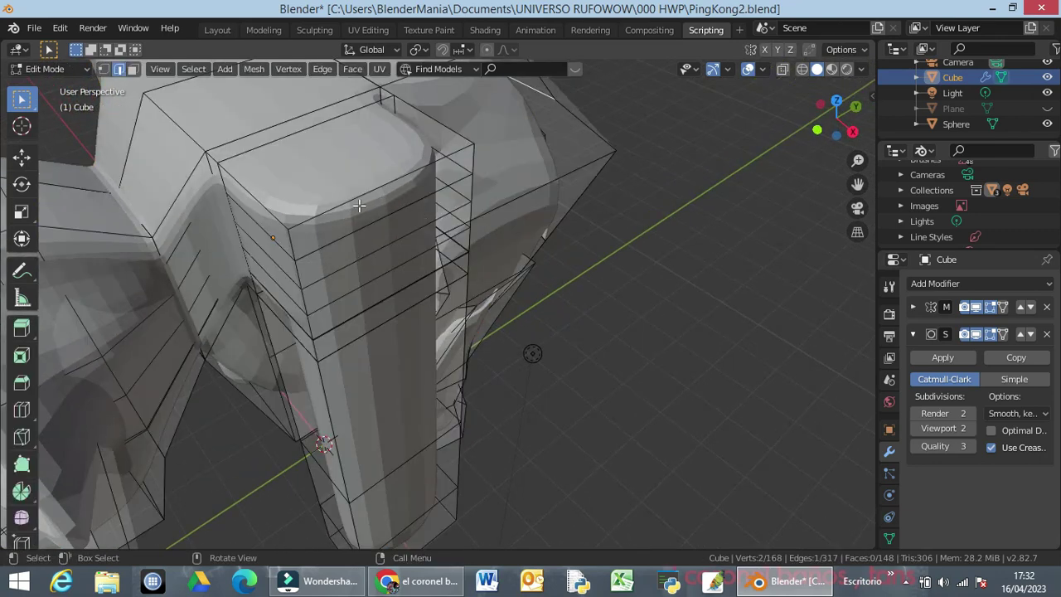
{"action": "left_click", "coordinate": [333, 241], "text": "alt"}
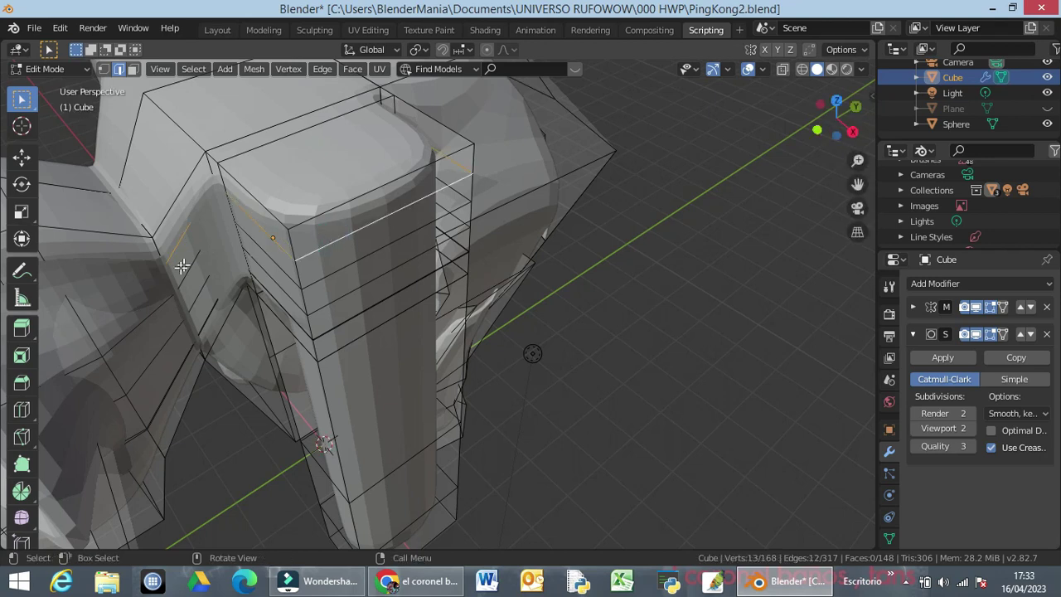
{"action": "left_click", "coordinate": [315, 280], "text": "alt"}
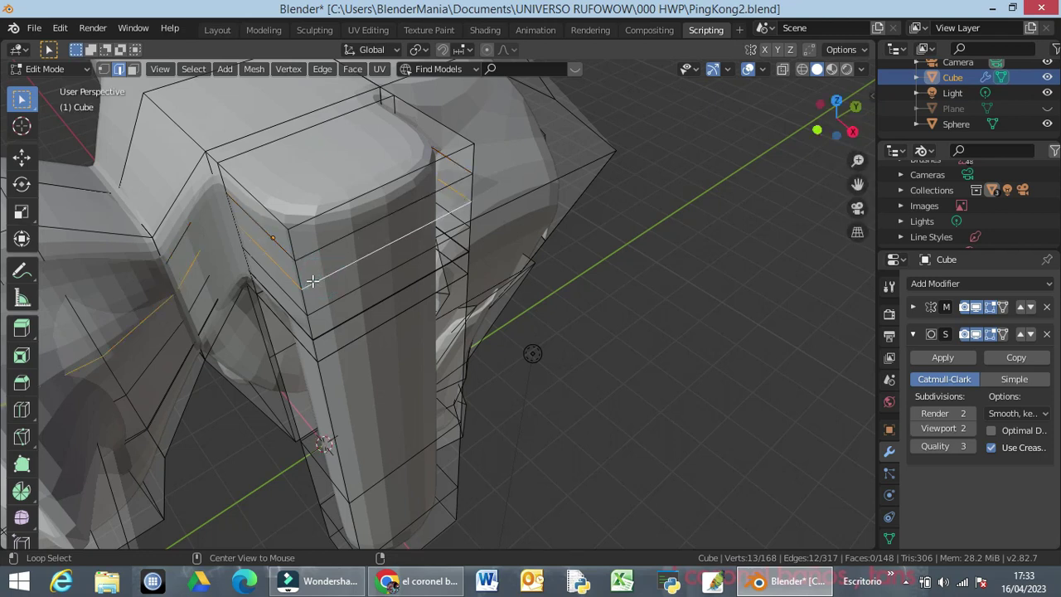
Try deleting the three edges of the horizontal ring just below the top of the front arm
{"action": "left_click", "coordinate": [280, 246]}
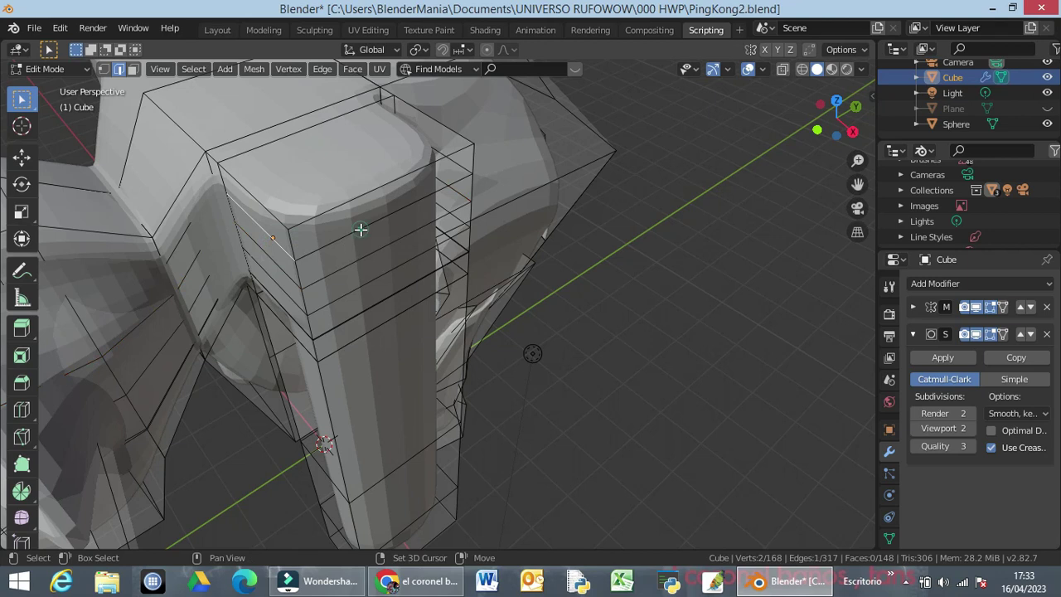
{"action": "left_click", "coordinate": [452, 180], "text": "shift"}
{"action": "left_click", "coordinate": [463, 166]}
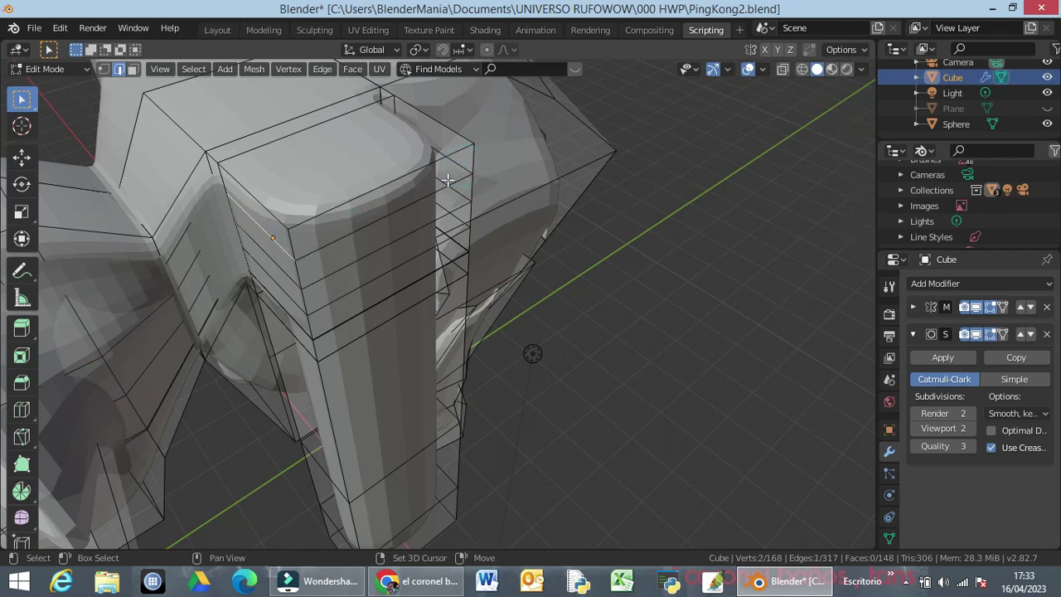
{"action": "left_click", "coordinate": [418, 198], "text": "shift"}
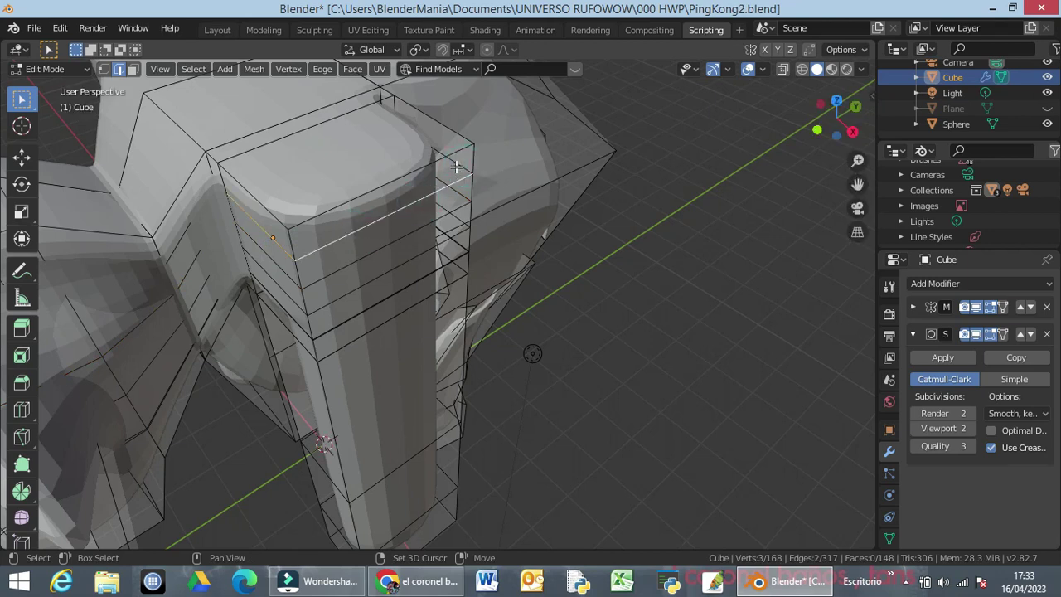
{"action": "left_click", "coordinate": [459, 166]}
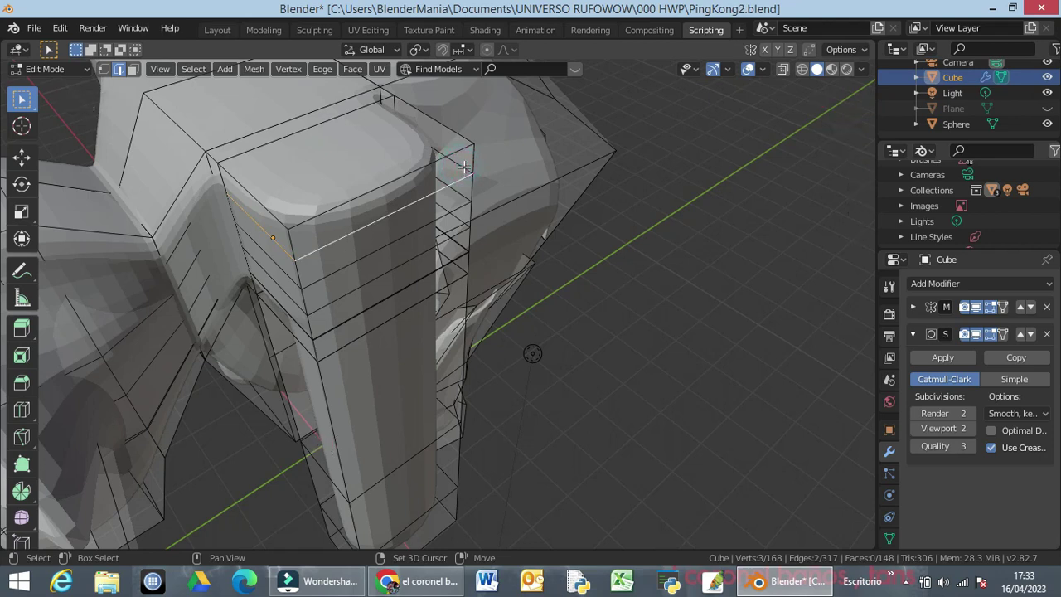
{"action": "left_click", "coordinate": [462, 169], "text": "shift"}
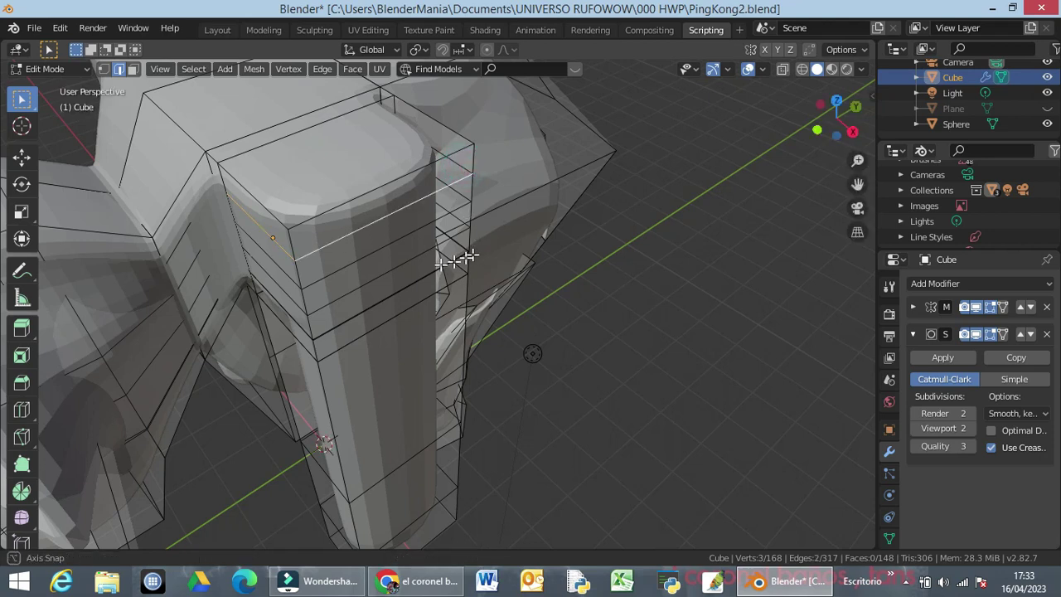
{"action": "middle_click_drag", "start_coordinate": [469, 256], "coordinate": [310, 181]}
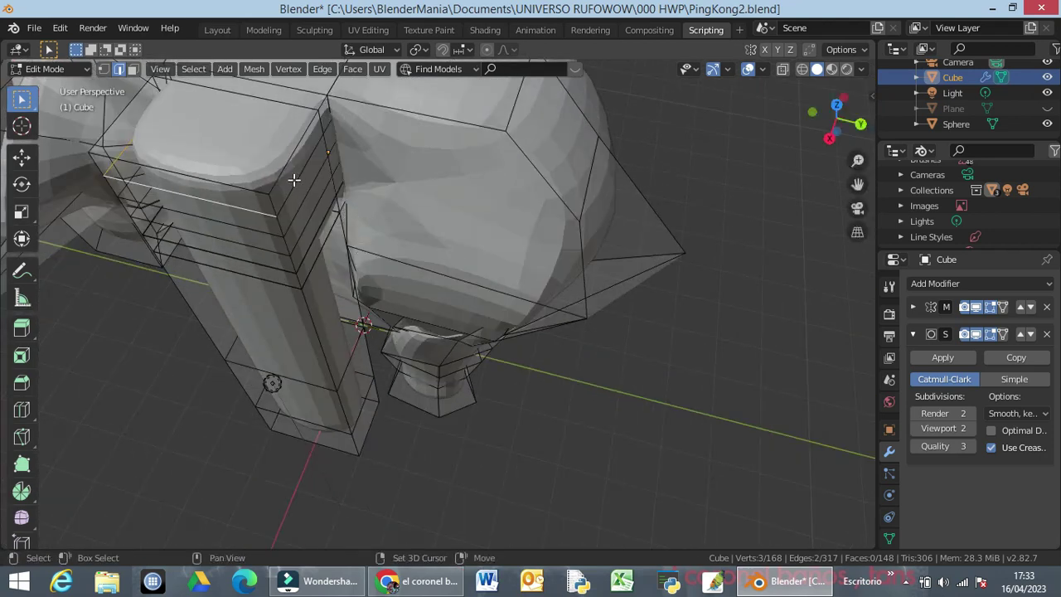
{"action": "left_click", "coordinate": [300, 184], "text": "shift"}
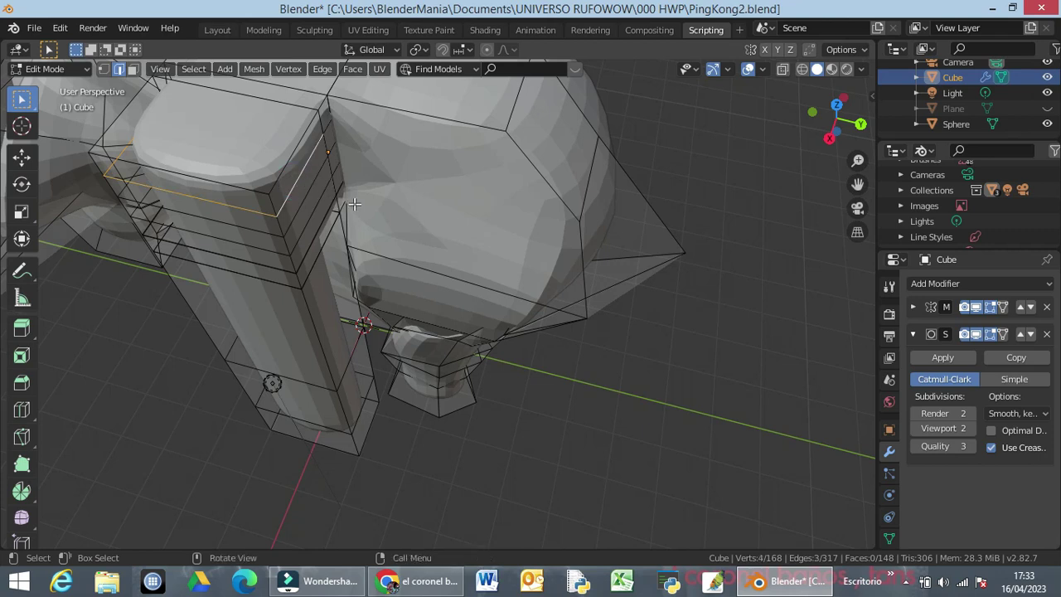
{"action": "key", "text": "x"}
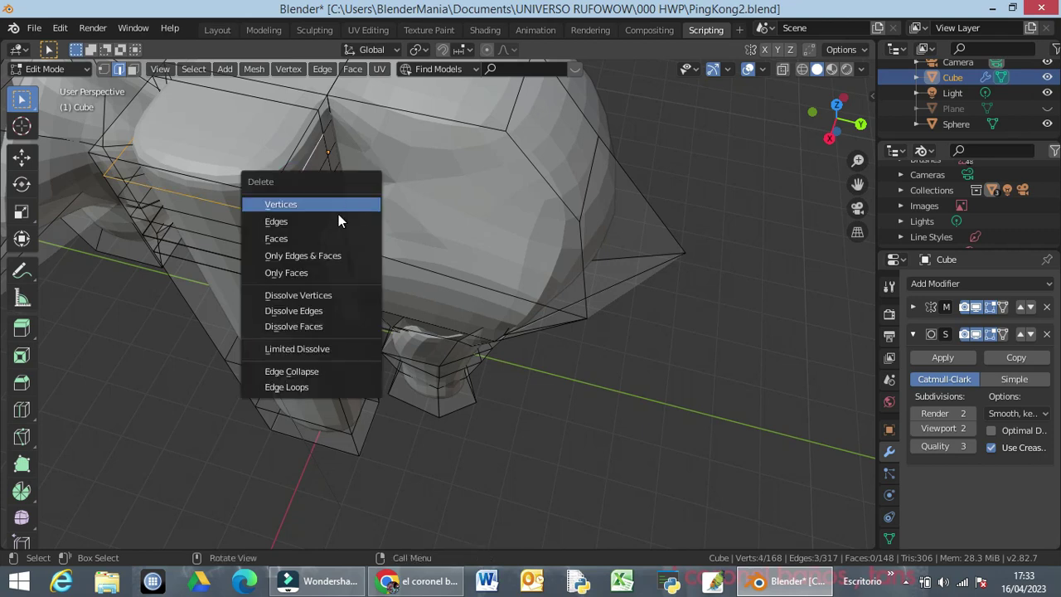
{"action": "left_click", "coordinate": [320, 220]}
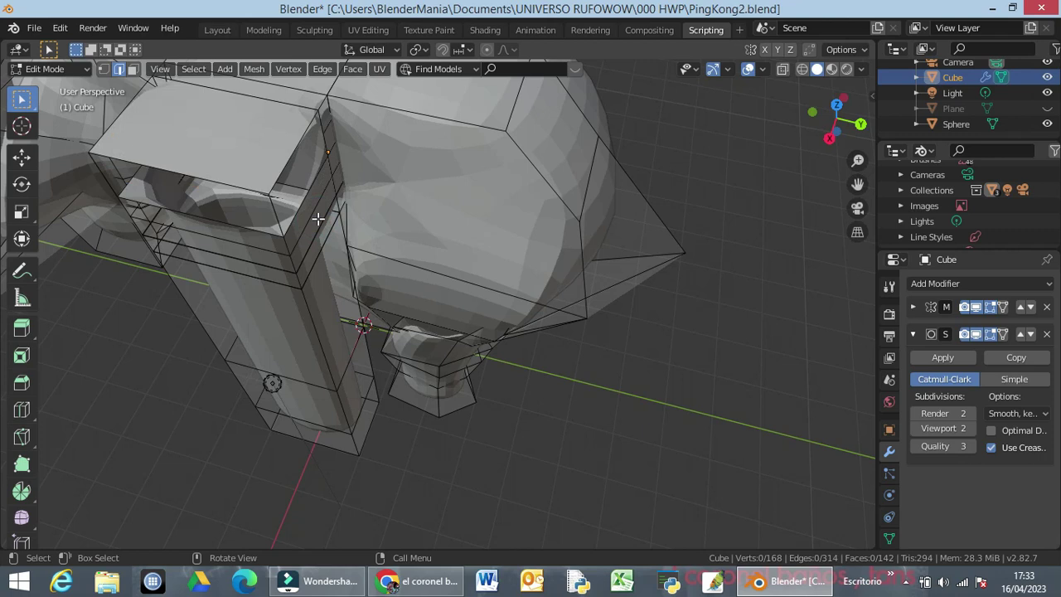
{"action": "key", "text": "ctrl+z"}
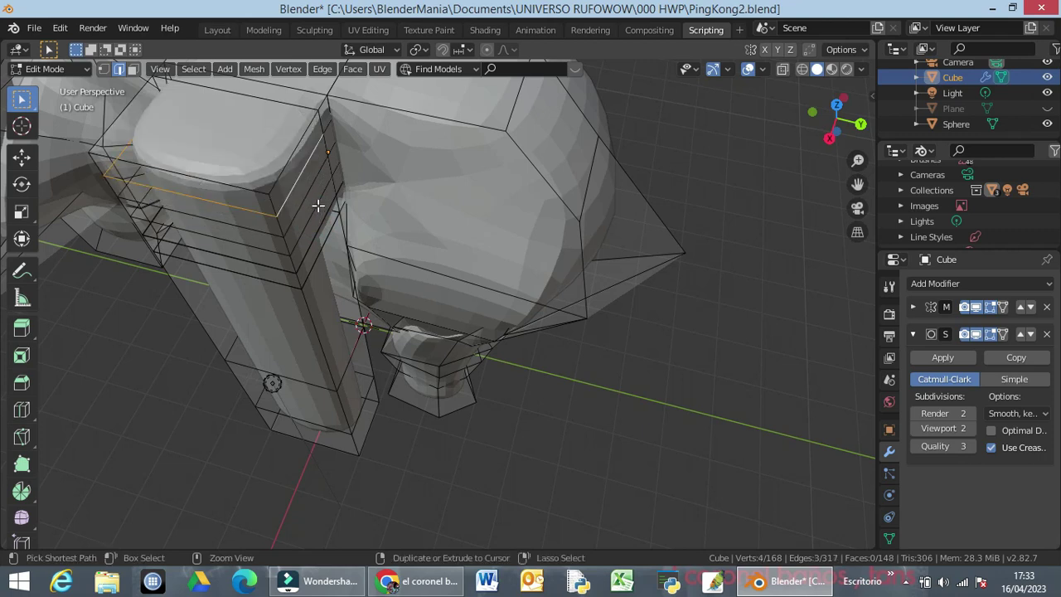
Select the front arm's top rim edges and the horizontal upper-arm edges on its outer (+X) and +Y faces
{"action": "left_click", "coordinate": [221, 181]}
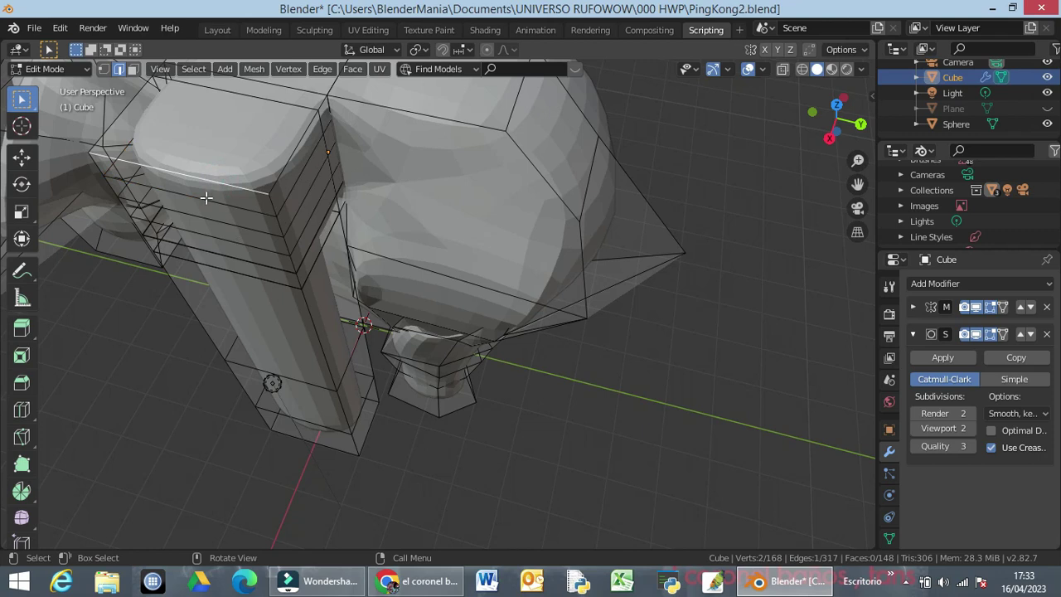
{"action": "left_click", "coordinate": [278, 168], "text": "shift"}
{"action": "left_click", "coordinate": [122, 107], "text": "shift"}
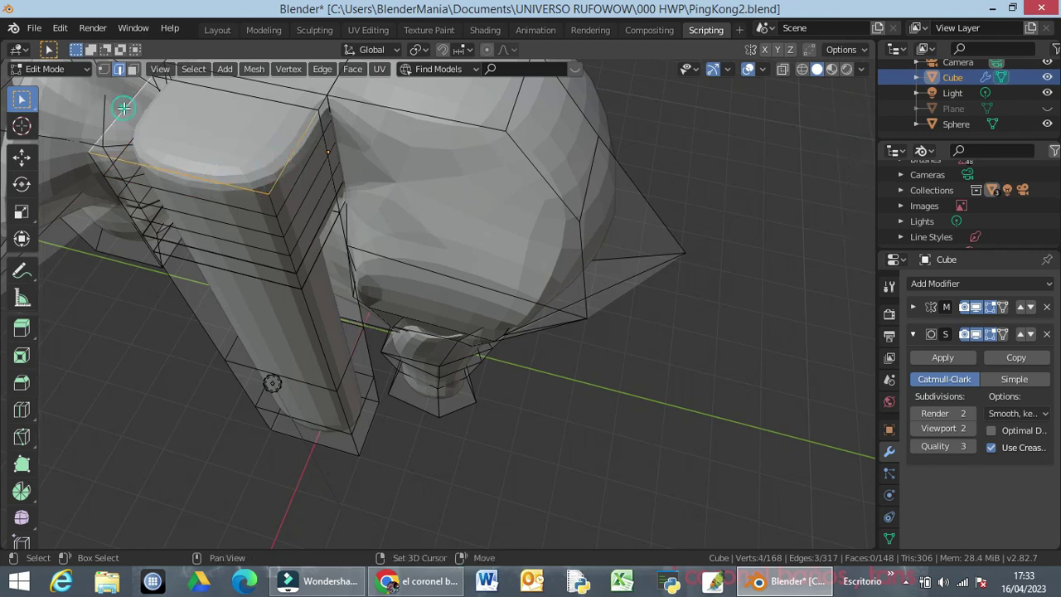
{"action": "left_click", "coordinate": [126, 148], "text": "shift"}
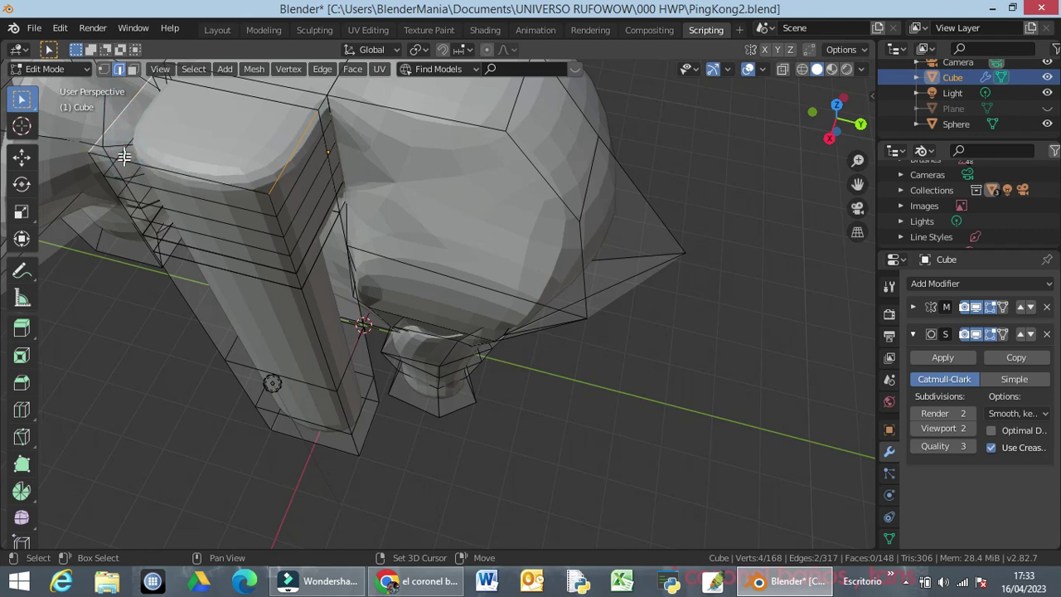
{"action": "left_click", "coordinate": [124, 159], "text": "shift"}
{"action": "left_click", "coordinate": [179, 201], "text": "shift"}
{"action": "left_click", "coordinate": [183, 217], "text": "shift"}
{"action": "left_click", "coordinate": [189, 232], "text": "shift"}
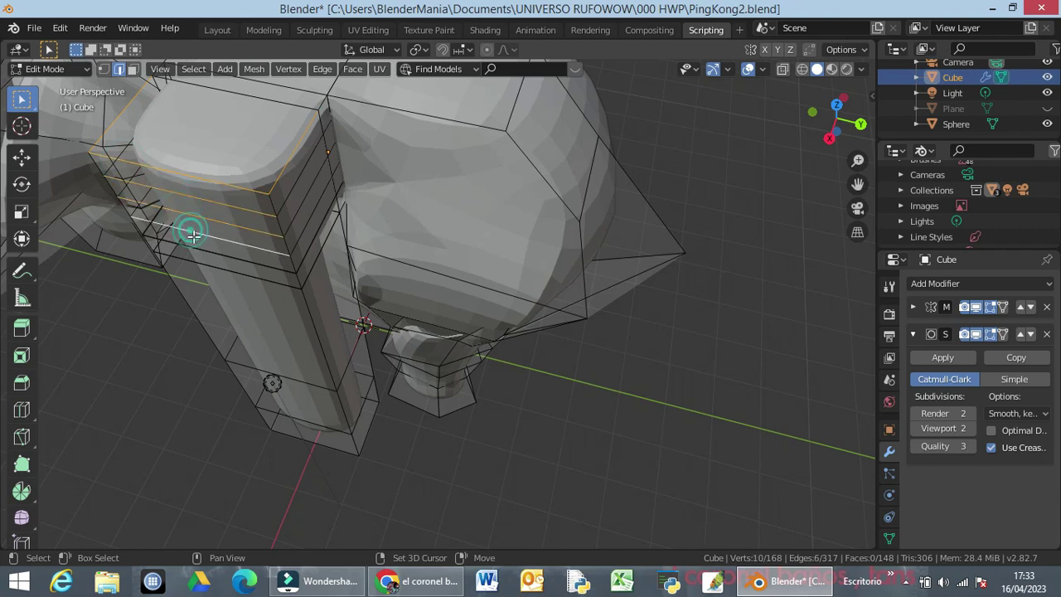
{"action": "left_click", "coordinate": [195, 253], "text": "shift"}
{"action": "left_click", "coordinate": [206, 266], "text": "shift"}
{"action": "left_click", "coordinate": [317, 261], "text": "shift"}
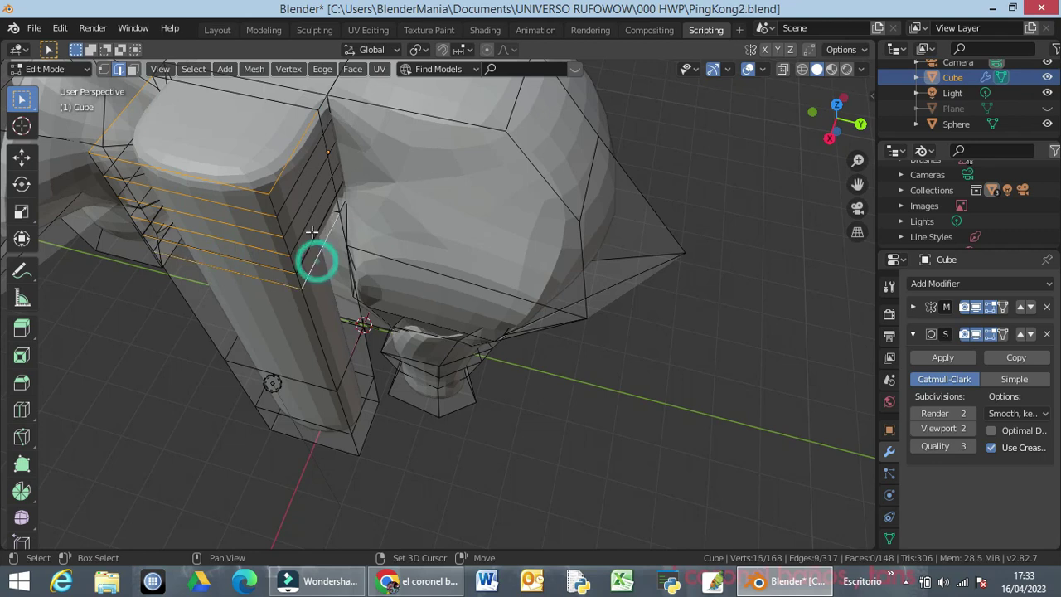
{"action": "left_click", "coordinate": [312, 226], "text": "shift"}
{"action": "left_click", "coordinate": [308, 213], "text": "shift"}
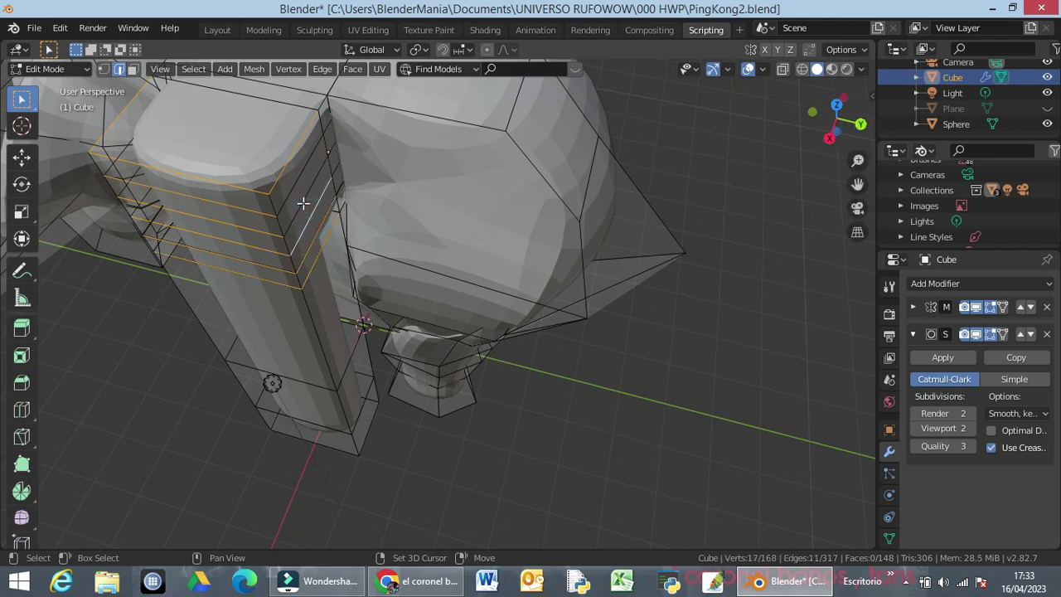
{"action": "left_click", "coordinate": [297, 194], "text": "shift"}
{"action": "left_click", "coordinate": [286, 197], "text": "shift"}
Add the horizontal edges on the arm's -Y face and the missed lower ring edges, and move the selection down along Z
{"action": "middle_click_drag", "start_coordinate": [190, 240], "coordinate": [309, 252]}
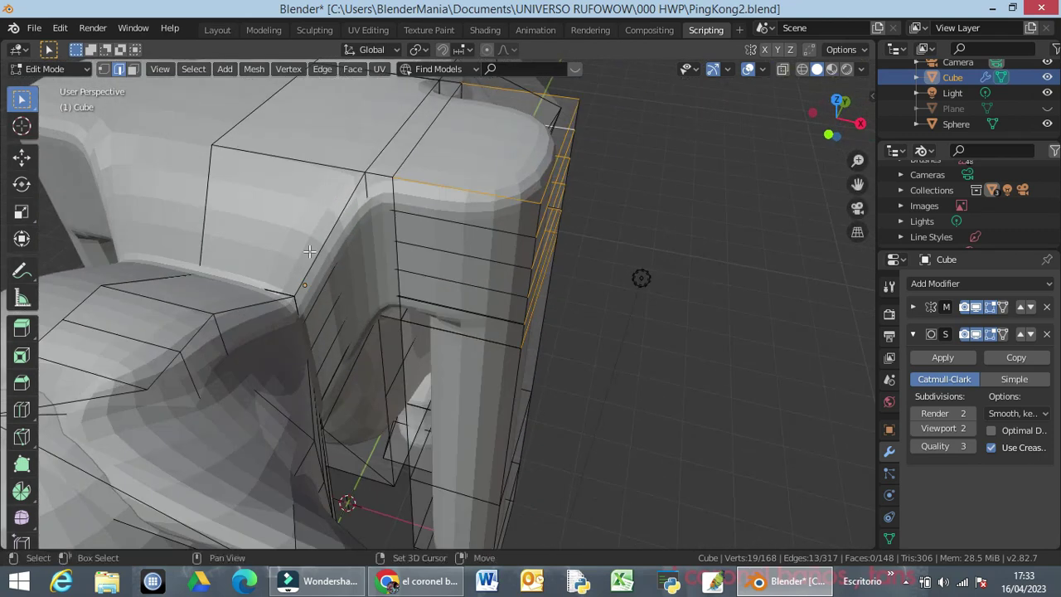
{"action": "left_click", "coordinate": [455, 222], "text": "shift"}
{"action": "left_click", "coordinate": [444, 249], "text": "shift"}
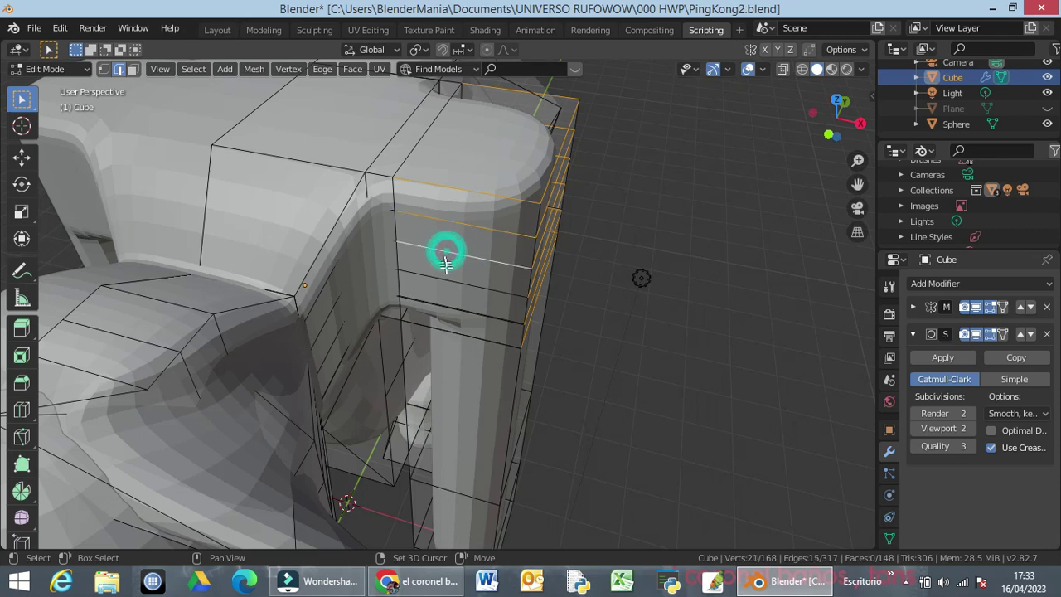
{"action": "left_click", "coordinate": [448, 279], "text": "shift"}
{"action": "left_click", "coordinate": [445, 307], "text": "shift"}
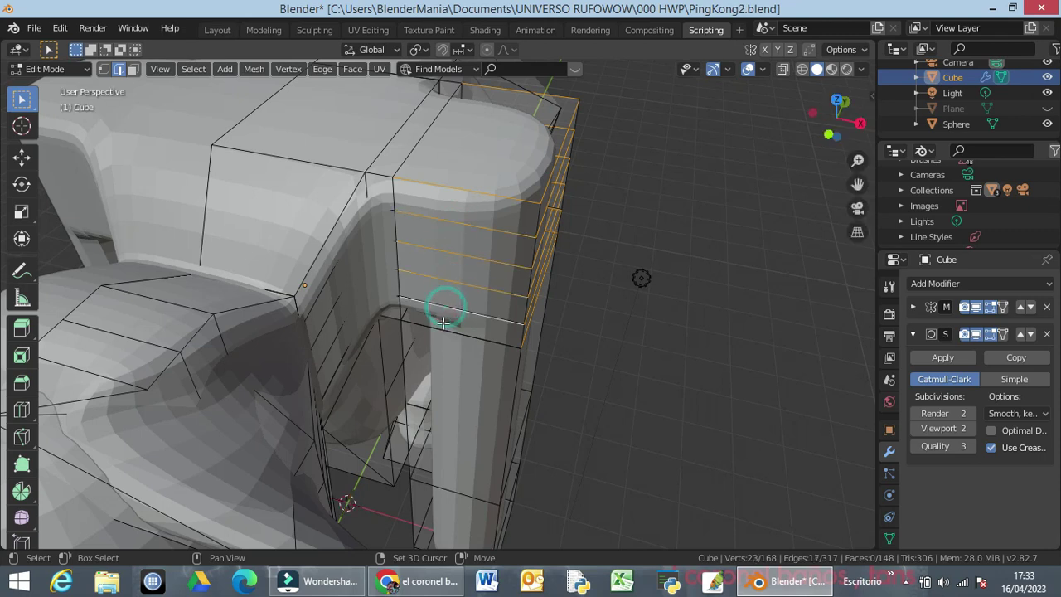
{"action": "left_click", "coordinate": [451, 319], "text": "shift"}
{"action": "left_click", "coordinate": [449, 307], "text": "shift"}
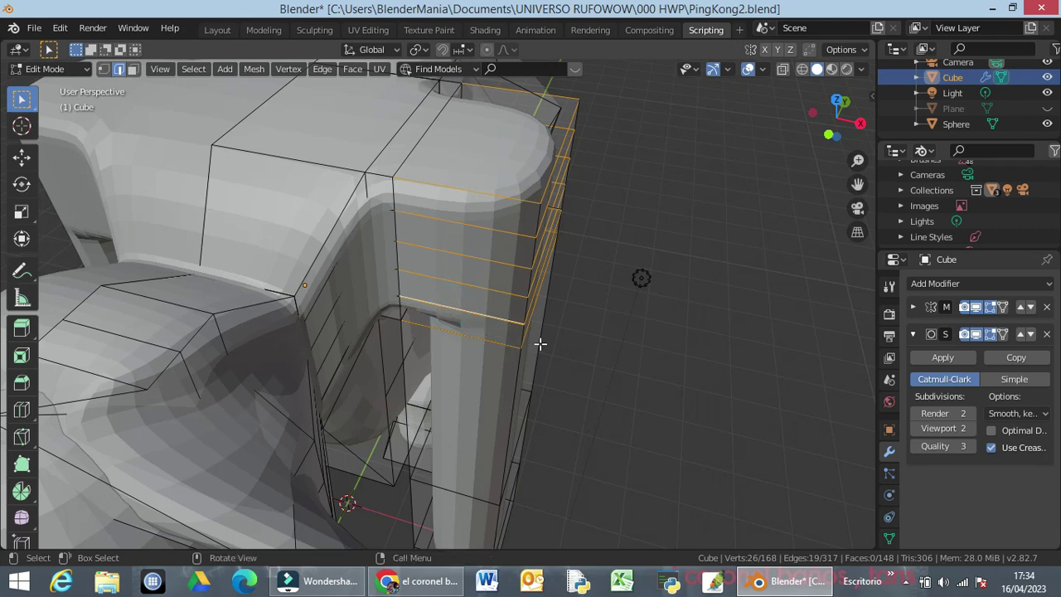
{"action": "middle_click_drag", "start_coordinate": [539, 343], "coordinate": [375, 333]}
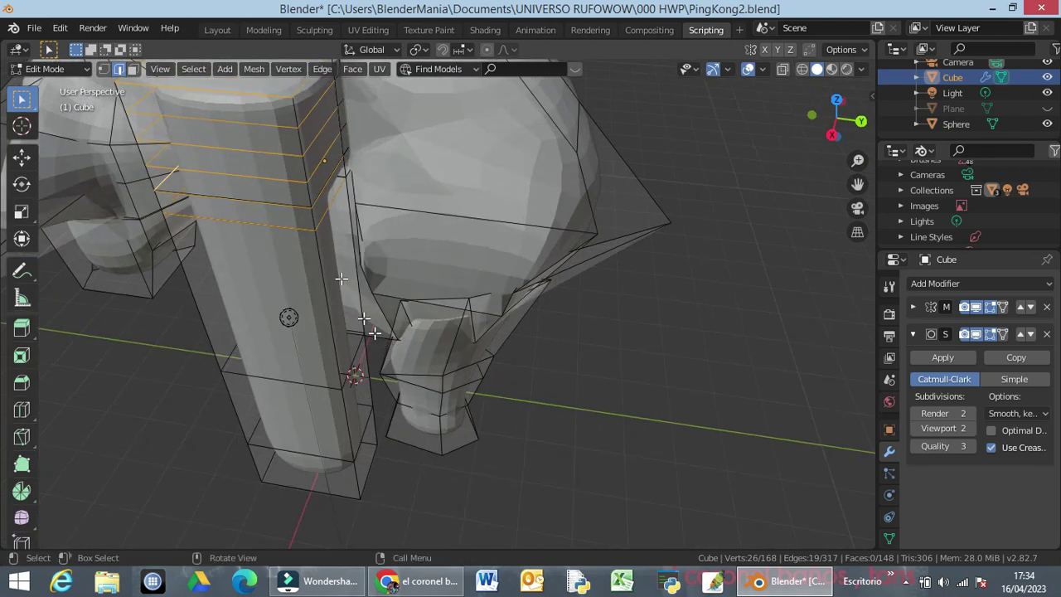
{"action": "left_click", "coordinate": [260, 199], "text": "shift"}
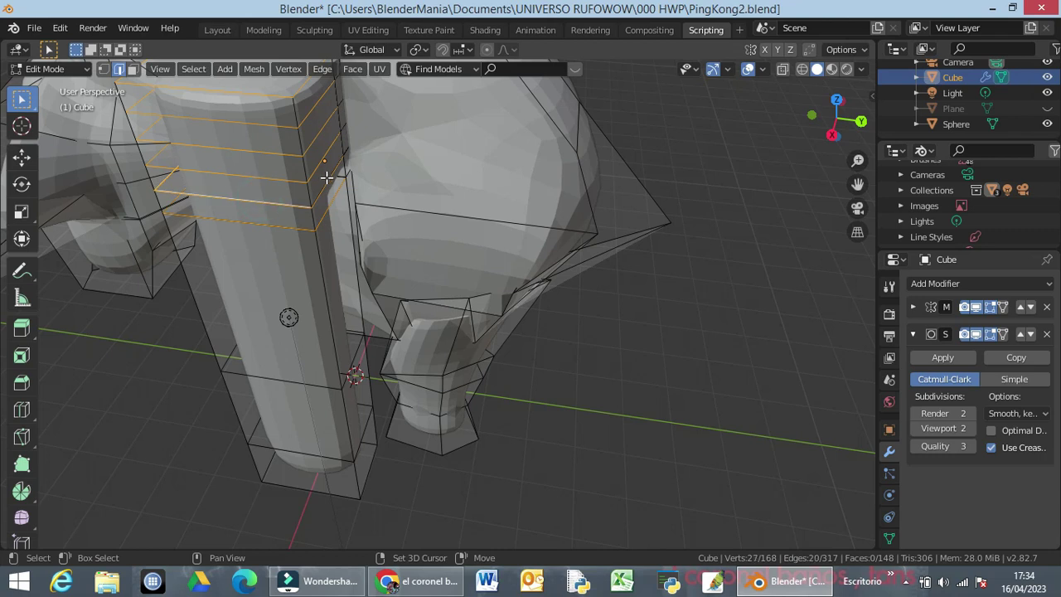
{"action": "left_click", "coordinate": [327, 177], "text": "shift"}
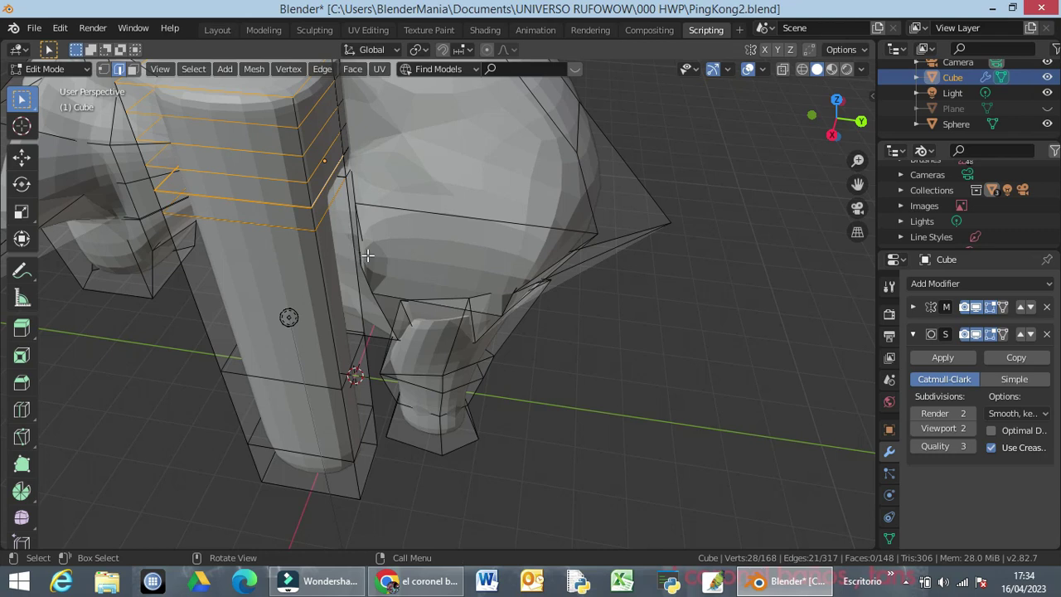
{"action": "key", "text": "g"}
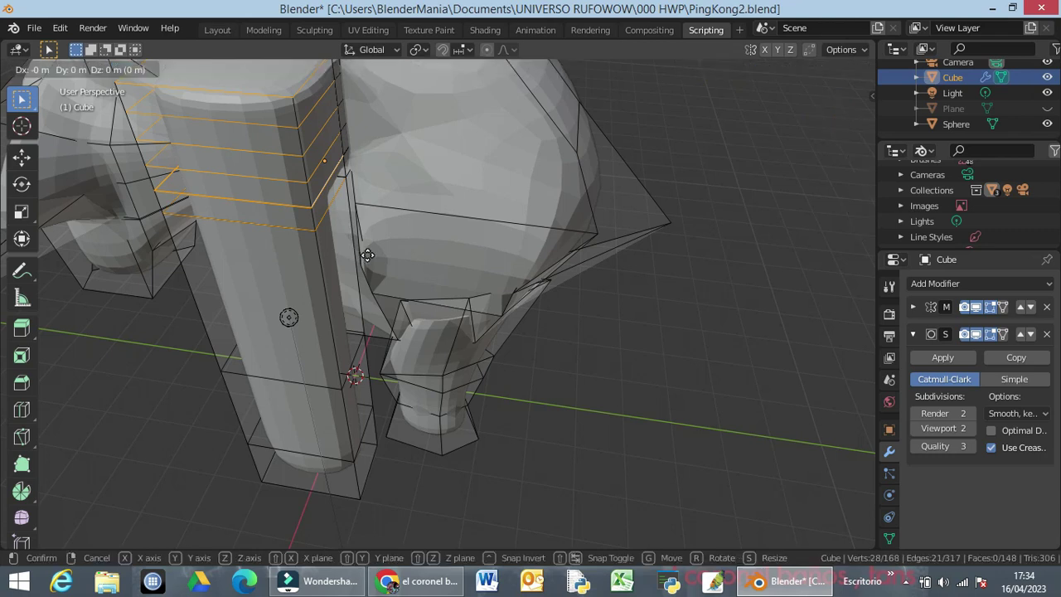
{"action": "key", "text": "z"}
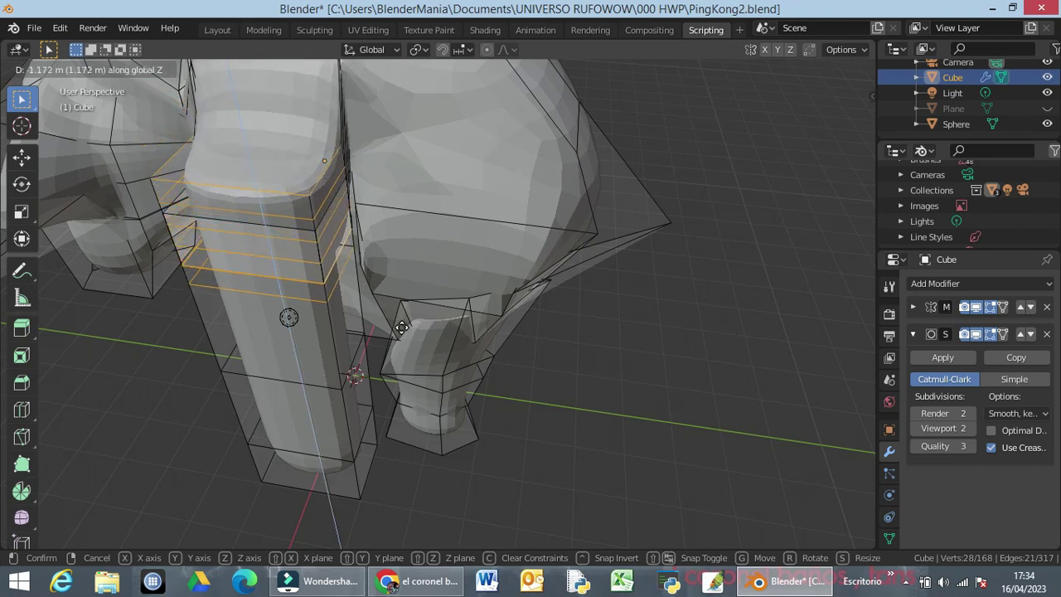
{"action": "left_click", "coordinate": [384, 298]}
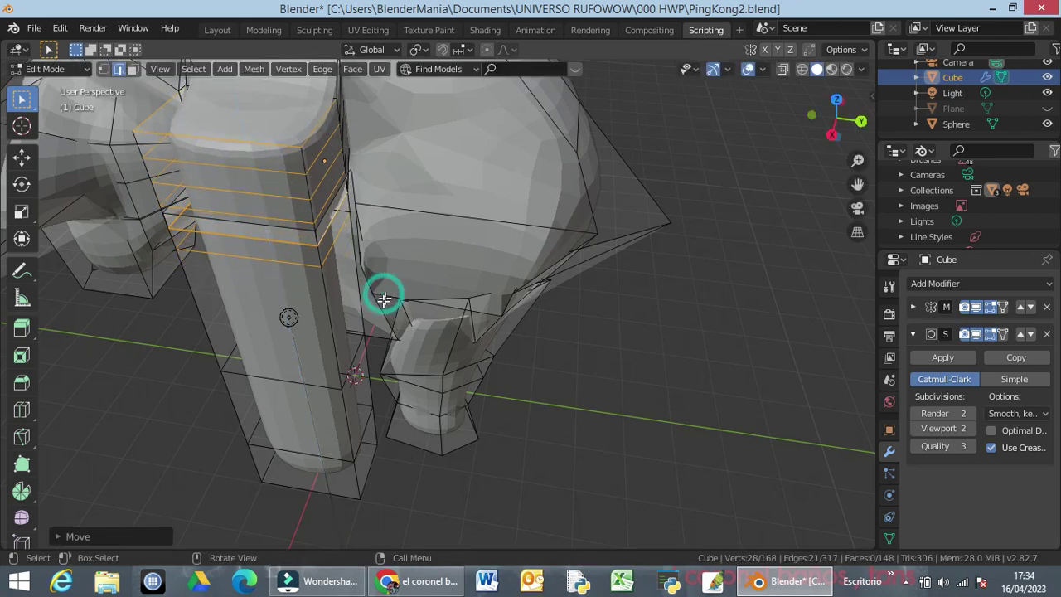
Try loop-selecting the second horizontal edge ring below the top of the front arm
{"action": "middle_click_drag", "start_coordinate": [384, 298], "coordinate": [437, 298]}
{"action": "left_click", "coordinate": [628, 259]}
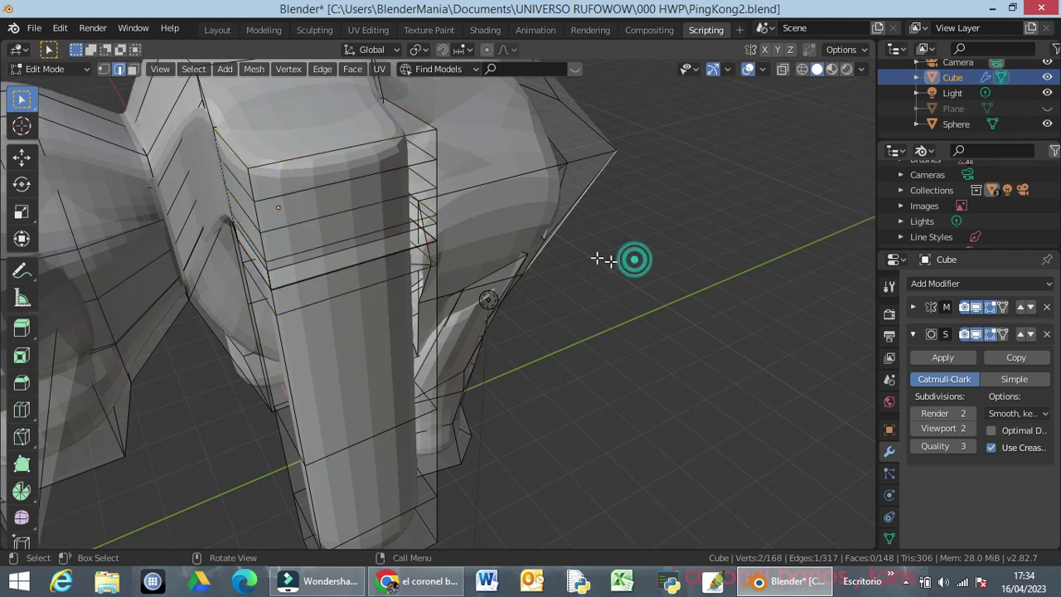
{"action": "left_click", "coordinate": [344, 184]}
{"action": "left_click", "coordinate": [343, 182]}
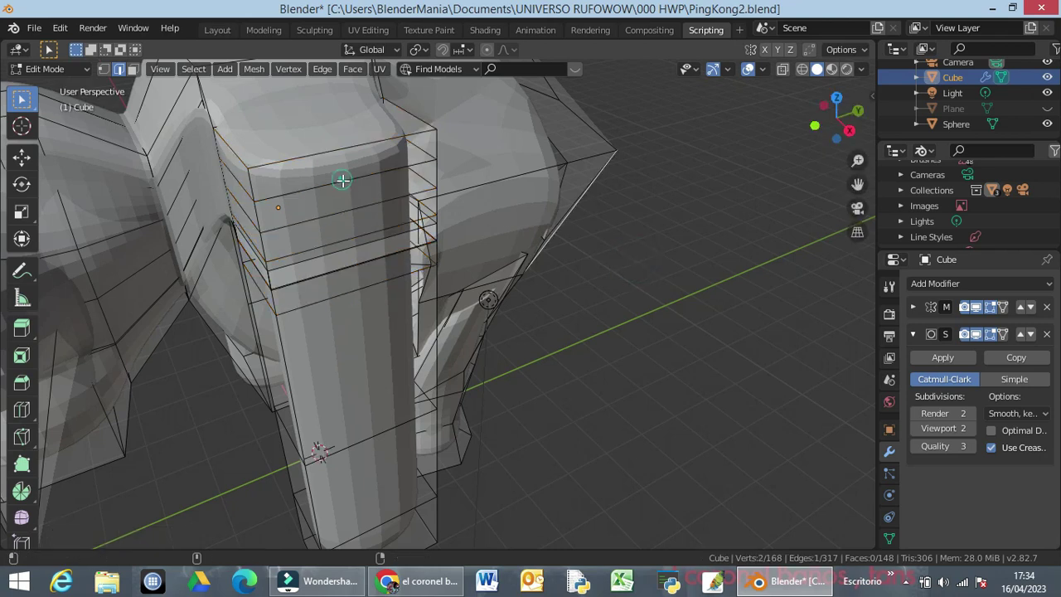
{"action": "left_click", "coordinate": [344, 182]}
{"action": "key", "text": "super"}
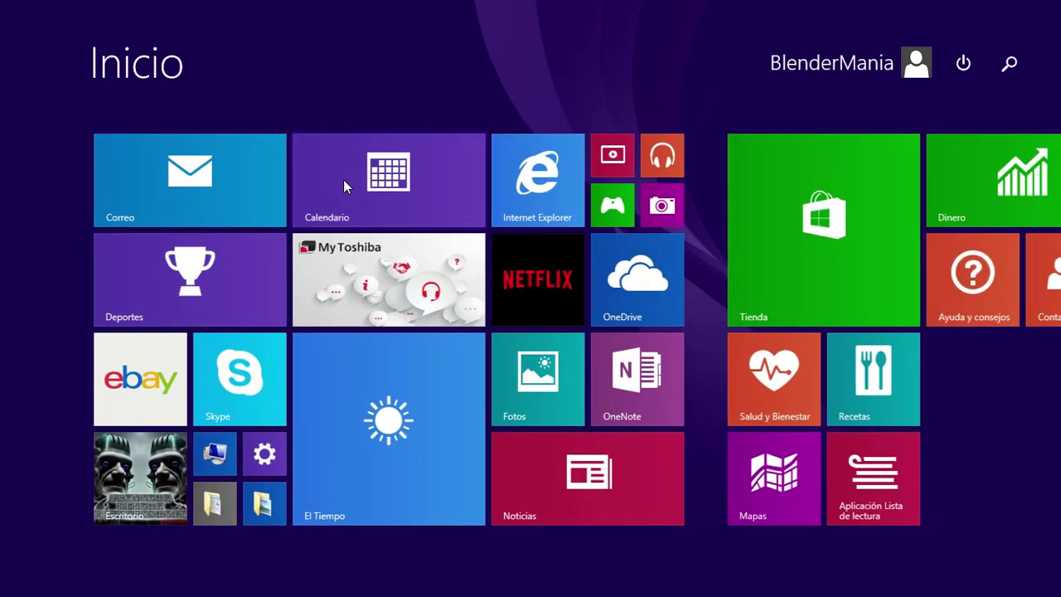
{"action": "key", "text": "super"}
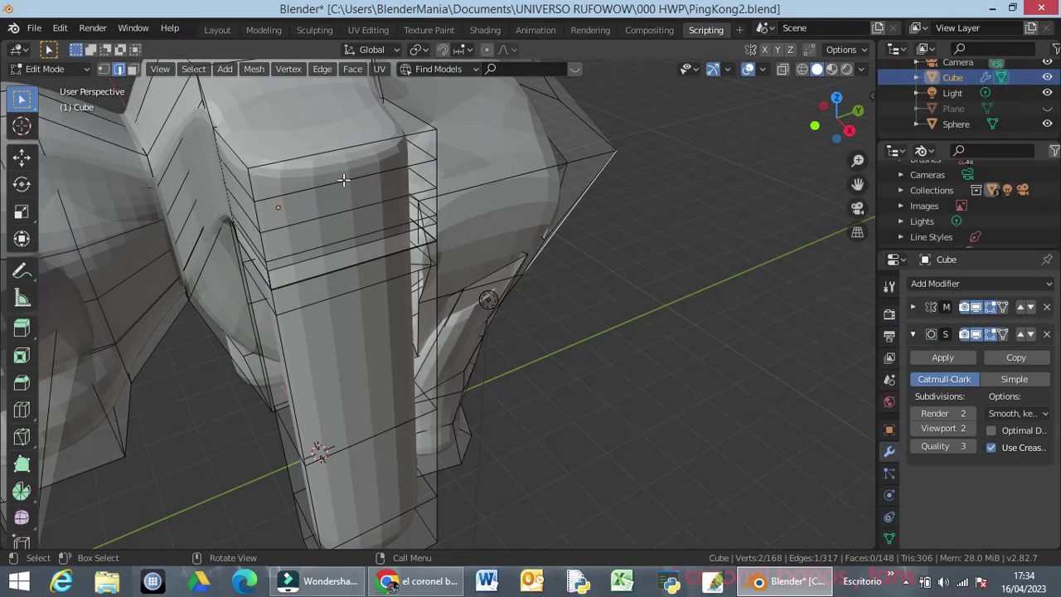
{"action": "left_click", "coordinate": [341, 212], "text": "alt"}
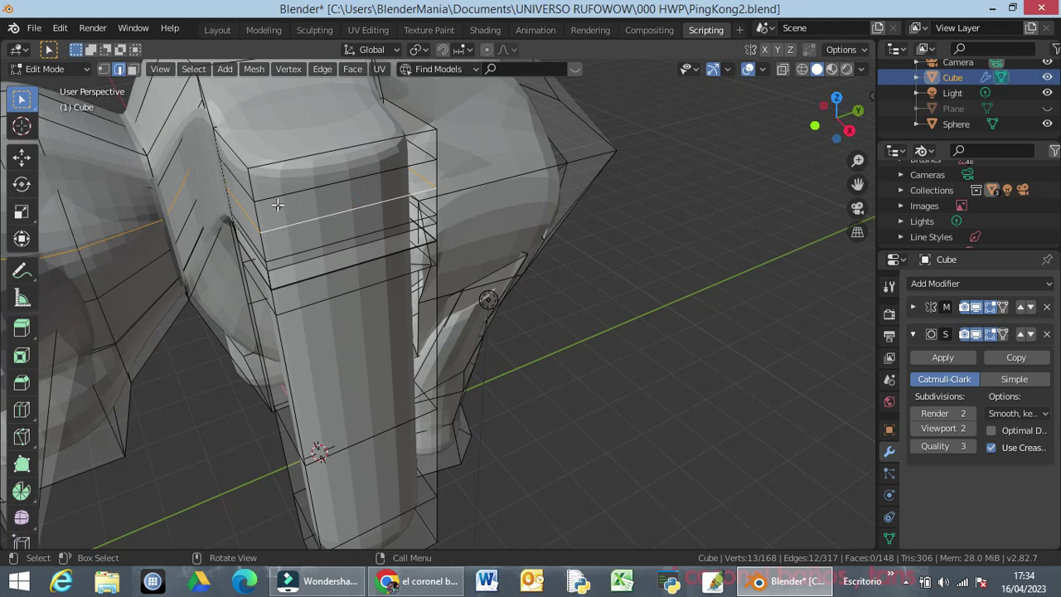
Select the three connected top rim edges on the -Y, outer (+X) and +Y sides of the front arm
{"action": "left_click", "coordinate": [249, 196]}
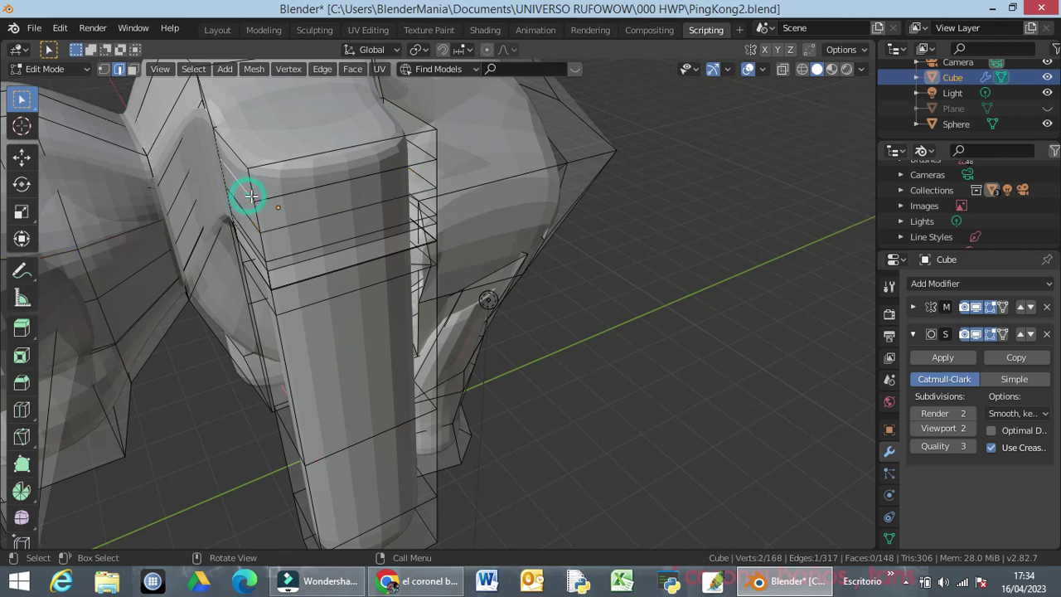
{"action": "left_click", "coordinate": [237, 154], "text": "shift"}
{"action": "left_click", "coordinate": [278, 166], "text": "shift"}
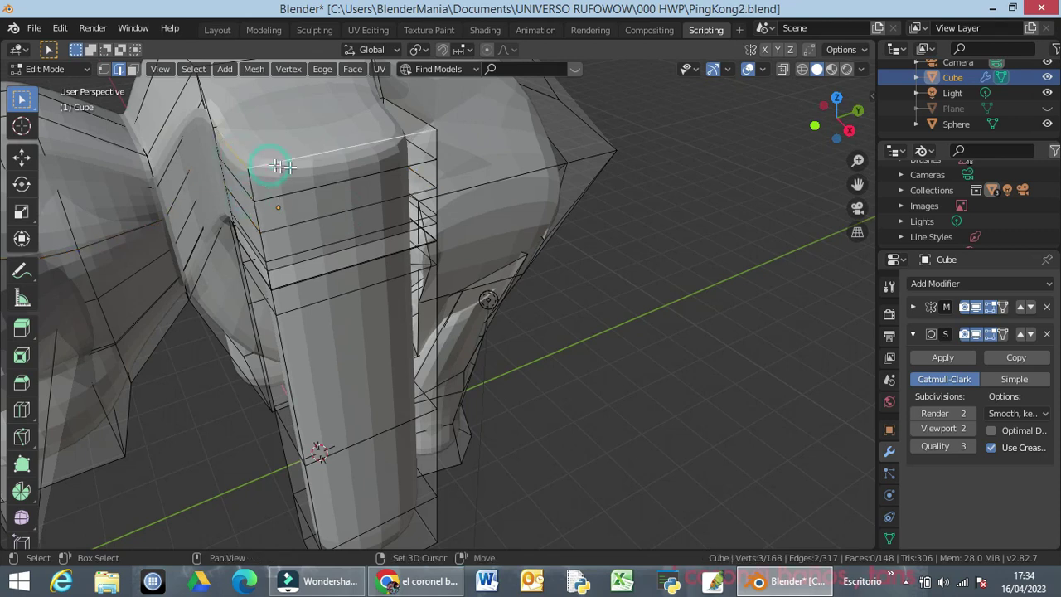
{"action": "left_click", "coordinate": [414, 114], "text": "shift"}
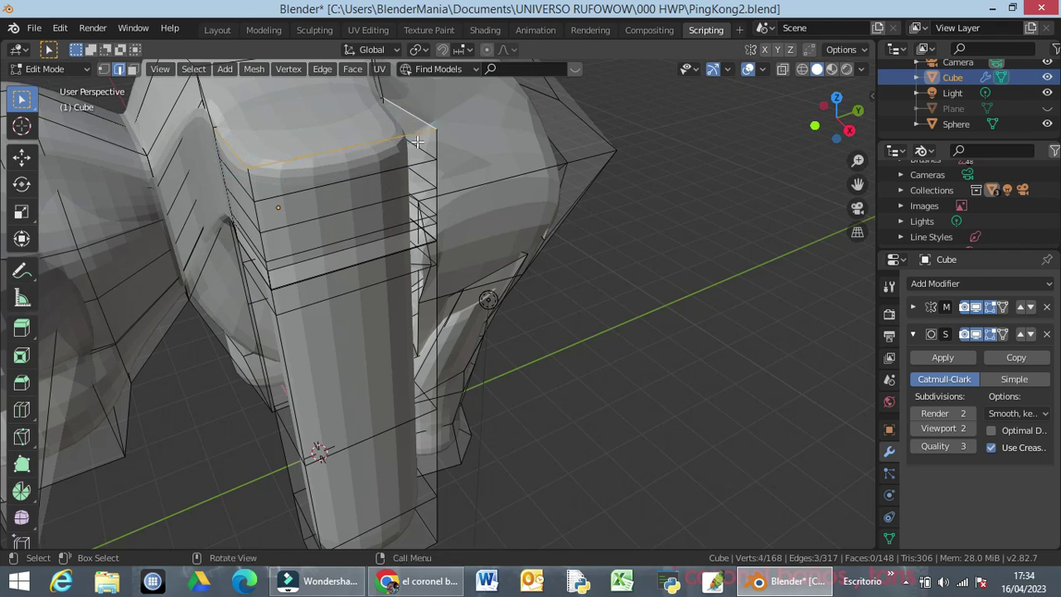
Set the pivot to Individual Origins, scale the selected rim edges down, and move them about -0.43 m along global Y
{"action": "left_click", "coordinate": [419, 50]}
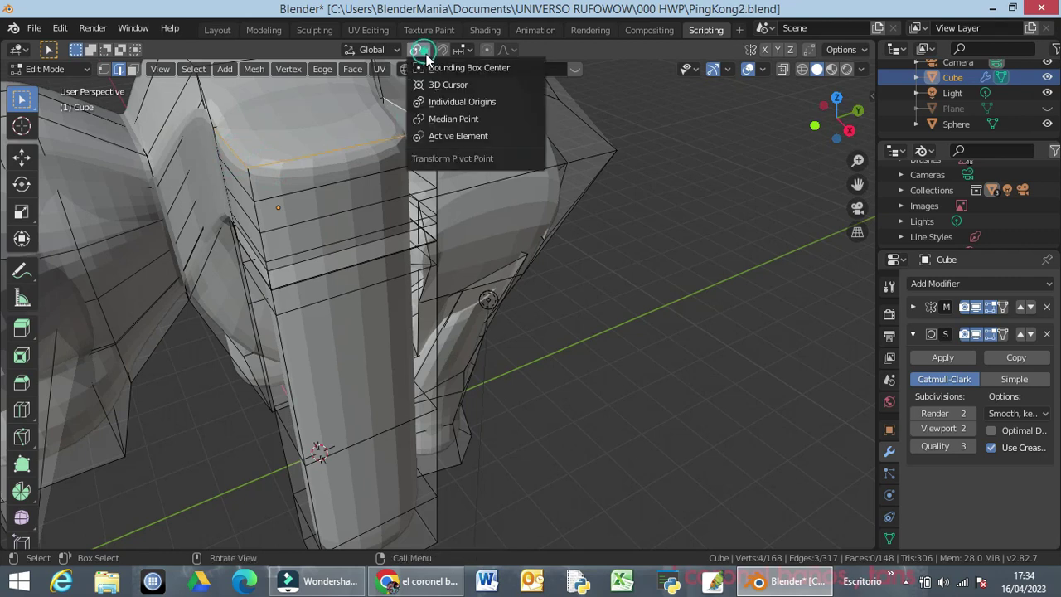
{"action": "left_click", "coordinate": [451, 102]}
{"action": "key", "text": "s"}
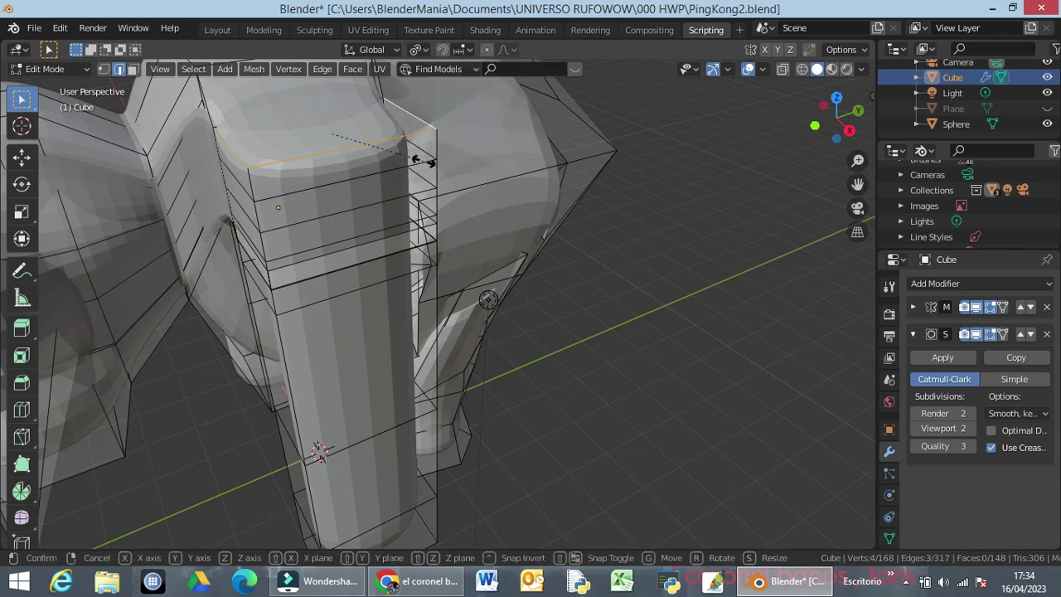
{"action": "left_click", "coordinate": [371, 136]}
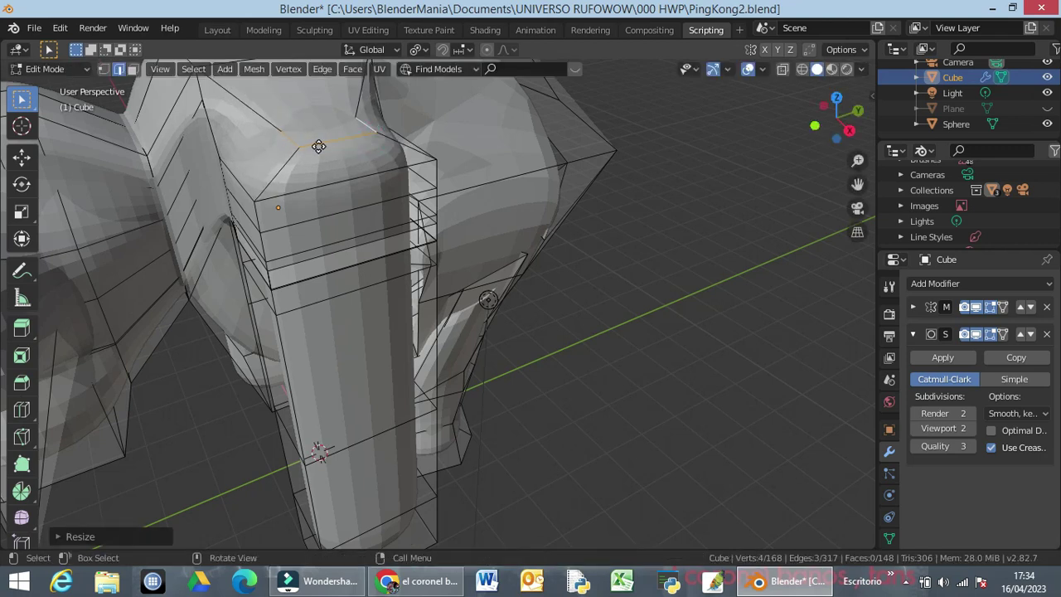
{"action": "key", "text": "g"}
{"action": "key", "text": "y"}
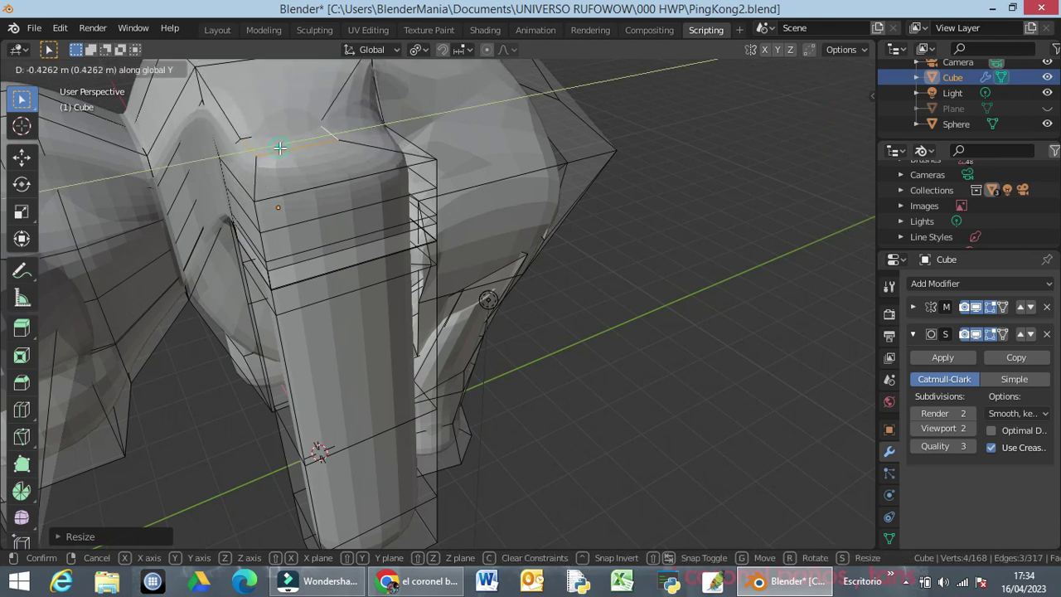
{"action": "left_click", "coordinate": [279, 147]}
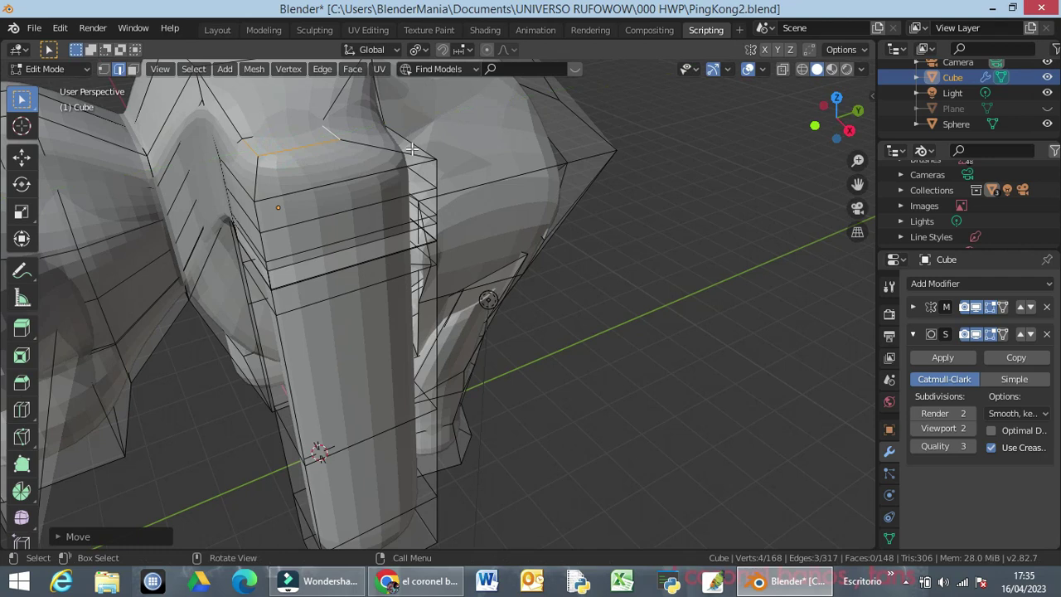
Scale the next edge below the rim on the arm's +Y side to about 0.5 and pull its outer vertex in towards its inner one
{"action": "left_click", "coordinate": [413, 152]}
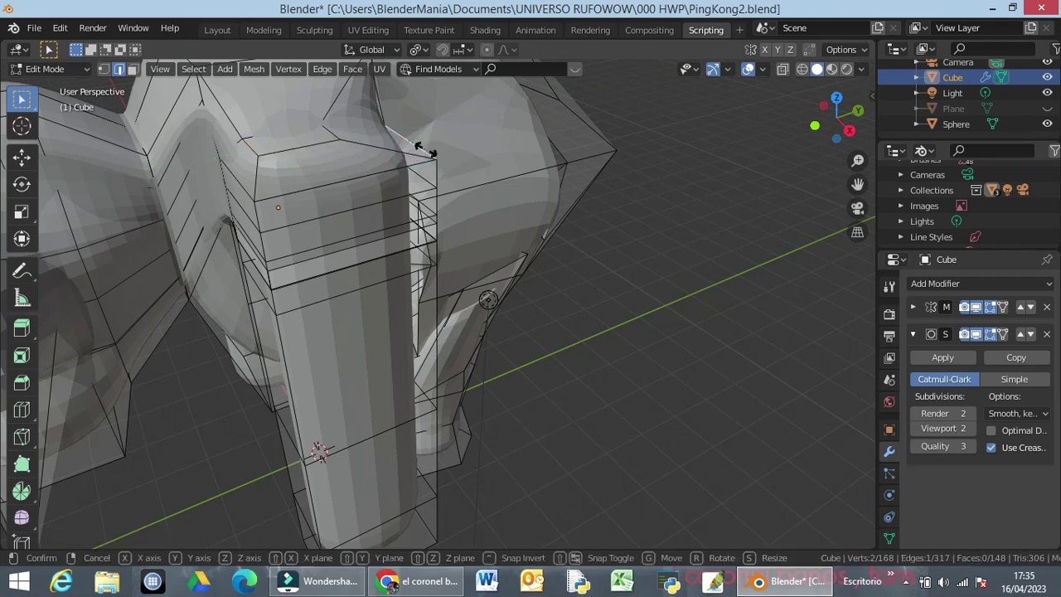
{"action": "key", "text": "s"}
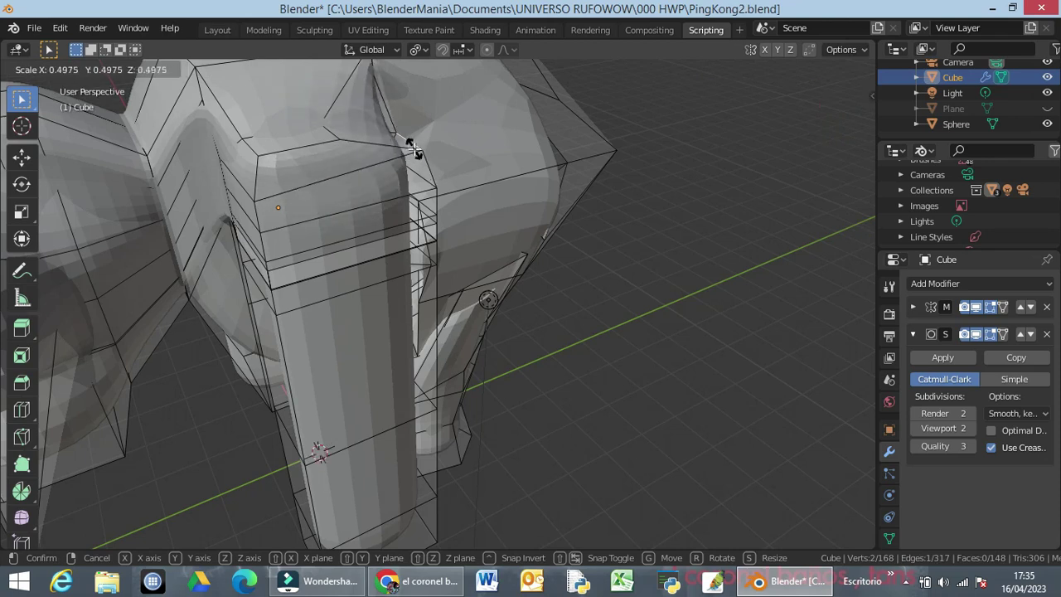
{"action": "left_click", "coordinate": [412, 148]}
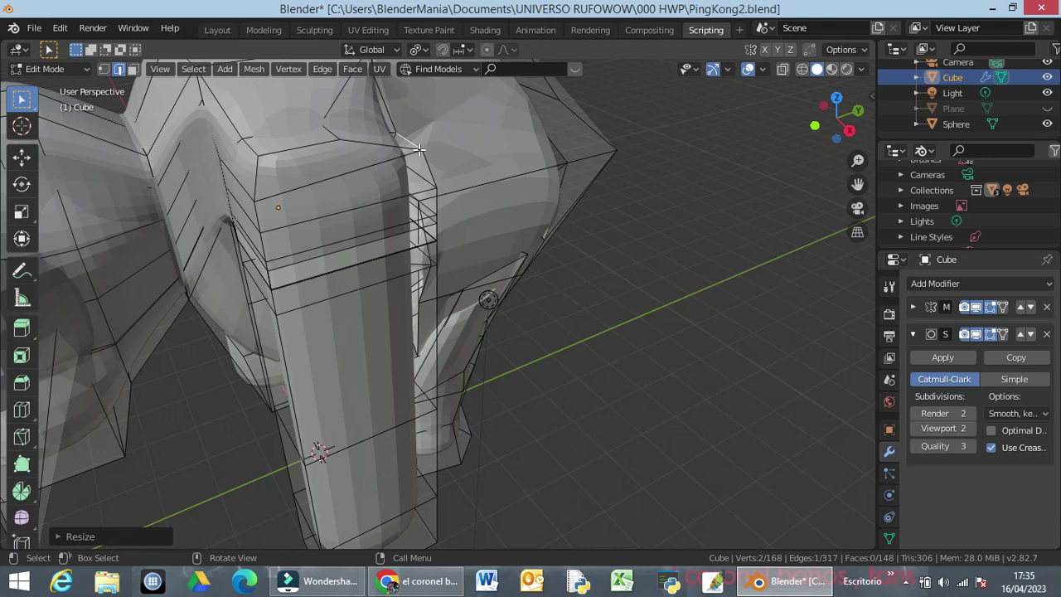
{"action": "key", "text": "1"}
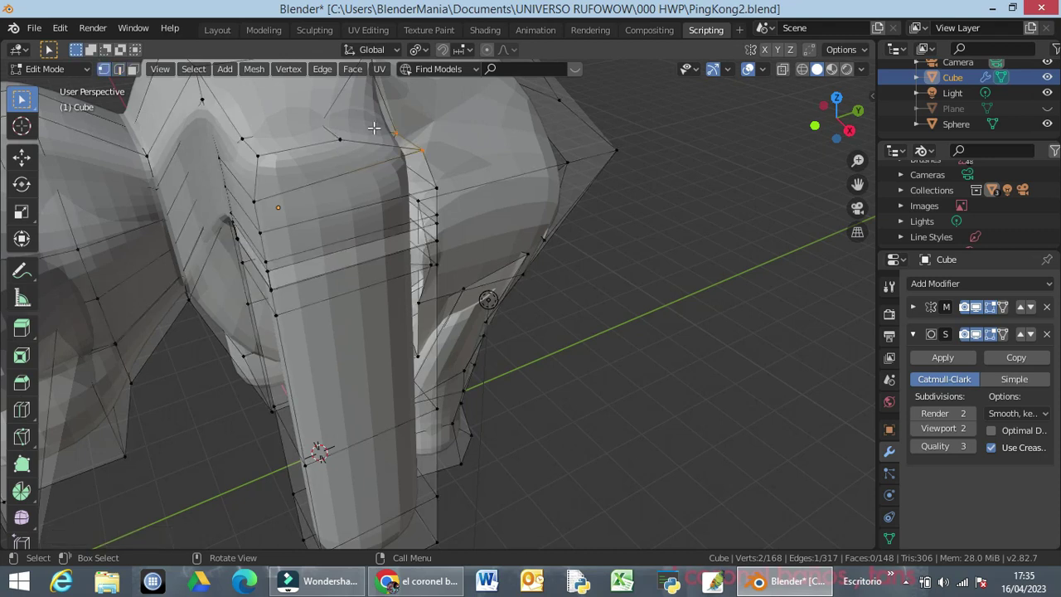
{"action": "left_click", "coordinate": [421, 152]}
{"action": "key", "text": "g"}
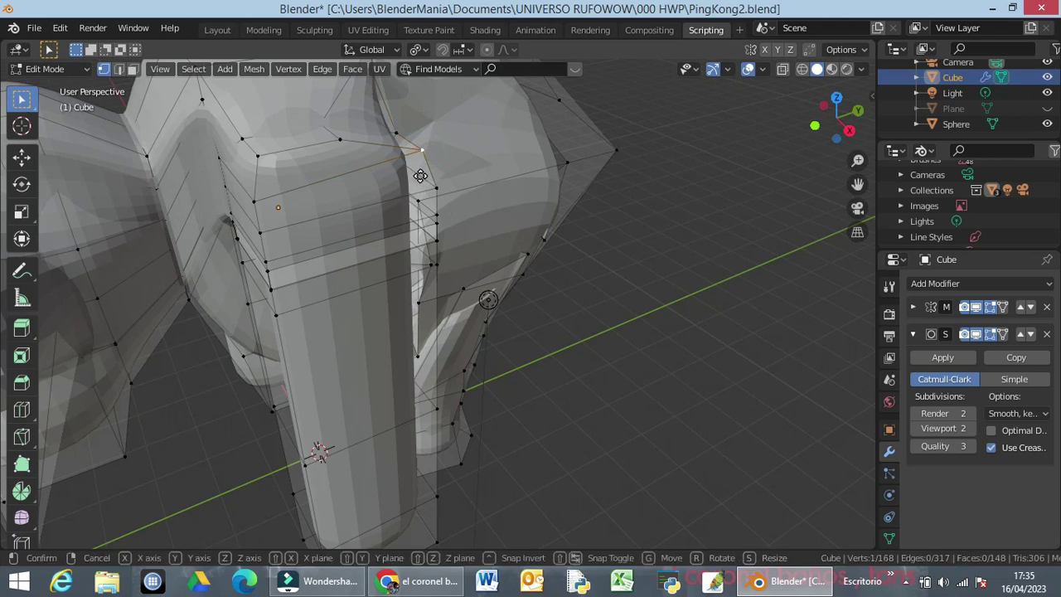
{"action": "left_click", "coordinate": [396, 166]}
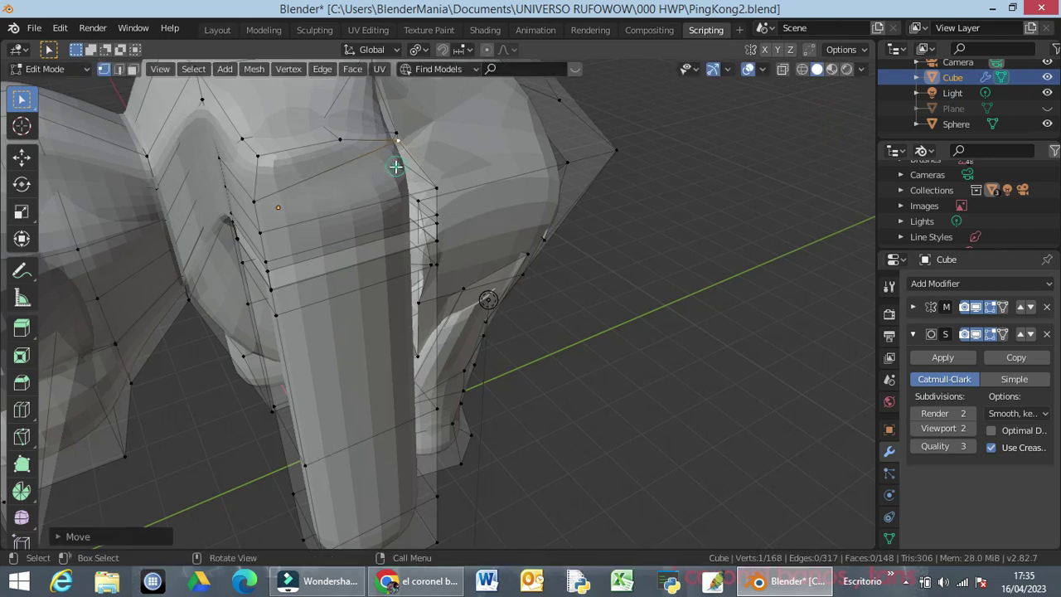
Move the rim's outer -Y corner vertex inward towards +Y, and raise the vertex behind it while shifting it towards +Y
{"action": "left_click", "coordinate": [257, 156]}
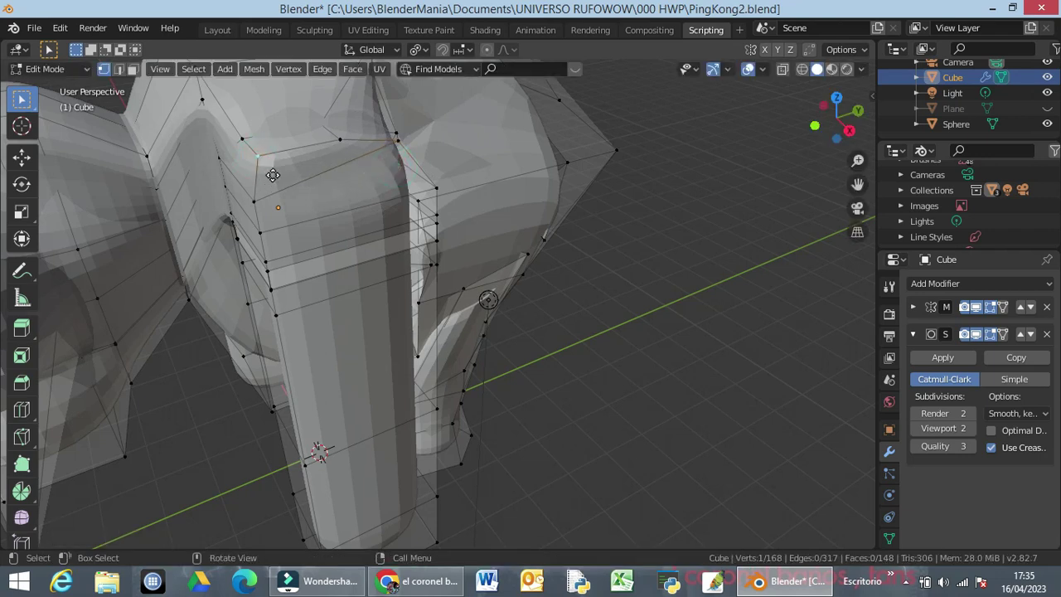
{"action": "key", "text": "g"}
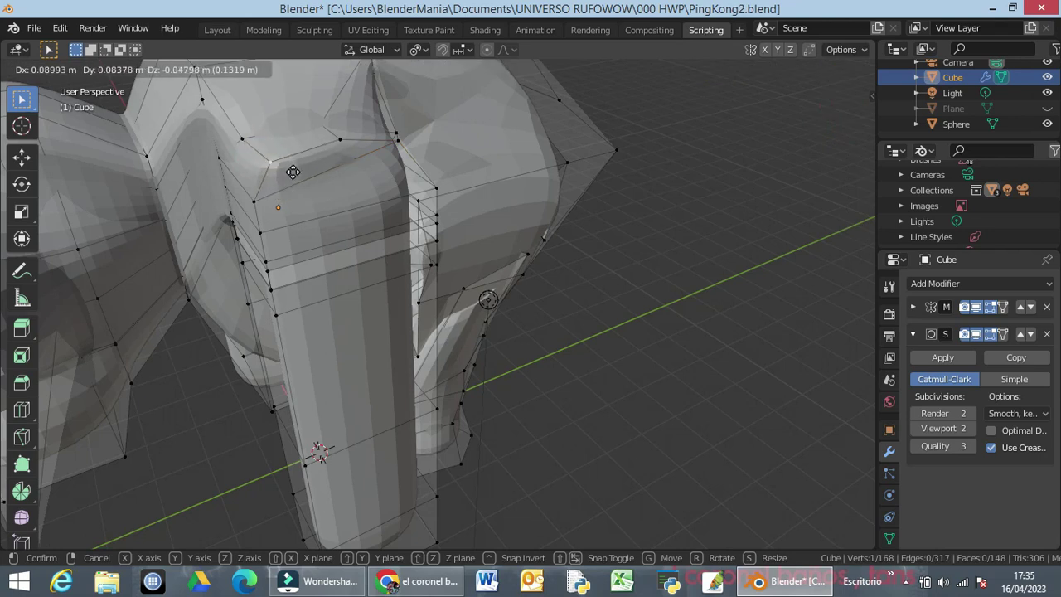
{"action": "left_click", "coordinate": [294, 158]}
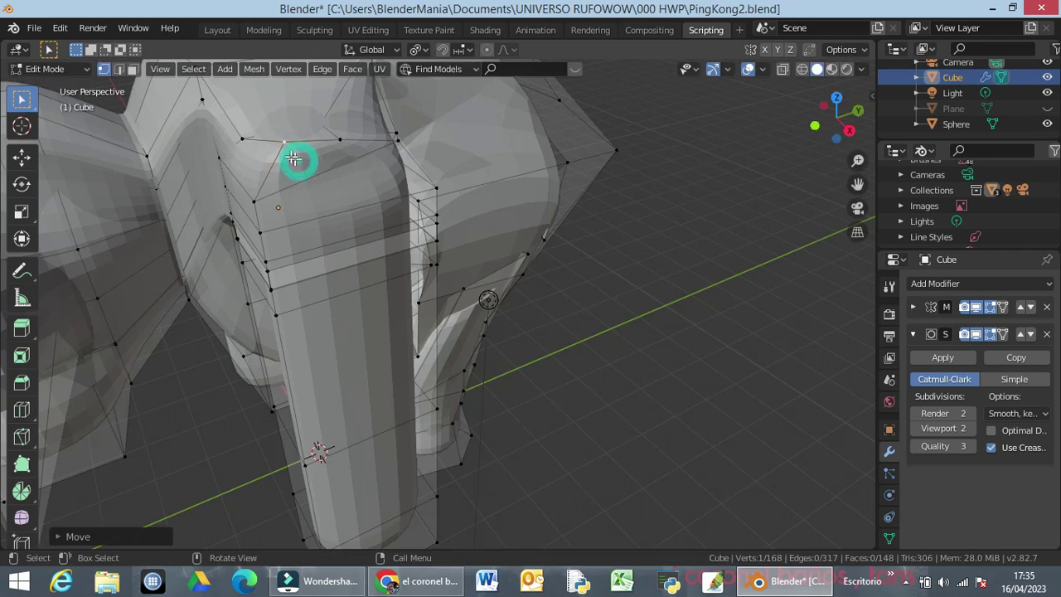
{"action": "left_click", "coordinate": [242, 139]}
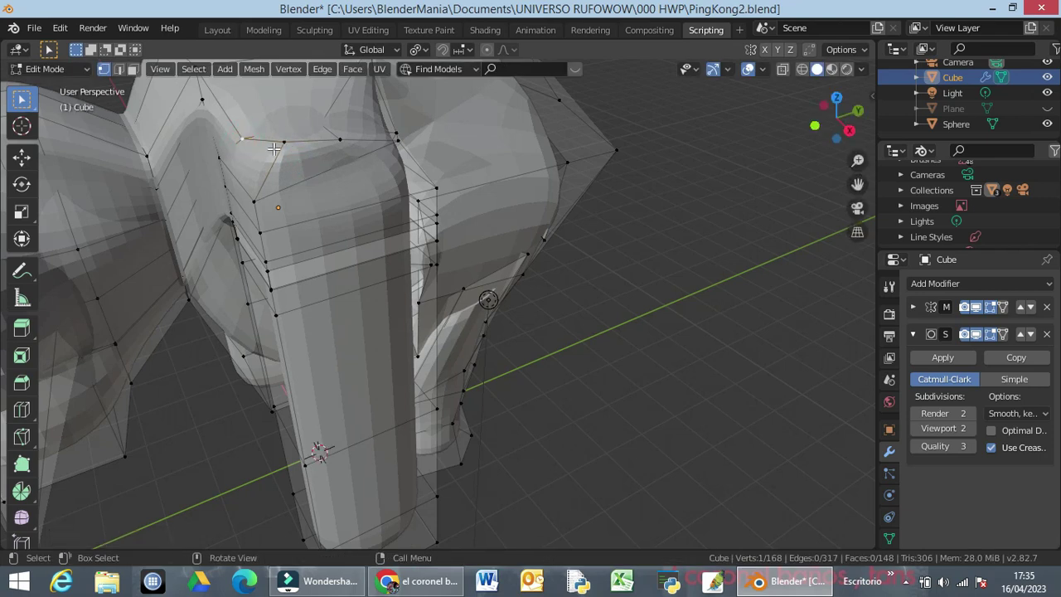
{"action": "key", "text": "g"}
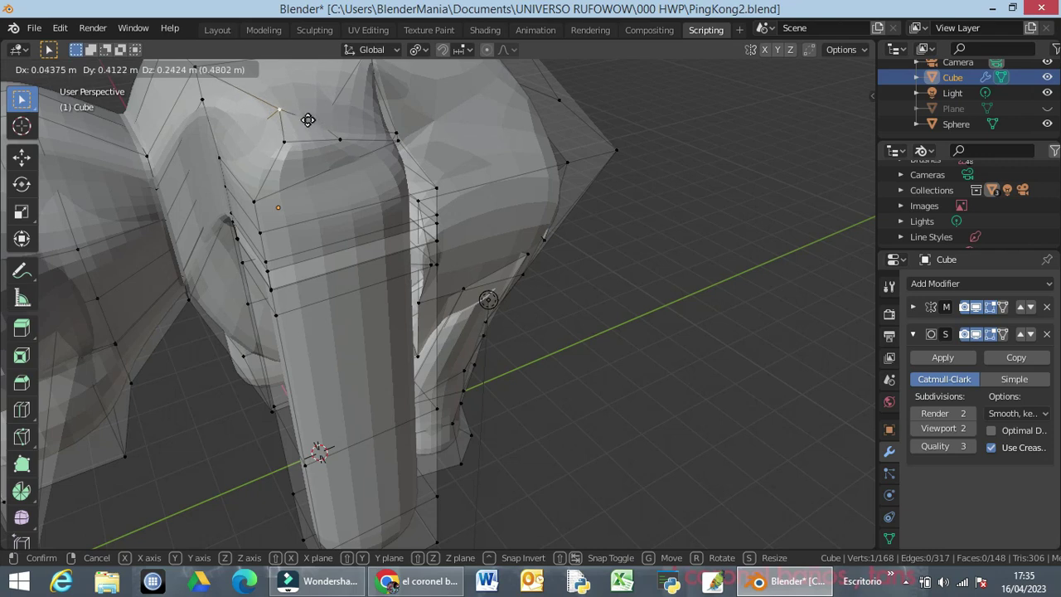
{"action": "left_click", "coordinate": [322, 125]}
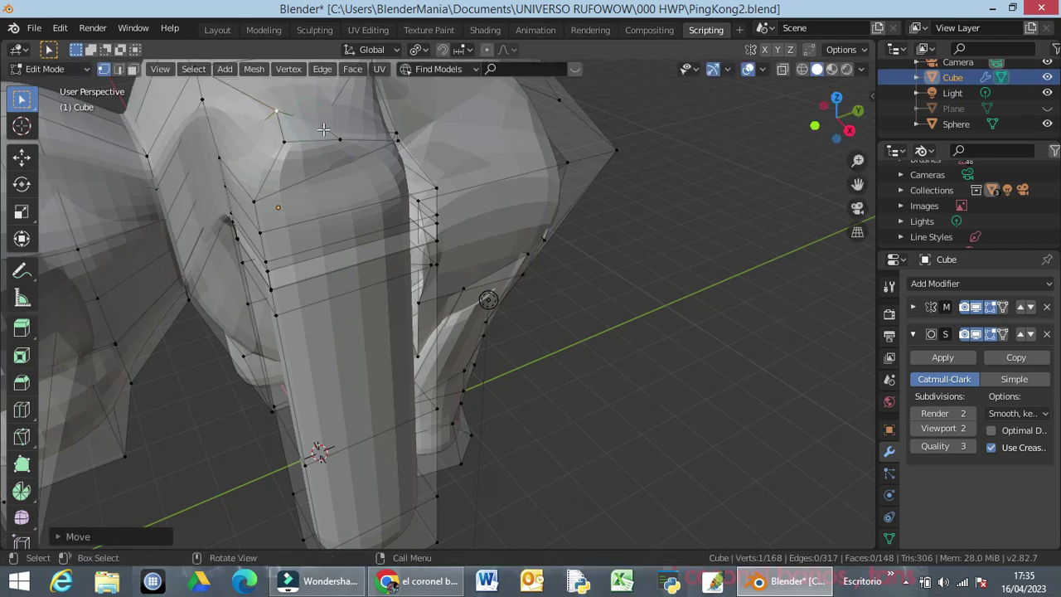
Select the short edge at the middle of the shoulder rim in edge mode and move it along Z
{"action": "middle_click_drag", "start_coordinate": [323, 129], "coordinate": [309, 157]}
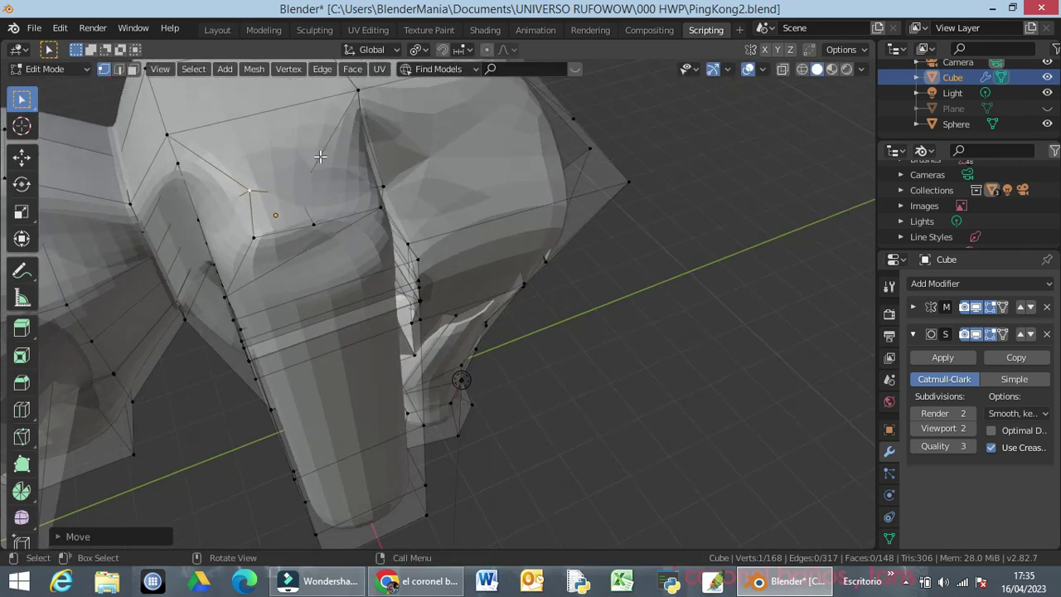
{"action": "left_click", "coordinate": [313, 218]}
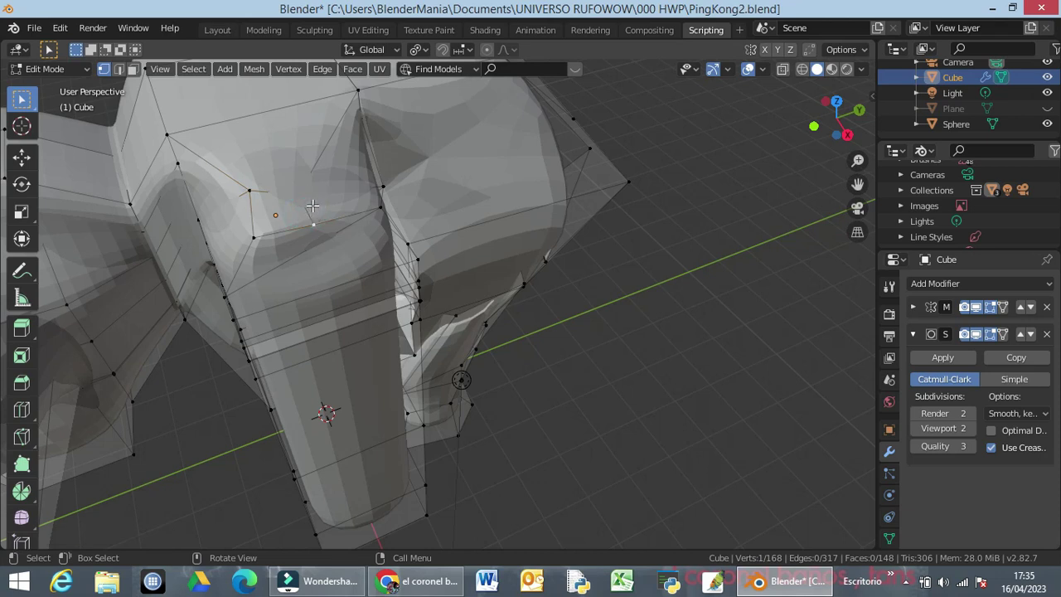
{"action": "key", "text": "2"}
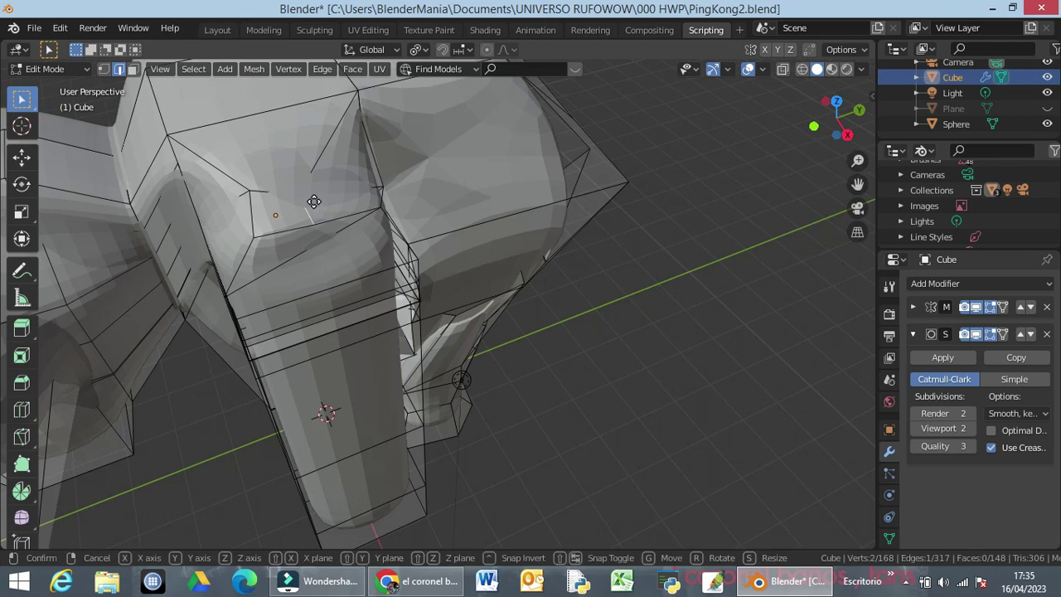
{"action": "key", "text": "g"}
{"action": "key", "text": "z"}
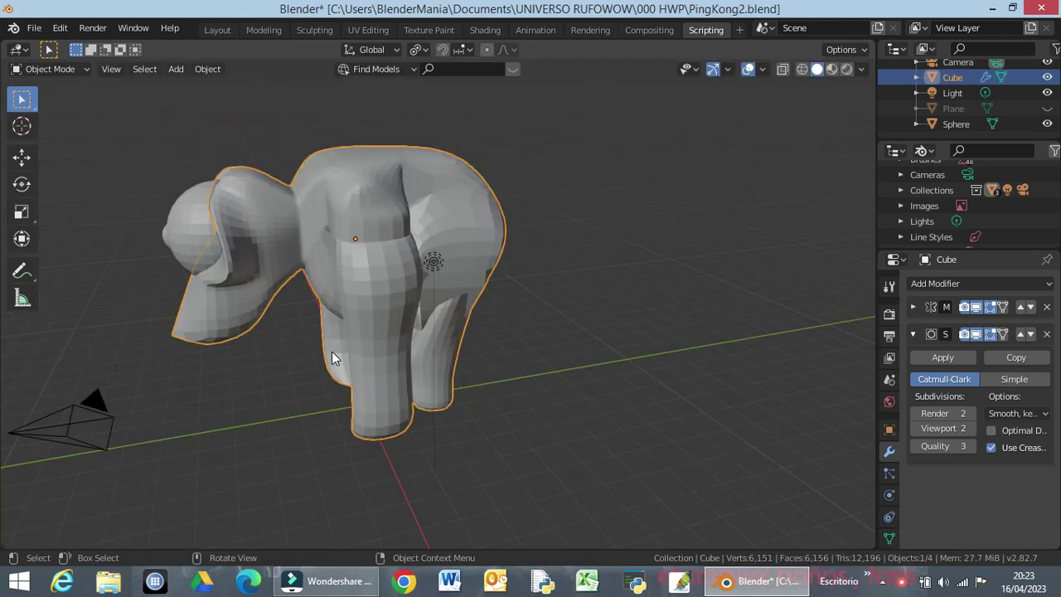
Select the head sphere and move it about 0.41 m along global Y, deeper into the head
{"action": "middle_click_drag", "start_coordinate": [344, 333], "coordinate": [479, 311]}
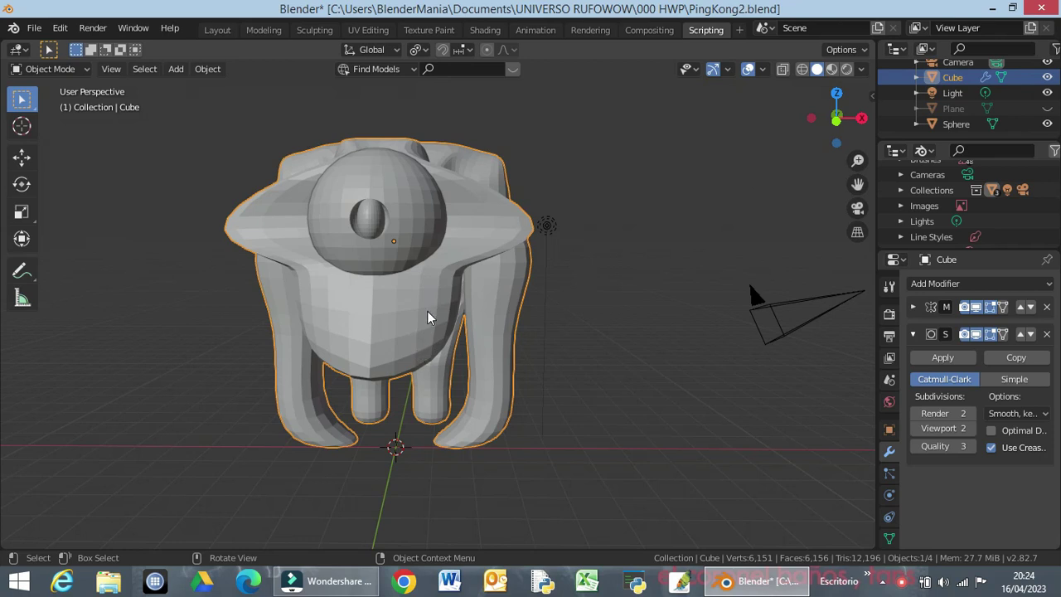
{"action": "middle_click_drag", "start_coordinate": [448, 332], "coordinate": [321, 227]}
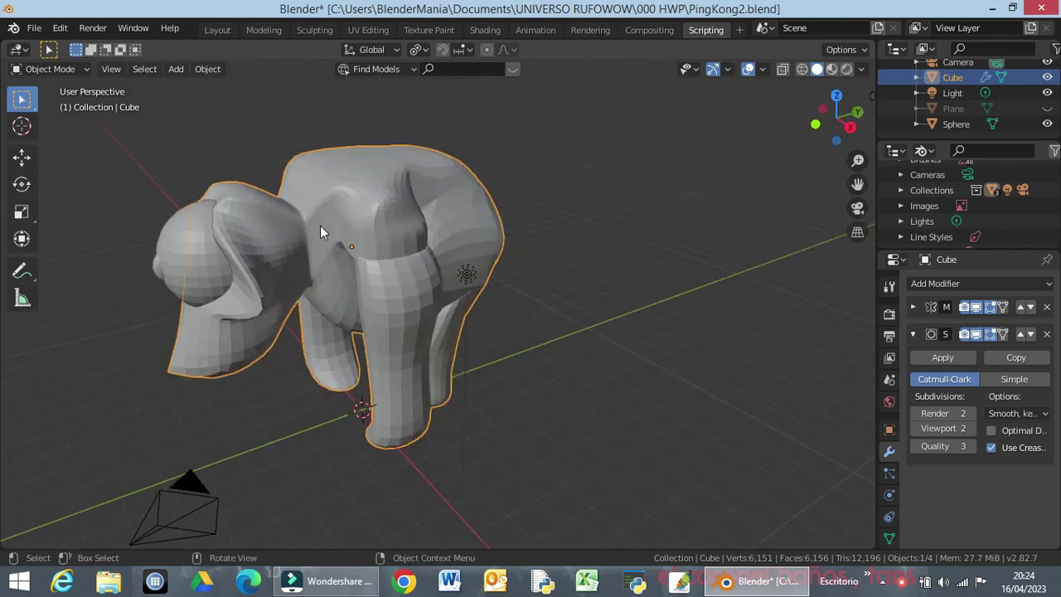
{"action": "left_click", "coordinate": [204, 271]}
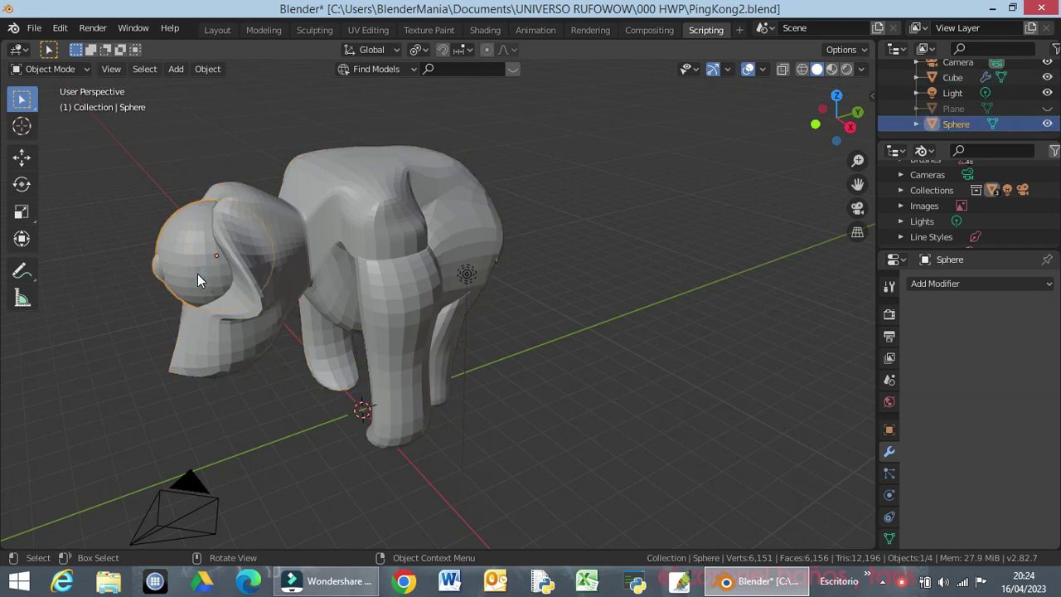
{"action": "key", "text": "g"}
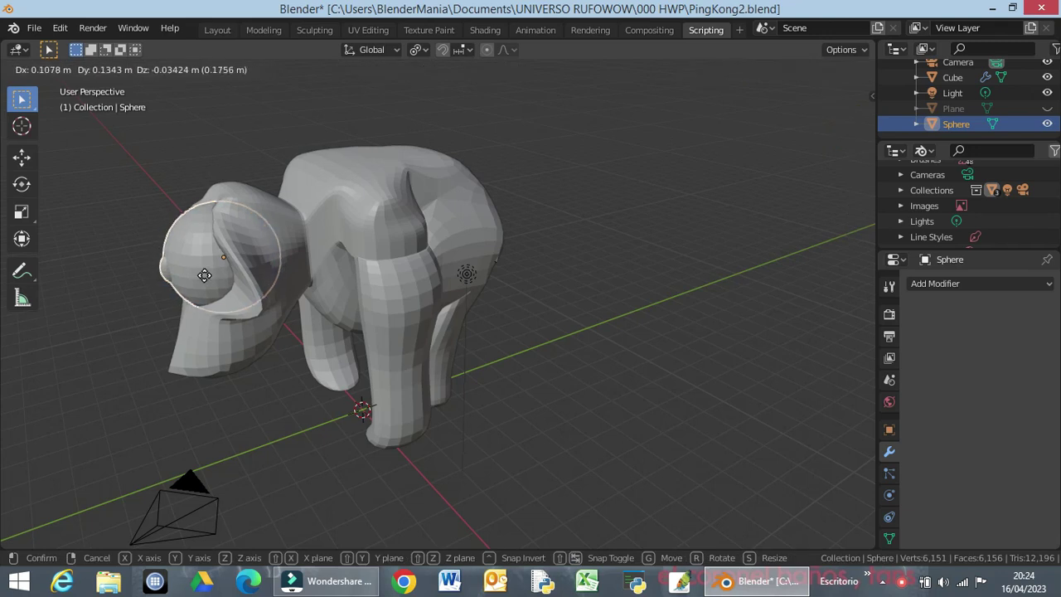
{"action": "key", "text": "y"}
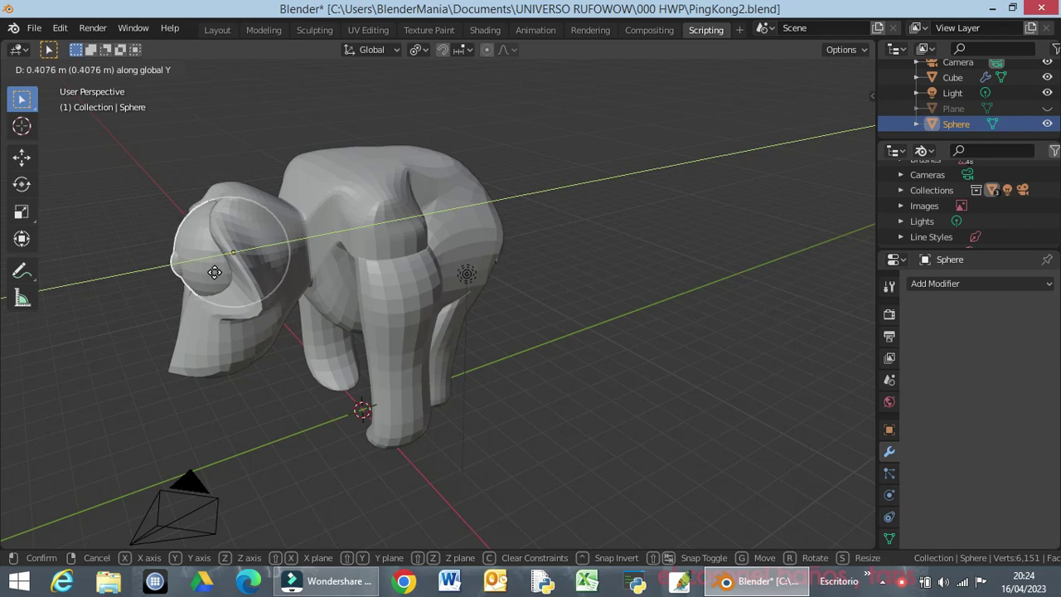
{"action": "left_click", "coordinate": [216, 277]}
{"action": "middle_click_drag", "start_coordinate": [216, 277], "coordinate": [278, 375]}
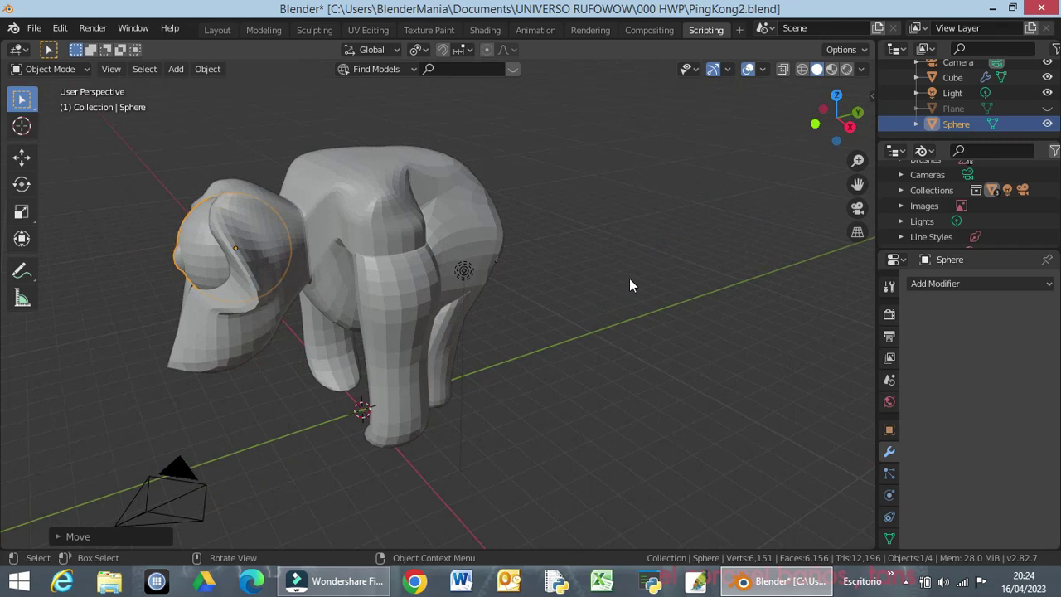
Deselect the head sphere, select the character's body mesh and enter Edit Mode on it
{"action": "left_click", "coordinate": [34, 27]}
{"action": "middle_click_drag", "start_coordinate": [559, 421], "coordinate": [597, 370]}
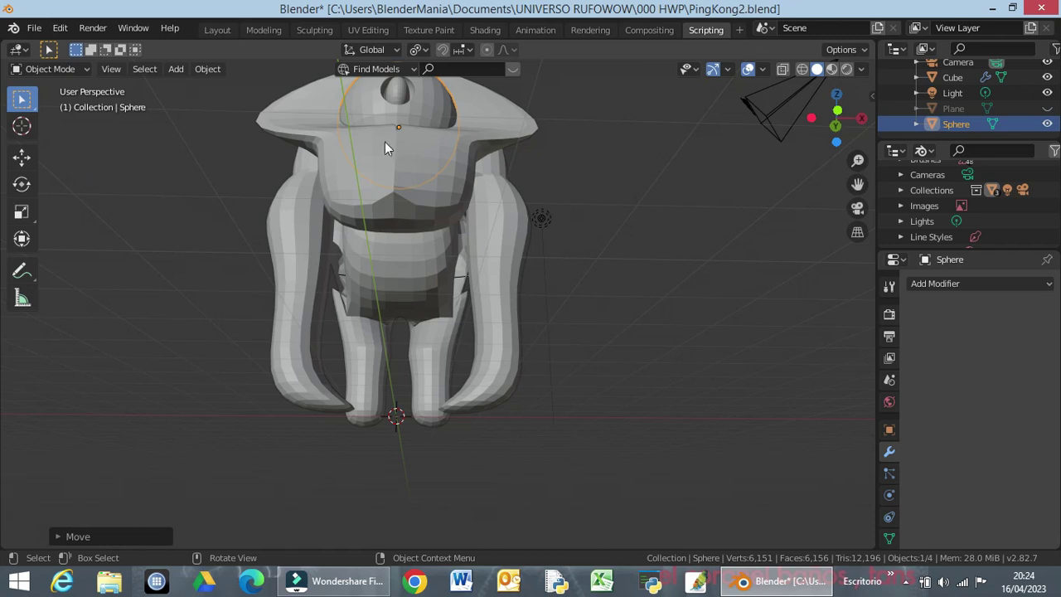
{"action": "left_click", "coordinate": [635, 241]}
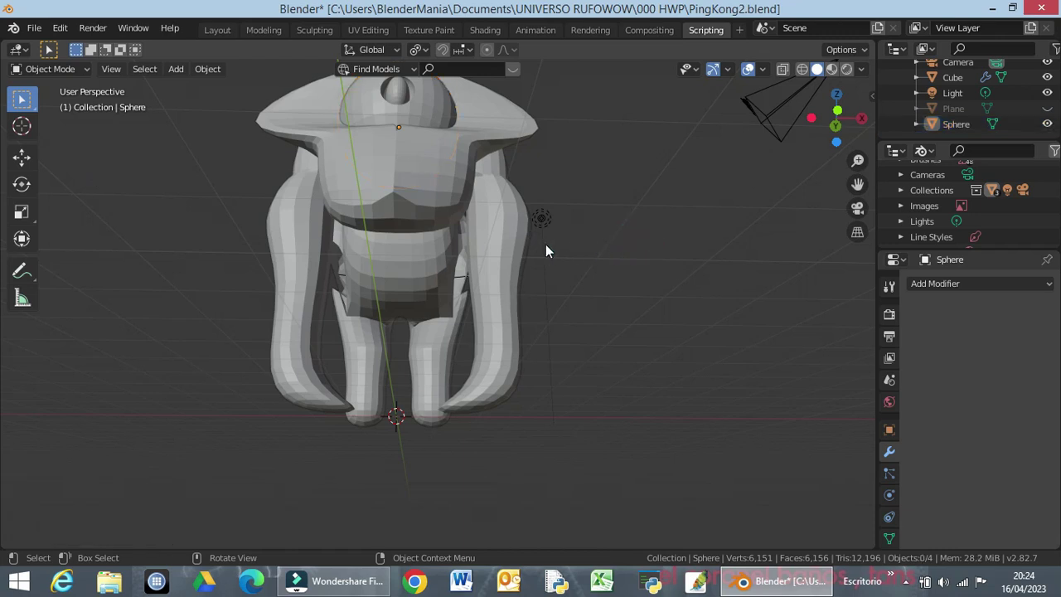
{"action": "key", "text": "Tab"}
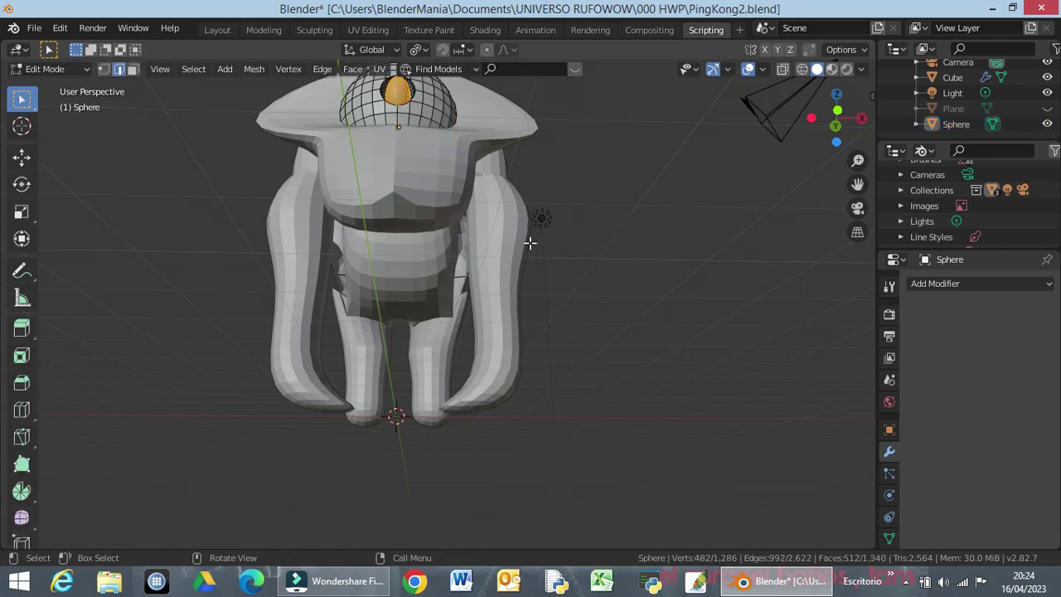
{"action": "key", "text": "Tab"}
{"action": "left_click", "coordinate": [653, 303]}
{"action": "left_click", "coordinate": [497, 287]}
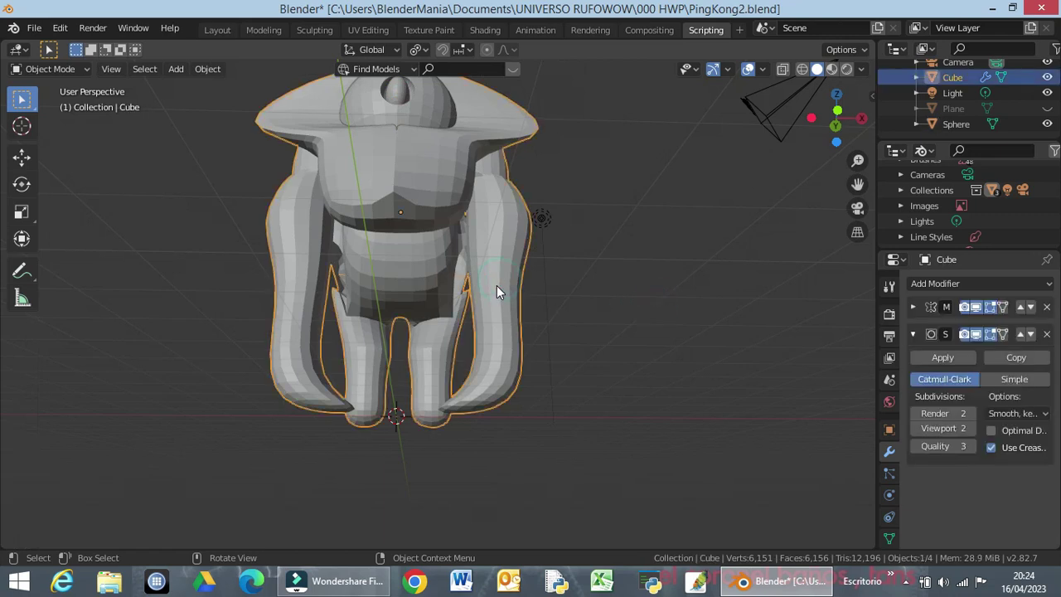
{"action": "key", "text": "Tab"}
Try adding an edge loop across the front arm's hand section and moving it freely, and undo the loop cut
{"action": "middle_click_drag", "start_coordinate": [502, 374], "coordinate": [369, 434]}
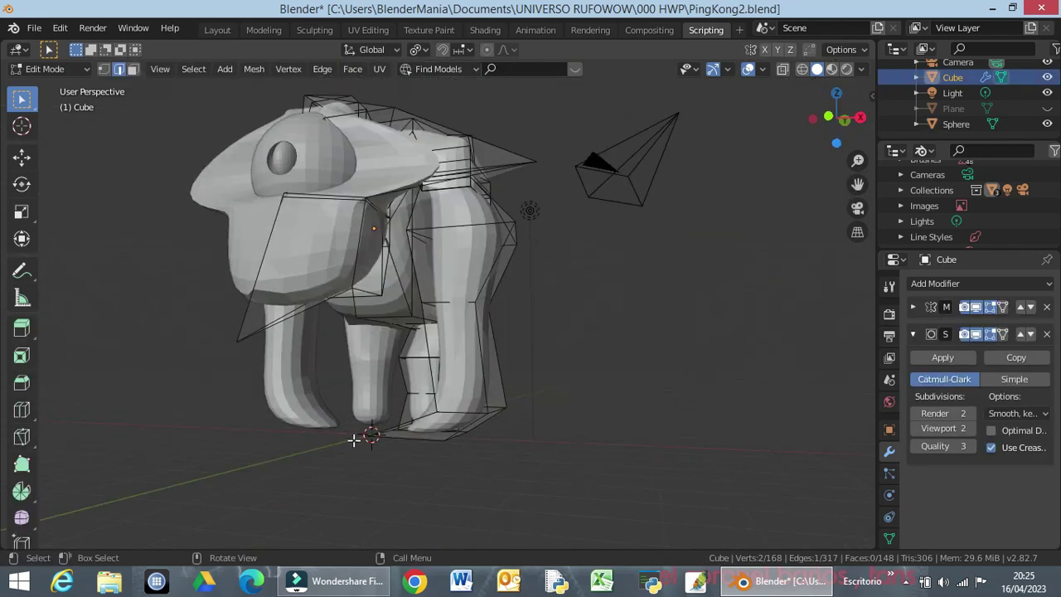
{"action": "scroll", "coordinate": [354, 440], "scroll_direction": "up", "scroll_amount": 5}
{"action": "middle_click_drag", "start_coordinate": [461, 488], "coordinate": [414, 403]}
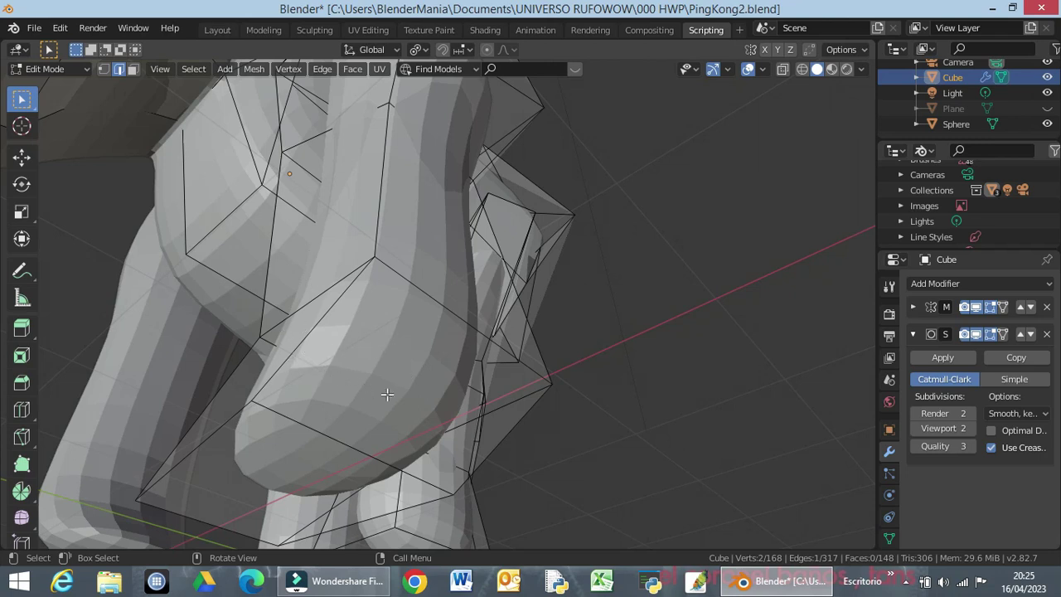
{"action": "key", "text": "ctrl+r"}
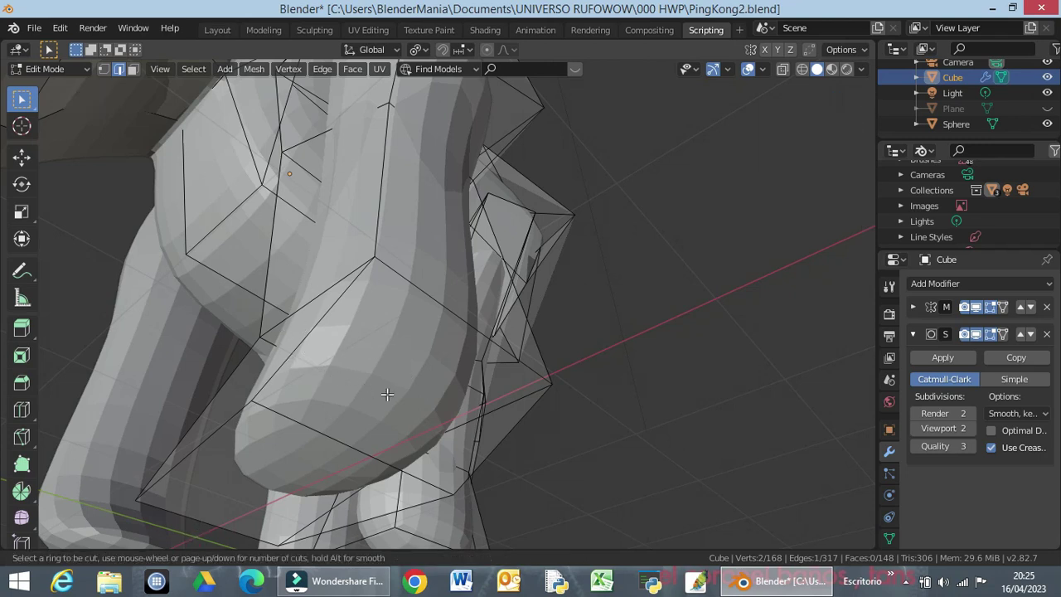
{"action": "left_click", "coordinate": [323, 341]}
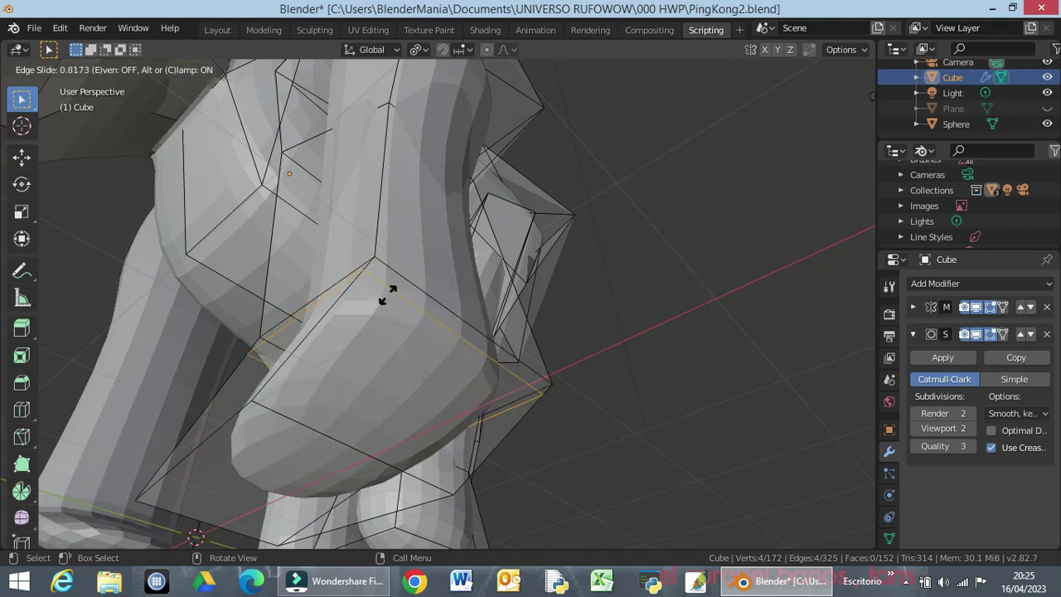
{"action": "left_click", "coordinate": [414, 356]}
{"action": "middle_click_drag", "start_coordinate": [413, 356], "coordinate": [460, 381]}
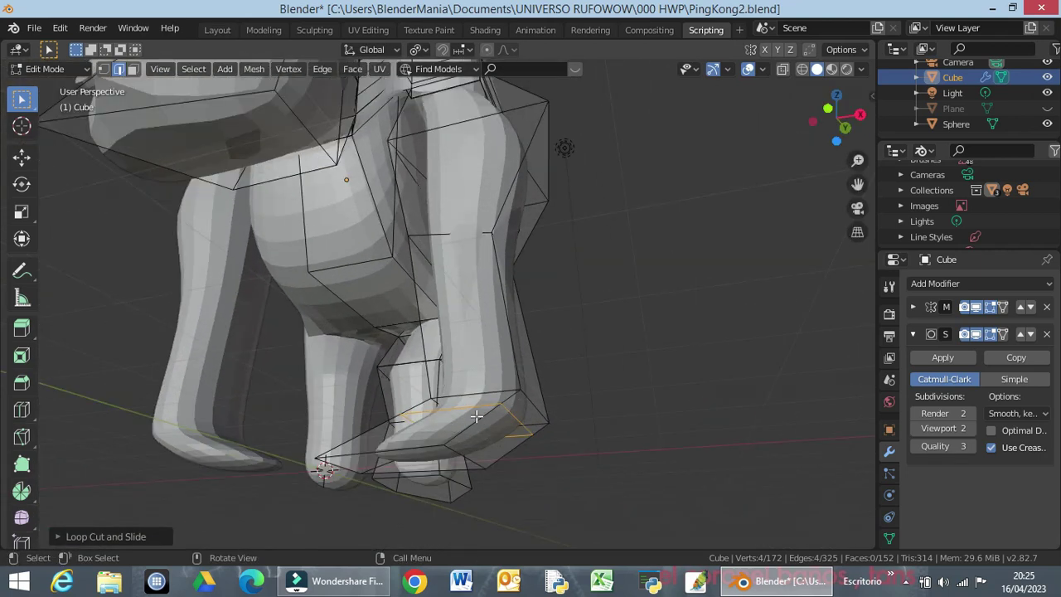
{"action": "key", "text": "g"}
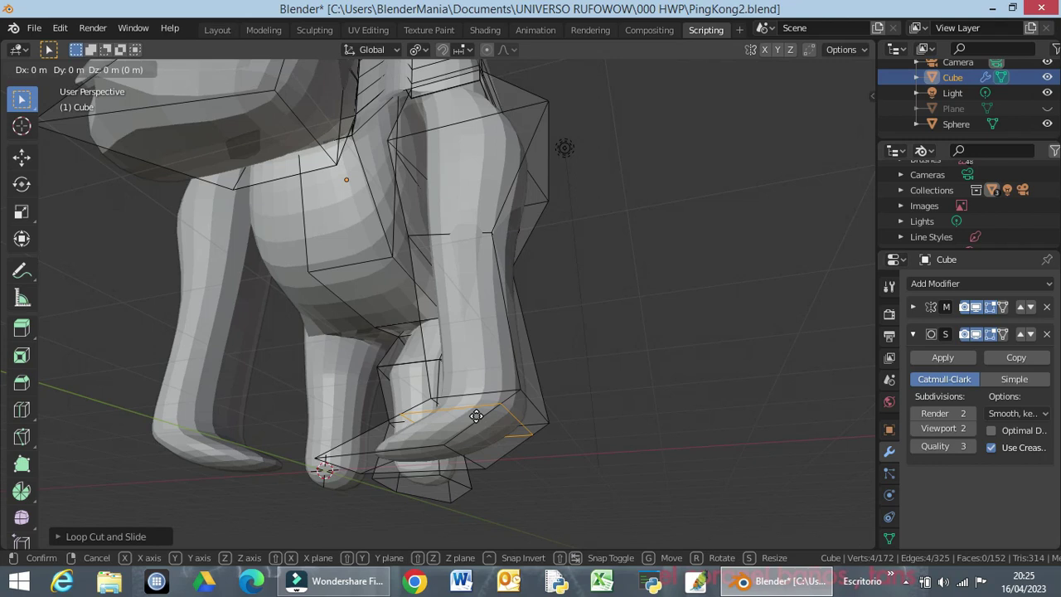
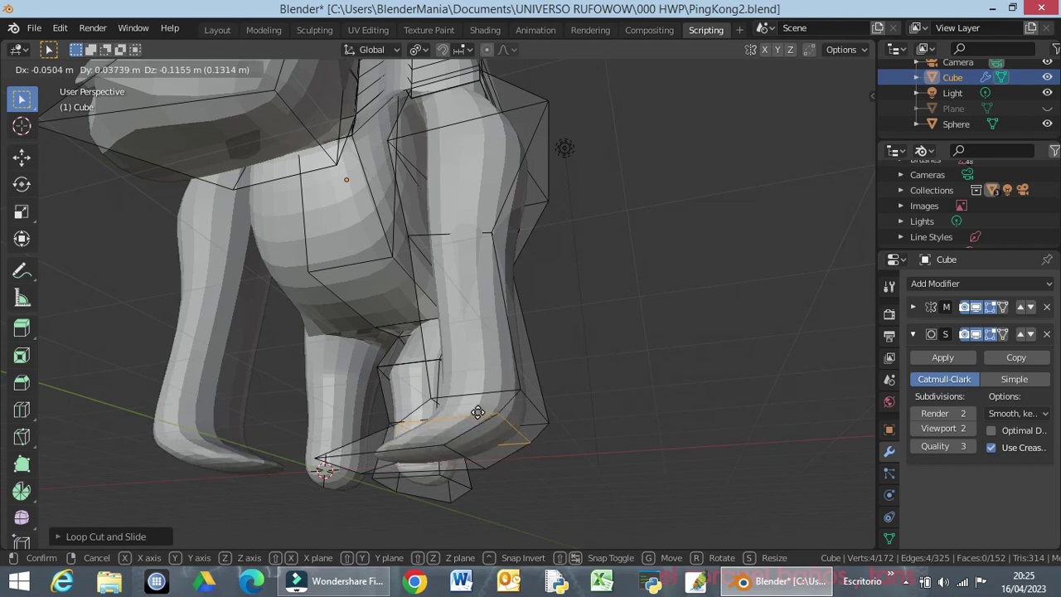
{"action": "left_click", "coordinate": [481, 405]}
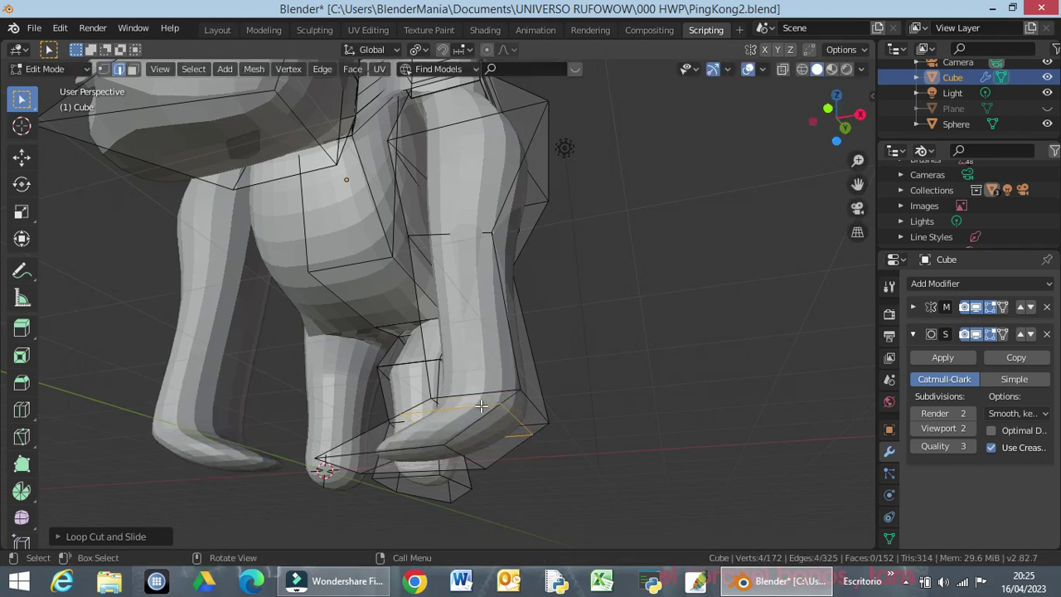
{"action": "key", "text": "ctrl+z"}
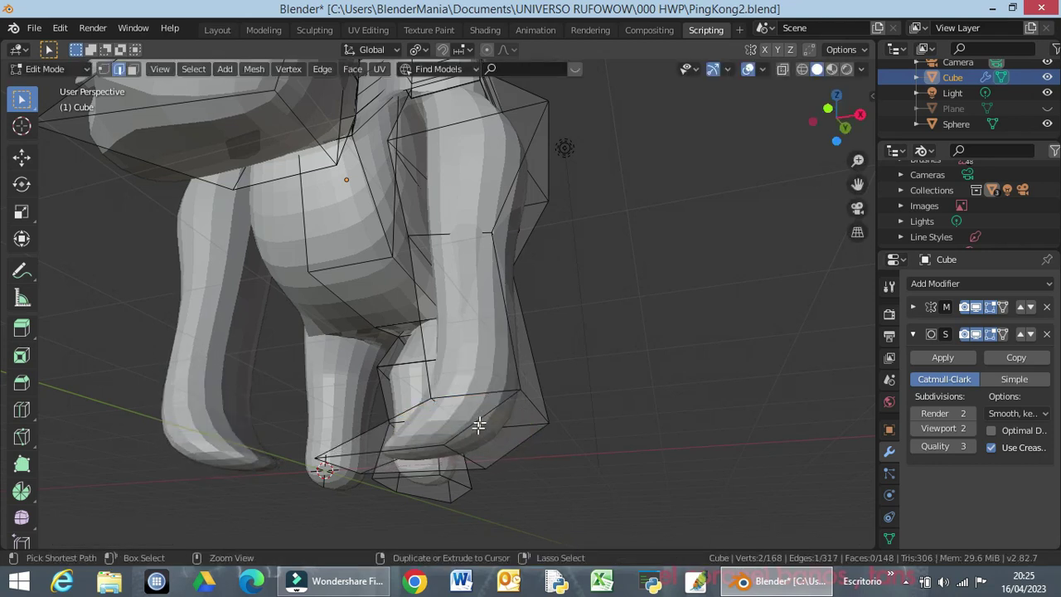
Move the selected inner edge at the front arm's wrist about -1.47 m along global X, towards the body's centre
{"action": "middle_click_drag", "start_coordinate": [467, 457], "coordinate": [540, 459]}
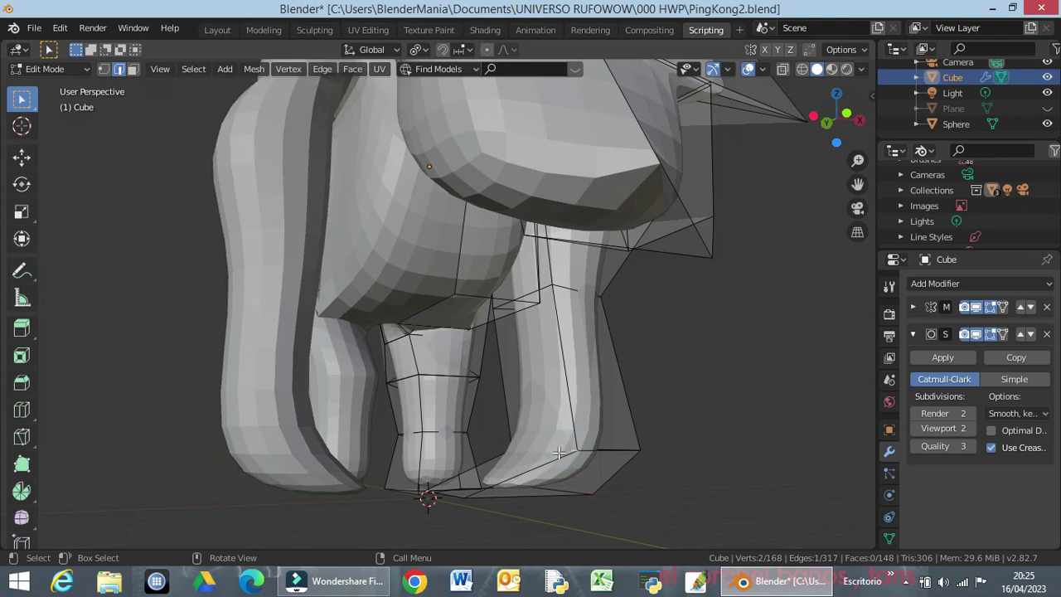
{"action": "key", "text": "g"}
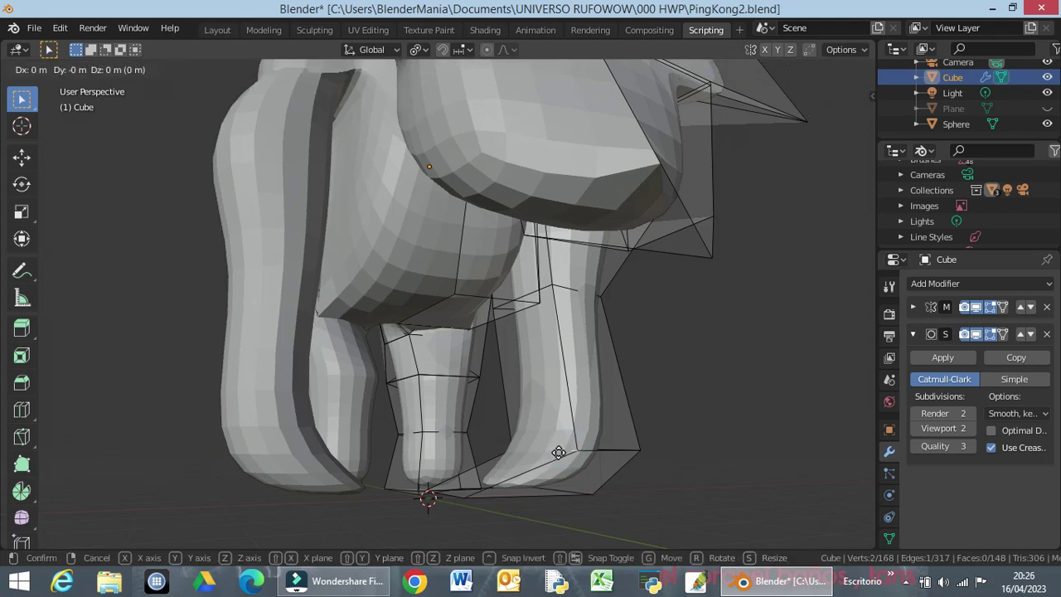
{"action": "key", "text": "x"}
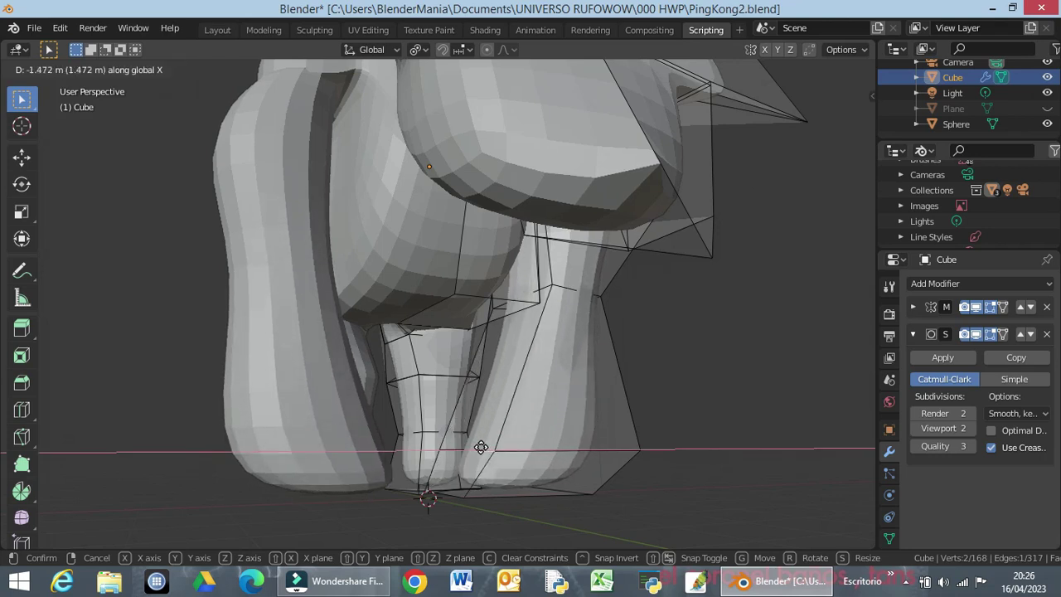
{"action": "left_click", "coordinate": [482, 446]}
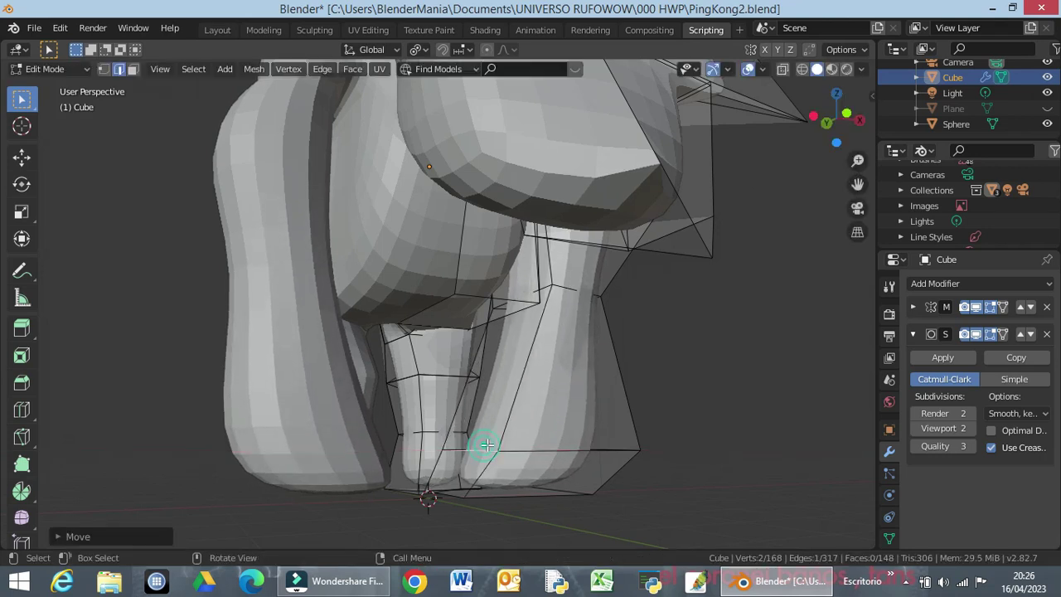
Select the edge loop around the middle of the front arm and scale it up to thicken the forearm
{"action": "left_click", "coordinate": [562, 285], "text": "alt"}
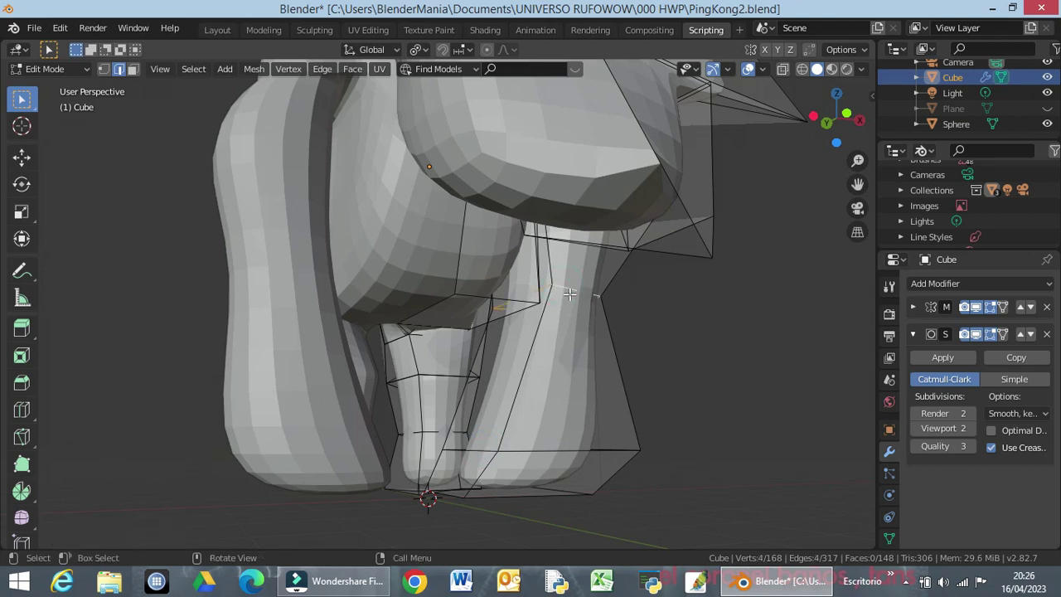
{"action": "key", "text": "s"}
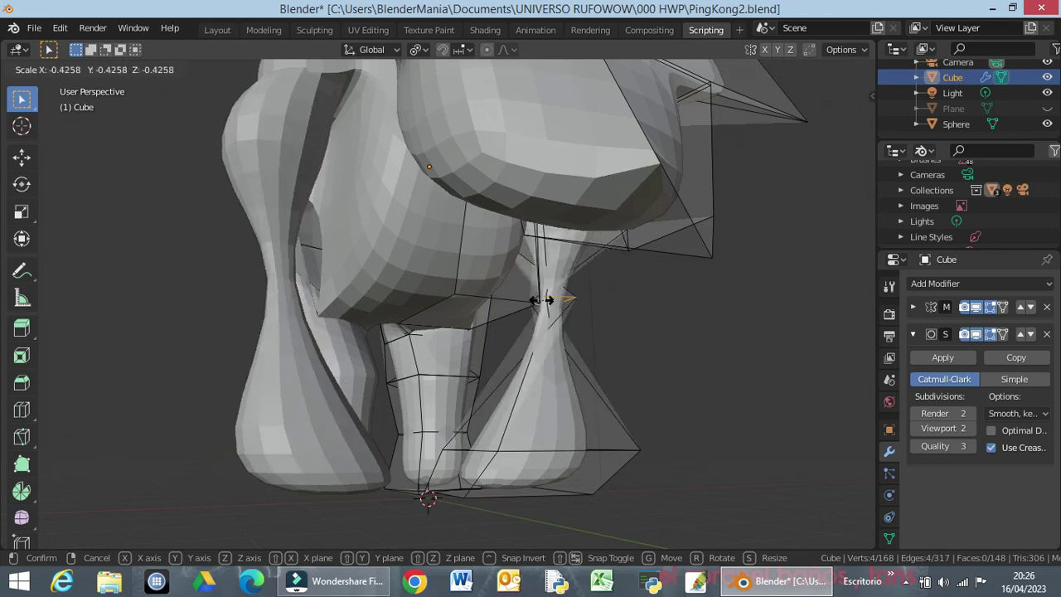
{"action": "left_click", "coordinate": [588, 295]}
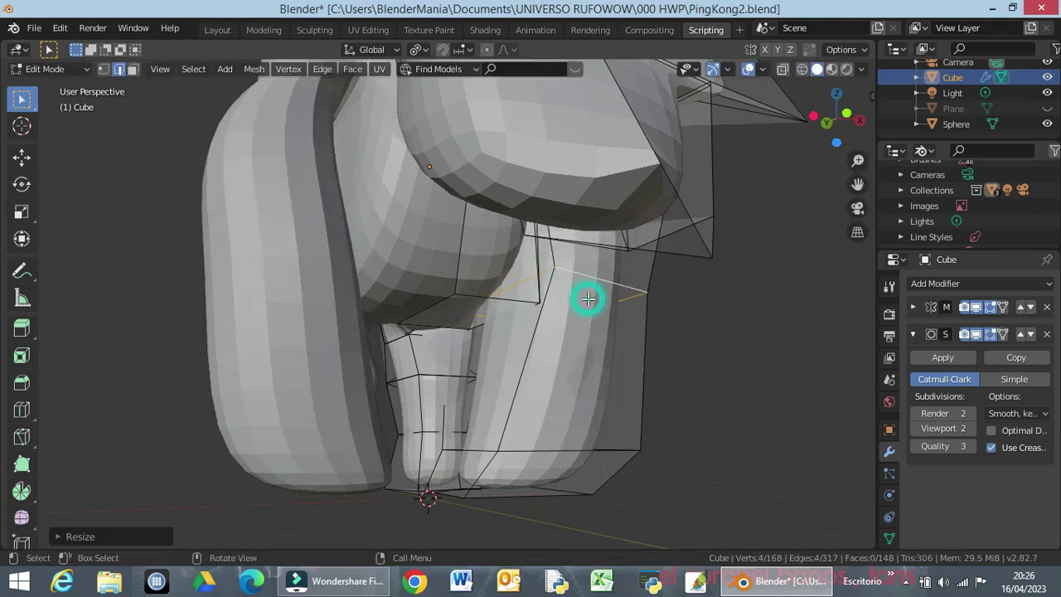
Select the three-edge path running around the front arm's shoulder rim and scale it to about 0.93
{"action": "middle_click_drag", "start_coordinate": [588, 295], "coordinate": [486, 303]}
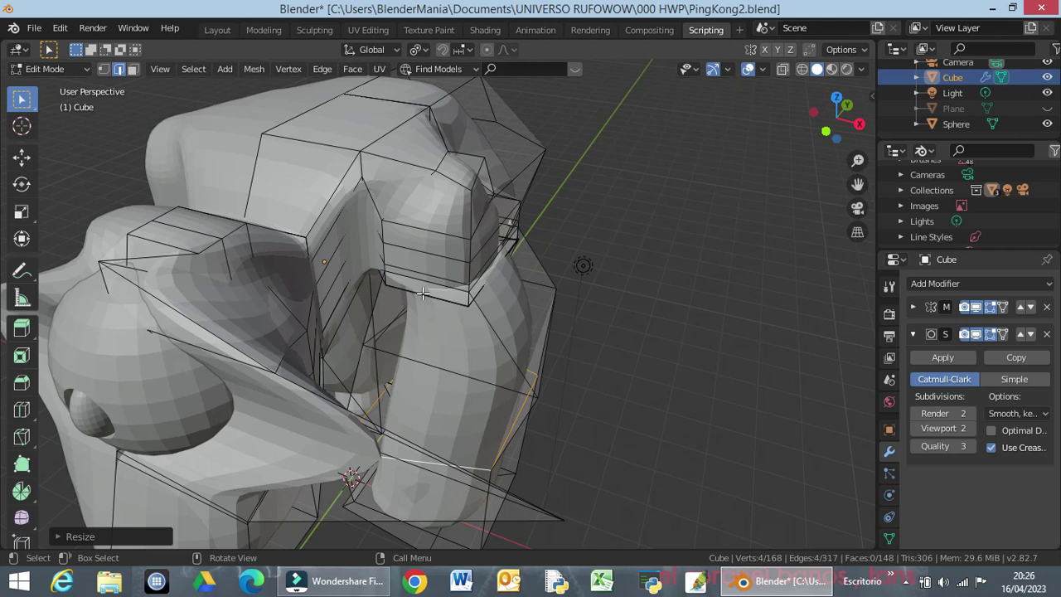
{"action": "key", "text": "ctrl"}
{"action": "left_click", "coordinate": [424, 291], "text": "ctrl"}
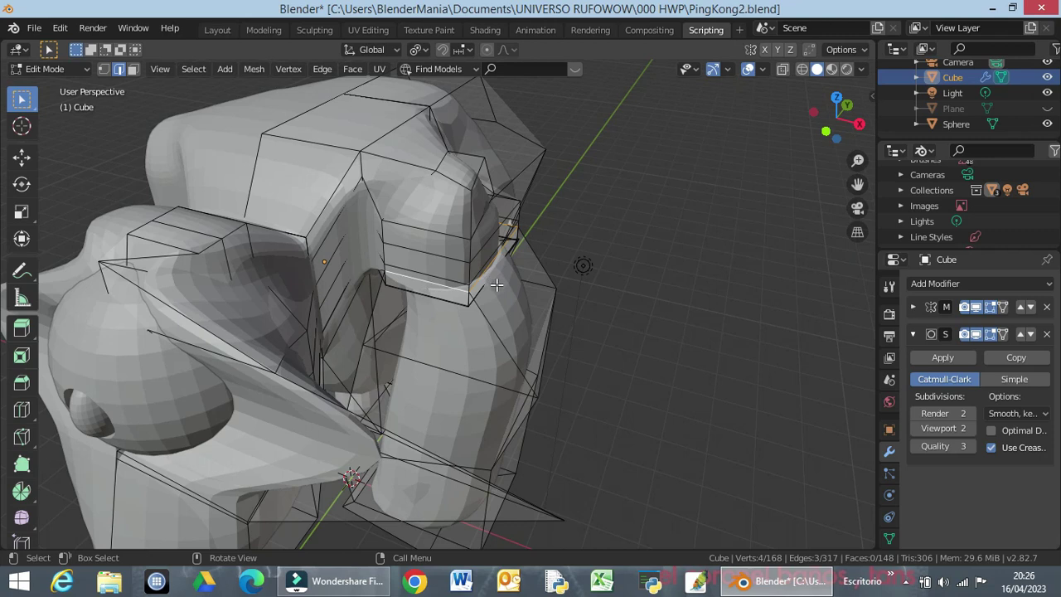
{"action": "key", "text": "s"}
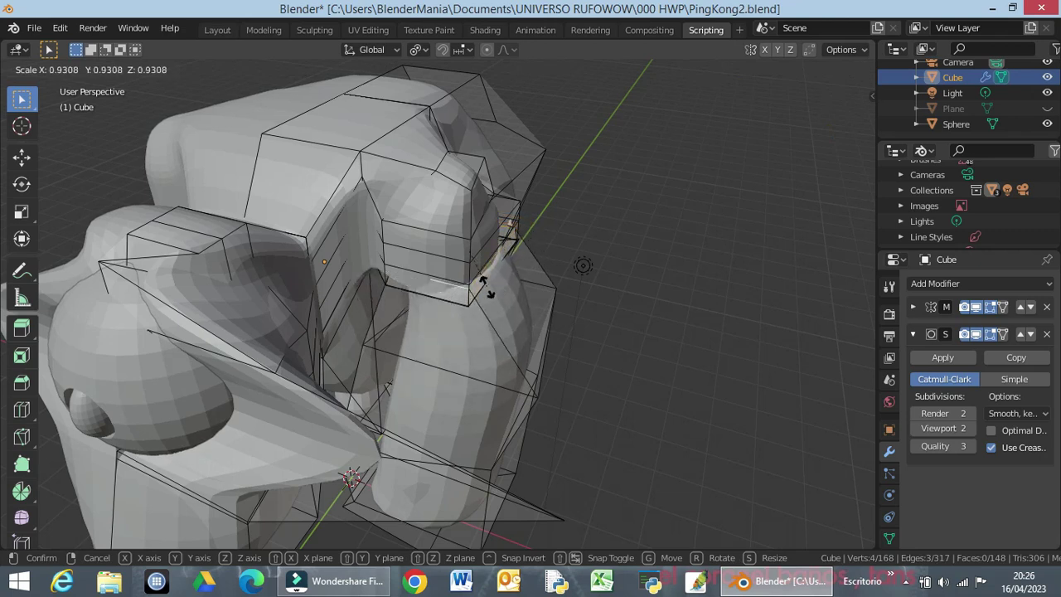
{"action": "left_click", "coordinate": [485, 287]}
Select the edge loop along the lower border of the shoulder rim and scale it to about 1.07
{"action": "middle_click_drag", "start_coordinate": [485, 287], "coordinate": [401, 254]}
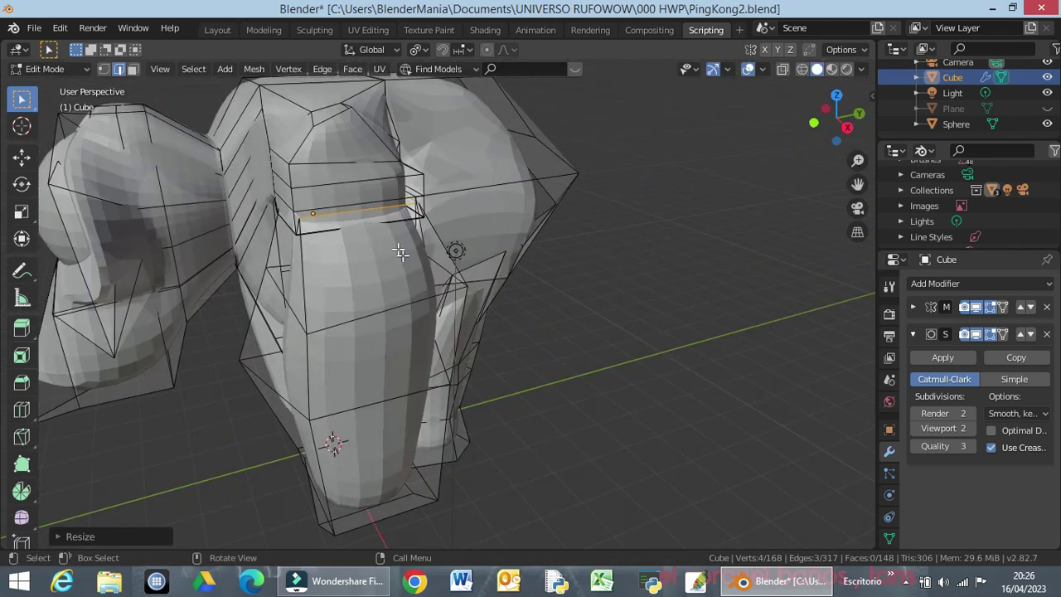
{"action": "left_click", "coordinate": [319, 230], "text": "shift"}
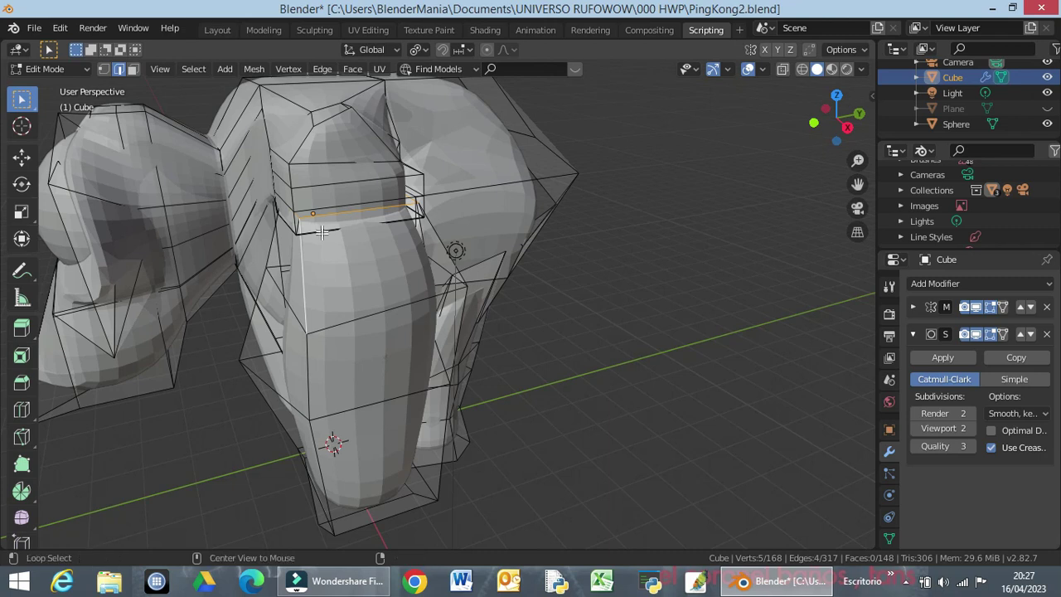
{"action": "left_click", "coordinate": [323, 230], "text": "alt+shift"}
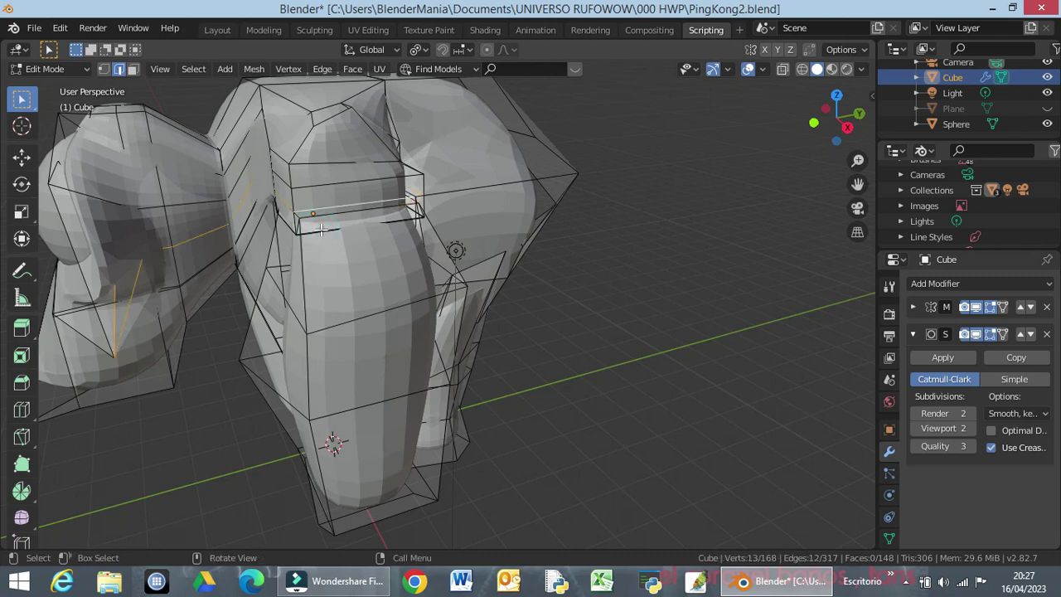
{"action": "left_click", "coordinate": [322, 230], "text": "alt+shift"}
{"action": "left_click", "coordinate": [324, 231], "text": "alt+shift"}
{"action": "left_click", "coordinate": [298, 230]}
{"action": "left_click", "coordinate": [313, 235]}
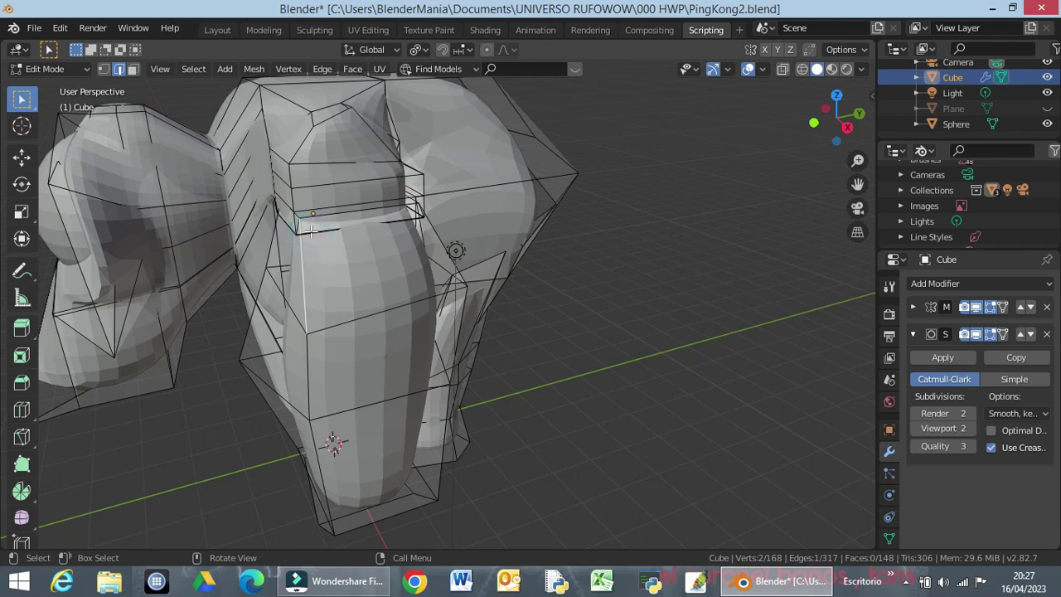
{"action": "left_click", "coordinate": [292, 227], "text": "alt+shift"}
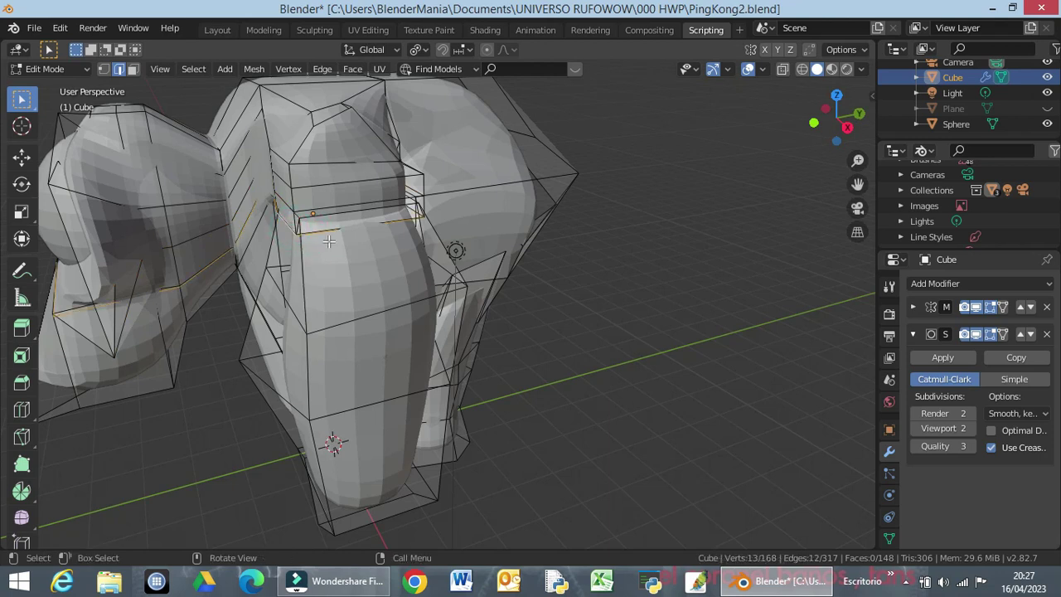
{"action": "key", "text": "s"}
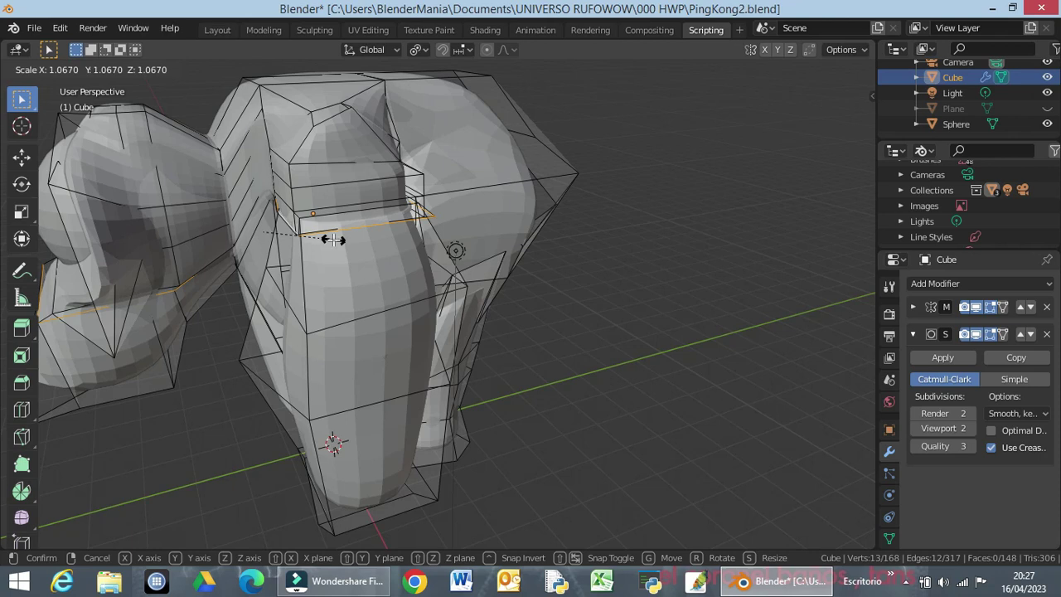
{"action": "left_click", "coordinate": [331, 239]}
Examine the face and the inner side of the front arm where it meets the torso and shoulder
{"action": "middle_click_drag", "start_coordinate": [244, 303], "coordinate": [389, 323]}
{"action": "scroll", "coordinate": [348, 298], "scroll_direction": "up", "scroll_amount": 3}
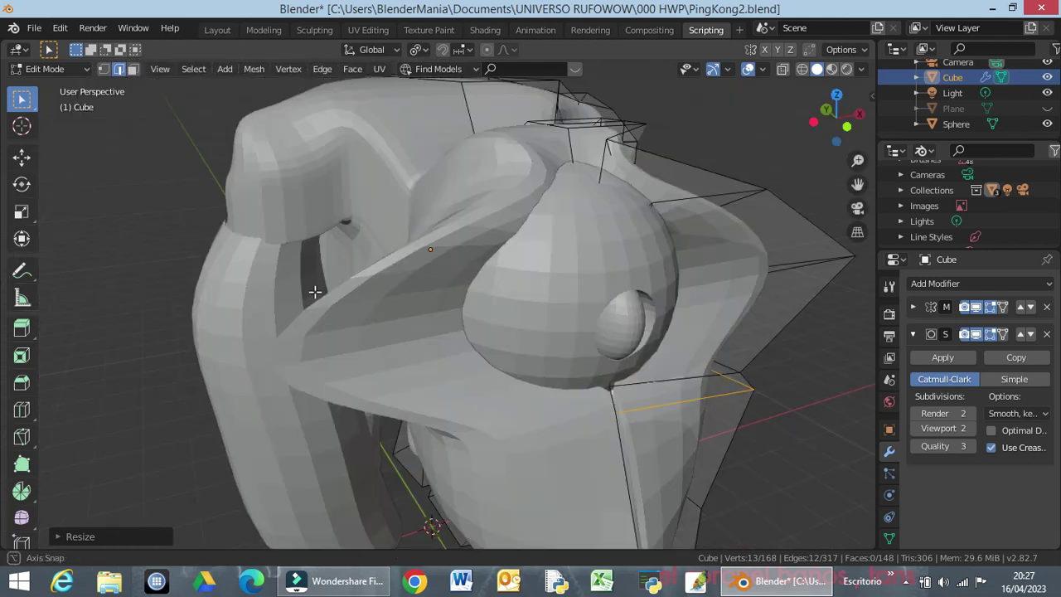
{"action": "middle_click_drag", "start_coordinate": [314, 292], "coordinate": [278, 289]}
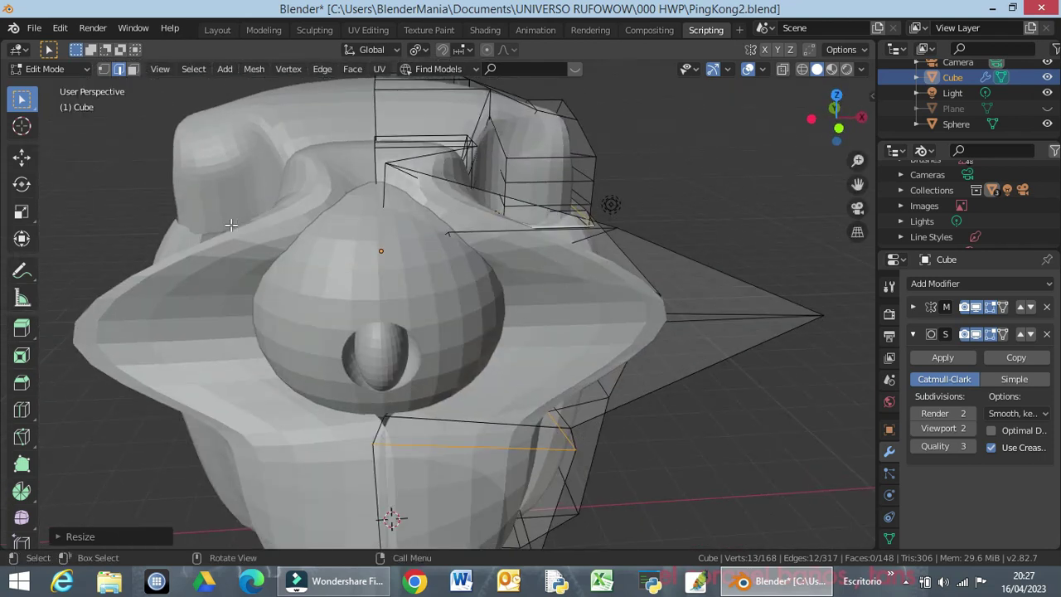
{"action": "middle_click_drag", "start_coordinate": [195, 308], "coordinate": [401, 259]}
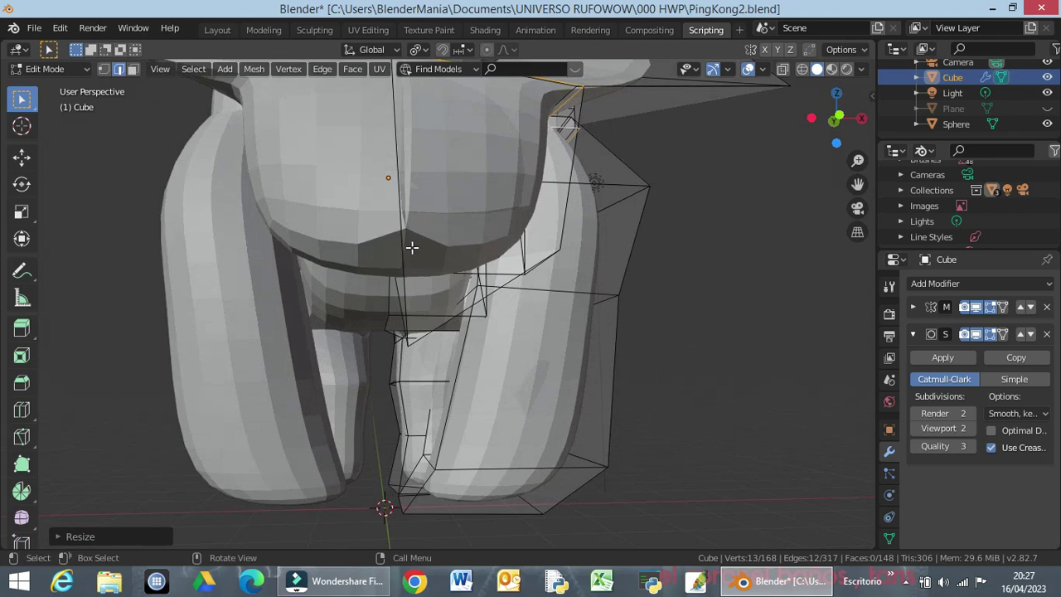
{"action": "scroll", "coordinate": [627, 120], "scroll_direction": "up", "scroll_amount": 3}
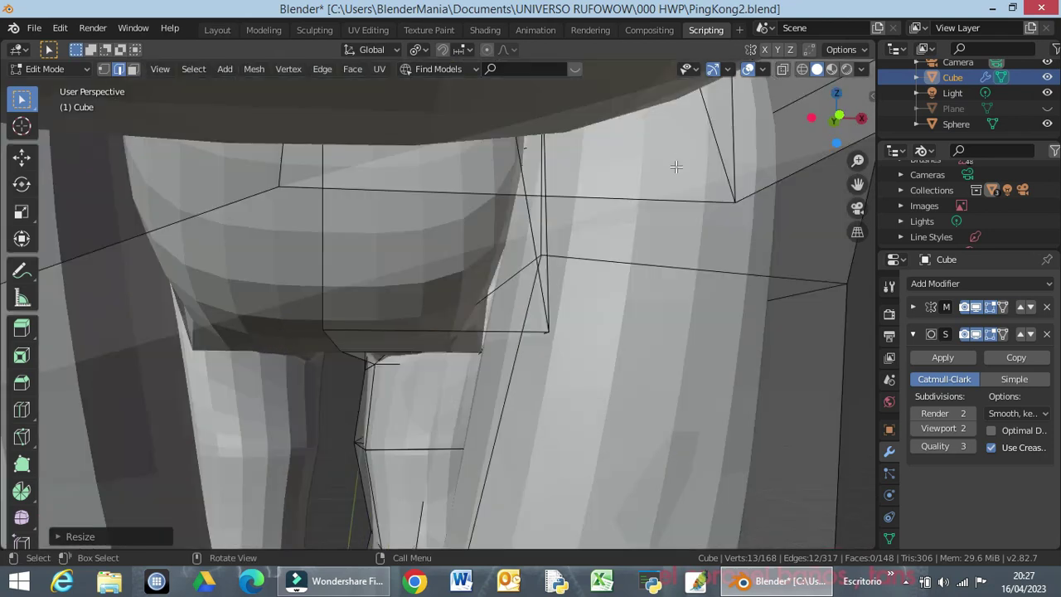
{"action": "middle_click_drag", "start_coordinate": [676, 173], "coordinate": [549, 268]}
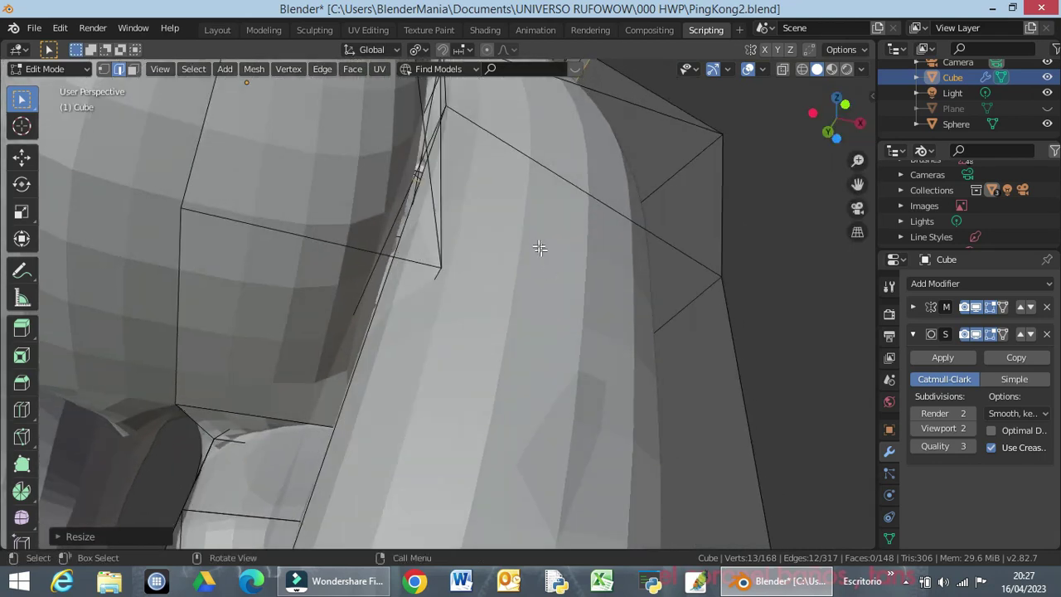
{"action": "scroll", "coordinate": [535, 306], "scroll_direction": "up", "scroll_amount": 2}
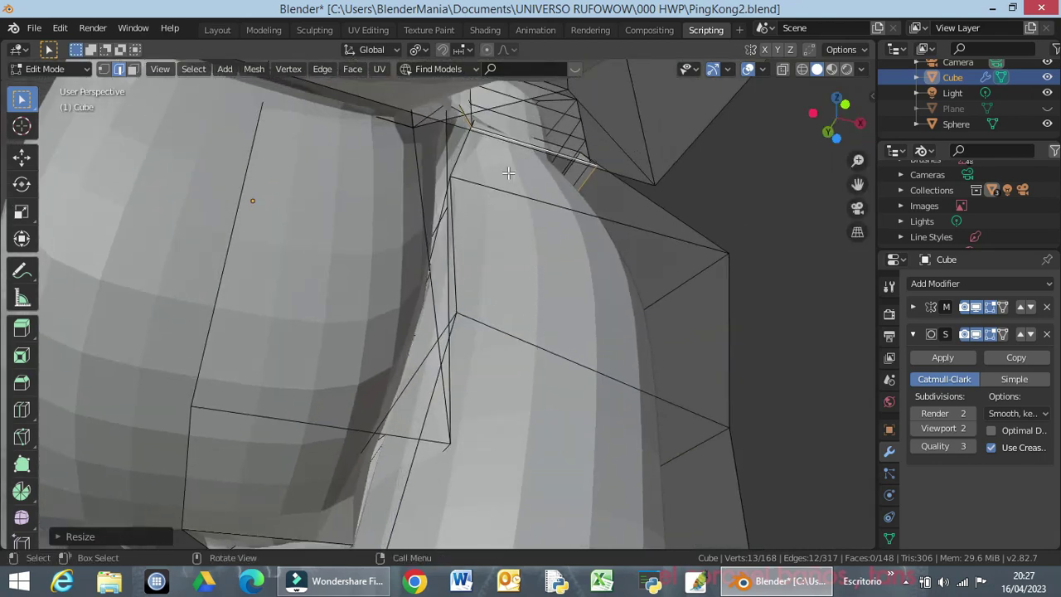
{"action": "left_click", "coordinate": [462, 145]}
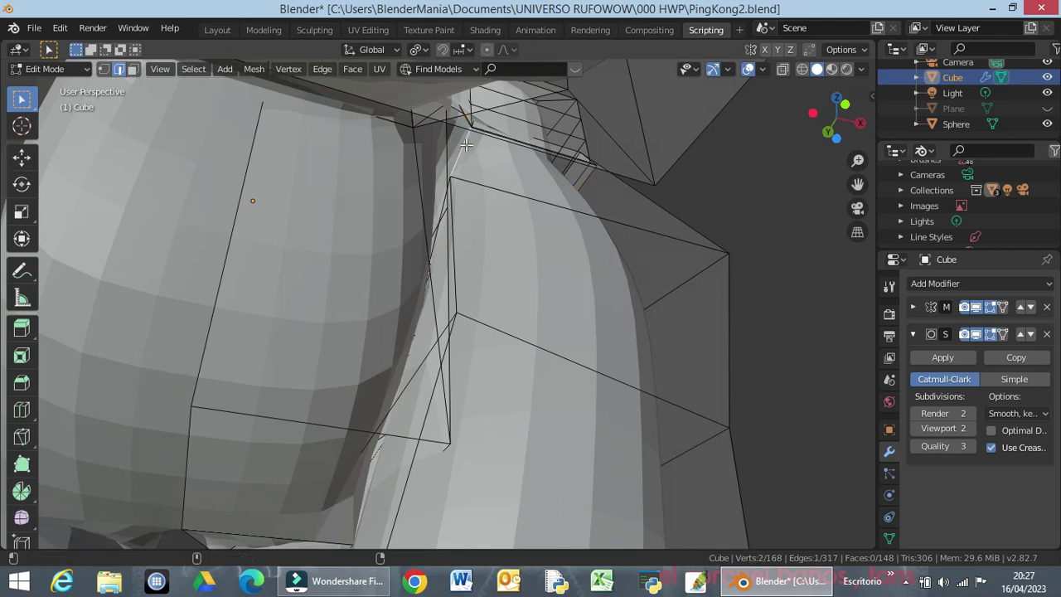
{"action": "left_click", "coordinate": [462, 145]}
{"action": "key", "text": "super"}
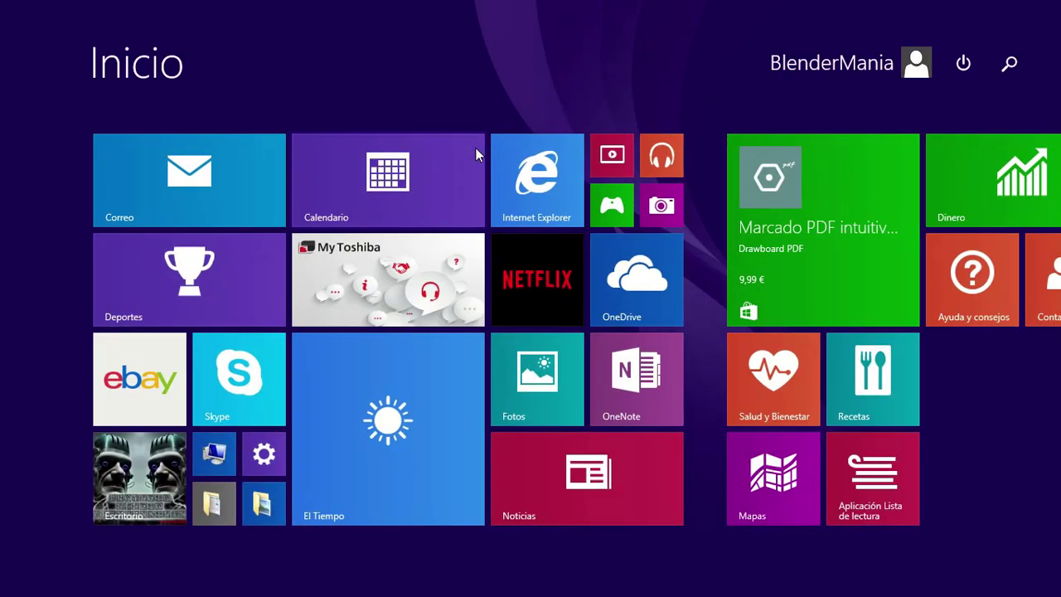
{"action": "key", "text": "super"}
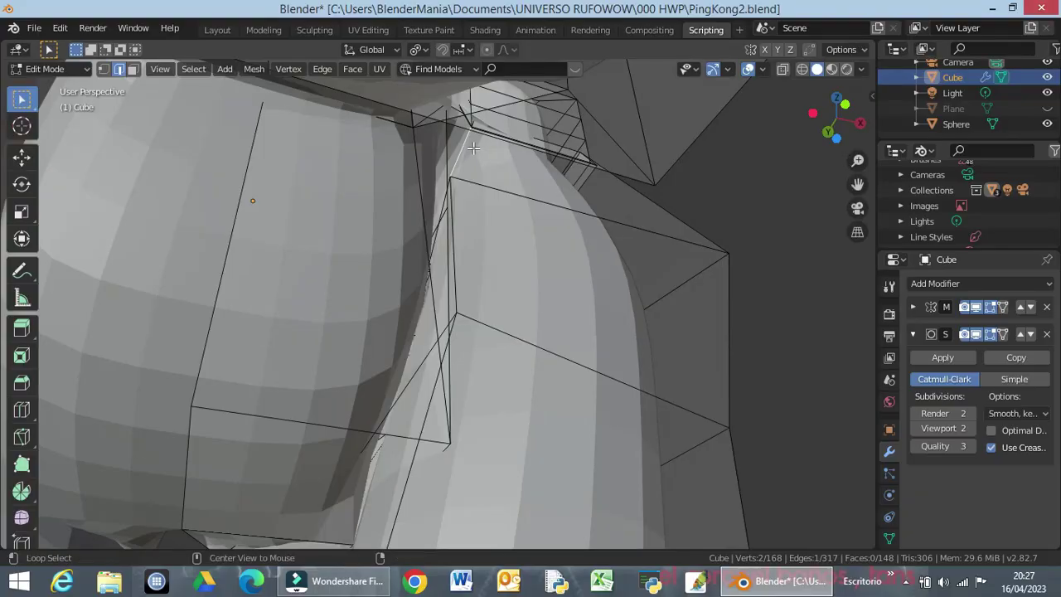
{"action": "left_click", "coordinate": [460, 148], "text": "alt"}
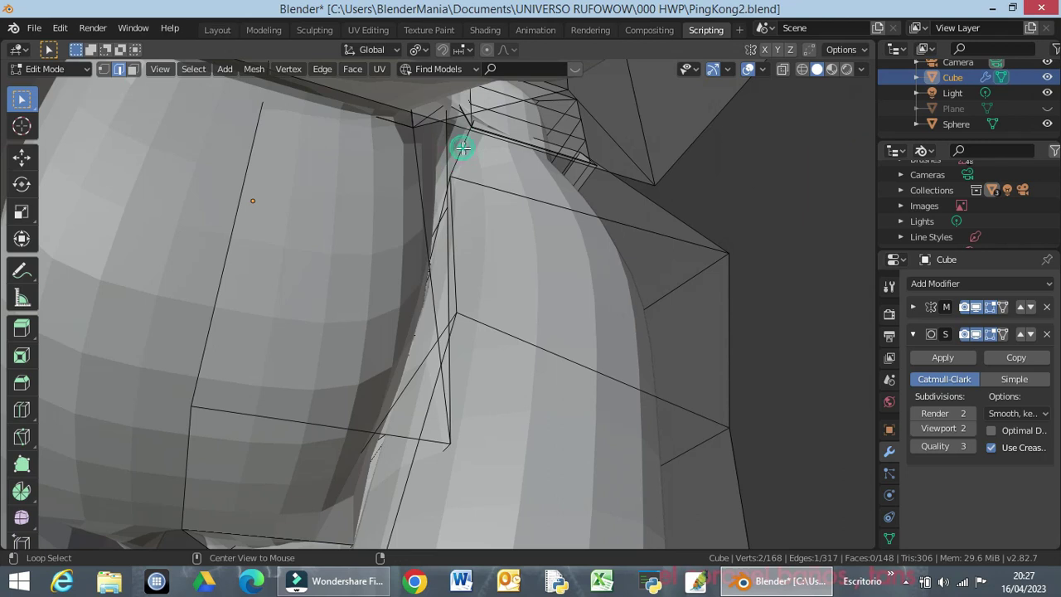
{"action": "left_click", "coordinate": [584, 177], "text": "alt+shift"}
{"action": "left_click", "coordinate": [586, 178], "text": "alt+shift"}
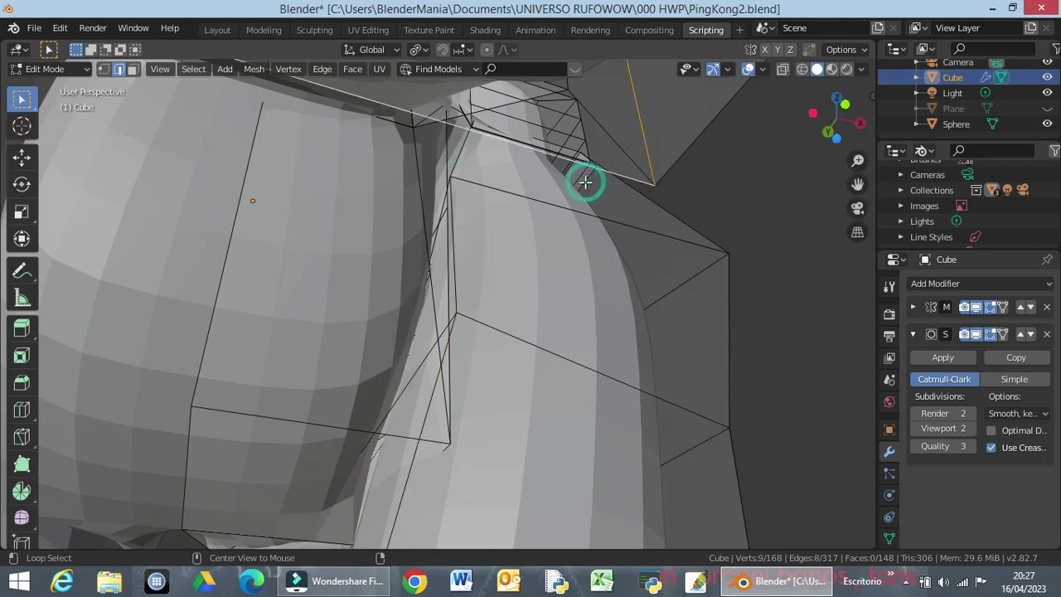
{"action": "left_click", "coordinate": [585, 178]}
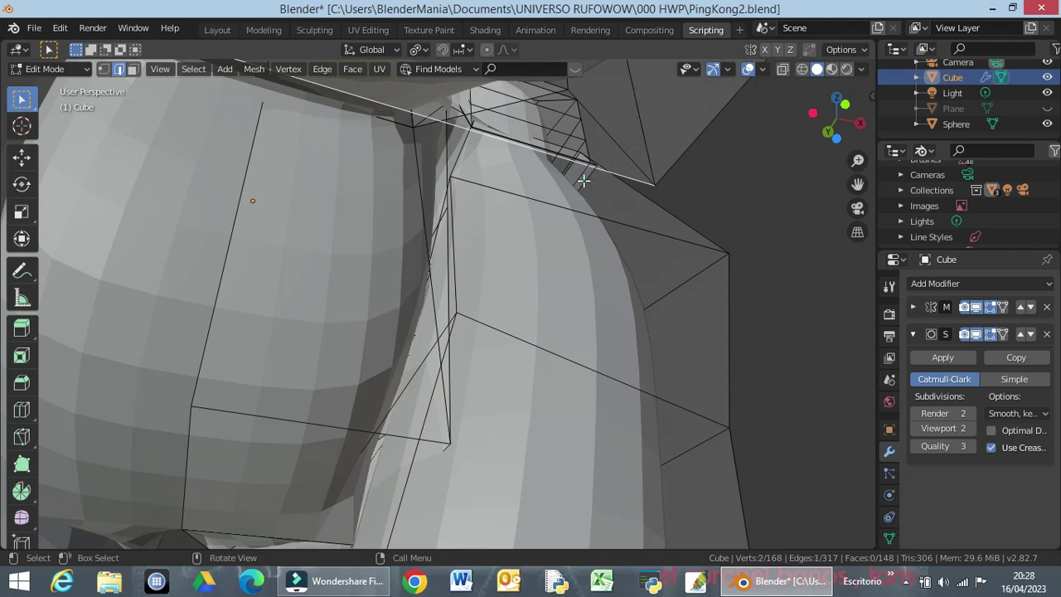
{"action": "scroll", "coordinate": [580, 181], "scroll_direction": "up", "scroll_amount": 2}
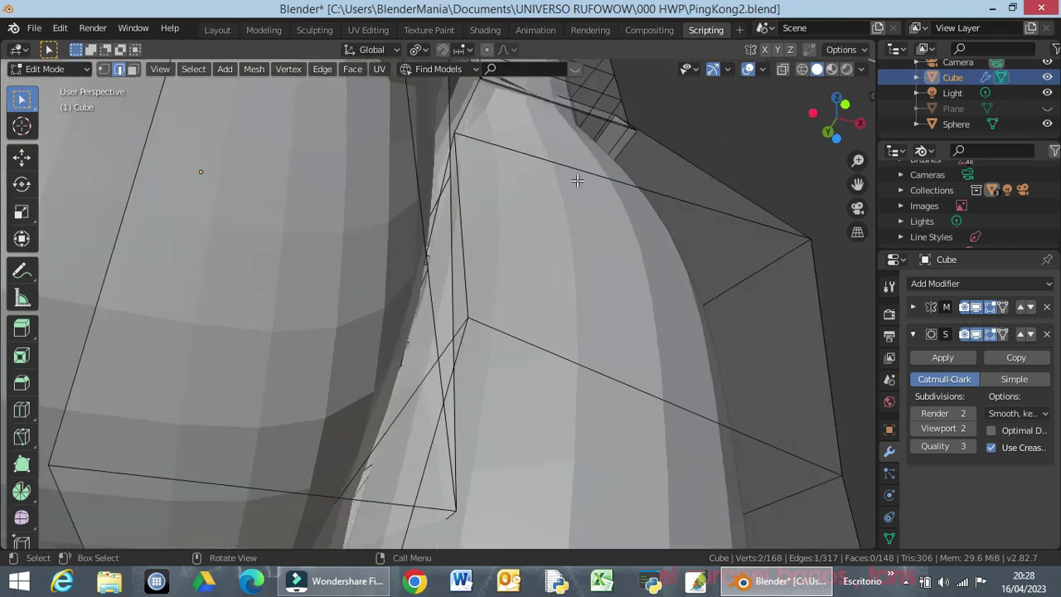
Select the short edge at the top of the front arm's inner side and move it about -0.13 m along X
{"action": "left_click", "coordinate": [466, 107]}
{"action": "key", "text": "g"}
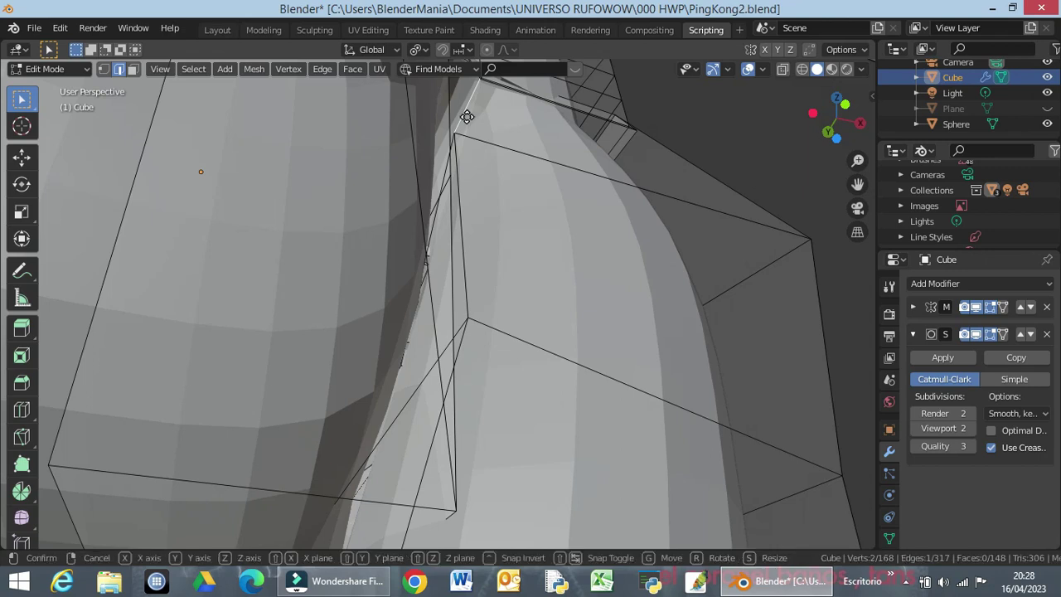
{"action": "key", "text": "x"}
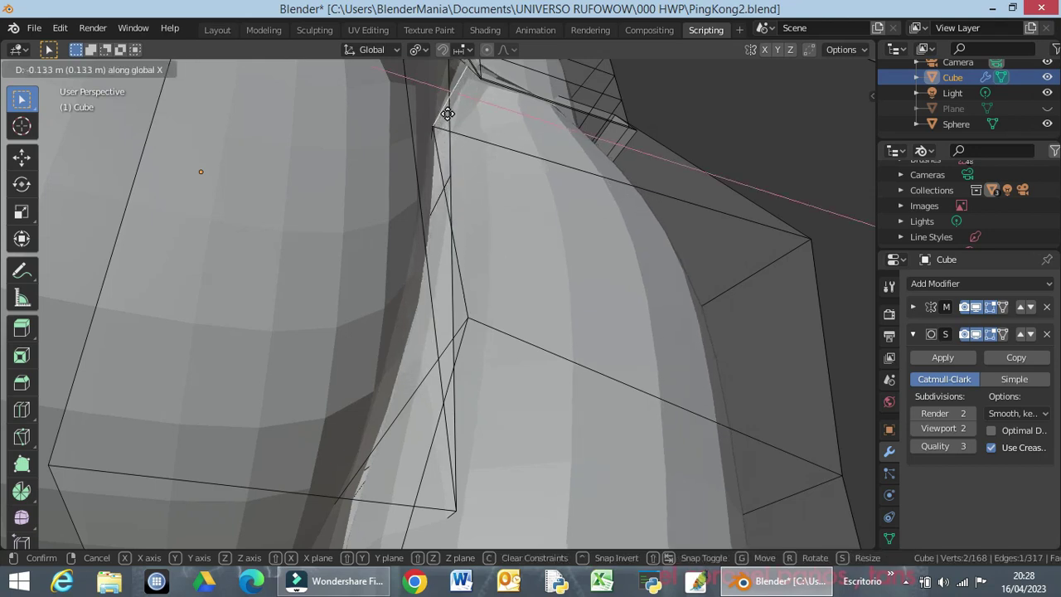
{"action": "left_click", "coordinate": [450, 108]}
{"action": "scroll", "coordinate": [464, 232], "scroll_direction": "down", "scroll_amount": 8}
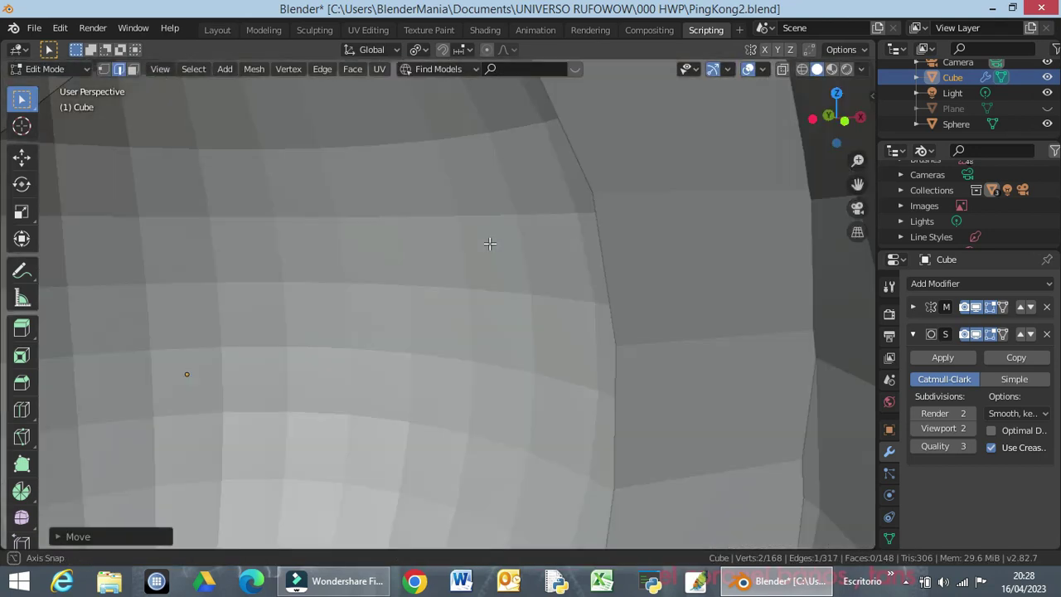
{"action": "scroll", "coordinate": [451, 228], "scroll_direction": "down", "scroll_amount": 5}
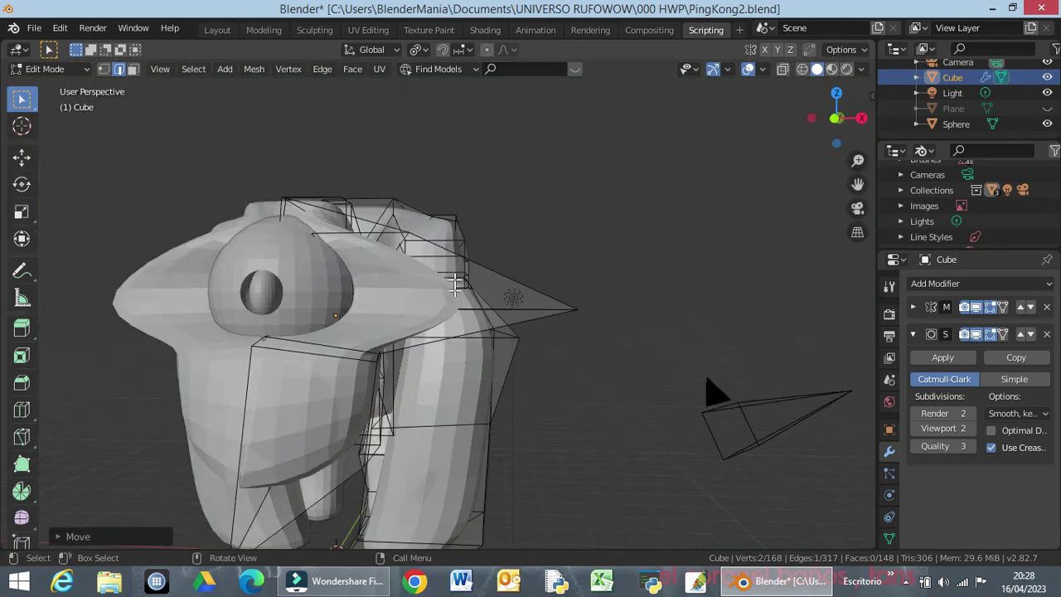
Switch to face selection, select the outer face on top of the front shoulder and move it about -0.3 m along Y
{"action": "middle_click_drag", "start_coordinate": [457, 312], "coordinate": [390, 358]}
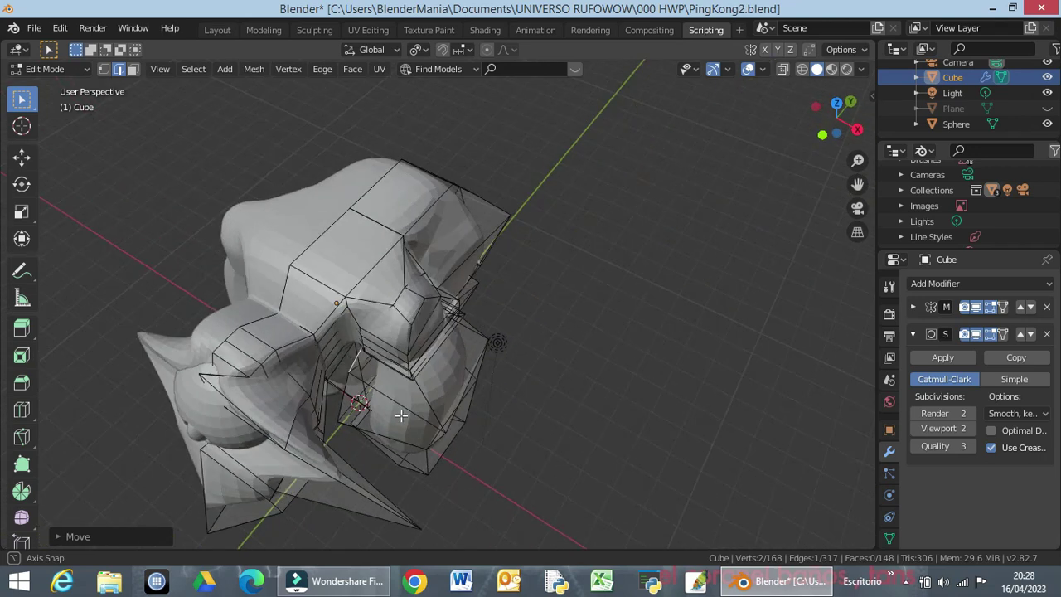
{"action": "left_click", "coordinate": [392, 331]}
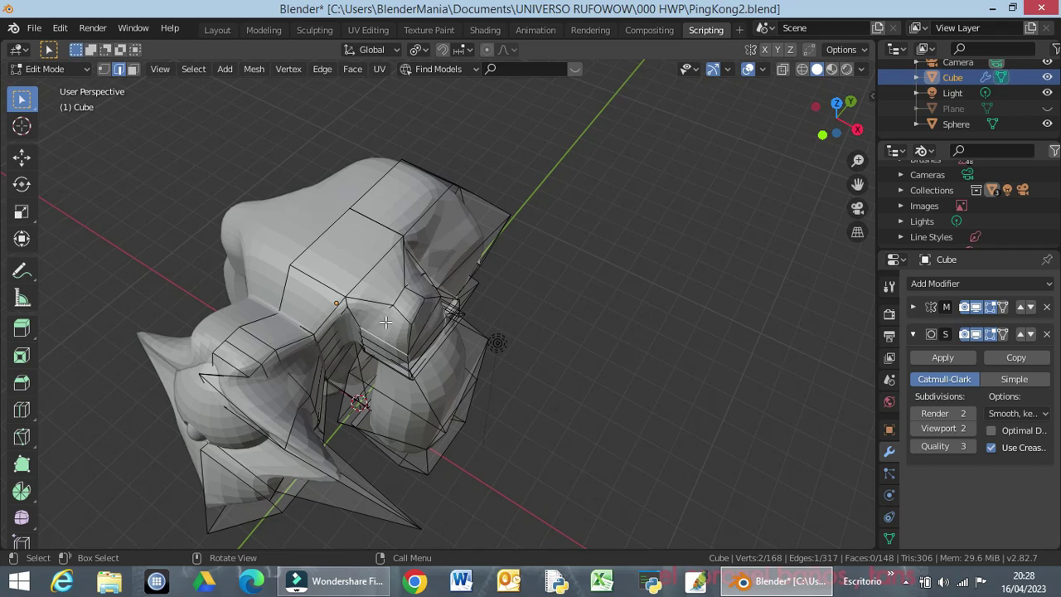
{"action": "key", "text": "3"}
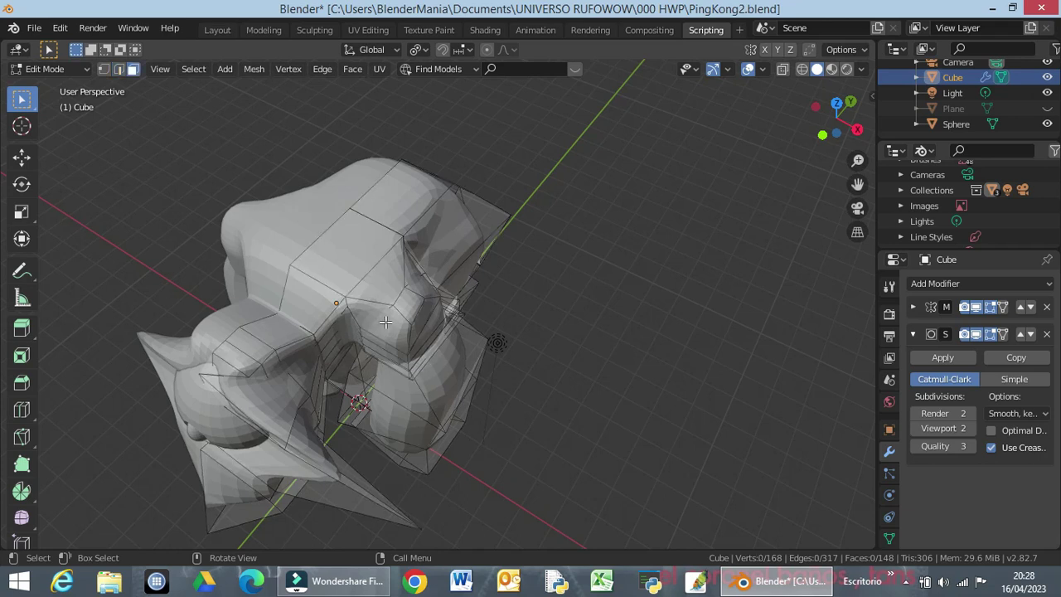
{"action": "left_click", "coordinate": [385, 321]}
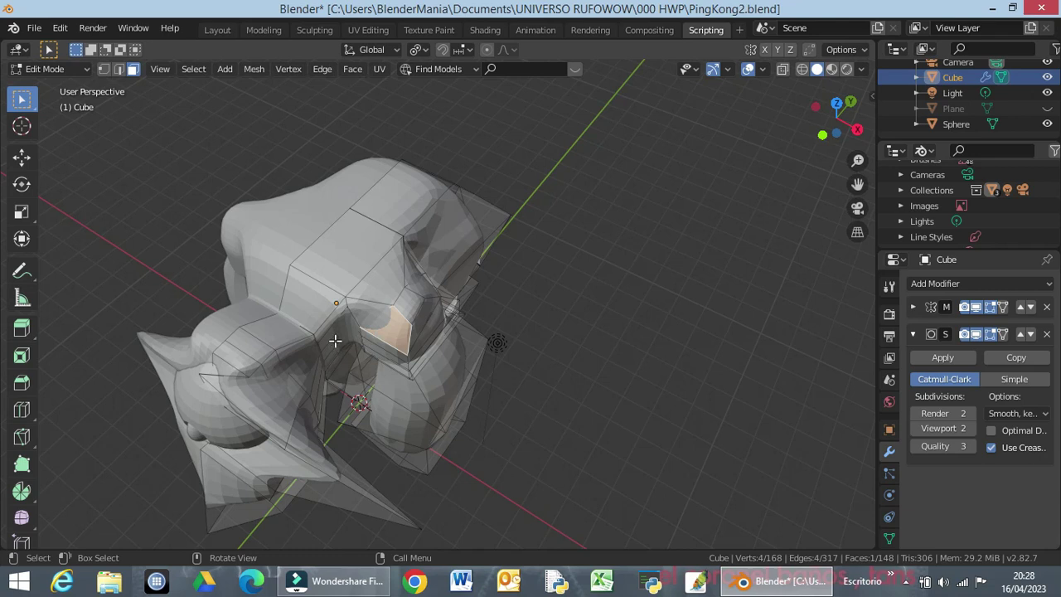
{"action": "key", "text": "g"}
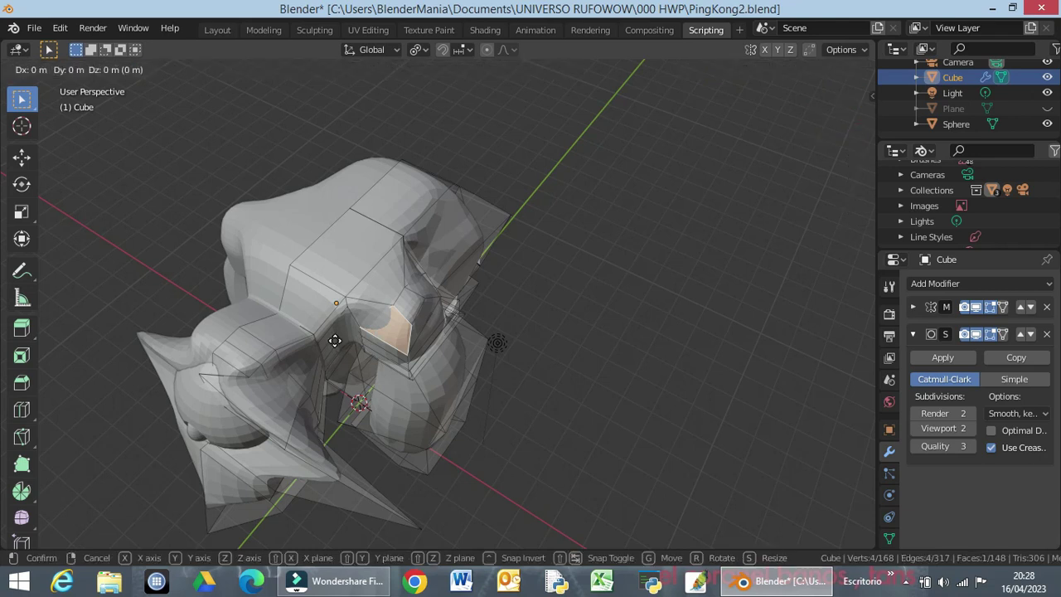
{"action": "key", "text": "y"}
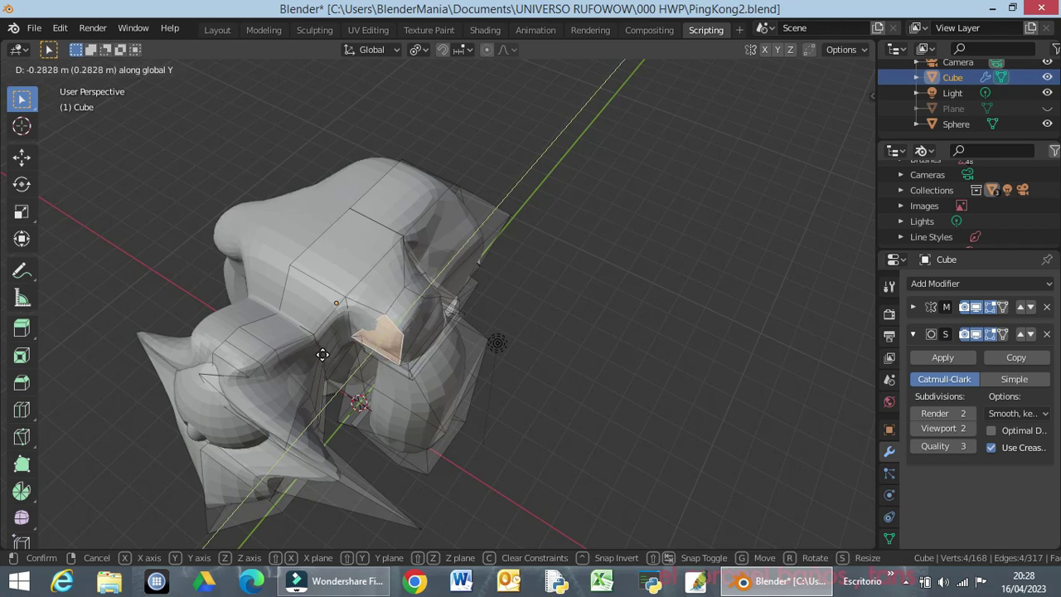
{"action": "left_click", "coordinate": [326, 356]}
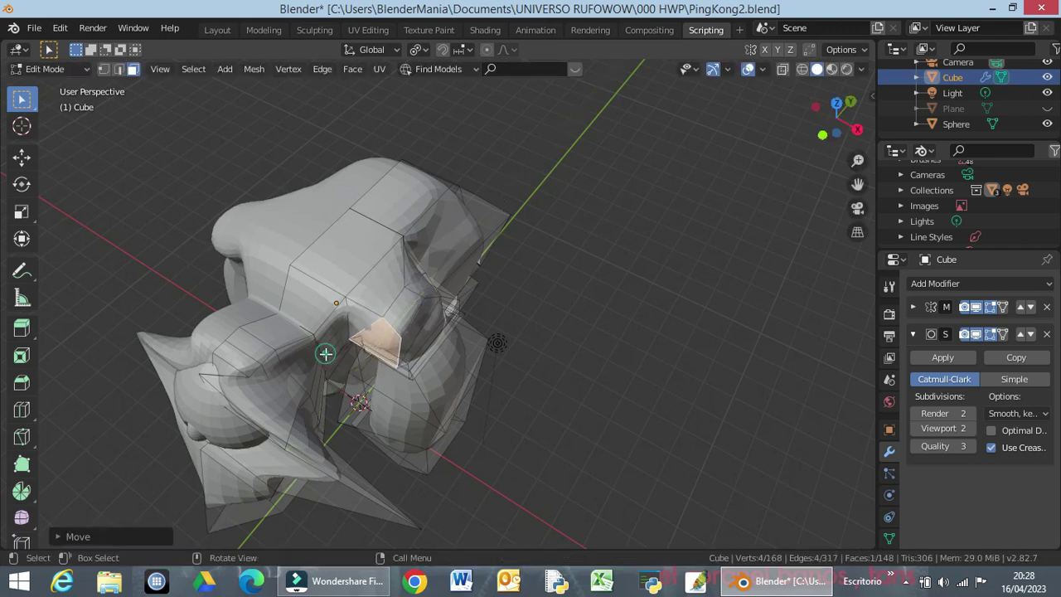
Move the selected outer shoulder face outward about 0.38 m along X
{"action": "middle_click_drag", "start_coordinate": [423, 400], "coordinate": [421, 315]}
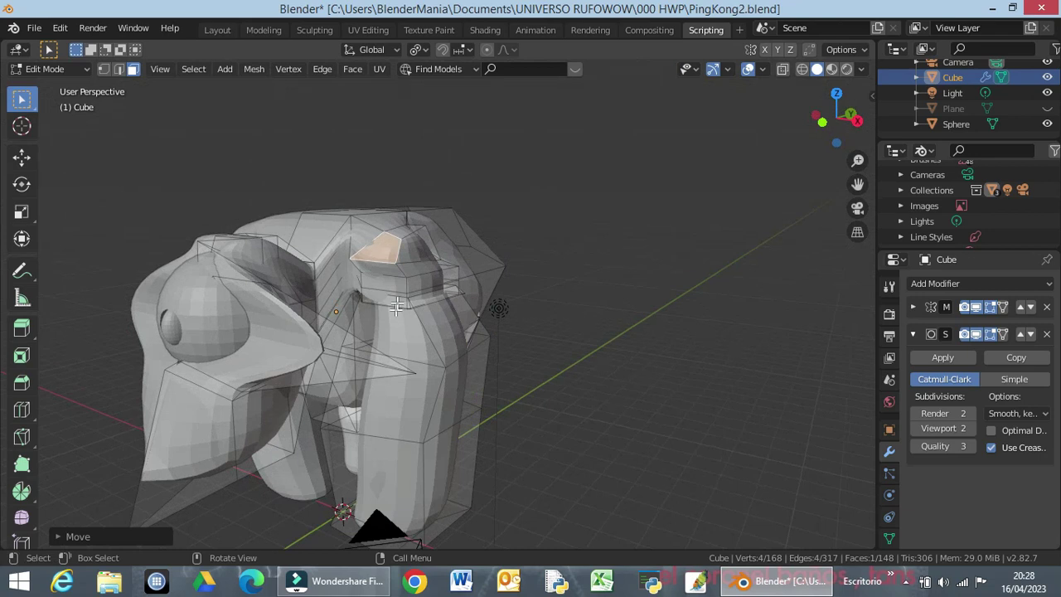
{"action": "middle_click_drag", "start_coordinate": [414, 280], "coordinate": [365, 298]}
{"action": "left_click", "coordinate": [387, 271]}
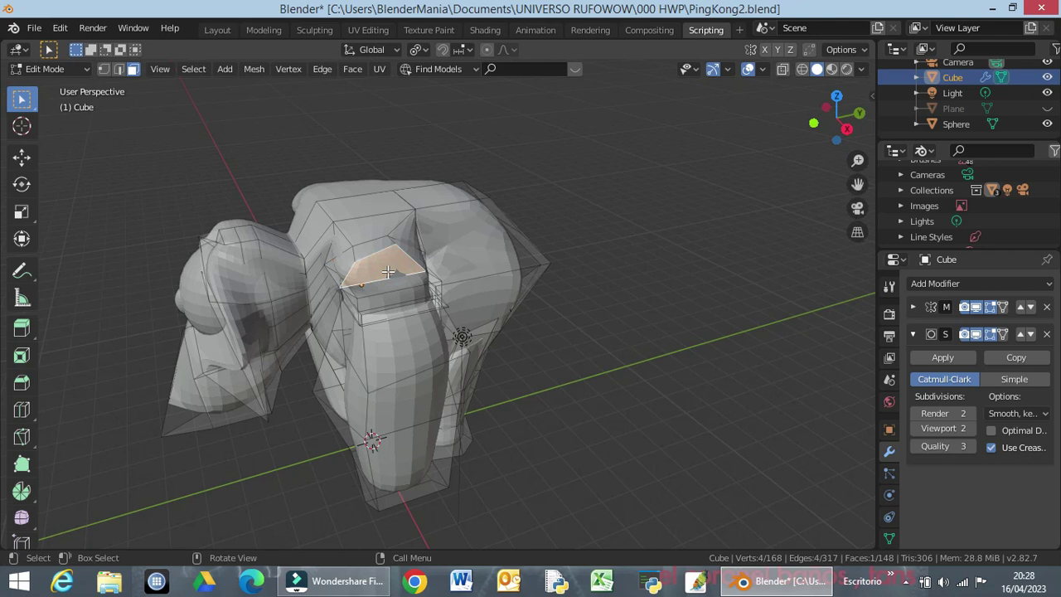
{"action": "key", "text": "g"}
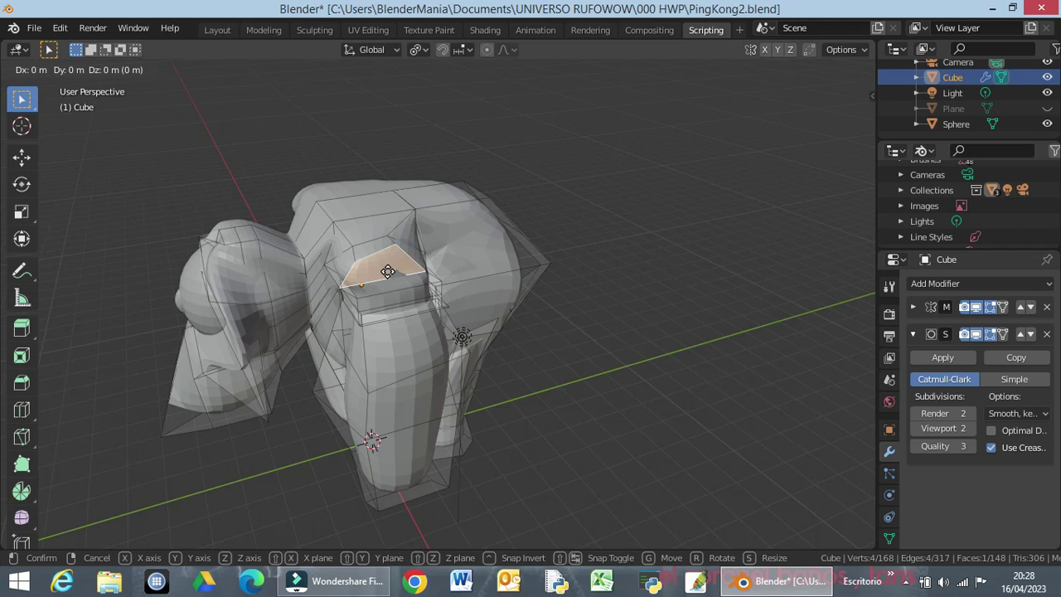
{"action": "key", "text": "x"}
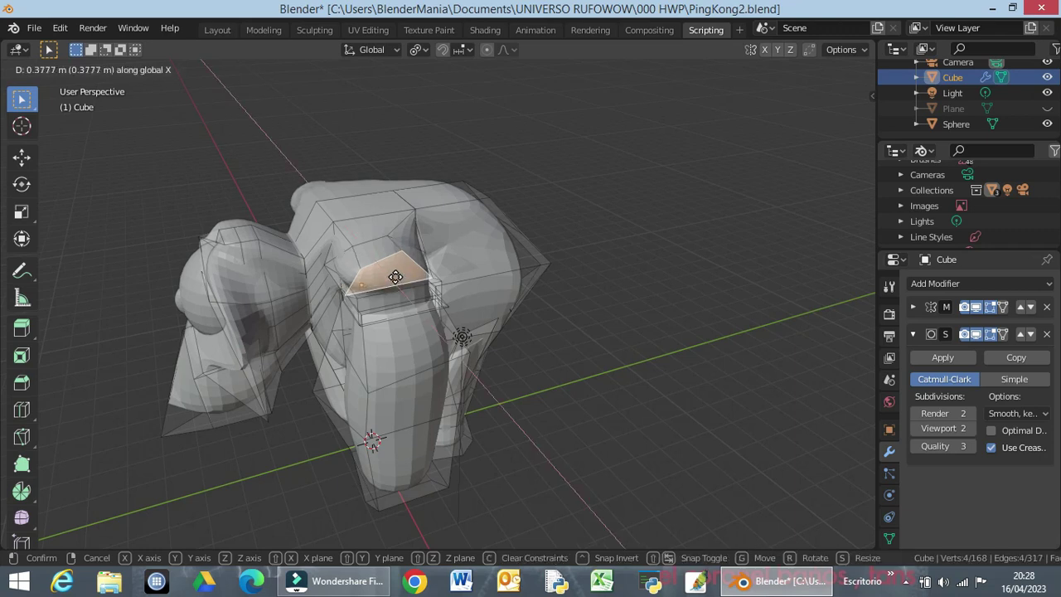
{"action": "left_click", "coordinate": [397, 277]}
Scale the outer shoulder face along X by about -0.5 to reverse its slant
{"action": "middle_click_drag", "start_coordinate": [396, 277], "coordinate": [479, 327]}
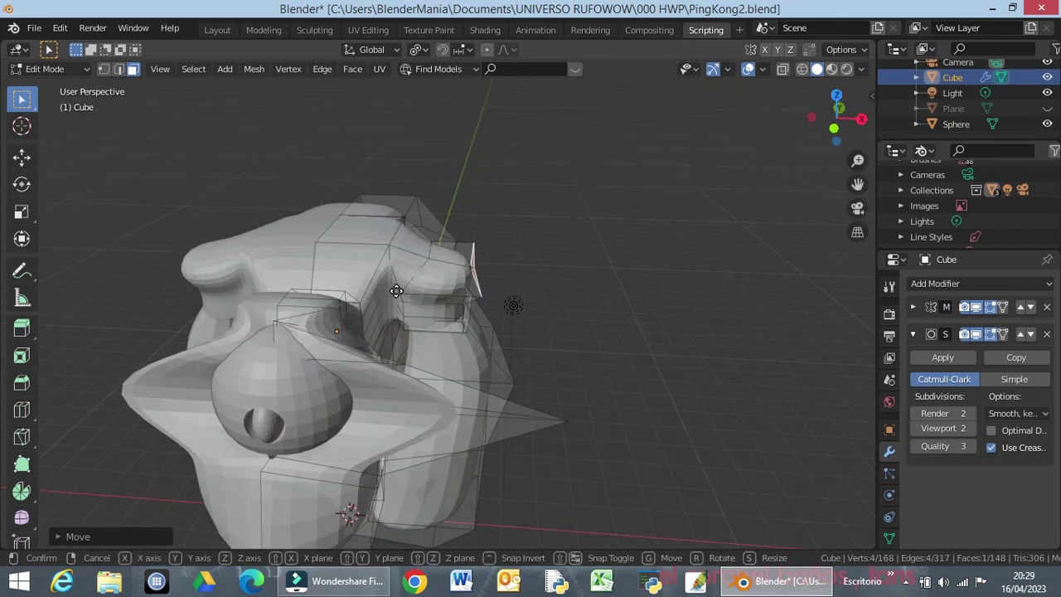
{"action": "key", "text": "g"}
{"action": "key", "text": "x"}
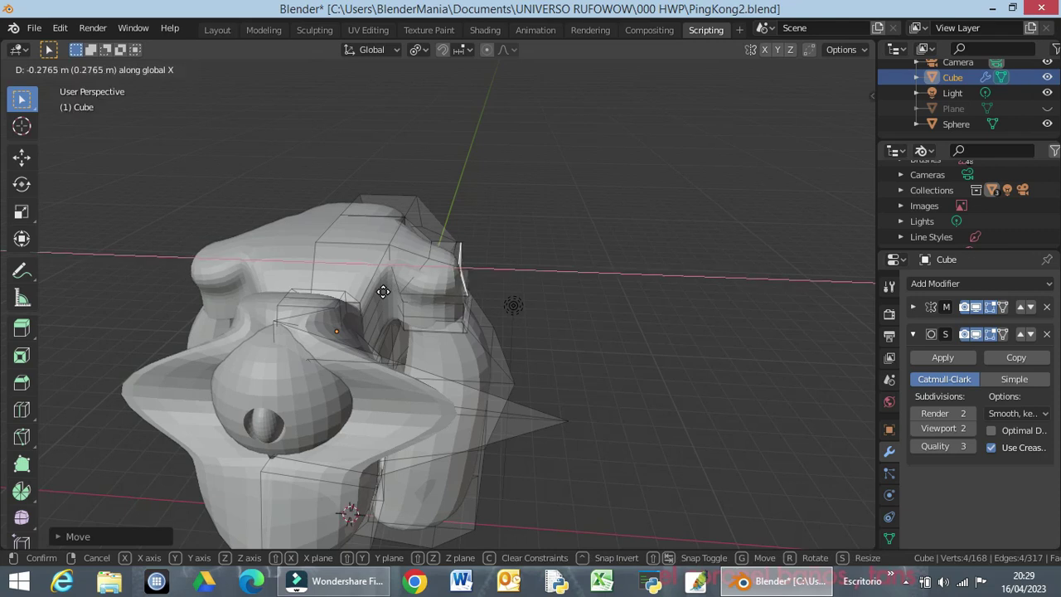
{"action": "key", "text": "s"}
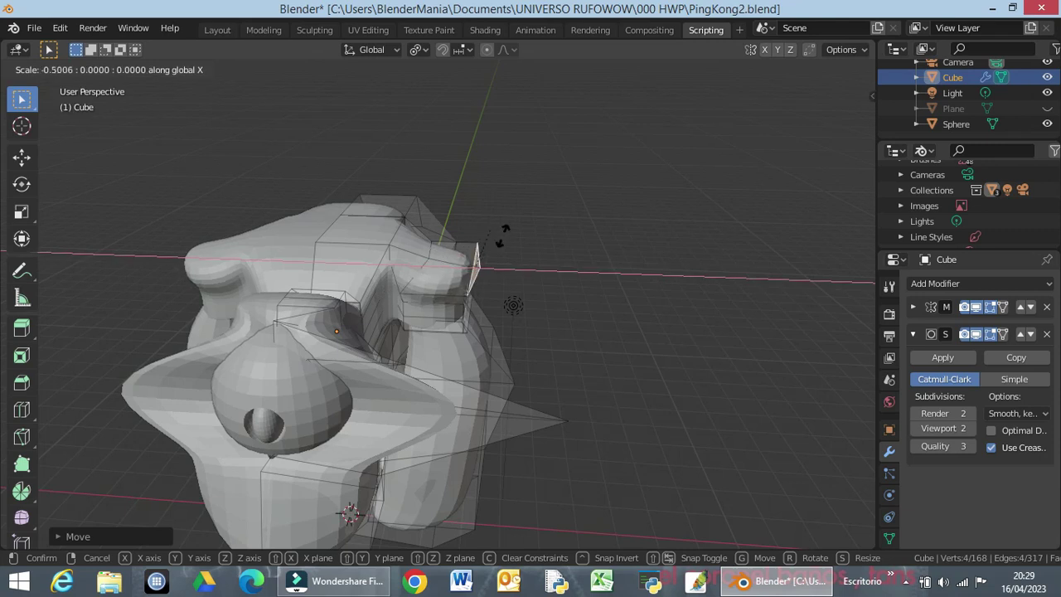
{"action": "left_click", "coordinate": [537, 240]}
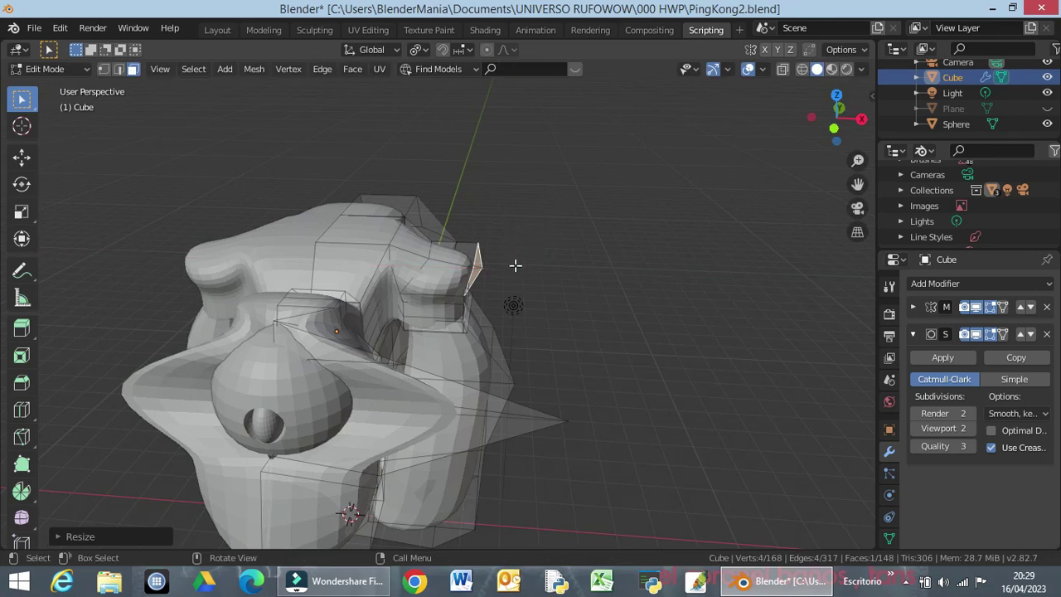
Move the reversed shoulder face inward along X toward the body
{"action": "key", "text": "g"}
{"action": "key", "text": "x"}
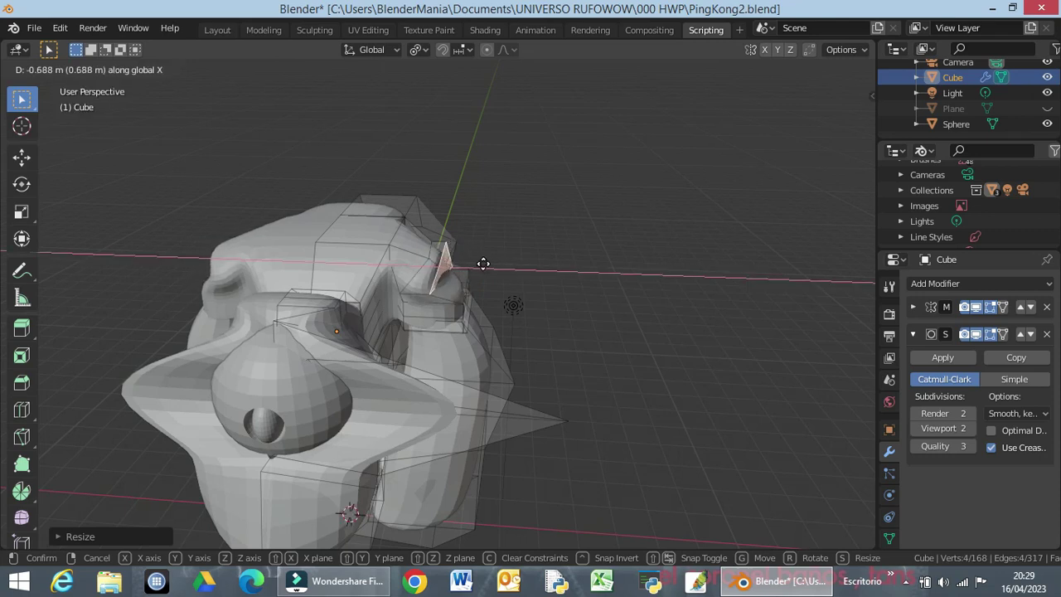
{"action": "left_click", "coordinate": [491, 263]}
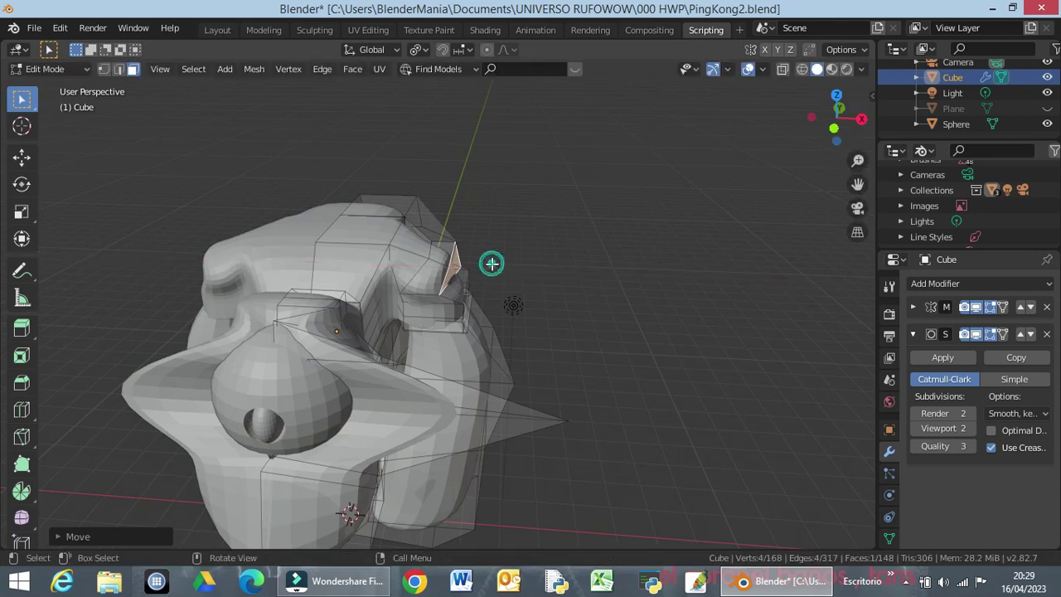
{"action": "middle_click_drag", "start_coordinate": [502, 303], "coordinate": [428, 342]}
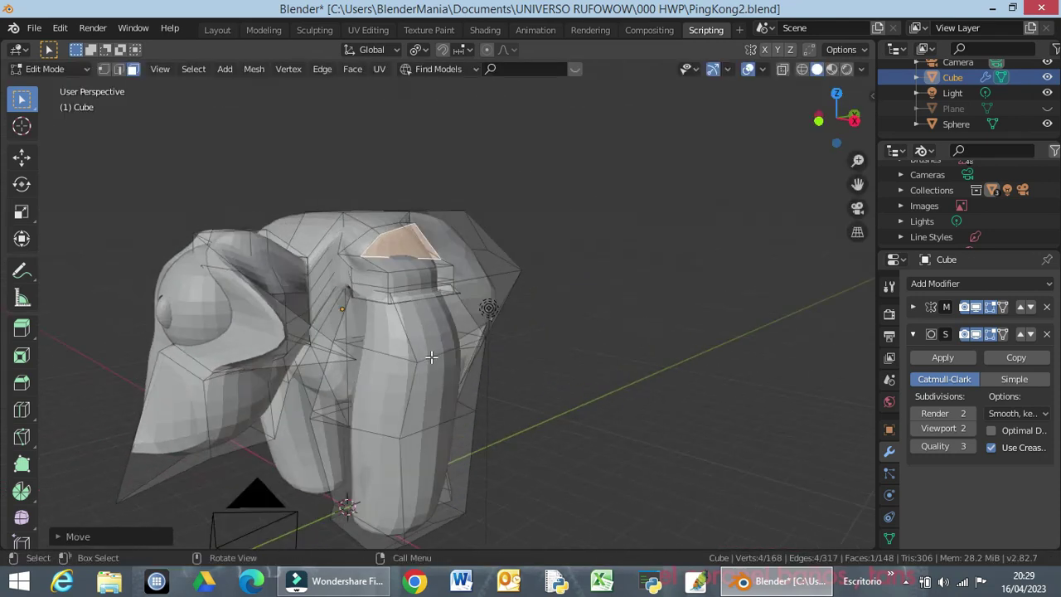
Switch to edge selection, select the edge loop around the upper front arm below the shoulder and scale it to about 0.78
{"action": "left_click", "coordinate": [433, 358], "text": "alt"}
{"action": "left_click", "coordinate": [615, 347]}
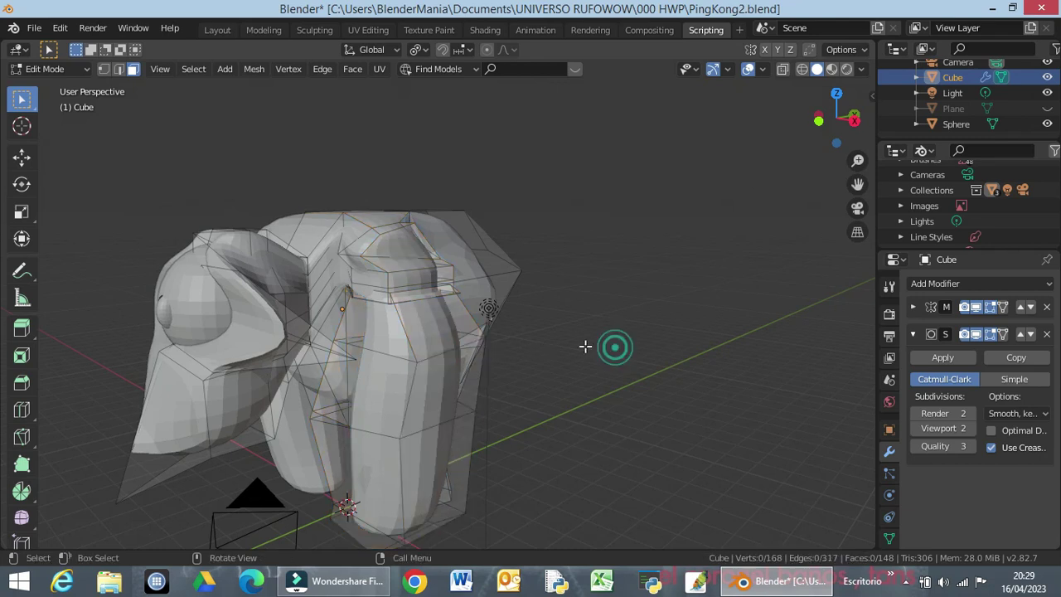
{"action": "key", "text": "2"}
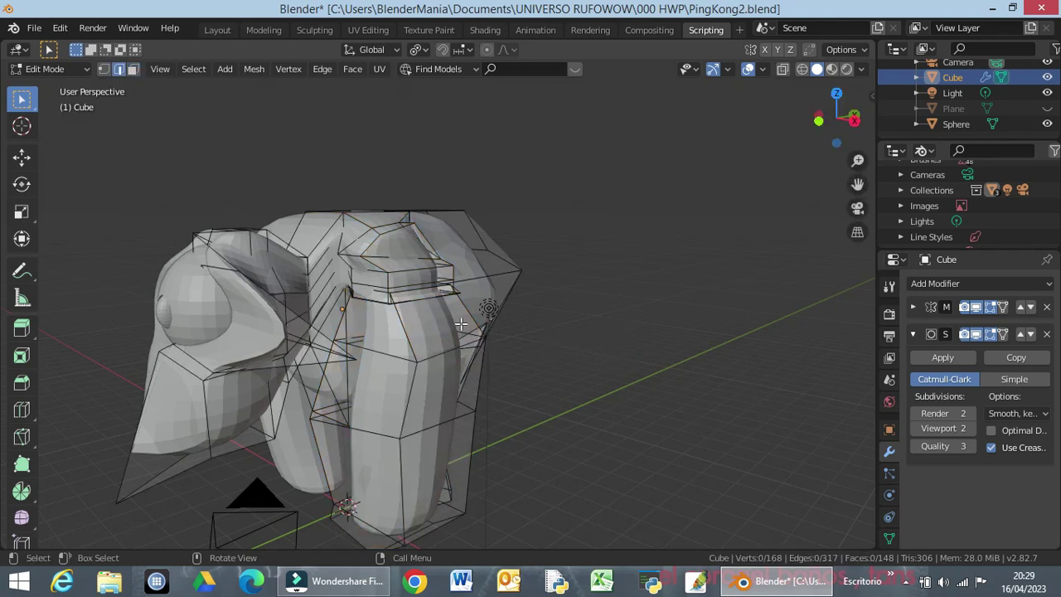
{"action": "left_click", "coordinate": [443, 349], "text": "alt"}
{"action": "key", "text": "s"}
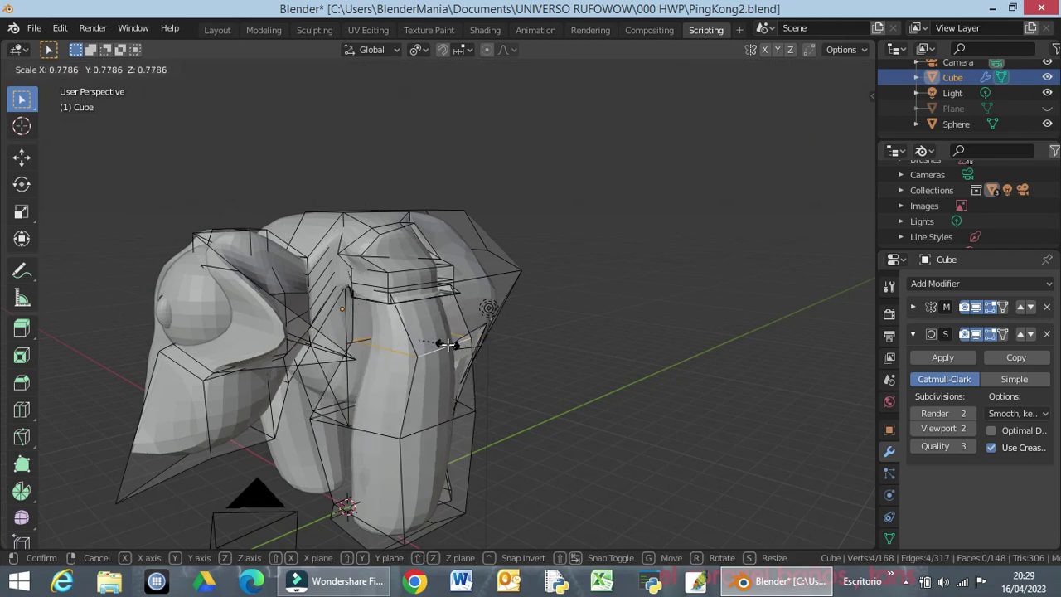
{"action": "left_click", "coordinate": [447, 343]}
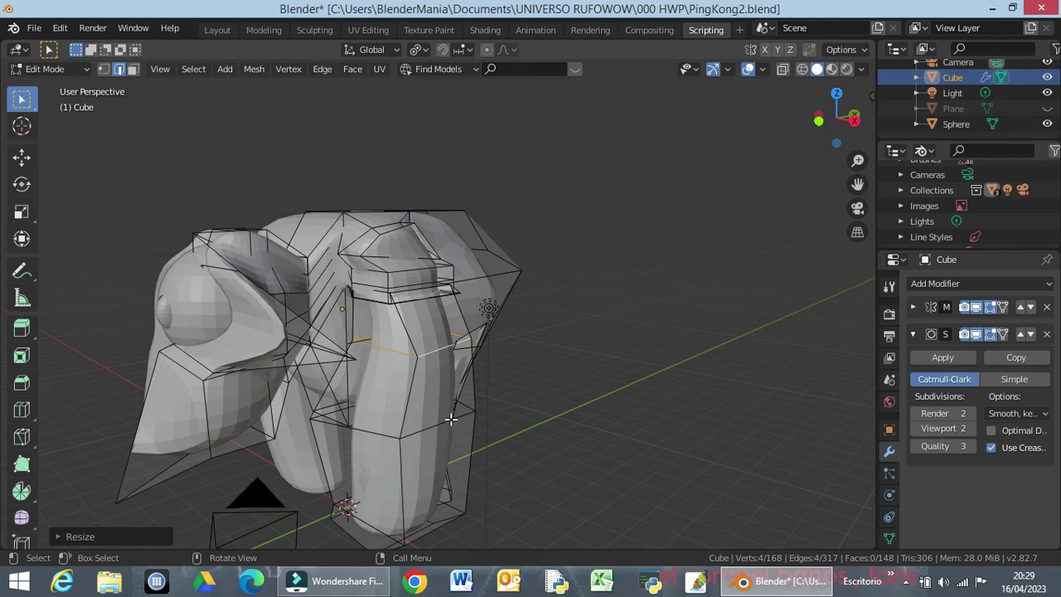
Select the edge loop around the middle of the front arm and scale it to about 0.32
{"action": "left_click", "coordinate": [450, 415], "text": "alt"}
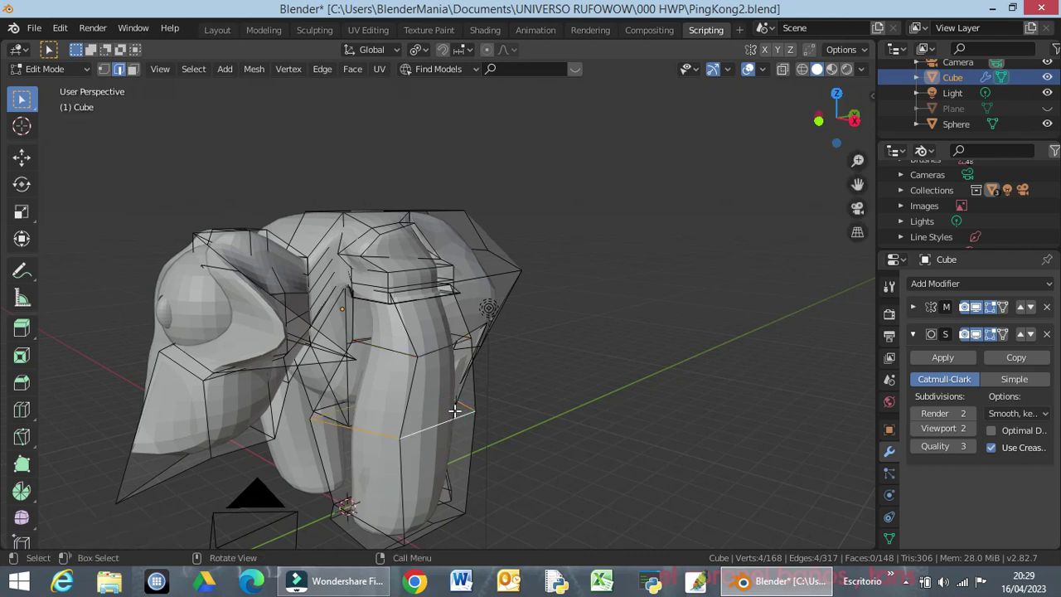
{"action": "key", "text": "a"}
{"action": "left_click", "coordinate": [472, 423]}
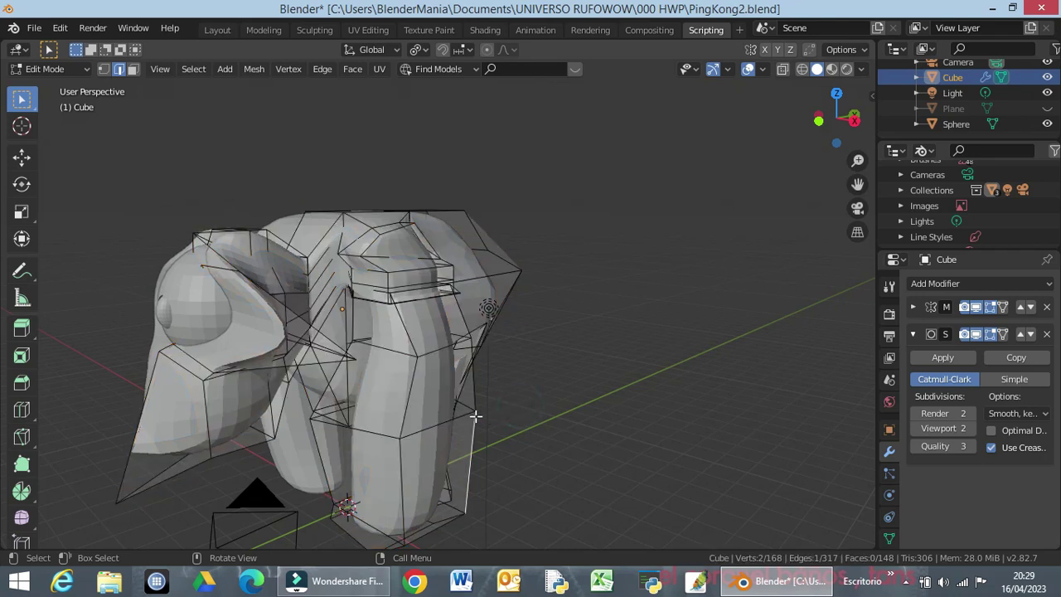
{"action": "left_click", "coordinate": [467, 414], "text": "alt"}
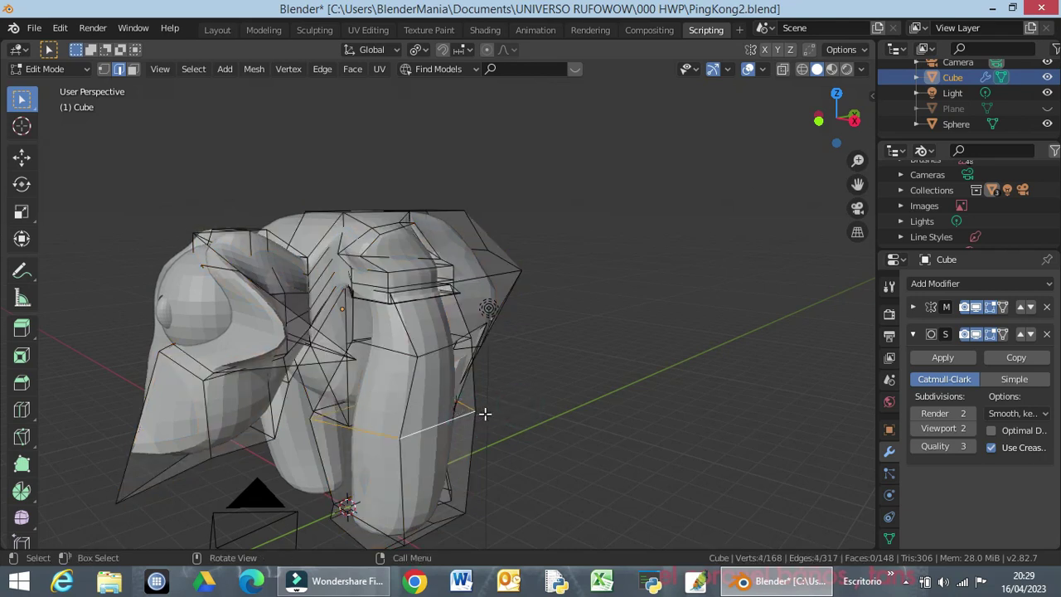
{"action": "key", "text": "s"}
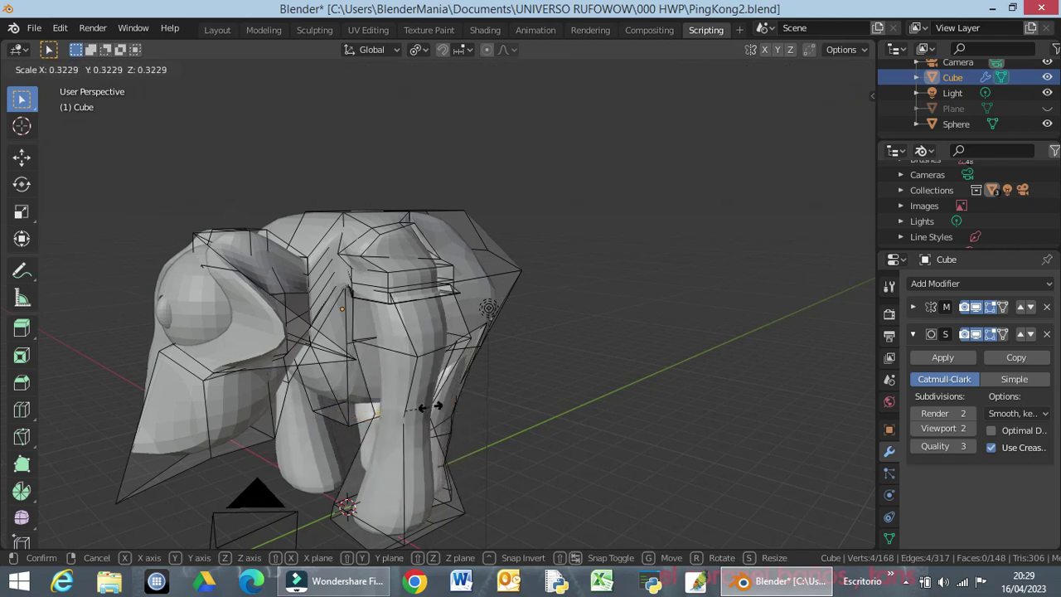
{"action": "left_click", "coordinate": [429, 406]}
Select the edge loop at the base of the front arm and scale it to about 1.24 to widen the hand
{"action": "middle_click_drag", "start_coordinate": [456, 529], "coordinate": [511, 502]}
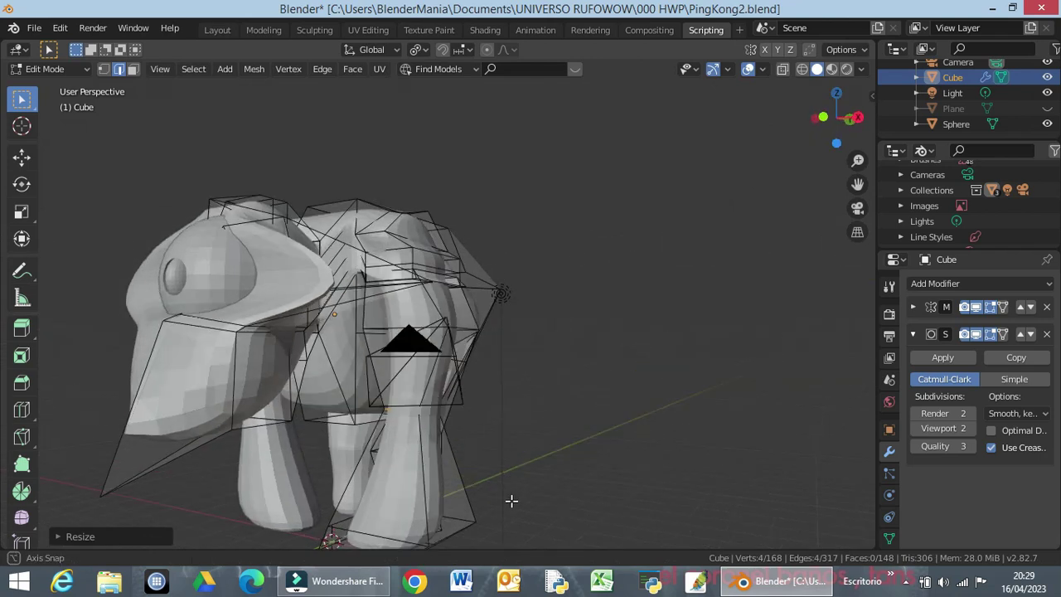
{"action": "left_click", "coordinate": [394, 538], "text": "alt"}
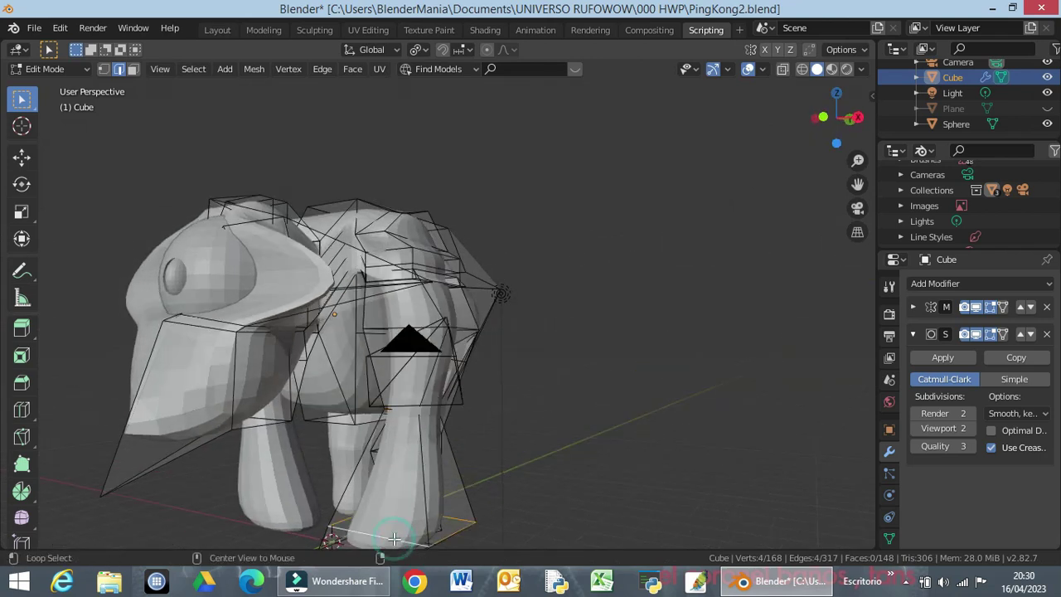
{"action": "key", "text": "s"}
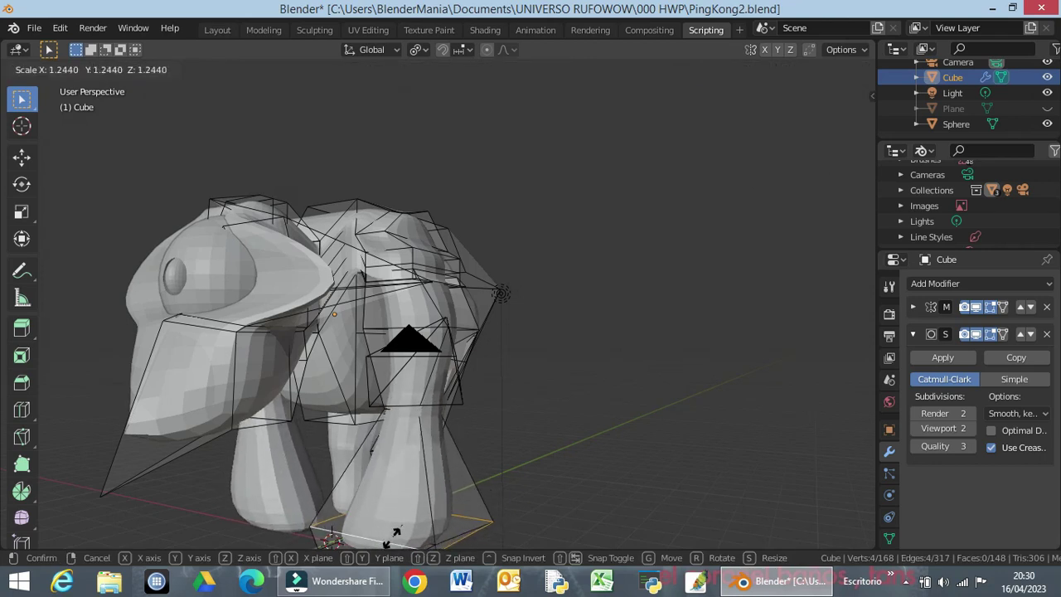
{"action": "left_click", "coordinate": [391, 538]}
Select the edge loop around the upper front arm below the shoulder and scale it up to thicken the arm
{"action": "middle_click_drag", "start_coordinate": [497, 476], "coordinate": [433, 470]}
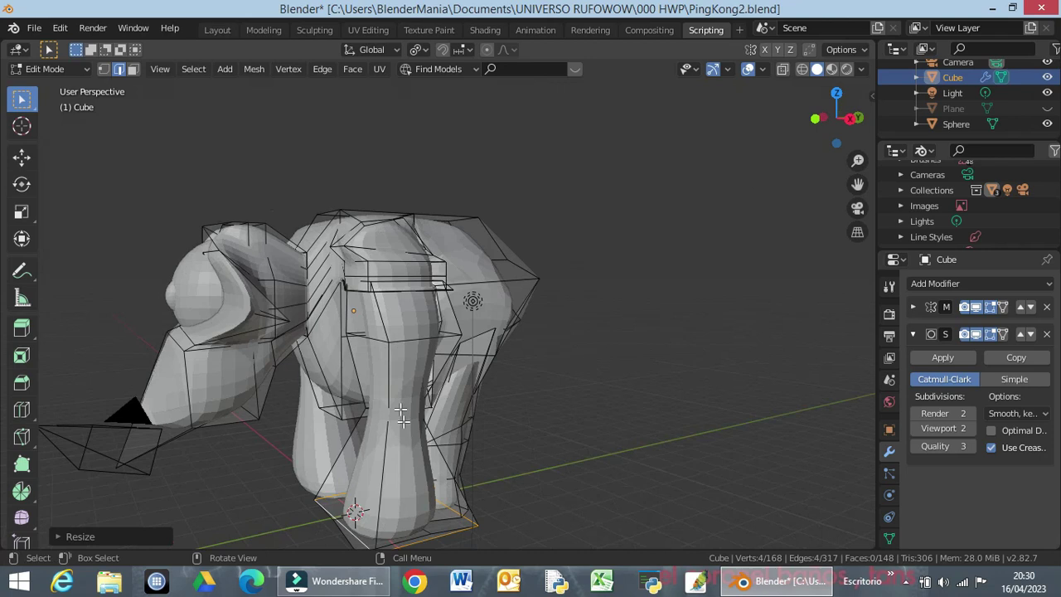
{"action": "left_click", "coordinate": [416, 343], "text": "alt"}
{"action": "key", "text": "s"}
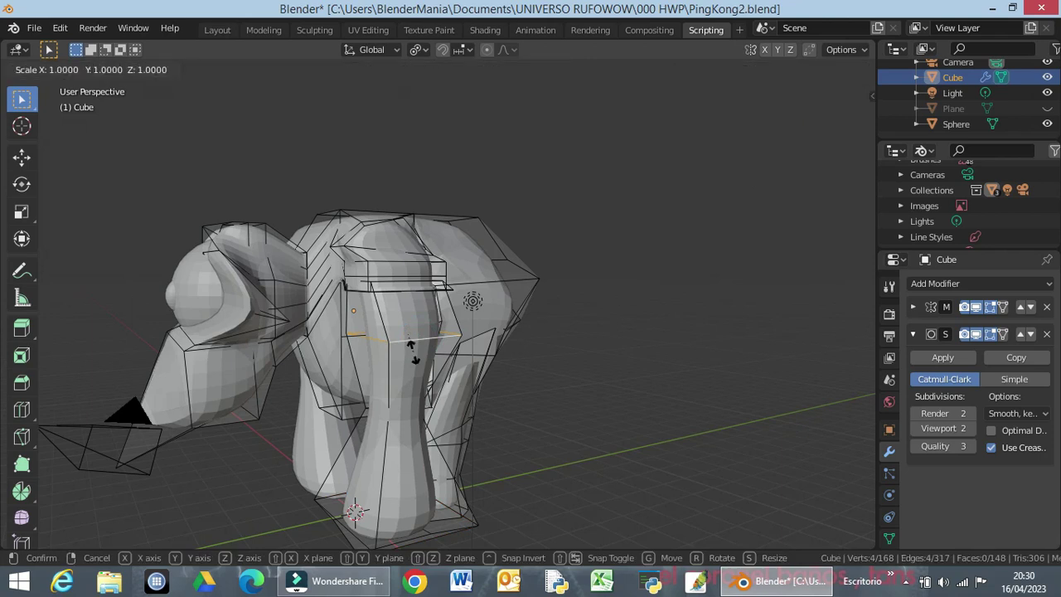
{"action": "left_click", "coordinate": [416, 354]}
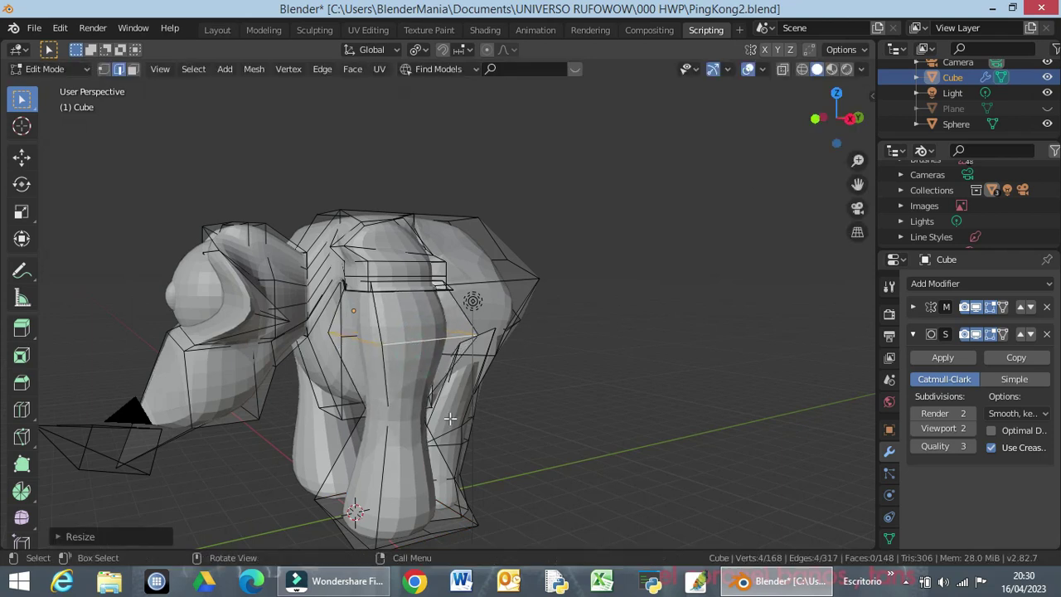
Save the model to the existing file PingKong2.blend
{"action": "middle_click_drag", "start_coordinate": [449, 418], "coordinate": [571, 422]}
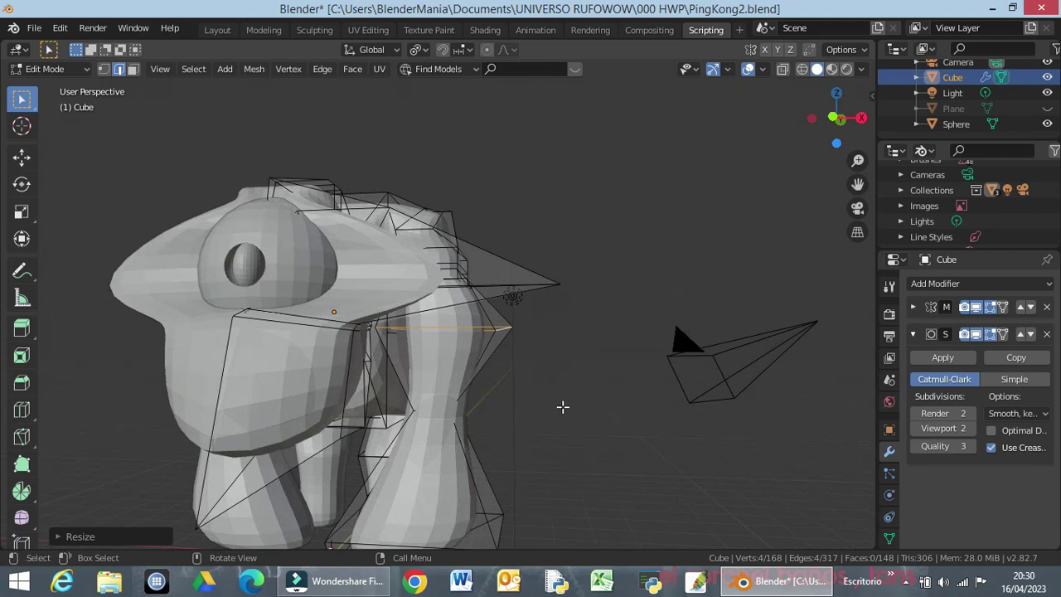
{"action": "left_click", "coordinate": [34, 27]}
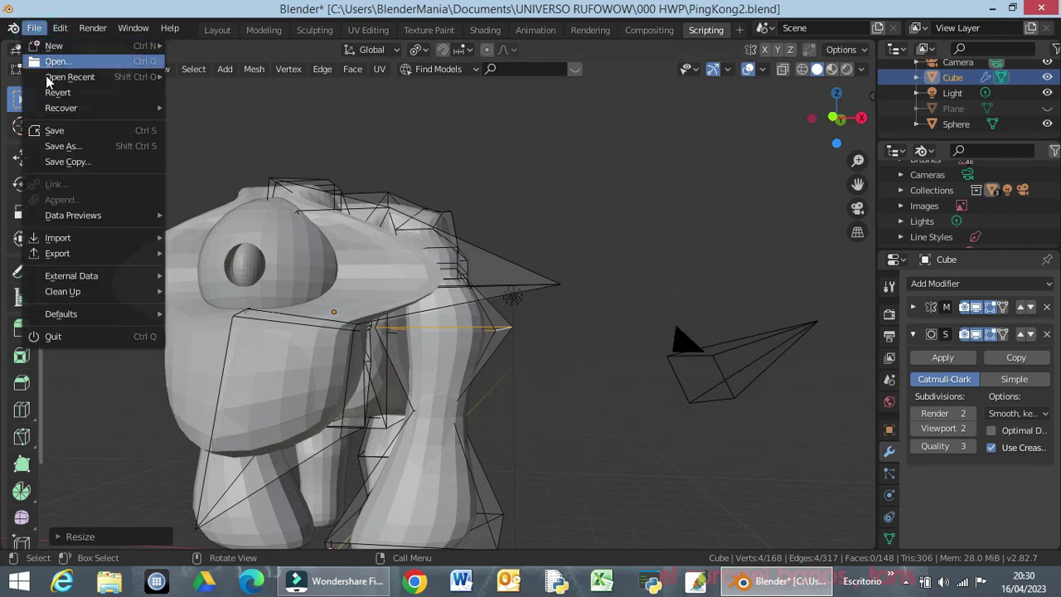
{"action": "left_click", "coordinate": [66, 132]}
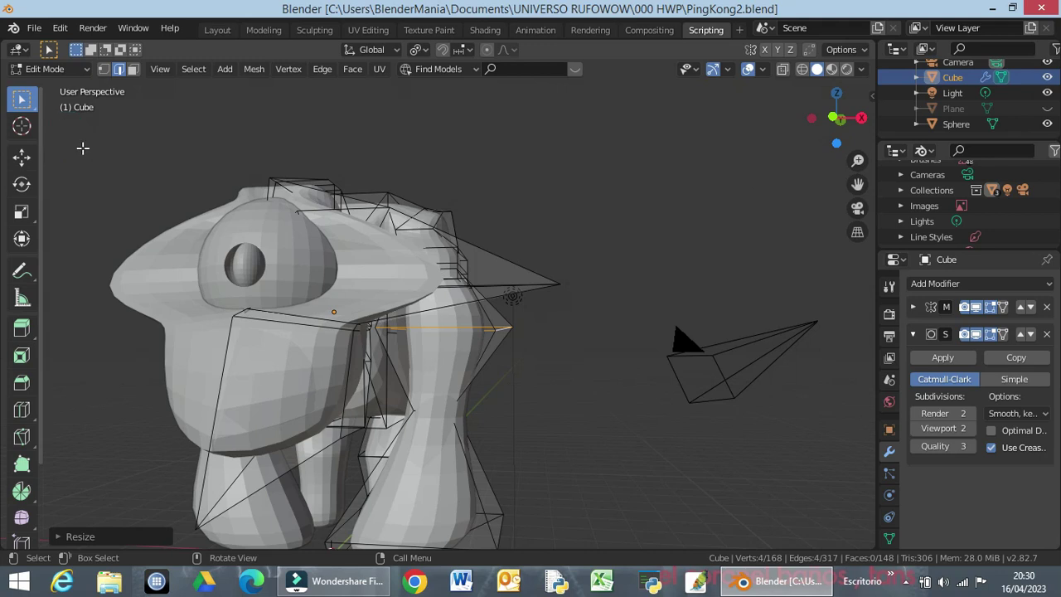
Scale the bottom face of the hind leg to about 1.67 to widen the foot, and clear the selection
{"action": "scroll", "coordinate": [571, 333], "scroll_direction": "down", "scroll_amount": 1}
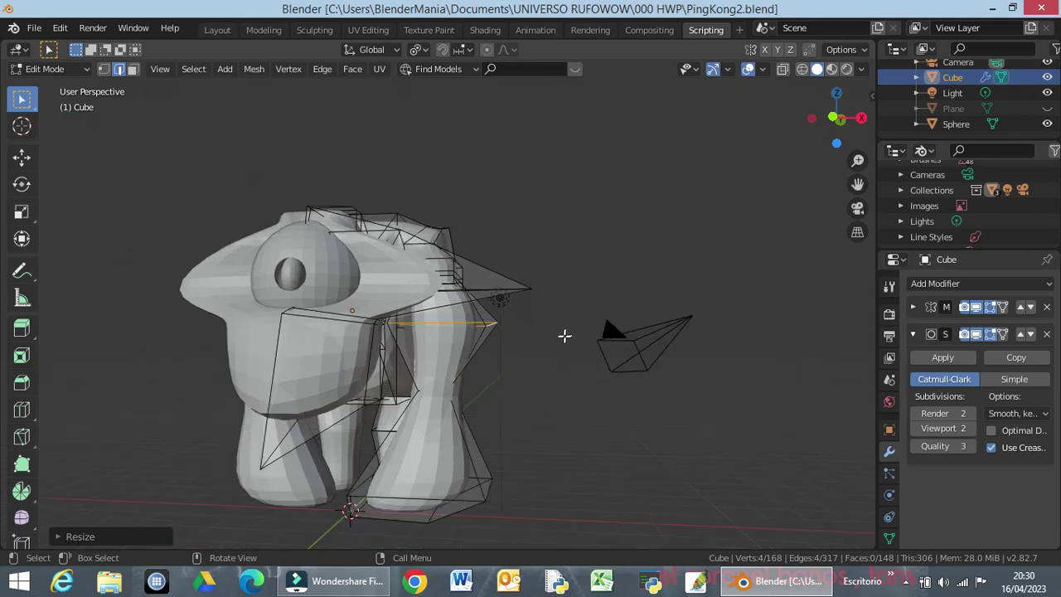
{"action": "key", "text": "Tab"}
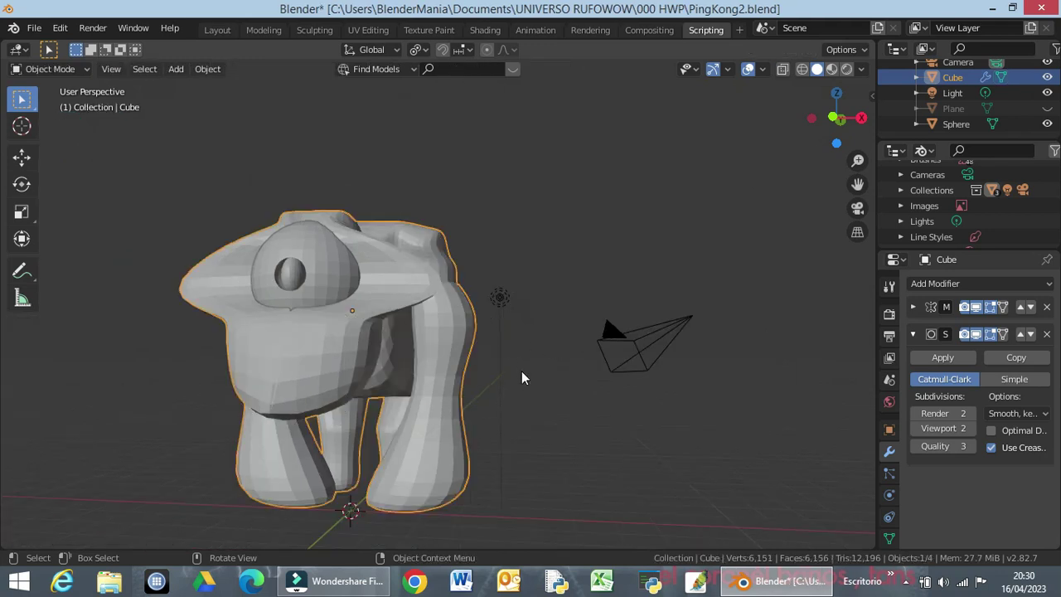
{"action": "middle_click_drag", "start_coordinate": [521, 370], "coordinate": [177, 360]}
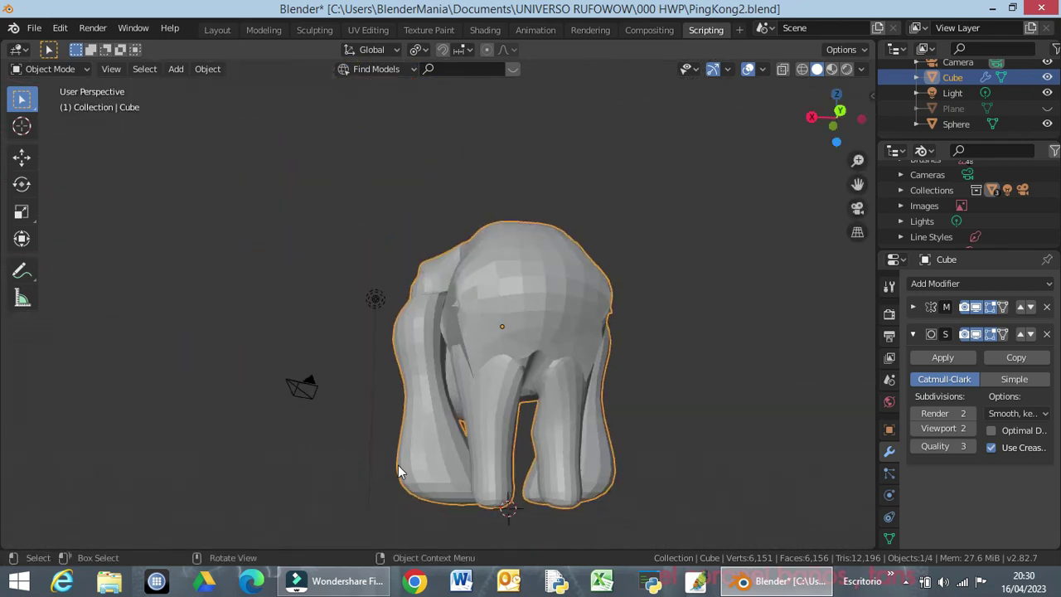
{"action": "mouse_move", "coordinate": [572, 464]}
{"action": "middle_mouse_down"}
{"action": "mouse_move", "coordinate": [577, 496]}
{"action": "mouse_move", "coordinate": [561, 460]}
{"action": "middle_mouse_up"}
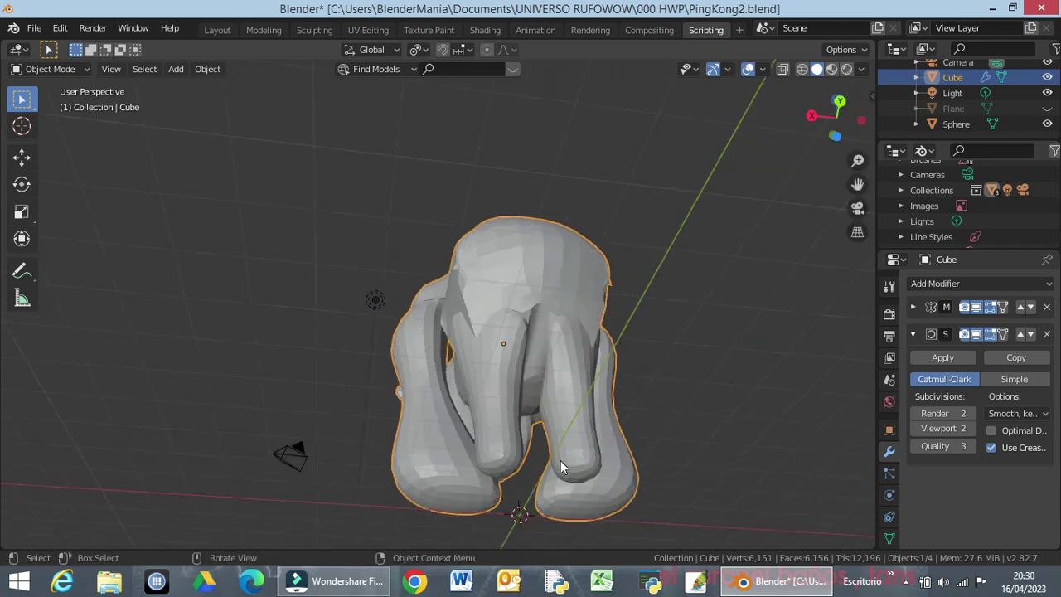
{"action": "key", "text": "Tab"}
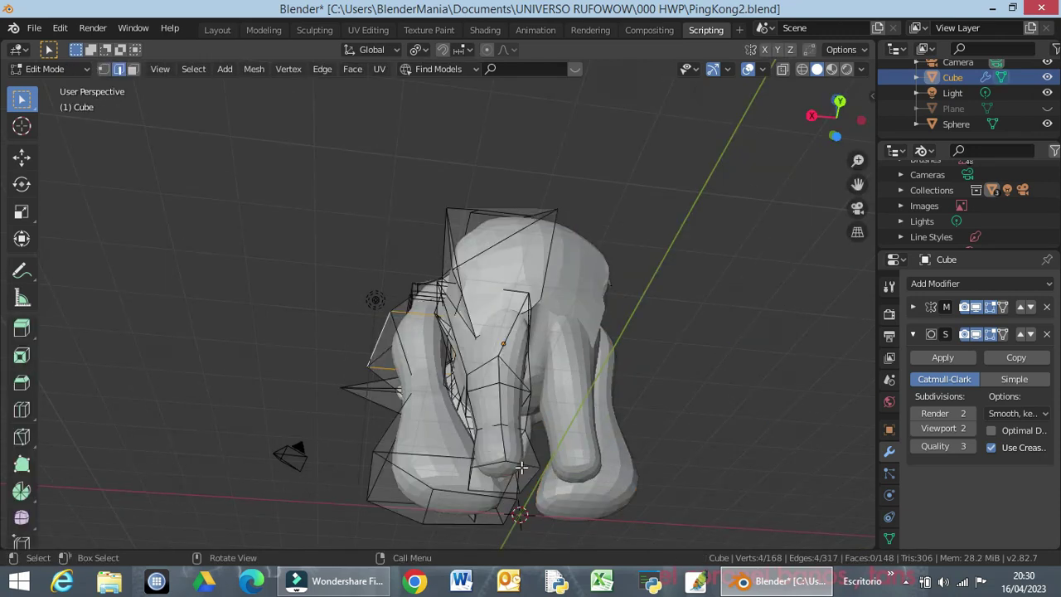
{"action": "key", "text": "alt"}
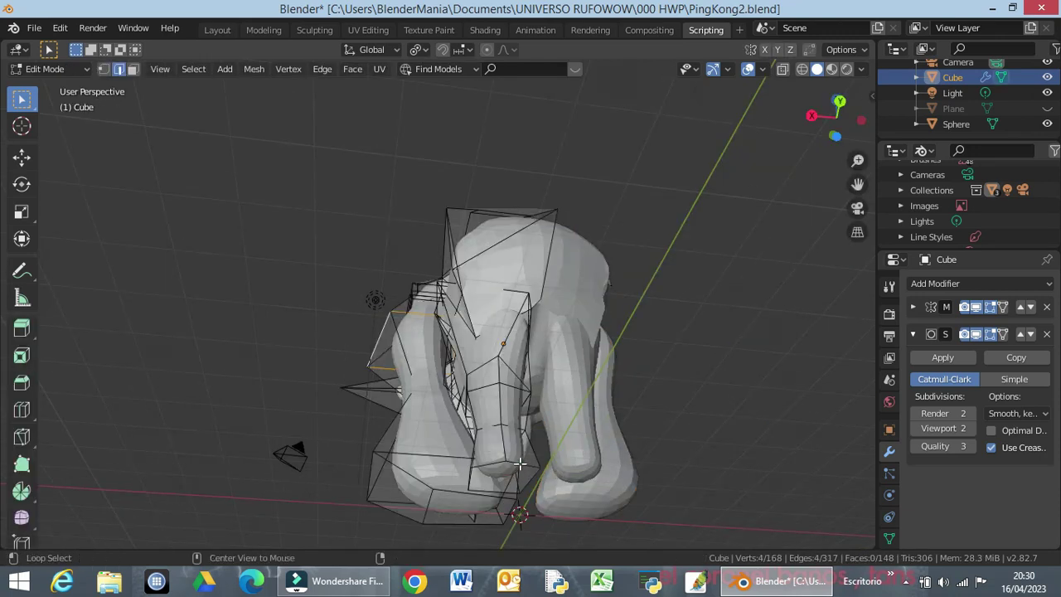
{"action": "left_click", "coordinate": [520, 464]}
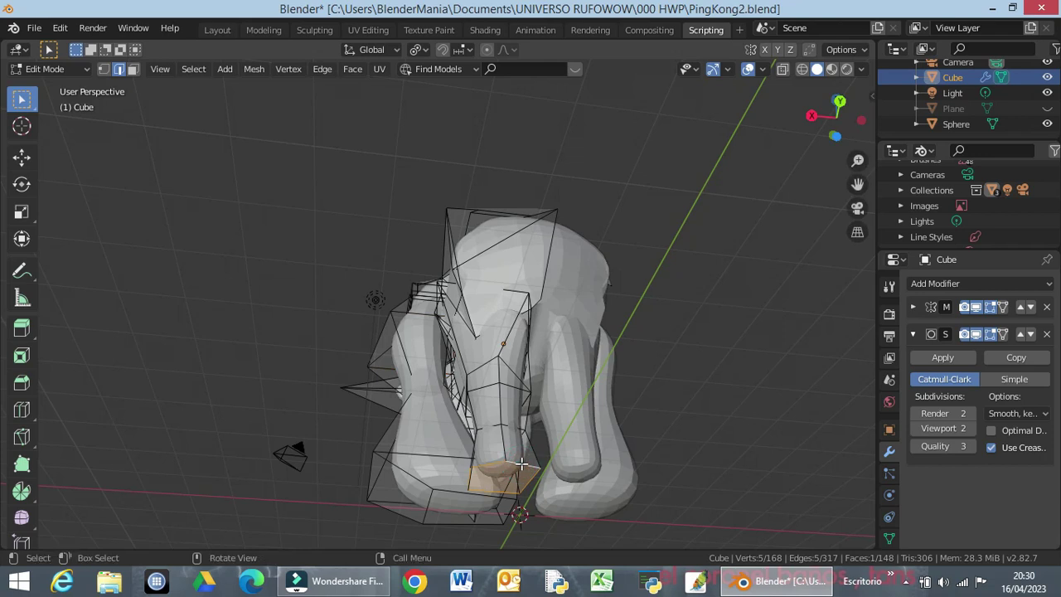
{"action": "key", "text": "s"}
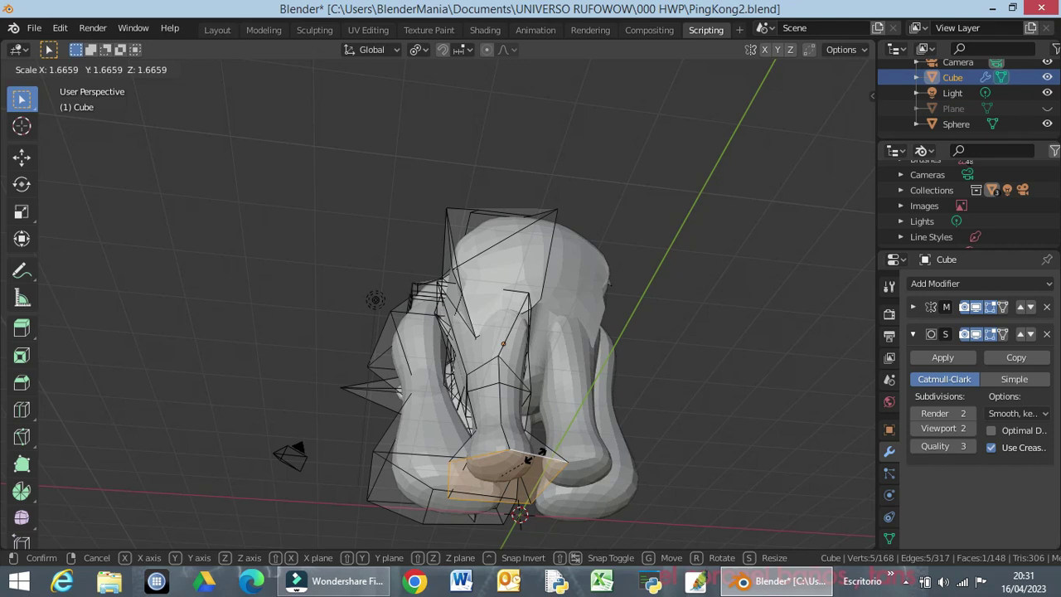
{"action": "left_click", "coordinate": [540, 454]}
{"action": "middle_click_drag", "start_coordinate": [560, 487], "coordinate": [682, 511]}
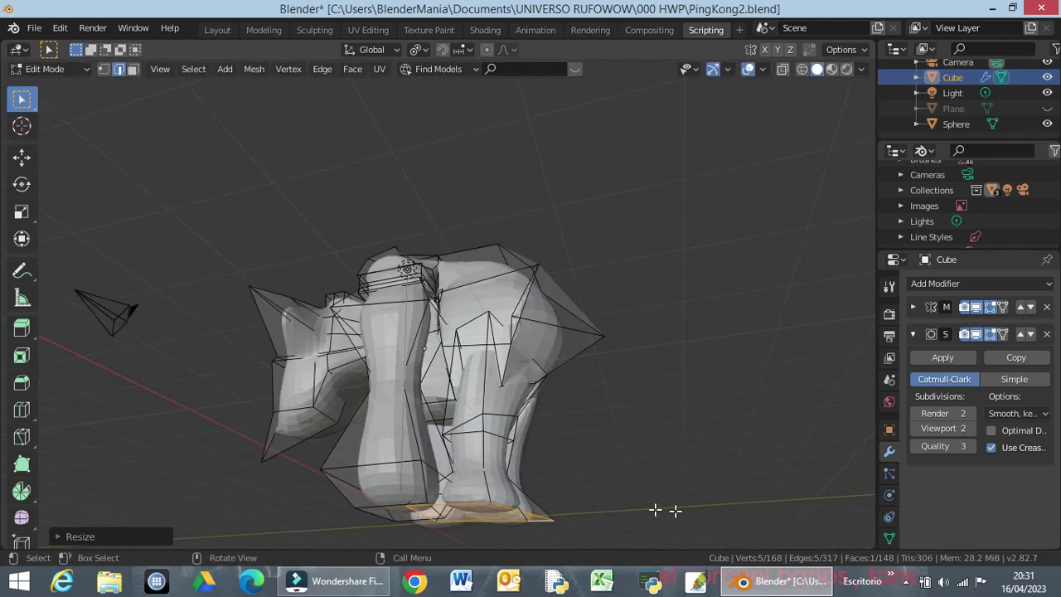
{"action": "middle_click_drag", "start_coordinate": [525, 483], "coordinate": [392, 516]}
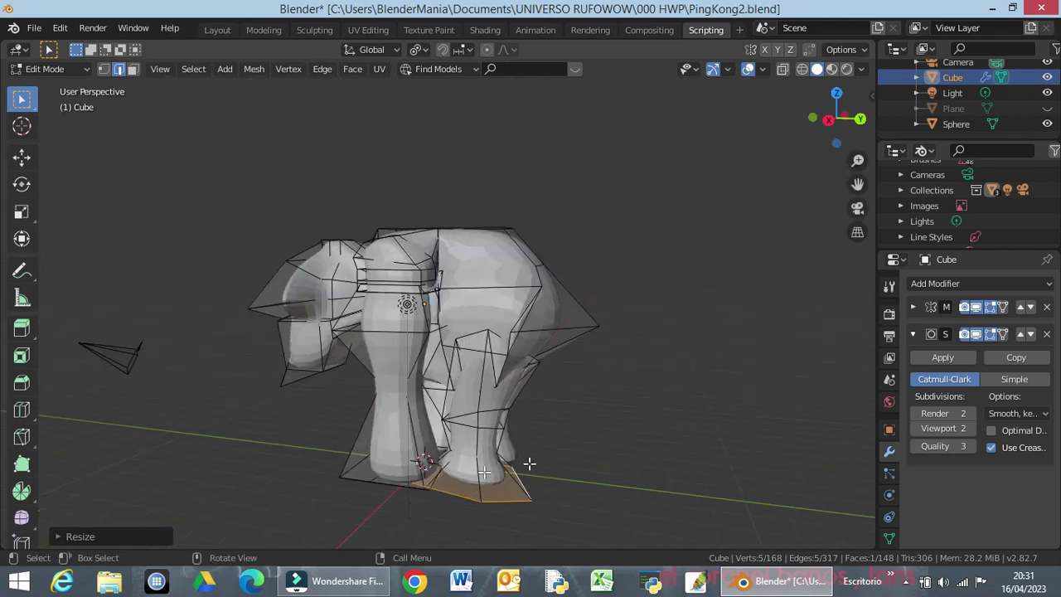
{"action": "left_click", "coordinate": [645, 434]}
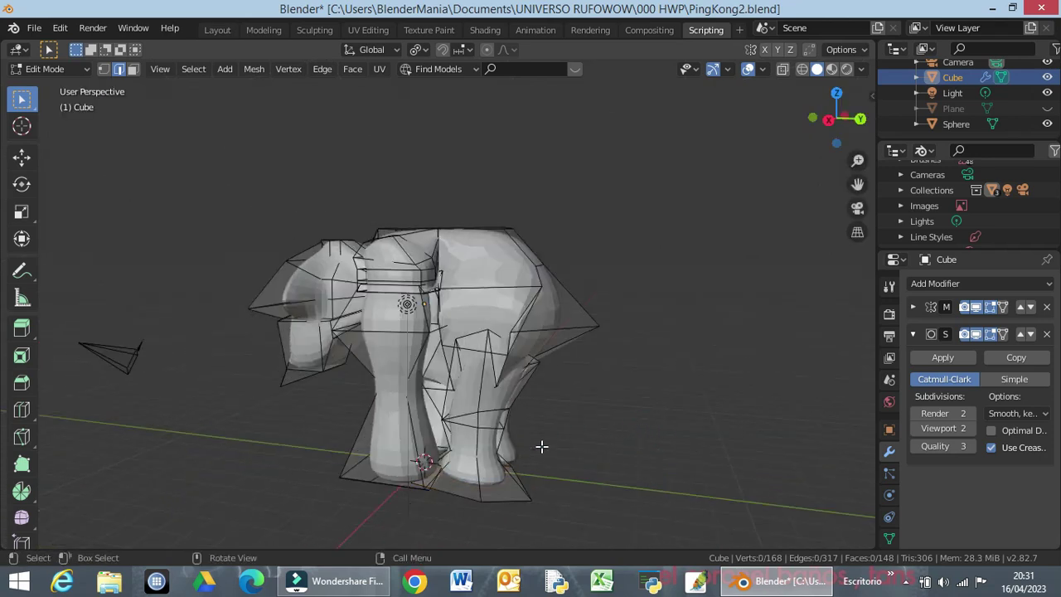
Select the edge in the crease behind the shoulder and move it inward about 0.30 m along X
{"action": "key", "text": "Tab"}
{"action": "mouse_move", "coordinate": [511, 450]}
{"action": "middle_mouse_down"}
{"action": "mouse_move", "coordinate": [563, 473]}
{"action": "mouse_move", "coordinate": [720, 402]}
{"action": "mouse_move", "coordinate": [731, 427]}
{"action": "mouse_move", "coordinate": [714, 455]}
{"action": "mouse_move", "coordinate": [552, 473]}
{"action": "mouse_move", "coordinate": [627, 447]}
{"action": "mouse_move", "coordinate": [597, 459]}
{"action": "mouse_move", "coordinate": [534, 452]}
{"action": "mouse_move", "coordinate": [577, 440]}
{"action": "mouse_move", "coordinate": [497, 464]}
{"action": "middle_mouse_up"}
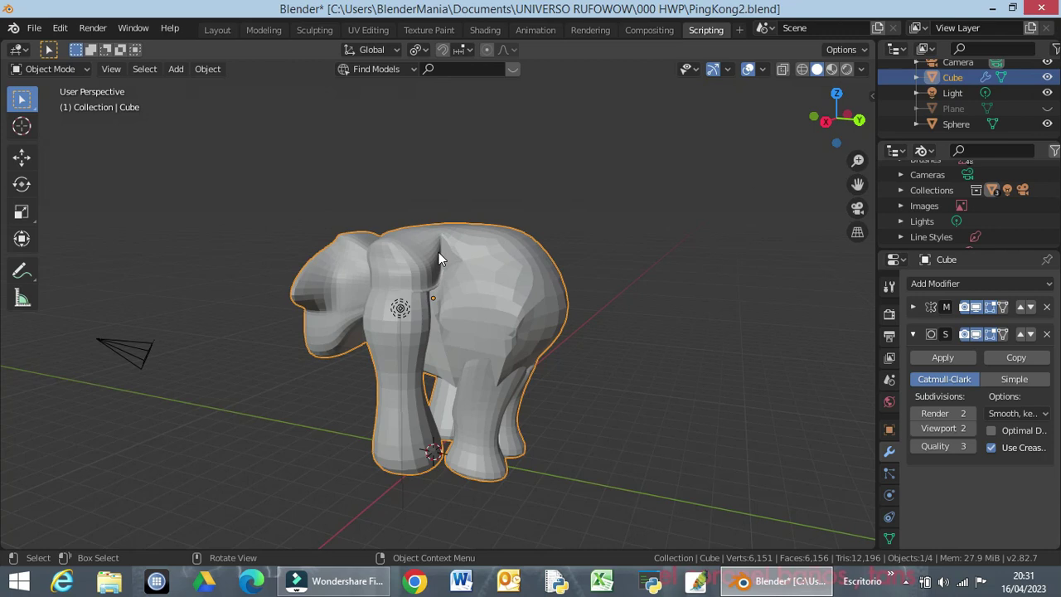
{"action": "key", "text": "Tab"}
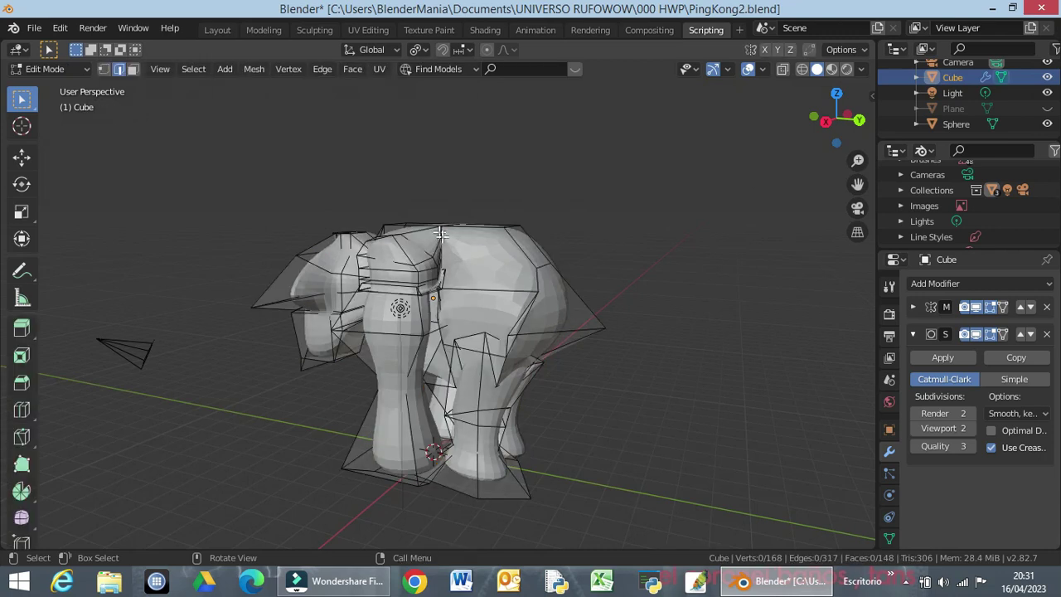
{"action": "left_click", "coordinate": [440, 235]}
{"action": "middle_click_drag", "start_coordinate": [466, 287], "coordinate": [432, 349]}
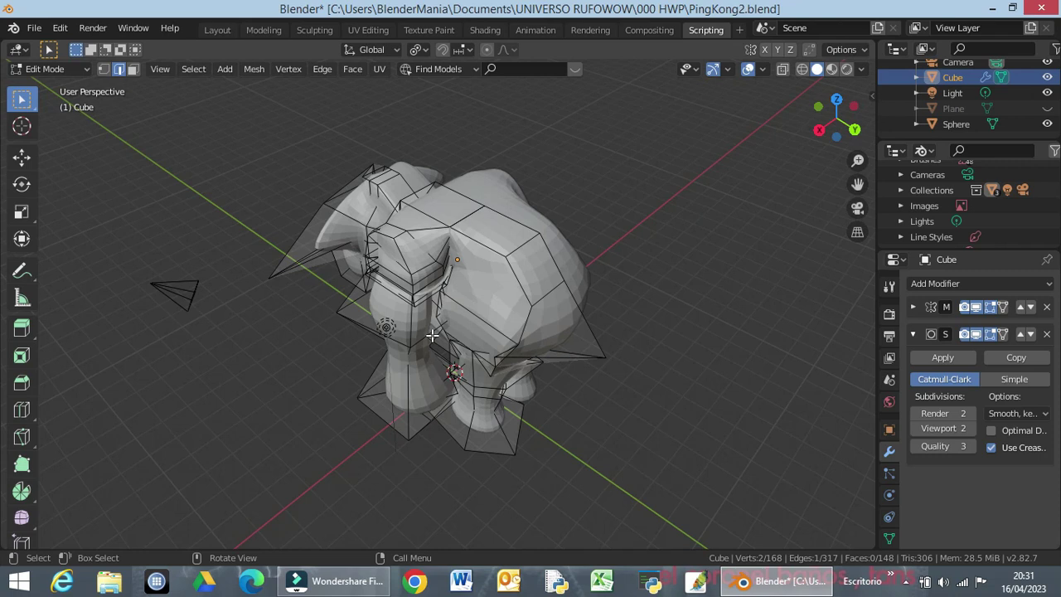
{"action": "key", "text": "g"}
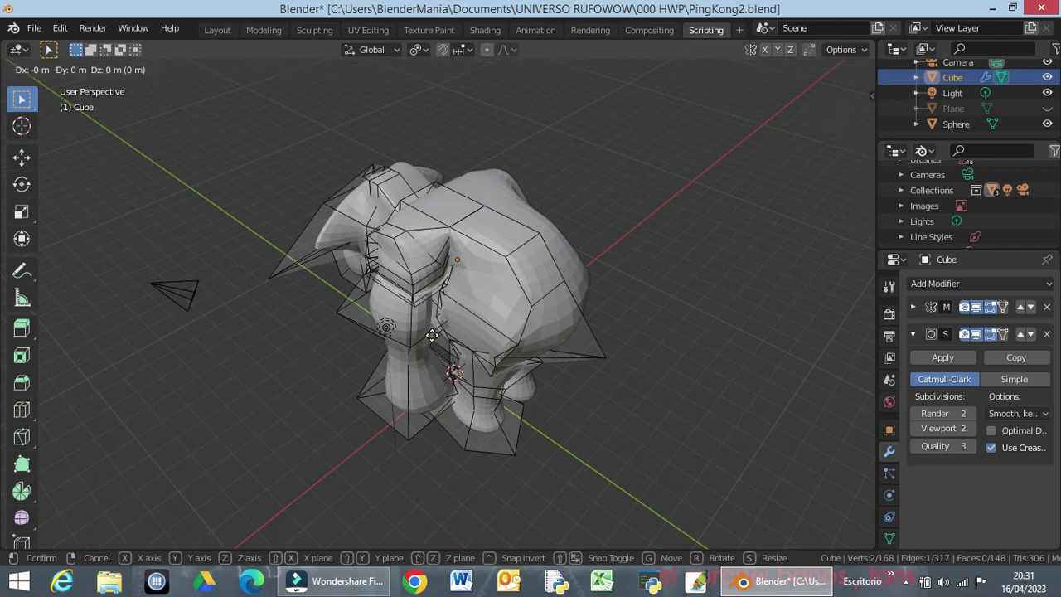
{"action": "key", "text": "x"}
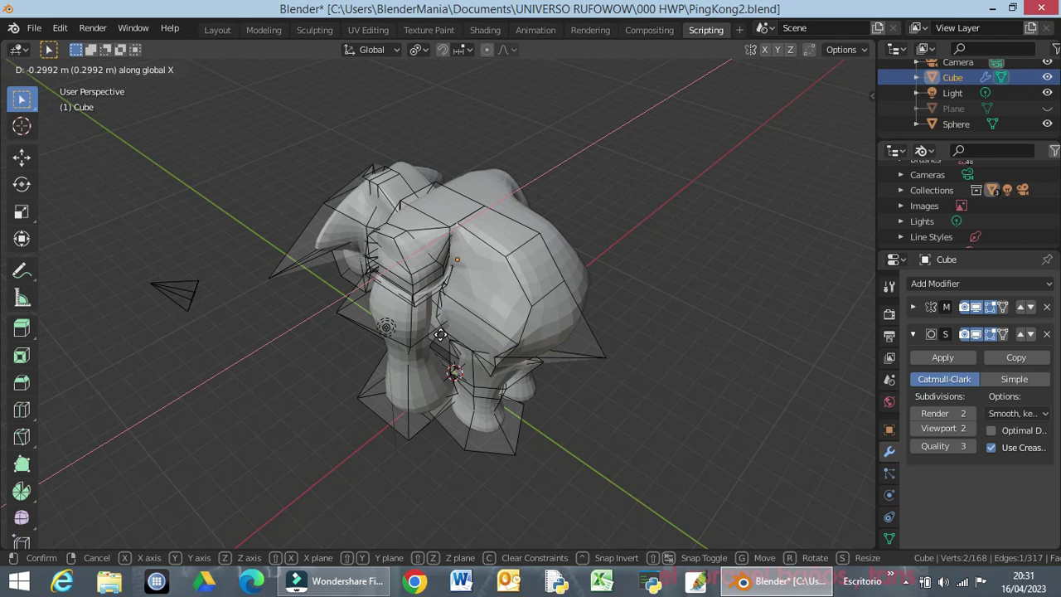
{"action": "left_click", "coordinate": [440, 335]}
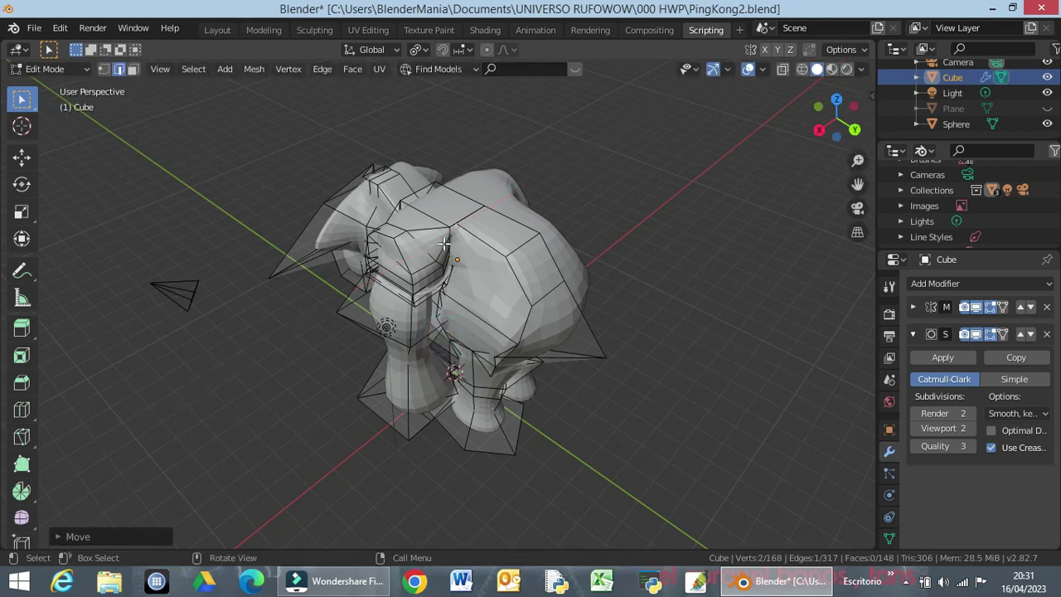
Select the edge loop running down the crease behind the shoulder and move it outward along X toward the front arm
{"action": "left_click", "coordinate": [448, 235], "text": "alt"}
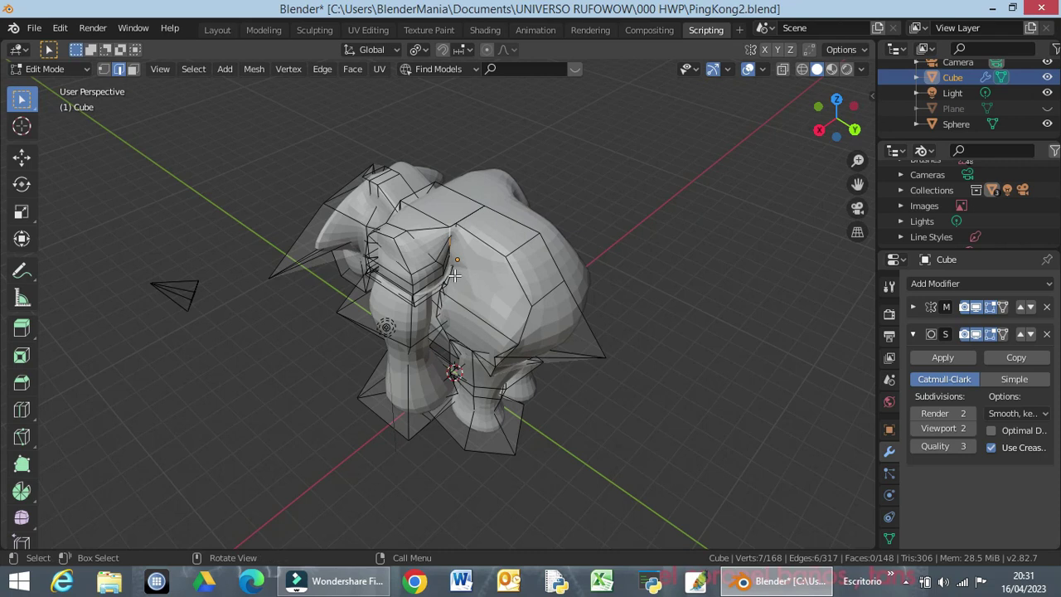
{"action": "key", "text": "g"}
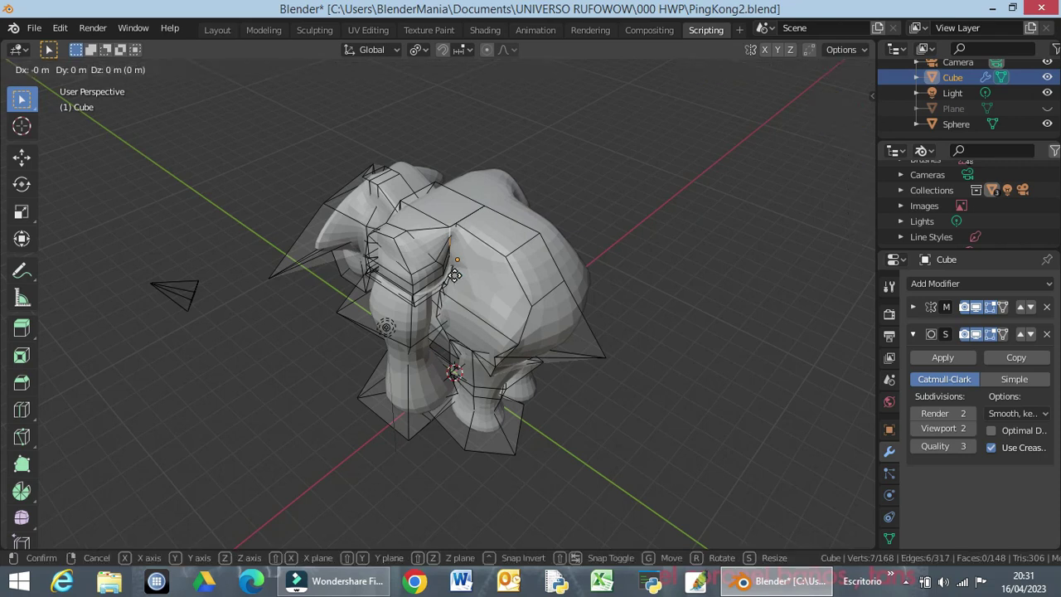
{"action": "key", "text": "x"}
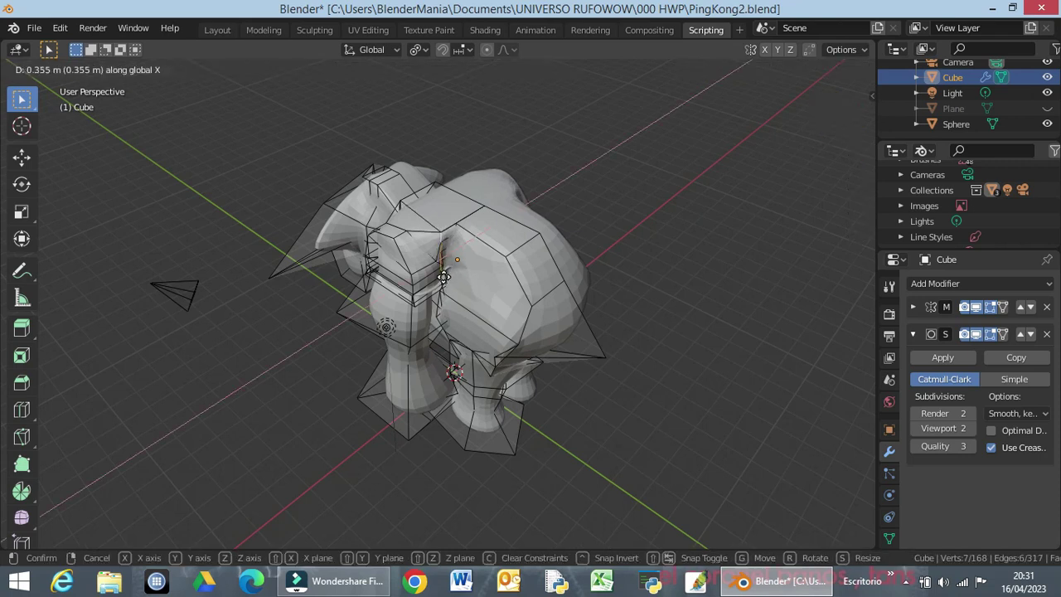
{"action": "left_click", "coordinate": [436, 280]}
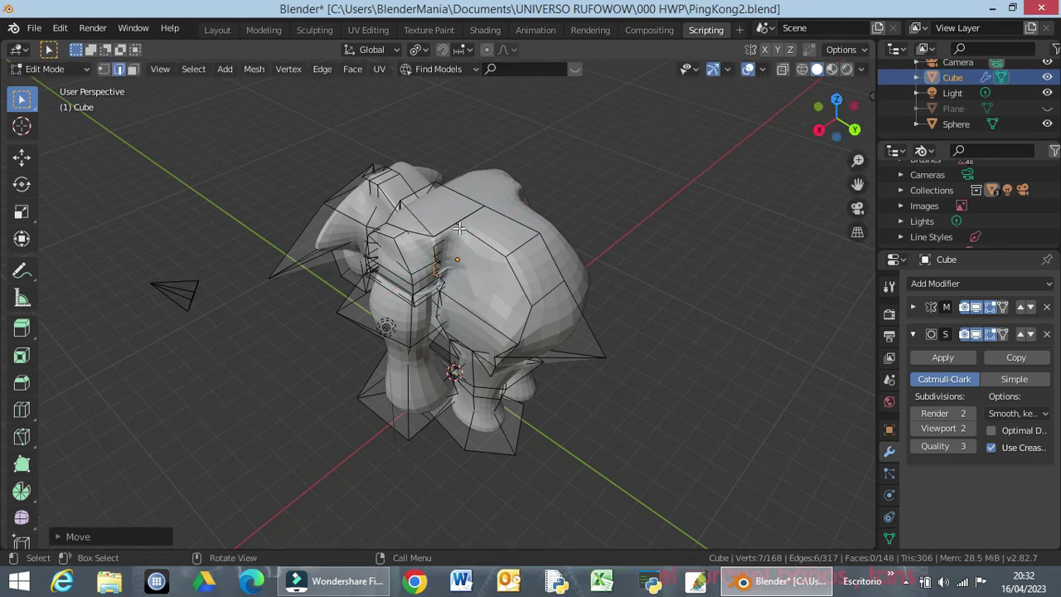
Try to move the edge on the upper flank just behind the shoulder along X
{"action": "left_click", "coordinate": [457, 222]}
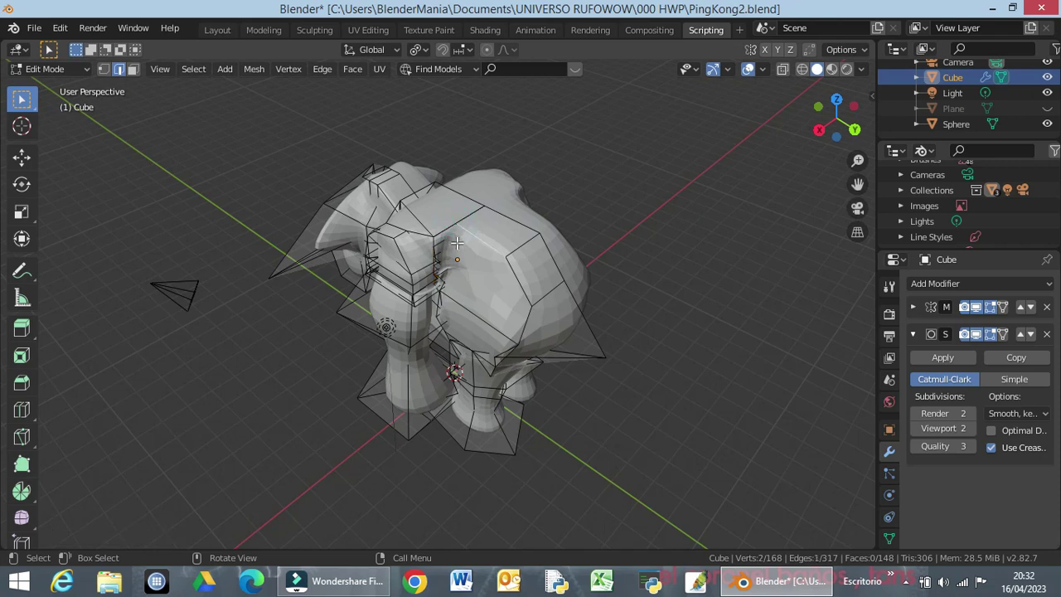
{"action": "key", "text": "g"}
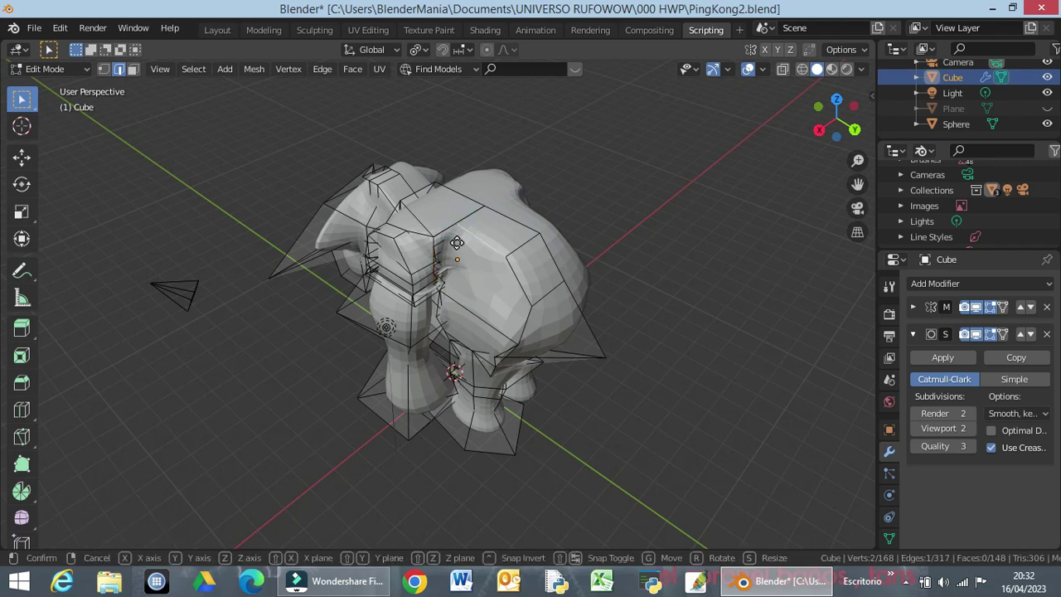
{"action": "key", "text": "x"}
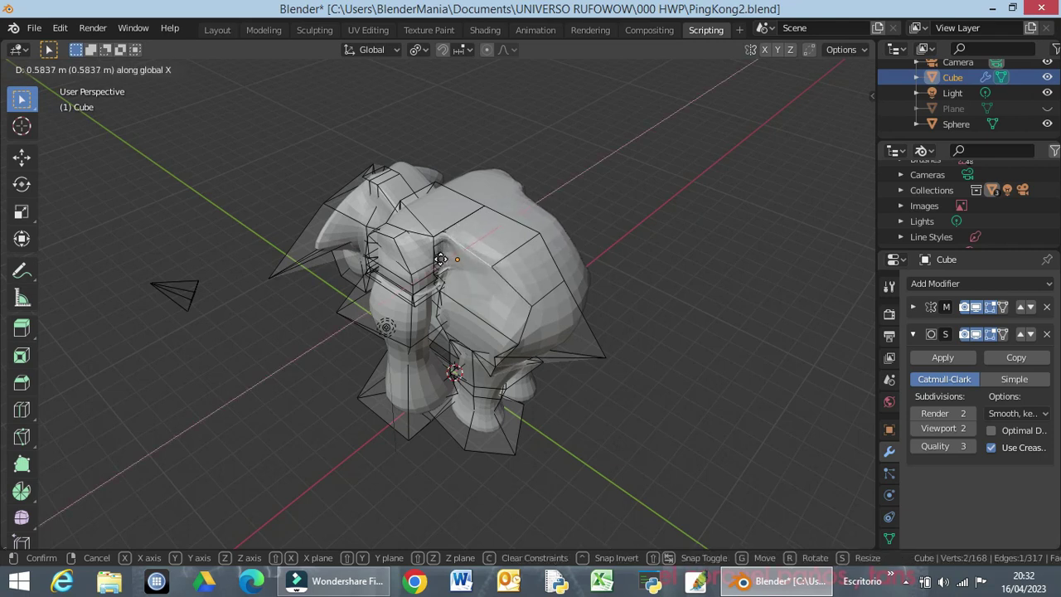
{"action": "left_click", "coordinate": [436, 264]}
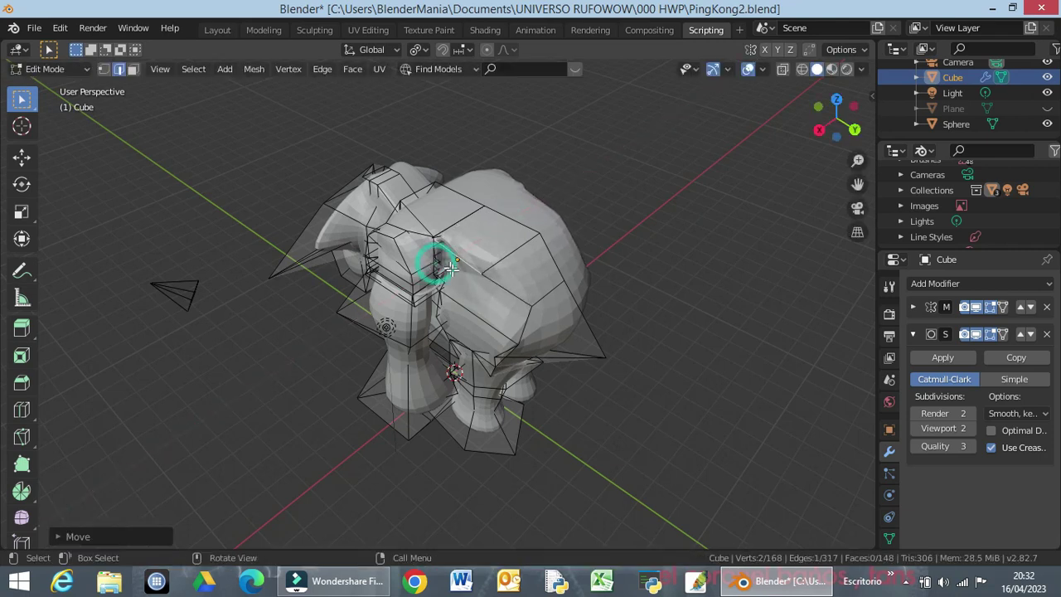
{"action": "middle_click_drag", "start_coordinate": [435, 263], "coordinate": [460, 262]}
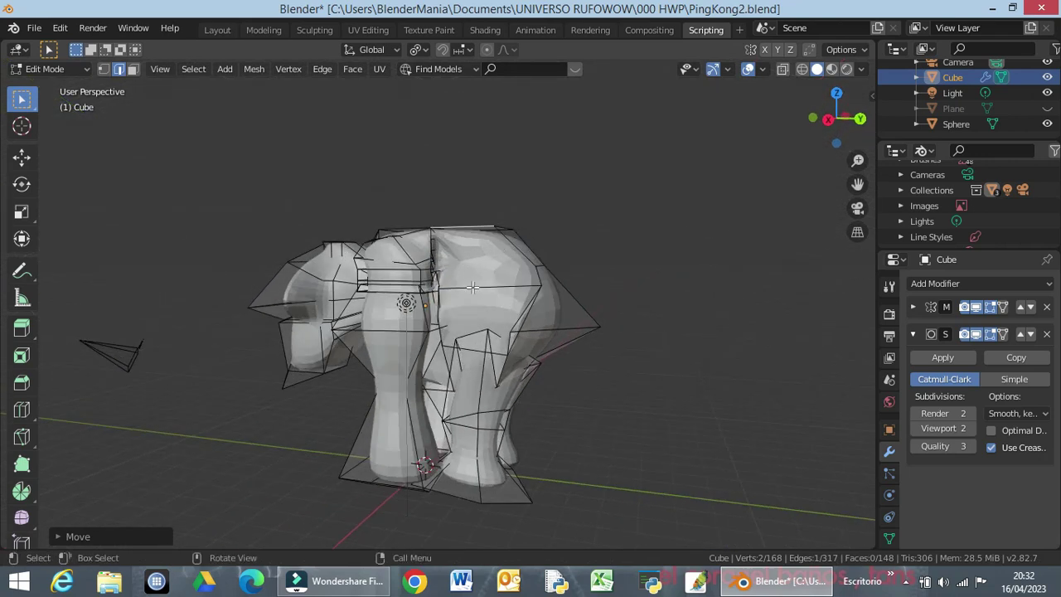
{"action": "middle_click_drag", "start_coordinate": [469, 291], "coordinate": [475, 384]}
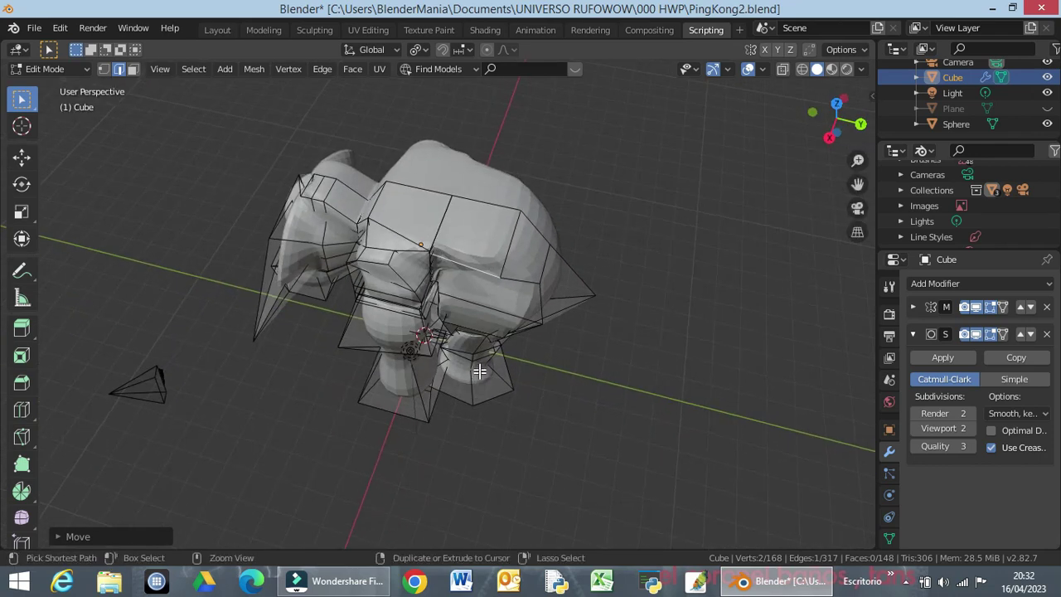
{"action": "left_click", "coordinate": [479, 370], "text": "ctrl"}
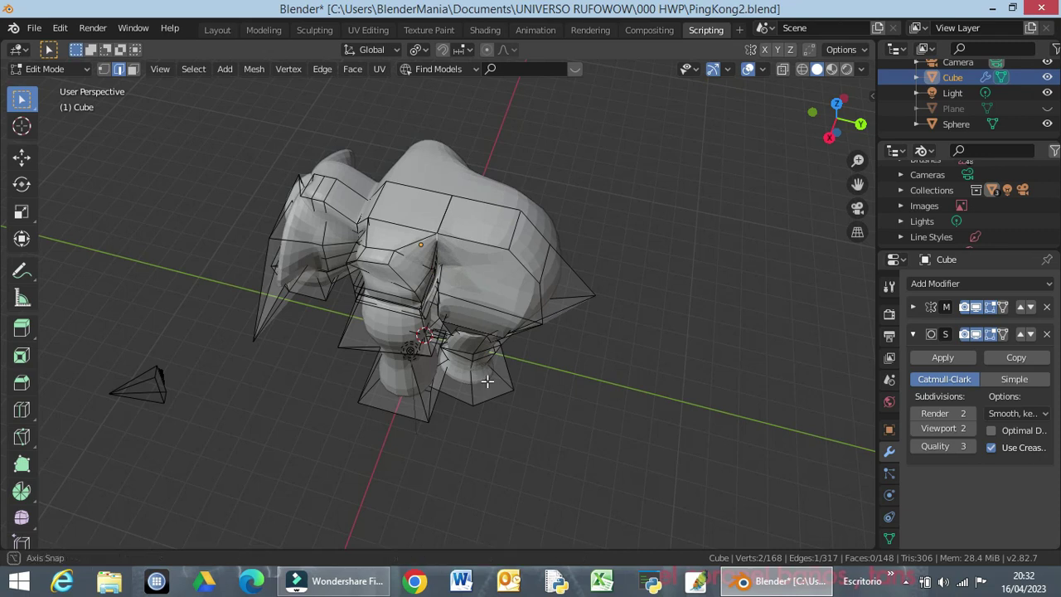
Return the body to Object Mode and save the model to the existing file PingKong2.blend
{"action": "middle_click_drag", "start_coordinate": [479, 371], "coordinate": [459, 269]}
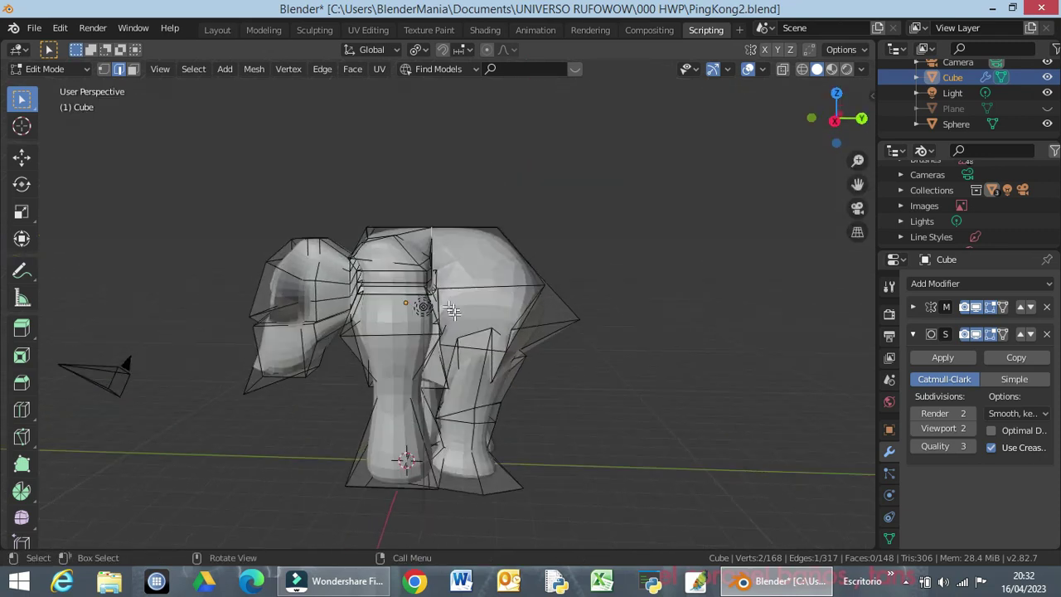
{"action": "middle_click_drag", "start_coordinate": [471, 377], "coordinate": [564, 374]}
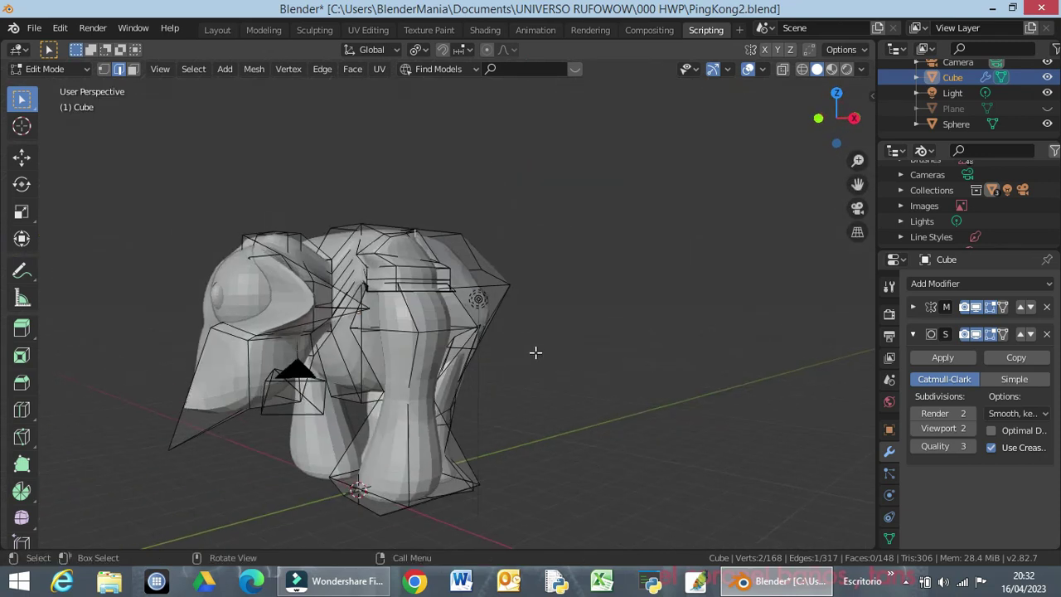
{"action": "key", "text": "Tab"}
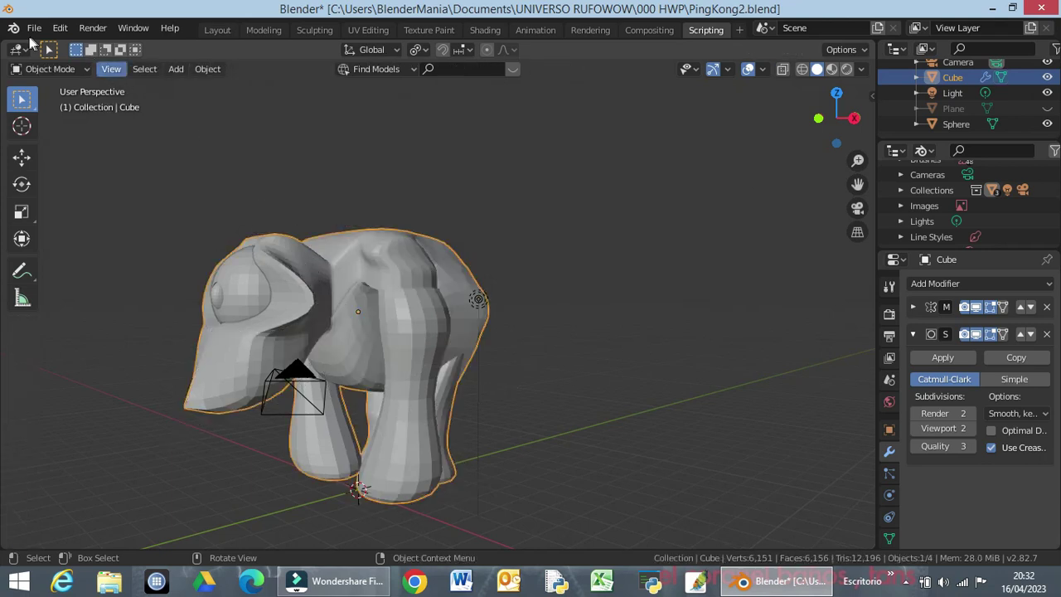
{"action": "left_click", "coordinate": [30, 27]}
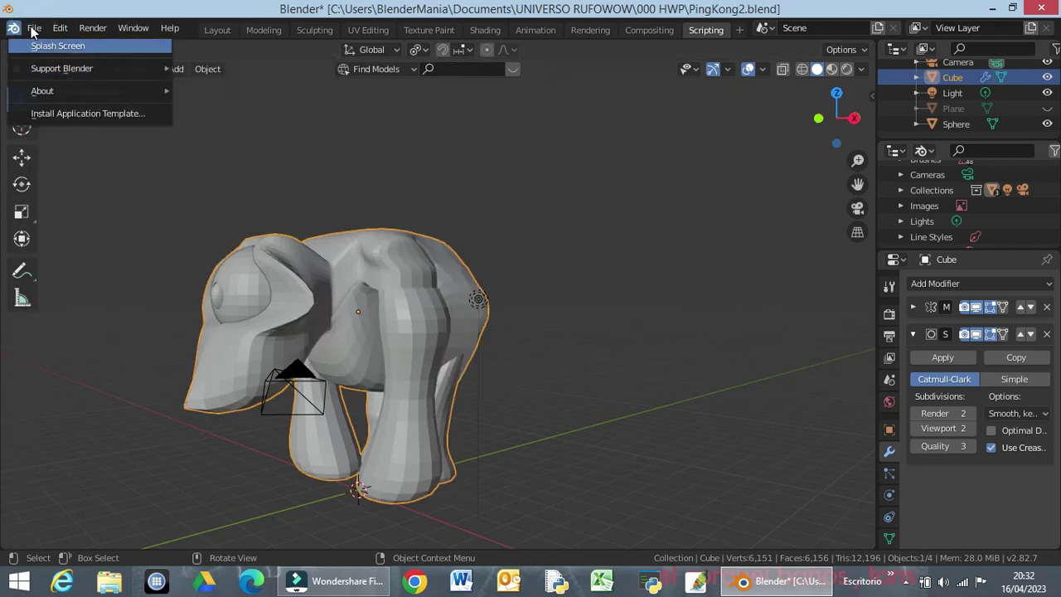
{"action": "left_click", "coordinate": [34, 31]}
{"action": "left_click", "coordinate": [38, 31]}
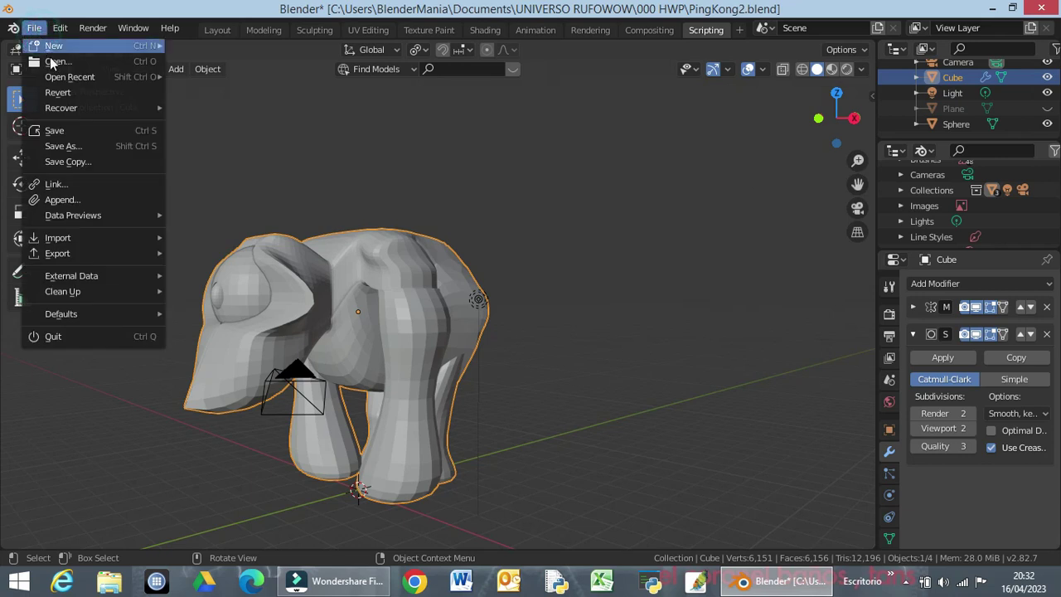
{"action": "left_click", "coordinate": [79, 136]}
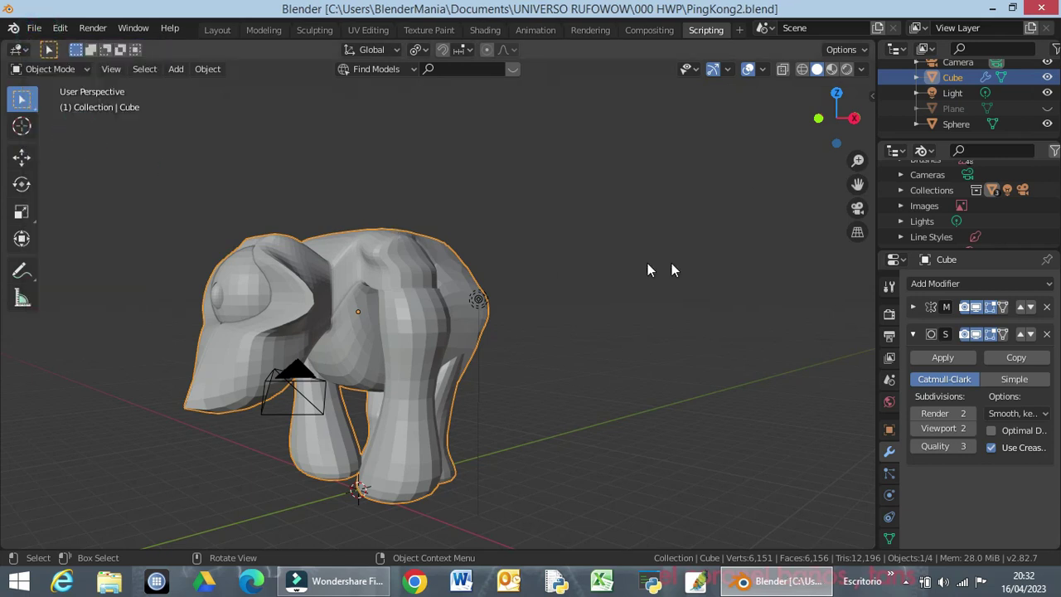
Apply the body's Subdivision Surface and Mirror modifiers, and check the resulting mesh in Edit Mode before returning to Object Mode
{"action": "left_click", "coordinate": [923, 354]}
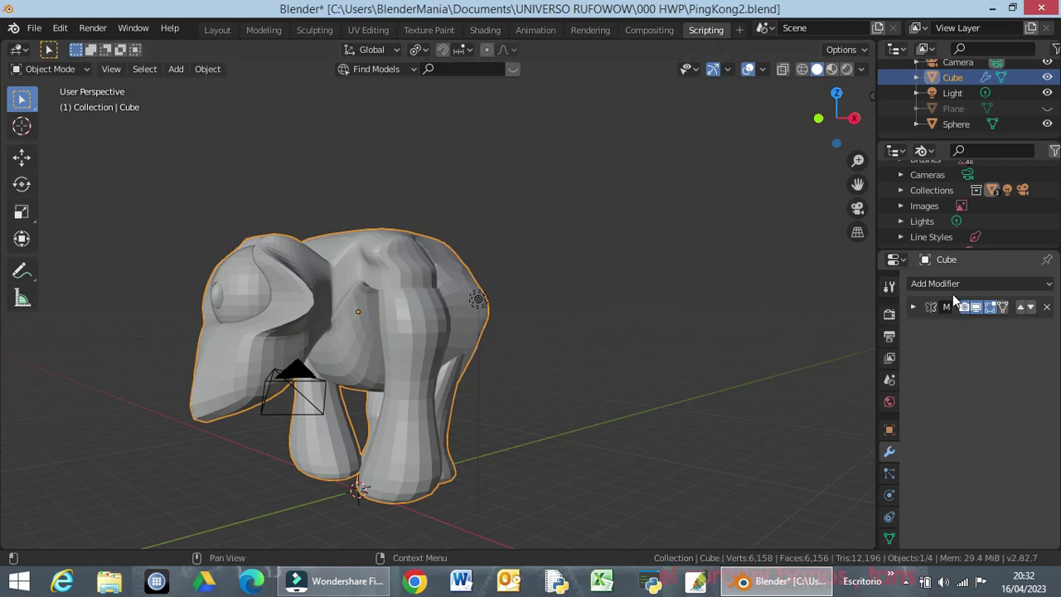
{"action": "left_click", "coordinate": [912, 306]}
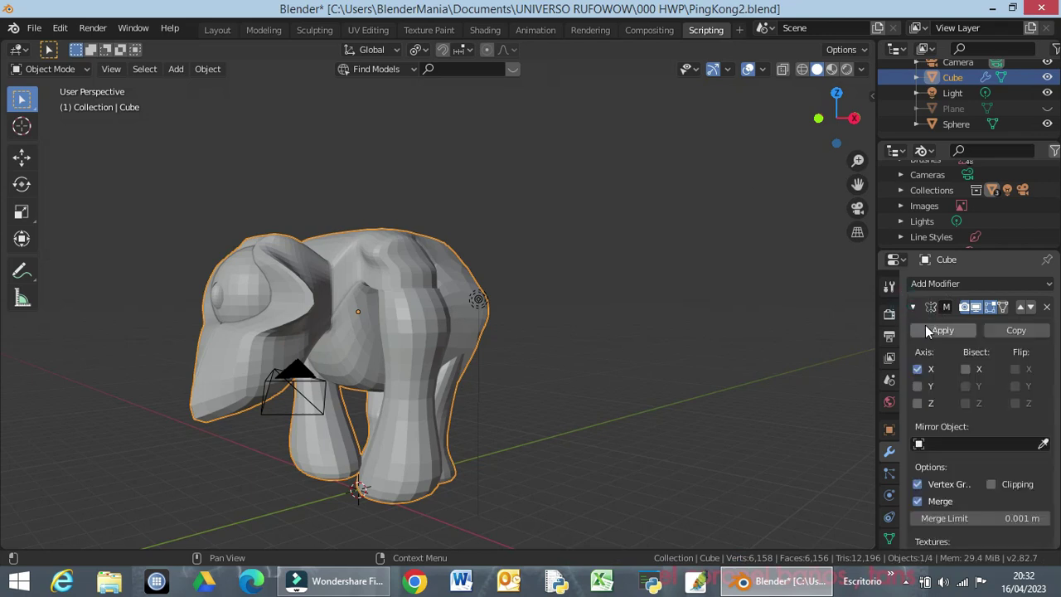
{"action": "left_click", "coordinate": [928, 331]}
{"action": "middle_click_drag", "start_coordinate": [491, 360], "coordinate": [442, 316]}
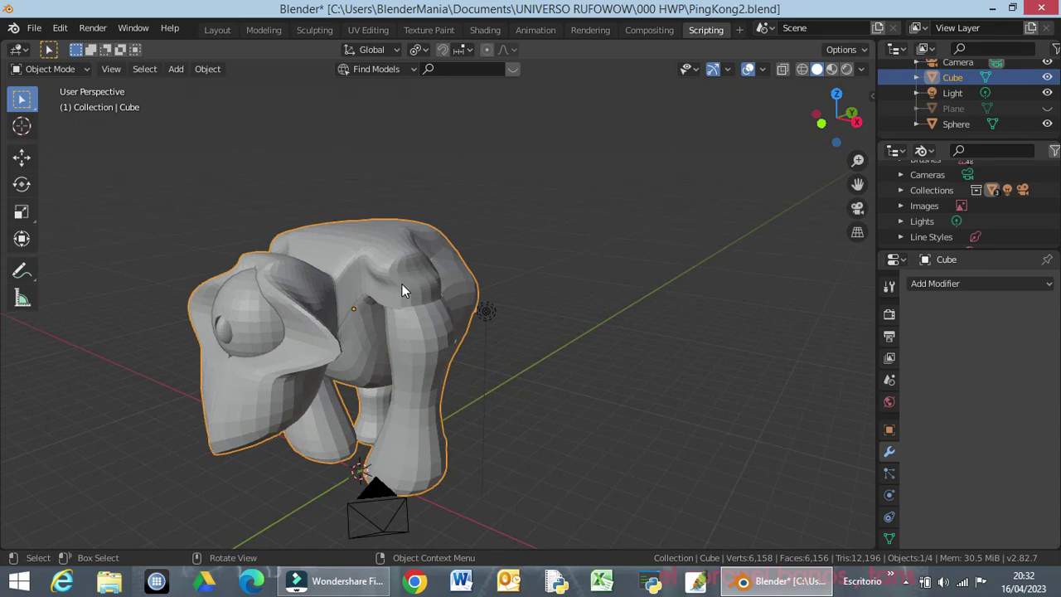
{"action": "key", "text": "Tab"}
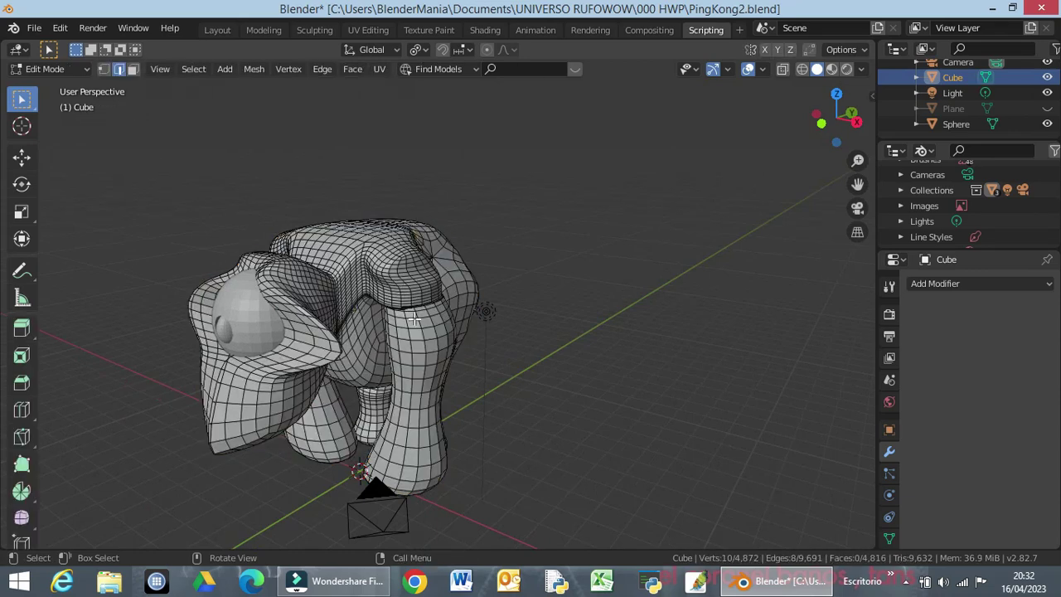
{"action": "middle_click_drag", "start_coordinate": [414, 319], "coordinate": [362, 342]}
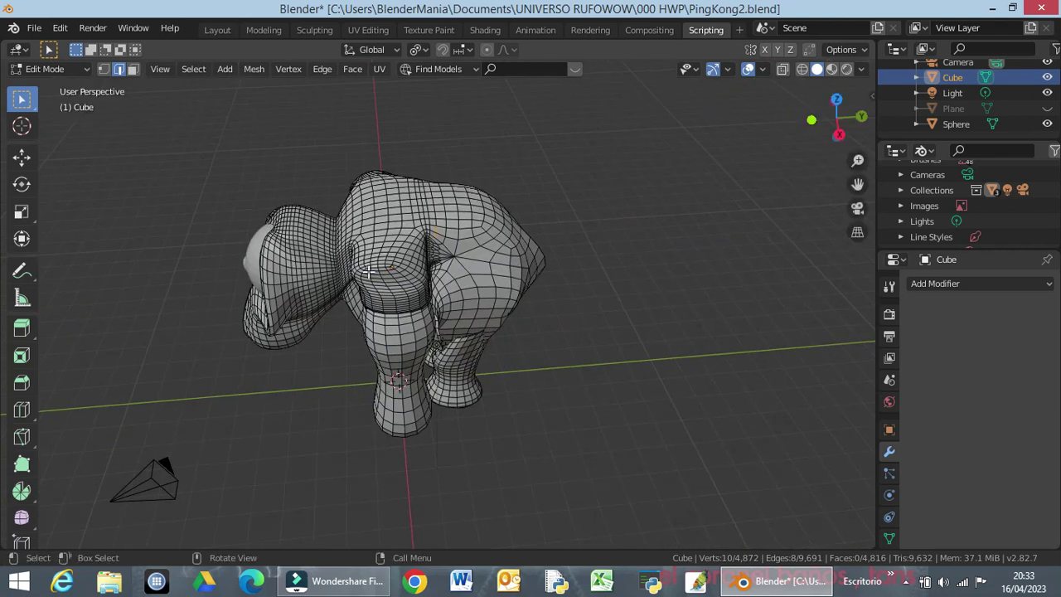
{"action": "middle_click_drag", "start_coordinate": [268, 282], "coordinate": [282, 329]}
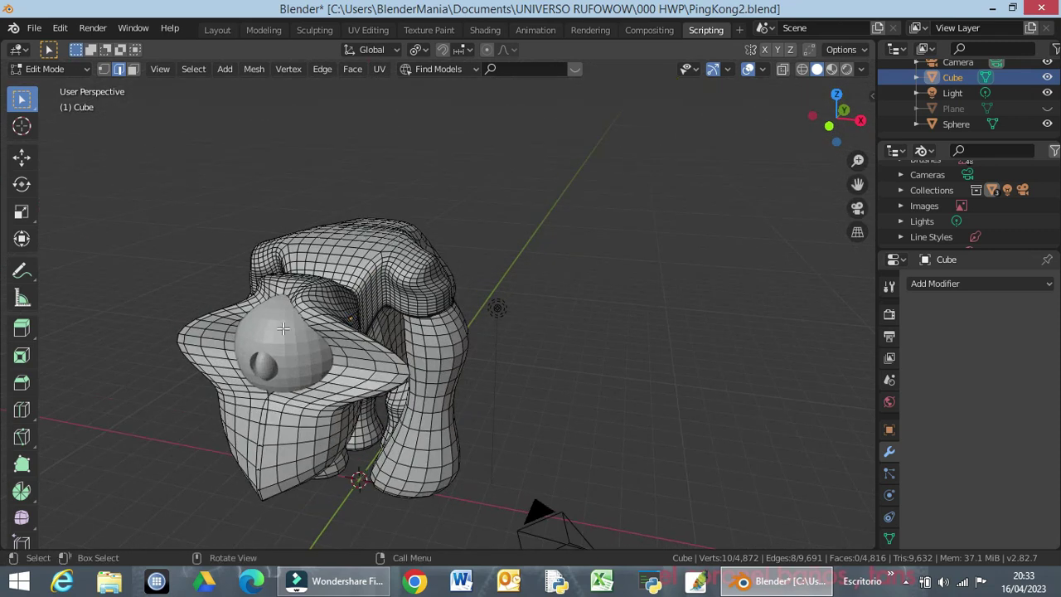
{"action": "key", "text": "Tab"}
Try to rotate the eye sphere around the global Z axis
{"action": "left_click", "coordinate": [282, 330]}
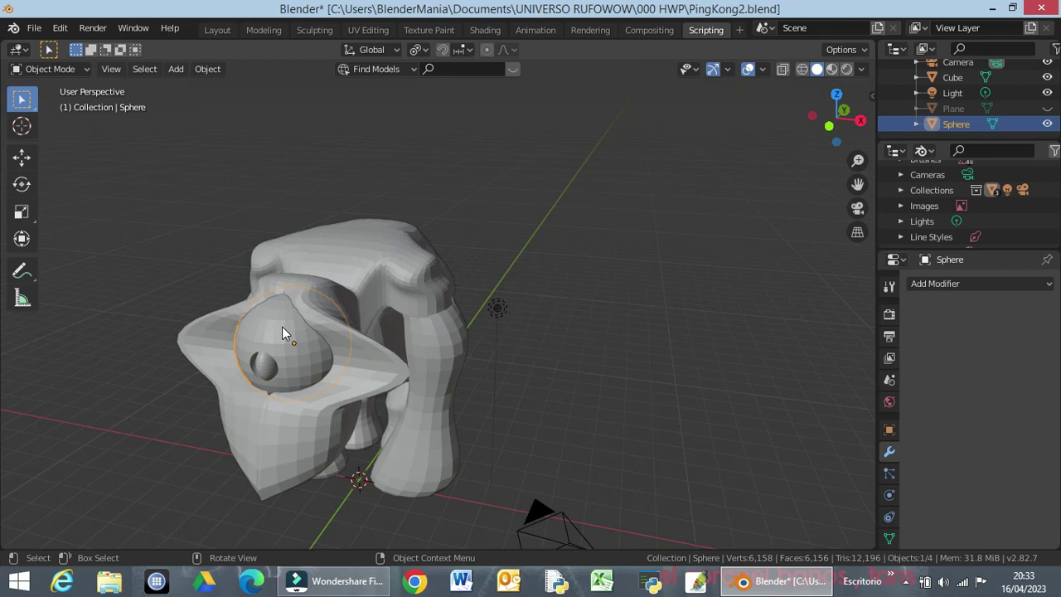
{"action": "key", "text": "r"}
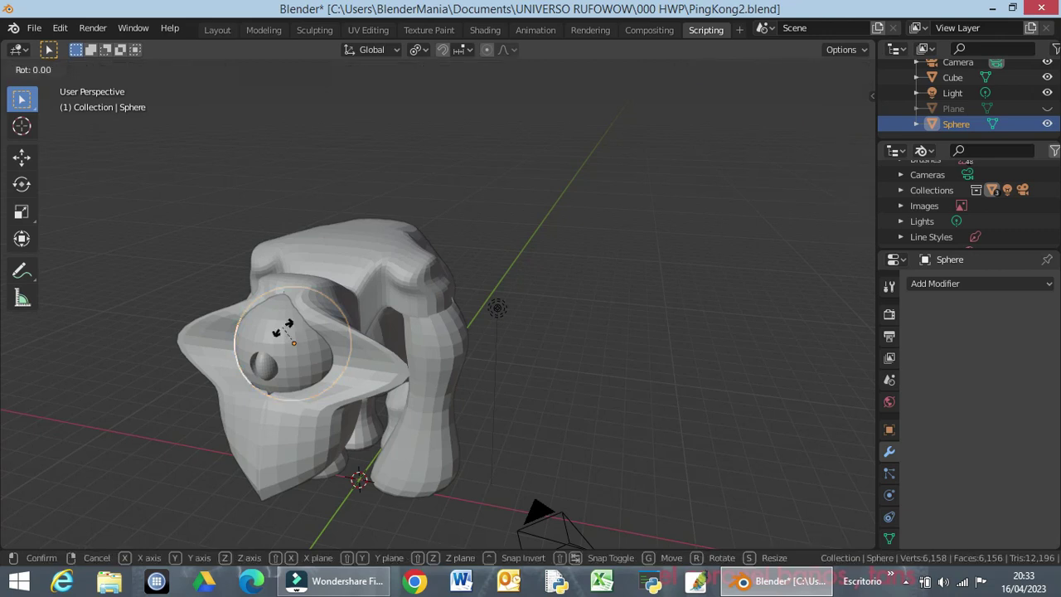
{"action": "key", "text": "z"}
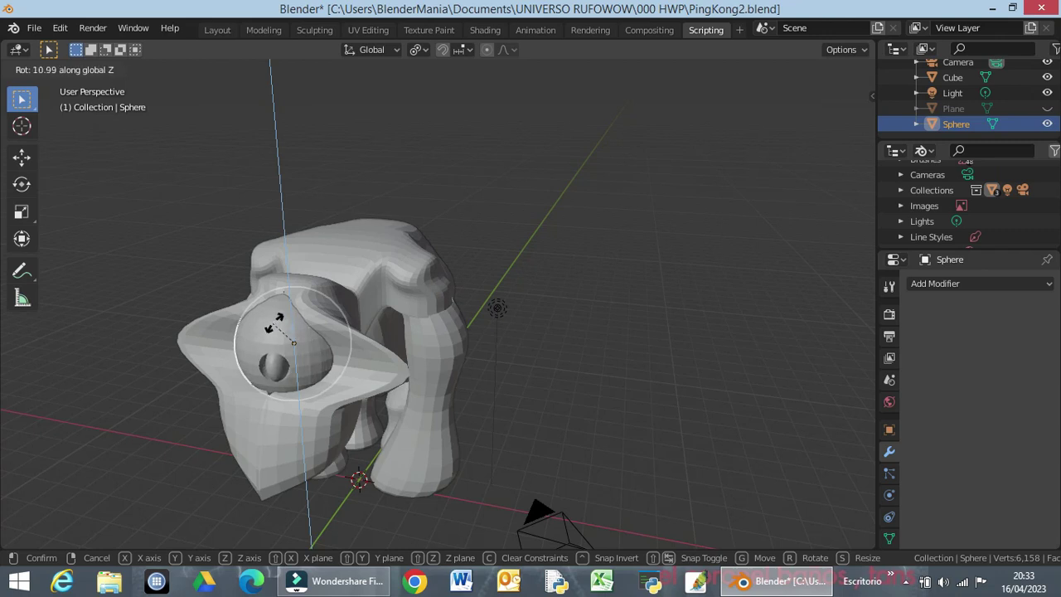
{"action": "left_click", "coordinate": [275, 320]}
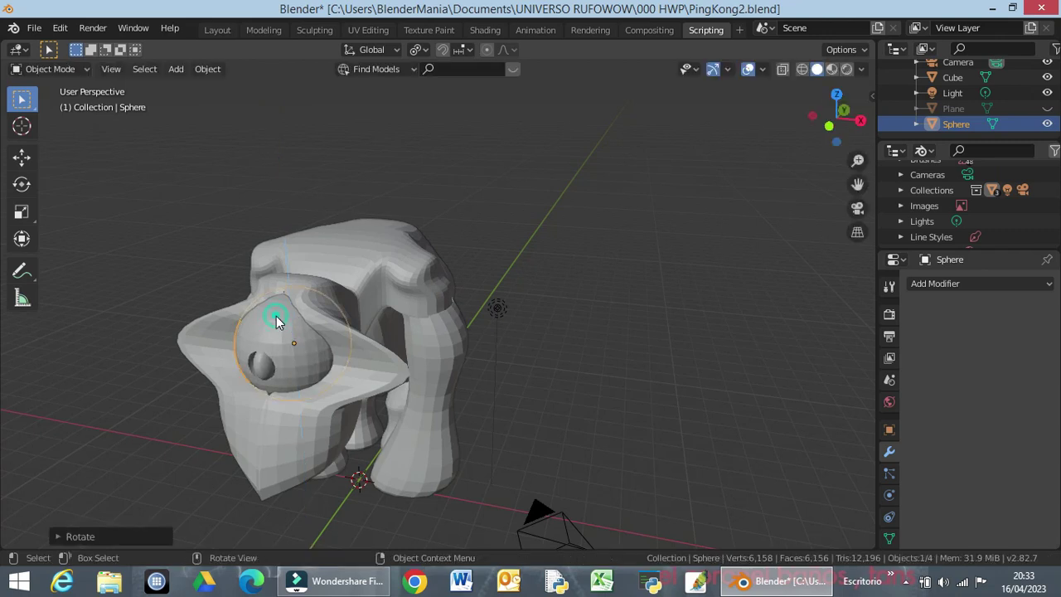
{"action": "key", "text": "ctrl+z"}
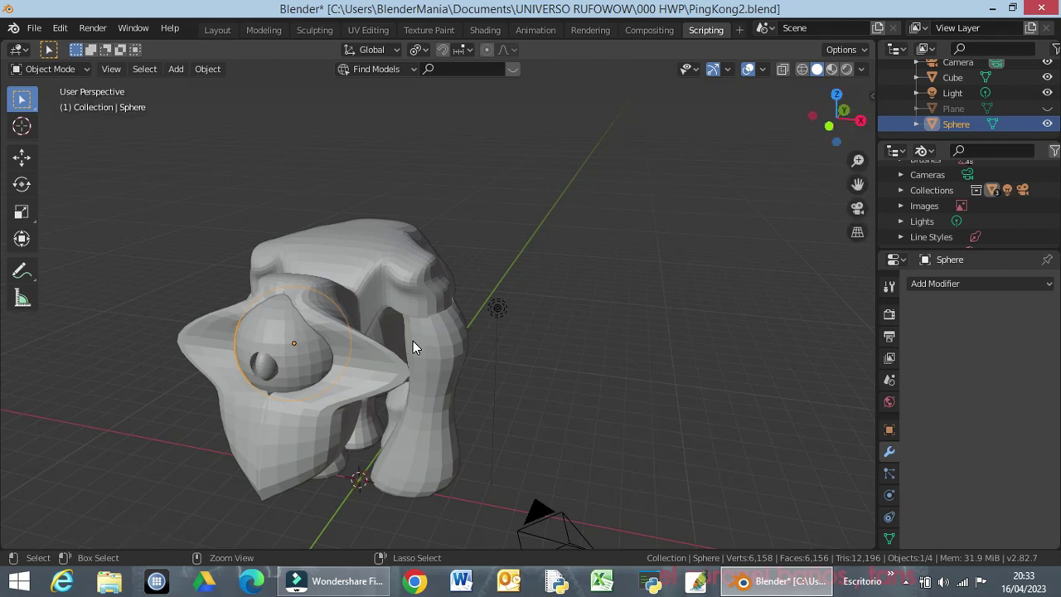
Copy and paste the eye sphere together with the body, and move the copies about 9.83 m along X beside the original
{"action": "middle_click_drag", "start_coordinate": [534, 393], "coordinate": [591, 351]}
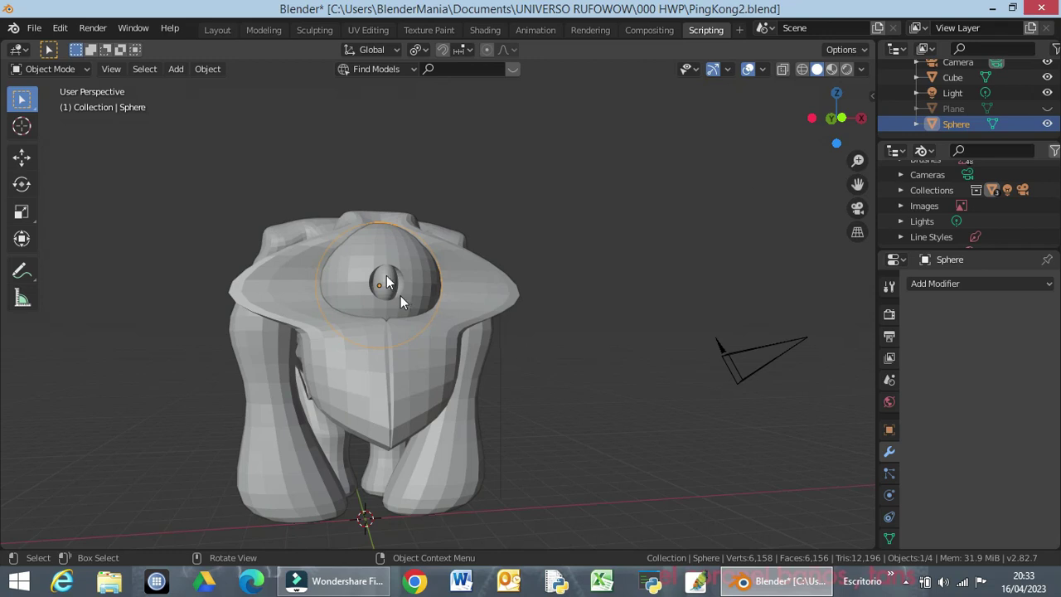
{"action": "left_click", "coordinate": [479, 283], "text": "shift"}
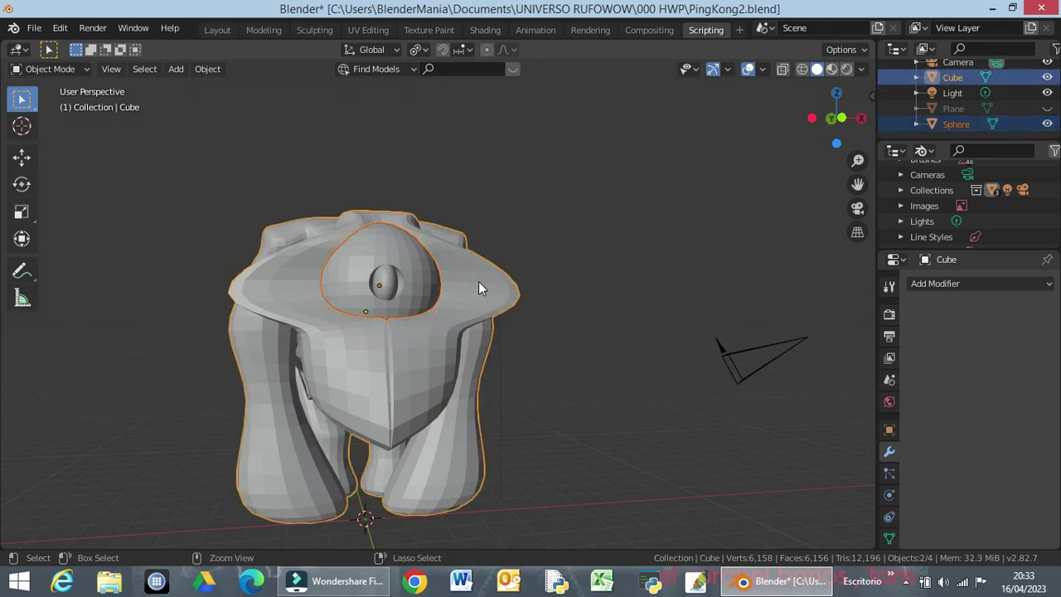
{"action": "key", "text": "ctrl+c"}
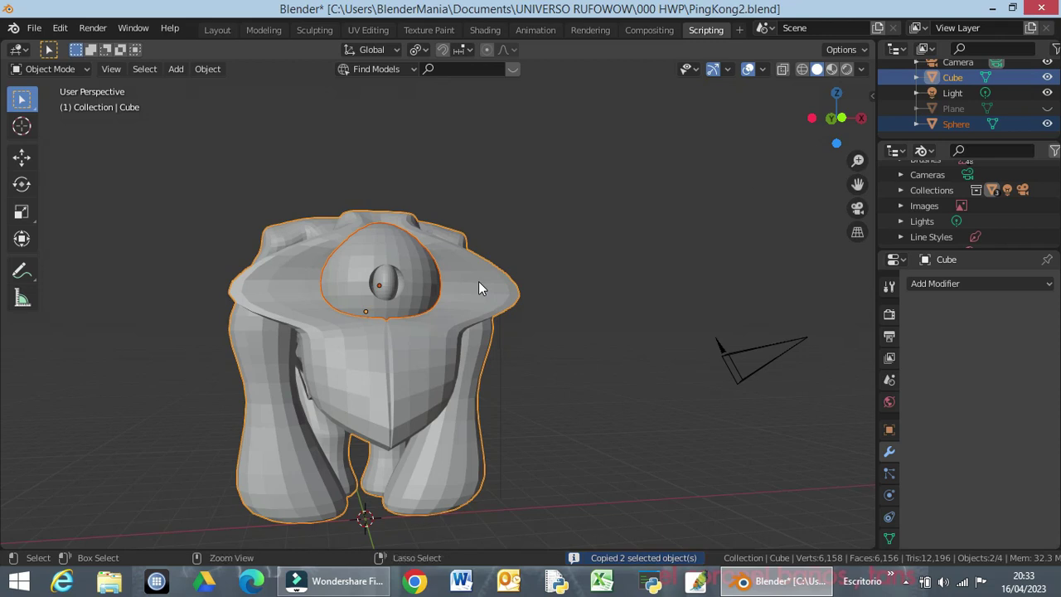
{"action": "key", "text": "ctrl+v"}
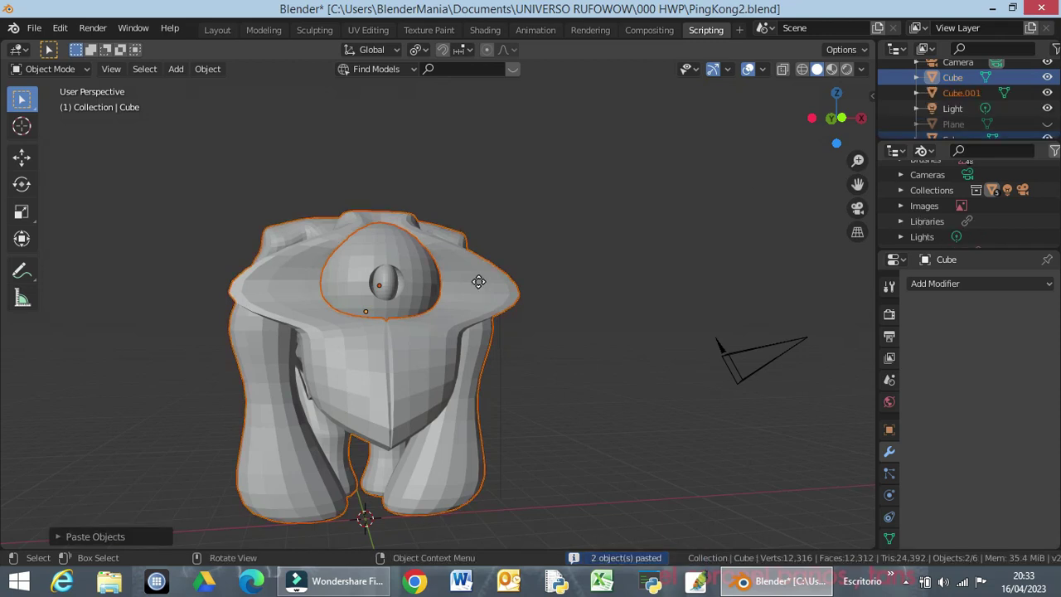
{"action": "key", "text": "g"}
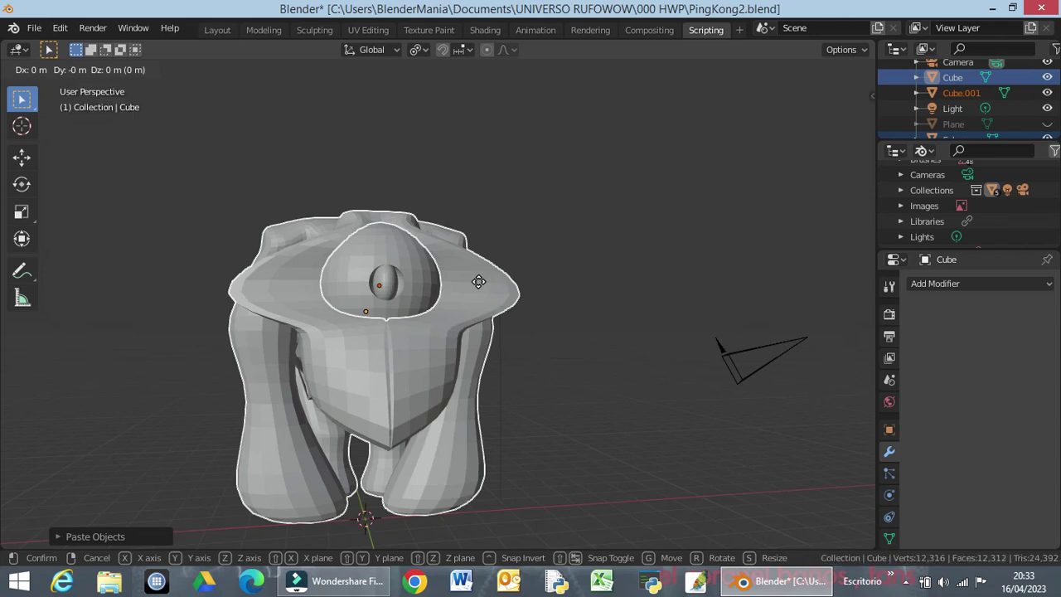
{"action": "key", "text": "x"}
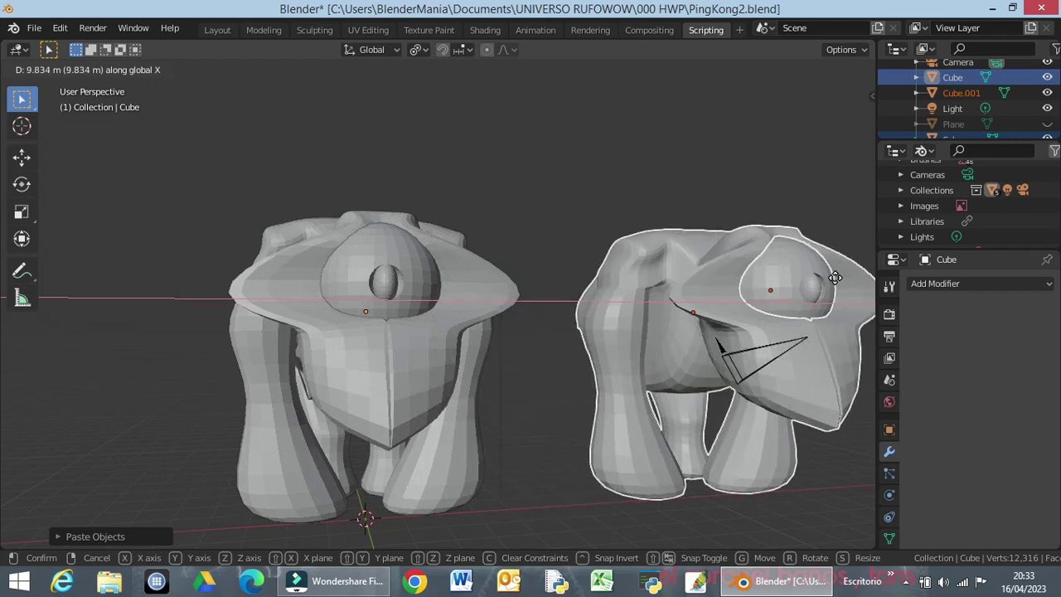
{"action": "key", "text": "ctrl"}
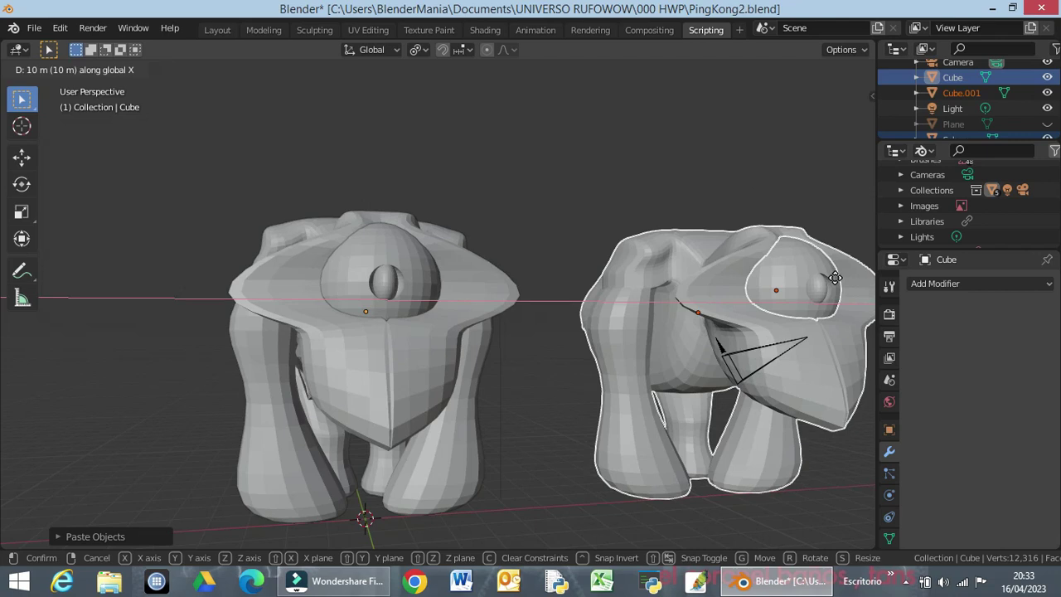
{"action": "key", "text": "ctrl"}
{"action": "left_click", "coordinate": [835, 277]}
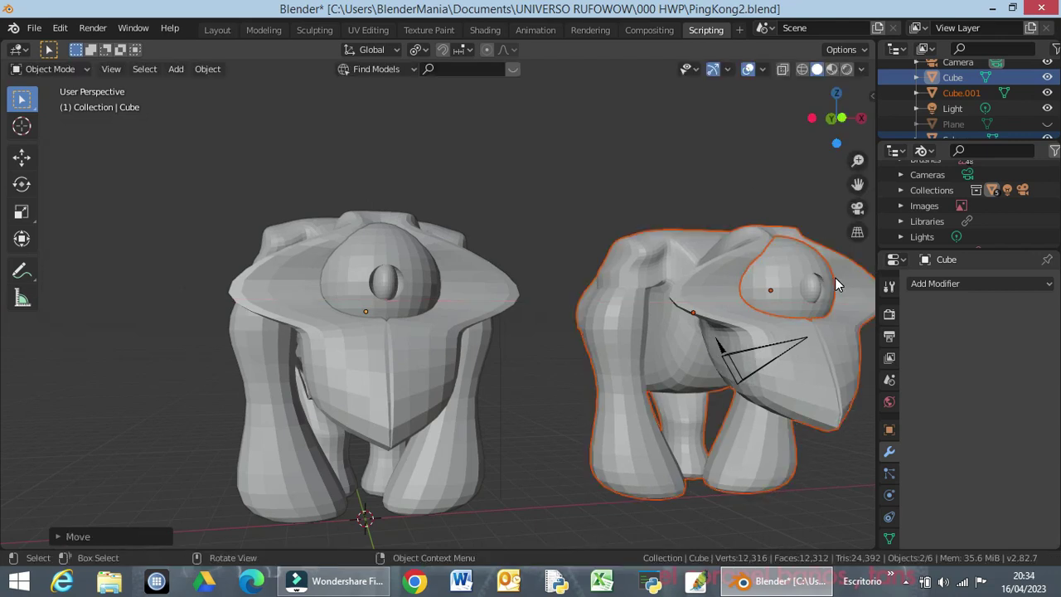
Try to join the pasted body and eye sphere into a single mesh object
{"action": "key", "text": "ctrl+j"}
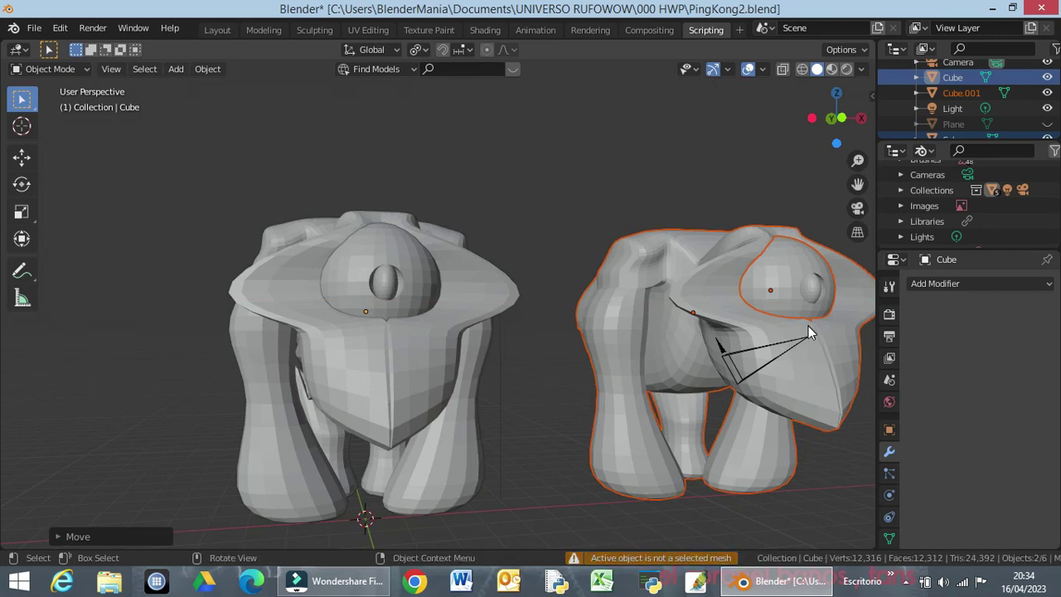
{"action": "middle_click_drag", "start_coordinate": [808, 331], "coordinate": [719, 368]}
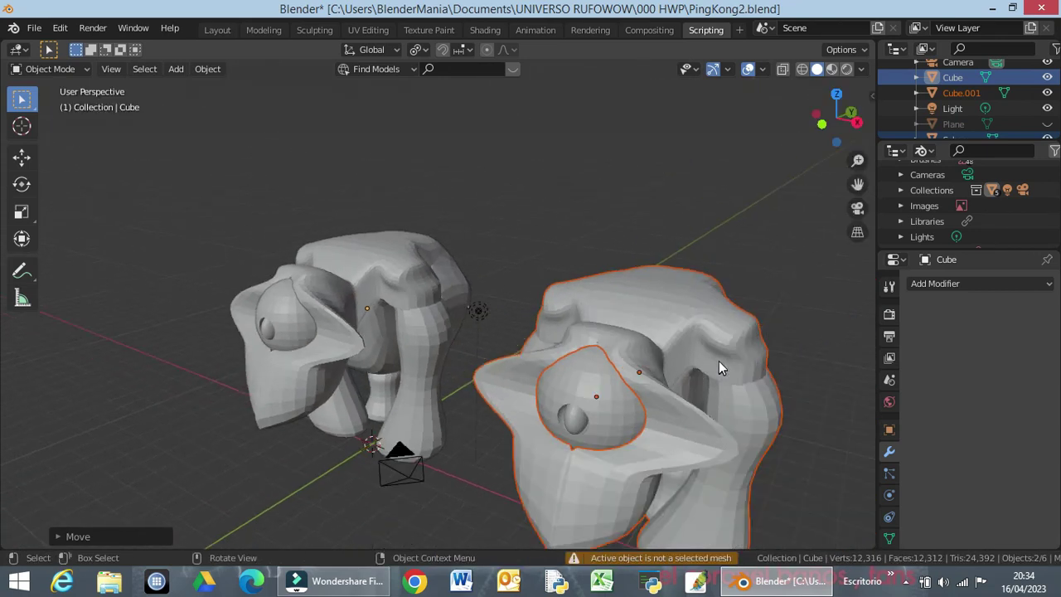
{"action": "scroll", "coordinate": [718, 367], "scroll_direction": "down", "scroll_amount": 1}
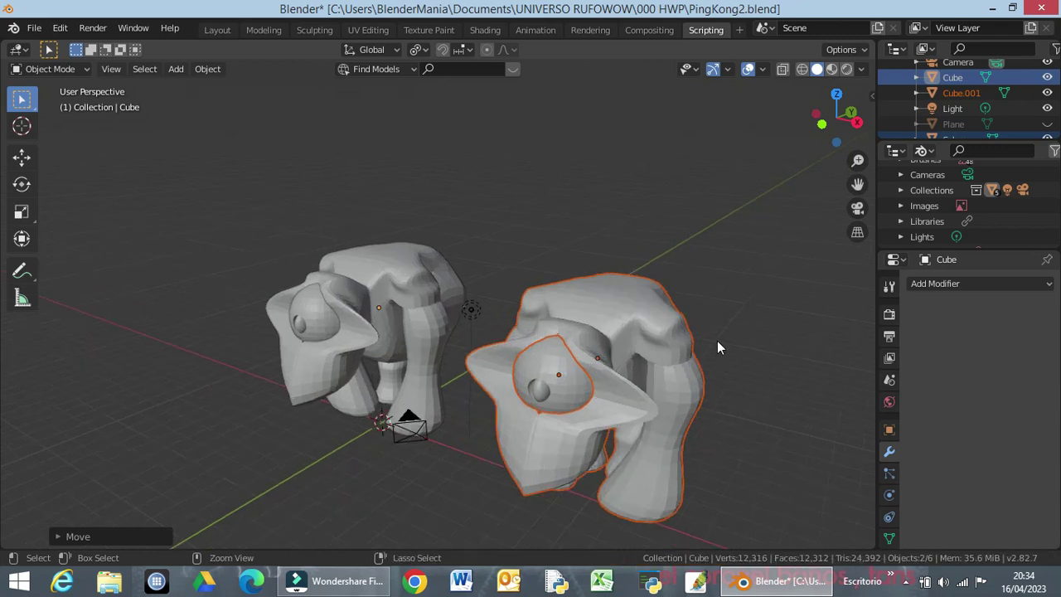
Select the pasted eye sphere and the pasted body with the body active, and join them into one mesh object
{"action": "key", "text": "ctrl+j"}
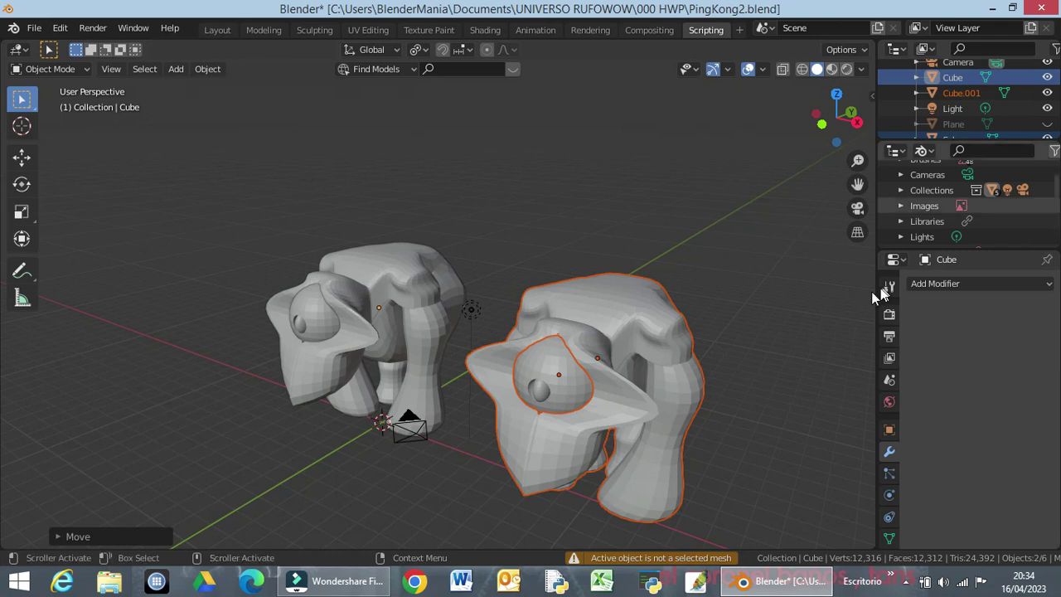
{"action": "left_click", "coordinate": [763, 351]}
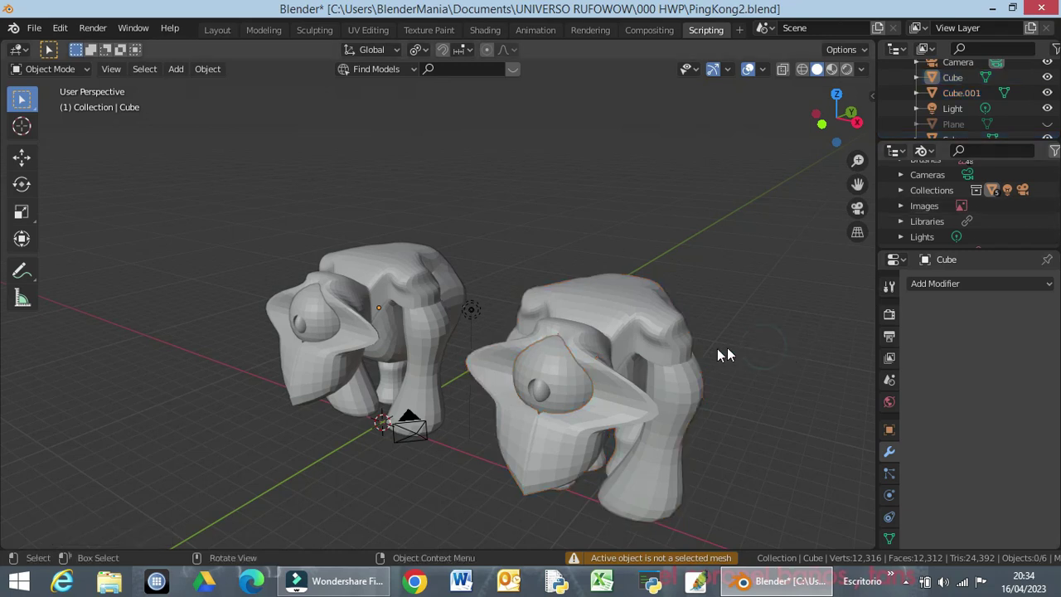
{"action": "left_click", "coordinate": [557, 369]}
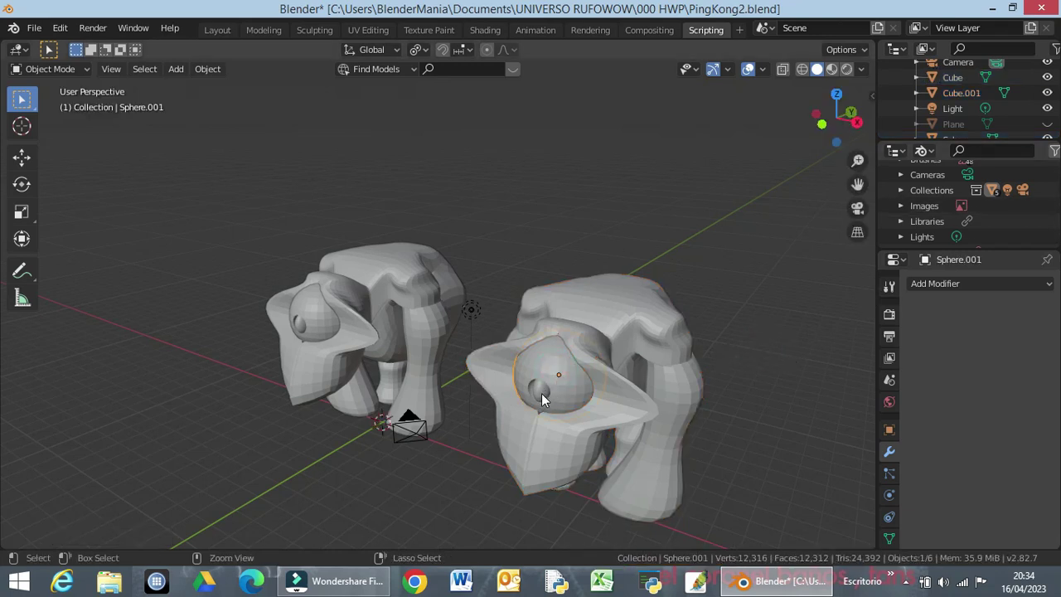
{"action": "left_click", "coordinate": [543, 400], "text": "ctrl"}
{"action": "left_click_drag", "start_coordinate": [480, 250], "coordinate": [696, 525]}
{"action": "left_click", "coordinate": [547, 404]}
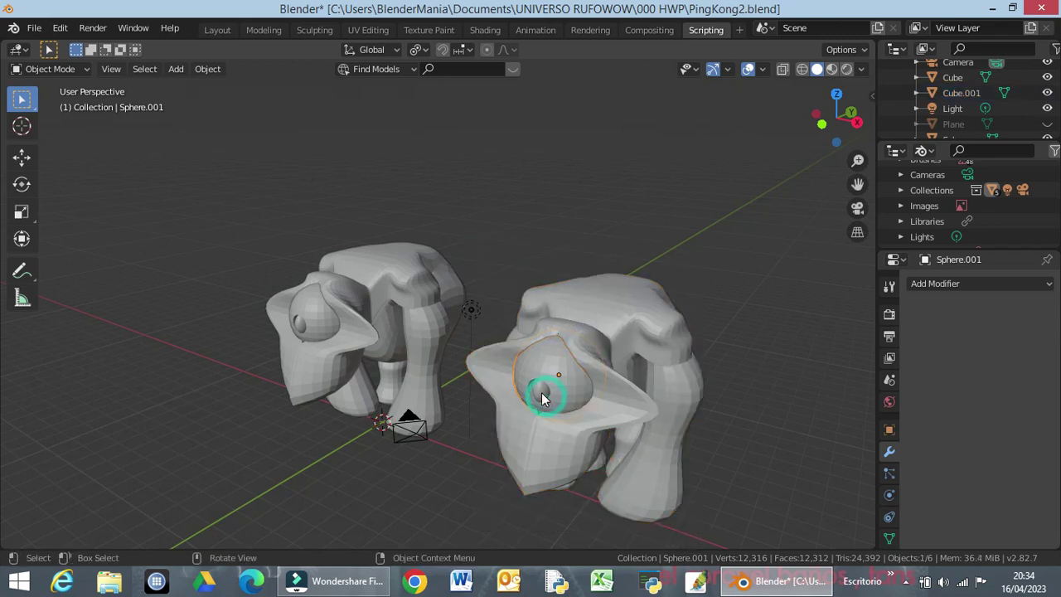
{"action": "left_click", "coordinate": [621, 303], "text": "shift"}
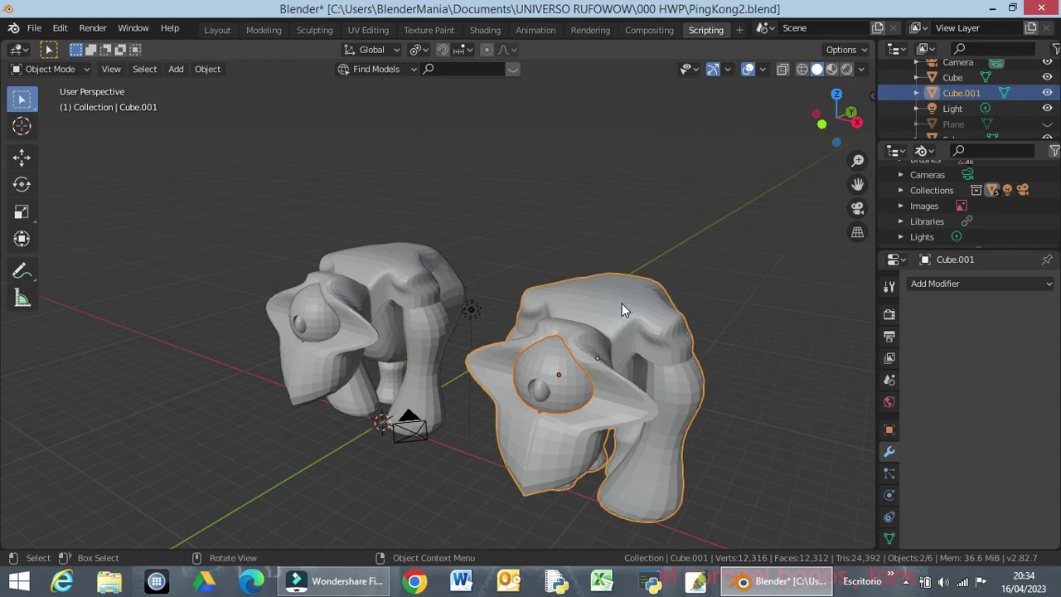
{"action": "key", "text": "ctrl+j"}
{"action": "scroll", "coordinate": [643, 356], "scroll_direction": "up", "scroll_amount": 3}
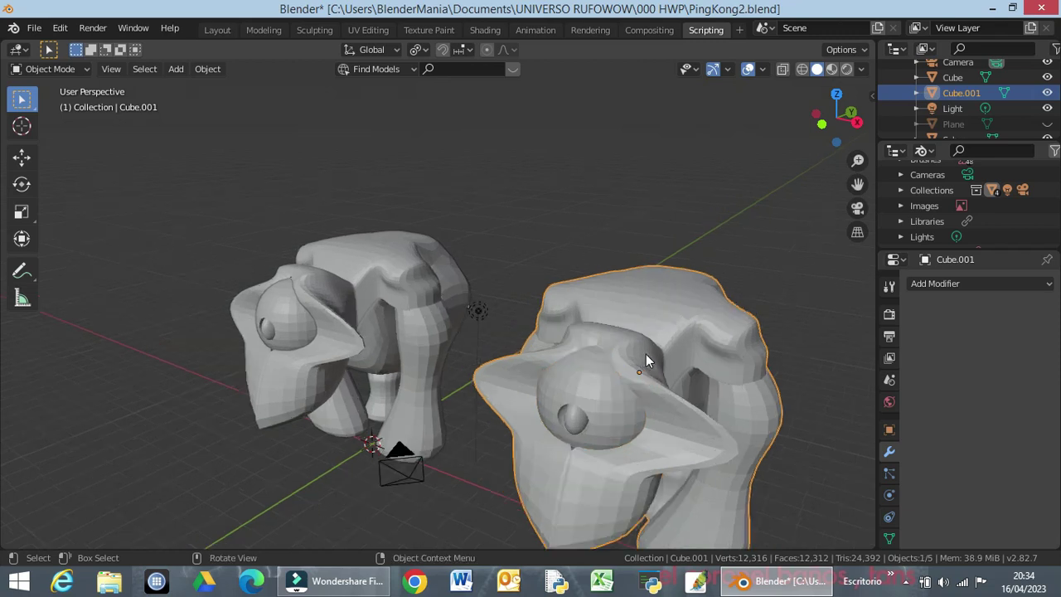
{"action": "scroll", "coordinate": [636, 363], "scroll_direction": "down", "scroll_amount": 3}
{"action": "middle_click_drag", "start_coordinate": [633, 359], "coordinate": [580, 319]}
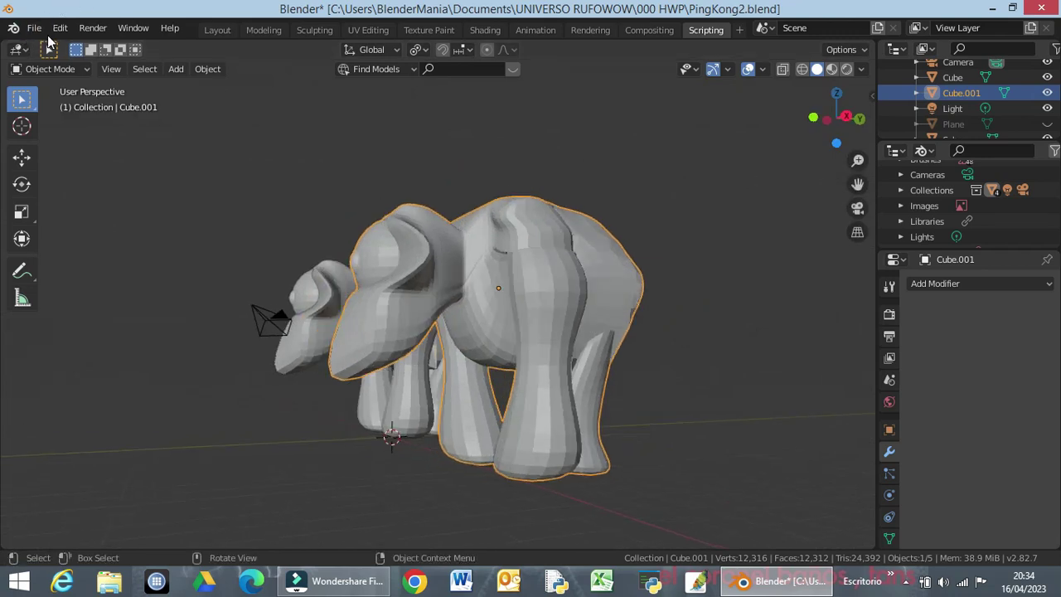
Save the project under the new name PingKong3.blend in the 000 HWP folder
{"action": "left_click", "coordinate": [34, 29]}
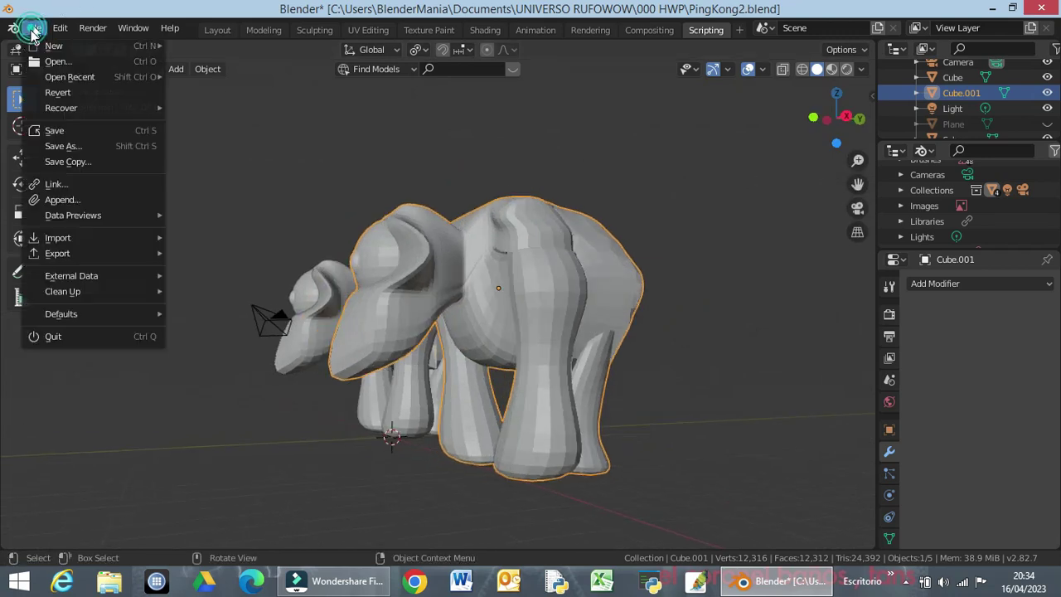
{"action": "left_click", "coordinate": [60, 147]}
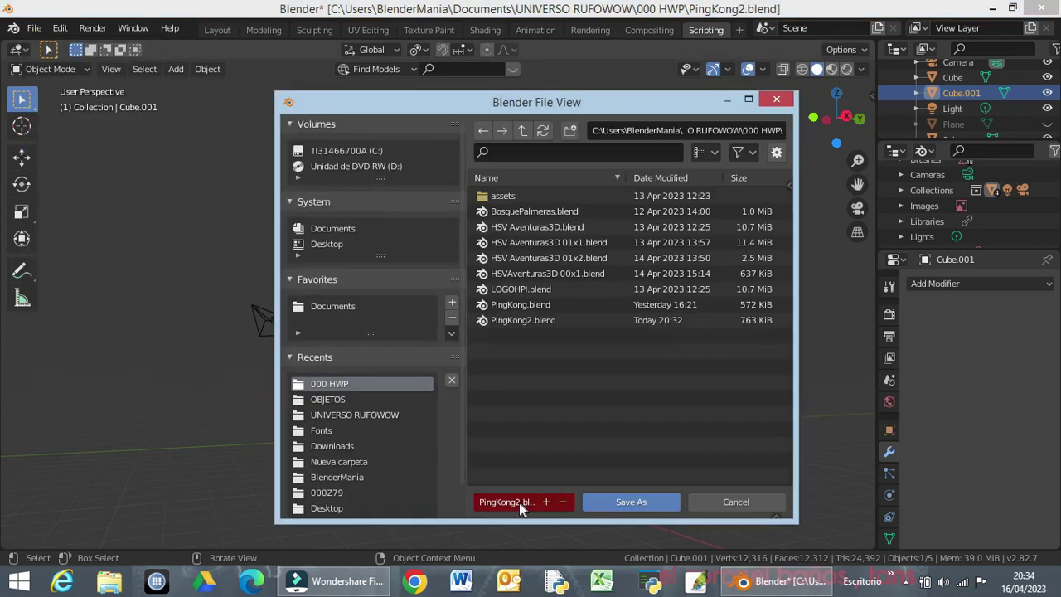
{"action": "left_click", "coordinate": [519, 503]}
{"action": "left_click", "coordinate": [515, 503]}
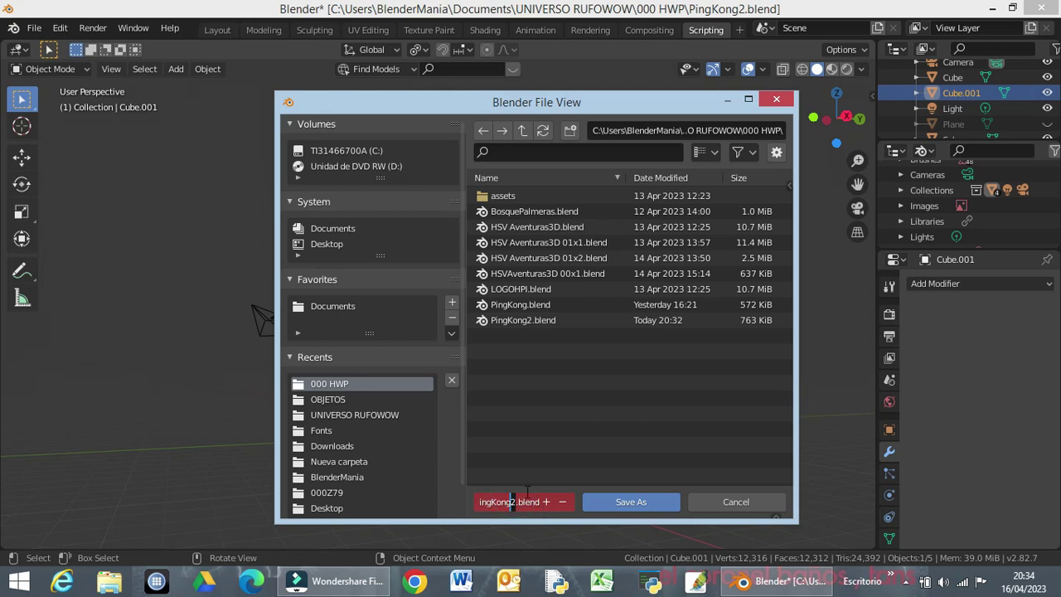
{"action": "type", "text": "3"}
{"action": "key", "text": "Return"}
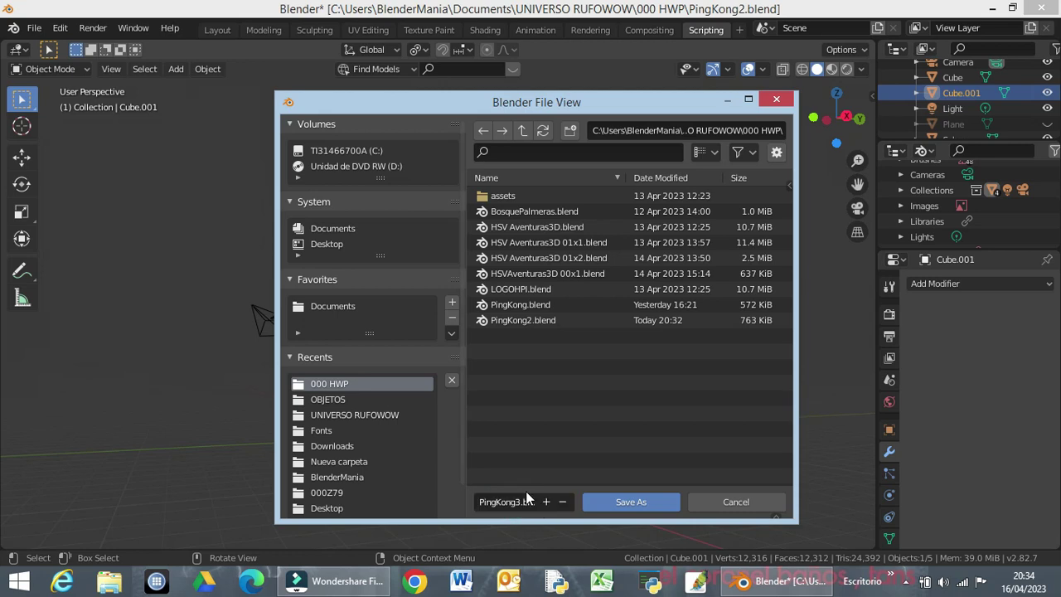
{"action": "left_click", "coordinate": [631, 501]}
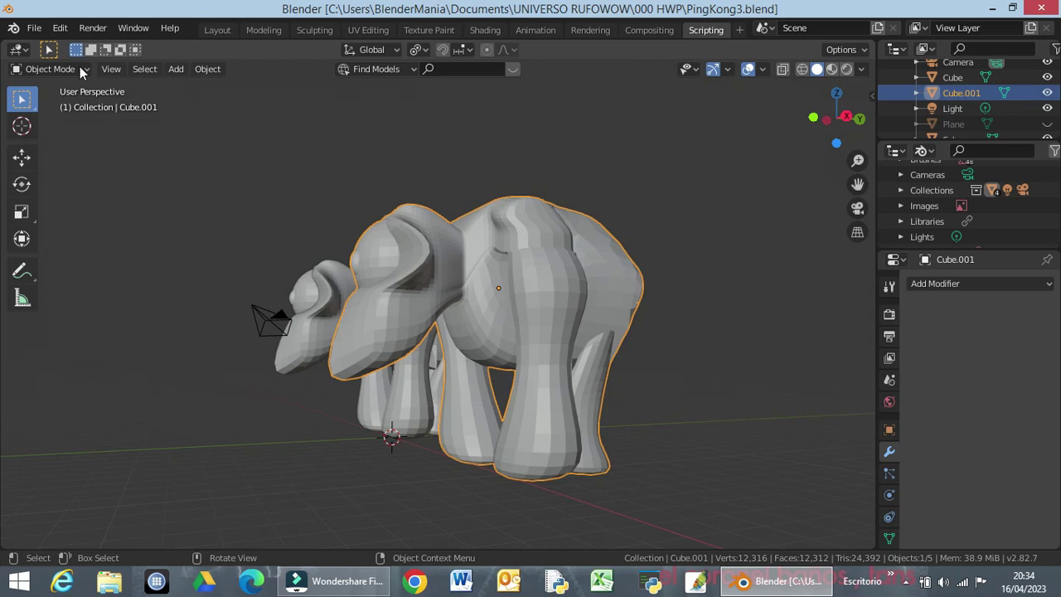
Export the scene as the Wavefront file PingKong3.obj to the 000 HWP folder with the default export options
{"action": "left_click", "coordinate": [34, 28]}
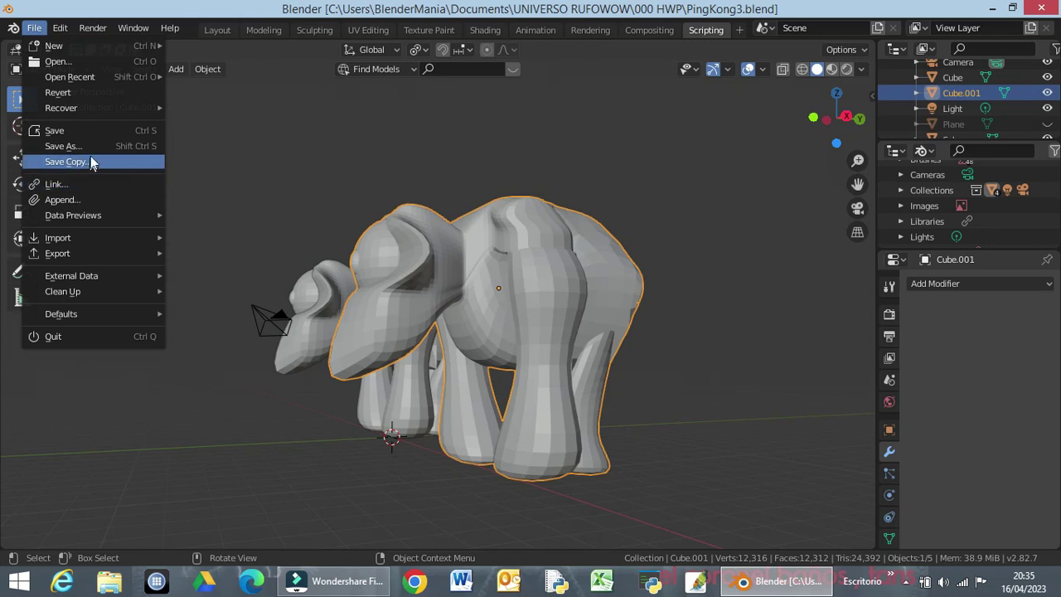
{"action": "mouse_move", "coordinate": [98, 256]}
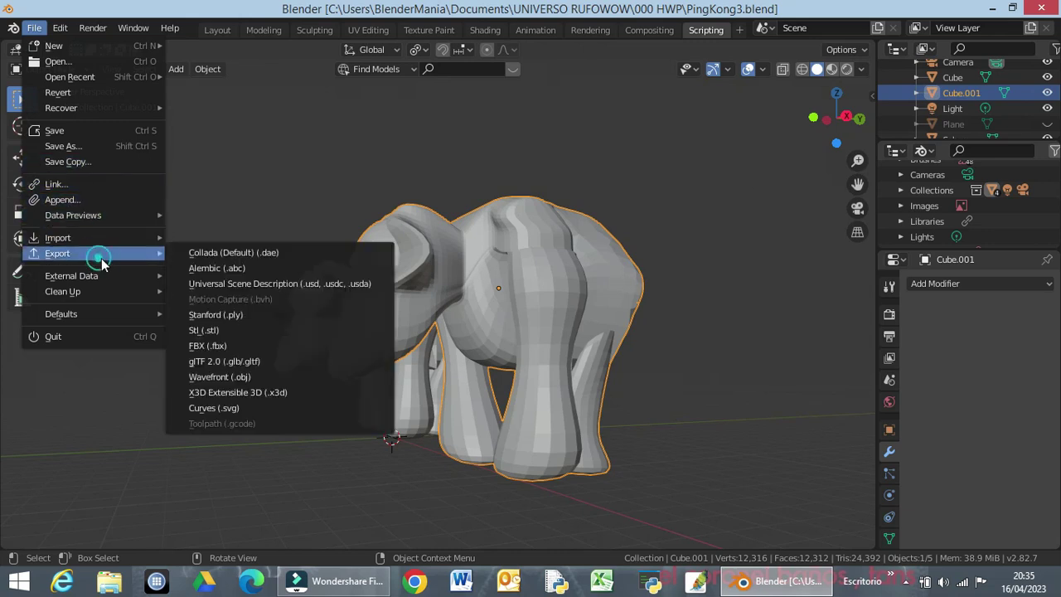
{"action": "left_click", "coordinate": [240, 378]}
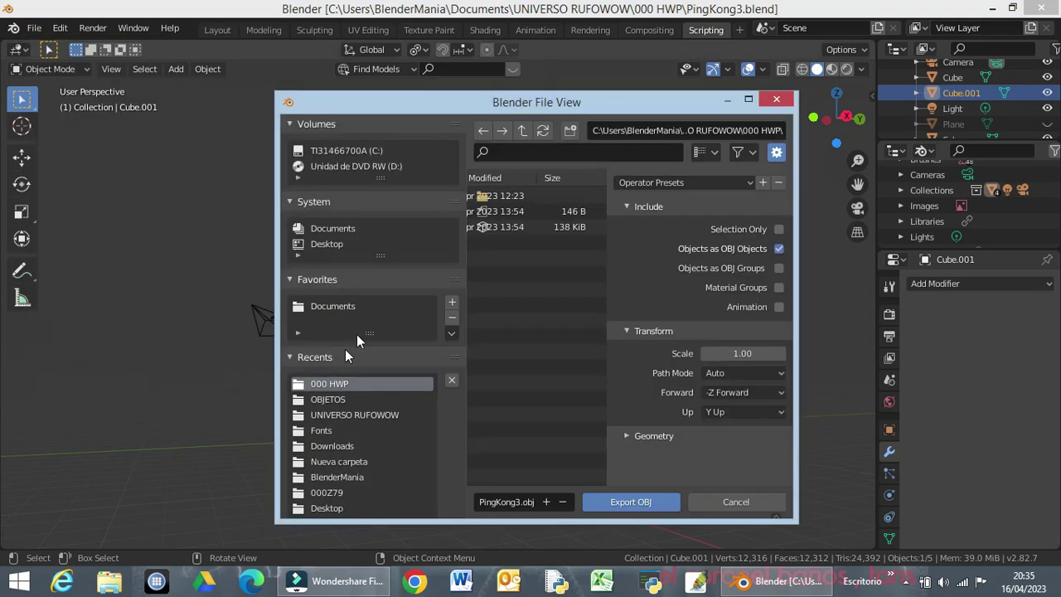
{"action": "double_click", "coordinate": [439, 105]}
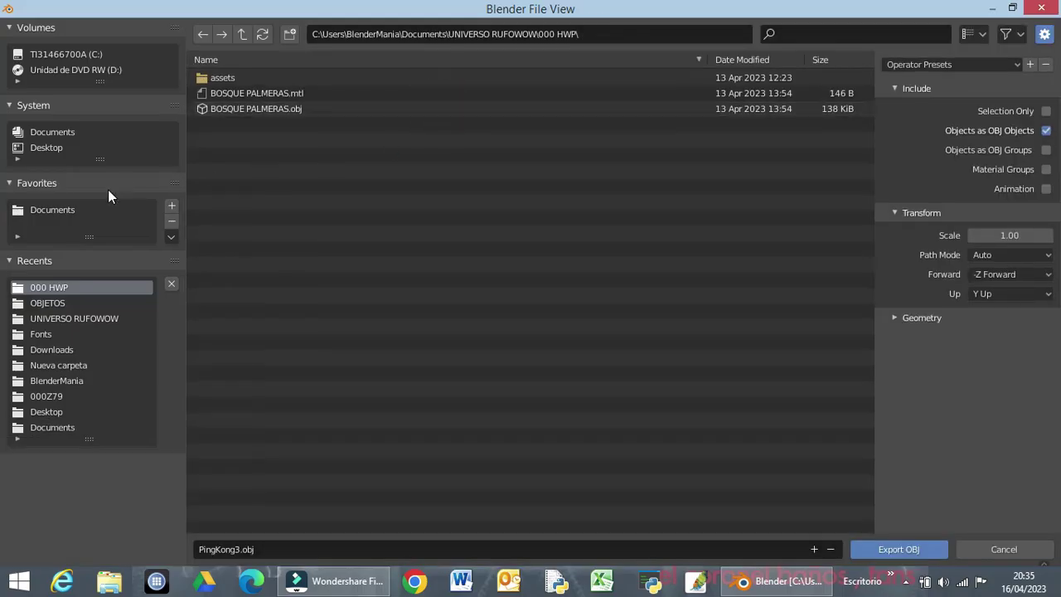
{"action": "double_click", "coordinate": [55, 285]}
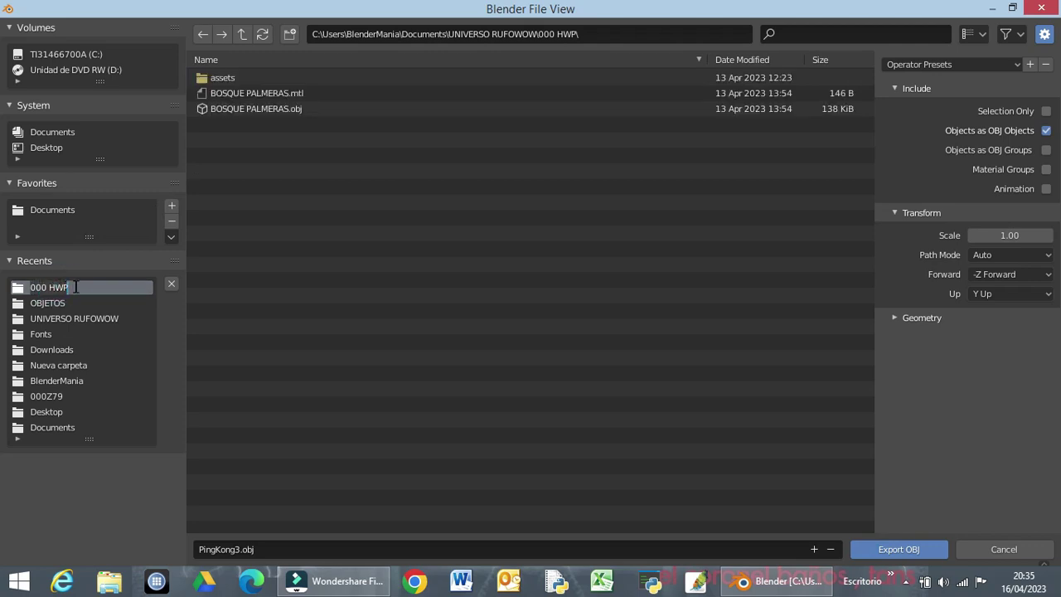
{"action": "left_click", "coordinate": [74, 286]}
{"action": "left_click", "coordinate": [892, 555]}
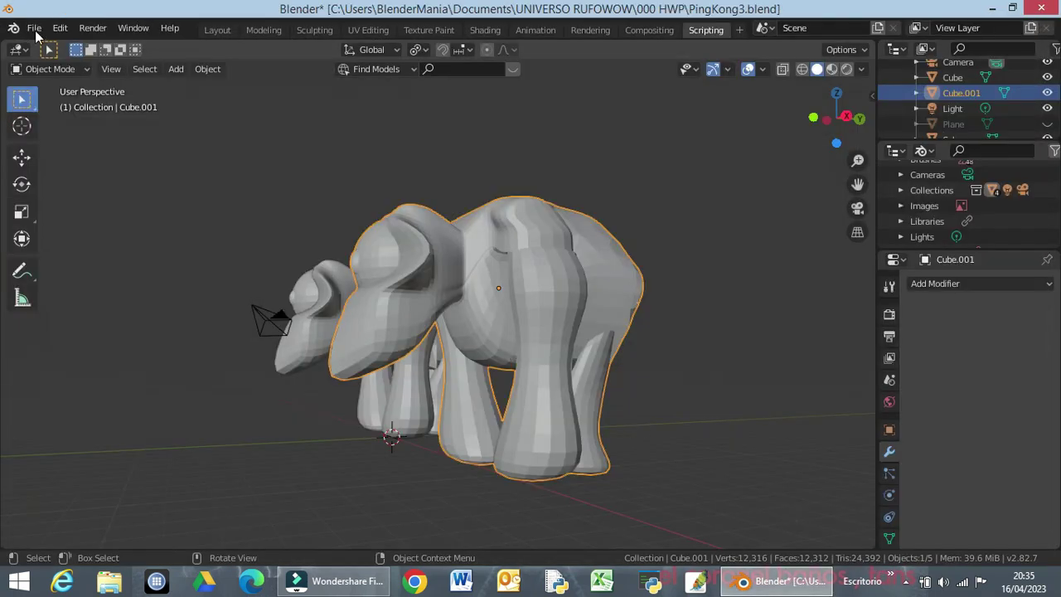
Open the recent file HSVAventuras3D 00x1.blend without saving PingKong3, and HSV Aventuras3D.blend, to check which scene each contains
{"action": "left_click", "coordinate": [34, 27]}
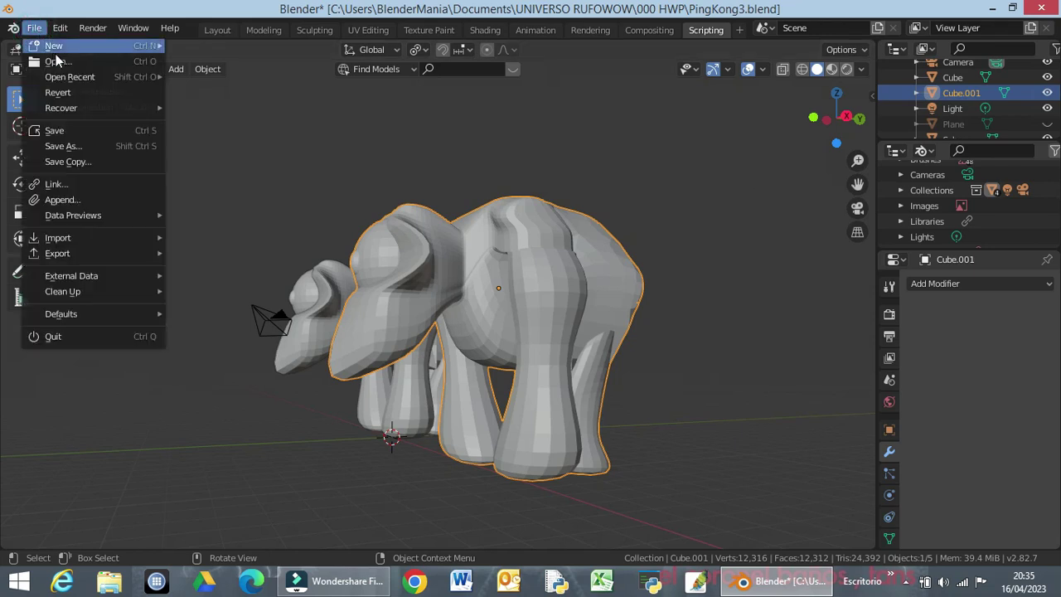
{"action": "mouse_move", "coordinate": [71, 78]}
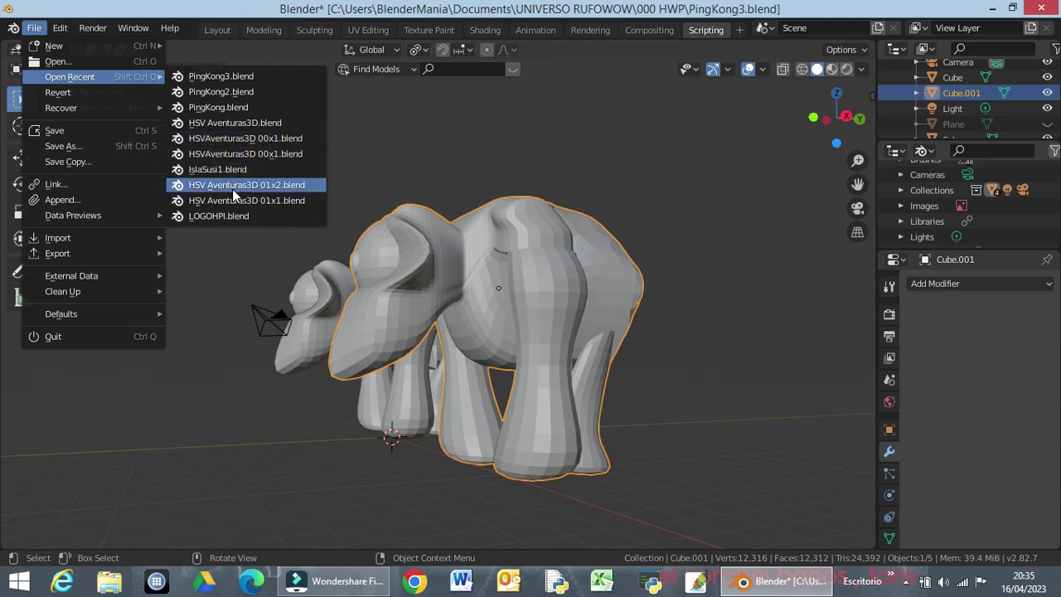
{"action": "left_click", "coordinate": [240, 143]}
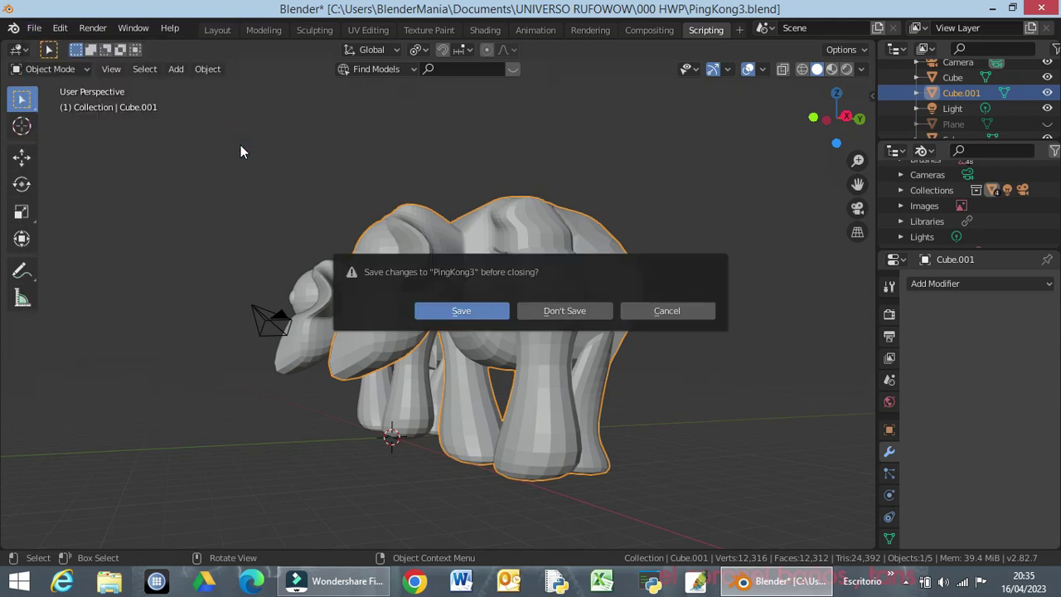
{"action": "left_click", "coordinate": [556, 314]}
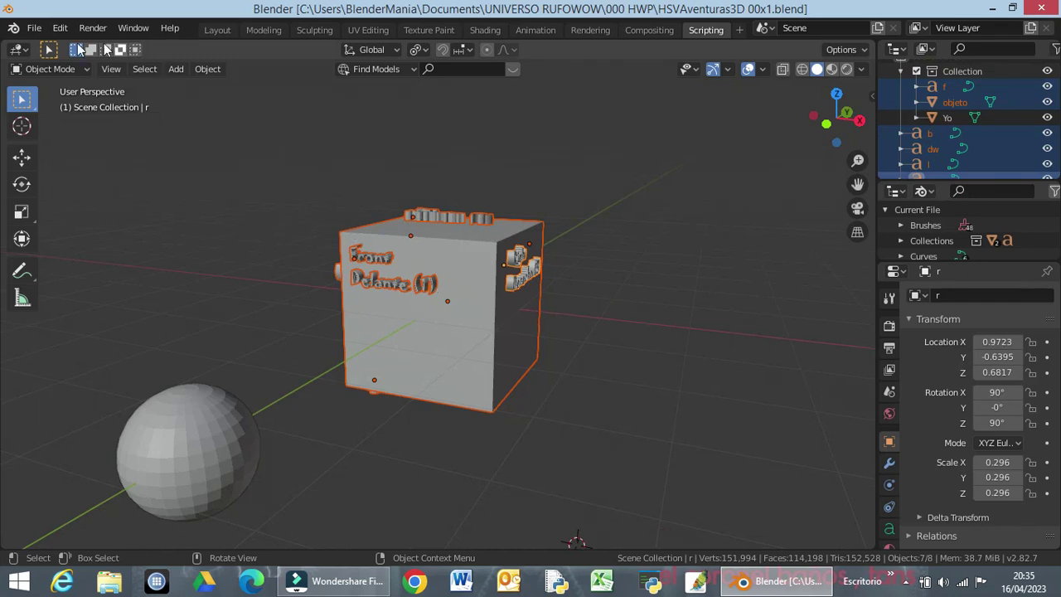
{"action": "left_click", "coordinate": [34, 27]}
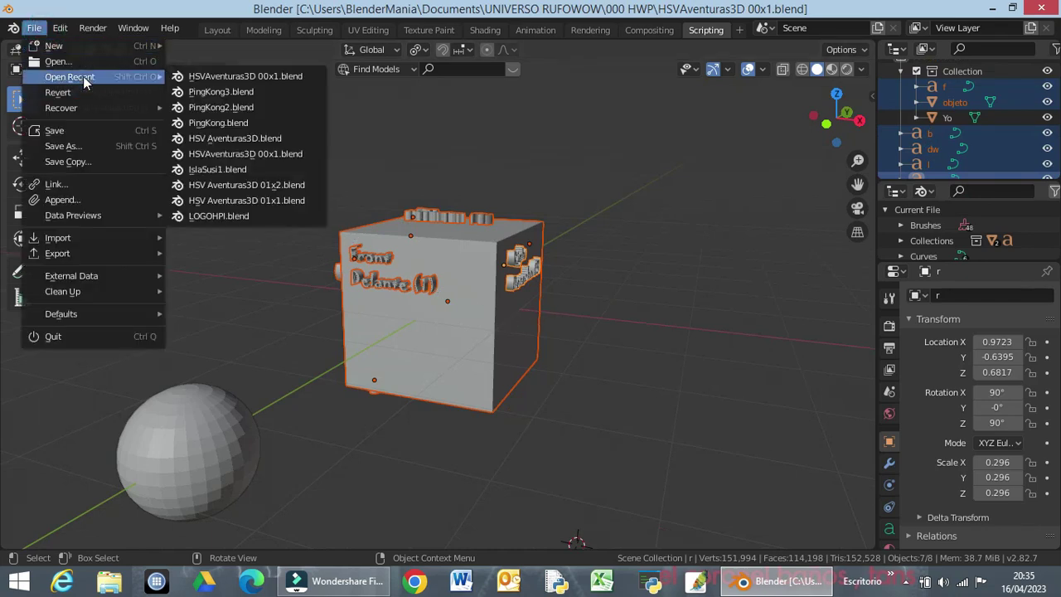
{"action": "left_click", "coordinate": [220, 139]}
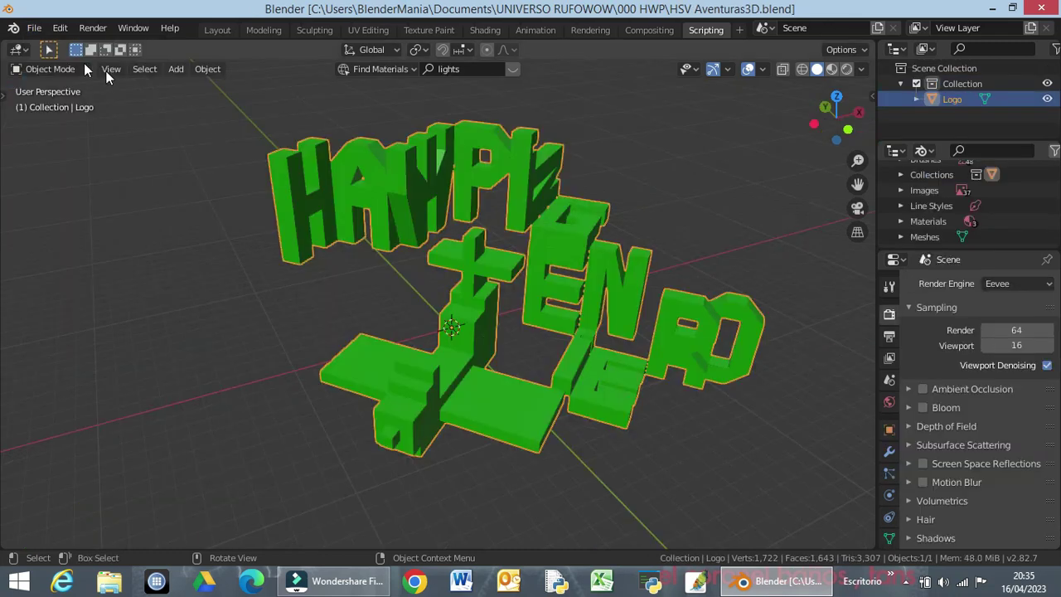
Open the recent file HSV Aventuras3D 01x2.blend and inspect its whole landscape with the palm trees
{"action": "left_click", "coordinate": [34, 28]}
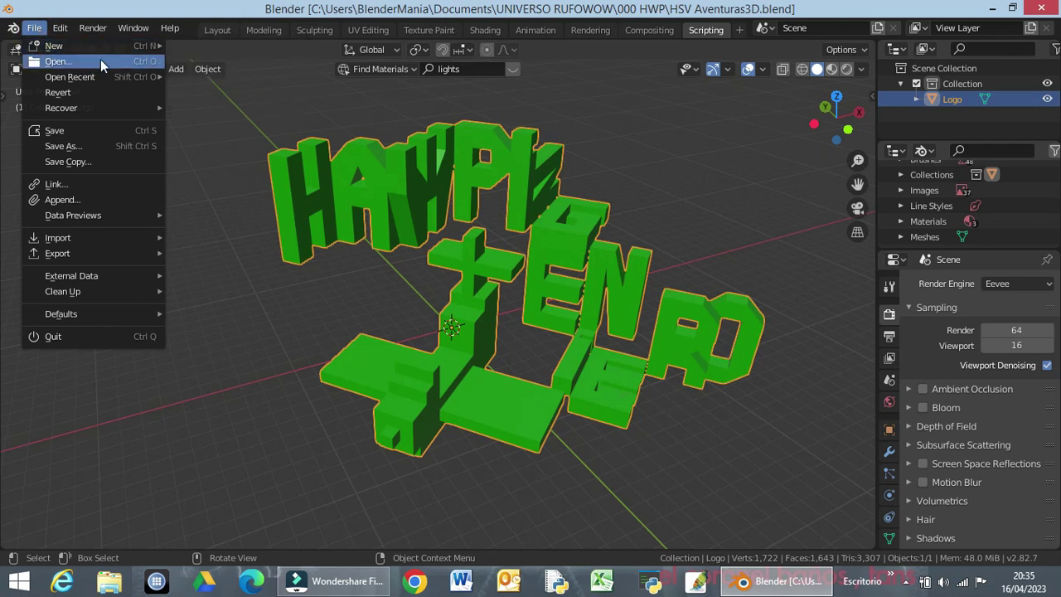
{"action": "mouse_move", "coordinate": [116, 75]}
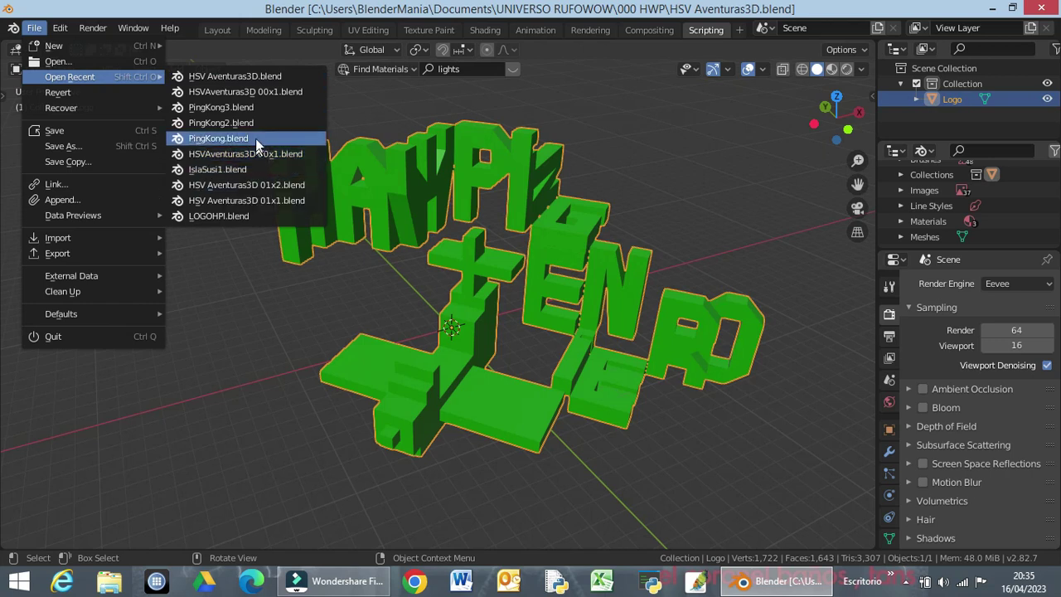
{"action": "left_click", "coordinate": [255, 186]}
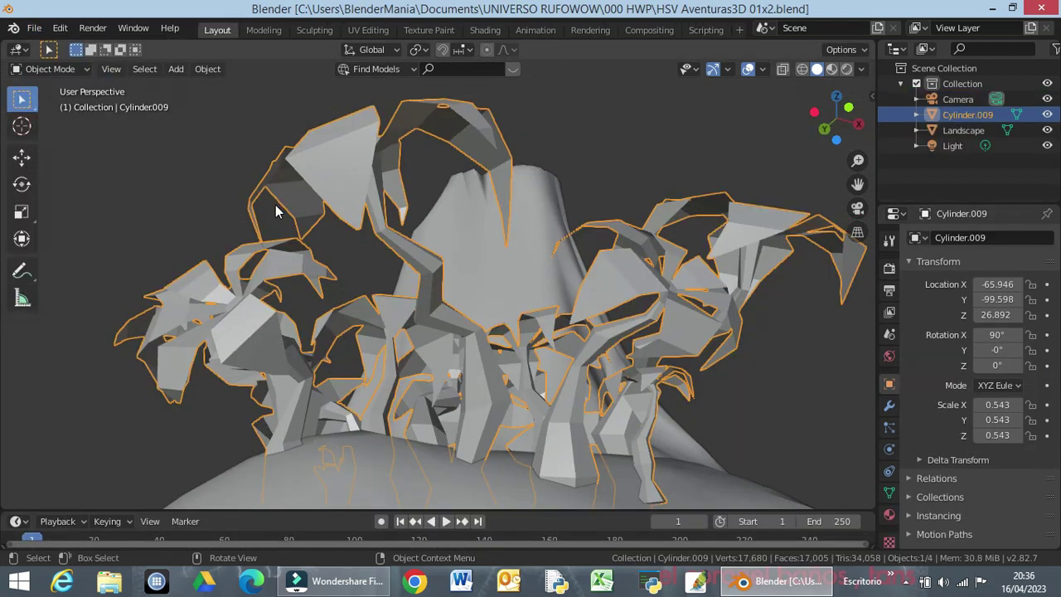
{"action": "scroll", "coordinate": [276, 212], "scroll_direction": "down", "scroll_amount": 6}
{"action": "middle_click_drag", "start_coordinate": [543, 332], "coordinate": [322, 221]}
{"action": "scroll", "coordinate": [354, 273], "scroll_direction": "down", "scroll_amount": 3}
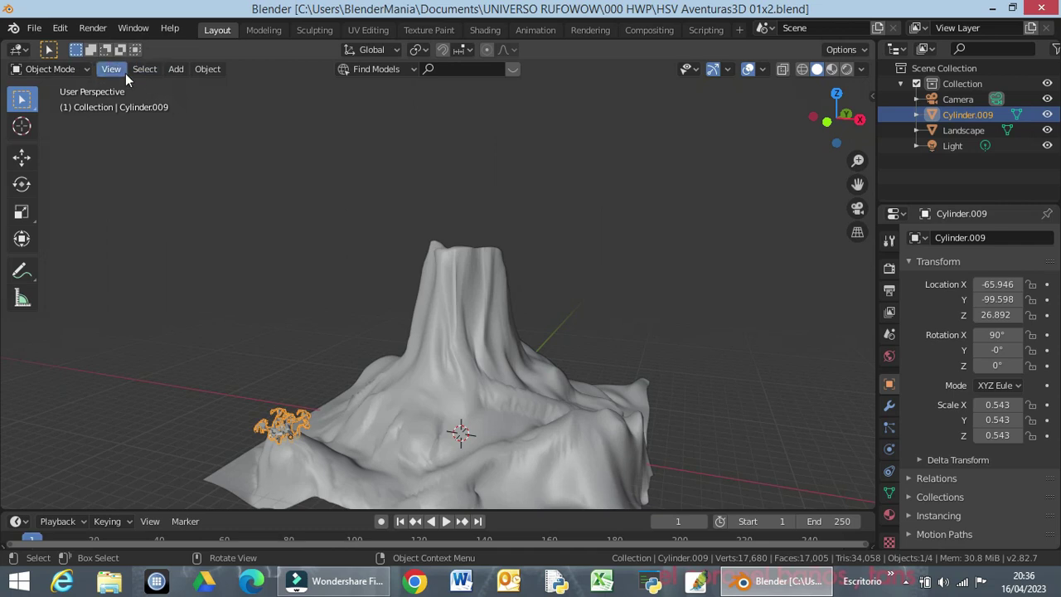
Import the Wavefront file PingKong3.obj from the 000 HWP folder into the landscape scene, and show the scene in Front Orthographic view
{"action": "left_click", "coordinate": [35, 30]}
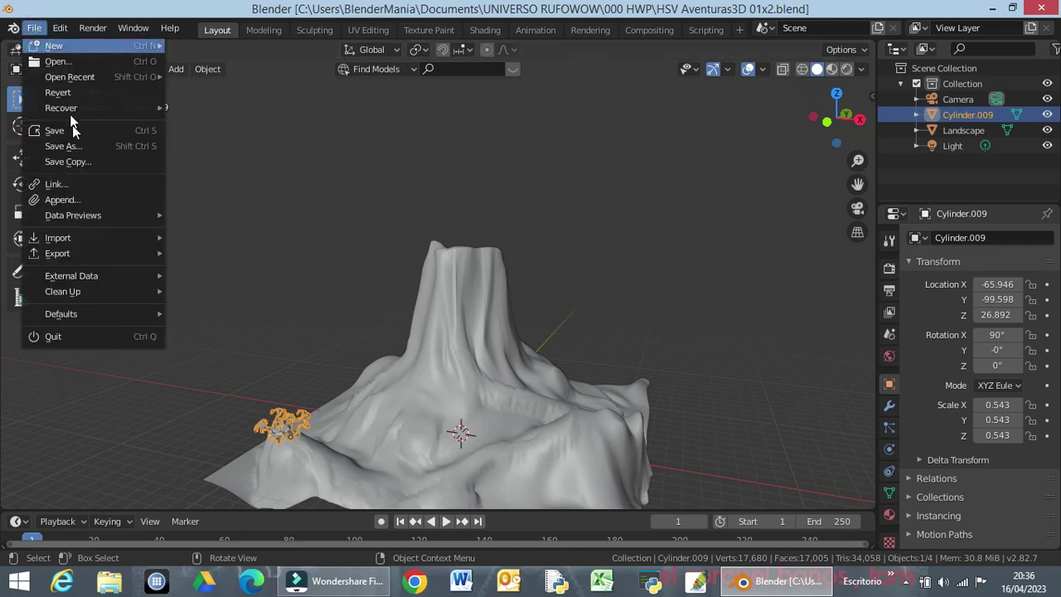
{"action": "left_click", "coordinate": [80, 238]}
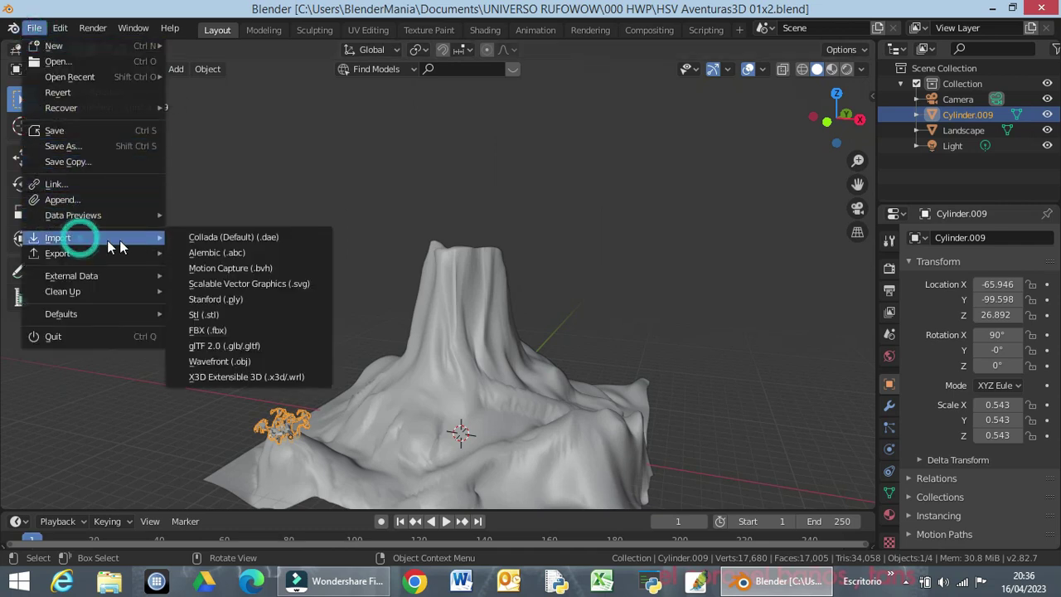
{"action": "left_click", "coordinate": [222, 362]}
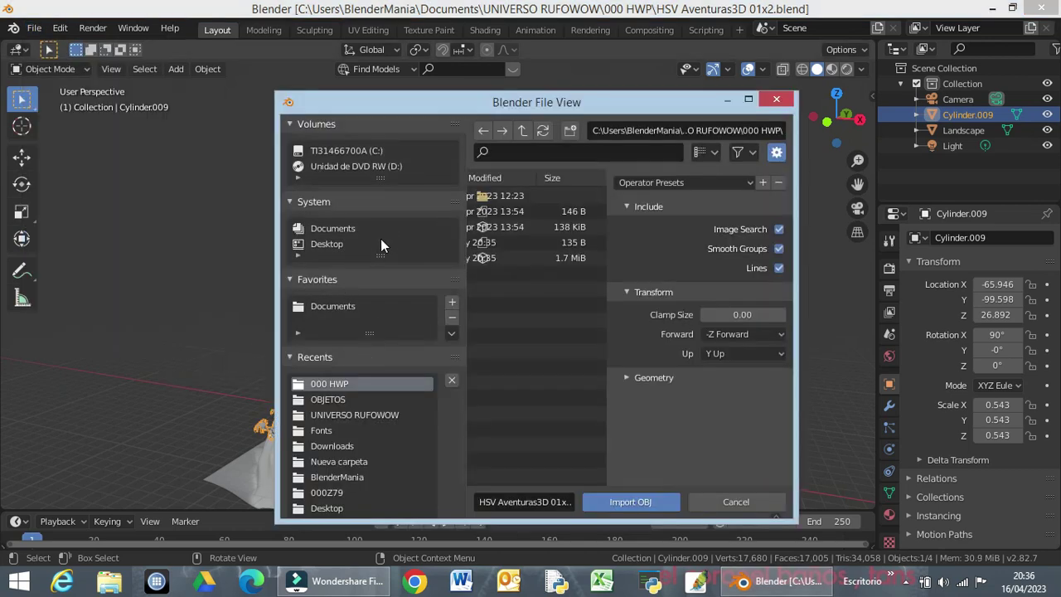
{"action": "double_click", "coordinate": [510, 103]}
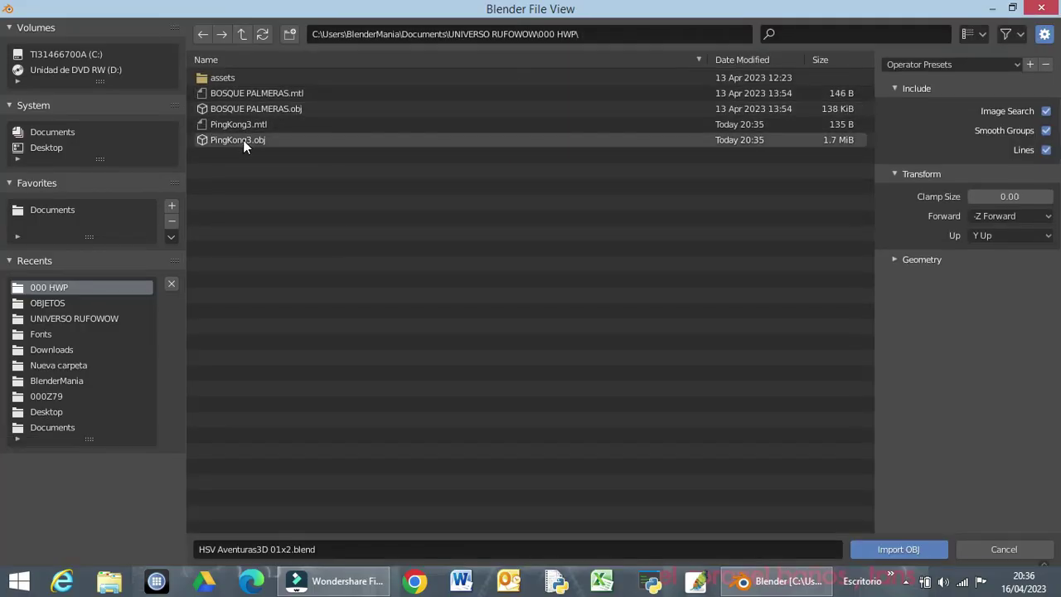
{"action": "double_click", "coordinate": [242, 140]}
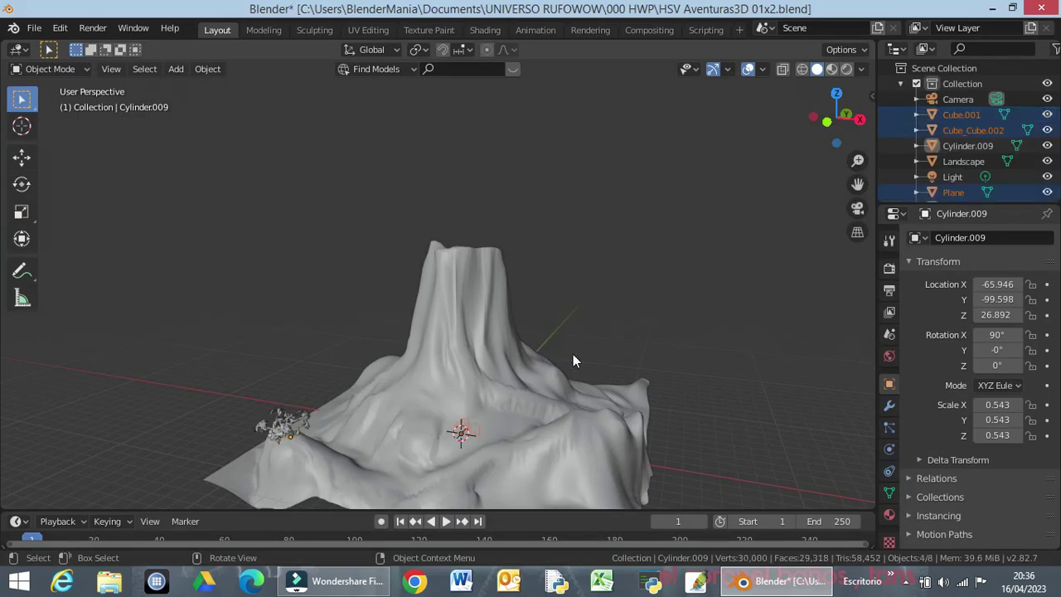
{"action": "scroll", "coordinate": [588, 364], "scroll_direction": "up", "scroll_amount": 1}
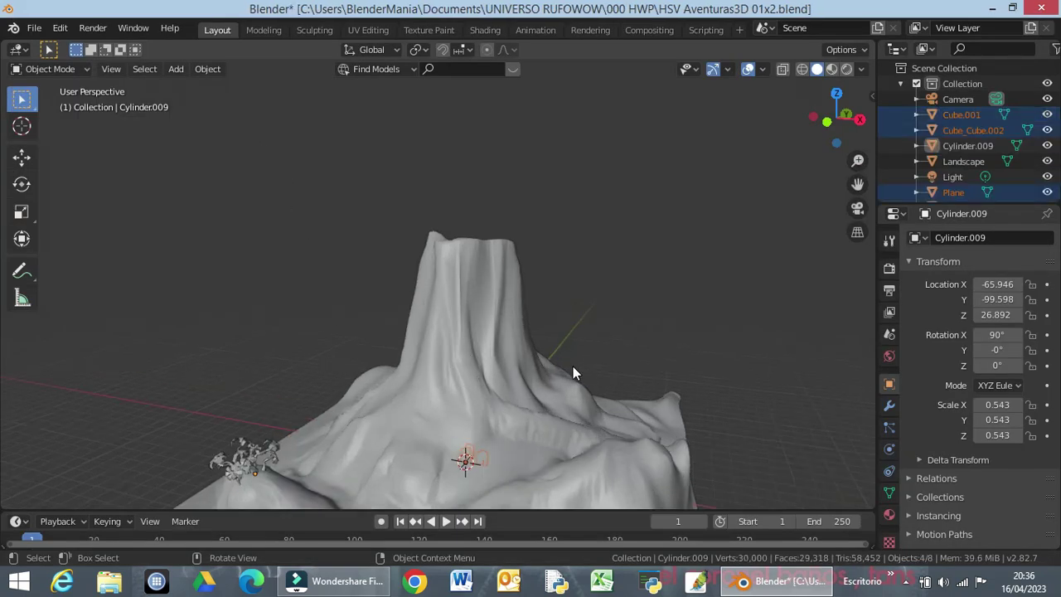
{"action": "key", "text": "KP_1"}
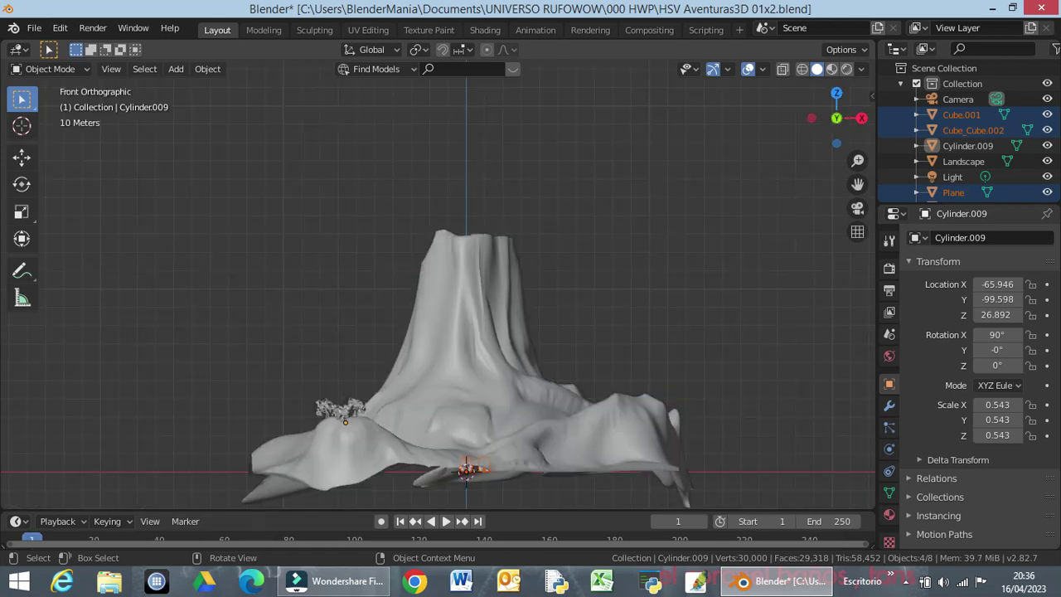
Enlarge the imported character objects to a scale of about 3.277 and raise them about 142 m along Z above the volcano
{"action": "key", "text": "s"}
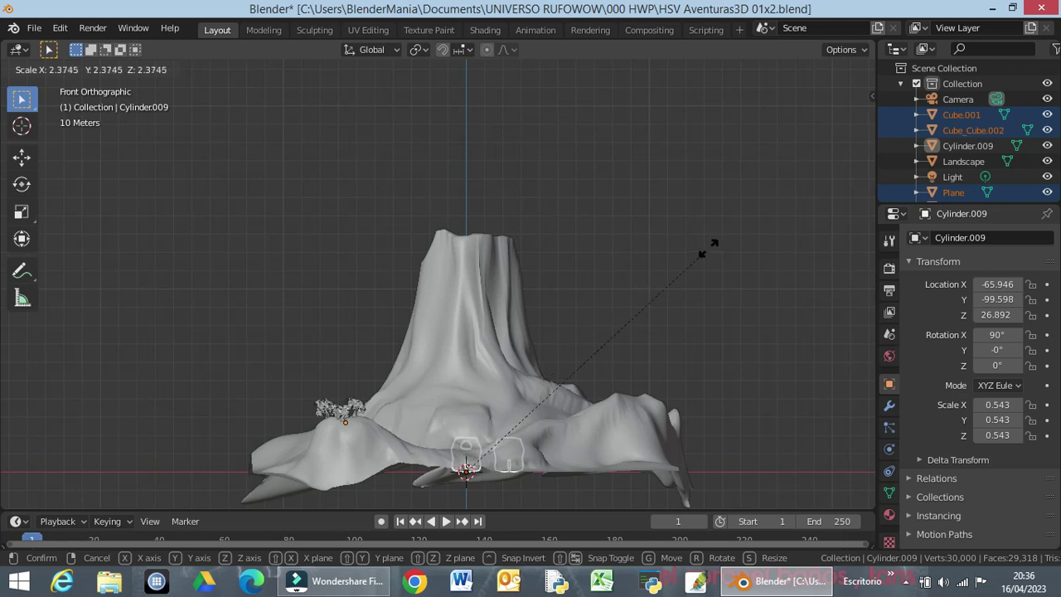
{"action": "left_click", "coordinate": [795, 163]}
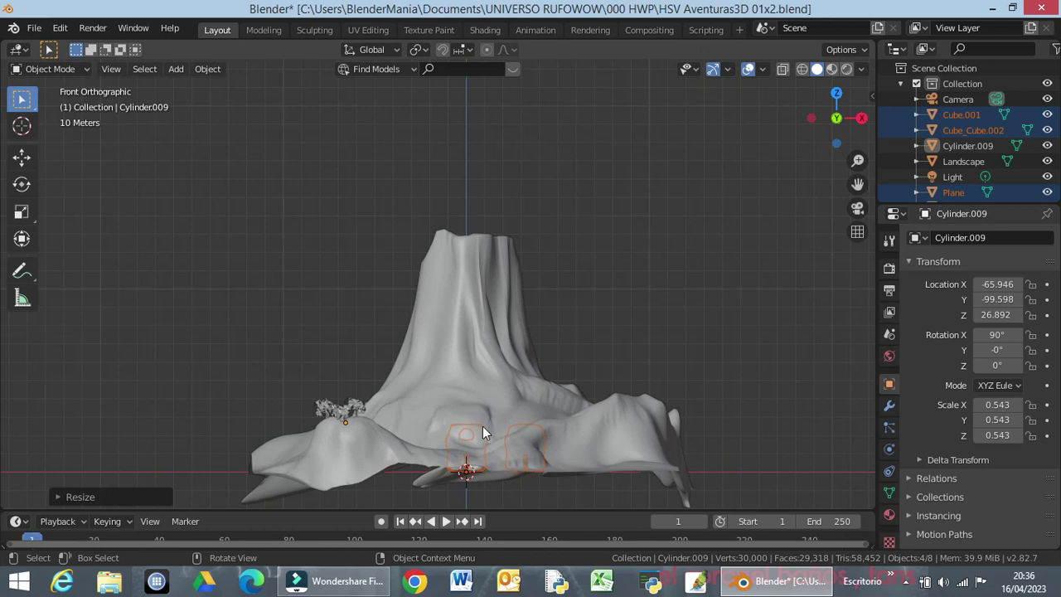
{"action": "key", "text": "g"}
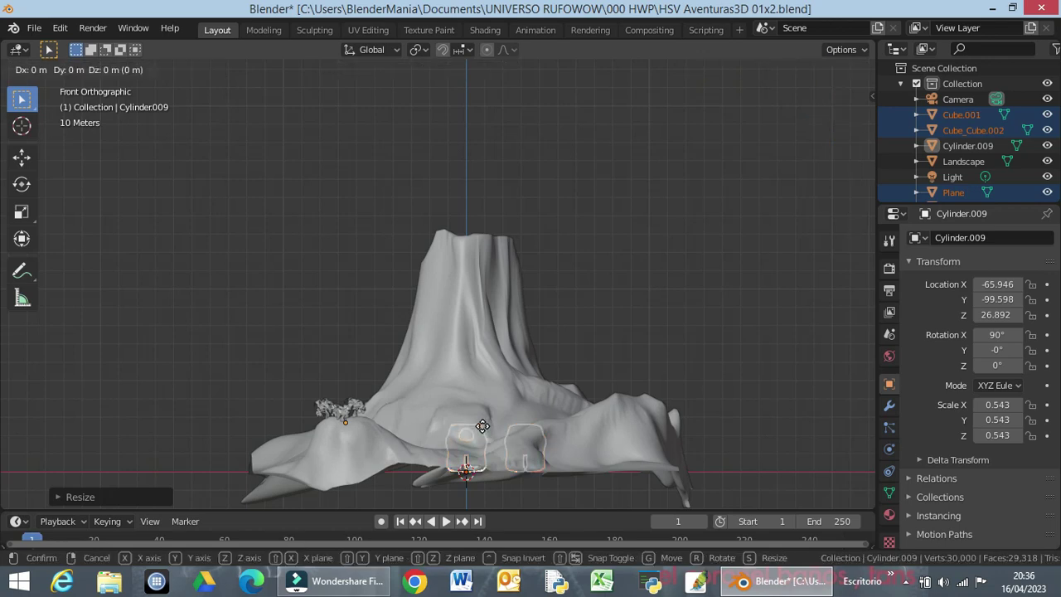
{"action": "key", "text": "z"}
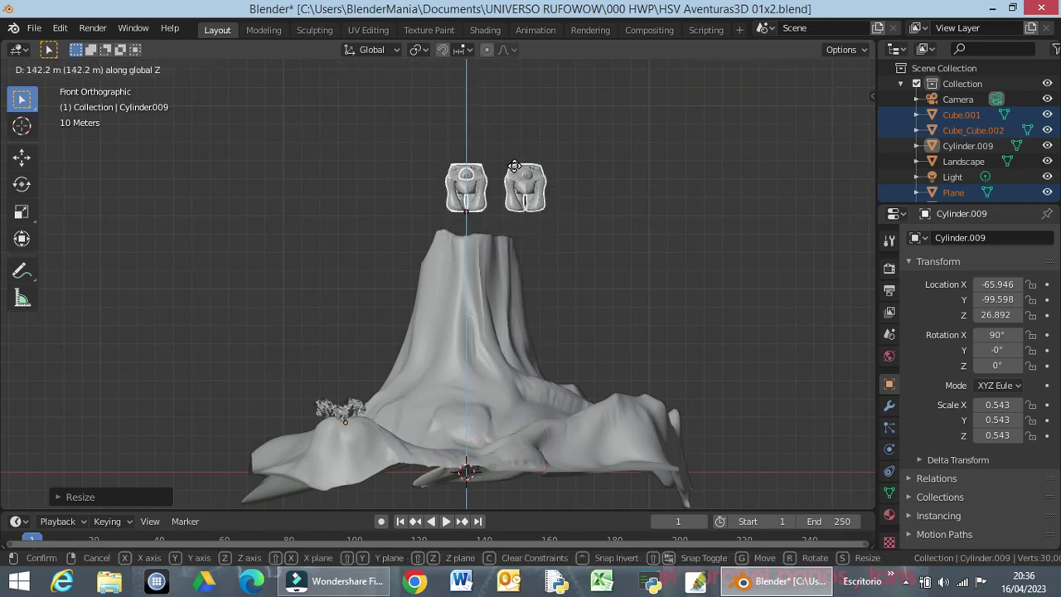
{"action": "left_click", "coordinate": [509, 174]}
{"action": "left_click", "coordinate": [573, 230]}
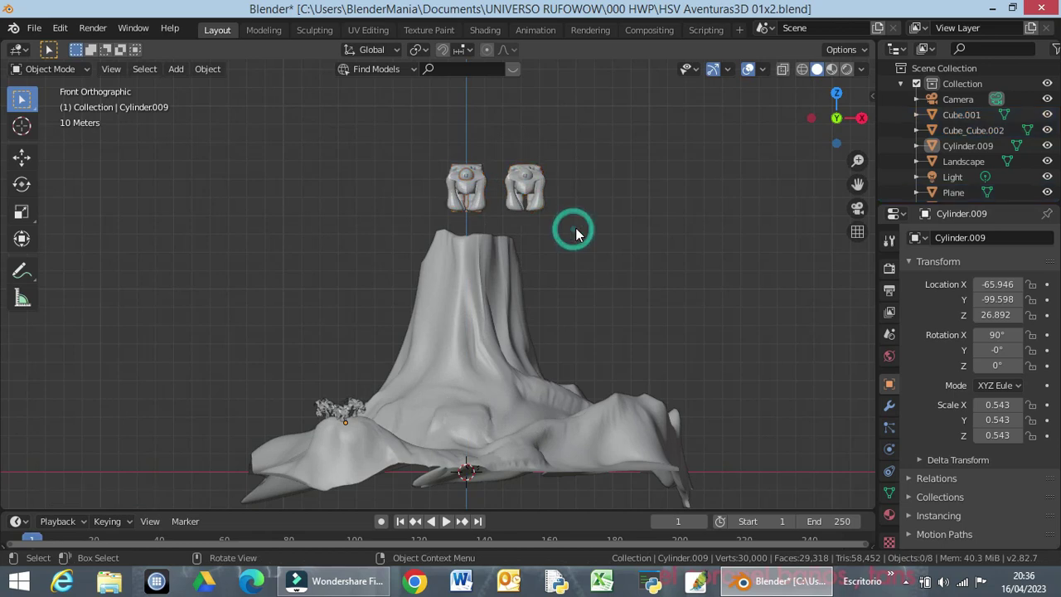
Delete the extra character copy on the vertical axis, Cube_Cube.002, together with its leftover Plane and Sphere
{"action": "left_click", "coordinate": [525, 195]}
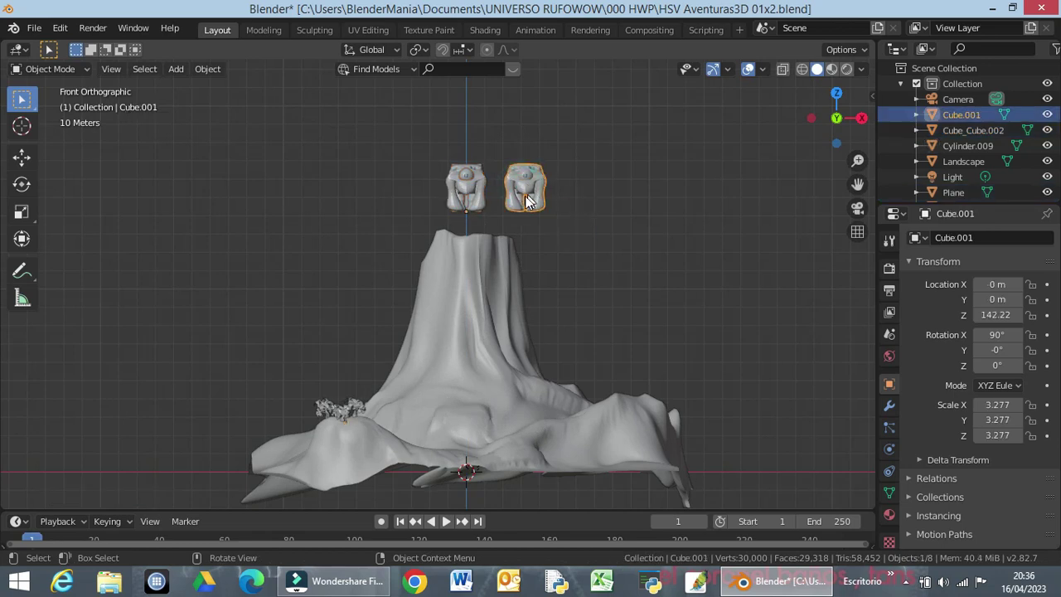
{"action": "left_click", "coordinate": [470, 195]}
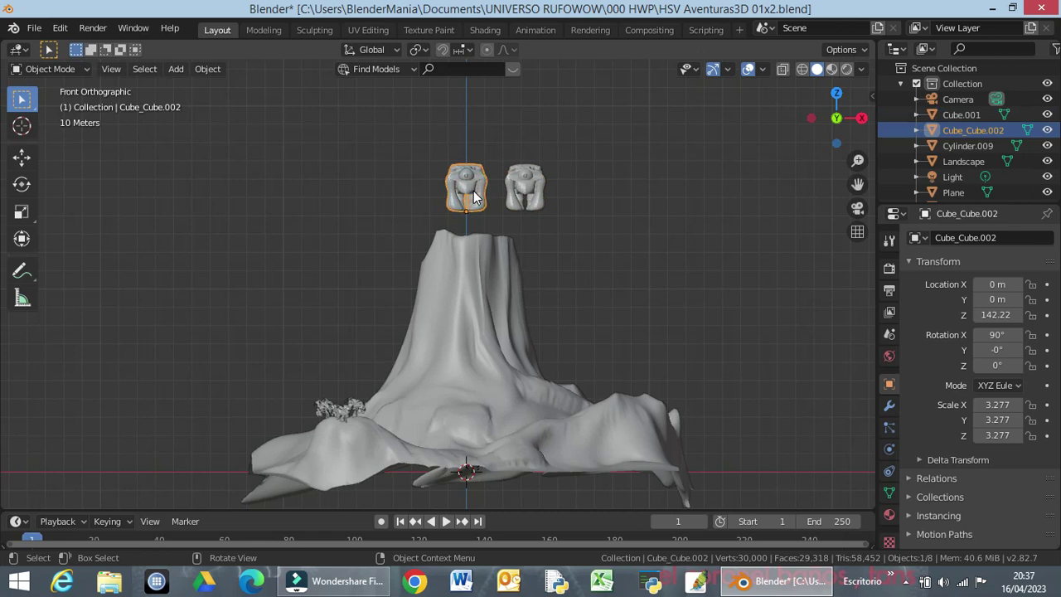
{"action": "key", "text": "x"}
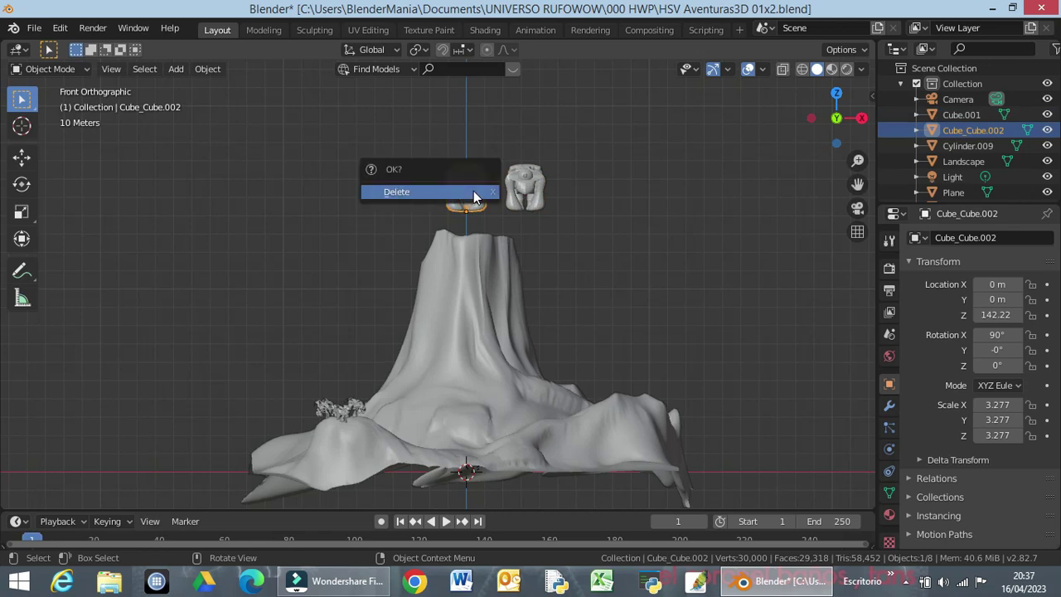
{"action": "left_click", "coordinate": [475, 196]}
{"action": "left_click_drag", "start_coordinate": [426, 149], "coordinate": [488, 224]}
{"action": "key", "text": "x"}
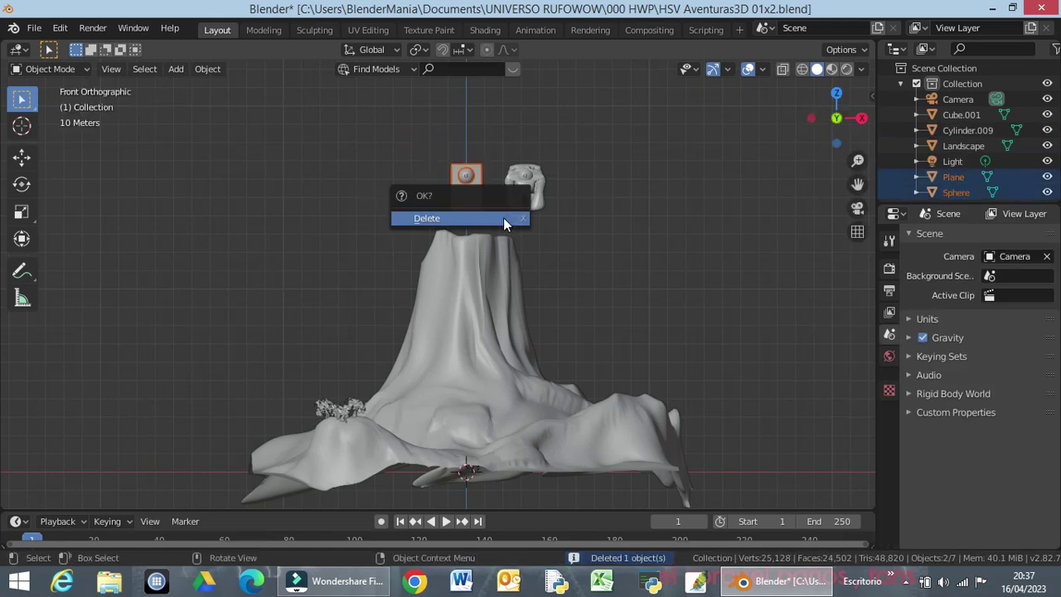
{"action": "left_click", "coordinate": [481, 217]}
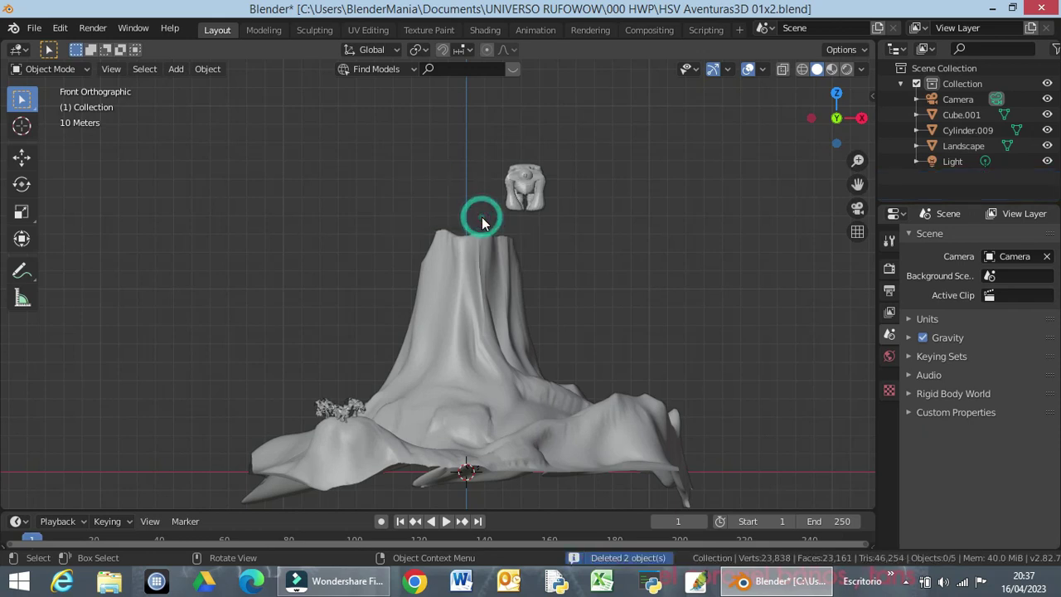
Scale the remaining character, Cube.001, up to about 4.327 on all axes
{"action": "left_click", "coordinate": [522, 188]}
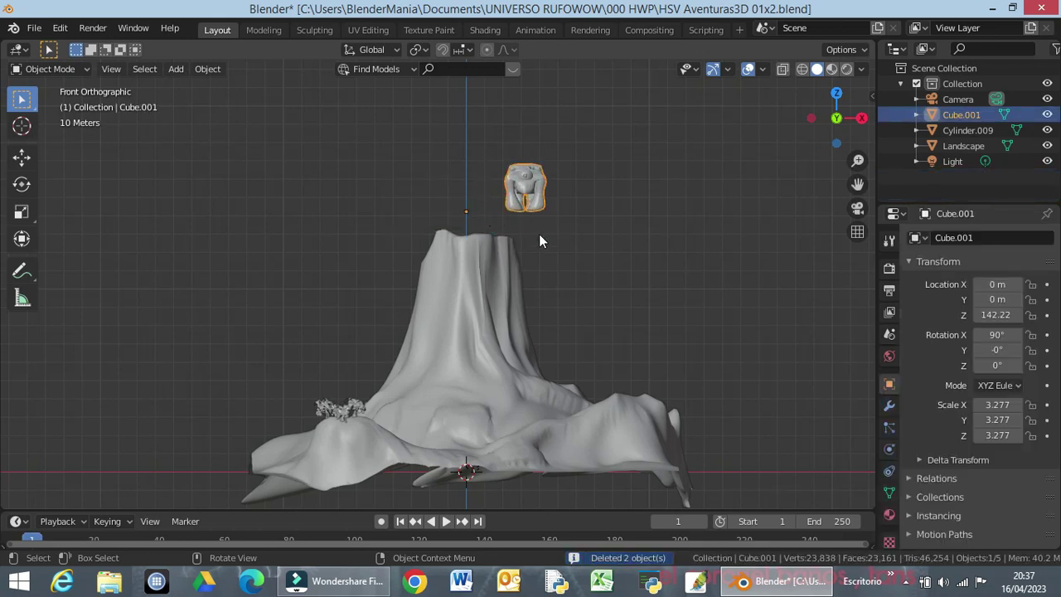
{"action": "middle_click_drag", "start_coordinate": [539, 234], "coordinate": [364, 328]}
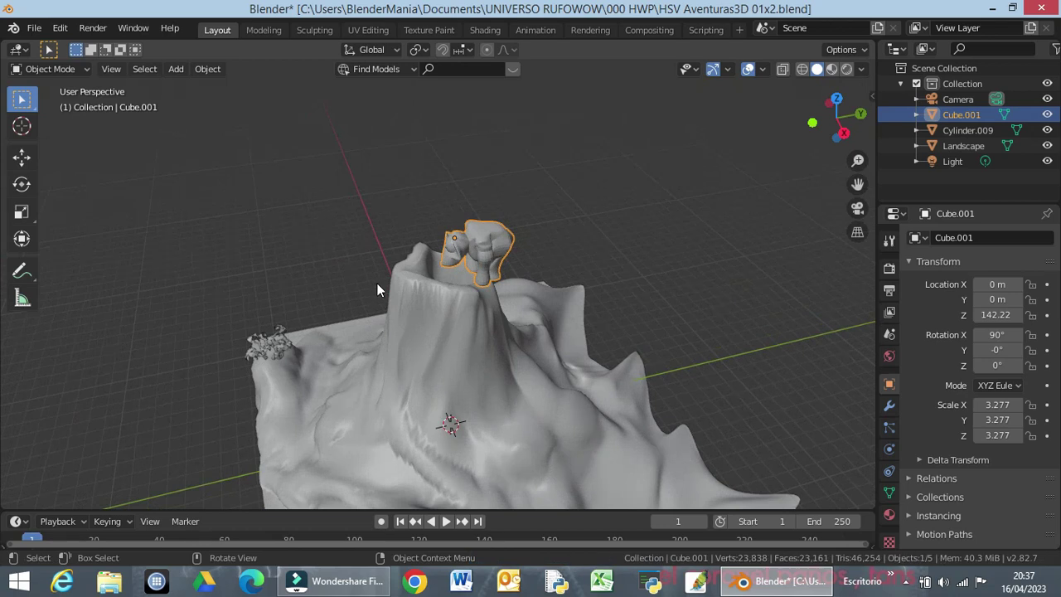
{"action": "key", "text": "s"}
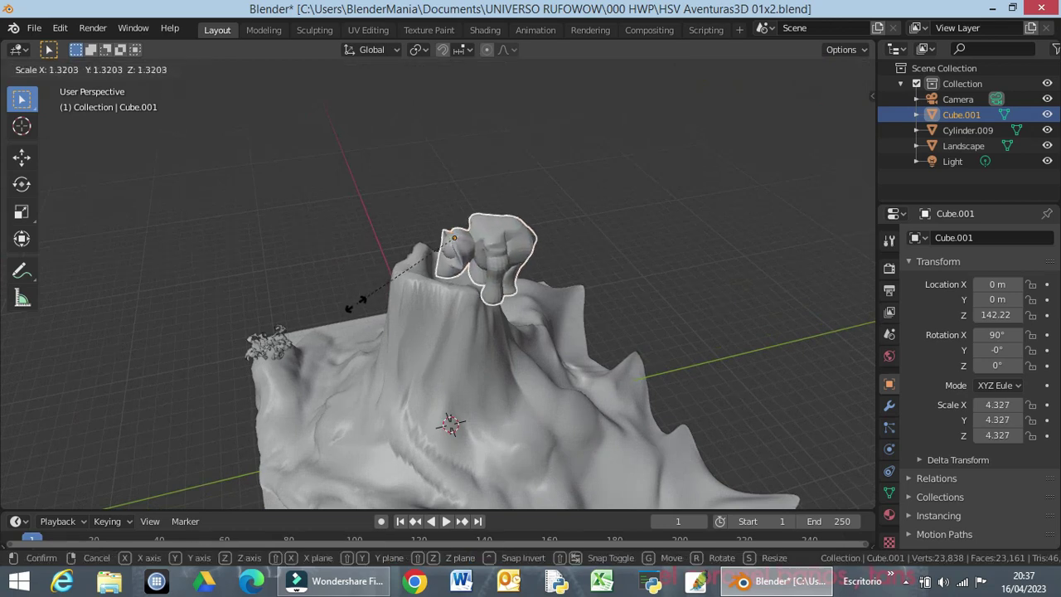
{"action": "left_click", "coordinate": [355, 304]}
{"action": "middle_click_drag", "start_coordinate": [514, 303], "coordinate": [557, 270]}
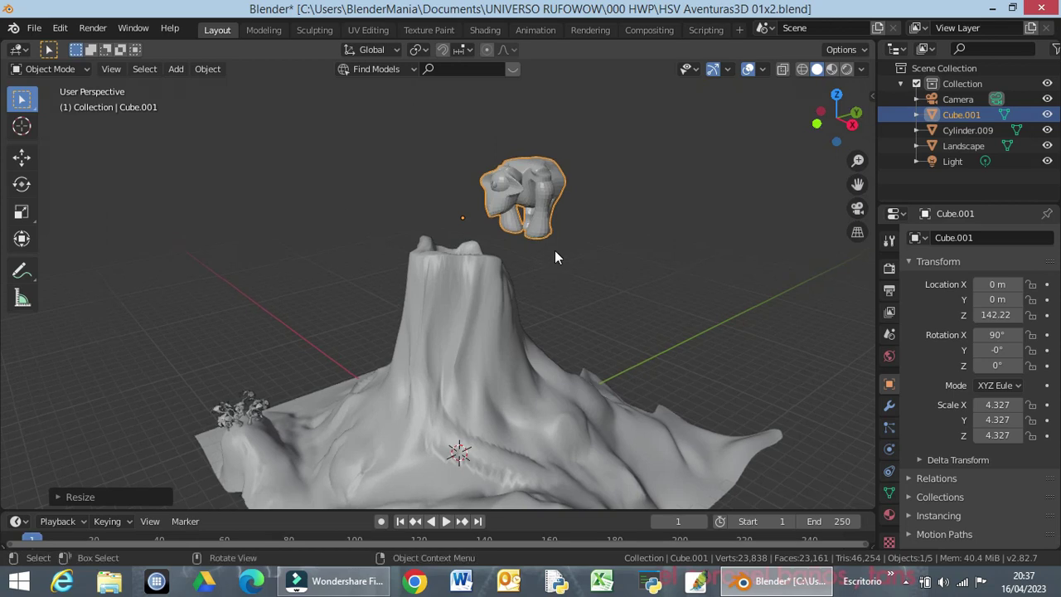
Move the character along X to about -78.5 m and along Y to about -67.9 m, near the palm trees
{"action": "key", "text": "KP_7"}
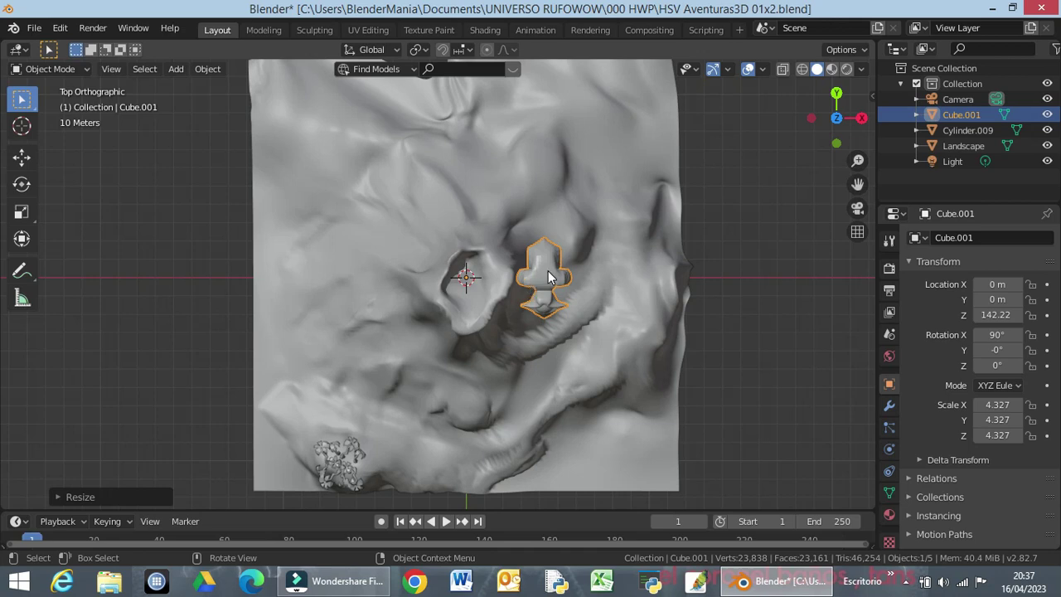
{"action": "key", "text": "g"}
{"action": "key", "text": "x"}
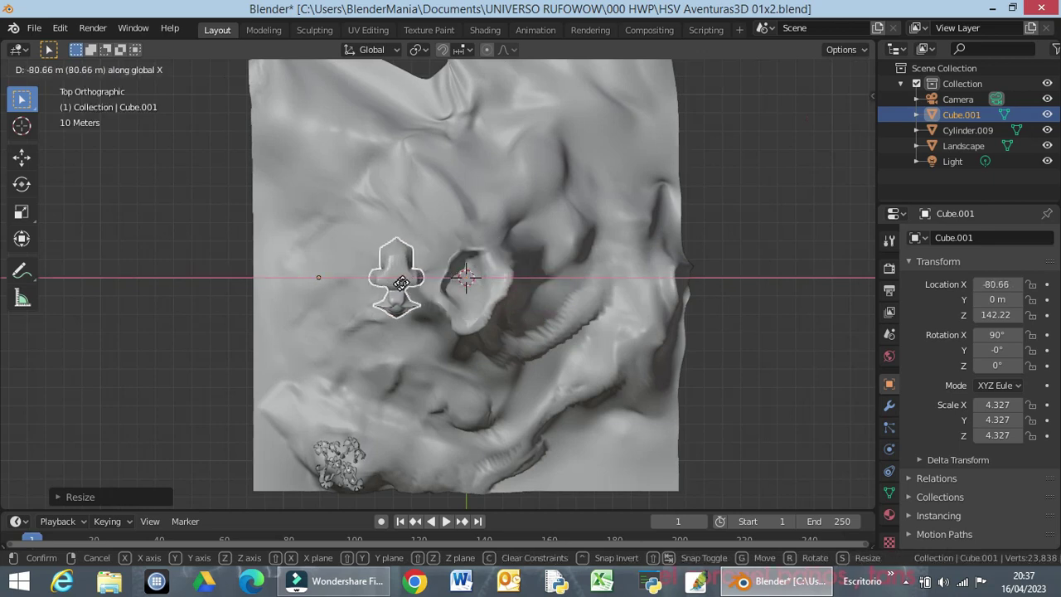
{"action": "left_click", "coordinate": [402, 284]}
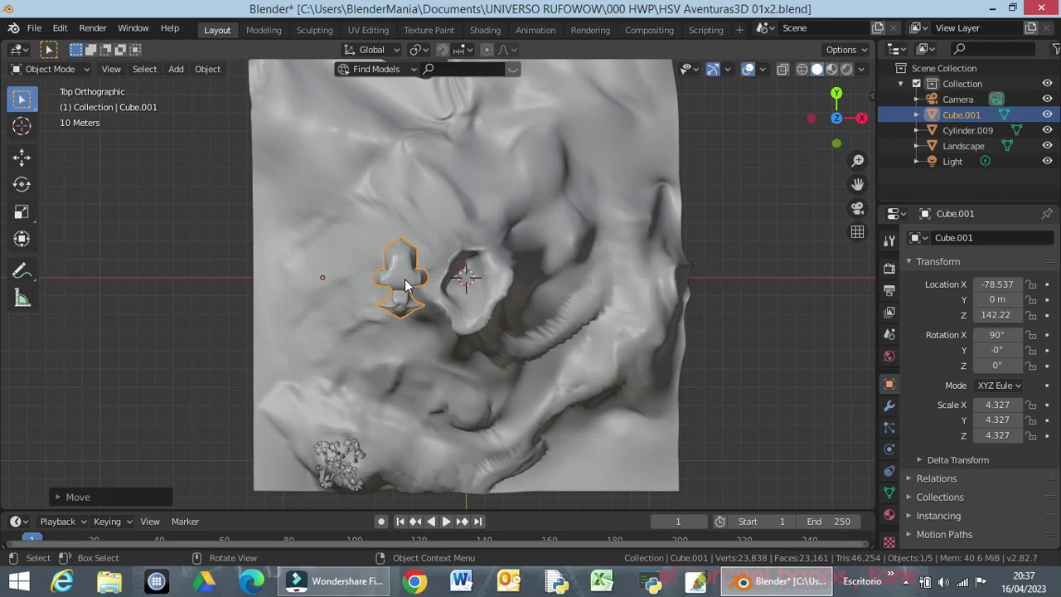
{"action": "key", "text": "g"}
{"action": "key", "text": "y"}
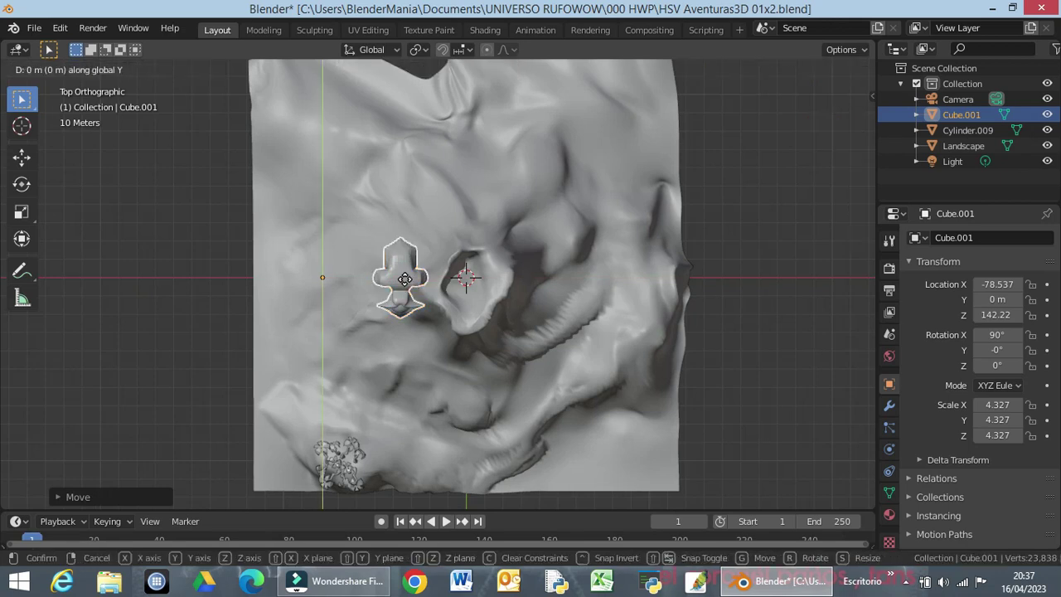
{"action": "left_click", "coordinate": [417, 399]}
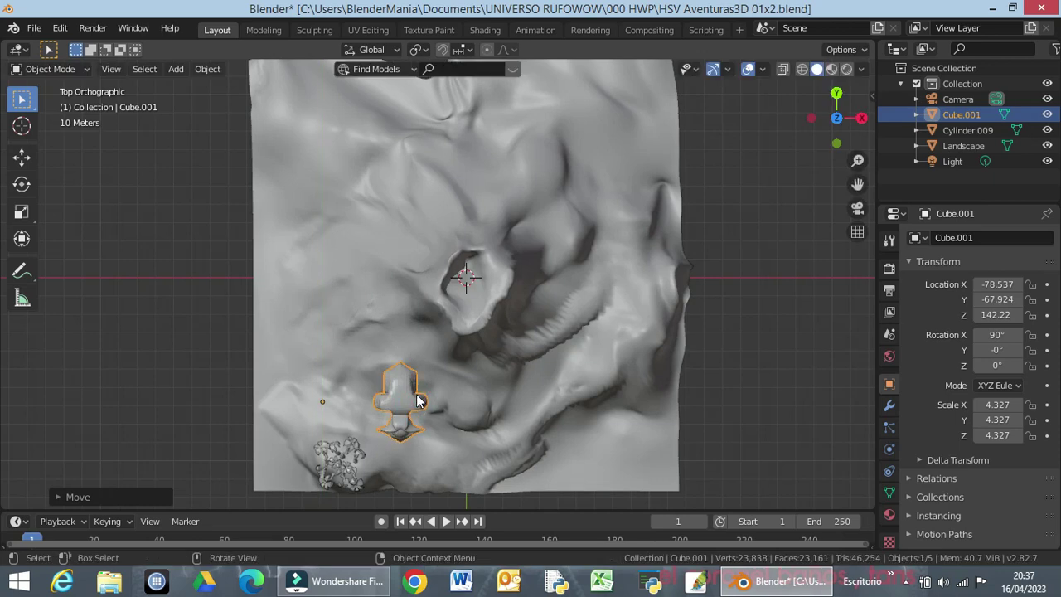
Shift the character along X to about -69.2 m and lower it along Z to about 25 m, at the volcano's base
{"action": "key", "text": "KP_1"}
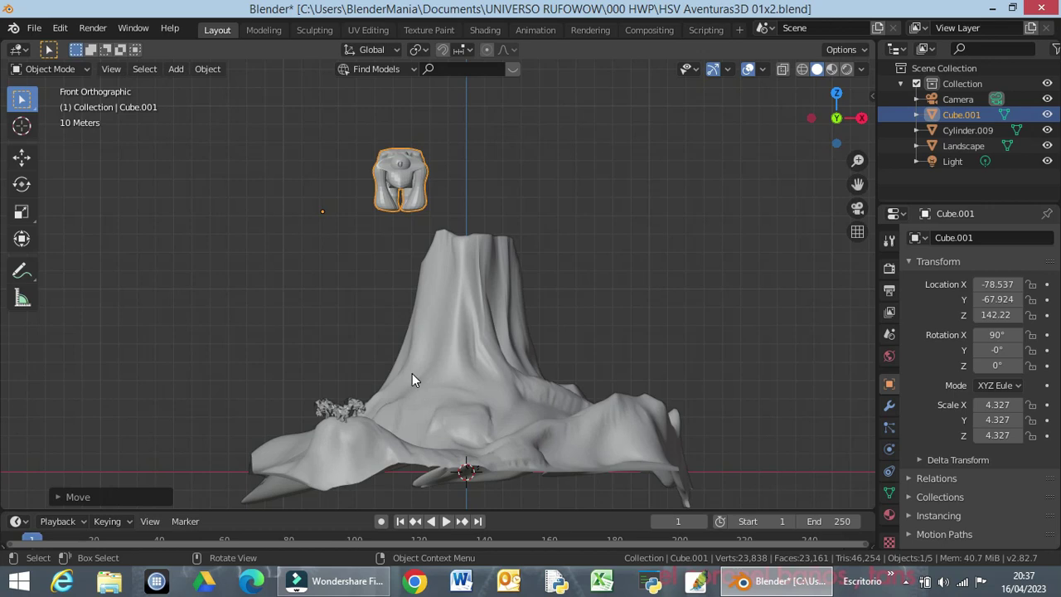
{"action": "key", "text": "g"}
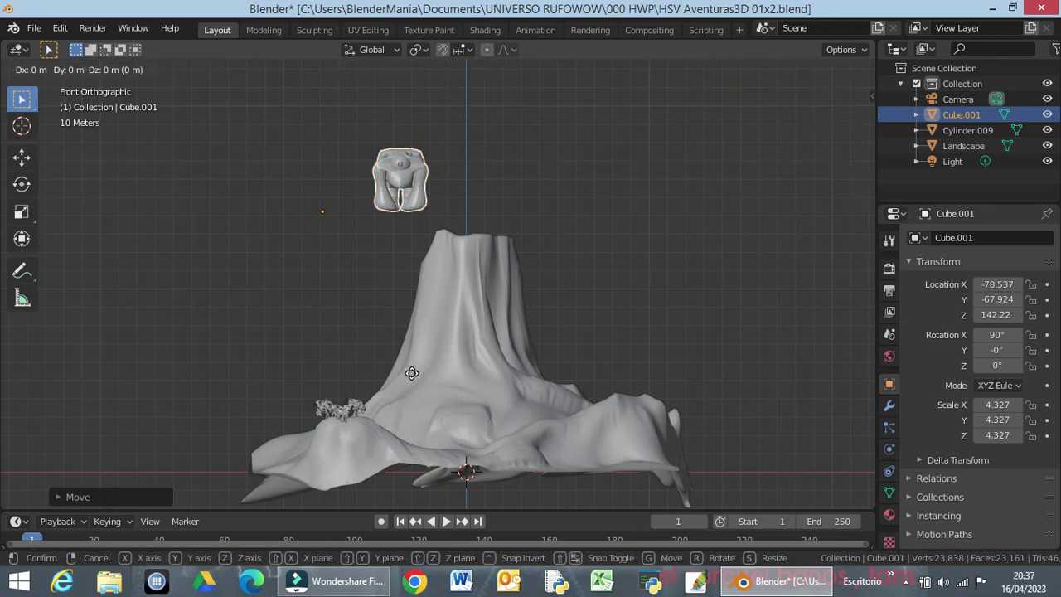
{"action": "key", "text": "x"}
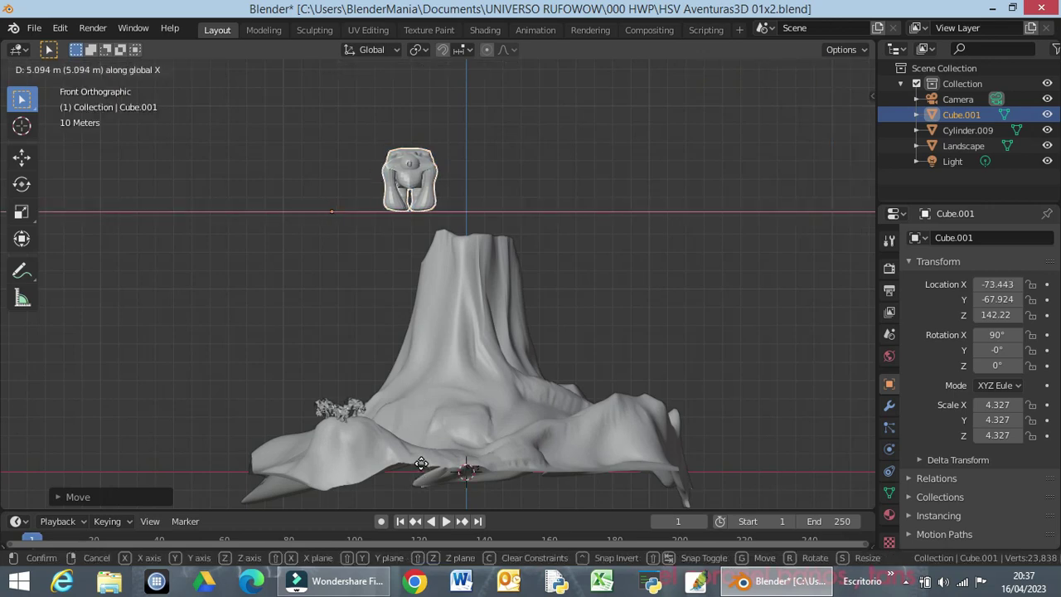
{"action": "left_click", "coordinate": [428, 464]}
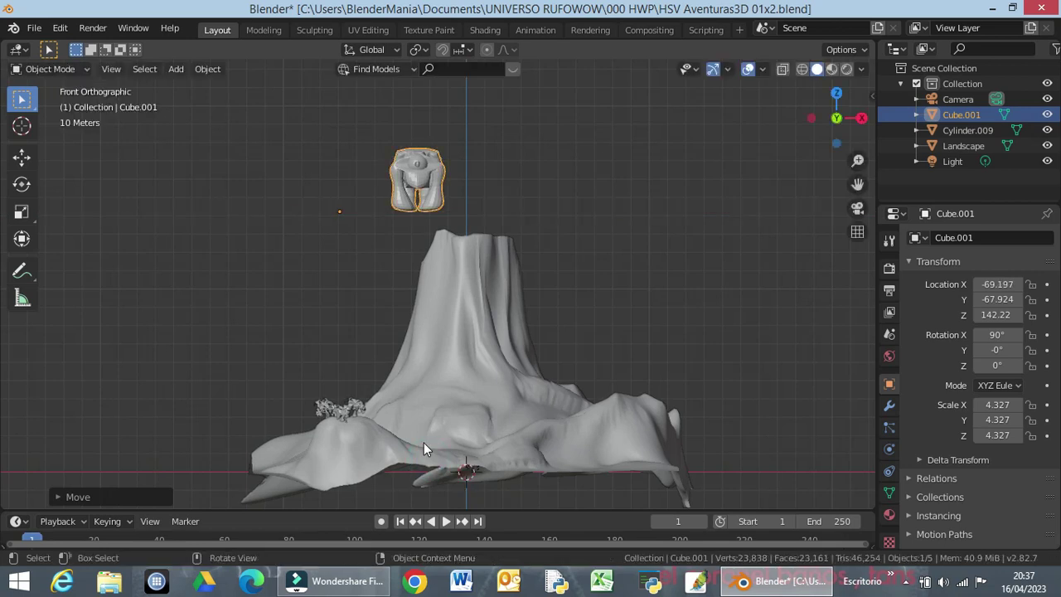
{"action": "key", "text": "g"}
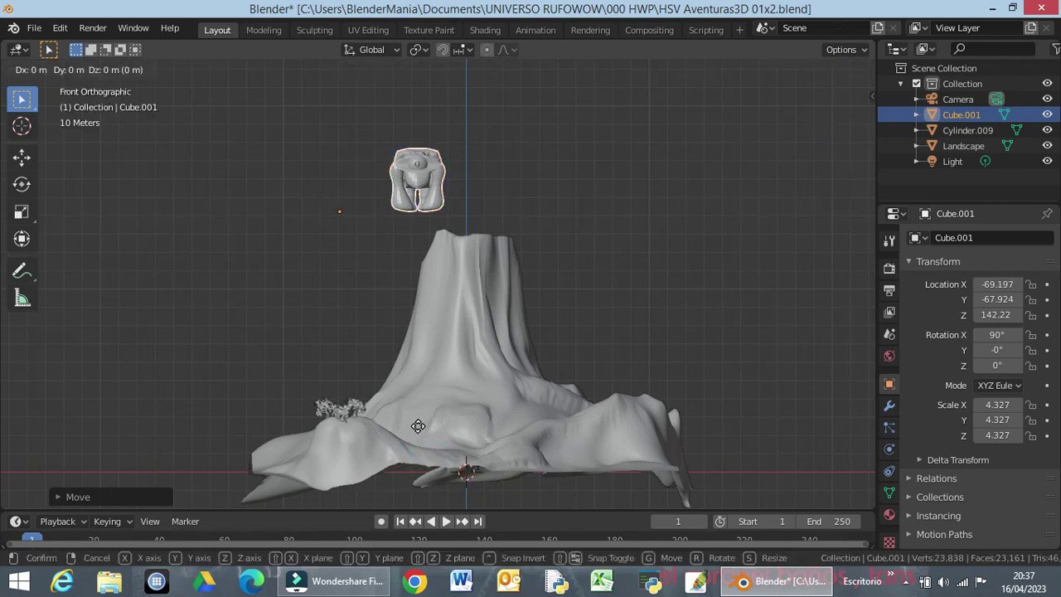
{"action": "key", "text": "z"}
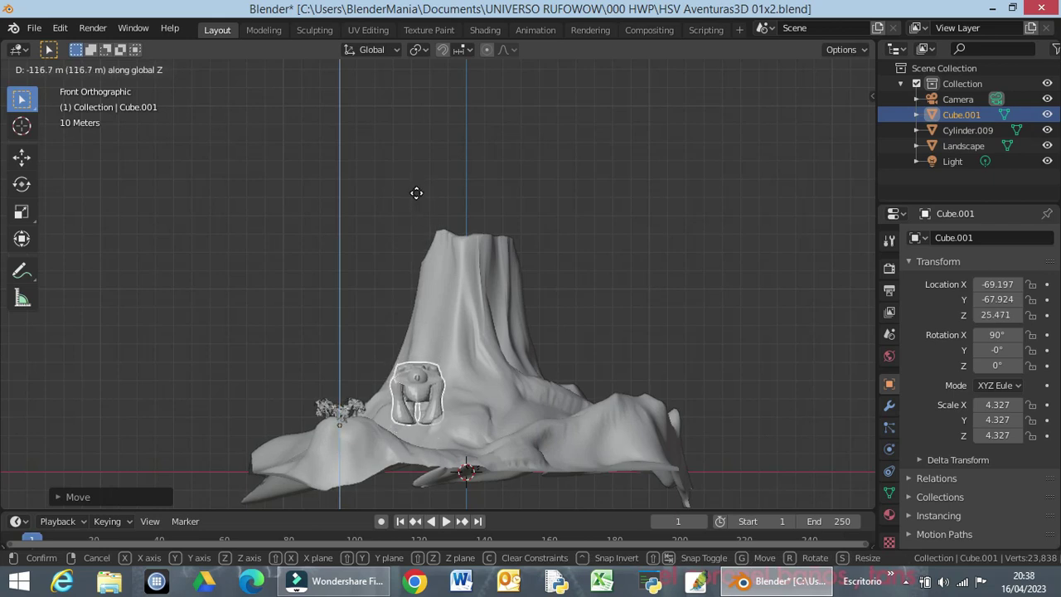
{"action": "left_click", "coordinate": [421, 186]}
Shrink the character to a scale of about 2.664 to suit the size of the palm trees
{"action": "middle_click_drag", "start_coordinate": [456, 173], "coordinate": [389, 226]}
{"action": "middle_click_drag", "start_coordinate": [317, 456], "coordinate": [411, 409]}
{"action": "key", "text": "s"}
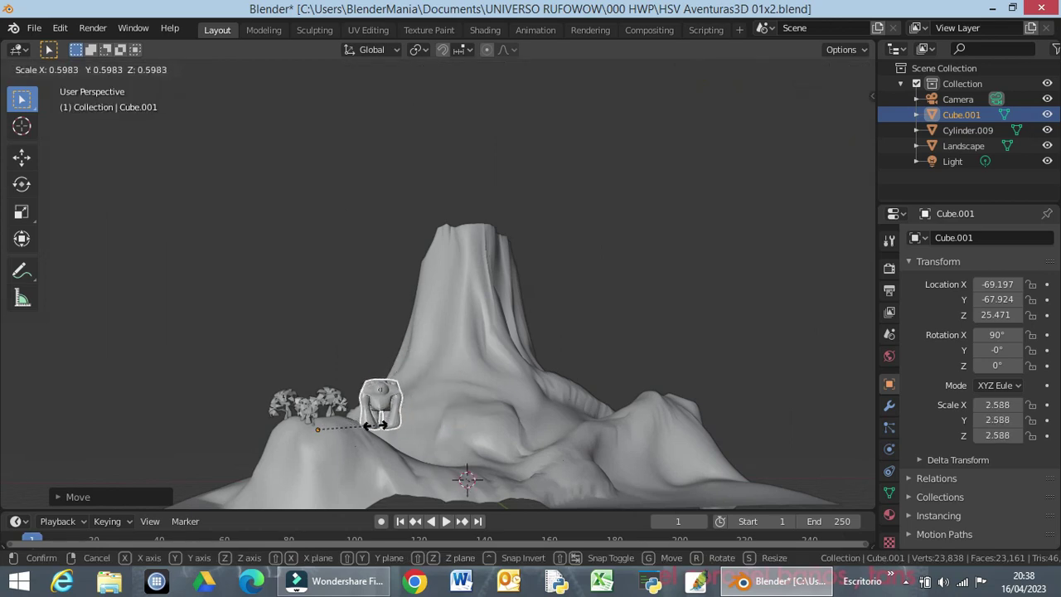
{"action": "left_click", "coordinate": [392, 422]}
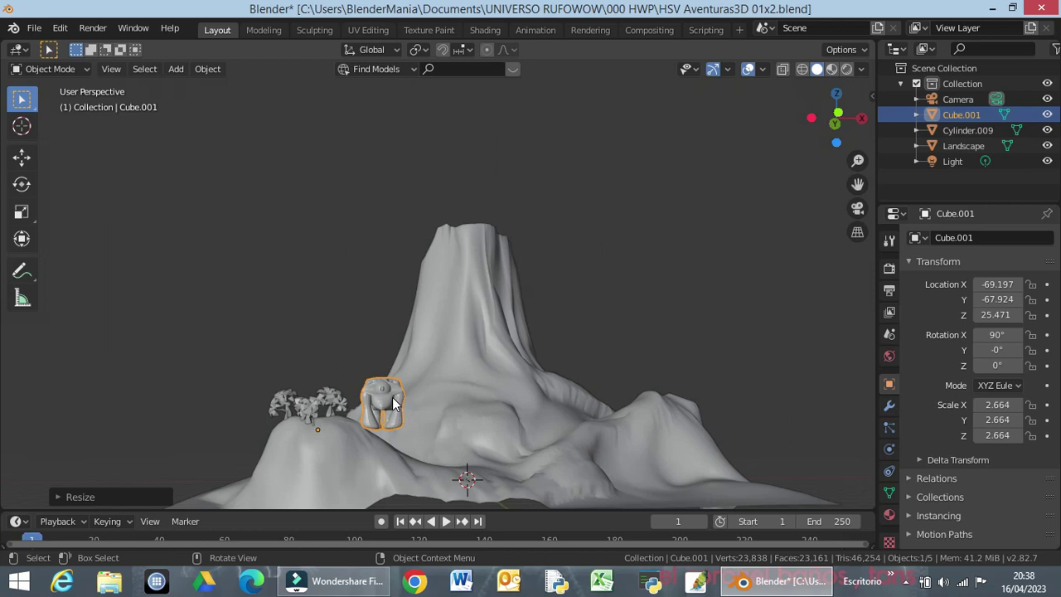
Move the character behind the palm hill, to about X -102.3, Y -73.8 and Z 12.4 m
{"action": "key", "text": "g"}
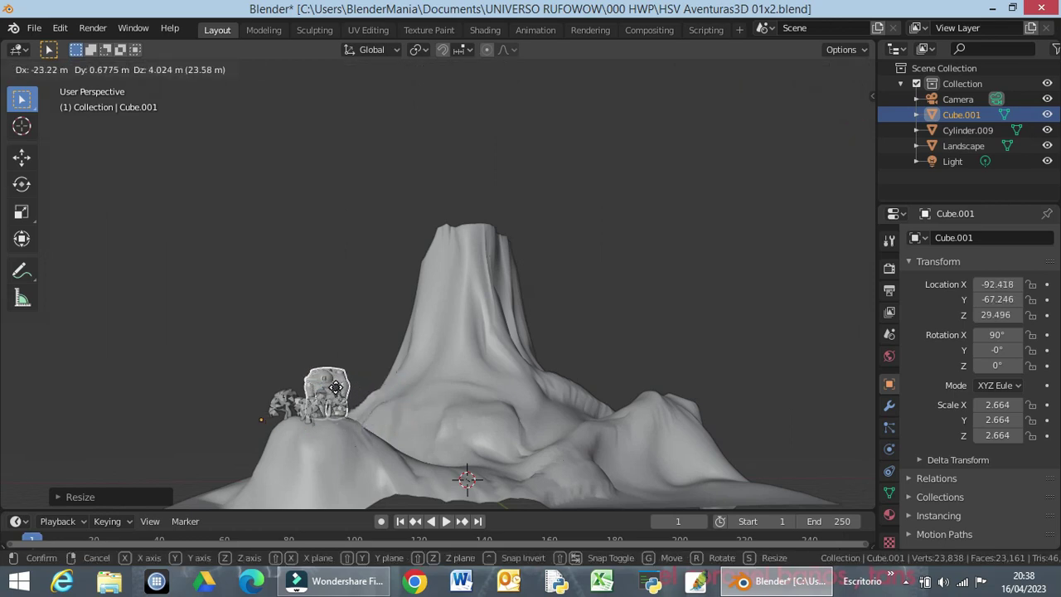
{"action": "left_click", "coordinate": [335, 387]}
{"action": "middle_click_drag", "start_coordinate": [335, 387], "coordinate": [300, 430]}
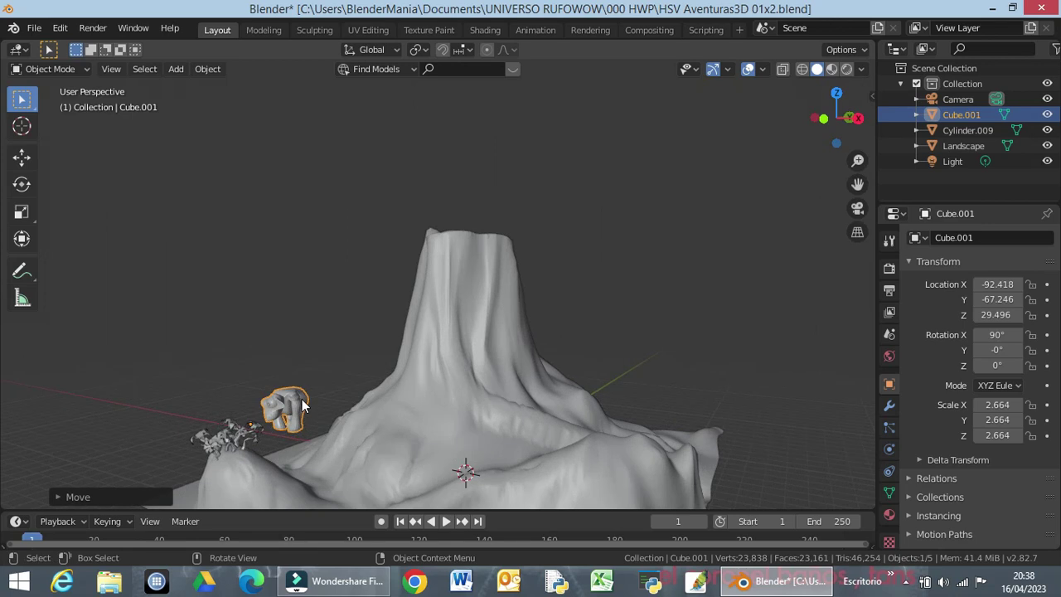
{"action": "key", "text": "g"}
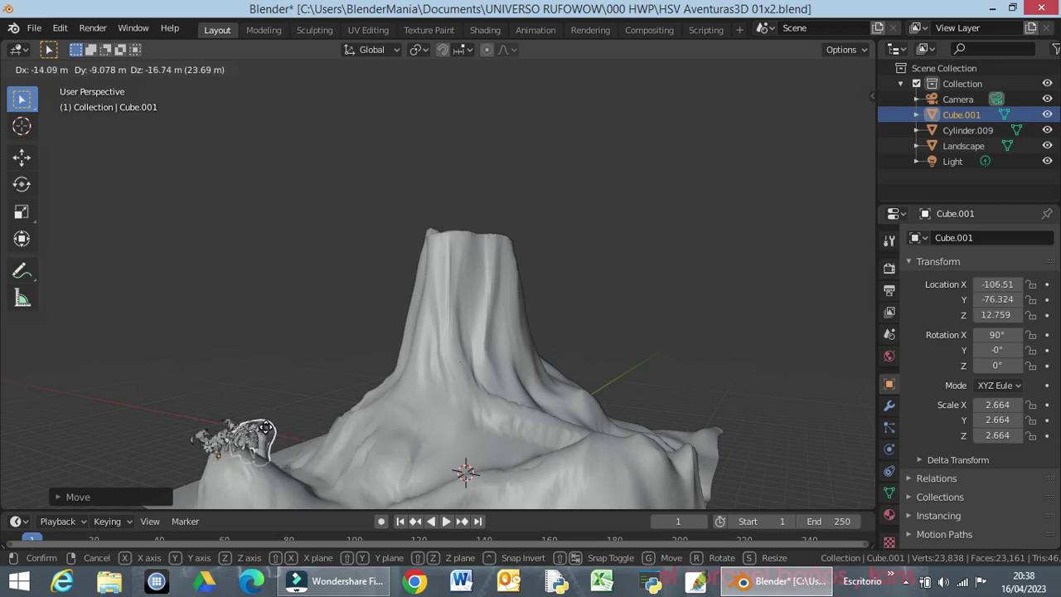
{"action": "left_click", "coordinate": [263, 427]}
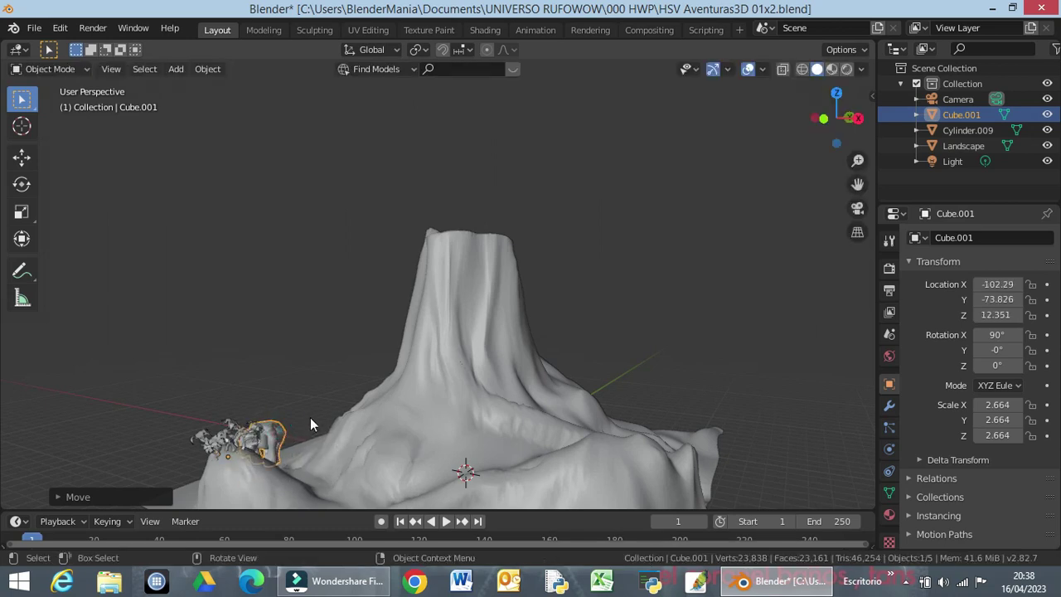
Lower the character along Z to about 7.7 m so it sits nearer the ground behind the palm hill
{"action": "key", "text": "KP_3"}
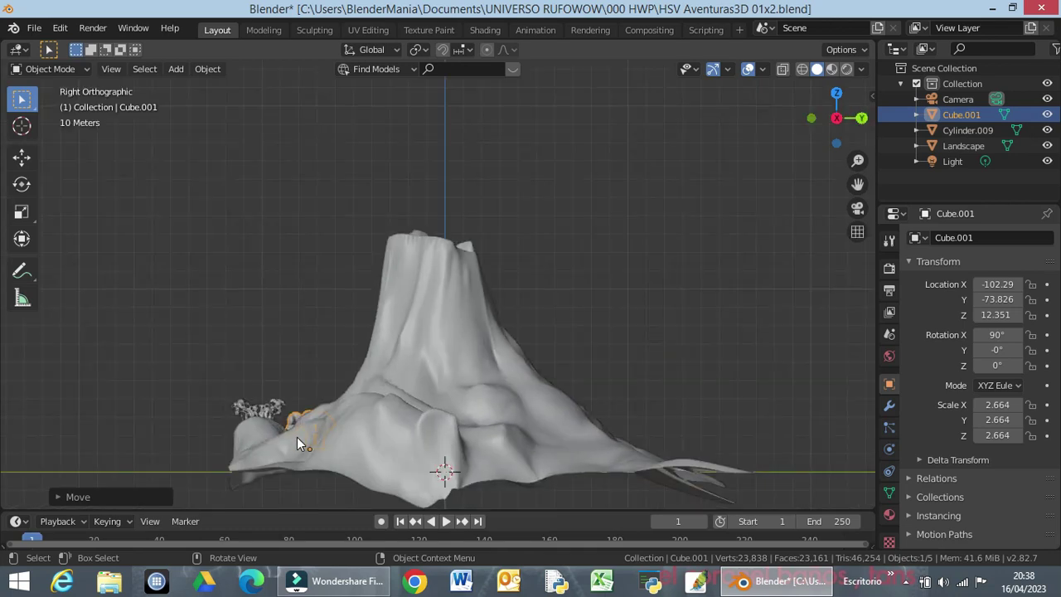
{"action": "key", "text": "ctrl+KP_3"}
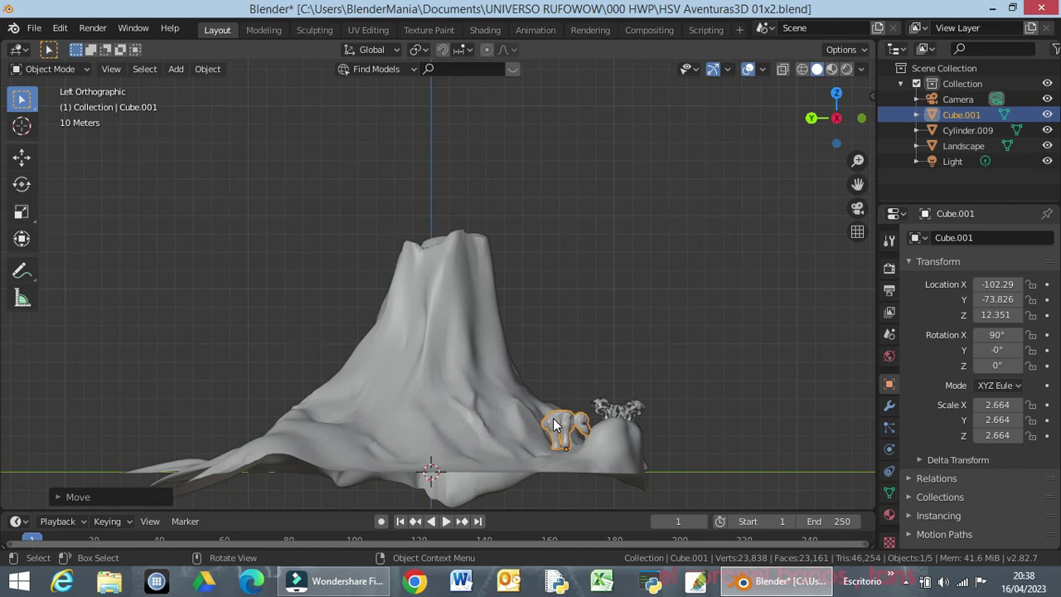
{"action": "key", "text": "g"}
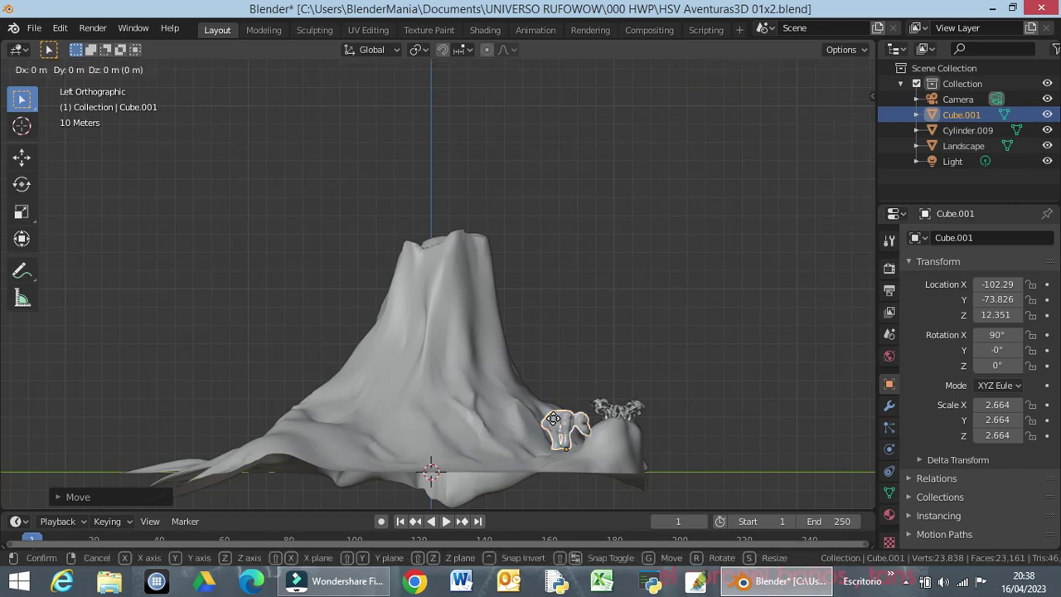
{"action": "key", "text": "z"}
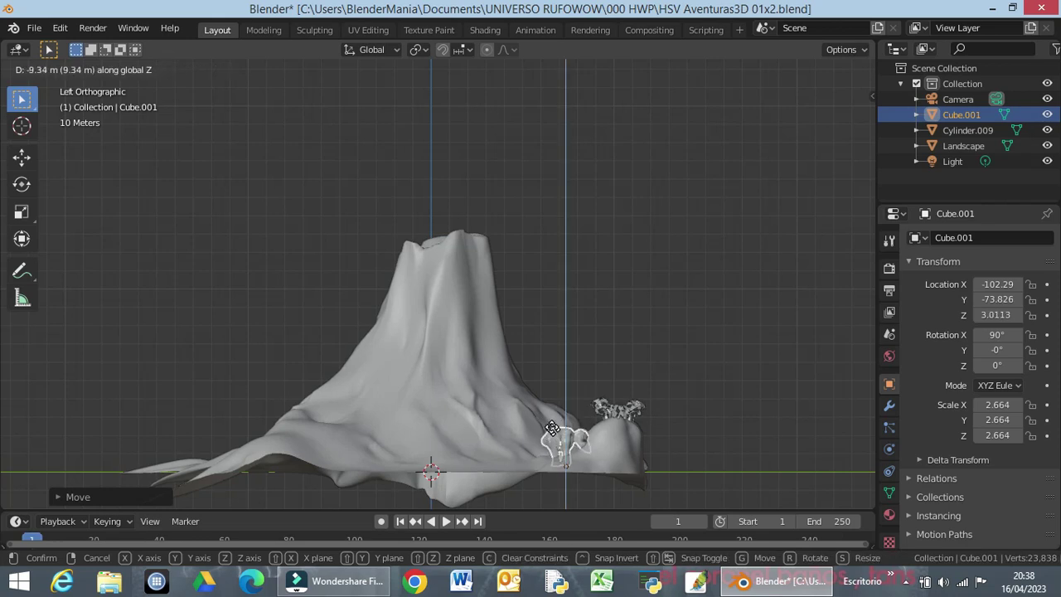
{"action": "left_click", "coordinate": [589, 363]}
Move the character along X to about -123.5 m, to the outer side of the palm hill
{"action": "middle_click_drag", "start_coordinate": [590, 377], "coordinate": [436, 386]}
{"action": "scroll", "coordinate": [439, 365], "scroll_direction": "down", "scroll_amount": 2}
{"action": "scroll", "coordinate": [438, 364], "scroll_direction": "up", "scroll_amount": 2}
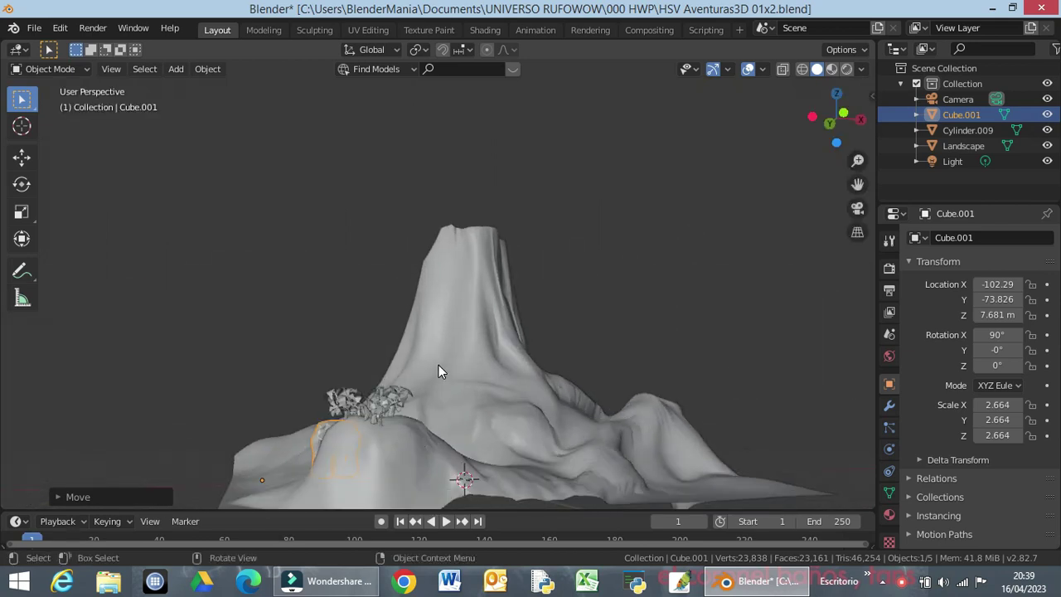
{"action": "key", "text": "g"}
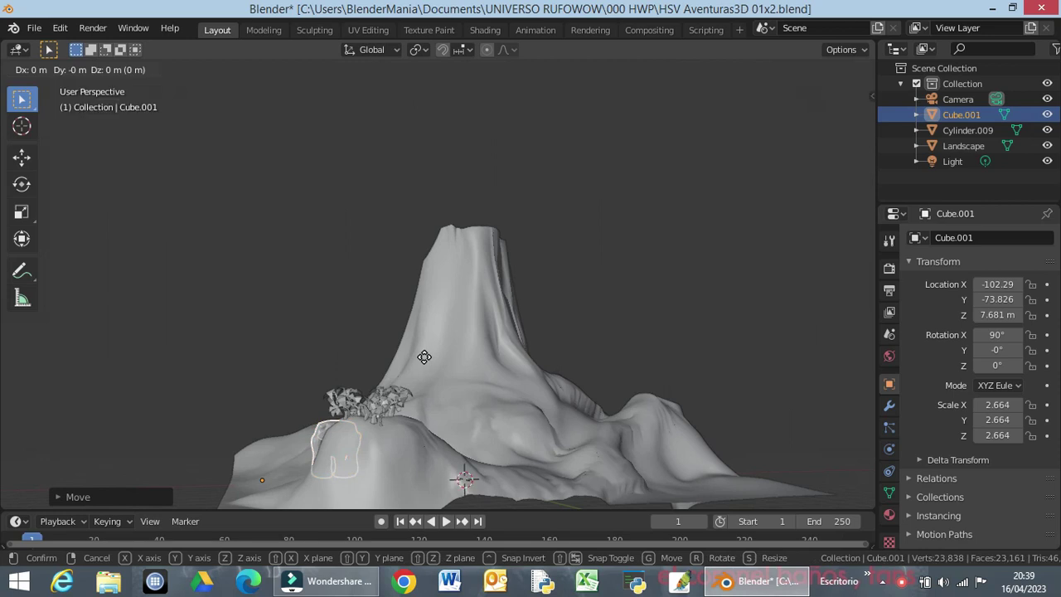
{"action": "key", "text": "x"}
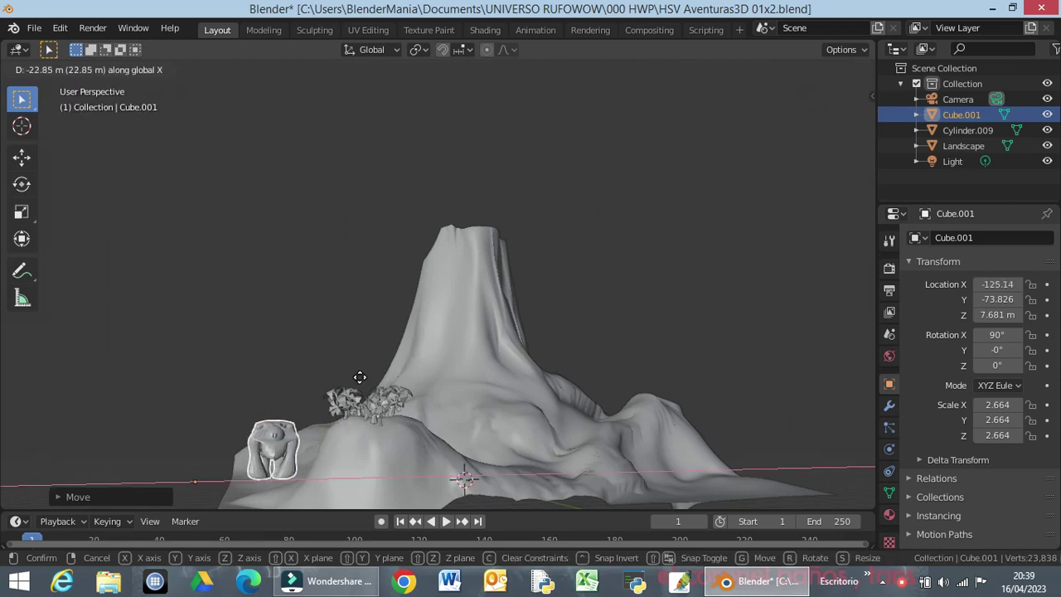
{"action": "left_click", "coordinate": [361, 381]}
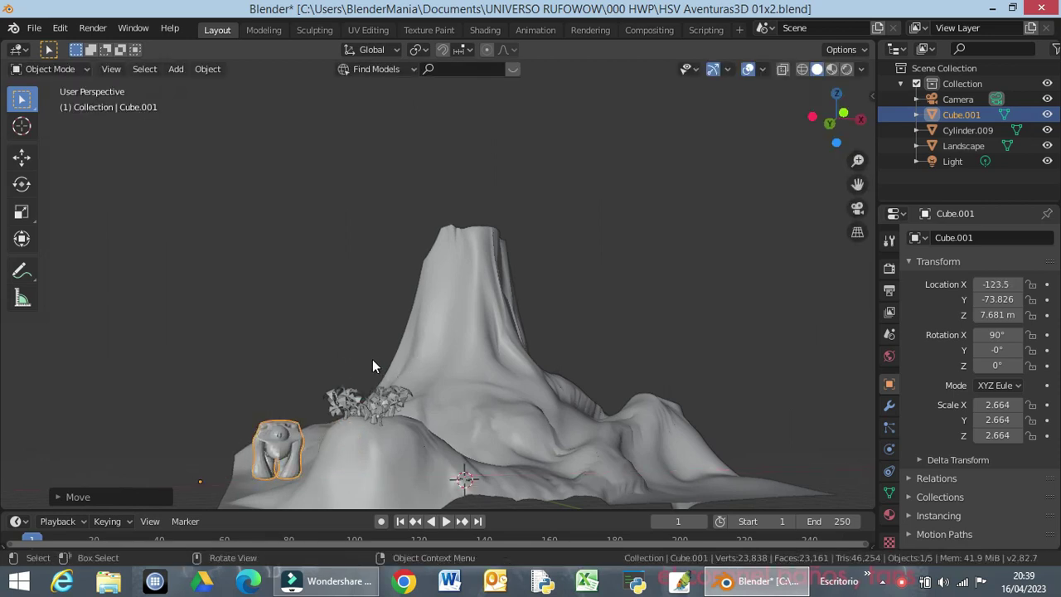
Move the character along X to about -24.6 m, in front of the volcano's centre
{"action": "key", "text": "KP_1"}
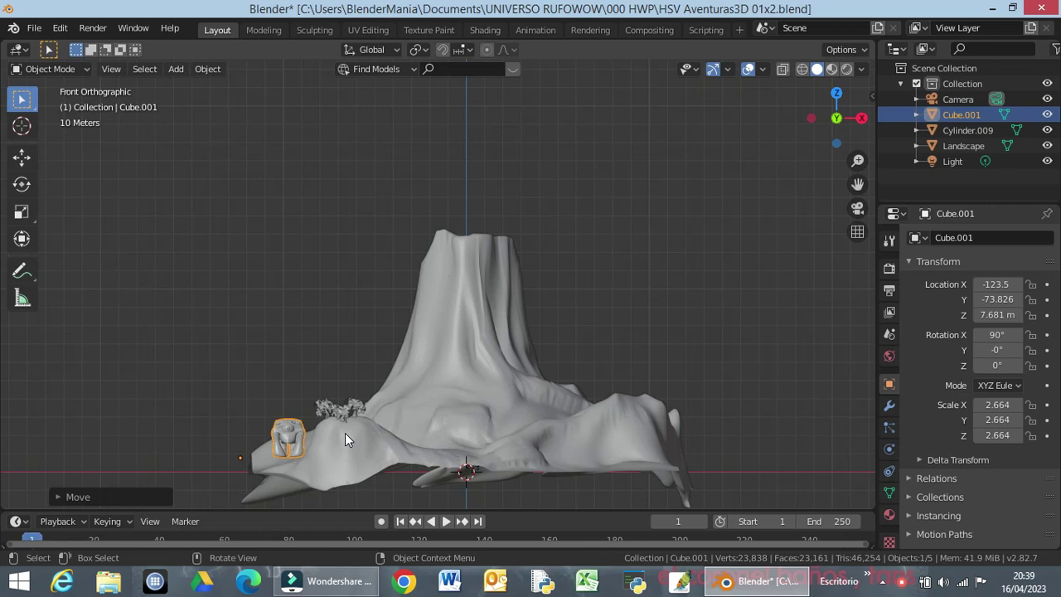
{"action": "key", "text": "g"}
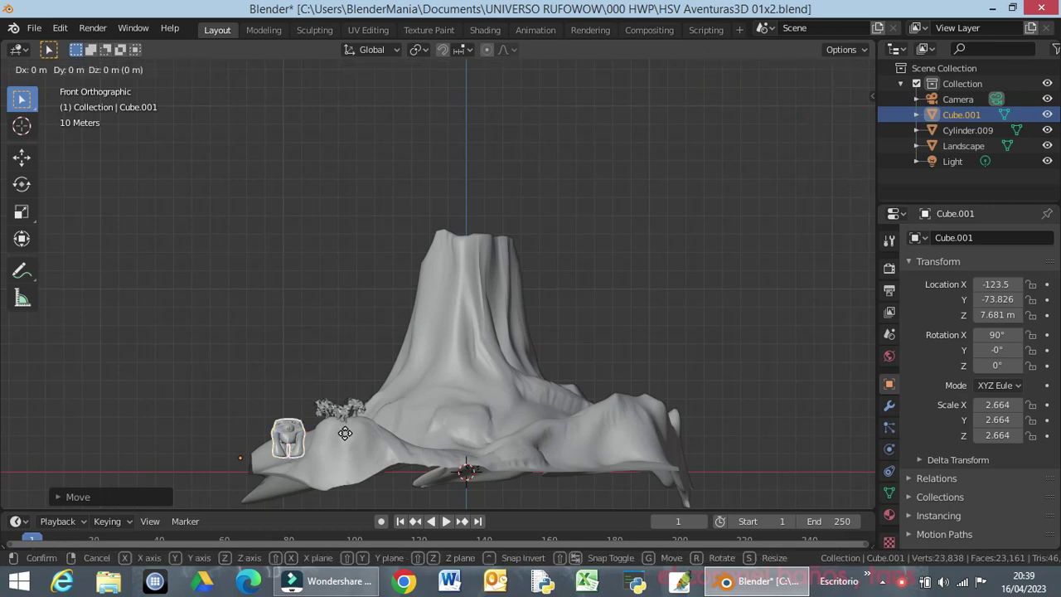
{"action": "key", "text": "x"}
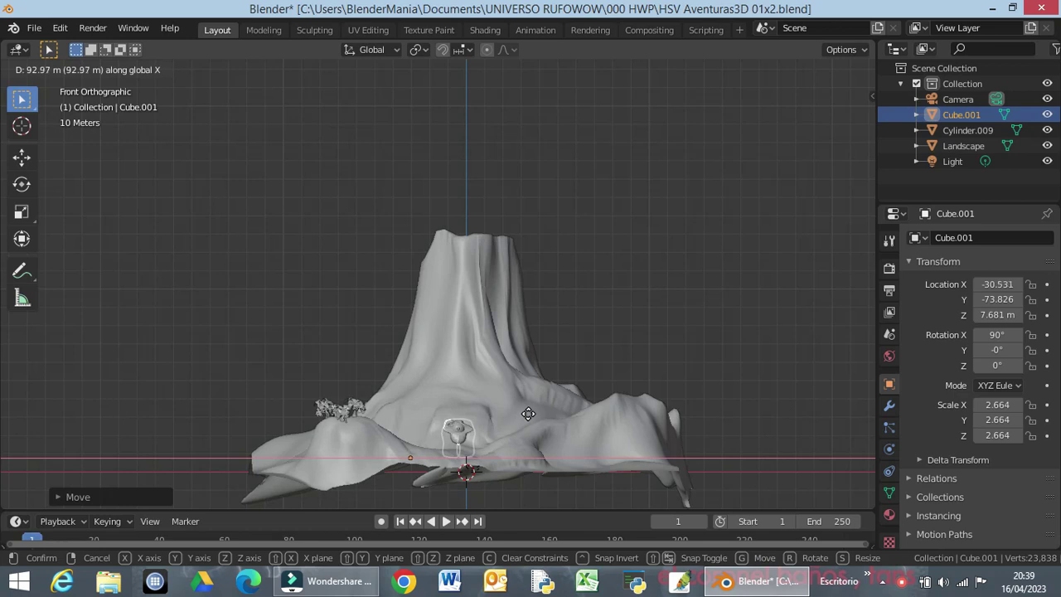
{"action": "left_click", "coordinate": [524, 414]}
Bring the character forward along Y to about -109.6 m, onto the landscape's front edge
{"action": "key", "text": "KP_8"}
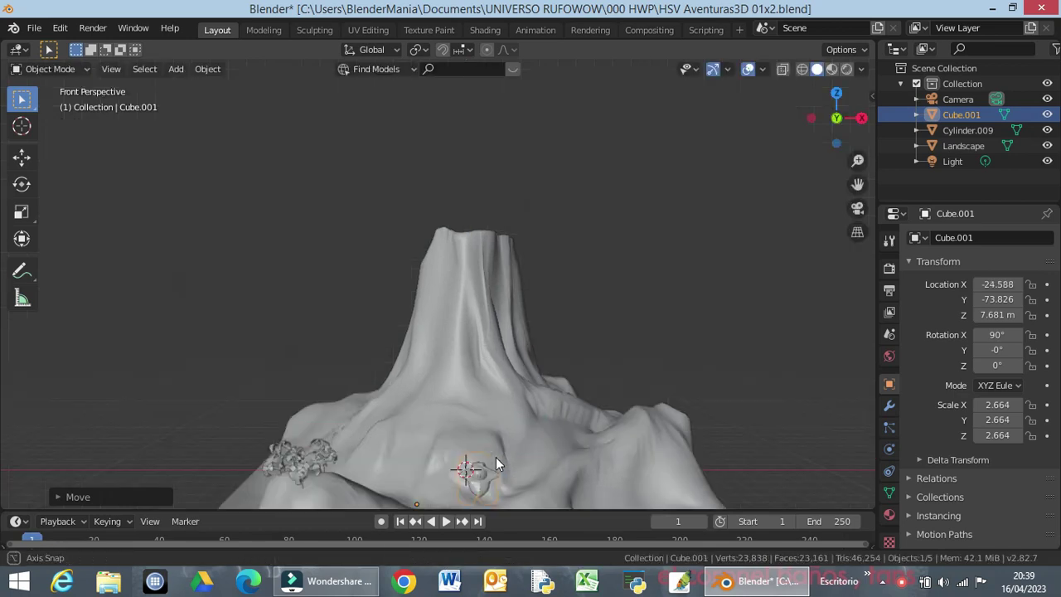
{"action": "key", "text": "KP_2"}
{"action": "scroll", "coordinate": [486, 468], "scroll_direction": "down", "scroll_amount": 4}
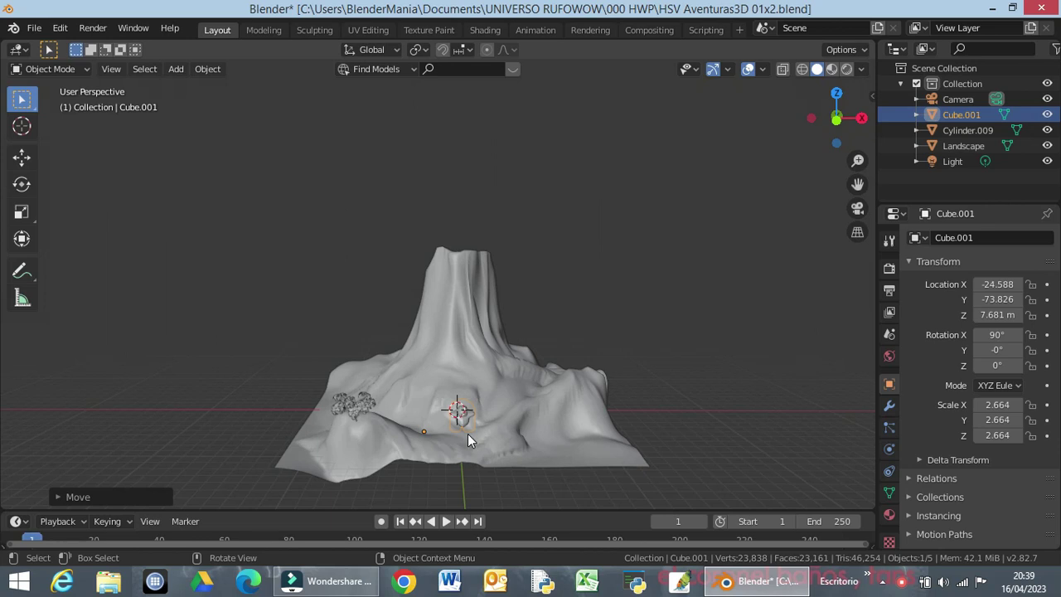
{"action": "key", "text": "g"}
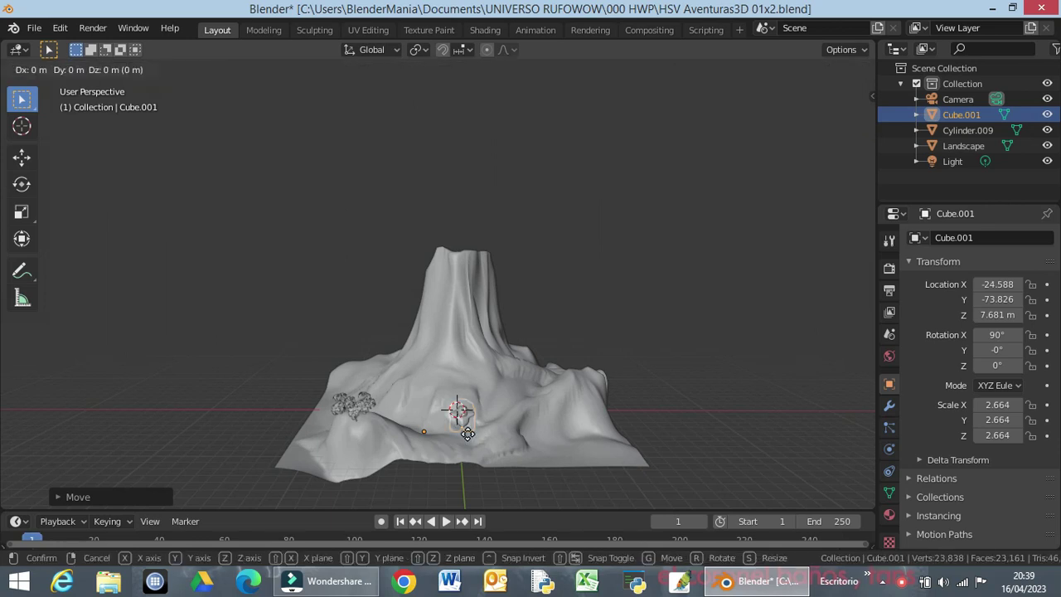
{"action": "key", "text": "y"}
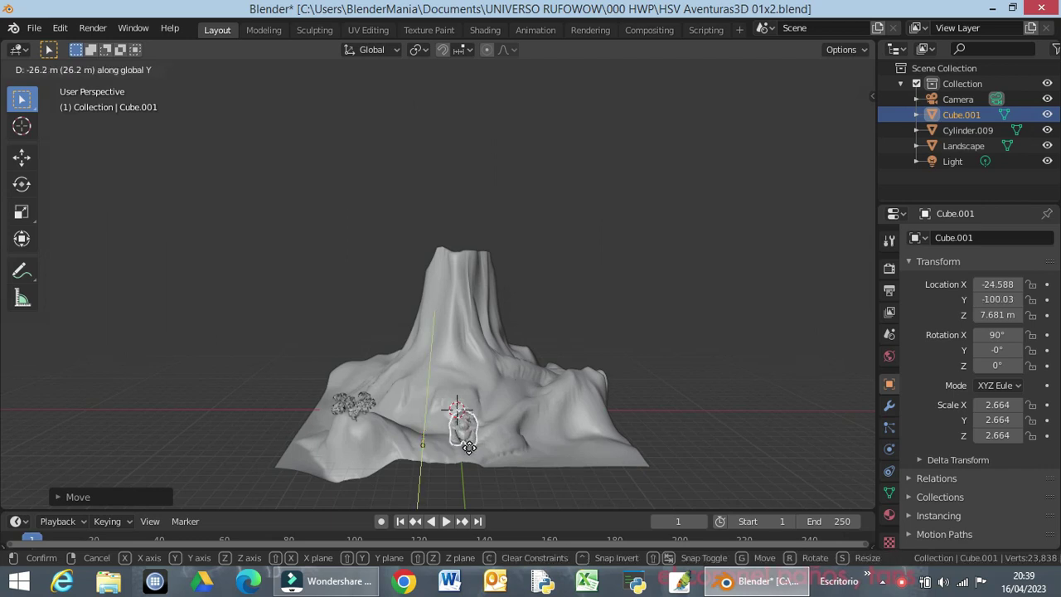
{"action": "left_click", "coordinate": [465, 450]}
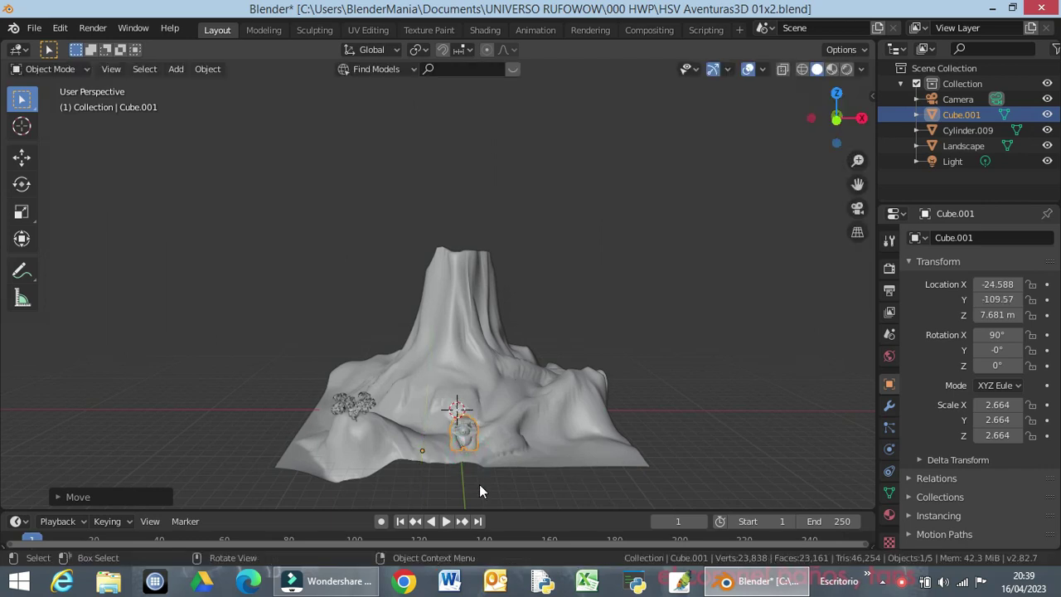
Enlarge the character uniformly to a scale of about 4.372
{"action": "middle_click_drag", "start_coordinate": [479, 484], "coordinate": [450, 443]}
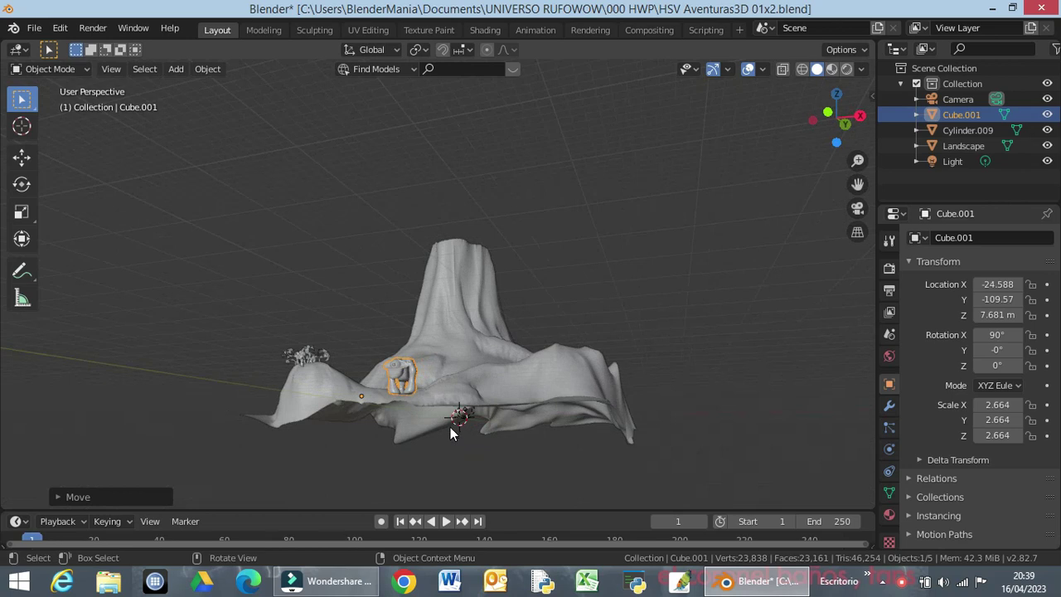
{"action": "key", "text": "s"}
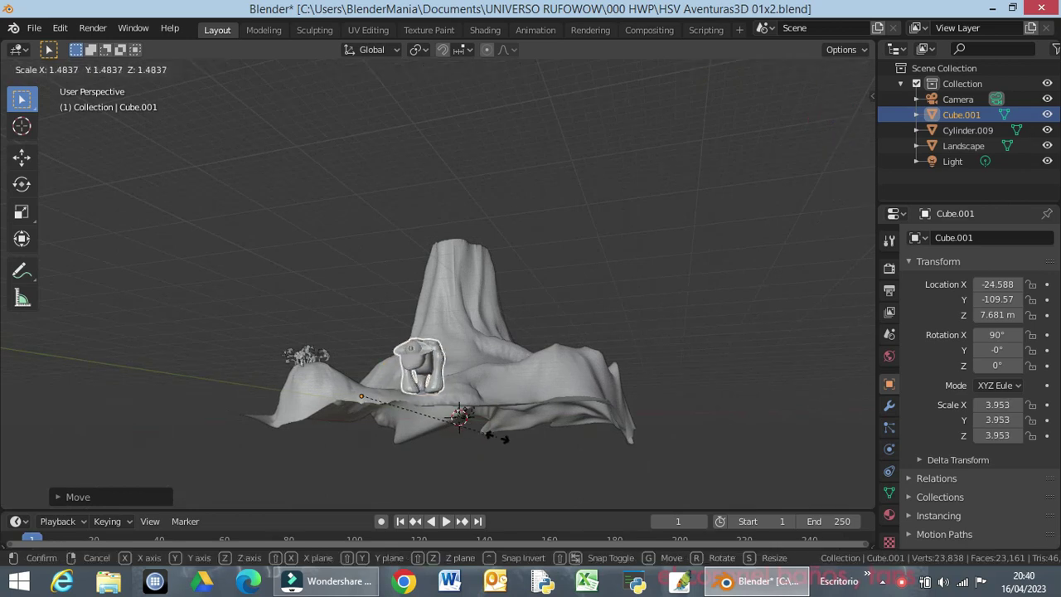
{"action": "left_click", "coordinate": [511, 440]}
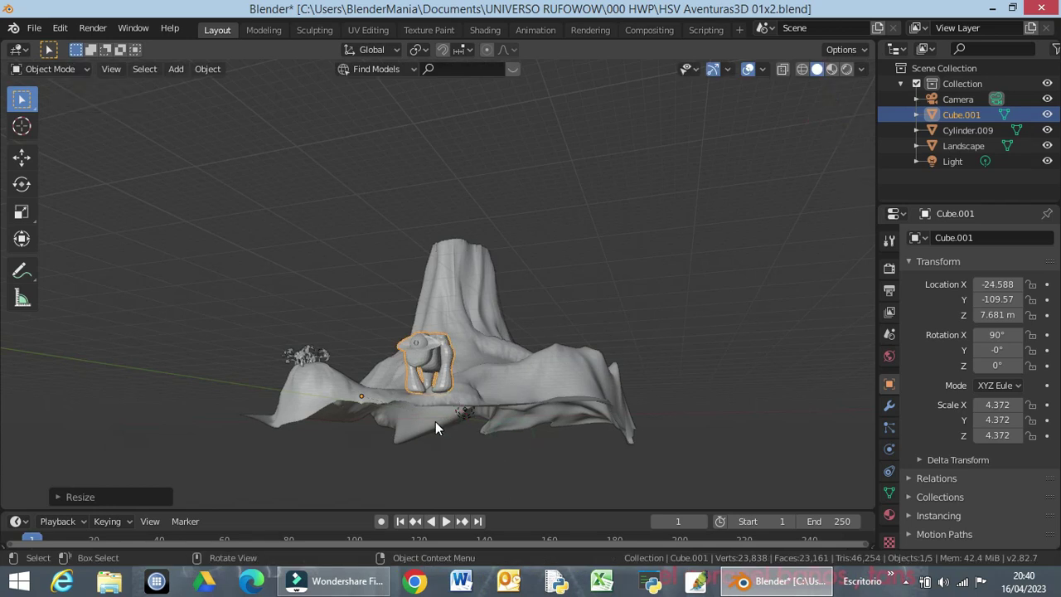
Check the enlarged character from the side and tilt it forward about the X axis to a rotation of about 118°
{"action": "key", "text": "KP_3"}
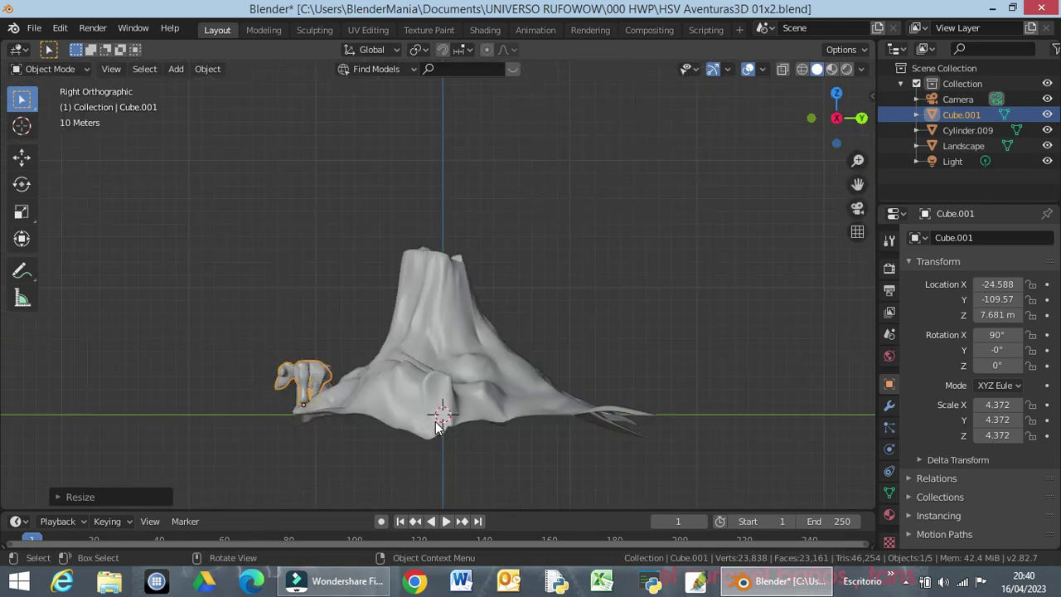
{"action": "middle_click_drag", "start_coordinate": [295, 415], "coordinate": [438, 380]}
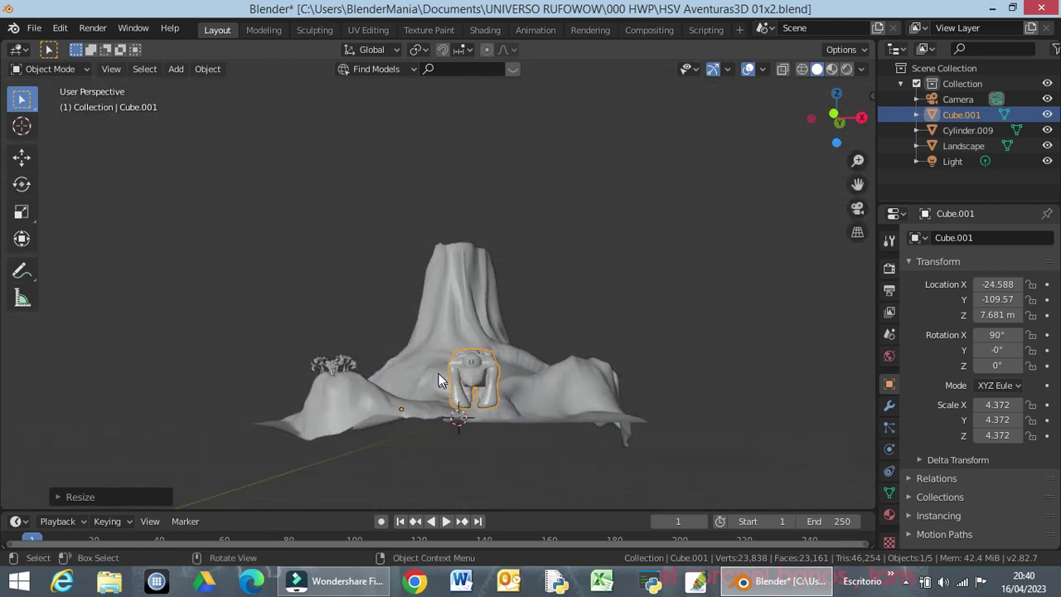
{"action": "left_click", "coordinate": [554, 324]}
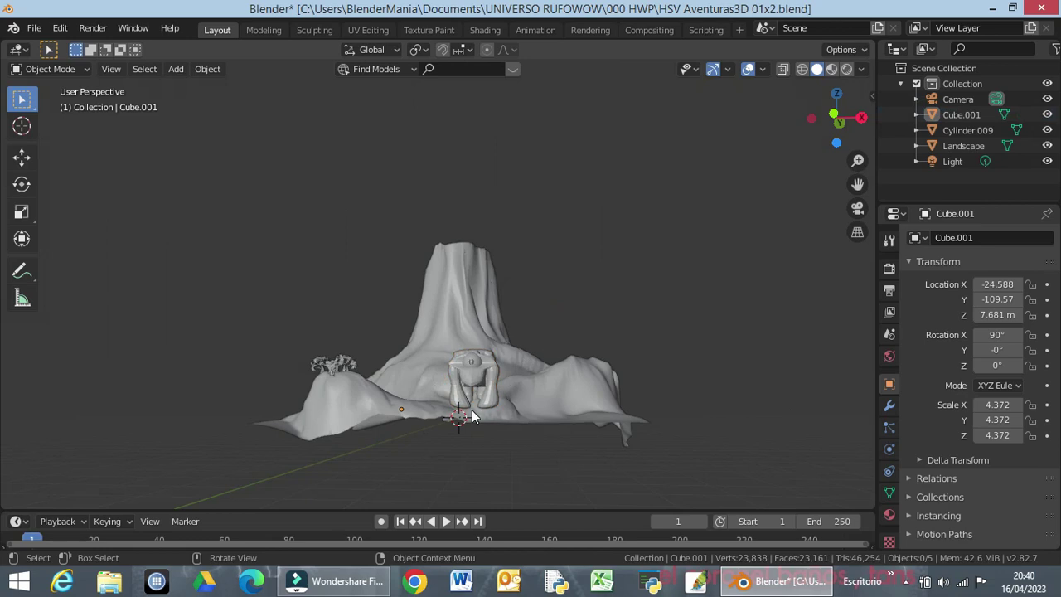
{"action": "scroll", "coordinate": [472, 414], "scroll_direction": "up", "scroll_amount": 5}
{"action": "middle_click_drag", "start_coordinate": [471, 408], "coordinate": [232, 415]}
{"action": "scroll", "coordinate": [400, 440], "scroll_direction": "down", "scroll_amount": 4}
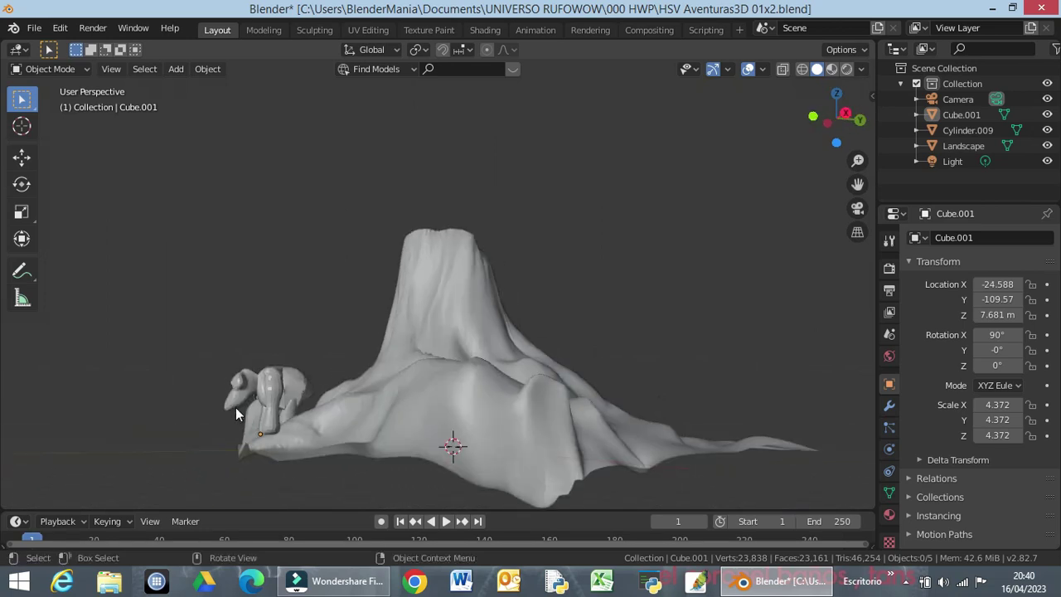
{"action": "left_click", "coordinate": [288, 390]}
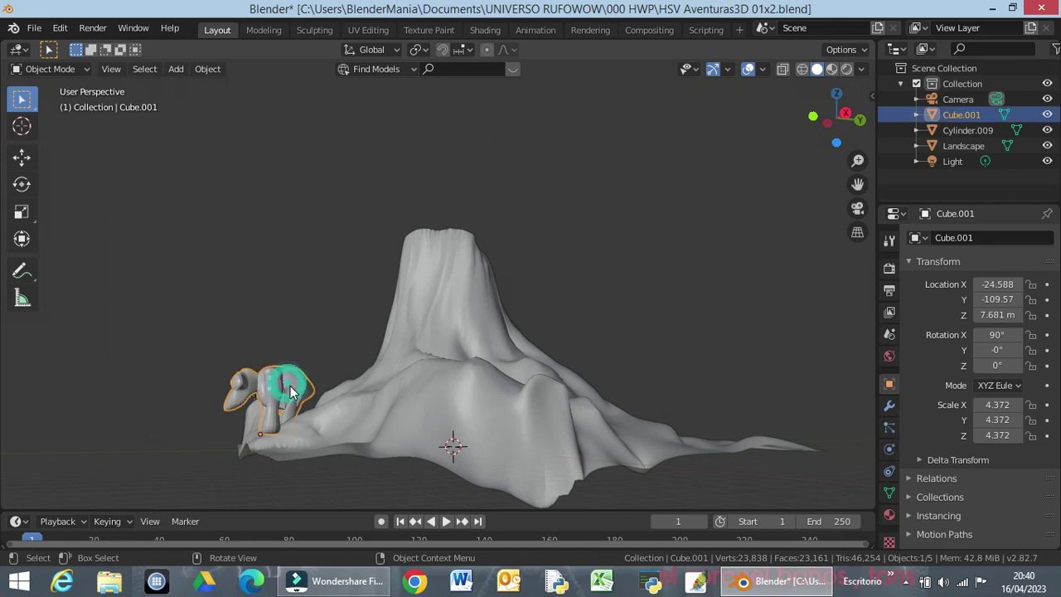
{"action": "key", "text": "r"}
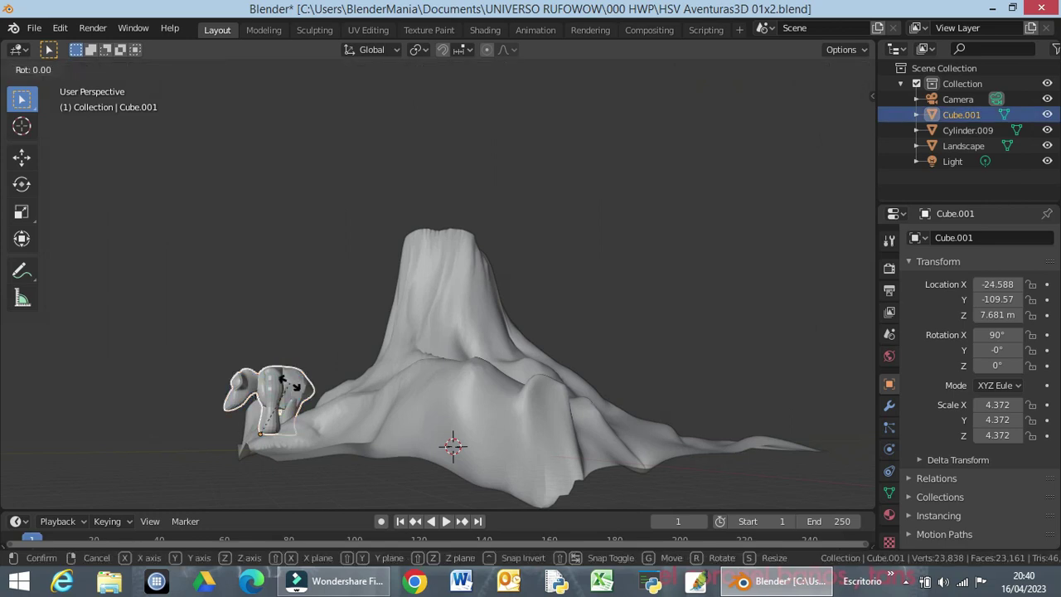
{"action": "key", "text": "x"}
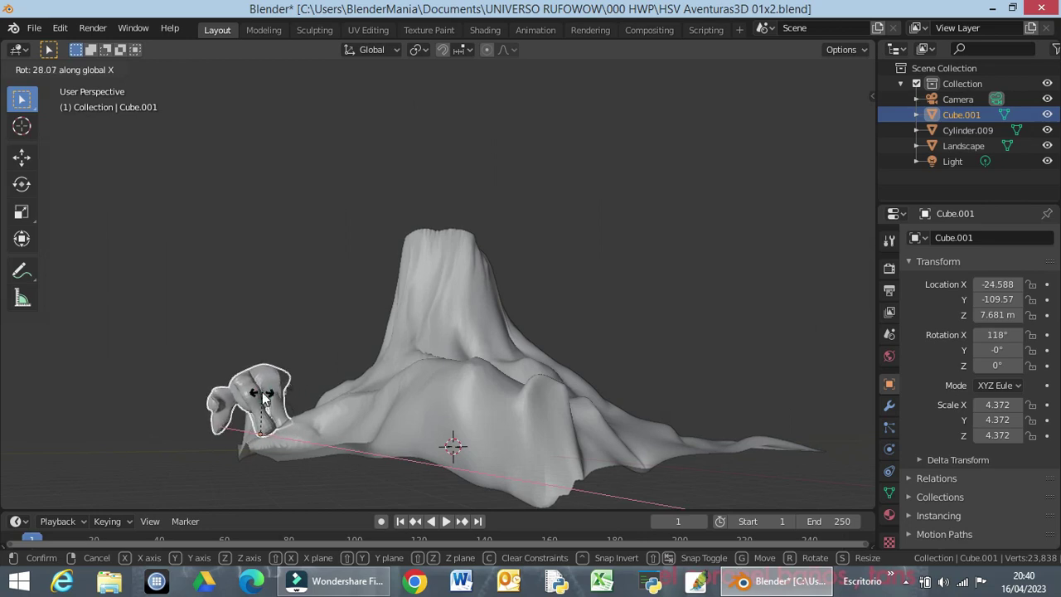
{"action": "left_click", "coordinate": [261, 392]}
Tilt the character back about the X axis to a rotation of about 84.8° so it stands nearly upright
{"action": "middle_click_drag", "start_coordinate": [221, 453], "coordinate": [359, 440]}
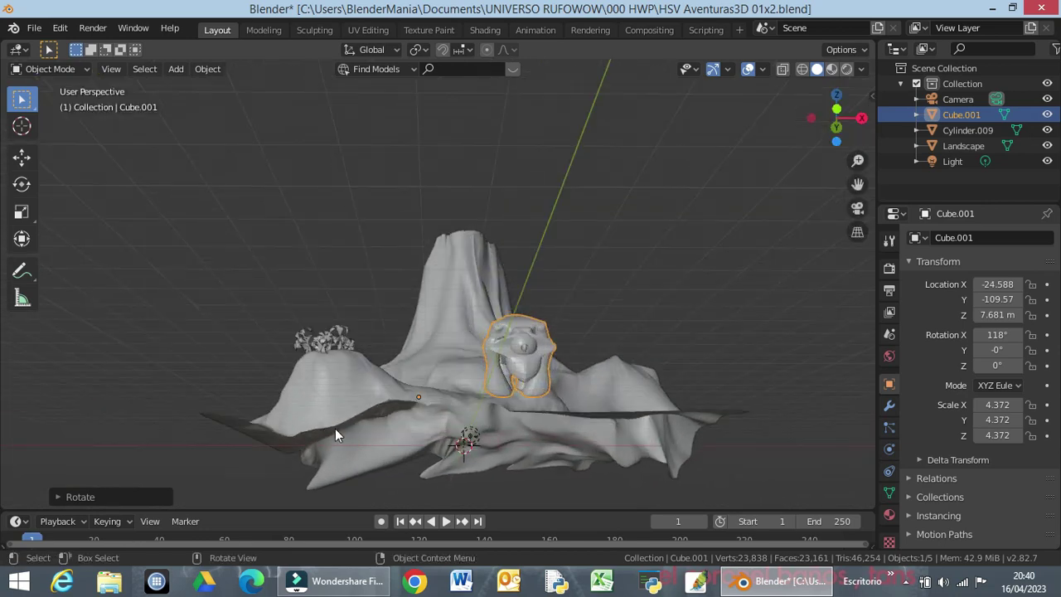
{"action": "middle_click_drag", "start_coordinate": [355, 390], "coordinate": [460, 412]}
{"action": "scroll", "coordinate": [541, 409], "scroll_direction": "up", "scroll_amount": 2}
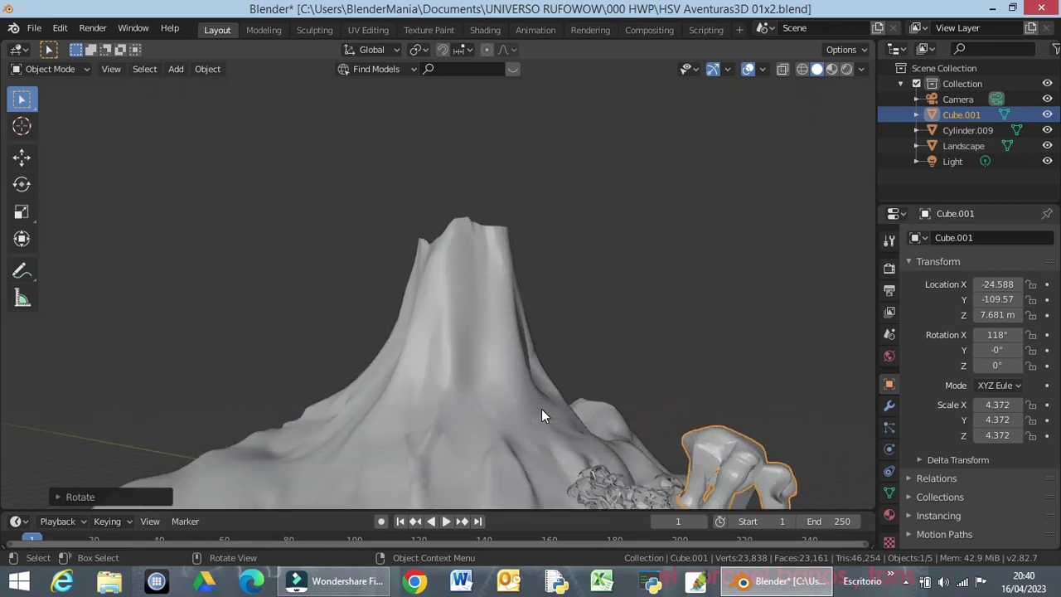
{"action": "middle_click_drag", "start_coordinate": [561, 451], "coordinate": [471, 401], "text": "shift"}
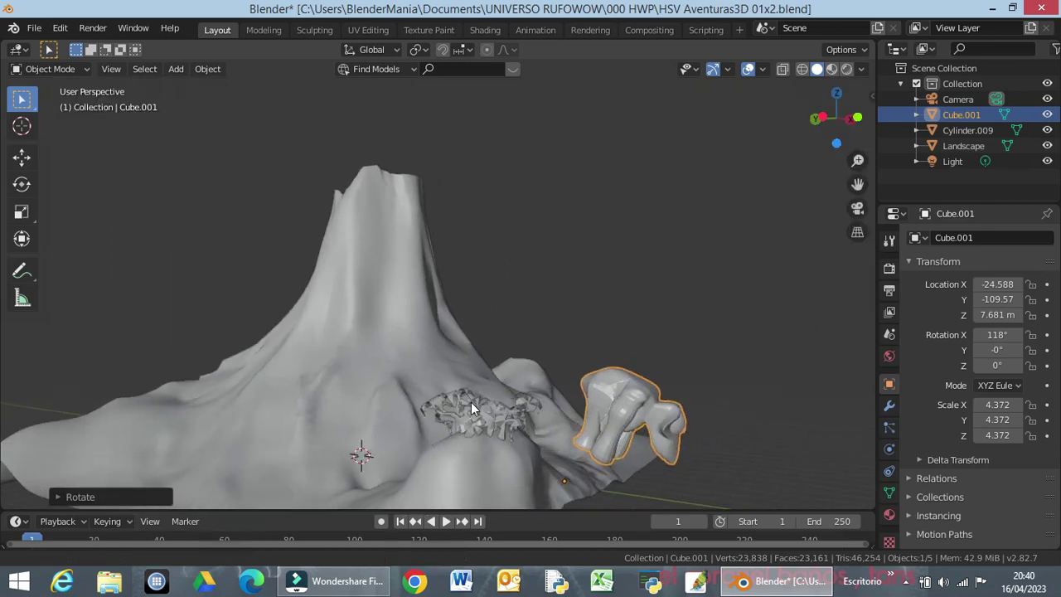
{"action": "mouse_move", "coordinate": [501, 445]}
{"action": "middle_mouse_down"}
{"action": "mouse_move", "coordinate": [514, 425]}
{"action": "mouse_move", "coordinate": [501, 428]}
{"action": "middle_mouse_up"}
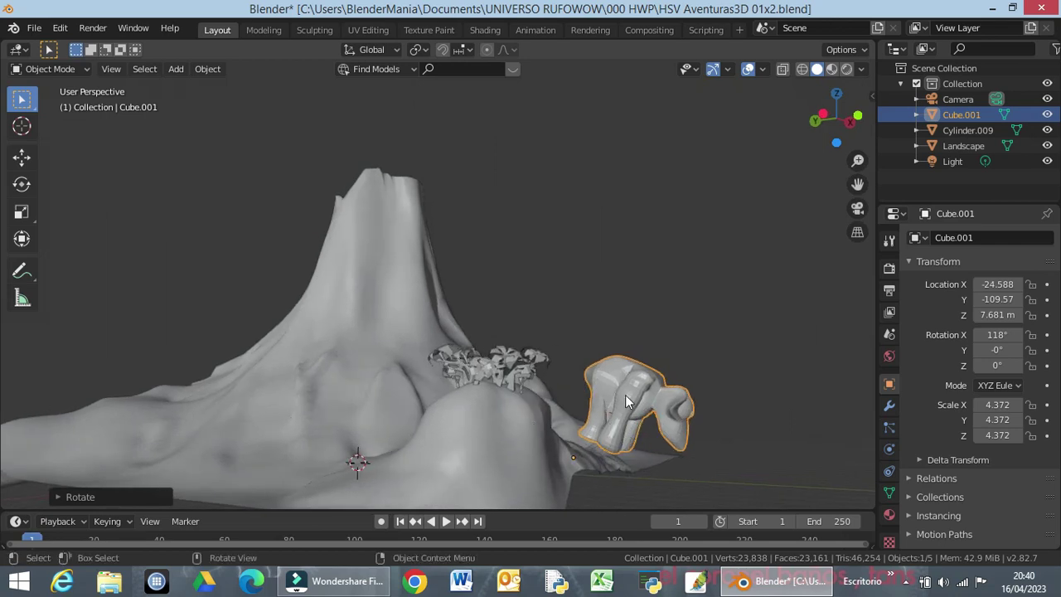
{"action": "middle_click_drag", "start_coordinate": [623, 401], "coordinate": [500, 397]}
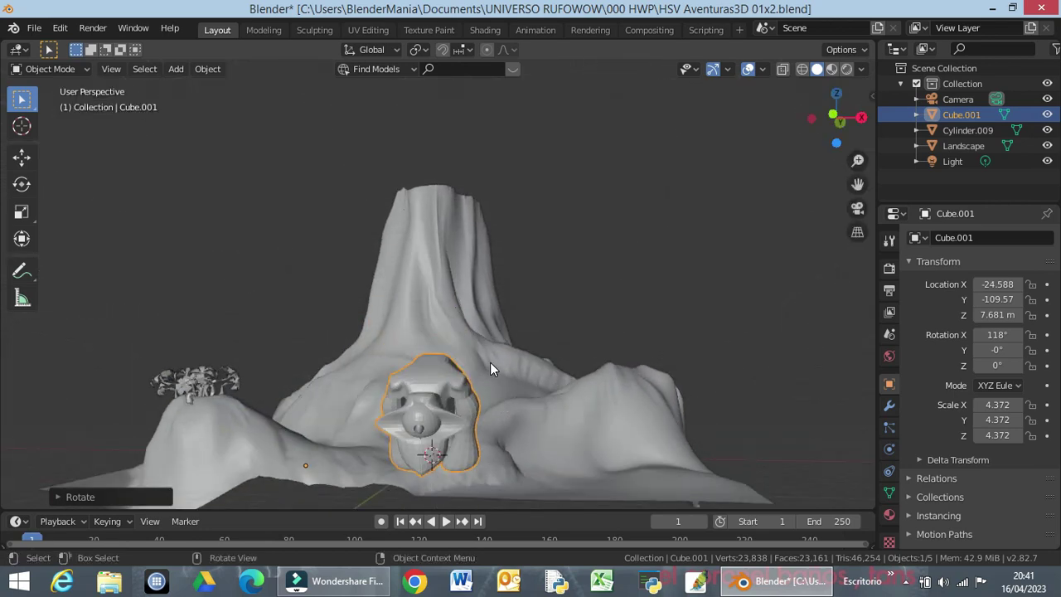
{"action": "key", "text": "r"}
{"action": "key", "text": "x"}
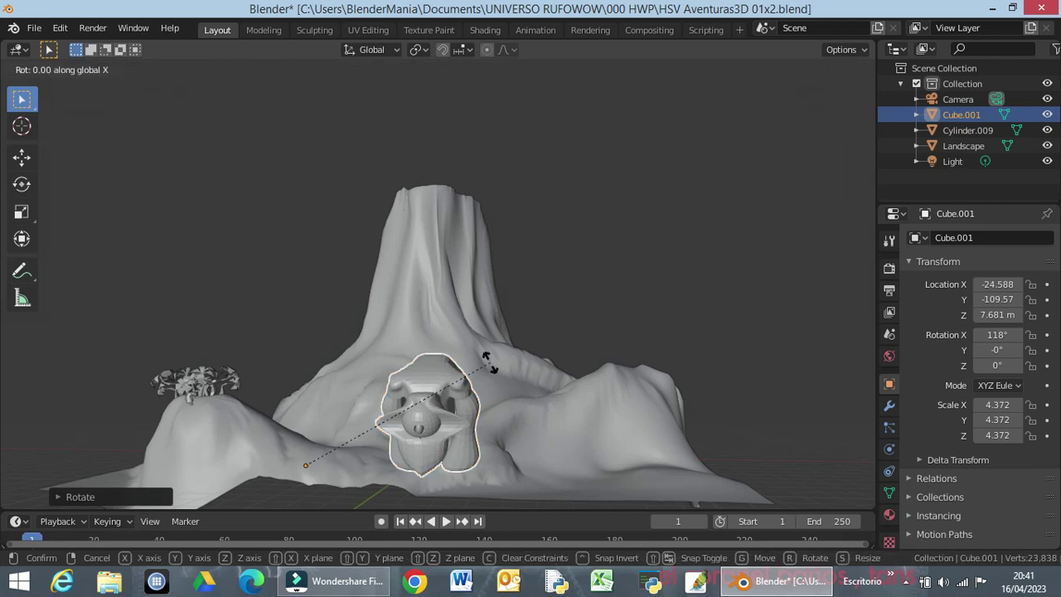
{"action": "left_click", "coordinate": [506, 470]}
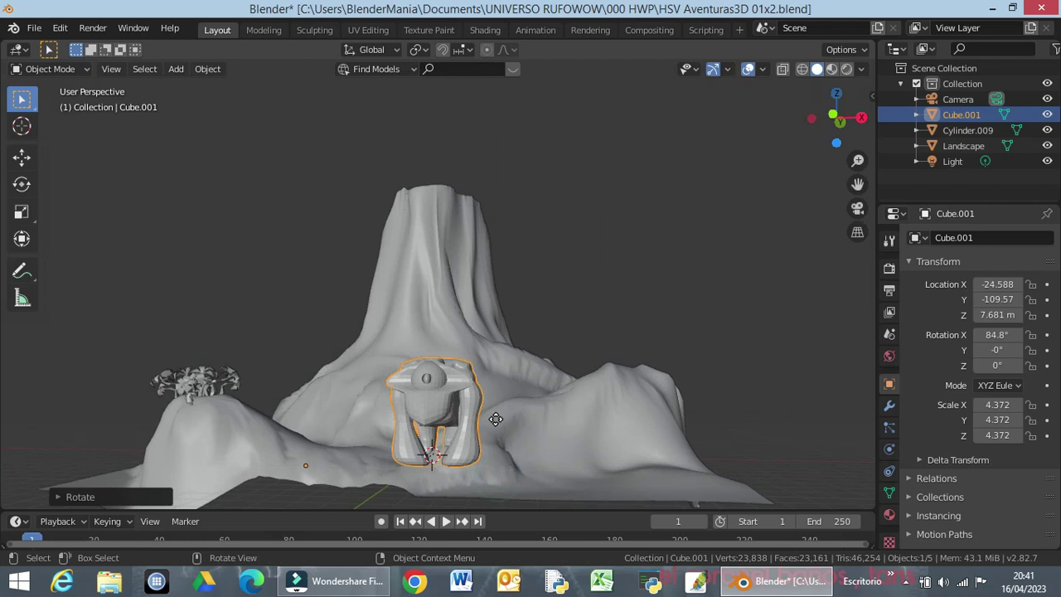
Move the character back along Y to about -106.9 m and lower it along Z to about 6.24 m
{"action": "key", "text": "g"}
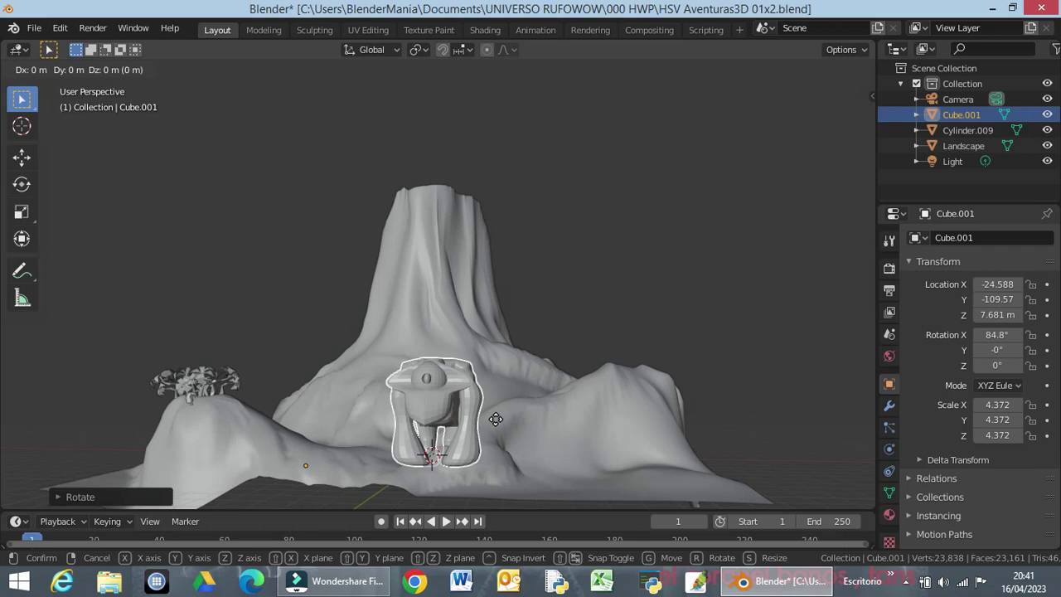
{"action": "key", "text": "y"}
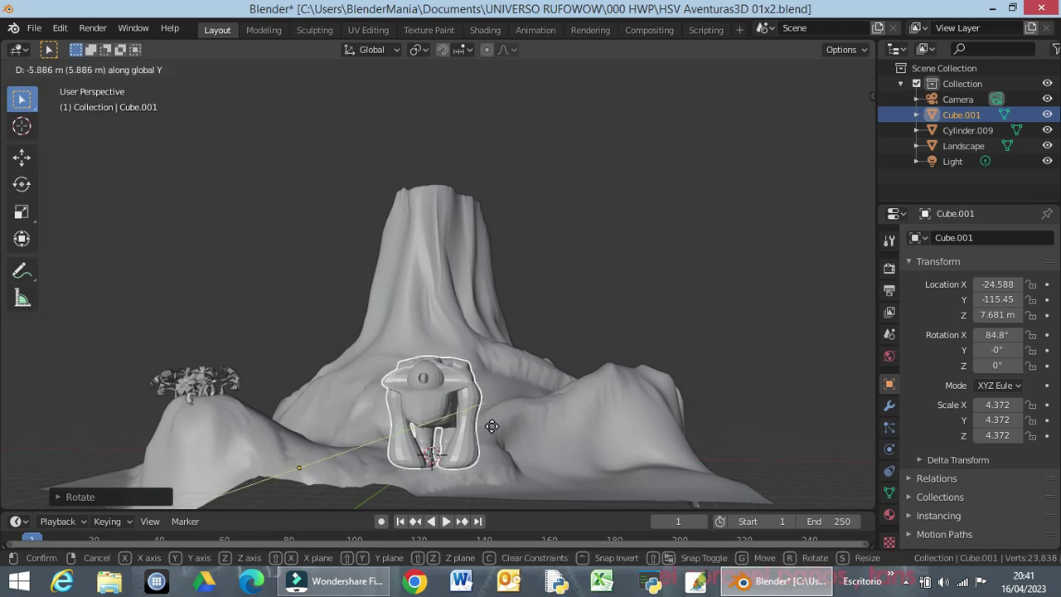
{"action": "left_click", "coordinate": [495, 422]}
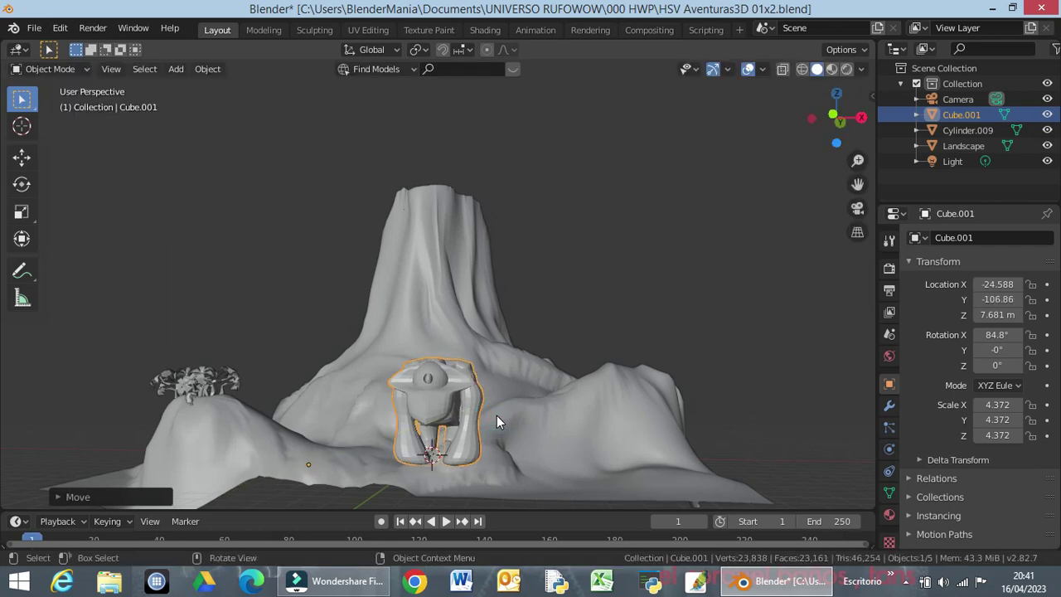
{"action": "key", "text": "g"}
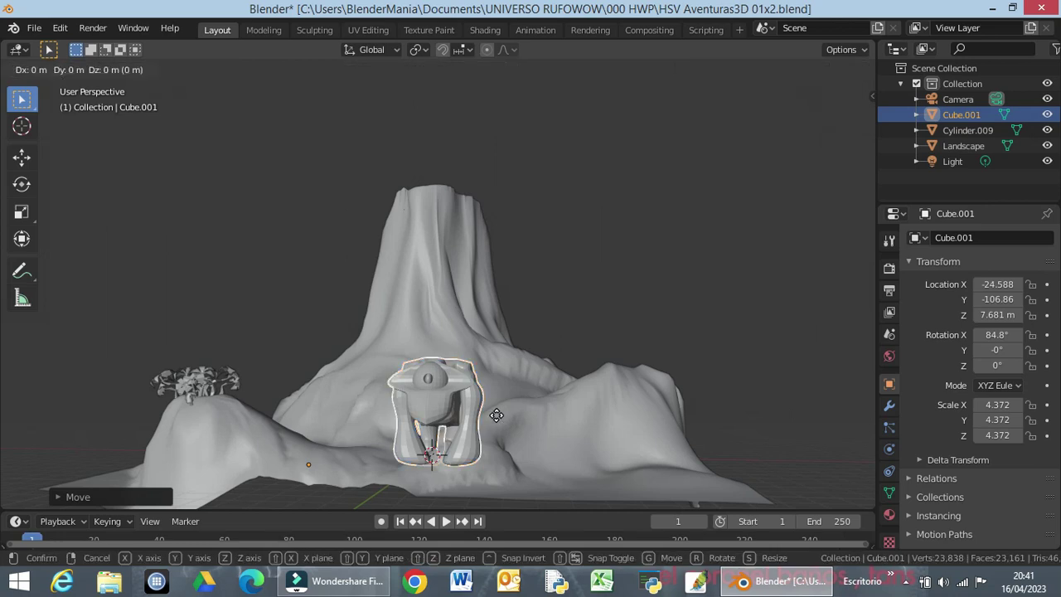
{"action": "key", "text": "x"}
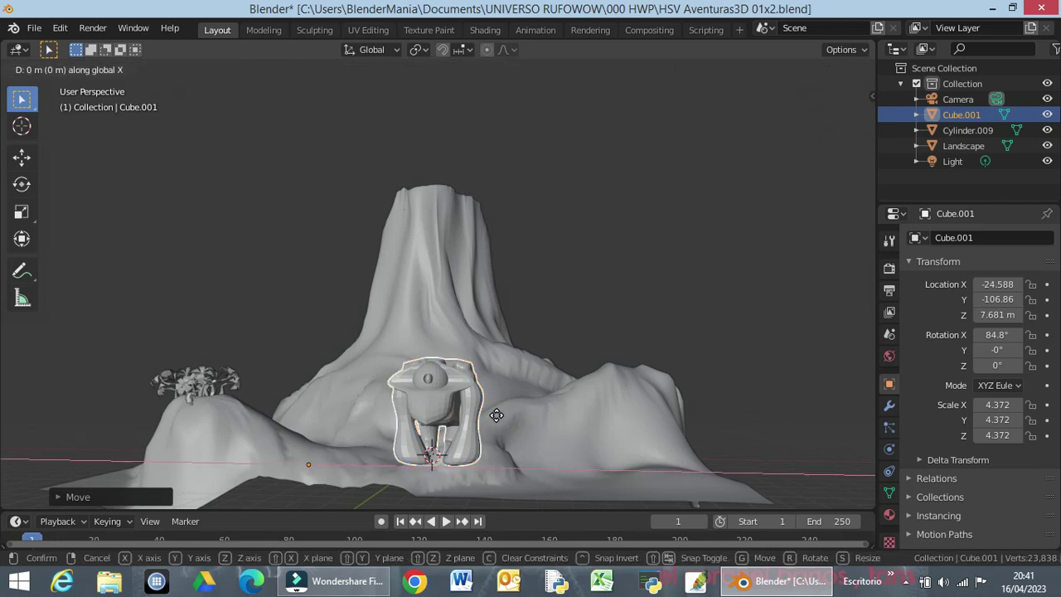
{"action": "key", "text": "z"}
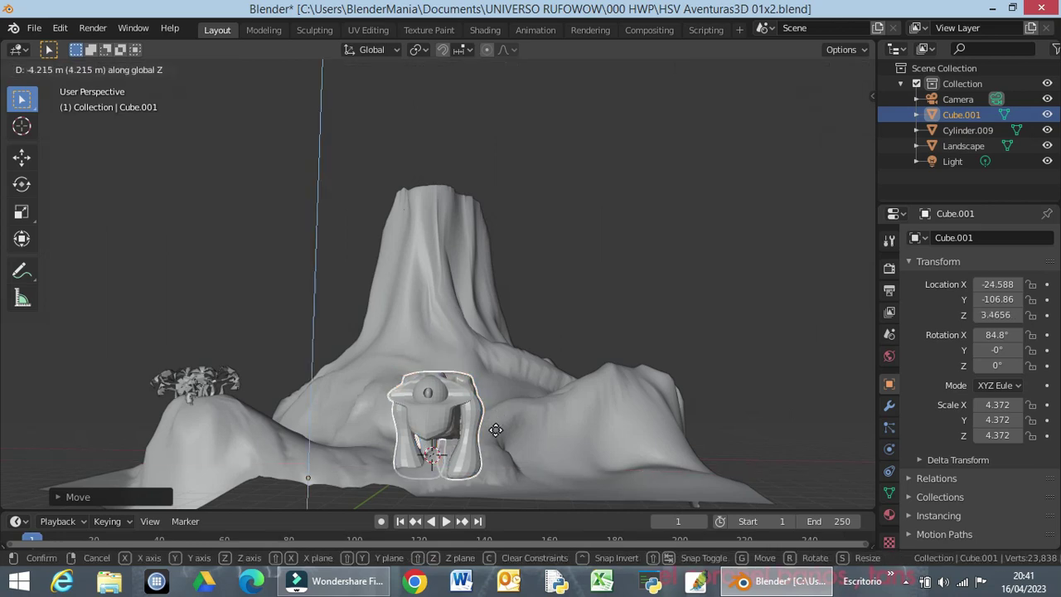
{"action": "left_click", "coordinate": [490, 419]}
{"action": "left_click", "coordinate": [490, 420]}
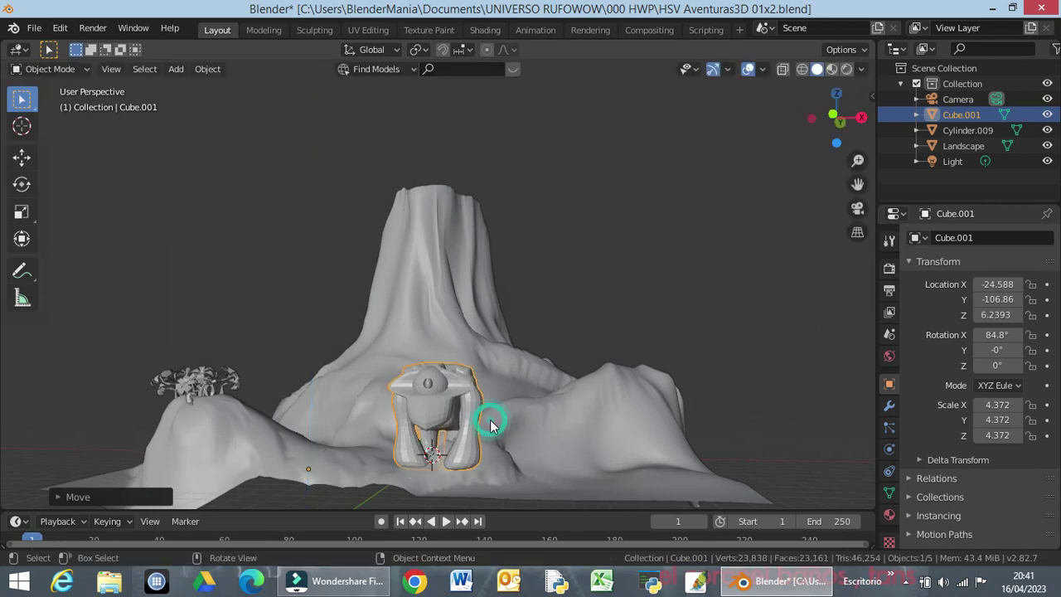
Add a UV sphere at the scene origin and enlarge it uniformly to a scale of about 2.25
{"action": "middle_click_drag", "start_coordinate": [507, 439], "coordinate": [571, 440]}
{"action": "scroll", "coordinate": [571, 440], "scroll_direction": "down", "scroll_amount": 1}
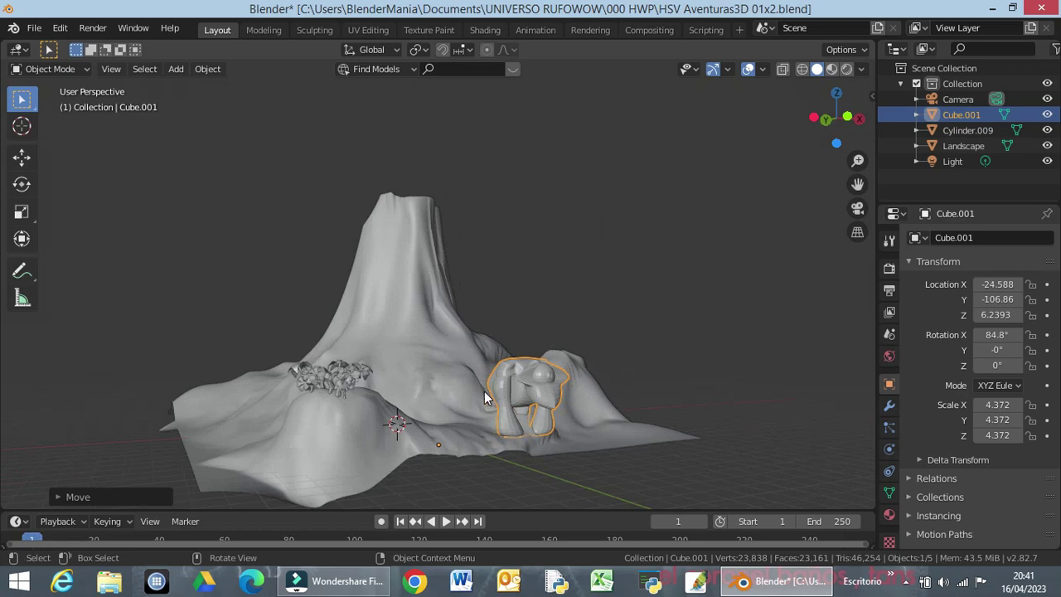
{"action": "scroll", "coordinate": [484, 391], "scroll_direction": "up", "scroll_amount": 1}
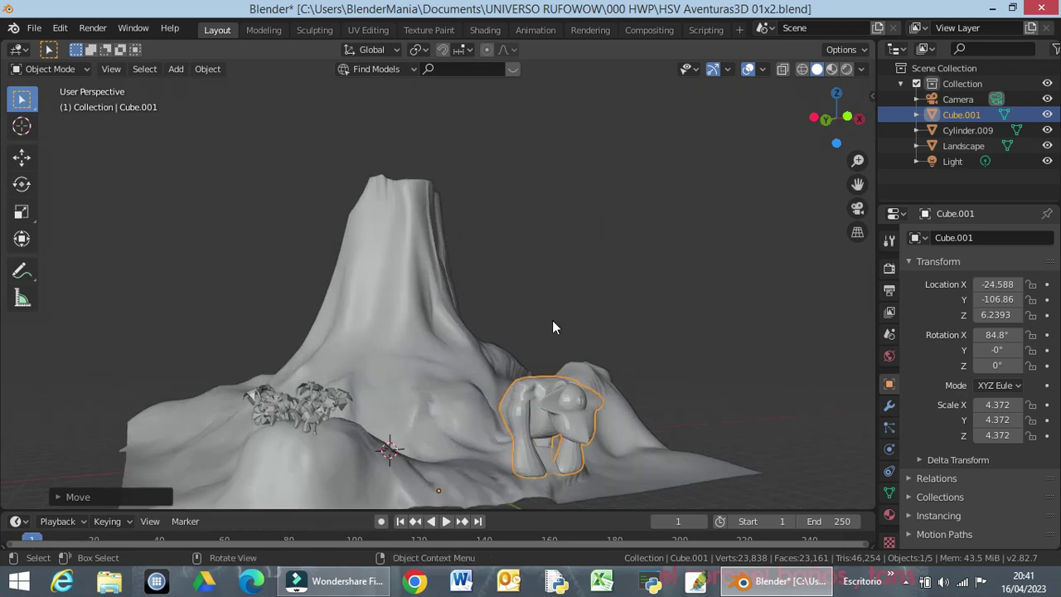
{"action": "scroll", "coordinate": [571, 280], "scroll_direction": "down", "scroll_amount": 2}
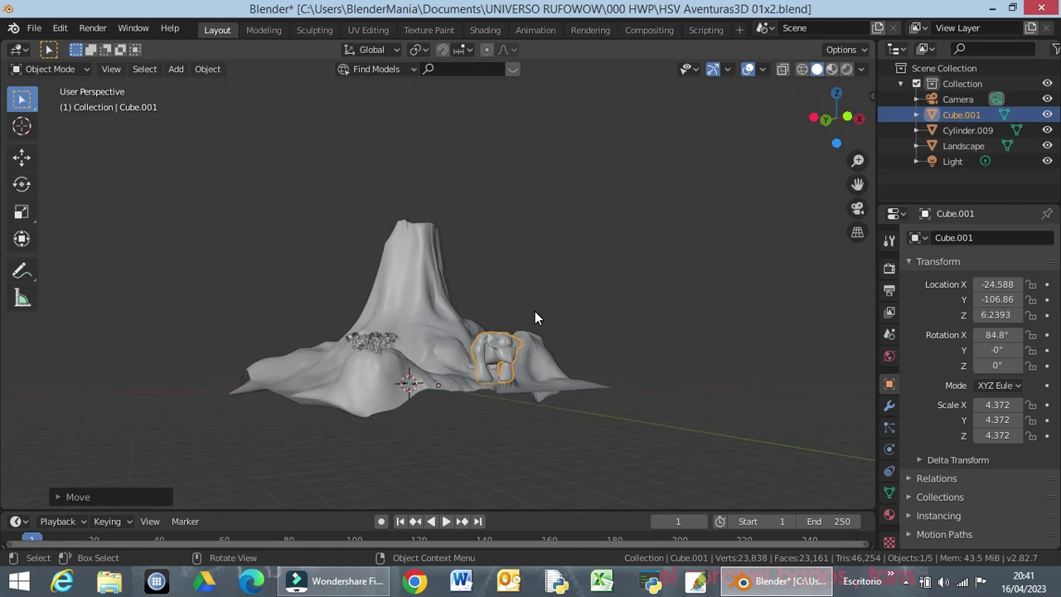
{"action": "key", "text": "KP_5"}
{"action": "key", "text": "KP_7"}
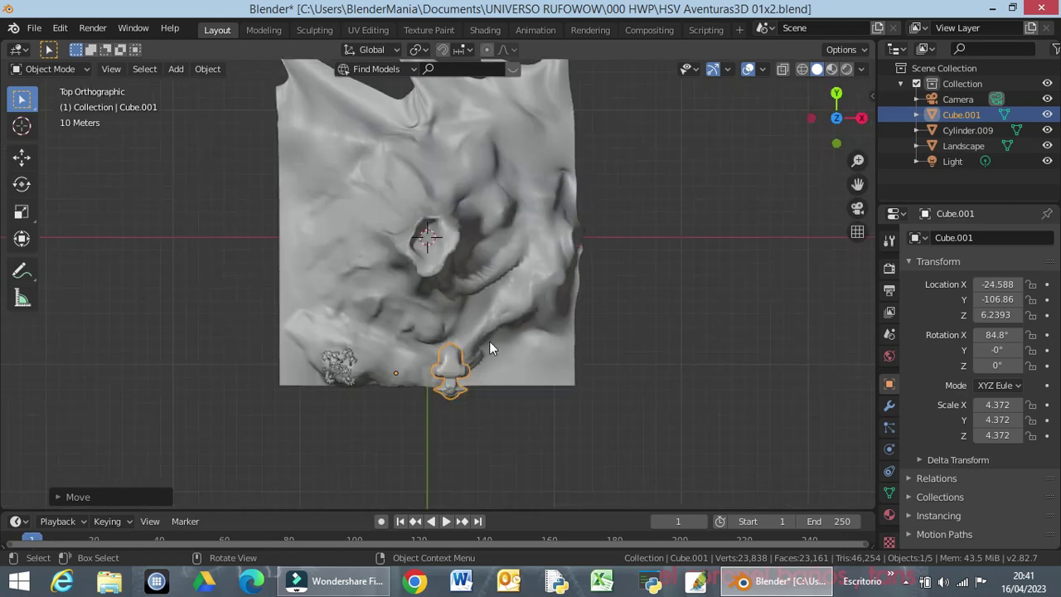
{"action": "scroll", "coordinate": [498, 340], "scroll_direction": "down", "scroll_amount": 1}
{"action": "scroll", "coordinate": [504, 333], "scroll_direction": "down", "scroll_amount": 1}
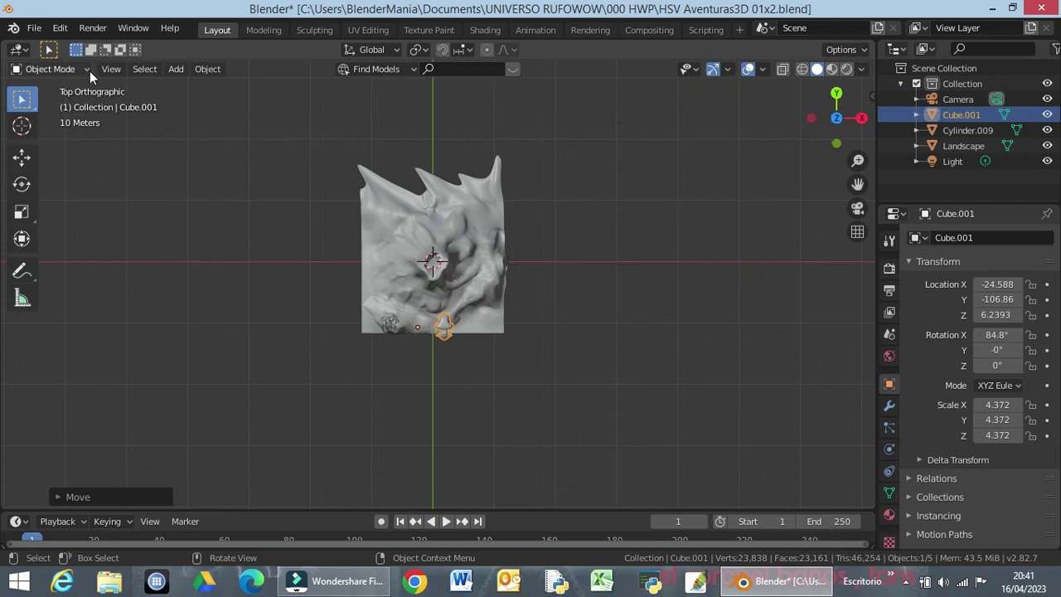
{"action": "left_click", "coordinate": [179, 72]}
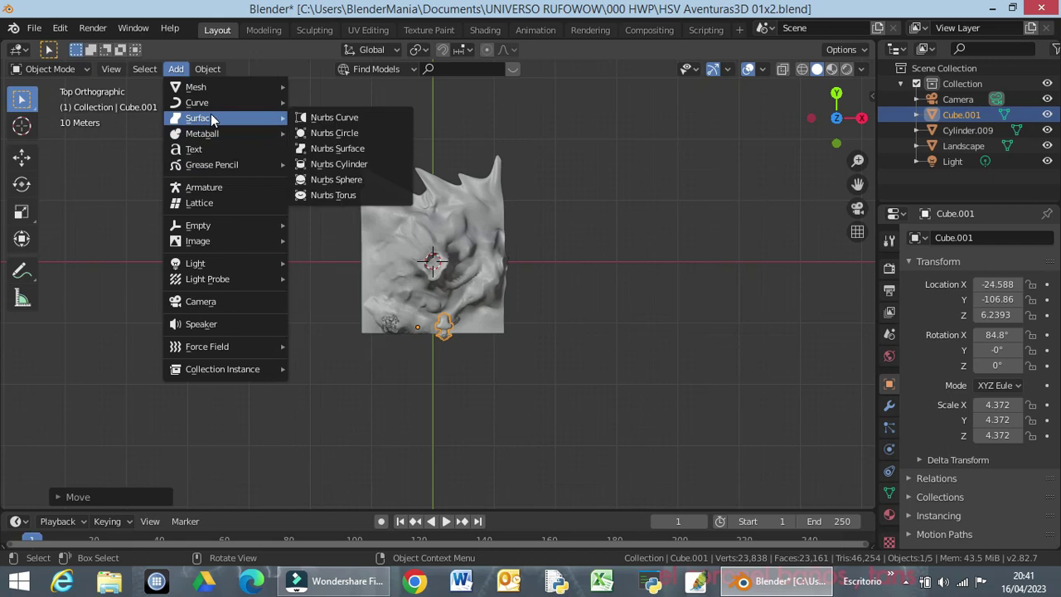
{"action": "mouse_move", "coordinate": [220, 87]}
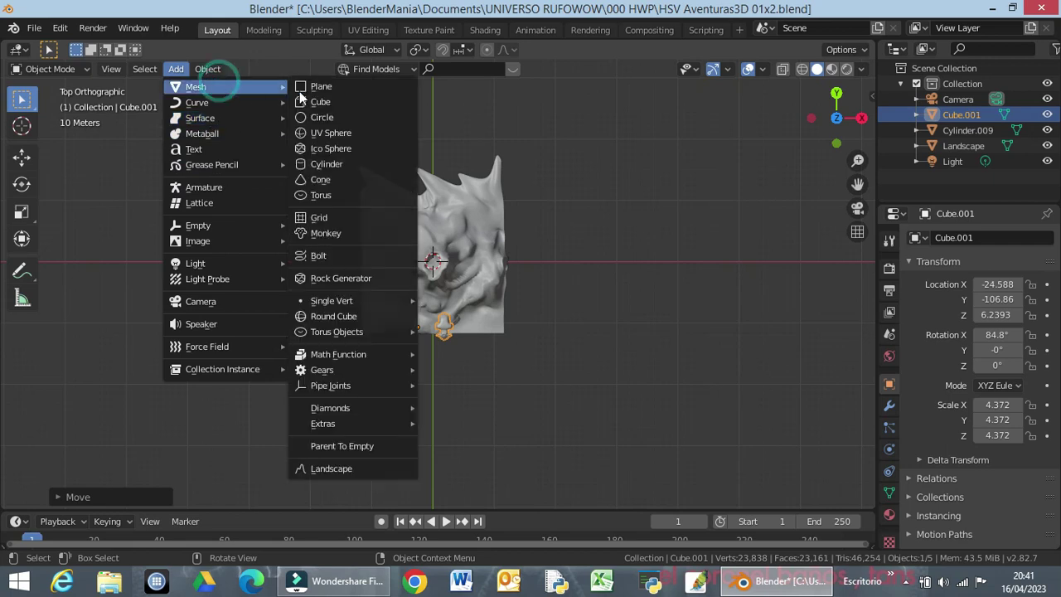
{"action": "left_click", "coordinate": [330, 134]}
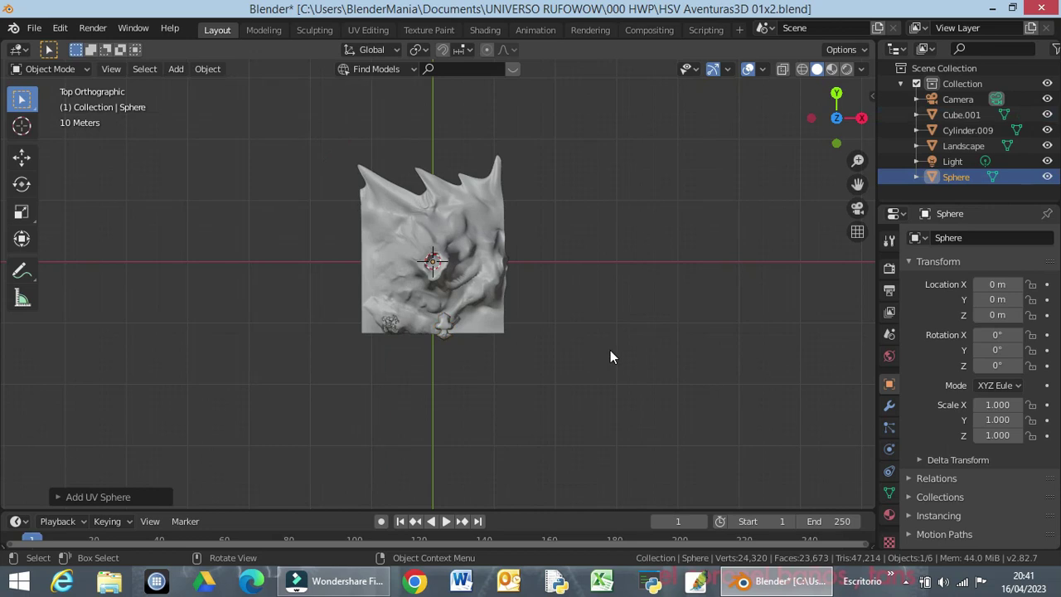
{"action": "key", "text": "s"}
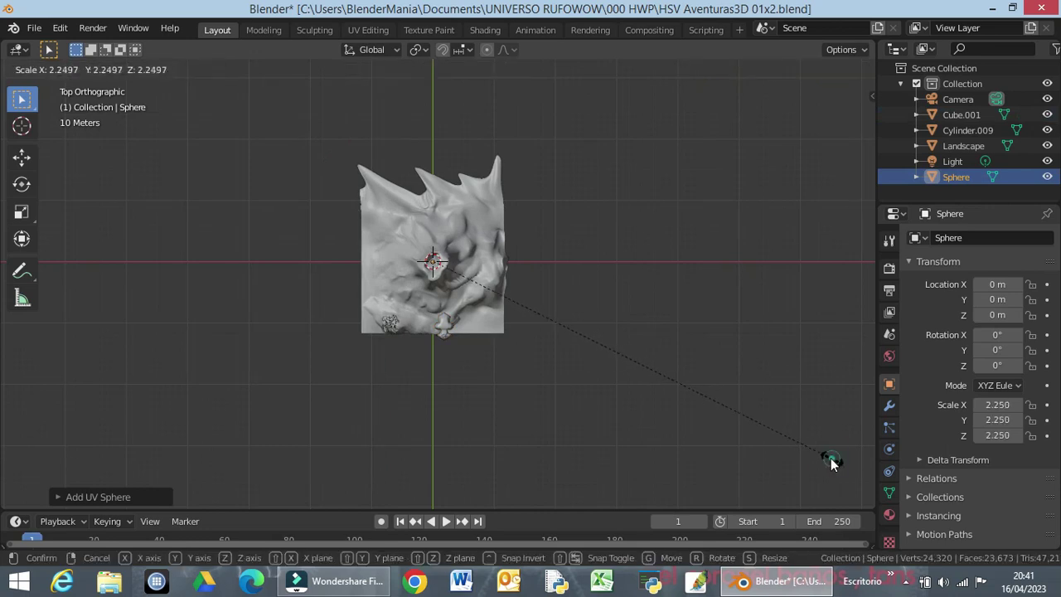
{"action": "left_click", "coordinate": [832, 462]}
Try to move the sphere vertically along Z, out of the volcano
{"action": "mouse_move", "coordinate": [653, 352]}
{"action": "middle_mouse_down"}
{"action": "mouse_move", "coordinate": [660, 198]}
{"action": "mouse_move", "coordinate": [661, 232]}
{"action": "middle_mouse_up"}
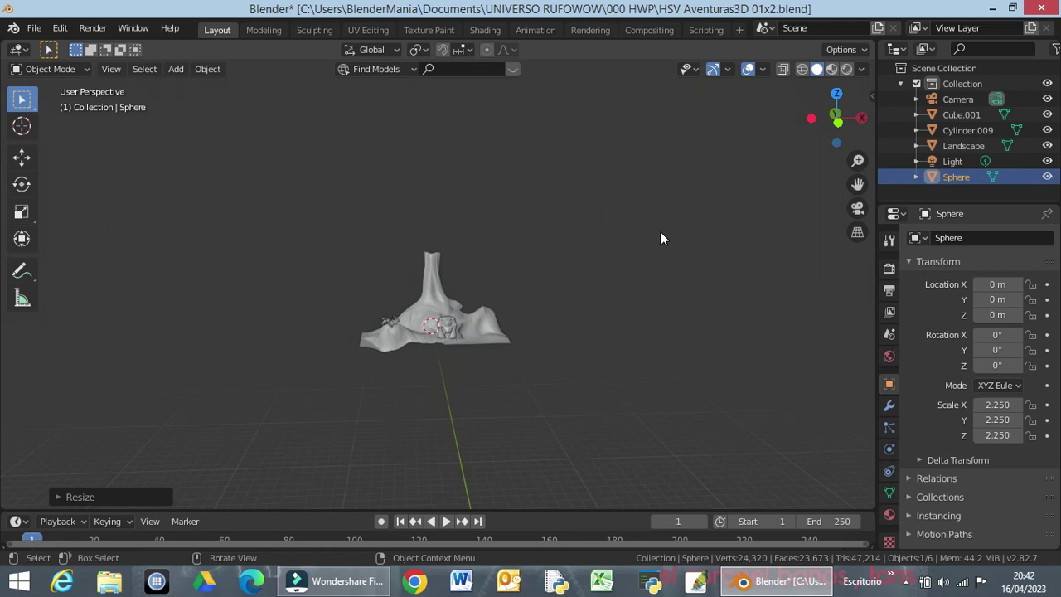
{"action": "key", "text": "g"}
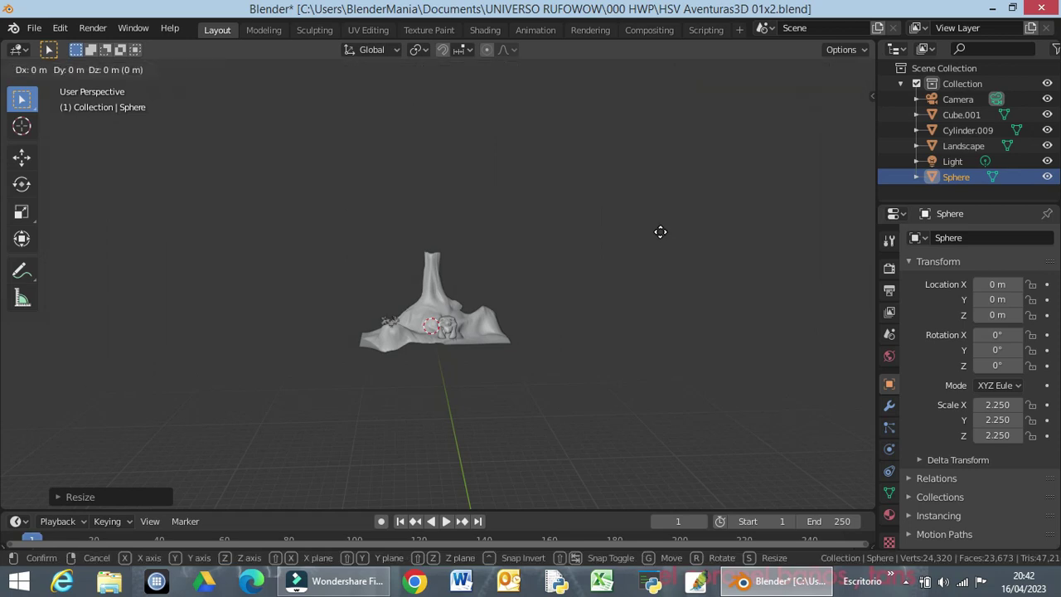
{"action": "key", "text": "z"}
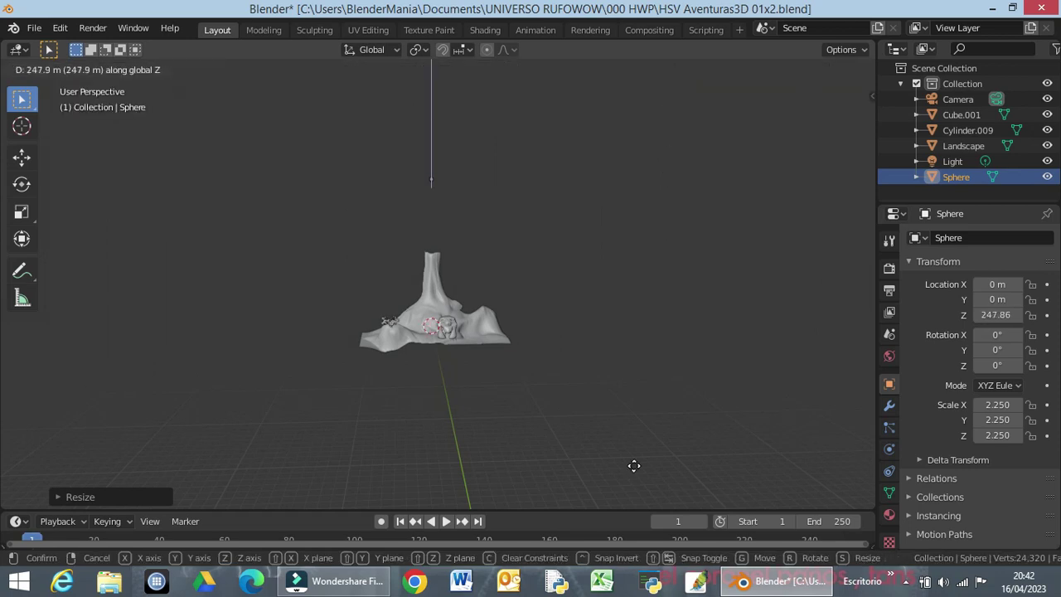
{"action": "left_click", "coordinate": [632, 208]}
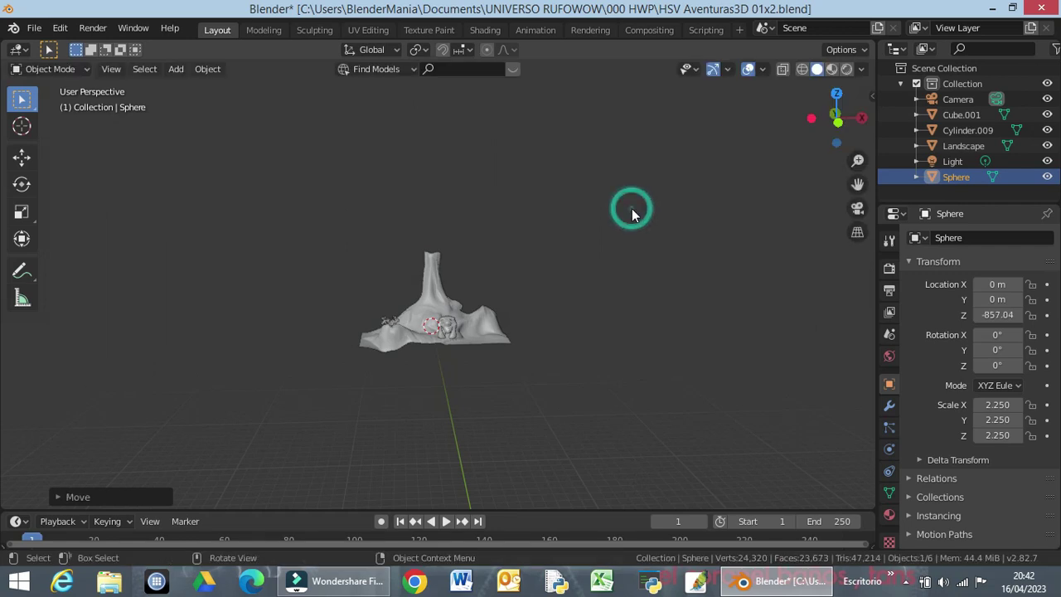
Raise the sphere along Z to about 141.8 m, above the crater, and enlarge it uniformly to a scale of about 34.04
{"action": "key", "text": "KP_Decimal"}
{"action": "scroll", "coordinate": [632, 208], "scroll_direction": "down", "scroll_amount": 3}
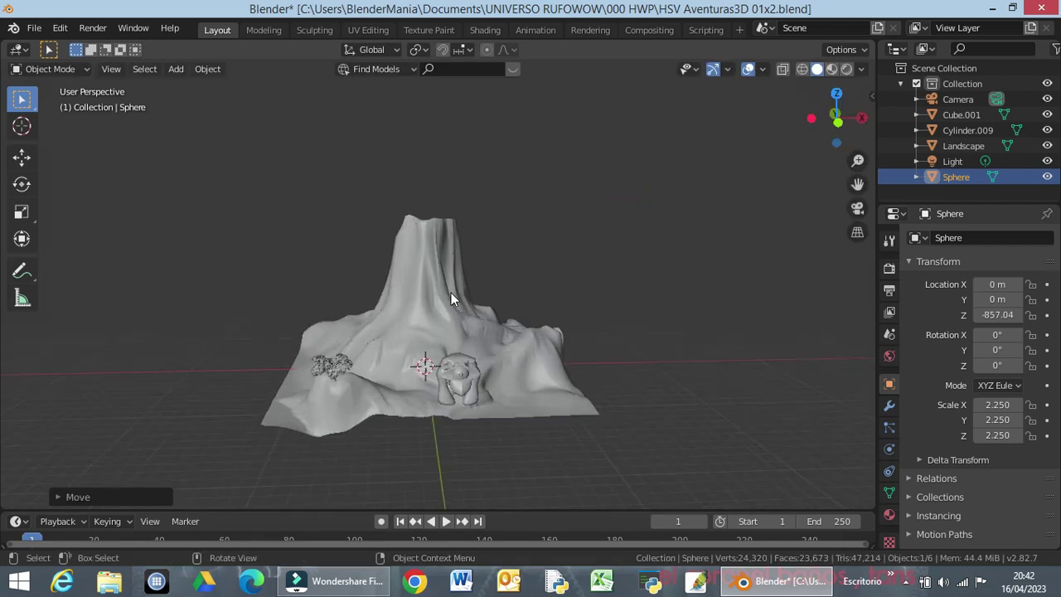
{"action": "scroll", "coordinate": [451, 292], "scroll_direction": "up", "scroll_amount": 3}
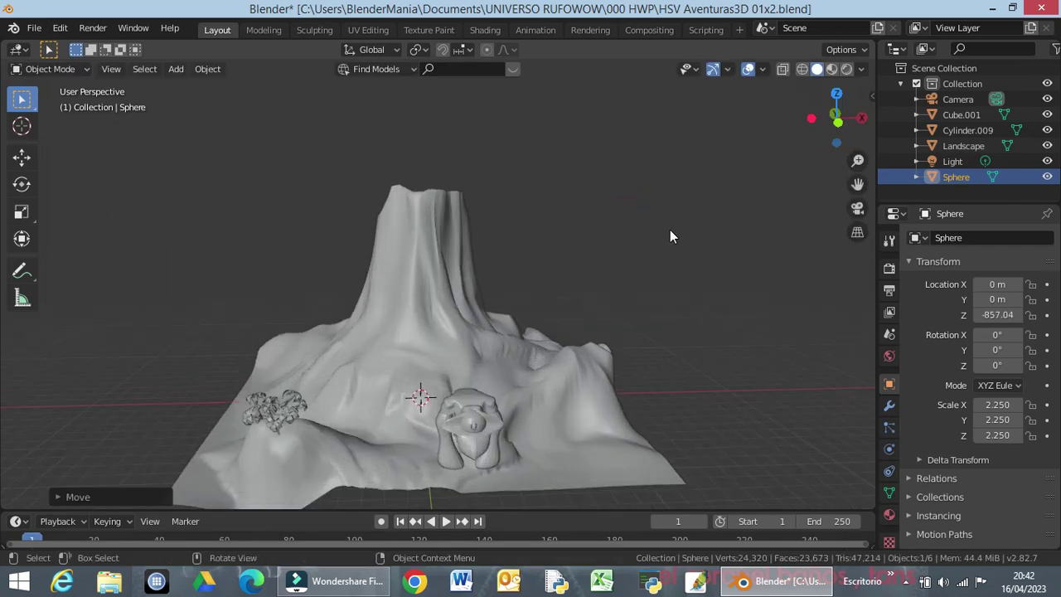
{"action": "key", "text": "ctrl"}
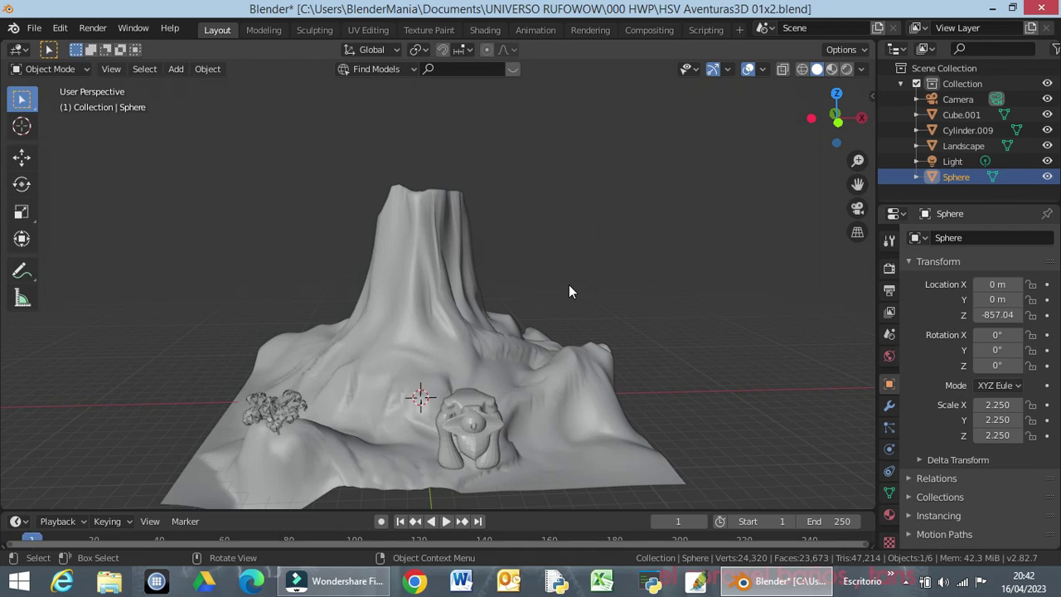
{"action": "key", "text": "g"}
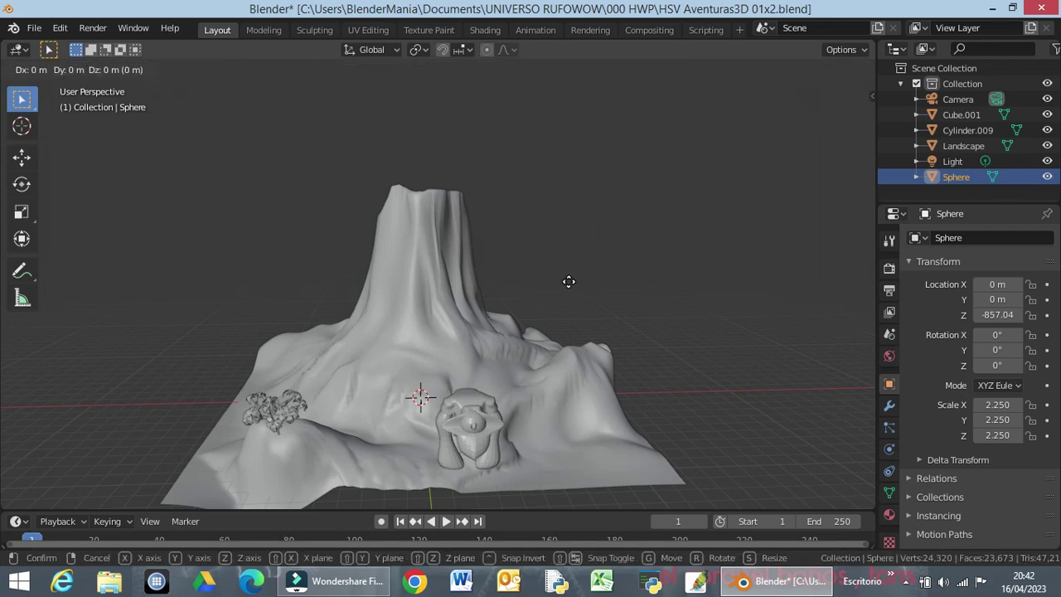
{"action": "key", "text": "z"}
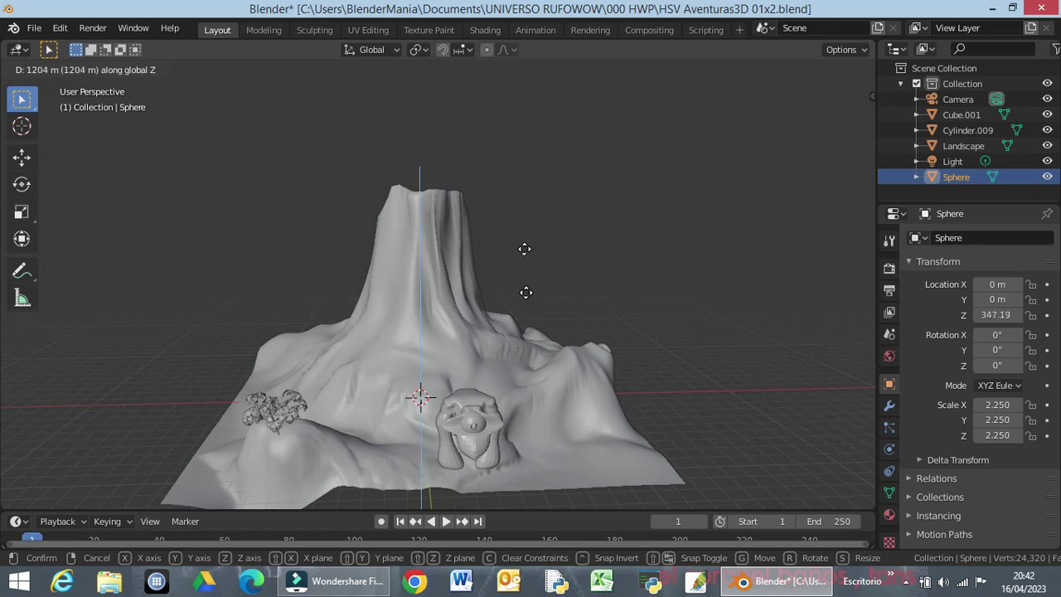
{"action": "left_click", "coordinate": [501, 479]}
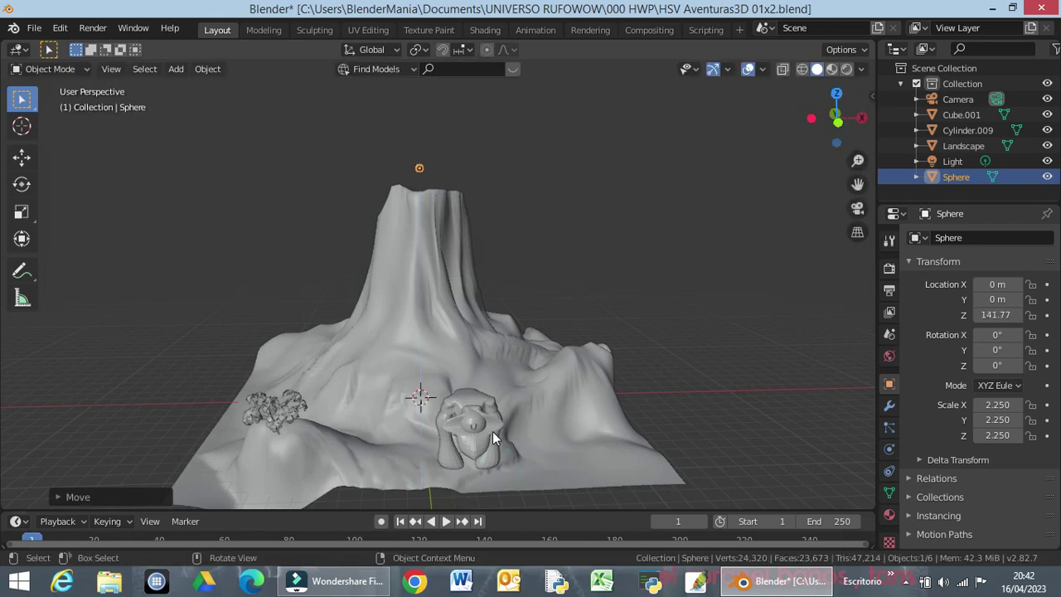
{"action": "key", "text": "s"}
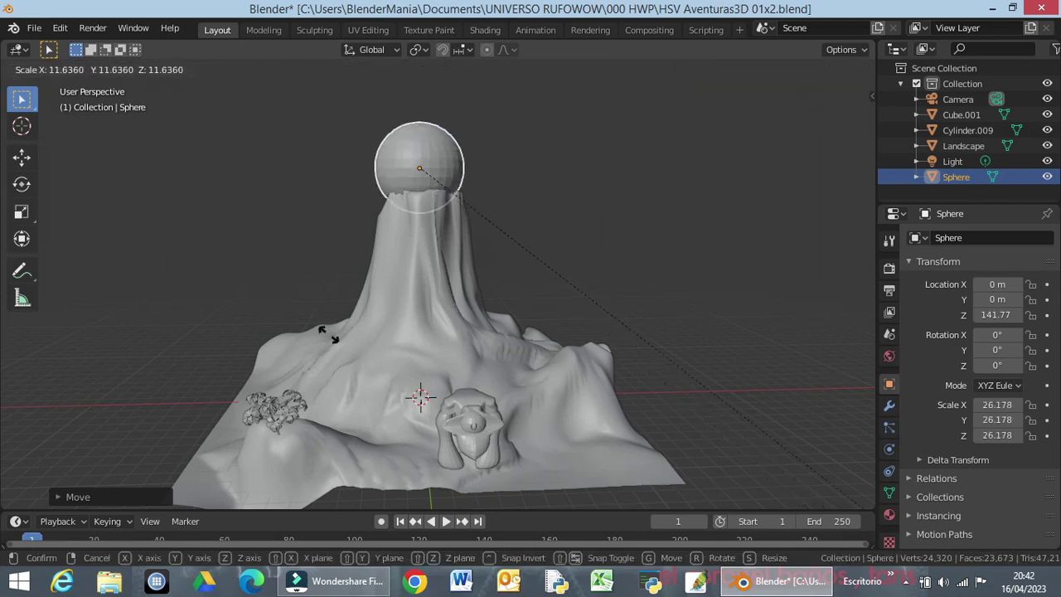
{"action": "left_click", "coordinate": [180, 384]}
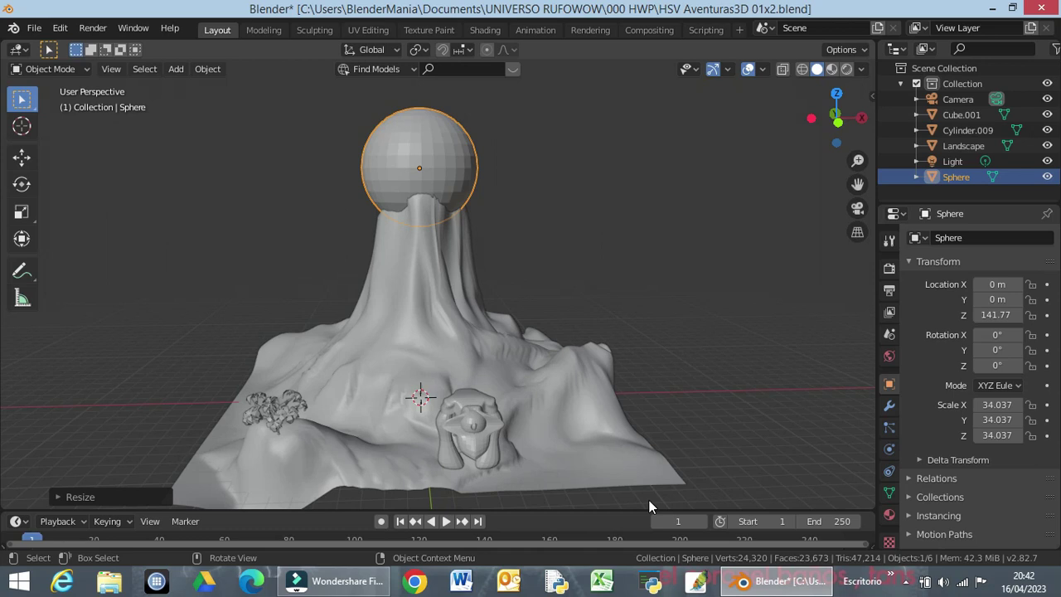
Move the sphere in top view to about X 133.1 m and Y 154.7 m, by the landscape's rear corner
{"action": "key", "text": "KP_7"}
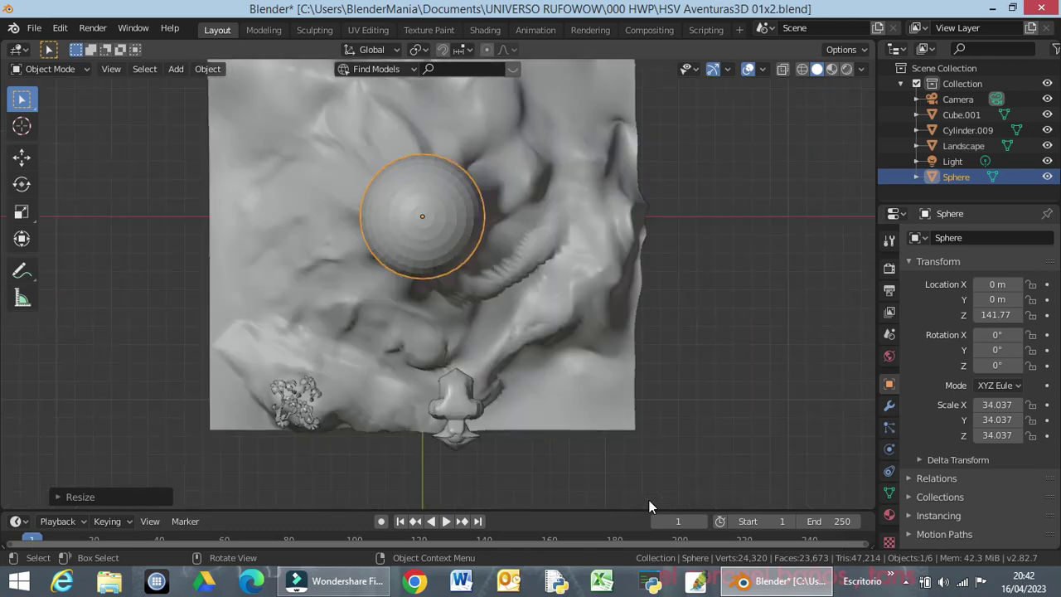
{"action": "scroll", "coordinate": [659, 489], "scroll_direction": "down", "scroll_amount": 6}
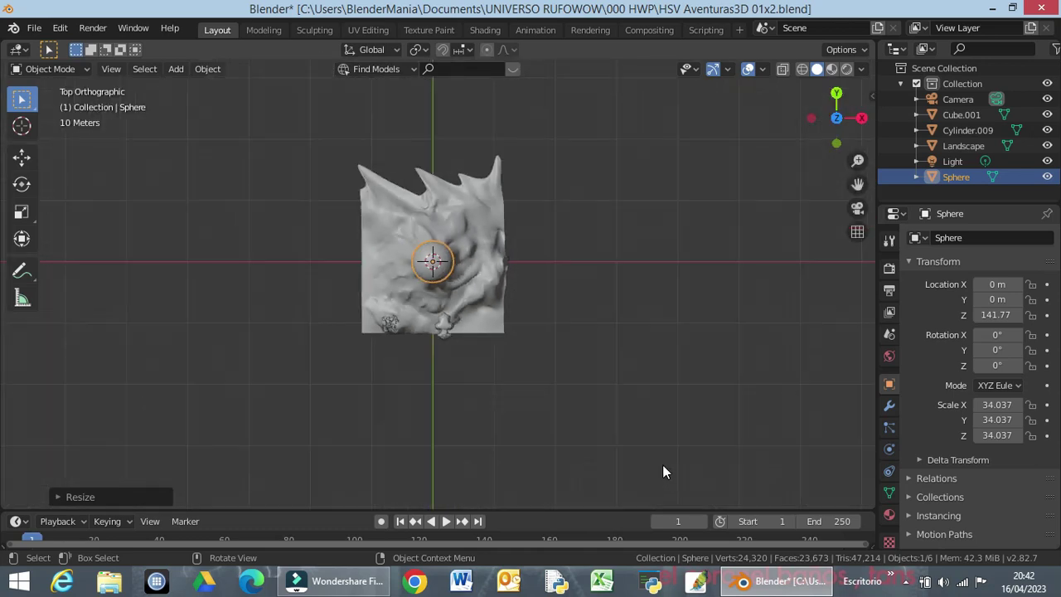
{"action": "key", "text": "g"}
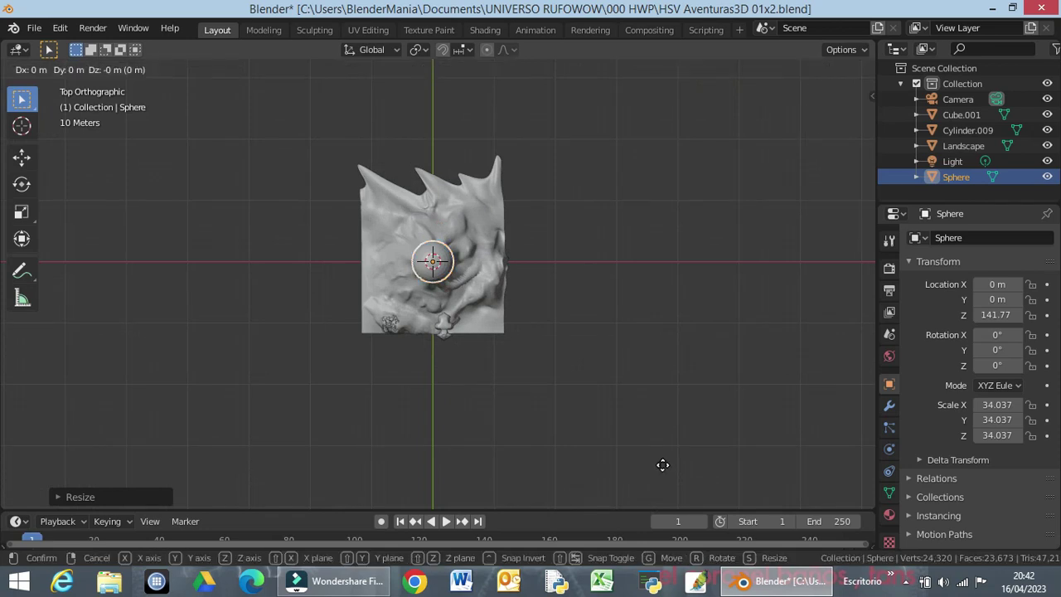
{"action": "key", "text": "x"}
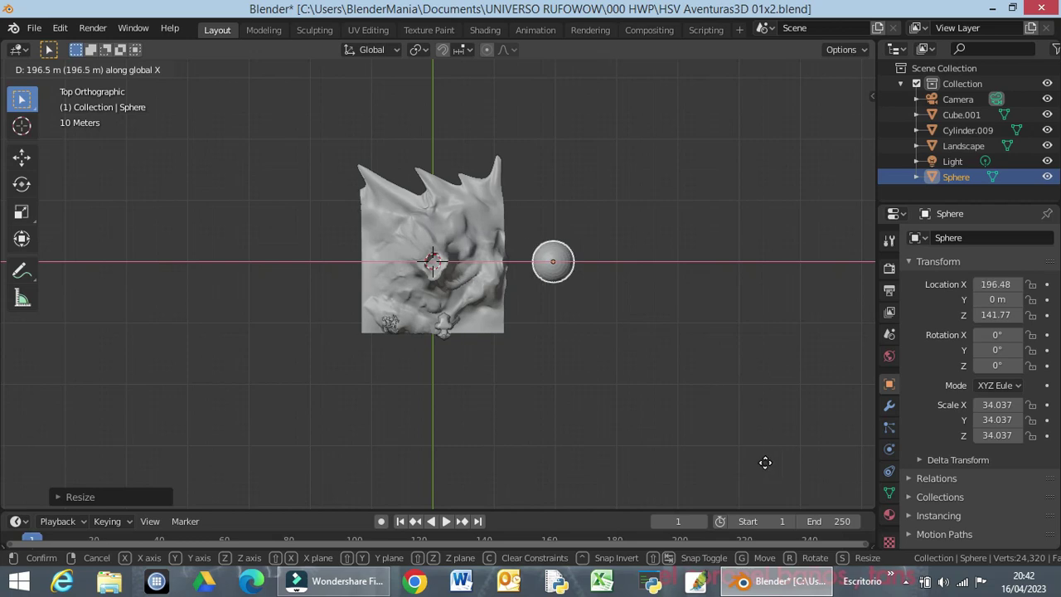
{"action": "left_click", "coordinate": [744, 467]}
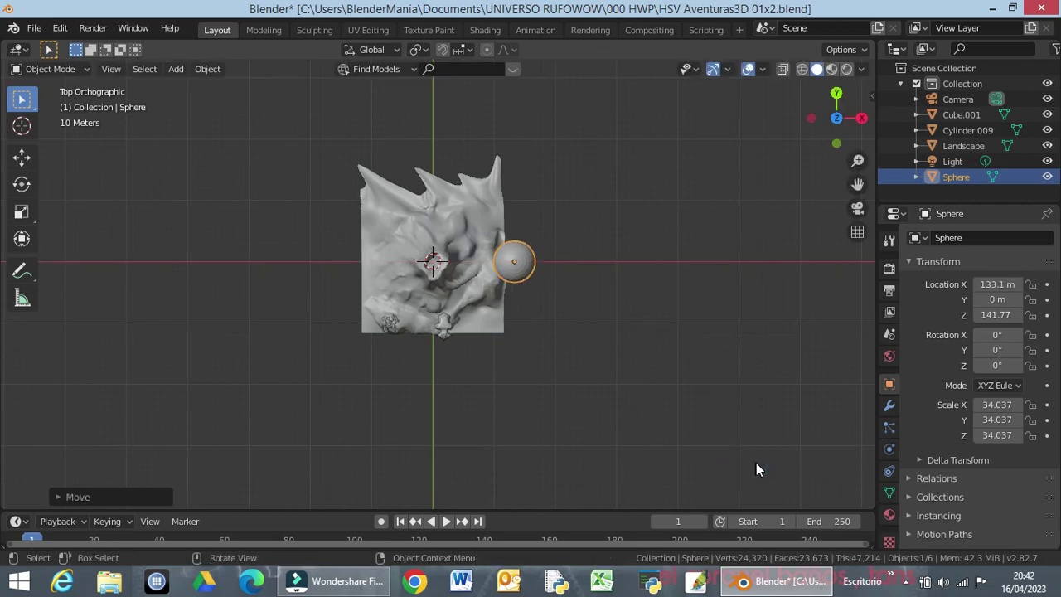
{"action": "key", "text": "g"}
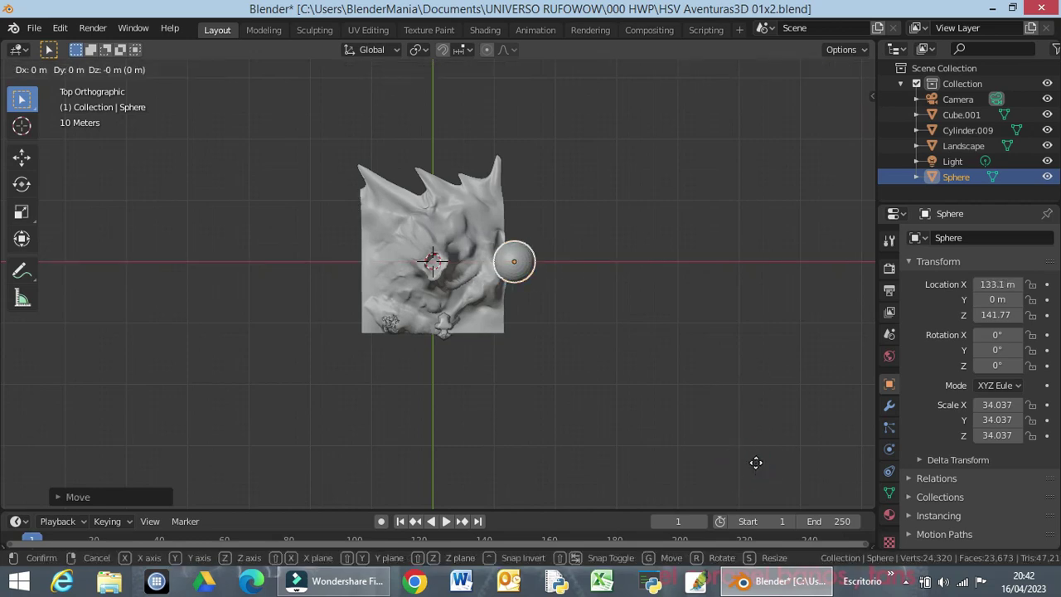
{"action": "key", "text": "y"}
{"action": "left_click", "coordinate": [771, 367]}
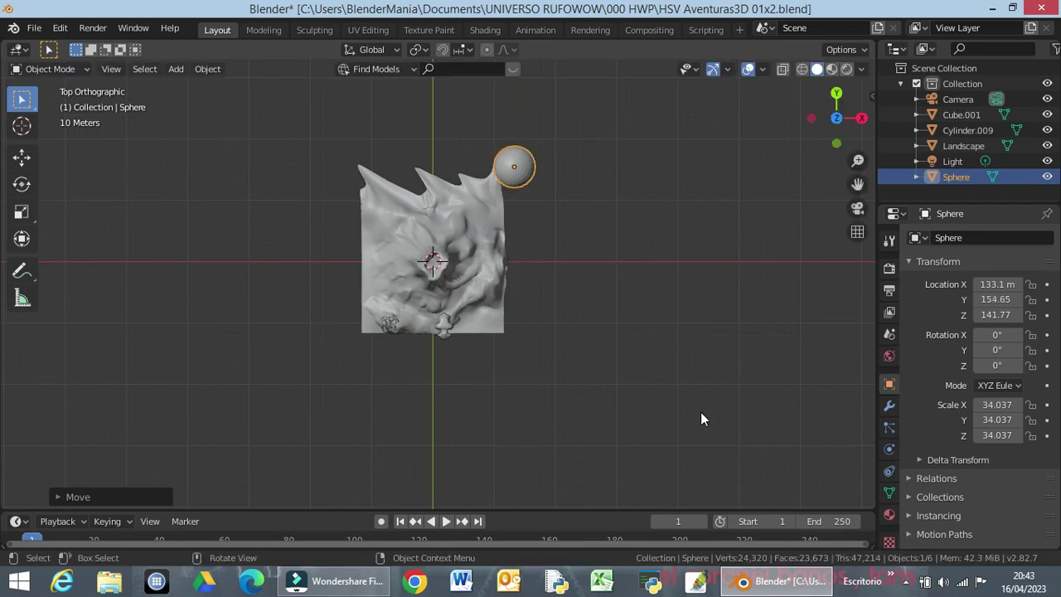
Enlarge the sphere uniformly to a scale of about 68.28, compare it with the volcano in perspective, and reduce it to about 46.03
{"action": "key", "text": "s"}
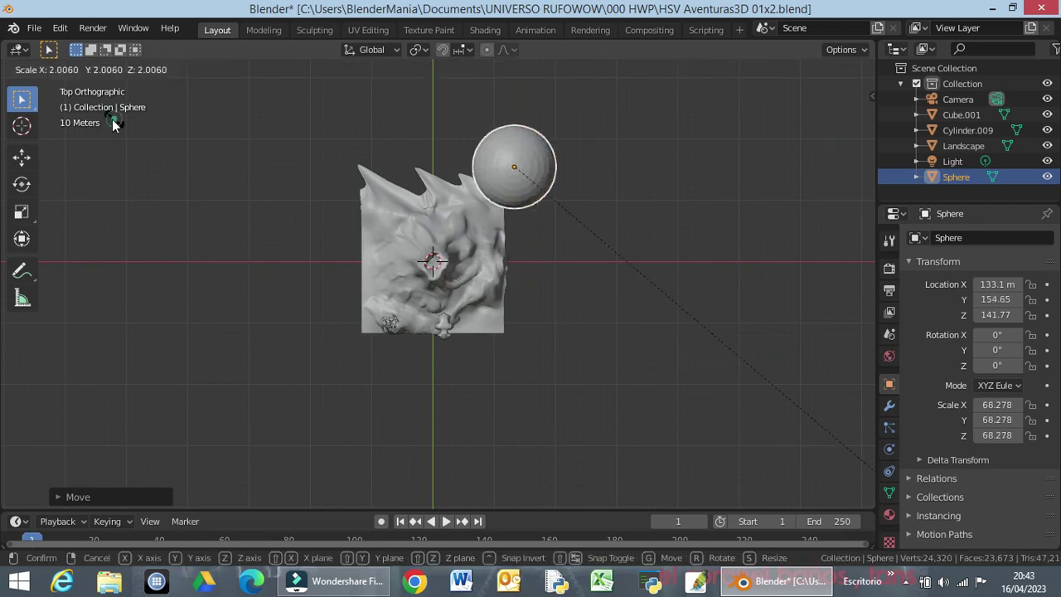
{"action": "left_click", "coordinate": [111, 118]}
{"action": "middle_click_drag", "start_coordinate": [584, 355], "coordinate": [521, 306]}
{"action": "scroll", "coordinate": [521, 306], "scroll_direction": "up", "scroll_amount": 3}
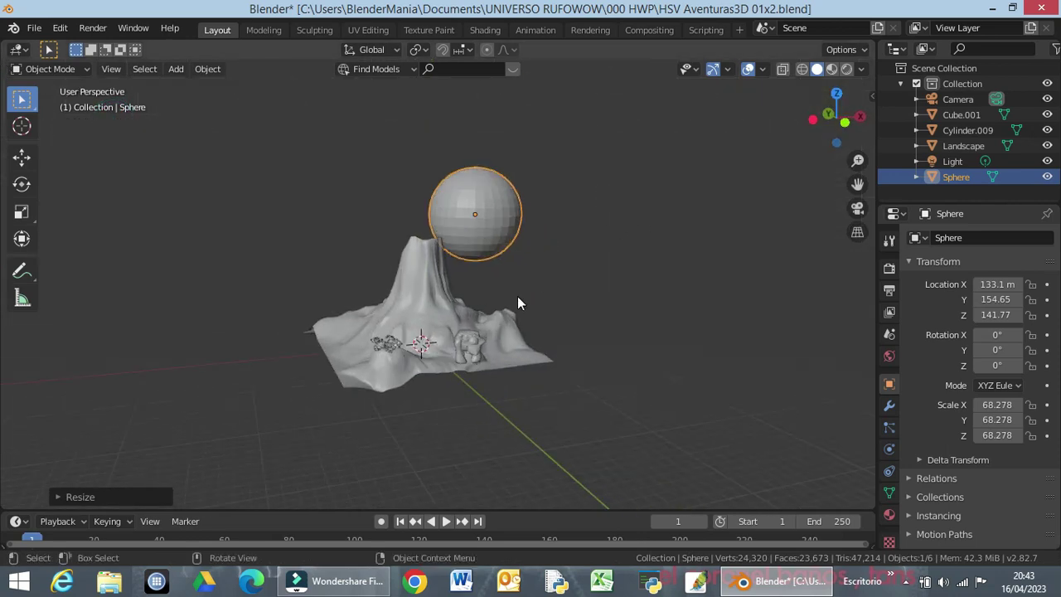
{"action": "middle_click_drag", "start_coordinate": [495, 419], "coordinate": [466, 382]}
{"action": "scroll", "coordinate": [494, 367], "scroll_direction": "up", "scroll_amount": 4}
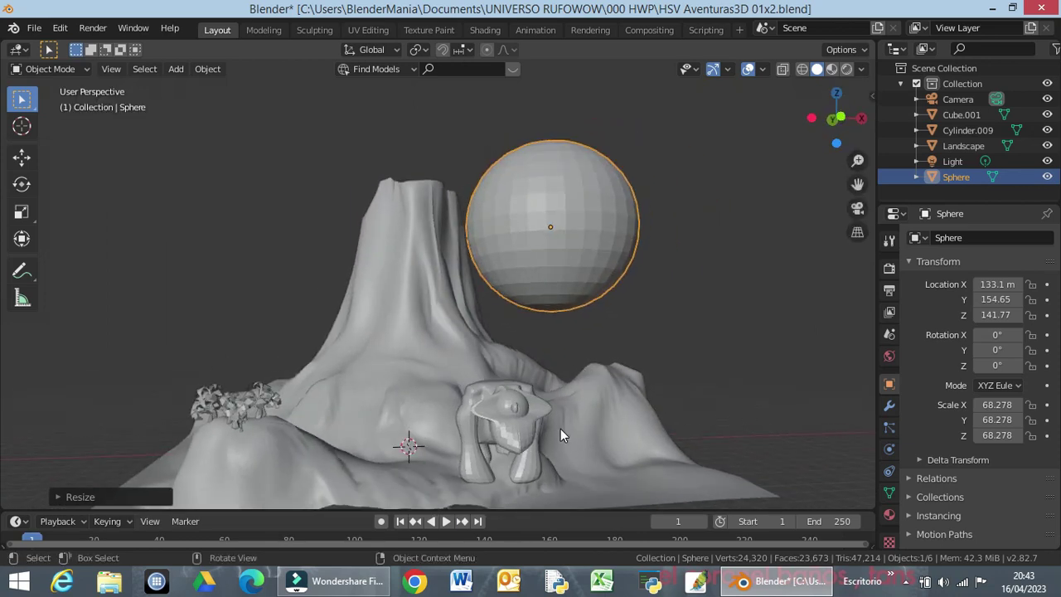
{"action": "key", "text": "s"}
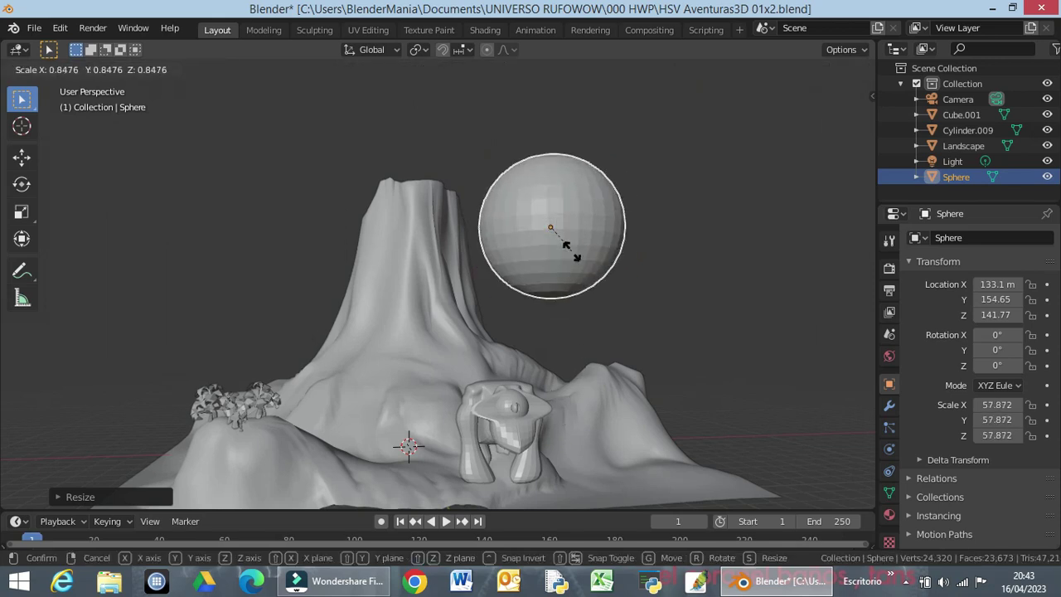
{"action": "left_click", "coordinate": [562, 242]}
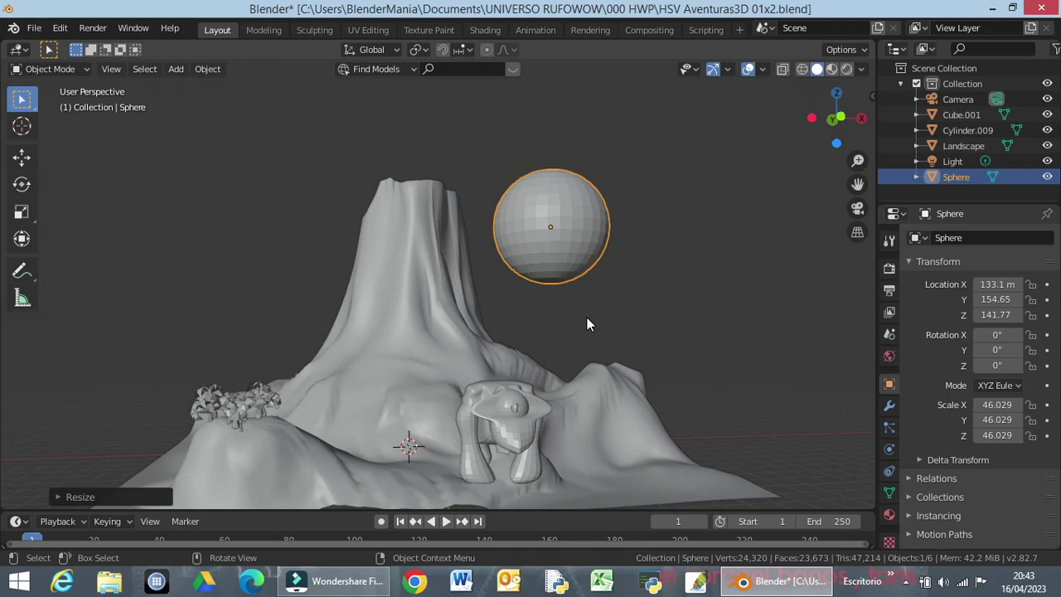